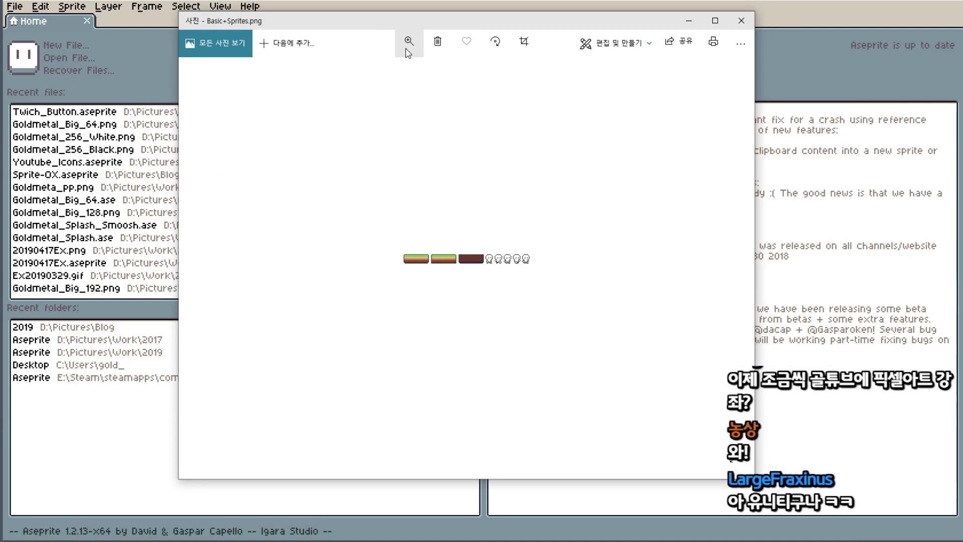
- Zoom into the Basic+Sprites.png grass-tile sheet in Photos, then close the viewer
{"action": "left_click", "coordinate": [408, 41]}
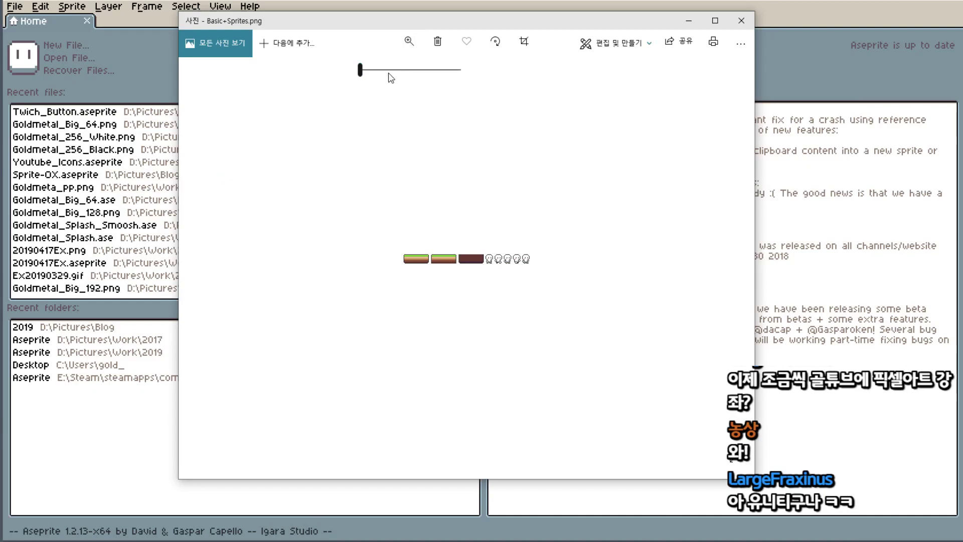
{"action": "left_click_drag", "start_coordinate": [363, 70], "coordinate": [436, 70]}
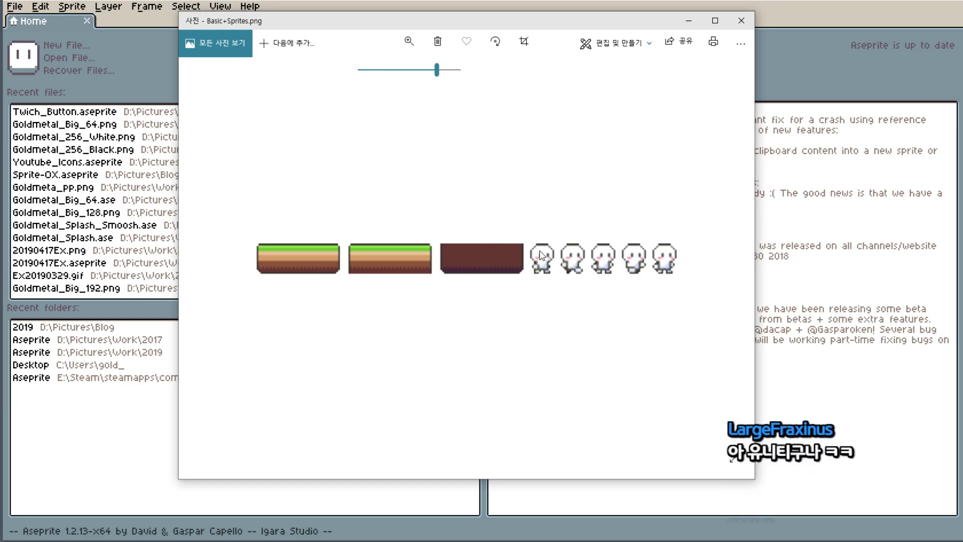
{"action": "left_click", "coordinate": [741, 21]}
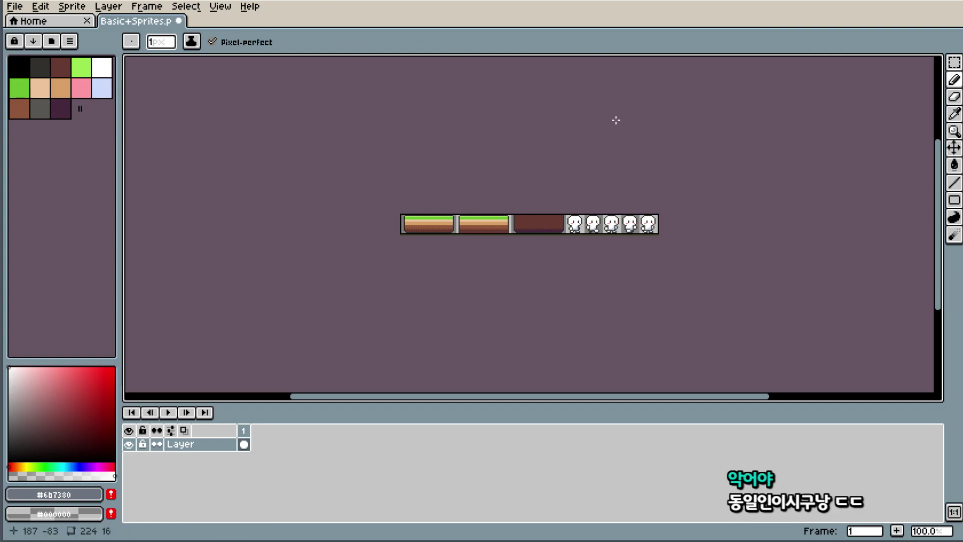
- Zoom the reference sheet to 300% and scroll so the grass tiles are centred
{"action": "scroll", "coordinate": [658, 232], "scroll_direction": "up", "scroll_amount": 3}
{"action": "scroll", "coordinate": [733, 277], "scroll_direction": "up", "scroll_amount": 2}
{"action": "scroll", "coordinate": [463, 290], "scroll_direction": "down", "scroll_amount": 2}
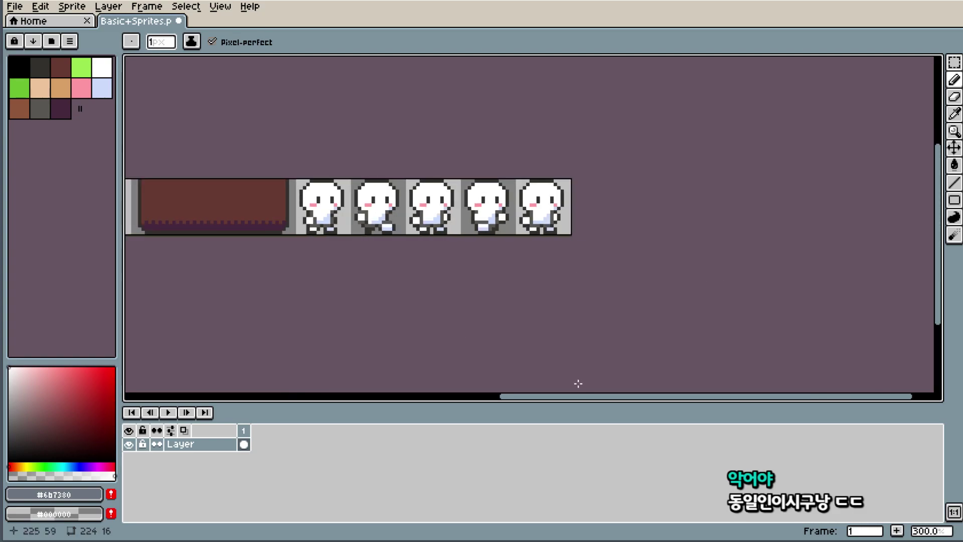
{"action": "left_click_drag", "start_coordinate": [587, 396], "coordinate": [415, 386]}
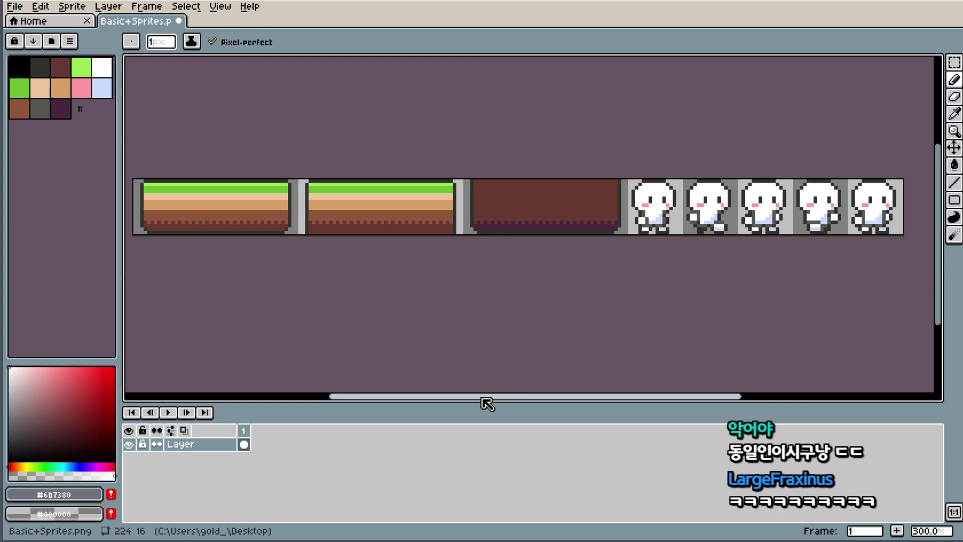
{"action": "left_click_drag", "start_coordinate": [483, 396], "coordinate": [479, 397]}
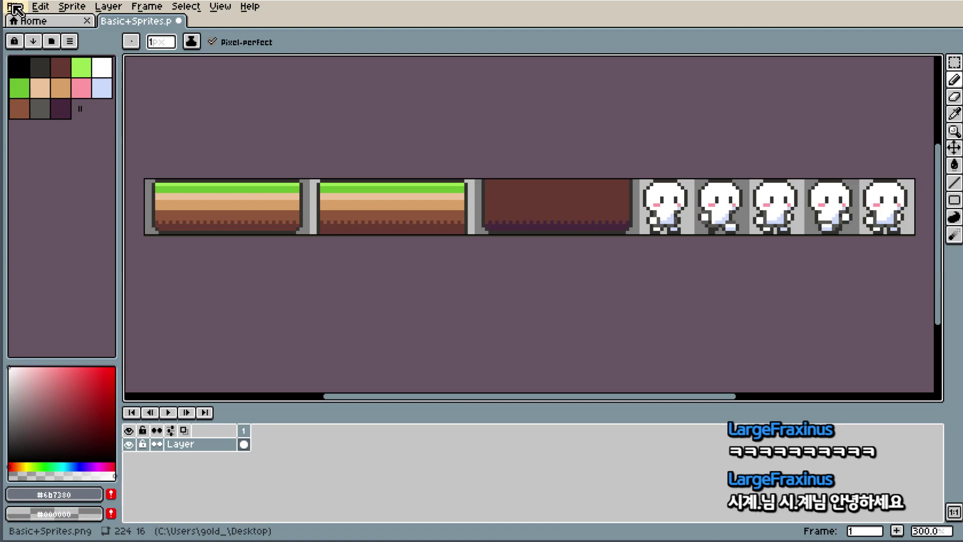
- Create a 16×16 RGBA sprite with a transparent background and square (1:1) pixels
{"action": "left_click", "coordinate": [15, 7]}
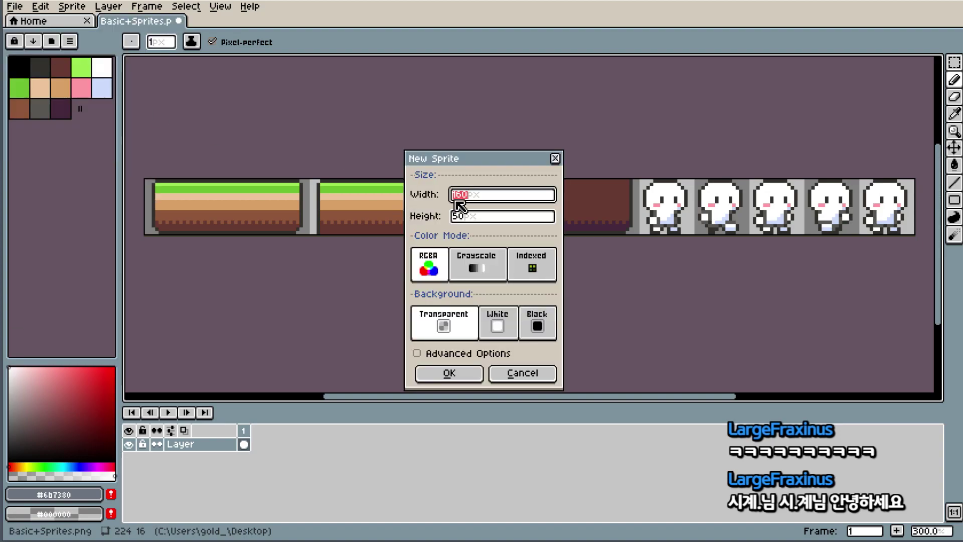
{"action": "type", "text": "16"}
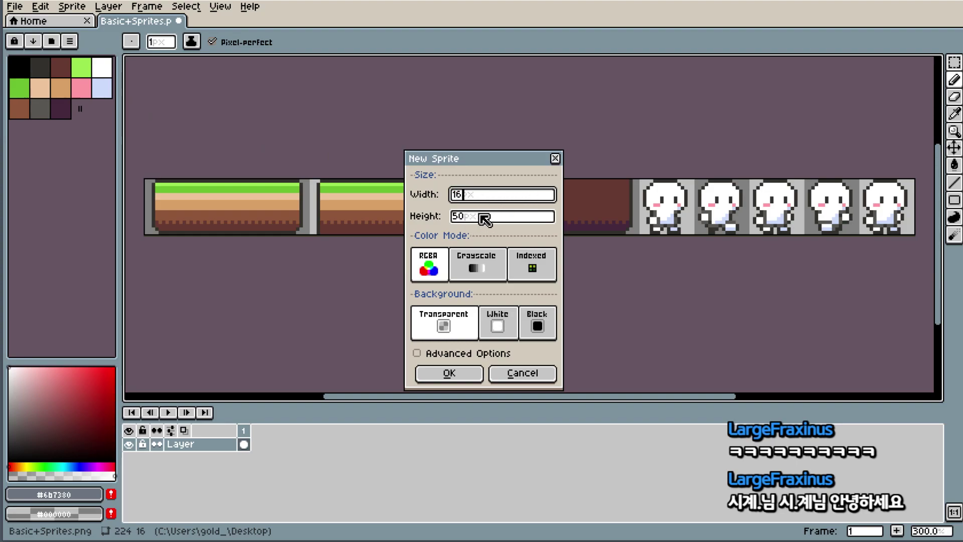
{"action": "left_click", "coordinate": [497, 217]}
{"action": "type", "text": "16"}
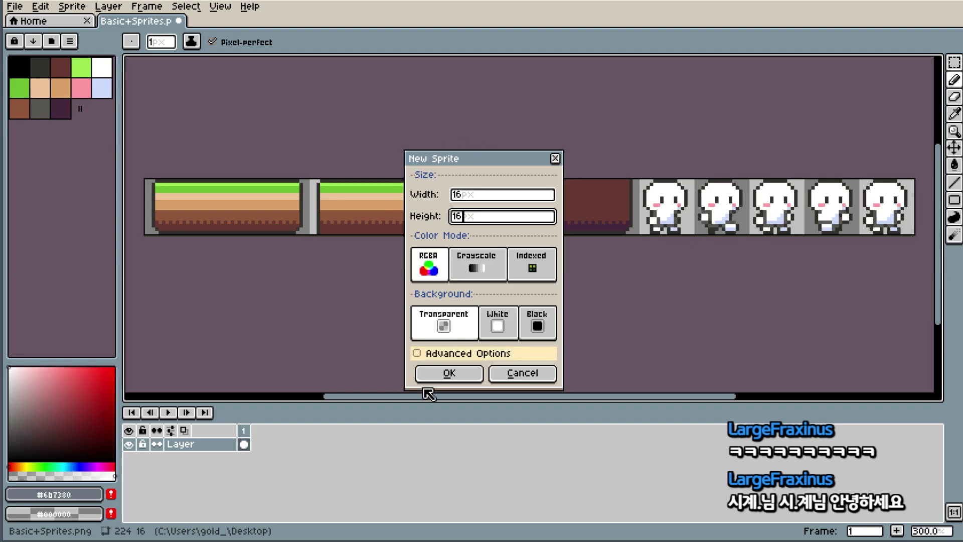
{"action": "left_click", "coordinate": [420, 354]}
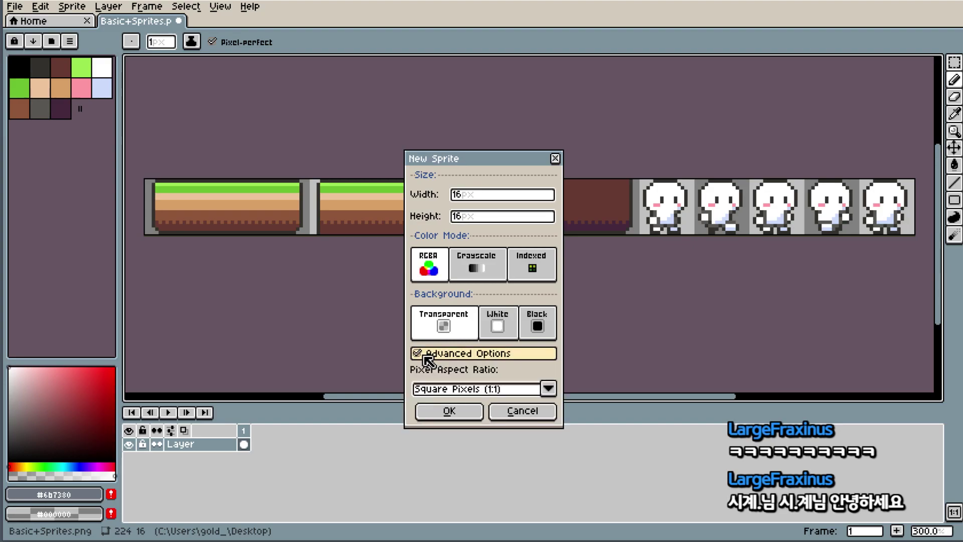
{"action": "left_click", "coordinate": [549, 388]}
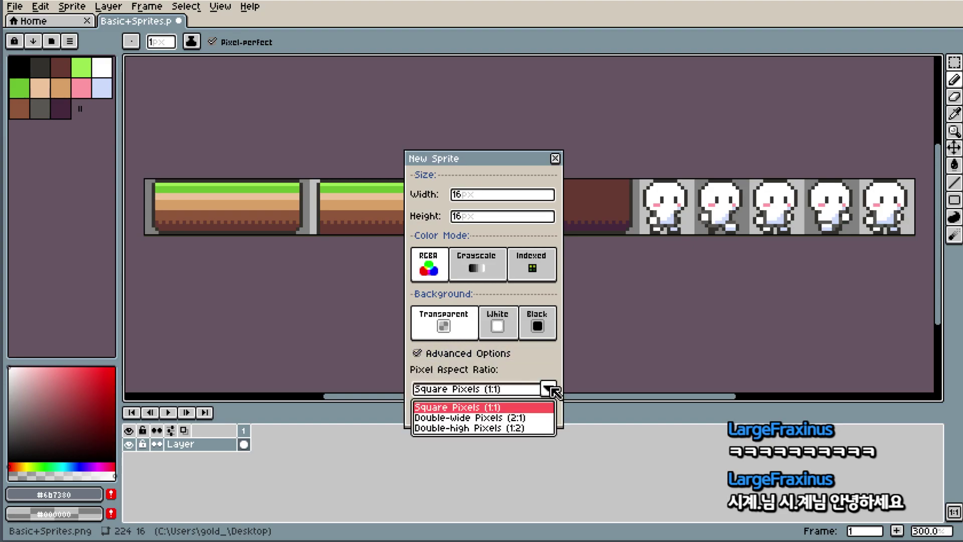
{"action": "left_click", "coordinate": [548, 388]}
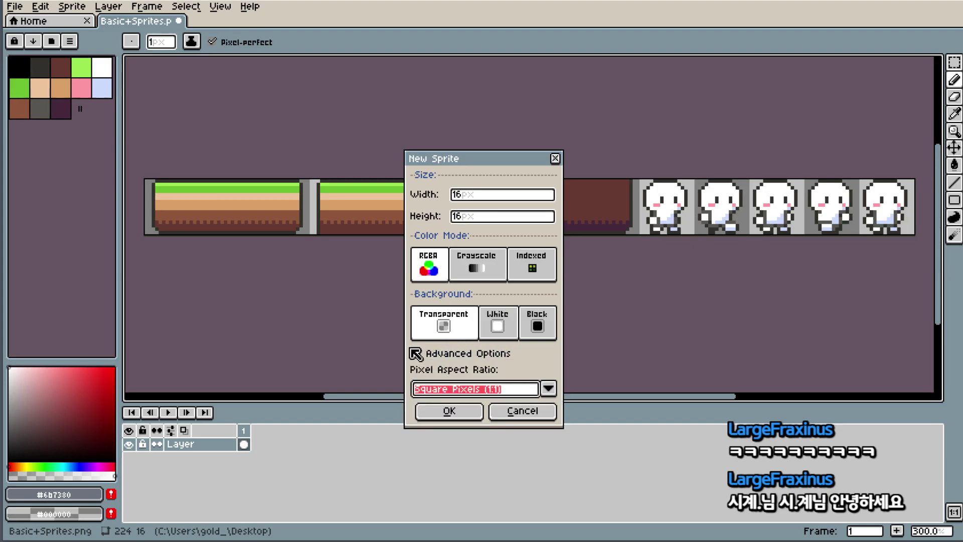
{"action": "left_click", "coordinate": [454, 412]}
{"action": "scroll", "coordinate": [551, 208], "scroll_direction": "up", "scroll_amount": 1}
{"action": "scroll", "coordinate": [488, 271], "scroll_direction": "up", "scroll_amount": 4}
{"action": "scroll", "coordinate": [554, 226], "scroll_direction": "up", "scroll_amount": 3}
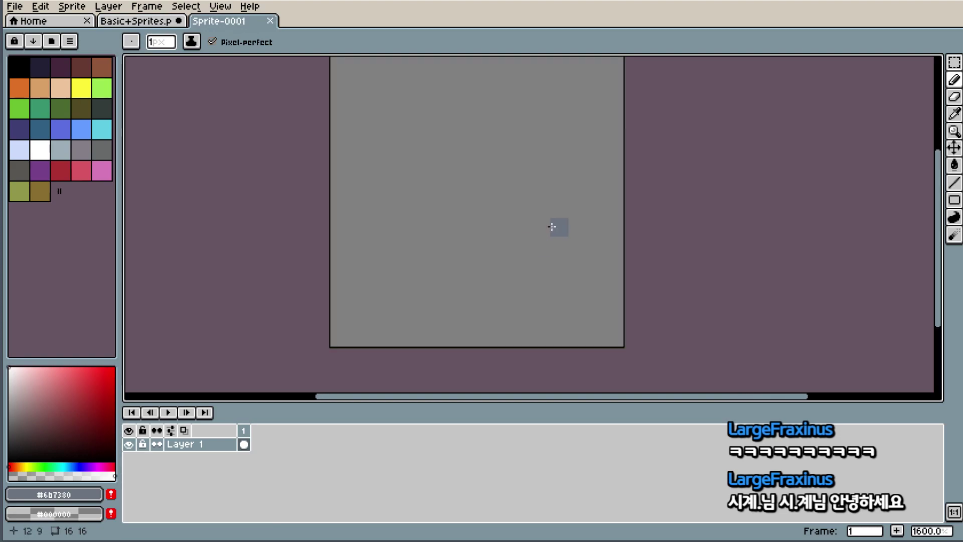
{"action": "scroll", "coordinate": [554, 226], "scroll_direction": "down", "scroll_amount": 5}
{"action": "scroll", "coordinate": [713, 172], "scroll_direction": "up", "scroll_amount": 1}
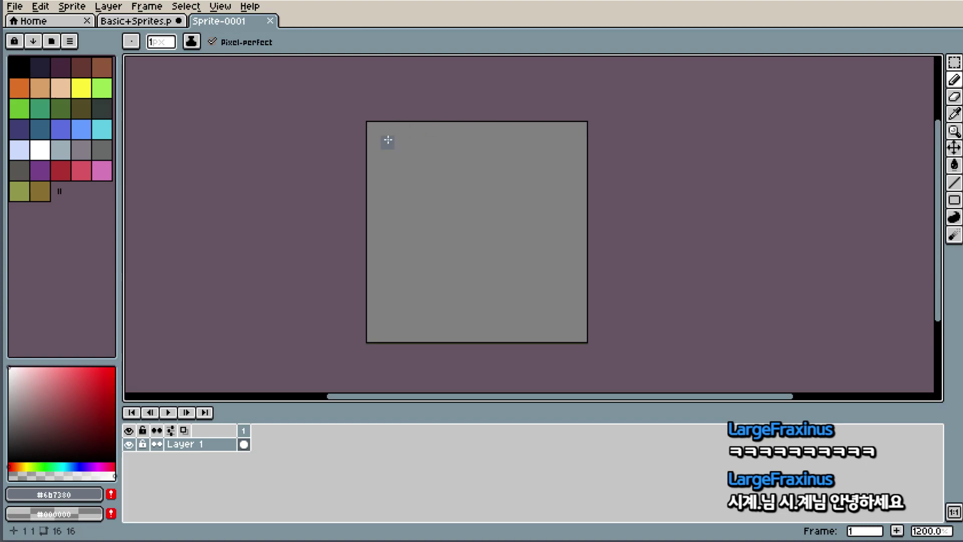
{"action": "left_click", "coordinate": [19, 67]}
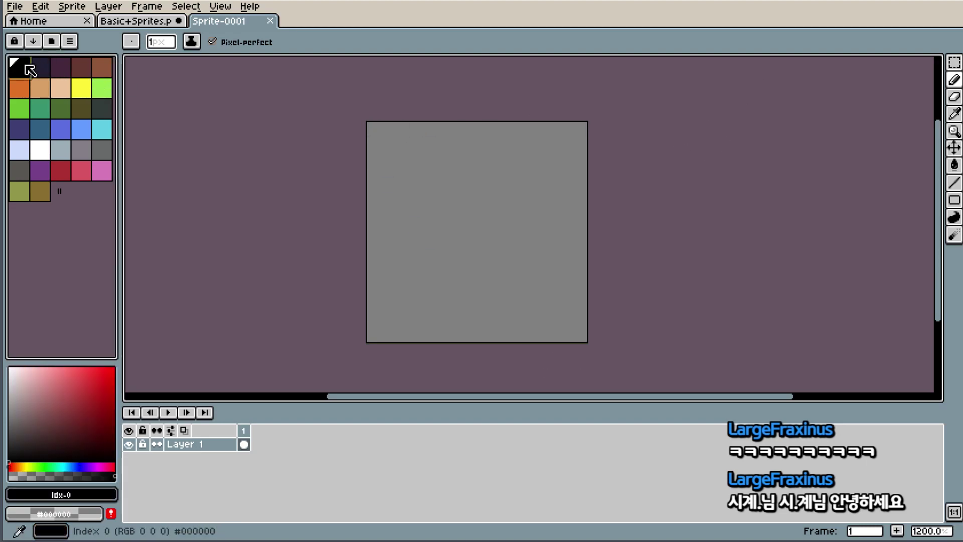
{"action": "left_click_drag", "start_coordinate": [373, 129], "coordinate": [374, 142]}
{"action": "left_click", "coordinate": [373, 336]}
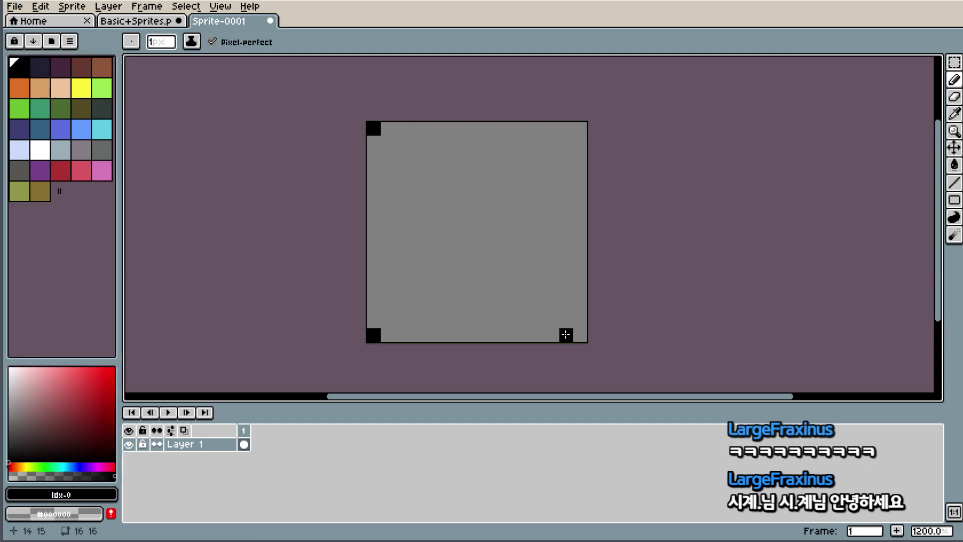
{"action": "left_click", "coordinate": [581, 335]}
{"action": "left_click", "coordinate": [580, 128]}
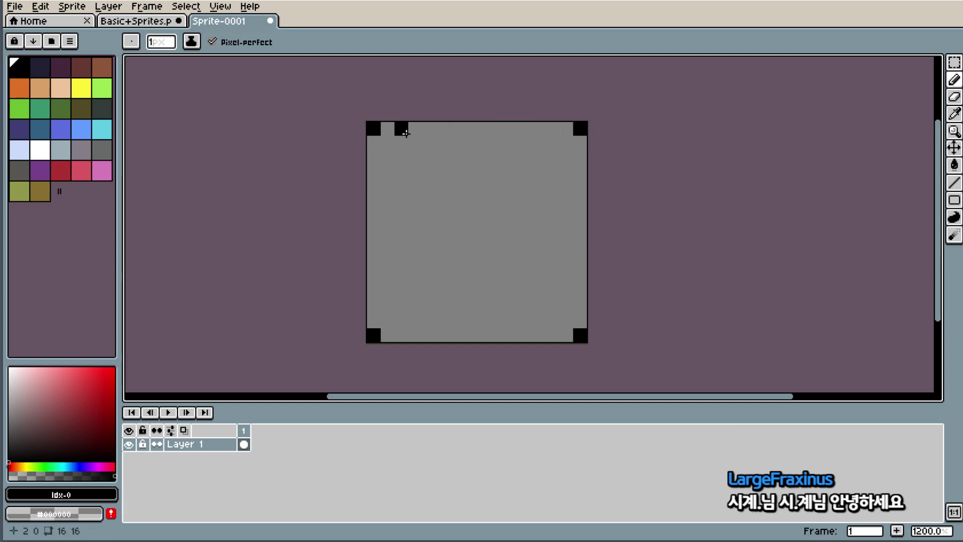
{"action": "left_click", "coordinate": [402, 129]}
{"action": "left_click", "coordinate": [429, 130]}
{"action": "left_click", "coordinate": [456, 130]}
{"action": "left_click", "coordinate": [483, 130]}
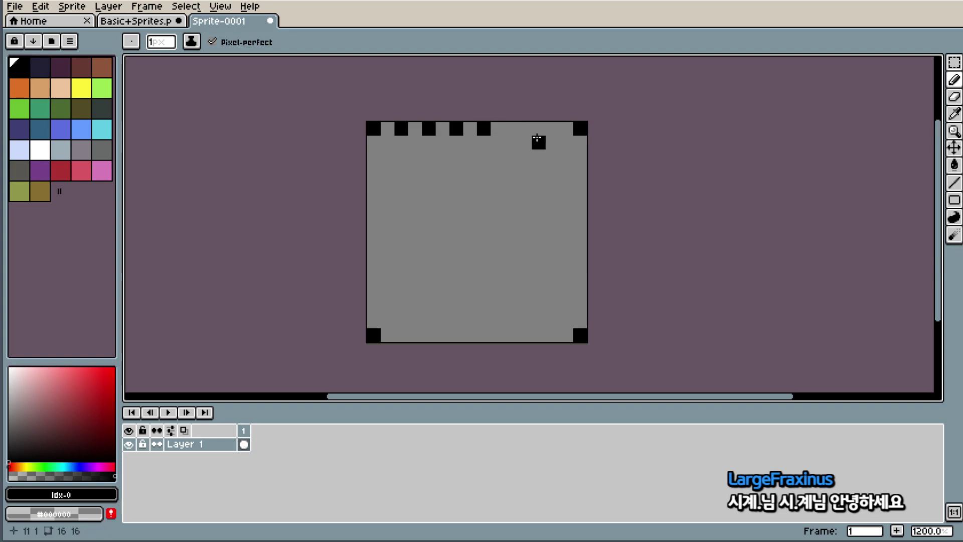
{"action": "left_click", "coordinate": [538, 130]}
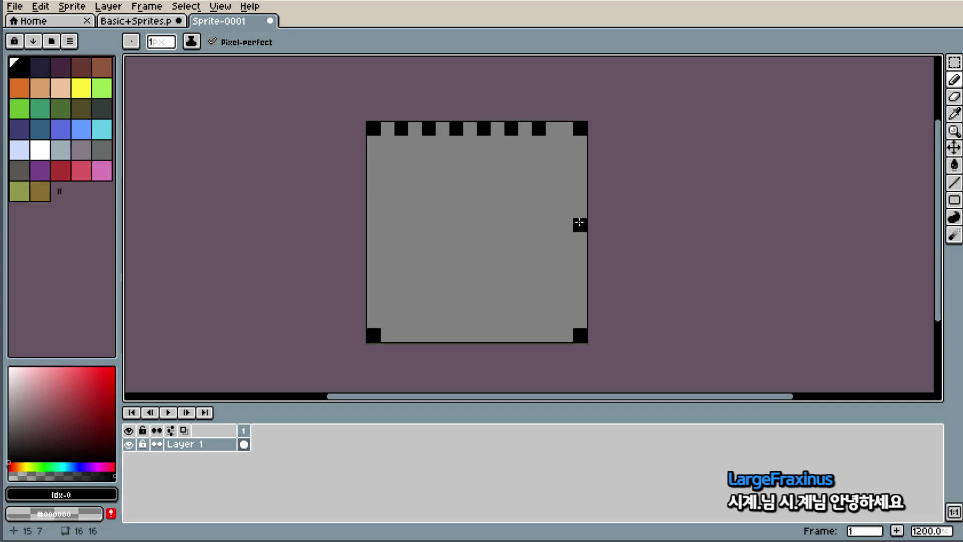
{"action": "left_click", "coordinate": [376, 186]}
{"action": "left_click", "coordinate": [388, 156]}
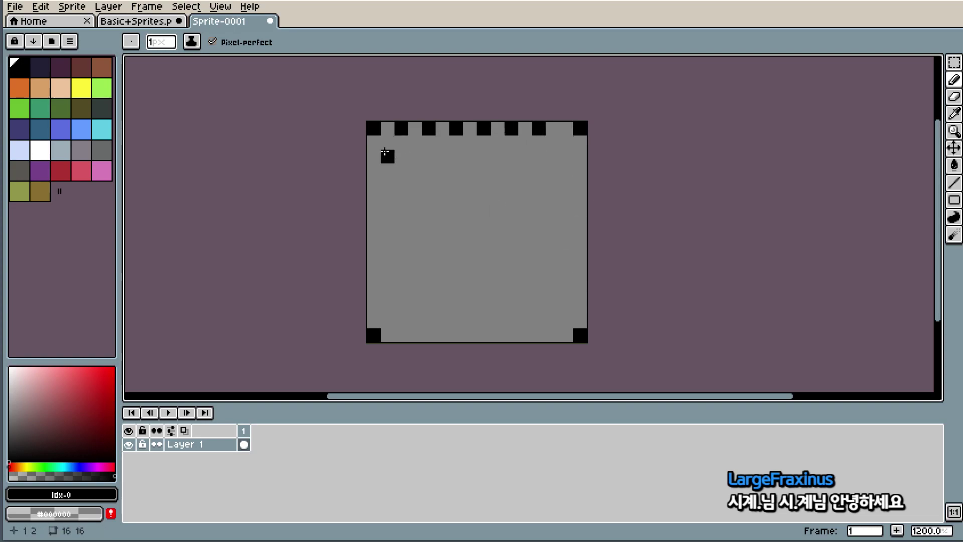
{"action": "left_click", "coordinate": [414, 183]}
{"action": "left_click_drag", "start_coordinate": [429, 225], "coordinate": [442, 239]}
{"action": "left_click_drag", "start_coordinate": [470, 280], "coordinate": [488, 291]}
{"action": "left_click_drag", "start_coordinate": [552, 184], "coordinate": [511, 211]}
{"action": "left_click", "coordinate": [373, 280]}
{"action": "left_click_drag", "start_coordinate": [401, 293], "coordinate": [415, 293]}
{"action": "left_click_drag", "start_coordinate": [511, 307], "coordinate": [538, 308]}
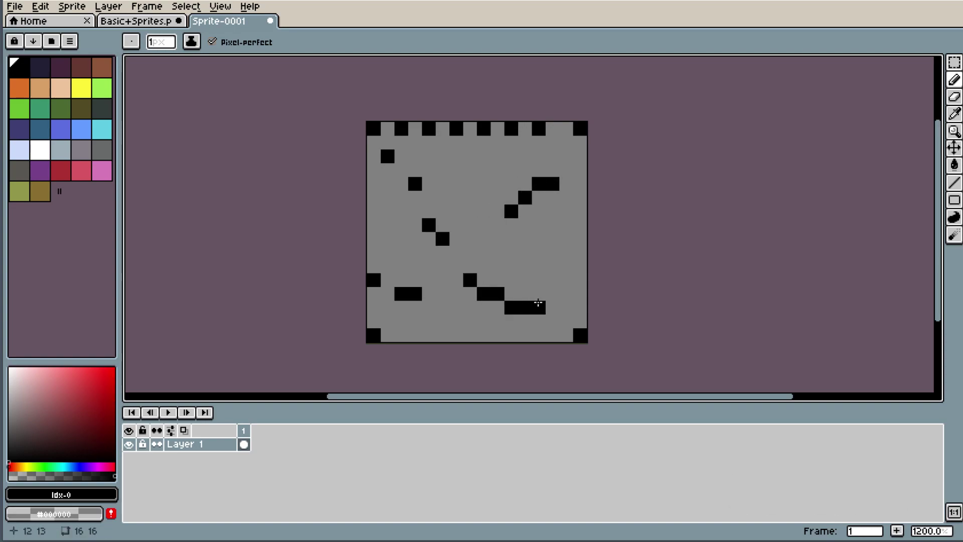
{"action": "left_click", "coordinate": [539, 266]}
{"action": "mouse_move", "coordinate": [470, 142]}
{"action": "left_mouse_down"}
{"action": "mouse_move", "coordinate": [452, 260]}
{"action": "mouse_move", "coordinate": [494, 222]}
{"action": "left_mouse_up"}
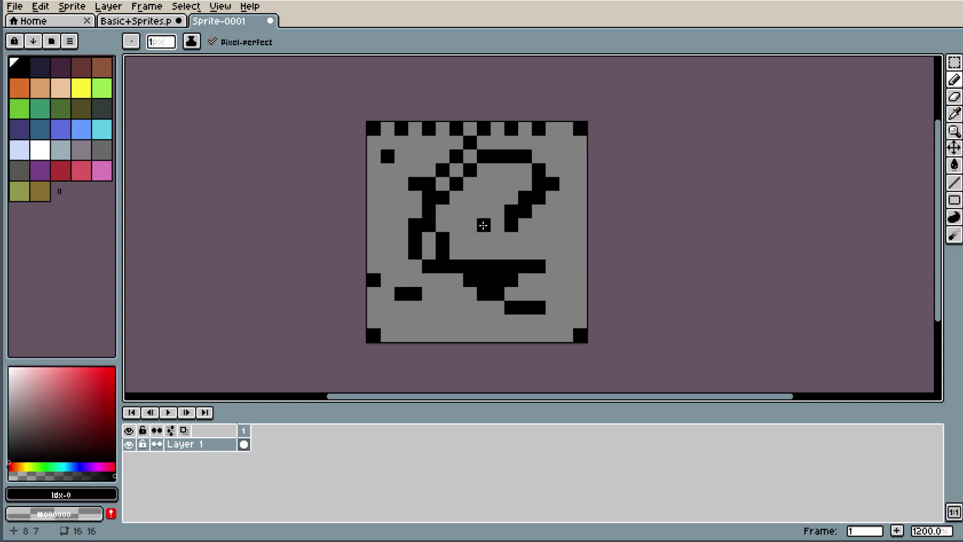
{"action": "key", "text": "ctrl+z"}
{"action": "key", "text": "ctrl+z"}
{"action": "key", "text": "ctrl+z"}
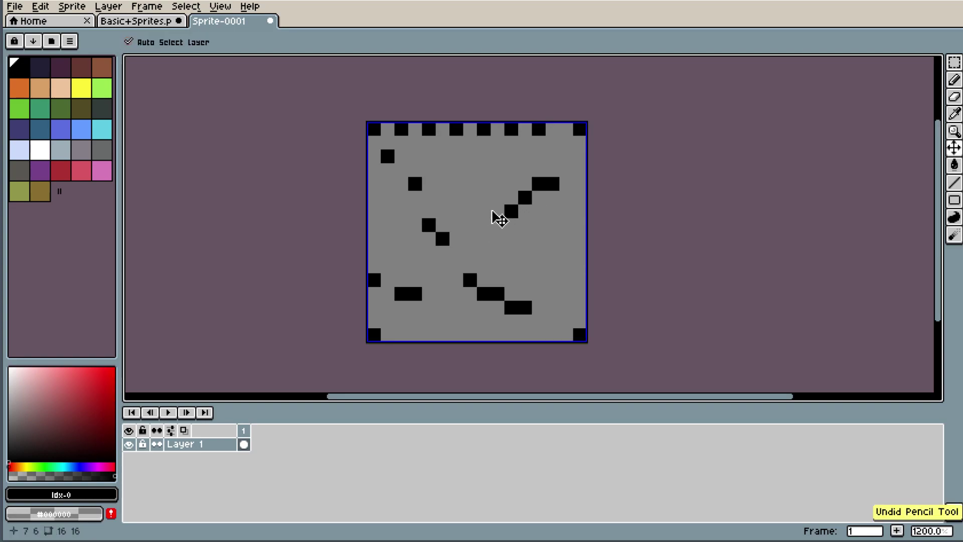
{"action": "key", "text": "ctrl+z"}
{"action": "key", "text": "ctrl+z"}
{"action": "key", "text": "ctrl+z"}
{"action": "key", "text": "ctrl+z"}
{"action": "key", "text": "ctrl+z"}
{"action": "key", "text": "ctrl+z"}
{"action": "key", "text": "ctrl+z"}
{"action": "key", "text": "ctrl+z"}
{"action": "key", "text": "ctrl+z"}
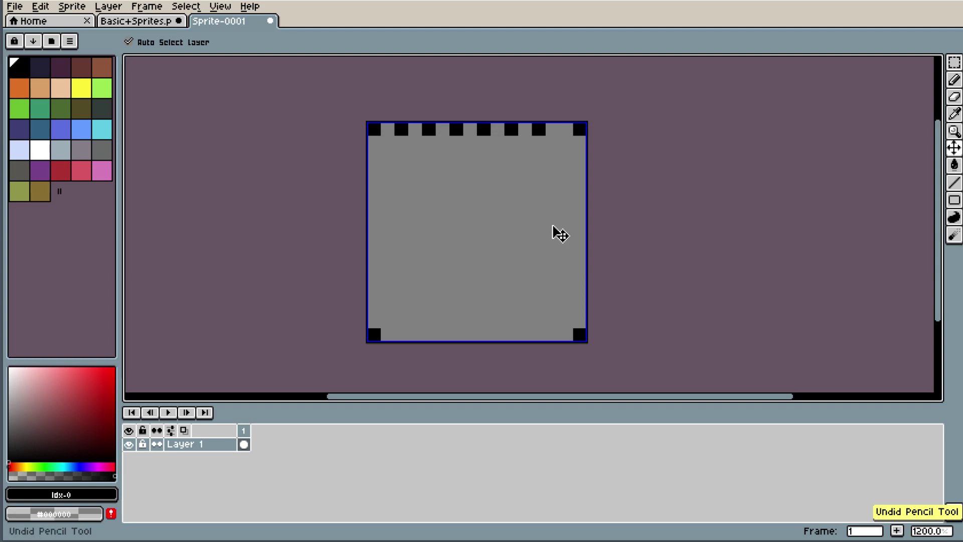
{"action": "key", "text": "ctrl+z"}
{"action": "key", "text": "ctrl+z"}
{"action": "key", "text": "ctrl+z"}
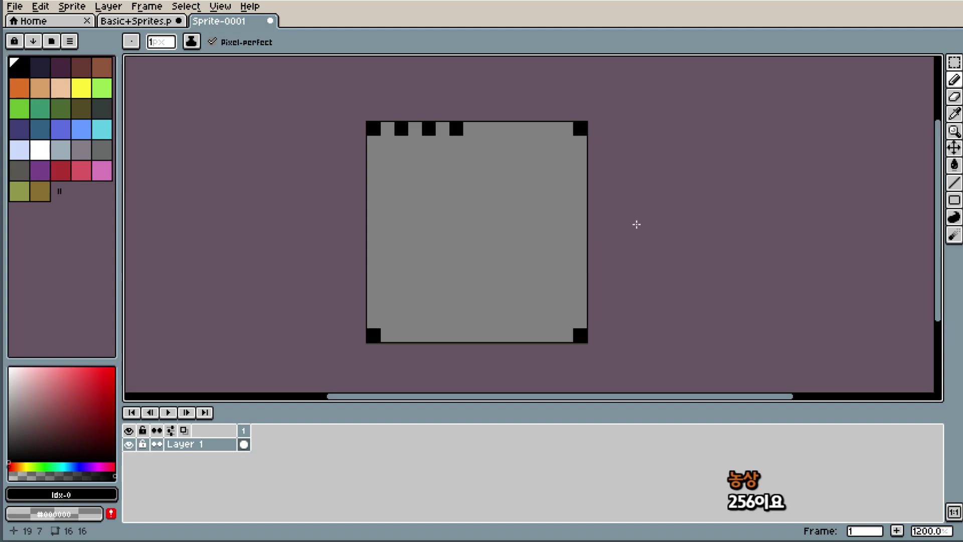
{"action": "key", "text": "ctrl"}
{"action": "key", "text": "ctrl+z"}
{"action": "key", "text": "ctrl+z"}
{"action": "key", "text": "ctrl+z"}
{"action": "key", "text": "ctrl+z"}
{"action": "key", "text": "ctrl+z"}
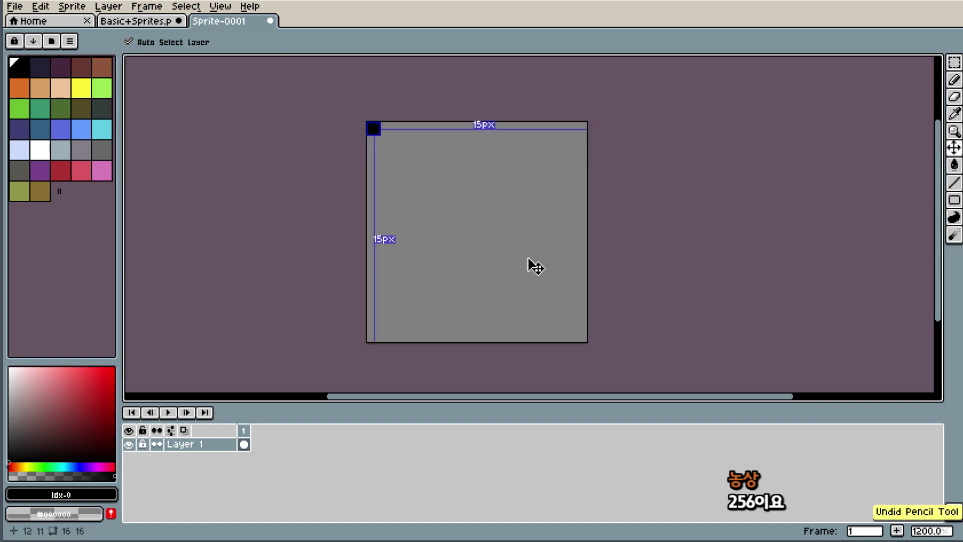
{"action": "key", "text": "ctrl+z"}
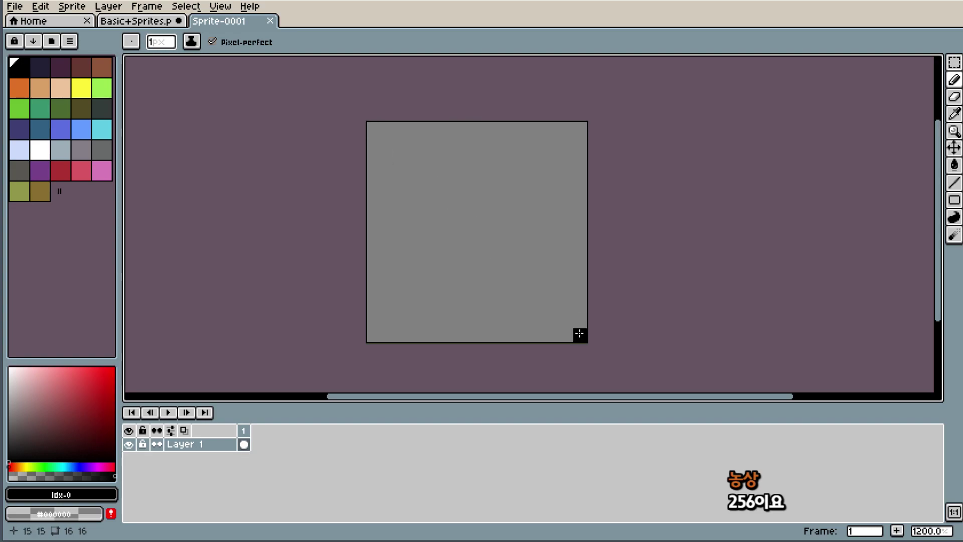
- Briefly start a selection on the Basic+Sprites sheet, then return to the blank Sprite-0001 canvas
{"action": "scroll", "coordinate": [498, 265], "scroll_direction": "down", "scroll_amount": 2}
{"action": "scroll", "coordinate": [506, 263], "scroll_direction": "up", "scroll_amount": 3}
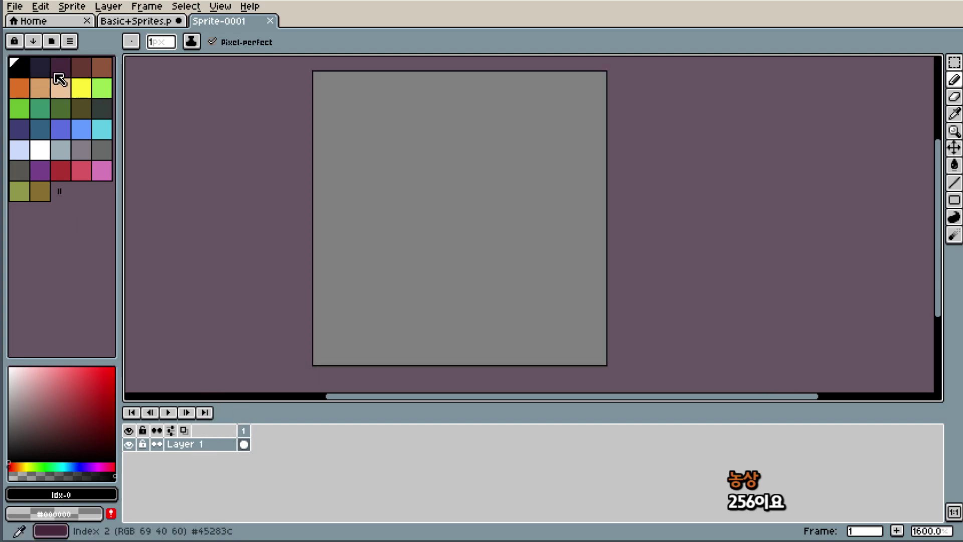
{"action": "left_click", "coordinate": [144, 22]}
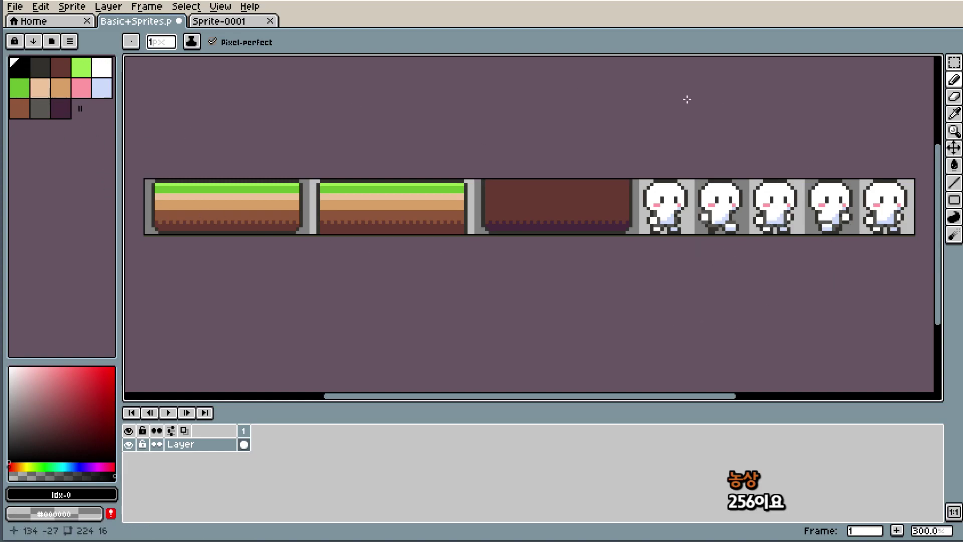
{"action": "left_click", "coordinate": [955, 65]}
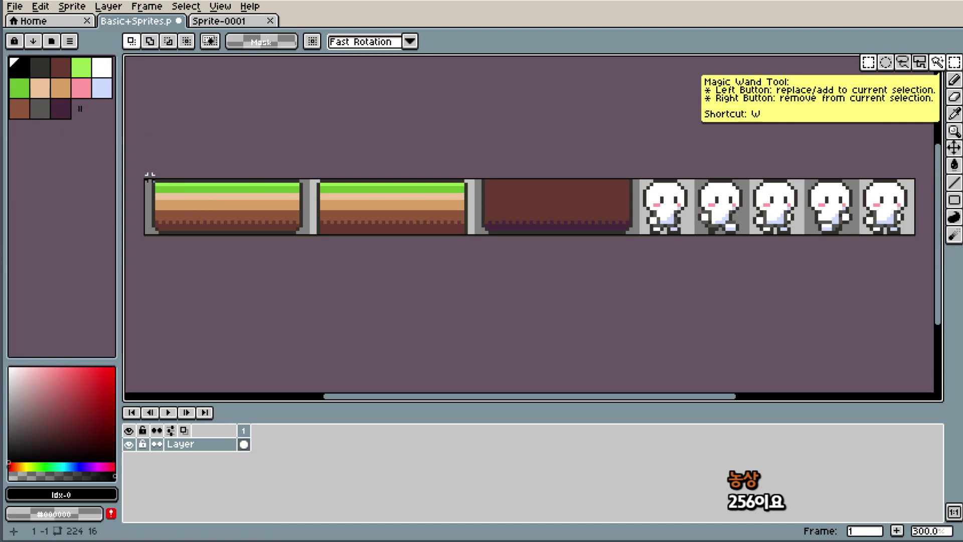
{"action": "left_click_drag", "start_coordinate": [146, 181], "coordinate": [147, 181]}
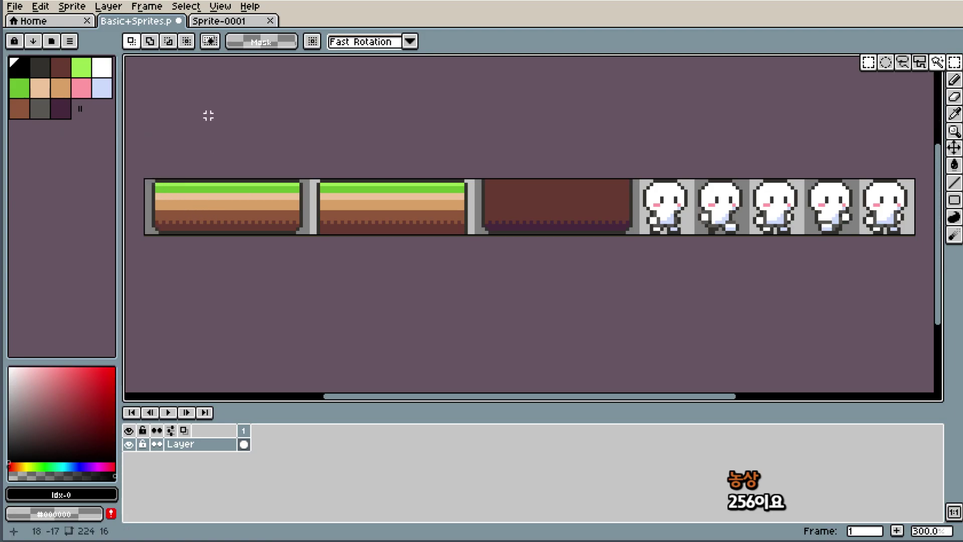
{"action": "left_click", "coordinate": [221, 23]}
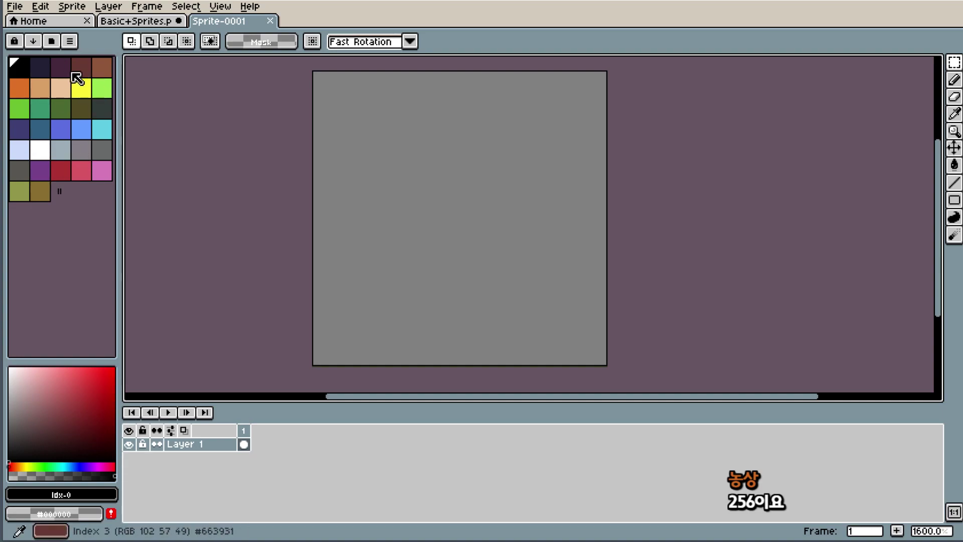
- Shift the navy swatch toward dark grey and delete the brown, olive, pink and pink-red swatches
{"action": "left_click", "coordinate": [49, 74]}
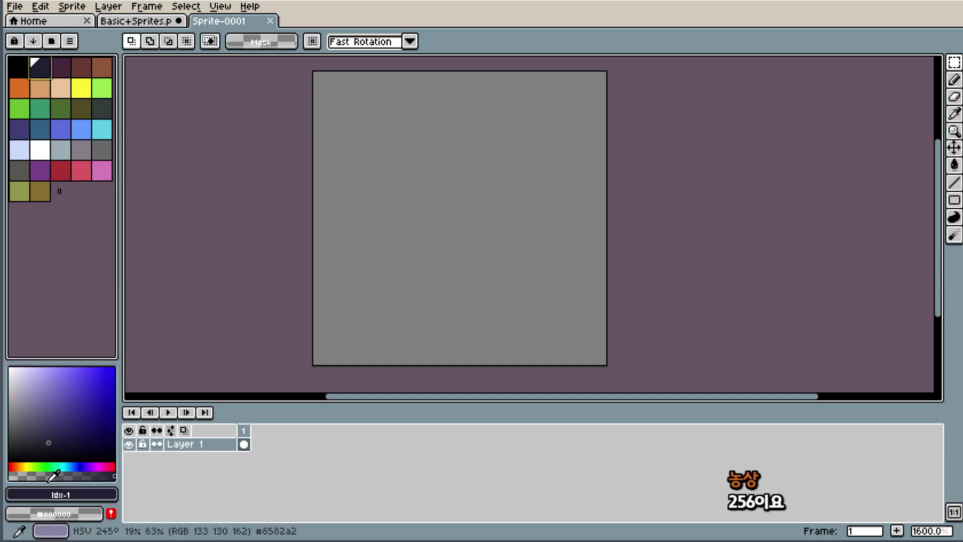
{"action": "left_click", "coordinate": [26, 437]}
{"action": "left_click_drag", "start_coordinate": [28, 433], "coordinate": [6, 431]}
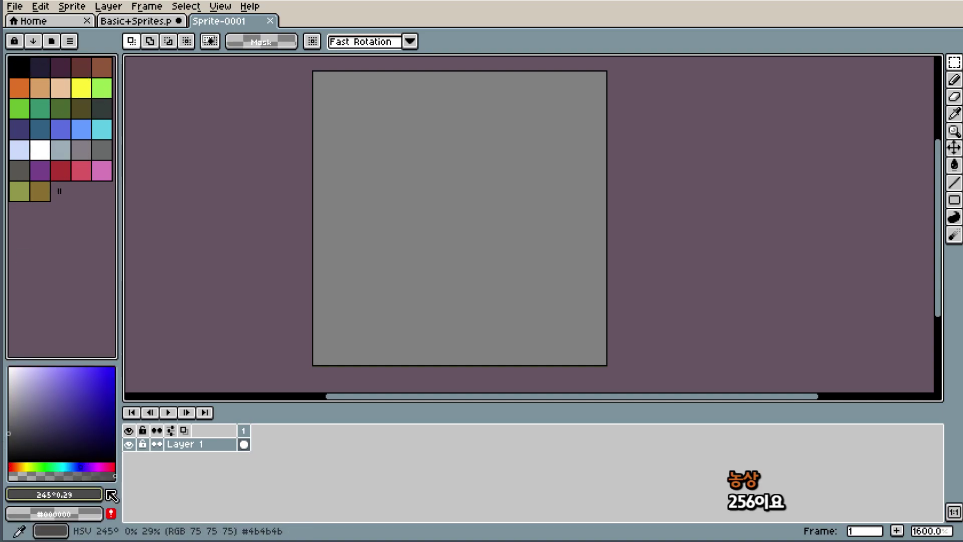
{"action": "left_click", "coordinate": [45, 190]}
{"action": "key", "text": "Delete"}
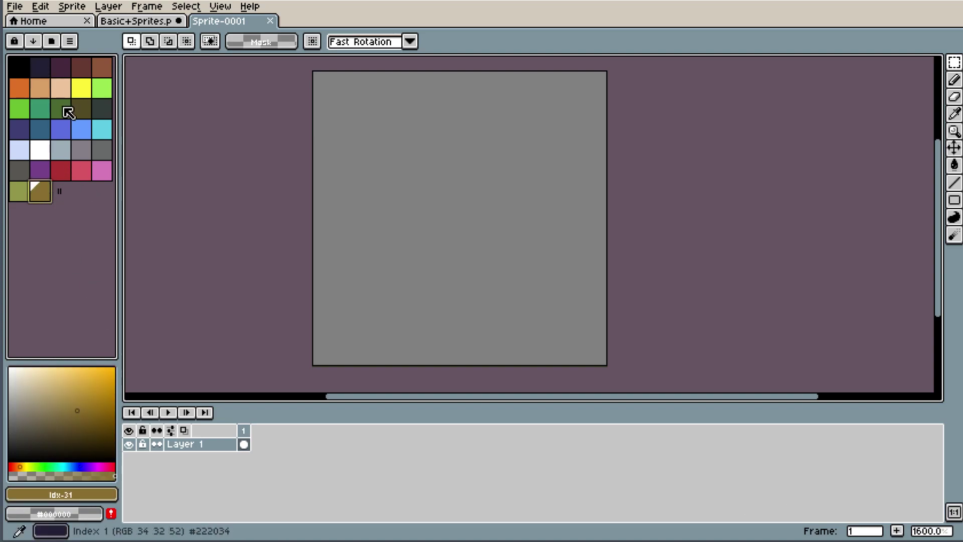
{"action": "key", "text": "Delete"}
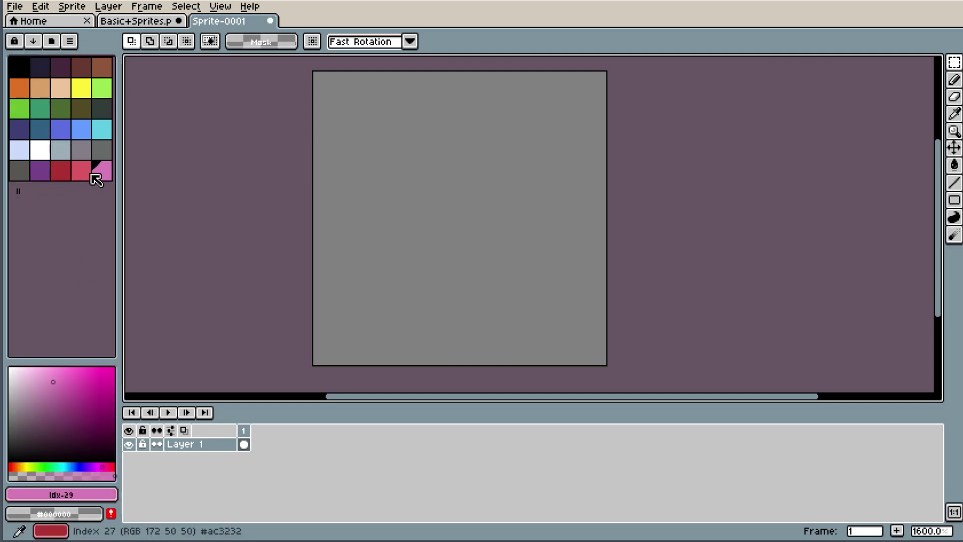
{"action": "key", "text": "Delete"}
{"action": "key", "text": "Delete"}
{"action": "key", "text": "Delete"}
{"action": "key", "text": "Delete"}
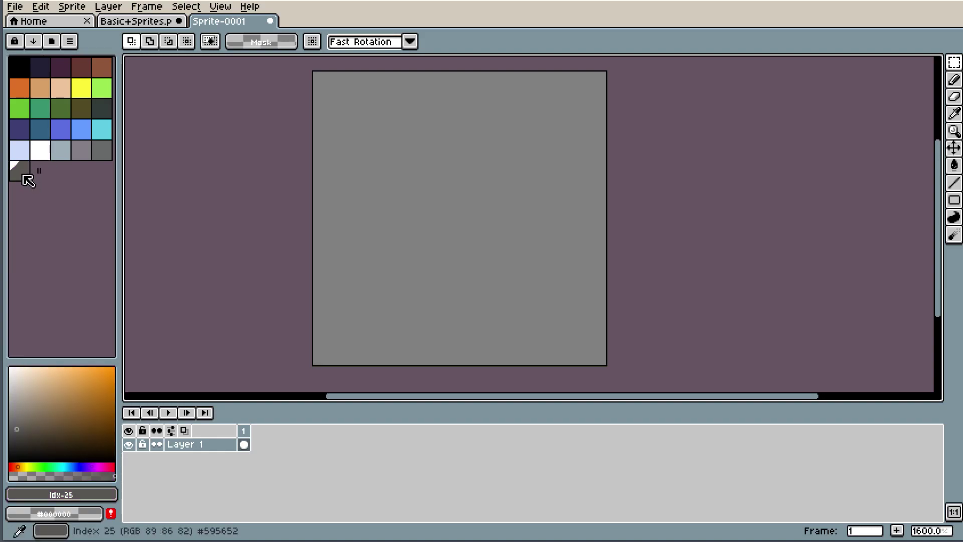
{"action": "left_click", "coordinate": [80, 157]}
{"action": "key", "text": "Delete"}
{"action": "key", "text": "Delete"}
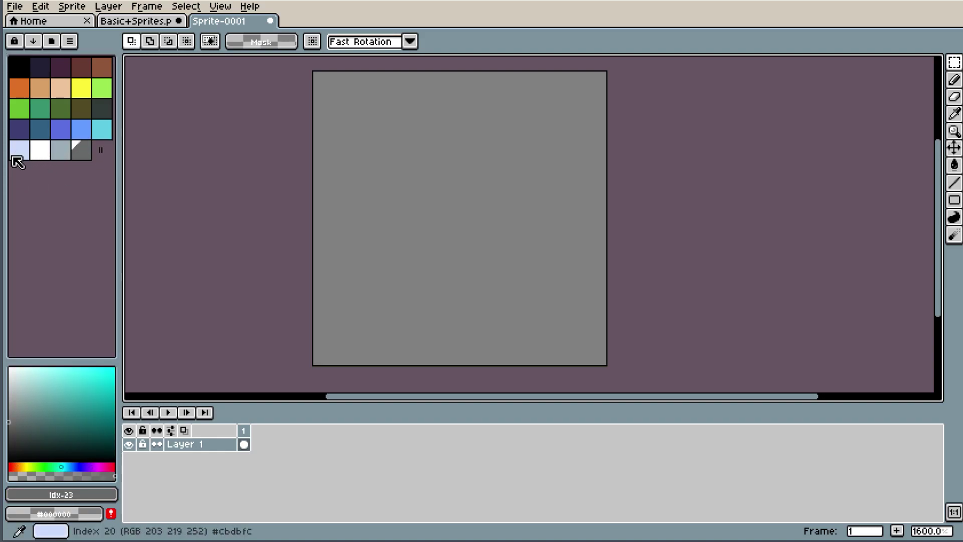
- Delete the dark blue, teal, dark slate and olive swatches from the palette
{"action": "left_click", "coordinate": [20, 153]}
{"action": "left_click", "coordinate": [83, 152]}
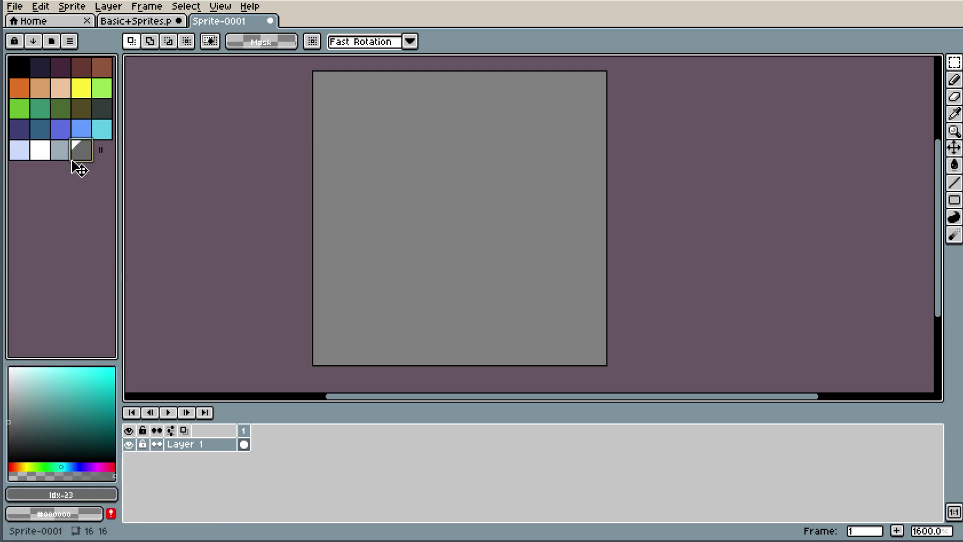
{"action": "left_click", "coordinate": [48, 134]}
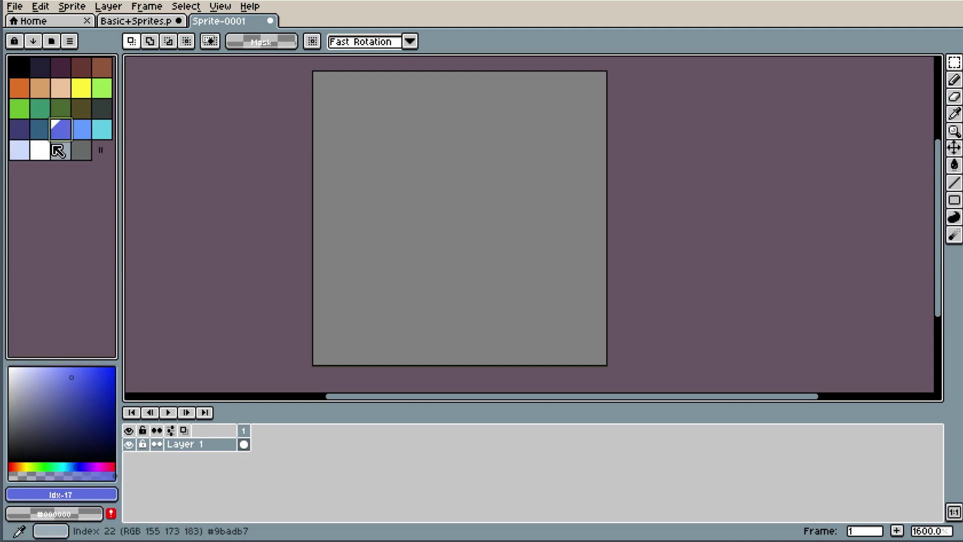
{"action": "left_click", "coordinate": [40, 131]}
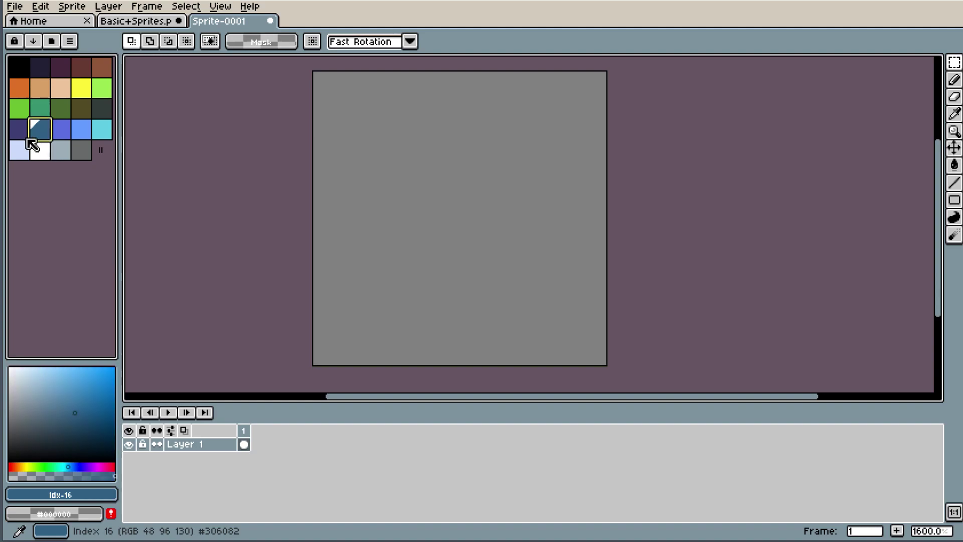
{"action": "key", "text": "Delete"}
{"action": "left_click", "coordinate": [20, 129]}
{"action": "key", "text": "Delete"}
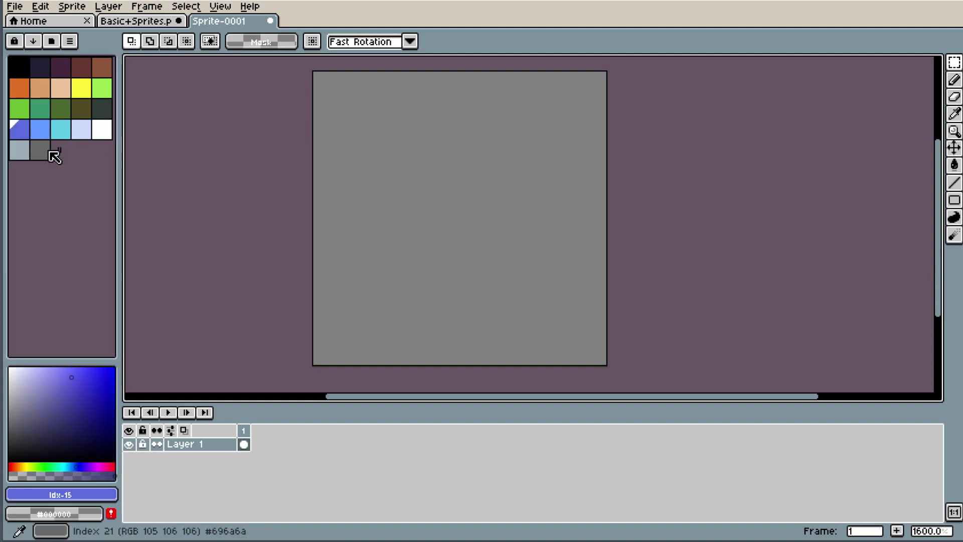
{"action": "left_click", "coordinate": [100, 110]}
{"action": "key", "text": "Delete"}
{"action": "key", "text": "Delete"}
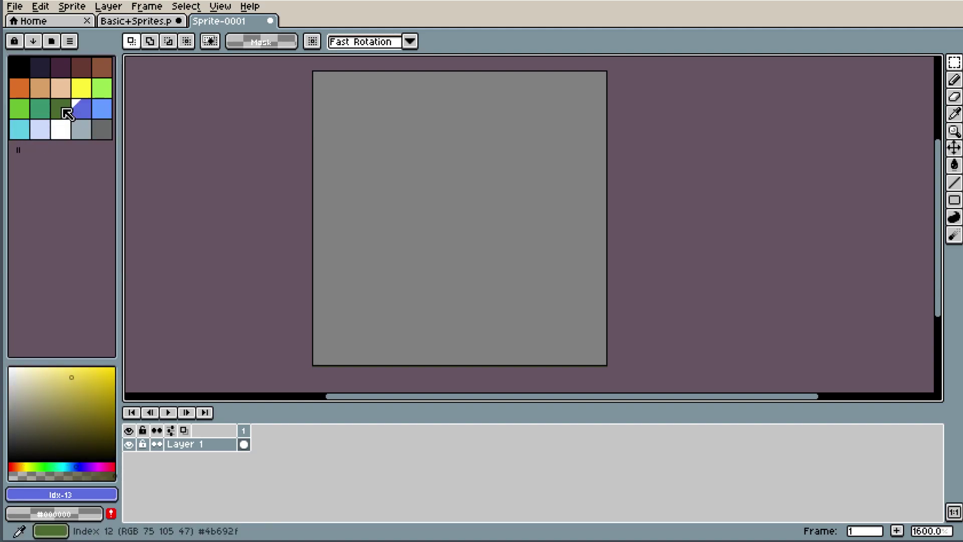
- Delete the peach, dark green, orange, black and navy swatches, leaving 14 colours
{"action": "key", "text": "Delete"}
{"action": "left_click", "coordinate": [54, 90]}
{"action": "key", "text": "Delete"}
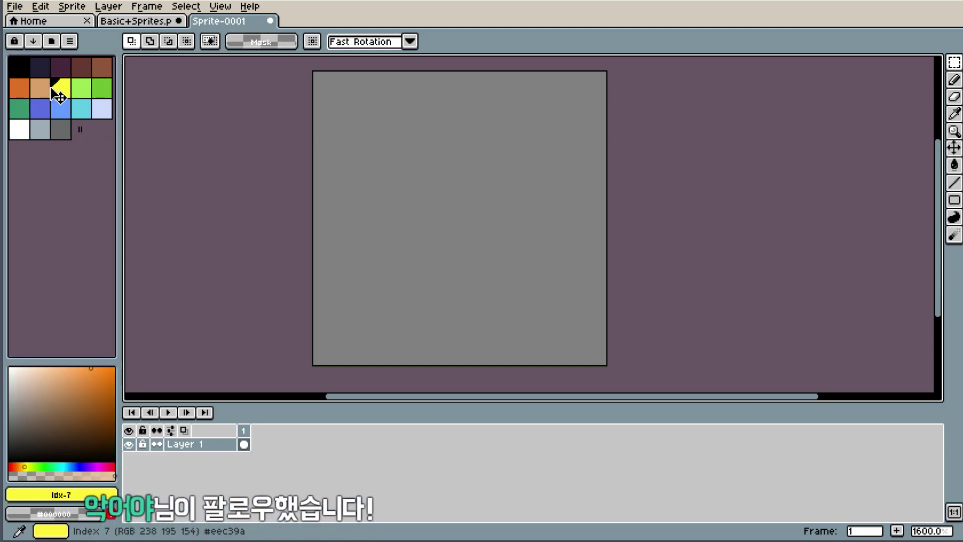
{"action": "left_click", "coordinate": [40, 88]}
{"action": "key", "text": "Delete"}
{"action": "left_click", "coordinate": [19, 89]}
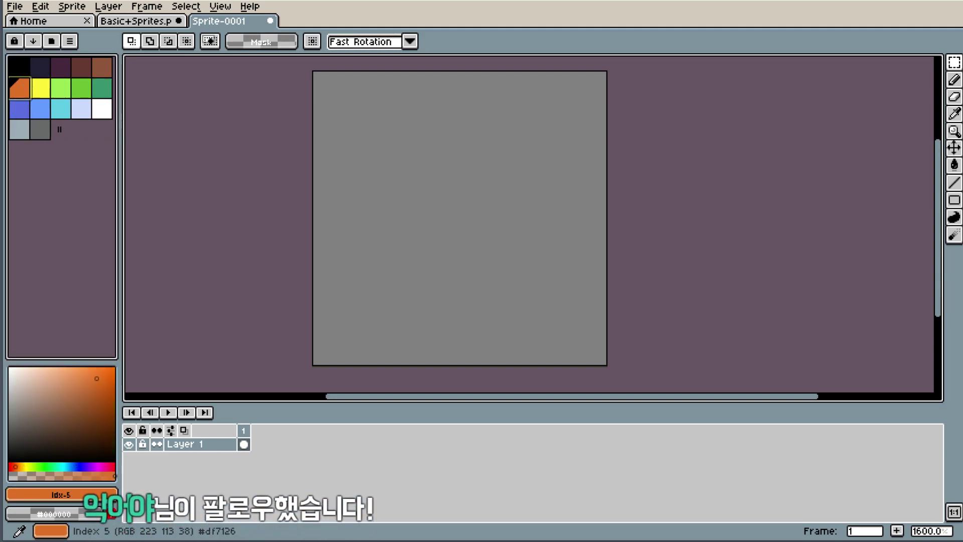
{"action": "key", "text": "Delete"}
{"action": "left_click", "coordinate": [102, 68]}
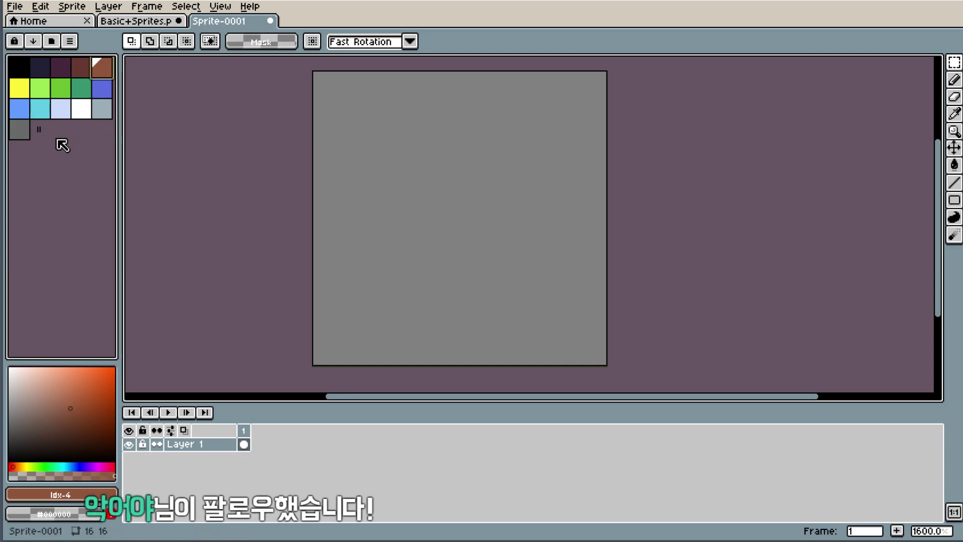
{"action": "left_click", "coordinate": [40, 69]}
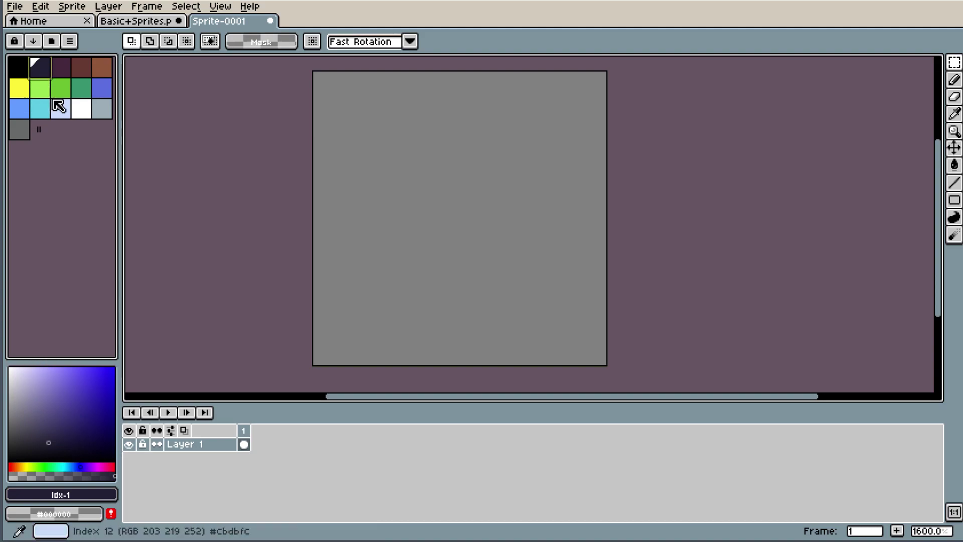
{"action": "key", "text": "Delete"}
{"action": "key", "text": "Delete"}
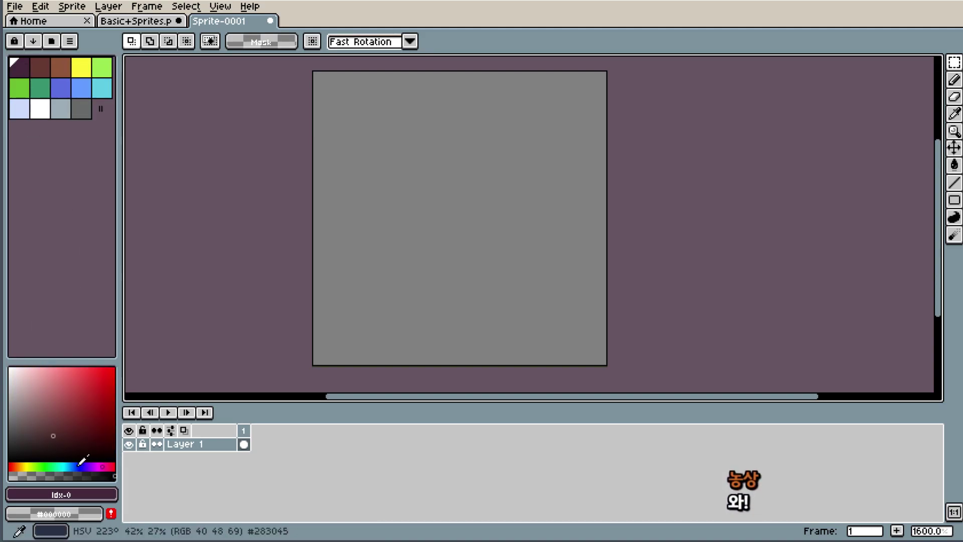
- Mix a very dark warm grey (#352f33) and add it as the palette's fifteenth colour
{"action": "left_click", "coordinate": [18, 429]}
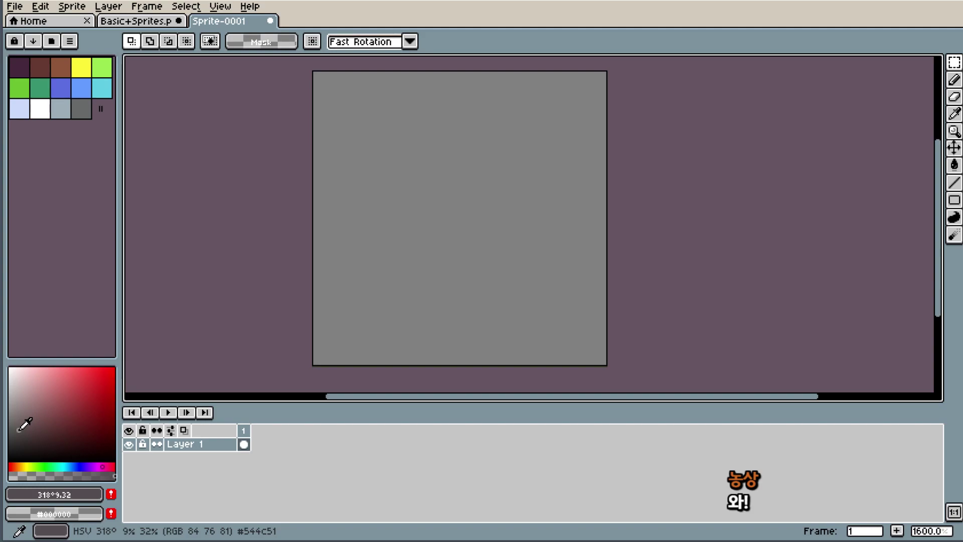
{"action": "left_click_drag", "start_coordinate": [18, 429], "coordinate": [4, 448]}
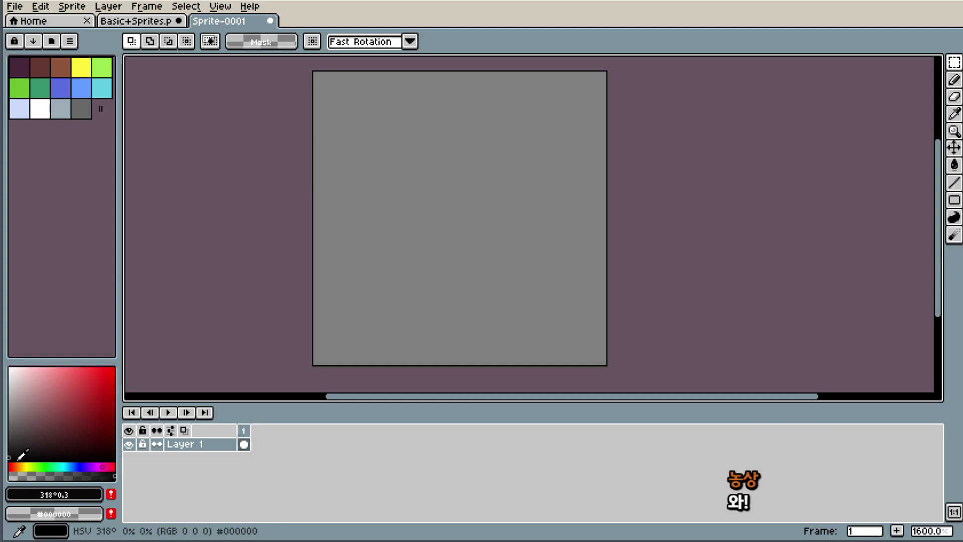
{"action": "left_click_drag", "start_coordinate": [19, 458], "coordinate": [2, 465]}
{"action": "left_click_drag", "start_coordinate": [5, 457], "coordinate": [17, 442]}
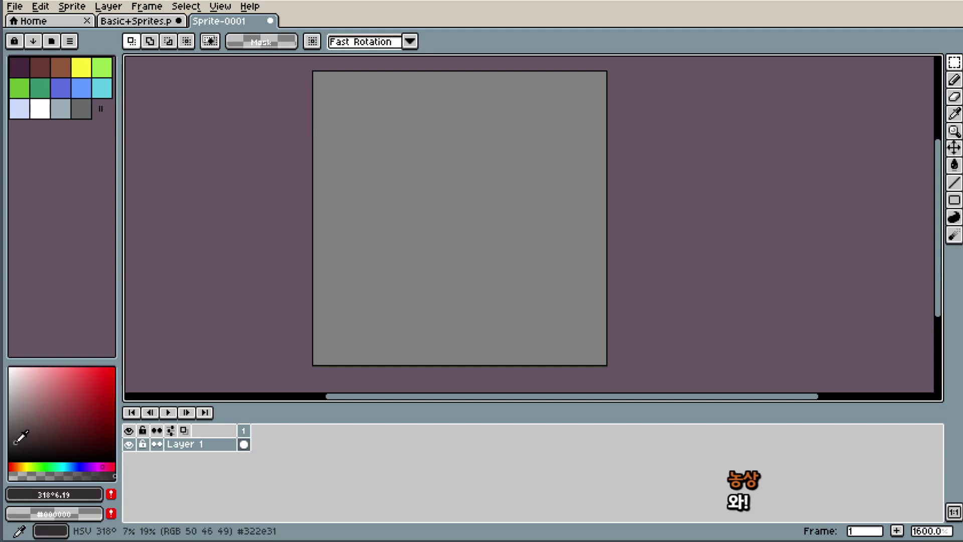
{"action": "left_click", "coordinate": [110, 493]}
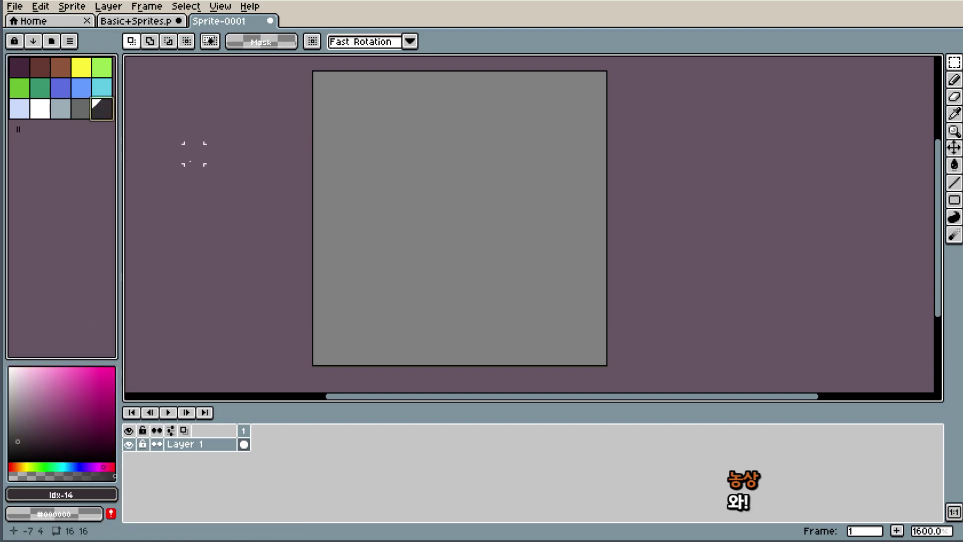
{"action": "key", "text": "b"}
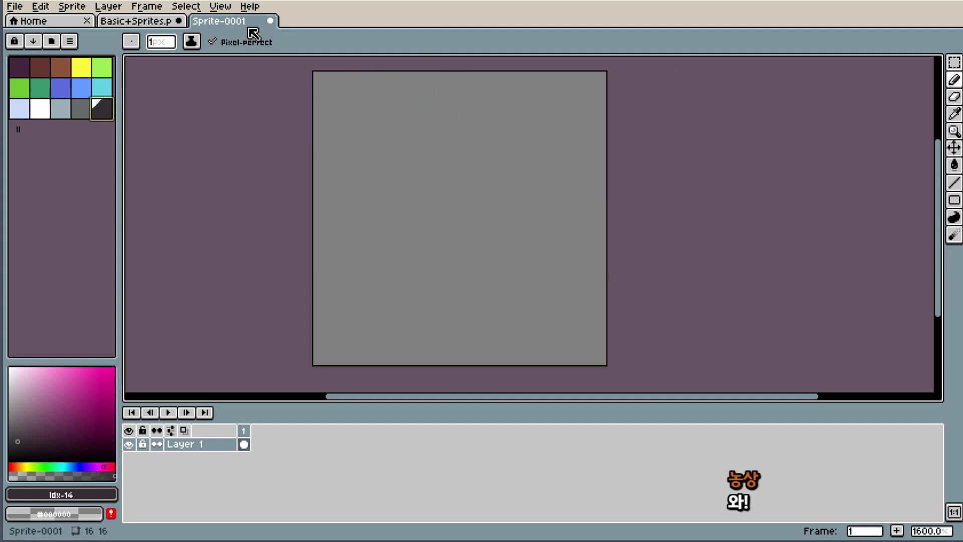
- Draw a one-pixel dark grey border around the edge of the 16×16 tile
{"action": "left_click", "coordinate": [138, 20]}
{"action": "left_click", "coordinate": [249, 21]}
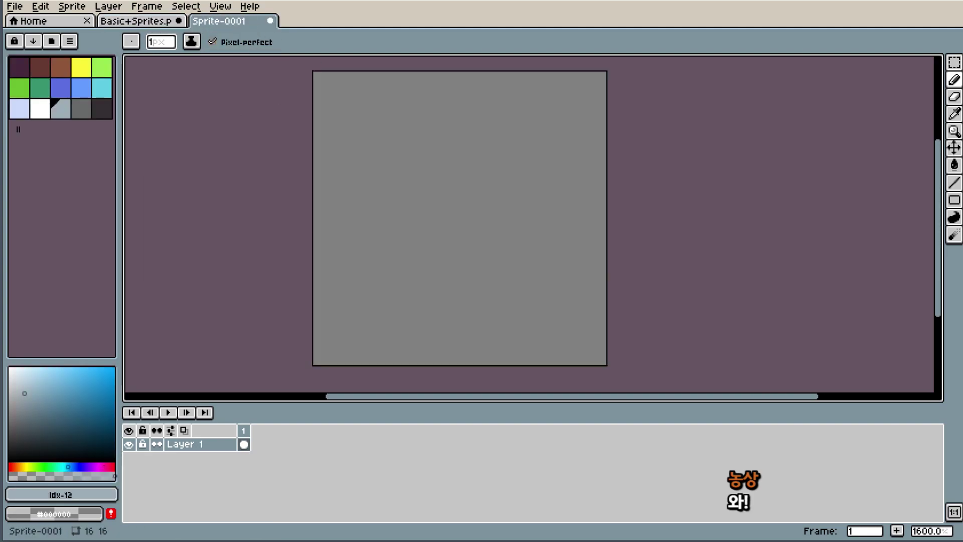
{"action": "left_click", "coordinate": [101, 108]}
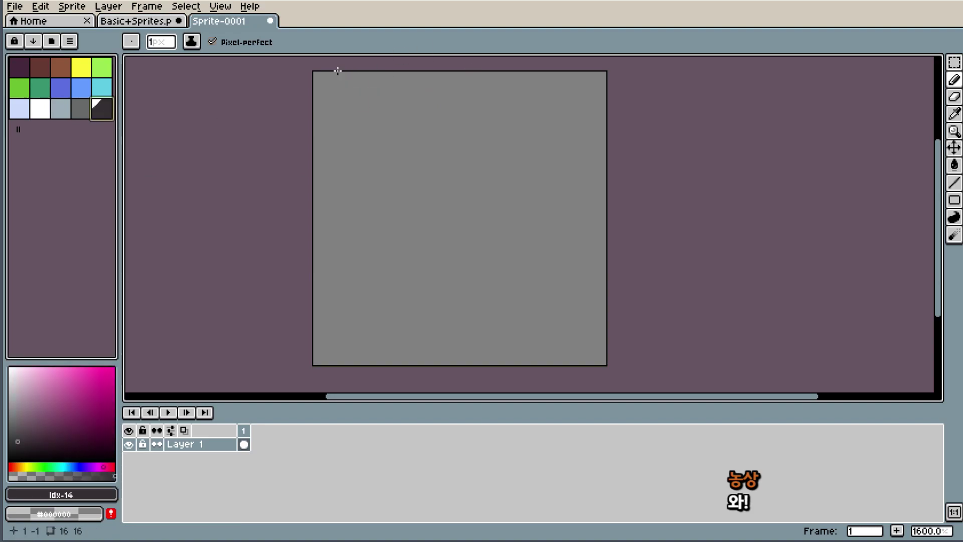
{"action": "left_click", "coordinate": [322, 82]}
{"action": "left_click", "coordinate": [322, 355]}
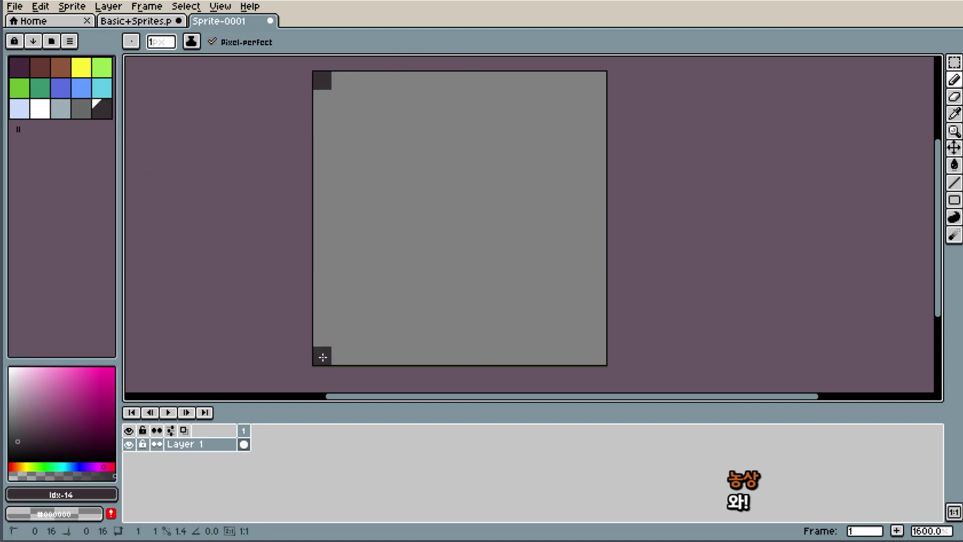
{"action": "left_click", "coordinate": [486, 333]}
{"action": "key", "text": "ctrl+z"}
{"action": "left_click", "coordinate": [322, 80], "text": "shift"}
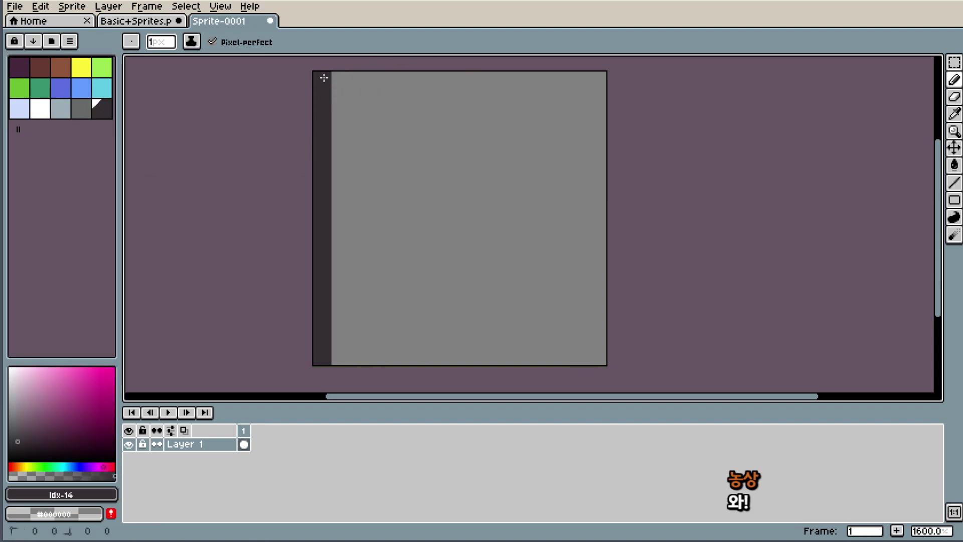
{"action": "left_click", "coordinate": [596, 80], "text": "shift"}
{"action": "left_click", "coordinate": [595, 354], "text": "shift"}
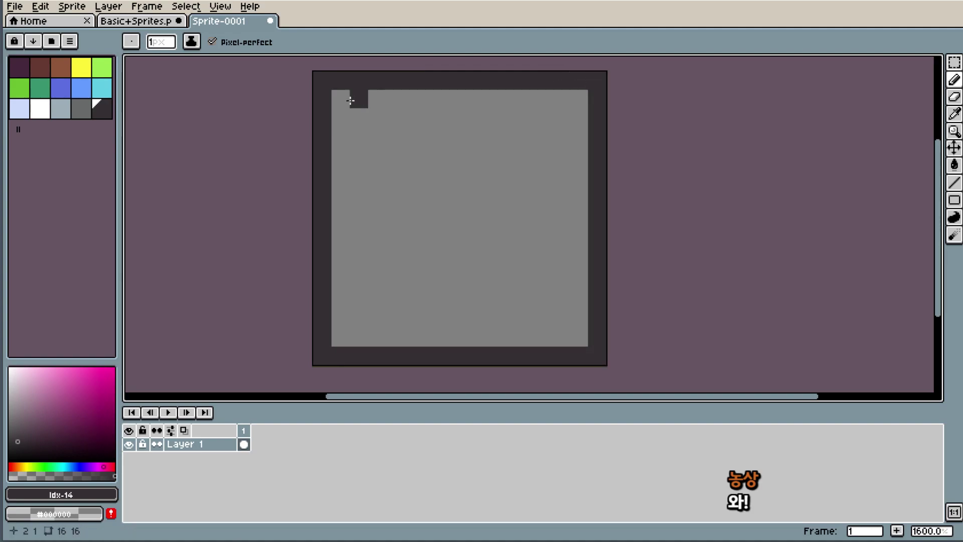
- Erase the bottom-left, top-right and bottom-right corner pixels of the border
{"action": "key", "text": "e"}
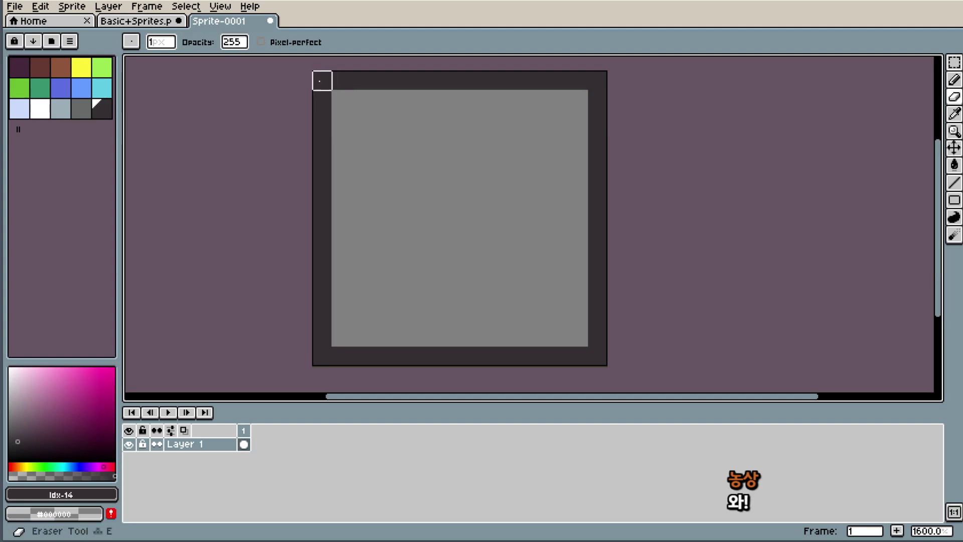
{"action": "left_click", "coordinate": [322, 348]}
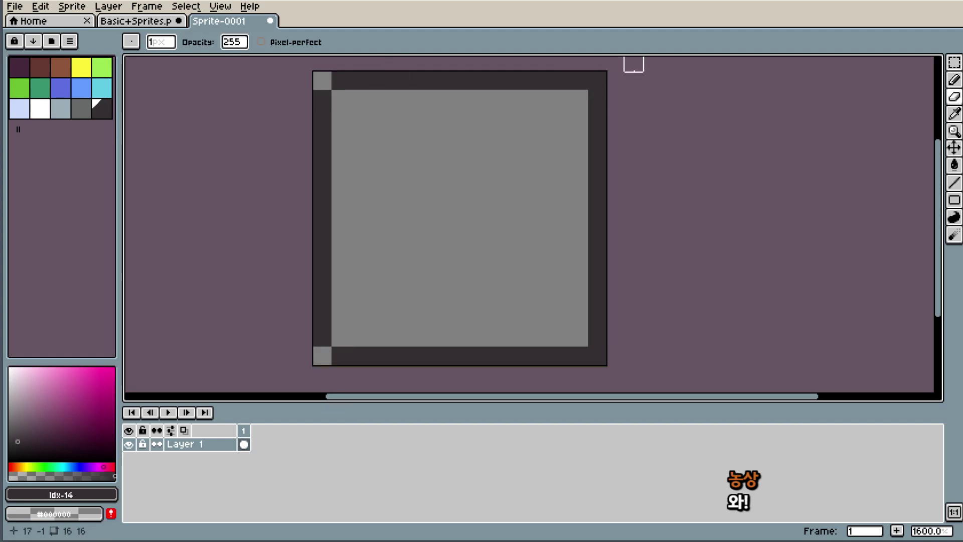
{"action": "left_click", "coordinate": [596, 80]}
{"action": "left_click", "coordinate": [582, 357]}
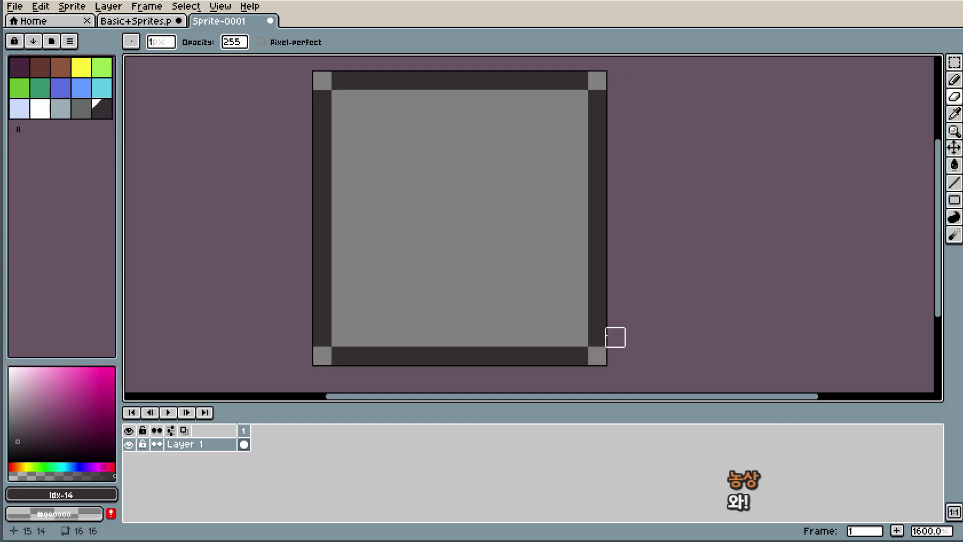
{"action": "left_click", "coordinate": [40, 88]}
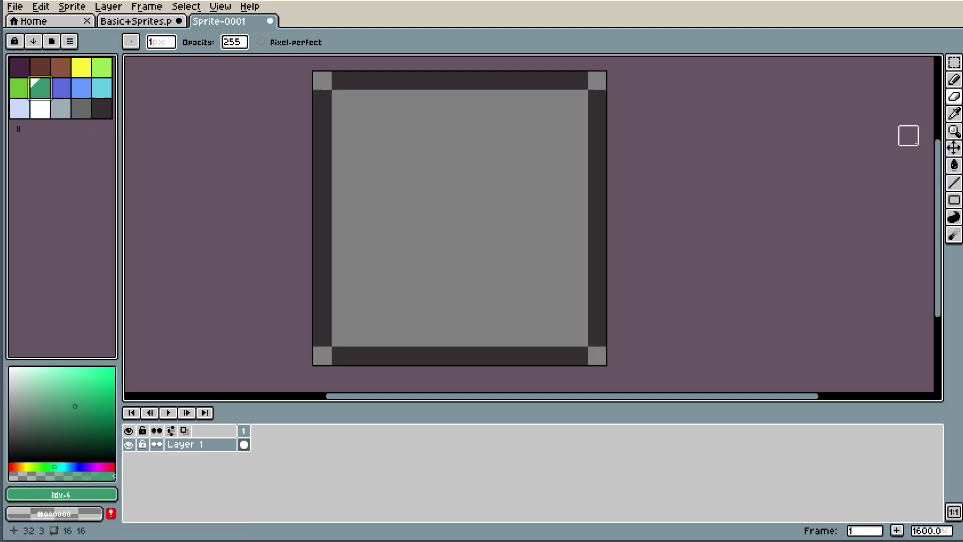
- Bucket-fill the tile's interior with green (#37946e)
{"action": "left_click", "coordinate": [954, 165]}
{"action": "left_click", "coordinate": [407, 205]}
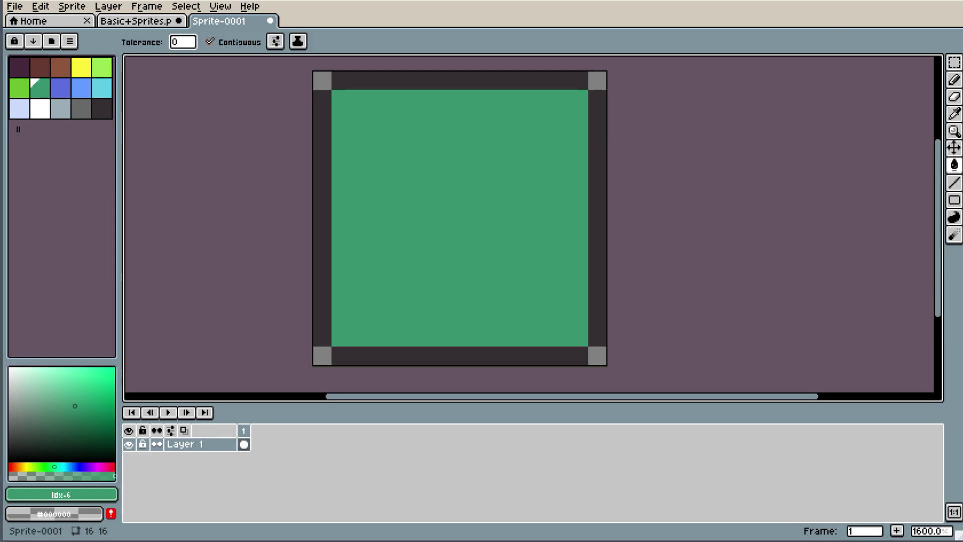
{"action": "left_click", "coordinate": [30, 21]}
{"action": "left_click", "coordinate": [221, 20]}
- Repaint the top-right, top-left and bottom-left corner pixels dark grey
{"action": "left_click", "coordinate": [597, 80]}
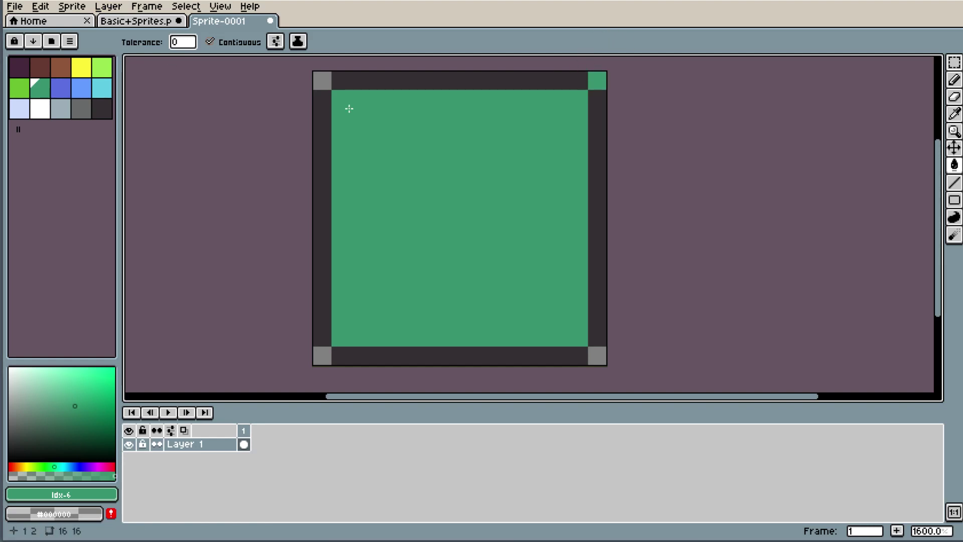
{"action": "key", "text": "i"}
{"action": "left_click", "coordinate": [499, 71]}
{"action": "key", "text": "b"}
{"action": "left_click", "coordinate": [596, 81]}
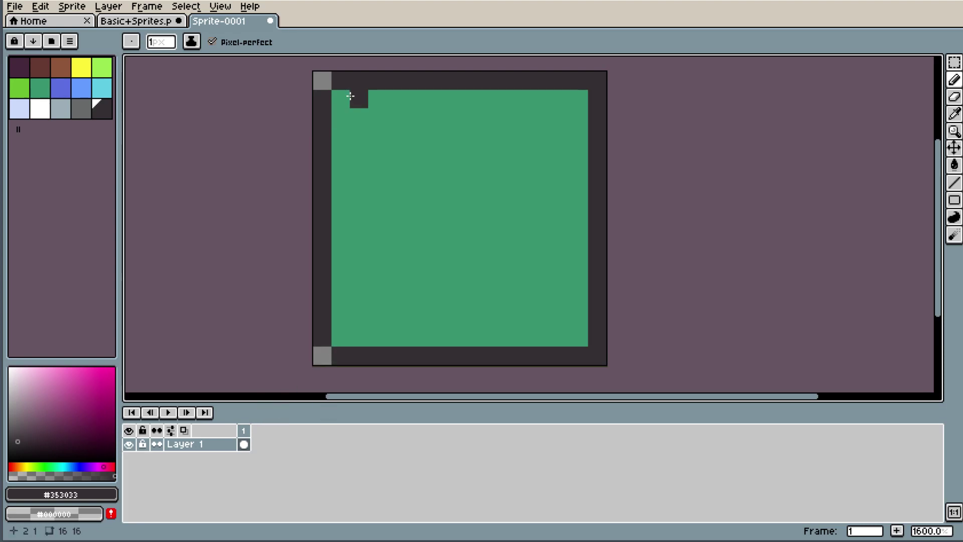
{"action": "left_click", "coordinate": [322, 80]}
{"action": "left_click", "coordinate": [323, 357]}
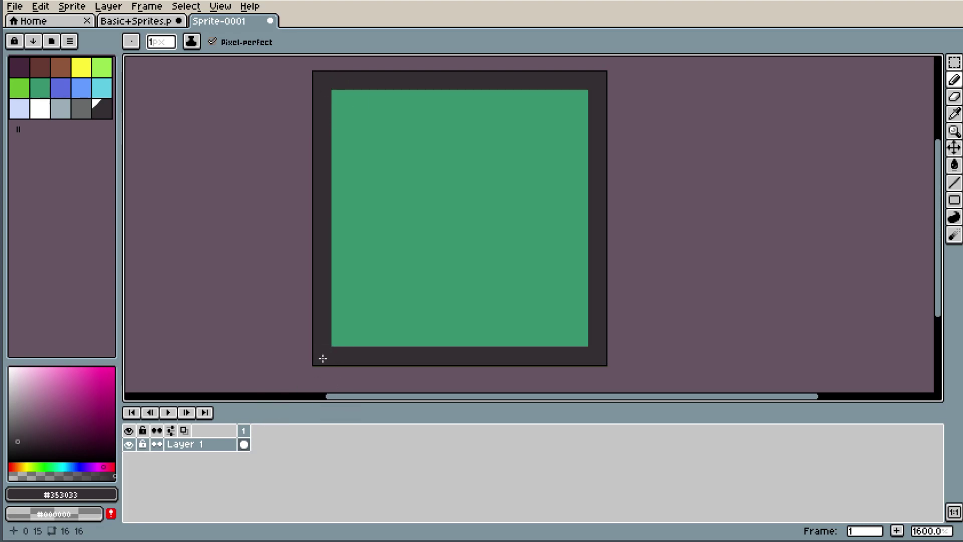
- Paint the bottom row and the left and right edge columns green
{"action": "left_click", "coordinate": [431, 287], "text": "alt"}
{"action": "mouse_move", "coordinate": [340, 356]}
{"action": "left_mouse_down"}
{"action": "mouse_move", "coordinate": [554, 345]}
{"action": "mouse_move", "coordinate": [481, 352]}
{"action": "left_mouse_up"}
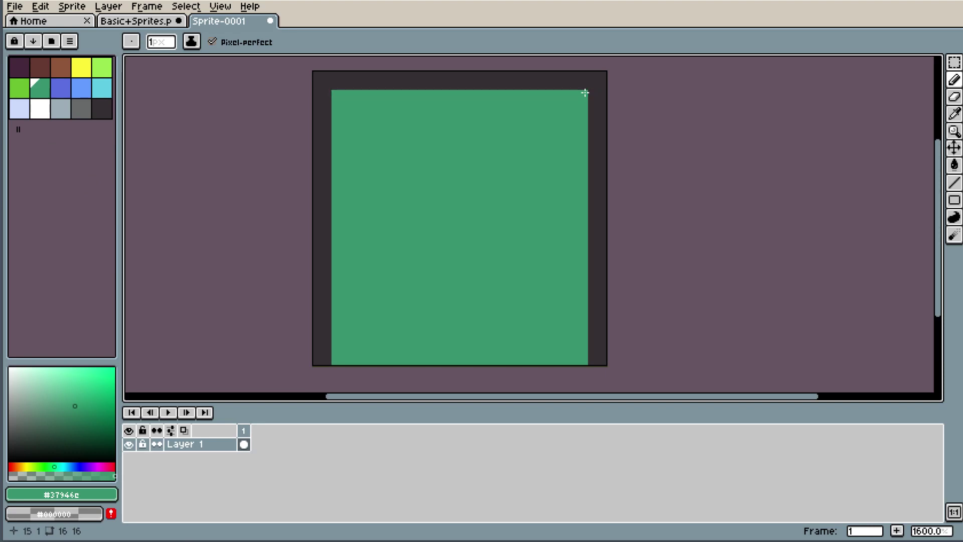
{"action": "left_click_drag", "start_coordinate": [595, 110], "coordinate": [600, 376]}
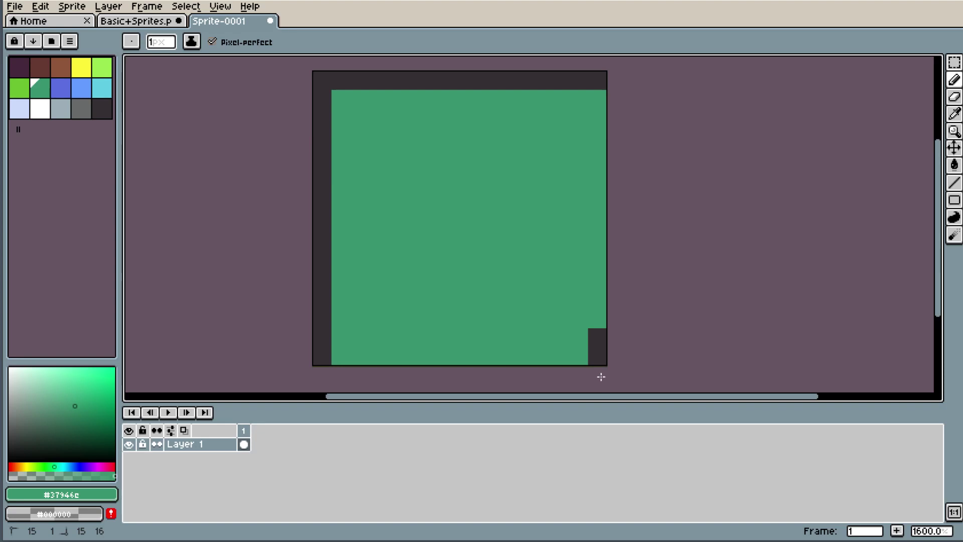
{"action": "mouse_move", "coordinate": [320, 358]}
{"action": "left_mouse_down"}
{"action": "mouse_move", "coordinate": [313, 370]}
{"action": "mouse_move", "coordinate": [329, 107]}
{"action": "left_mouse_up"}
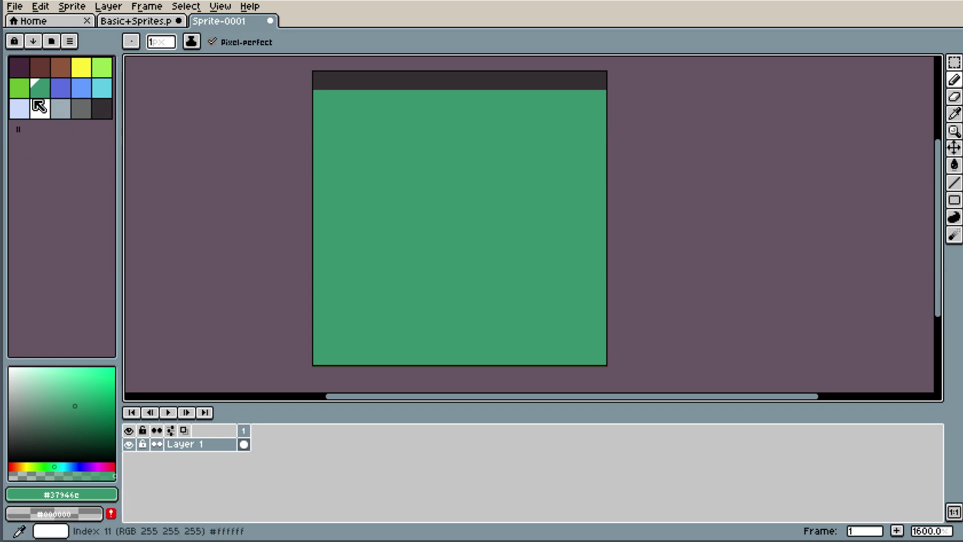
- Mix a custom darker brown and add it to the palette
{"action": "left_click", "coordinate": [60, 67]}
{"action": "left_click", "coordinate": [336, 158]}
{"action": "key", "text": "ctrl+z"}
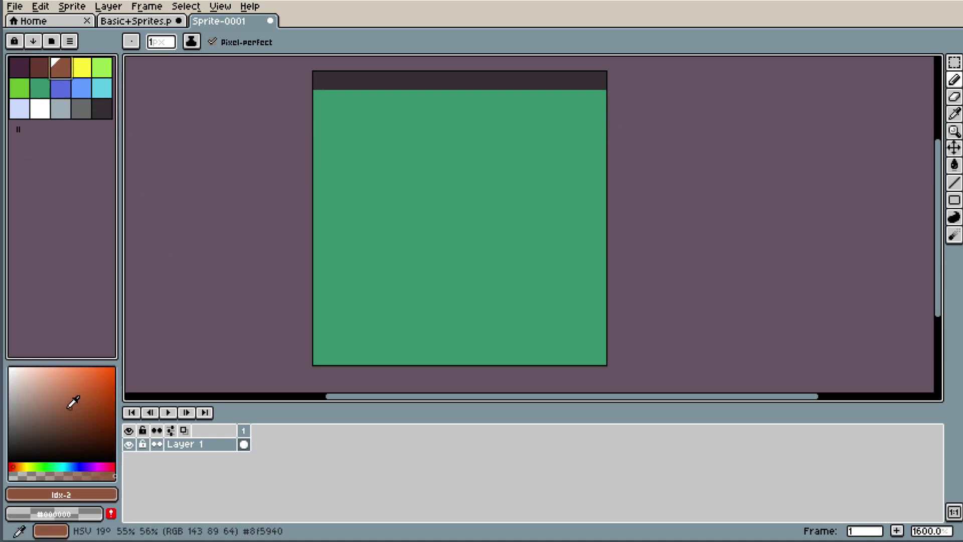
{"action": "left_click_drag", "start_coordinate": [70, 407], "coordinate": [66, 406]}
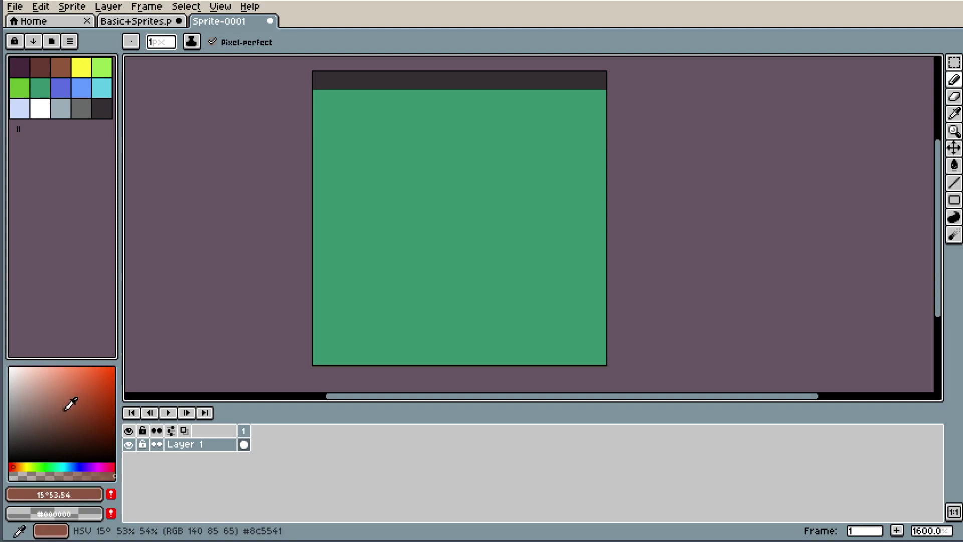
{"action": "left_click_drag", "start_coordinate": [66, 406], "coordinate": [66, 410]}
{"action": "left_click", "coordinate": [111, 494]}
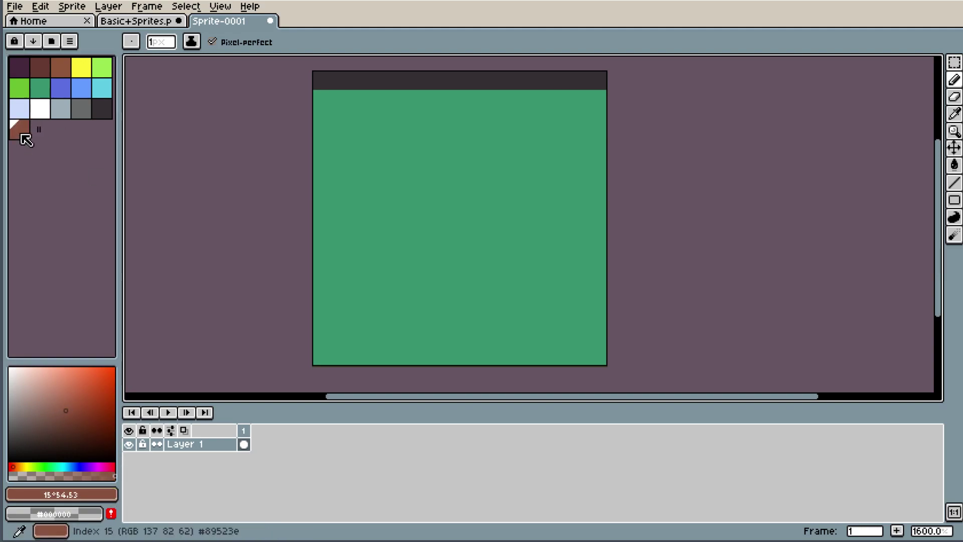
- Draw a brown line at row 4 and fill everything below it brown
{"action": "left_click", "coordinate": [324, 129]}
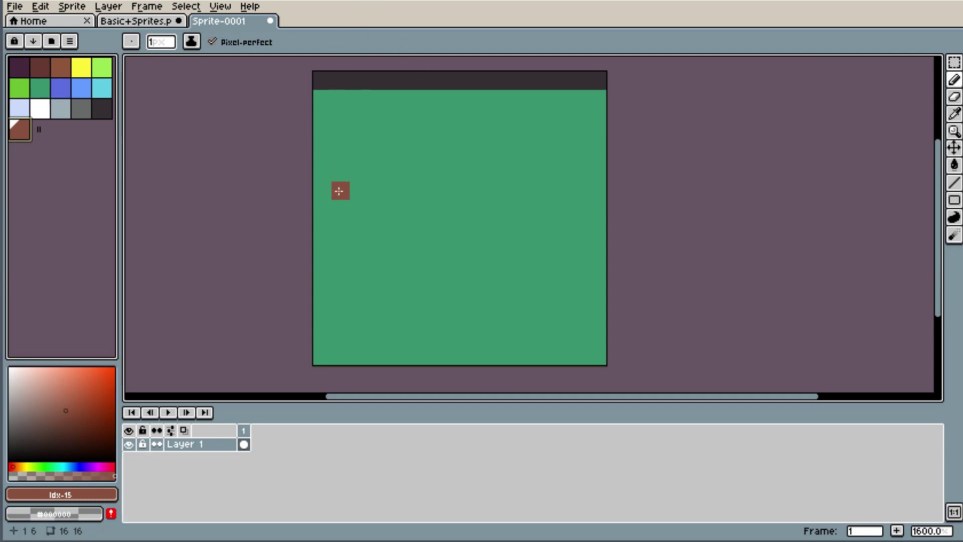
{"action": "left_click", "coordinate": [323, 159]}
{"action": "mouse_move", "coordinate": [326, 159]}
{"action": "left_mouse_down"}
{"action": "mouse_move", "coordinate": [619, 152]}
{"action": "mouse_move", "coordinate": [286, 168]}
{"action": "mouse_move", "coordinate": [231, 198]}
{"action": "mouse_move", "coordinate": [628, 321]}
{"action": "mouse_move", "coordinate": [712, 357]}
{"action": "left_mouse_up"}
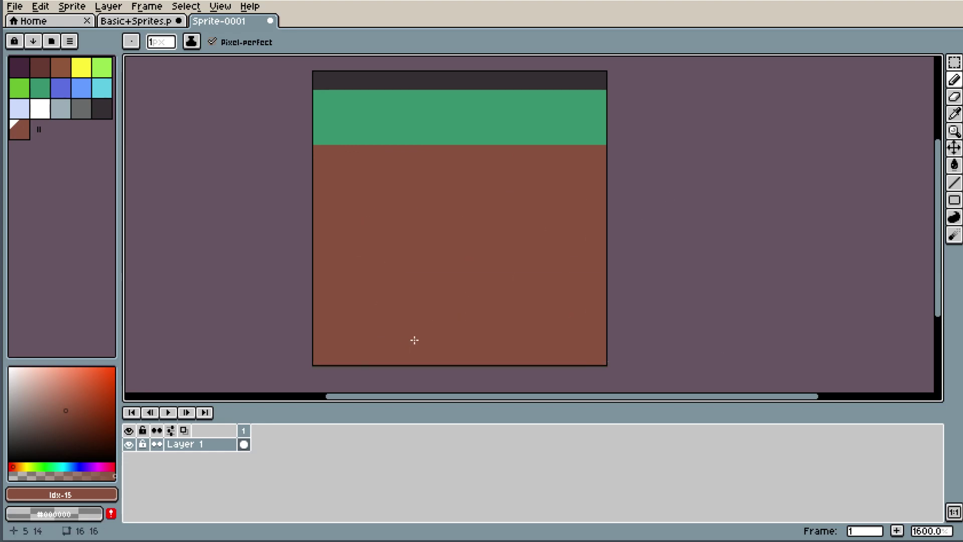
{"action": "left_click", "coordinate": [463, 102]}
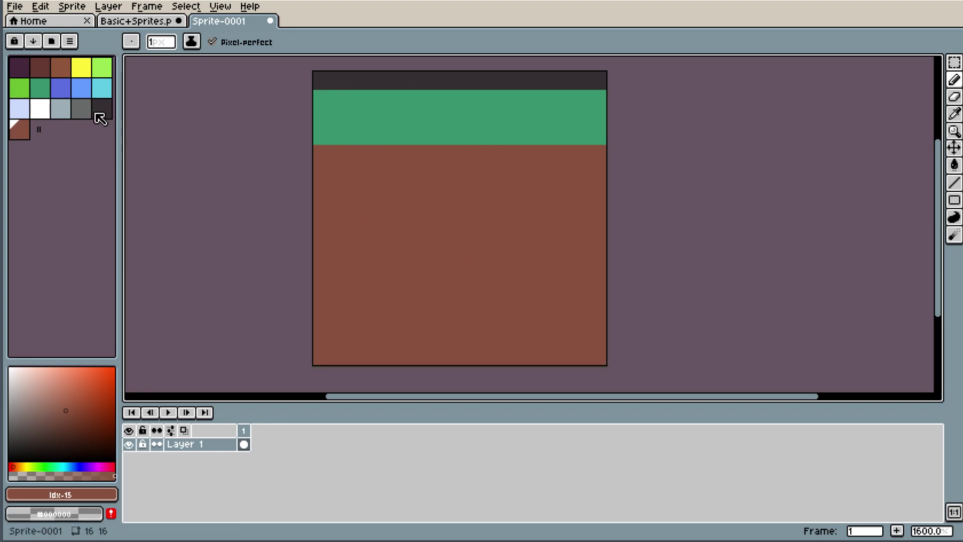
- Shift the grass green to hue 140°, brighter and more saturated, and repaint the grass band
{"action": "key", "text": "i"}
{"action": "left_click", "coordinate": [385, 115]}
{"action": "left_click", "coordinate": [40, 89]}
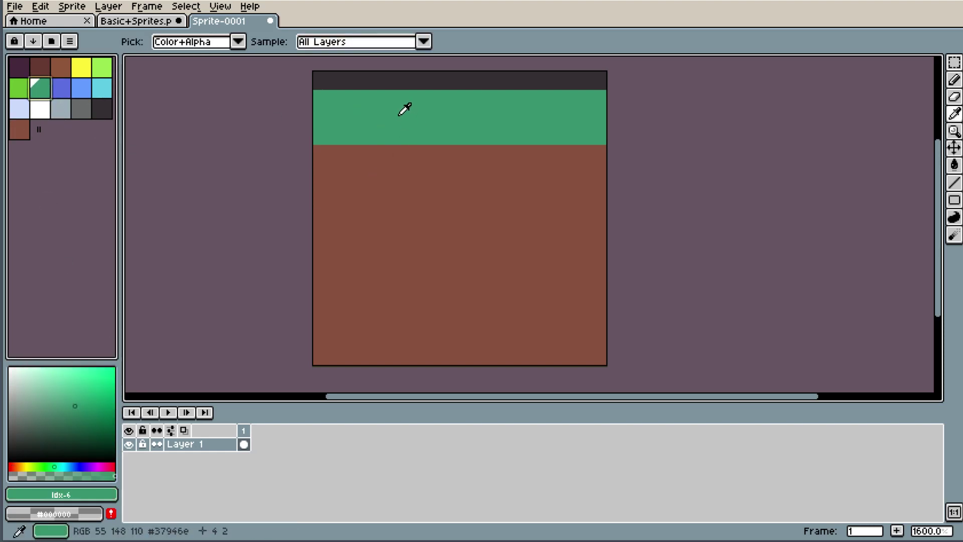
{"action": "left_click", "coordinate": [50, 467]}
{"action": "left_click_drag", "start_coordinate": [87, 411], "coordinate": [104, 404]}
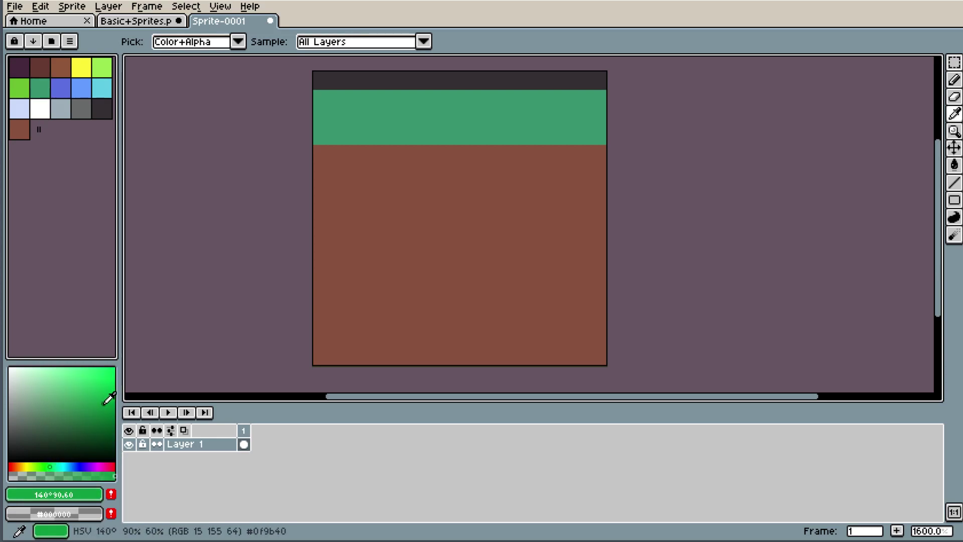
{"action": "key", "text": "b"}
{"action": "left_click", "coordinate": [350, 111]}
{"action": "left_click_drag", "start_coordinate": [323, 103], "coordinate": [613, 106]}
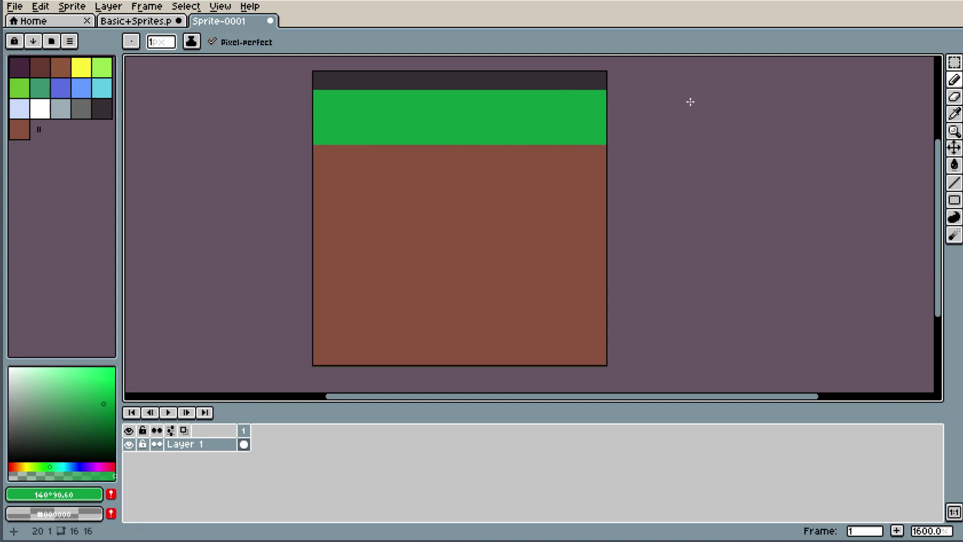
- Add the bright green (#139f5f) to the palette, deleting the extra adjusted green swatch
{"action": "left_click", "coordinate": [111, 494]}
{"action": "left_click_drag", "start_coordinate": [104, 404], "coordinate": [105, 399]}
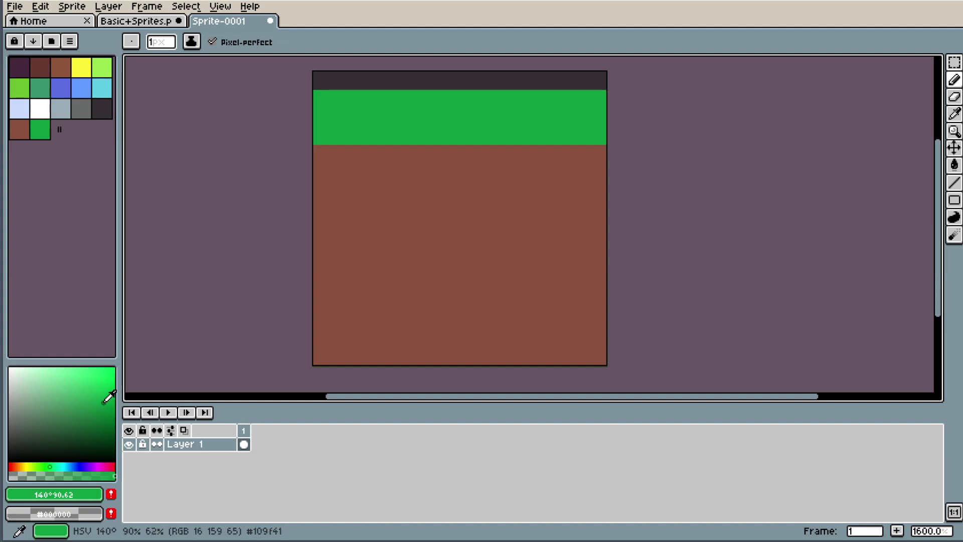
{"action": "left_click", "coordinate": [50, 465]}
{"action": "left_click", "coordinate": [111, 494]}
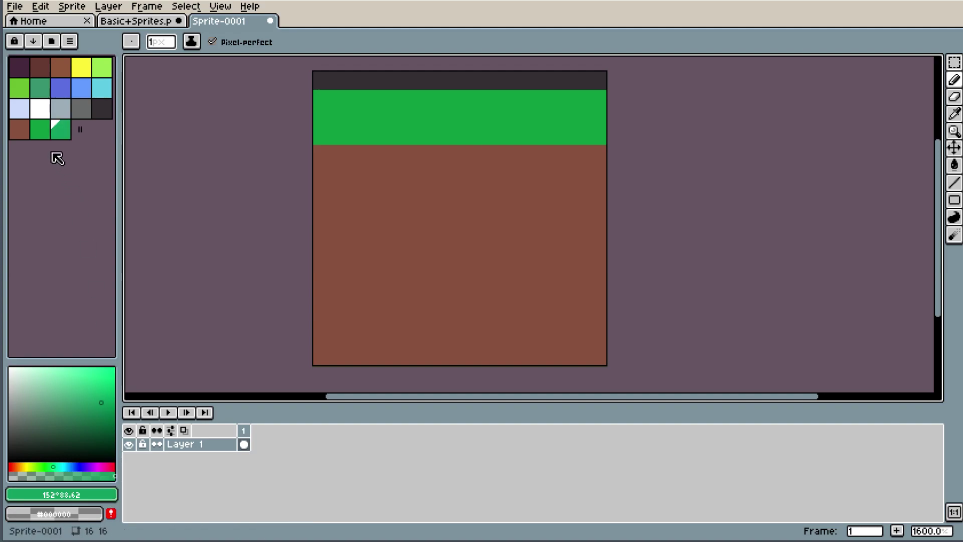
{"action": "left_click", "coordinate": [42, 129]}
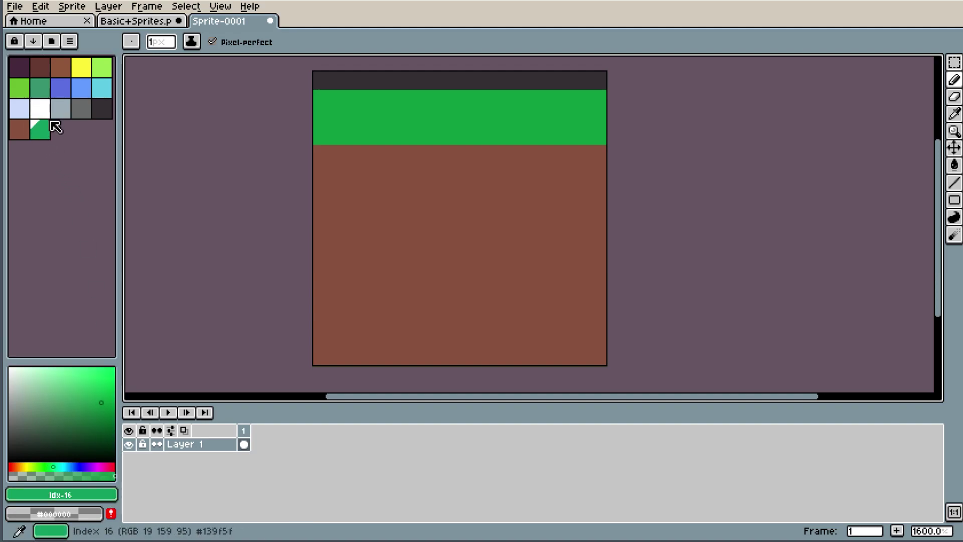
{"action": "key", "text": "Delete"}
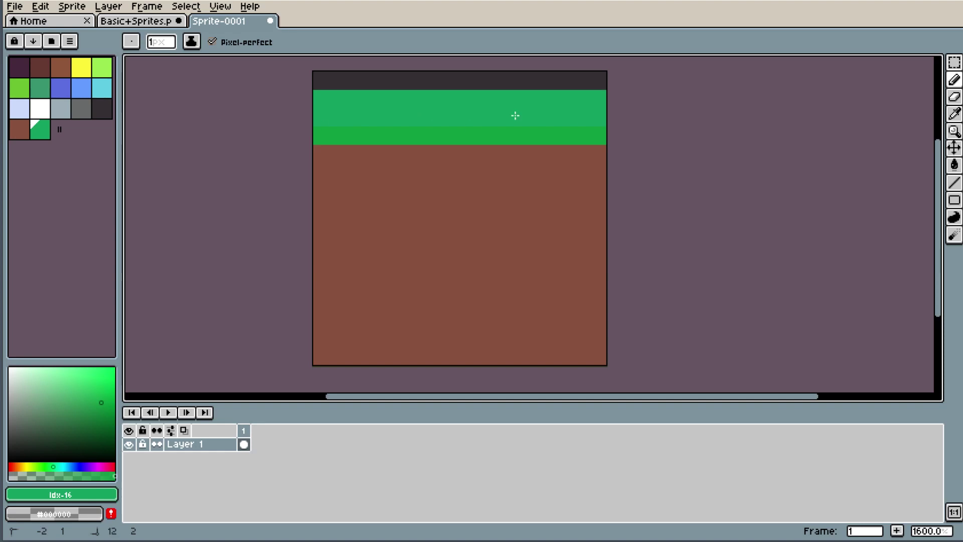
- Extend the green grass band down one row, undoing two stray green pixels in the dirt
{"action": "left_click_drag", "start_coordinate": [286, 153], "coordinate": [642, 153]}
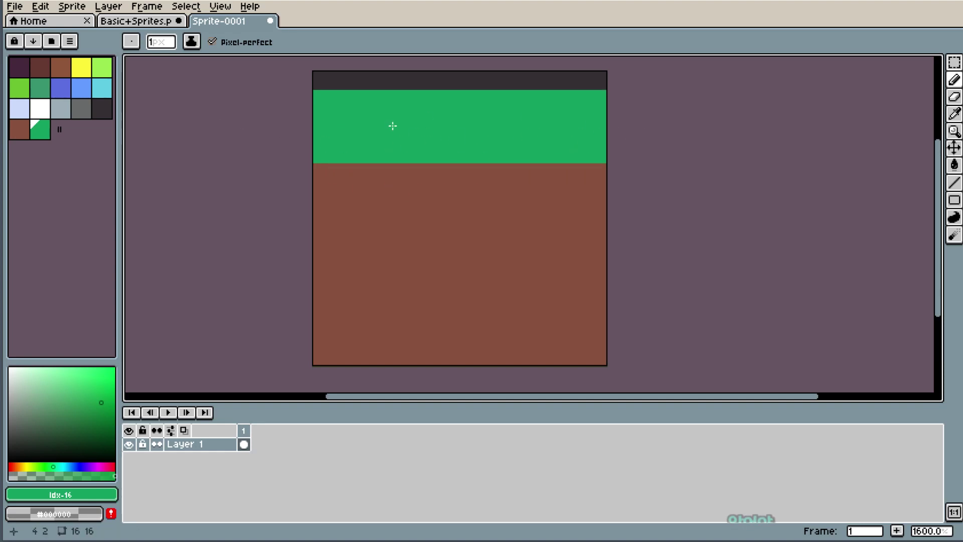
{"action": "left_click", "coordinate": [394, 281]}
{"action": "key", "text": "ctrl+z"}
{"action": "left_click", "coordinate": [362, 206]}
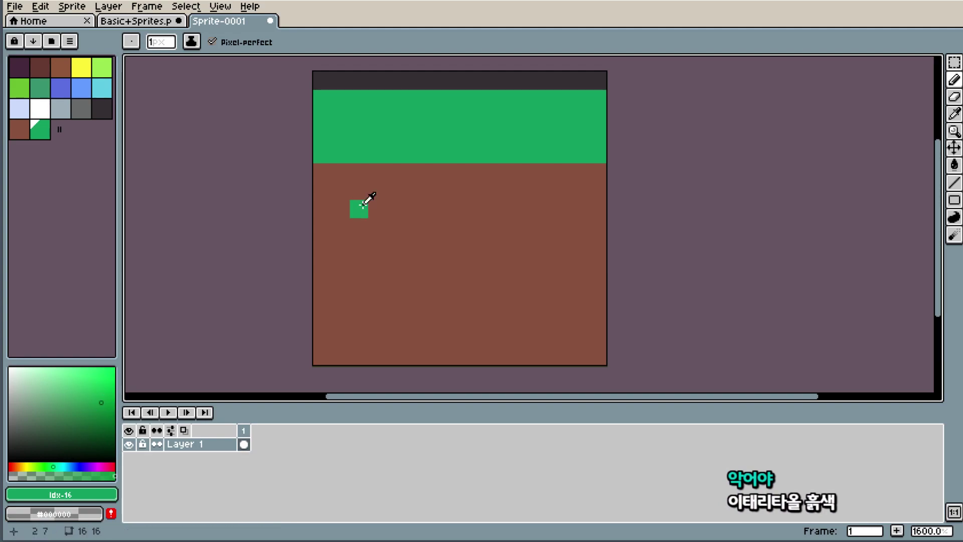
{"action": "key", "text": "ctrl+z"}
- Add a darker green (hue 156°) to the palette and paint a row plus right-side step
{"action": "key", "text": "i"}
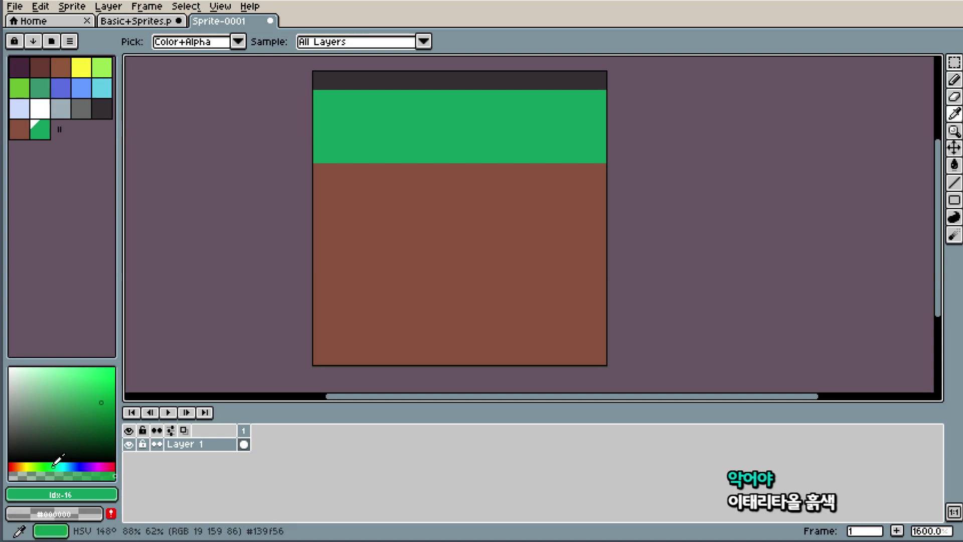
{"action": "left_click_drag", "start_coordinate": [53, 464], "coordinate": [55, 465]}
{"action": "left_click", "coordinate": [106, 409]}
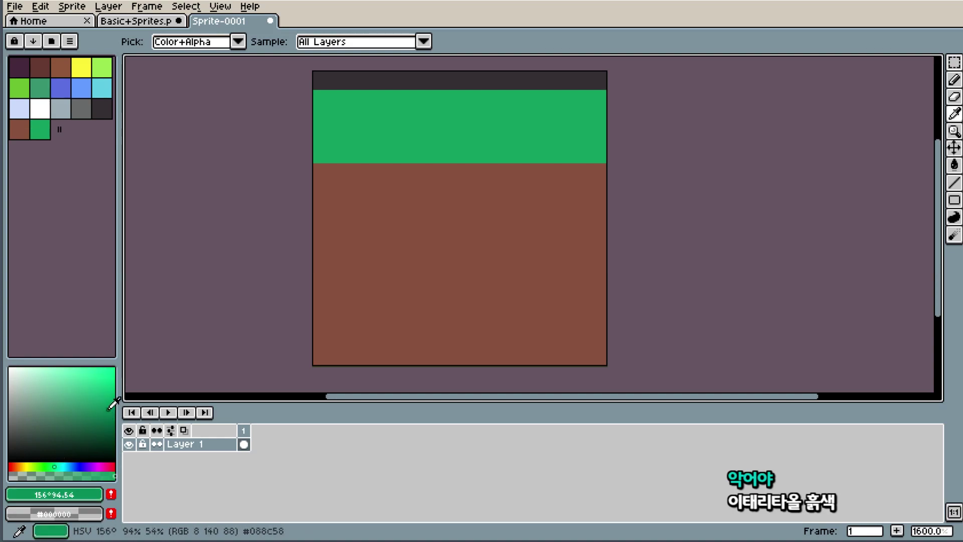
{"action": "left_click", "coordinate": [111, 494]}
{"action": "key", "text": "b"}
{"action": "left_click", "coordinate": [320, 173]}
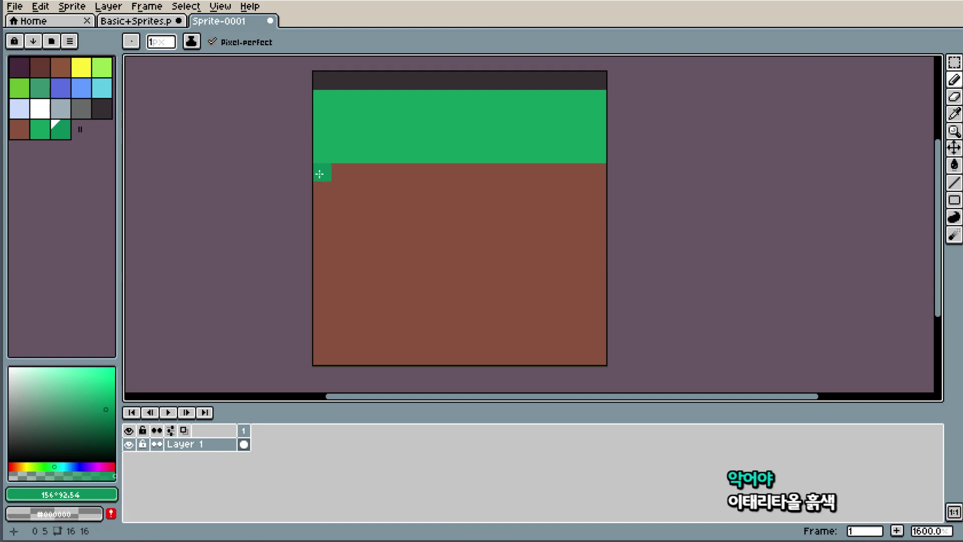
{"action": "left_click_drag", "start_coordinate": [319, 174], "coordinate": [647, 147]}
{"action": "left_click", "coordinate": [474, 144], "text": "alt"}
- Add a darker dirt brown to the palette and paint one row of it beneath the grass
{"action": "key", "text": "i"}
{"action": "left_click", "coordinate": [368, 249]}
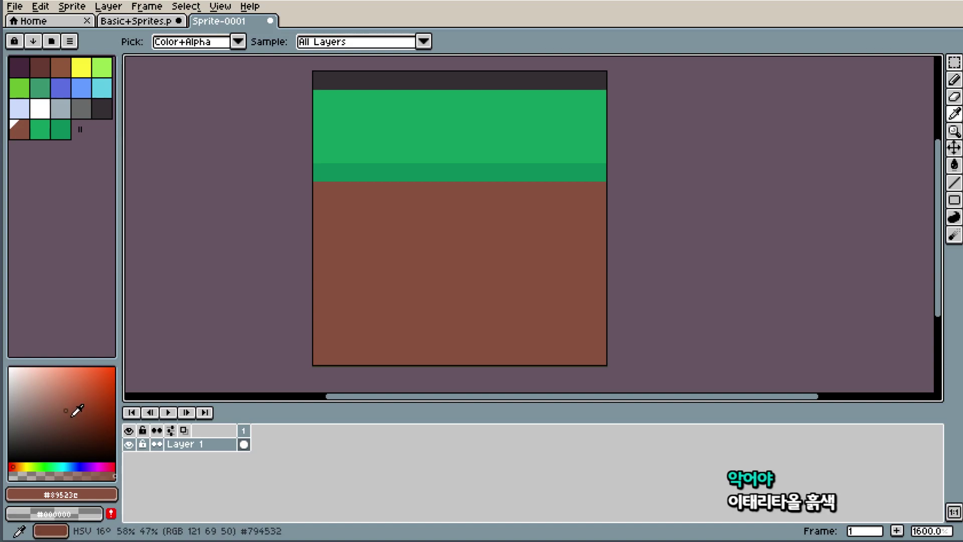
{"action": "left_click", "coordinate": [114, 494]}
{"action": "key", "text": "b"}
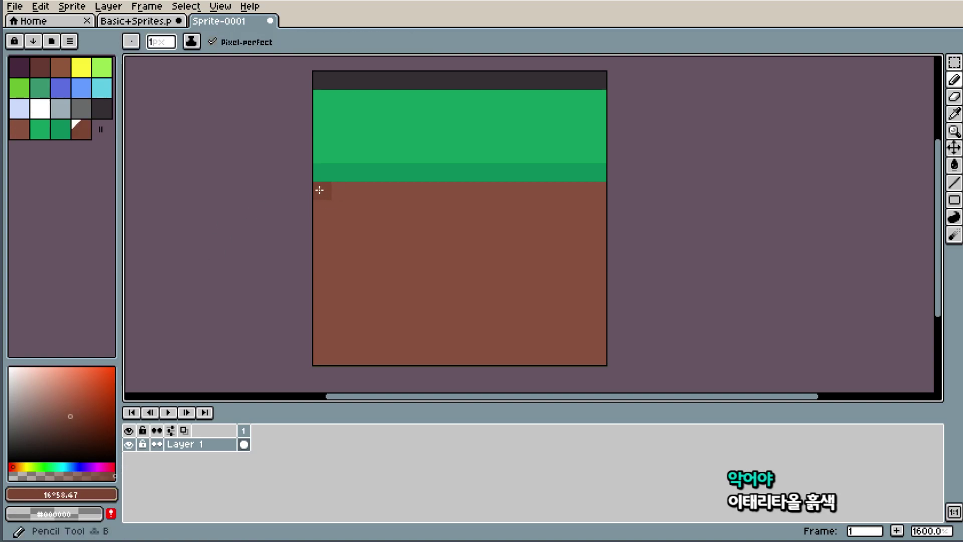
{"action": "left_click_drag", "start_coordinate": [320, 190], "coordinate": [631, 191]}
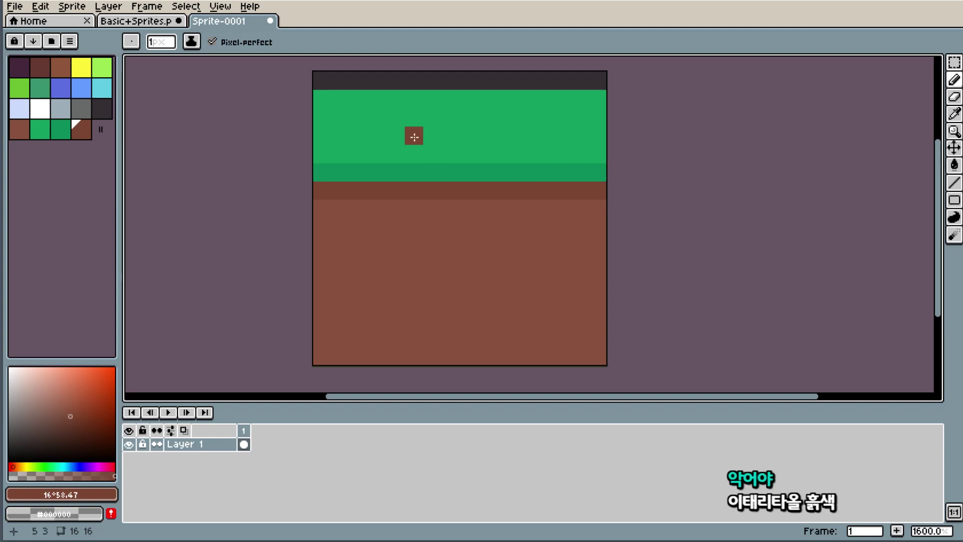
{"action": "key", "text": "i"}
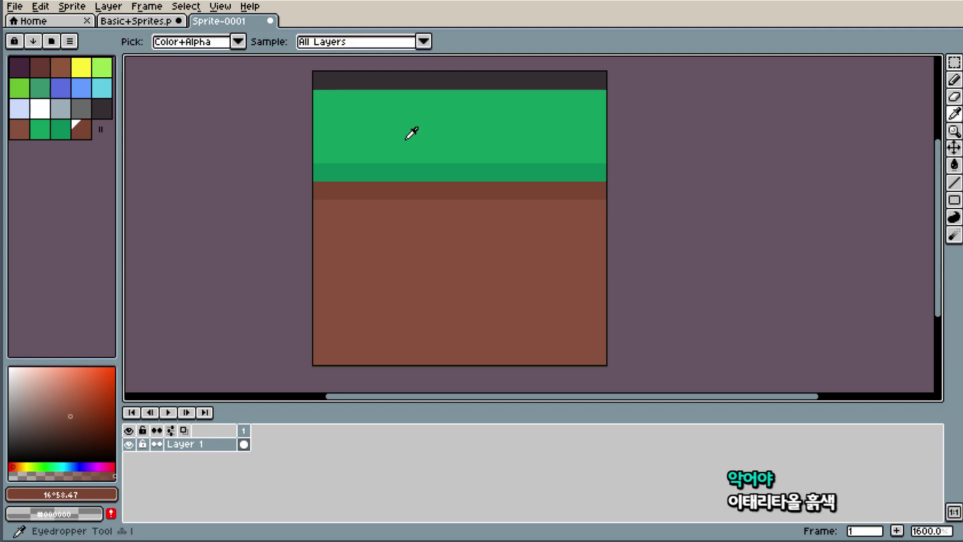
{"action": "left_click", "coordinate": [385, 139]}
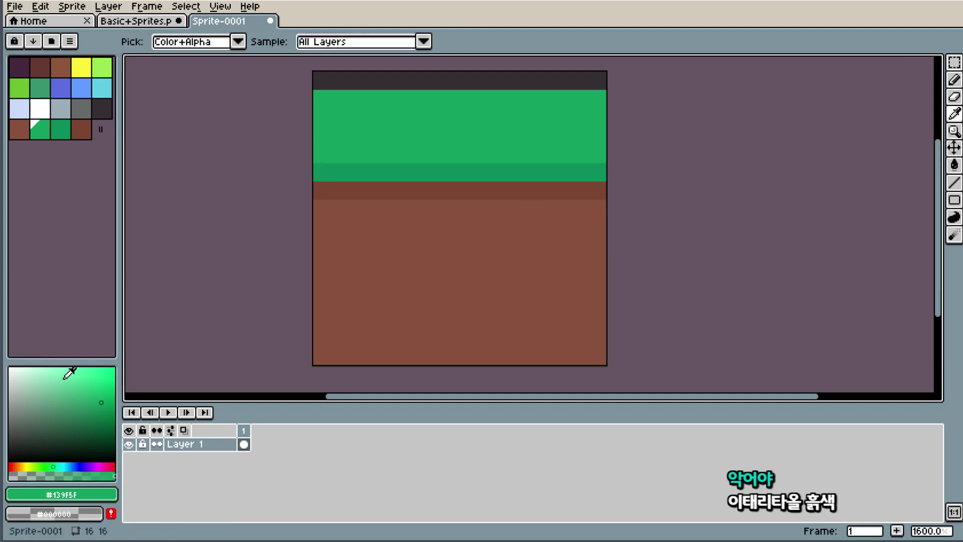
{"action": "left_click_drag", "start_coordinate": [66, 379], "coordinate": [26, 286]}
{"action": "key", "text": "b"}
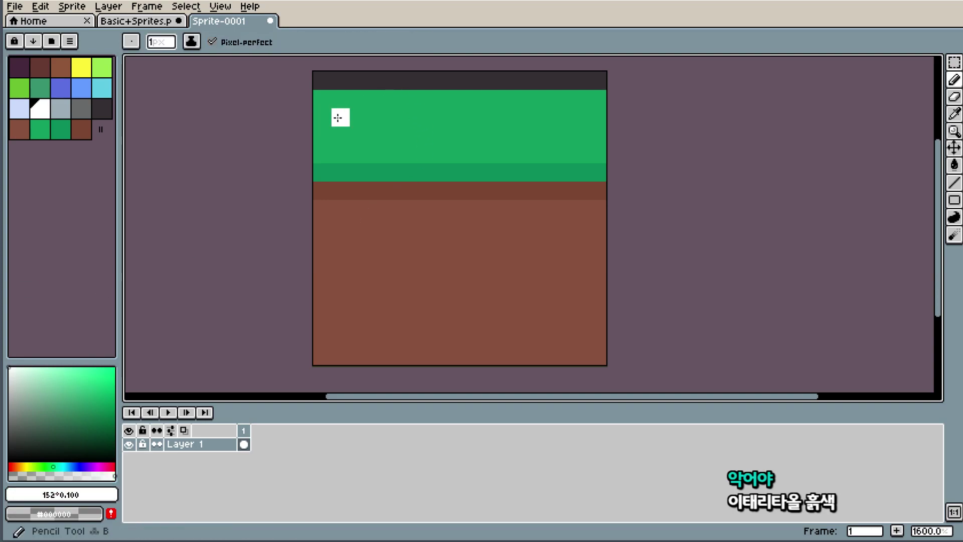
{"action": "left_click_drag", "start_coordinate": [321, 116], "coordinate": [649, 107]}
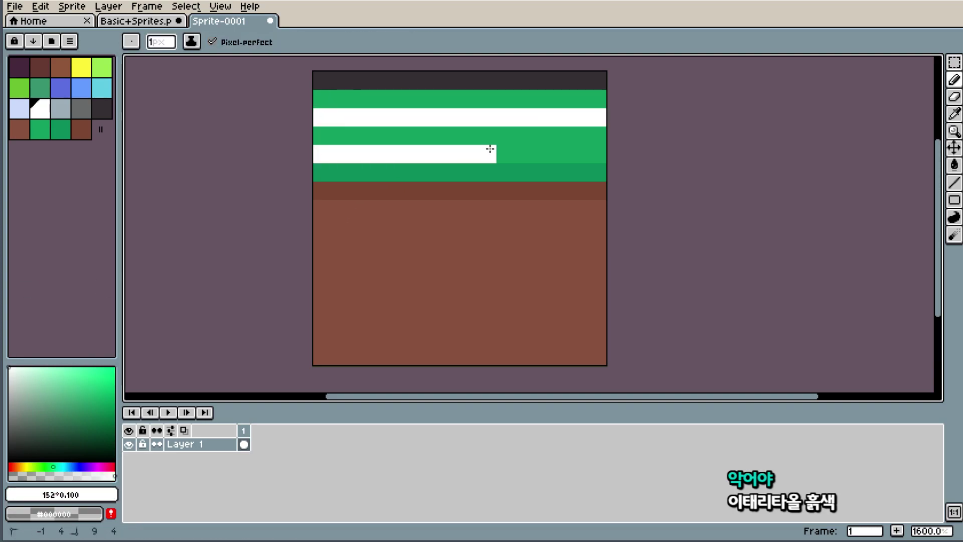
{"action": "left_click_drag", "start_coordinate": [317, 153], "coordinate": [617, 151]}
{"action": "left_click", "coordinate": [444, 136], "text": "alt"}
{"action": "mouse_move", "coordinate": [316, 172]}
{"action": "left_mouse_down"}
{"action": "mouse_move", "coordinate": [720, 171]}
{"action": "mouse_move", "coordinate": [643, 204]}
{"action": "mouse_move", "coordinate": [458, 251]}
{"action": "mouse_move", "coordinate": [235, 247]}
{"action": "mouse_move", "coordinate": [235, 284]}
{"action": "mouse_move", "coordinate": [213, 301]}
{"action": "left_mouse_up"}
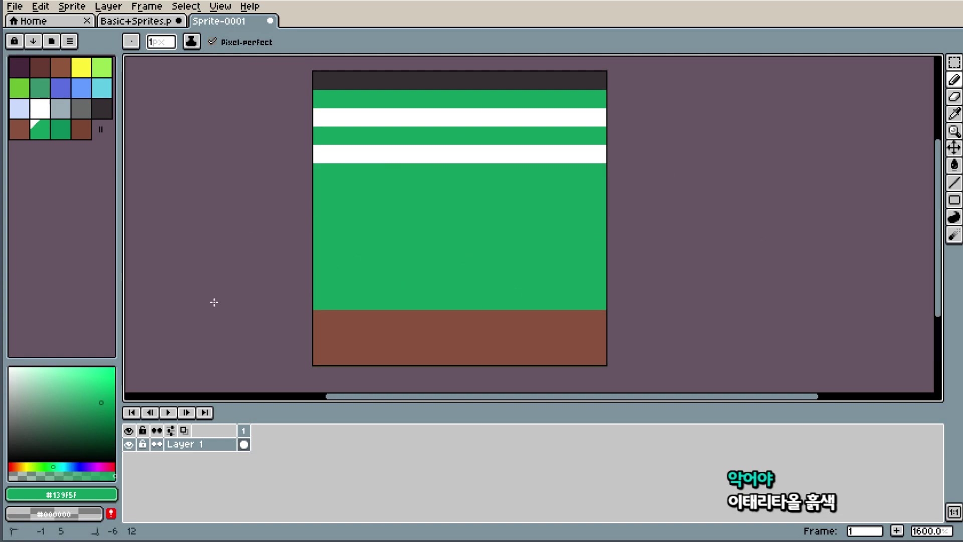
{"action": "key", "text": "ctrl+z"}
{"action": "key", "text": "ctrl+z"}
{"action": "key", "text": "ctrl+z"}
{"action": "key", "text": "m"}
{"action": "key", "text": "b"}
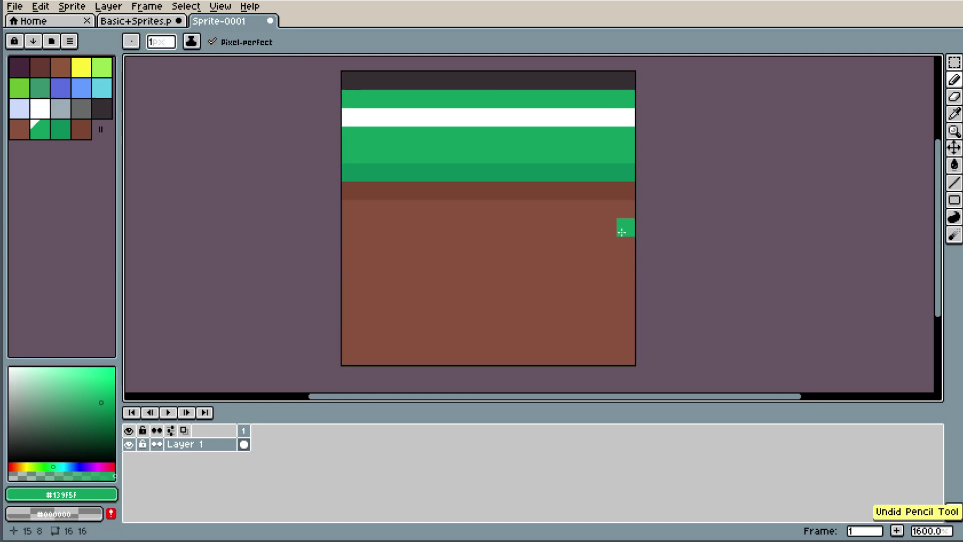
{"action": "key", "text": "ctrl+z"}
{"action": "left_click_drag", "start_coordinate": [423, 401], "coordinate": [464, 401]}
{"action": "key", "text": "i"}
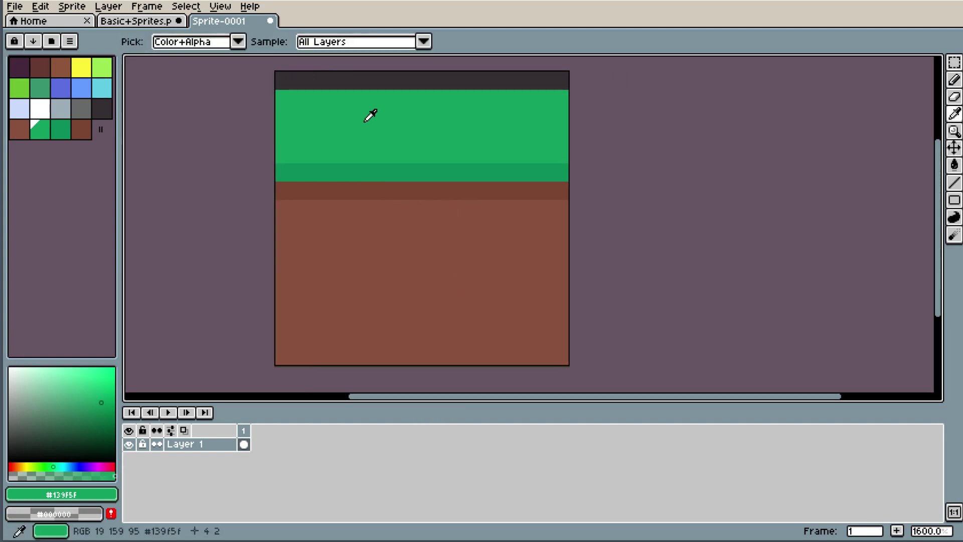
- Start a two-row checker of darker green #0b8c59 pixels on the grass's left side
{"action": "left_click", "coordinate": [321, 170]}
{"action": "key", "text": "b"}
{"action": "left_click", "coordinate": [302, 154]}
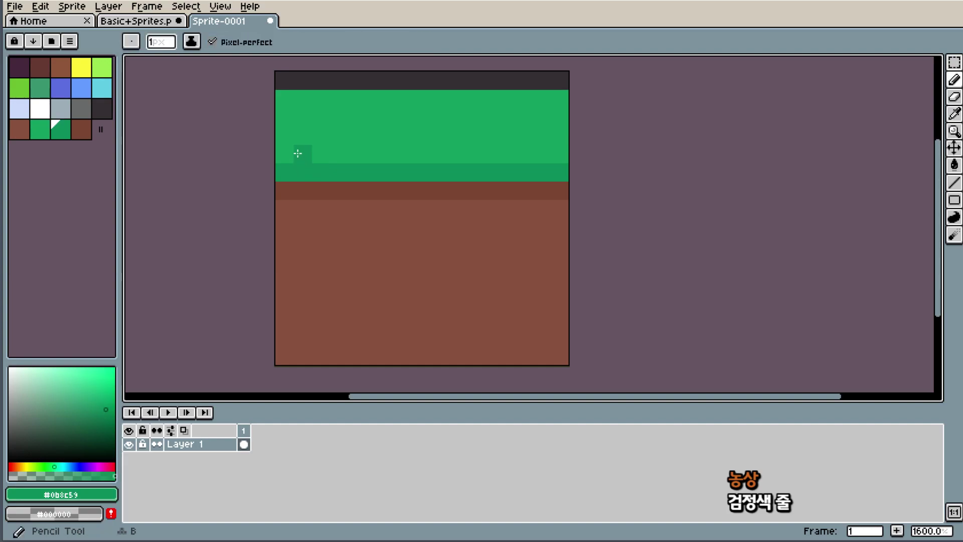
{"action": "left_click", "coordinate": [321, 135]}
{"action": "left_click", "coordinate": [341, 151]}
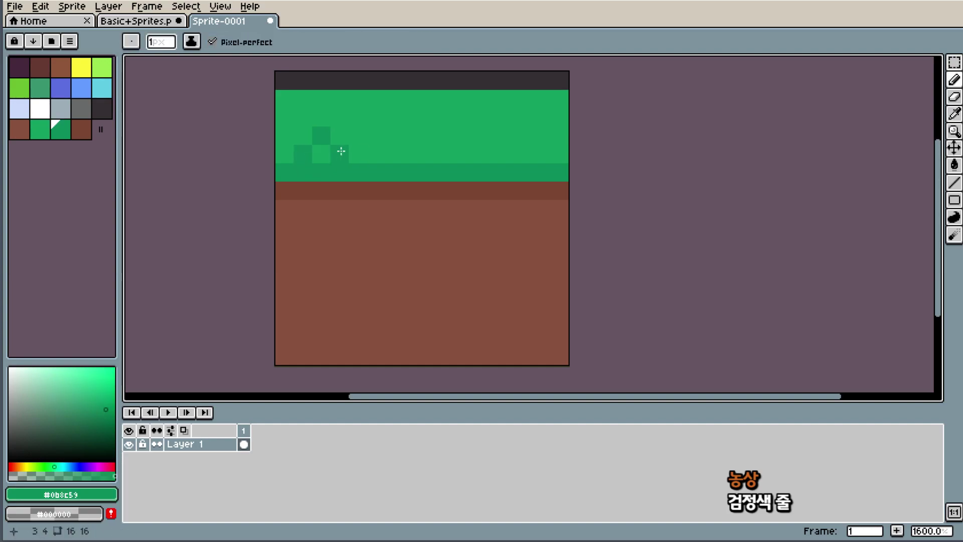
{"action": "left_click", "coordinate": [358, 135]}
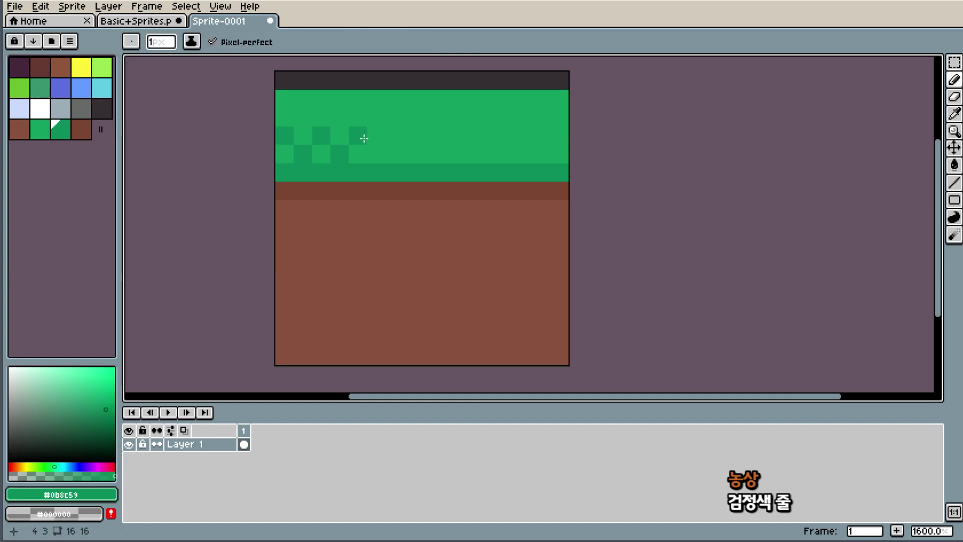
{"action": "left_click", "coordinate": [376, 154]}
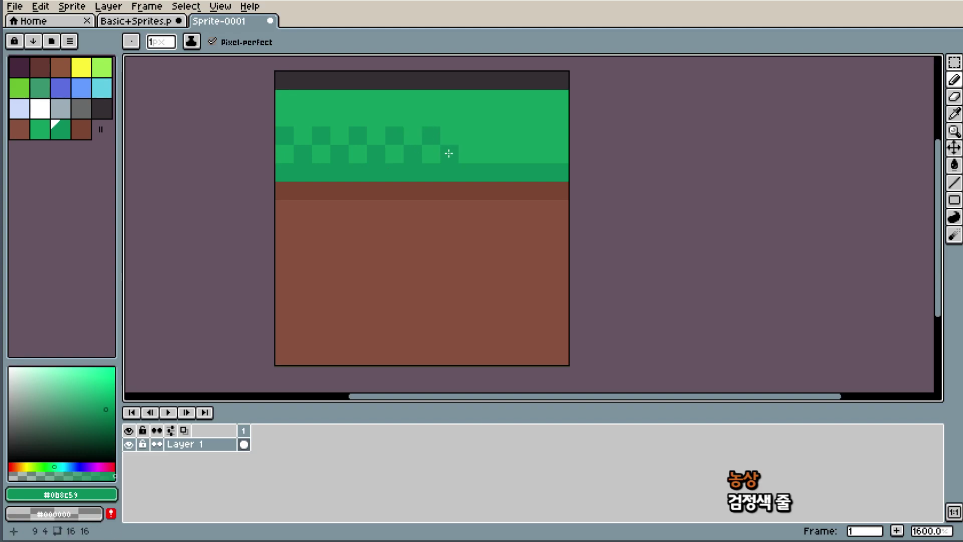
- Continue the darker green checker across the grass to the right edge
{"action": "left_click", "coordinate": [486, 135]}
{"action": "left_click_drag", "start_coordinate": [486, 154], "coordinate": [504, 154]}
{"action": "left_click", "coordinate": [504, 135]}
{"action": "left_click", "coordinate": [522, 154]}
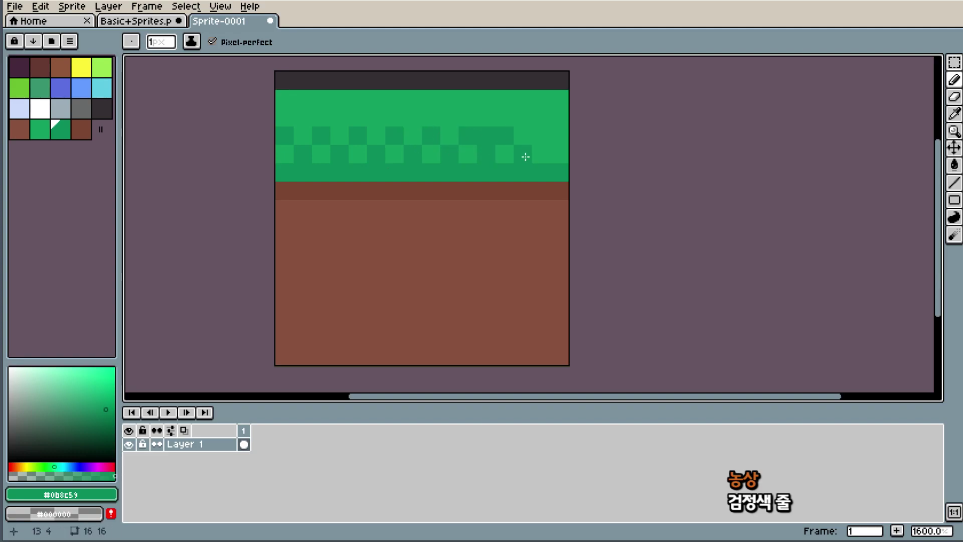
{"action": "left_click", "coordinate": [559, 153]}
{"action": "left_click", "coordinate": [491, 123], "text": "alt"}
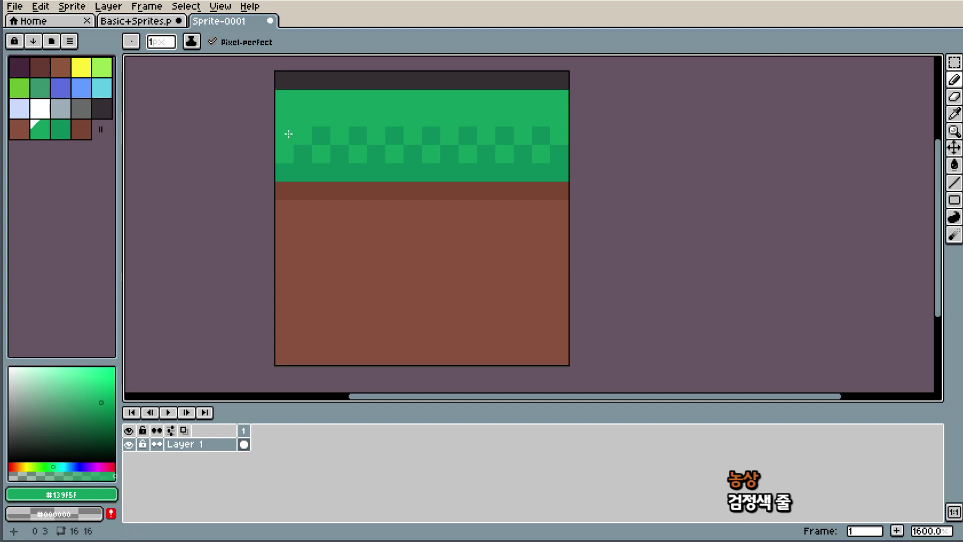
- Lighten the grass green to a hue-148° highlight and draw it along the grass top row
{"action": "key", "text": "i"}
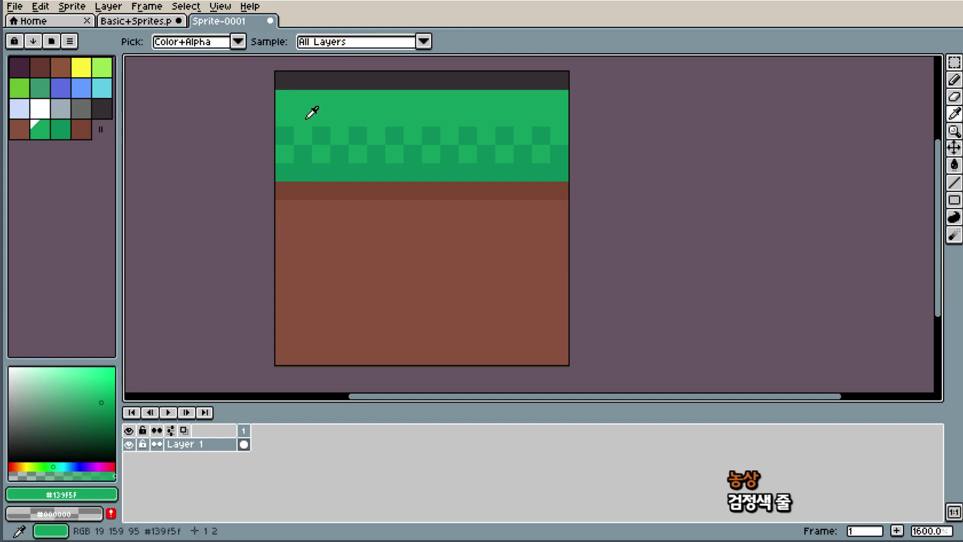
{"action": "left_click", "coordinate": [288, 134]}
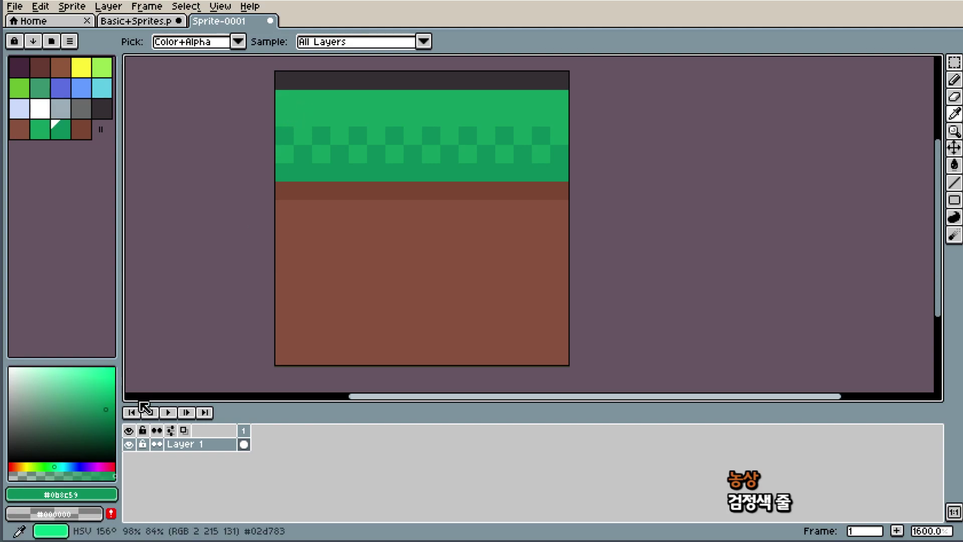
{"action": "left_click", "coordinate": [103, 406]}
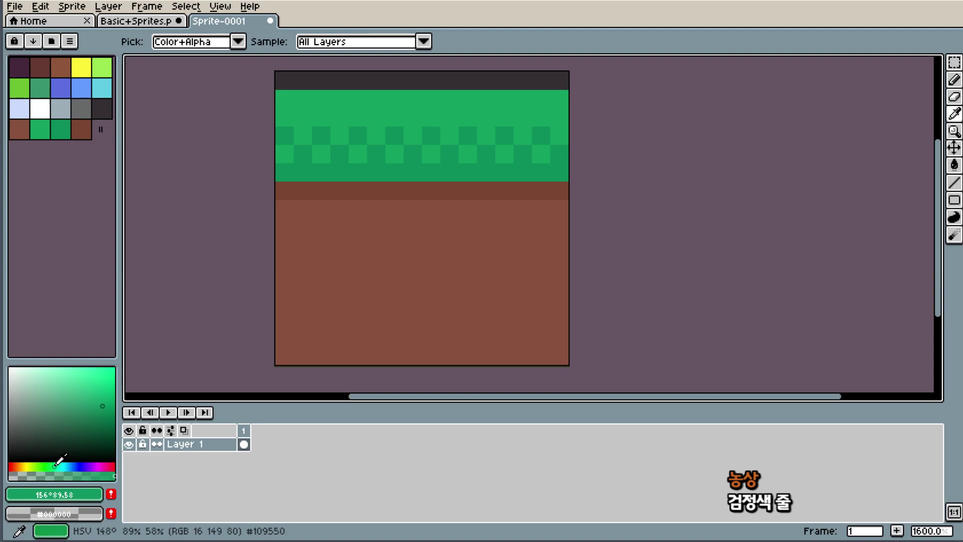
{"action": "key", "text": "b"}
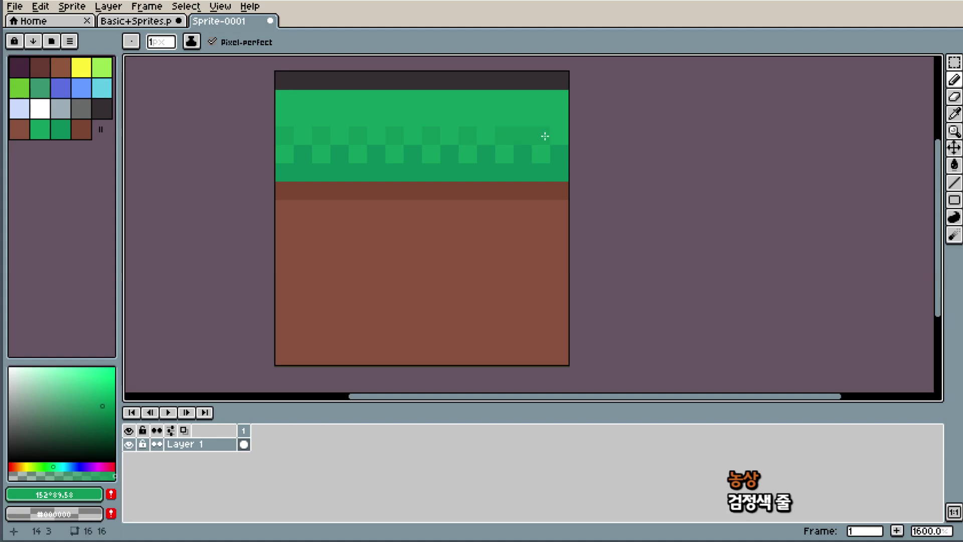
{"action": "left_click", "coordinate": [524, 105], "text": "alt"}
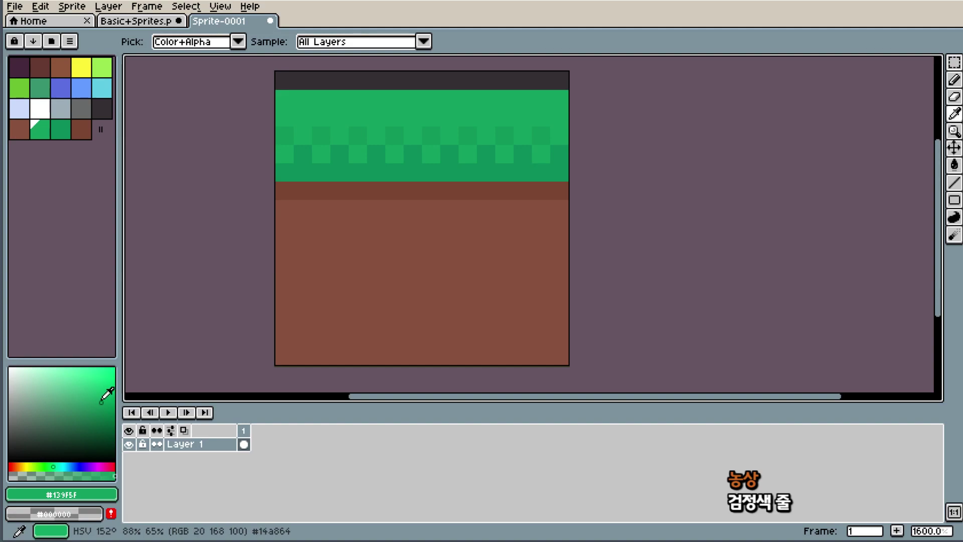
{"action": "left_click", "coordinate": [55, 472]}
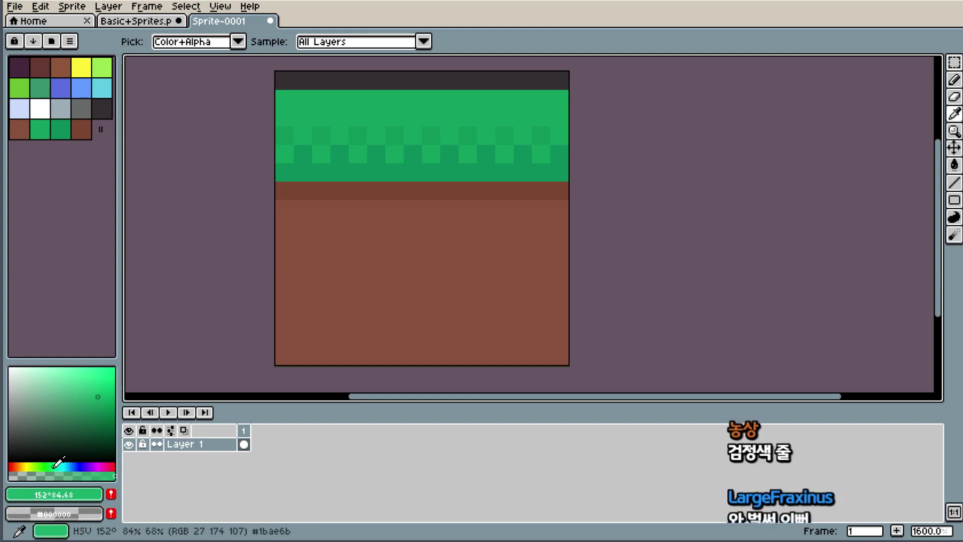
{"action": "left_click", "coordinate": [53, 466]}
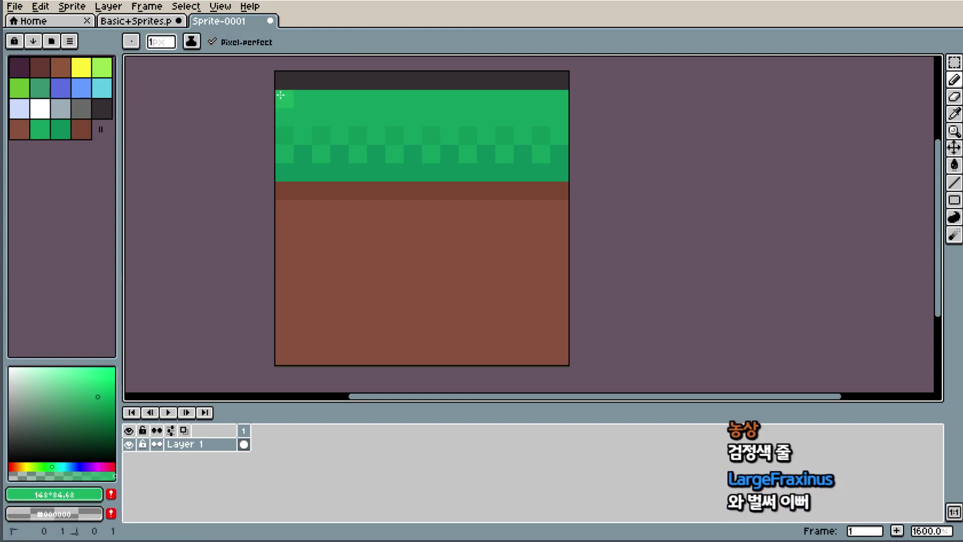
{"action": "left_click_drag", "start_coordinate": [281, 94], "coordinate": [556, 97]}
{"action": "scroll", "coordinate": [627, 131], "scroll_direction": "down", "scroll_amount": 1}
{"action": "scroll", "coordinate": [661, 148], "scroll_direction": "down", "scroll_amount": 6}
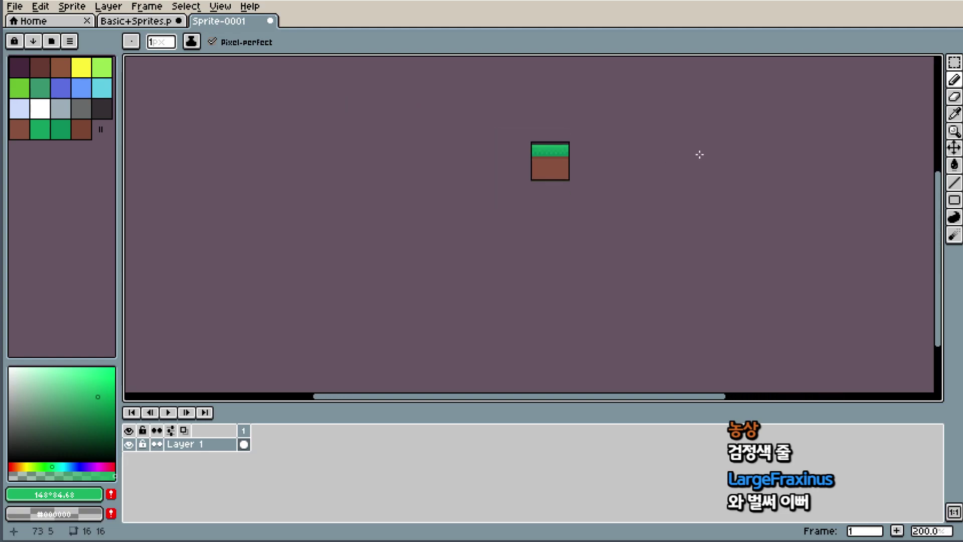
{"action": "scroll", "coordinate": [555, 157], "scroll_direction": "up", "scroll_amount": 5}
{"action": "scroll", "coordinate": [552, 135], "scroll_direction": "up", "scroll_amount": 2}
{"action": "scroll", "coordinate": [637, 112], "scroll_direction": "up", "scroll_amount": 4}
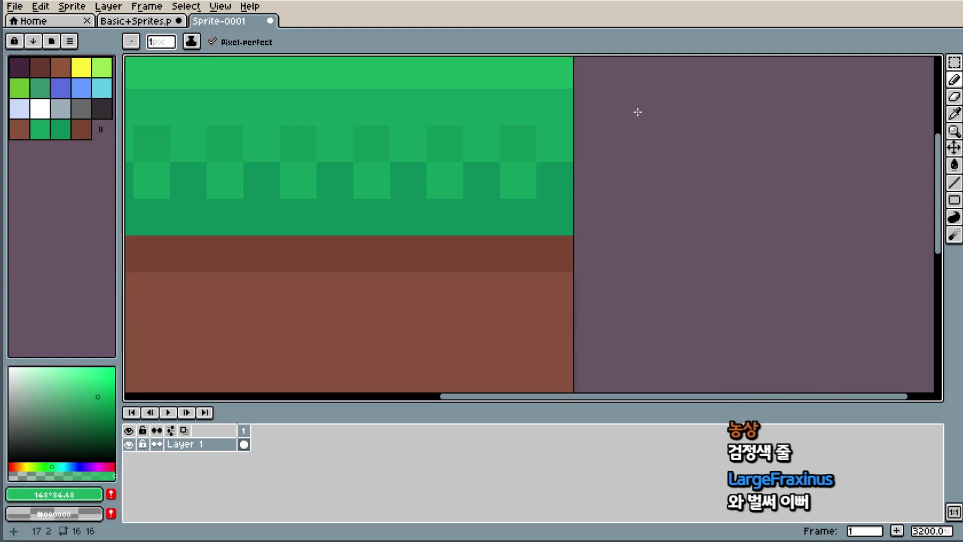
{"action": "scroll", "coordinate": [638, 112], "scroll_direction": "down", "scroll_amount": 4}
{"action": "scroll", "coordinate": [188, 207], "scroll_direction": "up", "scroll_amount": 1}
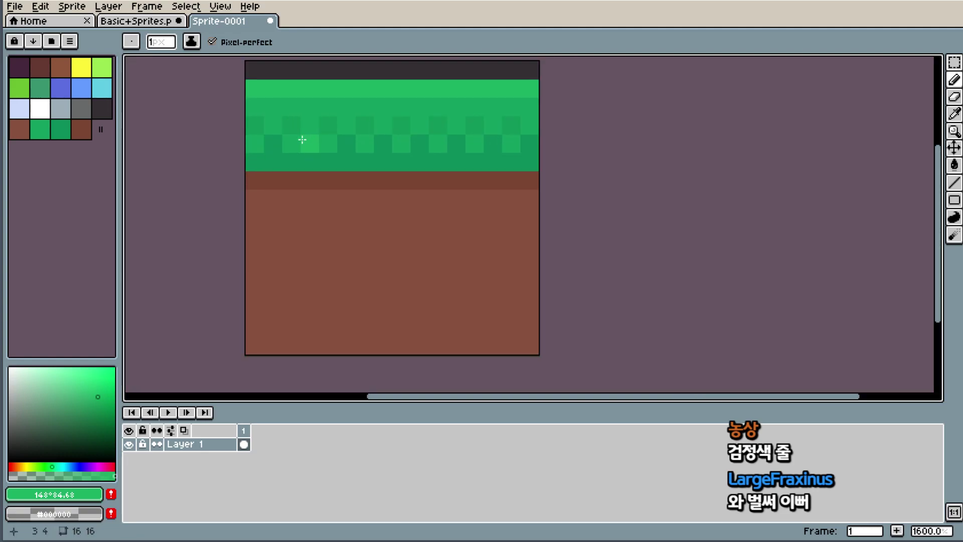
{"action": "scroll", "coordinate": [301, 176], "scroll_direction": "down", "scroll_amount": 3}
{"action": "scroll", "coordinate": [293, 176], "scroll_direction": "up", "scroll_amount": 3}
{"action": "scroll", "coordinate": [293, 176], "scroll_direction": "up", "scroll_amount": 2}
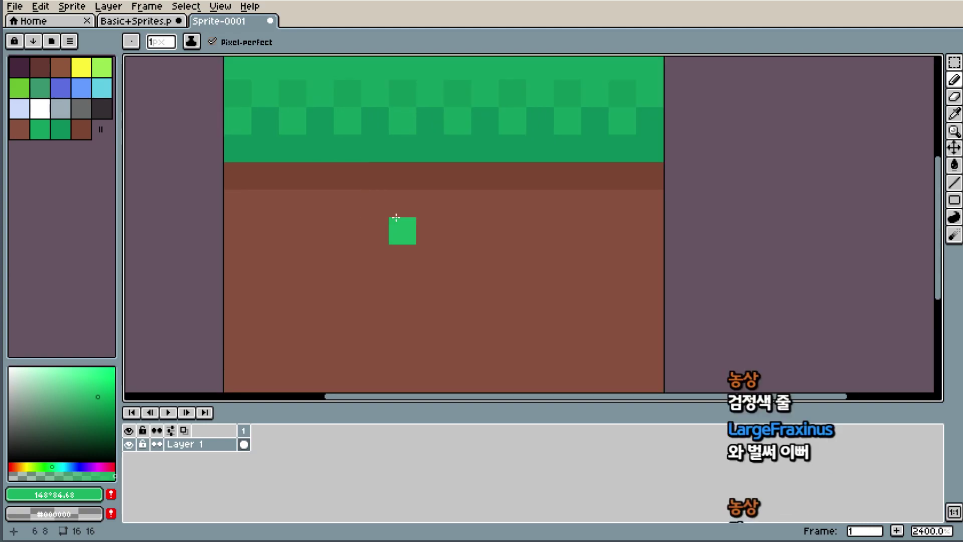
{"action": "scroll", "coordinate": [396, 217], "scroll_direction": "down", "scroll_amount": 2}
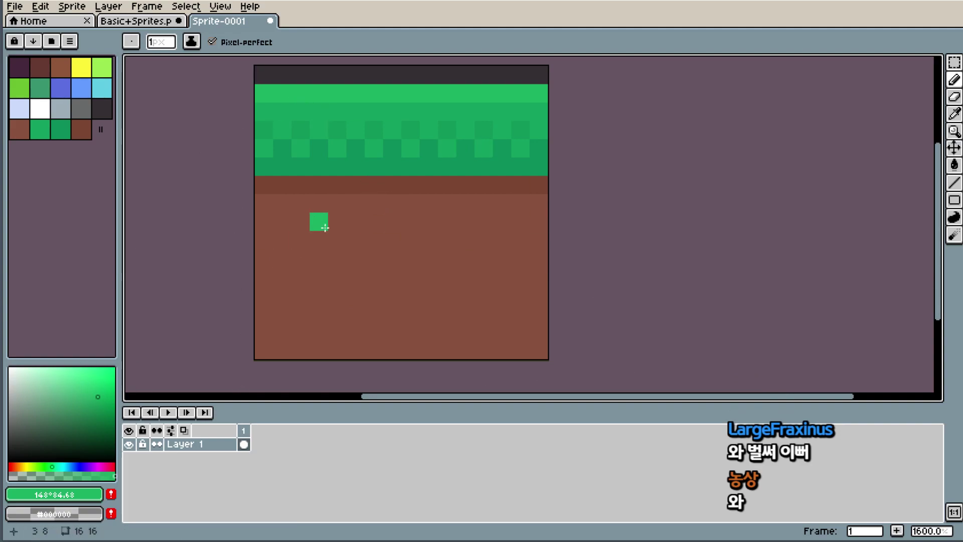
- Sample the dirt brown, lighten it to a pale brown, and compare against the Basic+Sprites tiles
{"action": "key", "text": "i"}
{"action": "left_click", "coordinate": [344, 253]}
{"action": "left_click_drag", "start_coordinate": [59, 398], "coordinate": [55, 382]}
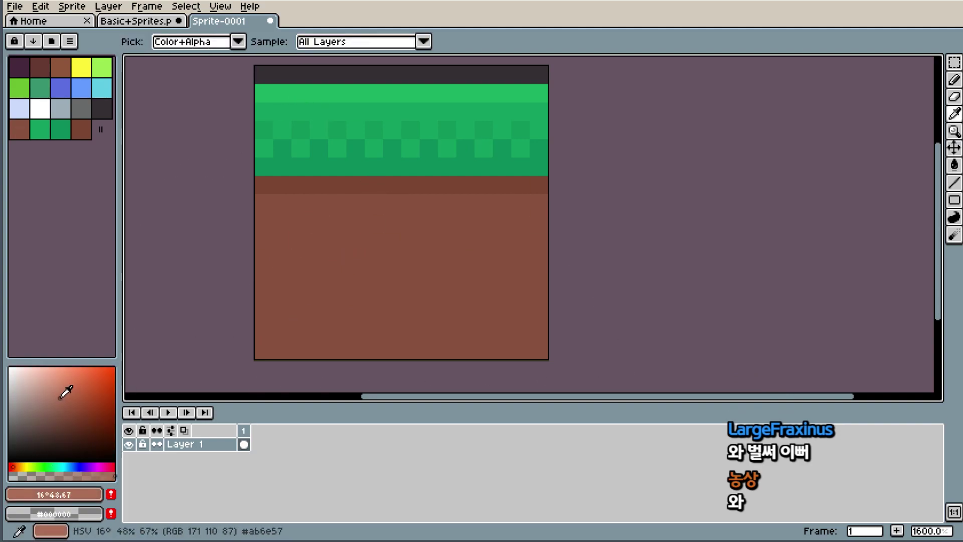
{"action": "left_click", "coordinate": [131, 21]}
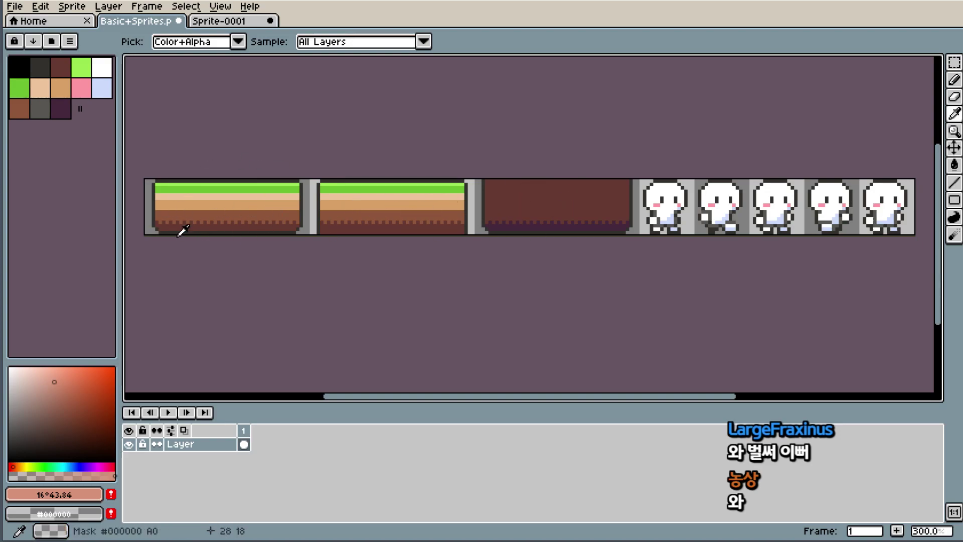
{"action": "left_click", "coordinate": [232, 22]}
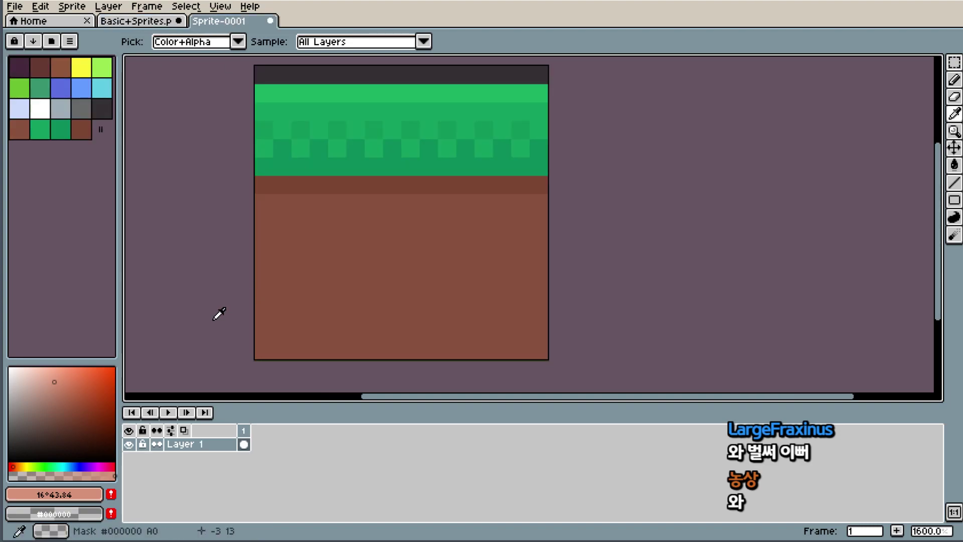
- Fine-tune the drawing colour to a saturated light orange-brown at hue 16°
{"action": "key", "text": "b"}
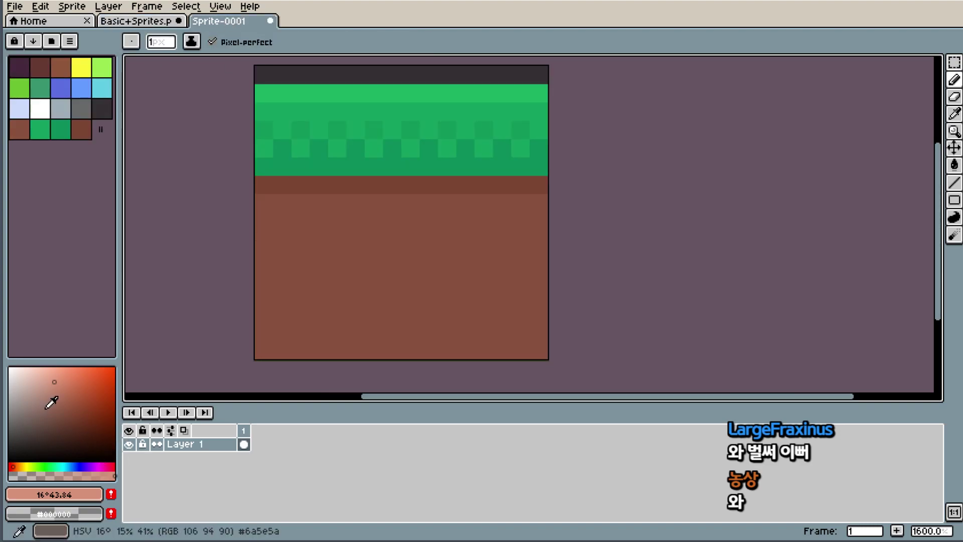
{"action": "left_click", "coordinate": [63, 390]}
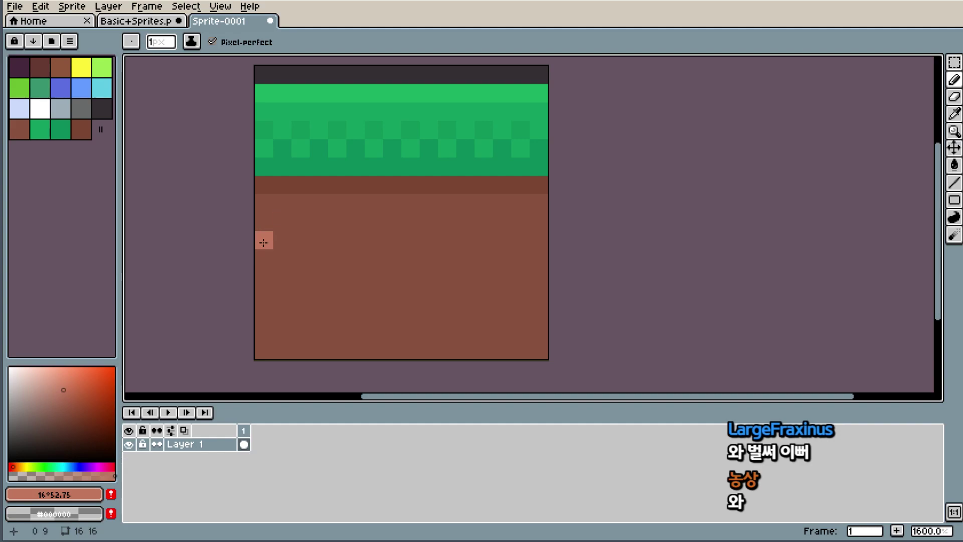
{"action": "left_click", "coordinate": [70, 391]}
{"action": "left_click", "coordinate": [71, 384]}
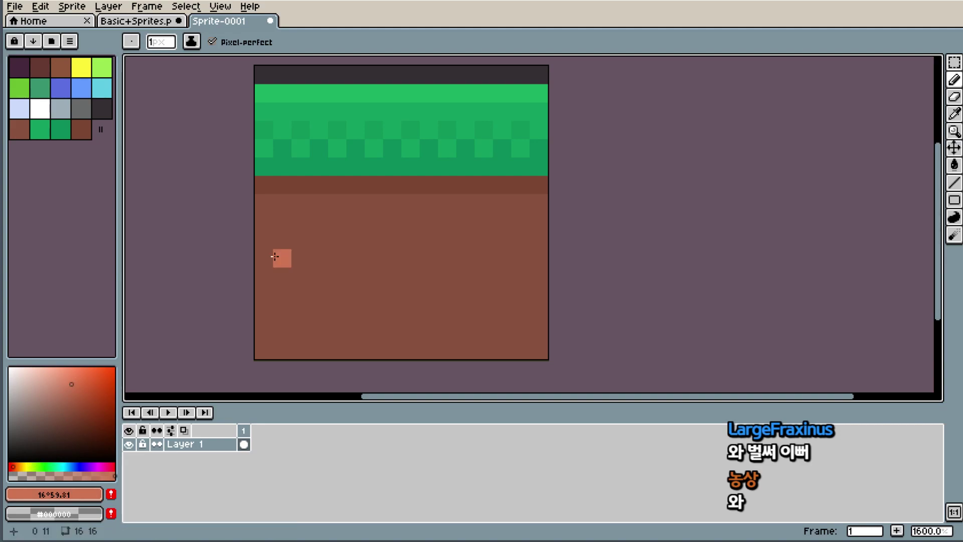
{"action": "left_click", "coordinate": [79, 392]}
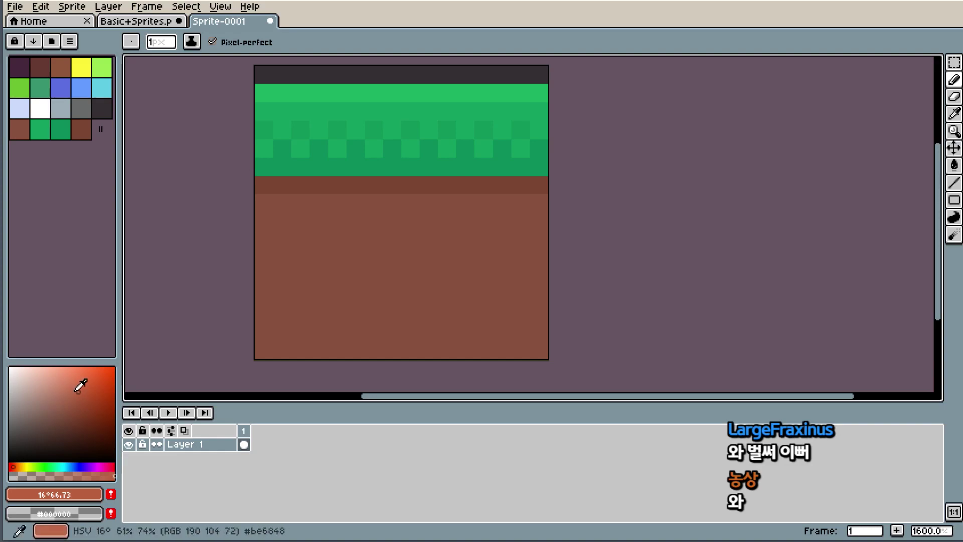
{"action": "left_click", "coordinate": [78, 386]}
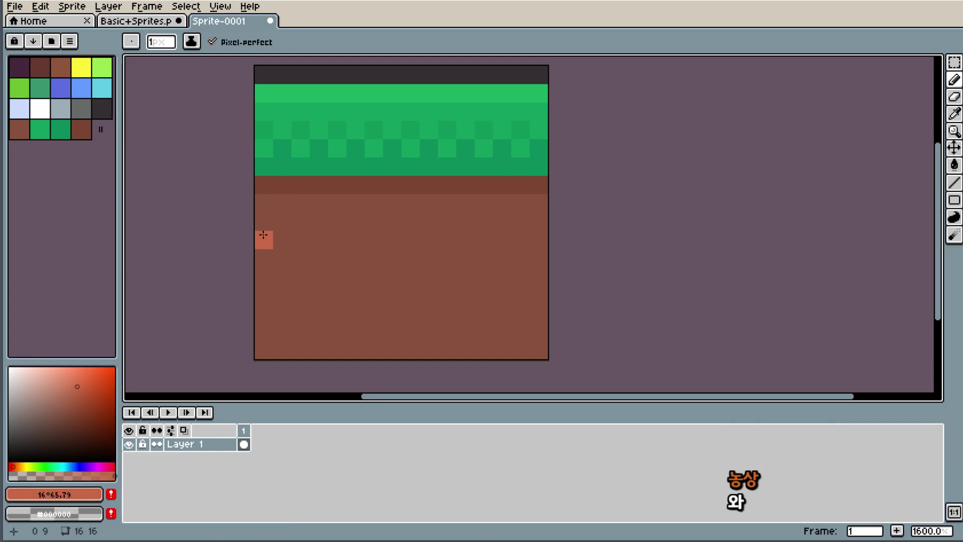
{"action": "left_click", "coordinate": [77, 393]}
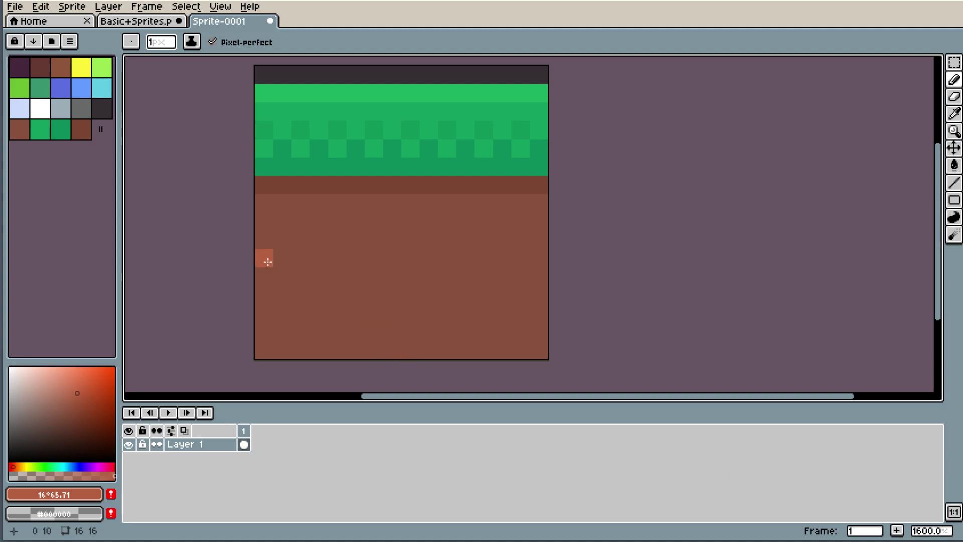
- Paint a light-brown streak down the dirt's left edge and spaced light dots along the bottom row
{"action": "left_click_drag", "start_coordinate": [264, 240], "coordinate": [264, 278]}
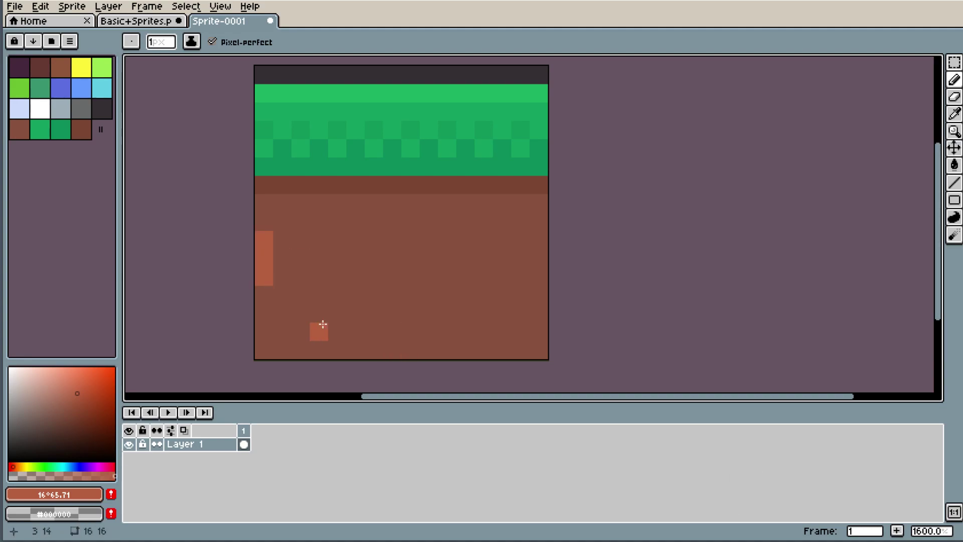
{"action": "left_click", "coordinate": [265, 349]}
{"action": "left_click", "coordinate": [374, 350]}
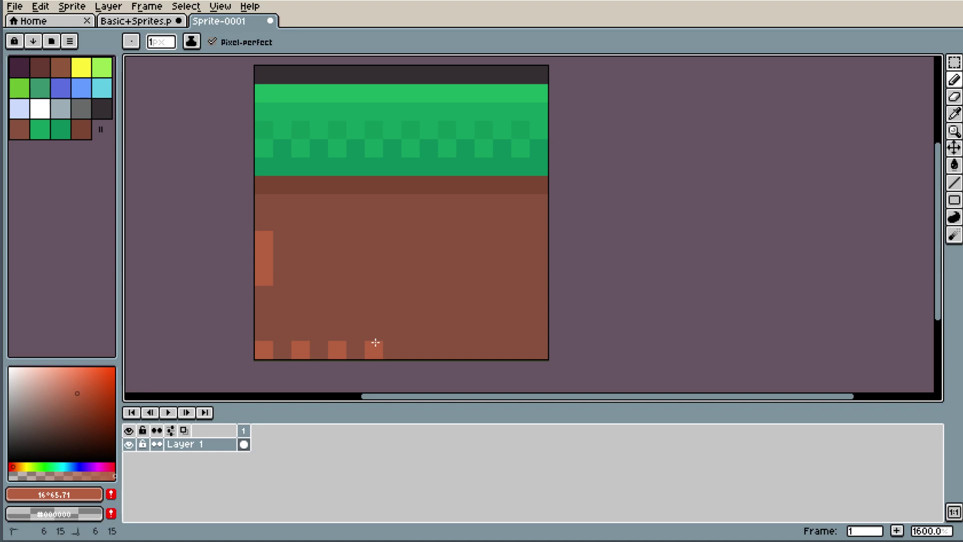
{"action": "left_click", "coordinate": [411, 350]}
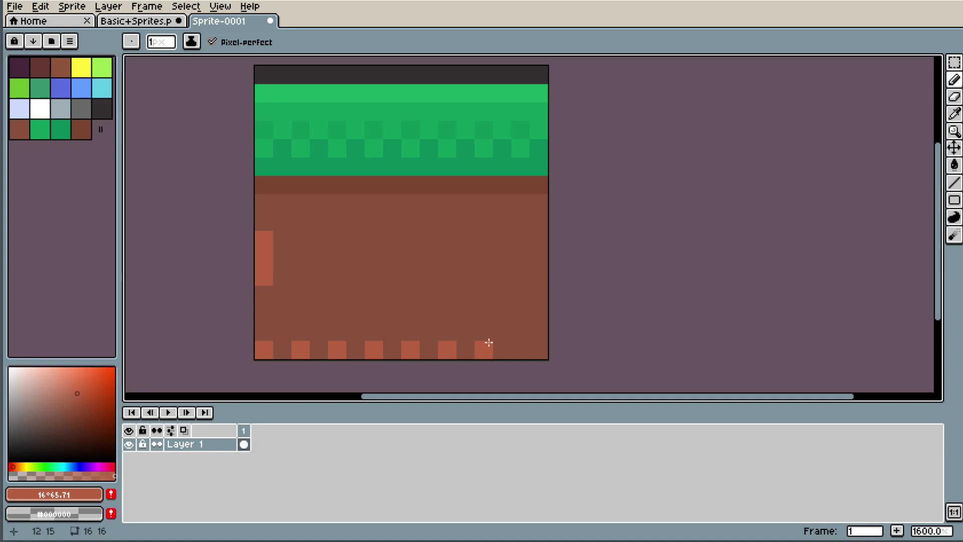
{"action": "left_click", "coordinate": [520, 350]}
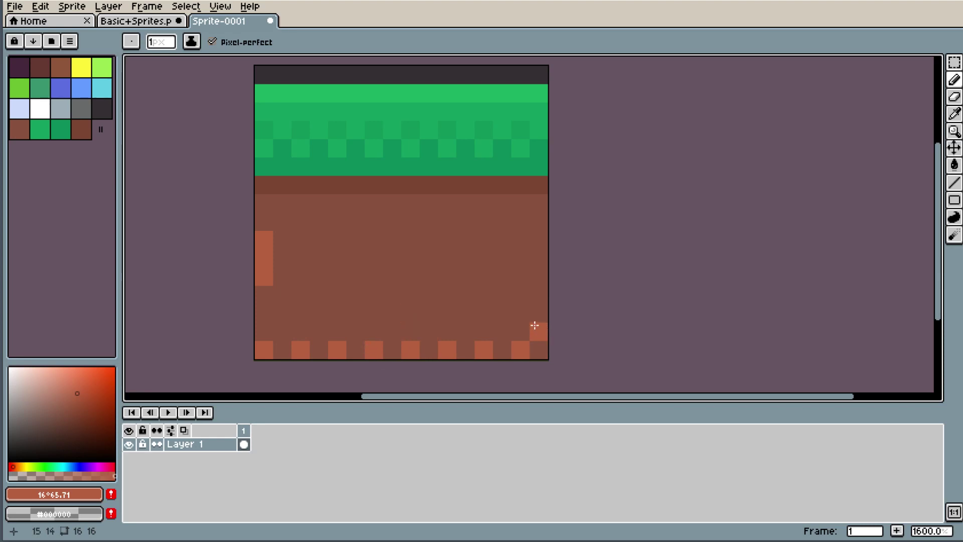
{"action": "key", "text": "ctrl+z"}
{"action": "key", "text": "ctrl+z"}
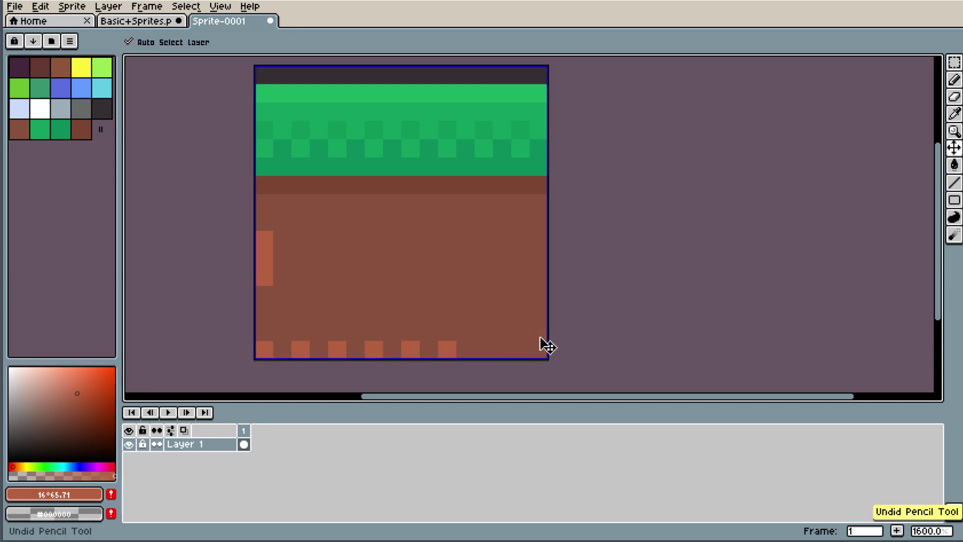
{"action": "key", "text": "ctrl+z"}
{"action": "left_click", "coordinate": [538, 350]}
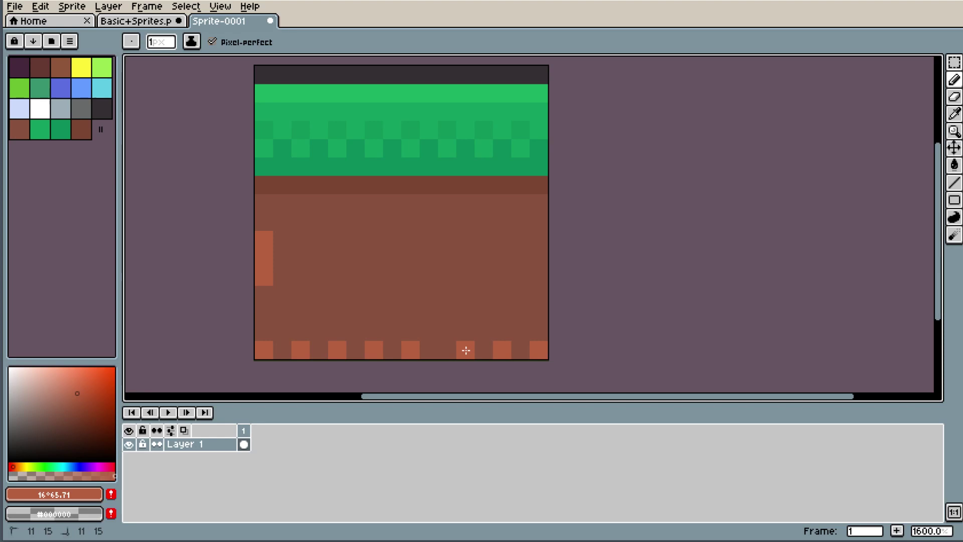
{"action": "left_click", "coordinate": [430, 354]}
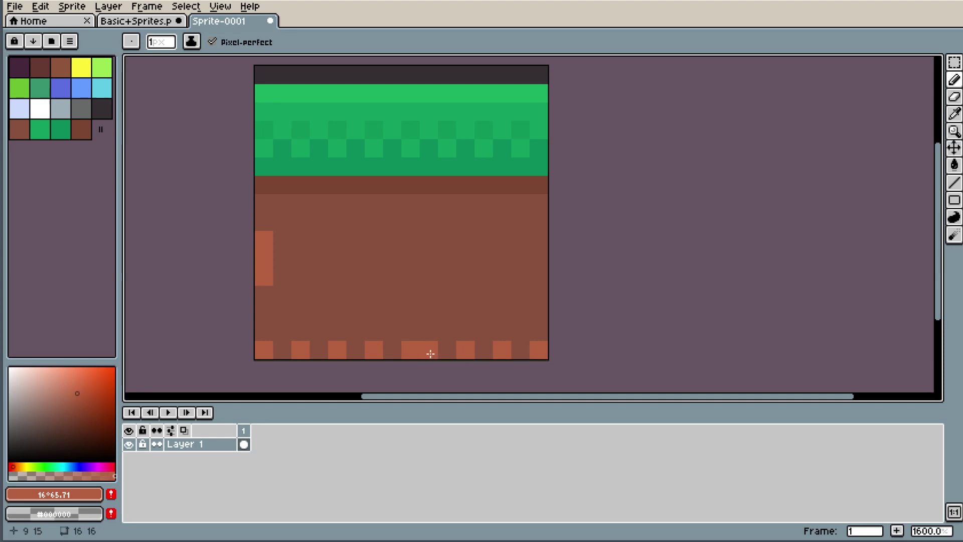
{"action": "left_click", "coordinate": [406, 328], "text": "alt"}
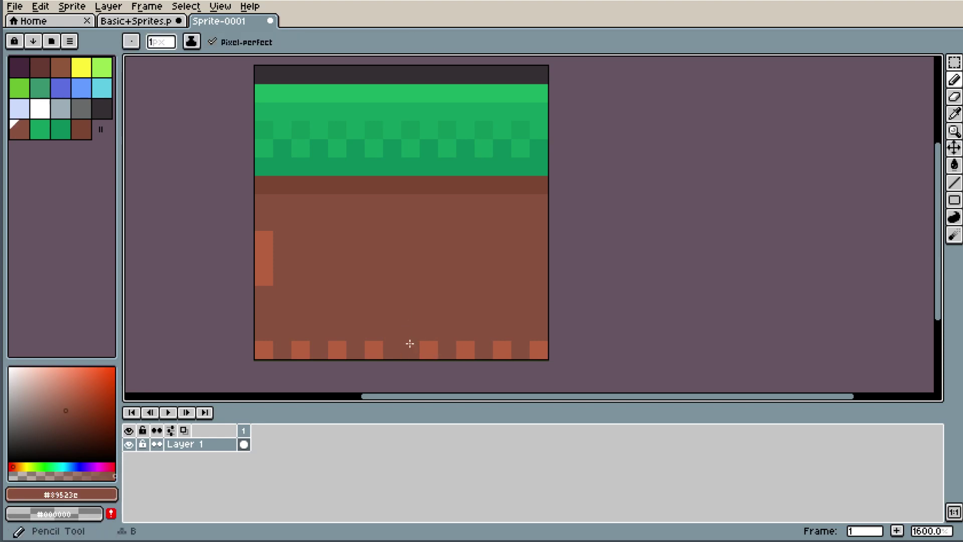
- Draw a stepped light-brown line from the left strip down to bottom centre and up to the right edge
{"action": "left_click", "coordinate": [263, 270], "text": "alt"}
{"action": "left_click", "coordinate": [393, 346]}
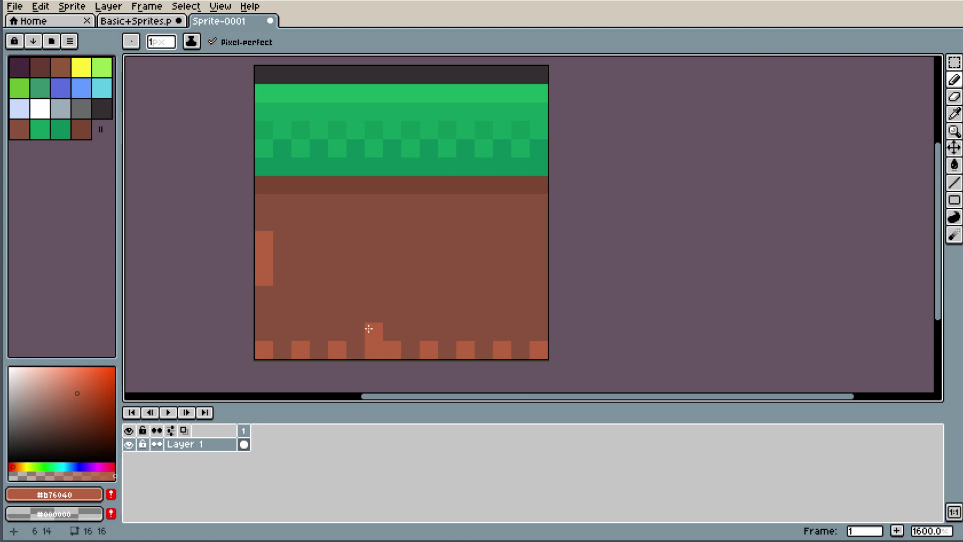
{"action": "left_click", "coordinate": [347, 325]}
{"action": "left_click", "coordinate": [263, 295], "text": "shift"}
{"action": "left_click", "coordinate": [410, 350]}
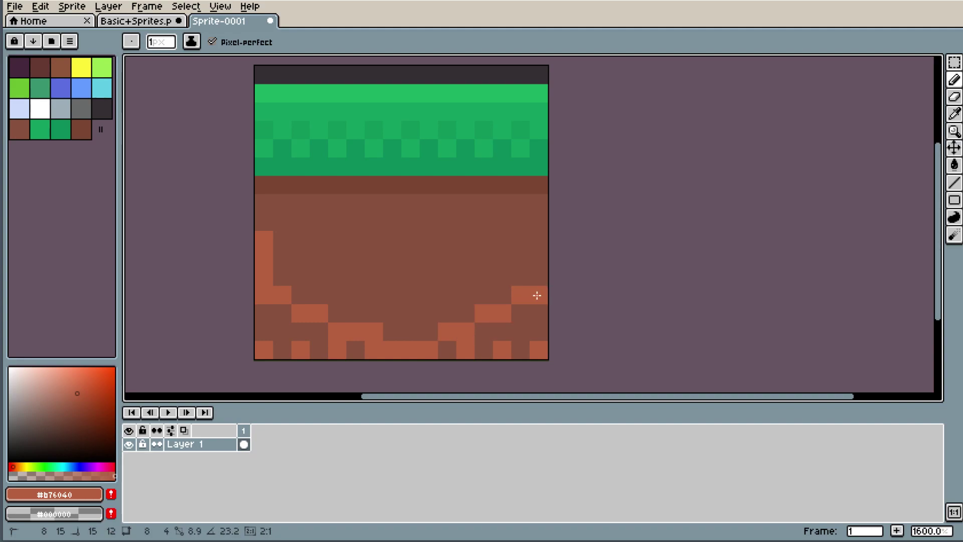
{"action": "left_click", "coordinate": [536, 295], "text": "shift"}
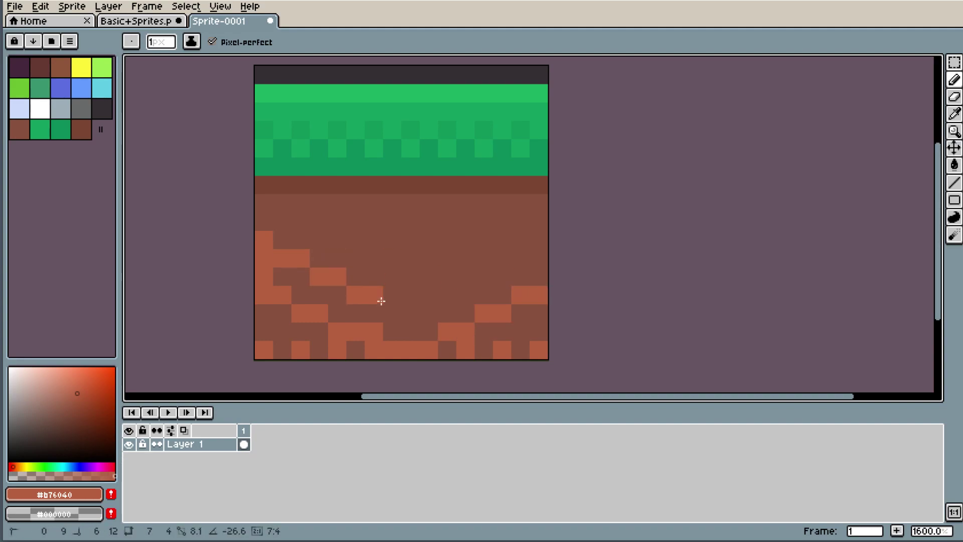
- Paint over the old bottom-row light dots with the base dirt brown
{"action": "left_click", "coordinate": [405, 263], "text": "alt"}
{"action": "left_click_drag", "start_coordinate": [355, 350], "coordinate": [264, 350]}
{"action": "left_click_drag", "start_coordinate": [539, 351], "coordinate": [496, 351]}
{"action": "left_click_drag", "start_coordinate": [409, 341], "coordinate": [468, 357]}
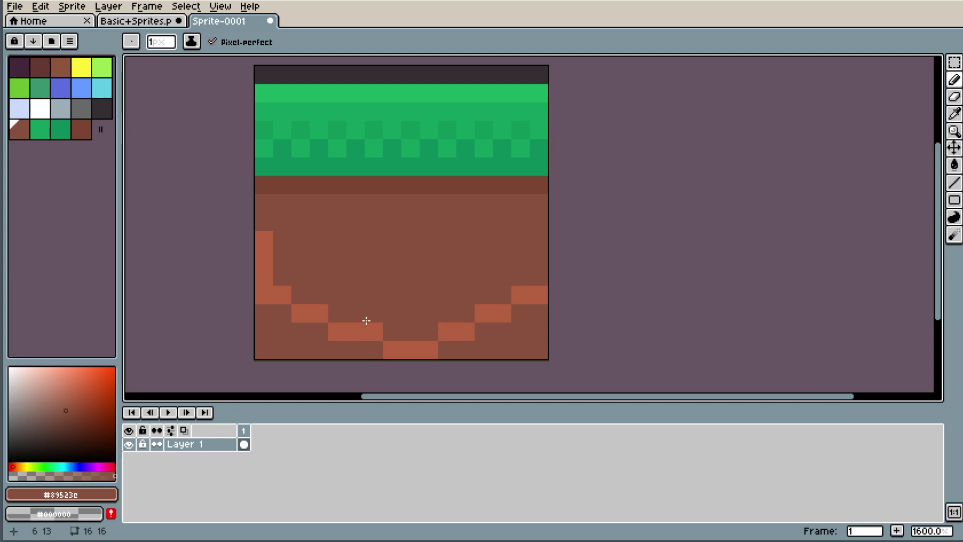
- Cover the light band's right half with base dirt brown, then re-sample the light brown
{"action": "left_click", "coordinate": [423, 342], "text": "alt"}
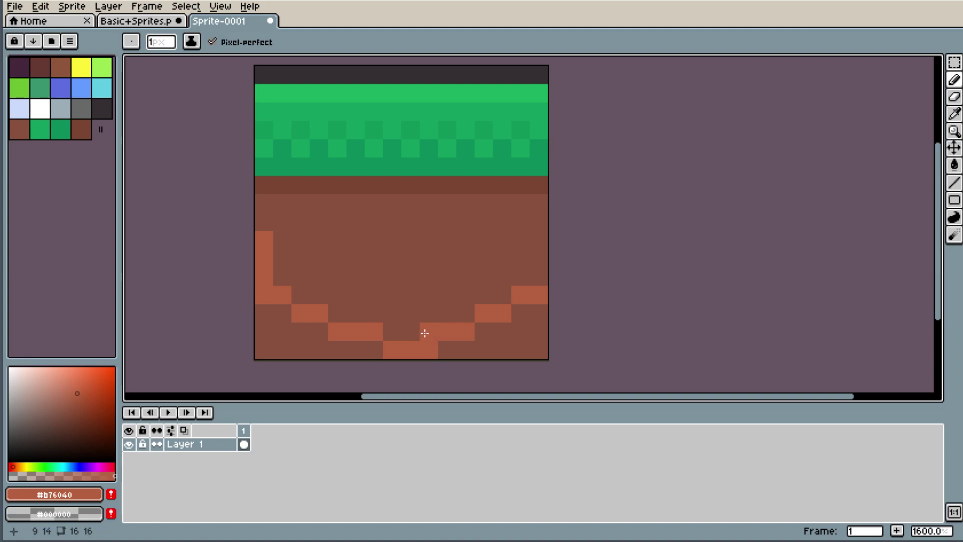
{"action": "left_click", "coordinate": [429, 286], "text": "alt"}
{"action": "left_click_drag", "start_coordinate": [427, 331], "coordinate": [459, 331]}
{"action": "left_click", "coordinate": [494, 313]}
{"action": "left_click", "coordinate": [529, 295]}
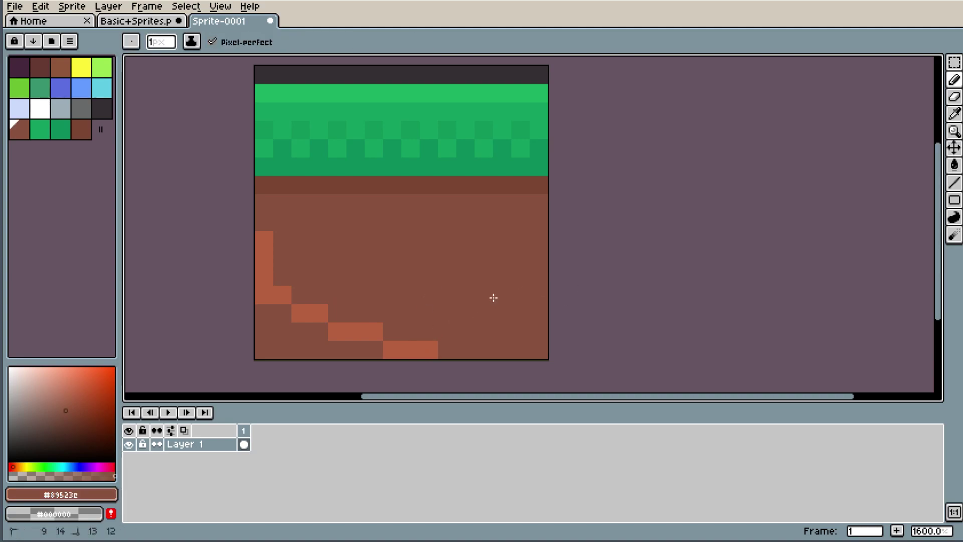
{"action": "key", "text": "alt"}
{"action": "left_click", "coordinate": [404, 354]}
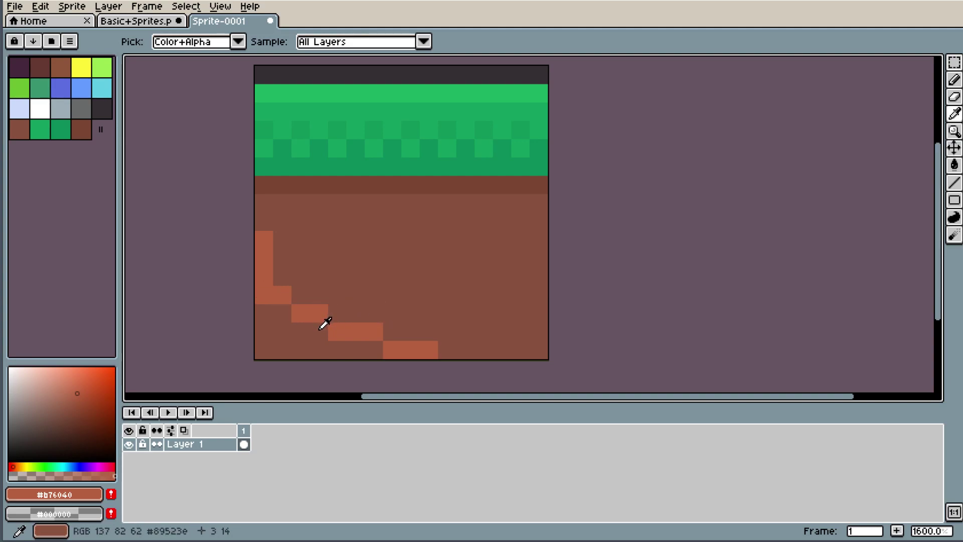
- Redraw the band as an even staircase down to the bottom centre and up to the right edge
{"action": "left_click", "coordinate": [357, 311], "text": "alt"}
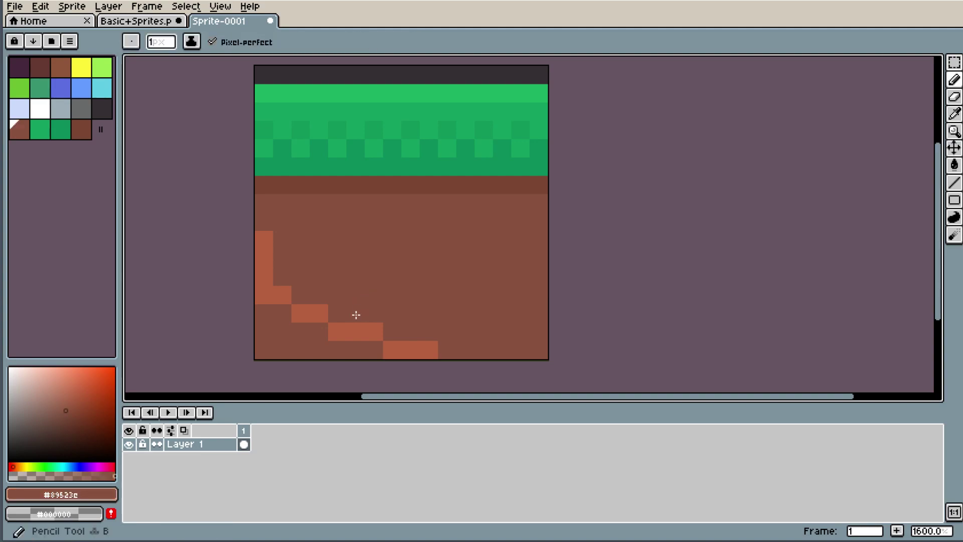
{"action": "left_click", "coordinate": [307, 309]}
{"action": "left_click", "coordinate": [314, 315]}
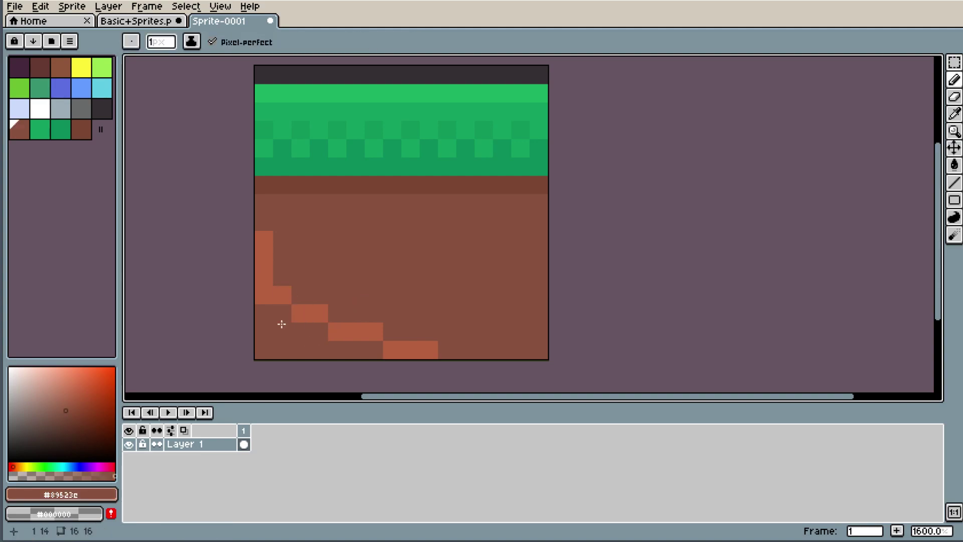
{"action": "left_click", "coordinate": [374, 332]}
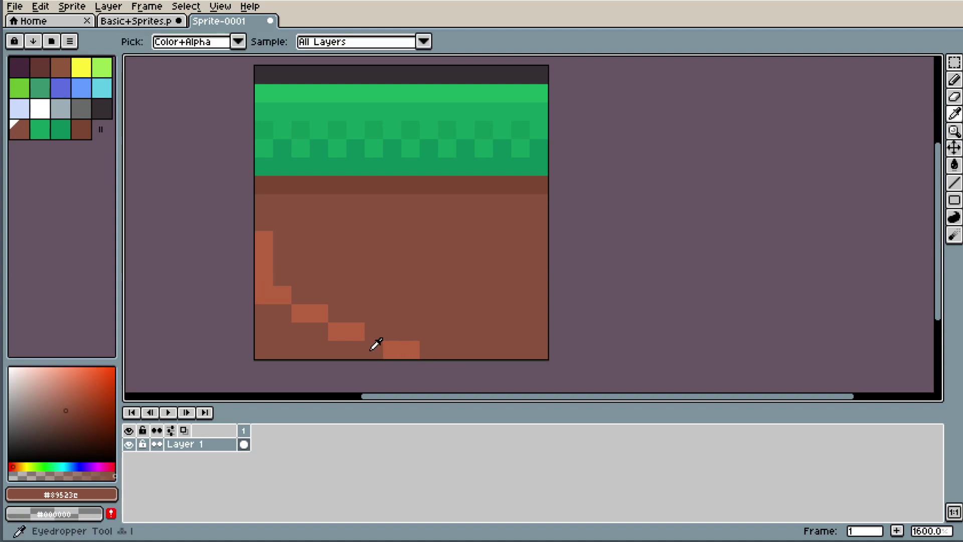
{"action": "left_click", "coordinate": [355, 327], "text": "alt"}
{"action": "left_click", "coordinate": [376, 349]}
{"action": "left_click", "coordinate": [410, 338], "text": "alt"}
{"action": "left_click", "coordinate": [411, 349]}
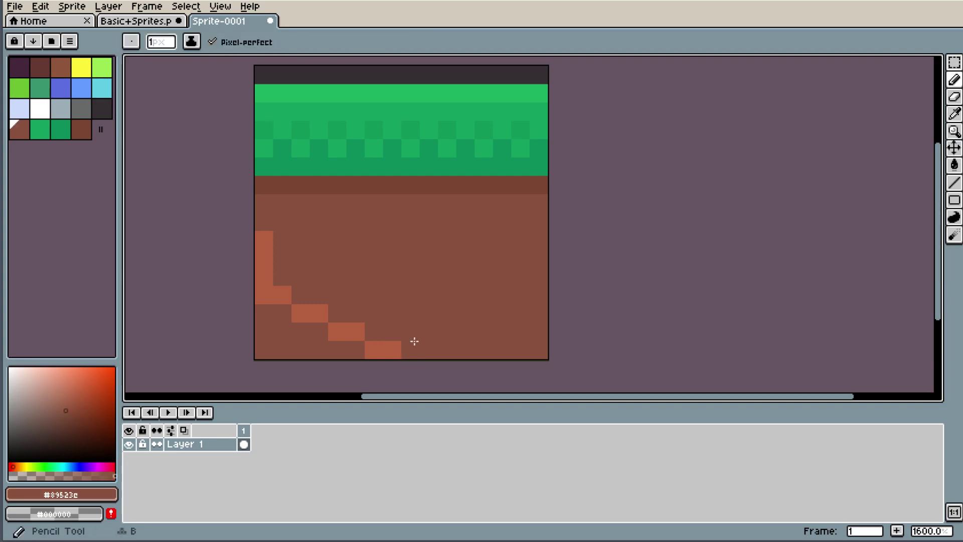
{"action": "left_click", "coordinate": [390, 343], "text": "alt"}
{"action": "mouse_move", "coordinate": [411, 331]}
{"action": "left_mouse_down"}
{"action": "mouse_move", "coordinate": [469, 314]}
{"action": "mouse_move", "coordinate": [515, 282]}
{"action": "left_mouse_up"}
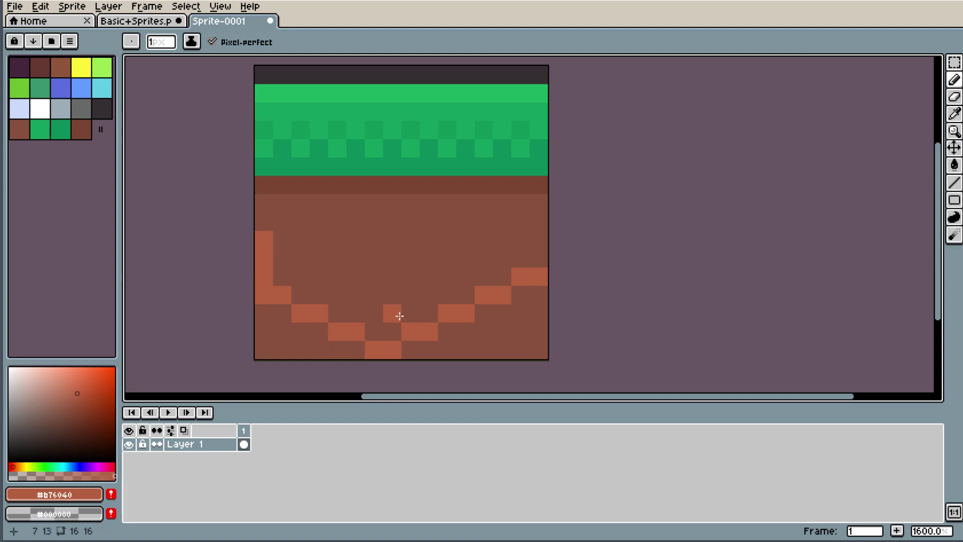
{"action": "left_click", "coordinate": [954, 62]}
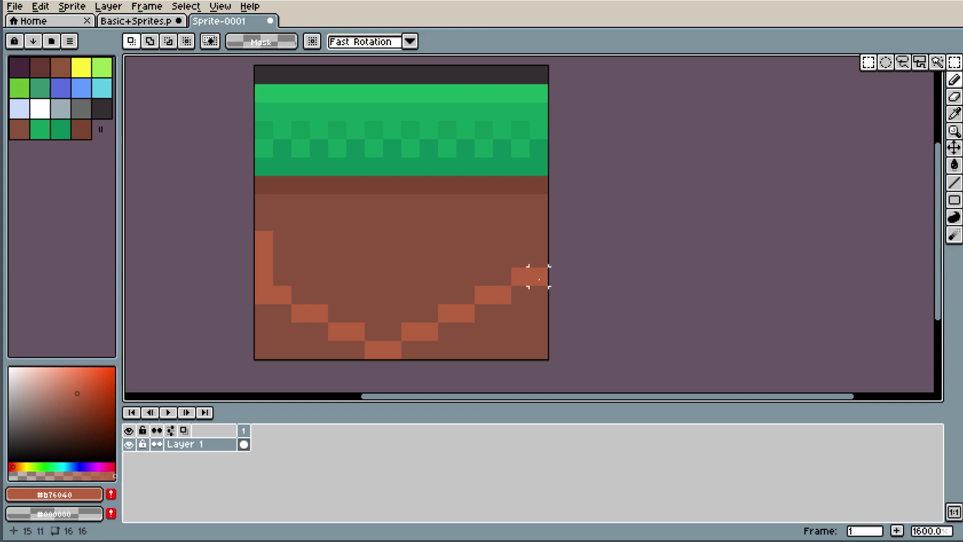
- Try shifting the bottom five rows upward with a rectangular selection, then undo and deselect
{"action": "left_click_drag", "start_coordinate": [538, 277], "coordinate": [256, 357]}
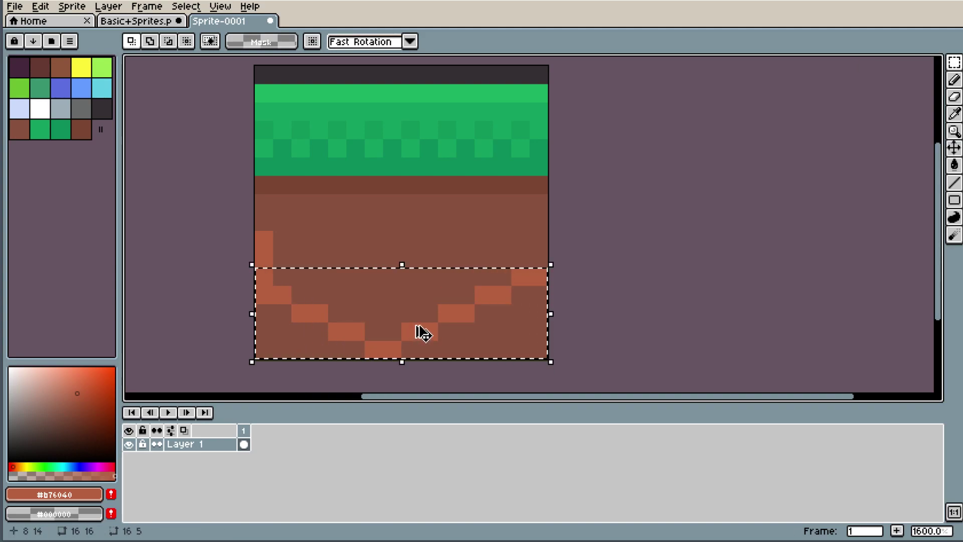
{"action": "left_click_drag", "start_coordinate": [423, 332], "coordinate": [420, 277]}
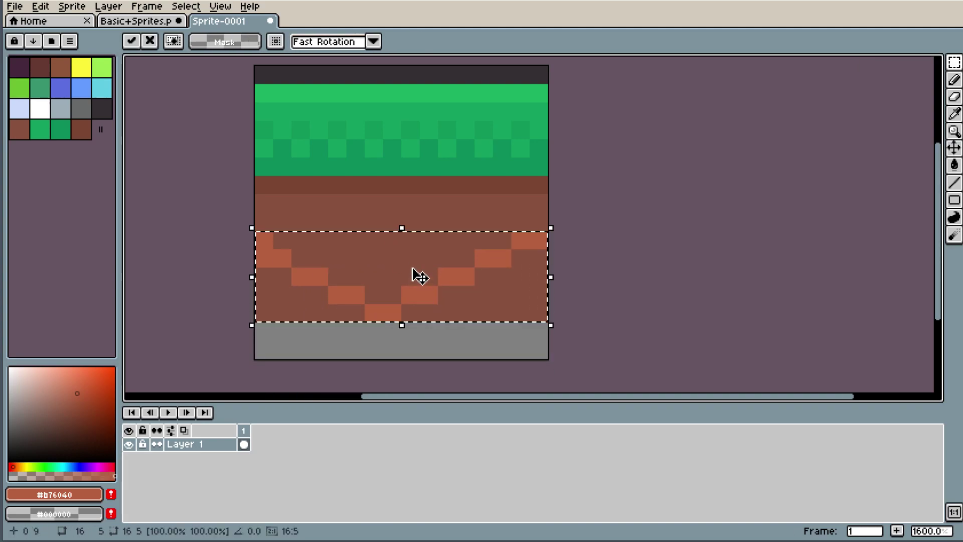
{"action": "key", "text": "ctrl+z"}
{"action": "mouse_move", "coordinate": [421, 320]}
{"action": "left_mouse_down"}
{"action": "mouse_move", "coordinate": [407, 265]}
{"action": "mouse_move", "coordinate": [415, 257]}
{"action": "mouse_move", "coordinate": [415, 279]}
{"action": "left_mouse_up"}
{"action": "key", "text": "ctrl+d"}
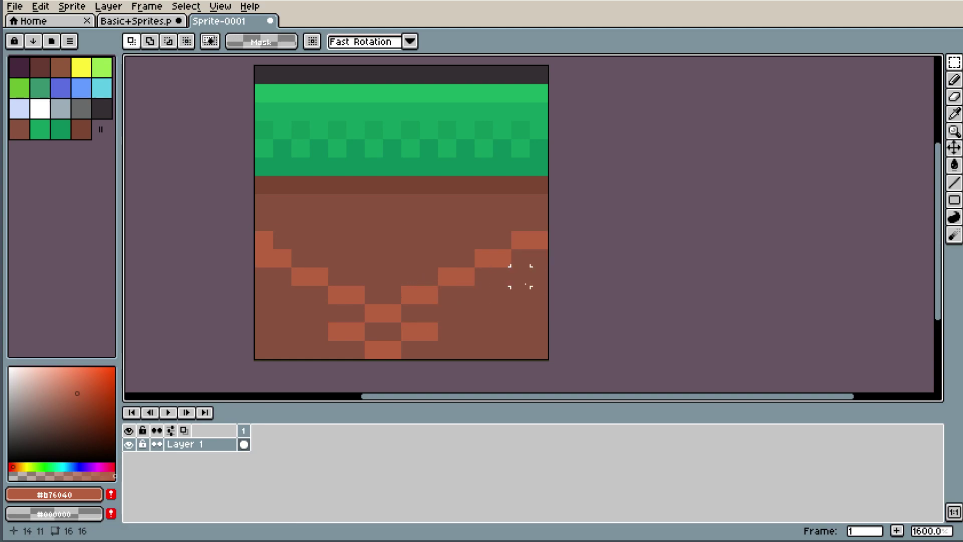
{"action": "key", "text": "ctrl+z"}
{"action": "key", "text": "ctrl+z"}
{"action": "key", "text": "ctrl+d"}
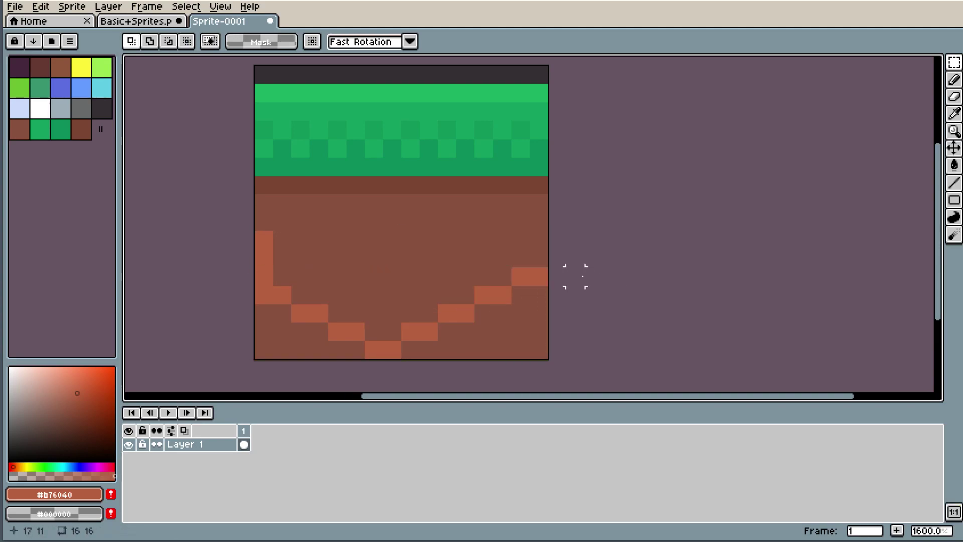
- Fill light-brown pixels below the line to widen it into a broad stepped chevron band
{"action": "key", "text": "i"}
{"action": "key", "text": "b"}
{"action": "left_click", "coordinate": [284, 275]}
{"action": "mouse_move", "coordinate": [300, 294]}
{"action": "left_mouse_down"}
{"action": "mouse_move", "coordinate": [389, 334]}
{"action": "mouse_move", "coordinate": [533, 262]}
{"action": "left_mouse_up"}
{"action": "mouse_move", "coordinate": [257, 260]}
{"action": "left_mouse_down"}
{"action": "mouse_move", "coordinate": [276, 255]}
{"action": "mouse_move", "coordinate": [399, 315]}
{"action": "mouse_move", "coordinate": [434, 285]}
{"action": "mouse_move", "coordinate": [538, 243]}
{"action": "left_mouse_up"}
{"action": "left_click", "coordinate": [338, 221], "text": "alt"}
{"action": "left_click", "coordinate": [265, 240]}
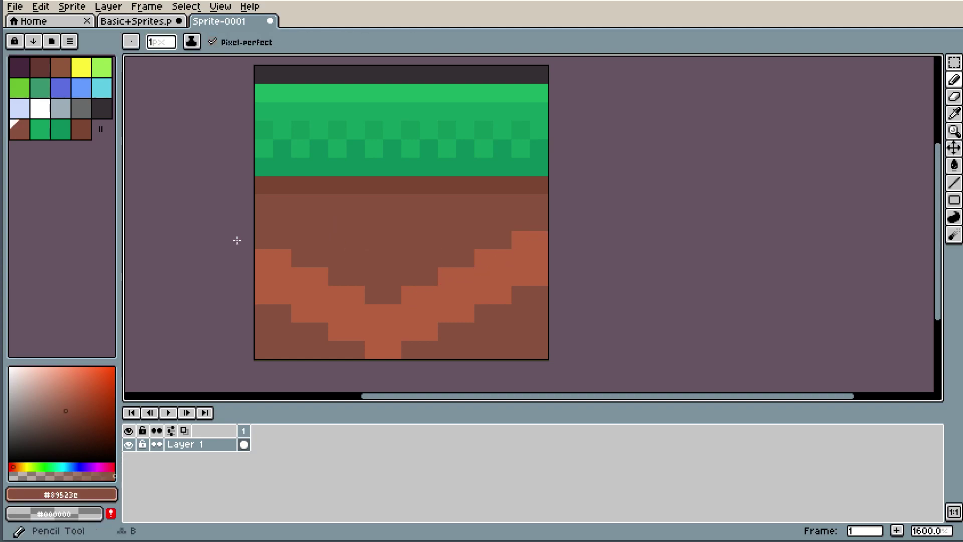
{"action": "scroll", "coordinate": [566, 220], "scroll_direction": "down", "scroll_amount": 8}
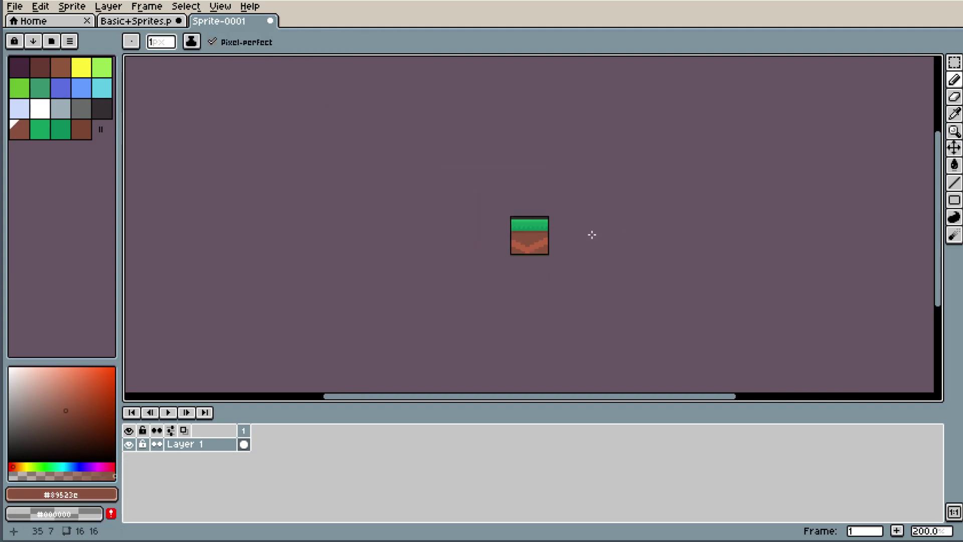
{"action": "scroll", "coordinate": [567, 238], "scroll_direction": "up", "scroll_amount": 4}
{"action": "scroll", "coordinate": [596, 183], "scroll_direction": "up", "scroll_amount": 3}
{"action": "scroll", "coordinate": [643, 161], "scroll_direction": "down", "scroll_amount": 4}
{"action": "scroll", "coordinate": [618, 155], "scroll_direction": "up", "scroll_amount": 4}
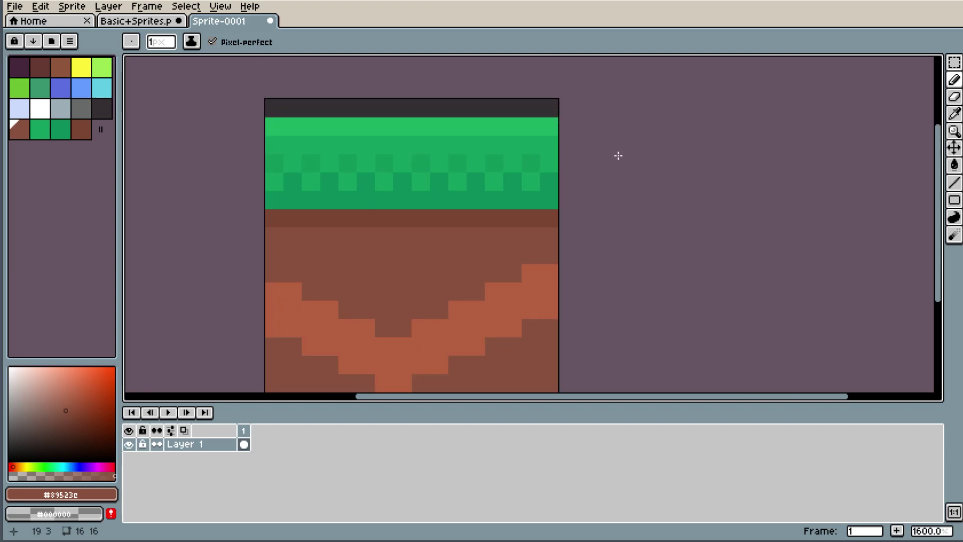
{"action": "scroll", "coordinate": [608, 215], "scroll_direction": "down", "scroll_amount": 3}
{"action": "scroll", "coordinate": [591, 281], "scroll_direction": "up", "scroll_amount": 3}
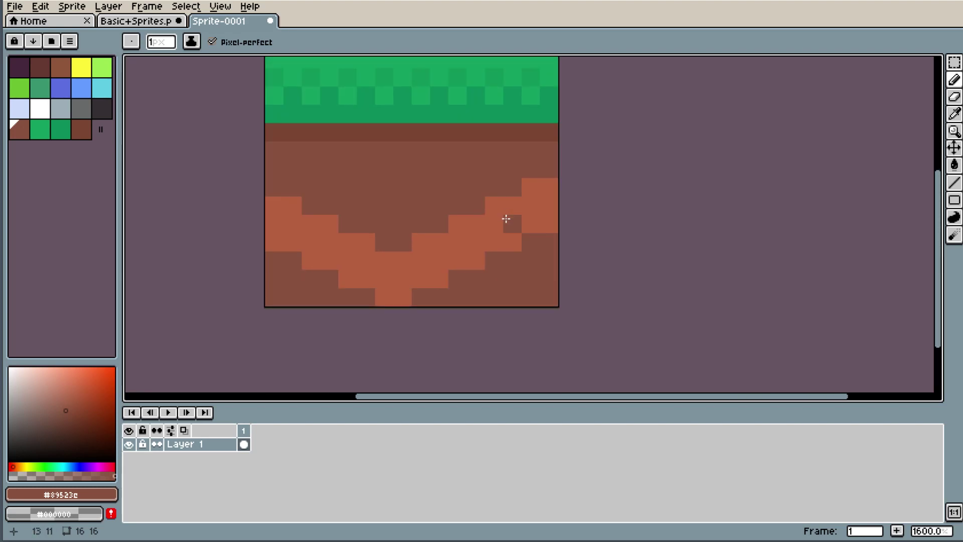
{"action": "key", "text": "i"}
{"action": "scroll", "coordinate": [534, 125], "scroll_direction": "down", "scroll_amount": 1}
{"action": "scroll", "coordinate": [541, 114], "scroll_direction": "up", "scroll_amount": 1}
{"action": "scroll", "coordinate": [541, 114], "scroll_direction": "down", "scroll_amount": 1}
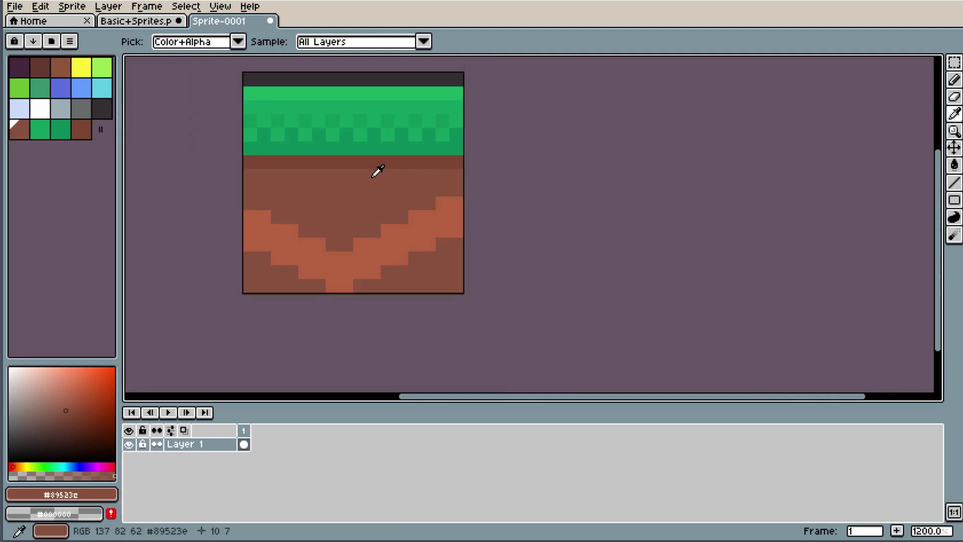
{"action": "scroll", "coordinate": [376, 167], "scroll_direction": "down", "scroll_amount": 1}
{"action": "scroll", "coordinate": [287, 133], "scroll_direction": "up", "scroll_amount": 2}
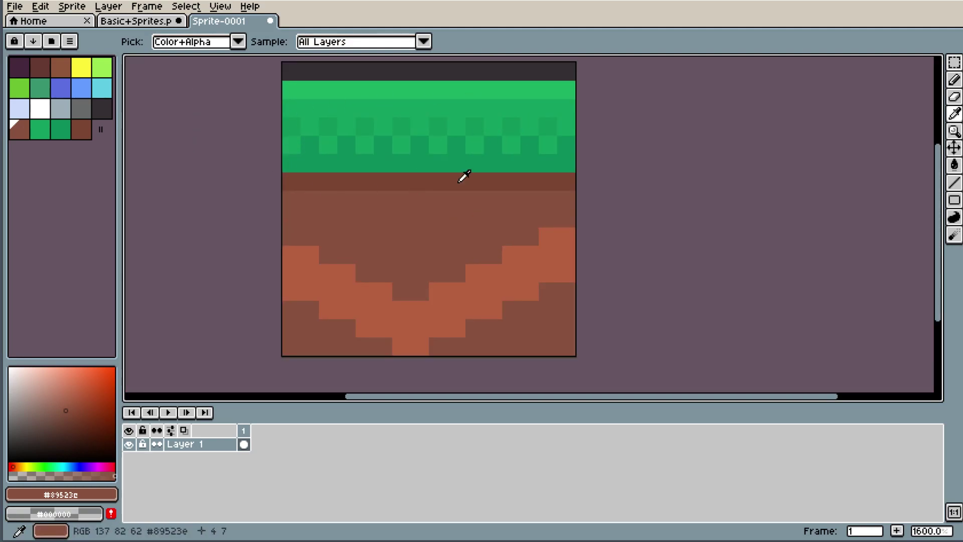
- Paint the stepped gaps light brown, then repaint the rows below and the right-edge pixels dark brown
{"action": "left_click", "coordinate": [316, 282]}
{"action": "key", "text": "b"}
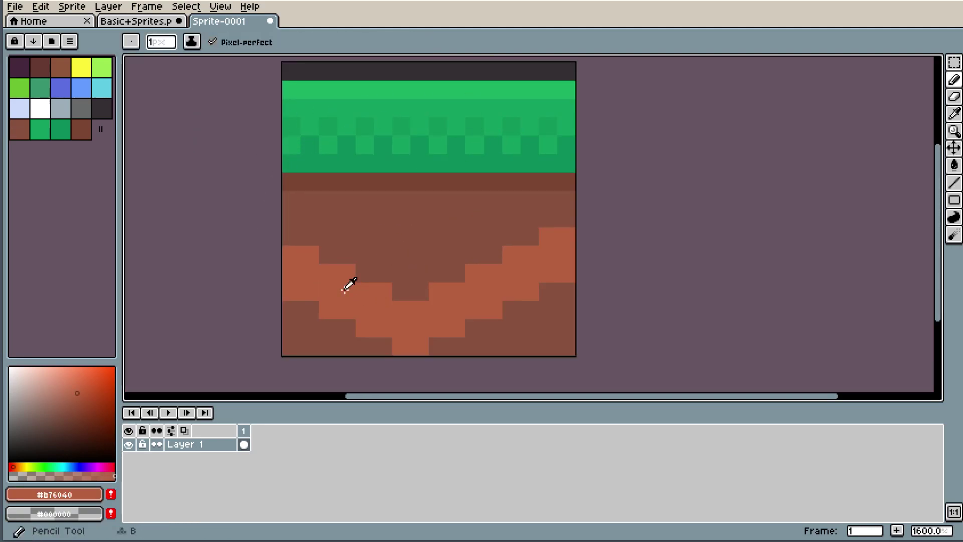
{"action": "mouse_move", "coordinate": [337, 276]}
{"action": "left_mouse_down"}
{"action": "mouse_move", "coordinate": [542, 260]}
{"action": "mouse_move", "coordinate": [469, 280]}
{"action": "mouse_move", "coordinate": [524, 299]}
{"action": "mouse_move", "coordinate": [240, 297]}
{"action": "left_mouse_up"}
{"action": "left_click", "coordinate": [322, 333], "text": "alt"}
{"action": "left_click_drag", "start_coordinate": [322, 333], "coordinate": [464, 329]}
{"action": "left_click", "coordinate": [568, 253]}
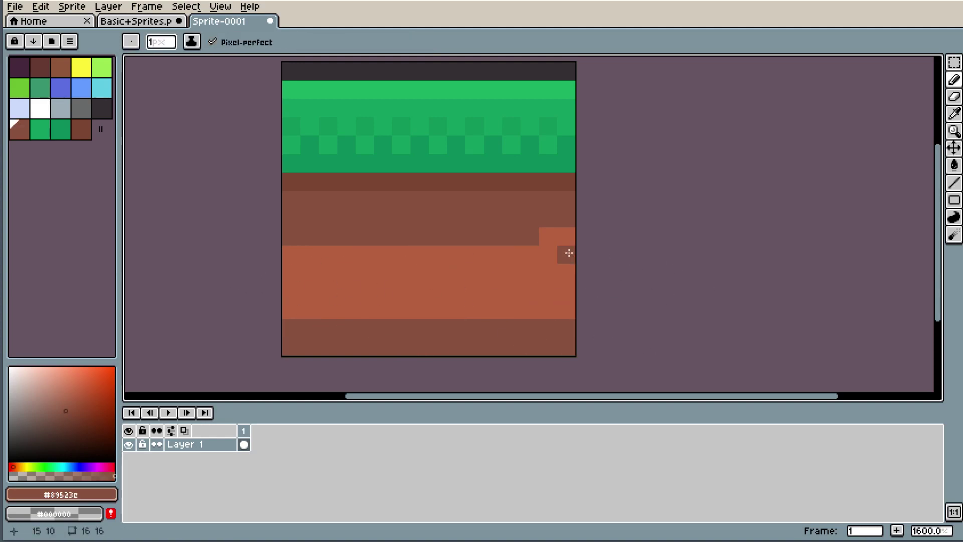
{"action": "left_click_drag", "start_coordinate": [546, 236], "coordinate": [572, 236]}
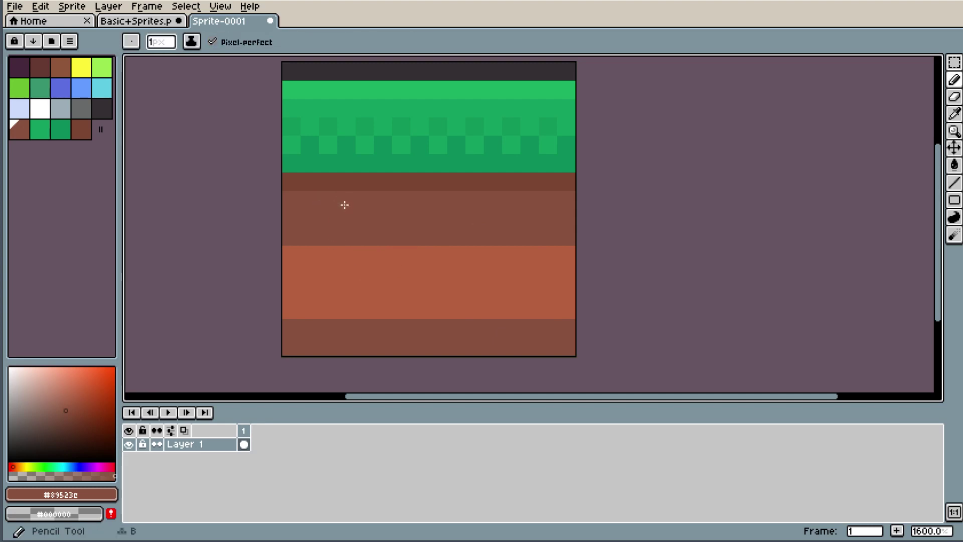
- Touch up one light-brown pixel and repaint the lowest light row dark brown
{"action": "left_click", "coordinate": [329, 260], "text": "alt"}
{"action": "left_click", "coordinate": [322, 205]}
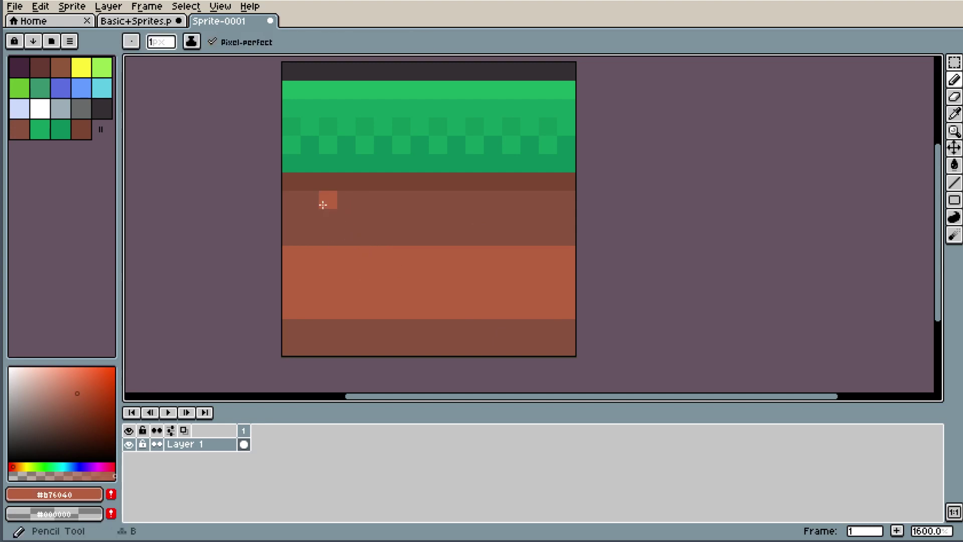
{"action": "left_click", "coordinate": [343, 336], "text": "alt"}
{"action": "left_click_drag", "start_coordinate": [244, 308], "coordinate": [715, 303]}
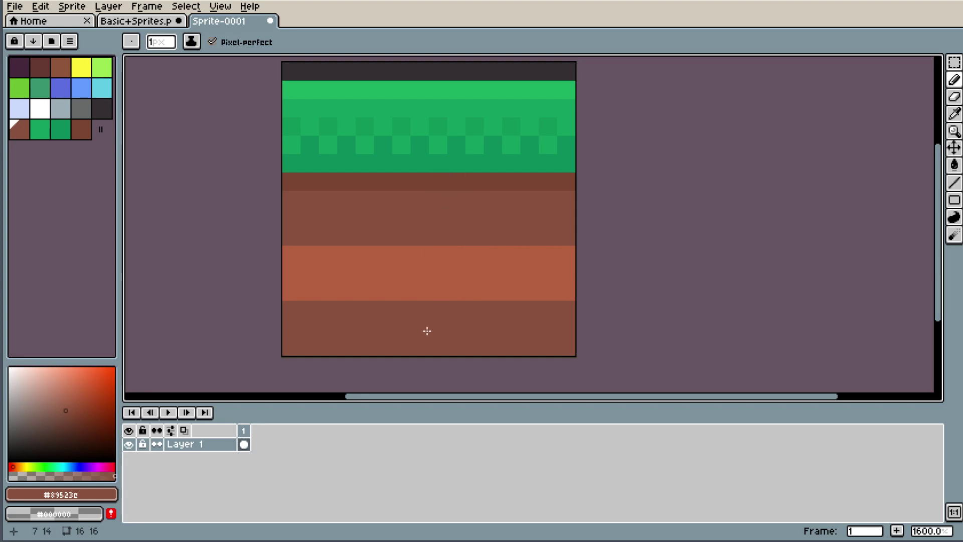
{"action": "left_click", "coordinate": [321, 278], "text": "alt"}
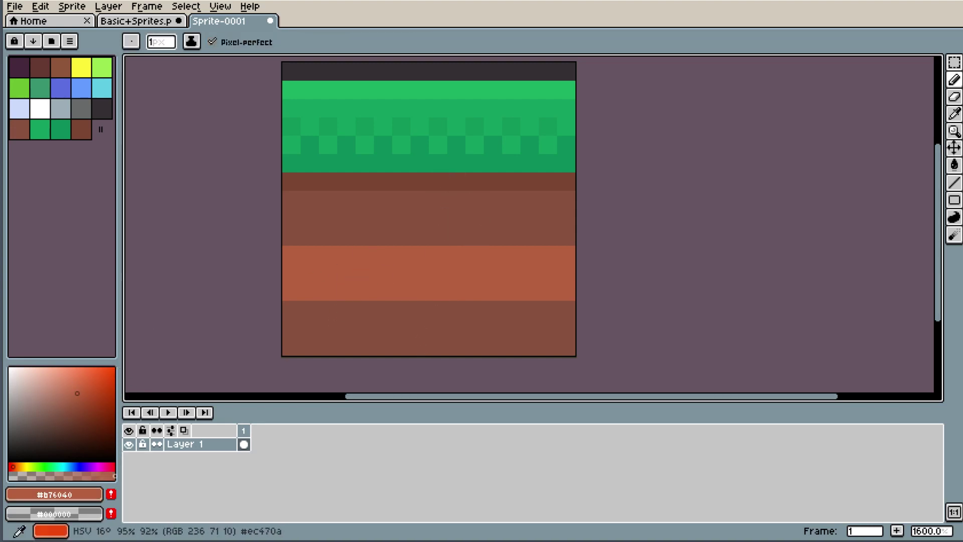
- Choose an in-between brown midway between the light and dark dirt browns
{"action": "left_click", "coordinate": [332, 347]}
{"action": "left_click", "coordinate": [357, 266]}
{"action": "left_click", "coordinate": [348, 314]}
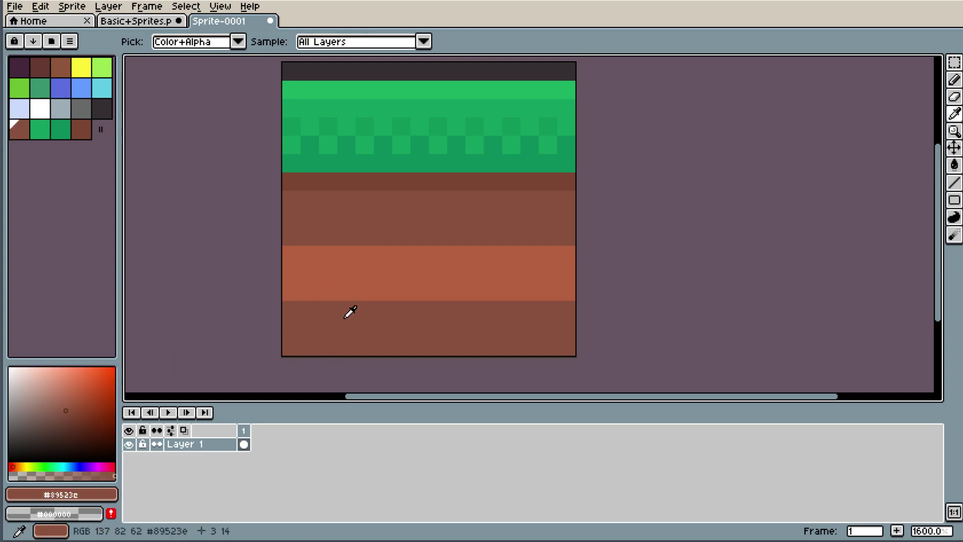
{"action": "left_click", "coordinate": [360, 273]}
{"action": "left_click", "coordinate": [354, 319]}
{"action": "left_click", "coordinate": [358, 273]}
{"action": "left_click", "coordinate": [346, 318]}
{"action": "left_click", "coordinate": [73, 400]}
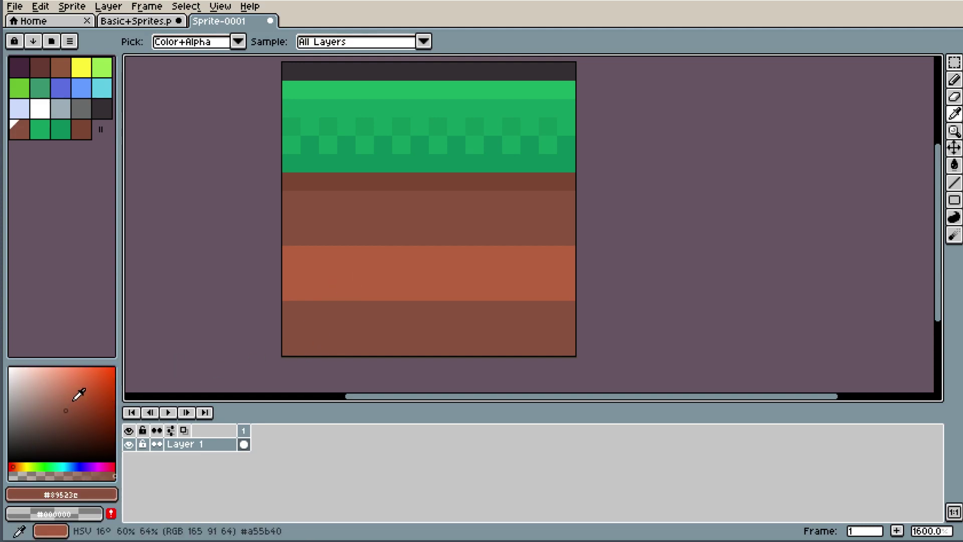
{"action": "key", "text": "b"}
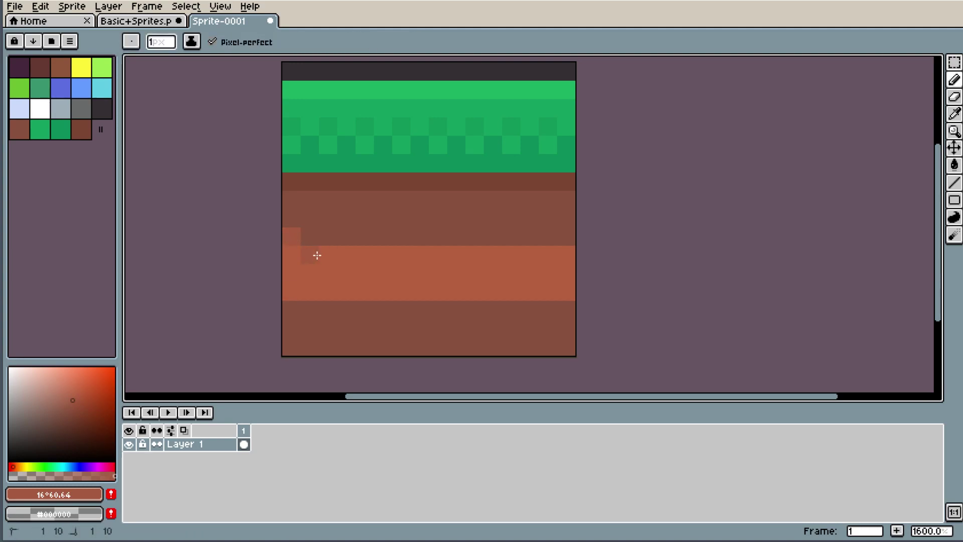
- Pencil alternating checker cells along the band's top edge and bottom edge
{"action": "left_click", "coordinate": [327, 236]}
{"action": "left_click", "coordinate": [345, 254]}
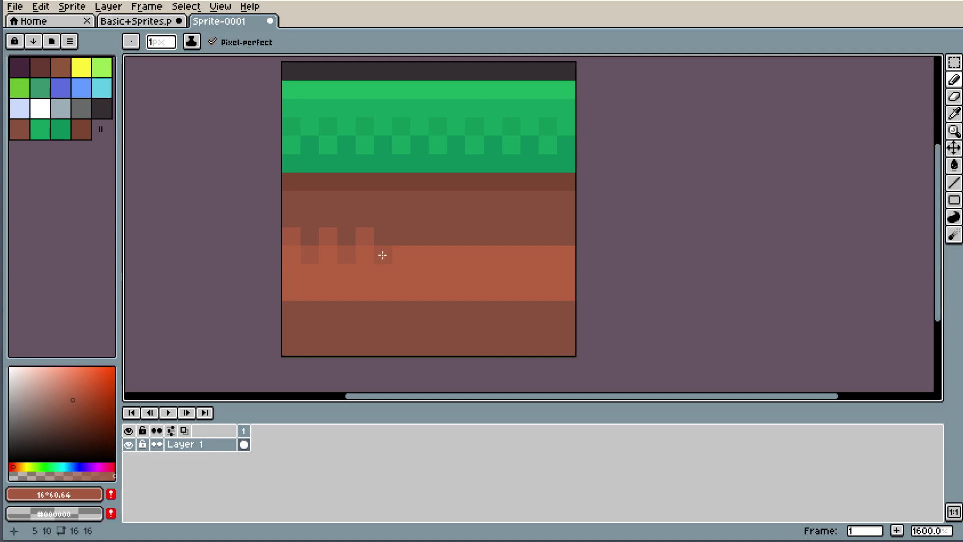
{"action": "left_click", "coordinate": [401, 236]}
{"action": "left_click", "coordinate": [446, 238]}
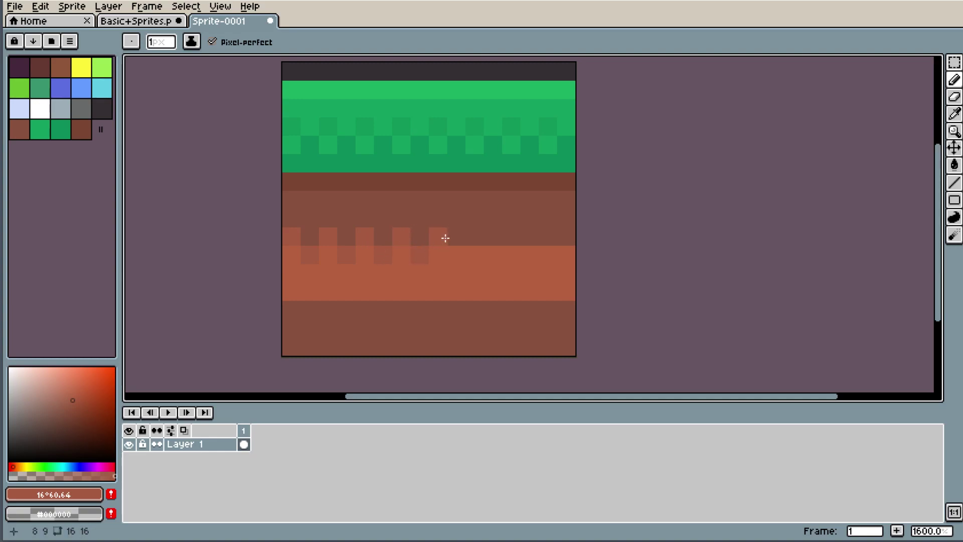
{"action": "left_click", "coordinate": [453, 257]}
{"action": "left_click", "coordinate": [520, 244]}
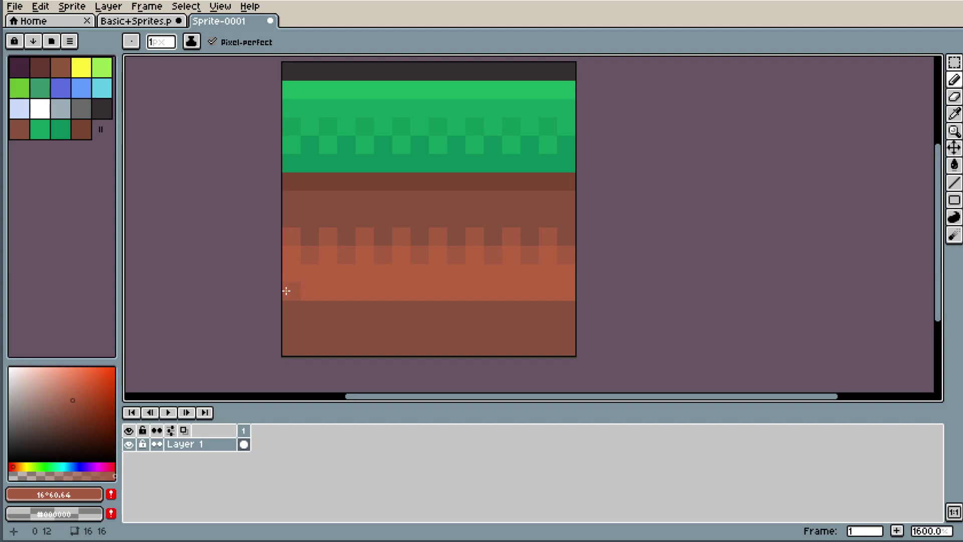
{"action": "left_click", "coordinate": [286, 290]}
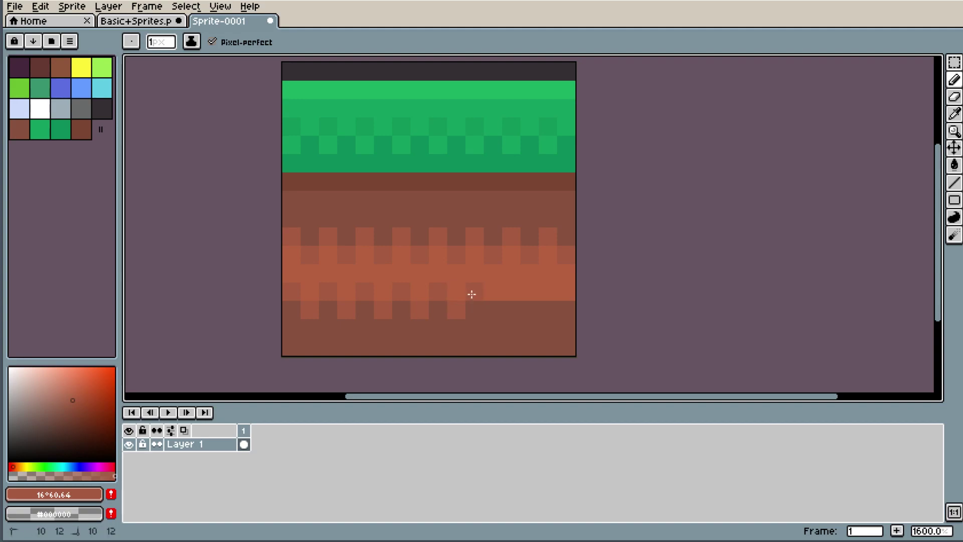
{"action": "left_click", "coordinate": [489, 310]}
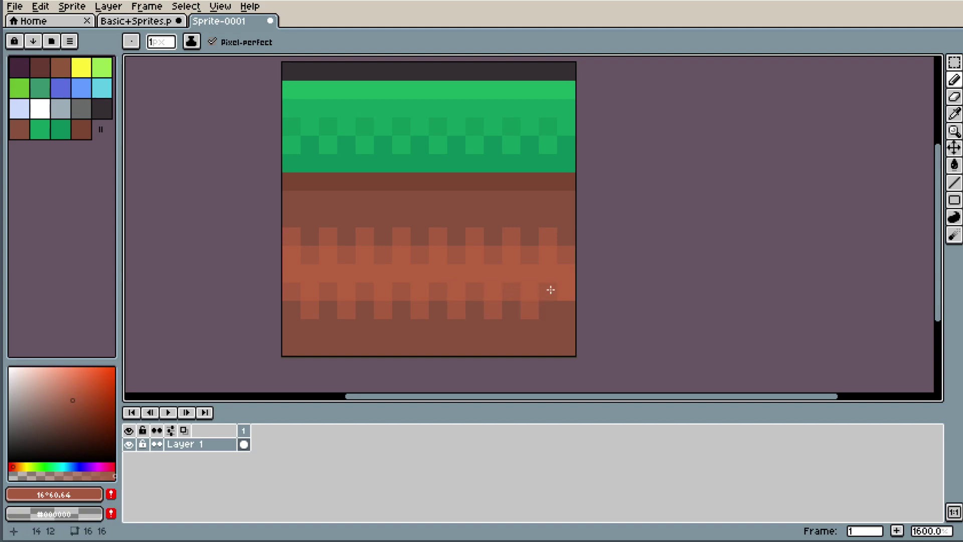
- Zoom in and out on the sprite to inspect the dirt band
{"action": "scroll", "coordinate": [567, 313], "scroll_direction": "down", "scroll_amount": 2}
{"action": "scroll", "coordinate": [607, 288], "scroll_direction": "down", "scroll_amount": 5}
{"action": "scroll", "coordinate": [647, 295], "scroll_direction": "up", "scroll_amount": 1}
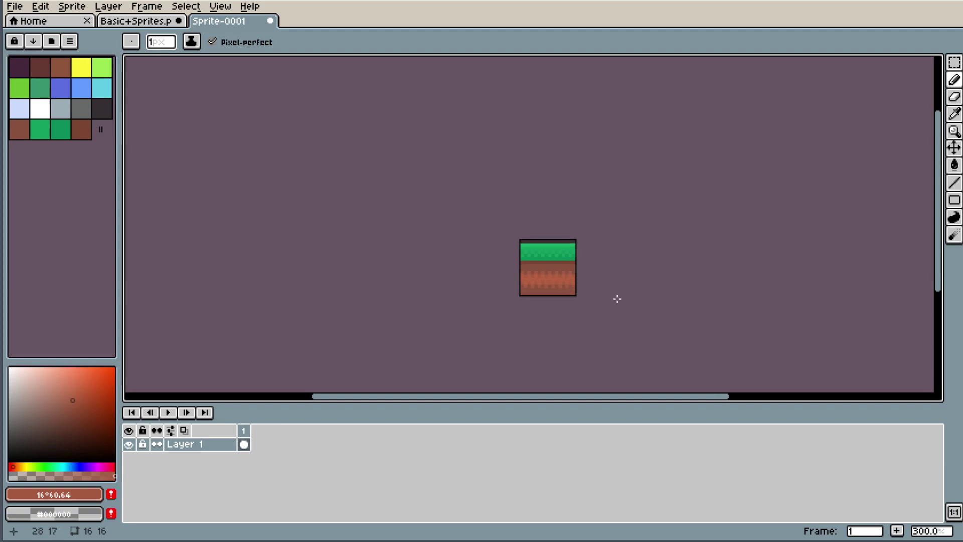
{"action": "scroll", "coordinate": [617, 299], "scroll_direction": "up", "scroll_amount": 3}
{"action": "scroll", "coordinate": [622, 273], "scroll_direction": "down", "scroll_amount": 4}
{"action": "scroll", "coordinate": [622, 281], "scroll_direction": "up", "scroll_amount": 4}
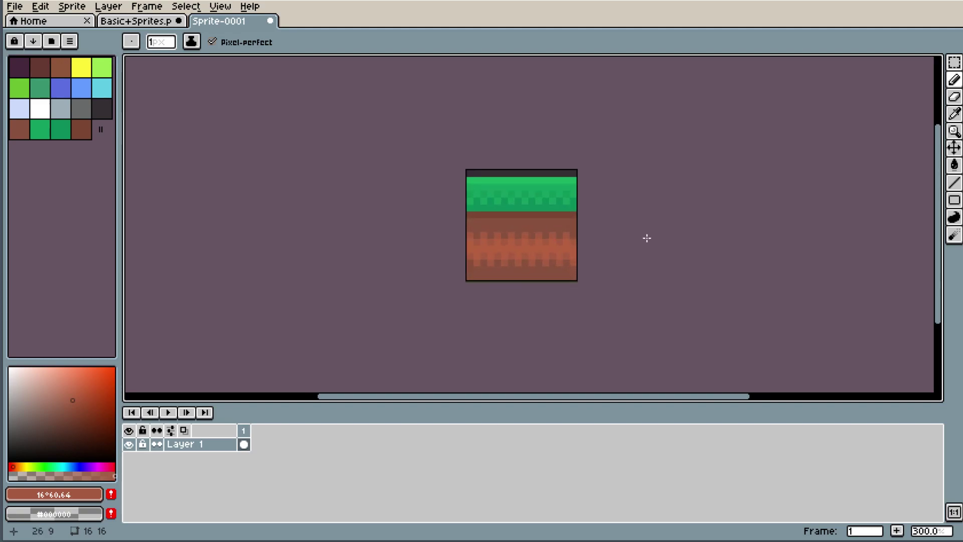
{"action": "scroll", "coordinate": [689, 239], "scroll_direction": "up", "scroll_amount": 3}
{"action": "scroll", "coordinate": [596, 306], "scroll_direction": "down", "scroll_amount": 5}
{"action": "scroll", "coordinate": [652, 286], "scroll_direction": "up", "scroll_amount": 1}
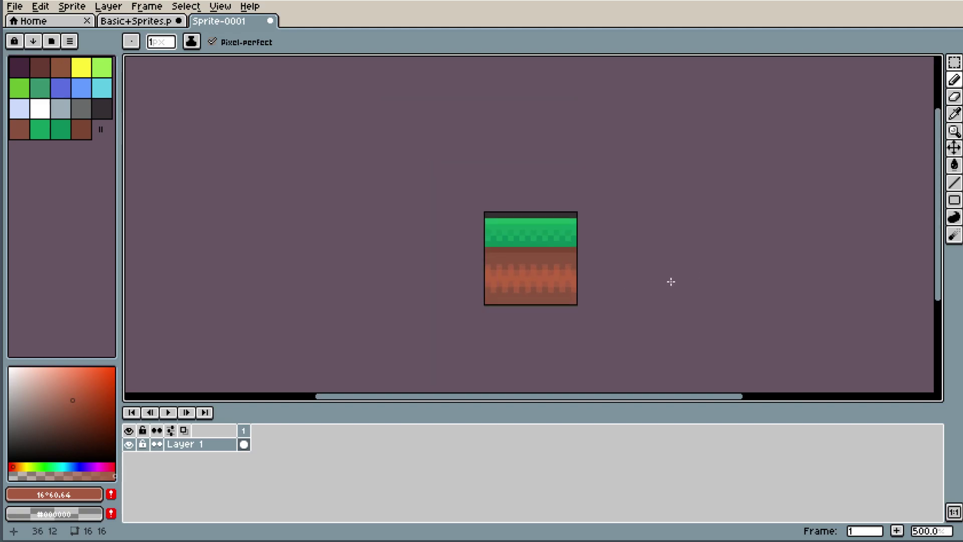
{"action": "scroll", "coordinate": [677, 277], "scroll_direction": "up", "scroll_amount": 2}
{"action": "scroll", "coordinate": [697, 279], "scroll_direction": "up", "scroll_amount": 3}
{"action": "scroll", "coordinate": [652, 246], "scroll_direction": "down", "scroll_amount": 3}
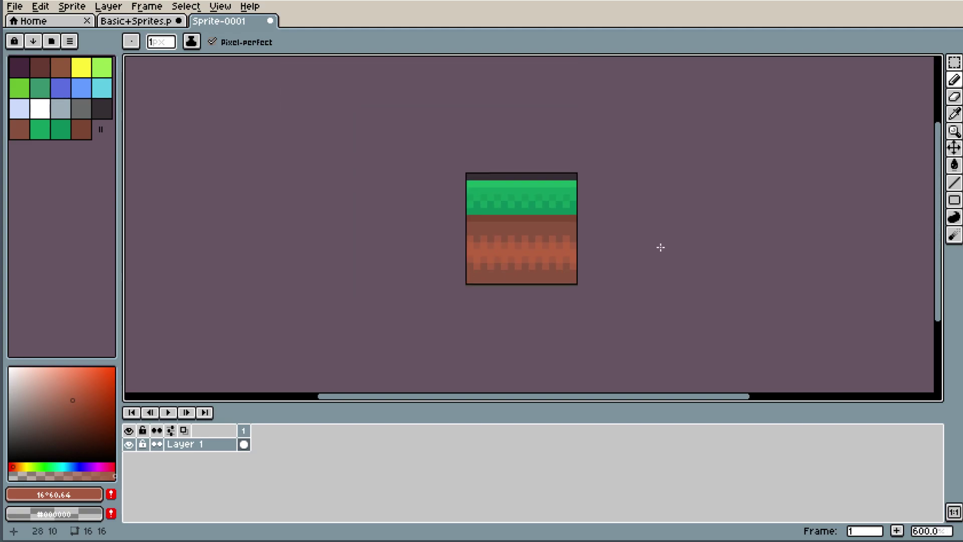
{"action": "scroll", "coordinate": [677, 236], "scroll_direction": "down", "scroll_amount": 1}
{"action": "scroll", "coordinate": [559, 260], "scroll_direction": "up", "scroll_amount": 2}
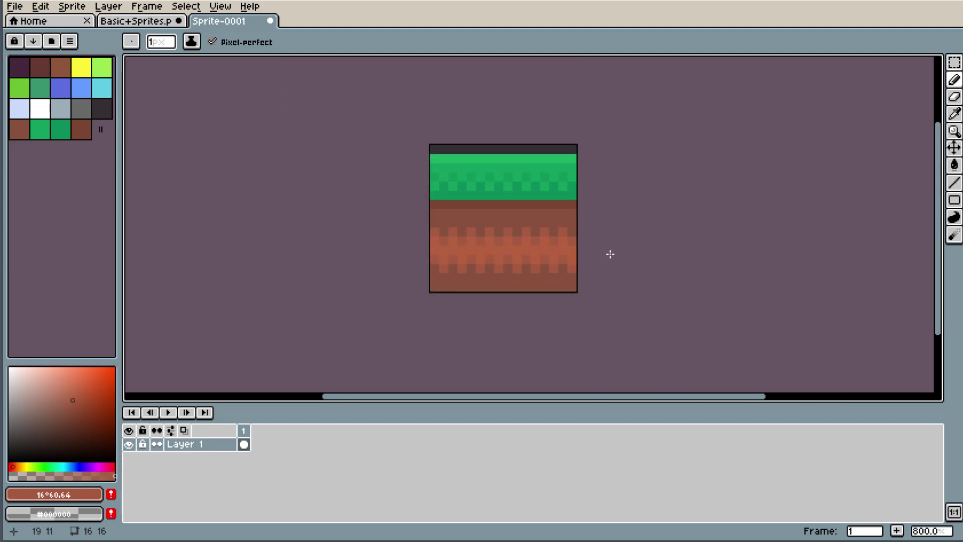
{"action": "scroll", "coordinate": [592, 245], "scroll_direction": "up", "scroll_amount": 3}
{"action": "scroll", "coordinate": [497, 168], "scroll_direction": "down", "scroll_amount": 3}
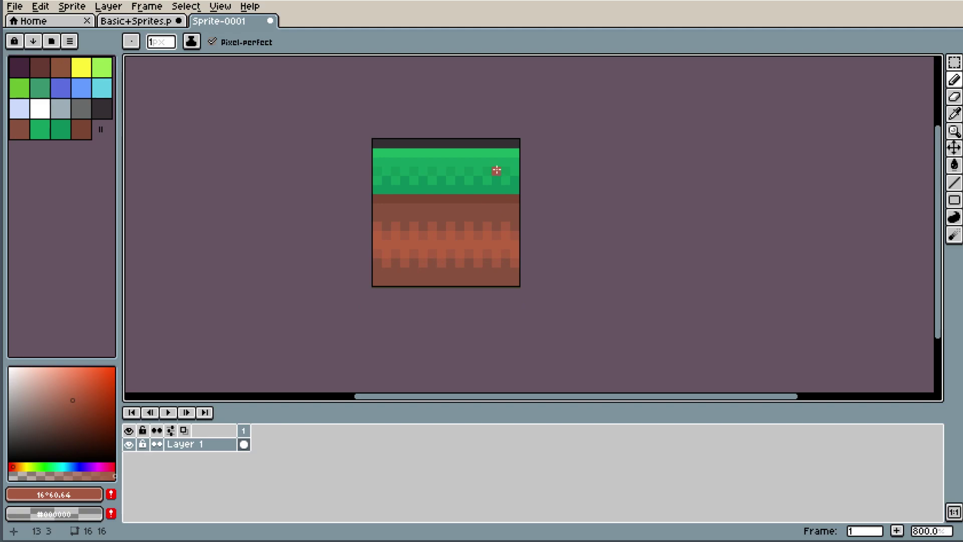
{"action": "scroll", "coordinate": [490, 258], "scroll_direction": "up", "scroll_amount": 3}
{"action": "scroll", "coordinate": [467, 339], "scroll_direction": "down", "scroll_amount": 1}
{"action": "scroll", "coordinate": [467, 339], "scroll_direction": "up", "scroll_amount": 1}
- Select the medium brown #89523e, then sample the orange dirt colour from the sprite
{"action": "left_click", "coordinate": [308, 299], "text": "alt"}
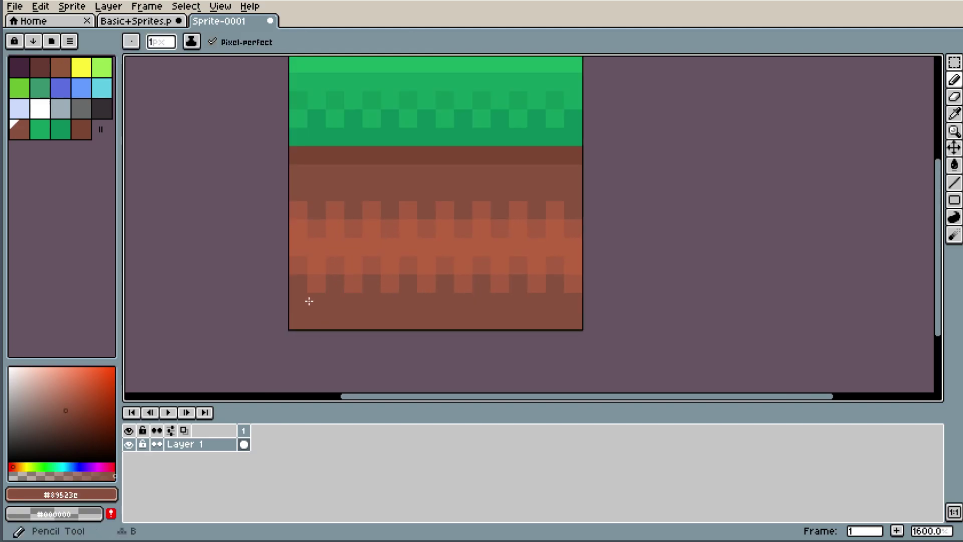
{"action": "left_click", "coordinate": [393, 243], "text": "alt"}
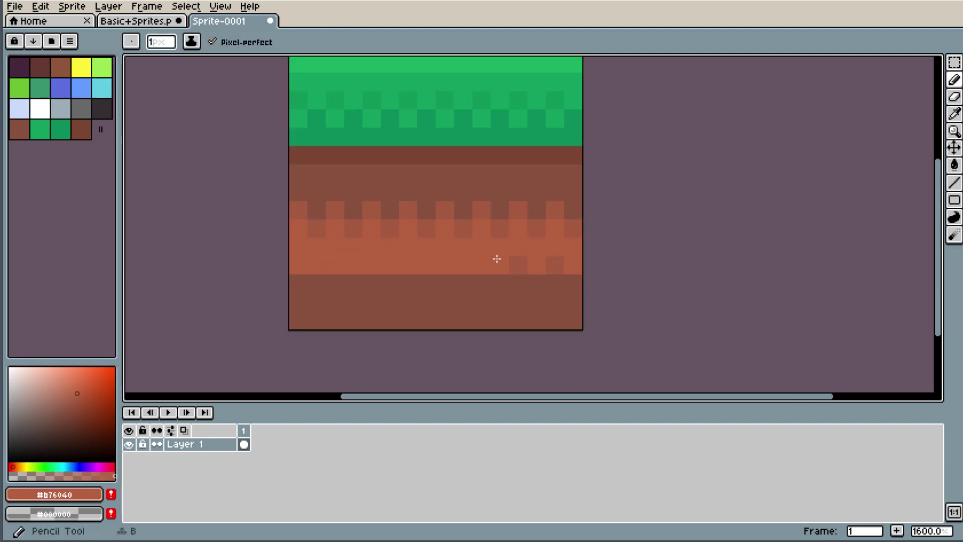
{"action": "scroll", "coordinate": [657, 228], "scroll_direction": "down", "scroll_amount": 3}
{"action": "scroll", "coordinate": [709, 219], "scroll_direction": "down", "scroll_amount": 3}
{"action": "scroll", "coordinate": [662, 223], "scroll_direction": "up", "scroll_amount": 6}
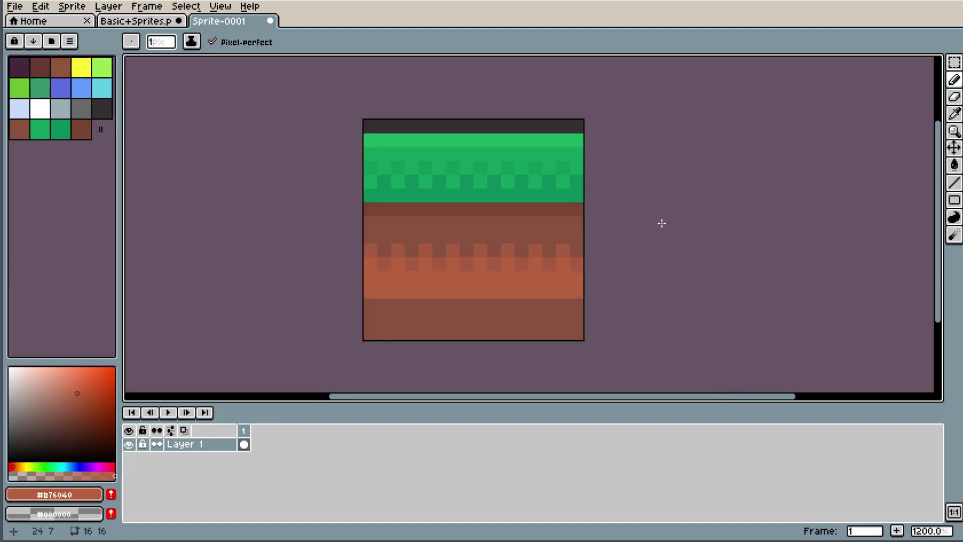
{"action": "scroll", "coordinate": [546, 267], "scroll_direction": "up", "scroll_amount": 3}
- Paint the lower checkered row solid orange and two other rows solid lighter brown
{"action": "key", "text": "alt"}
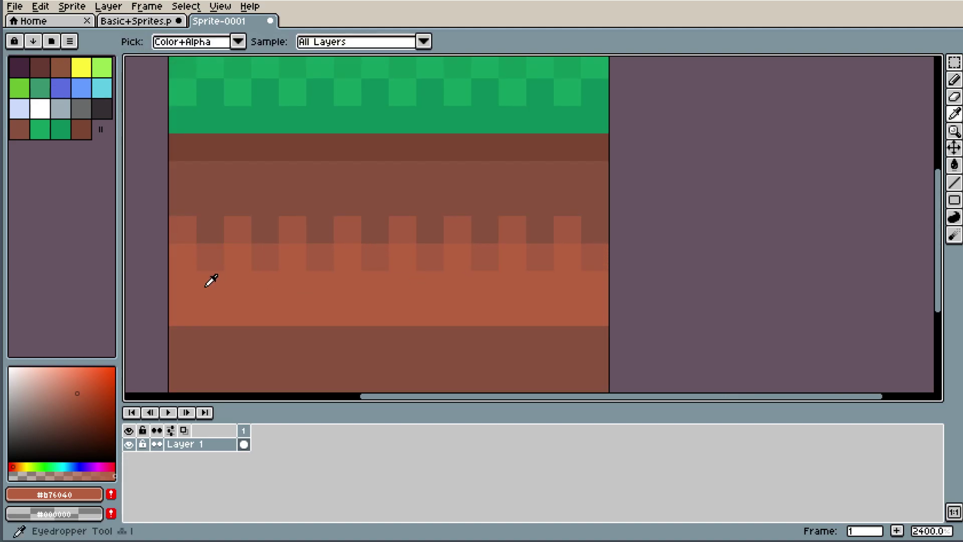
{"action": "scroll", "coordinate": [221, 277], "scroll_direction": "down", "scroll_amount": 3}
{"action": "scroll", "coordinate": [201, 272], "scroll_direction": "up", "scroll_amount": 3}
{"action": "scroll", "coordinate": [233, 267], "scroll_direction": "down", "scroll_amount": 2}
{"action": "scroll", "coordinate": [196, 276], "scroll_direction": "down", "scroll_amount": 1}
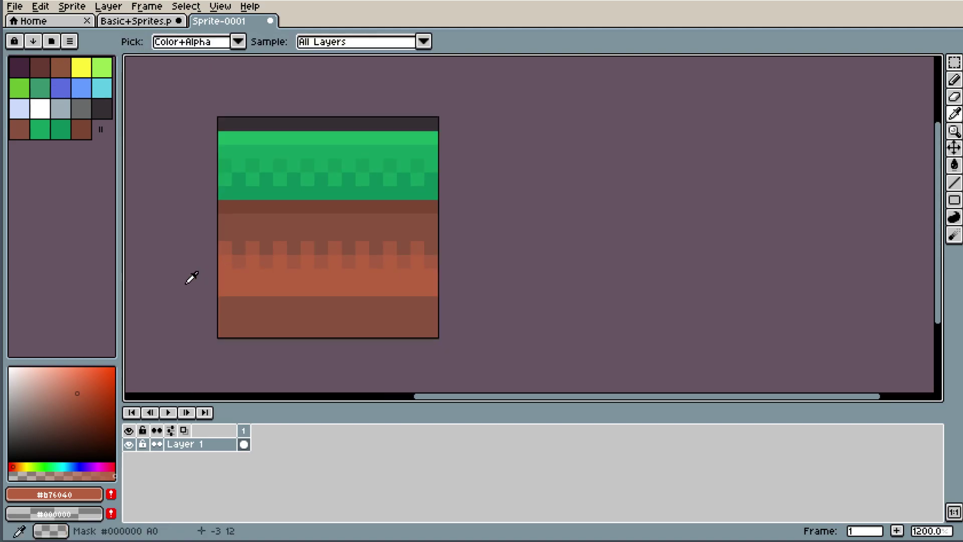
{"action": "scroll", "coordinate": [192, 277], "scroll_direction": "up", "scroll_amount": 1}
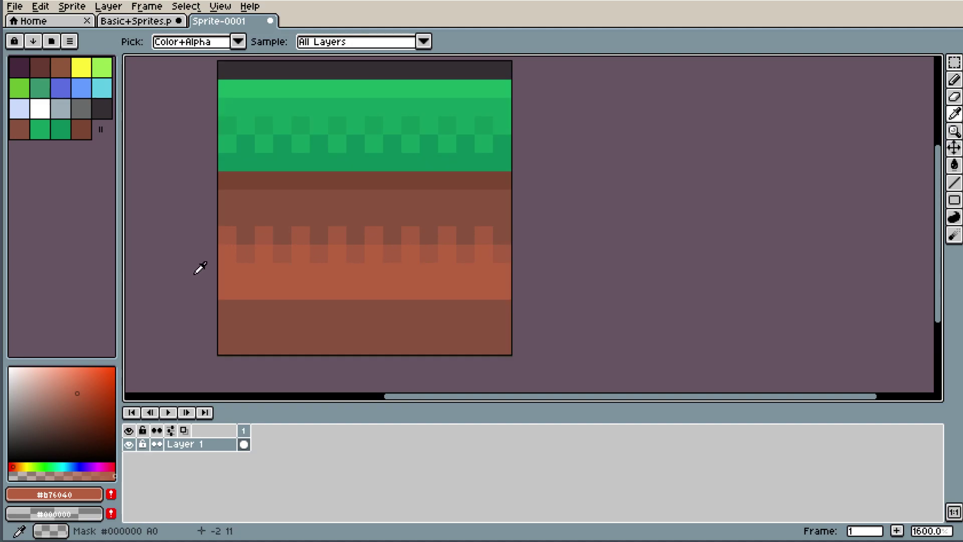
{"action": "left_click_drag", "start_coordinate": [234, 253], "coordinate": [565, 253]}
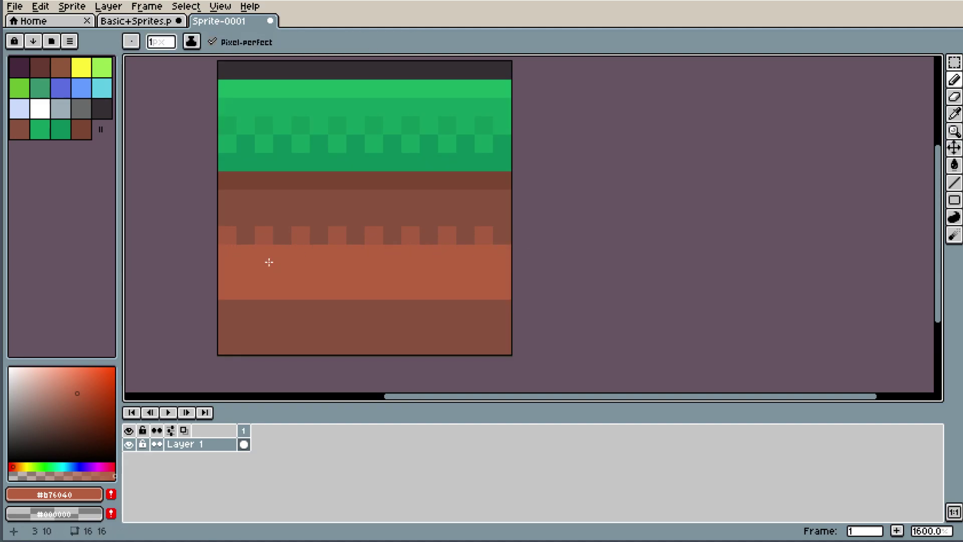
{"action": "left_click", "coordinate": [224, 229], "text": "alt"}
{"action": "left_click_drag", "start_coordinate": [224, 234], "coordinate": [552, 229]}
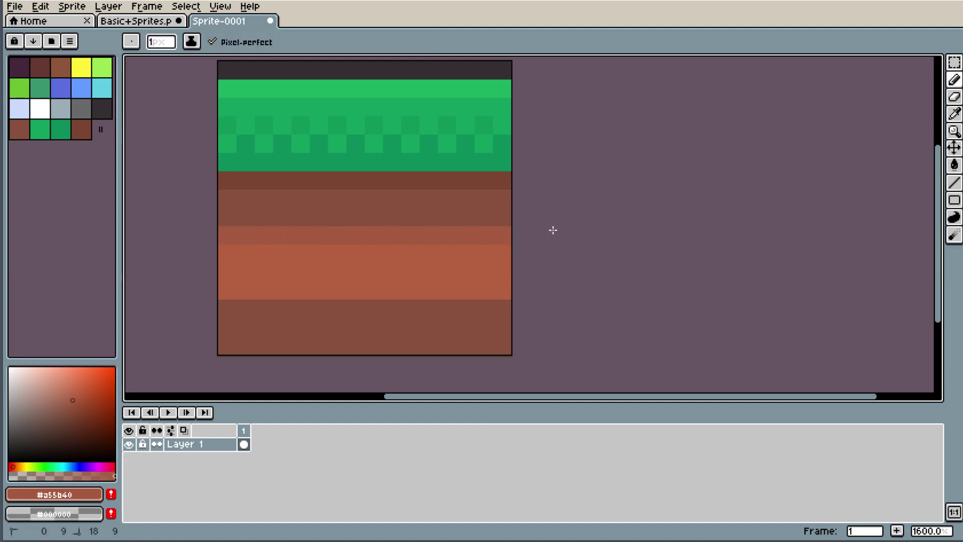
{"action": "left_click_drag", "start_coordinate": [241, 309], "coordinate": [521, 309]}
- Switch to the Eyedropper and adjust the drawing colour while zooming around the dirt
{"action": "scroll", "coordinate": [535, 279], "scroll_direction": "down", "scroll_amount": 5}
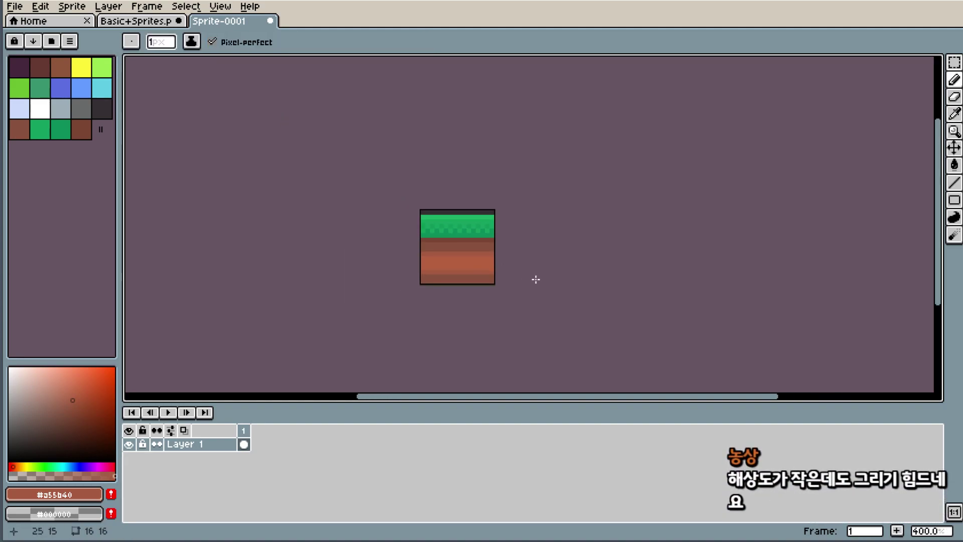
{"action": "scroll", "coordinate": [548, 271], "scroll_direction": "up", "scroll_amount": 1}
{"action": "scroll", "coordinate": [505, 249], "scroll_direction": "up", "scroll_amount": 1}
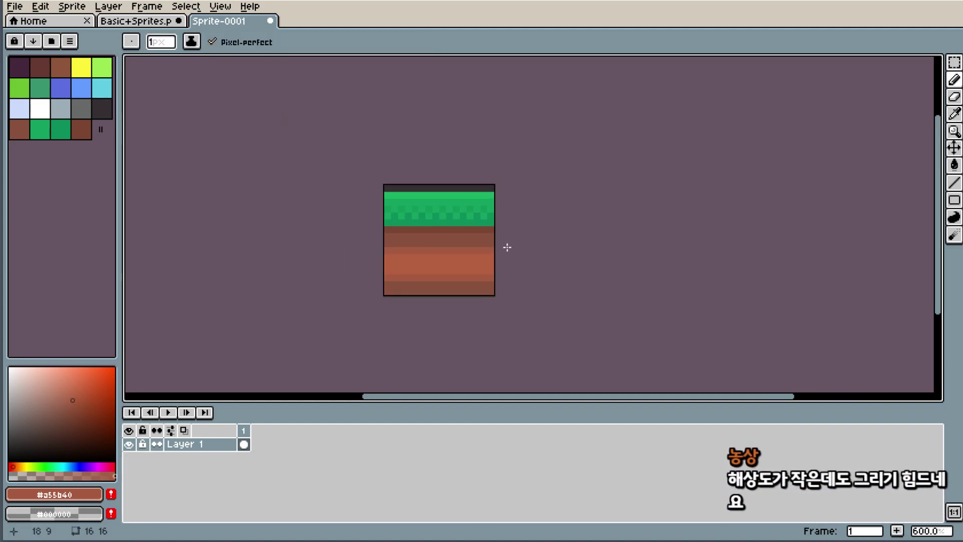
{"action": "scroll", "coordinate": [509, 253], "scroll_direction": "up", "scroll_amount": 3}
{"action": "scroll", "coordinate": [512, 260], "scroll_direction": "up", "scroll_amount": 1}
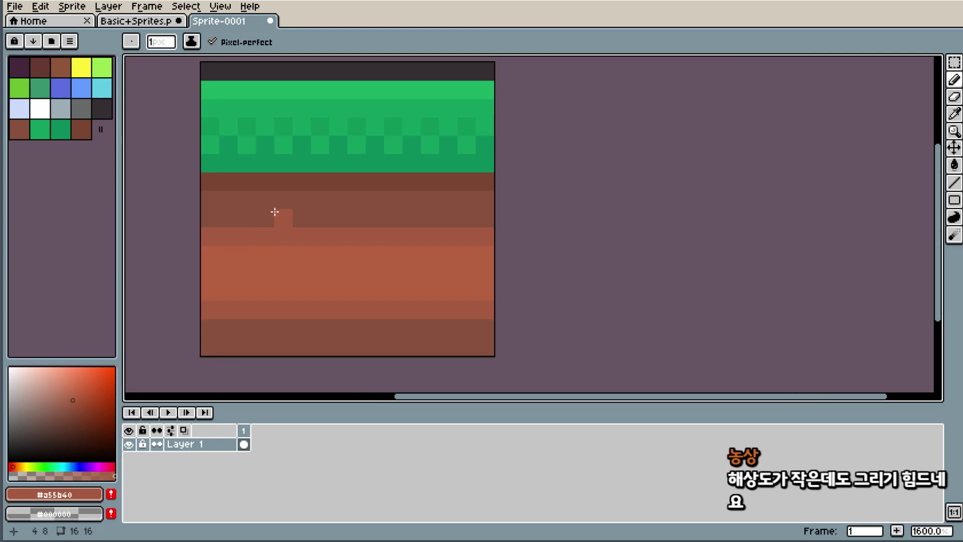
{"action": "key", "text": "i"}
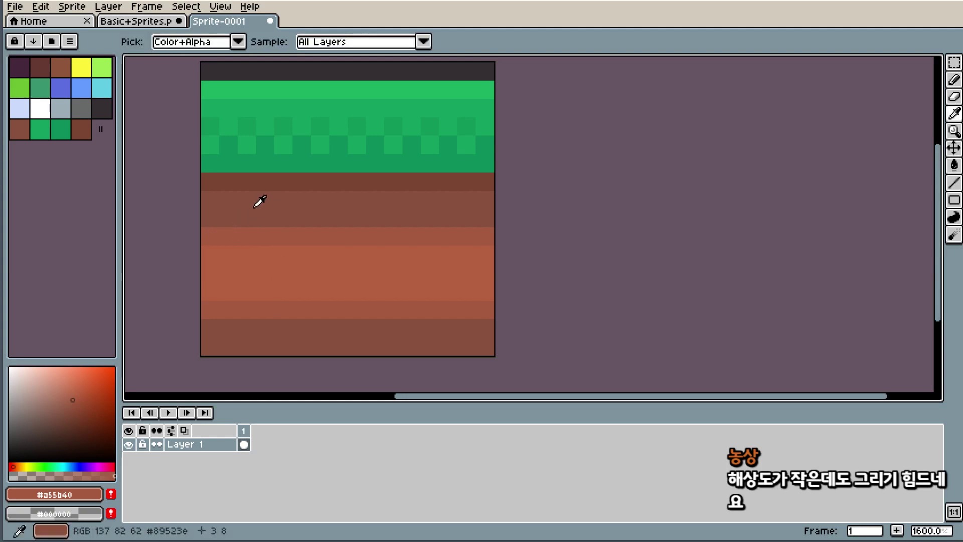
{"action": "left_click_drag", "start_coordinate": [419, 398], "coordinate": [393, 401]}
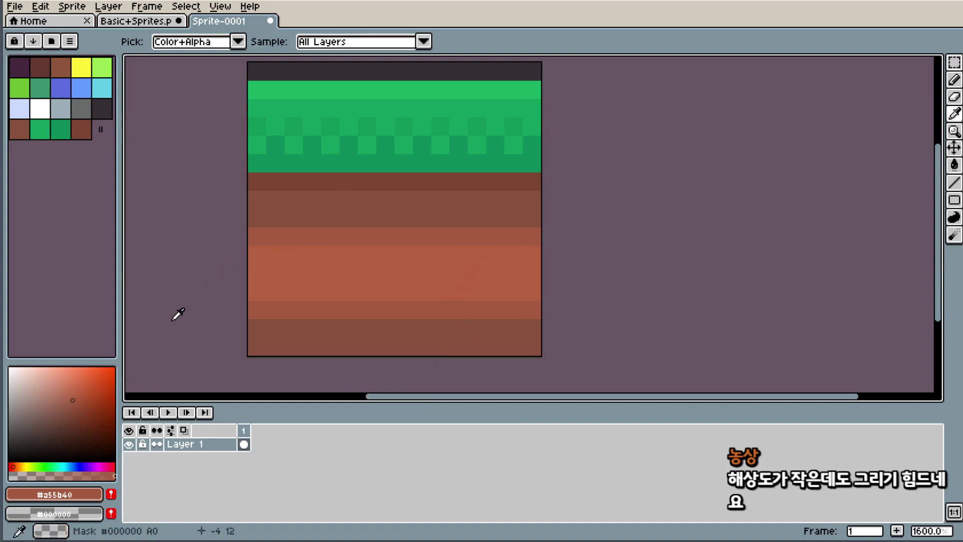
{"action": "scroll", "coordinate": [364, 192], "scroll_direction": "down", "scroll_amount": 1}
{"action": "scroll", "coordinate": [351, 179], "scroll_direction": "up", "scroll_amount": 1}
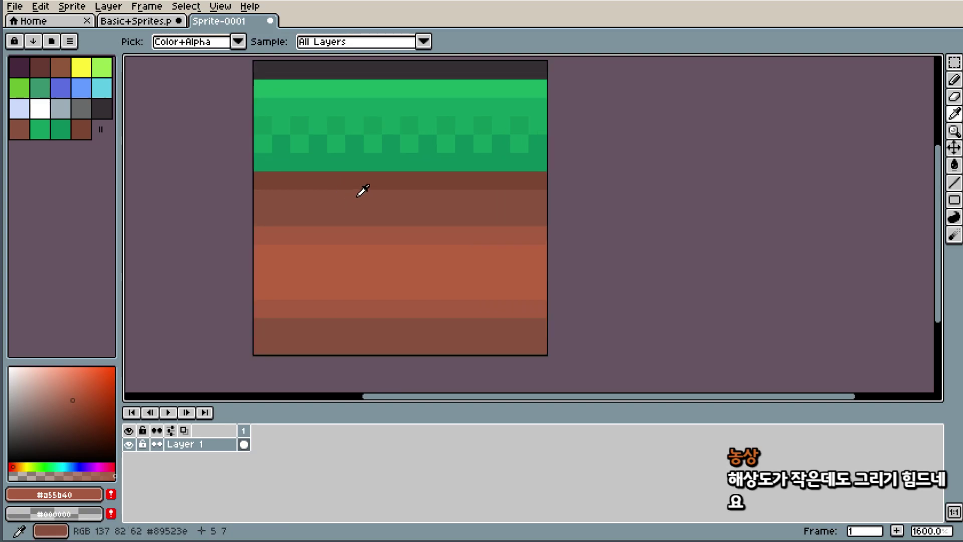
{"action": "scroll", "coordinate": [418, 183], "scroll_direction": "down", "scroll_amount": 4}
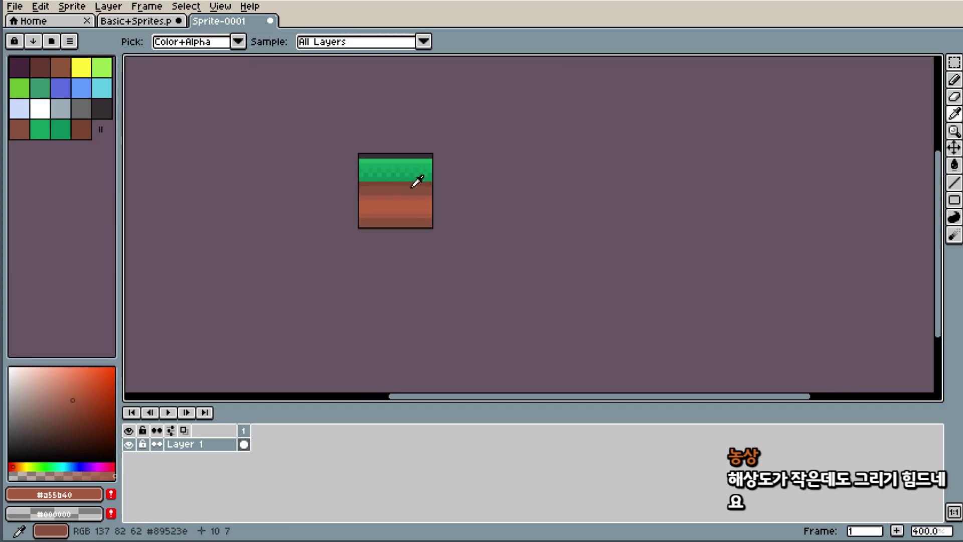
{"action": "scroll", "coordinate": [429, 180], "scroll_direction": "down", "scroll_amount": 2}
{"action": "scroll", "coordinate": [426, 181], "scroll_direction": "up", "scroll_amount": 5}
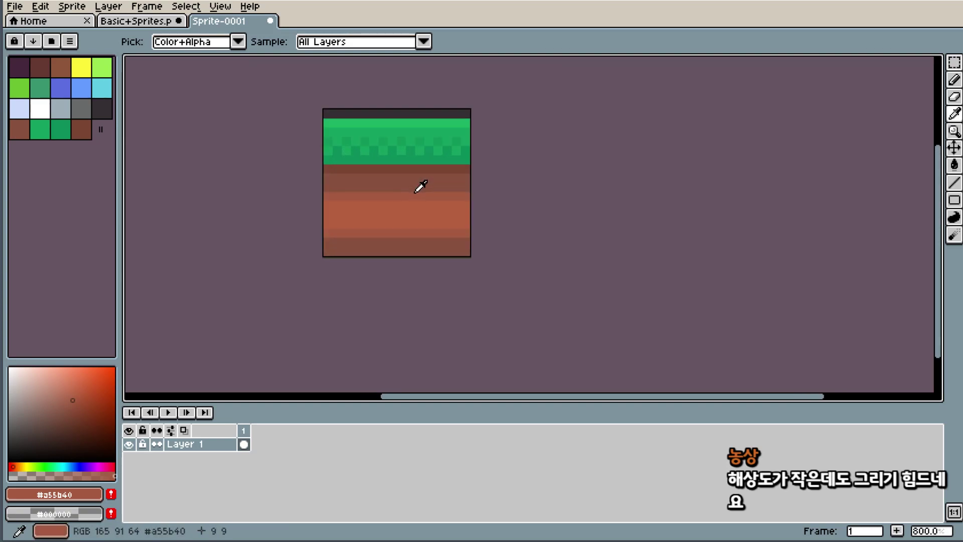
{"action": "scroll", "coordinate": [420, 187], "scroll_direction": "up", "scroll_amount": 3}
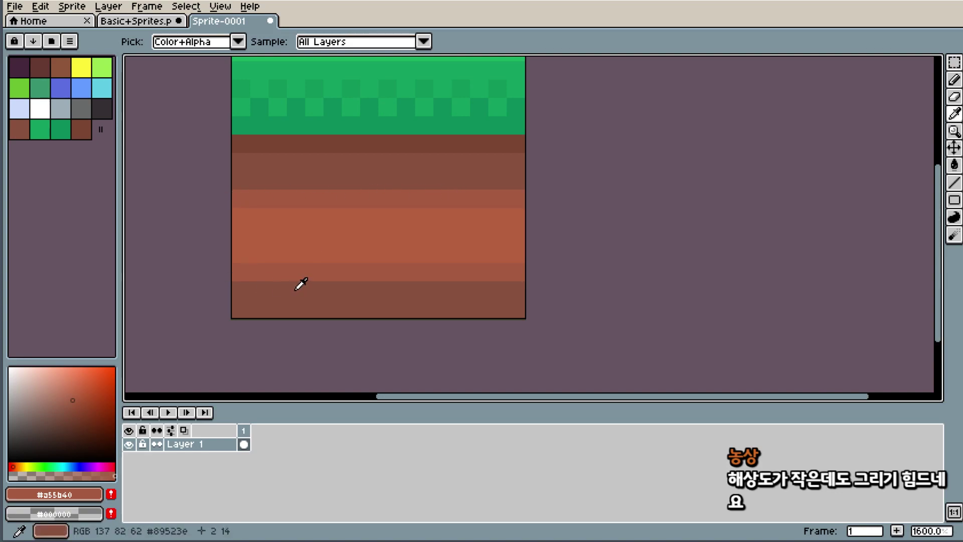
- Repaint a full-width dirt row in the plain brown
{"action": "key", "text": "b"}
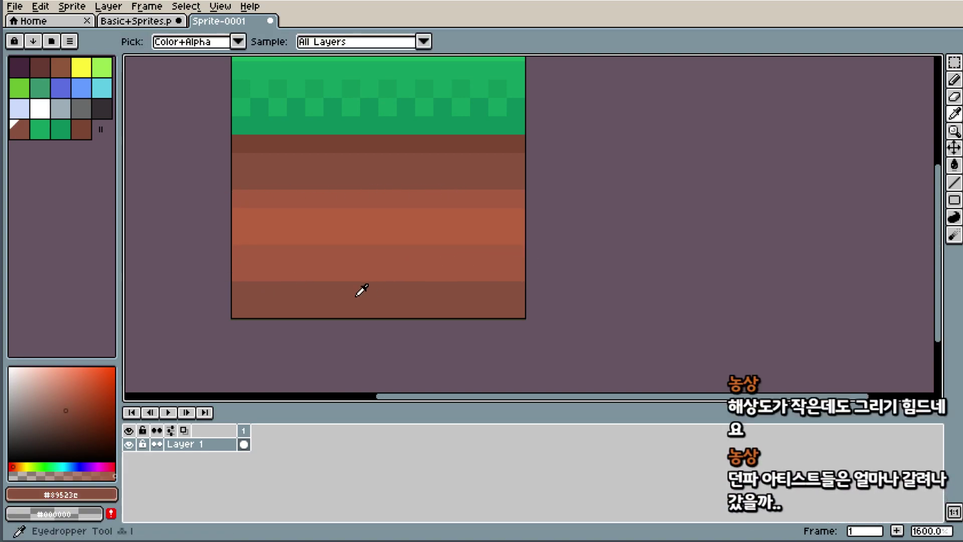
{"action": "left_click", "coordinate": [362, 286], "text": "alt"}
{"action": "left_click_drag", "start_coordinate": [219, 273], "coordinate": [585, 269]}
{"action": "scroll", "coordinate": [561, 228], "scroll_direction": "down", "scroll_amount": 5}
{"action": "scroll", "coordinate": [564, 229], "scroll_direction": "up", "scroll_amount": 1}
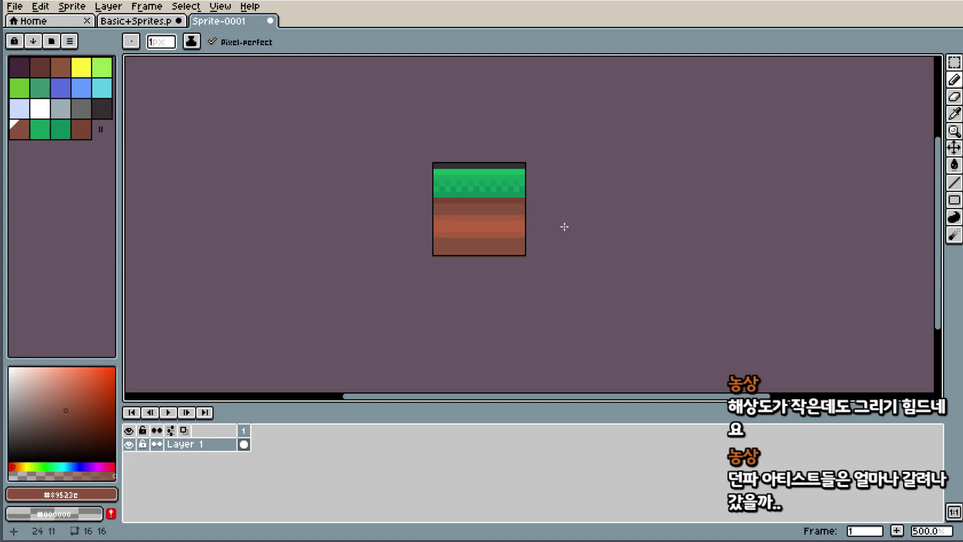
{"action": "scroll", "coordinate": [563, 228], "scroll_direction": "up", "scroll_amount": 4}
- Repaint two dirt rows across the tile in the lighter brown
{"action": "key", "text": "i"}
{"action": "left_click", "coordinate": [262, 230]}
{"action": "key", "text": "b"}
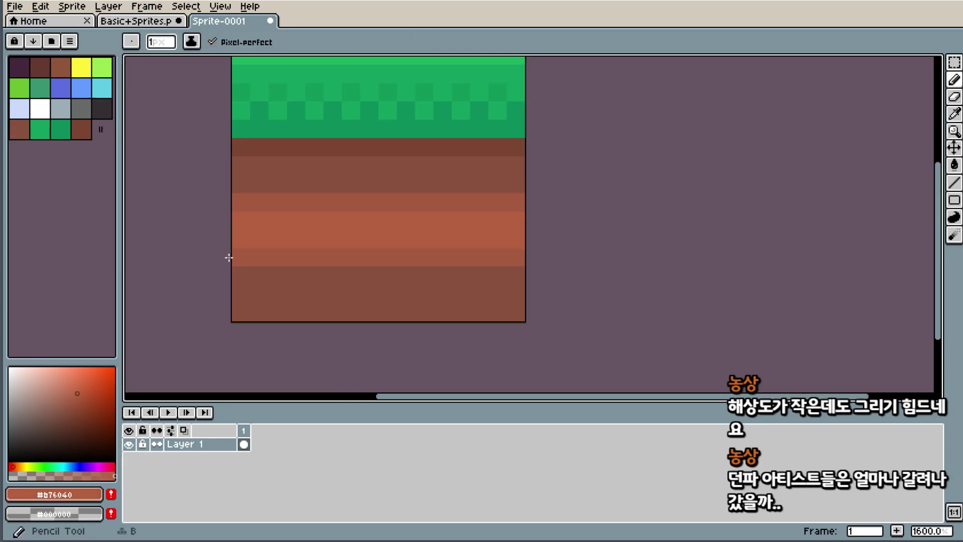
{"action": "left_click_drag", "start_coordinate": [228, 258], "coordinate": [554, 258]}
{"action": "left_click_drag", "start_coordinate": [245, 274], "coordinate": [522, 275]}
- Repaint an upper dirt row across the tile in the darker plain brown
{"action": "key", "text": "i"}
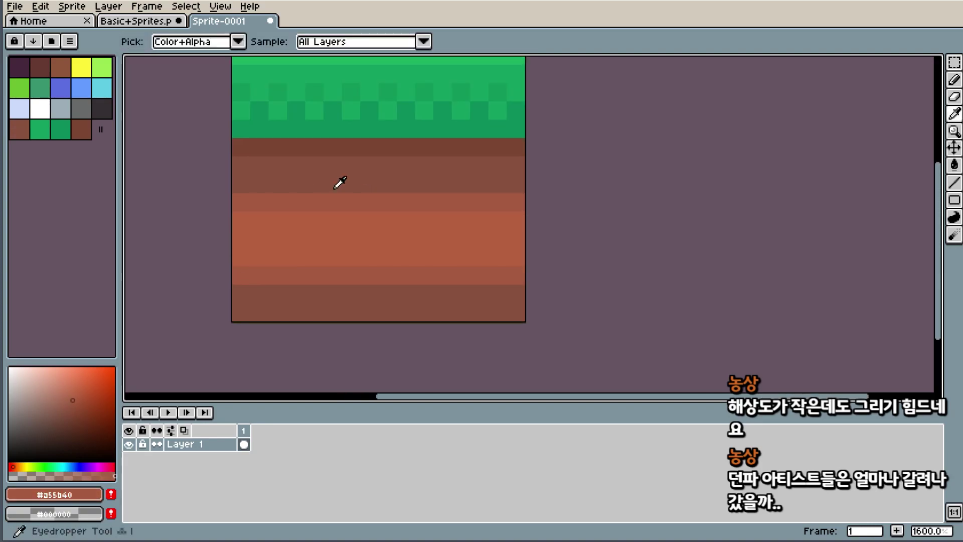
{"action": "left_click", "coordinate": [338, 182]}
{"action": "key", "text": "b"}
{"action": "key", "text": "i"}
{"action": "left_click", "coordinate": [276, 193]}
{"action": "key", "text": "b"}
{"action": "key", "text": "i"}
{"action": "left_click", "coordinate": [402, 187]}
{"action": "key", "text": "b"}
{"action": "left_click_drag", "start_coordinate": [227, 200], "coordinate": [625, 194]}
{"action": "scroll", "coordinate": [504, 168], "scroll_direction": "down", "scroll_amount": 1}
{"action": "scroll", "coordinate": [517, 158], "scroll_direction": "up", "scroll_amount": 1}
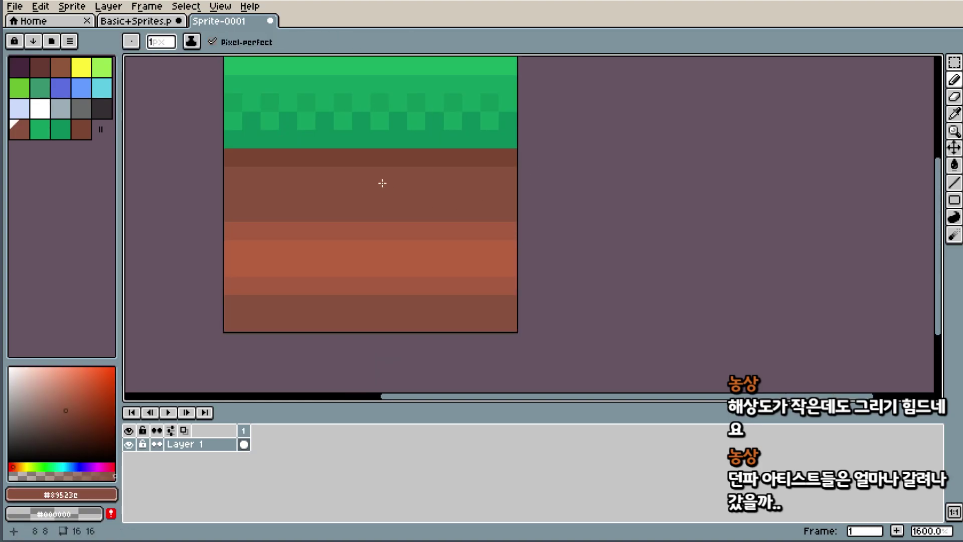
{"action": "scroll", "coordinate": [366, 164], "scroll_direction": "down", "scroll_amount": 1}
{"action": "scroll", "coordinate": [473, 155], "scroll_direction": "down", "scroll_amount": 1}
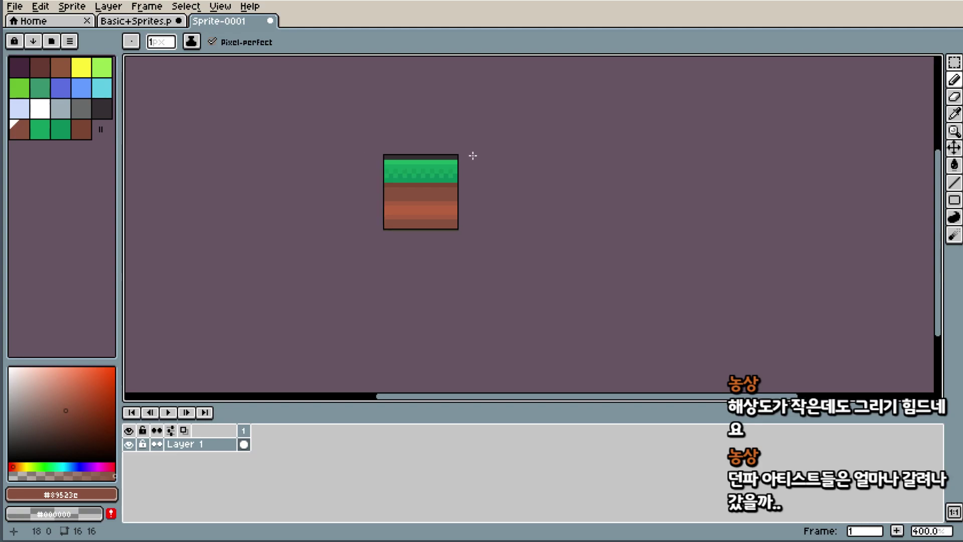
{"action": "scroll", "coordinate": [475, 161], "scroll_direction": "down", "scroll_amount": 1}
{"action": "scroll", "coordinate": [471, 164], "scroll_direction": "up", "scroll_amount": 2}
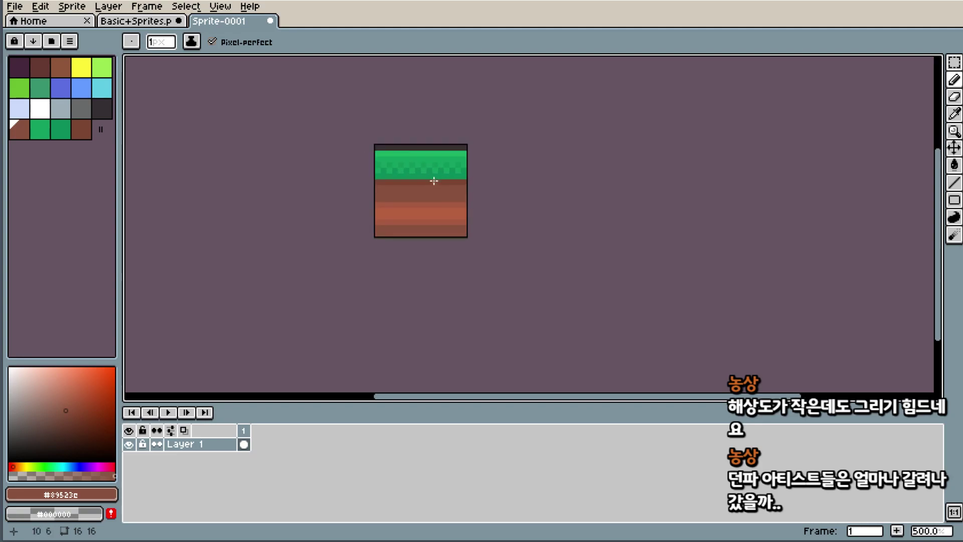
{"action": "scroll", "coordinate": [438, 200], "scroll_direction": "up", "scroll_amount": 5}
- Paint short lighter-brown runs into the upper dirt, undoing one stray pixel
{"action": "left_click", "coordinate": [955, 62]}
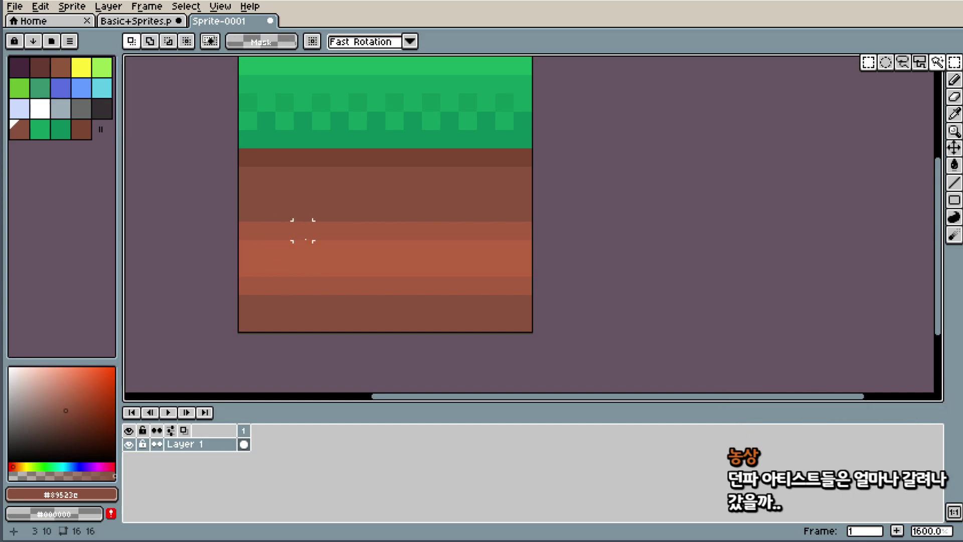
{"action": "key", "text": "i"}
{"action": "left_click", "coordinate": [276, 224]}
{"action": "key", "text": "b"}
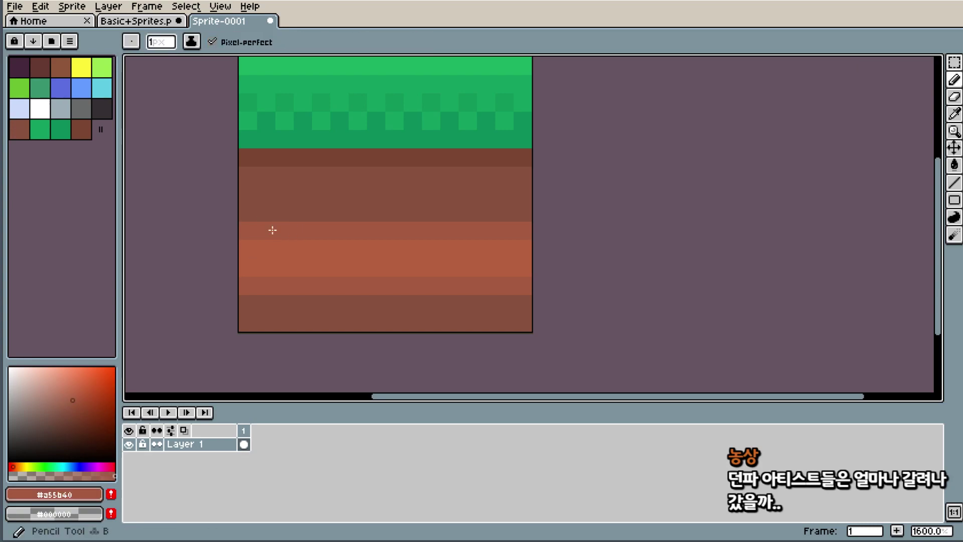
{"action": "left_click", "coordinate": [254, 211]}
{"action": "key", "text": "ctrl+z"}
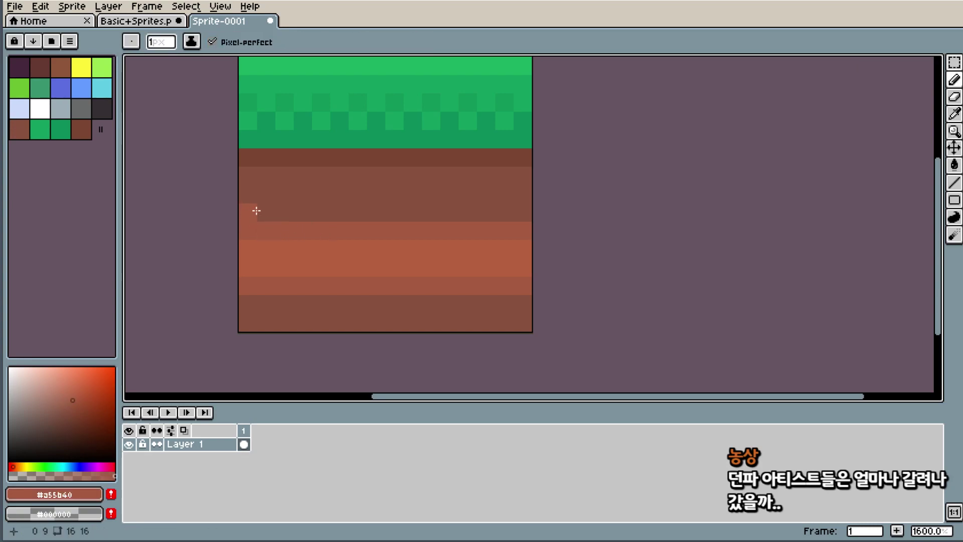
{"action": "left_click_drag", "start_coordinate": [257, 211], "coordinate": [289, 209]}
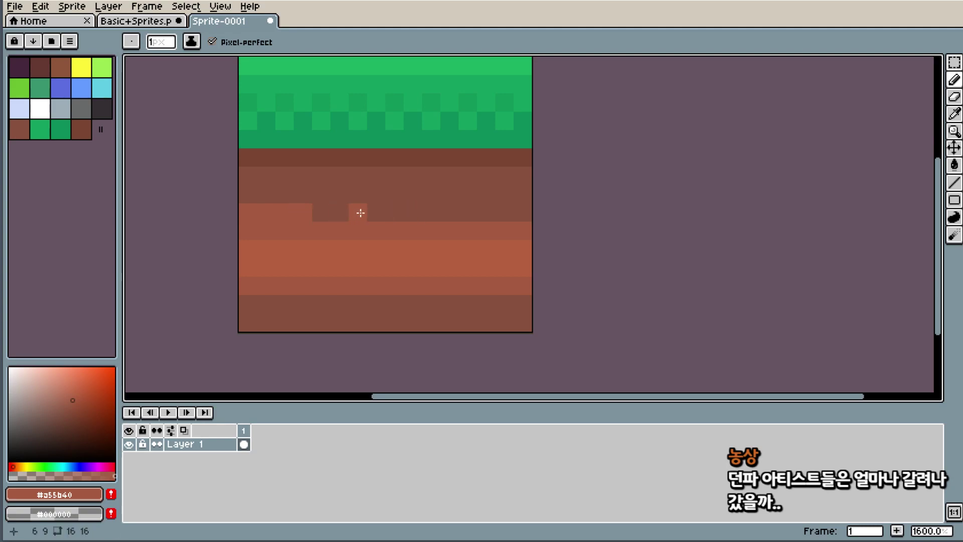
{"action": "left_click_drag", "start_coordinate": [391, 211], "coordinate": [465, 208]}
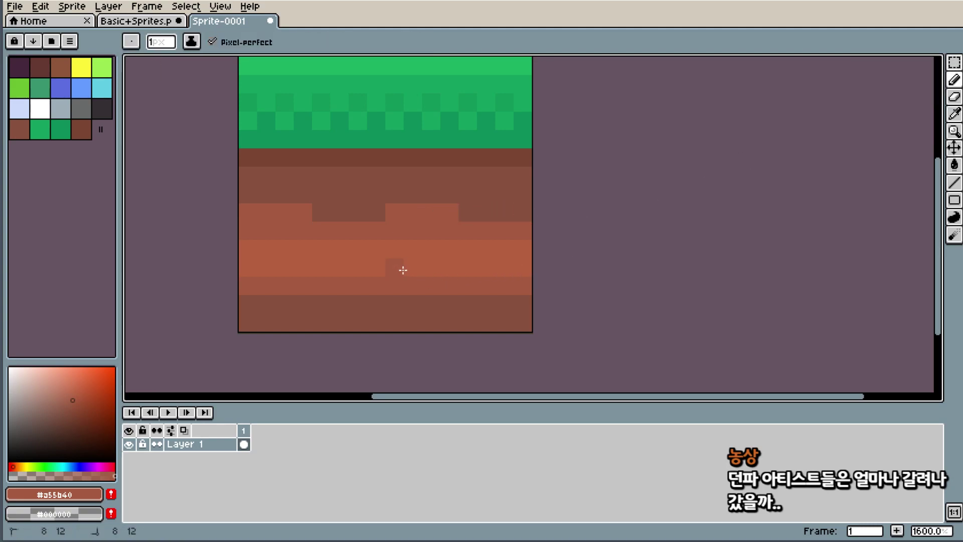
- Paint darker brown steps into the lower dirt and two light orange cells in the band
{"action": "left_click", "coordinate": [449, 268], "text": "alt"}
{"action": "left_click_drag", "start_coordinate": [376, 285], "coordinate": [449, 286]}
{"action": "left_click_drag", "start_coordinate": [302, 289], "coordinate": [245, 286]}
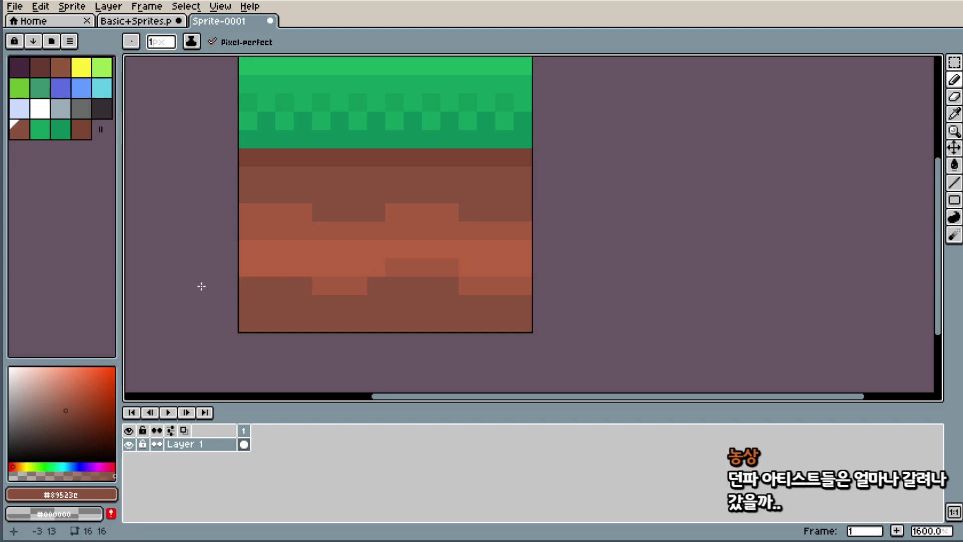
{"action": "left_click", "coordinate": [243, 246], "text": "alt"}
{"action": "left_click", "coordinate": [283, 236]}
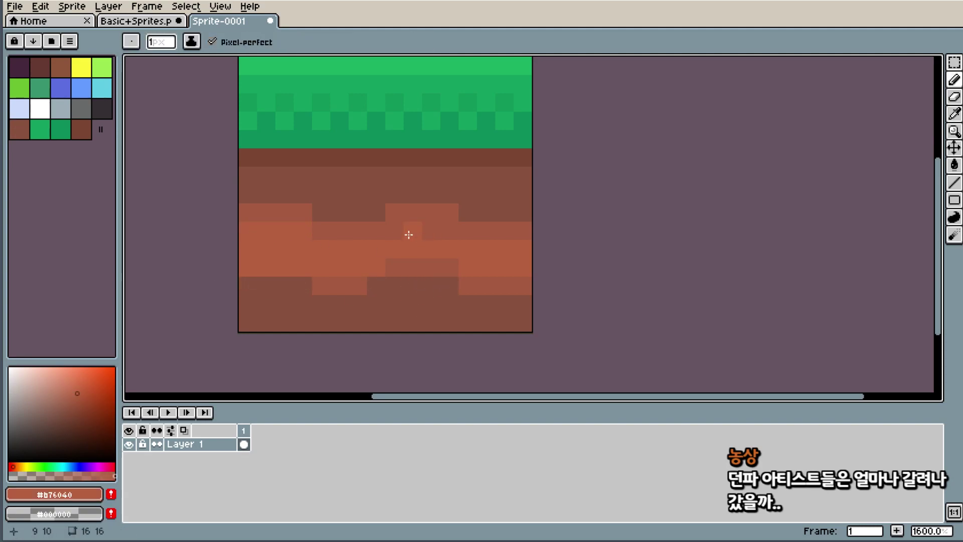
{"action": "key", "text": "b"}
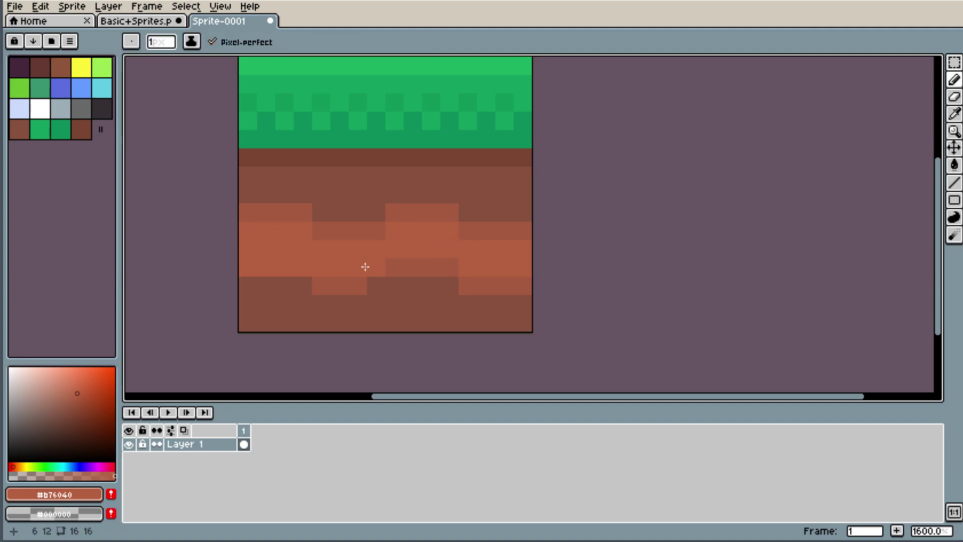
{"action": "left_click", "coordinate": [353, 260], "text": "alt"}
{"action": "scroll", "coordinate": [509, 236], "scroll_direction": "down", "scroll_amount": 3}
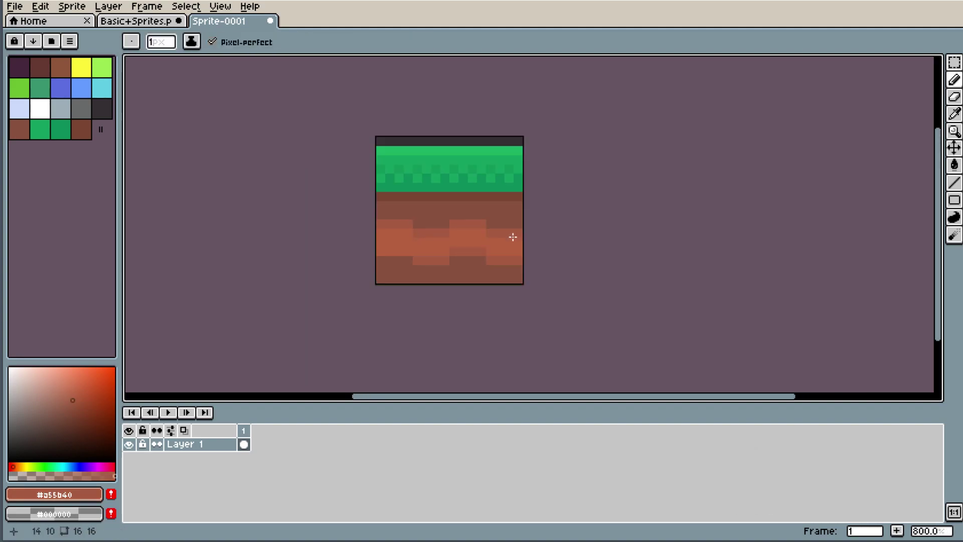
{"action": "scroll", "coordinate": [577, 238], "scroll_direction": "down", "scroll_amount": 4}
{"action": "scroll", "coordinate": [602, 241], "scroll_direction": "down", "scroll_amount": 1}
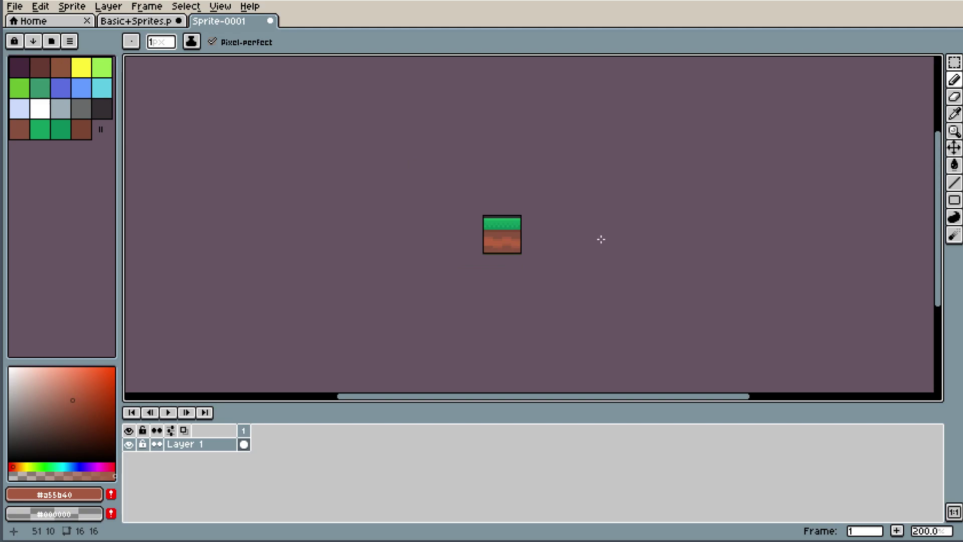
{"action": "scroll", "coordinate": [581, 241], "scroll_direction": "up", "scroll_amount": 3}
{"action": "scroll", "coordinate": [557, 234], "scroll_direction": "up", "scroll_amount": 4}
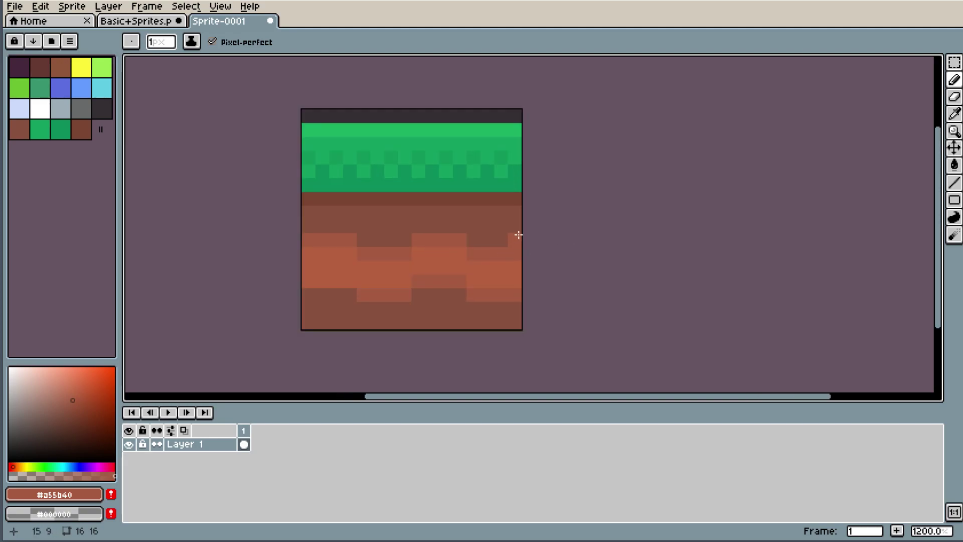
{"action": "scroll", "coordinate": [526, 232], "scroll_direction": "down", "scroll_amount": 4}
{"action": "scroll", "coordinate": [559, 232], "scroll_direction": "down", "scroll_amount": 1}
{"action": "scroll", "coordinate": [570, 227], "scroll_direction": "down", "scroll_amount": 1}
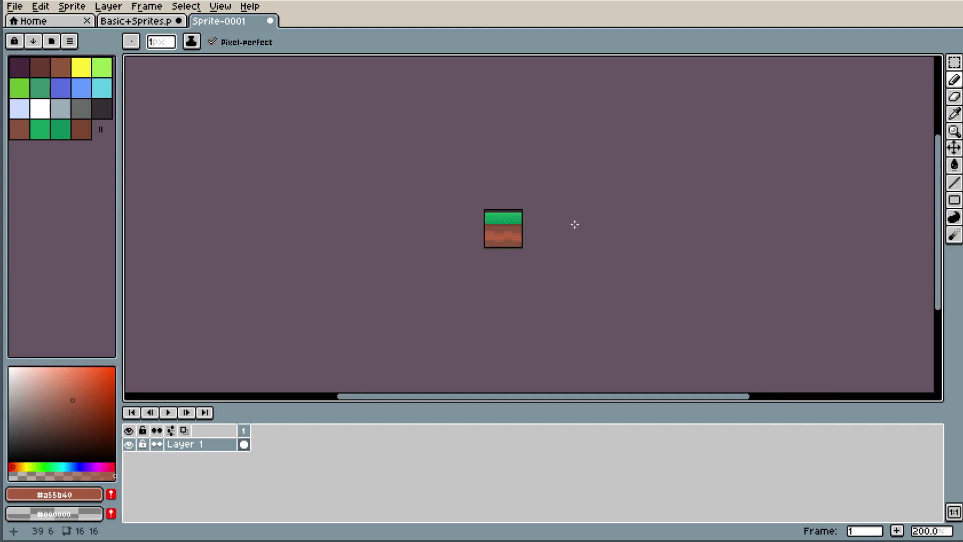
{"action": "scroll", "coordinate": [546, 225], "scroll_direction": "up", "scroll_amount": 4}
{"action": "scroll", "coordinate": [521, 246], "scroll_direction": "up", "scroll_amount": 2}
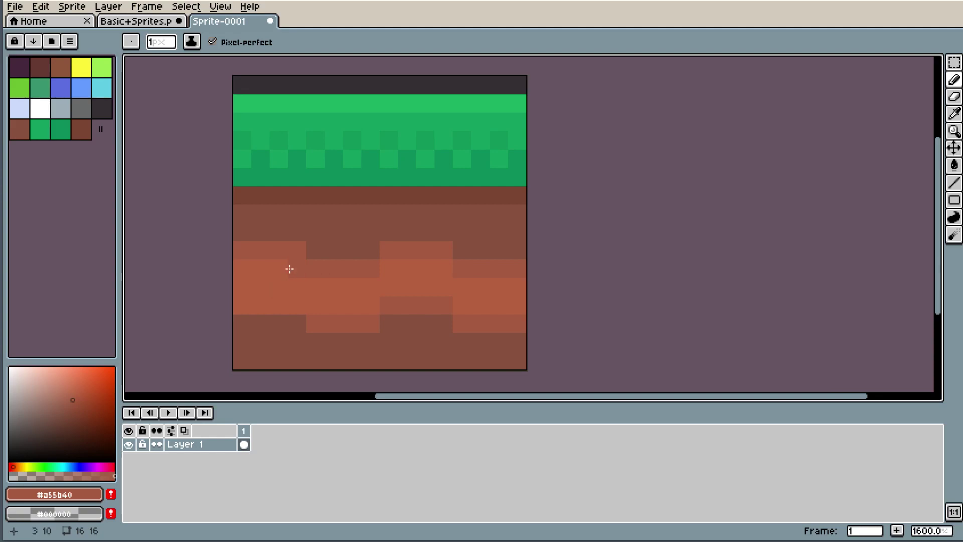
- Paint both wavy band rows light orange out to the tile's right edge
{"action": "left_click", "coordinate": [258, 289], "text": "alt"}
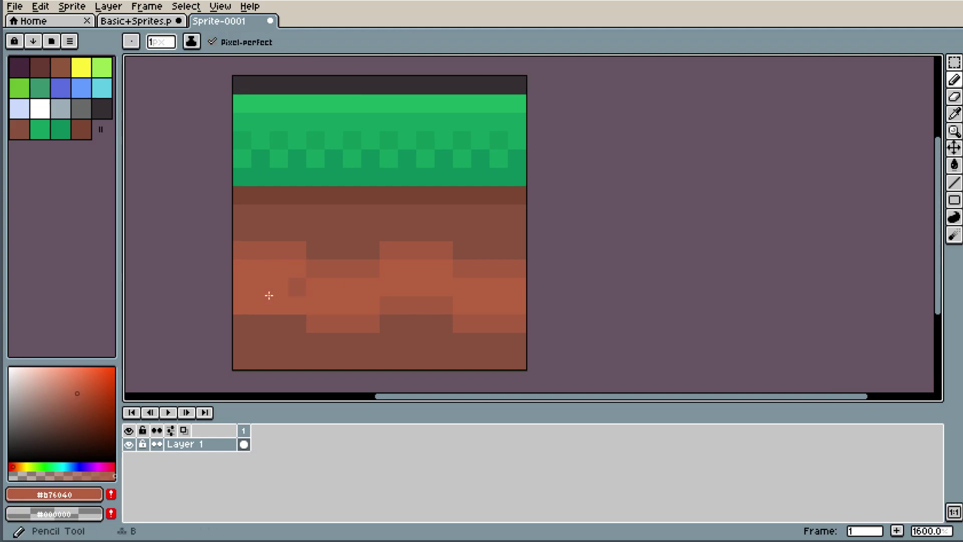
{"action": "left_click", "coordinate": [248, 258]}
{"action": "mouse_move", "coordinate": [248, 258]}
{"action": "left_mouse_down"}
{"action": "mouse_move", "coordinate": [284, 251]}
{"action": "mouse_move", "coordinate": [322, 269]}
{"action": "mouse_move", "coordinate": [368, 269]}
{"action": "mouse_move", "coordinate": [321, 325]}
{"action": "mouse_move", "coordinate": [437, 254]}
{"action": "left_mouse_up"}
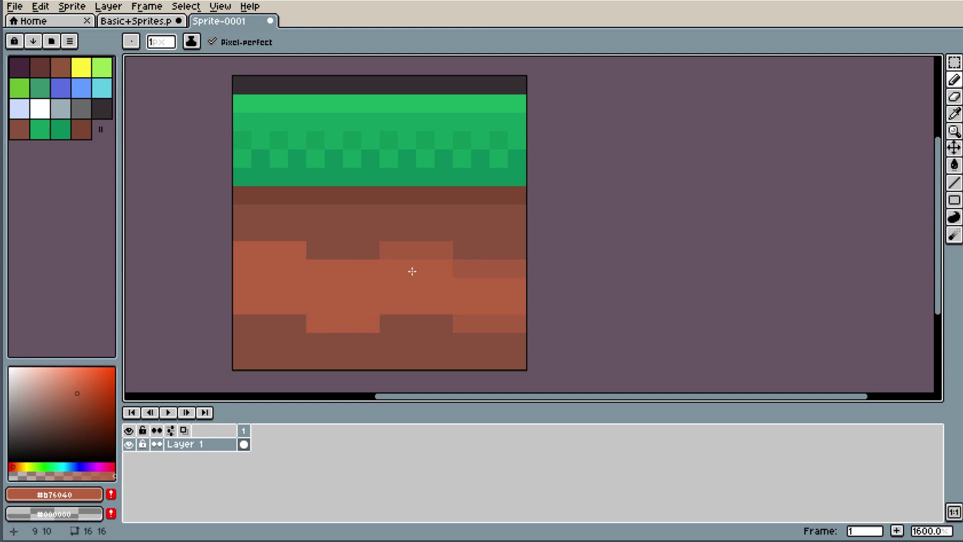
{"action": "left_click_drag", "start_coordinate": [464, 322], "coordinate": [522, 323]}
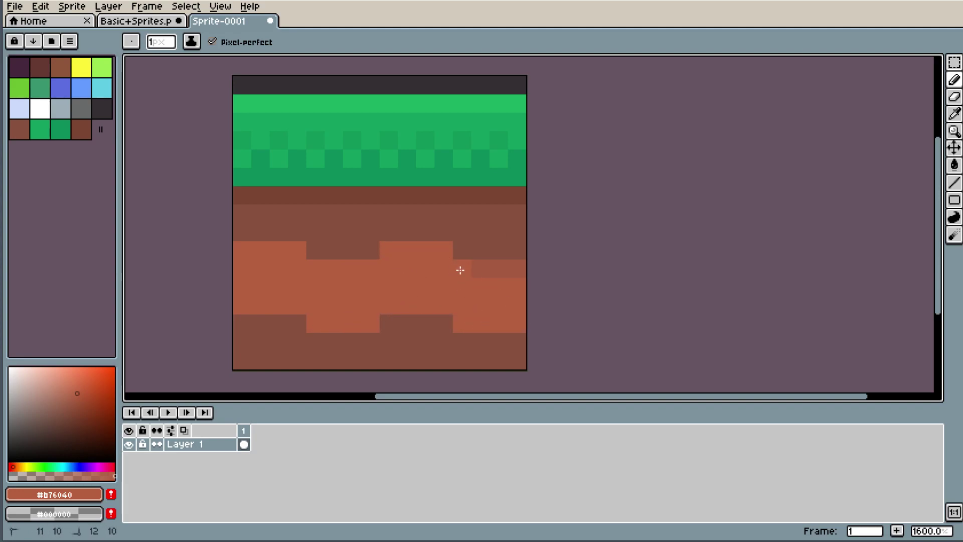
{"action": "left_click_drag", "start_coordinate": [458, 269], "coordinate": [526, 271]}
- Zoom in and out to inspect the finished light orange wave
{"action": "scroll", "coordinate": [526, 270], "scroll_direction": "down", "scroll_amount": 8}
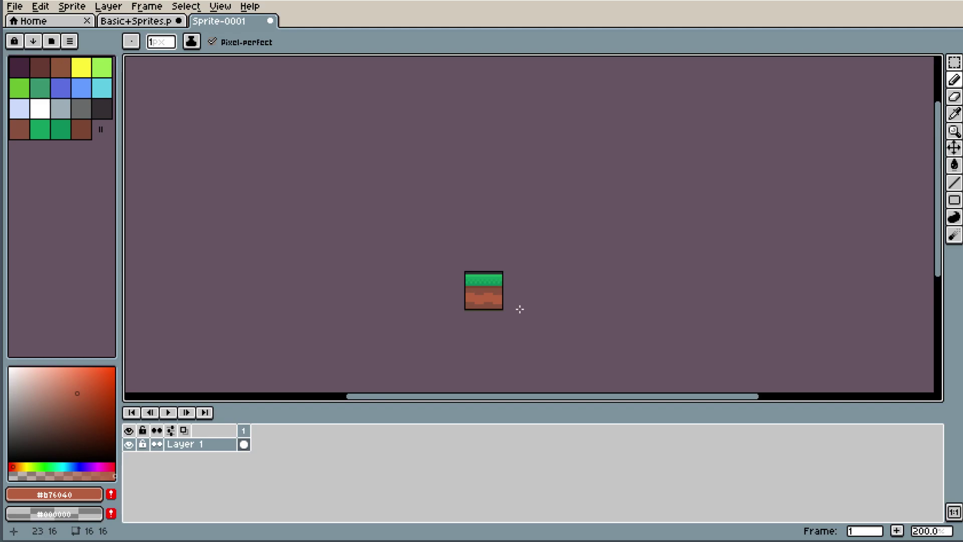
{"action": "scroll", "coordinate": [520, 308], "scroll_direction": "up", "scroll_amount": 2}
{"action": "scroll", "coordinate": [511, 294], "scroll_direction": "up", "scroll_amount": 2}
{"action": "scroll", "coordinate": [471, 305], "scroll_direction": "up", "scroll_amount": 2}
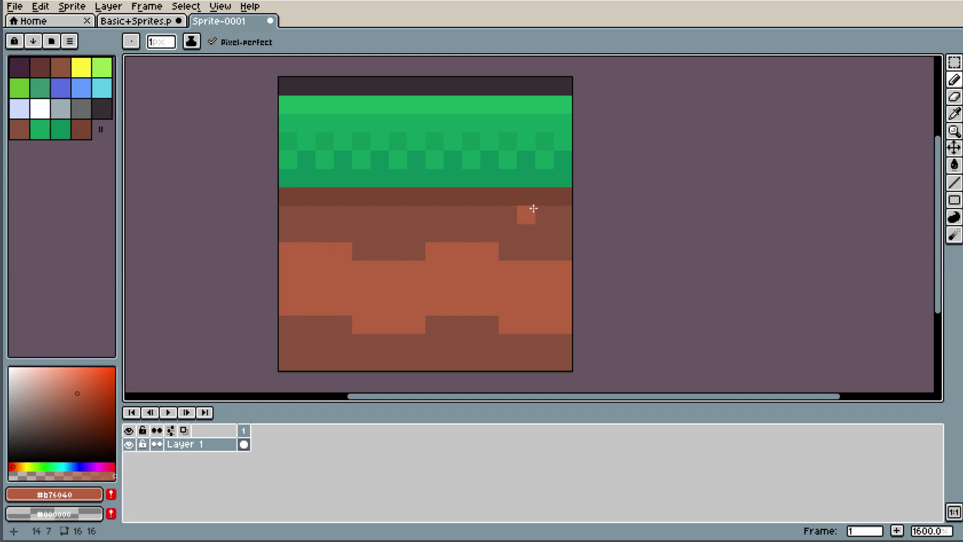
{"action": "scroll", "coordinate": [524, 226], "scroll_direction": "down", "scroll_amount": 3}
{"action": "scroll", "coordinate": [548, 260], "scroll_direction": "up", "scroll_amount": 2}
{"action": "scroll", "coordinate": [542, 198], "scroll_direction": "down", "scroll_amount": 4}
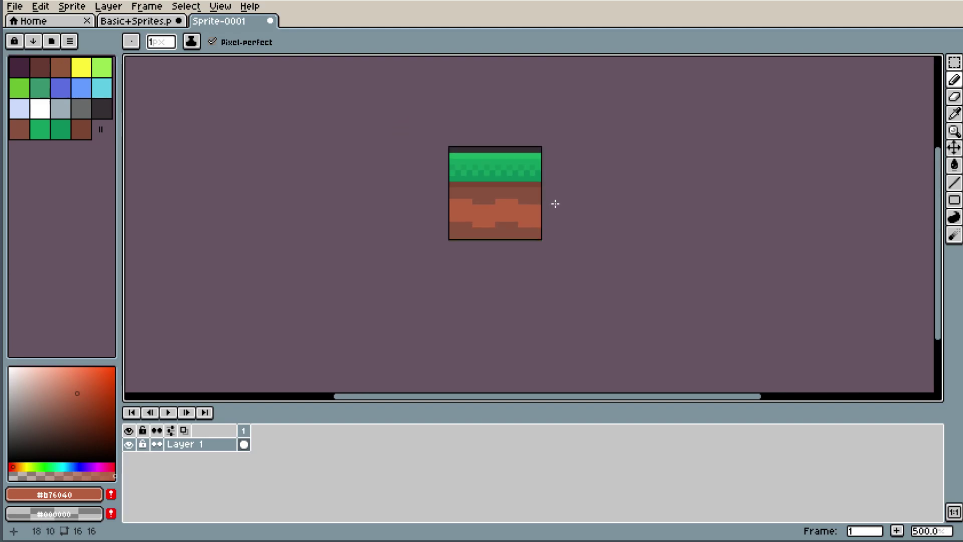
{"action": "scroll", "coordinate": [555, 204], "scroll_direction": "up", "scroll_amount": 5}
{"action": "scroll", "coordinate": [473, 232], "scroll_direction": "down", "scroll_amount": 4}
{"action": "scroll", "coordinate": [497, 211], "scroll_direction": "down", "scroll_amount": 3}
{"action": "scroll", "coordinate": [504, 203], "scroll_direction": "up", "scroll_amount": 2}
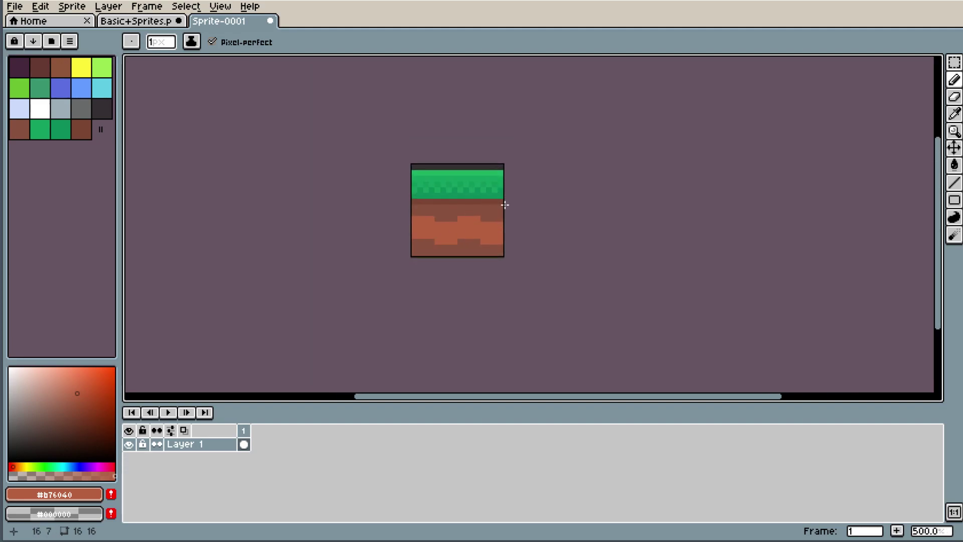
{"action": "scroll", "coordinate": [481, 221], "scroll_direction": "up", "scroll_amount": 5}
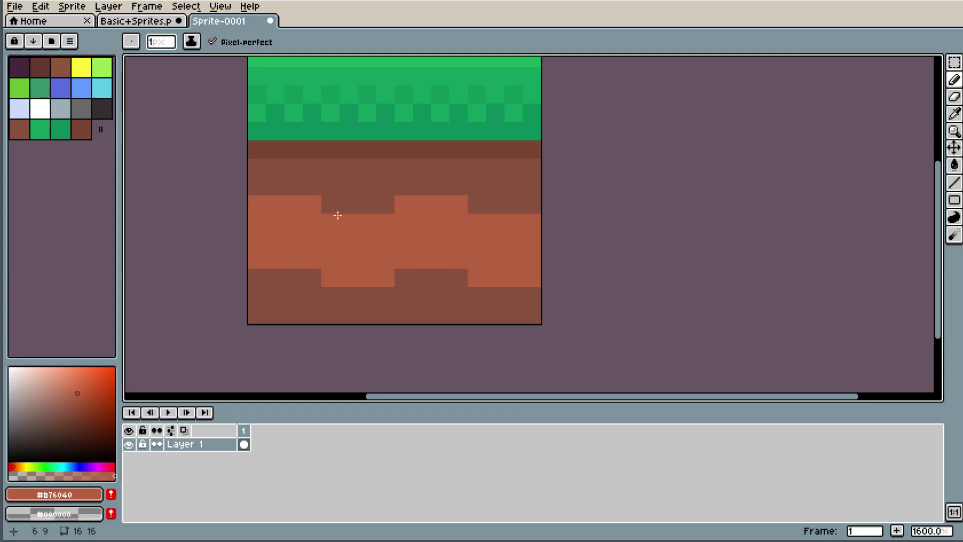
- Undo the recent lighter-band pencil strokes and return to the Pencil
{"action": "left_click", "coordinate": [298, 297], "text": "alt"}
{"action": "key", "text": "v"}
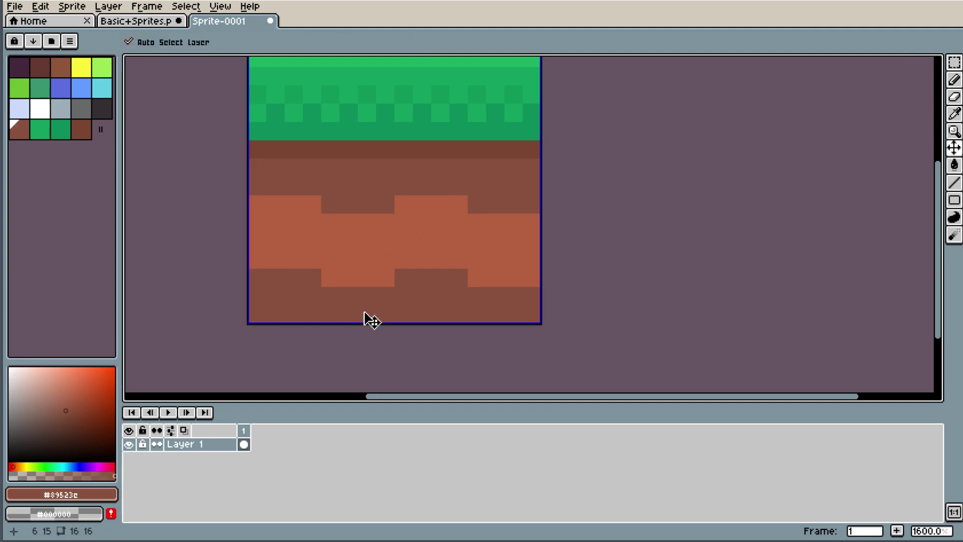
{"action": "key", "text": "ctrl+z"}
{"action": "key", "text": "ctrl+z"}
{"action": "key", "text": "ctrl+z"}
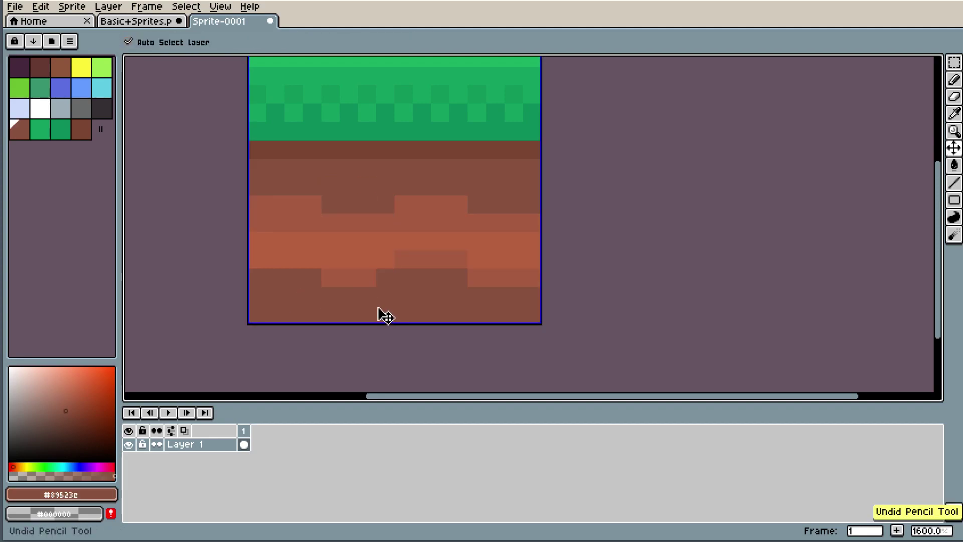
{"action": "key", "text": "ctrl+z"}
{"action": "key", "text": "ctrl+z"}
{"action": "key", "text": "ctrl+z"}
{"action": "key", "text": "ctrl+z"}
{"action": "key", "text": "ctrl+z"}
{"action": "key", "text": "ctrl+z"}
{"action": "key", "text": "ctrl+z"}
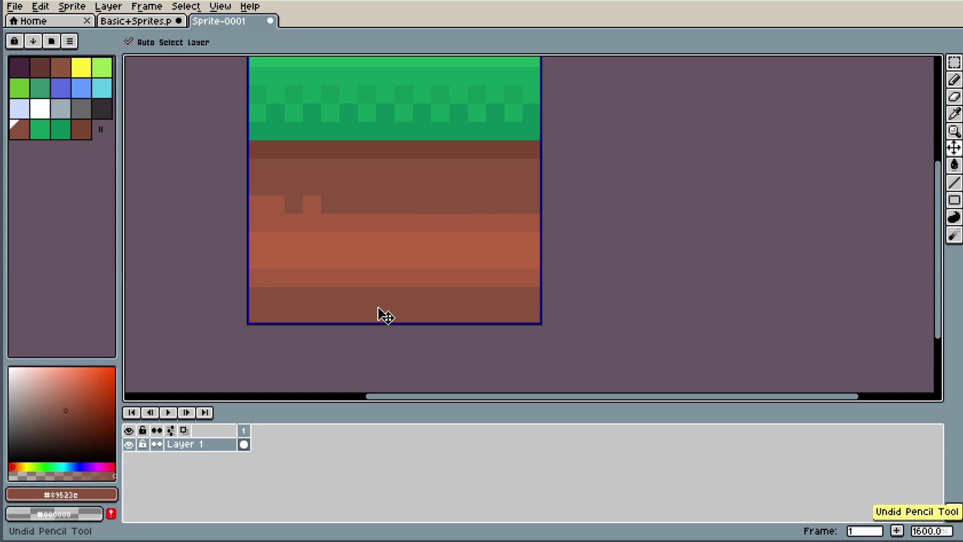
{"action": "key", "text": "ctrl+z"}
{"action": "key", "text": "ctrl+z"}
{"action": "key", "text": "ctrl+z"}
{"action": "key", "text": "b"}
- Zoom around the canvas and draw two short strokes low in the dirt
{"action": "scroll", "coordinate": [520, 215], "scroll_direction": "down", "scroll_amount": 3}
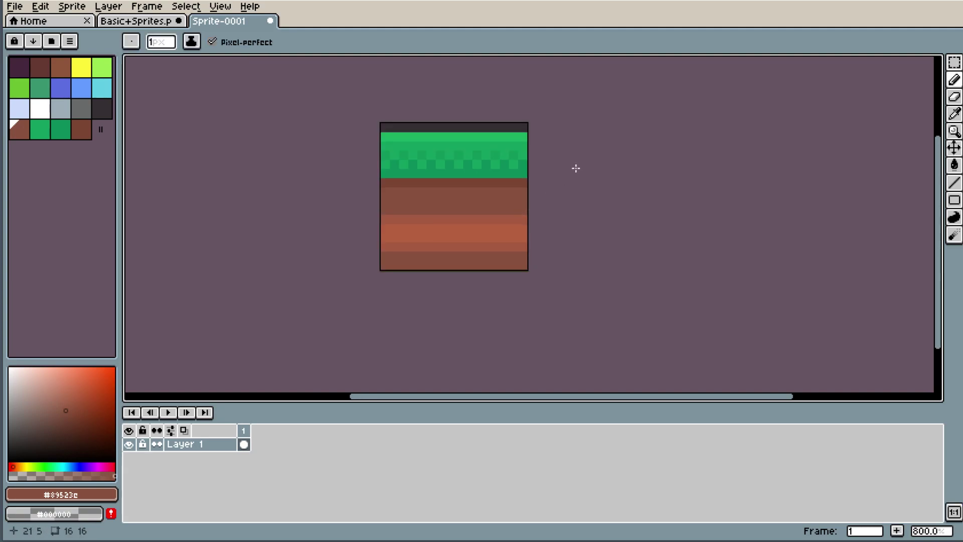
{"action": "scroll", "coordinate": [562, 170], "scroll_direction": "up", "scroll_amount": 5}
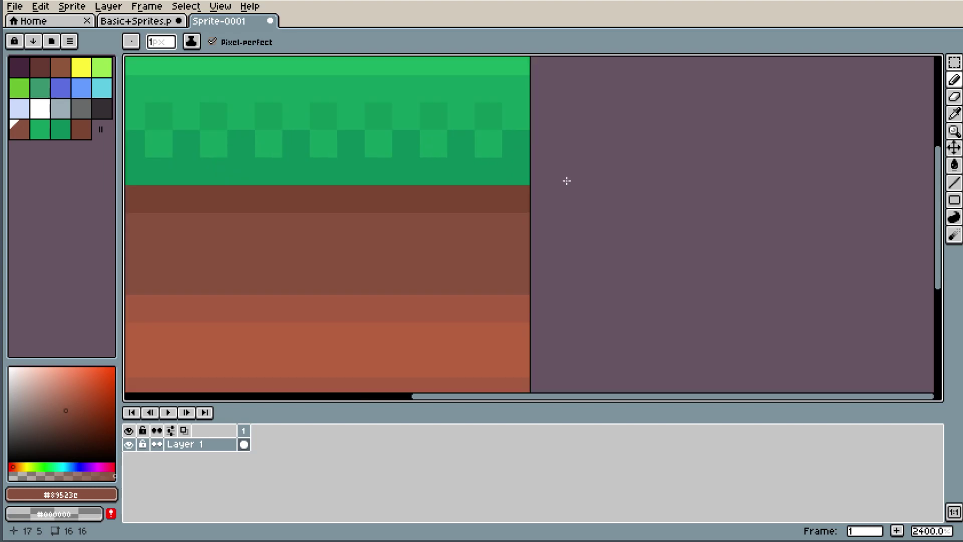
{"action": "scroll", "coordinate": [569, 182], "scroll_direction": "down", "scroll_amount": 3}
{"action": "scroll", "coordinate": [577, 190], "scroll_direction": "down", "scroll_amount": 2}
{"action": "scroll", "coordinate": [592, 200], "scroll_direction": "up", "scroll_amount": 2}
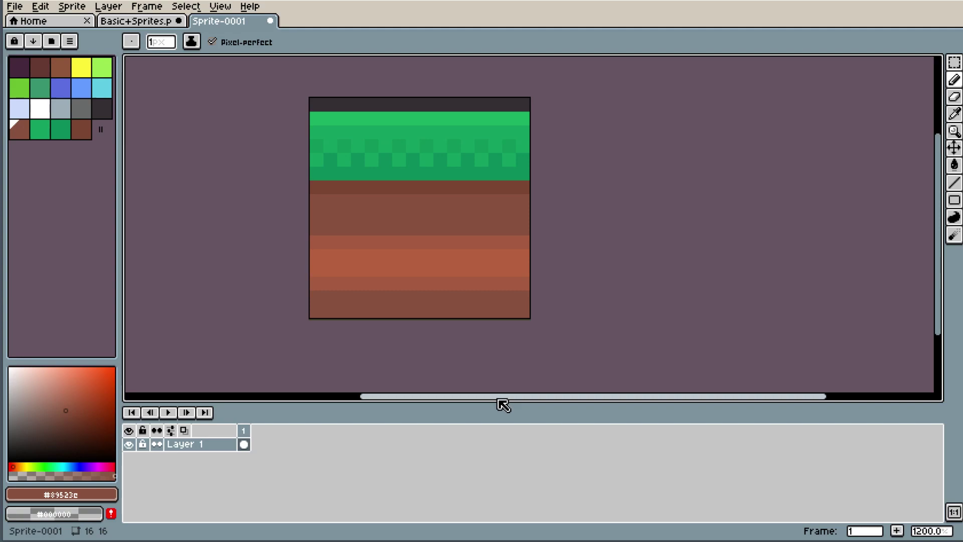
{"action": "mouse_move", "coordinate": [501, 398]}
{"action": "left_mouse_down"}
{"action": "mouse_move", "coordinate": [475, 399]}
{"action": "mouse_move", "coordinate": [505, 399]}
{"action": "left_mouse_up"}
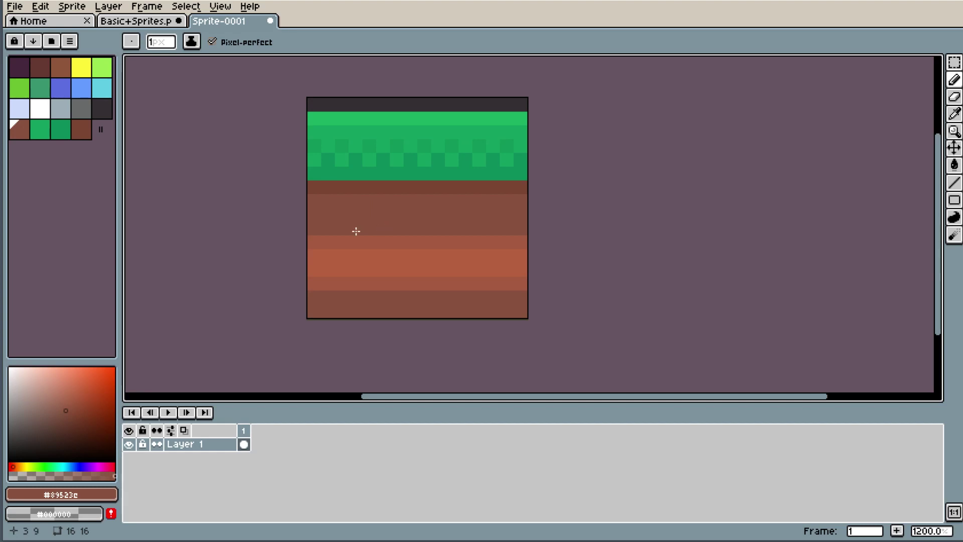
{"action": "scroll", "coordinate": [452, 232], "scroll_direction": "down", "scroll_amount": 1}
{"action": "scroll", "coordinate": [502, 219], "scroll_direction": "up", "scroll_amount": 1}
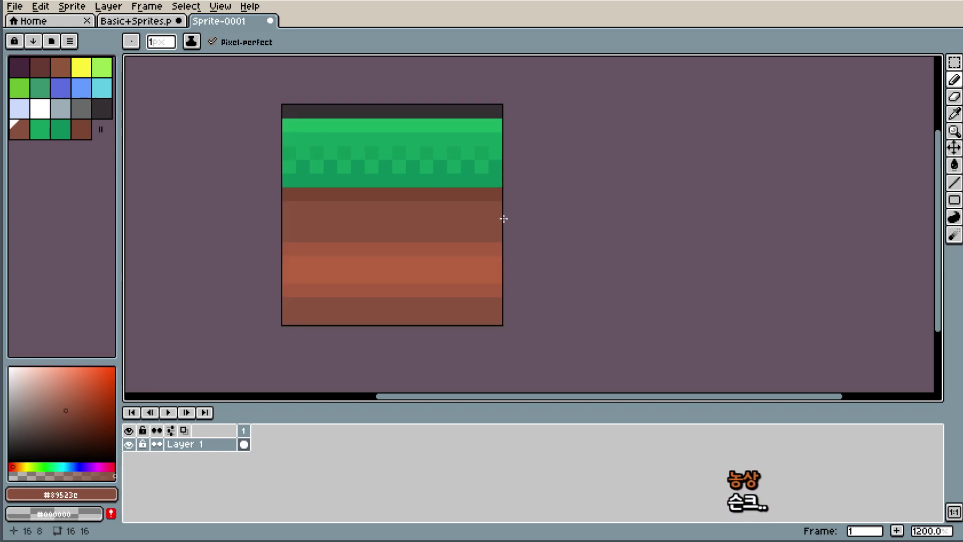
{"action": "mouse_move", "coordinate": [410, 399]}
{"action": "left_mouse_down"}
{"action": "mouse_move", "coordinate": [393, 400]}
{"action": "mouse_move", "coordinate": [424, 400]}
{"action": "left_mouse_up"}
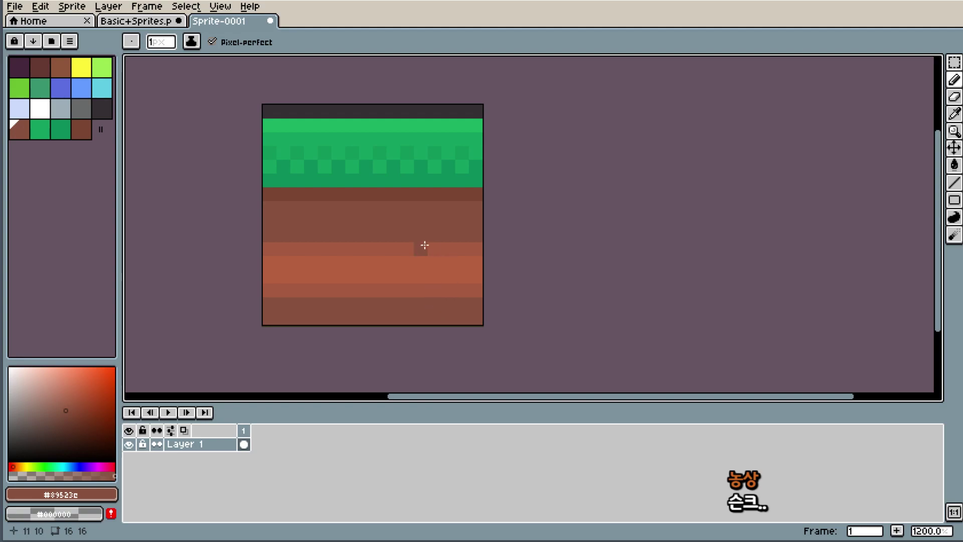
- Sample #b76040 and paint over the dark bump, leaving an even light stripe
{"action": "left_click", "coordinate": [387, 256], "text": "alt"}
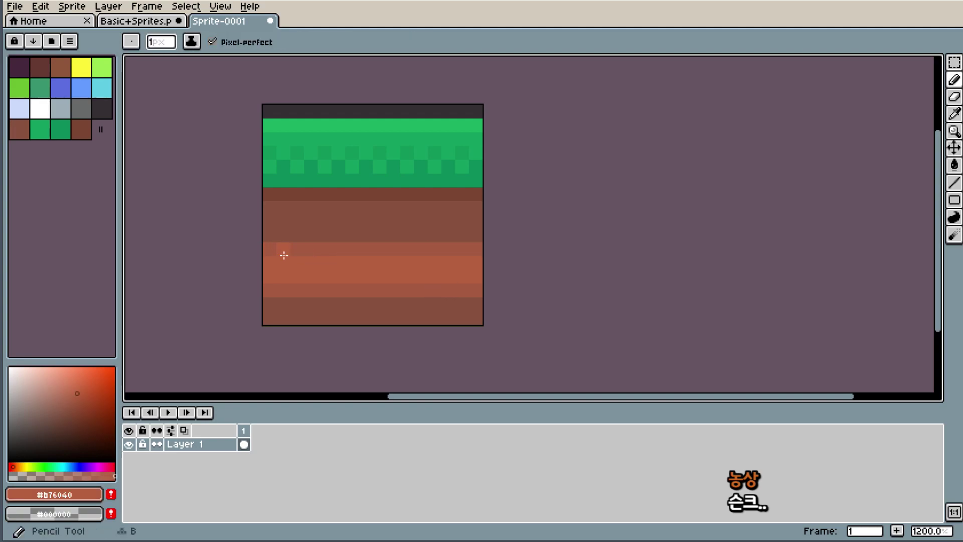
{"action": "left_click", "coordinate": [383, 296], "text": "alt"}
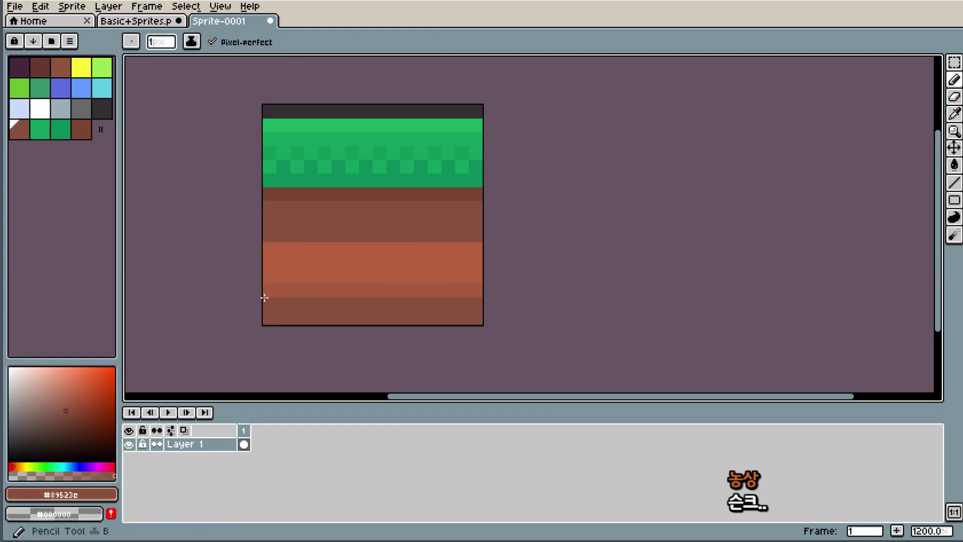
{"action": "left_click_drag", "start_coordinate": [252, 290], "coordinate": [533, 281]}
{"action": "left_click", "coordinate": [400, 290]}
{"action": "left_click", "coordinate": [358, 262], "text": "alt"}
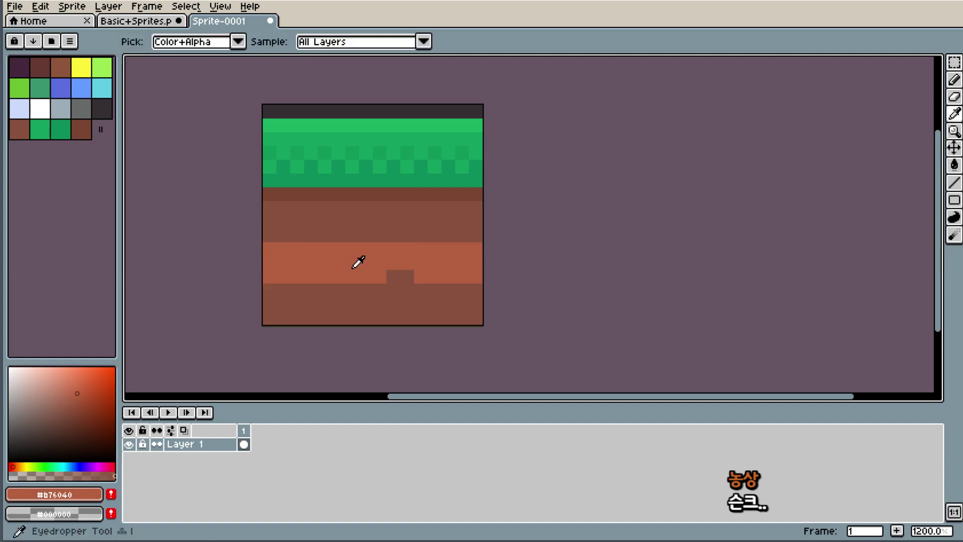
{"action": "left_click_drag", "start_coordinate": [346, 277], "coordinate": [439, 277]}
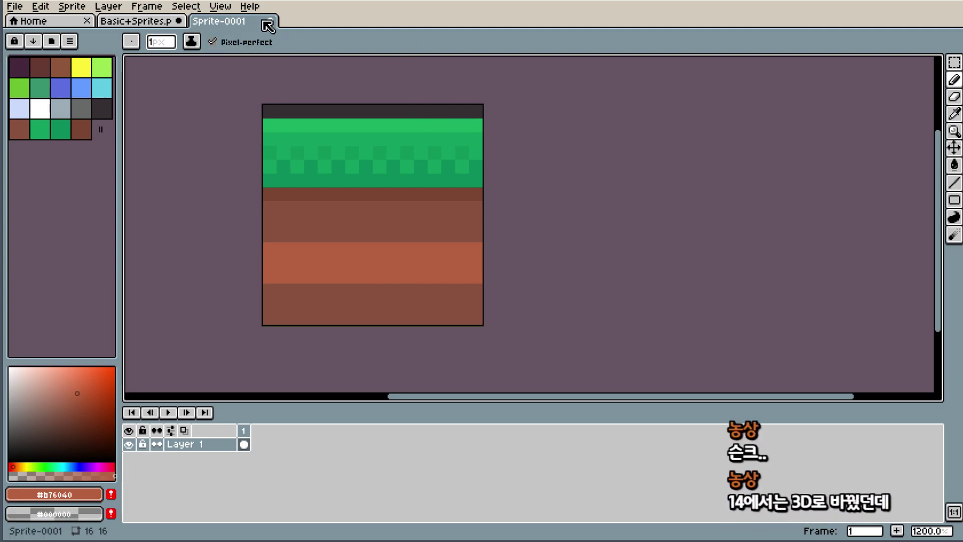
{"action": "left_click", "coordinate": [219, 7]}
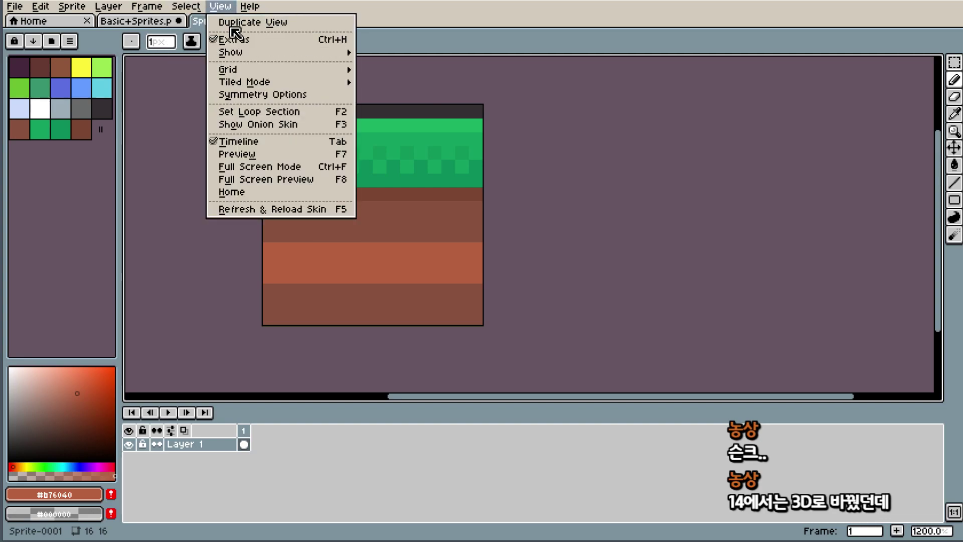
{"action": "mouse_move", "coordinate": [228, 69]}
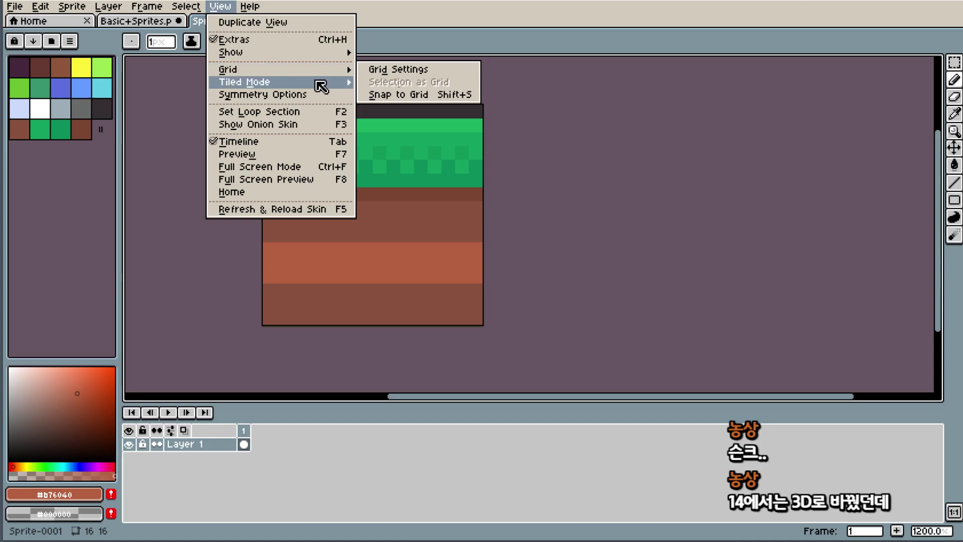
- Enable Tiled in X Axis mode so the tile repeats side by side
{"action": "mouse_move", "coordinate": [249, 81]}
{"action": "left_click", "coordinate": [399, 106]}
{"action": "scroll", "coordinate": [546, 124], "scroll_direction": "down", "scroll_amount": 3}
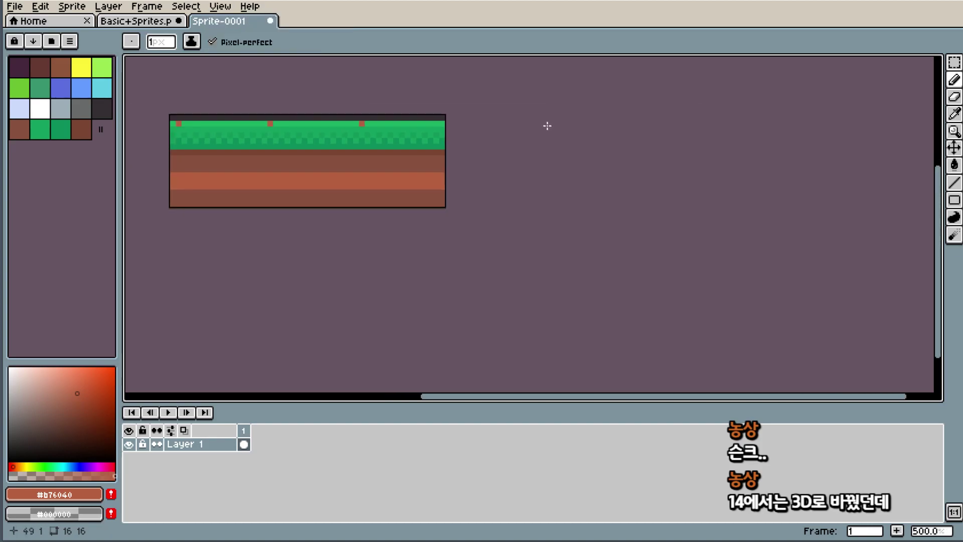
{"action": "scroll", "coordinate": [118, 114], "scroll_direction": "down", "scroll_amount": 3}
{"action": "scroll", "coordinate": [324, 112], "scroll_direction": "up", "scroll_amount": 3}
{"action": "scroll", "coordinate": [387, 73], "scroll_direction": "up", "scroll_amount": 2}
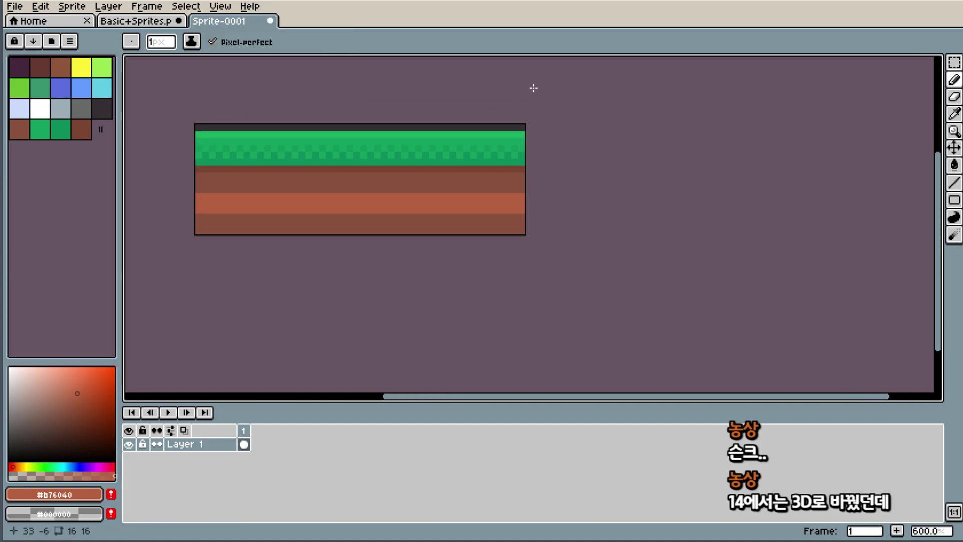
{"action": "scroll", "coordinate": [305, 123], "scroll_direction": "up", "scroll_amount": 1}
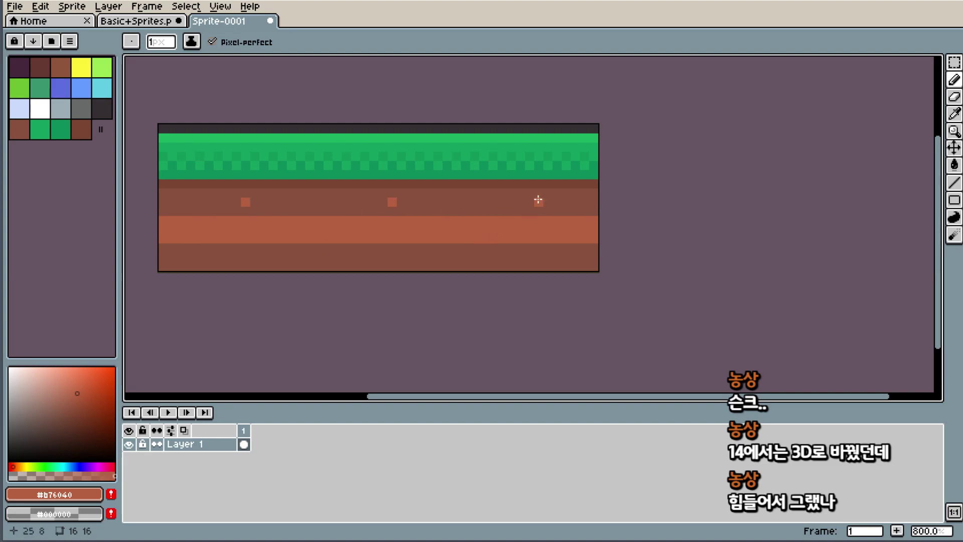
- Add test light pixels at the dirt band's edges, undo the last one, and inspect the tiling
{"action": "left_click", "coordinate": [164, 211]}
{"action": "left_click", "coordinate": [189, 248]}
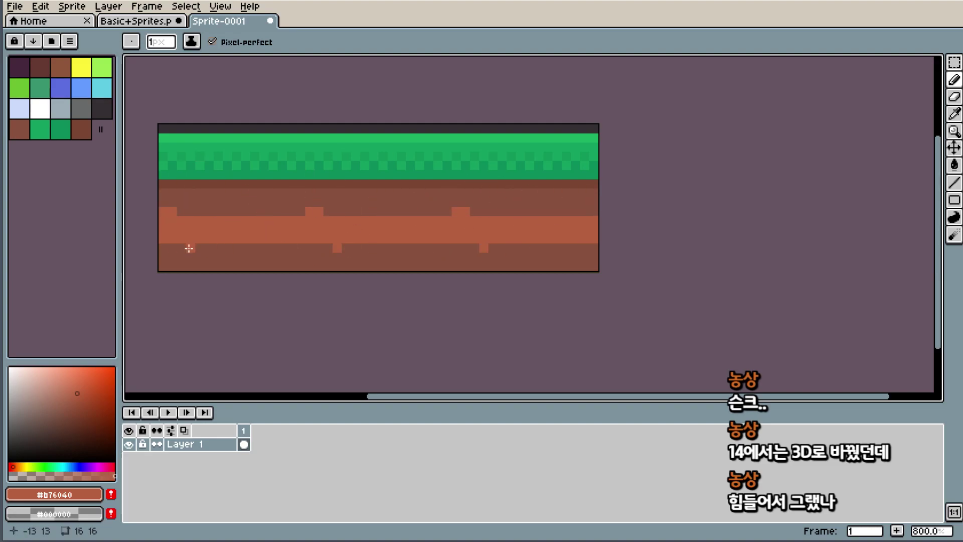
{"action": "left_click", "coordinate": [181, 211]}
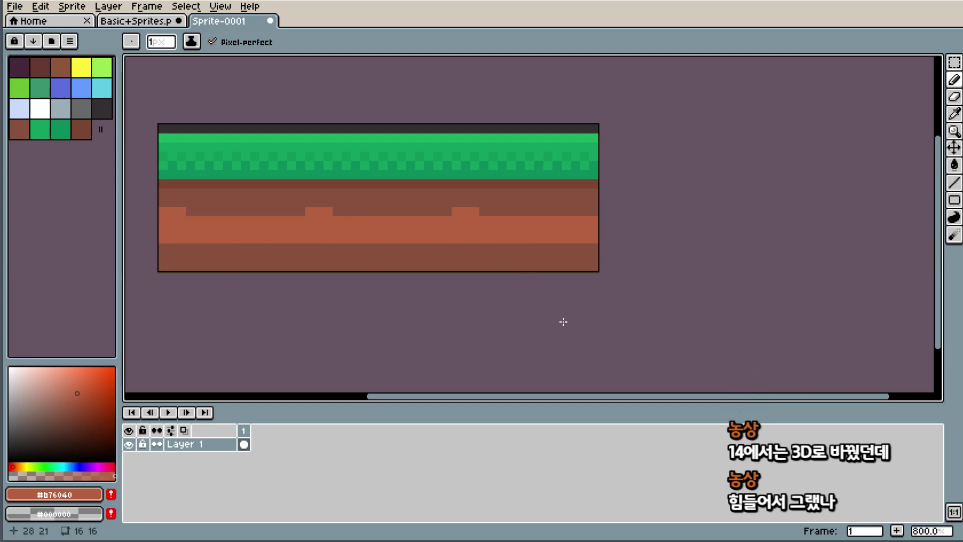
{"action": "key", "text": "ctrl+z"}
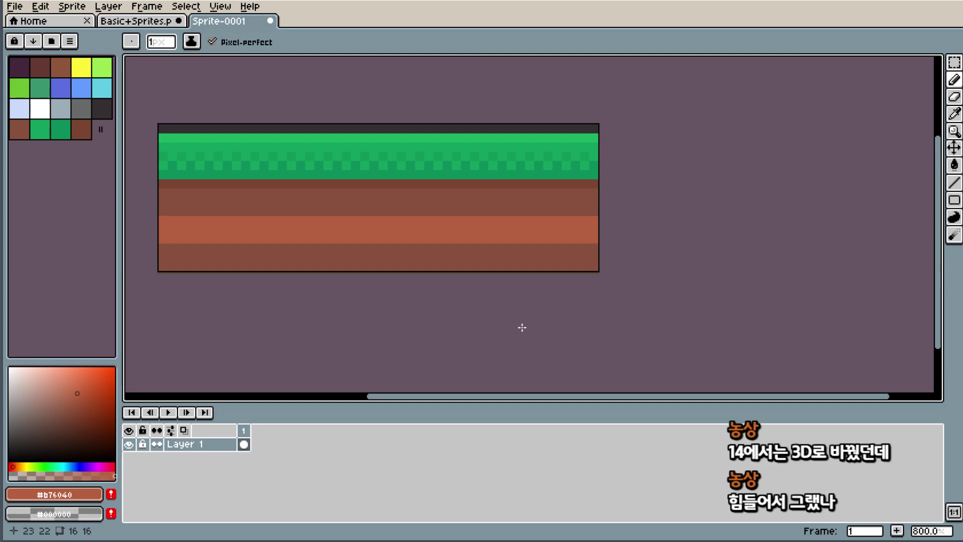
{"action": "scroll", "coordinate": [586, 307], "scroll_direction": "down", "scroll_amount": 3}
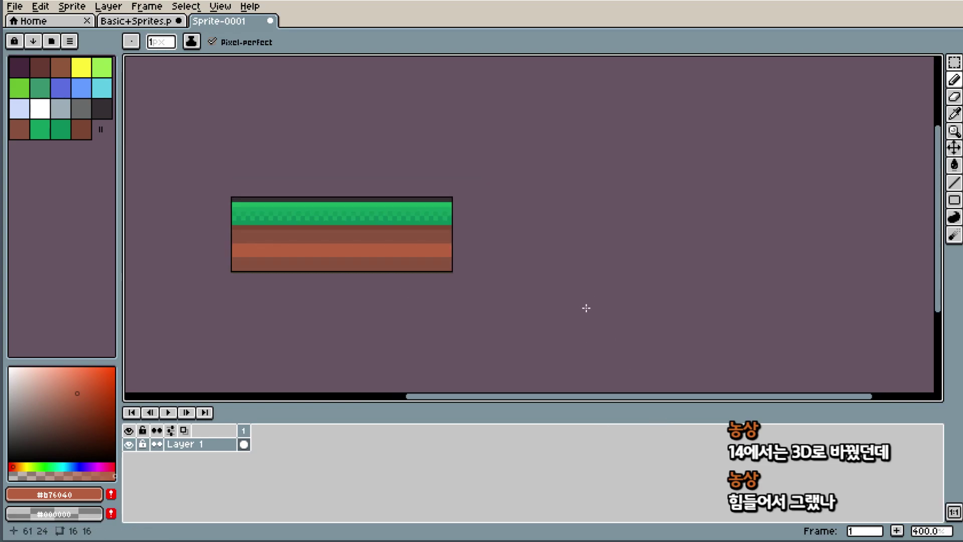
{"action": "scroll", "coordinate": [236, 327], "scroll_direction": "down", "scroll_amount": 1}
{"action": "scroll", "coordinate": [342, 280], "scroll_direction": "up", "scroll_amount": 3}
{"action": "scroll", "coordinate": [353, 254], "scroll_direction": "up", "scroll_amount": 1}
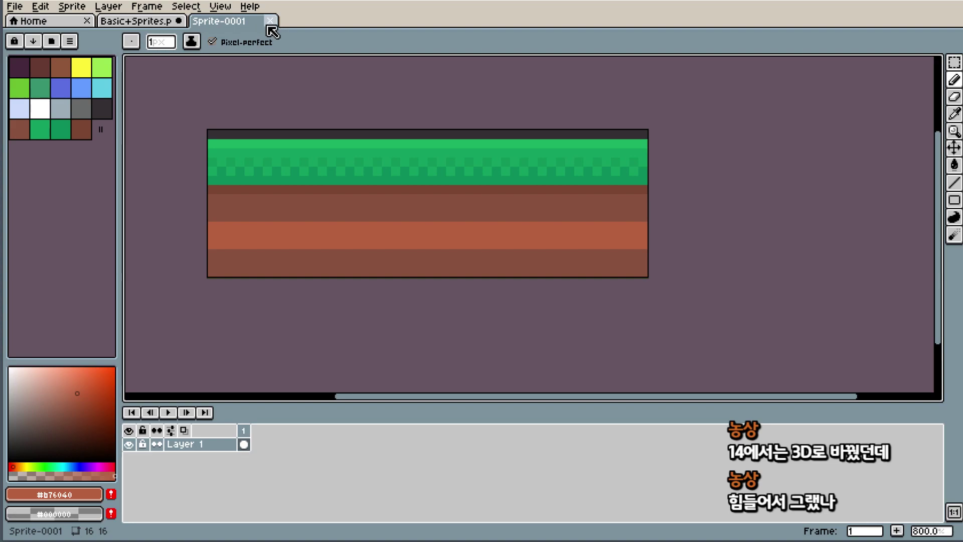
{"action": "scroll", "coordinate": [174, 239], "scroll_direction": "up", "scroll_amount": 3}
{"action": "scroll", "coordinate": [231, 149], "scroll_direction": "up", "scroll_amount": 3}
{"action": "scroll", "coordinate": [381, 163], "scroll_direction": "down", "scroll_amount": 8}
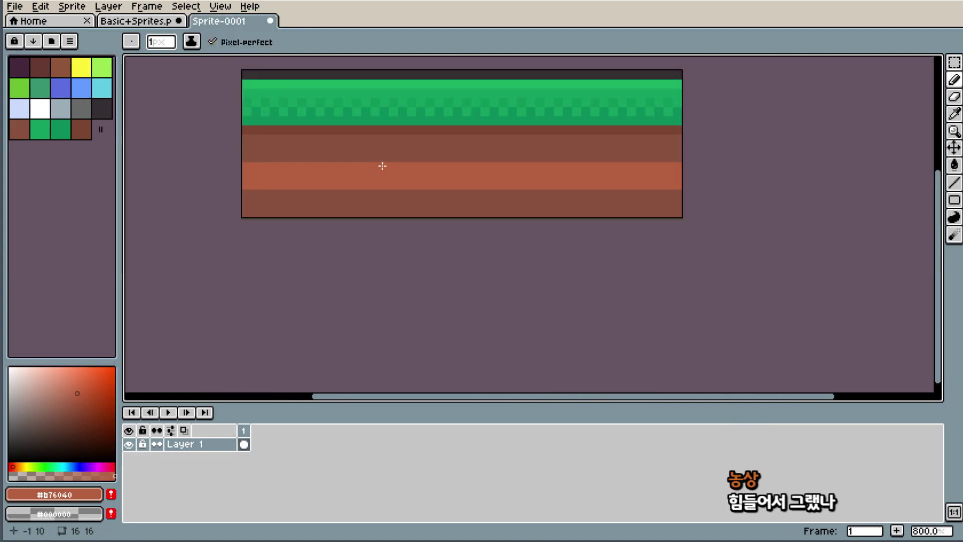
{"action": "scroll", "coordinate": [572, 139], "scroll_direction": "up", "scroll_amount": 2}
{"action": "scroll", "coordinate": [175, 170], "scroll_direction": "up", "scroll_amount": 6}
- Nudge a light bump pixel up and paint #89523e pixels starting a dip in the band
{"action": "mouse_move", "coordinate": [176, 167]}
{"action": "left_mouse_down"}
{"action": "mouse_move", "coordinate": [172, 132]}
{"action": "mouse_move", "coordinate": [200, 164]}
{"action": "left_mouse_up"}
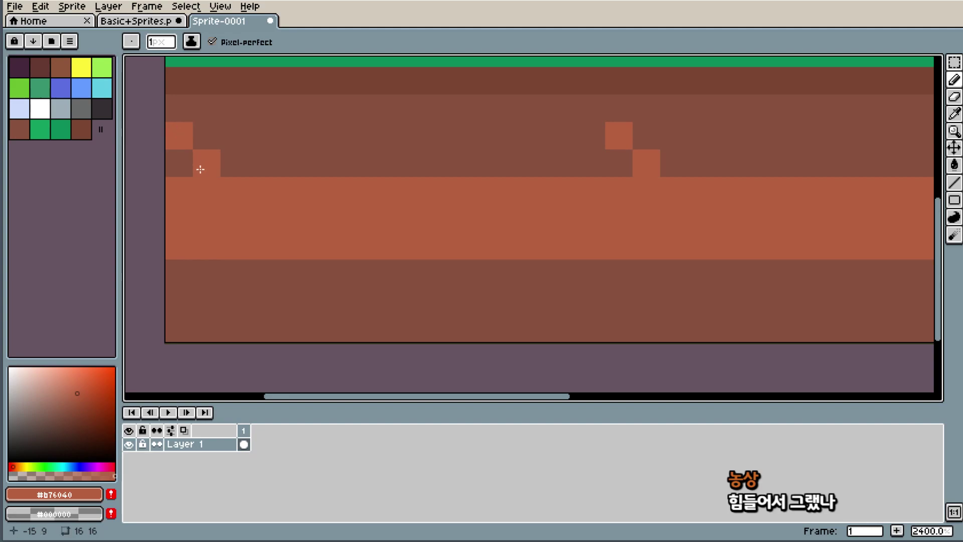
{"action": "key", "text": "i"}
{"action": "left_click", "coordinate": [289, 161]}
{"action": "key", "text": "b"}
{"action": "left_click", "coordinate": [261, 189]}
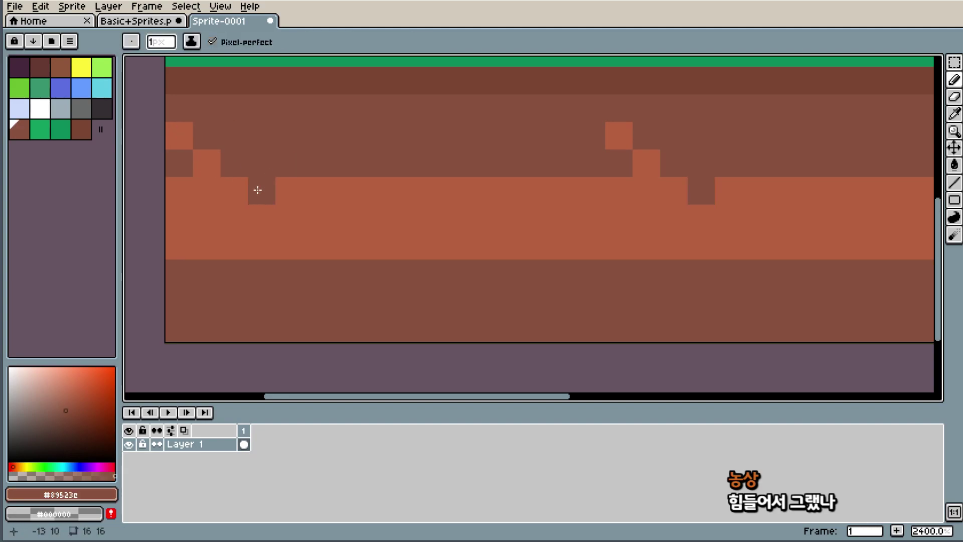
{"action": "key", "text": "i"}
{"action": "key", "text": "b"}
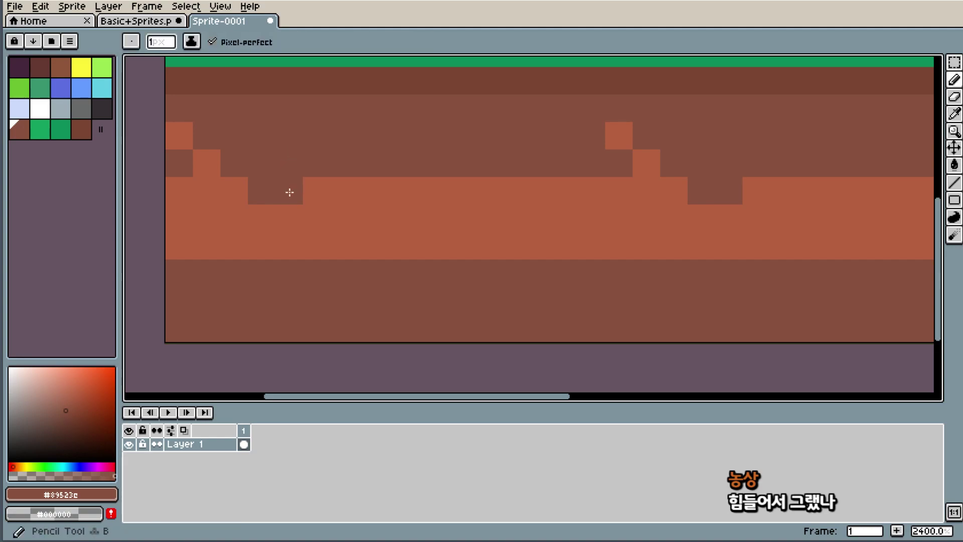
{"action": "left_click", "coordinate": [289, 191]}
{"action": "key", "text": "i"}
{"action": "left_click", "coordinate": [282, 216]}
{"action": "key", "text": "b"}
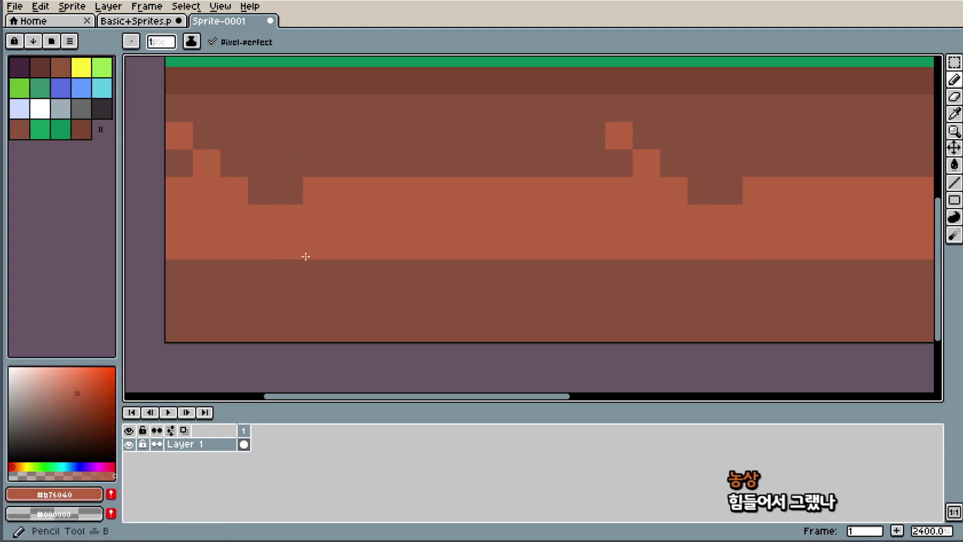
- Extend the top-left stair step with #b76040 pixels, removing a mistaken dark pixel
{"action": "left_click", "coordinate": [179, 163]}
{"action": "left_click_drag", "start_coordinate": [207, 273], "coordinate": [189, 275]}
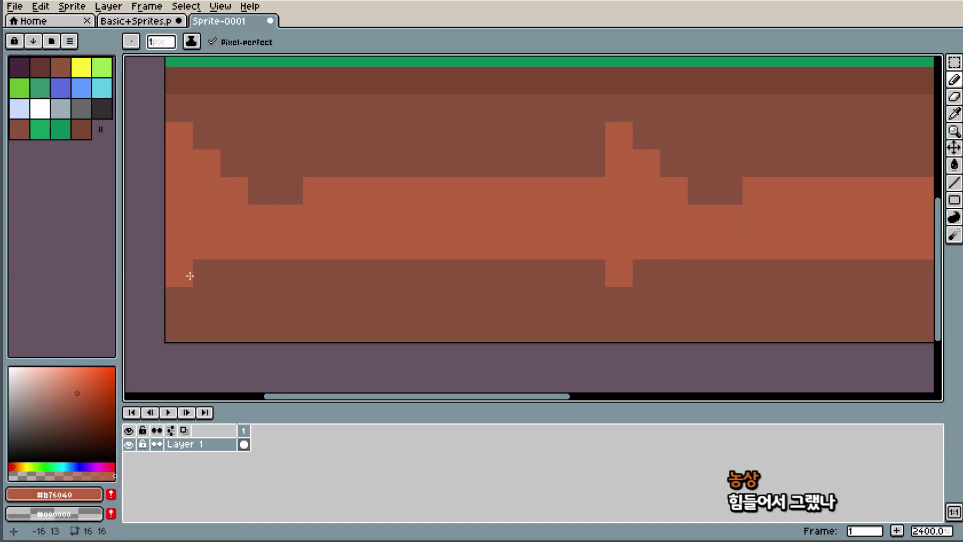
{"action": "key", "text": "ctrl+z"}
{"action": "left_click", "coordinate": [189, 275], "text": "alt"}
{"action": "left_click", "coordinate": [161, 252]}
{"action": "key", "text": "i"}
{"action": "key", "text": "b"}
{"action": "left_click", "coordinate": [189, 139]}
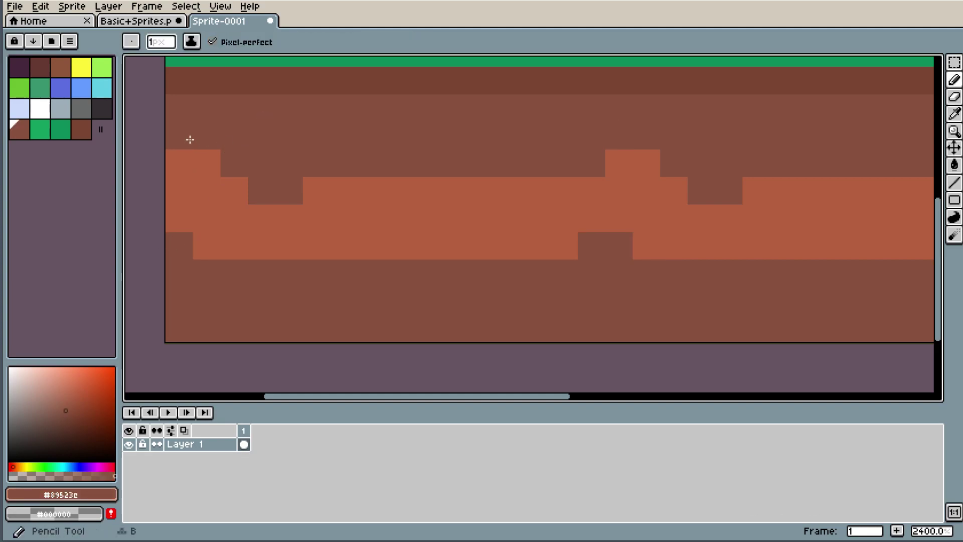
{"action": "key", "text": "i"}
{"action": "key", "text": "b"}
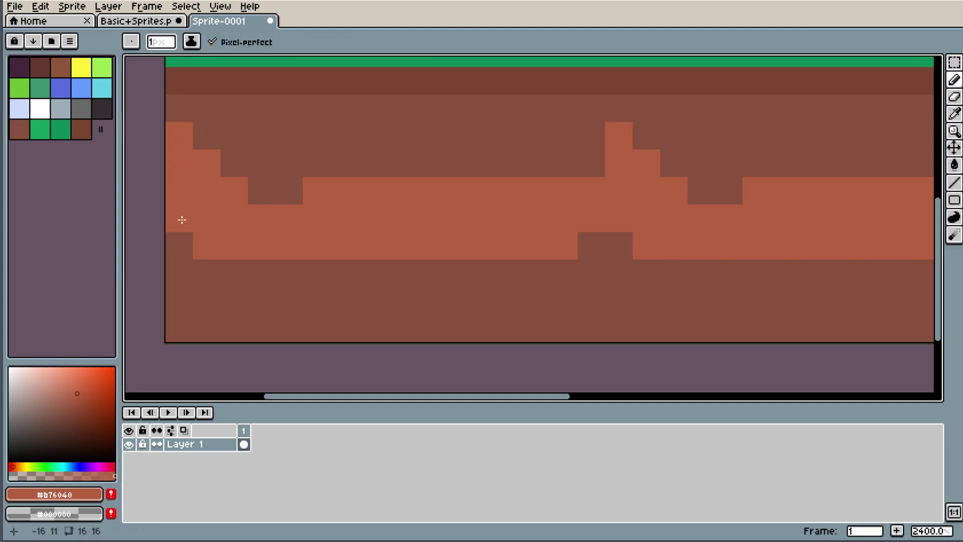
- Build the left stair steps downward, alternating #b76040 and #89523e pixels
{"action": "left_click", "coordinate": [192, 232]}
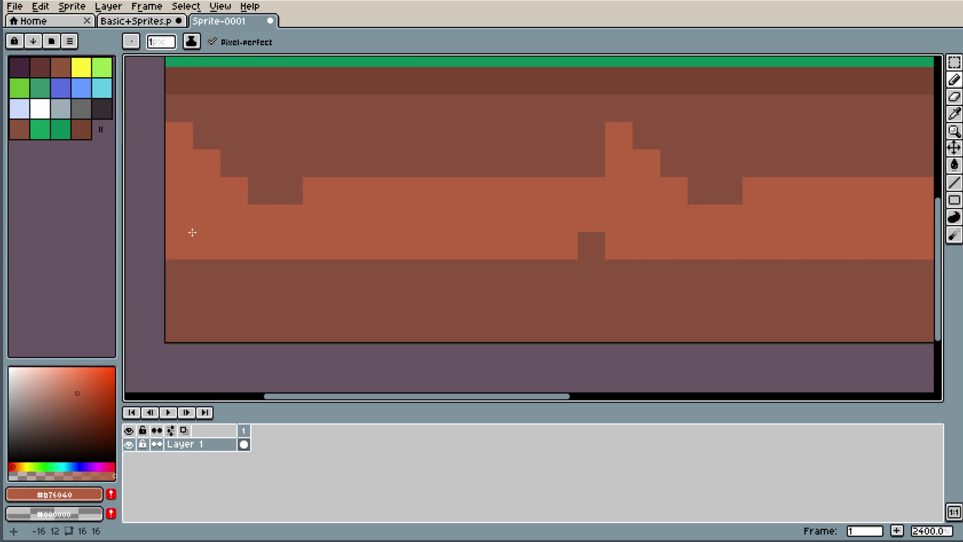
{"action": "left_click", "coordinate": [195, 266]}
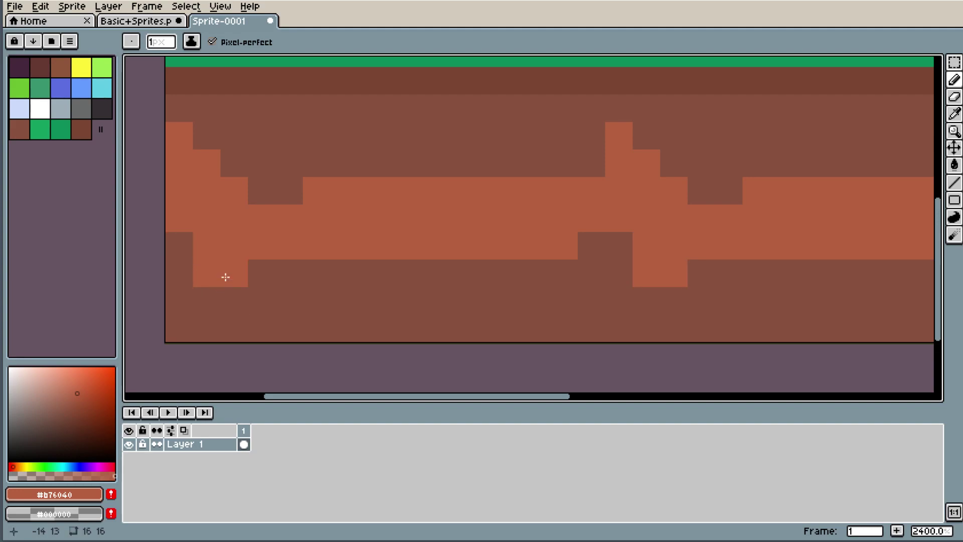
{"action": "left_click", "coordinate": [232, 293]}
{"action": "left_click", "coordinate": [191, 252], "text": "alt"}
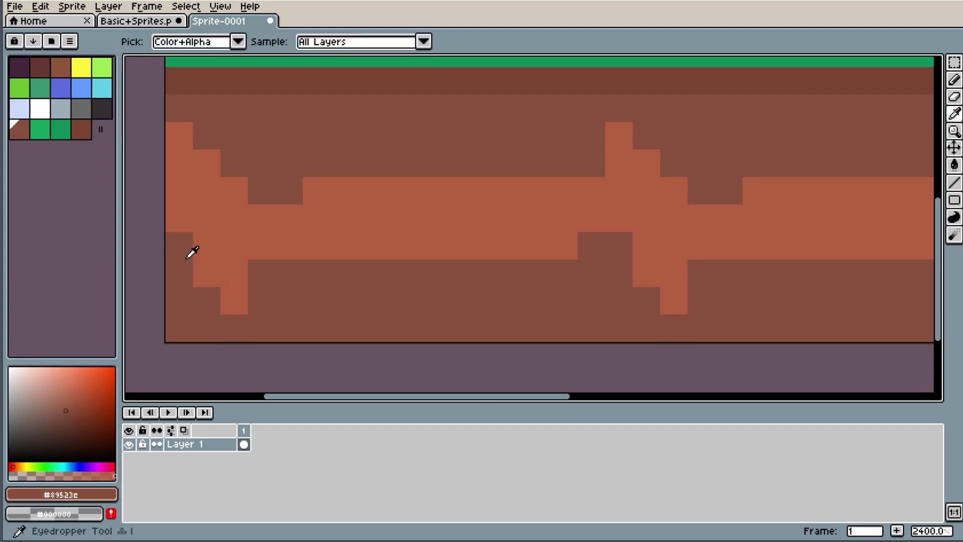
{"action": "left_click", "coordinate": [207, 274]}
{"action": "left_click", "coordinate": [234, 301]}
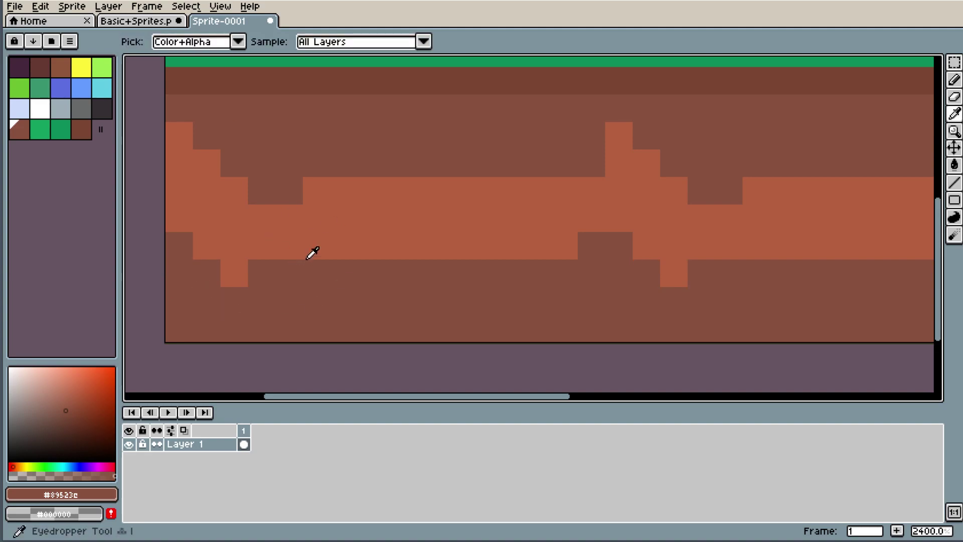
{"action": "left_click", "coordinate": [321, 231], "text": "alt"}
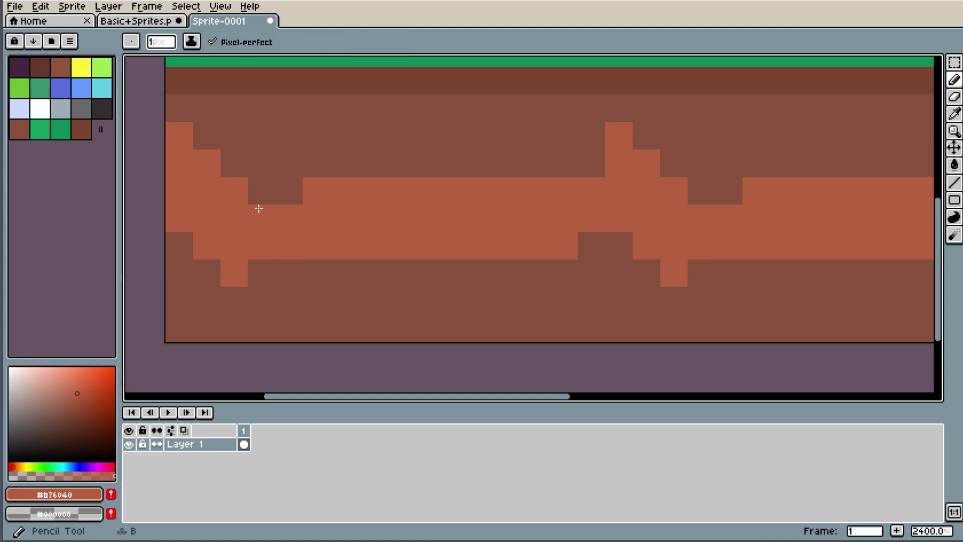
{"action": "left_click", "coordinate": [261, 272]}
{"action": "left_click", "coordinate": [265, 300]}
- Cut dark #89523e columns through the light band and extend the middle stair
{"action": "left_click", "coordinate": [297, 152], "text": "alt"}
{"action": "left_click", "coordinate": [304, 187]}
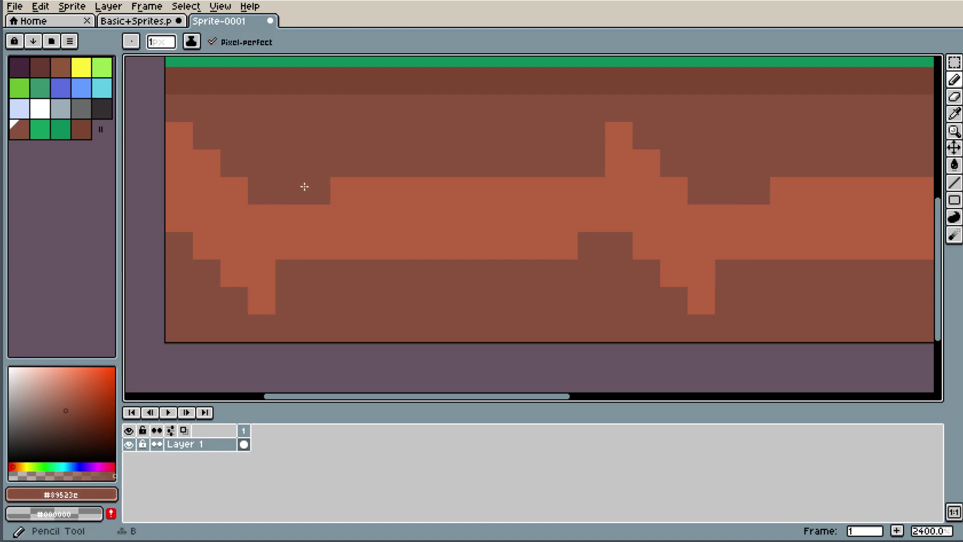
{"action": "key", "text": "ctrl+z"}
{"action": "left_click_drag", "start_coordinate": [316, 248], "coordinate": [313, 166]}
{"action": "left_click_drag", "start_coordinate": [344, 245], "coordinate": [371, 190]}
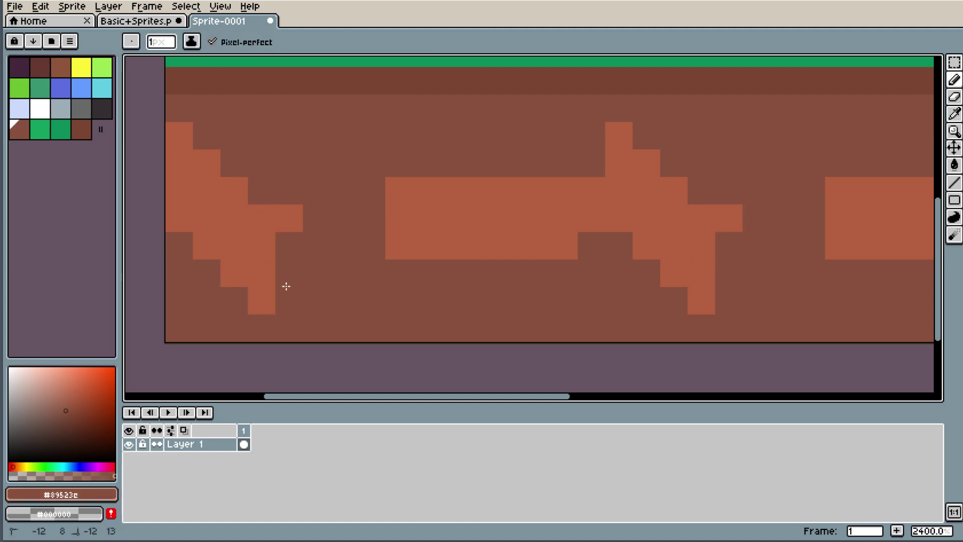
{"action": "left_click", "coordinate": [289, 218]}
{"action": "left_click", "coordinate": [256, 235], "text": "alt"}
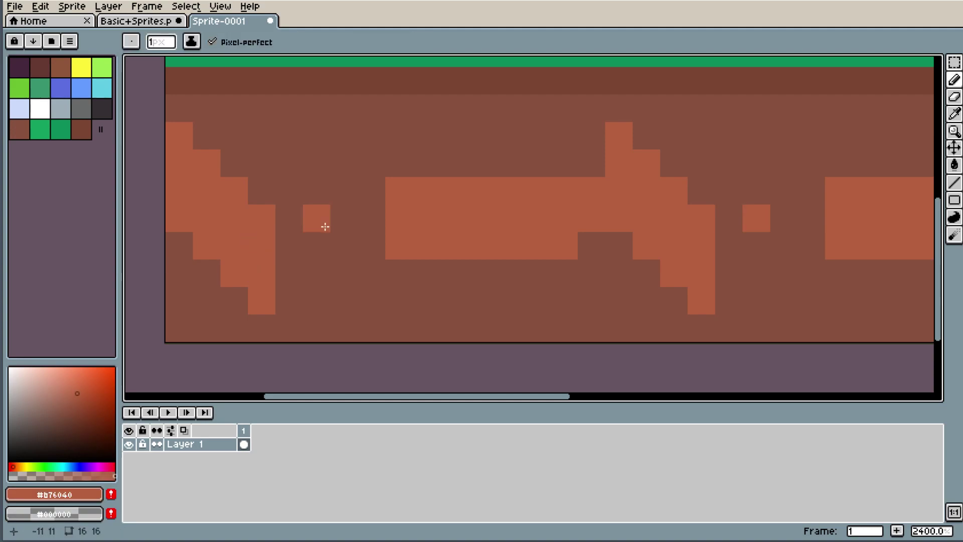
{"action": "left_click", "coordinate": [290, 217]}
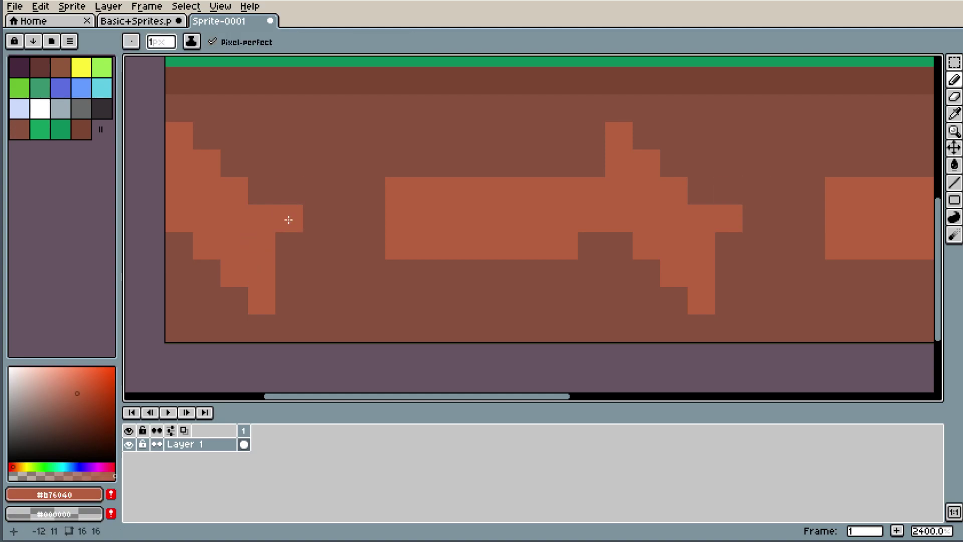
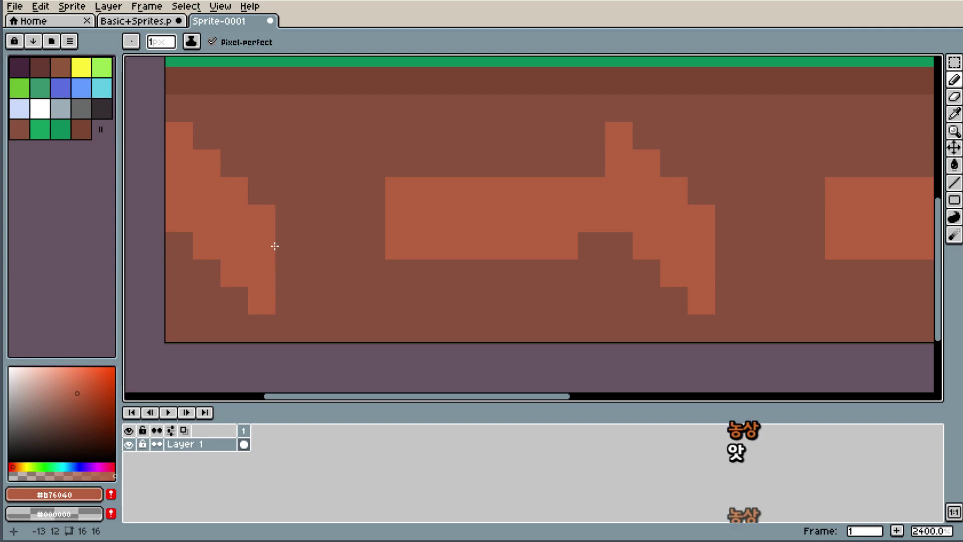
- Draw the first light rust column of the V shapes beside the left staircase
{"action": "left_click", "coordinate": [284, 245]}
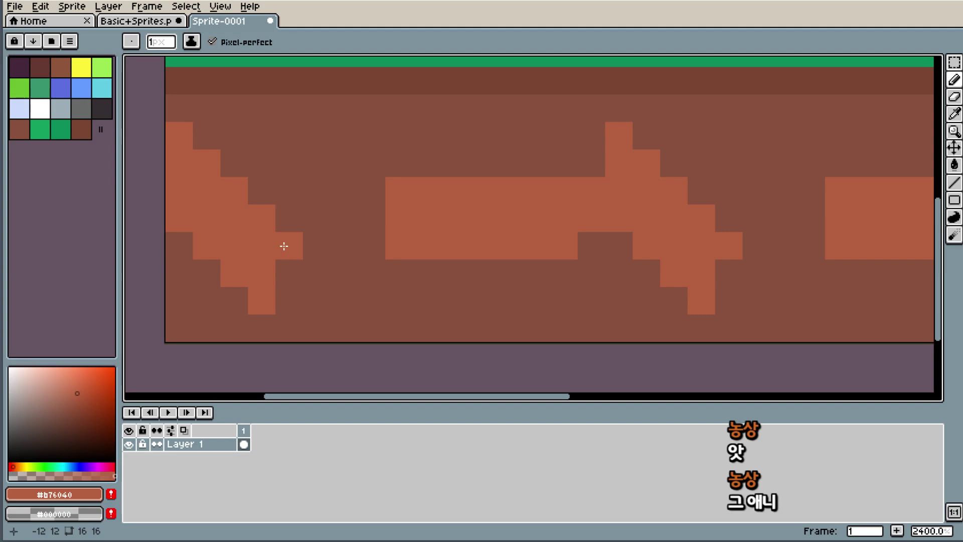
{"action": "key", "text": "ctrl+z"}
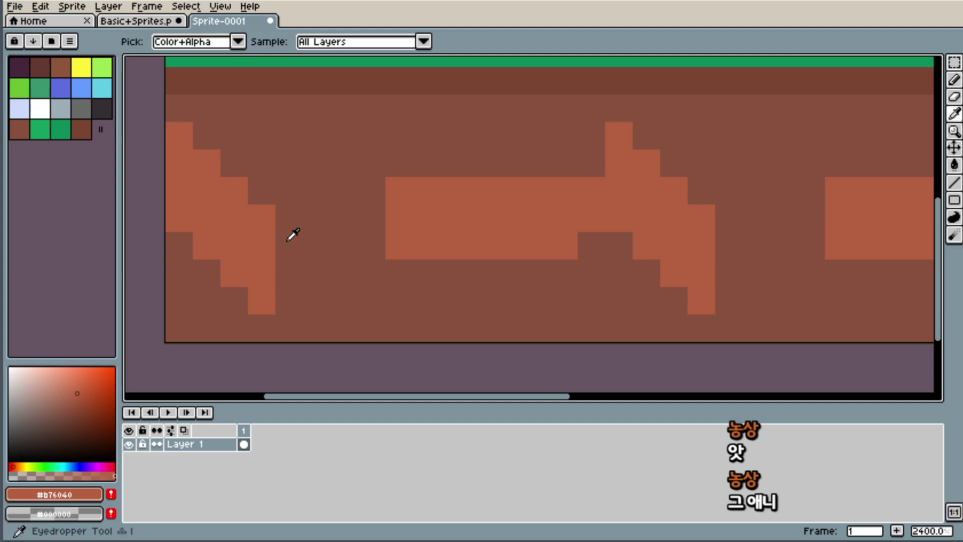
{"action": "left_click", "coordinate": [286, 225]}
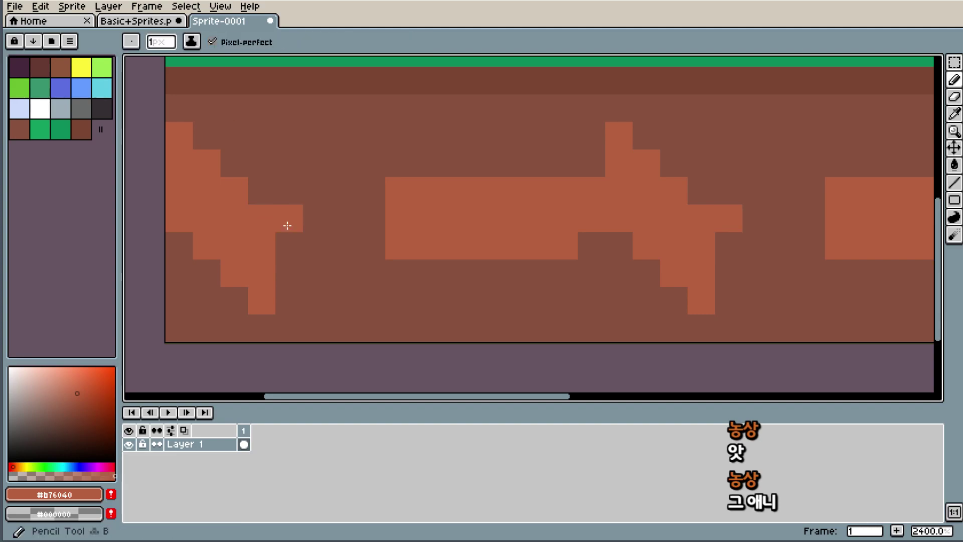
{"action": "key", "text": "ctrl+z"}
{"action": "left_click", "coordinate": [294, 192]}
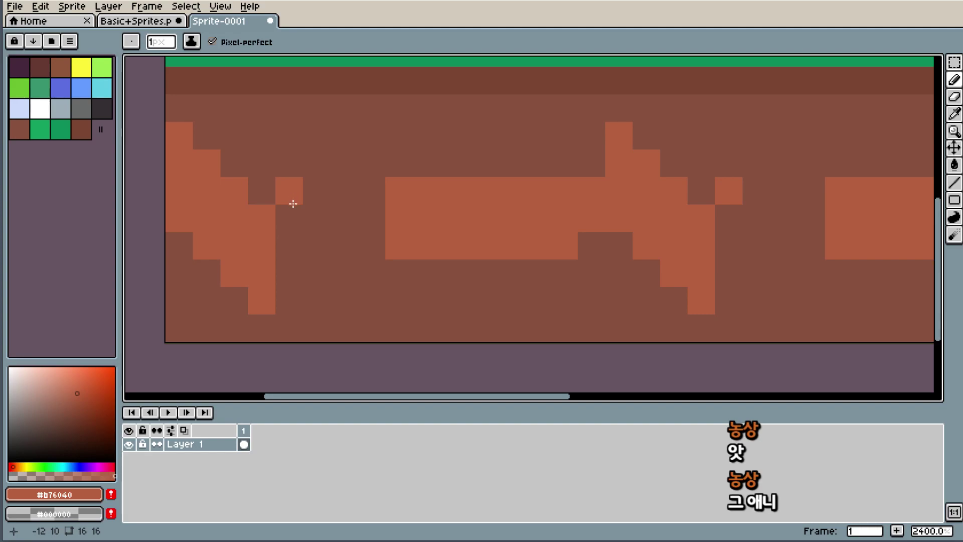
{"action": "left_click_drag", "start_coordinate": [293, 205], "coordinate": [296, 274]}
- Add two more light rust columns beside the staircase as V arms
{"action": "left_click", "coordinate": [316, 193]}
{"action": "key", "text": "ctrl+z"}
{"action": "left_click", "coordinate": [324, 169]}
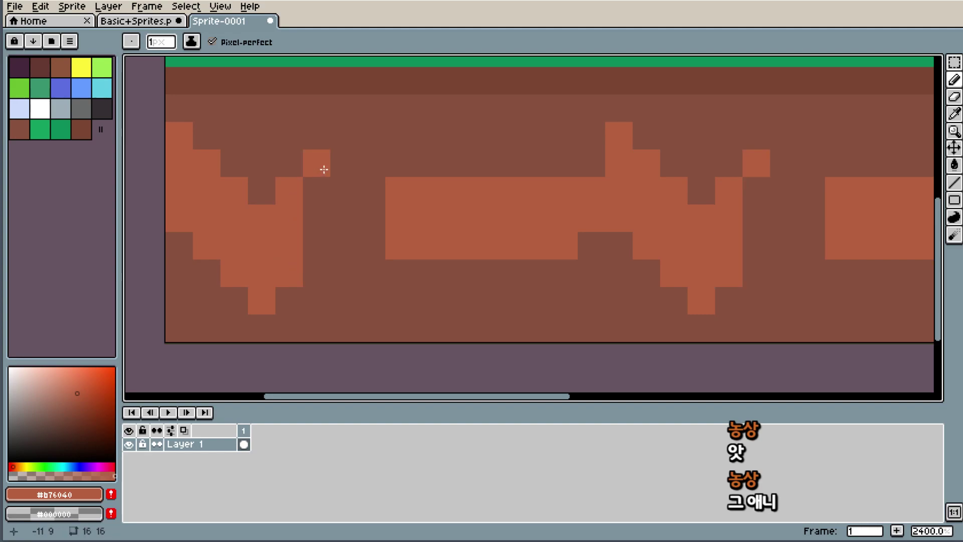
{"action": "left_click_drag", "start_coordinate": [324, 170], "coordinate": [322, 274]}
{"action": "left_click", "coordinate": [322, 282], "text": "alt"}
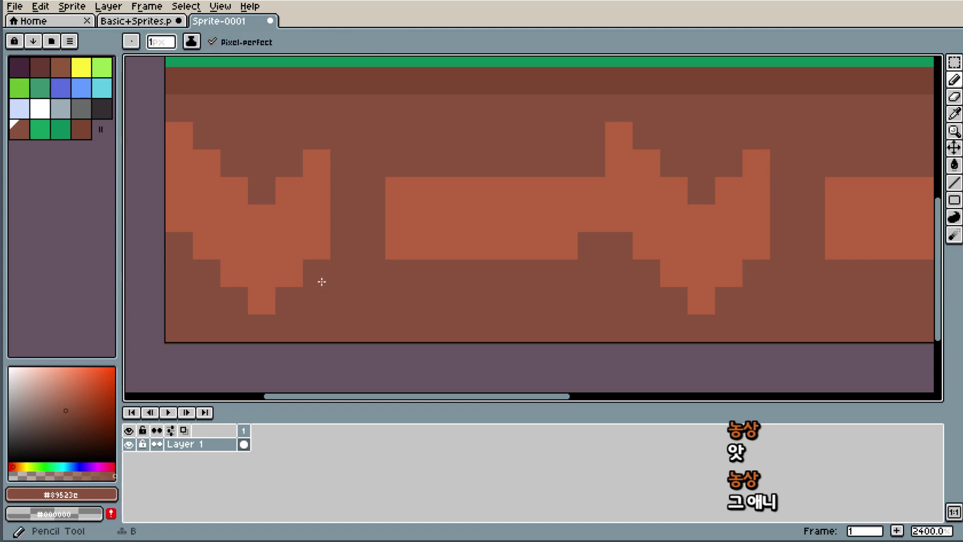
{"action": "left_click", "coordinate": [328, 189], "text": "alt"}
{"action": "left_click_drag", "start_coordinate": [338, 138], "coordinate": [345, 215]}
- Paint the flat horizontal light band and leftover light strips back to dark brown
{"action": "scroll", "coordinate": [387, 198], "scroll_direction": "down", "scroll_amount": 6}
{"action": "scroll", "coordinate": [531, 179], "scroll_direction": "up", "scroll_amount": 4}
{"action": "scroll", "coordinate": [444, 176], "scroll_direction": "up", "scroll_amount": 2}
{"action": "key", "text": "alt"}
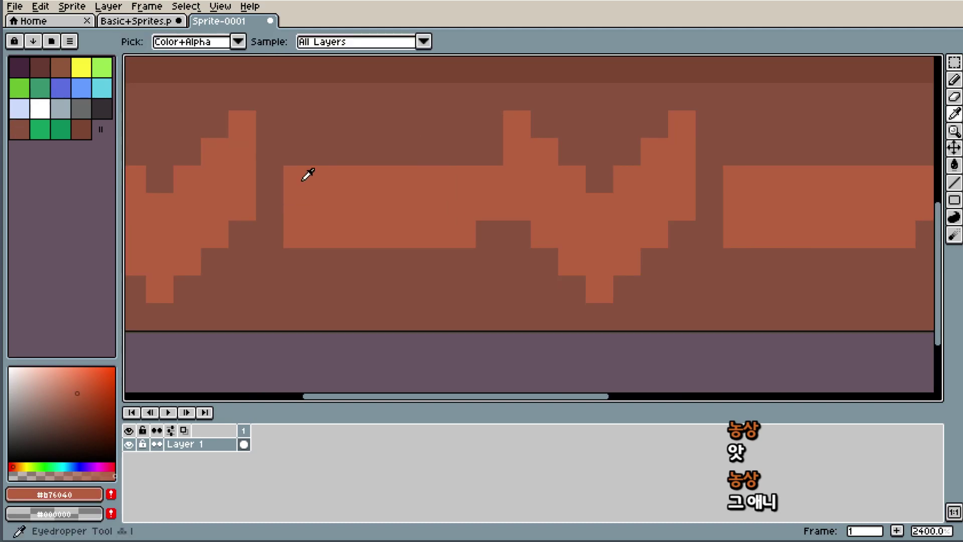
{"action": "left_click", "coordinate": [279, 194], "text": "alt"}
{"action": "left_click_drag", "start_coordinate": [286, 194], "coordinate": [331, 135]}
{"action": "mouse_move", "coordinate": [351, 180]}
{"action": "left_mouse_down"}
{"action": "mouse_move", "coordinate": [458, 179]}
{"action": "mouse_move", "coordinate": [472, 200]}
{"action": "left_mouse_up"}
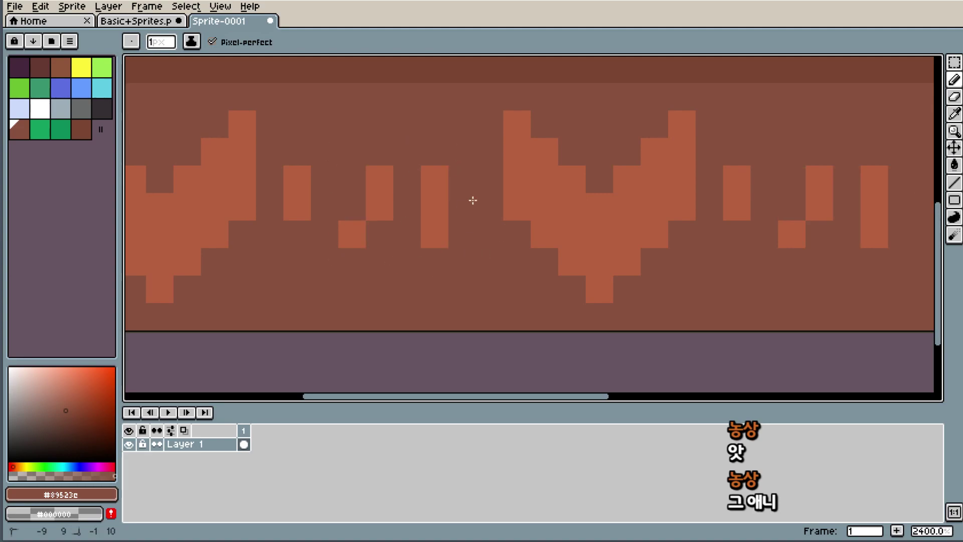
{"action": "left_click_drag", "start_coordinate": [379, 207], "coordinate": [435, 233]}
{"action": "left_click_drag", "start_coordinate": [380, 179], "coordinate": [357, 243]}
{"action": "left_click", "coordinate": [296, 207]}
- Darken a leftover light pixel, then try and clear a rectangular selection
{"action": "left_click", "coordinate": [297, 179]}
{"action": "scroll", "coordinate": [342, 190], "scroll_direction": "down", "scroll_amount": 7}
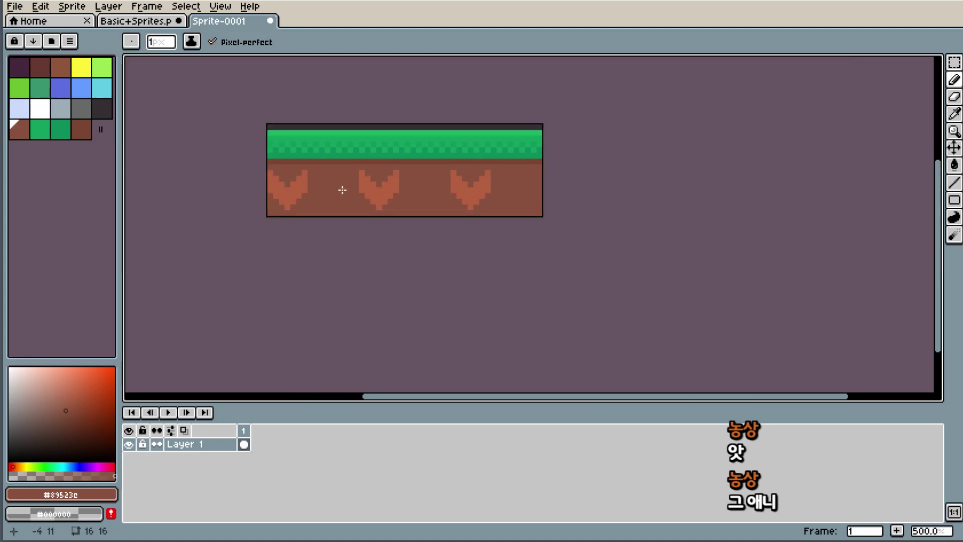
{"action": "scroll", "coordinate": [321, 176], "scroll_direction": "up", "scroll_amount": 7}
{"action": "scroll", "coordinate": [272, 208], "scroll_direction": "down", "scroll_amount": 3}
{"action": "scroll", "coordinate": [204, 212], "scroll_direction": "up", "scroll_amount": 3}
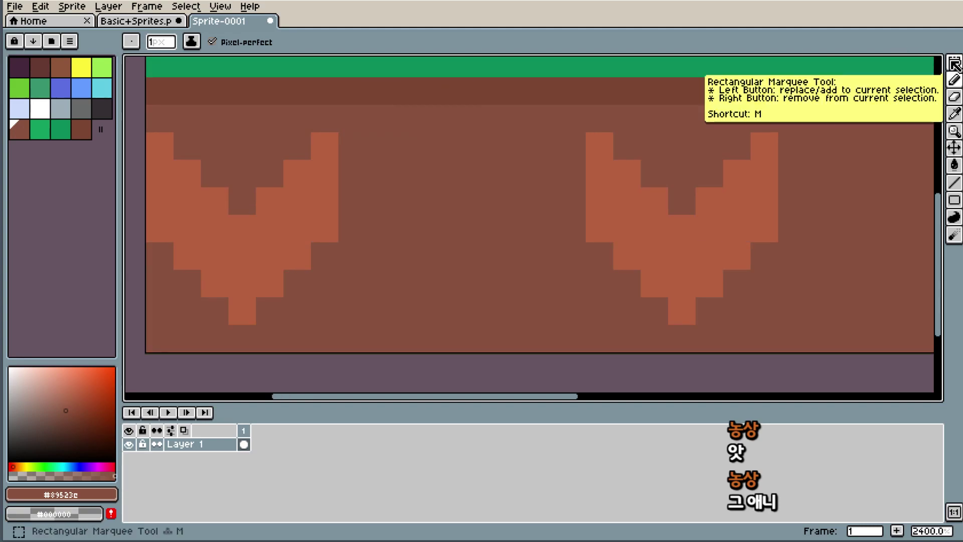
{"action": "left_click", "coordinate": [955, 62]}
{"action": "mouse_move", "coordinate": [339, 159]}
{"action": "left_mouse_down"}
{"action": "mouse_move", "coordinate": [325, 144]}
{"action": "mouse_move", "coordinate": [266, 286]}
{"action": "left_mouse_up"}
{"action": "left_click_drag", "start_coordinate": [291, 221], "coordinate": [331, 236]}
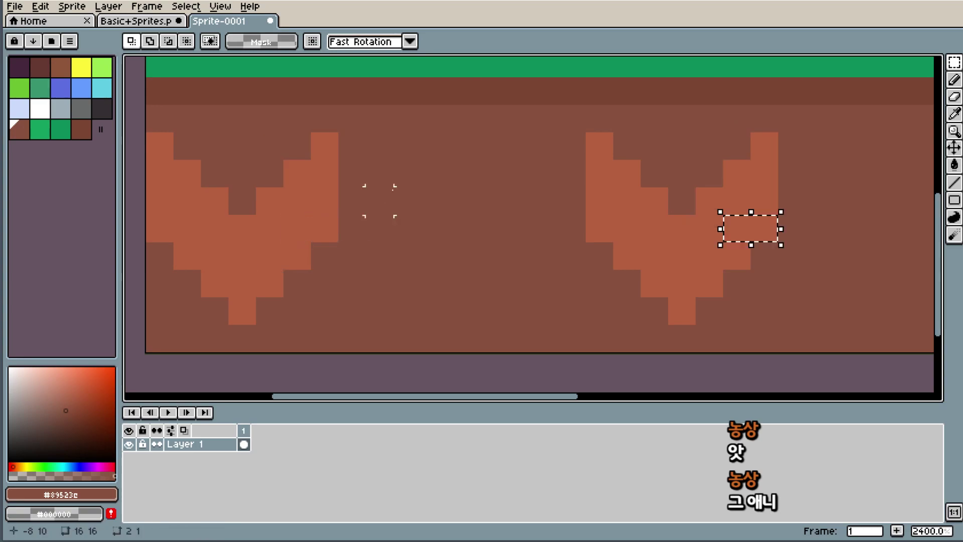
{"action": "key", "text": "ctrl+d"}
- Sample light rust #b76040 and extend the left V's tip downward
{"action": "key", "text": "i"}
{"action": "left_click", "coordinate": [318, 193]}
{"action": "key", "text": "b"}
{"action": "left_click", "coordinate": [348, 146]}
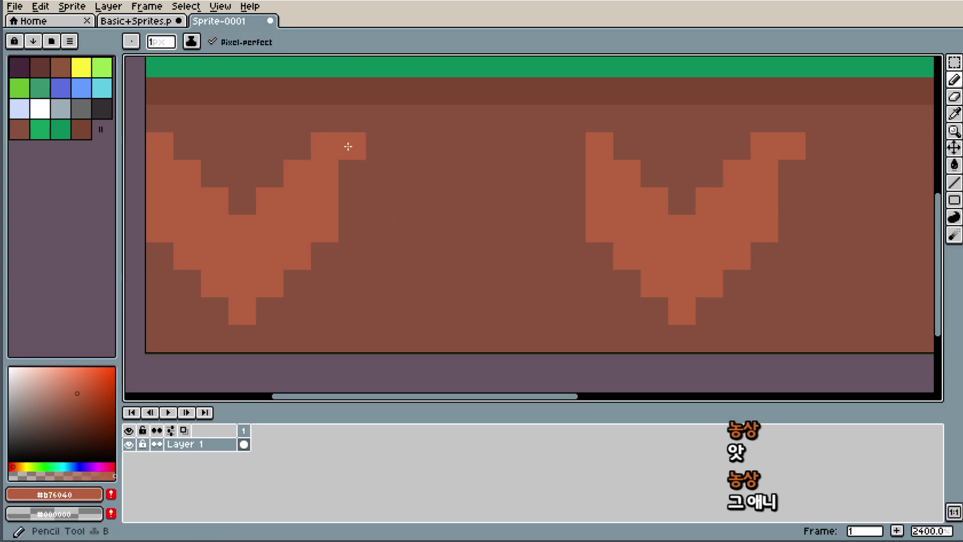
{"action": "key", "text": "ctrl+z"}
{"action": "key", "text": "ctrl+y"}
{"action": "mouse_move", "coordinate": [359, 147]}
{"action": "left_mouse_down"}
{"action": "mouse_move", "coordinate": [353, 205]}
{"action": "mouse_move", "coordinate": [385, 253]}
{"action": "left_mouse_up"}
- Extend the V arms in light rust into a wave running down the tile
{"action": "left_click", "coordinate": [352, 229]}
{"action": "left_click", "coordinate": [379, 173]}
{"action": "left_click", "coordinate": [381, 201]}
{"action": "left_click", "coordinate": [407, 203]}
{"action": "mouse_move", "coordinate": [410, 203]}
{"action": "left_mouse_down"}
{"action": "mouse_move", "coordinate": [415, 260]}
{"action": "mouse_move", "coordinate": [432, 251]}
{"action": "mouse_move", "coordinate": [436, 221]}
{"action": "mouse_move", "coordinate": [434, 310]}
{"action": "left_mouse_up"}
{"action": "left_click", "coordinate": [454, 233]}
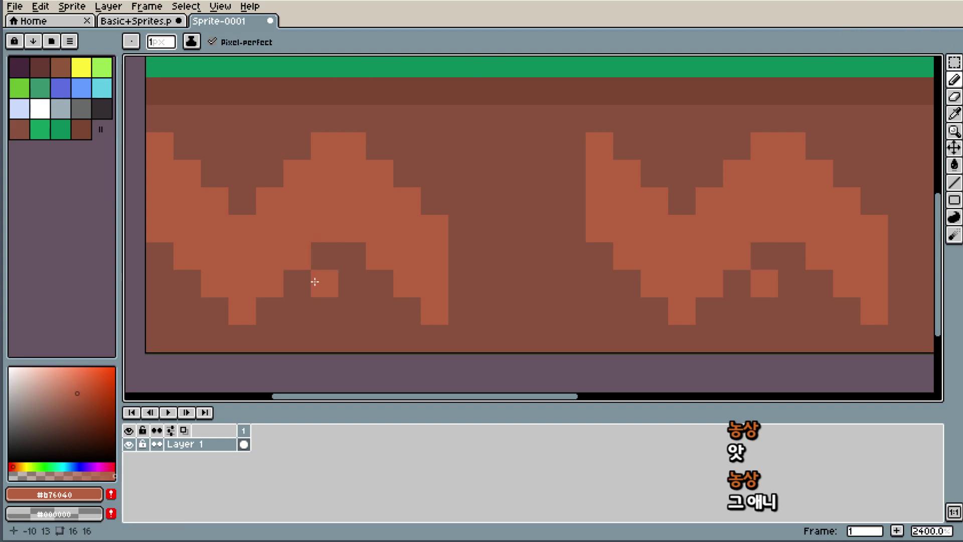
{"action": "left_click_drag", "start_coordinate": [297, 283], "coordinate": [325, 255]}
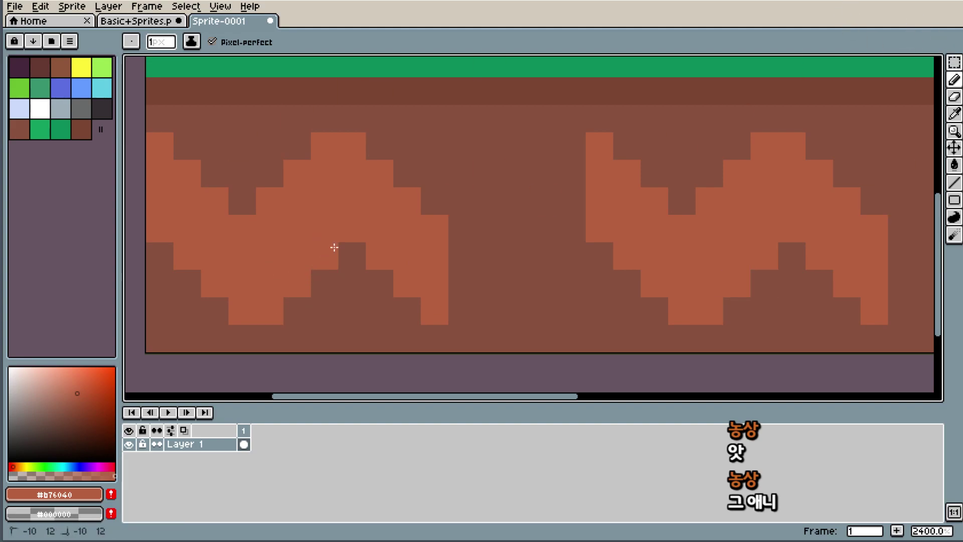
- Repaint three diagonal pixels dark #89523e and smooth the wave's peak and inner edge
{"action": "left_click", "coordinate": [280, 149], "text": "alt"}
{"action": "left_click_drag", "start_coordinate": [262, 202], "coordinate": [327, 135]}
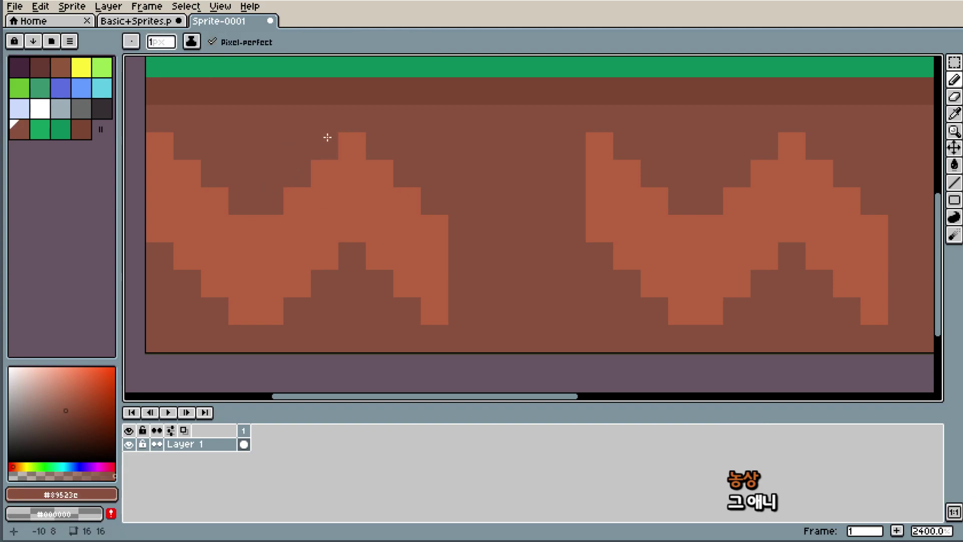
{"action": "key", "text": "alt"}
{"action": "left_click", "coordinate": [354, 224], "text": "alt"}
{"action": "left_click", "coordinate": [389, 146]}
{"action": "left_click", "coordinate": [386, 281], "text": "alt"}
{"action": "left_click", "coordinate": [381, 260]}
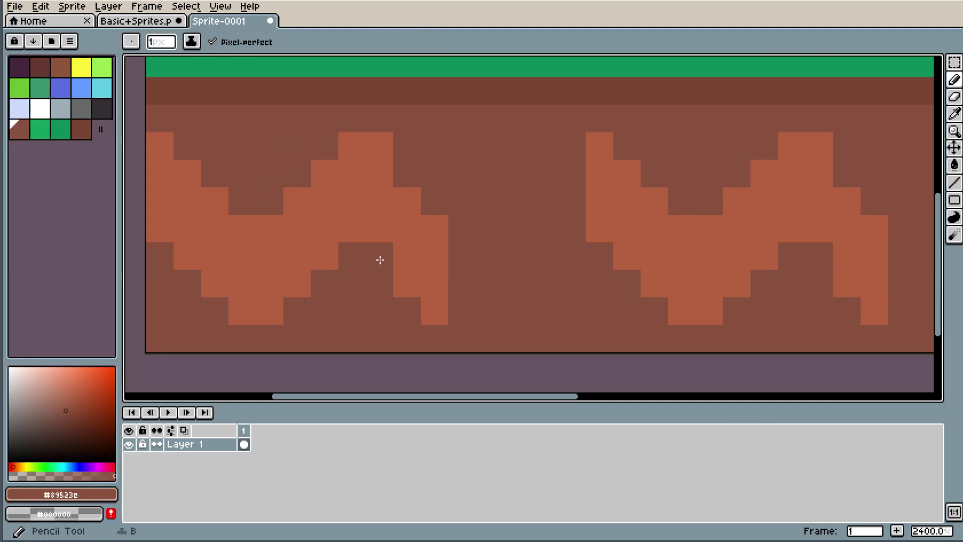
{"action": "left_click", "coordinate": [394, 163], "text": "alt"}
- Darken stray pixels under the wave and tidy its lower edge
{"action": "left_click", "coordinate": [427, 201]}
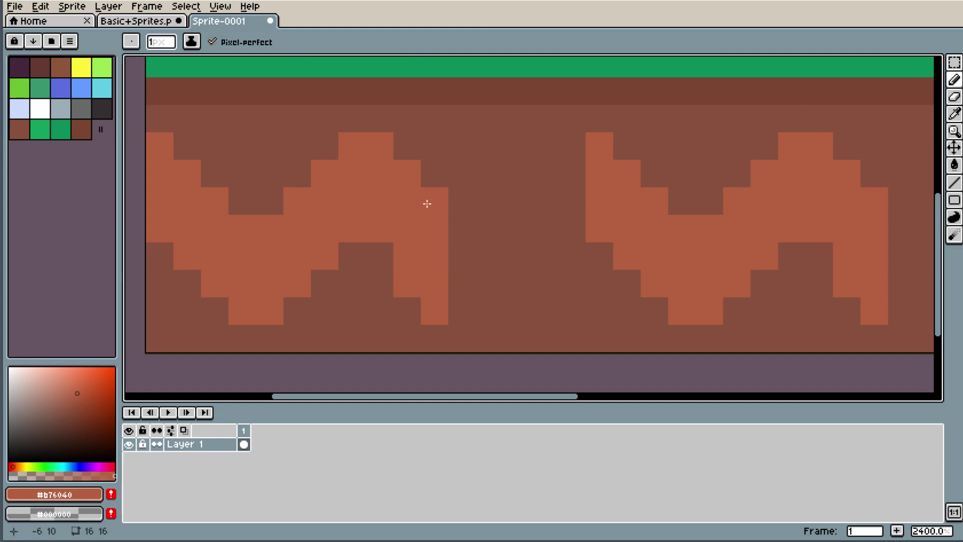
{"action": "key", "text": "alt"}
{"action": "left_click", "coordinate": [374, 272], "text": "alt"}
{"action": "mouse_move", "coordinate": [407, 283]}
{"action": "left_mouse_down"}
{"action": "mouse_move", "coordinate": [435, 311]}
{"action": "mouse_move", "coordinate": [466, 308]}
{"action": "mouse_move", "coordinate": [464, 223]}
{"action": "mouse_move", "coordinate": [507, 299]}
{"action": "mouse_move", "coordinate": [511, 209]}
{"action": "mouse_move", "coordinate": [551, 260]}
{"action": "mouse_move", "coordinate": [542, 172]}
{"action": "mouse_move", "coordinate": [578, 260]}
{"action": "mouse_move", "coordinate": [568, 142]}
{"action": "left_mouse_up"}
{"action": "left_click", "coordinate": [437, 217], "text": "alt"}
{"action": "left_click", "coordinate": [464, 286]}
- Add a lighter speck to the top soil row and inspect the tile
{"action": "scroll", "coordinate": [746, 187], "scroll_direction": "down", "scroll_amount": 7}
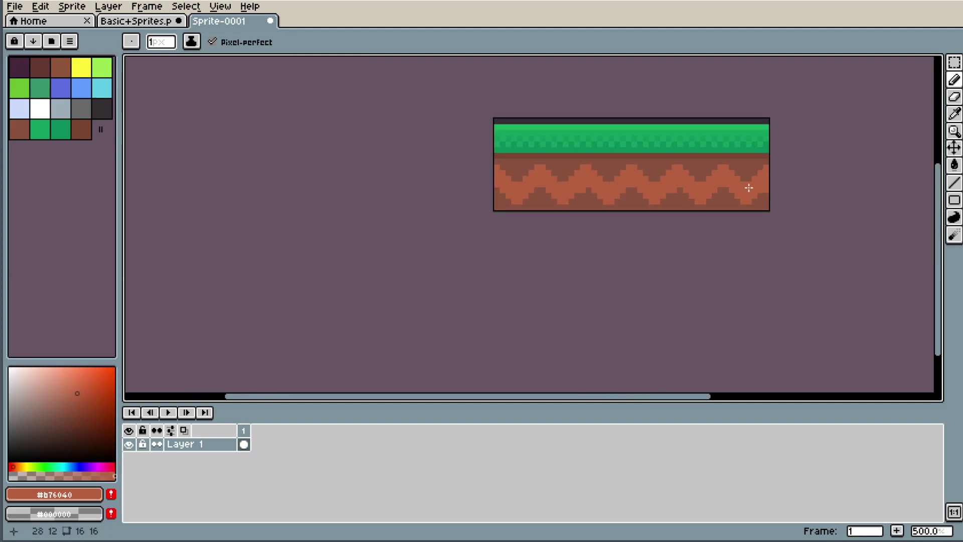
{"action": "scroll", "coordinate": [774, 170], "scroll_direction": "down", "scroll_amount": 2}
{"action": "scroll", "coordinate": [789, 161], "scroll_direction": "up", "scroll_amount": 4}
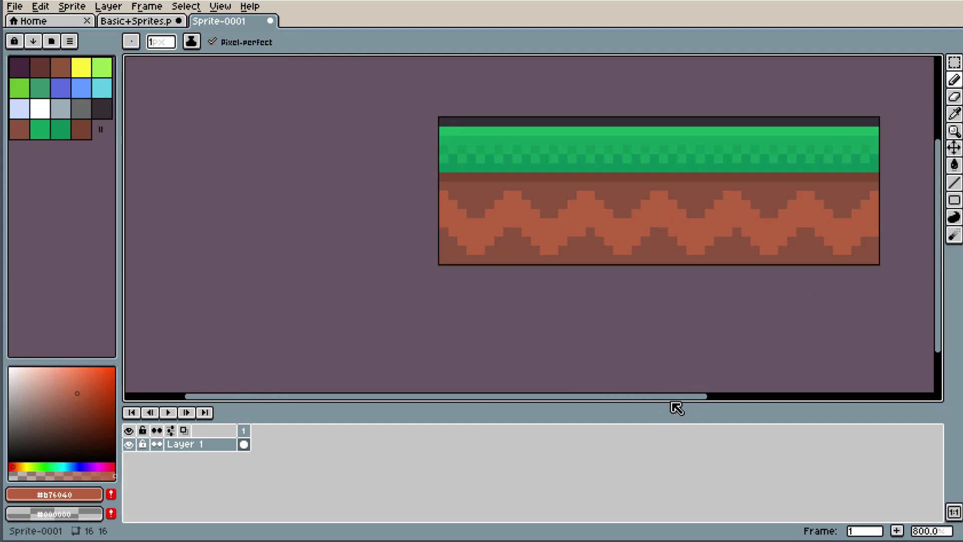
{"action": "left_click_drag", "start_coordinate": [675, 397], "coordinate": [811, 402]}
{"action": "scroll", "coordinate": [546, 340], "scroll_direction": "up", "scroll_amount": 2}
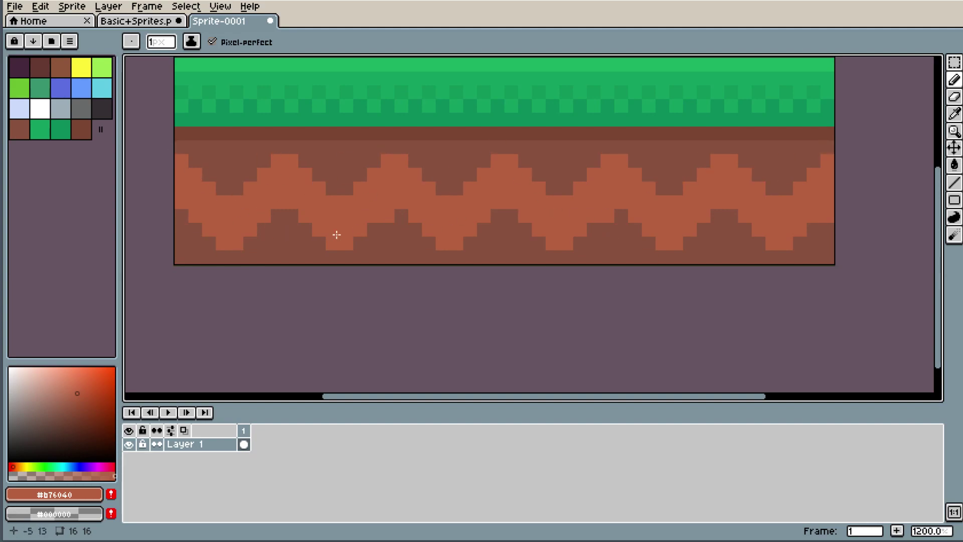
{"action": "left_click", "coordinate": [161, 133]}
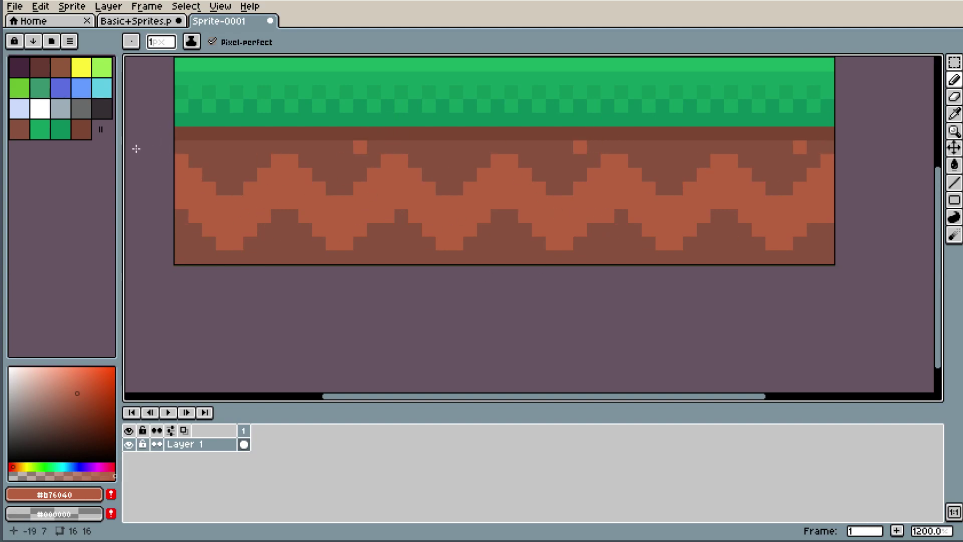
{"action": "scroll", "coordinate": [625, 142], "scroll_direction": "down", "scroll_amount": 2}
{"action": "scroll", "coordinate": [596, 135], "scroll_direction": "down", "scroll_amount": 4}
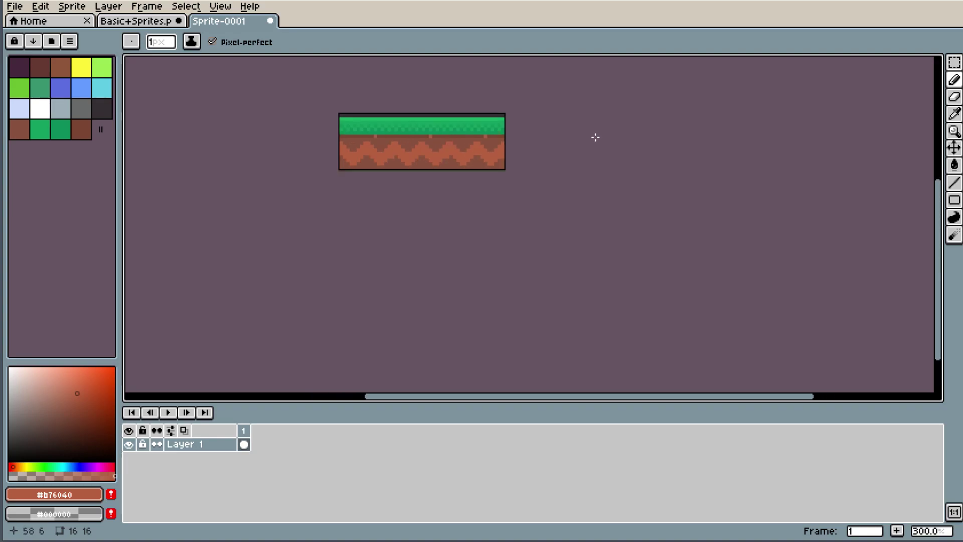
{"action": "scroll", "coordinate": [445, 86], "scroll_direction": "down", "scroll_amount": 1}
{"action": "scroll", "coordinate": [393, 125], "scroll_direction": "up", "scroll_amount": 1}
{"action": "scroll", "coordinate": [391, 131], "scroll_direction": "up", "scroll_amount": 4}
{"action": "scroll", "coordinate": [362, 161], "scroll_direction": "up", "scroll_amount": 6}
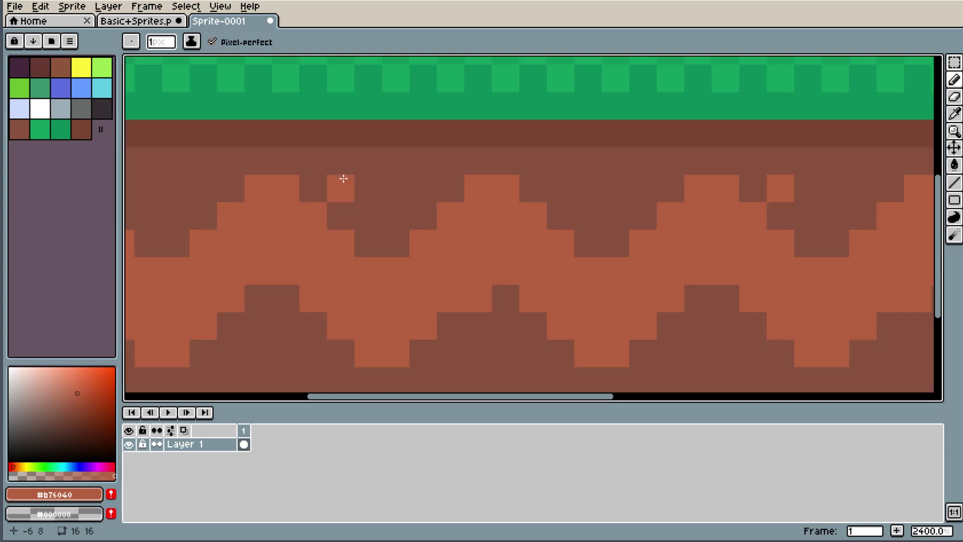
{"action": "scroll", "coordinate": [301, 211], "scroll_direction": "down", "scroll_amount": 7}
{"action": "scroll", "coordinate": [245, 225], "scroll_direction": "up", "scroll_amount": 1}
{"action": "scroll", "coordinate": [199, 241], "scroll_direction": "up", "scroll_amount": 3}
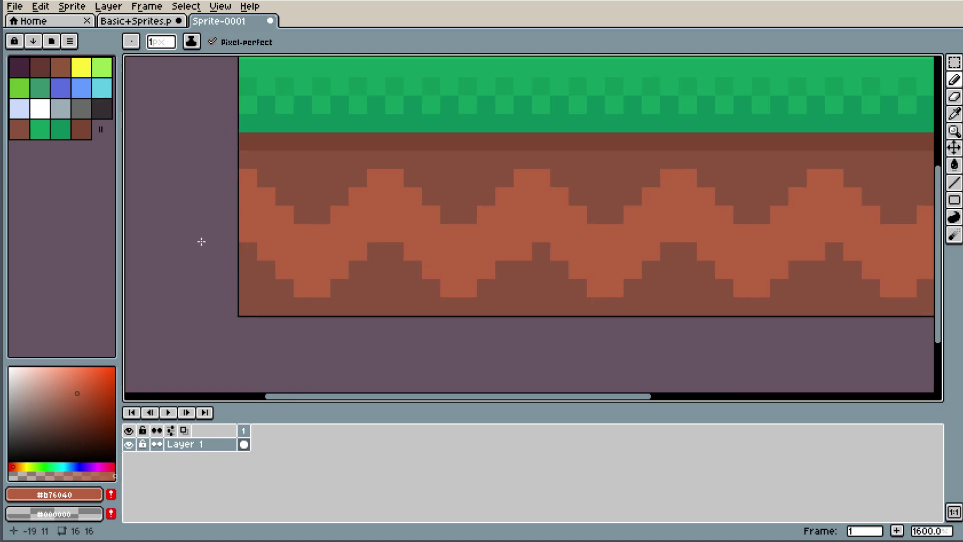
{"action": "scroll", "coordinate": [264, 198], "scroll_direction": "up", "scroll_amount": 1}
- Pick a medium brown and shade the zigzag's left edge pixels with it
{"action": "key", "text": "i"}
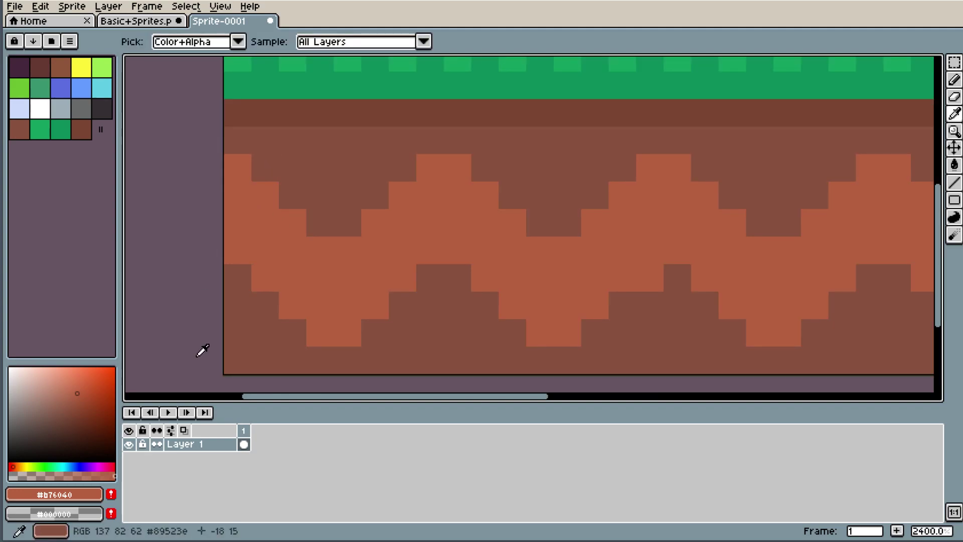
{"action": "left_click", "coordinate": [299, 187]}
{"action": "left_click", "coordinate": [73, 399]}
{"action": "key", "text": "b"}
{"action": "left_click", "coordinate": [236, 164]}
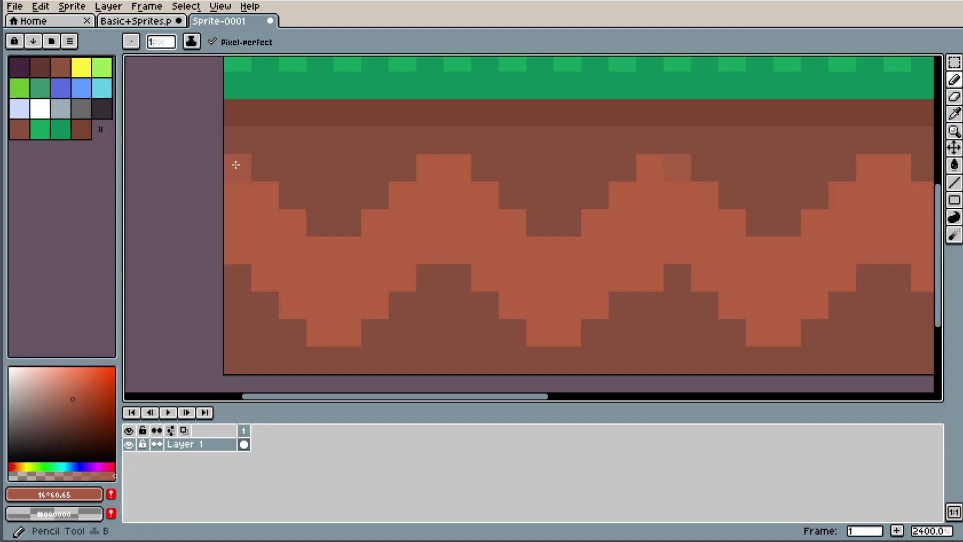
{"action": "left_click", "coordinate": [275, 196]}
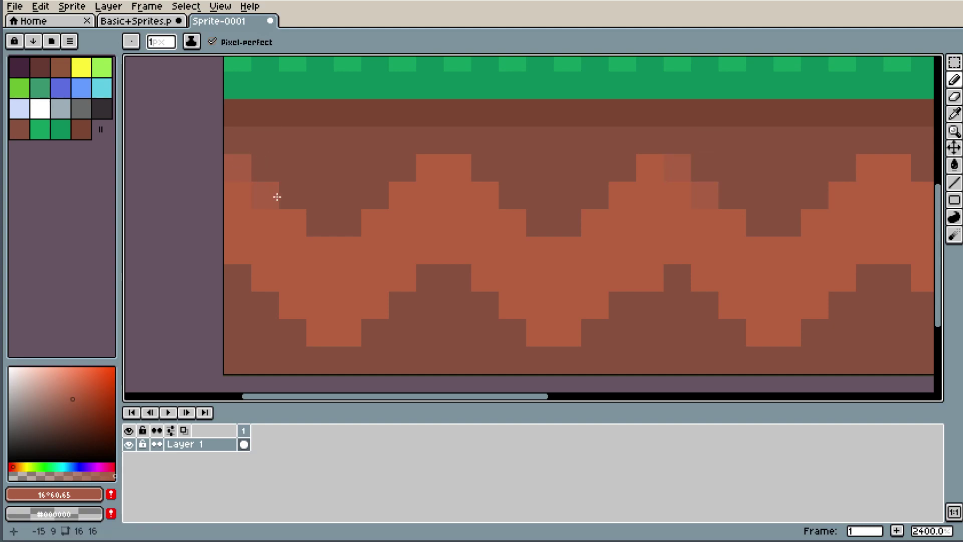
{"action": "left_click", "coordinate": [245, 254]}
{"action": "left_click", "coordinate": [265, 277]}
{"action": "left_click", "coordinate": [292, 305]}
- Shade the wave's lower edge and upper slope medium brown, then pick a lighter reddish-brown
{"action": "left_click", "coordinate": [375, 305]}
{"action": "left_click", "coordinate": [402, 278]}
{"action": "left_click", "coordinate": [289, 217]}
{"action": "left_click", "coordinate": [482, 283]}
{"action": "left_click", "coordinate": [509, 304]}
{"action": "left_click", "coordinate": [533, 333]}
{"action": "left_click", "coordinate": [567, 333]}
{"action": "left_click", "coordinate": [496, 196]}
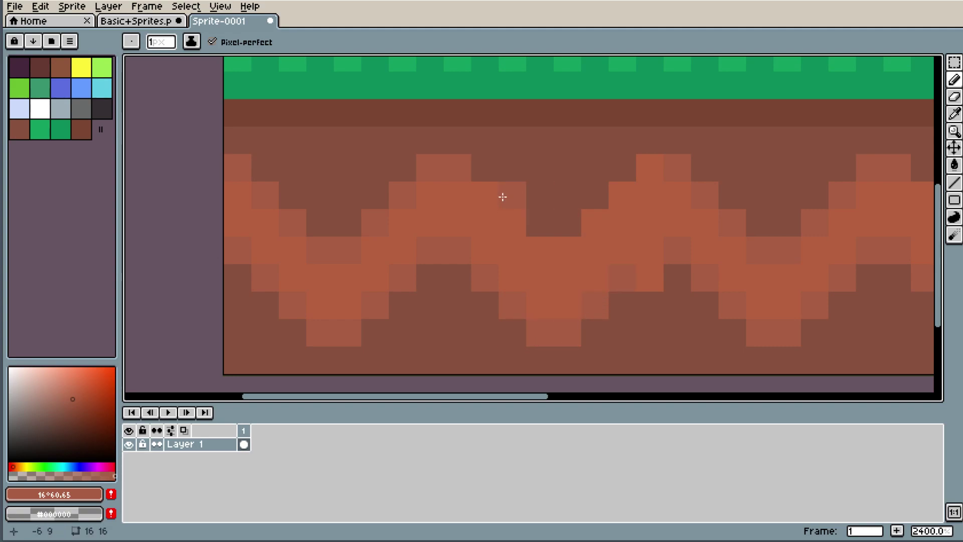
{"action": "left_click", "coordinate": [521, 221]}
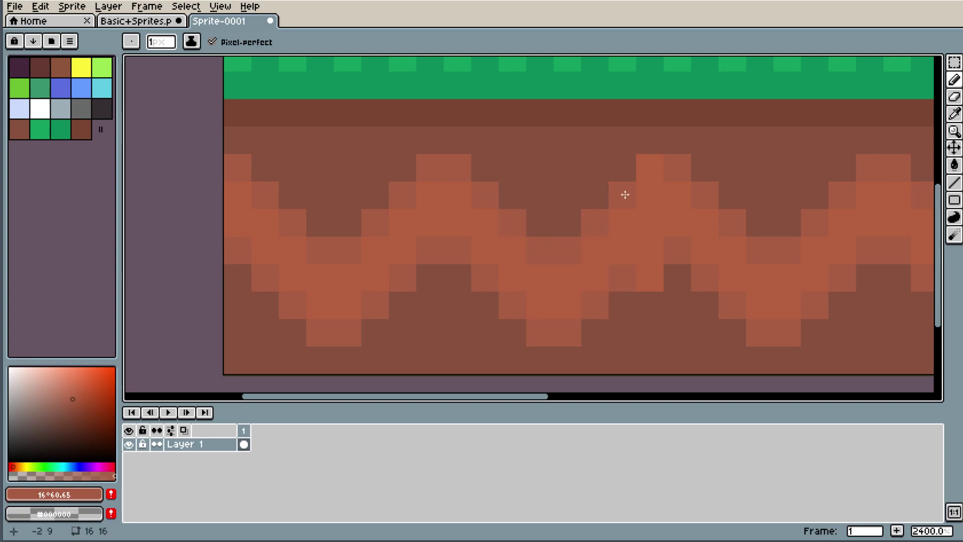
{"action": "left_click", "coordinate": [652, 286], "text": "alt"}
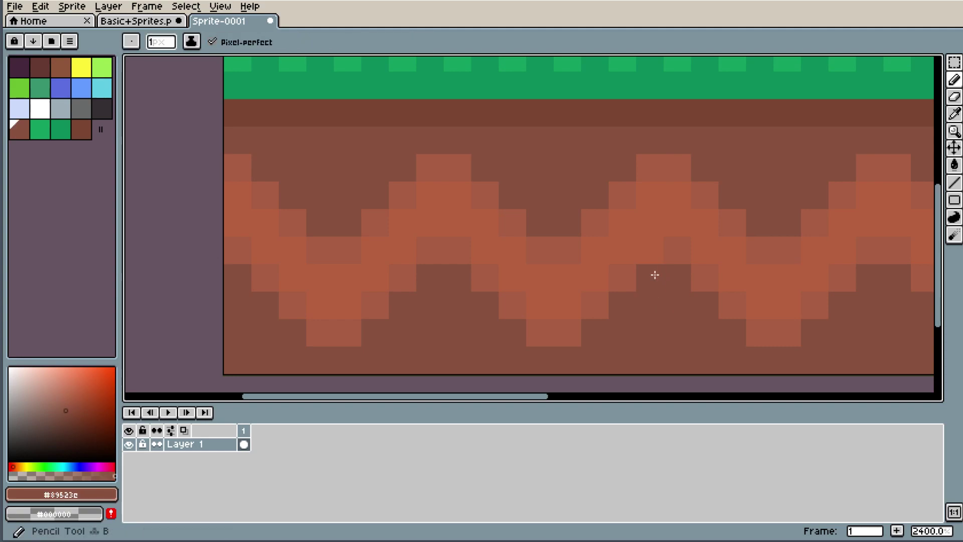
{"action": "left_click", "coordinate": [653, 244], "text": "alt"}
- Sample the dirt brown from the tile and adjust it to a slightly darker shade
{"action": "scroll", "coordinate": [804, 236], "scroll_direction": "down", "scroll_amount": 9}
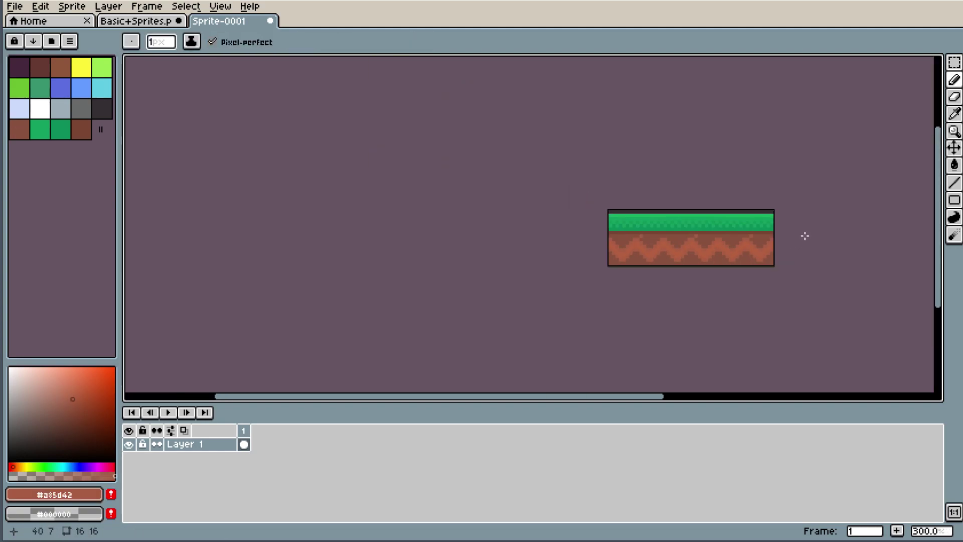
{"action": "scroll", "coordinate": [838, 248], "scroll_direction": "up", "scroll_amount": 3}
{"action": "scroll", "coordinate": [849, 330], "scroll_direction": "down", "scroll_amount": 4}
{"action": "scroll", "coordinate": [849, 329], "scroll_direction": "up", "scroll_amount": 3}
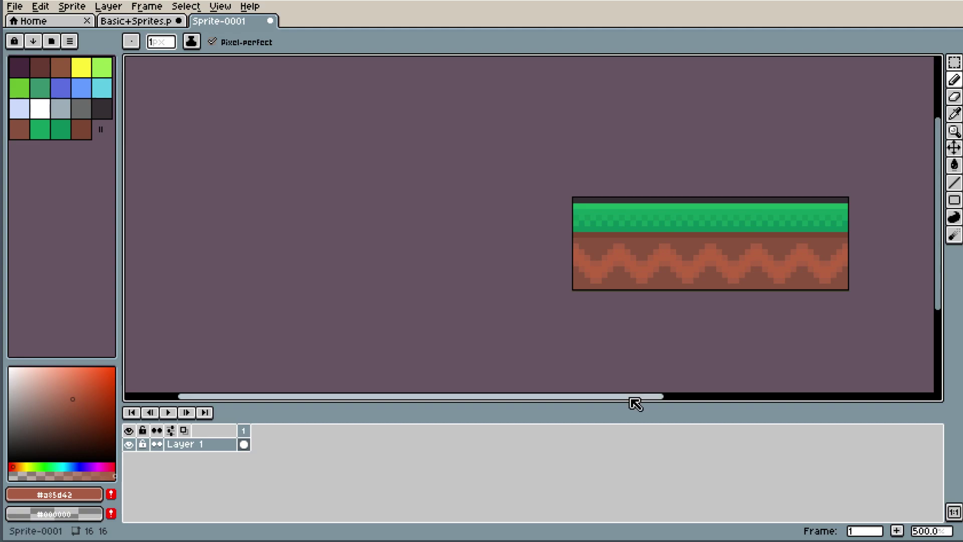
{"action": "mouse_move", "coordinate": [633, 397]}
{"action": "left_mouse_down"}
{"action": "mouse_move", "coordinate": [769, 395]}
{"action": "mouse_move", "coordinate": [747, 397]}
{"action": "left_mouse_up"}
{"action": "scroll", "coordinate": [712, 299], "scroll_direction": "up", "scroll_amount": 1}
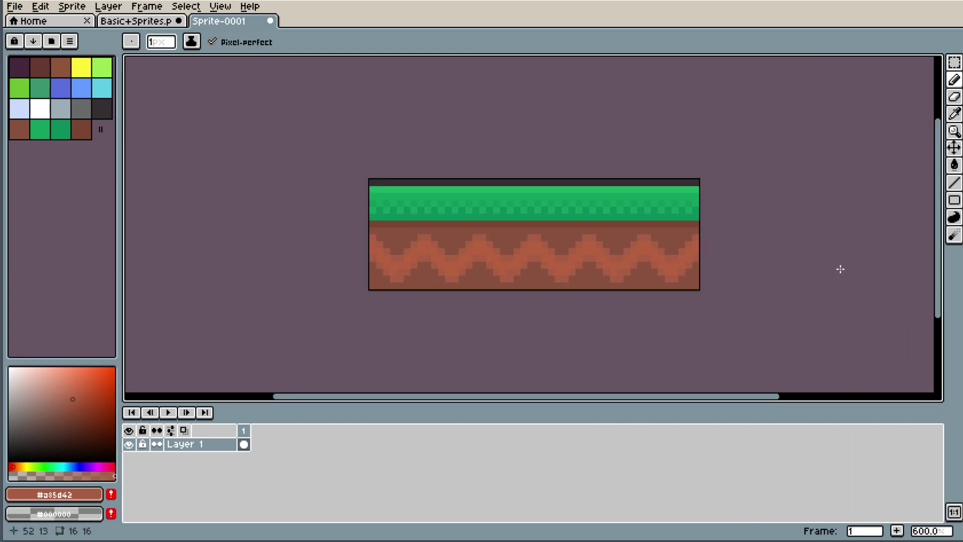
{"action": "scroll", "coordinate": [773, 242], "scroll_direction": "up", "scroll_amount": 1}
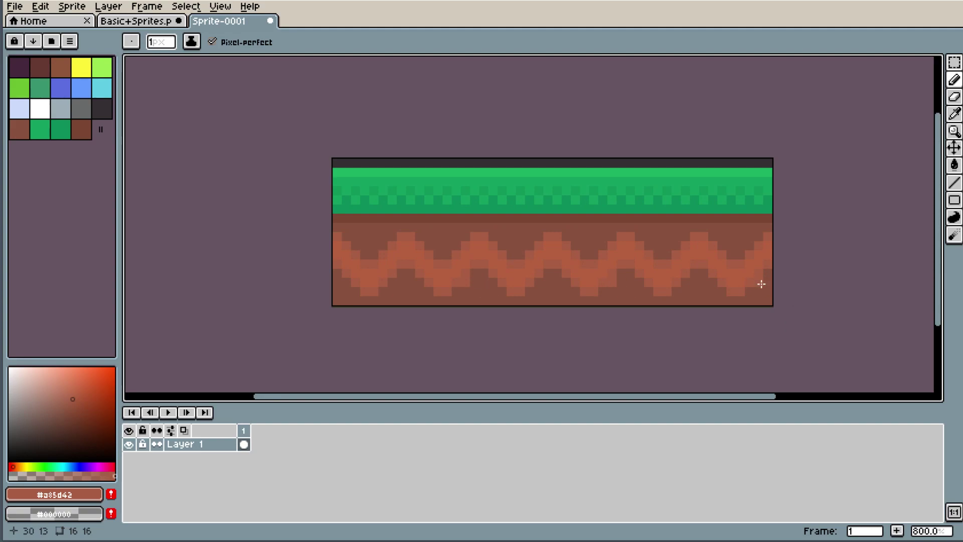
{"action": "scroll", "coordinate": [779, 244], "scroll_direction": "up", "scroll_amount": 1}
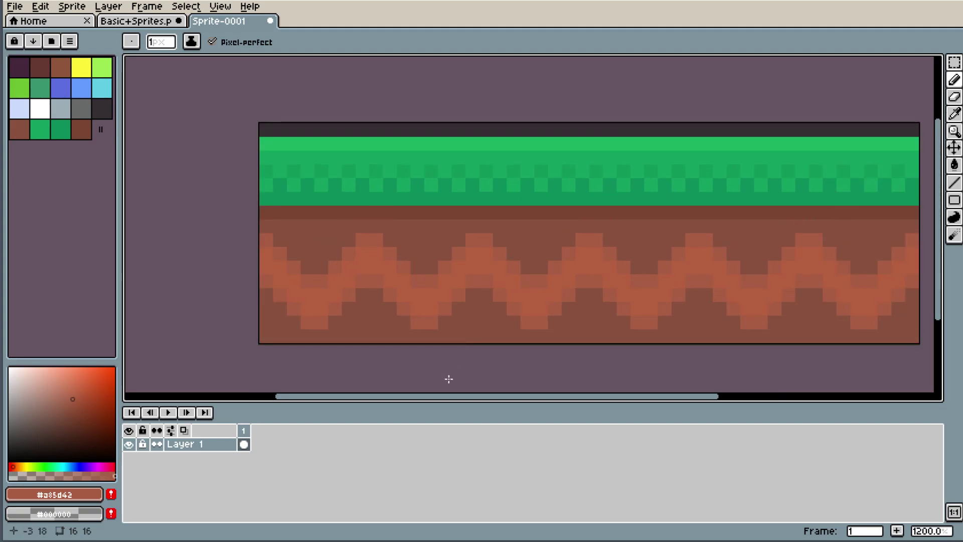
{"action": "mouse_move", "coordinate": [465, 396]}
{"action": "left_mouse_down"}
{"action": "mouse_move", "coordinate": [534, 406]}
{"action": "mouse_move", "coordinate": [524, 407]}
{"action": "left_mouse_up"}
{"action": "key", "text": "i"}
{"action": "left_click", "coordinate": [309, 223]}
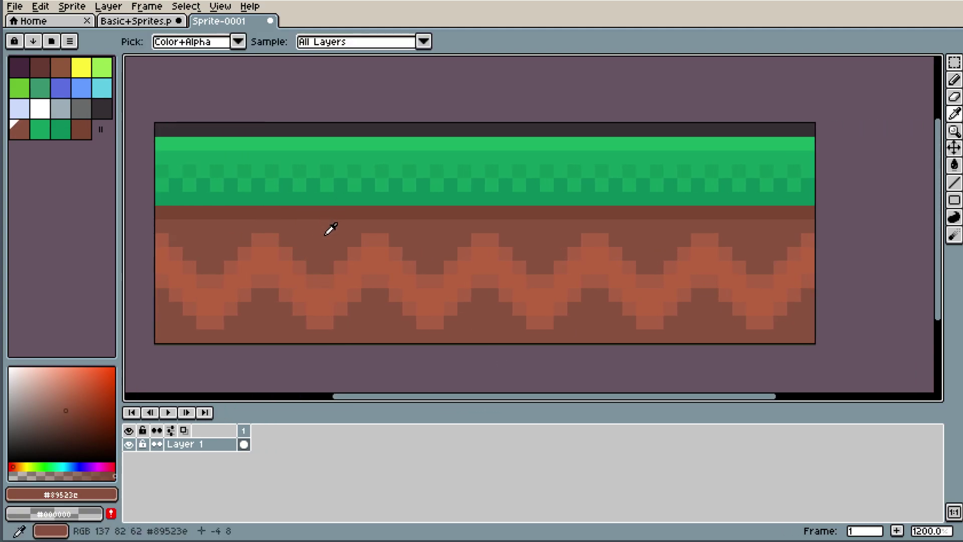
{"action": "left_click_drag", "start_coordinate": [326, 233], "coordinate": [334, 216]}
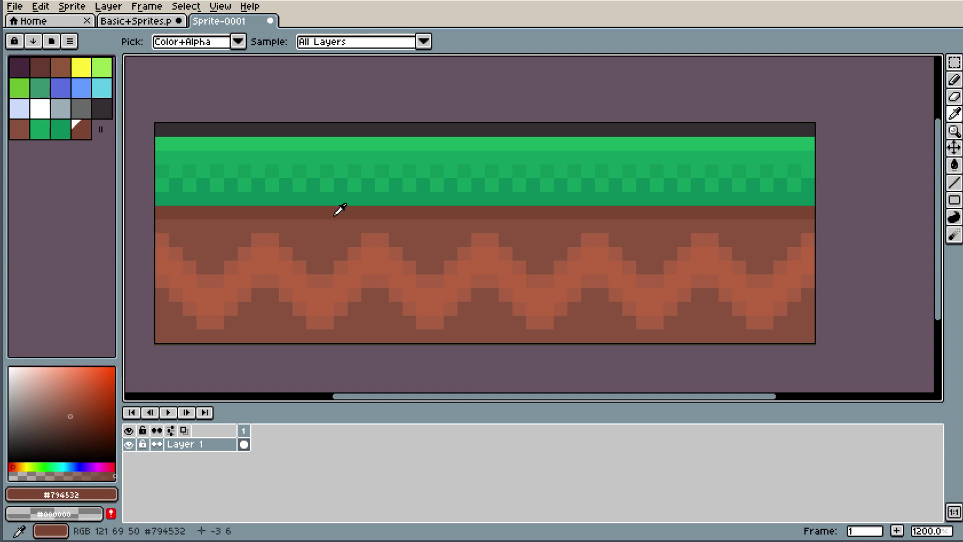
{"action": "left_click", "coordinate": [68, 413]}
- Lighten a pixel in the dark-brown dirt row and add brown dots along the grass row
{"action": "key", "text": "b"}
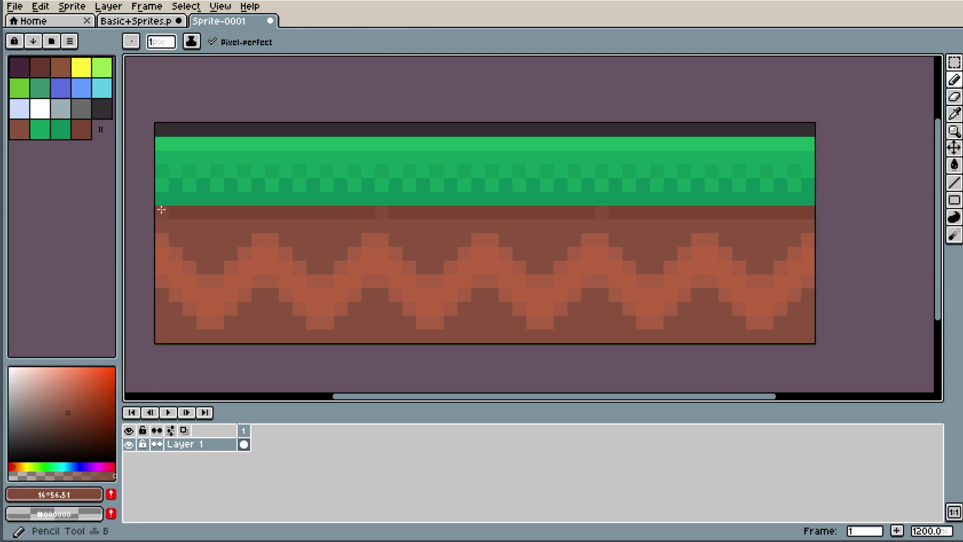
{"action": "left_click", "coordinate": [161, 212]}
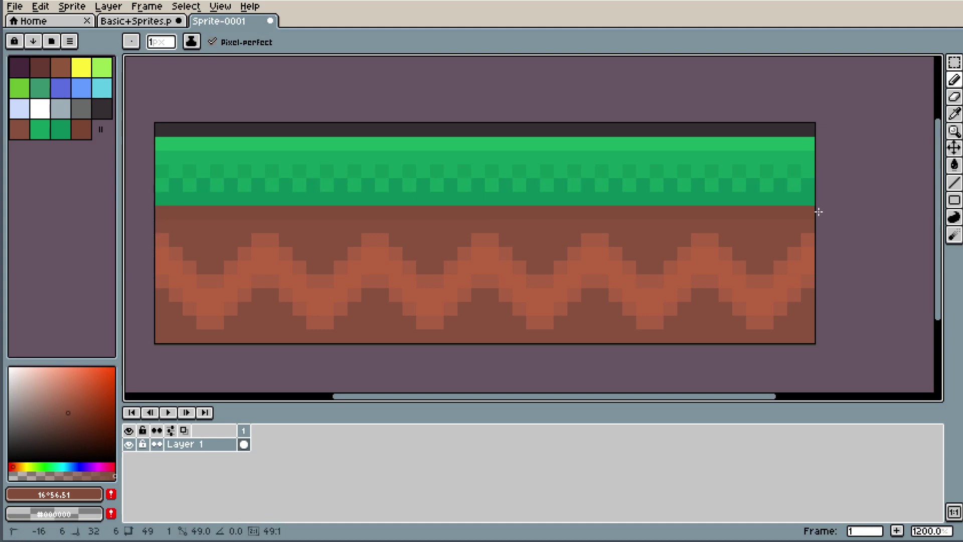
{"action": "left_click", "coordinate": [832, 188]}
{"action": "scroll", "coordinate": [843, 180], "scroll_direction": "down", "scroll_amount": 4}
{"action": "scroll", "coordinate": [379, 130], "scroll_direction": "down", "scroll_amount": 1}
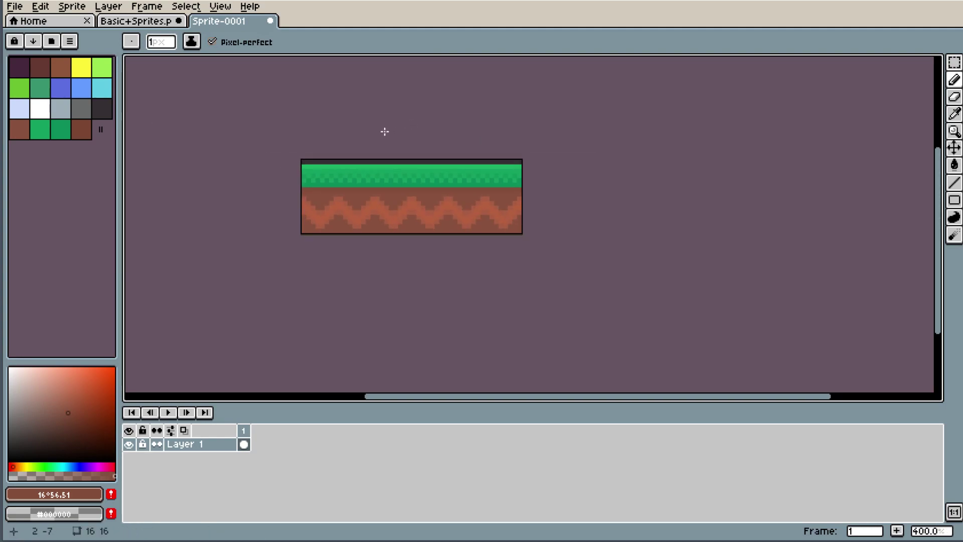
{"action": "scroll", "coordinate": [380, 130], "scroll_direction": "up", "scroll_amount": 1}
{"action": "scroll", "coordinate": [379, 131], "scroll_direction": "up", "scroll_amount": 1}
{"action": "scroll", "coordinate": [378, 129], "scroll_direction": "up", "scroll_amount": 1}
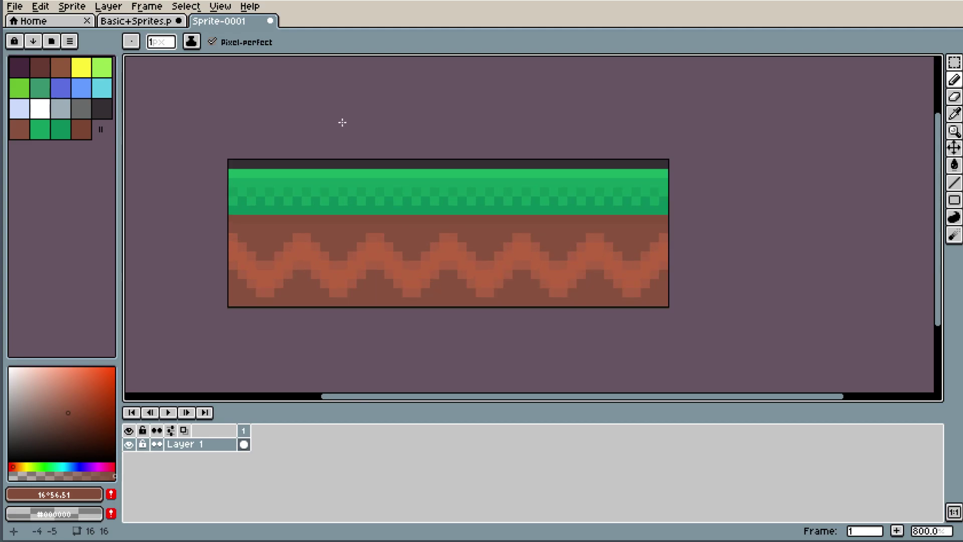
{"action": "scroll", "coordinate": [281, 191], "scroll_direction": "up", "scroll_amount": 3}
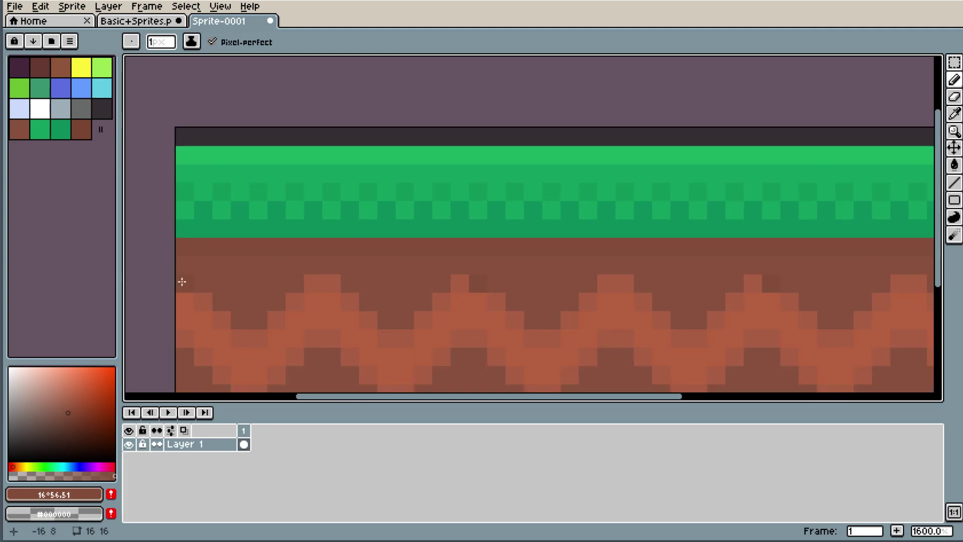
{"action": "scroll", "coordinate": [181, 263], "scroll_direction": "down", "scroll_amount": 5}
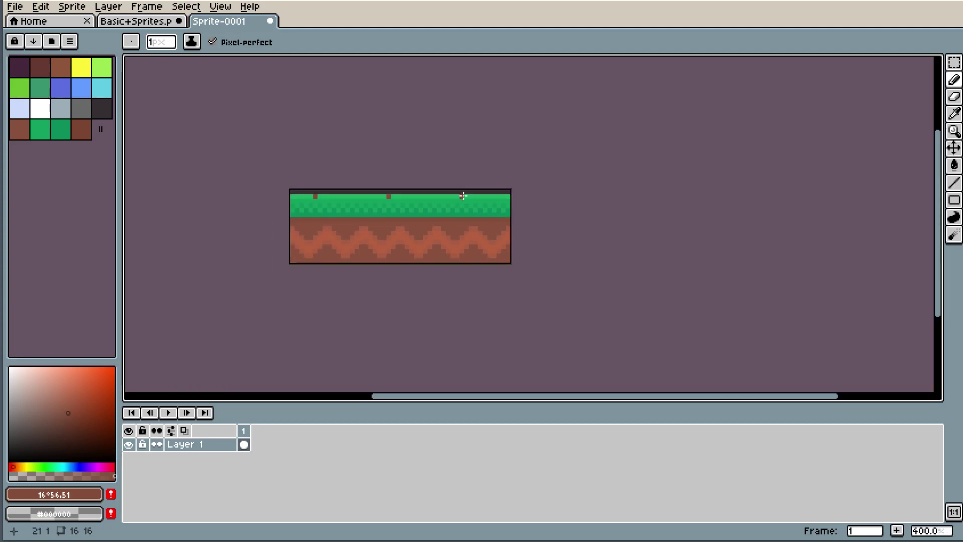
{"action": "scroll", "coordinate": [420, 162], "scroll_direction": "down", "scroll_amount": 2}
{"action": "scroll", "coordinate": [419, 162], "scroll_direction": "up", "scroll_amount": 1}
{"action": "scroll", "coordinate": [389, 172], "scroll_direction": "up", "scroll_amount": 3}
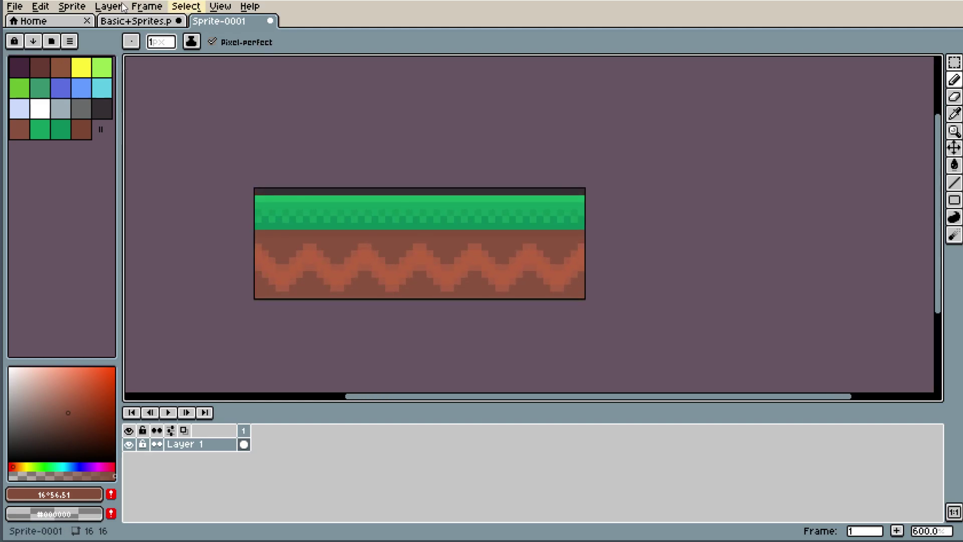
- Set View > Tiled Mode to None so only the lone 16×16 tile shows
{"action": "left_click", "coordinate": [220, 6]}
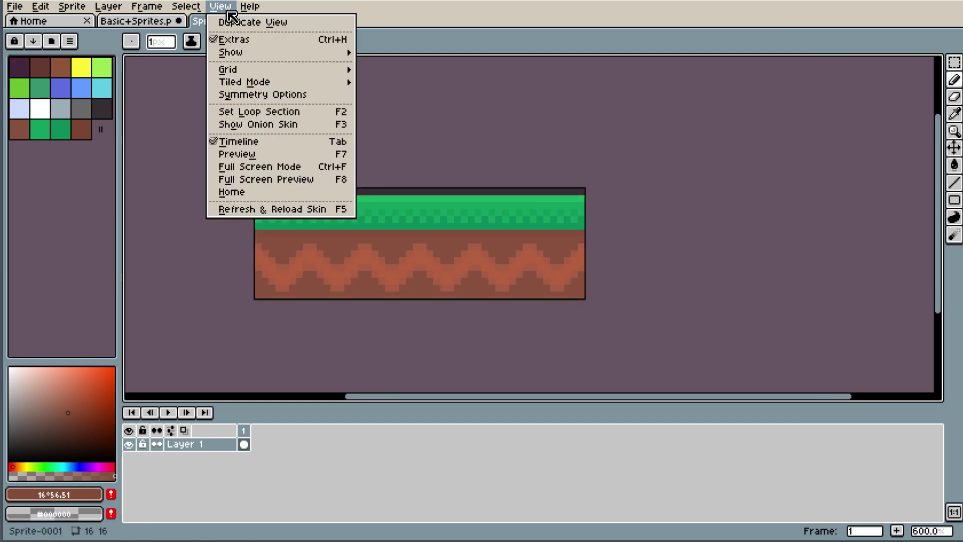
{"action": "mouse_move", "coordinate": [244, 81]}
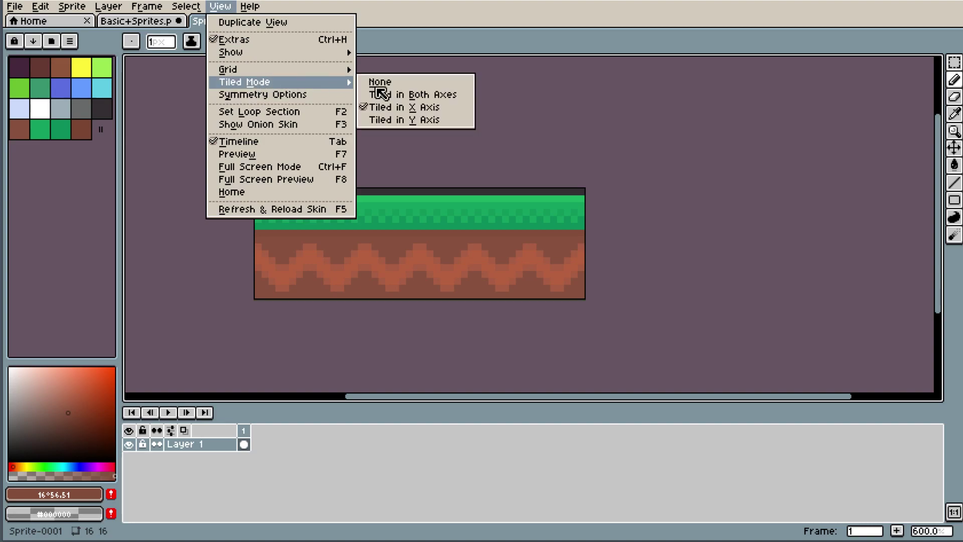
{"action": "left_click", "coordinate": [379, 82]}
{"action": "scroll", "coordinate": [391, 251], "scroll_direction": "up", "scroll_amount": 2}
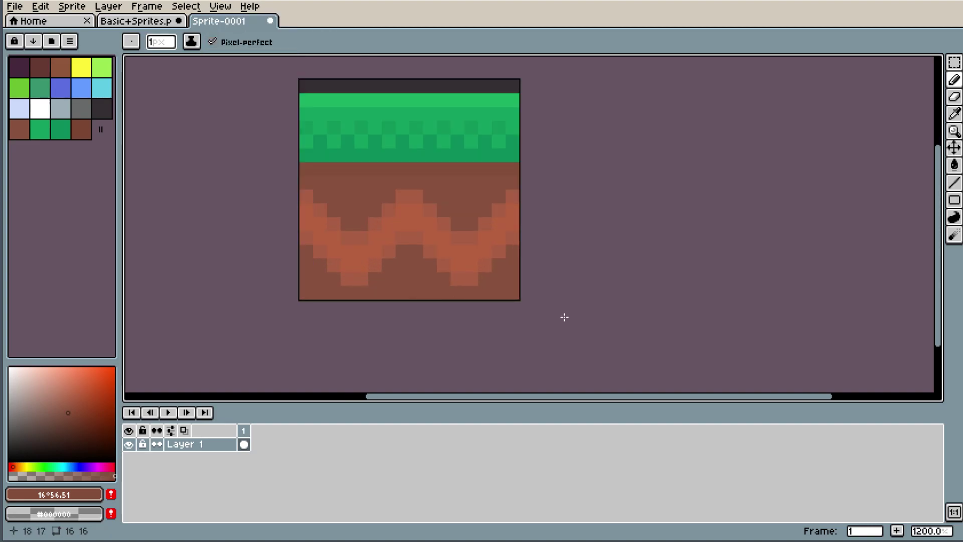
{"action": "scroll", "coordinate": [639, 216], "scroll_direction": "down", "scroll_amount": 2}
{"action": "scroll", "coordinate": [704, 178], "scroll_direction": "up", "scroll_amount": 1}
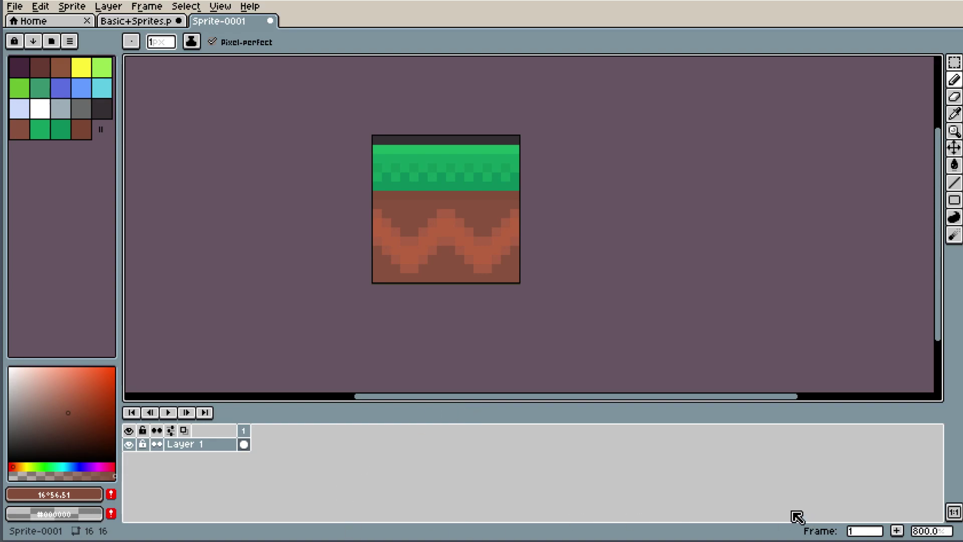
- Add frames 2 and 3, glancing at the Basic+Sprites sheet before returning to the grass tile
{"action": "left_click", "coordinate": [898, 530]}
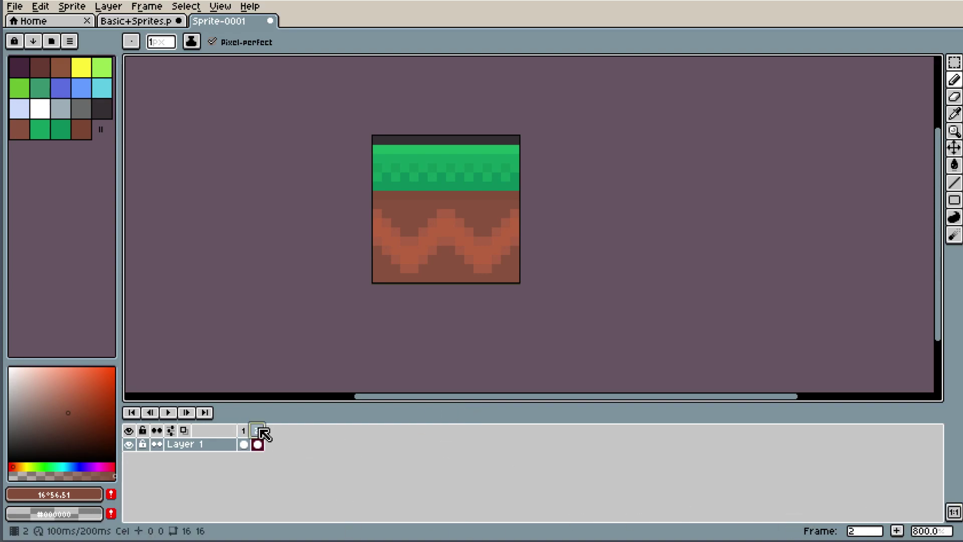
{"action": "left_click", "coordinate": [897, 530]}
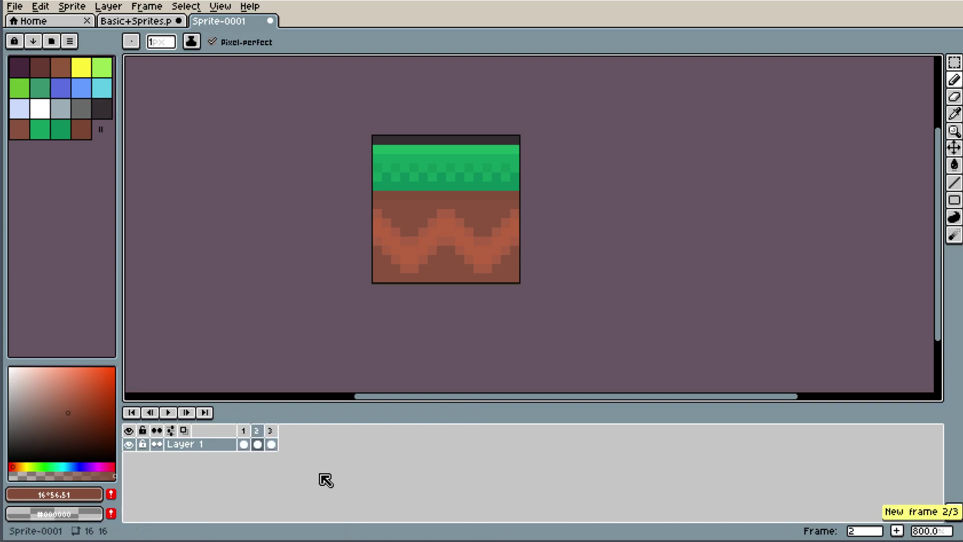
{"action": "left_click", "coordinate": [247, 434]}
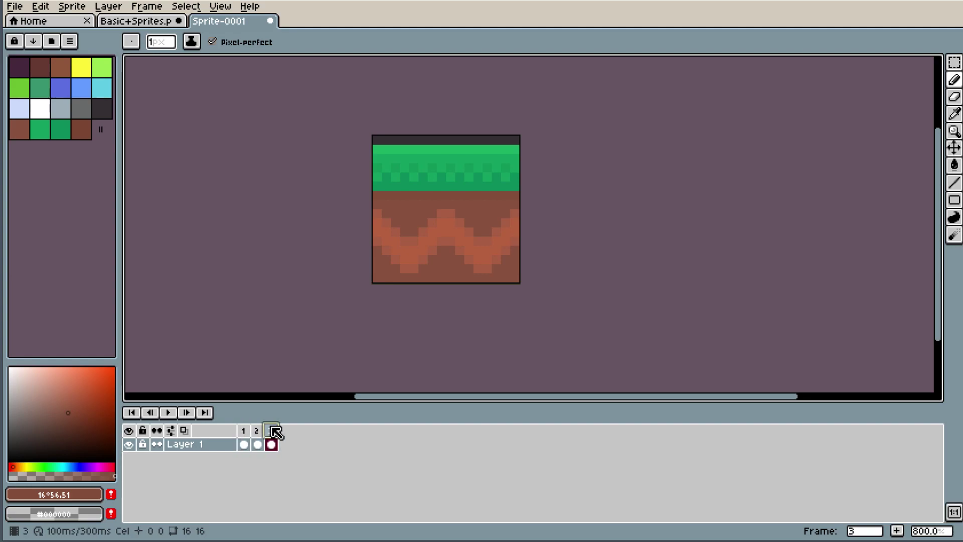
{"action": "left_click", "coordinate": [151, 21]}
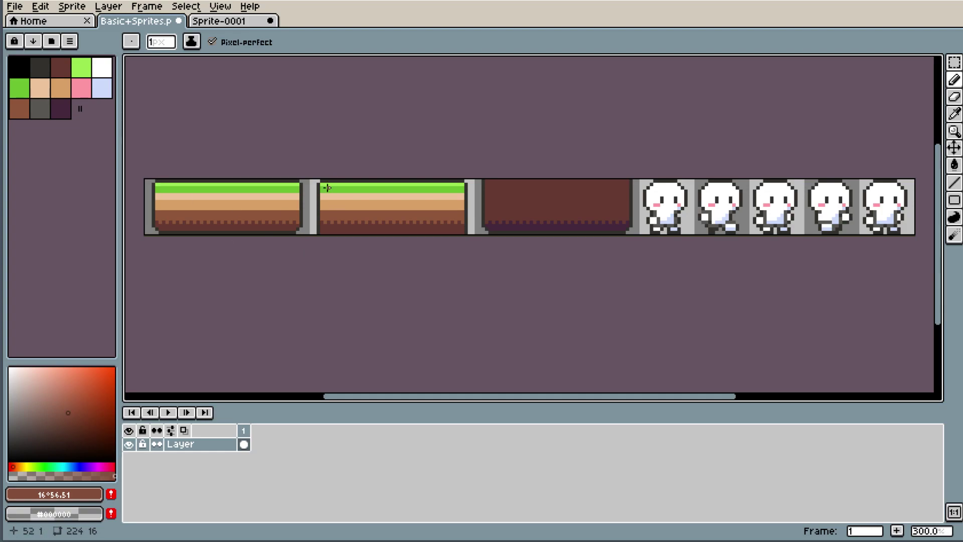
{"action": "left_click", "coordinate": [215, 24]}
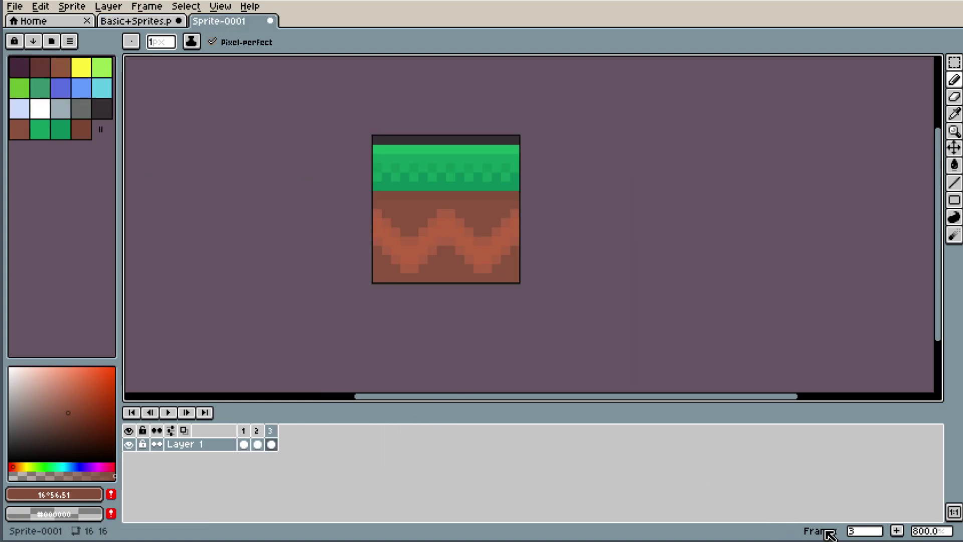
- Keep adding frames until the sprite has nine copies of the zigzag tile
{"action": "left_click", "coordinate": [896, 531]}
{"action": "left_click", "coordinate": [896, 530]}
{"action": "left_click", "coordinate": [897, 531]}
{"action": "left_click", "coordinate": [896, 531]}
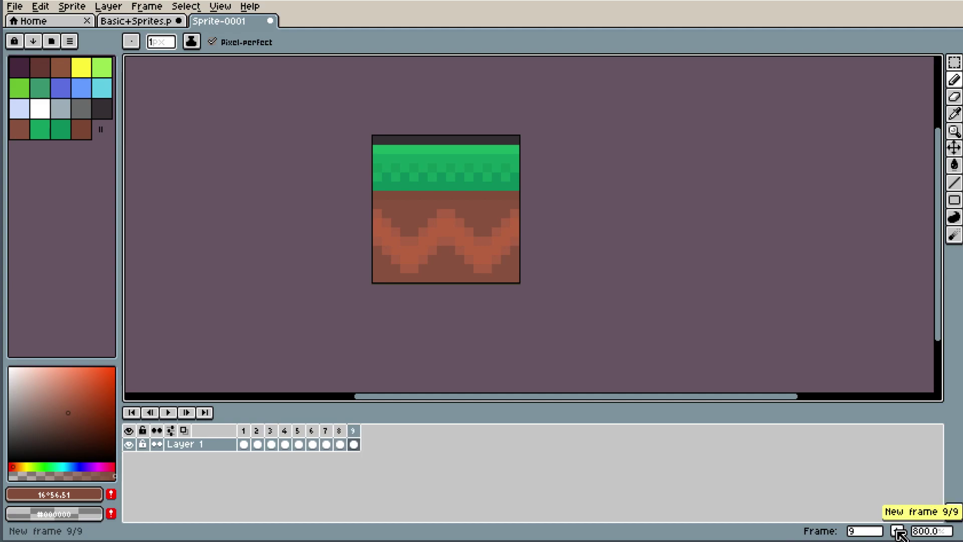
{"action": "scroll", "coordinate": [670, 208], "scroll_direction": "down", "scroll_amount": 5}
{"action": "scroll", "coordinate": [666, 217], "scroll_direction": "down", "scroll_amount": 1}
{"action": "scroll", "coordinate": [667, 217], "scroll_direction": "up", "scroll_amount": 3}
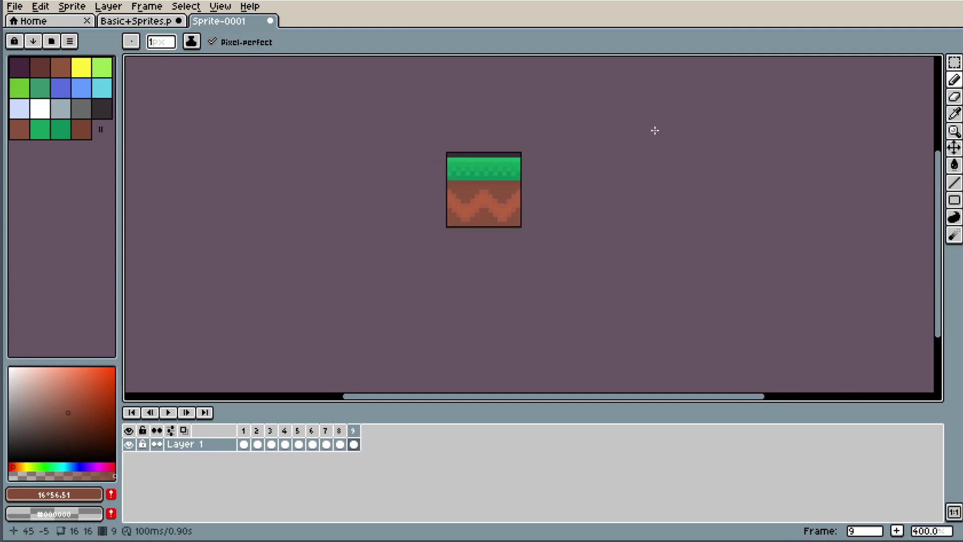
{"action": "scroll", "coordinate": [630, 147], "scroll_direction": "up", "scroll_amount": 1}
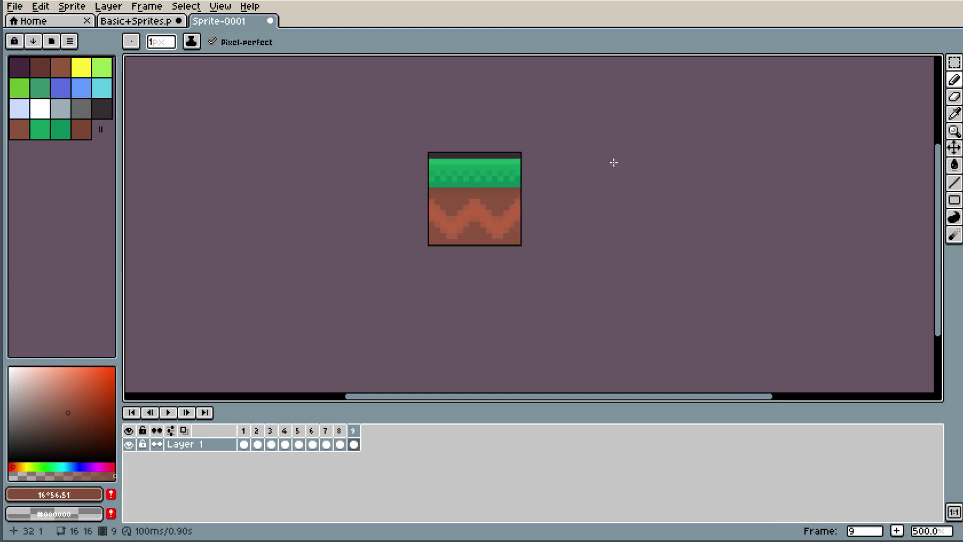
{"action": "scroll", "coordinate": [617, 166], "scroll_direction": "up", "scroll_amount": 1}
{"action": "scroll", "coordinate": [621, 171], "scroll_direction": "up", "scroll_amount": 3}
{"action": "scroll", "coordinate": [621, 190], "scroll_direction": "down", "scroll_amount": 6}
{"action": "scroll", "coordinate": [617, 212], "scroll_direction": "down", "scroll_amount": 2}
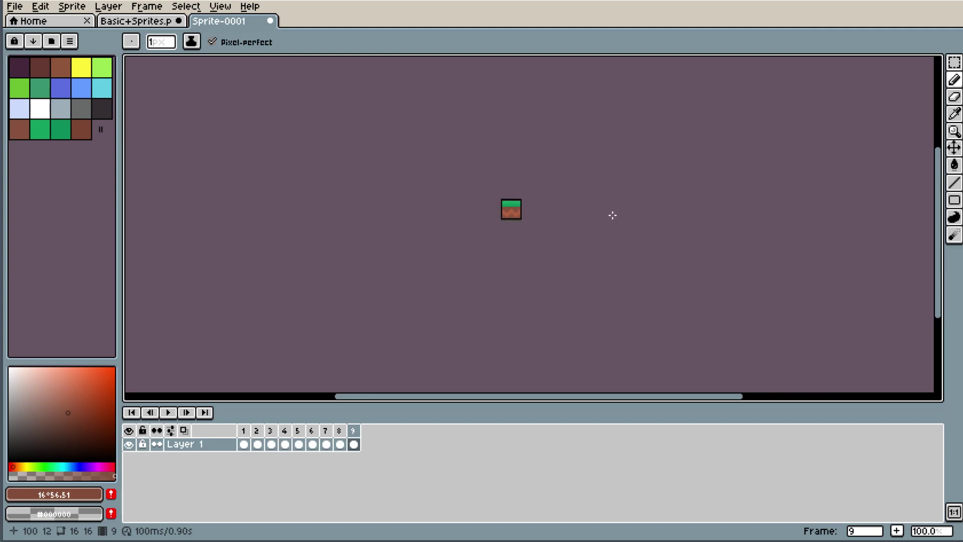
{"action": "scroll", "coordinate": [613, 215], "scroll_direction": "up", "scroll_amount": 6}
{"action": "scroll", "coordinate": [535, 191], "scroll_direction": "up", "scroll_amount": 2}
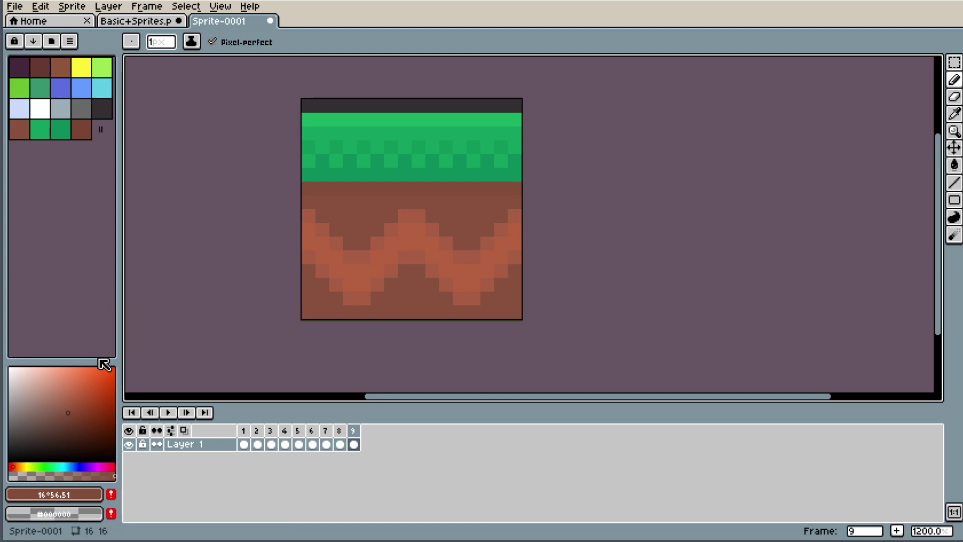
- Choose a warm light orange as the drawing colour for the dirt
{"action": "key", "text": "i"}
{"action": "left_click", "coordinate": [20, 465]}
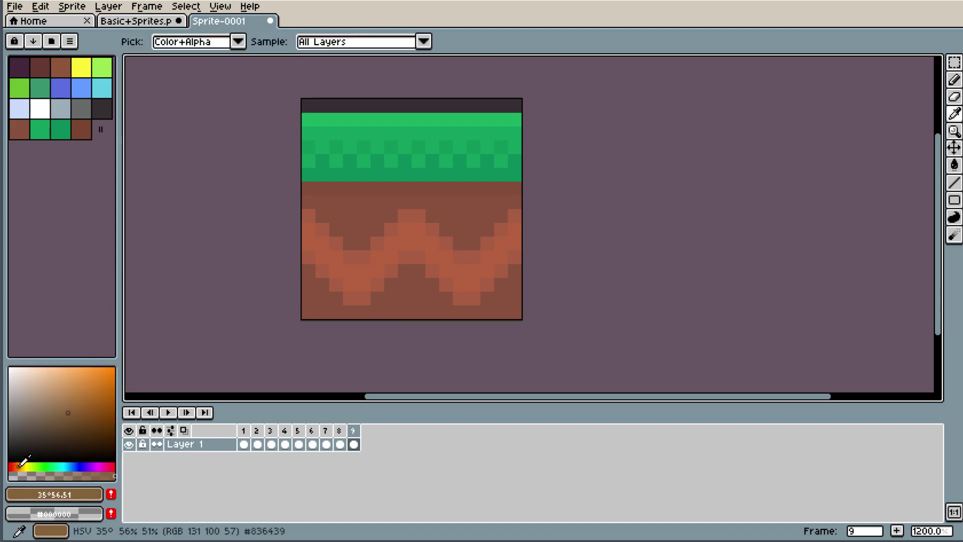
{"action": "left_click_drag", "start_coordinate": [20, 466], "coordinate": [18, 466]}
{"action": "left_click", "coordinate": [81, 384]}
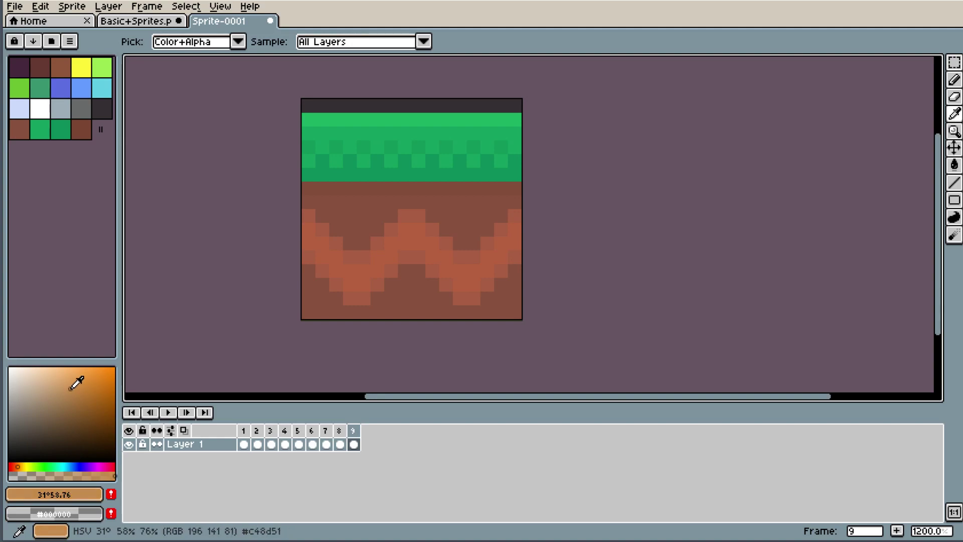
{"action": "left_click_drag", "start_coordinate": [79, 385], "coordinate": [69, 388]}
{"action": "left_click", "coordinate": [17, 466]}
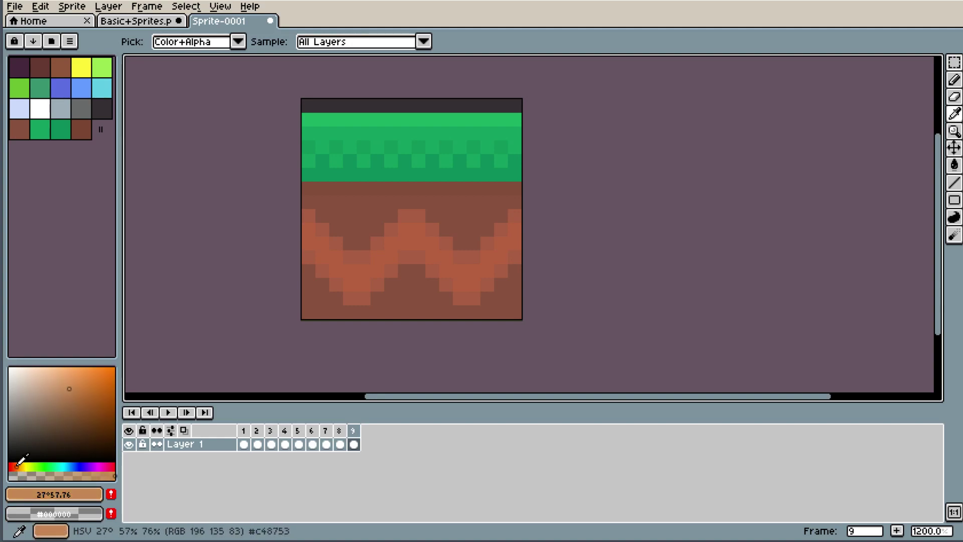
{"action": "left_click", "coordinate": [69, 393]}
- Bucket-fill frame 9's dirt area with light orange, then refine toward a softer tan
{"action": "left_click", "coordinate": [954, 165]}
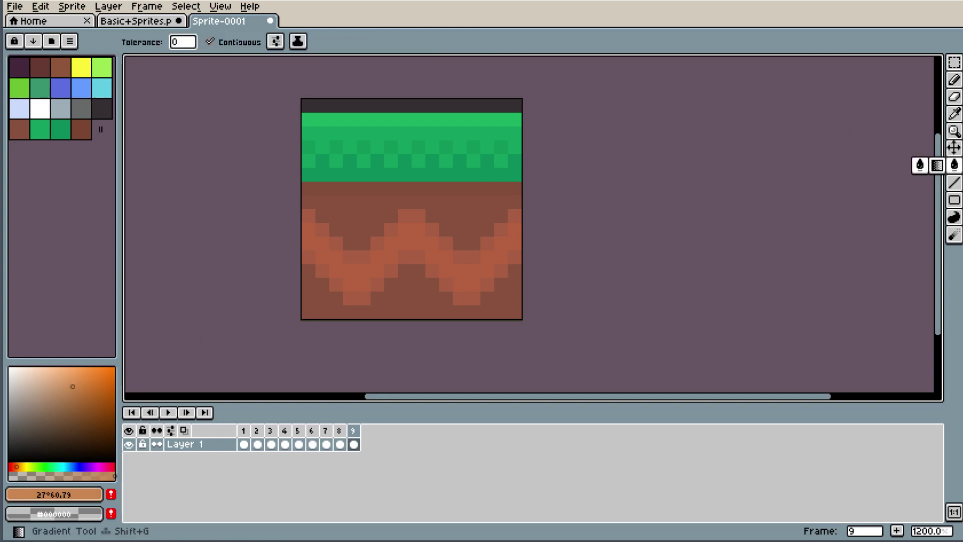
{"action": "left_click", "coordinate": [381, 218]}
{"action": "scroll", "coordinate": [520, 272], "scroll_direction": "down", "scroll_amount": 6}
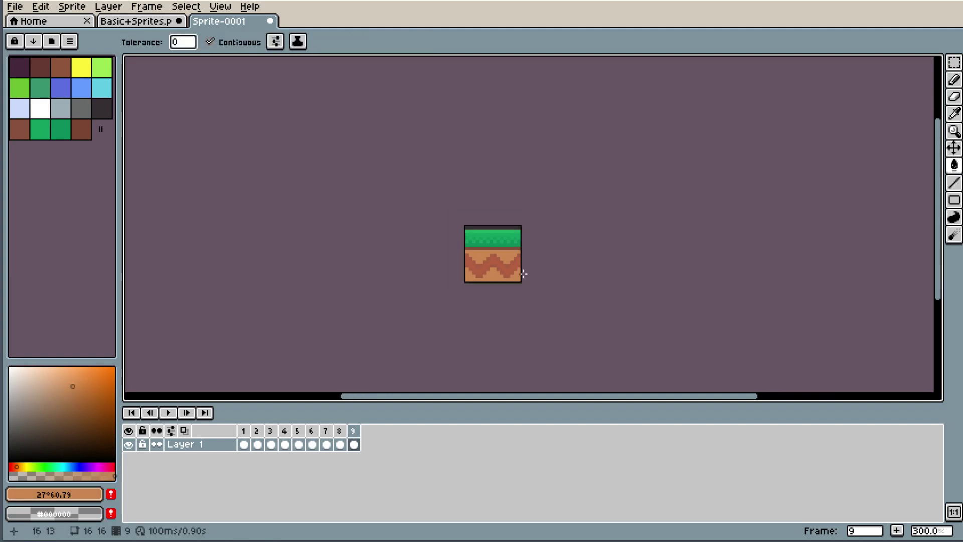
{"action": "scroll", "coordinate": [555, 272], "scroll_direction": "down", "scroll_amount": 1}
{"action": "scroll", "coordinate": [516, 272], "scroll_direction": "up", "scroll_amount": 7}
{"action": "scroll", "coordinate": [516, 272], "scroll_direction": "up", "scroll_amount": 1}
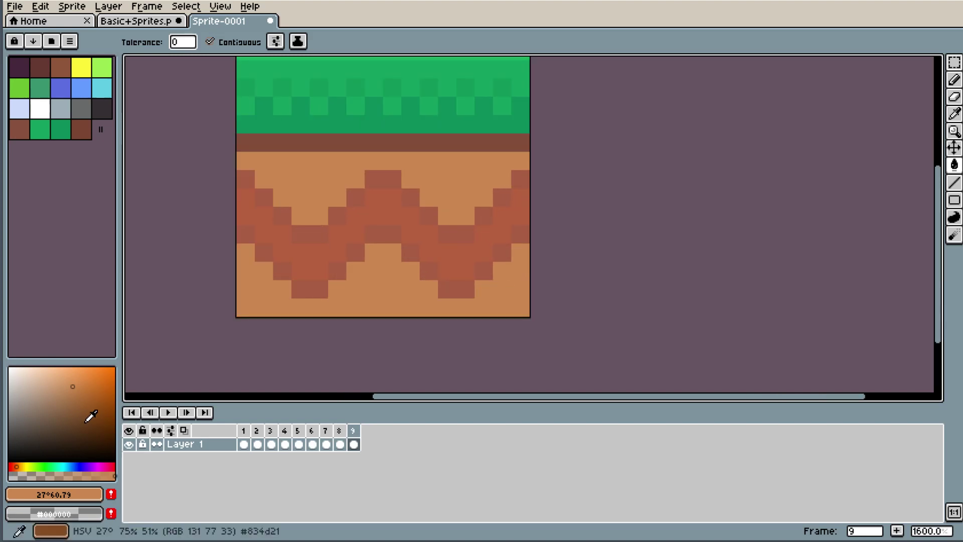
{"action": "left_click", "coordinate": [78, 398]}
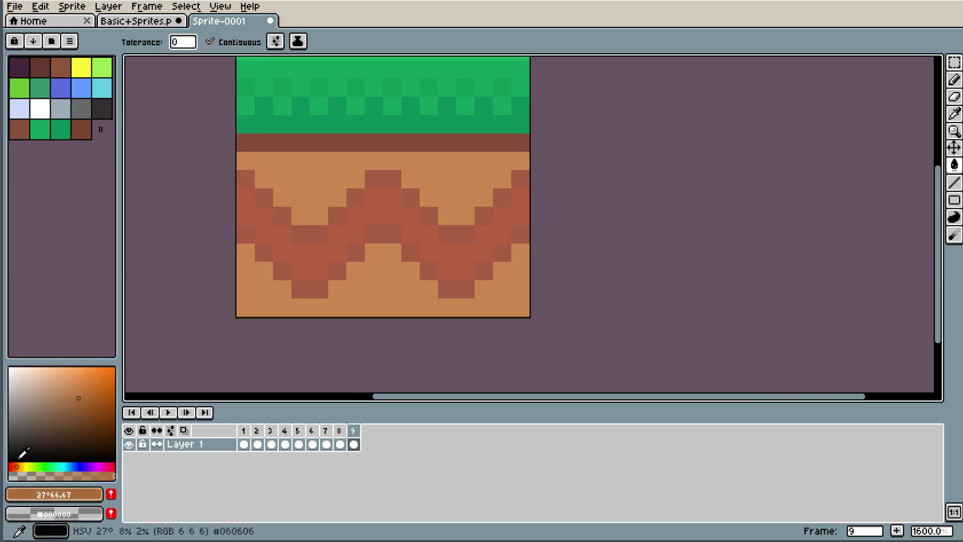
{"action": "left_click", "coordinate": [71, 393]}
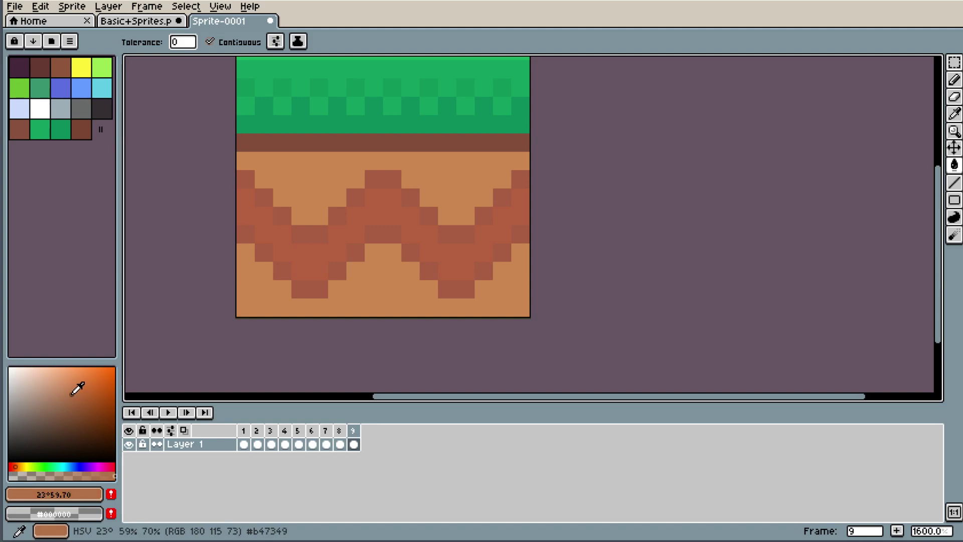
{"action": "scroll", "coordinate": [437, 151], "scroll_direction": "down", "scroll_amount": 4}
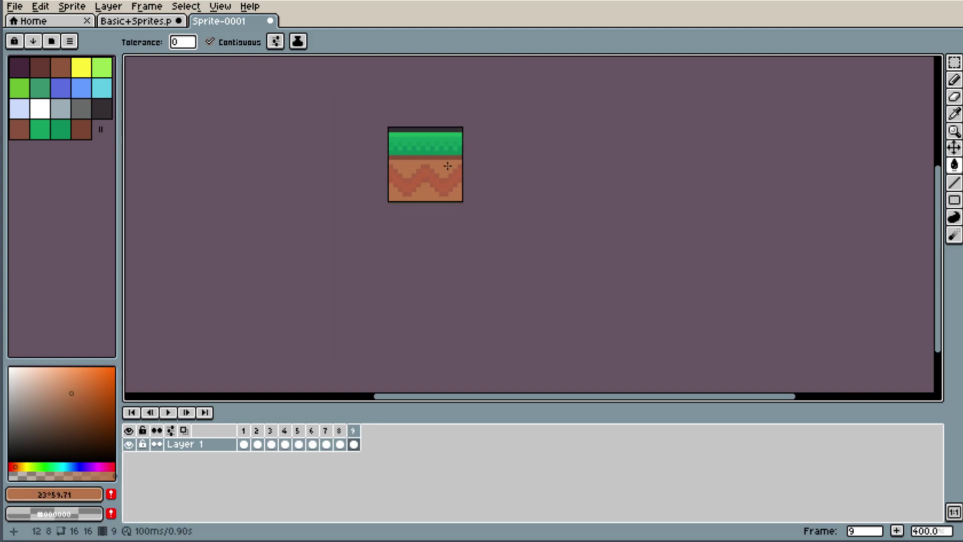
{"action": "scroll", "coordinate": [453, 165], "scroll_direction": "down", "scroll_amount": 2}
{"action": "scroll", "coordinate": [460, 153], "scroll_direction": "up", "scroll_amount": 2}
{"action": "scroll", "coordinate": [461, 153], "scroll_direction": "up", "scroll_amount": 5}
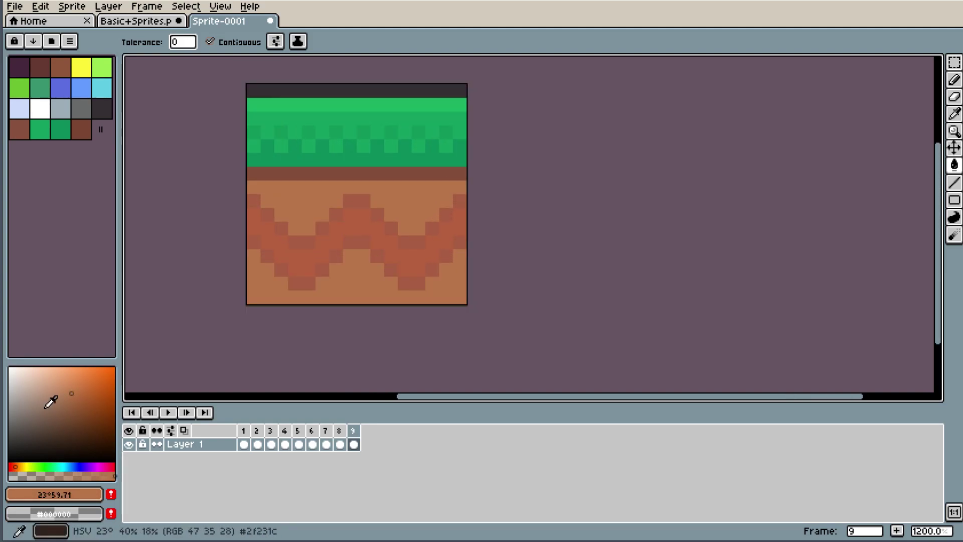
- Fill the dark stripe under the grass with tan and repaint the row beneath it lighter
{"action": "left_click", "coordinate": [72, 405]}
{"action": "left_click", "coordinate": [301, 178]}
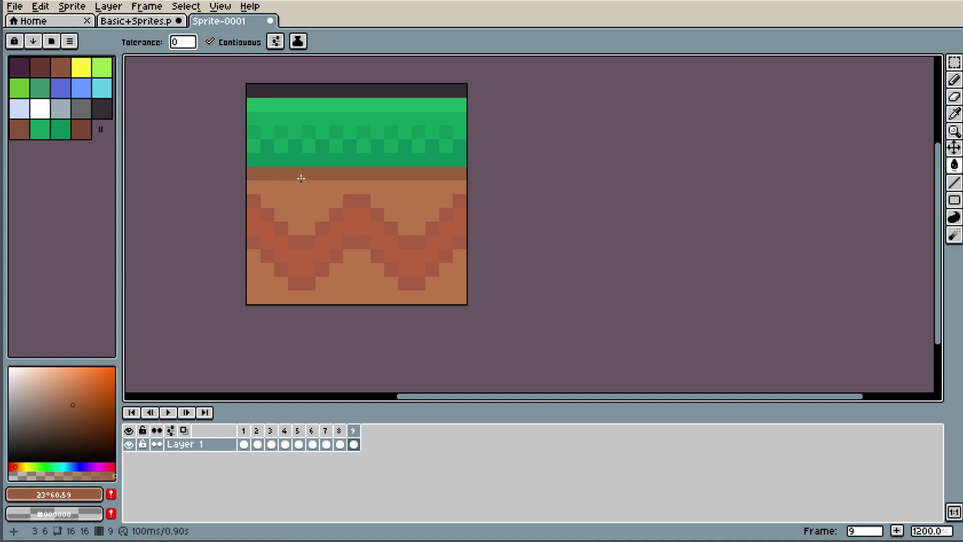
{"action": "key", "text": "i"}
{"action": "left_click", "coordinate": [299, 203]}
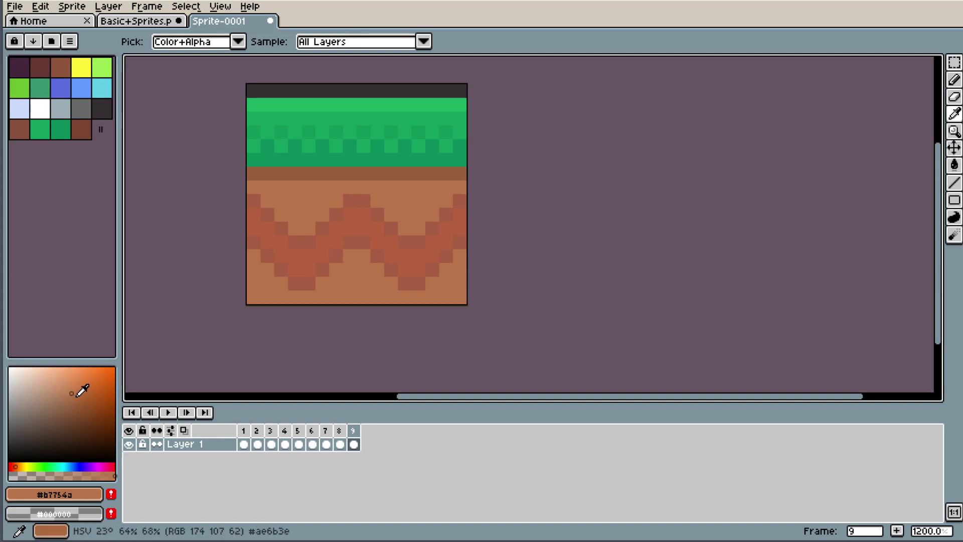
{"action": "left_click", "coordinate": [76, 396]}
{"action": "key", "text": "b"}
{"action": "left_click", "coordinate": [253, 173]}
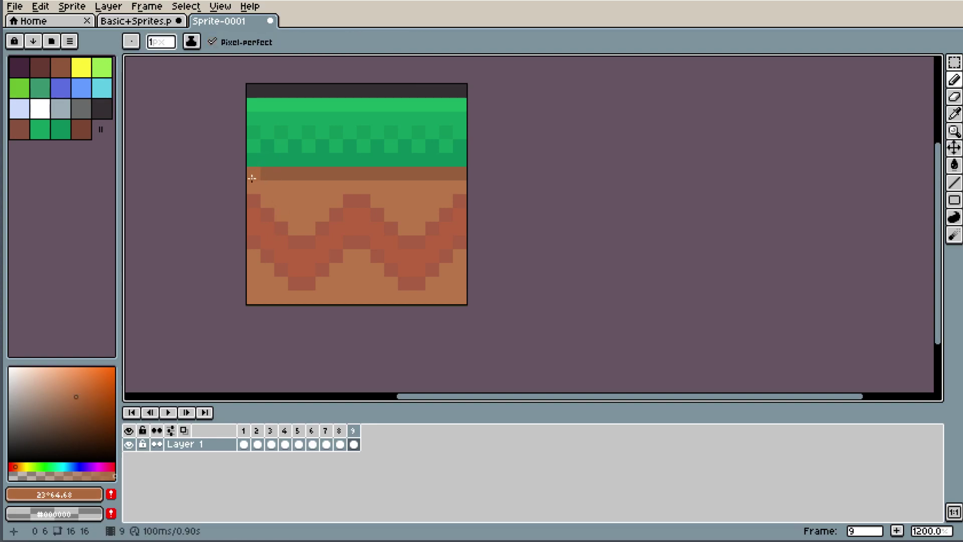
- Sample the zigzag and dirt colours, then fill the zigzag band with a lighter tan
{"action": "key", "text": "i"}
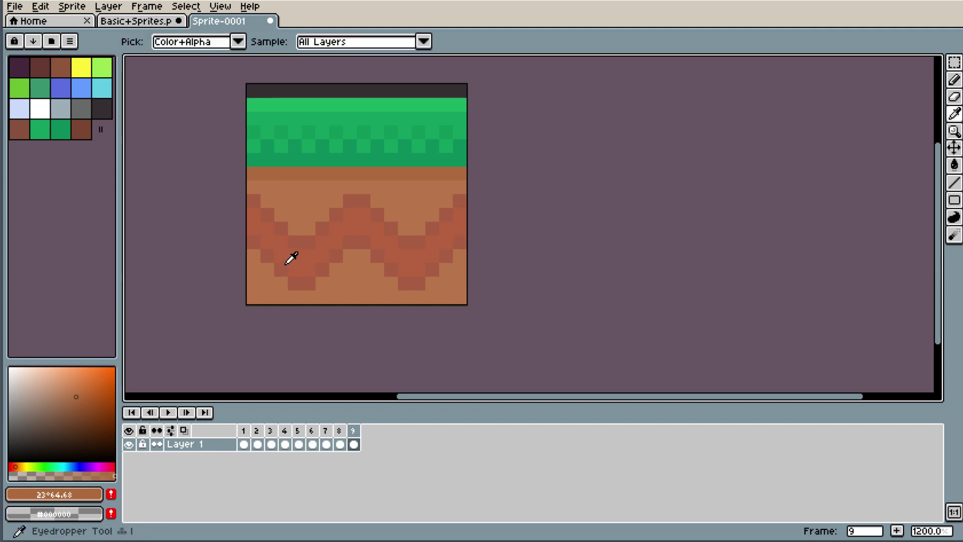
{"action": "left_click", "coordinate": [301, 253]}
{"action": "left_click", "coordinate": [271, 281]}
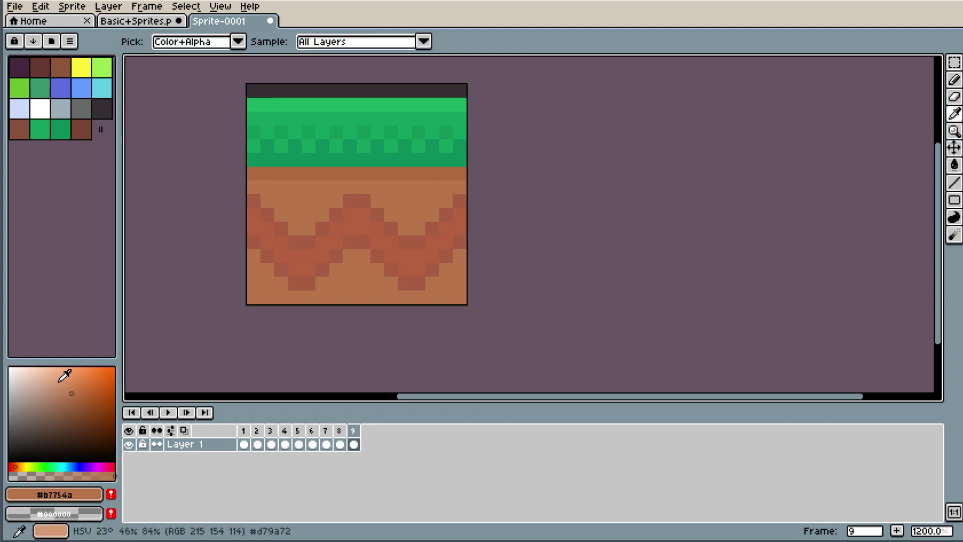
{"action": "left_click", "coordinate": [66, 378]}
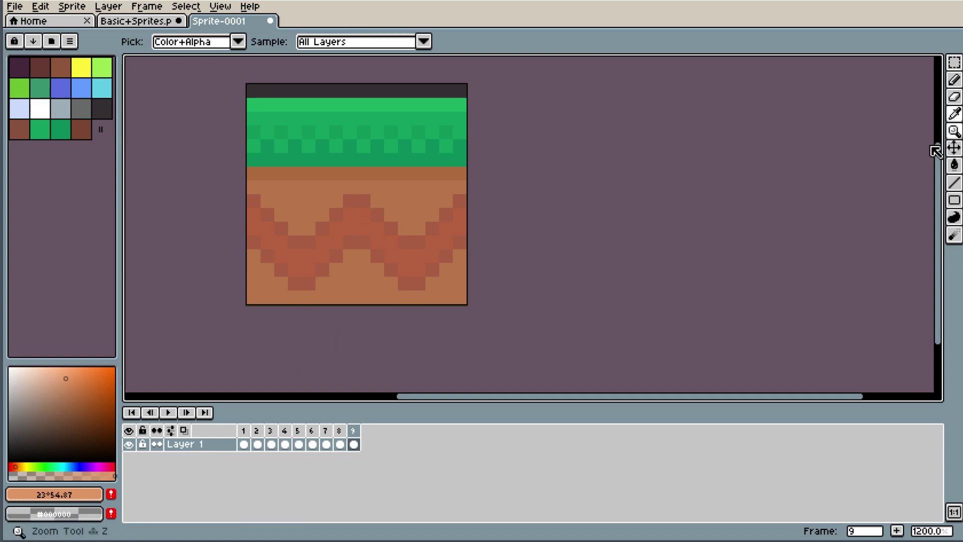
{"action": "left_click", "coordinate": [954, 165]}
{"action": "left_click", "coordinate": [323, 277]}
{"action": "scroll", "coordinate": [490, 258], "scroll_direction": "down", "scroll_amount": 6}
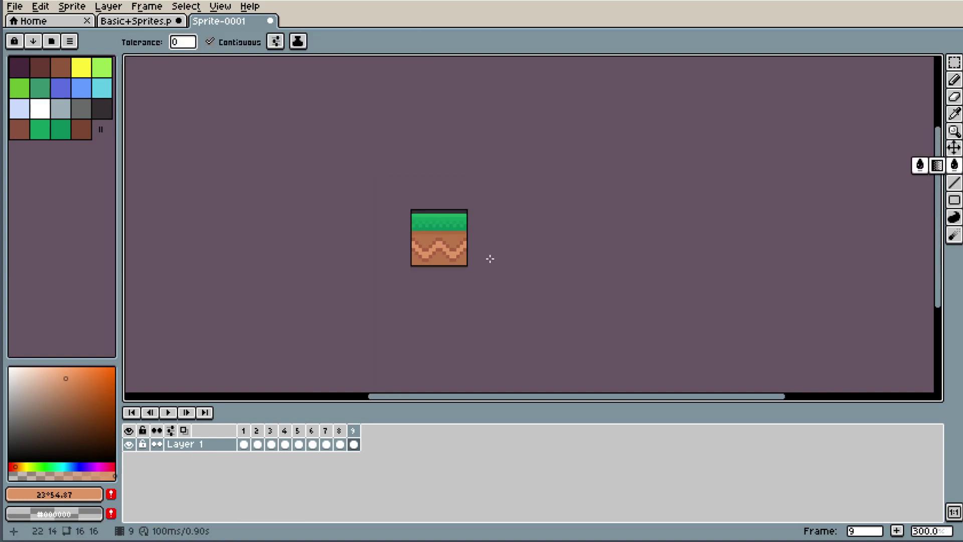
{"action": "scroll", "coordinate": [466, 236], "scroll_direction": "up", "scroll_amount": 1}
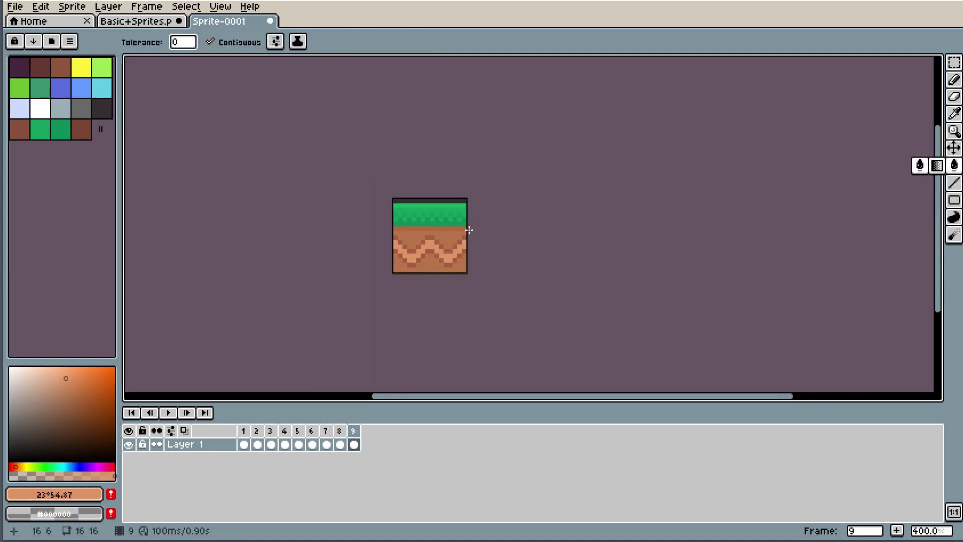
{"action": "scroll", "coordinate": [467, 236], "scroll_direction": "up", "scroll_amount": 5}
{"action": "scroll", "coordinate": [432, 241], "scroll_direction": "up", "scroll_amount": 1}
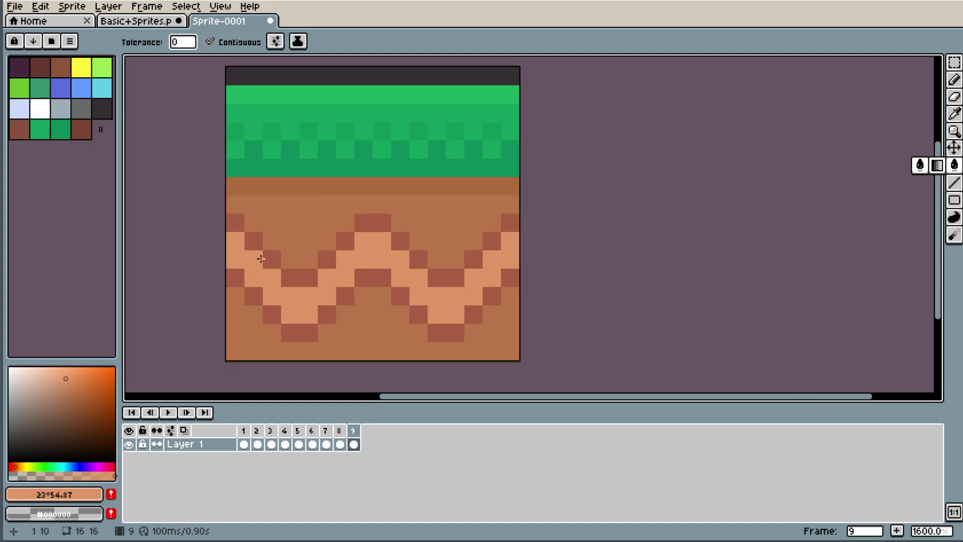
- Repaint the zigzag's dark red edge pixels in light tan
{"action": "key", "text": "i"}
{"action": "left_click", "coordinate": [296, 295]}
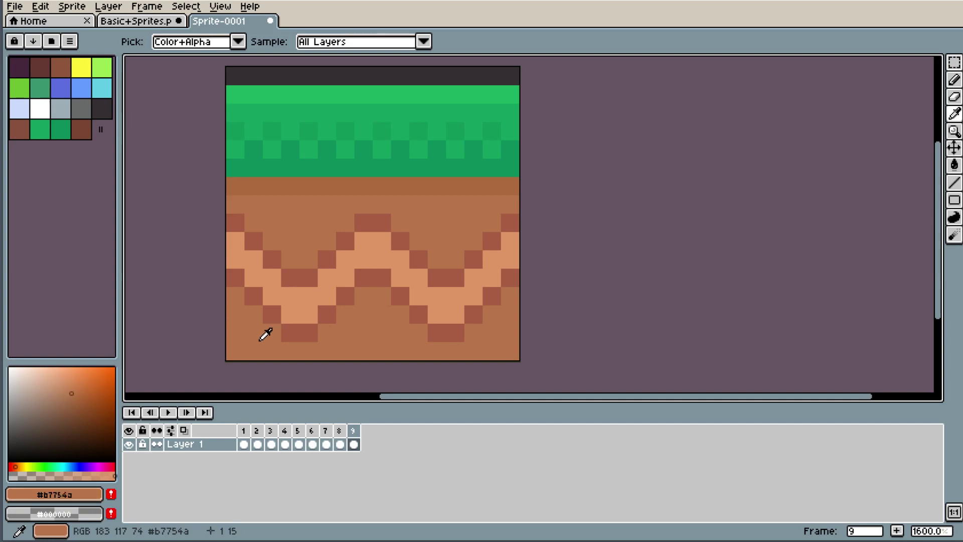
{"action": "left_click_drag", "start_coordinate": [264, 333], "coordinate": [280, 316]}
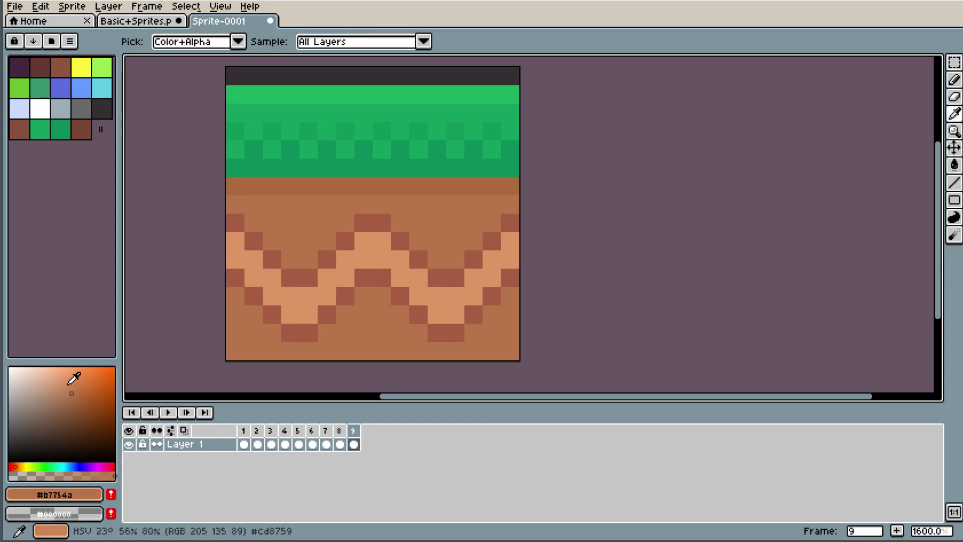
{"action": "left_click", "coordinate": [66, 384]}
{"action": "key", "text": "b"}
{"action": "mouse_move", "coordinate": [235, 217]}
{"action": "left_mouse_down"}
{"action": "mouse_move", "coordinate": [273, 265]}
{"action": "mouse_move", "coordinate": [352, 229]}
{"action": "mouse_move", "coordinate": [402, 241]}
{"action": "mouse_move", "coordinate": [437, 278]}
{"action": "left_mouse_up"}
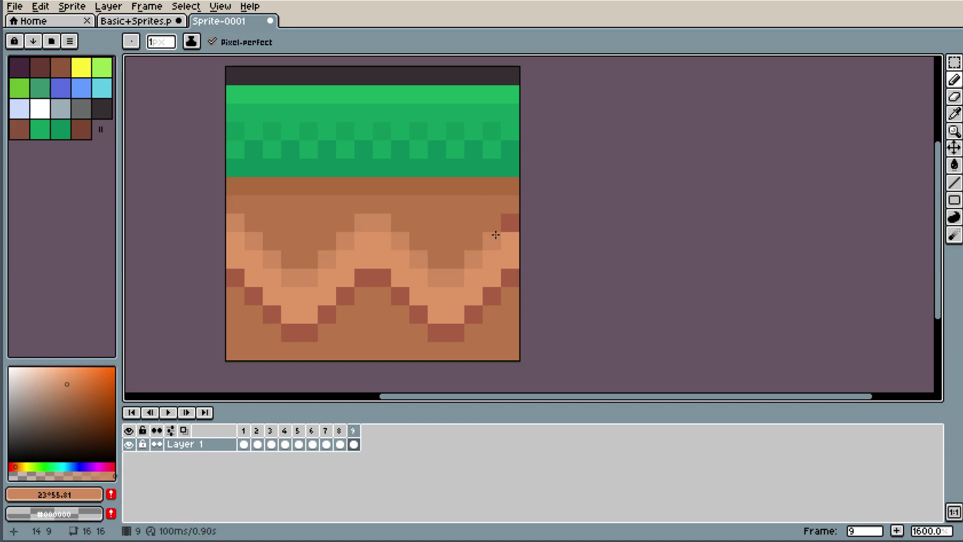
{"action": "left_click_drag", "start_coordinate": [495, 235], "coordinate": [510, 220]}
{"action": "mouse_move", "coordinate": [512, 287]}
{"action": "left_mouse_down"}
{"action": "mouse_move", "coordinate": [439, 329]}
{"action": "mouse_move", "coordinate": [379, 276]}
{"action": "mouse_move", "coordinate": [291, 333]}
{"action": "mouse_move", "coordinate": [238, 277]}
{"action": "left_mouse_up"}
- Compare frame 1's tile against frame 9's lighter dirt tile
{"action": "scroll", "coordinate": [432, 204], "scroll_direction": "down", "scroll_amount": 5}
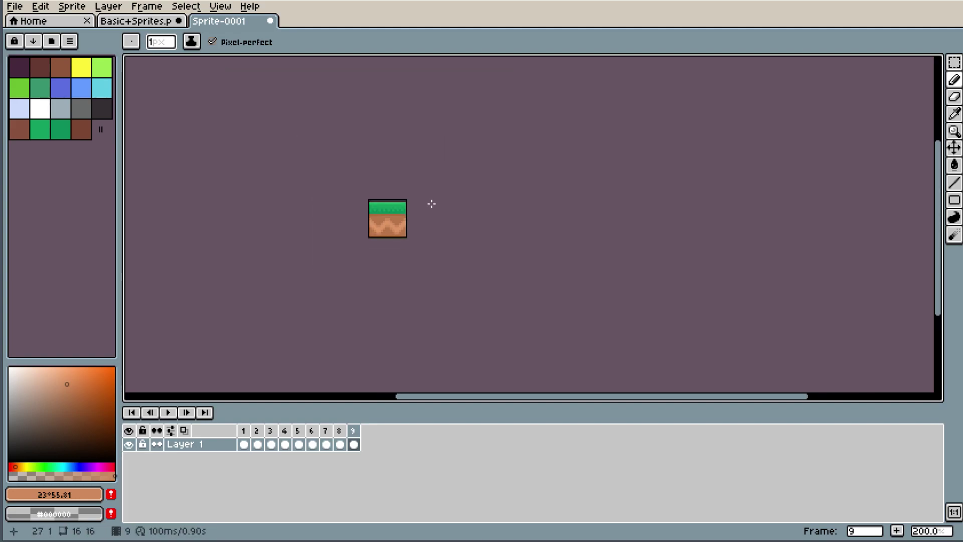
{"action": "scroll", "coordinate": [460, 198], "scroll_direction": "up", "scroll_amount": 2}
{"action": "scroll", "coordinate": [392, 193], "scroll_direction": "up", "scroll_amount": 3}
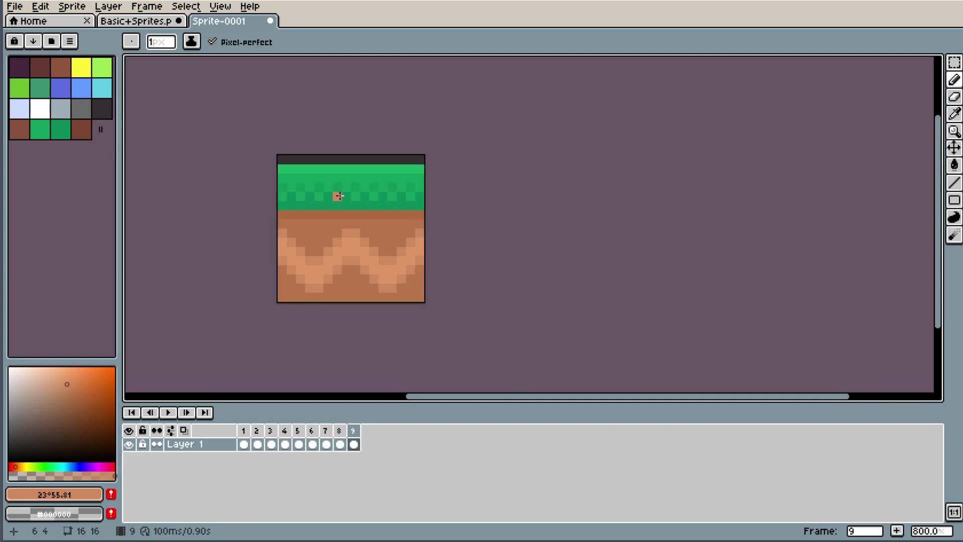
{"action": "scroll", "coordinate": [339, 195], "scroll_direction": "down", "scroll_amount": 1}
{"action": "scroll", "coordinate": [286, 250], "scroll_direction": "up", "scroll_amount": 1}
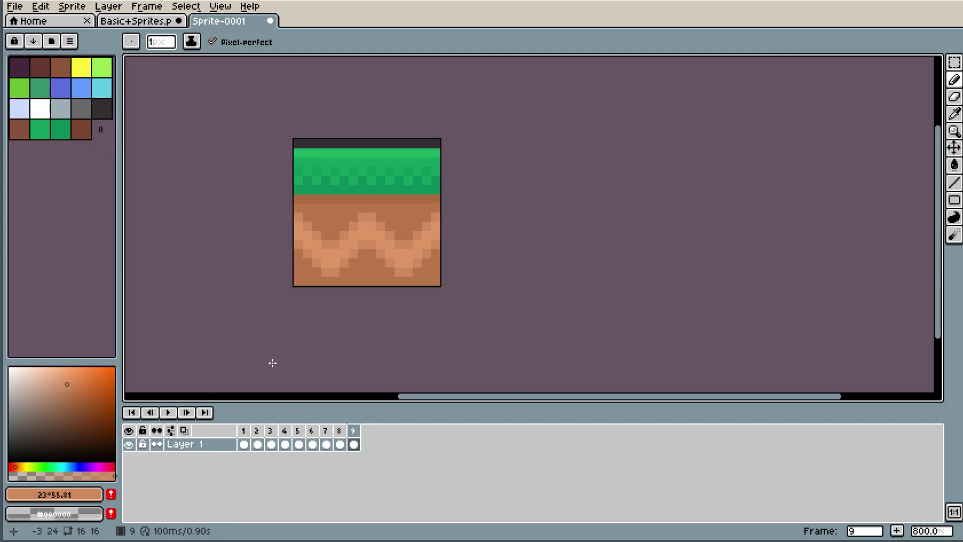
{"action": "left_click", "coordinate": [243, 442]}
{"action": "left_click", "coordinate": [351, 442]}
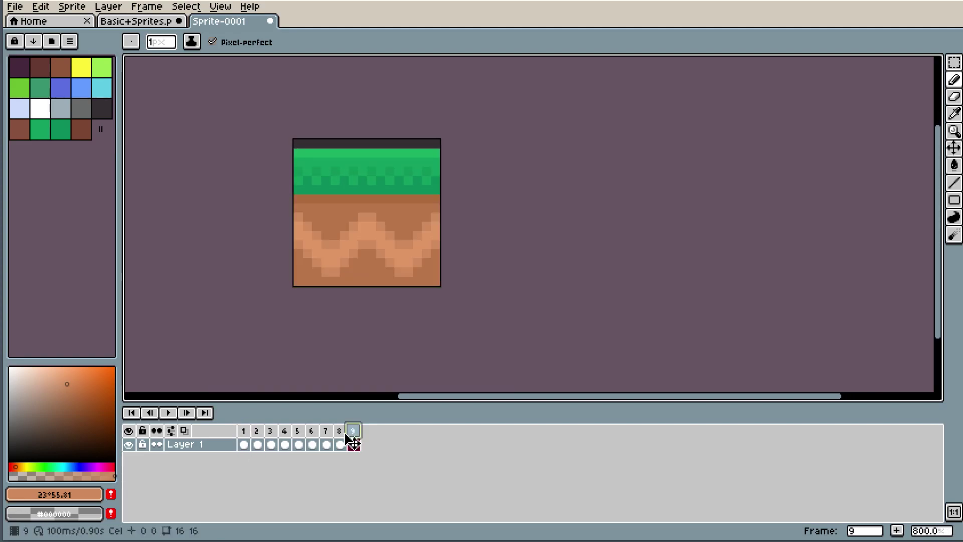
- Flip between frame 8's darker tile and frame 9's lighter dirt tile
{"action": "left_click", "coordinate": [339, 430]}
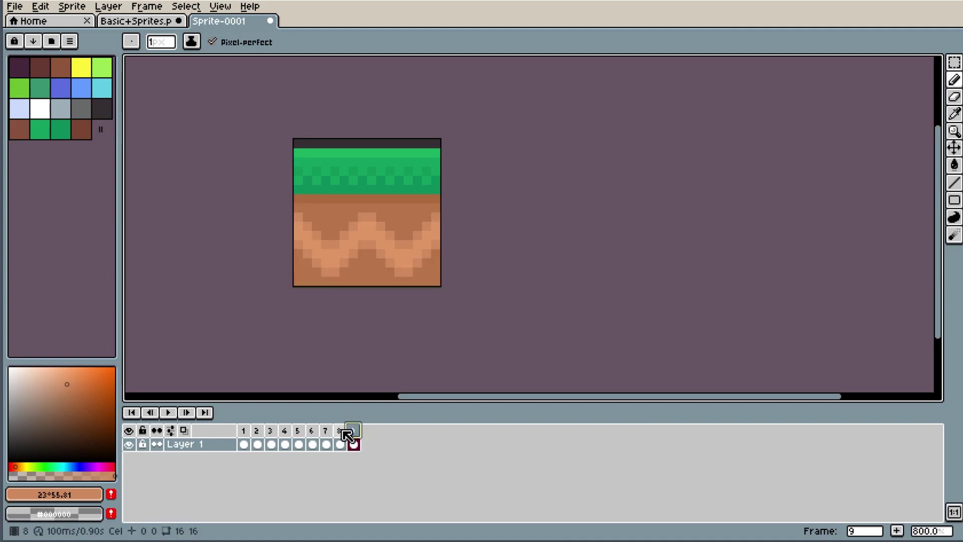
{"action": "left_click", "coordinate": [340, 430]}
{"action": "left_click", "coordinate": [355, 441]}
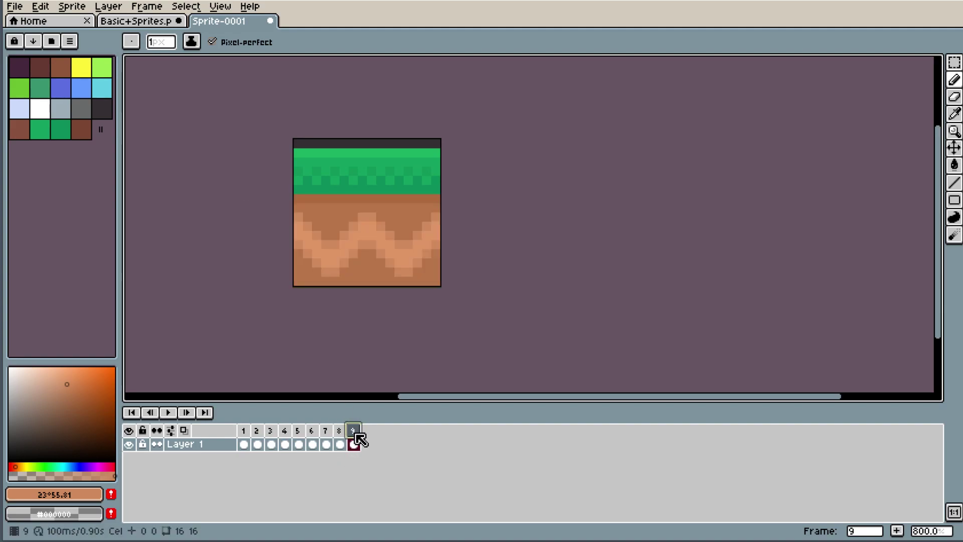
{"action": "key", "text": "Right"}
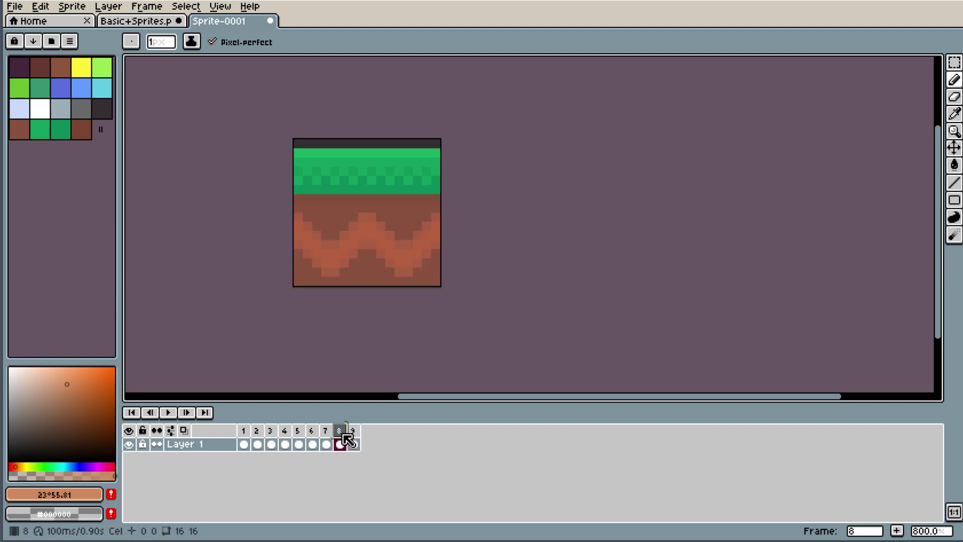
{"action": "left_click", "coordinate": [338, 440]}
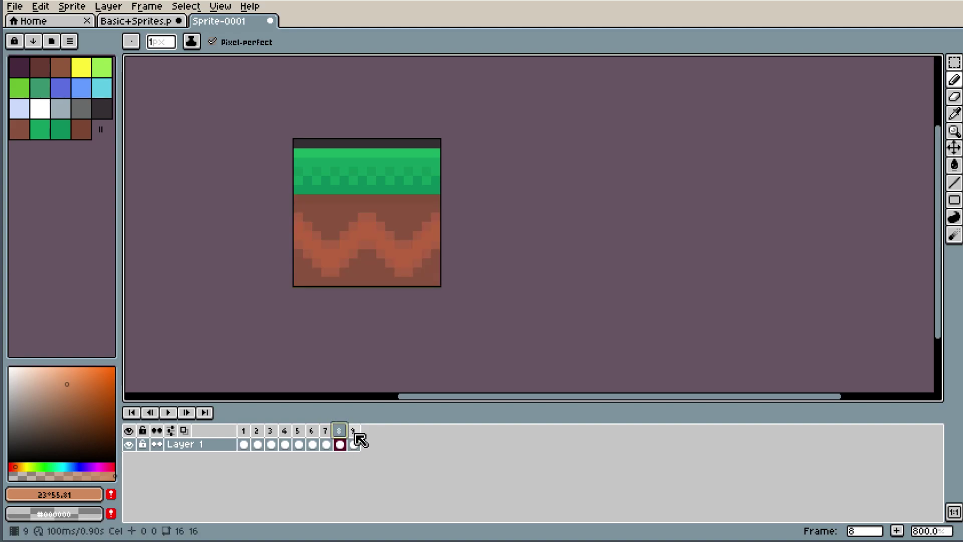
{"action": "left_click", "coordinate": [355, 441]}
{"action": "key", "text": "Left"}
{"action": "left_click", "coordinate": [353, 441]}
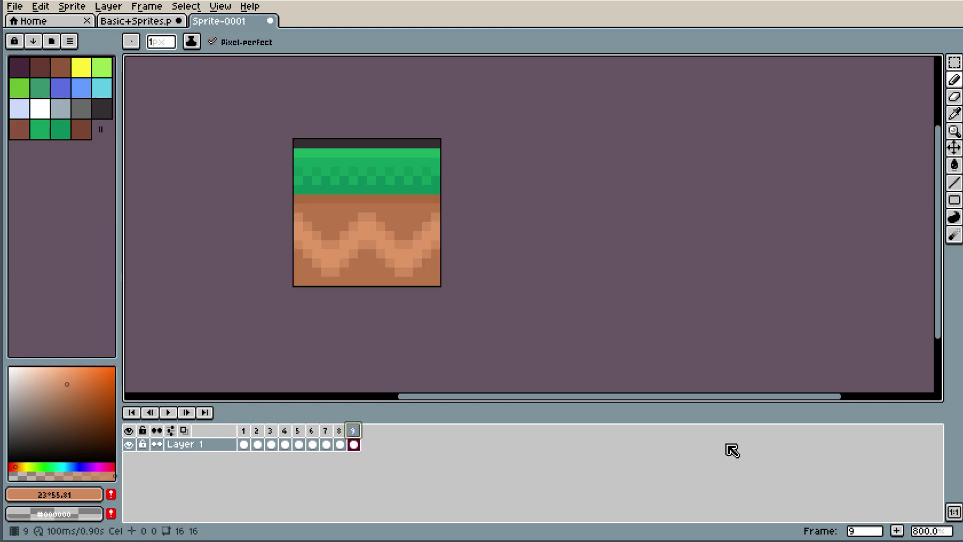
- Add frame 10 after frame 9 and sample its dirt brown, nudging it redder
{"action": "left_click", "coordinate": [897, 530]}
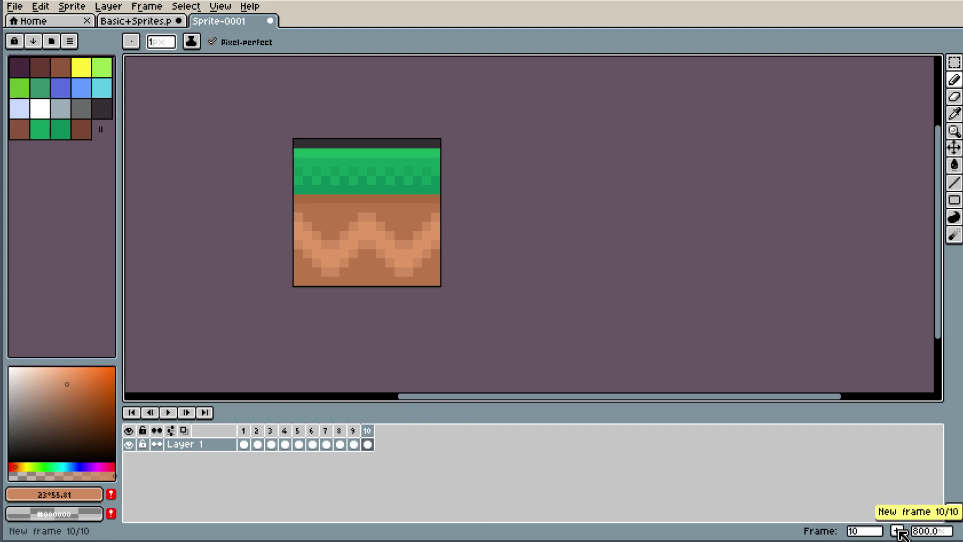
{"action": "left_click", "coordinate": [372, 446]}
{"action": "key", "text": "i"}
{"action": "left_click", "coordinate": [340, 209]}
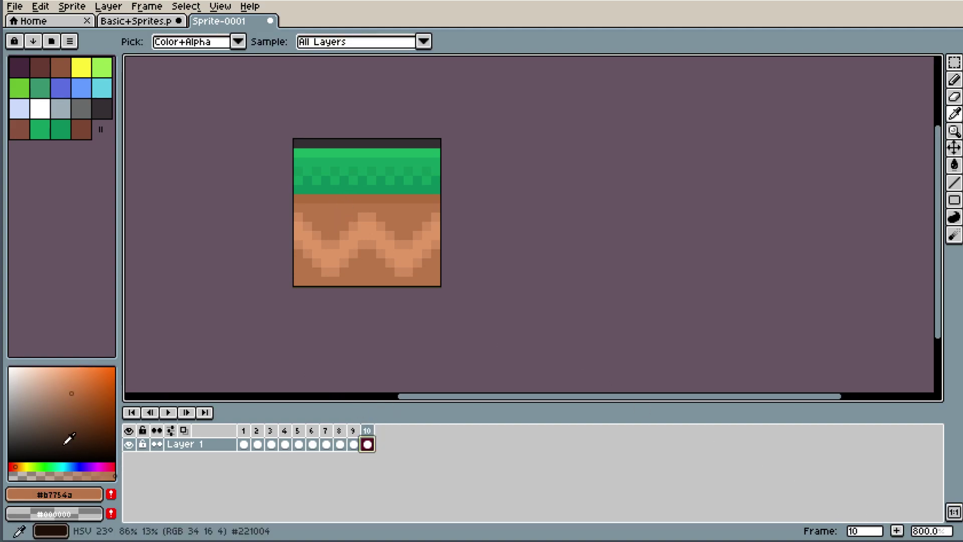
{"action": "left_click", "coordinate": [15, 466]}
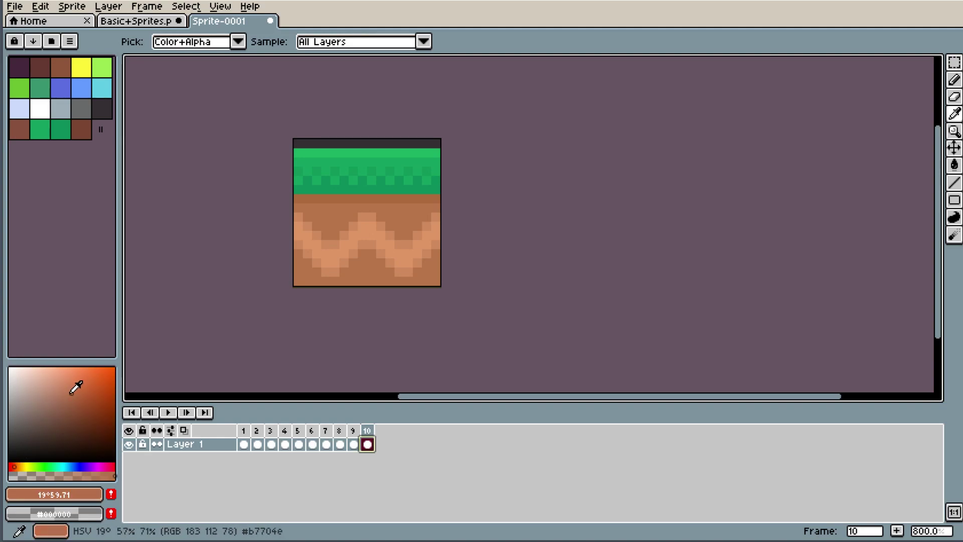
{"action": "left_click", "coordinate": [70, 392]}
- Select the Paint Bucket and pick a slightly darker, duller brown
{"action": "scroll", "coordinate": [262, 241], "scroll_direction": "up", "scroll_amount": 1}
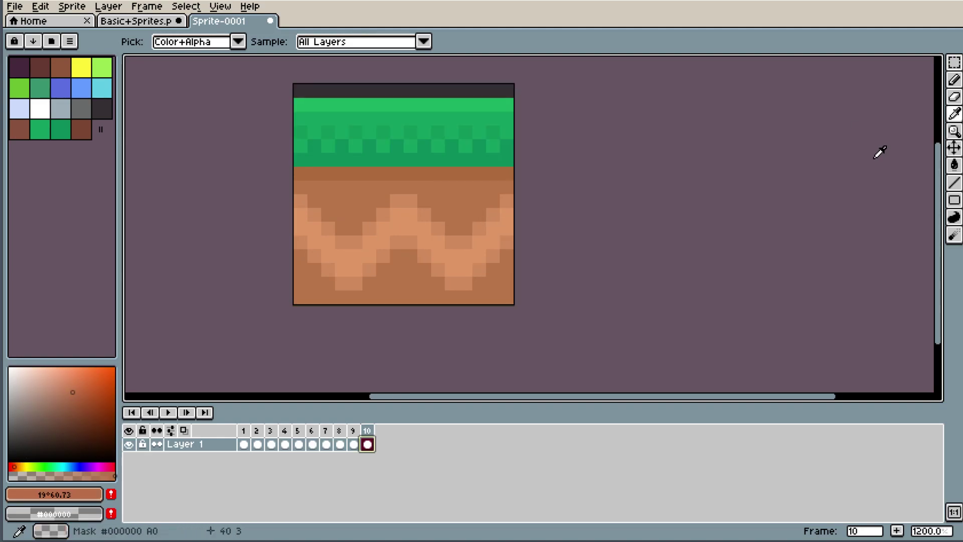
{"action": "left_click", "coordinate": [959, 172]}
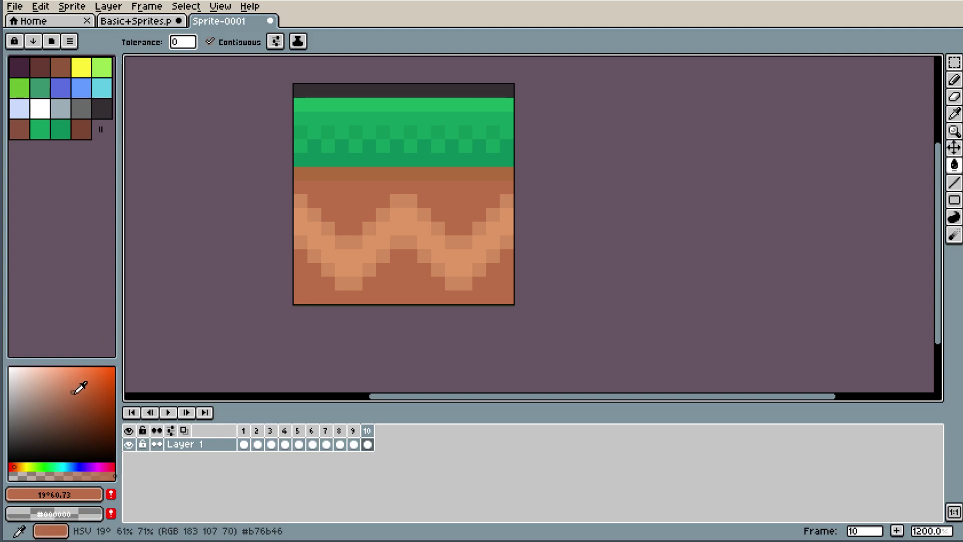
{"action": "left_click", "coordinate": [75, 396]}
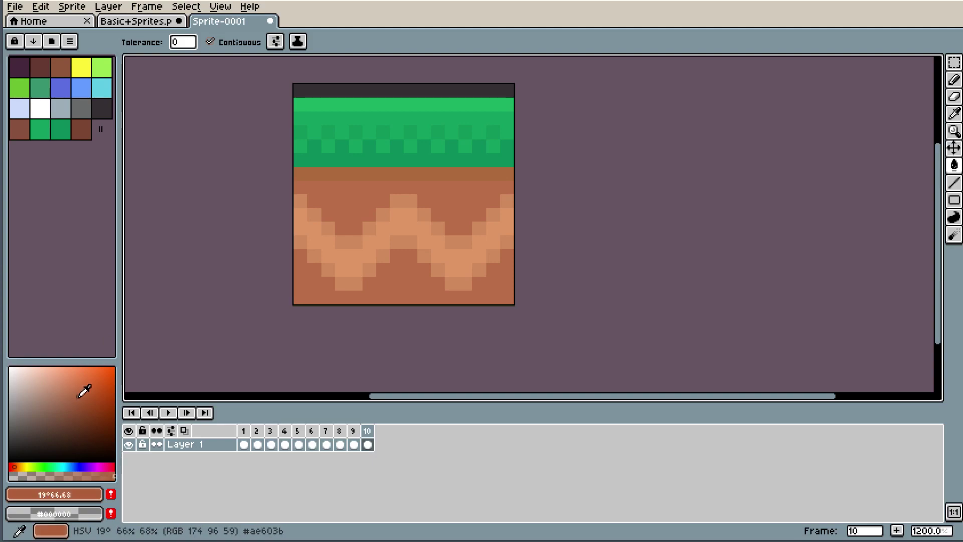
{"action": "scroll", "coordinate": [517, 156], "scroll_direction": "down", "scroll_amount": 5}
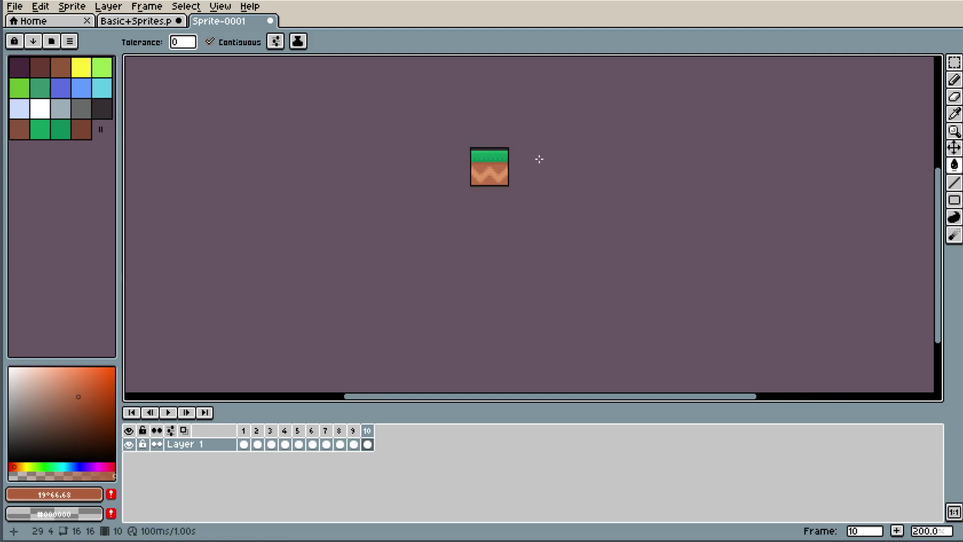
{"action": "scroll", "coordinate": [502, 170], "scroll_direction": "up", "scroll_amount": 3}
{"action": "scroll", "coordinate": [469, 199], "scroll_direction": "up", "scroll_amount": 5}
{"action": "scroll", "coordinate": [469, 199], "scroll_direction": "down", "scroll_amount": 4}
{"action": "scroll", "coordinate": [149, 335], "scroll_direction": "up", "scroll_amount": 1}
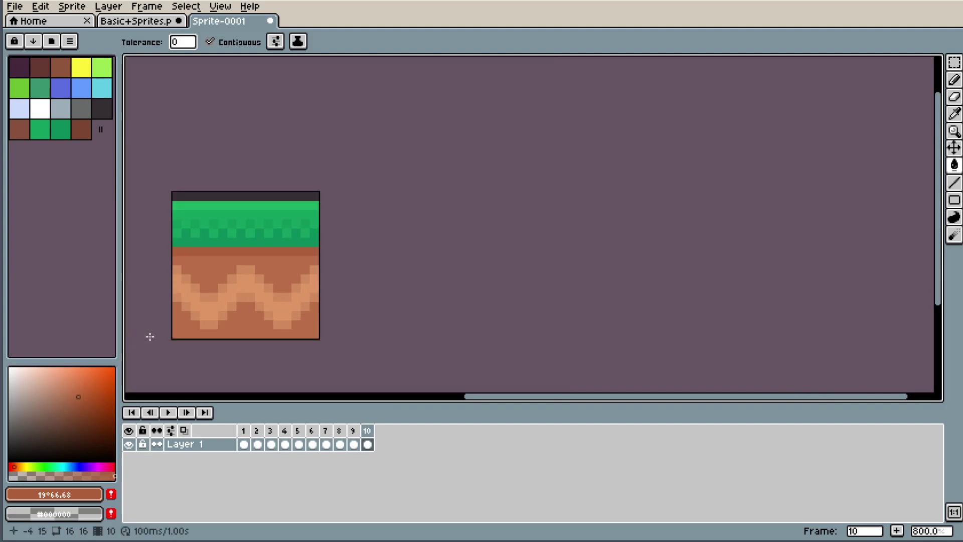
{"action": "scroll", "coordinate": [157, 279], "scroll_direction": "up", "scroll_amount": 2}
- Sample the band and dark dirt colours, settling on a lighter dirt brown #c77750
{"action": "key", "text": "i"}
{"action": "left_click", "coordinate": [259, 273]}
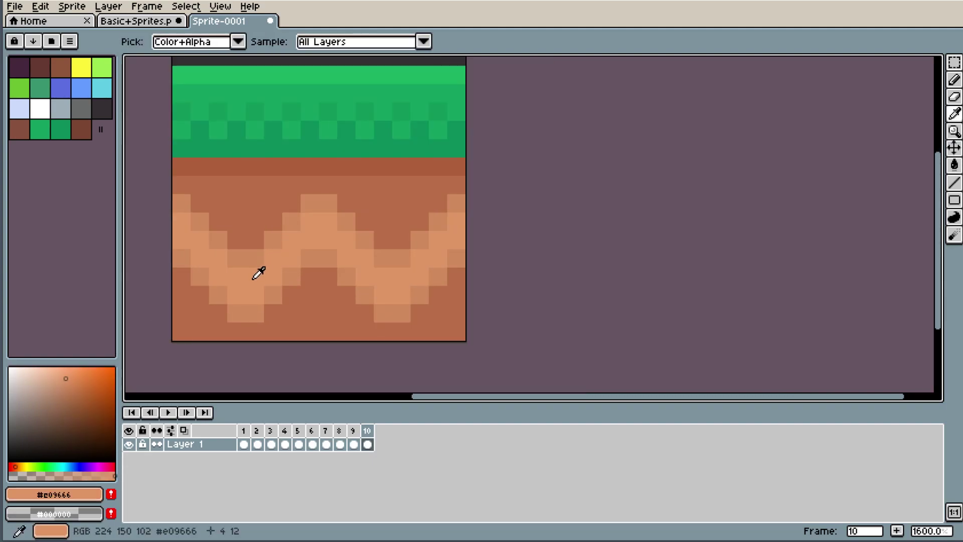
{"action": "left_click", "coordinate": [251, 211]}
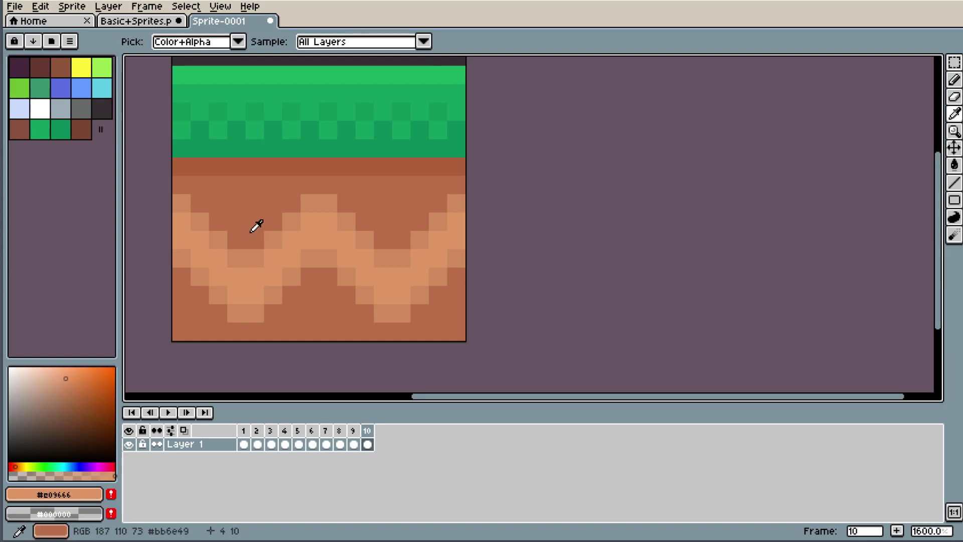
{"action": "left_click", "coordinate": [256, 223]}
{"action": "left_click", "coordinate": [251, 264]}
{"action": "left_click", "coordinate": [253, 204]}
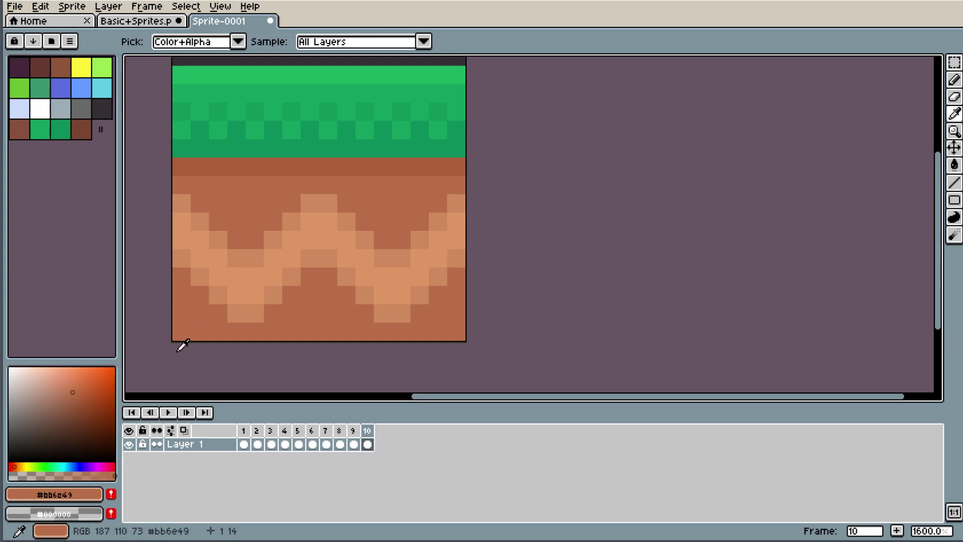
{"action": "left_click", "coordinate": [73, 392]}
{"action": "key", "text": "b"}
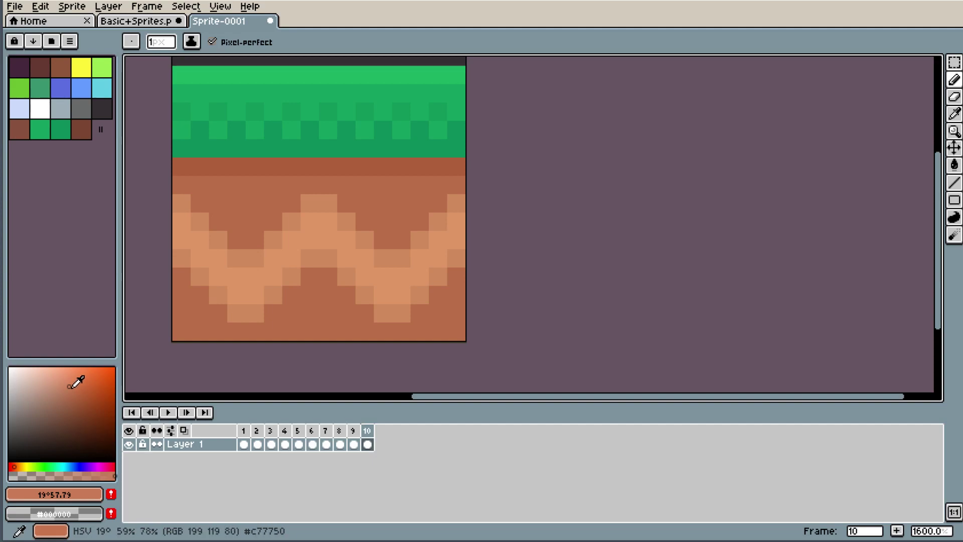
- Draw darker stair-step dirt pixels above the zigzag and along the band's lower edge
{"action": "mouse_move", "coordinate": [182, 203]}
{"action": "left_mouse_down"}
{"action": "mouse_move", "coordinate": [248, 252]}
{"action": "mouse_move", "coordinate": [308, 200]}
{"action": "mouse_move", "coordinate": [363, 236]}
{"action": "left_mouse_up"}
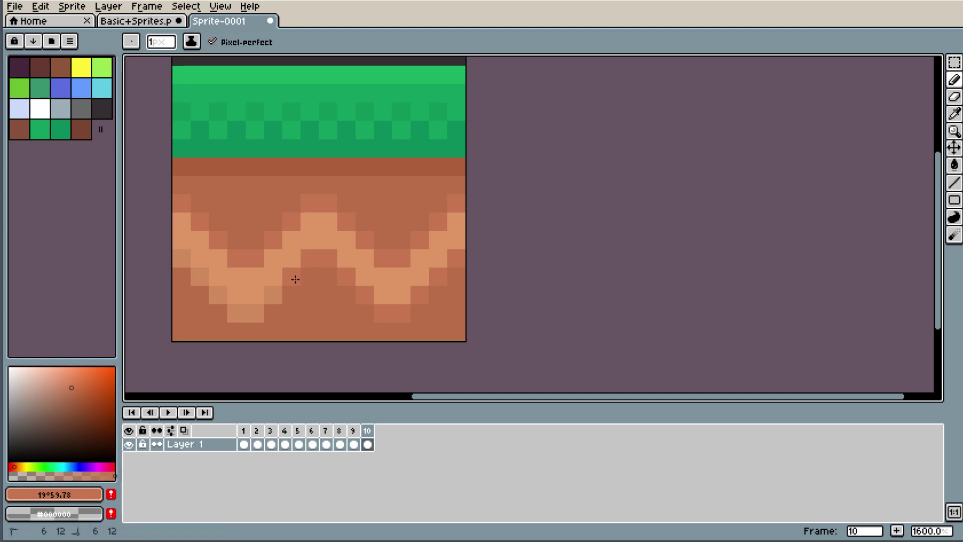
{"action": "mouse_move", "coordinate": [296, 279]}
{"action": "left_mouse_down"}
{"action": "mouse_move", "coordinate": [253, 312]}
{"action": "mouse_move", "coordinate": [236, 311]}
{"action": "mouse_move", "coordinate": [199, 276]}
{"action": "left_mouse_up"}
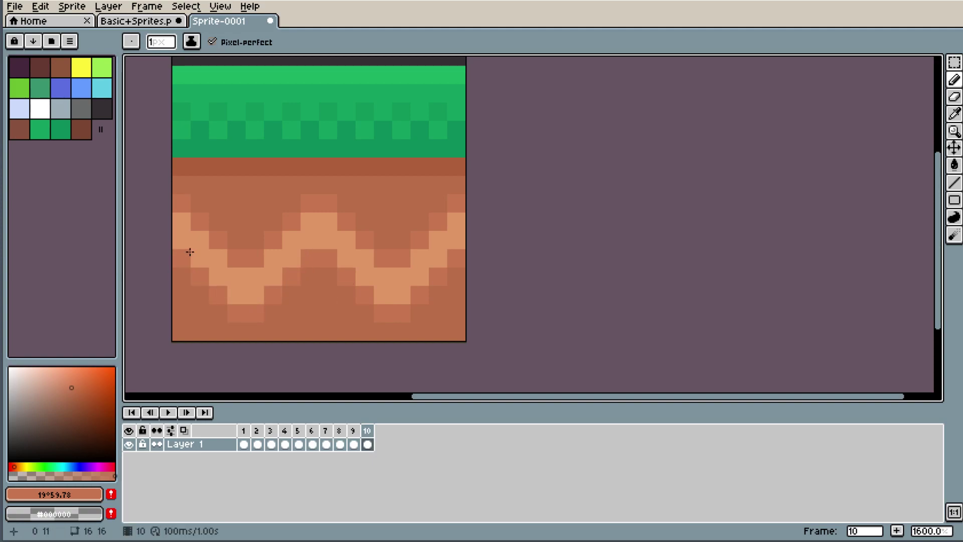
{"action": "scroll", "coordinate": [359, 152], "scroll_direction": "down", "scroll_amount": 5}
{"action": "scroll", "coordinate": [262, 170], "scroll_direction": "down", "scroll_amount": 2}
{"action": "scroll", "coordinate": [361, 161], "scroll_direction": "up", "scroll_amount": 4}
{"action": "scroll", "coordinate": [369, 212], "scroll_direction": "up", "scroll_amount": 2}
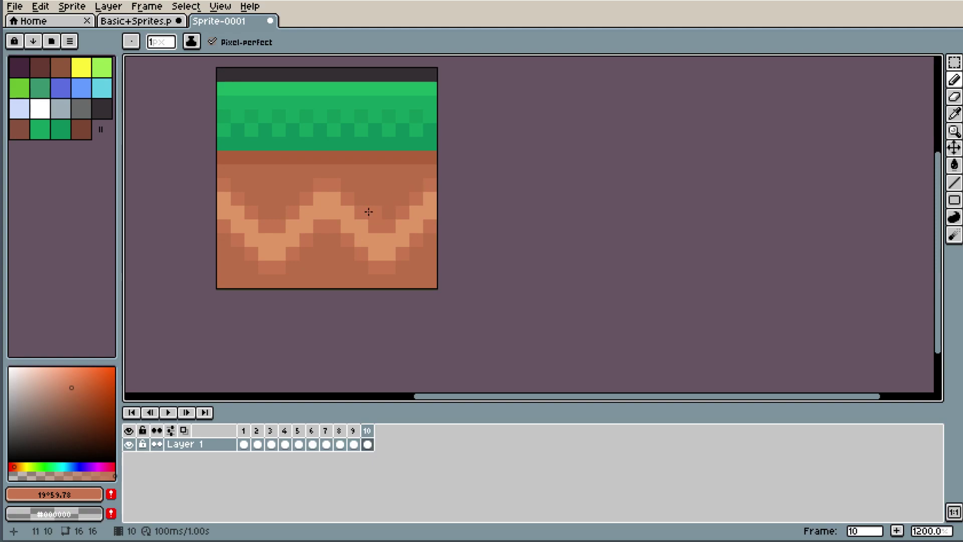
{"action": "scroll", "coordinate": [262, 261], "scroll_direction": "up", "scroll_amount": 1}
{"action": "scroll", "coordinate": [282, 221], "scroll_direction": "up", "scroll_amount": 2}
- Widen the band with light orange #e09666 pixels and fix stray pixels on the right
{"action": "left_click", "coordinate": [253, 254], "text": "alt"}
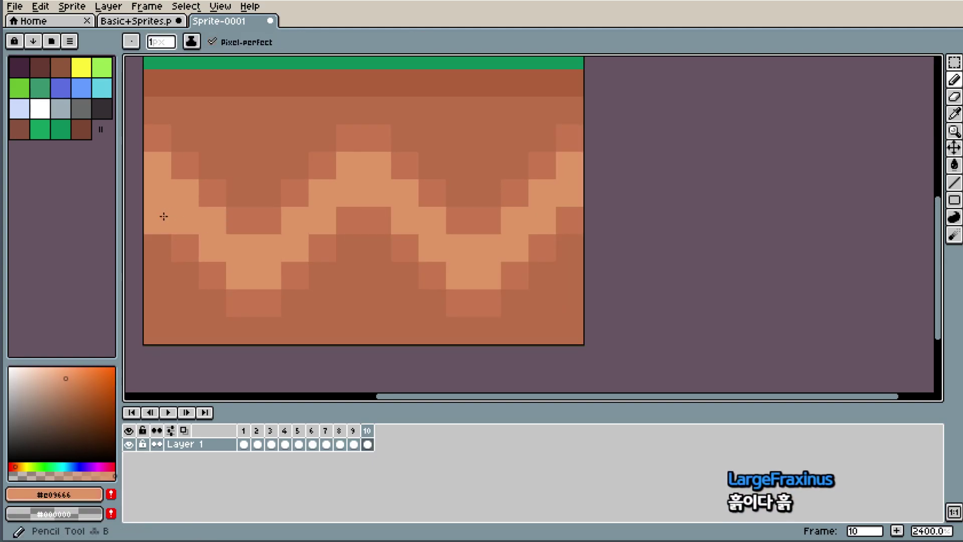
{"action": "mouse_move", "coordinate": [200, 253]}
{"action": "left_mouse_down"}
{"action": "mouse_move", "coordinate": [234, 305]}
{"action": "mouse_move", "coordinate": [304, 273]}
{"action": "mouse_move", "coordinate": [322, 247]}
{"action": "mouse_move", "coordinate": [384, 217]}
{"action": "mouse_move", "coordinate": [454, 303]}
{"action": "mouse_move", "coordinate": [533, 277]}
{"action": "mouse_move", "coordinate": [523, 277]}
{"action": "left_mouse_up"}
{"action": "left_click", "coordinate": [549, 307], "text": "alt"}
{"action": "left_click", "coordinate": [542, 275]}
{"action": "left_click", "coordinate": [520, 269], "text": "alt"}
{"action": "left_click", "coordinate": [542, 248]}
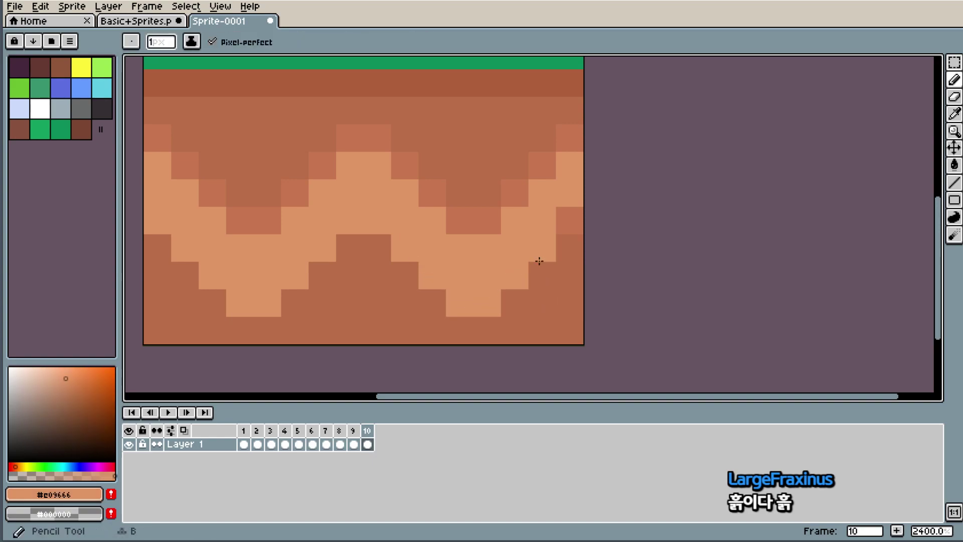
{"action": "scroll", "coordinate": [582, 214], "scroll_direction": "down", "scroll_amount": 5}
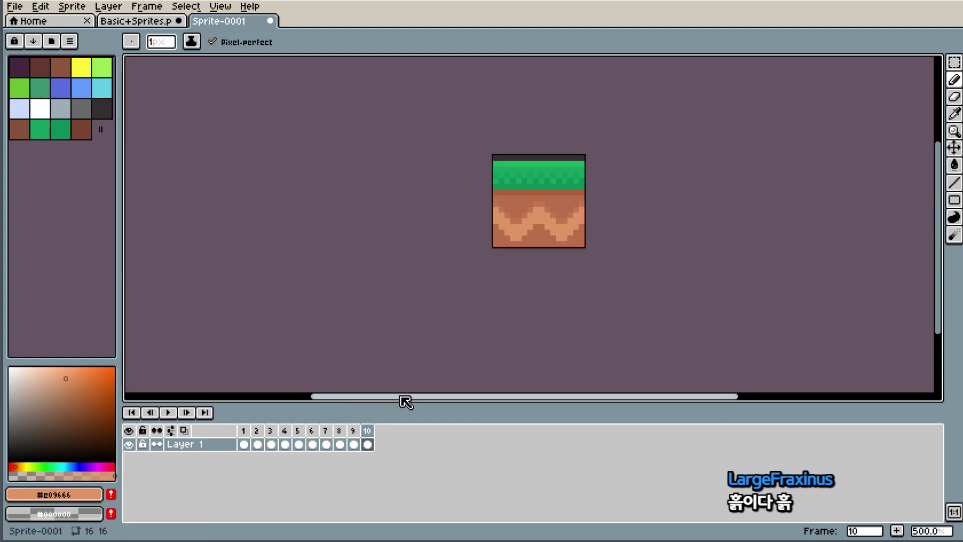
- Select frame 9 in the timeline and undo an accidental frame removal
{"action": "scroll", "coordinate": [404, 400], "scroll_direction": "up", "scroll_amount": 1}
{"action": "left_click_drag", "start_coordinate": [404, 397], "coordinate": [494, 405]}
{"action": "scroll", "coordinate": [500, 116], "scroll_direction": "up", "scroll_amount": 1}
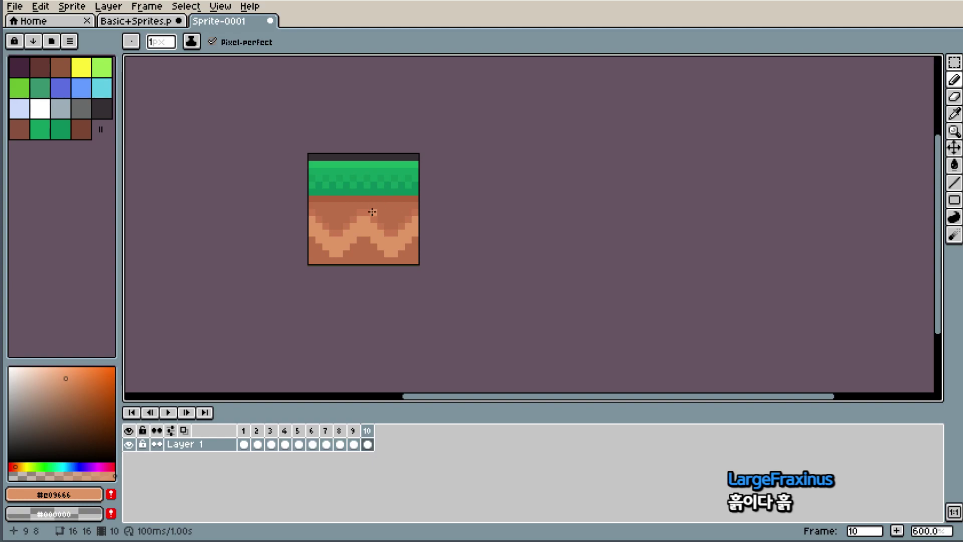
{"action": "scroll", "coordinate": [371, 212], "scroll_direction": "up", "scroll_amount": 1}
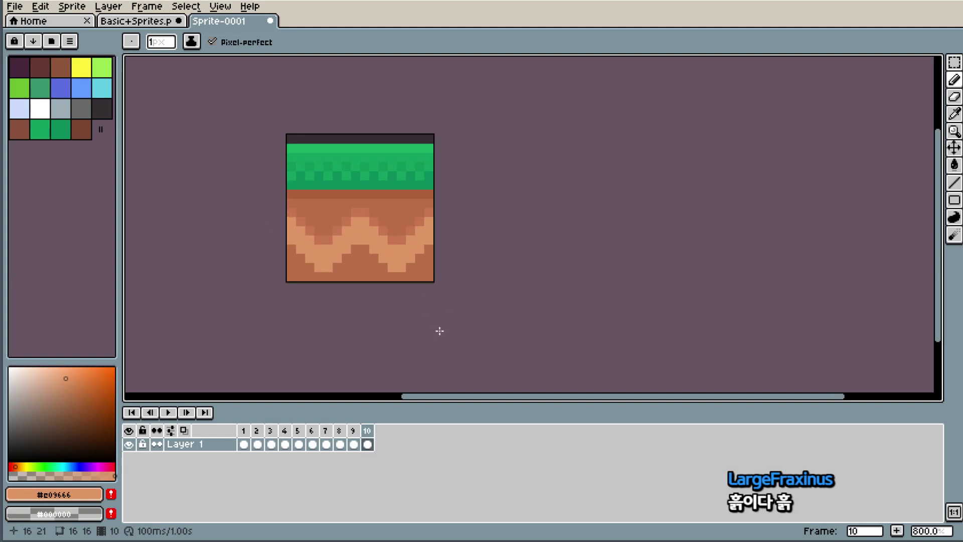
{"action": "scroll", "coordinate": [360, 305], "scroll_direction": "up", "scroll_amount": 2}
{"action": "scroll", "coordinate": [369, 273], "scroll_direction": "down", "scroll_amount": 2}
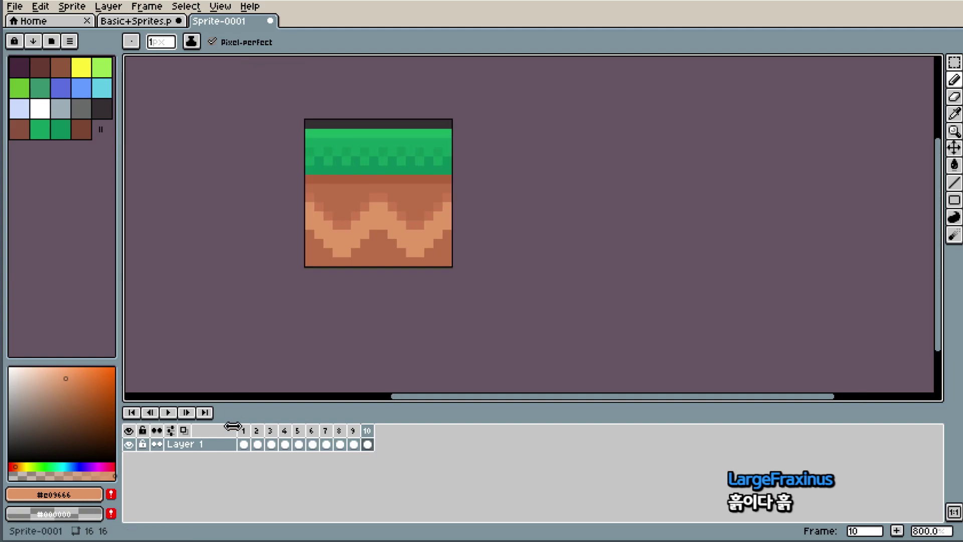
{"action": "left_click", "coordinate": [355, 444]}
{"action": "left_click", "coordinate": [250, 436]}
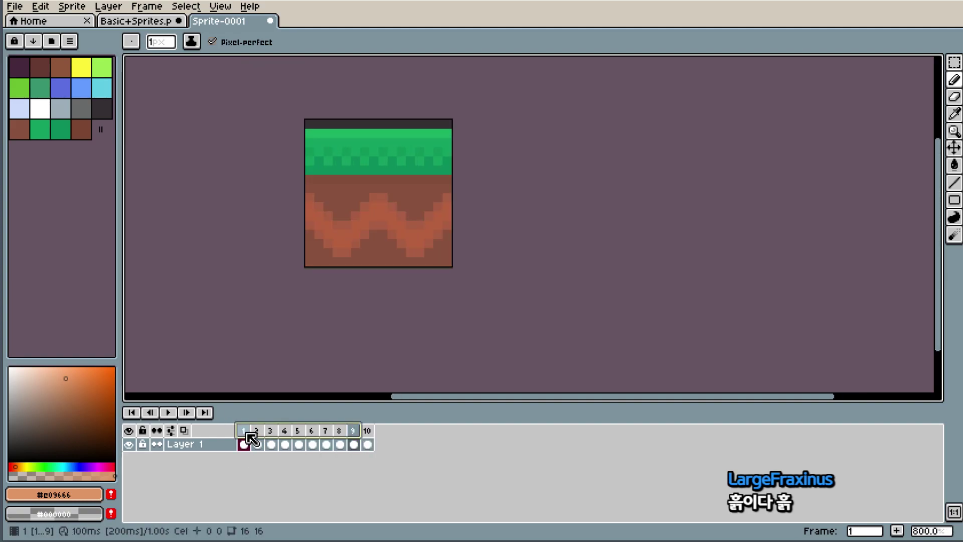
{"action": "key", "text": "ctrl+z"}
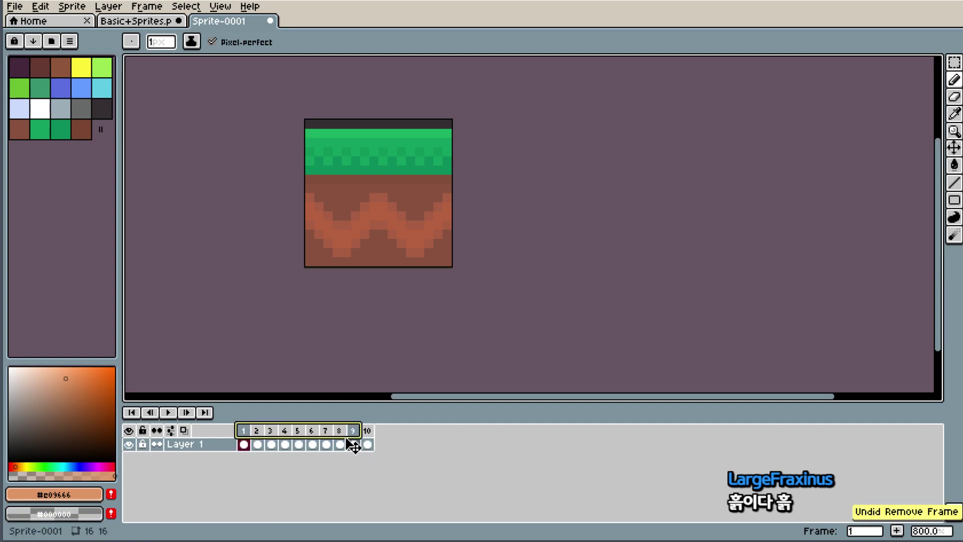
- Delete frames 1 through 9, keeping frame 10's reworked tile
{"action": "left_click", "coordinate": [366, 445]}
{"action": "left_click_drag", "start_coordinate": [354, 444], "coordinate": [247, 444]}
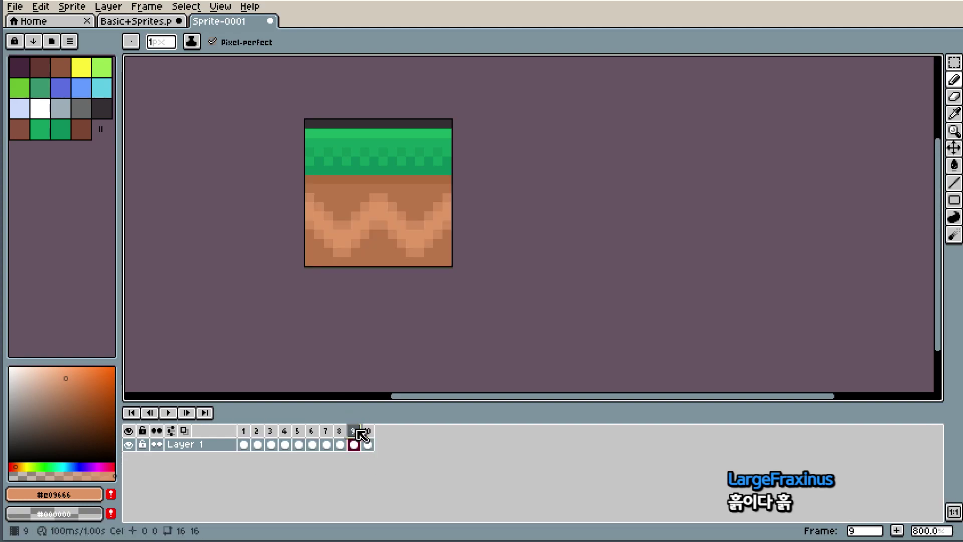
{"action": "right_click", "coordinate": [251, 439]}
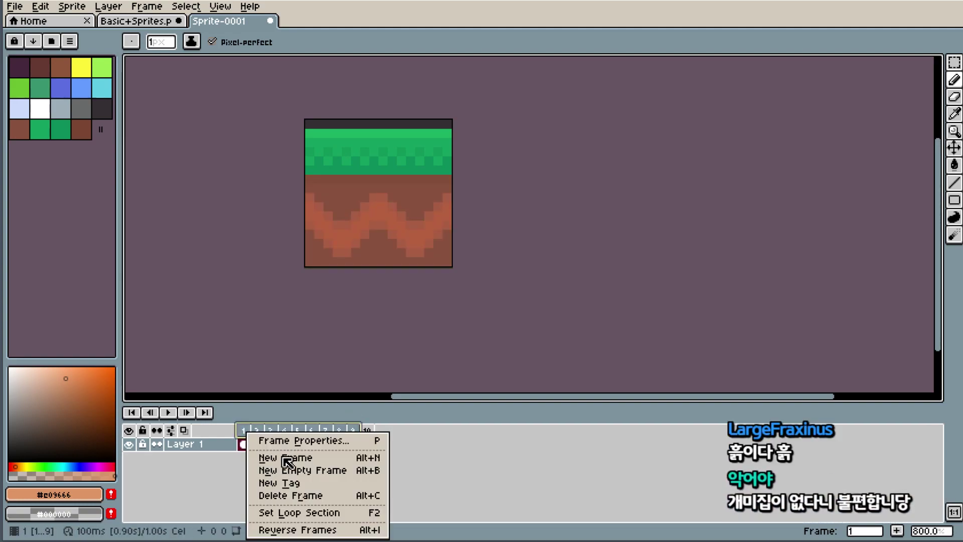
{"action": "left_click", "coordinate": [331, 496]}
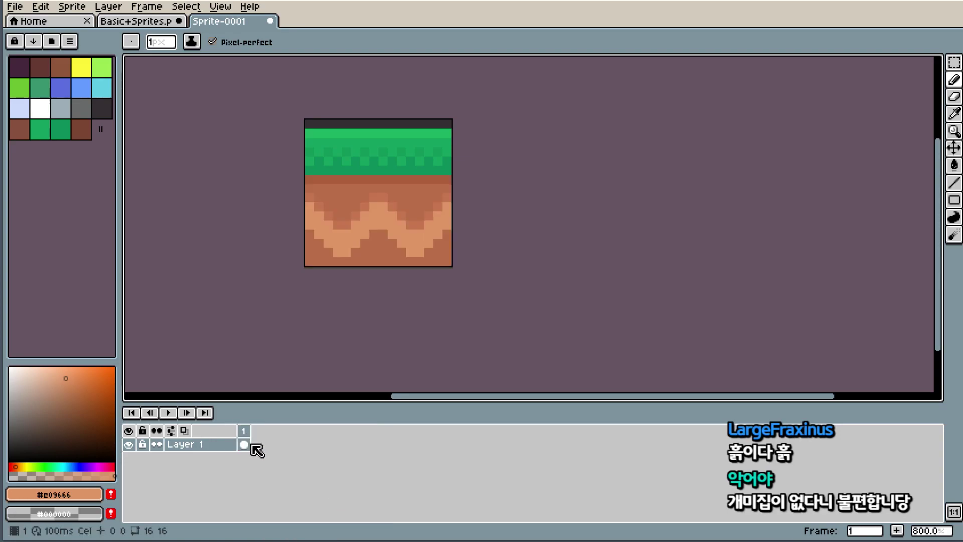
- Add new frames from the reworked tile back up to nine, then go to frame 1
{"action": "double_click", "coordinate": [897, 531]}
{"action": "left_click", "coordinate": [897, 530]}
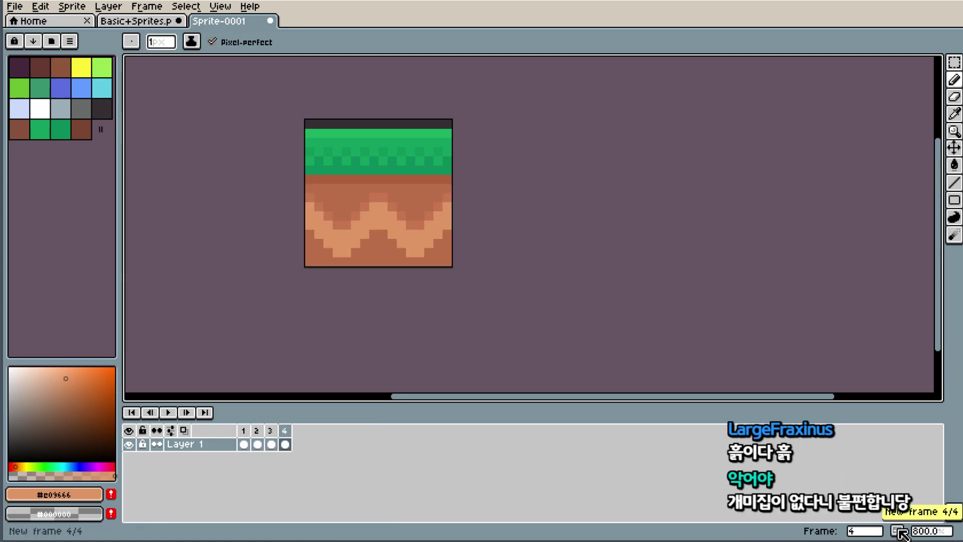
{"action": "double_click", "coordinate": [896, 531]}
{"action": "left_click", "coordinate": [897, 530]}
{"action": "double_click", "coordinate": [897, 530]}
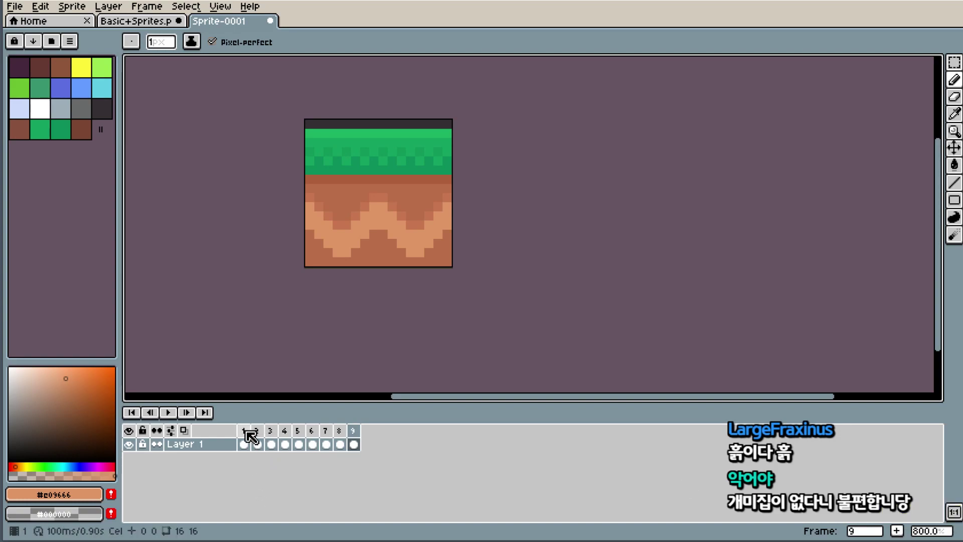
{"action": "left_click", "coordinate": [243, 430]}
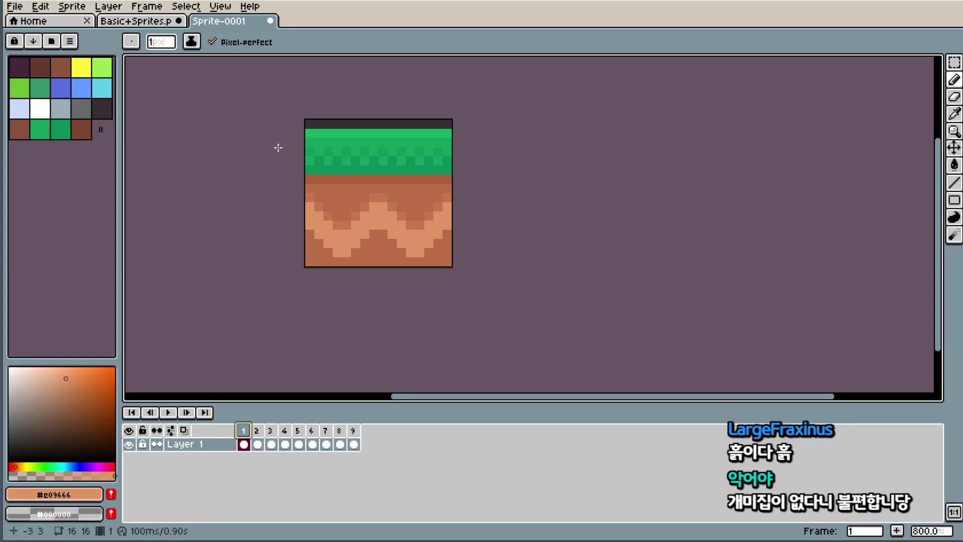
{"action": "scroll", "coordinate": [303, 179], "scroll_direction": "up", "scroll_amount": 2}
{"action": "key", "text": "i"}
{"action": "left_click", "coordinate": [366, 203]}
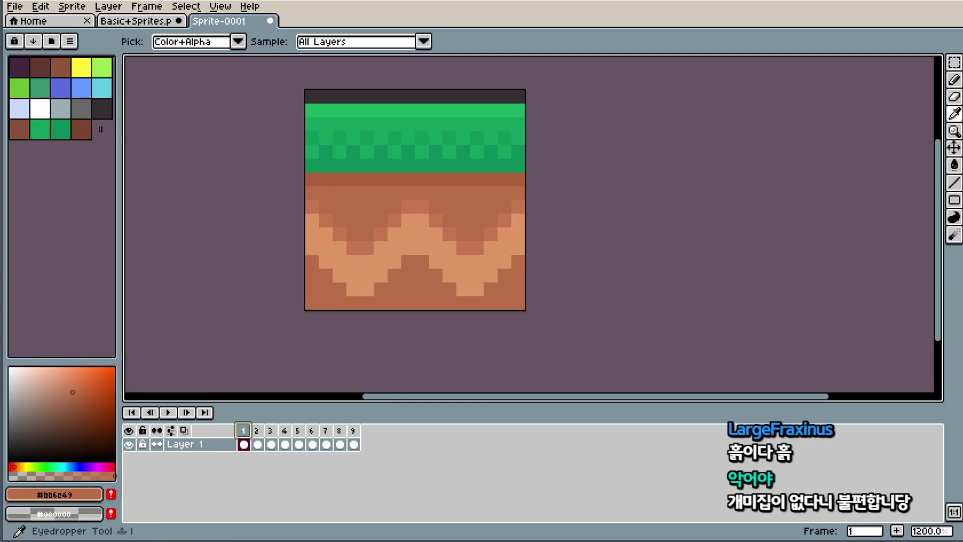
{"action": "key", "text": "b"}
{"action": "left_click_drag", "start_coordinate": [395, 97], "coordinate": [395, 126]}
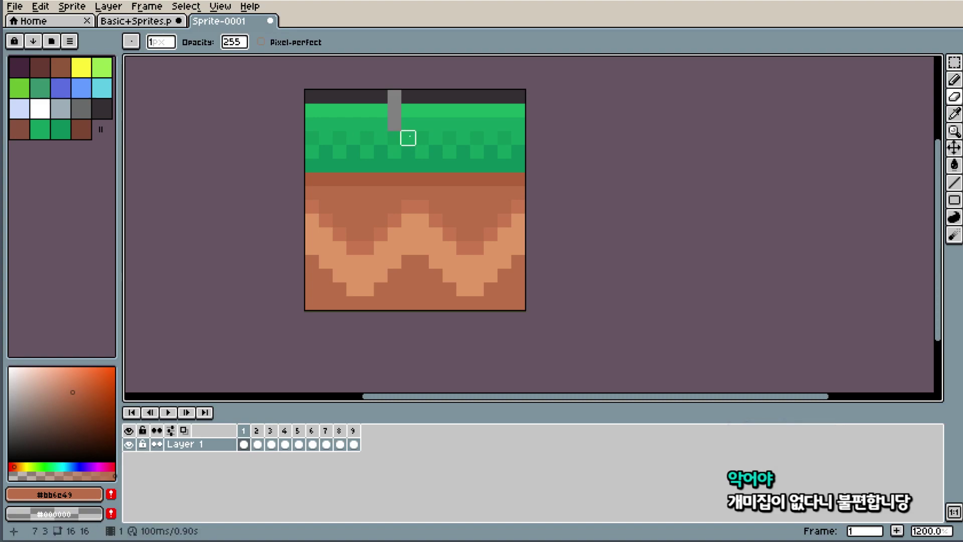
{"action": "left_click", "coordinate": [408, 137]}
{"action": "left_click", "coordinate": [394, 137]}
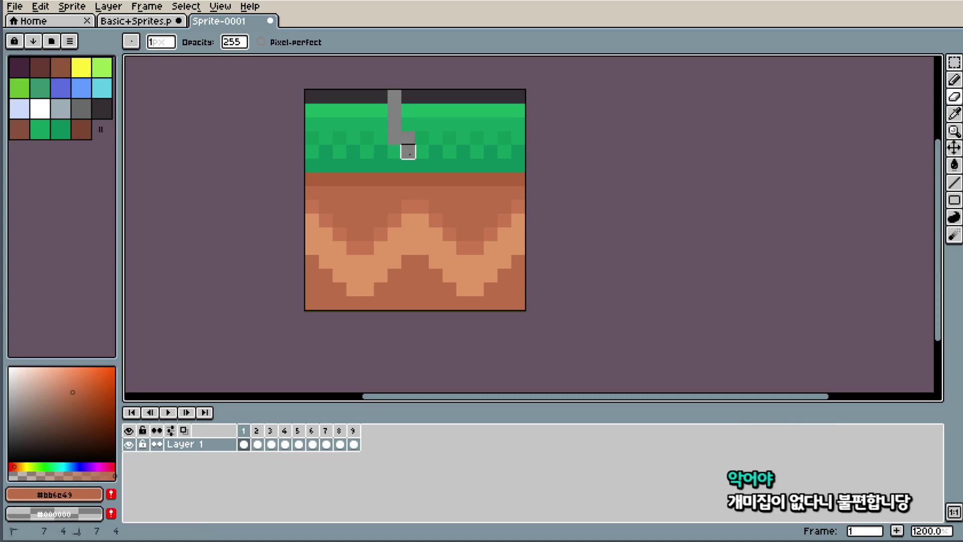
{"action": "left_click", "coordinate": [408, 165]}
{"action": "left_click", "coordinate": [408, 193]}
{"action": "left_click", "coordinate": [408, 206]}
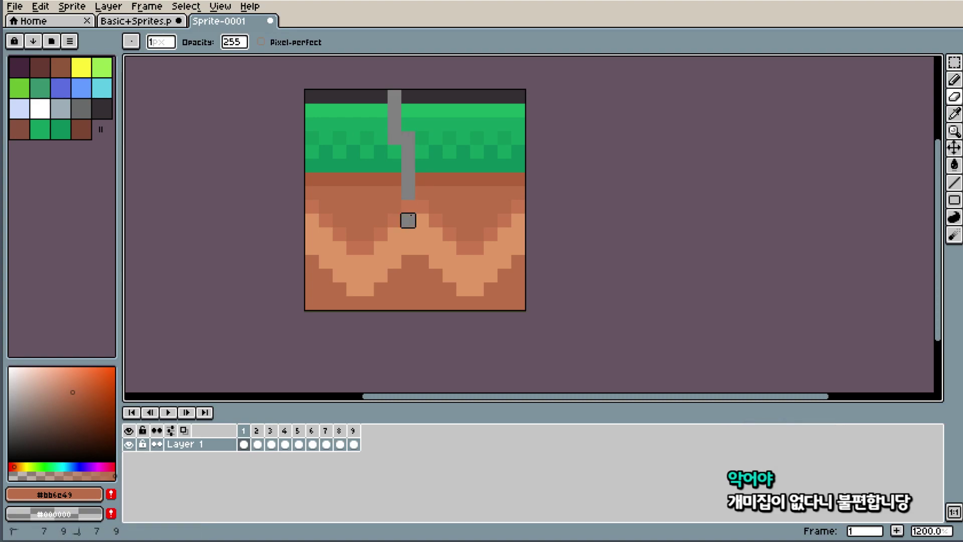
{"action": "left_click", "coordinate": [422, 234]}
{"action": "left_click", "coordinate": [435, 234]}
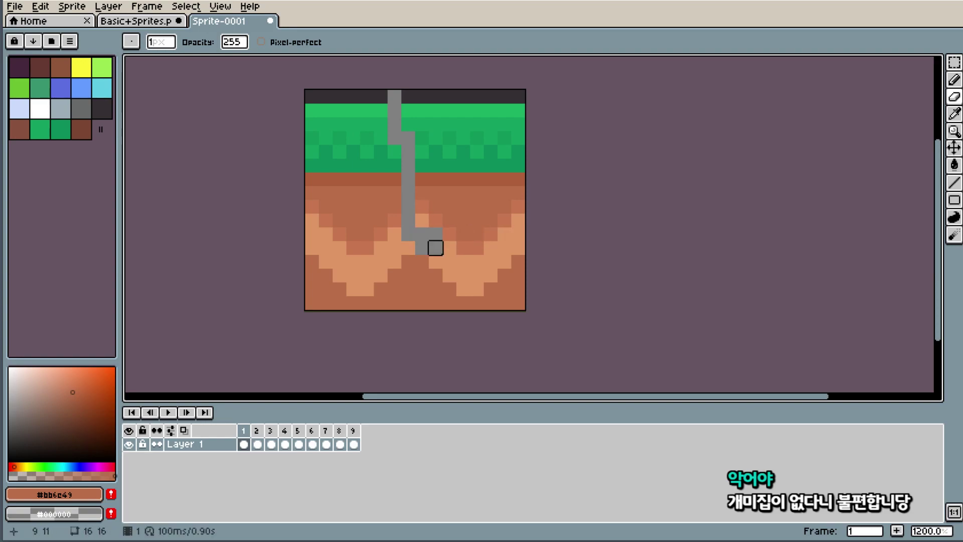
{"action": "left_click", "coordinate": [422, 261]}
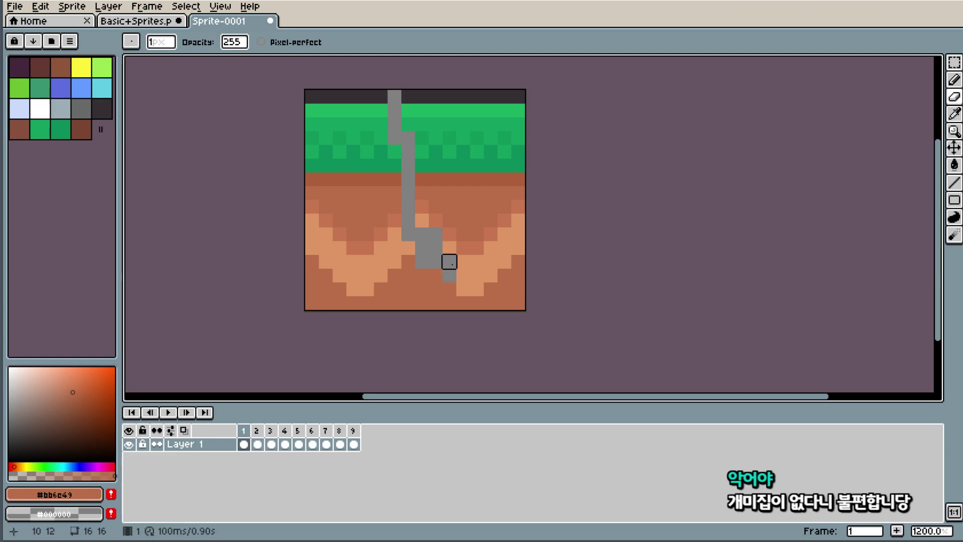
{"action": "mouse_move", "coordinate": [449, 262]}
{"action": "left_mouse_down"}
{"action": "mouse_move", "coordinate": [449, 234]}
{"action": "mouse_move", "coordinate": [422, 275]}
{"action": "mouse_move", "coordinate": [477, 262]}
{"action": "left_mouse_up"}
{"action": "left_click", "coordinate": [463, 234]}
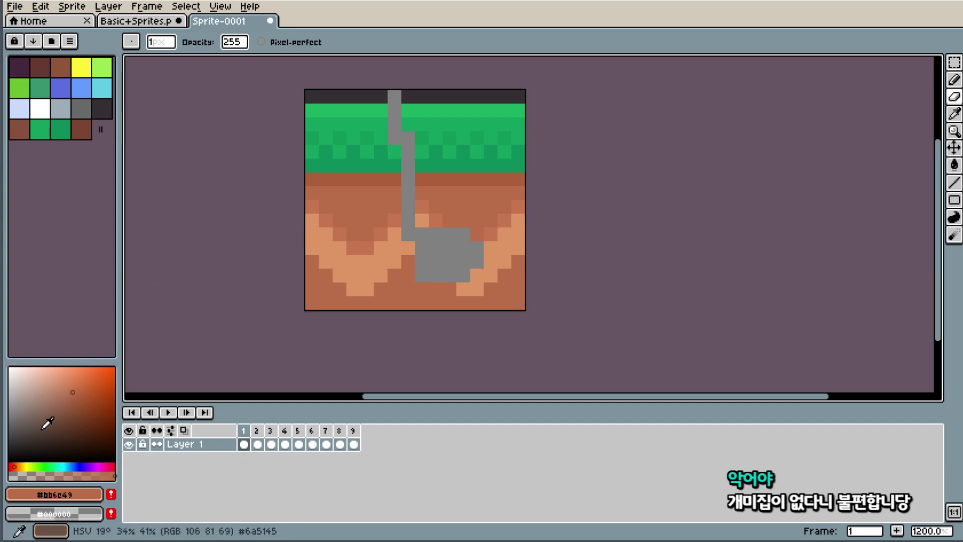
{"action": "left_click", "coordinate": [9, 440]}
{"action": "key", "text": "b"}
{"action": "left_click_drag", "start_coordinate": [448, 274], "coordinate": [438, 275]}
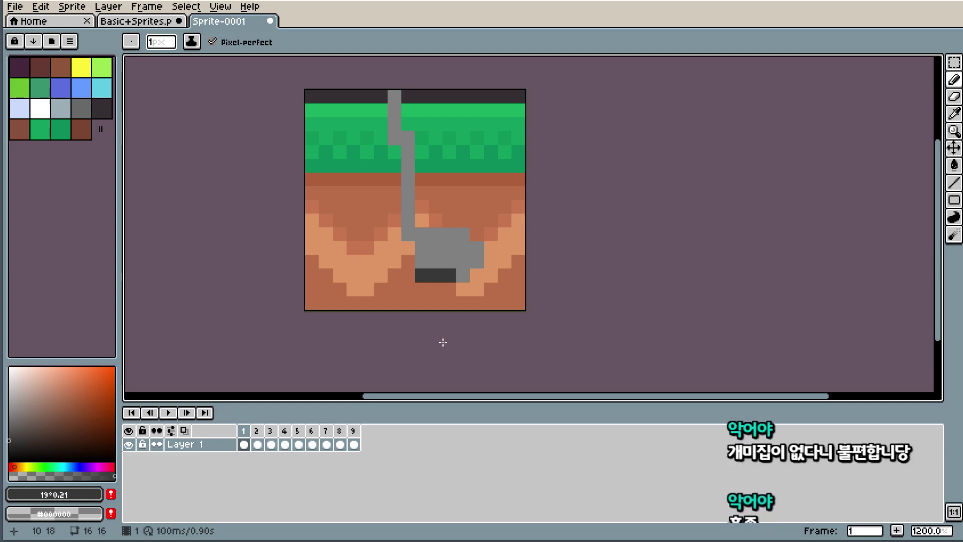
{"action": "key", "text": "v"}
{"action": "key", "text": "ctrl+z"}
{"action": "key", "text": "ctrl+z"}
{"action": "key", "text": "ctrl+z"}
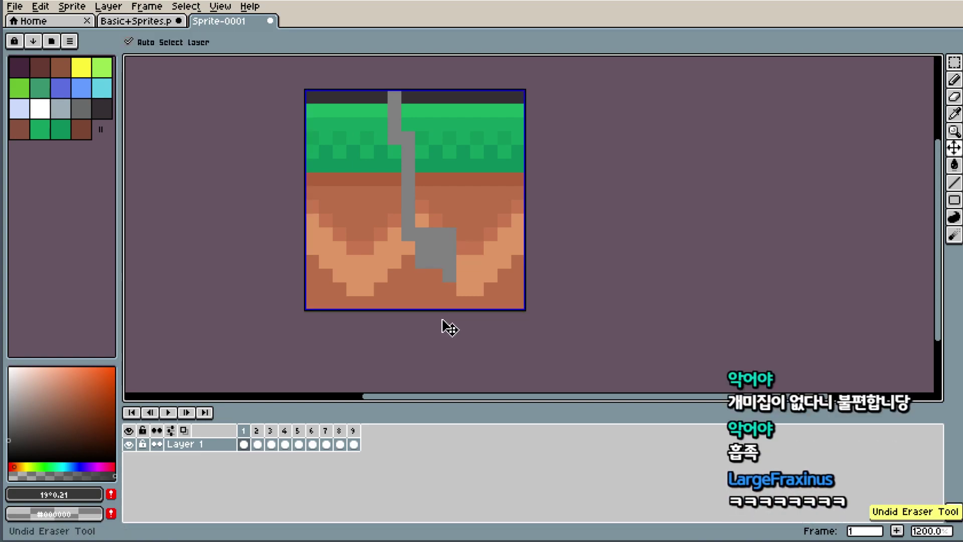
{"action": "key", "text": "ctrl+z"}
{"action": "key", "text": "ctrl+z"}
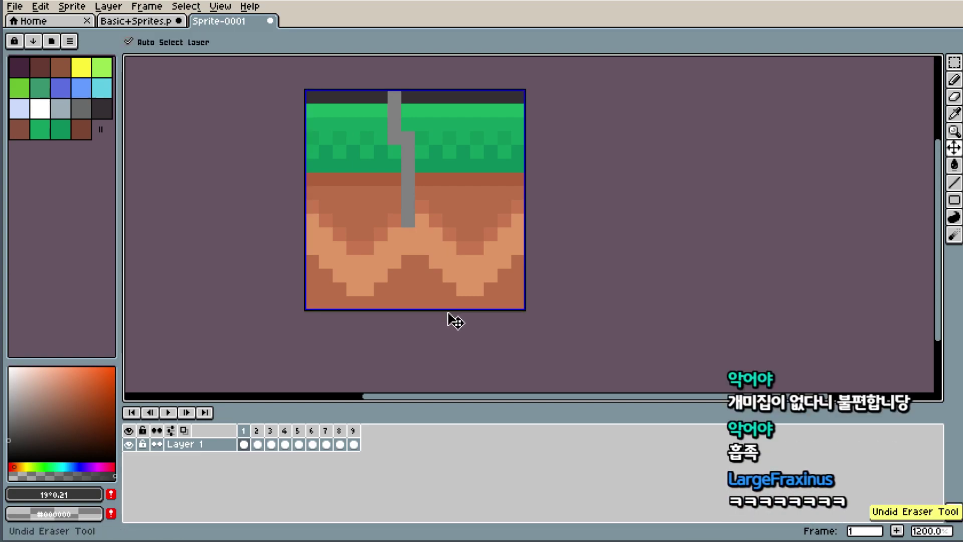
{"action": "key", "text": "ctrl+z"}
{"action": "key", "text": "ctrl+z"}
{"action": "key", "text": "ctrl+z"}
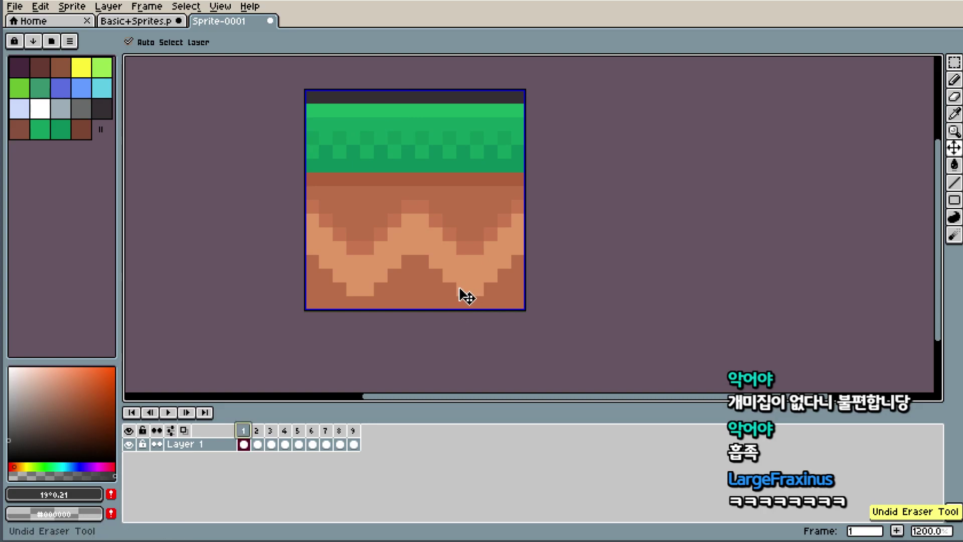
{"action": "key", "text": "ctrl+z"}
{"action": "key", "text": "alt+n"}
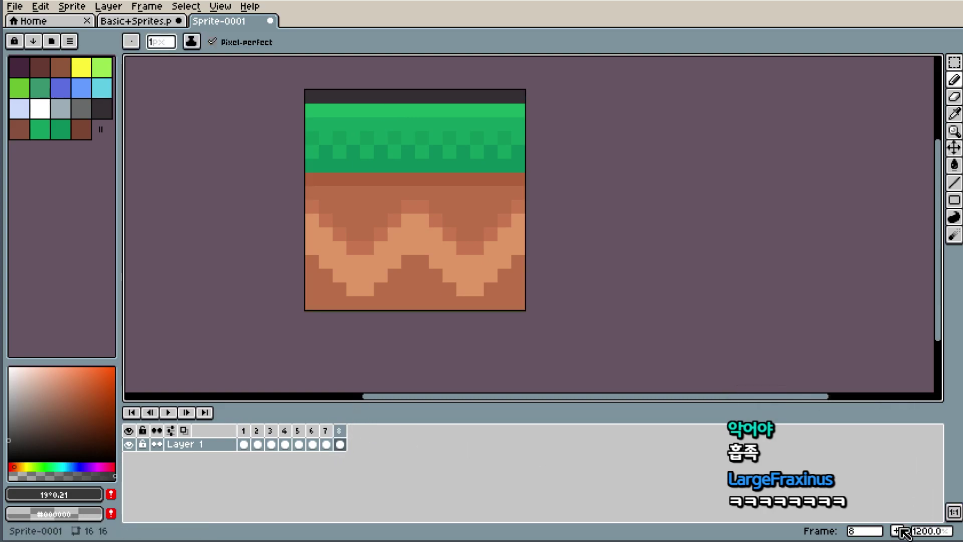
- Draw a dark #353033 line along frame 1's bottom row, matching the top border
{"action": "left_click", "coordinate": [244, 430]}
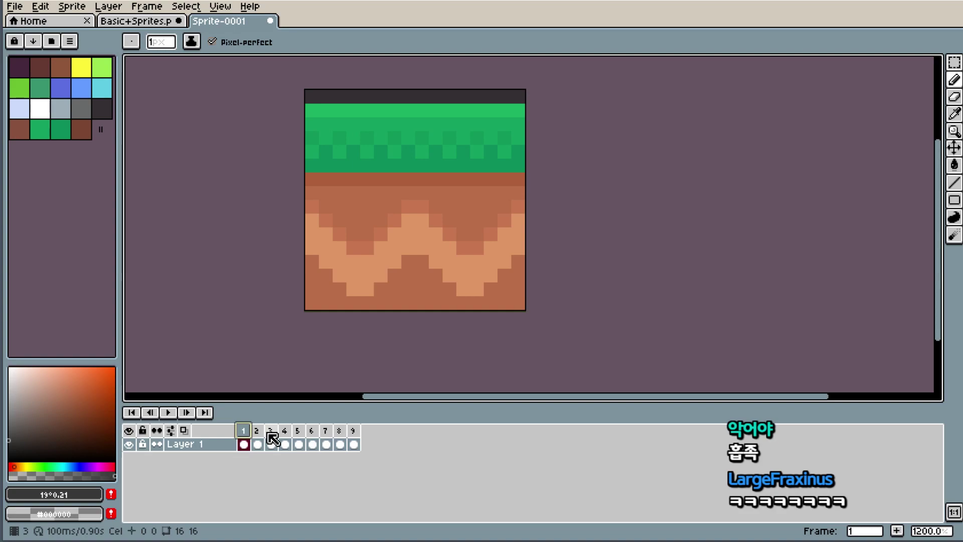
{"action": "key", "text": "Right"}
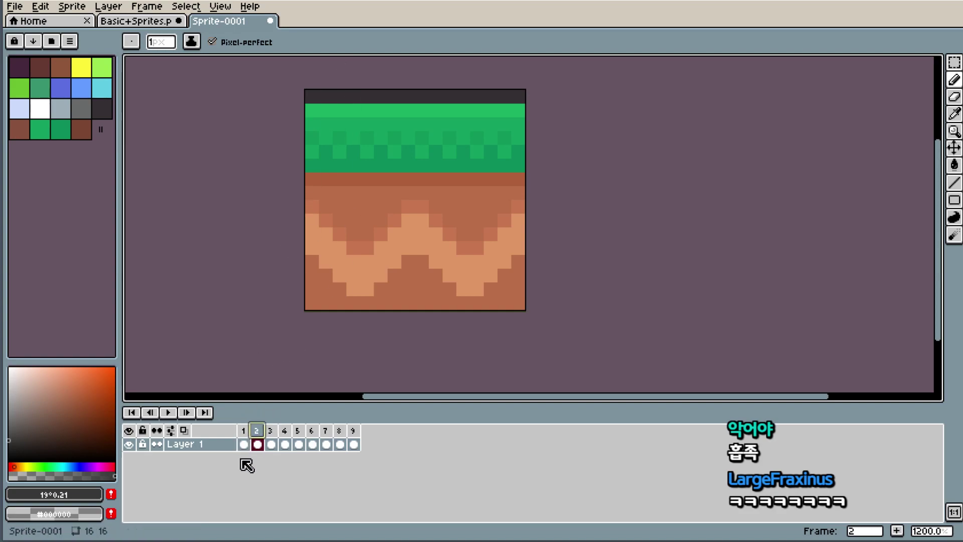
{"action": "left_click", "coordinate": [244, 444]}
{"action": "key", "text": "i"}
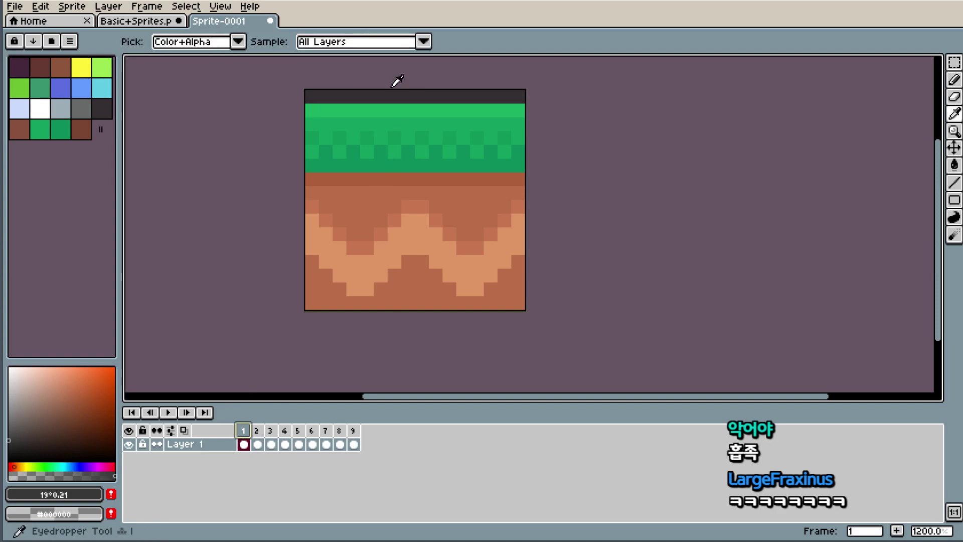
{"action": "left_click", "coordinate": [389, 93]}
{"action": "key", "text": "b"}
{"action": "left_click", "coordinate": [311, 303]}
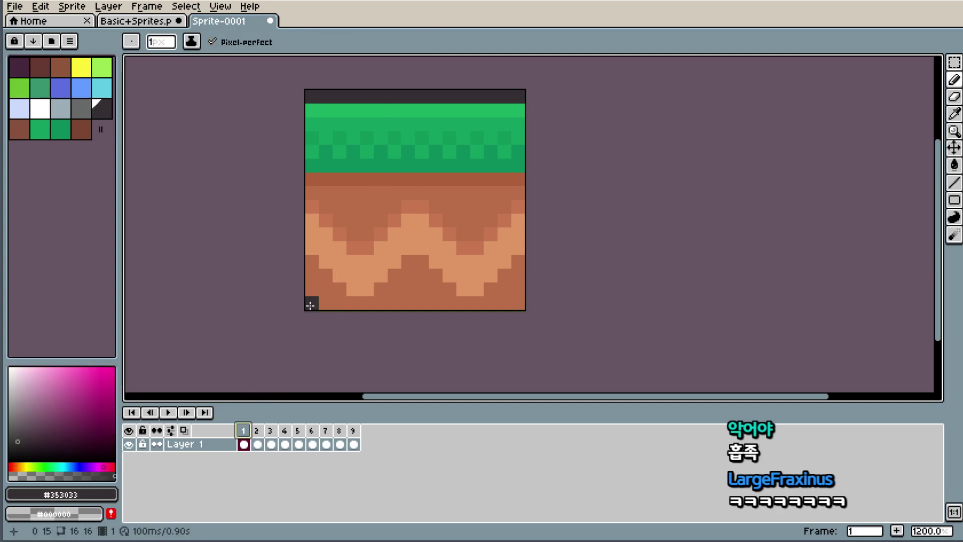
{"action": "left_click", "coordinate": [516, 302], "text": "shift"}
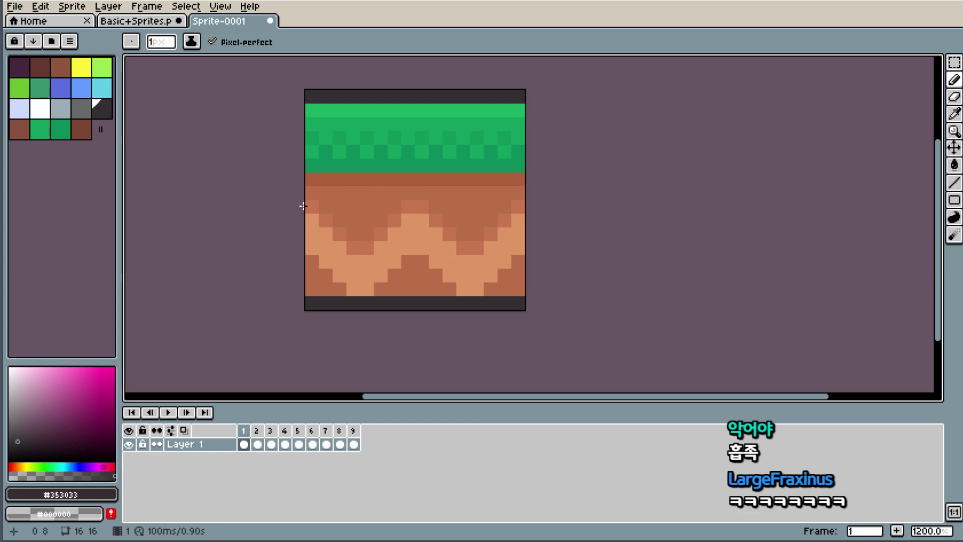
- Raise frame 1's lower dirt area by one pixel
{"action": "scroll", "coordinate": [505, 247], "scroll_direction": "down", "scroll_amount": 7}
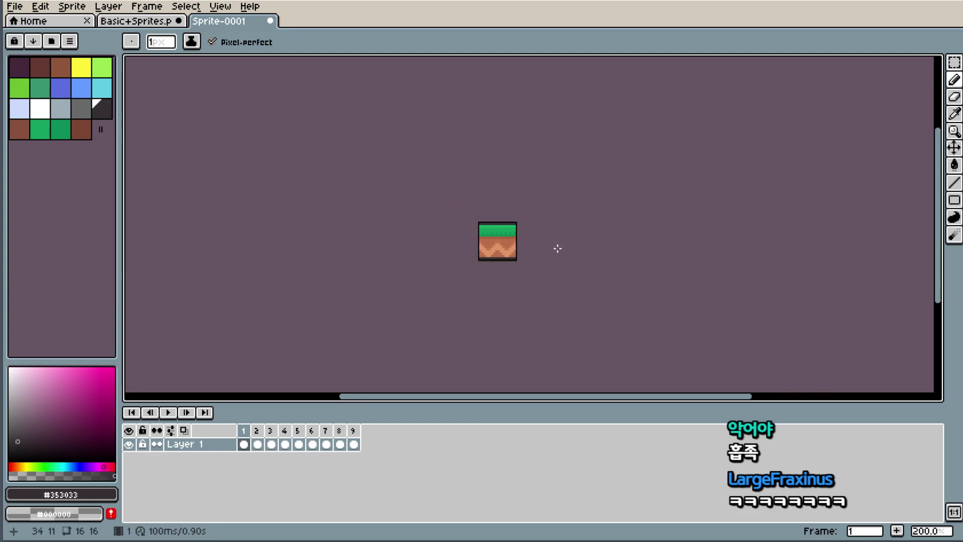
{"action": "scroll", "coordinate": [557, 247], "scroll_direction": "up", "scroll_amount": 5}
{"action": "scroll", "coordinate": [503, 248], "scroll_direction": "up", "scroll_amount": 2}
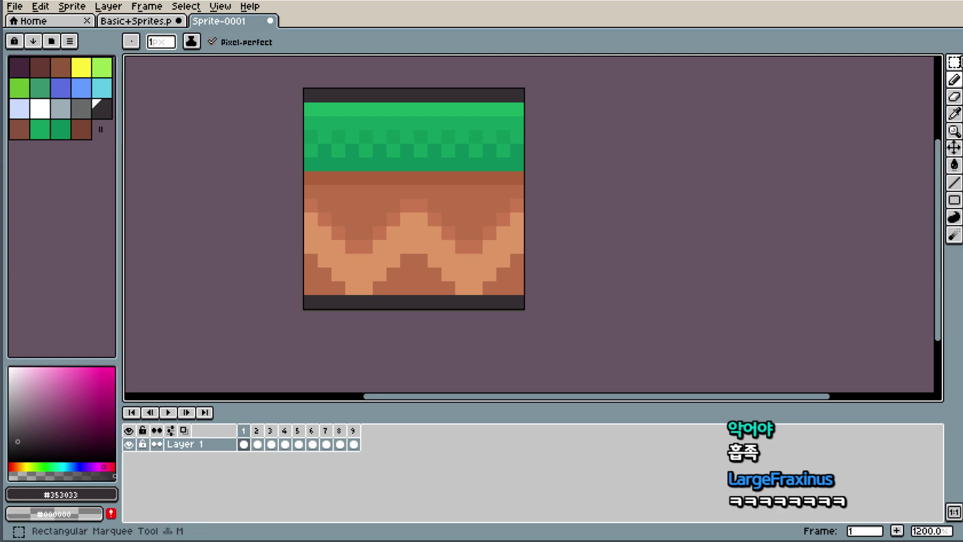
{"action": "left_click", "coordinate": [953, 62]}
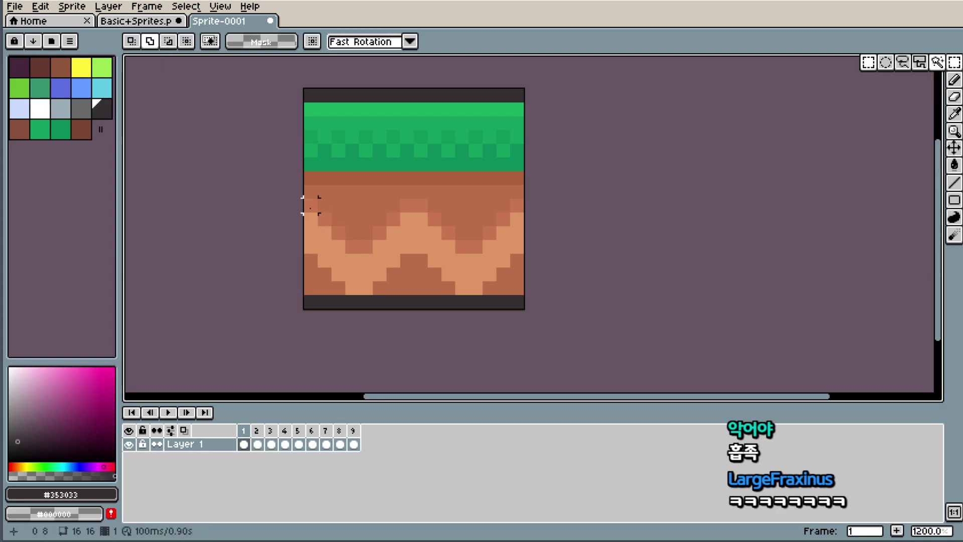
{"action": "left_click_drag", "start_coordinate": [303, 206], "coordinate": [539, 288]}
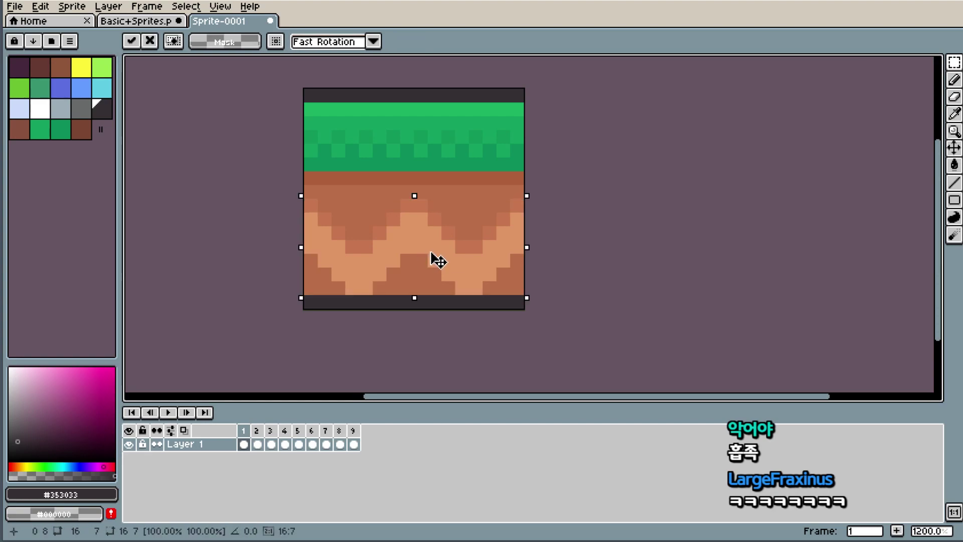
{"action": "left_click_drag", "start_coordinate": [438, 248], "coordinate": [431, 242]}
{"action": "left_click", "coordinate": [641, 250]}
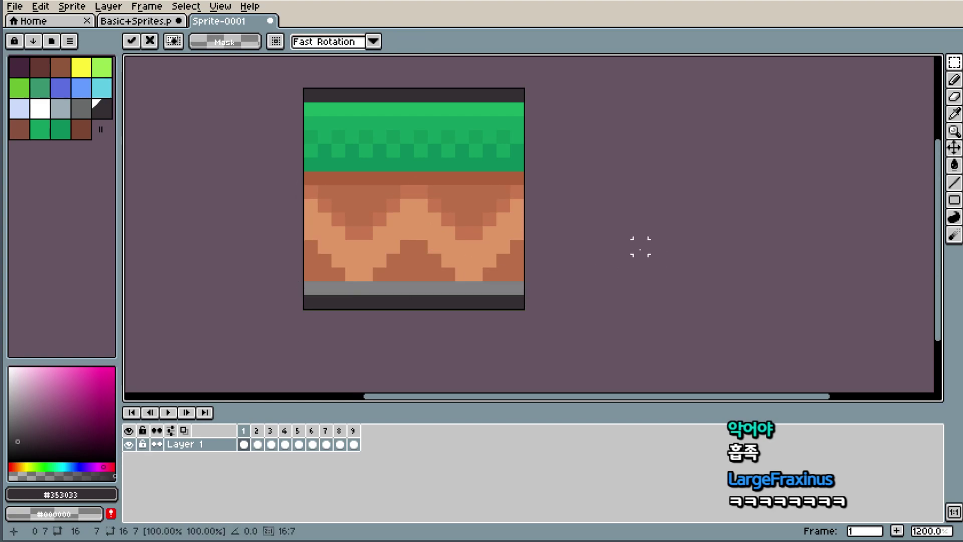
- Fill the freed row above the bottom border with the dirt brown
{"action": "key", "text": "i"}
{"action": "left_click", "coordinate": [395, 277]}
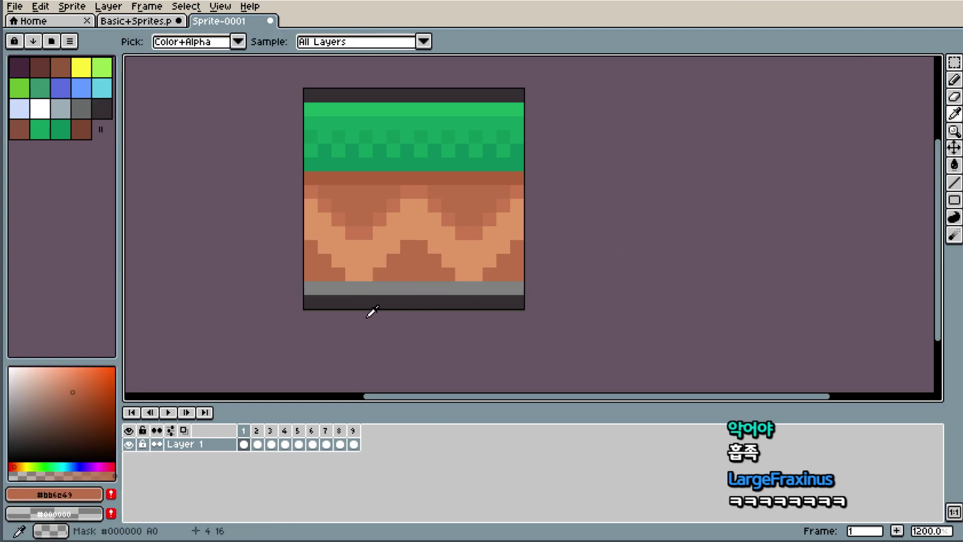
{"action": "key", "text": "b"}
{"action": "left_click", "coordinate": [324, 300]}
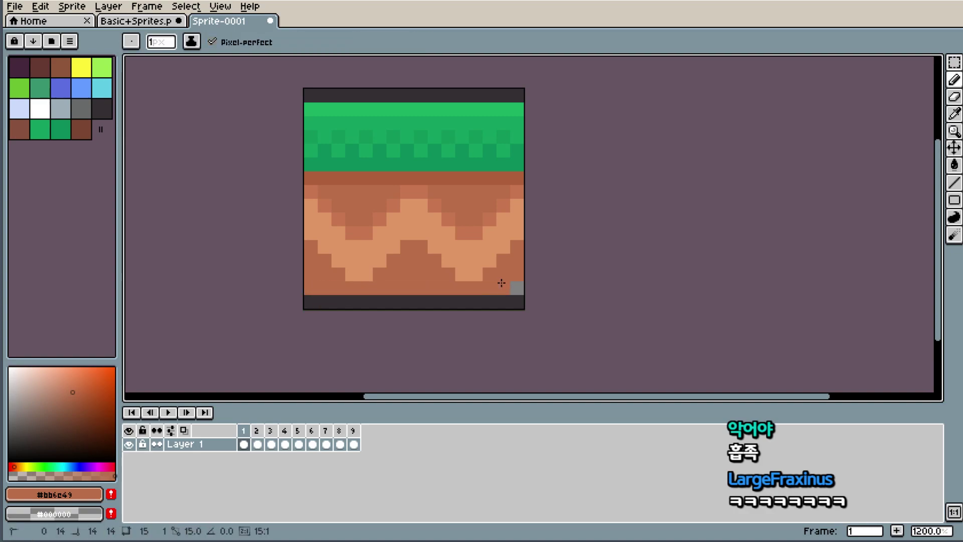
{"action": "scroll", "coordinate": [552, 261], "scroll_direction": "down", "scroll_amount": 5}
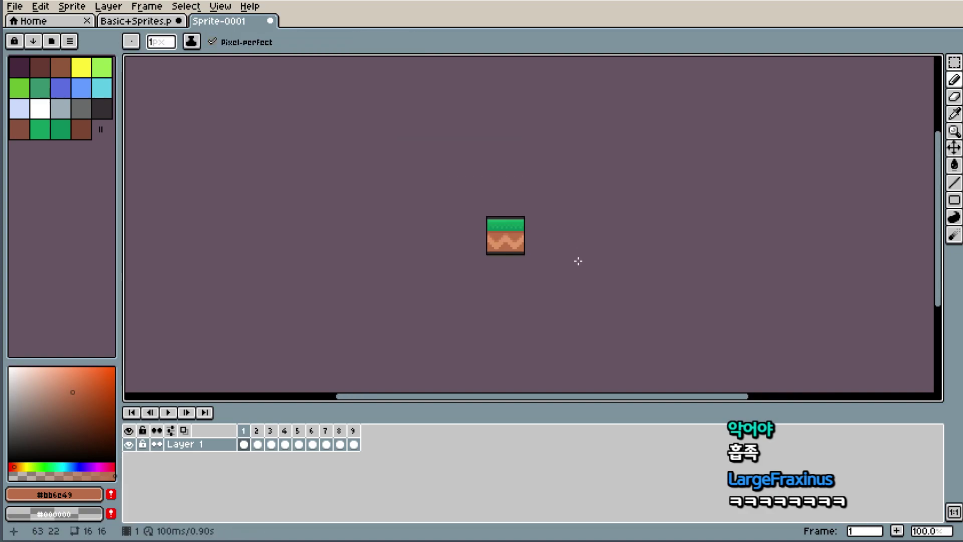
{"action": "scroll", "coordinate": [576, 261], "scroll_direction": "up", "scroll_amount": 1}
{"action": "scroll", "coordinate": [571, 211], "scroll_direction": "up", "scroll_amount": 3}
{"action": "scroll", "coordinate": [535, 241], "scroll_direction": "up", "scroll_amount": 2}
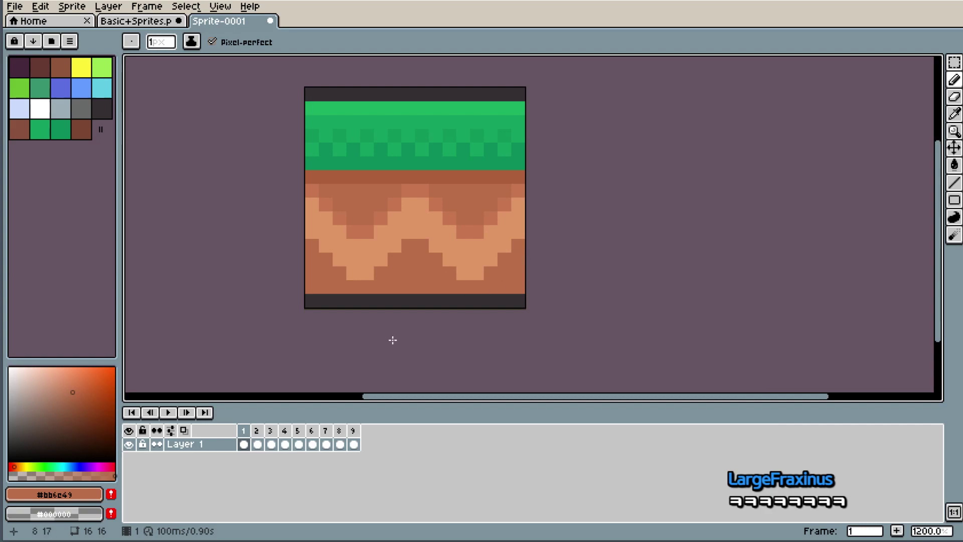
- Delete frames 3 through 9, leaving only frames 1 and 2
{"action": "left_click", "coordinate": [257, 430]}
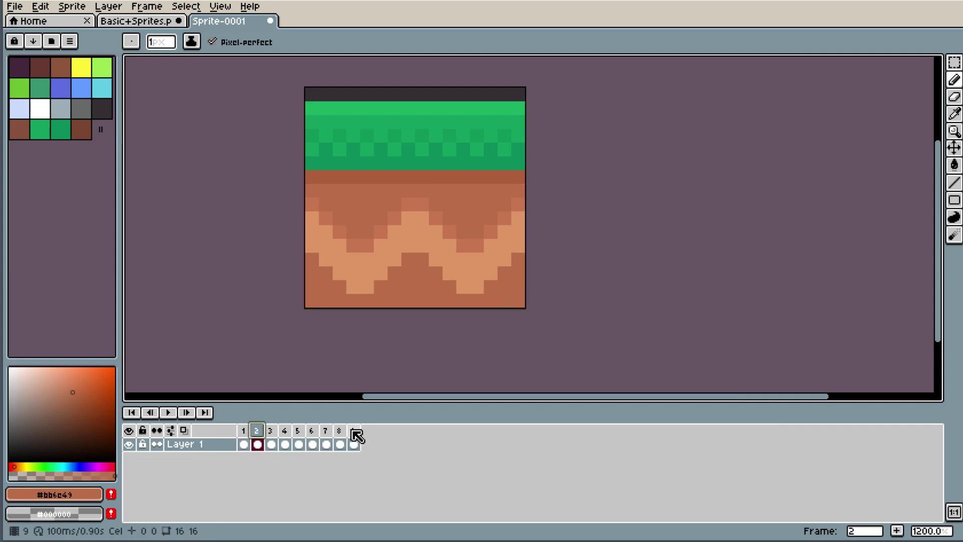
{"action": "left_click_drag", "start_coordinate": [357, 430], "coordinate": [274, 431]}
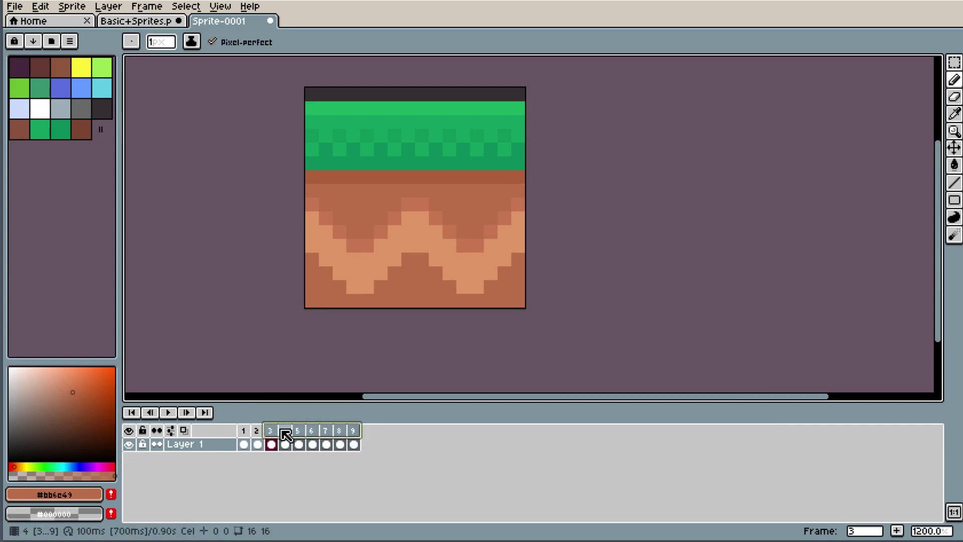
{"action": "right_click", "coordinate": [279, 434]}
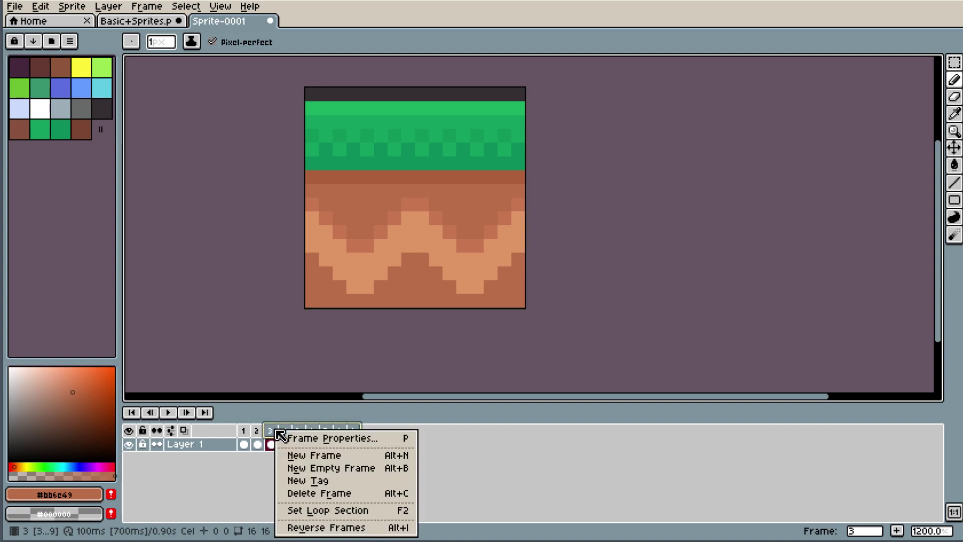
{"action": "left_click", "coordinate": [337, 494]}
- Shift frame 2's lower dirt rows up one pixel and paint the leftover gap brown
{"action": "left_click", "coordinate": [954, 62]}
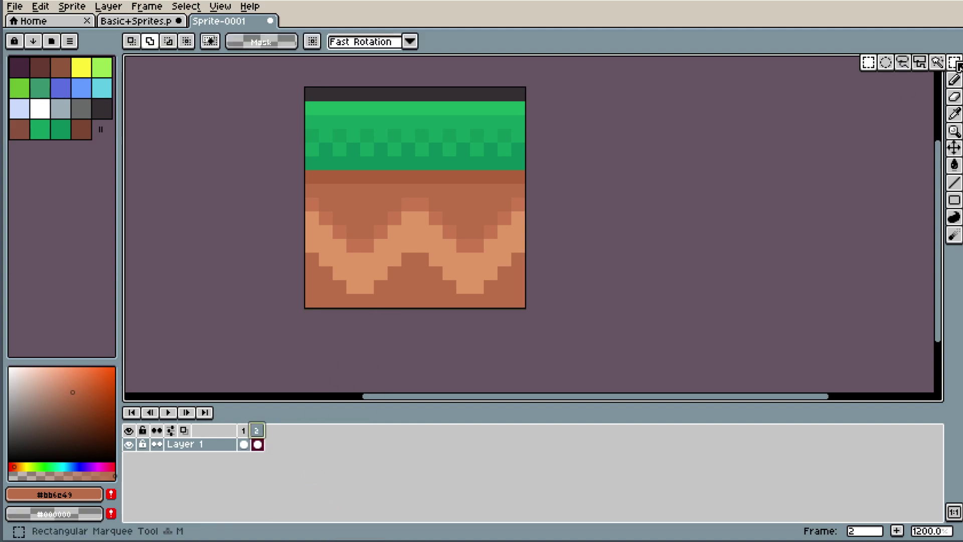
{"action": "left_click_drag", "start_coordinate": [312, 205], "coordinate": [532, 296]}
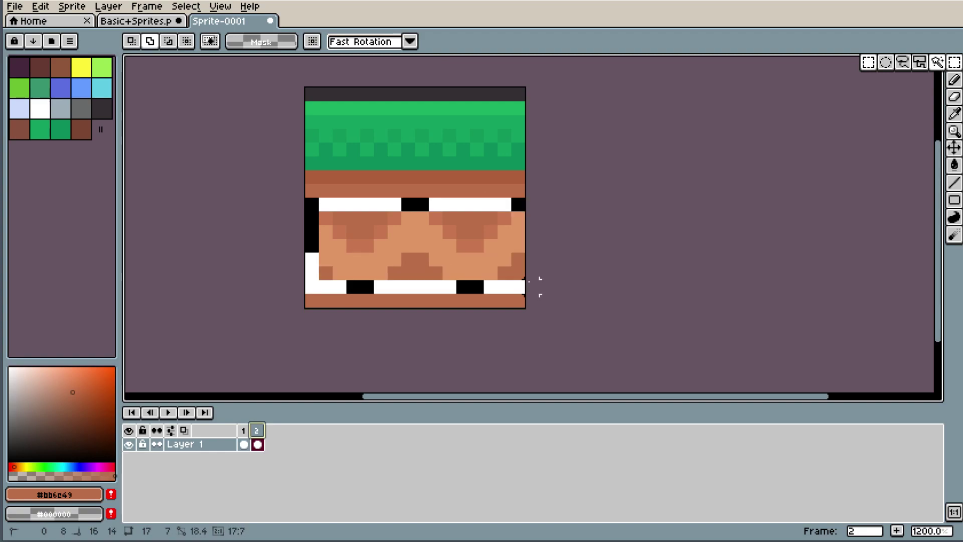
{"action": "left_click_drag", "start_coordinate": [452, 249], "coordinate": [456, 242]}
{"action": "left_click", "coordinate": [597, 270]}
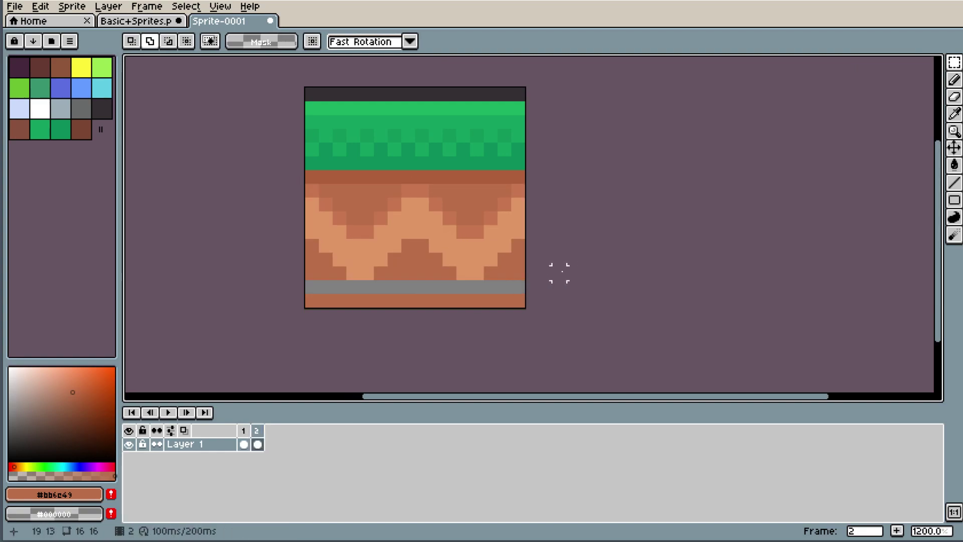
{"action": "key", "text": "i"}
{"action": "key", "text": "b"}
{"action": "left_click", "coordinate": [311, 289]}
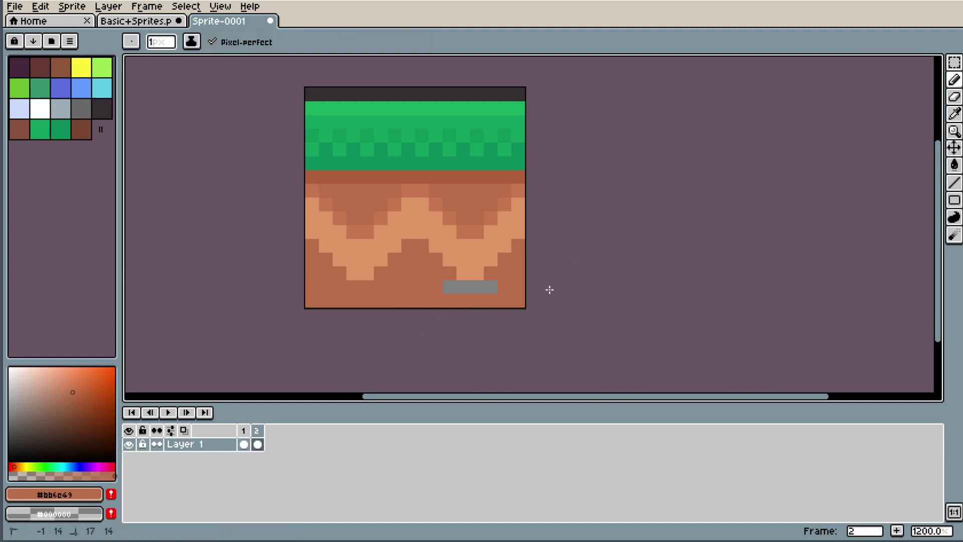
- Add new frames after frame 2 until the animation has 10 frames
{"action": "left_click", "coordinate": [258, 444]}
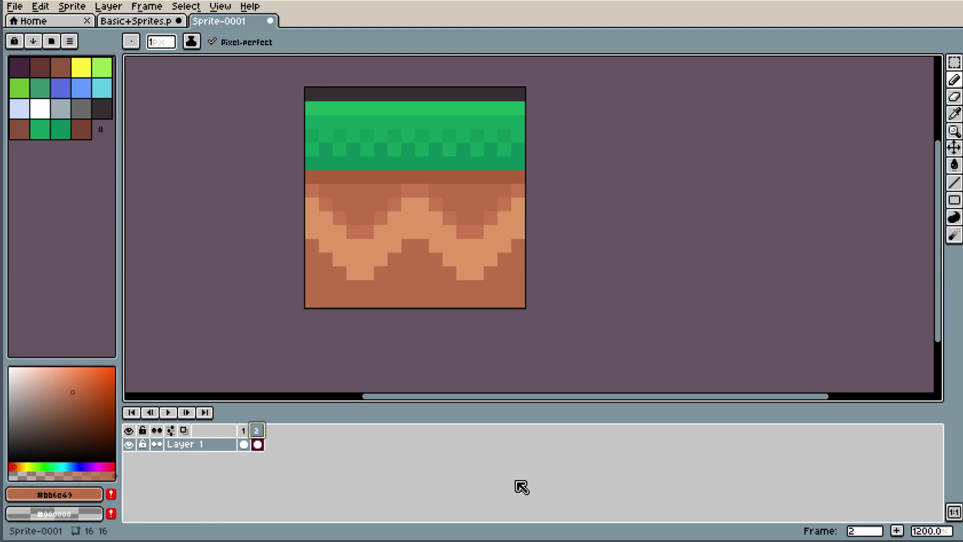
{"action": "triple_click", "coordinate": [900, 530]}
{"action": "double_click", "coordinate": [901, 530]}
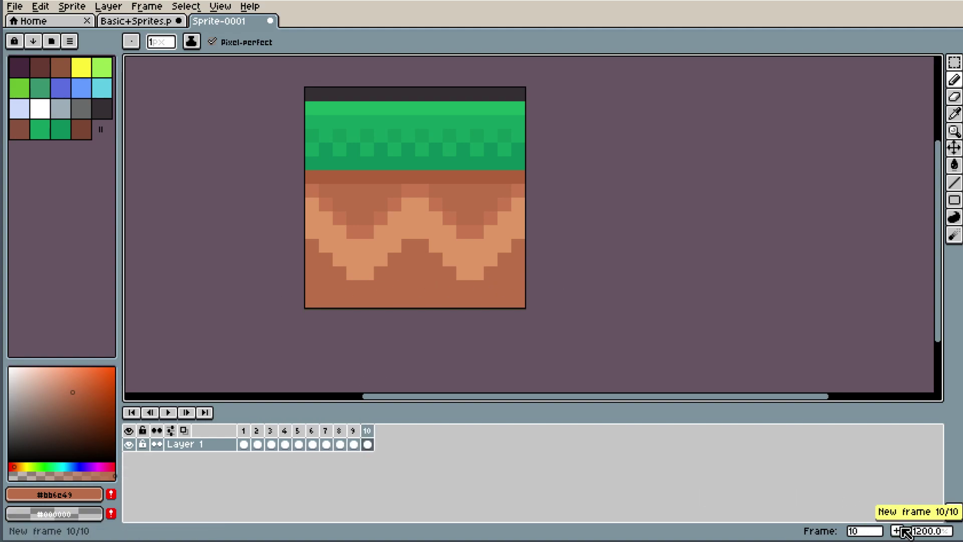
{"action": "left_click", "coordinate": [244, 444]}
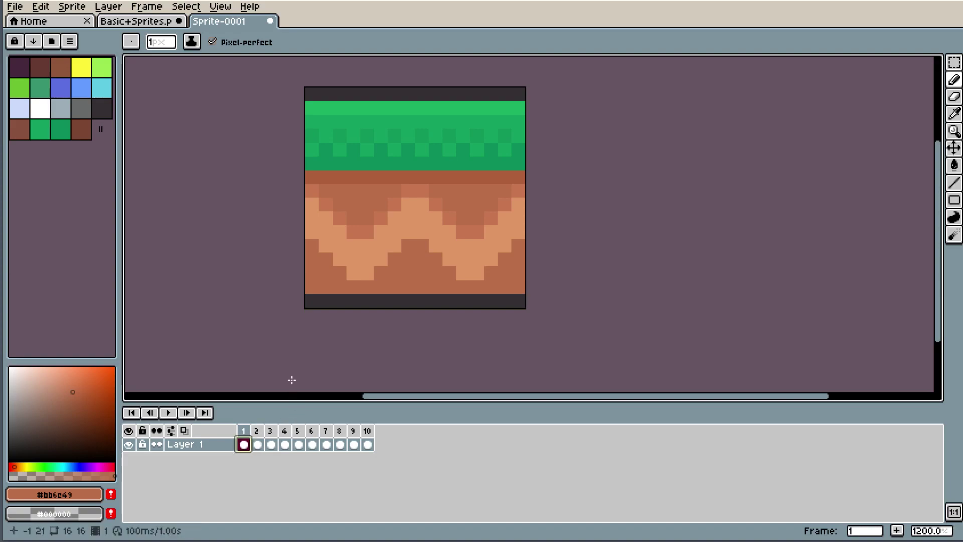
- Paint frame 2's bottom row and left column in the dark #353033 border colour
{"action": "key", "text": "i"}
{"action": "left_click", "coordinate": [347, 296]}
{"action": "left_click", "coordinate": [258, 444]}
{"action": "key", "text": "b"}
{"action": "left_click_drag", "start_coordinate": [312, 301], "coordinate": [422, 306]}
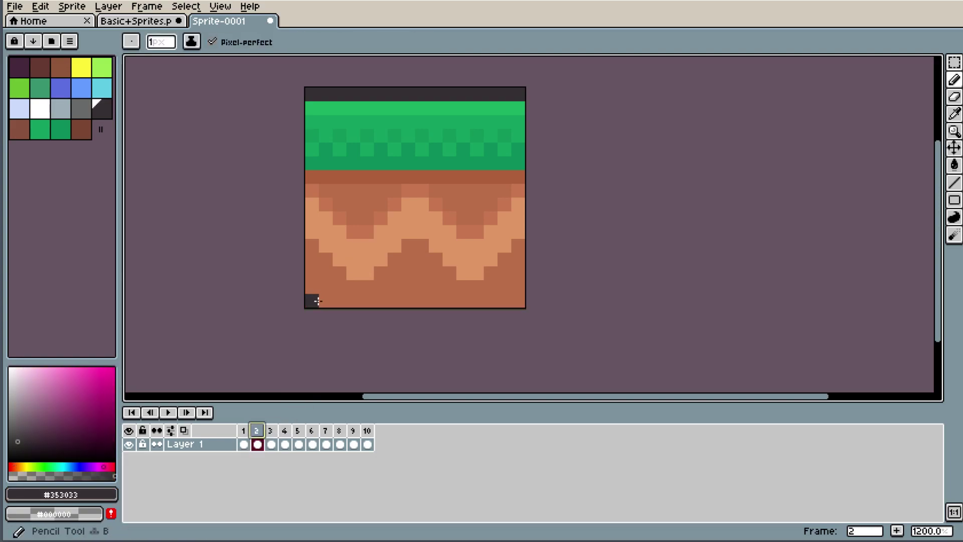
{"action": "left_click_drag", "start_coordinate": [538, 306], "coordinate": [411, 303]}
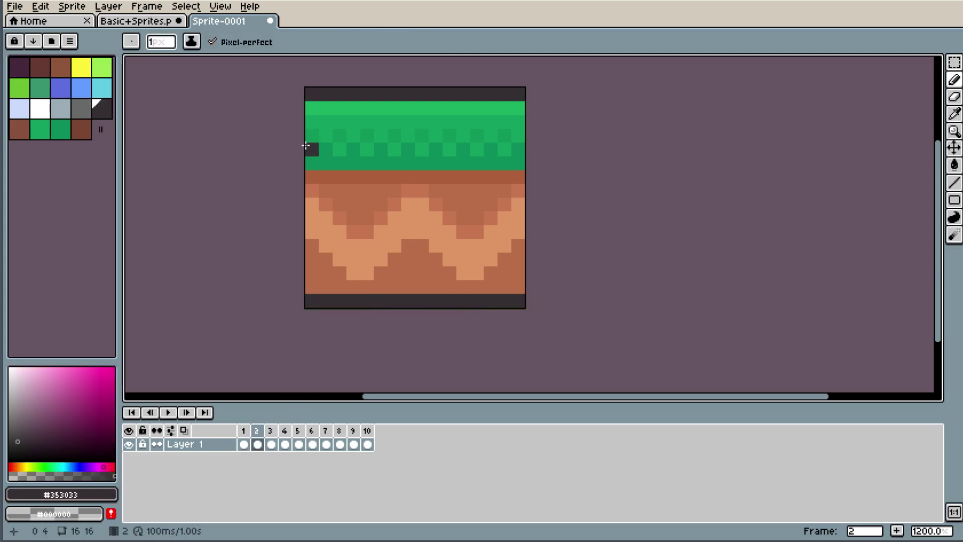
{"action": "left_click_drag", "start_coordinate": [311, 91], "coordinate": [305, 376]}
- Erase frame 2's top-left and bottom-left corner pixels, then undo a trial dark second column
{"action": "key", "text": "e"}
{"action": "left_click", "coordinate": [312, 94]}
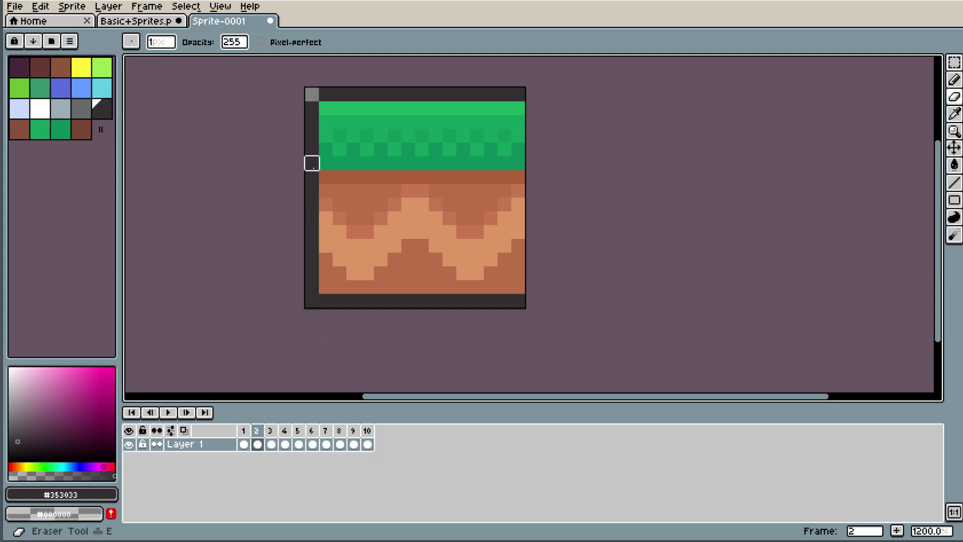
{"action": "left_click", "coordinate": [312, 301]}
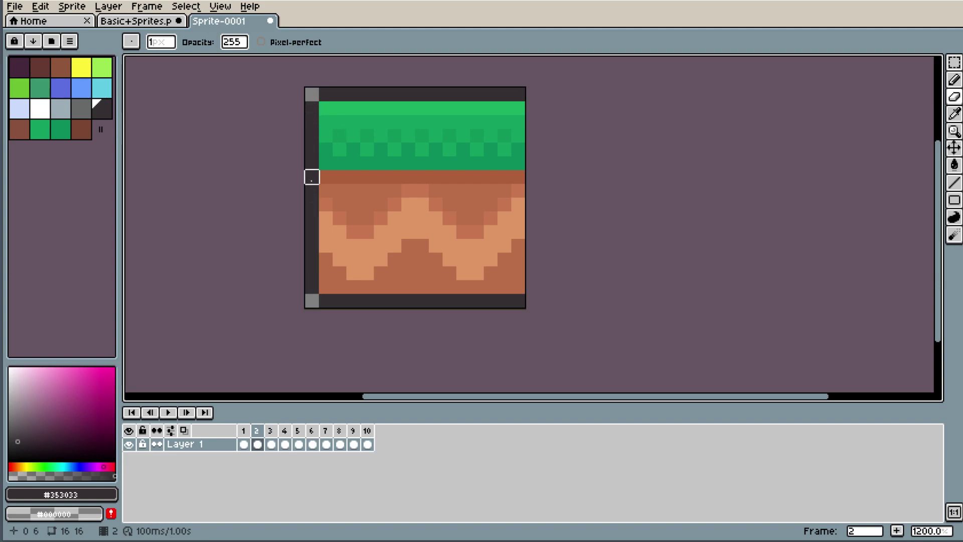
{"action": "key", "text": "i"}
{"action": "key", "text": "b"}
{"action": "mouse_move", "coordinate": [326, 176]}
{"action": "left_mouse_down"}
{"action": "mouse_move", "coordinate": [338, 279]}
{"action": "mouse_move", "coordinate": [327, 275]}
{"action": "mouse_move", "coordinate": [325, 259]}
{"action": "left_mouse_up"}
{"action": "key", "text": "i"}
{"action": "left_click", "coordinate": [358, 242]}
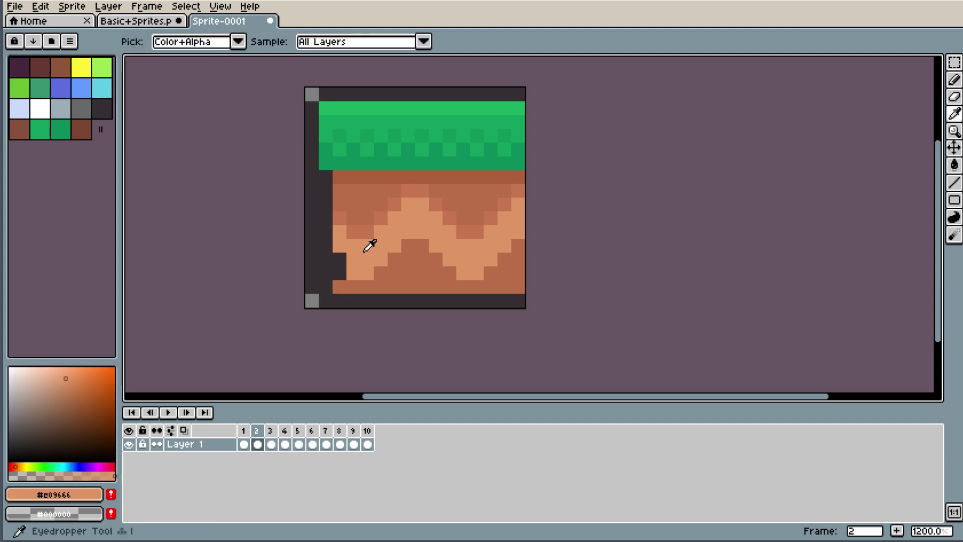
{"action": "key", "text": "ctrl+z"}
- Add dark pixels in the second column and erase the outer left column beside the dirt
{"action": "key", "text": "e"}
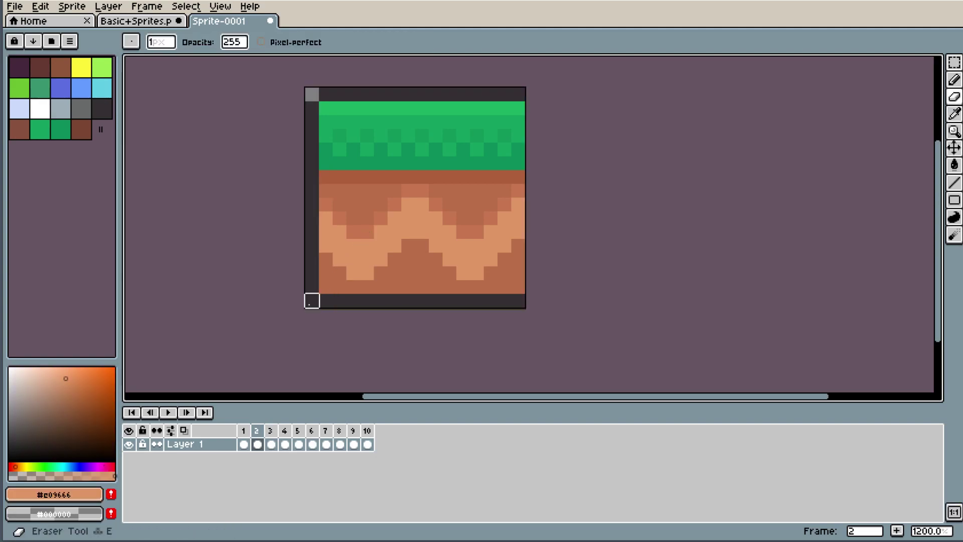
{"action": "key", "text": "i"}
{"action": "left_click", "coordinate": [326, 298]}
{"action": "key", "text": "b"}
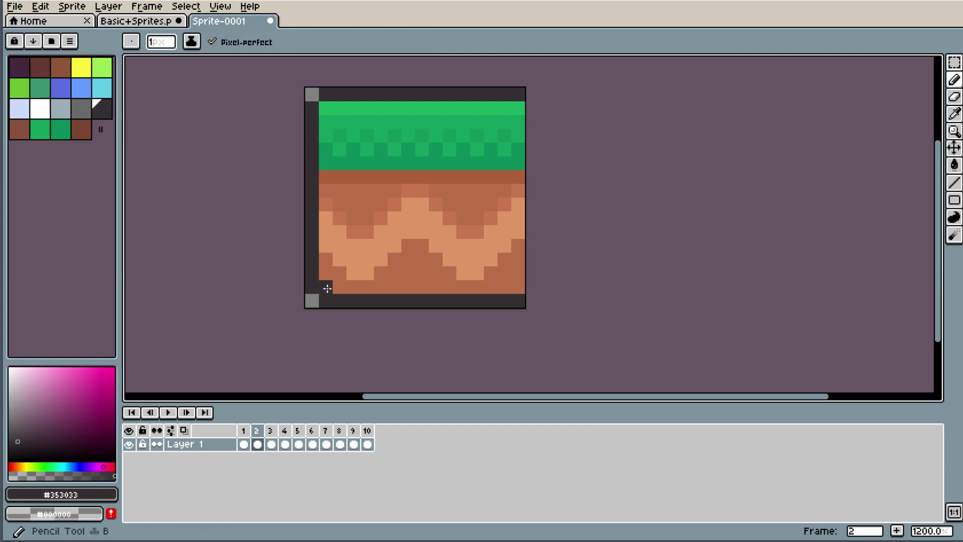
{"action": "left_click", "coordinate": [326, 286]}
{"action": "left_click", "coordinate": [326, 192]}
{"action": "key", "text": "e"}
{"action": "left_click_drag", "start_coordinate": [312, 176], "coordinate": [311, 314]}
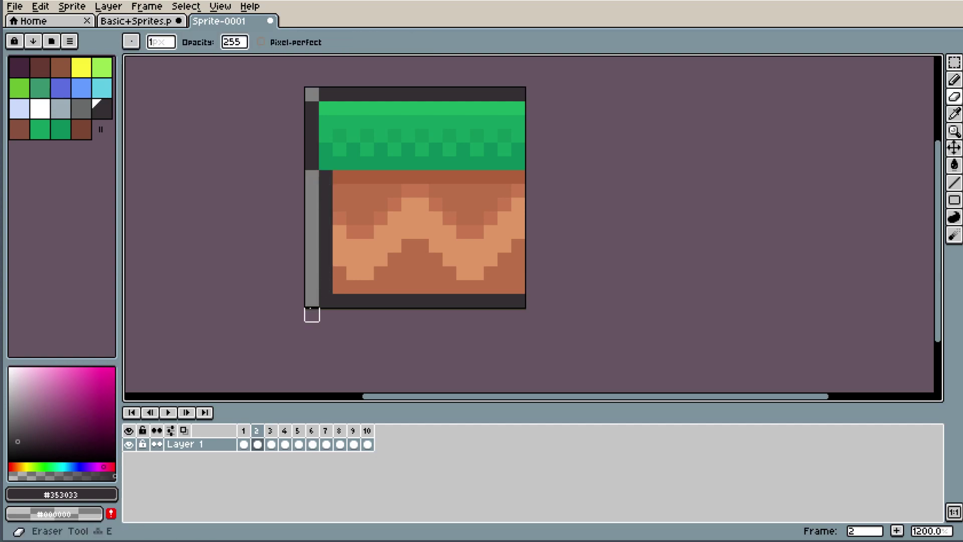
- Zoom in and out to inspect frame 2, then compare it with frame 1
{"action": "scroll", "coordinate": [525, 207], "scroll_direction": "down", "scroll_amount": 2}
{"action": "scroll", "coordinate": [548, 205], "scroll_direction": "down", "scroll_amount": 1}
{"action": "scroll", "coordinate": [599, 224], "scroll_direction": "up", "scroll_amount": 1}
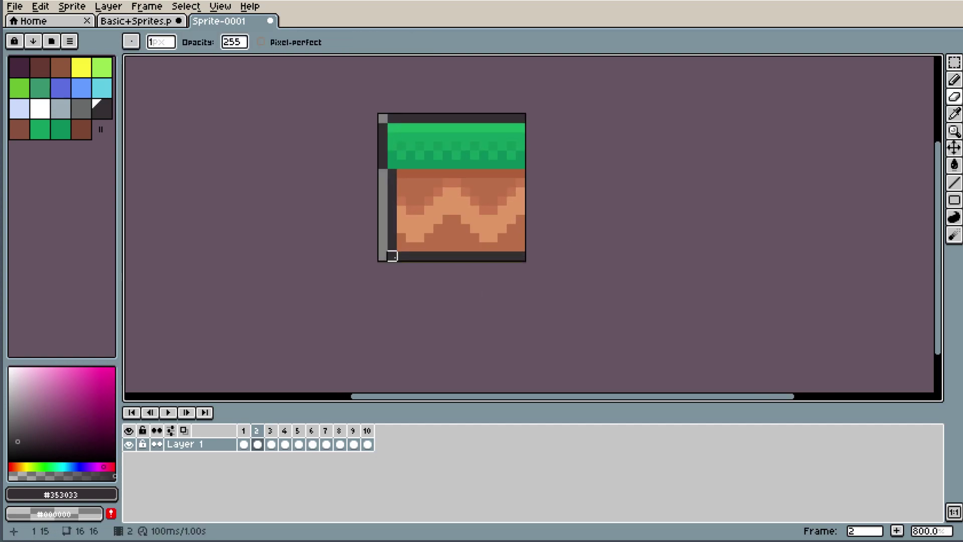
{"action": "scroll", "coordinate": [612, 155], "scroll_direction": "down", "scroll_amount": 2}
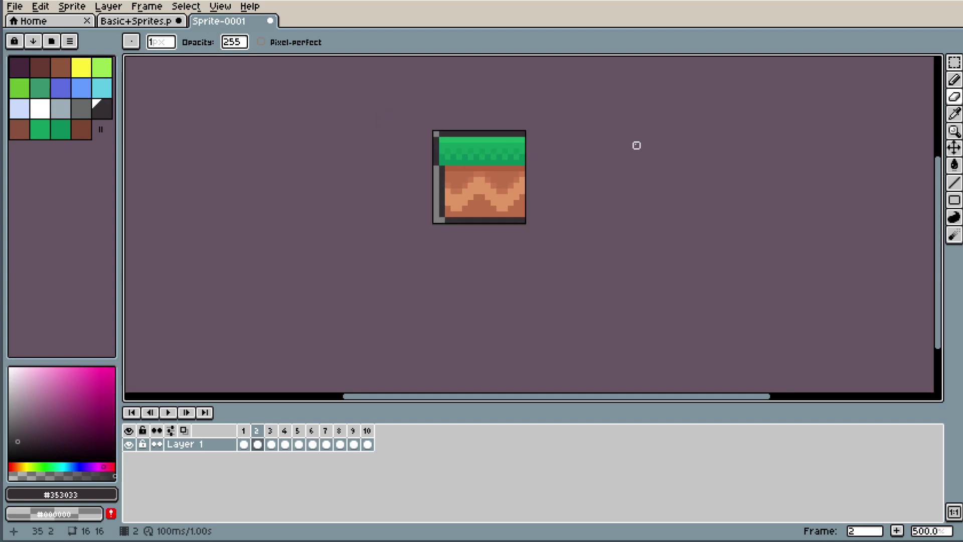
{"action": "scroll", "coordinate": [636, 145], "scroll_direction": "up", "scroll_amount": 5}
{"action": "scroll", "coordinate": [595, 257], "scroll_direction": "down", "scroll_amount": 4}
{"action": "scroll", "coordinate": [612, 256], "scroll_direction": "up", "scroll_amount": 1}
{"action": "scroll", "coordinate": [601, 257], "scroll_direction": "up", "scroll_amount": 2}
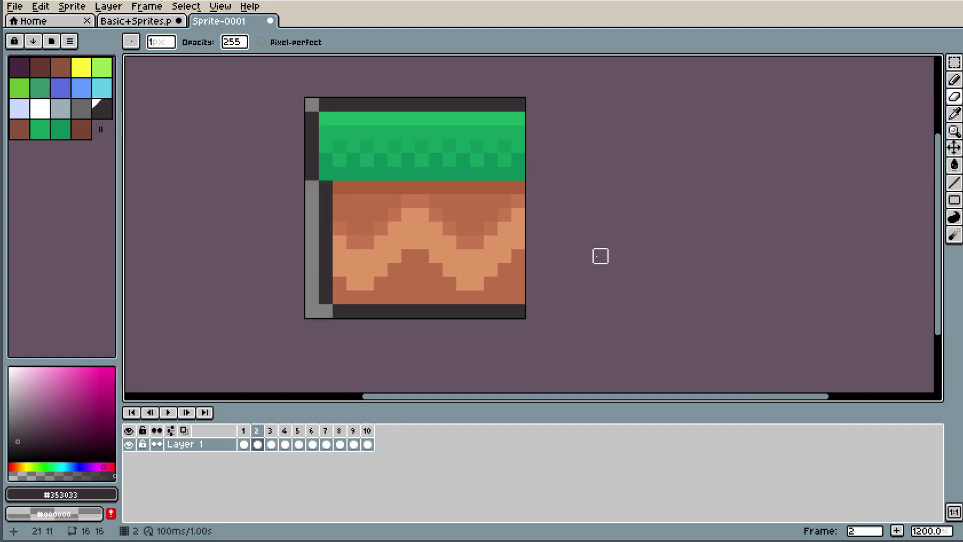
{"action": "left_click", "coordinate": [243, 444]}
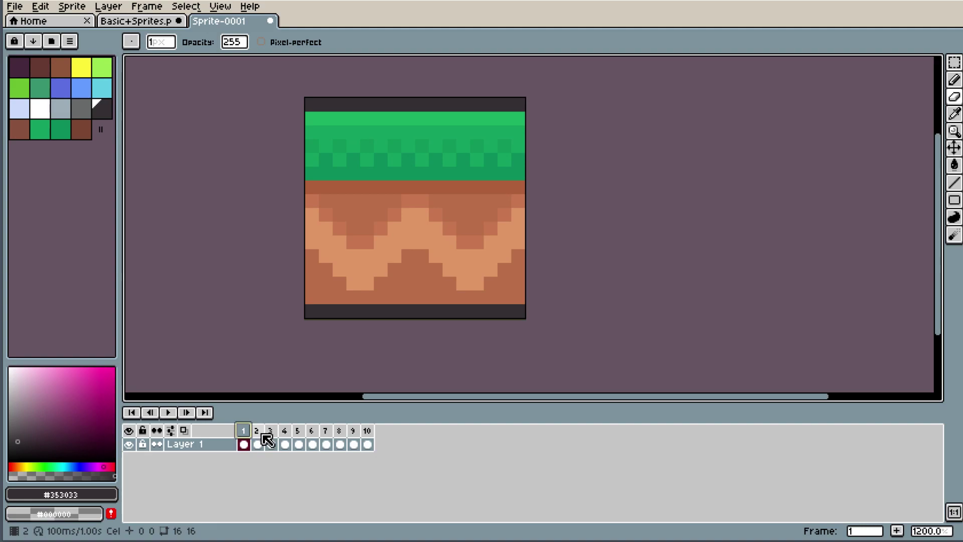
- Add a new dark colour to the palette and paint frame 2's top-left border pixels with it
{"action": "left_click", "coordinate": [259, 442]}
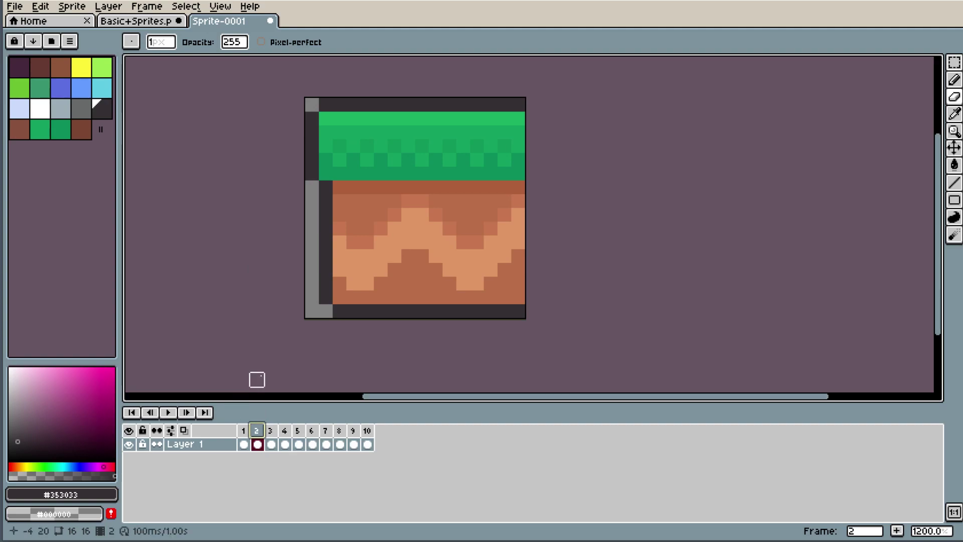
{"action": "key", "text": "i"}
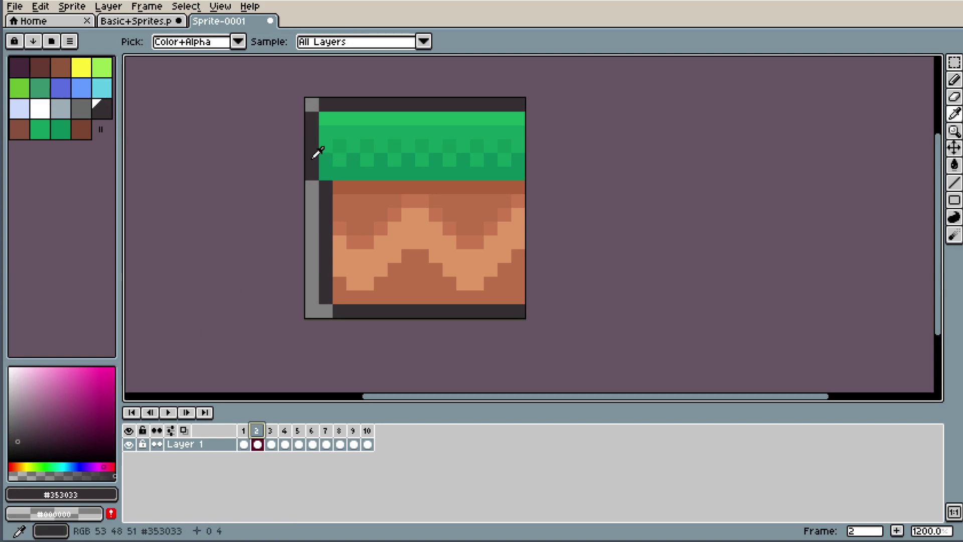
{"action": "left_click", "coordinate": [17, 437]}
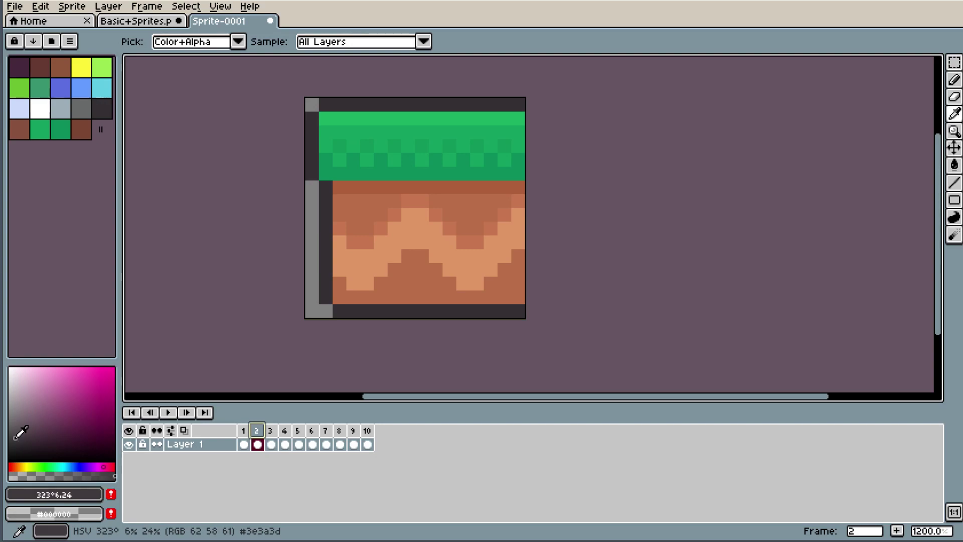
{"action": "left_click", "coordinate": [111, 495]}
{"action": "left_click", "coordinate": [106, 131]}
{"action": "key", "text": "b"}
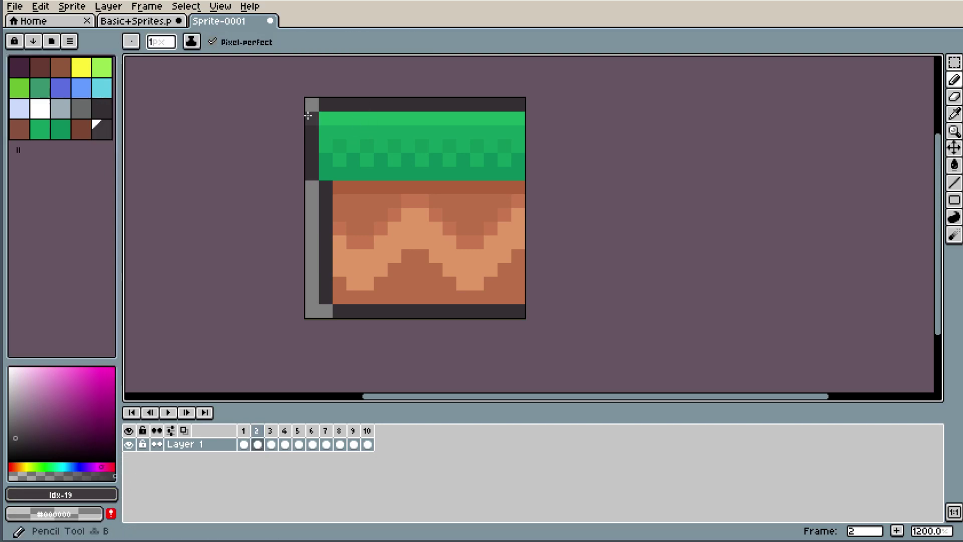
{"action": "left_click_drag", "start_coordinate": [308, 115], "coordinate": [327, 102]}
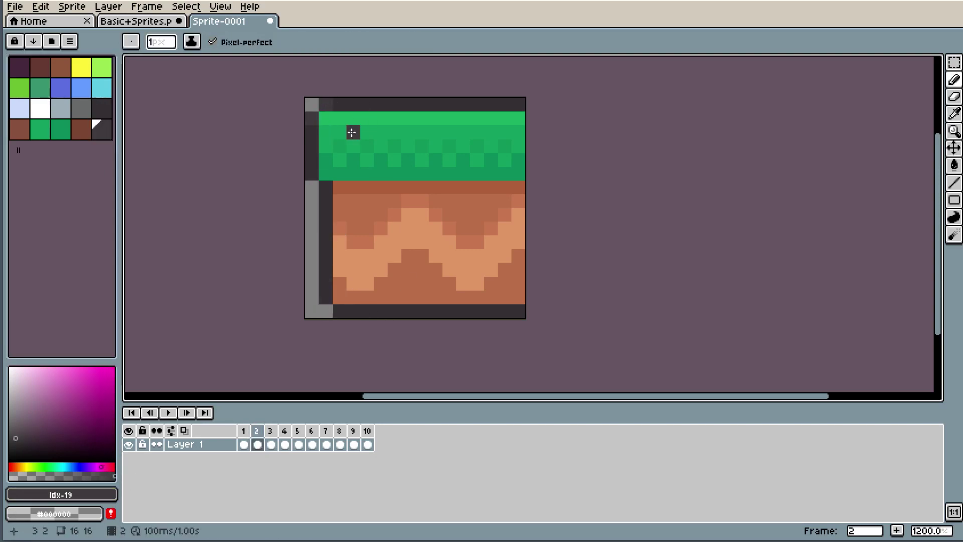
- Zoom out to 1200% and move on to frame 3
{"action": "scroll", "coordinate": [381, 120], "scroll_direction": "down", "scroll_amount": 3}
{"action": "scroll", "coordinate": [304, 113], "scroll_direction": "up", "scroll_amount": 4}
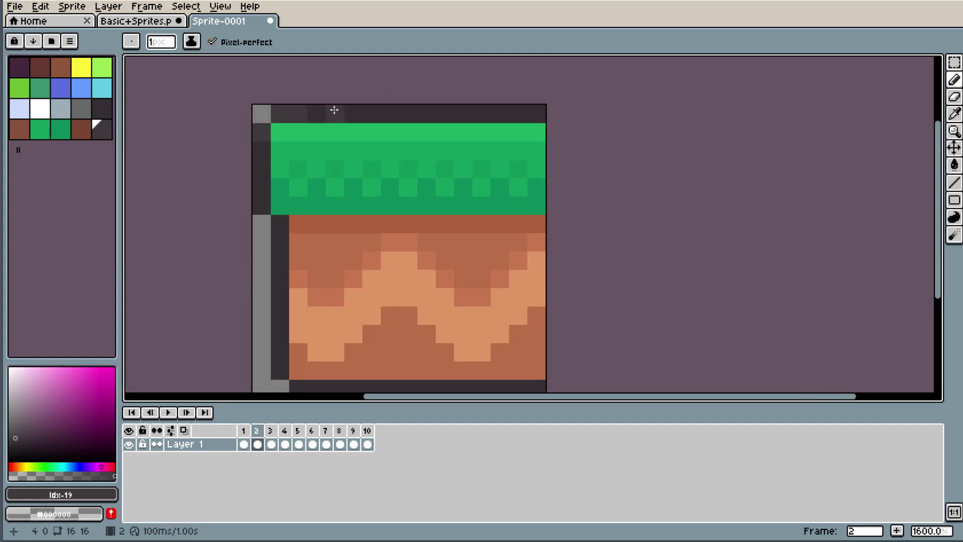
{"action": "scroll", "coordinate": [480, 103], "scroll_direction": "down", "scroll_amount": 3}
{"action": "scroll", "coordinate": [525, 112], "scroll_direction": "up", "scroll_amount": 1}
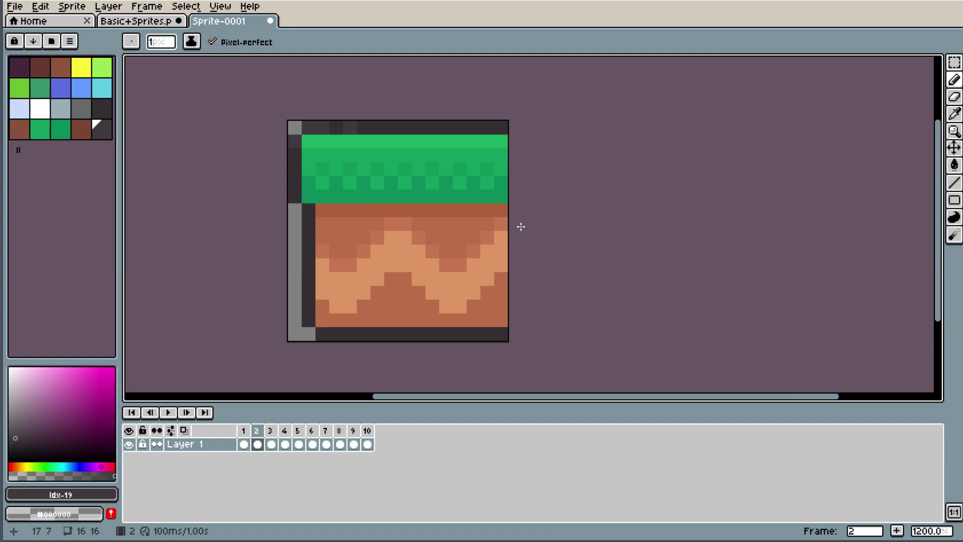
{"action": "scroll", "coordinate": [404, 107], "scroll_direction": "up", "scroll_amount": 1}
{"action": "scroll", "coordinate": [259, 146], "scroll_direction": "up", "scroll_amount": 3}
{"action": "scroll", "coordinate": [204, 182], "scroll_direction": "down", "scroll_amount": 3}
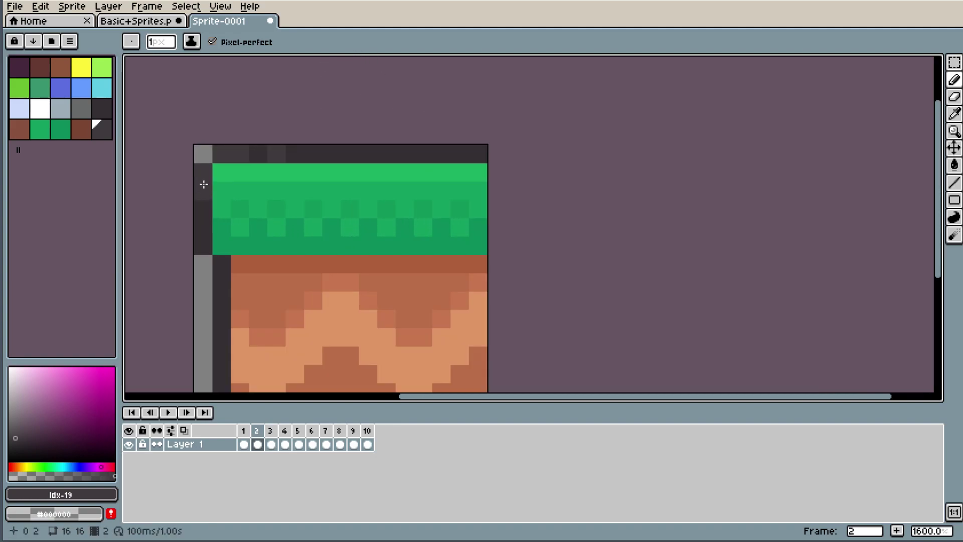
{"action": "scroll", "coordinate": [305, 104], "scroll_direction": "up", "scroll_amount": 3}
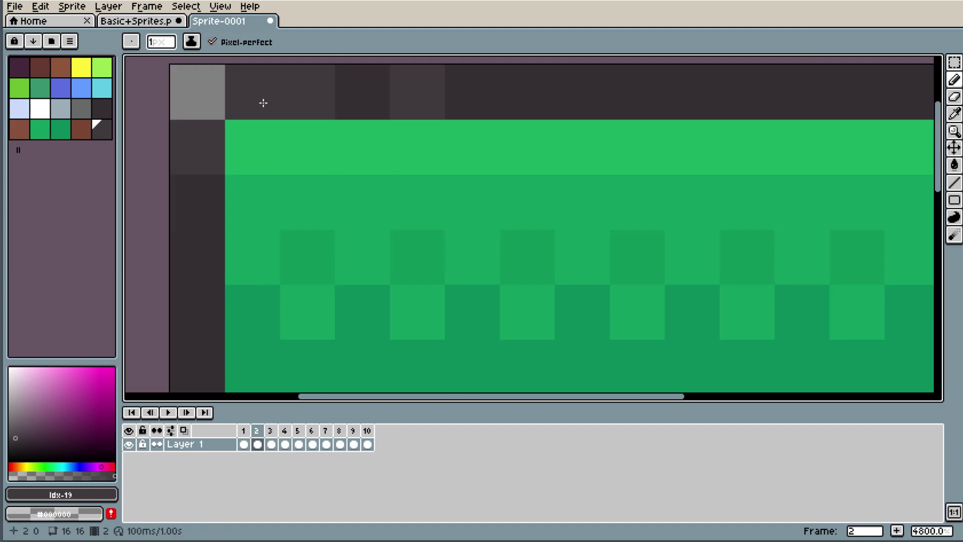
{"action": "scroll", "coordinate": [451, 146], "scroll_direction": "down", "scroll_amount": 5}
{"action": "scroll", "coordinate": [543, 182], "scroll_direction": "up", "scroll_amount": 2}
{"action": "scroll", "coordinate": [217, 129], "scroll_direction": "down", "scroll_amount": 2}
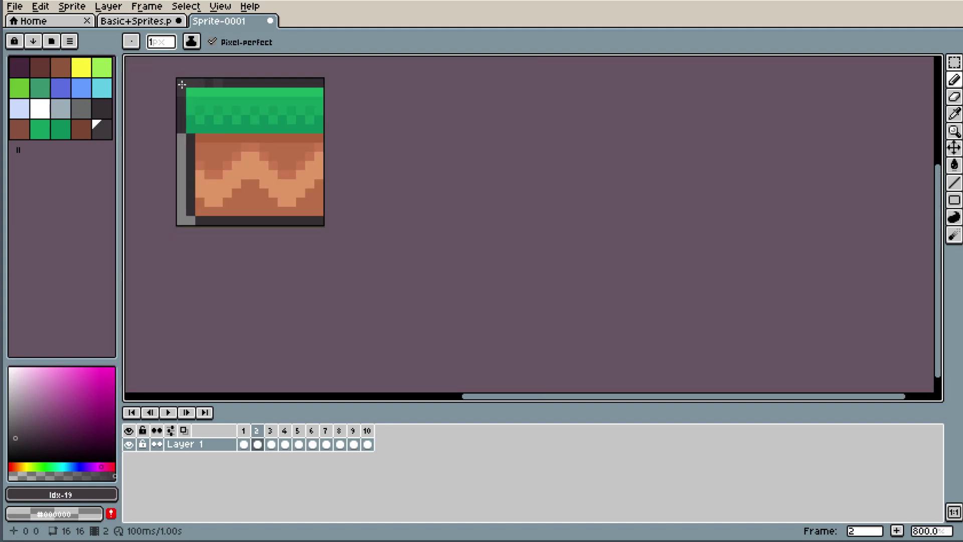
{"action": "scroll", "coordinate": [173, 100], "scroll_direction": "up", "scroll_amount": 1}
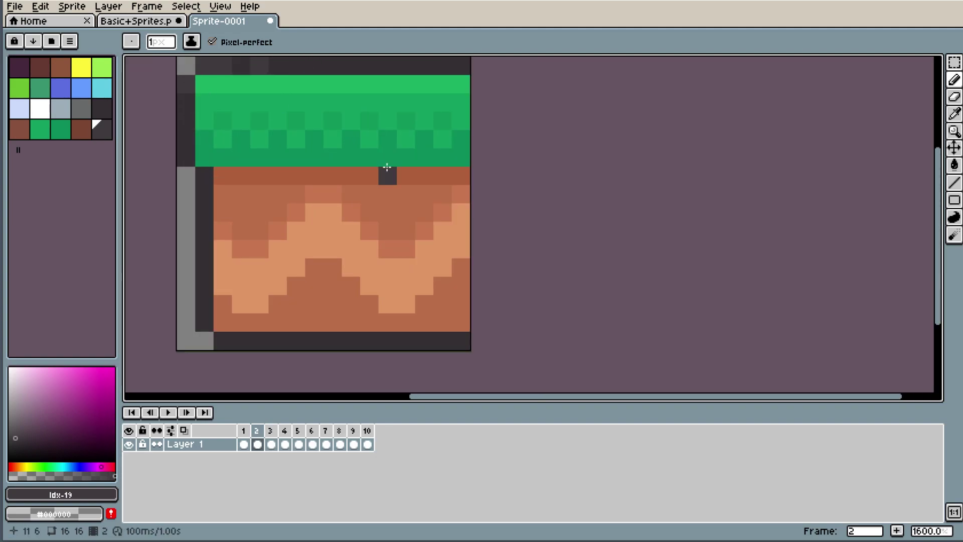
{"action": "scroll", "coordinate": [394, 150], "scroll_direction": "down", "scroll_amount": 1}
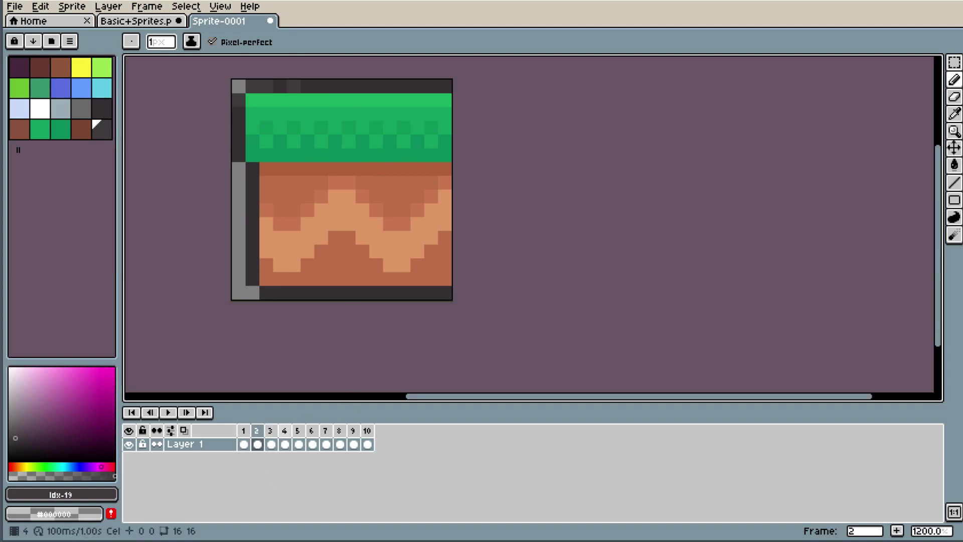
{"action": "left_click", "coordinate": [955, 63]}
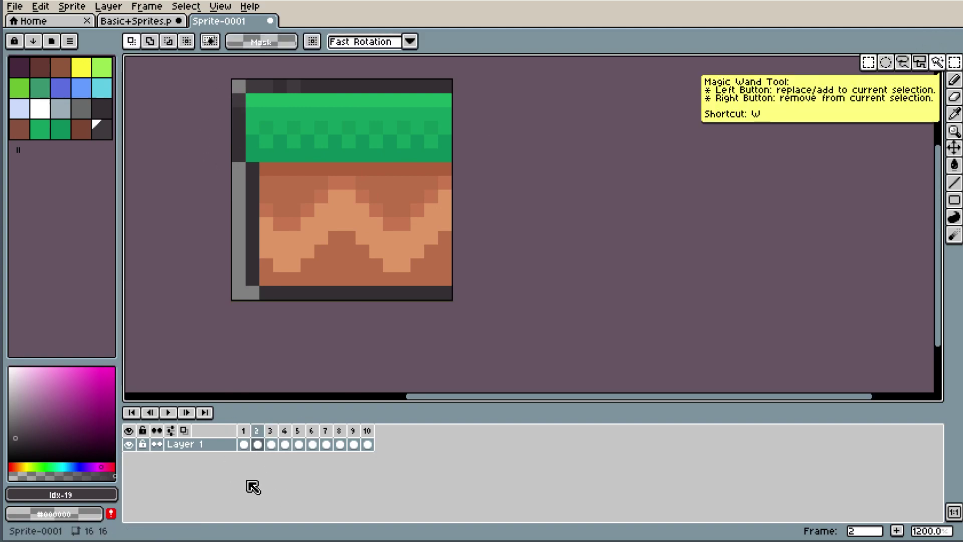
{"action": "left_click", "coordinate": [271, 431]}
- Paint frame 3's right column and bottom row in the dark border colour
{"action": "key", "text": "i"}
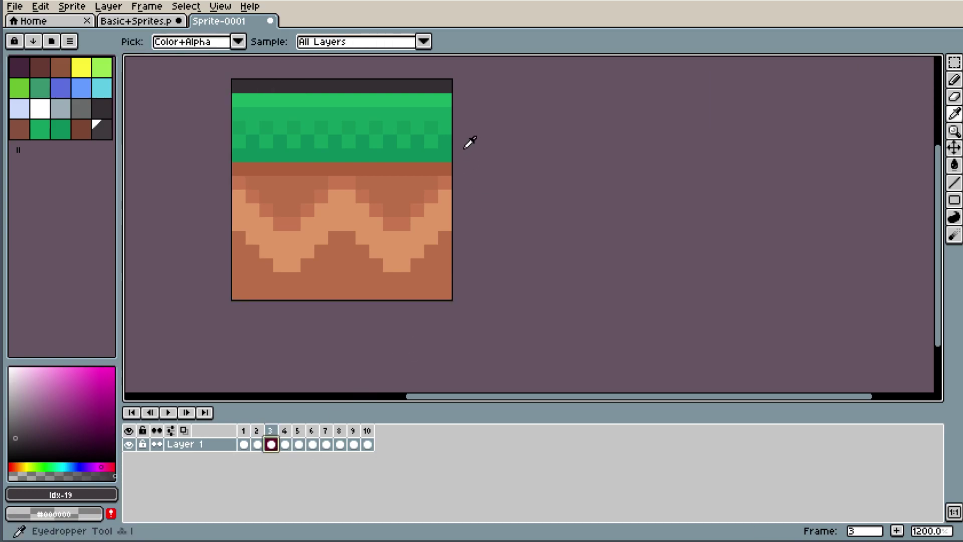
{"action": "left_click", "coordinate": [440, 83]}
{"action": "key", "text": "b"}
{"action": "left_click", "coordinate": [446, 303], "text": "shift"}
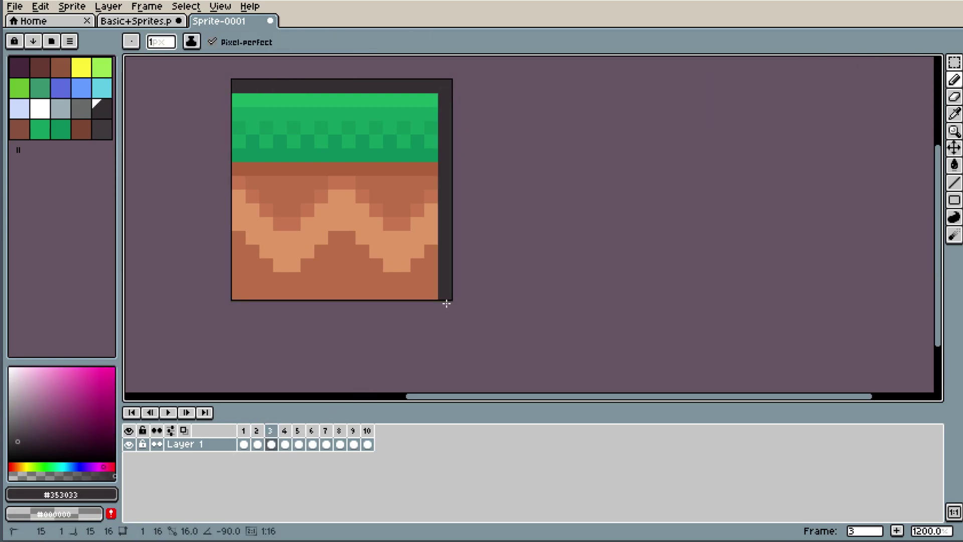
{"action": "left_click_drag", "start_coordinate": [436, 293], "coordinate": [227, 293]}
{"action": "left_click", "coordinate": [429, 284]}
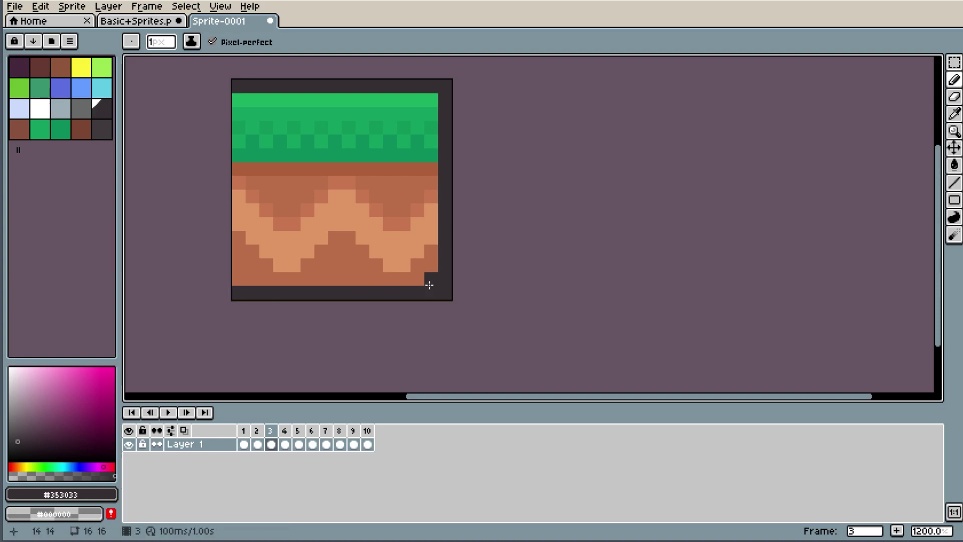
{"action": "key", "text": "e"}
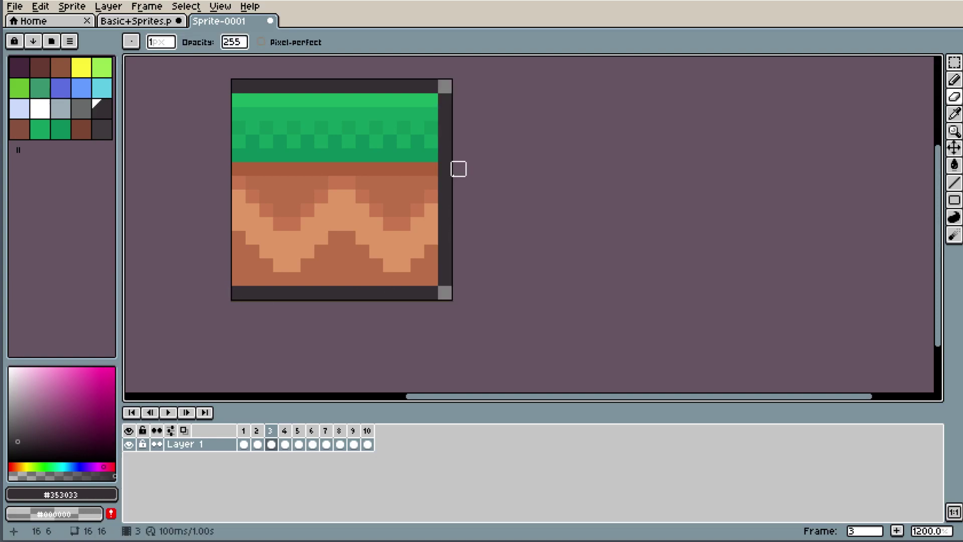
- Add a dark inner column beside the dirt and erase frame 3's outer right column
{"action": "key", "text": "i"}
{"action": "key", "text": "b"}
{"action": "left_click", "coordinate": [433, 171]}
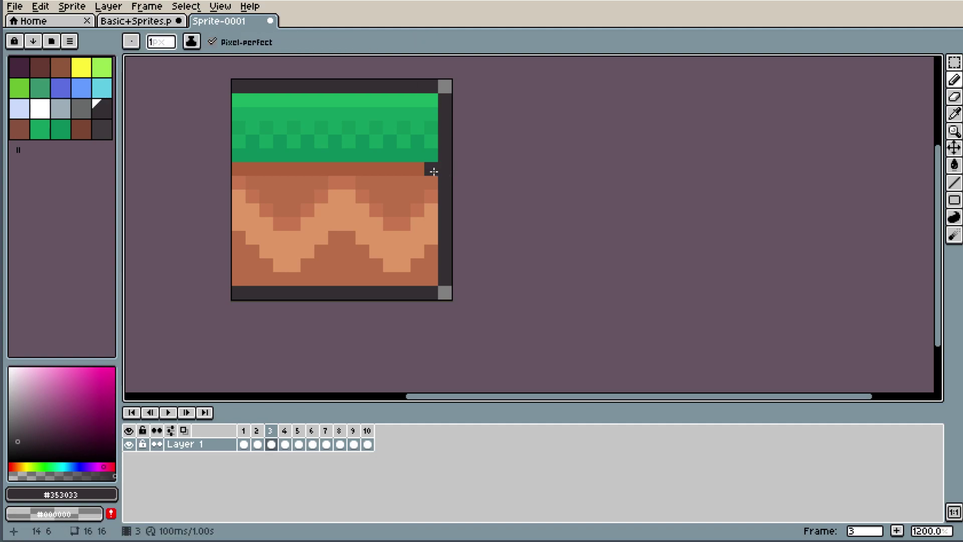
{"action": "left_click", "coordinate": [431, 279], "text": "shift"}
{"action": "key", "text": "e"}
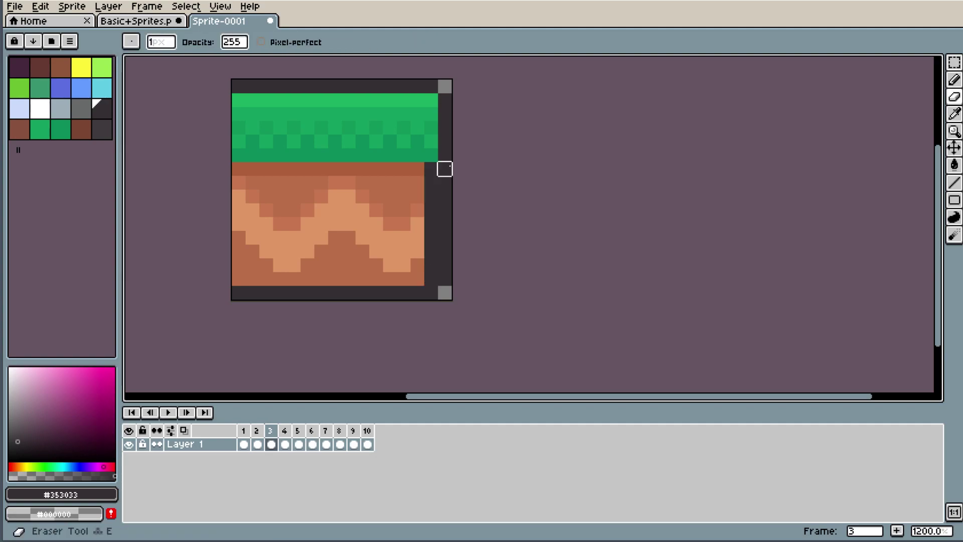
{"action": "left_click_drag", "start_coordinate": [445, 169], "coordinate": [445, 279]}
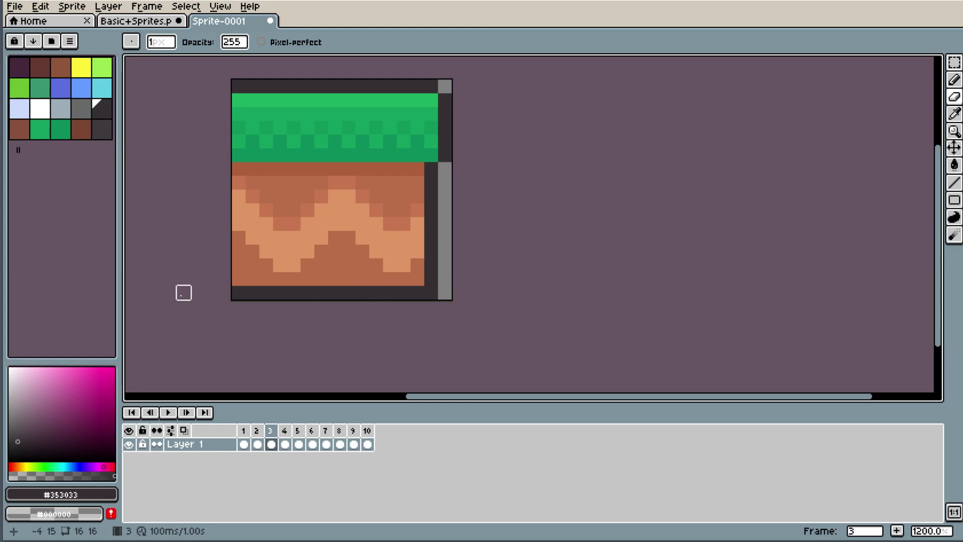
{"action": "left_click", "coordinate": [103, 131]}
{"action": "key", "text": "b"}
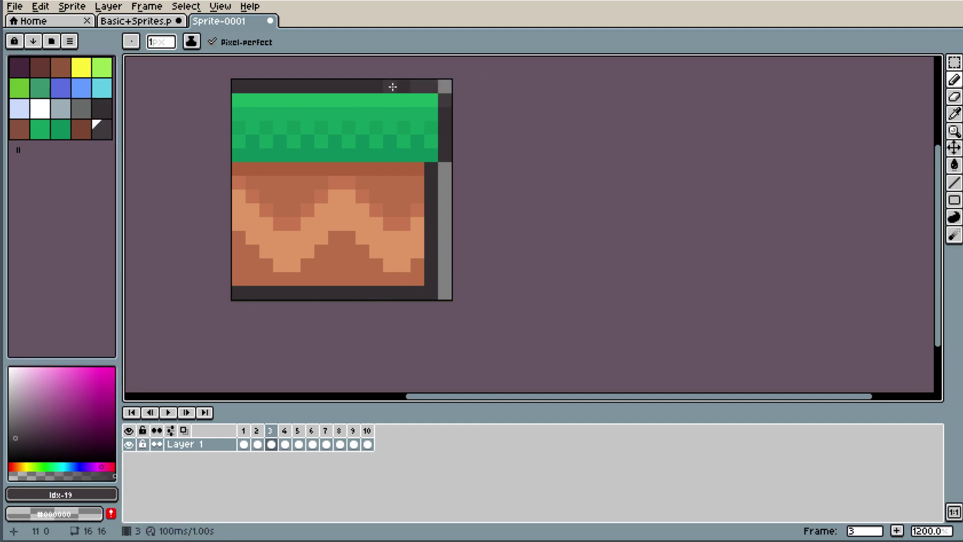
- Play the animation to compare frames, then erase the bottom-right corner pixel
{"action": "left_click", "coordinate": [244, 443]}
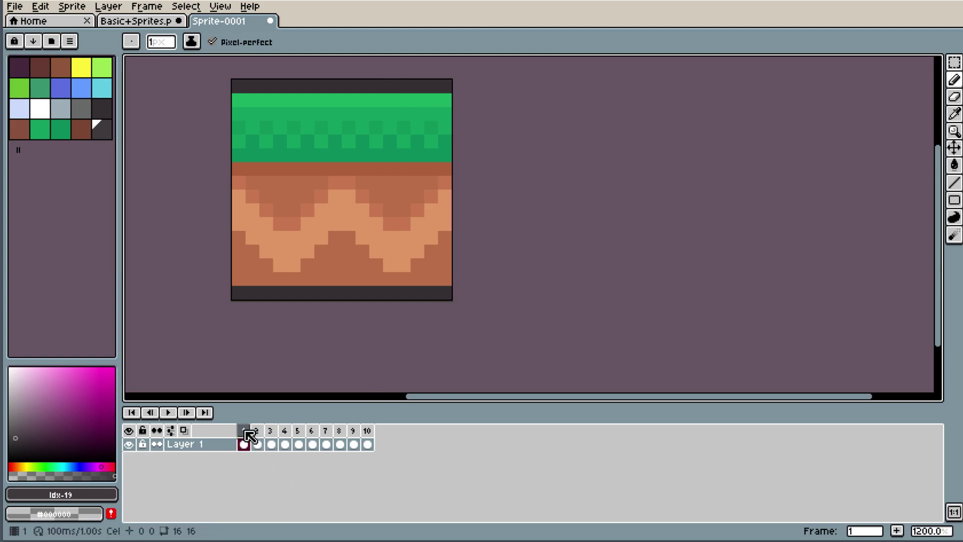
{"action": "key", "text": "Return"}
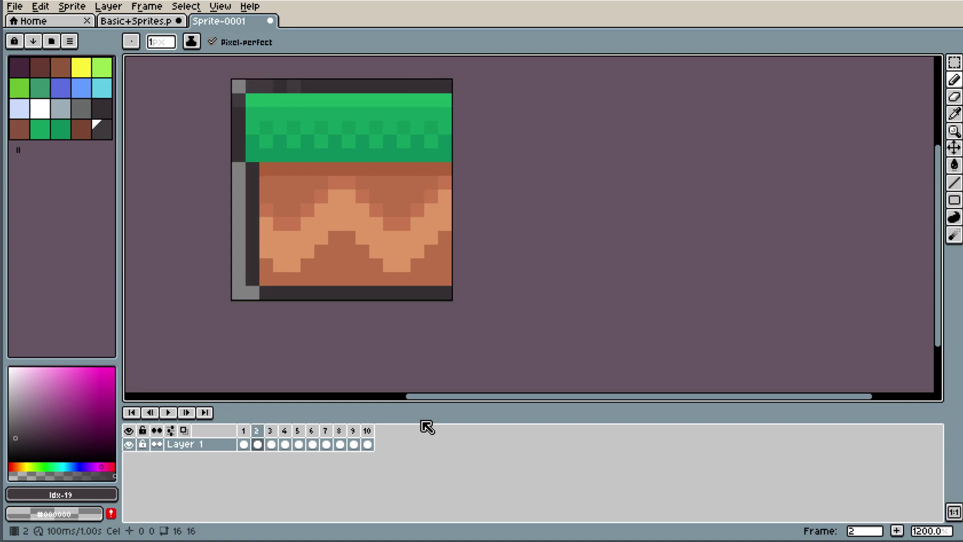
{"action": "key", "text": "e"}
{"action": "left_click", "coordinate": [431, 293]}
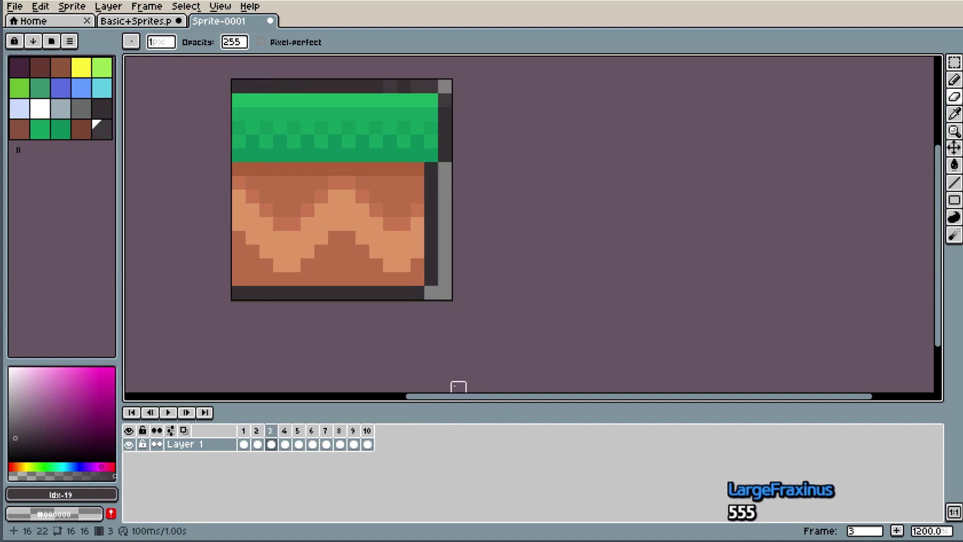
{"action": "left_click", "coordinate": [285, 430]}
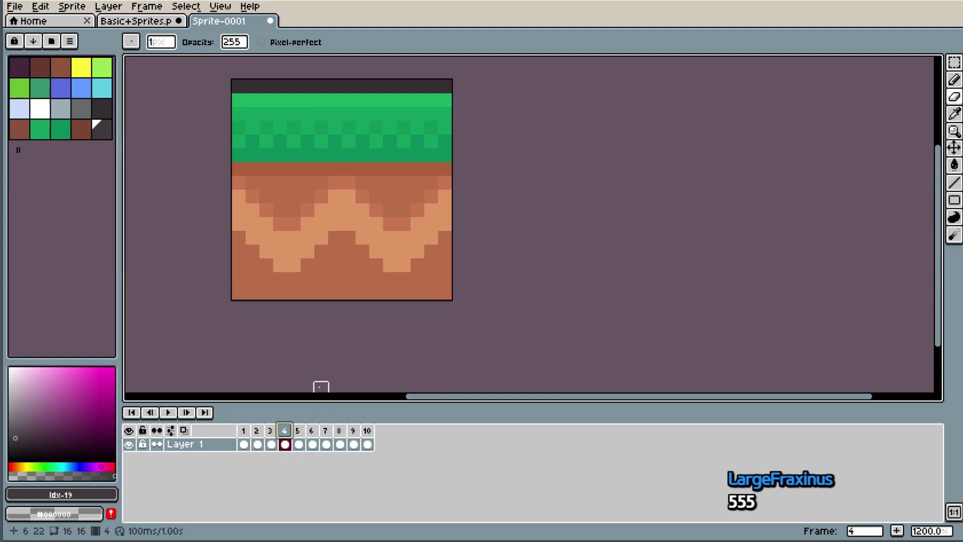
- Draw a dark strip down frame 5's left edge beside the grass
{"action": "left_click", "coordinate": [298, 431]}
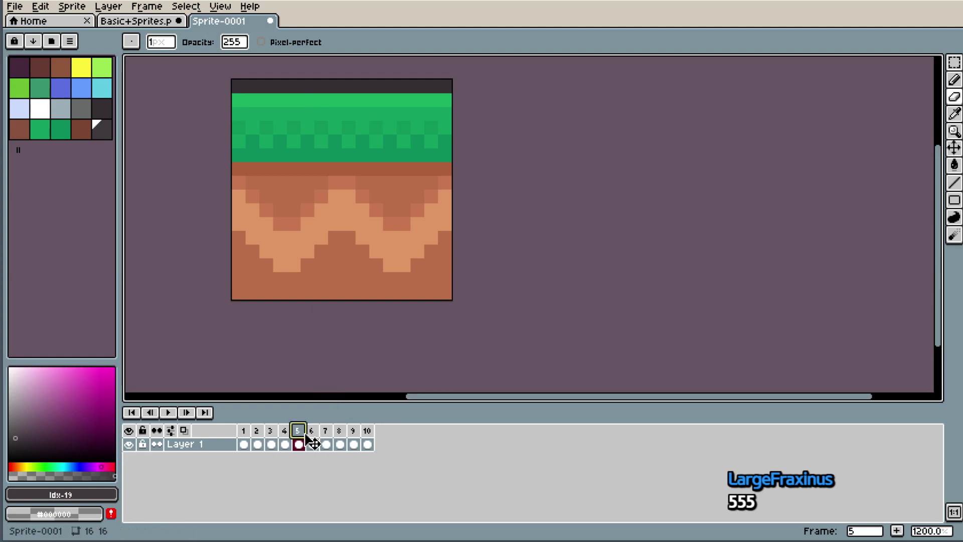
{"action": "key", "text": "i"}
{"action": "left_click", "coordinate": [245, 85]}
{"action": "key", "text": "b"}
{"action": "left_click_drag", "start_coordinate": [239, 89], "coordinate": [228, 266]}
{"action": "left_click_drag", "start_coordinate": [231, 196], "coordinate": [235, 305]}
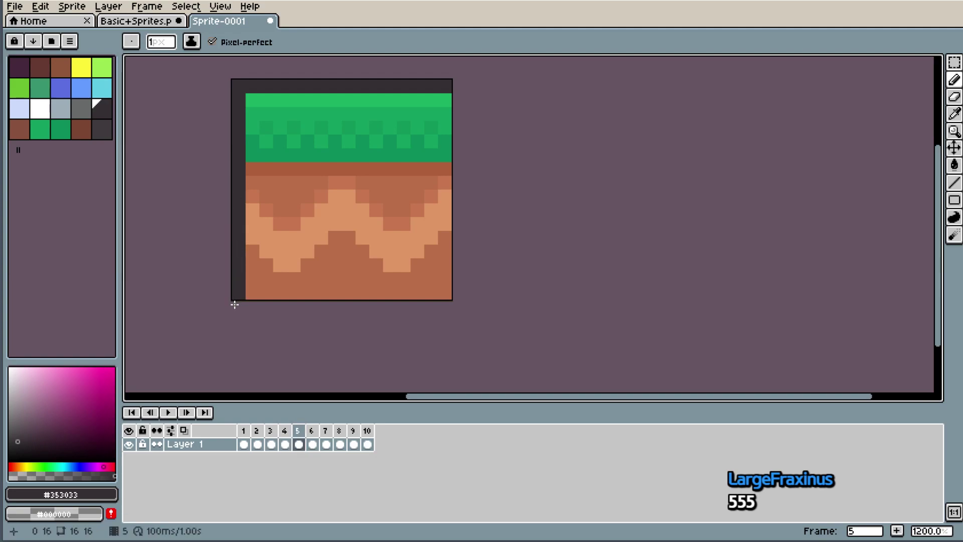
{"action": "key", "text": "ctrl+z"}
{"action": "key", "text": "ctrl+z"}
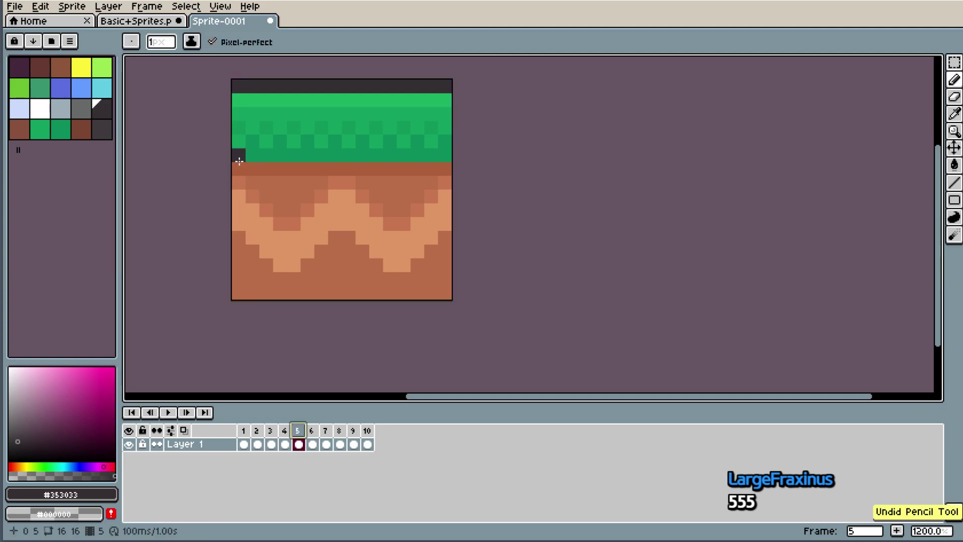
{"action": "left_click_drag", "start_coordinate": [237, 152], "coordinate": [236, 95]}
{"action": "left_click", "coordinate": [262, 159]}
{"action": "key", "text": "ctrl+z"}
- Add frame 5's dark inner column, erase the outer column and corner, and lighten top pixels with Idx-19
{"action": "left_click_drag", "start_coordinate": [252, 166], "coordinate": [251, 299]}
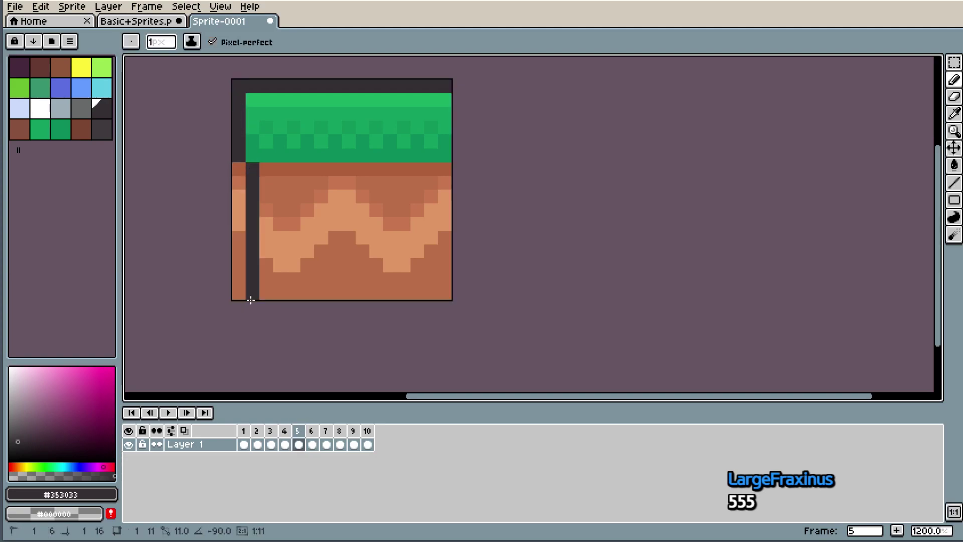
{"action": "key", "text": "e"}
{"action": "left_click_drag", "start_coordinate": [238, 155], "coordinate": [238, 321]}
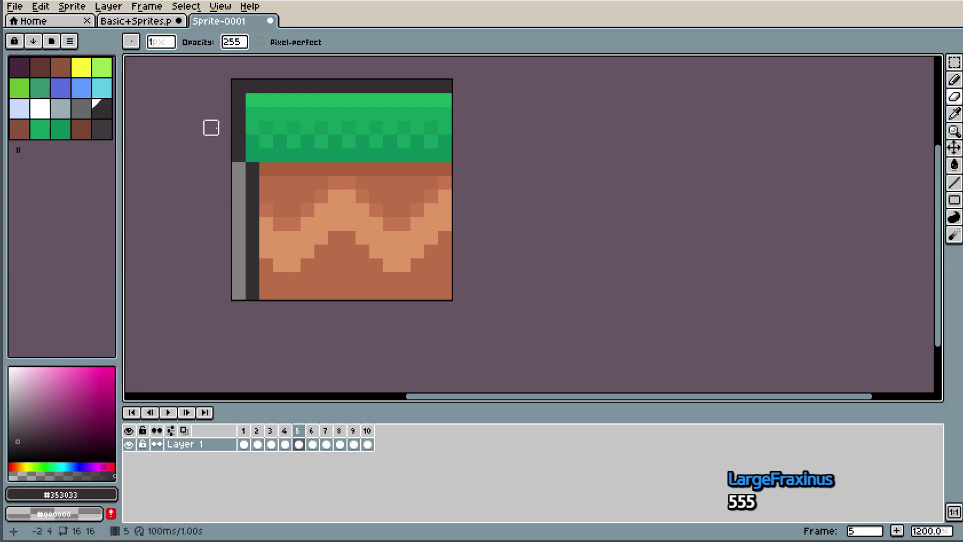
{"action": "left_click", "coordinate": [238, 86]}
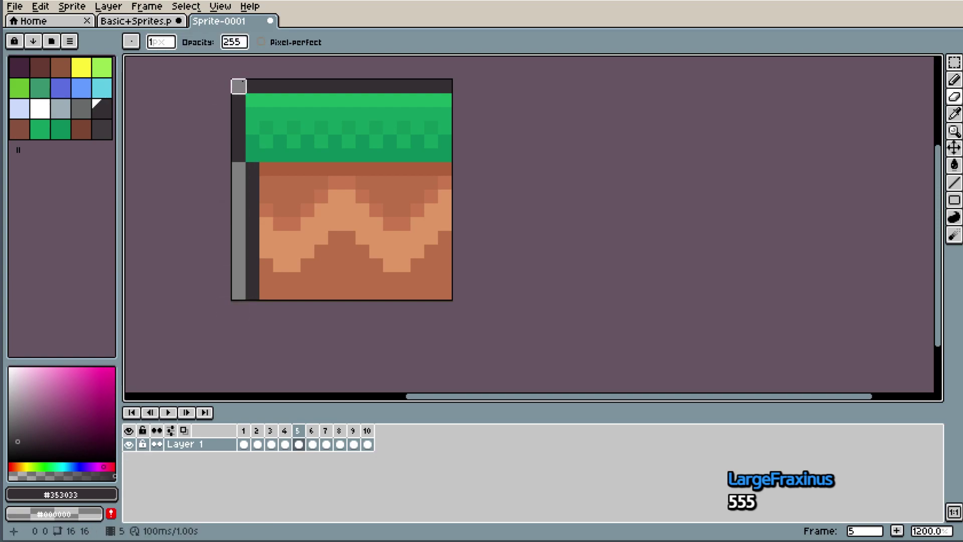
{"action": "left_click", "coordinate": [102, 129]}
{"action": "key", "text": "b"}
{"action": "left_click", "coordinate": [239, 100]}
{"action": "left_click_drag", "start_coordinate": [253, 86], "coordinate": [283, 85]}
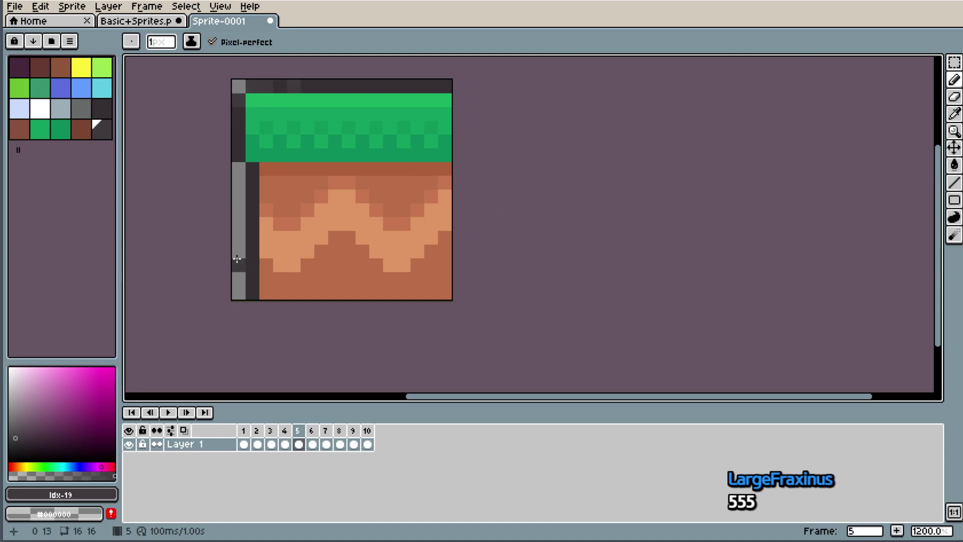
- On frame 6, draw a dark line down column 14 and erase the rightmost column below the grass
{"action": "left_click", "coordinate": [315, 431]}
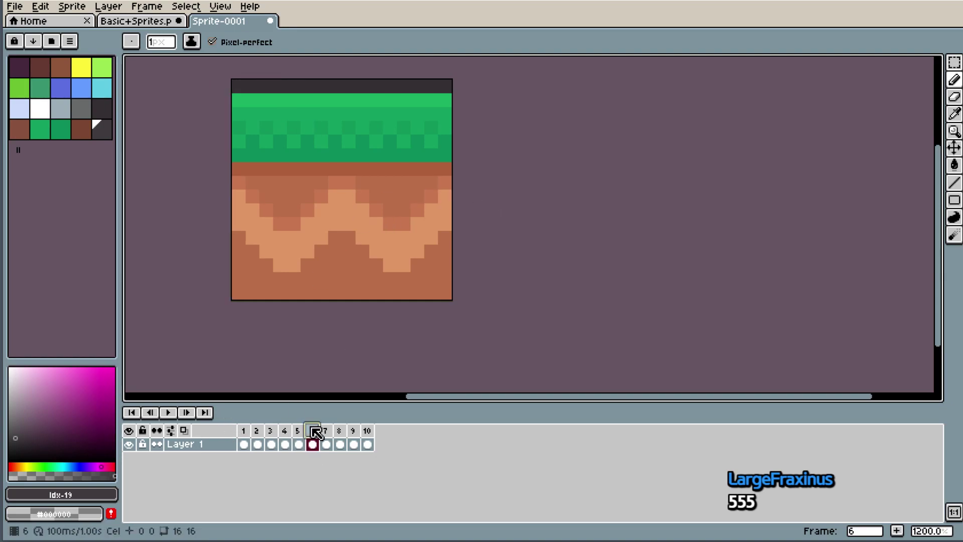
{"action": "left_click_drag", "start_coordinate": [431, 169], "coordinate": [432, 293]}
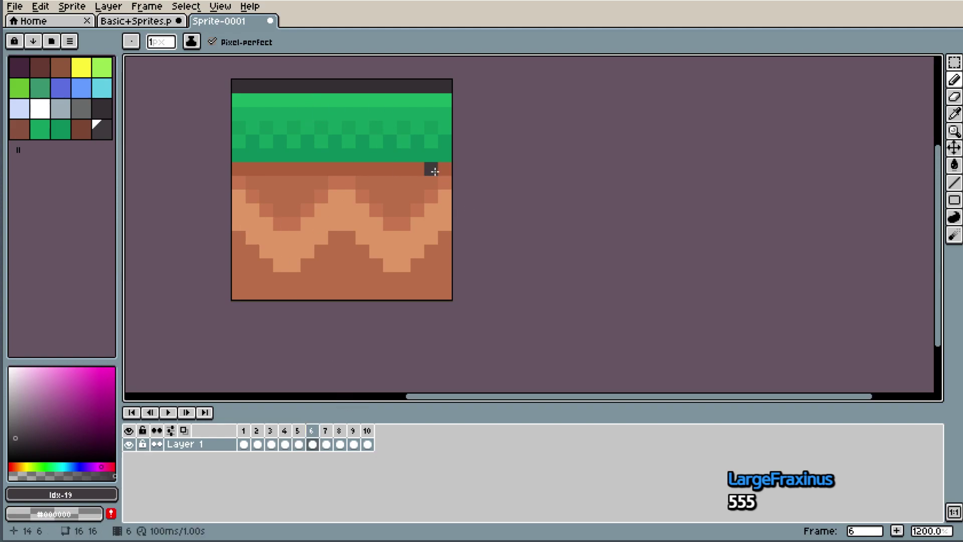
{"action": "key", "text": "e"}
{"action": "left_click_drag", "start_coordinate": [443, 160], "coordinate": [458, 306]}
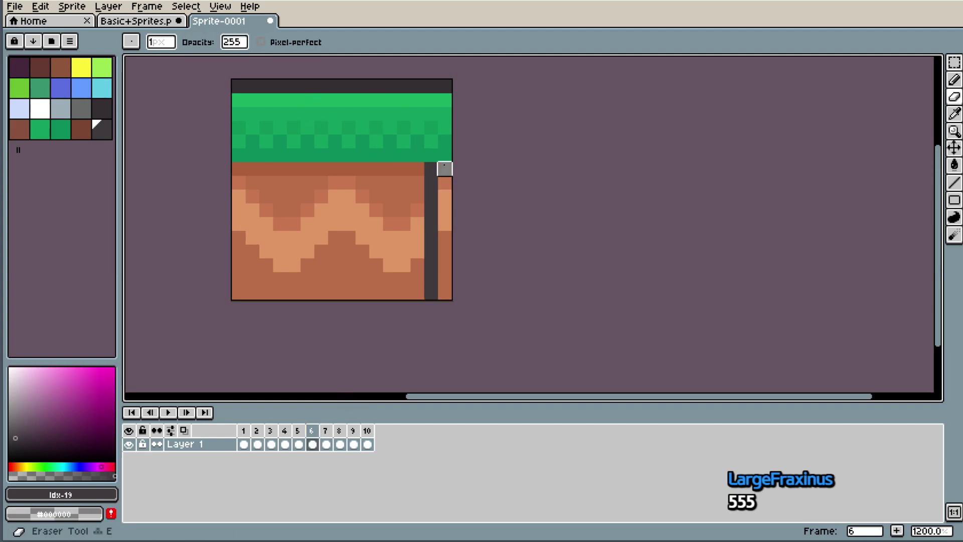
- Erase the dark top-right corner pixel of frame 6 and re-sample the dark border colour
{"action": "key", "text": "i"}
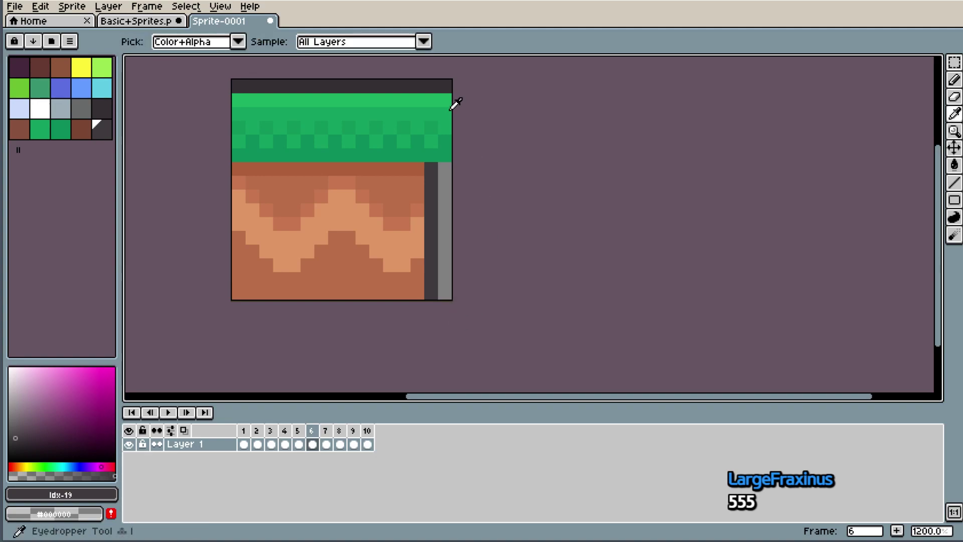
{"action": "left_click", "coordinate": [451, 83]}
{"action": "key", "text": "b"}
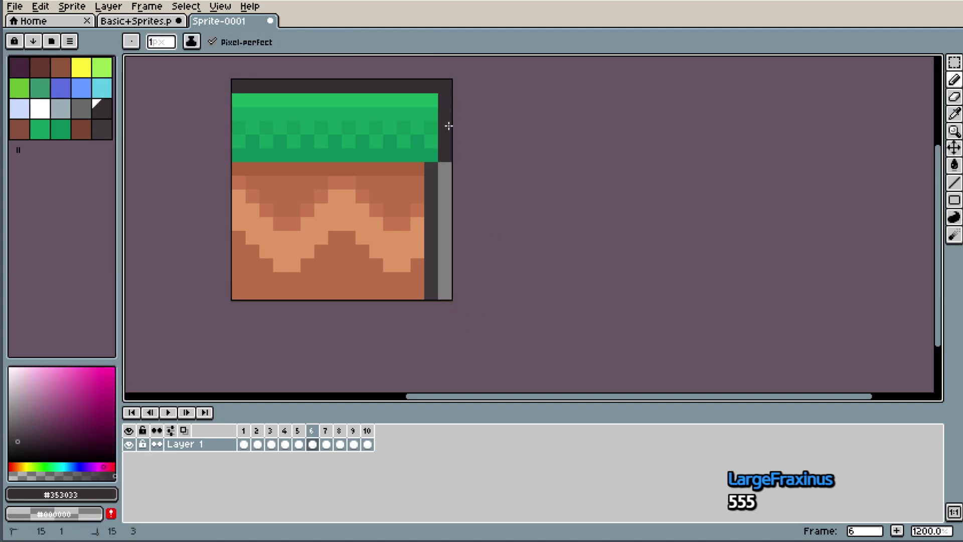
{"action": "key", "text": "e"}
{"action": "left_click", "coordinate": [446, 86]}
{"action": "key", "text": "i"}
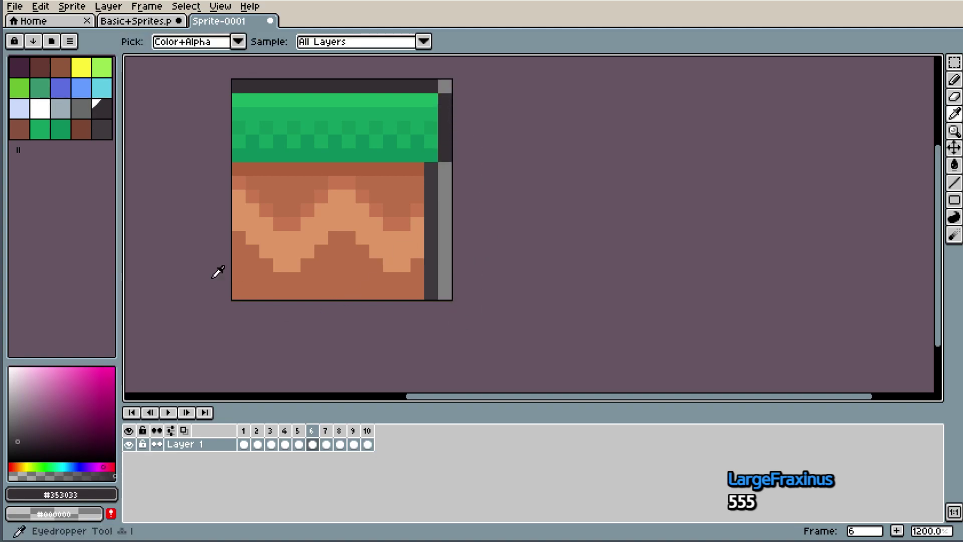
{"action": "left_click", "coordinate": [112, 129]}
{"action": "key", "text": "b"}
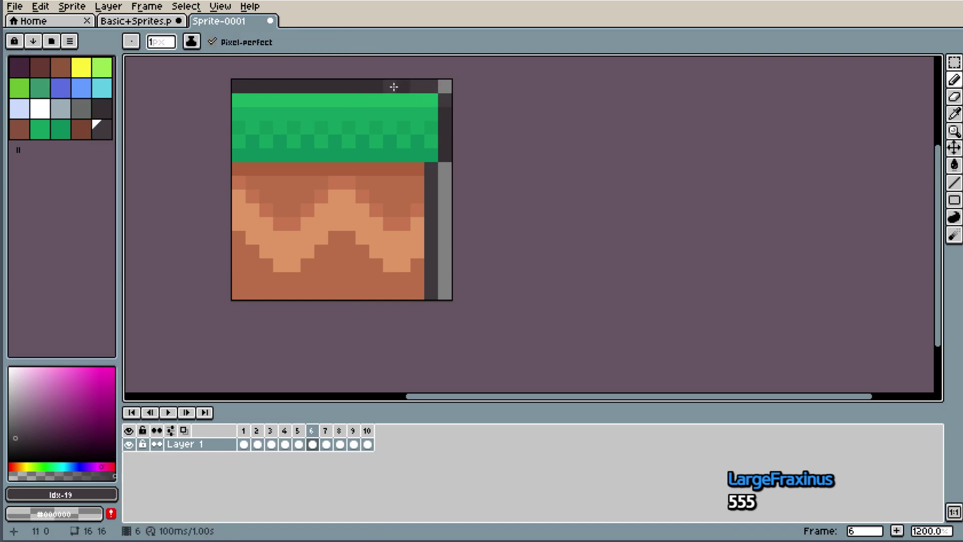
- Step through tile frames 4 to 8, ending on frame 8
{"action": "left_click", "coordinate": [284, 444]}
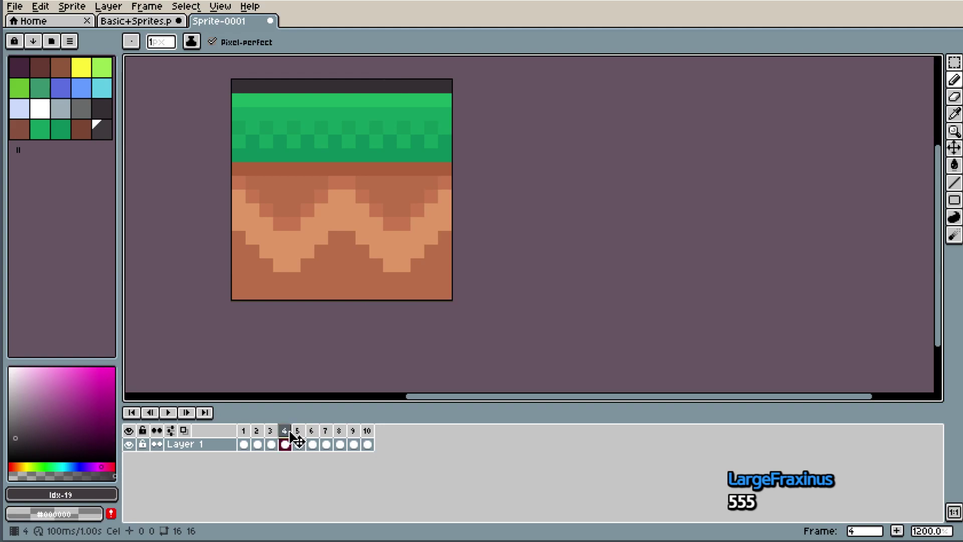
{"action": "key", "text": "Right"}
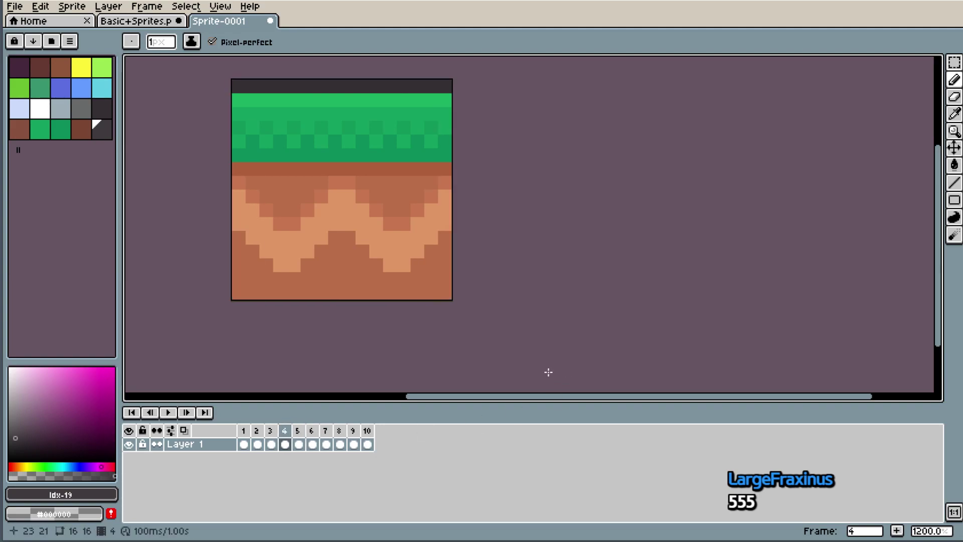
{"action": "key", "text": "Right"}
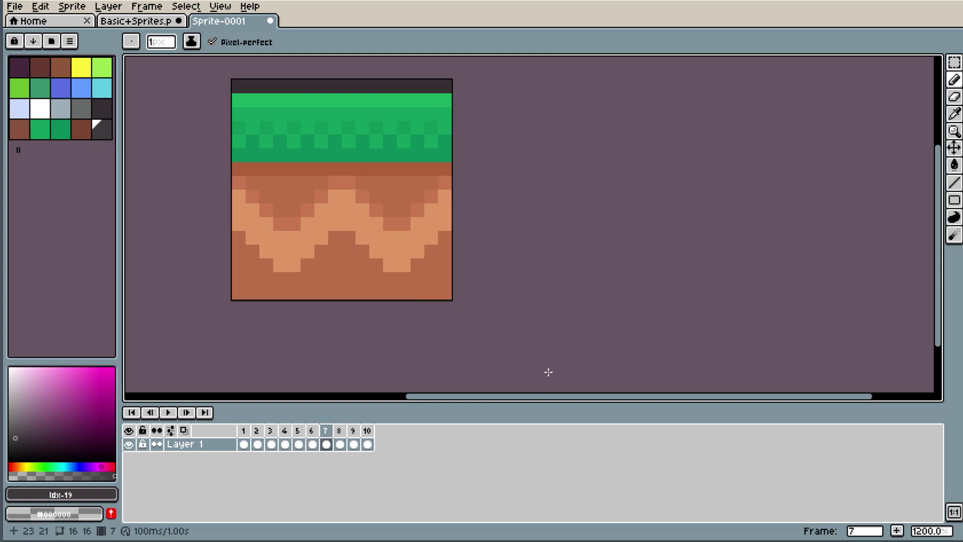
{"action": "key", "text": "Return"}
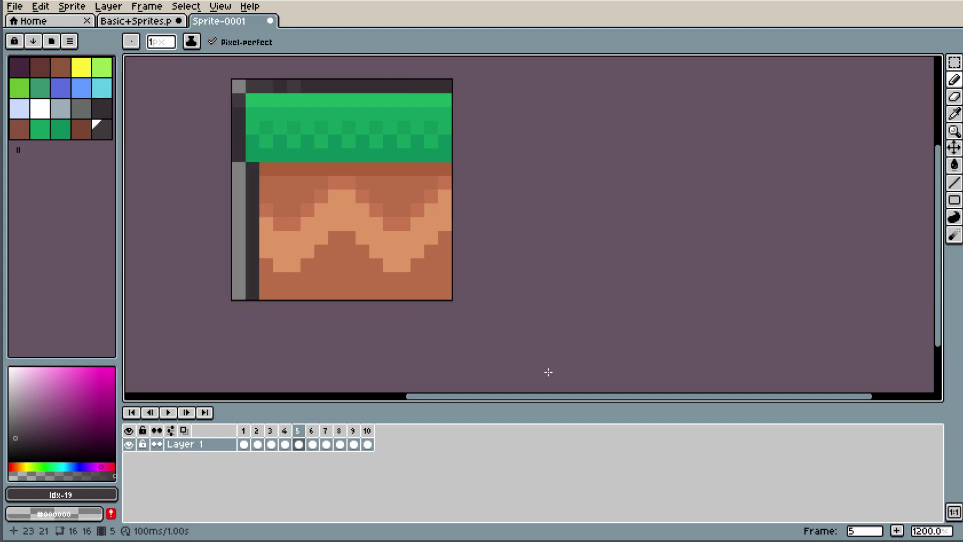
{"action": "key", "text": "Return"}
{"action": "key", "text": "Left"}
{"action": "key", "text": "Left"}
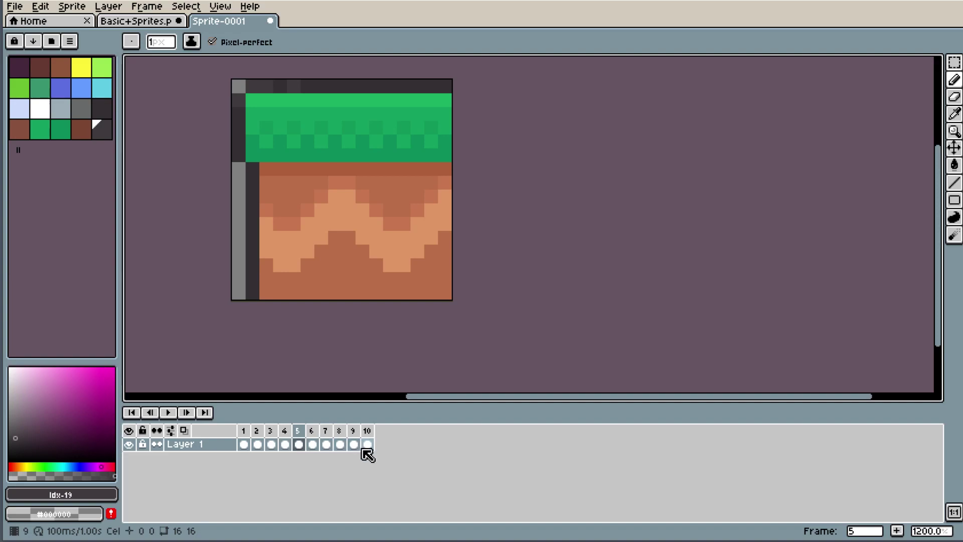
{"action": "key", "text": "Right"}
{"action": "key", "text": "Right"}
{"action": "key", "text": "Right"}
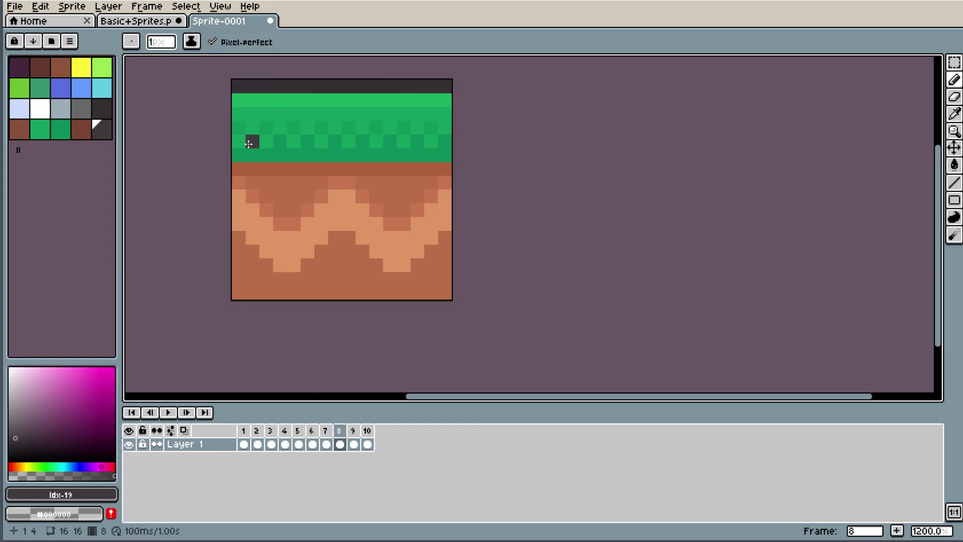
- Paint over the grass and dark top rows of frame 8 with the brown dirt colour
{"action": "left_click", "coordinate": [290, 178], "text": "alt"}
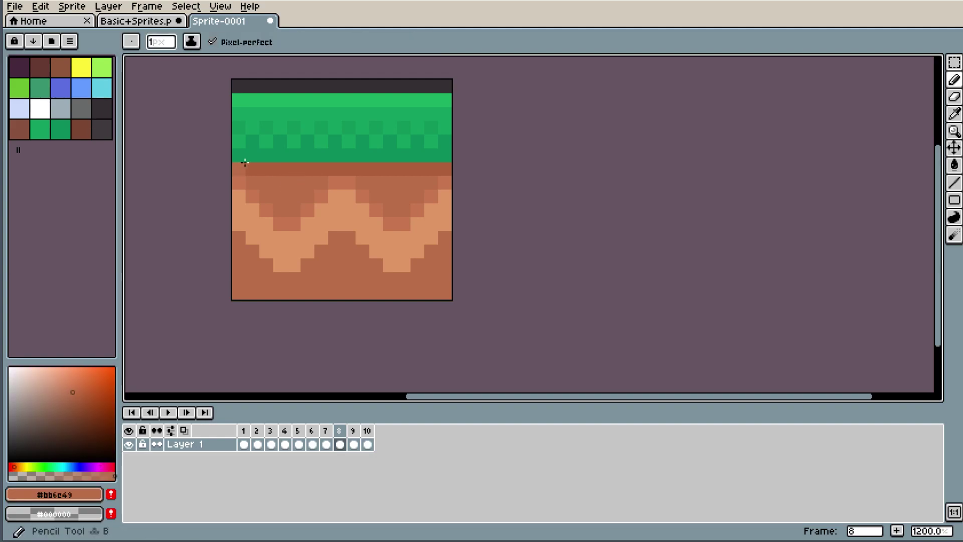
{"action": "mouse_move", "coordinate": [224, 167]}
{"action": "left_mouse_down"}
{"action": "mouse_move", "coordinate": [281, 154]}
{"action": "mouse_move", "coordinate": [238, 153]}
{"action": "mouse_move", "coordinate": [506, 145]}
{"action": "mouse_move", "coordinate": [473, 99]}
{"action": "mouse_move", "coordinate": [421, 79]}
{"action": "left_mouse_up"}
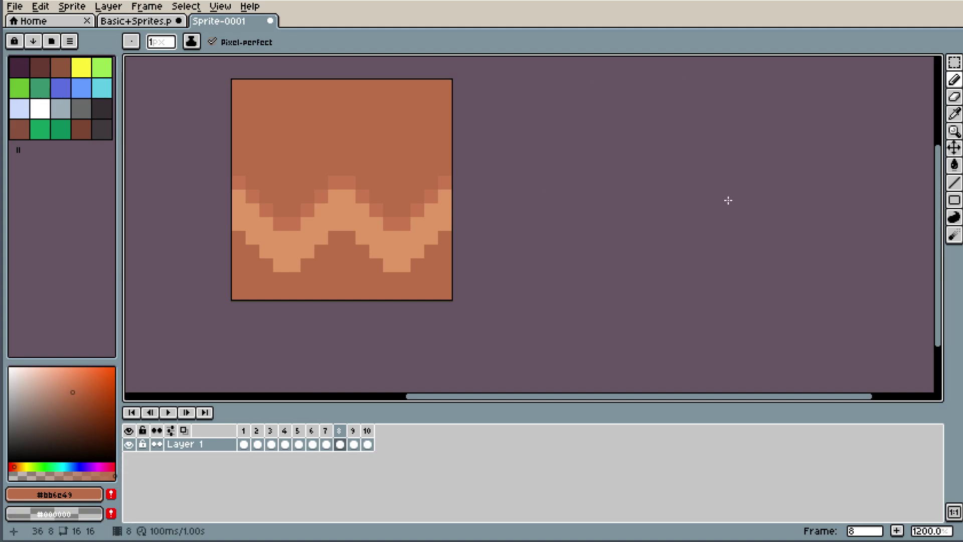
- Select the middle zigzag band and move it up to the top of the tile
{"action": "left_click", "coordinate": [955, 62]}
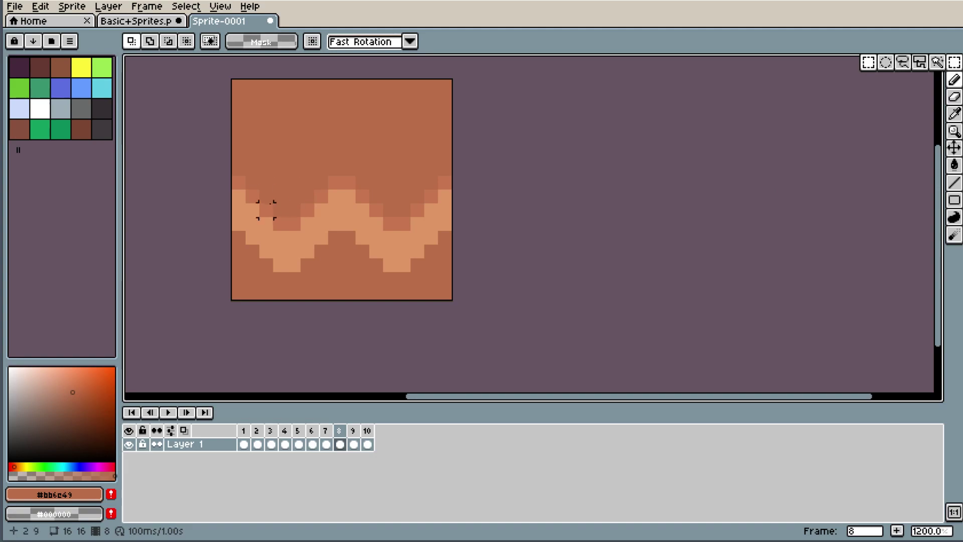
{"action": "left_click_drag", "start_coordinate": [239, 185], "coordinate": [462, 270]}
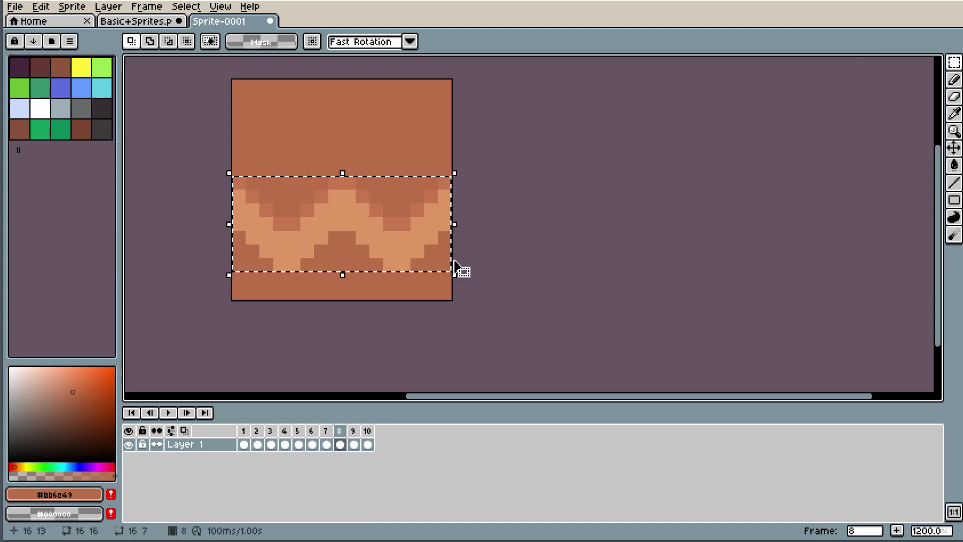
{"action": "left_click_drag", "start_coordinate": [371, 244], "coordinate": [339, 154]}
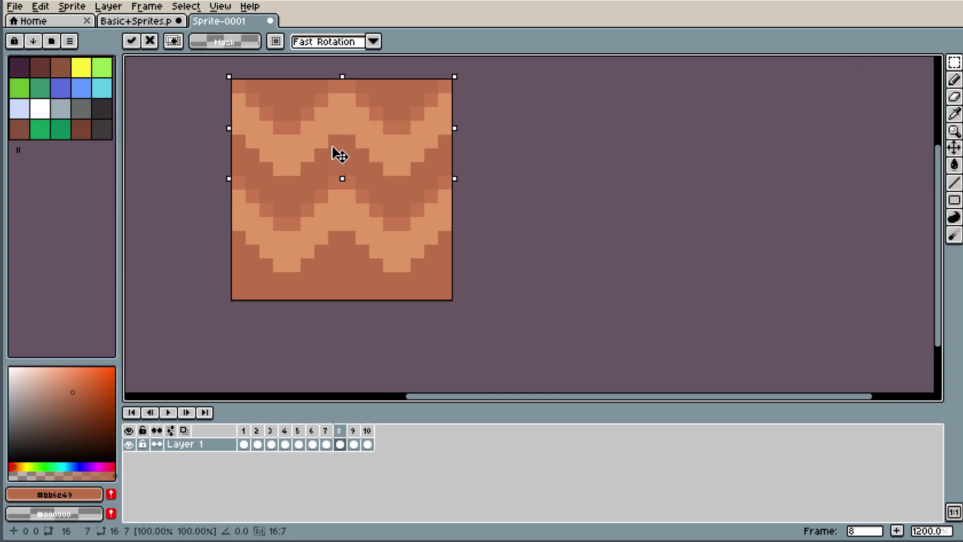
{"action": "left_click", "coordinate": [596, 155]}
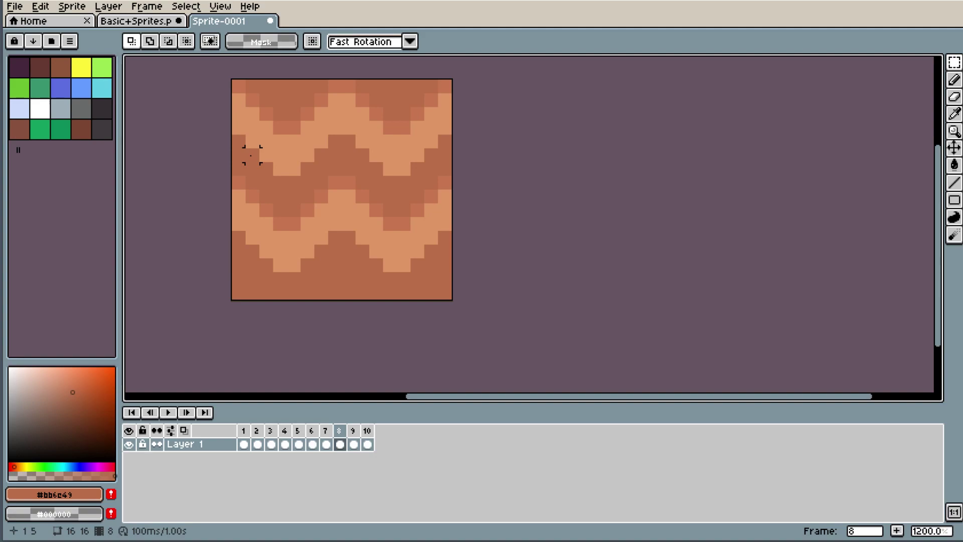
- Compare against frame 7, then select the lower zigzag band on frame 8
{"action": "left_click", "coordinate": [332, 439]}
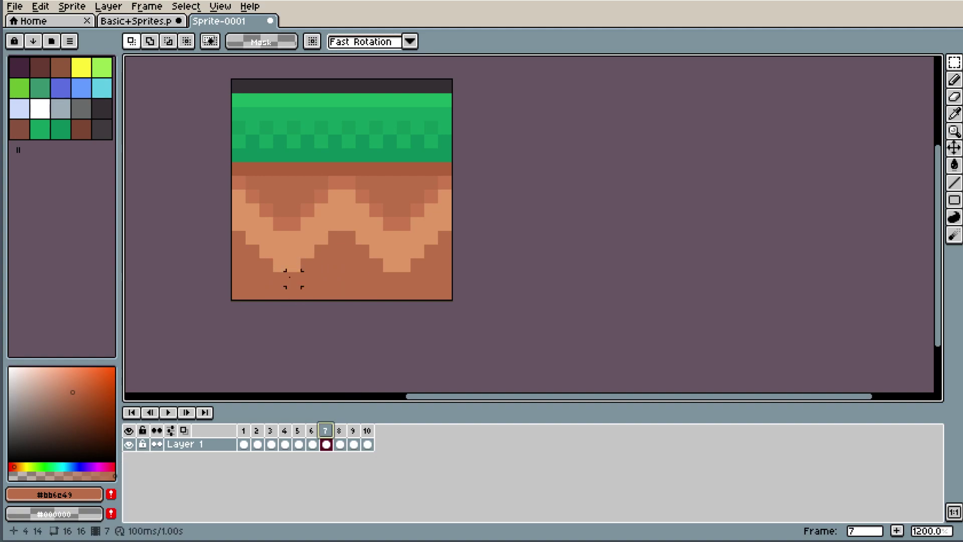
{"action": "left_click", "coordinate": [339, 431]}
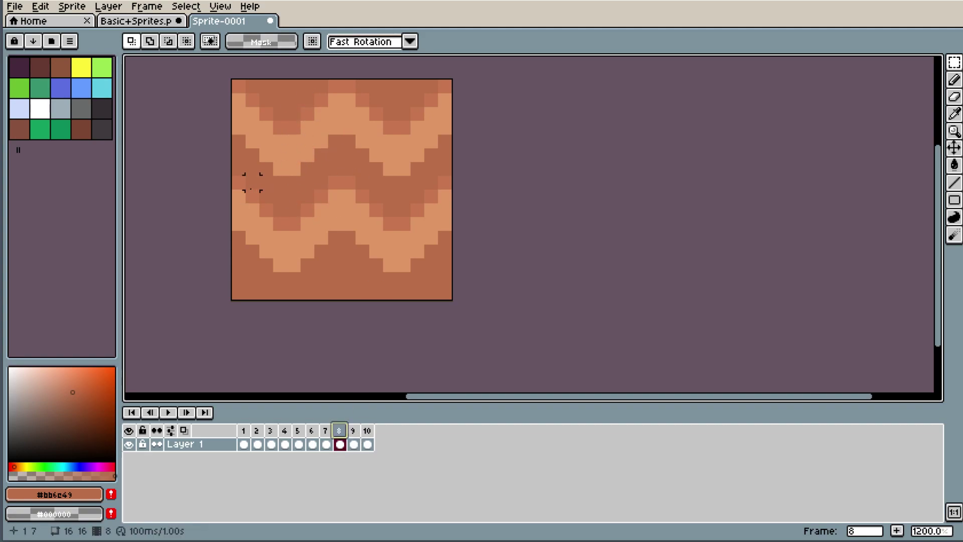
{"action": "left_click_drag", "start_coordinate": [240, 183], "coordinate": [484, 269]}
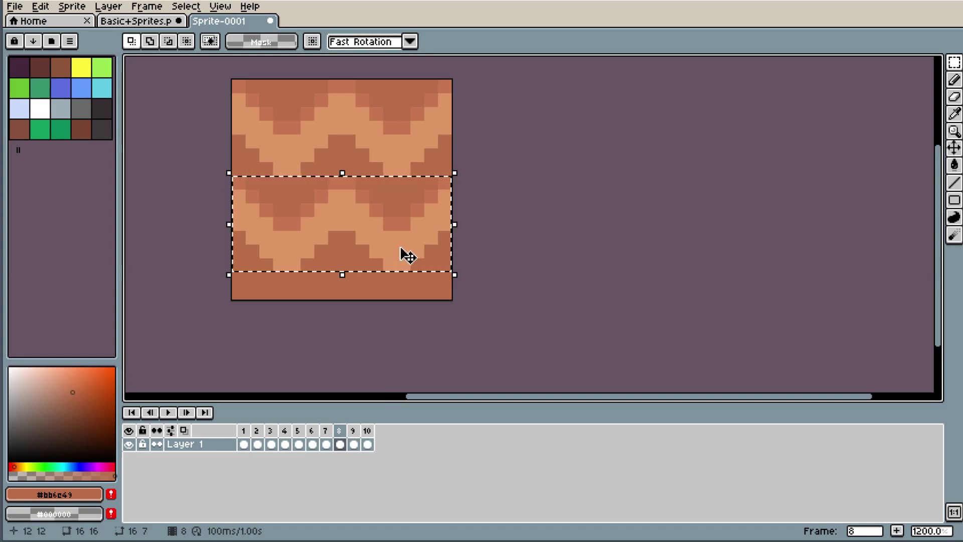
- Clear the selection and turn on Tiled Mode in both axes
{"action": "left_click", "coordinate": [512, 167]}
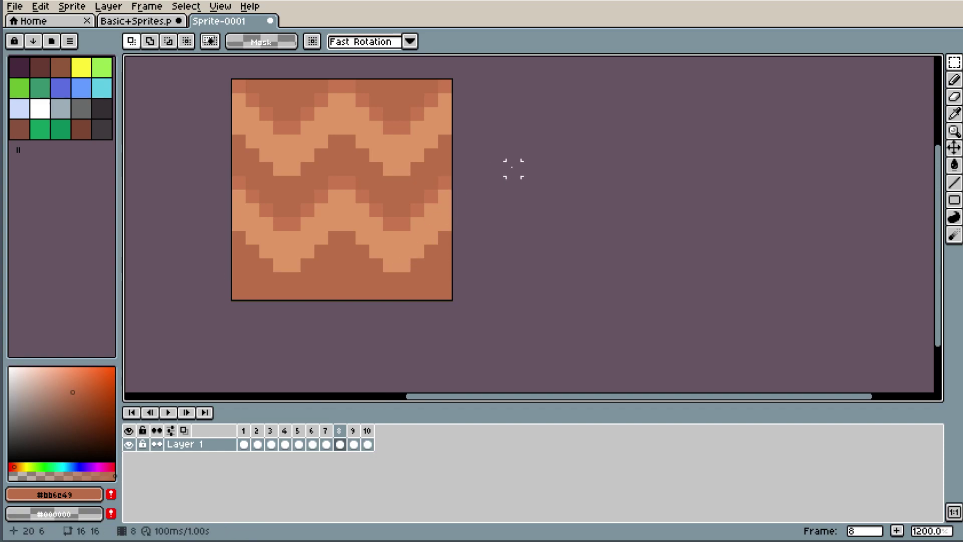
{"action": "left_click", "coordinate": [219, 6]}
{"action": "mouse_move", "coordinate": [245, 82]}
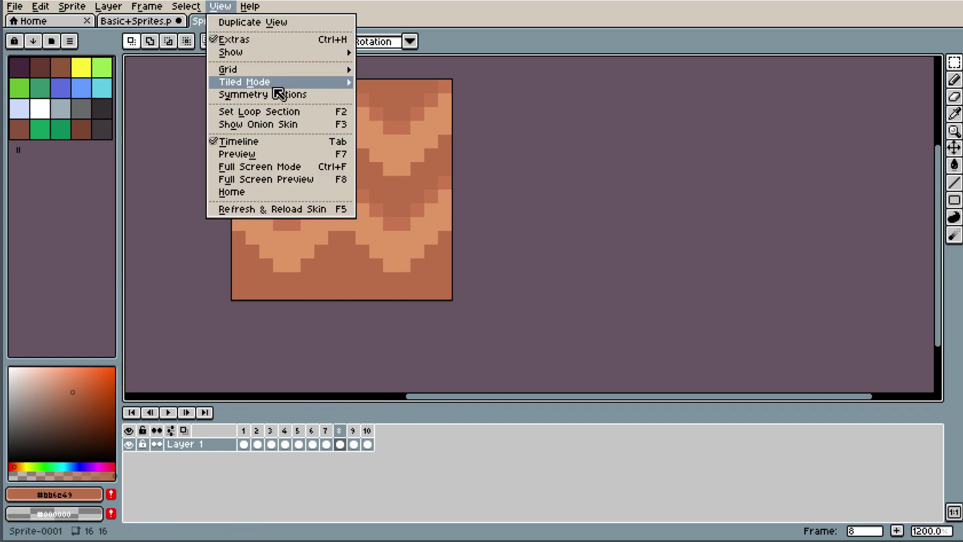
{"action": "left_click", "coordinate": [451, 96]}
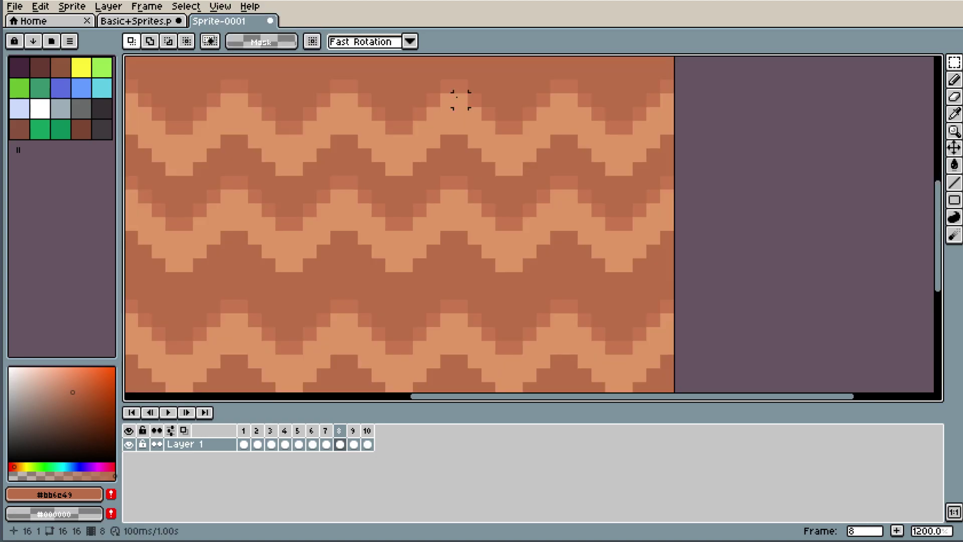
- Zoom around the repeated dirt tile to check the seams, undo once, and reopen the View menu
{"action": "scroll", "coordinate": [458, 100], "scroll_direction": "down", "scroll_amount": 6}
{"action": "scroll", "coordinate": [157, 92], "scroll_direction": "up", "scroll_amount": 1}
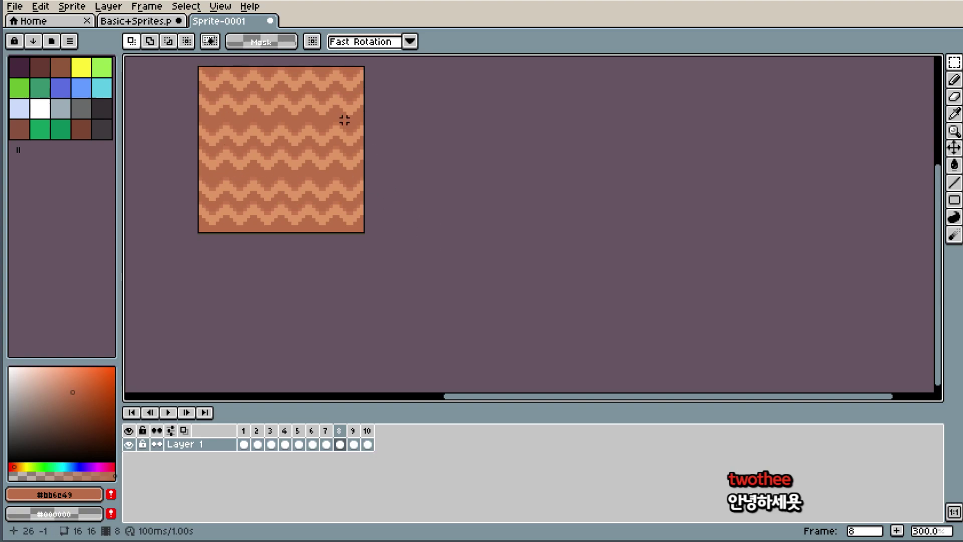
{"action": "scroll", "coordinate": [215, 124], "scroll_direction": "up", "scroll_amount": 2}
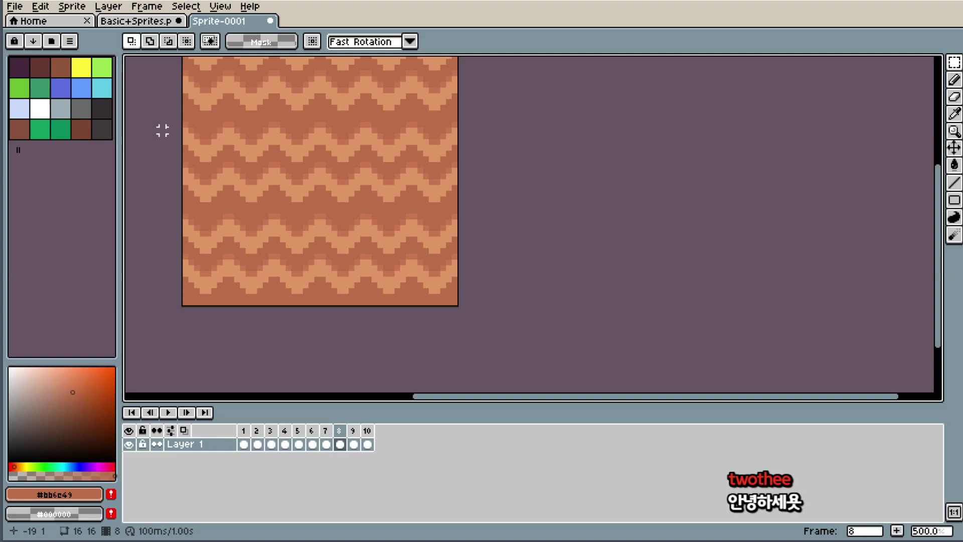
{"action": "key", "text": "ctrl+z"}
{"action": "key", "text": "ctrl+z"}
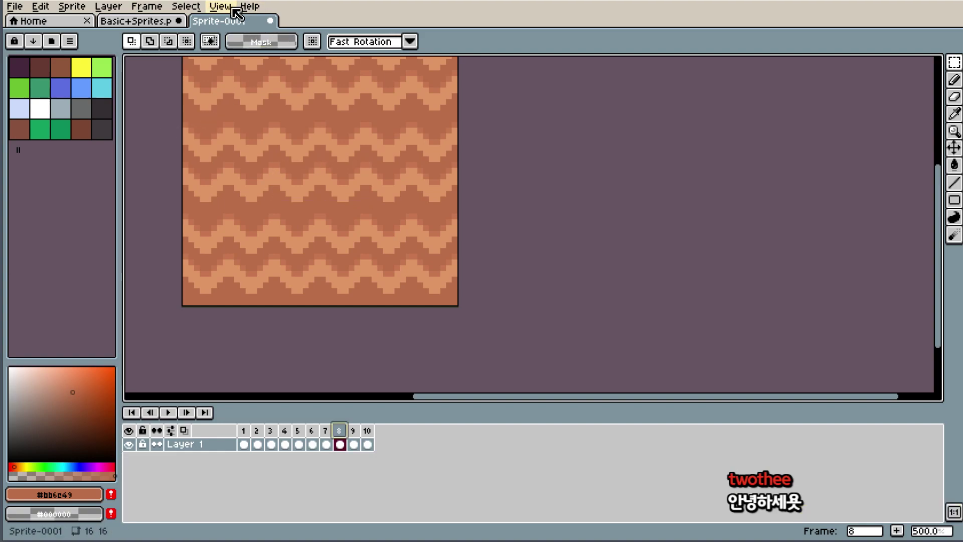
{"action": "left_click", "coordinate": [235, 12]}
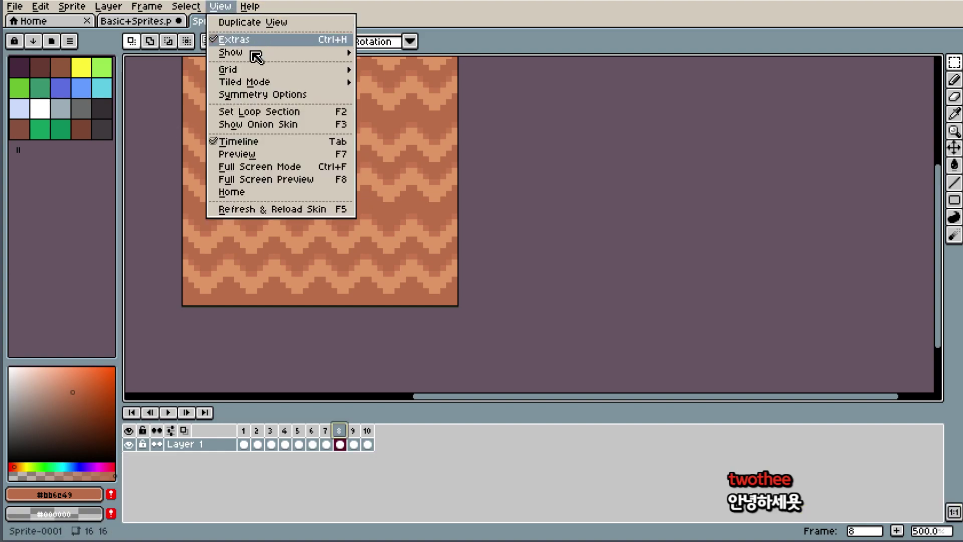
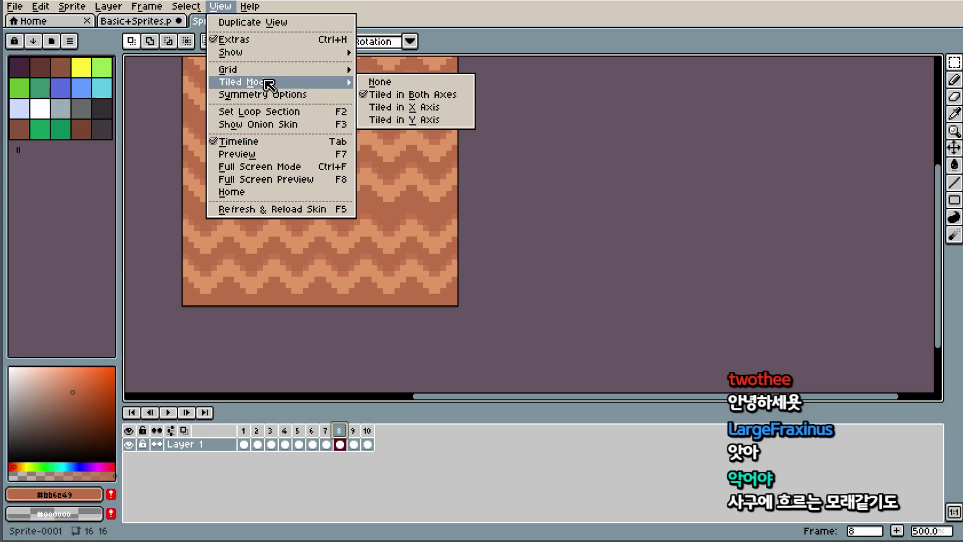
- Turn off tiled mode and zoom in on the dirt tile
{"action": "left_click", "coordinate": [381, 82]}
{"action": "scroll", "coordinate": [306, 140], "scroll_direction": "up", "scroll_amount": 4}
{"action": "scroll", "coordinate": [311, 150], "scroll_direction": "up", "scroll_amount": 1}
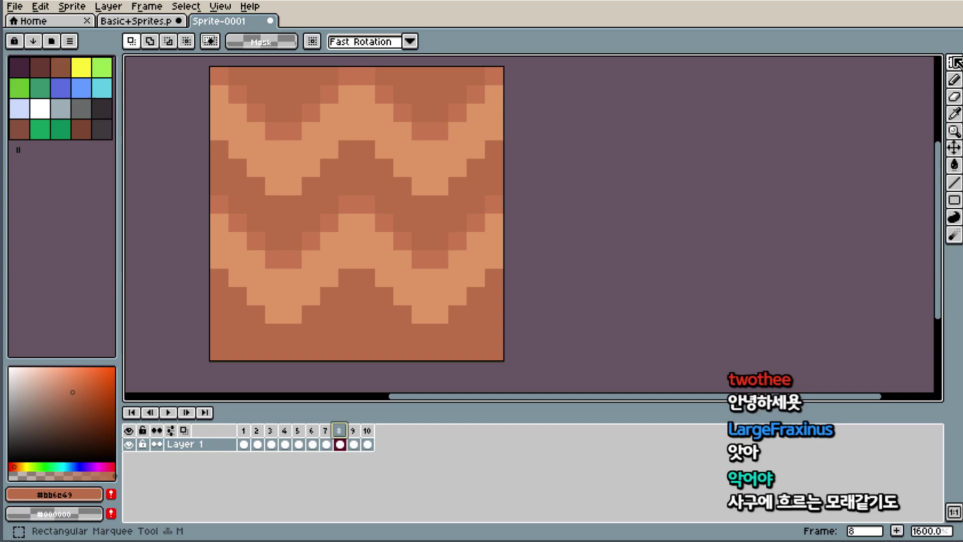
- Select the upper part of the dirt tile and shift it up two pixels
{"action": "left_click", "coordinate": [955, 75]}
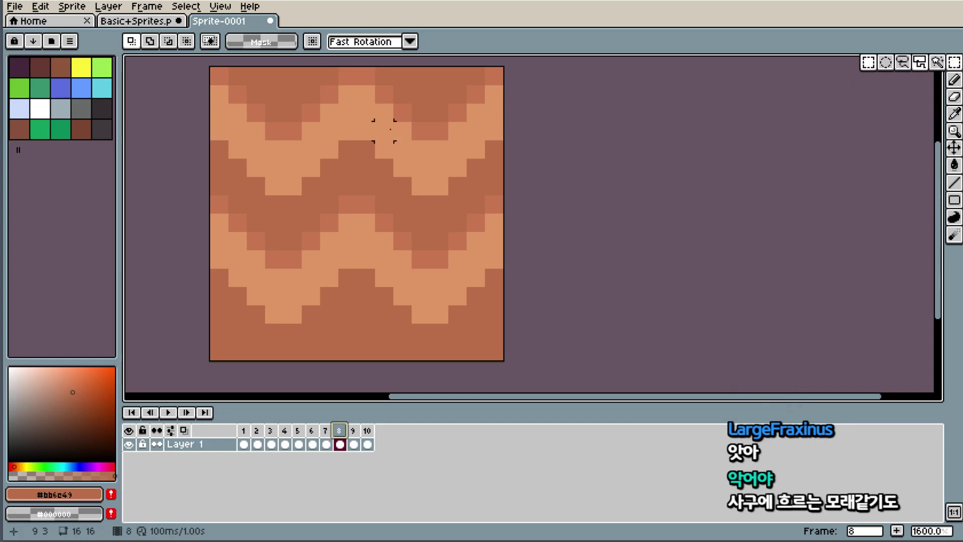
{"action": "mouse_move", "coordinate": [211, 69]}
{"action": "left_mouse_down"}
{"action": "mouse_move", "coordinate": [529, 258]}
{"action": "mouse_move", "coordinate": [567, 313]}
{"action": "left_mouse_up"}
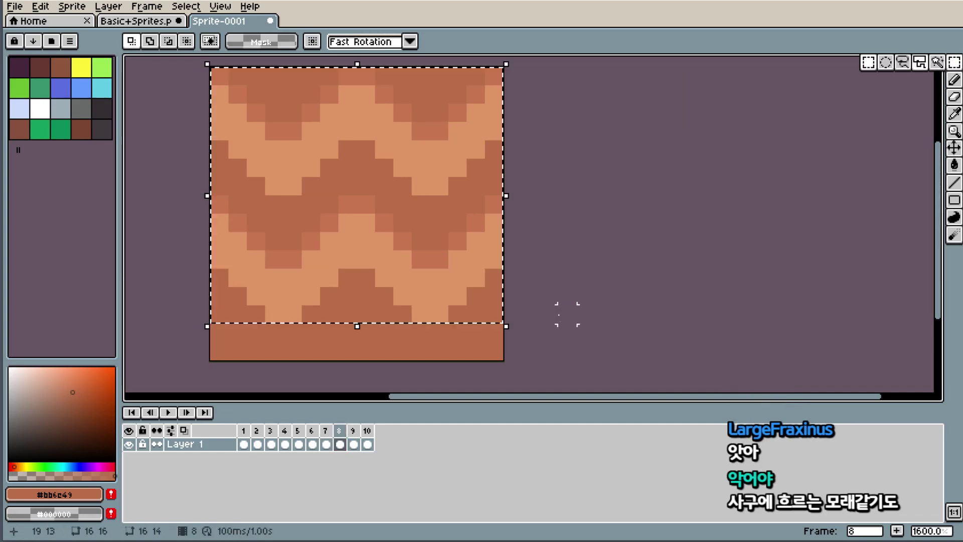
{"action": "left_click_drag", "start_coordinate": [422, 286], "coordinate": [404, 268]}
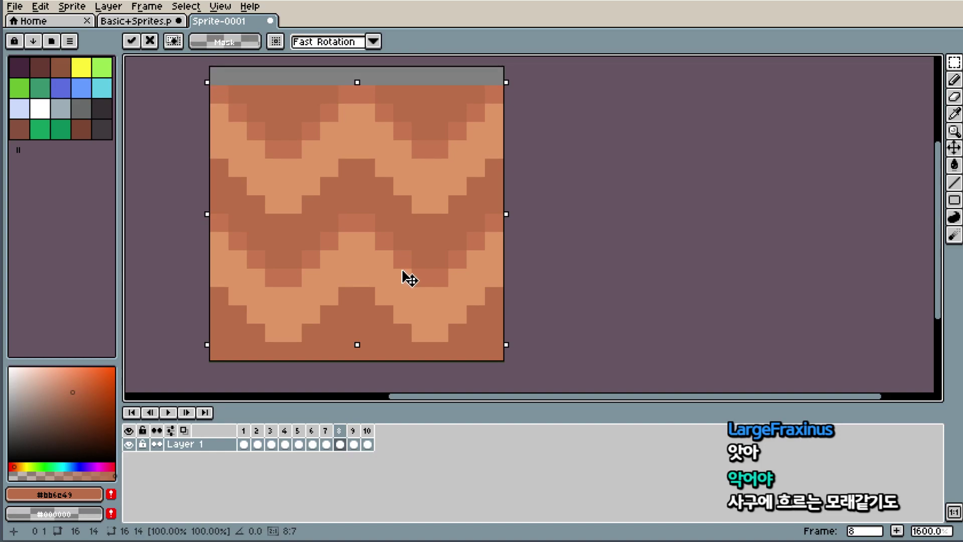
{"action": "left_click_drag", "start_coordinate": [409, 279], "coordinate": [401, 264]}
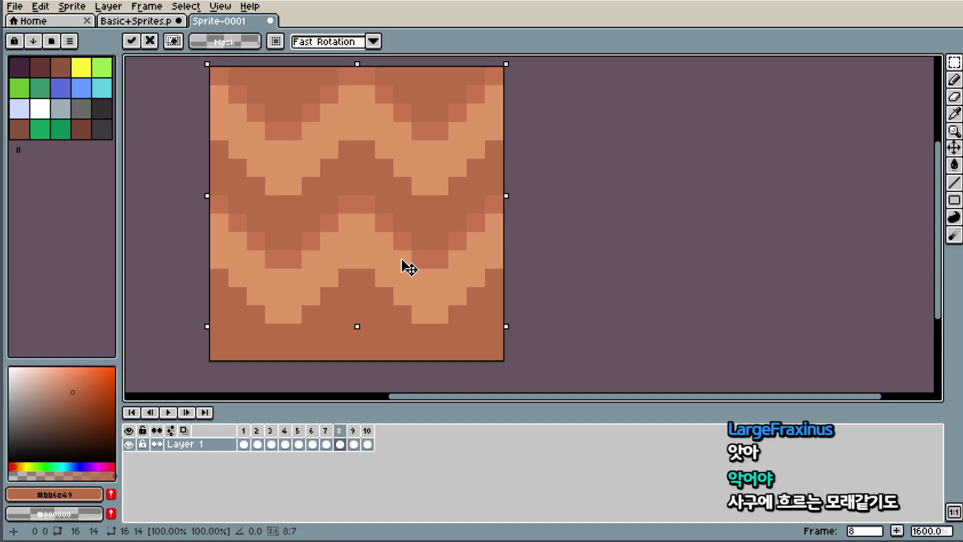
{"action": "left_click", "coordinate": [567, 237]}
{"action": "left_click", "coordinate": [272, 204]}
- Move a band of the tile down to open an empty row; undo a trial dark brown fill
{"action": "left_click_drag", "start_coordinate": [219, 204], "coordinate": [527, 312]}
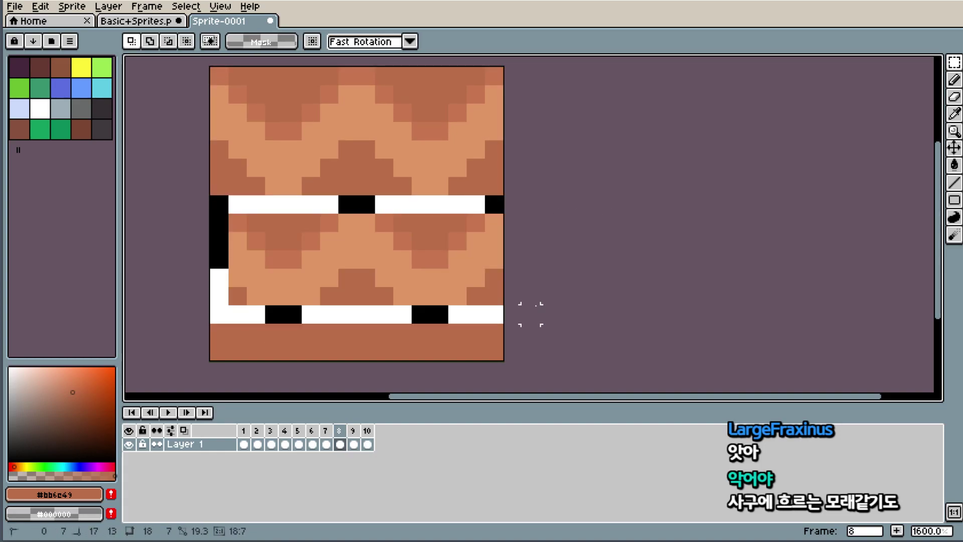
{"action": "left_click_drag", "start_coordinate": [436, 286], "coordinate": [437, 301]}
{"action": "left_click", "coordinate": [586, 258]}
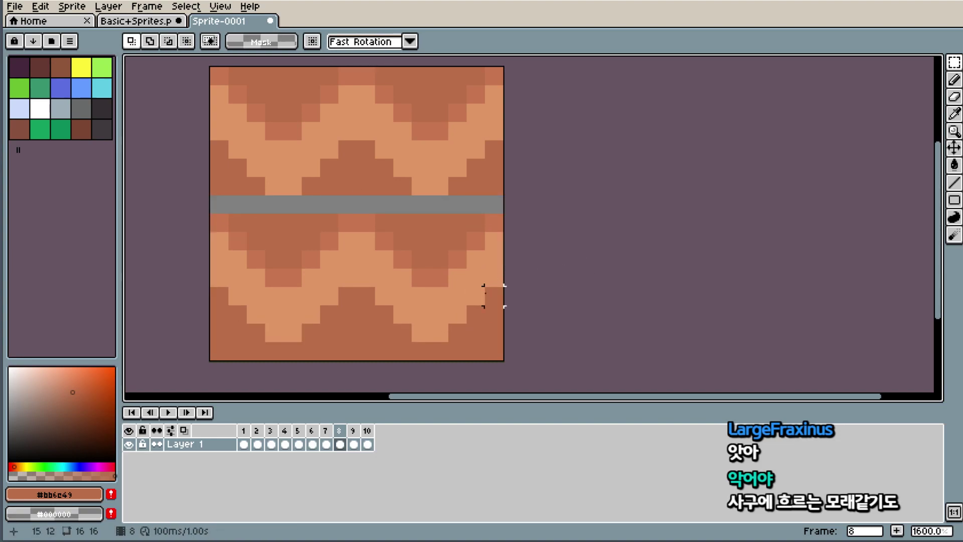
{"action": "key", "text": "i"}
{"action": "key", "text": "b"}
{"action": "left_click", "coordinate": [219, 204]}
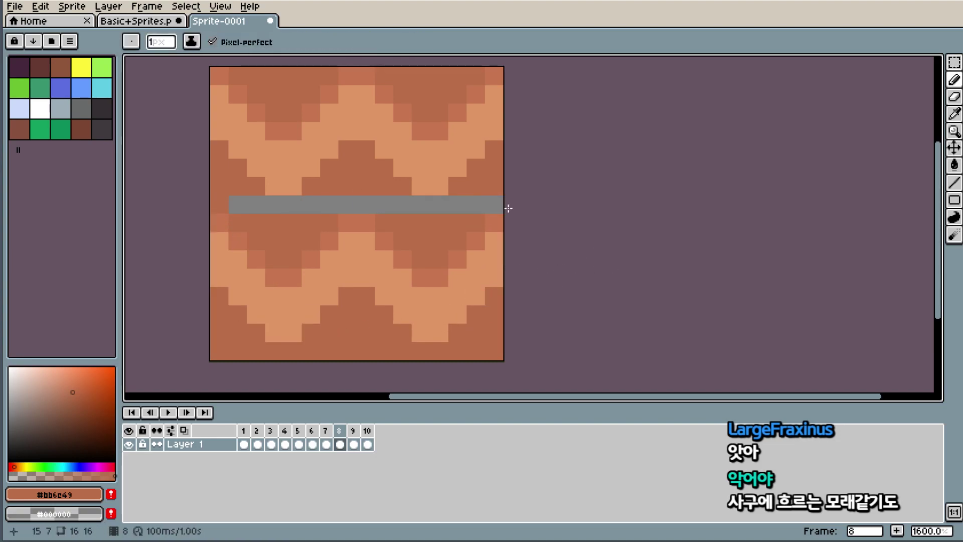
{"action": "left_click", "coordinate": [506, 208], "text": "shift"}
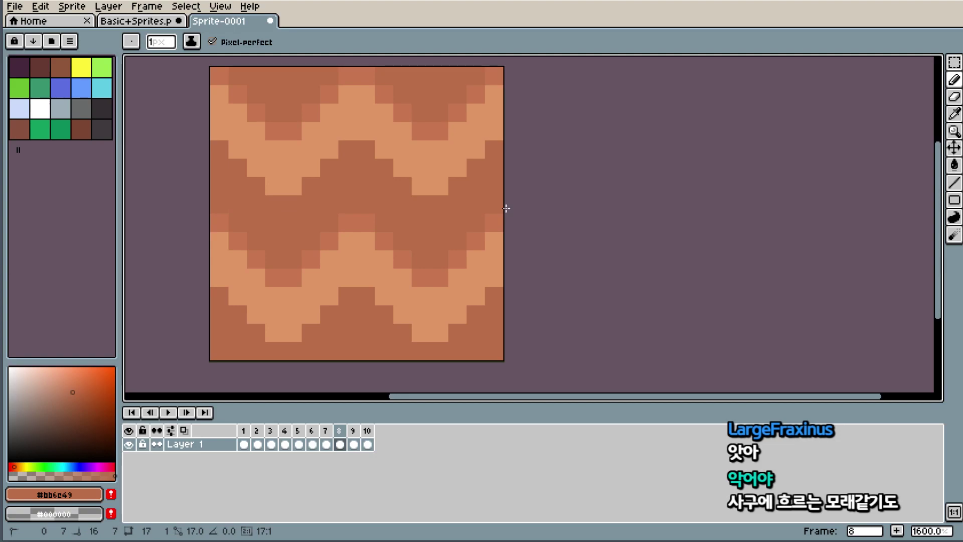
{"action": "key", "text": "ctrl+z"}
- Undo the shifting edits so frame 8's zigzag dirt pattern is unbroken again
{"action": "key", "text": "ctrl+z"}
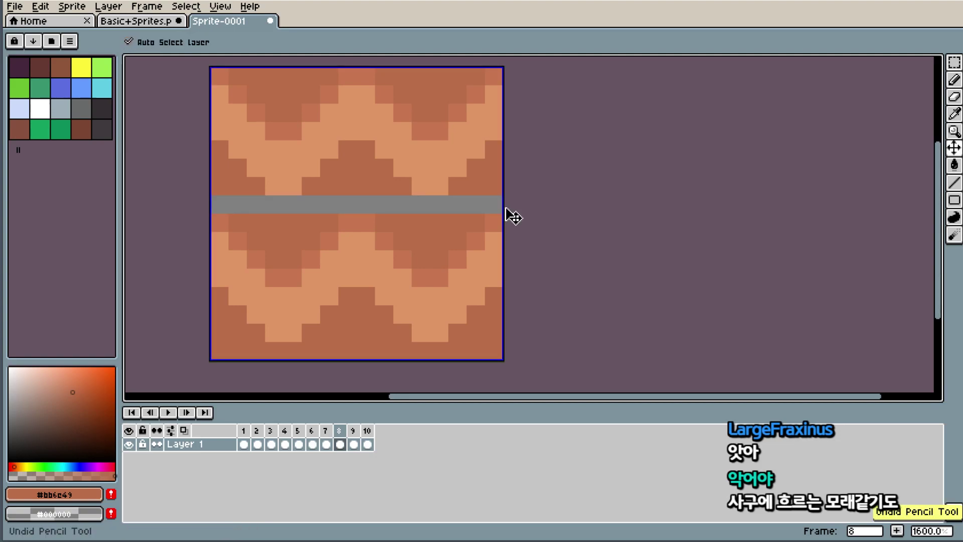
{"action": "key", "text": "ctrl+z"}
{"action": "key", "text": "ctrl+z"}
{"action": "key", "text": "ctrl+z"}
{"action": "key", "text": "ctrl+z"}
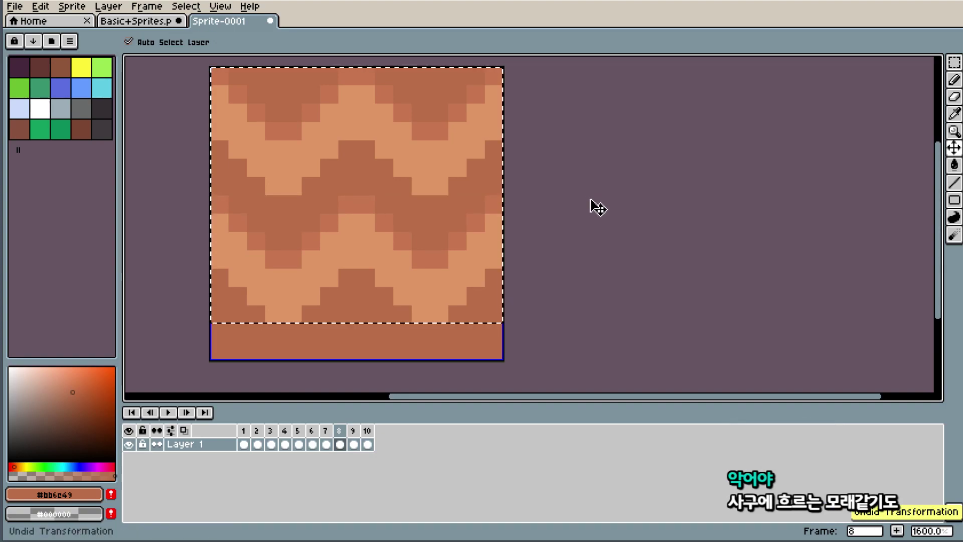
{"action": "key", "text": "ctrl+z"}
{"action": "key", "text": "ctrl+z"}
{"action": "key", "text": "b"}
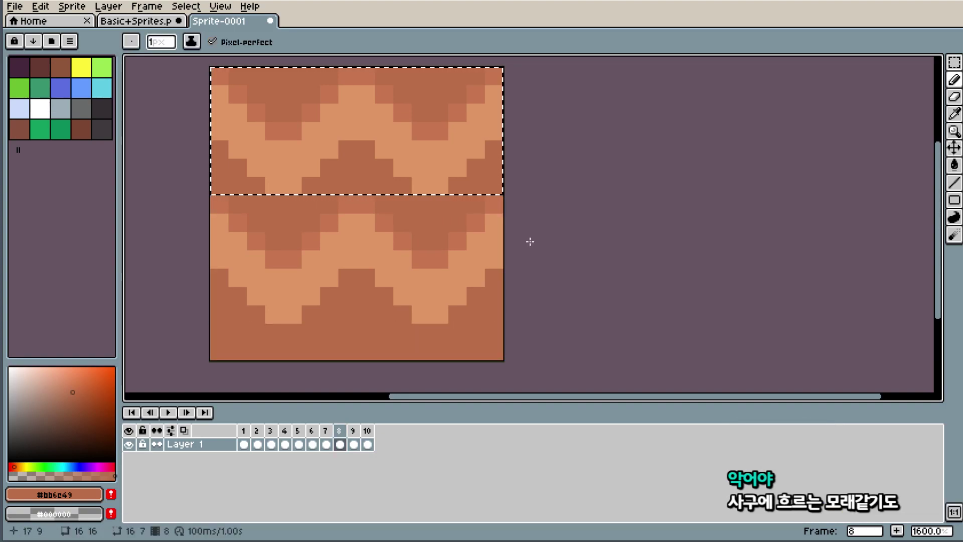
{"action": "key", "text": "ctrl+z"}
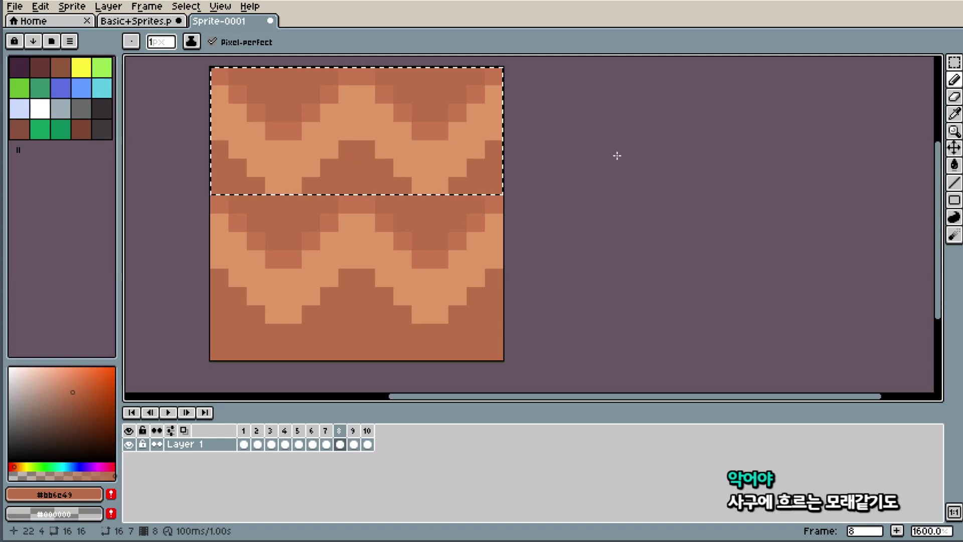
{"action": "key", "text": "ctrl+z"}
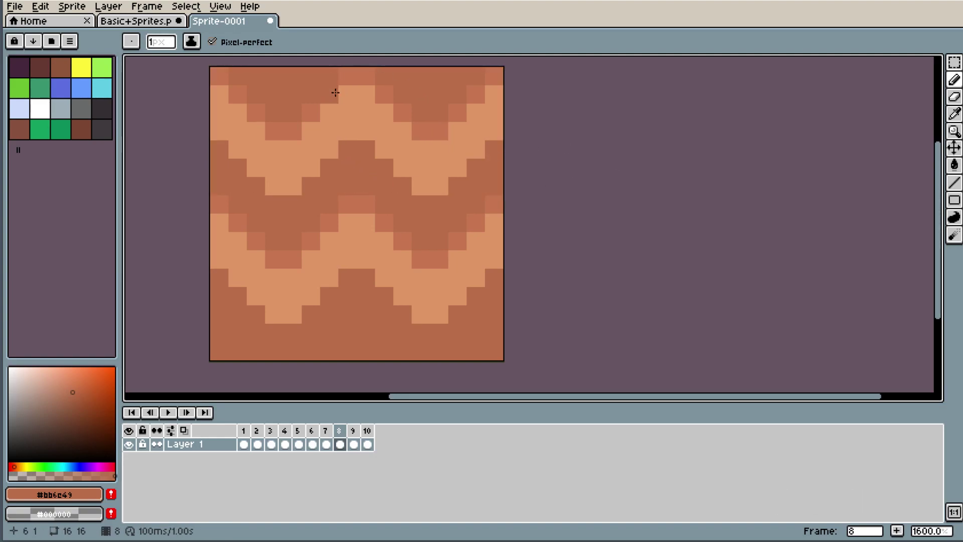
- Compare frames 9 and 10, then return to frame 8 and select the whole tile
{"action": "left_click", "coordinate": [353, 444]}
{"action": "left_click", "coordinate": [340, 444]}
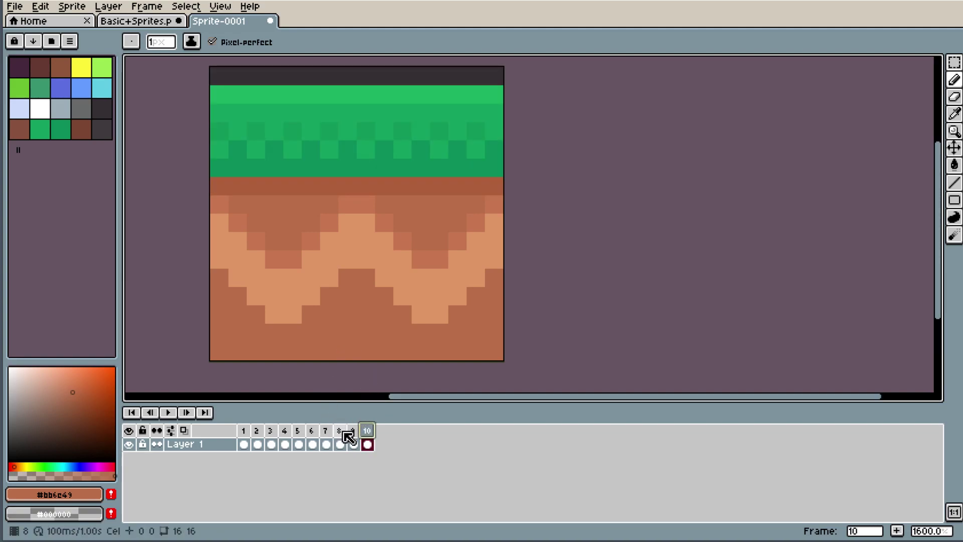
{"action": "left_click", "coordinate": [353, 444]}
{"action": "left_click", "coordinate": [339, 444]}
{"action": "key", "text": "ctrl+a"}
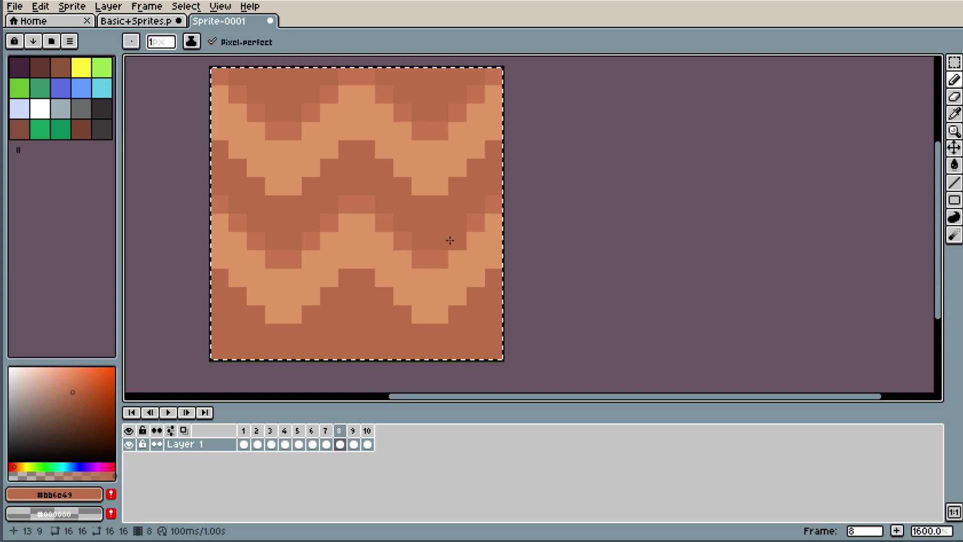
{"action": "key", "text": "v"}
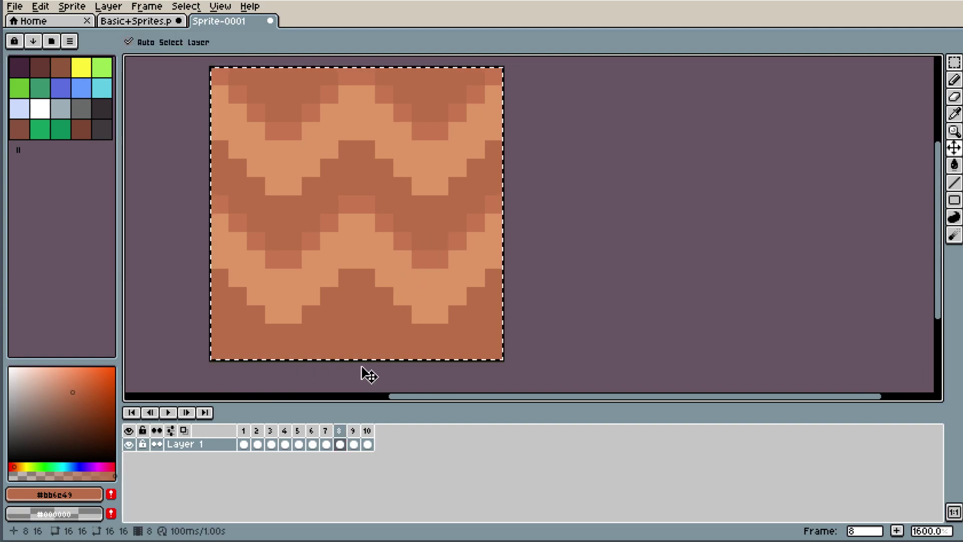
{"action": "key", "text": "b"}
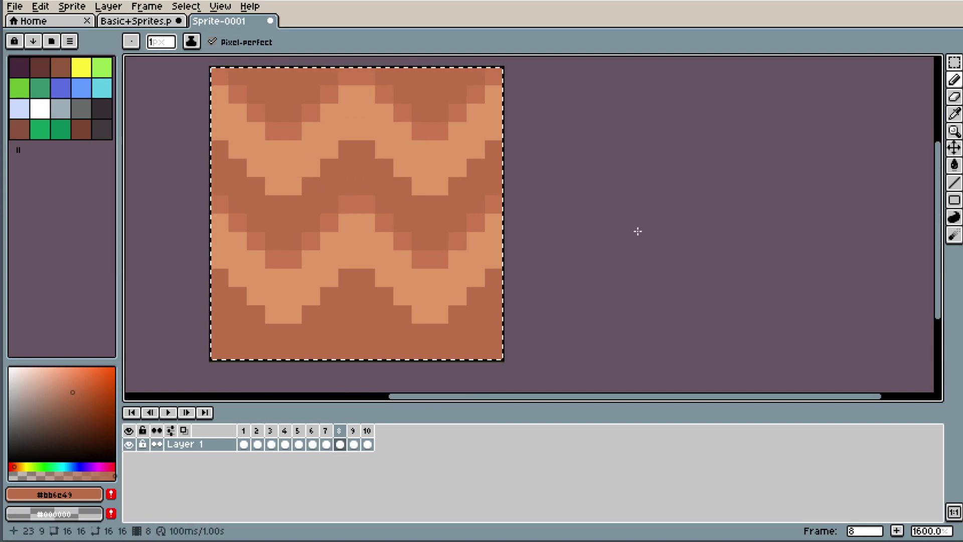
- Fill the tile's top seven rows with dark brown using a filled rectangle
{"action": "key", "text": "i"}
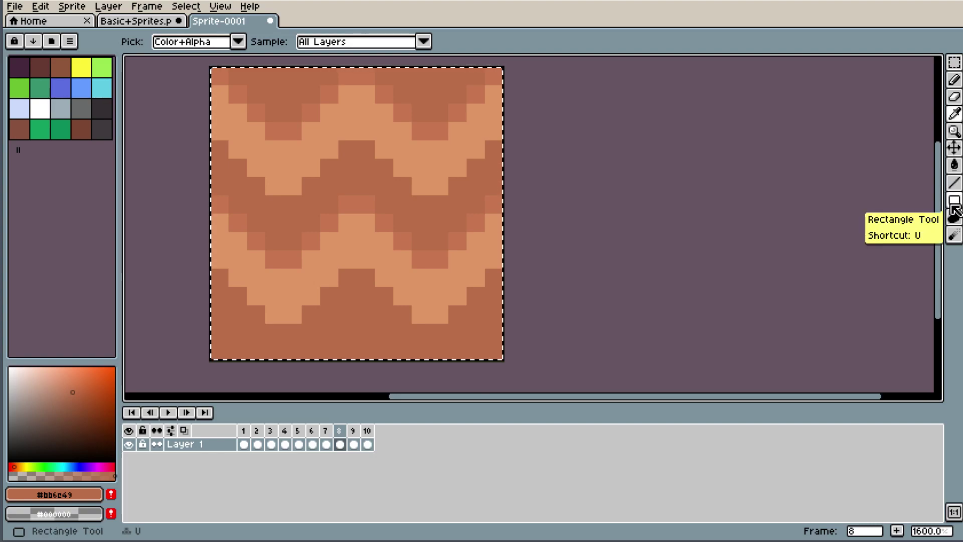
{"action": "left_click", "coordinate": [955, 200]}
{"action": "left_click", "coordinate": [892, 197]}
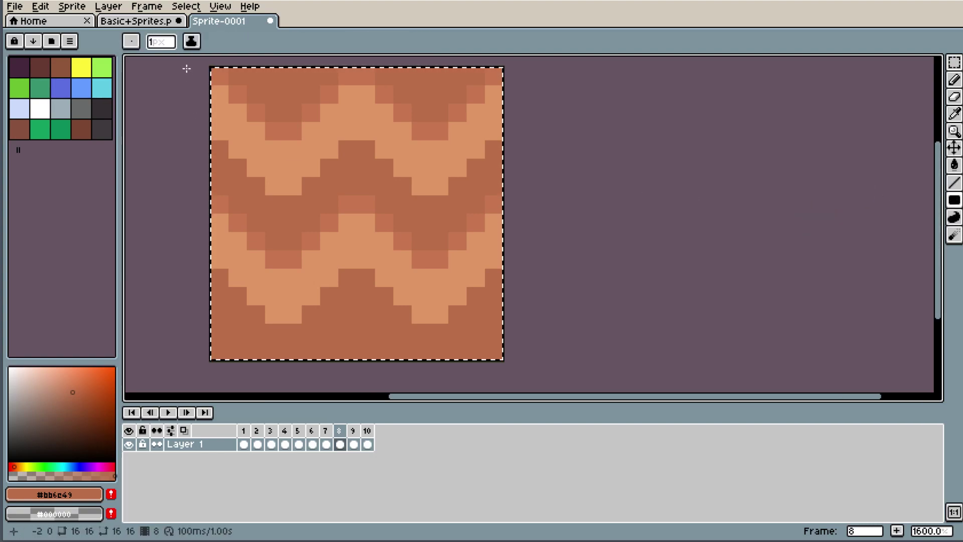
{"action": "left_click_drag", "start_coordinate": [187, 66], "coordinate": [597, 190]}
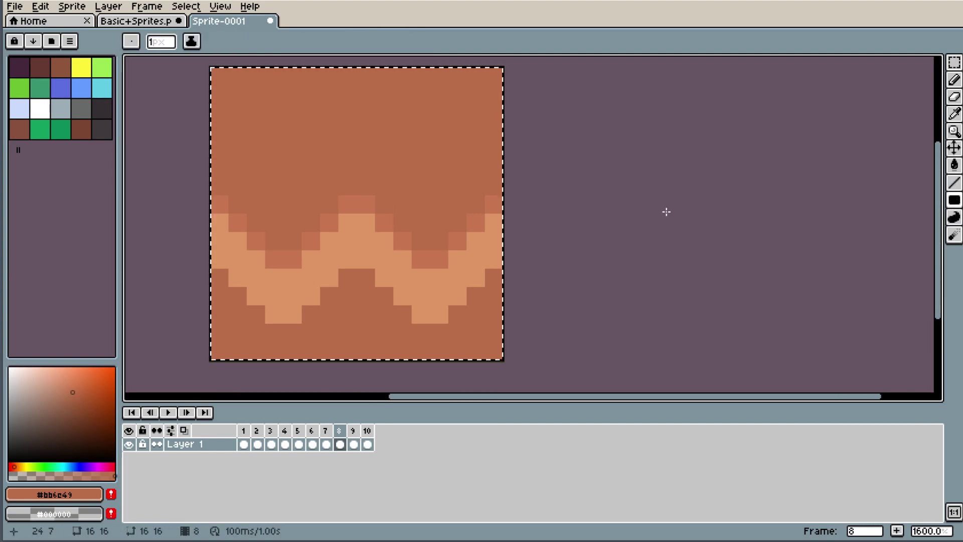
{"action": "key", "text": "ctrl+d"}
- Copy frame 8's dirt tile into frames 9 and 10
{"action": "left_click", "coordinate": [346, 441]}
{"action": "key", "text": "ctrl+c"}
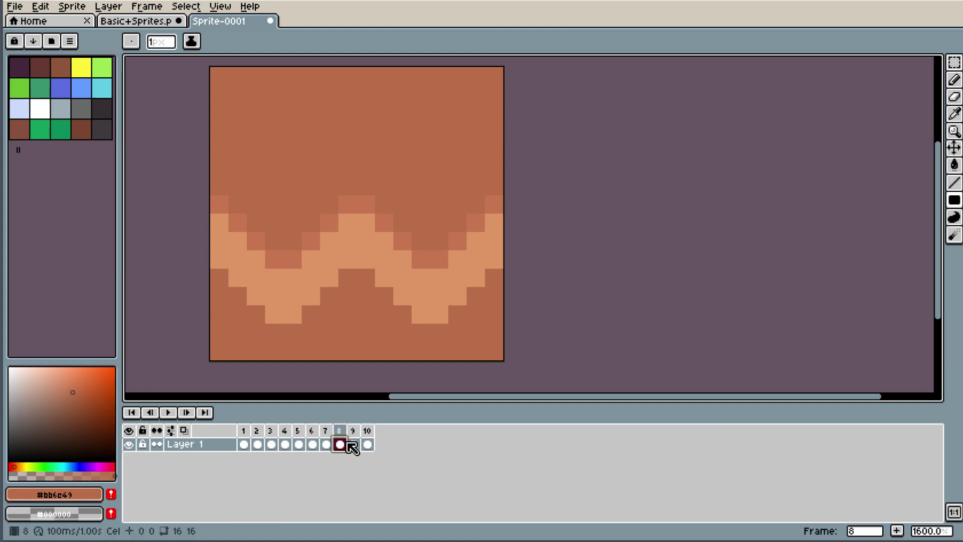
{"action": "left_click", "coordinate": [353, 443]}
{"action": "key", "text": "ctrl+v"}
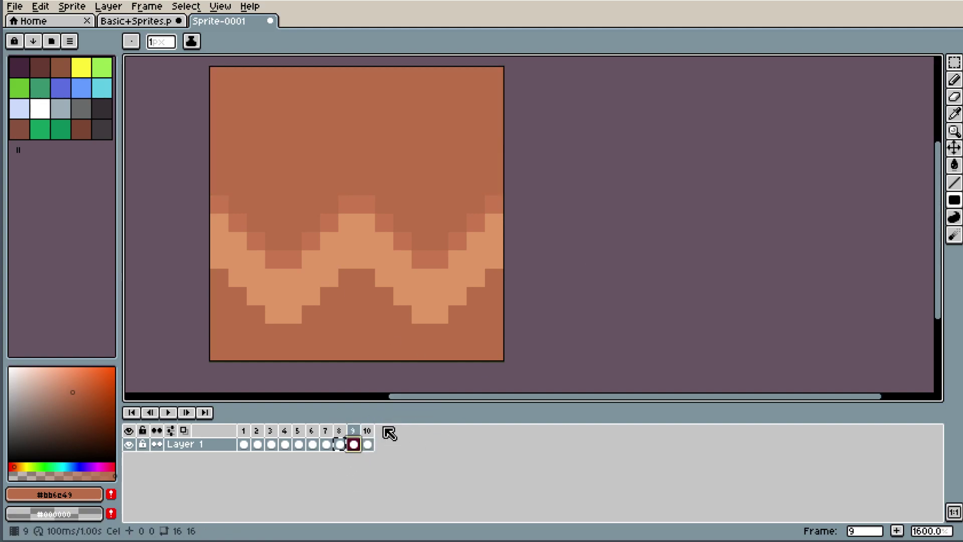
{"action": "left_click", "coordinate": [368, 444]}
{"action": "key", "text": "ctrl+v"}
{"action": "key", "text": "Escape"}
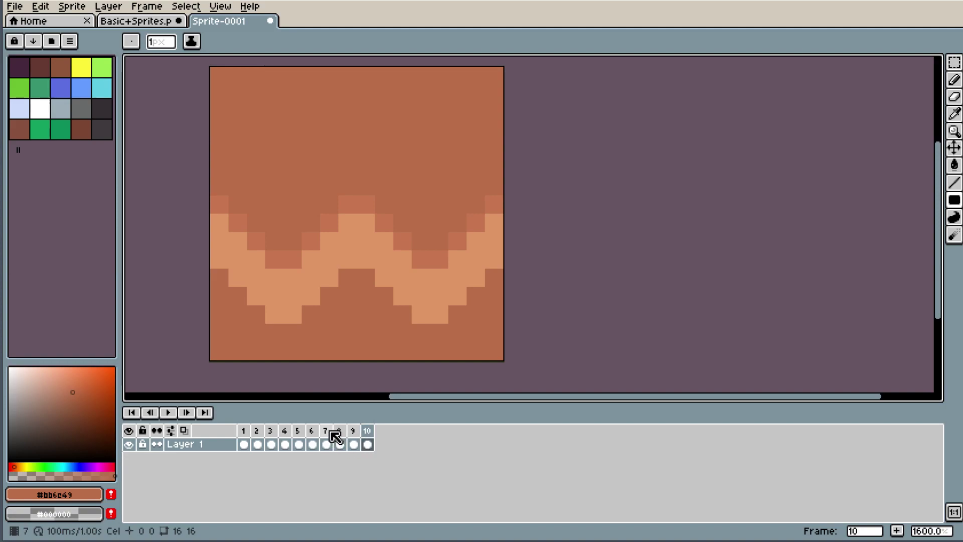
- Darken the entire left pixel column of frame 9's tile
{"action": "left_click", "coordinate": [354, 444]}
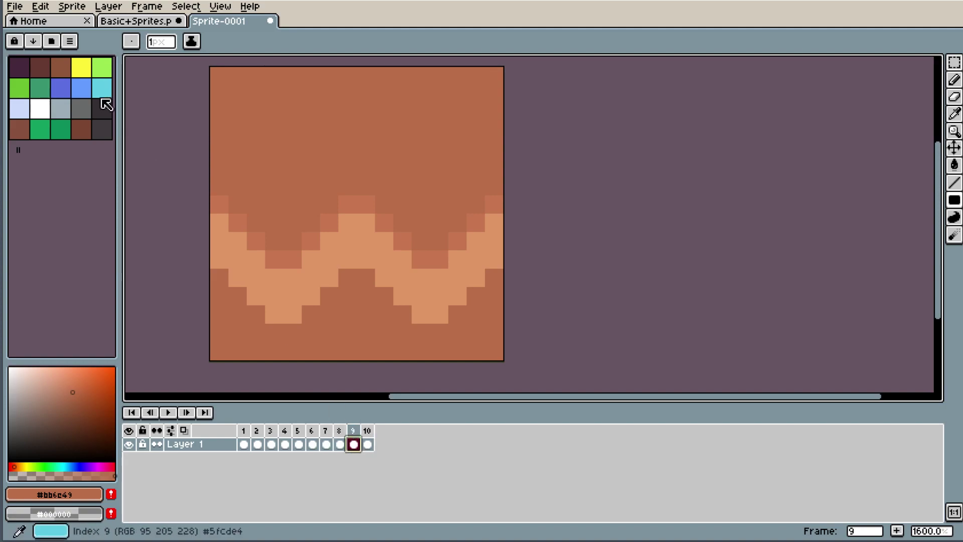
{"action": "left_click", "coordinate": [98, 107]}
{"action": "left_click", "coordinate": [218, 76]}
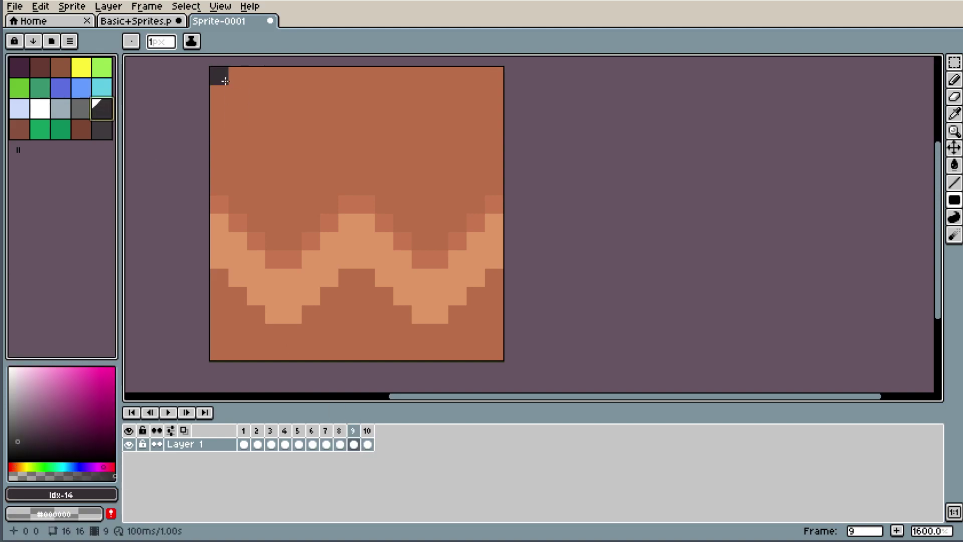
{"action": "left_click", "coordinate": [221, 351]}
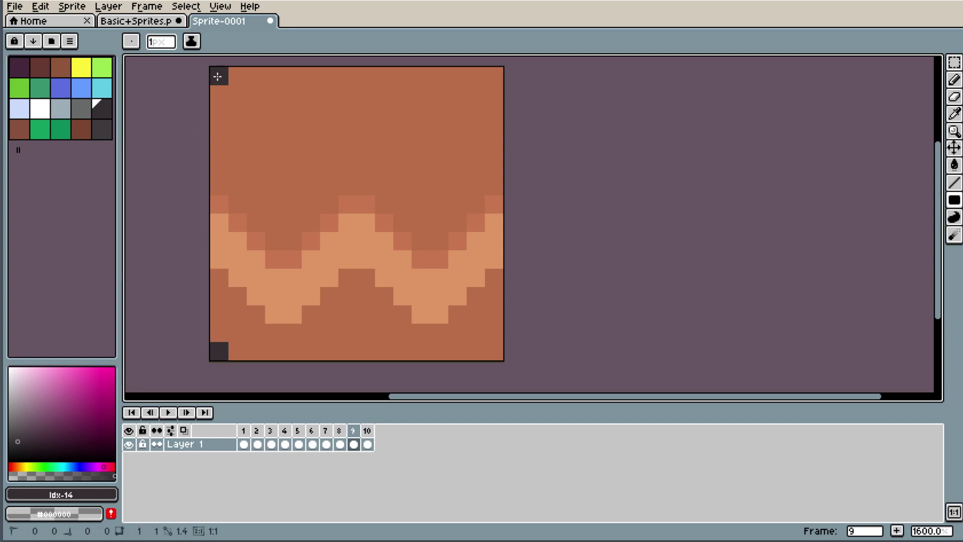
{"action": "left_click_drag", "start_coordinate": [217, 76], "coordinate": [219, 113]}
{"action": "left_click", "coordinate": [955, 79]}
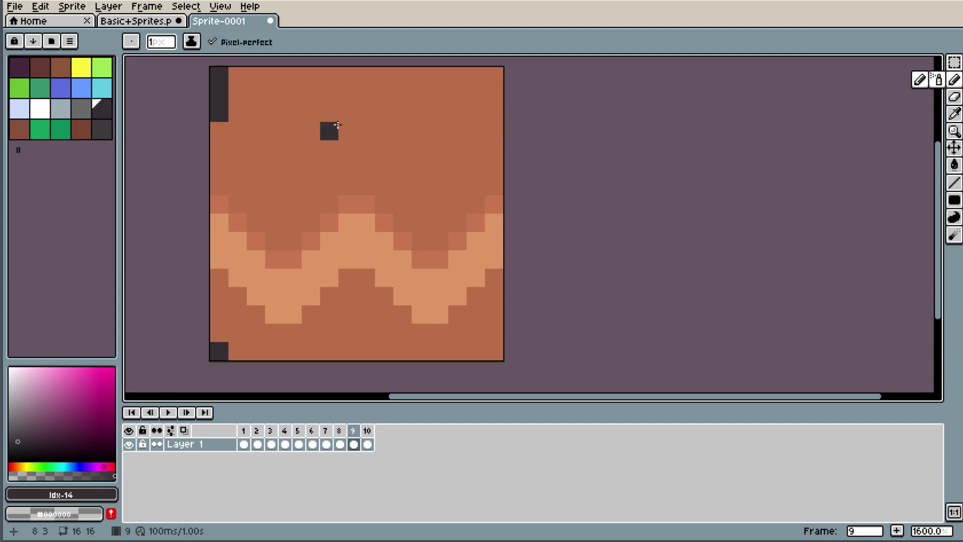
{"action": "left_click_drag", "start_coordinate": [217, 80], "coordinate": [221, 350]}
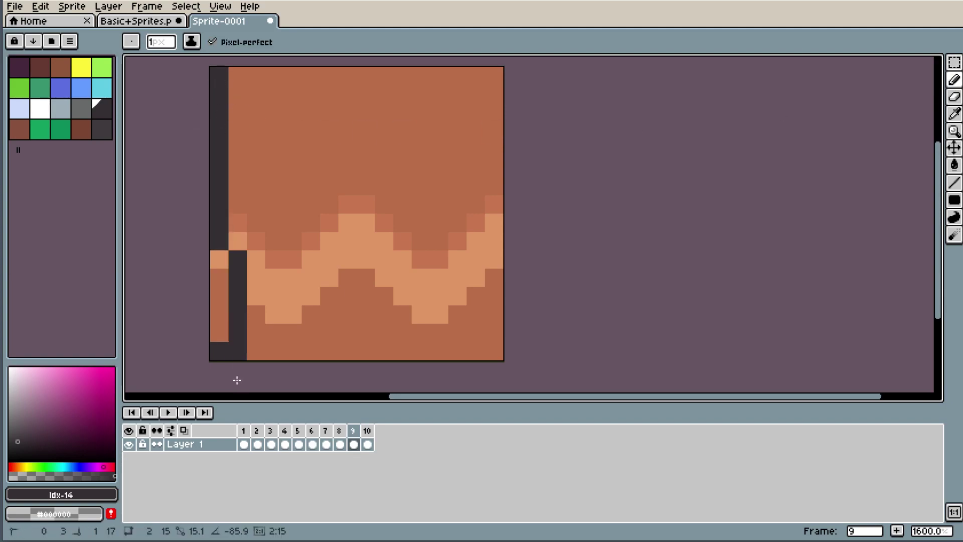
- Draw a dark line down frame 10's right edge, then compare frames 7 to 9
{"action": "left_click", "coordinate": [371, 444]}
{"action": "left_click", "coordinate": [502, 85]}
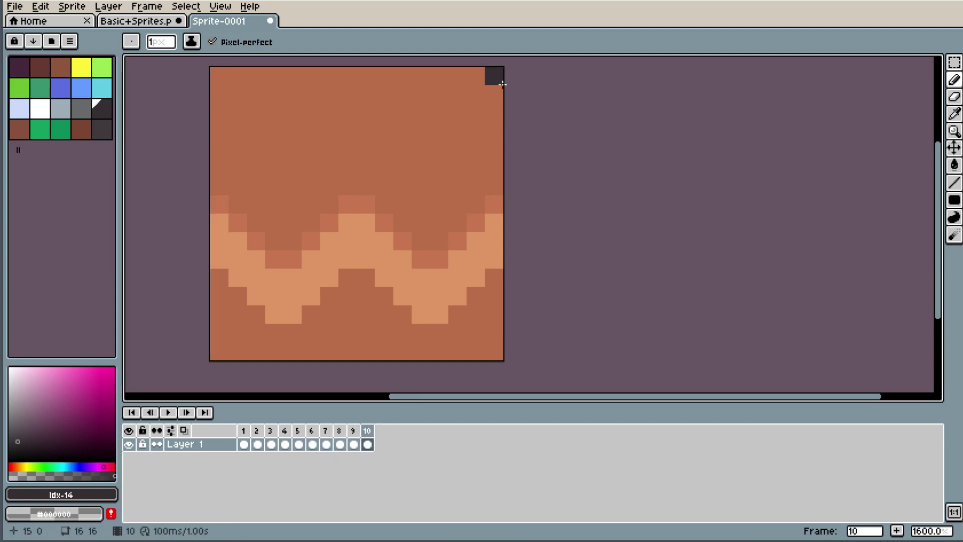
{"action": "left_click_drag", "start_coordinate": [502, 84], "coordinate": [498, 365]}
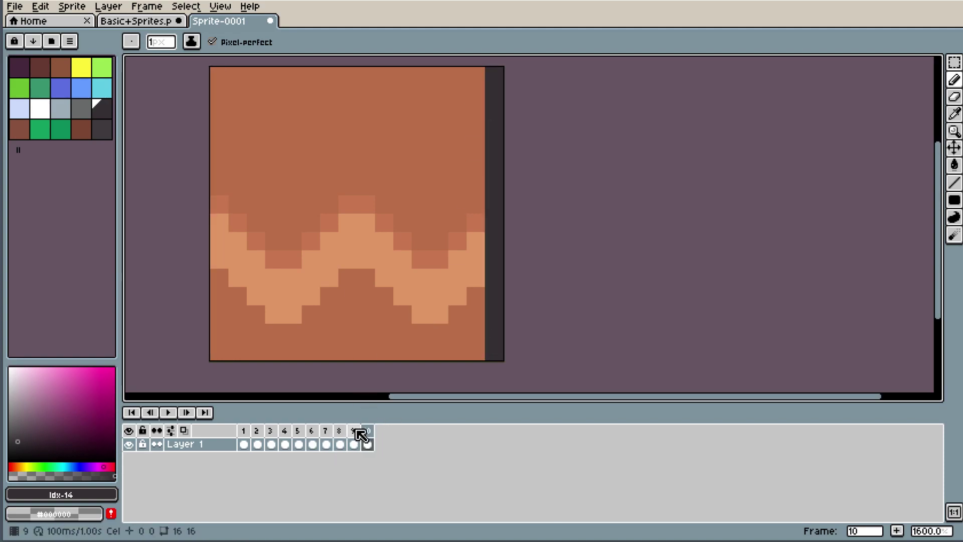
{"action": "left_click", "coordinate": [326, 432]}
{"action": "left_click", "coordinate": [341, 431]}
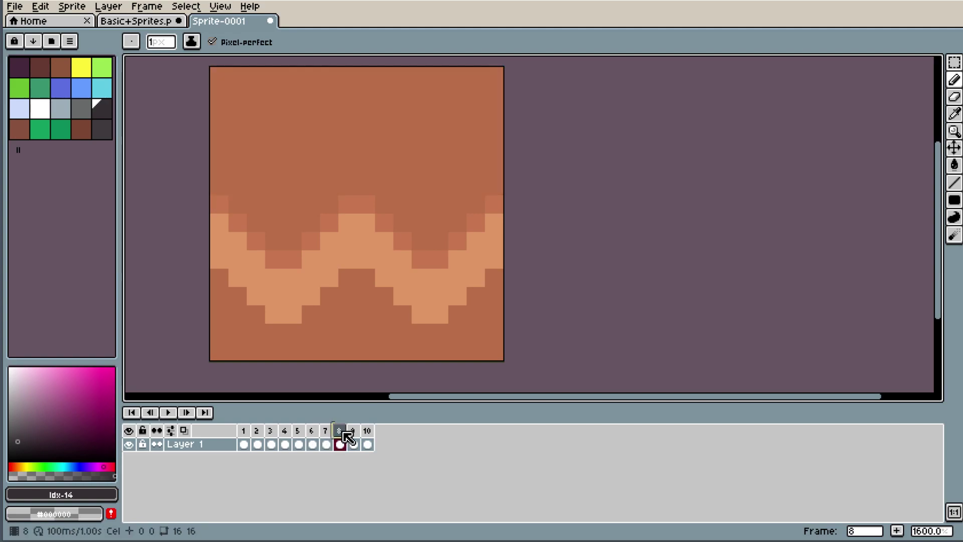
{"action": "left_click", "coordinate": [353, 432]}
{"action": "left_click", "coordinate": [353, 431]}
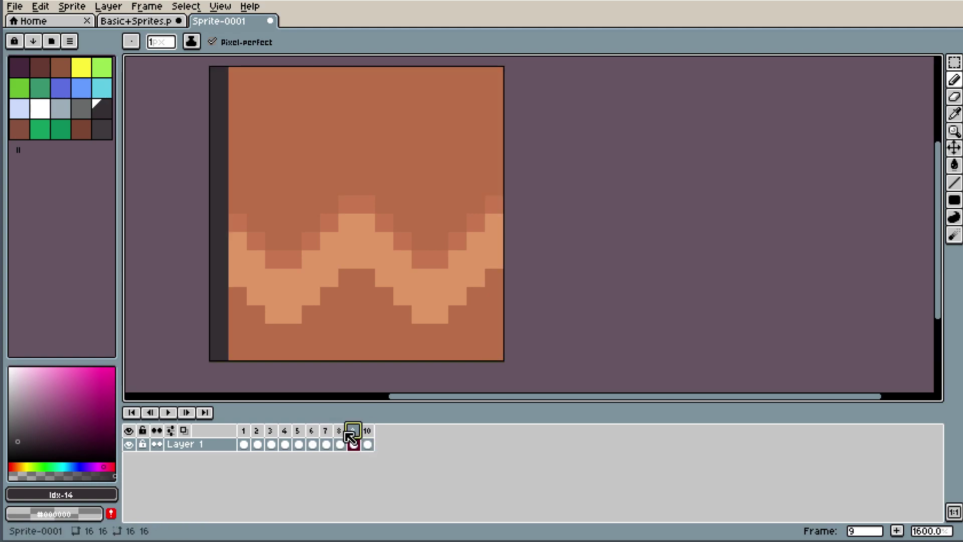
- Save As the sprite under the name Unity_Standard_asset_2019
{"action": "left_click", "coordinate": [17, 7]}
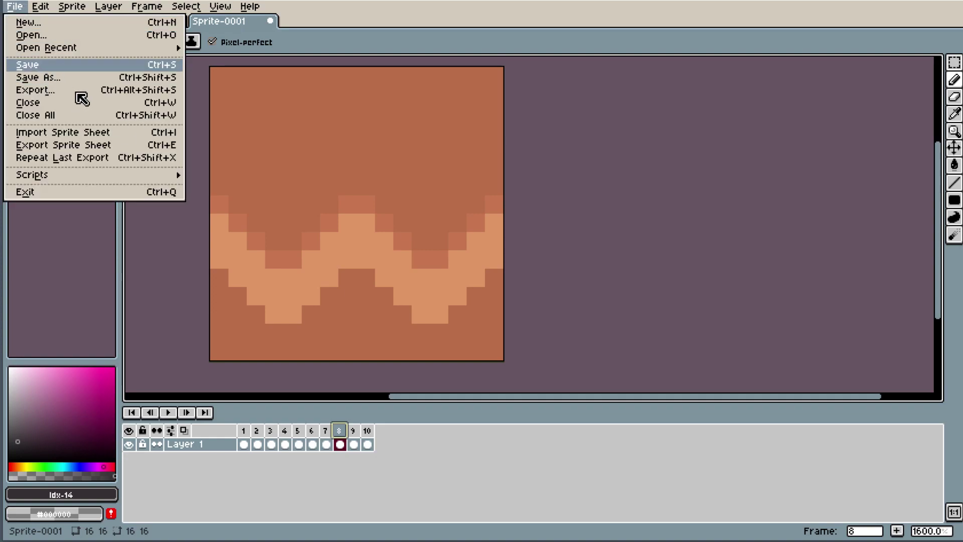
{"action": "key", "text": "Return"}
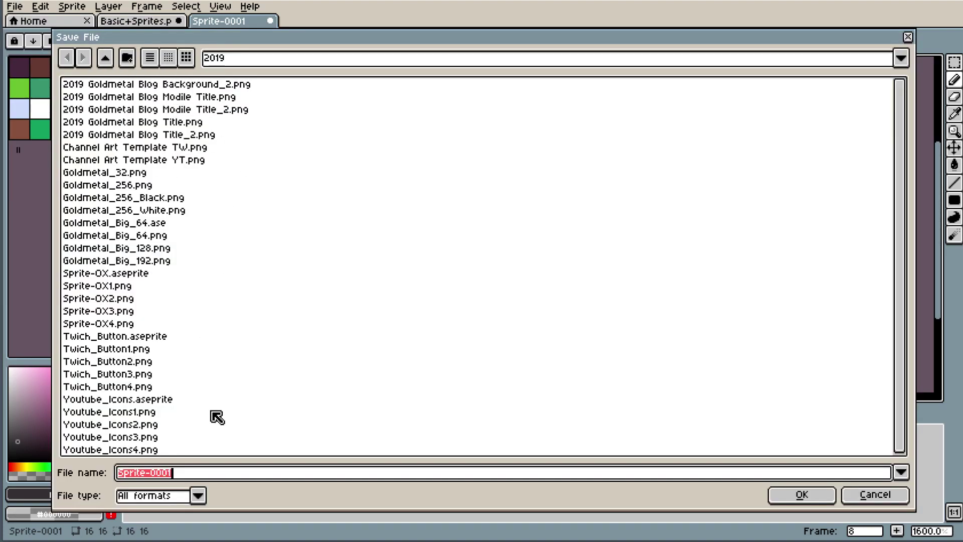
{"action": "type", "text": "U"}
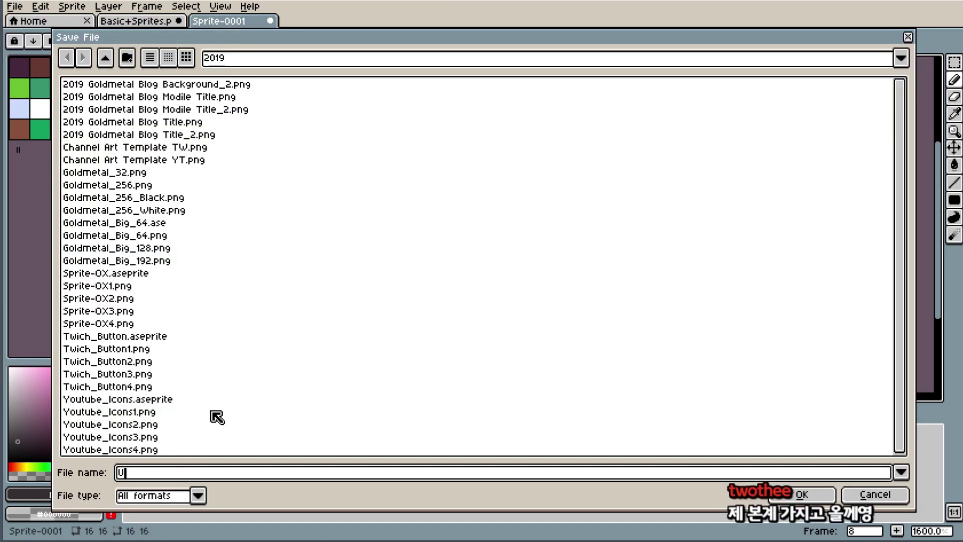
{"action": "type", "text": "nity_Standard_asset_2019"}
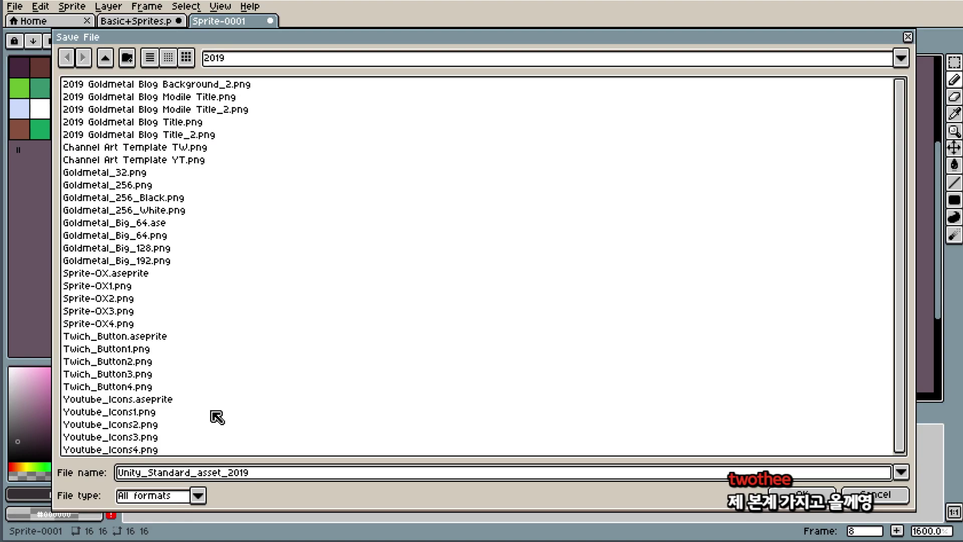
{"action": "key", "text": "Return"}
{"action": "left_click", "coordinate": [196, 11]}
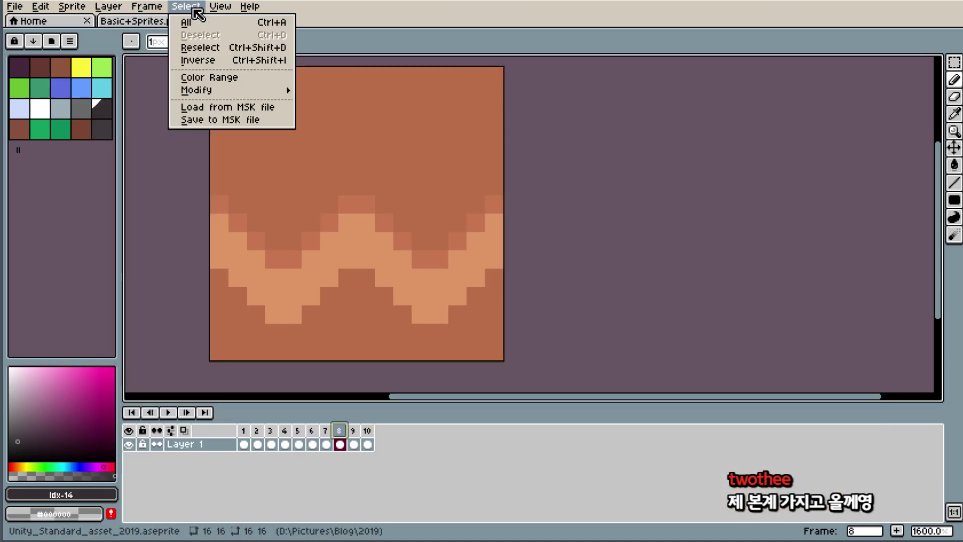
{"action": "key", "text": "Right"}
{"action": "key", "text": "Right"}
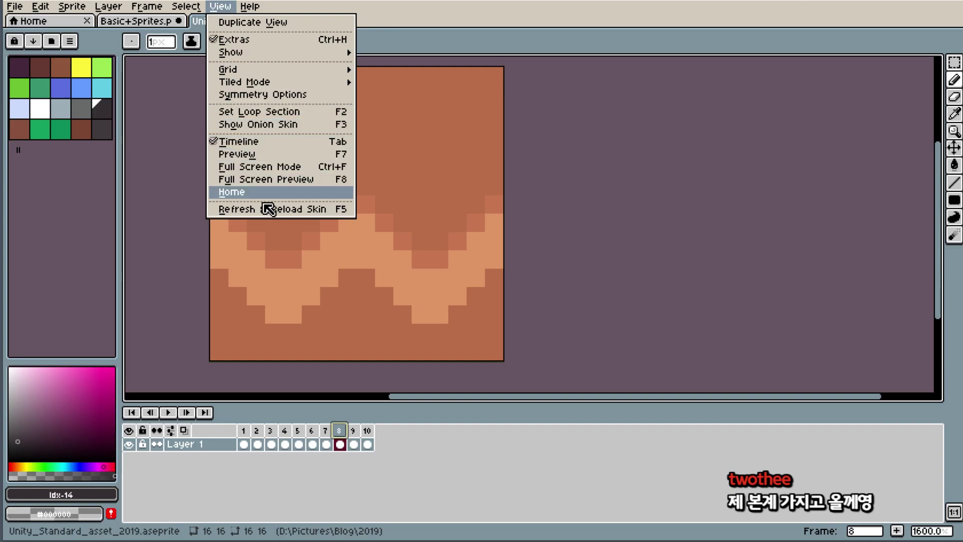
{"action": "mouse_move", "coordinate": [220, 6]}
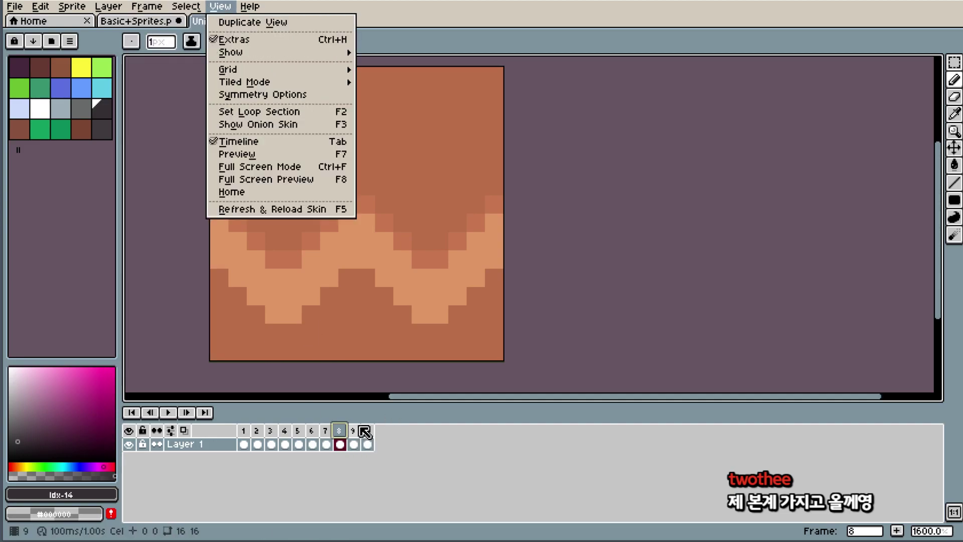
{"action": "left_click", "coordinate": [341, 431]}
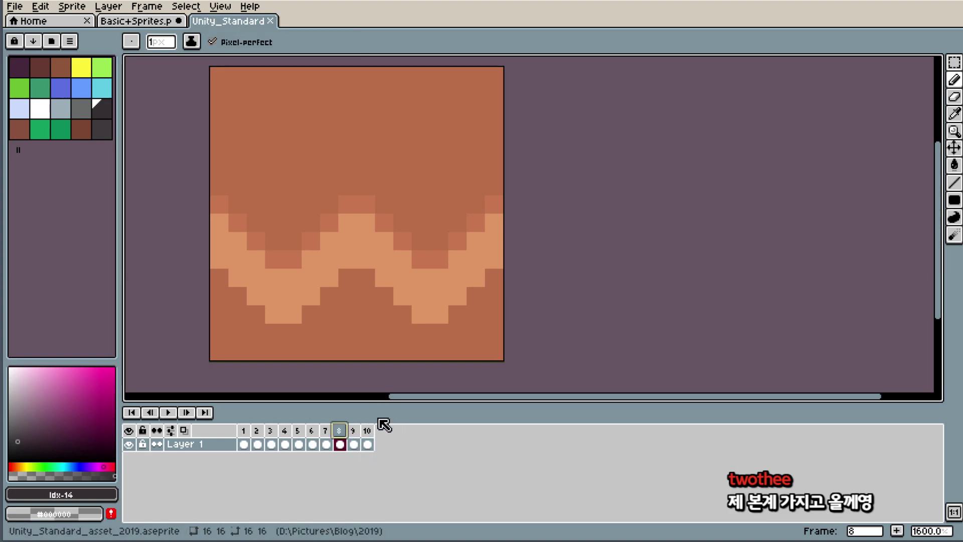
{"action": "left_click", "coordinate": [354, 444]}
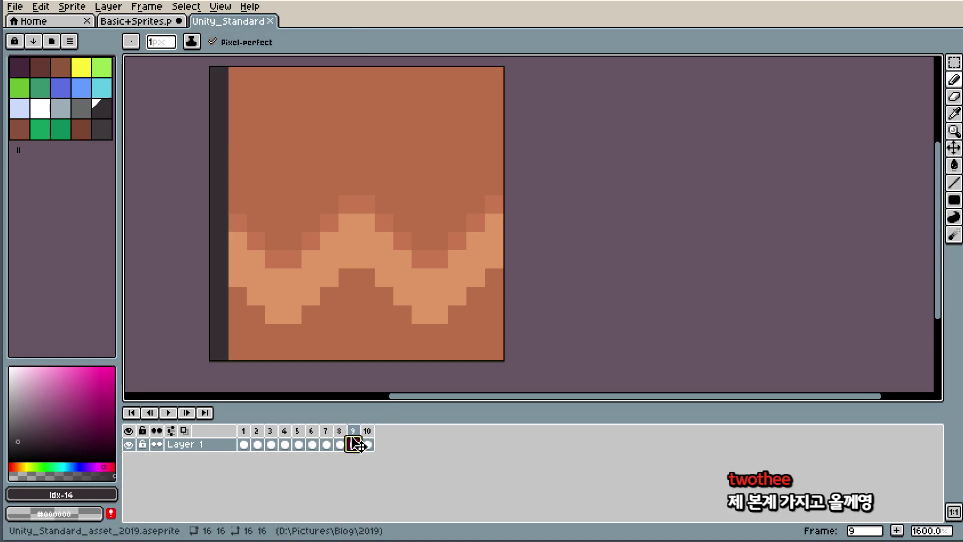
{"action": "left_click", "coordinate": [367, 430]}
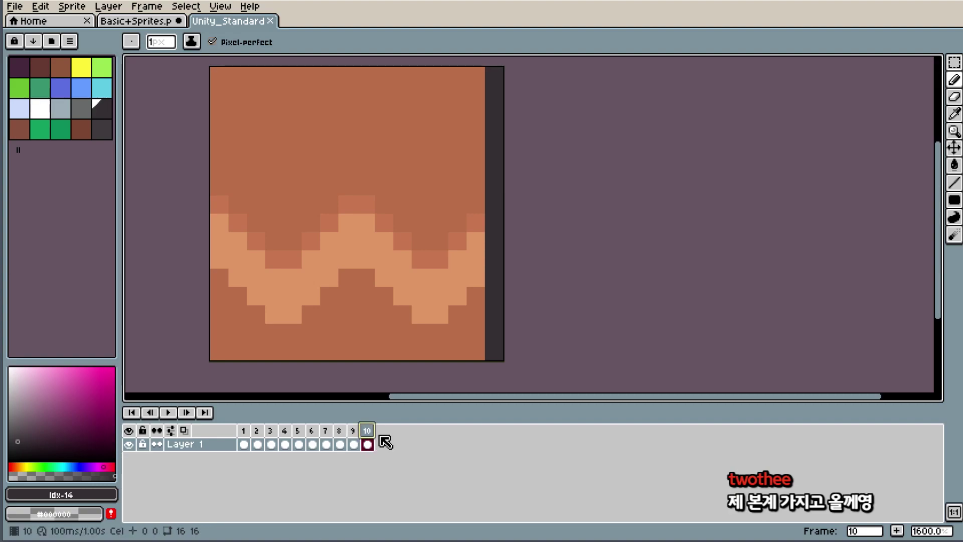
{"action": "key", "text": "Left"}
{"action": "key", "text": "Left"}
{"action": "key", "text": "Left"}
{"action": "key", "text": "Left"}
{"action": "key", "text": "Left"}
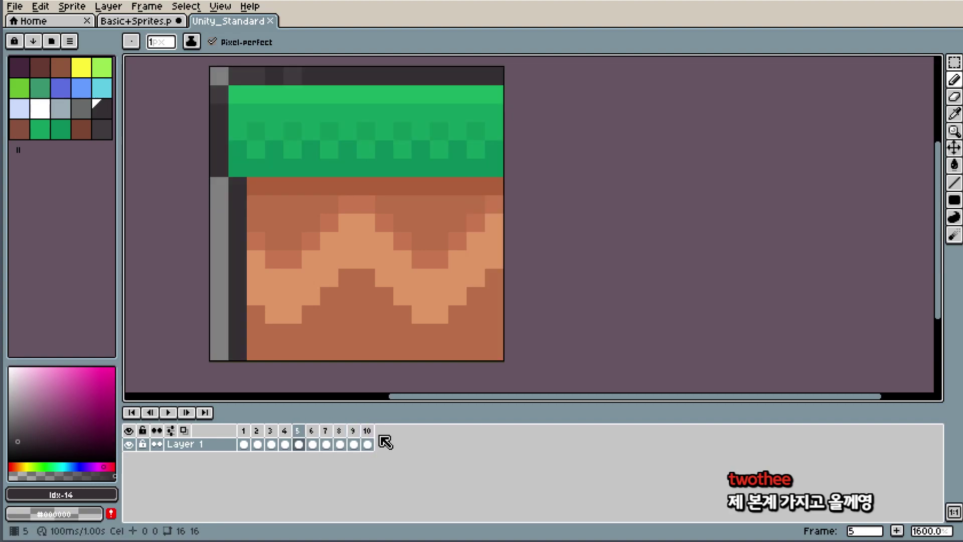
{"action": "key", "text": "Right"}
{"action": "key", "text": "Right"}
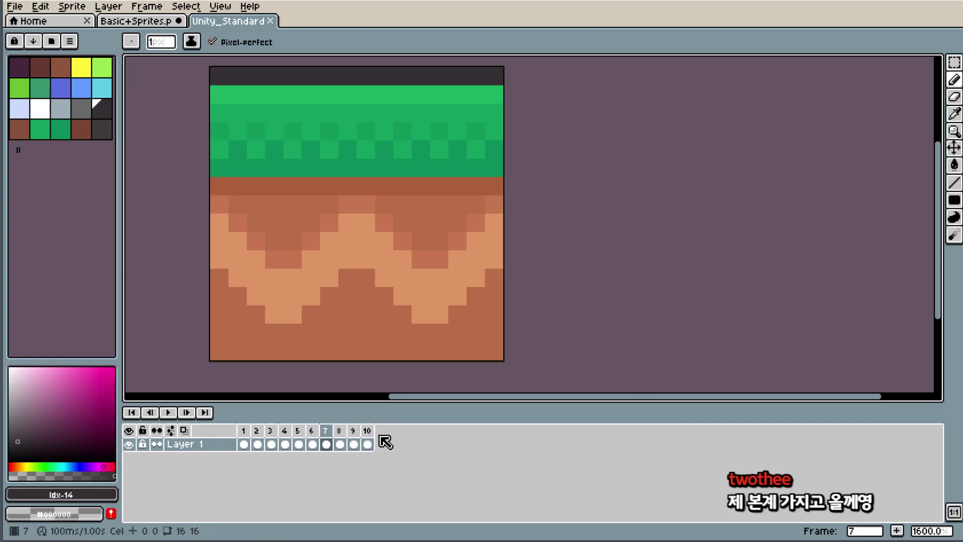
{"action": "key", "text": "Right"}
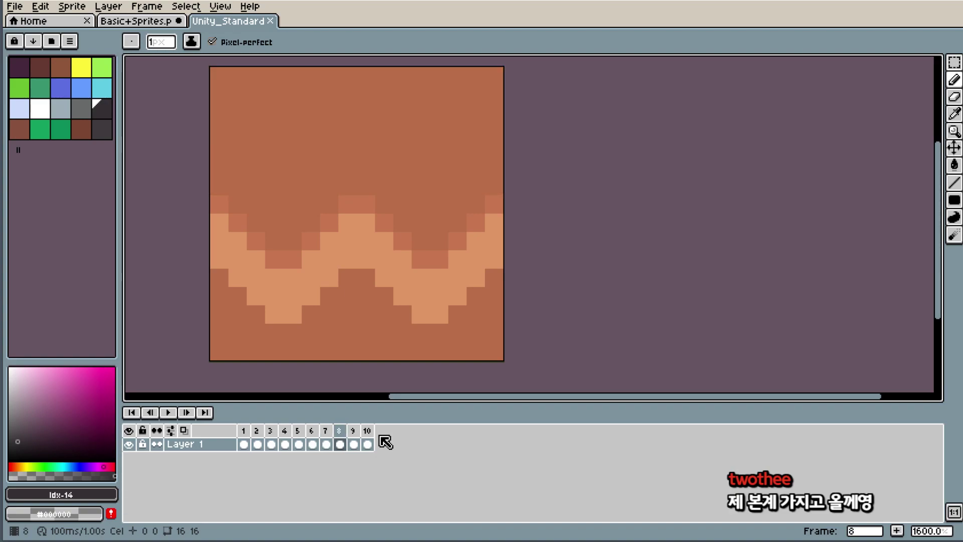
{"action": "key", "text": "Right"}
{"action": "key", "text": "Right"}
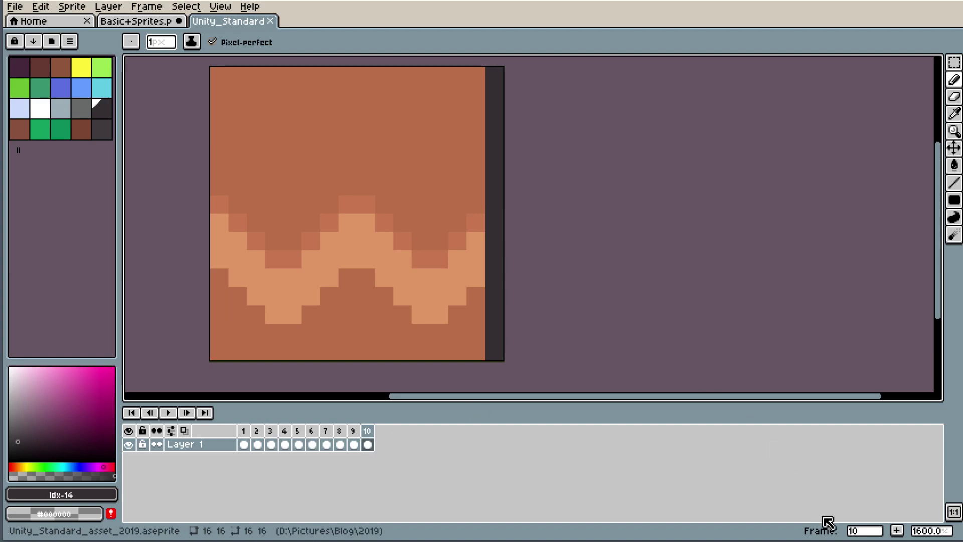
- Add three new frames and draw a dark bottom row on frame 13, erasing its corner pixel
{"action": "left_click", "coordinate": [897, 531]}
{"action": "left_click", "coordinate": [897, 530]}
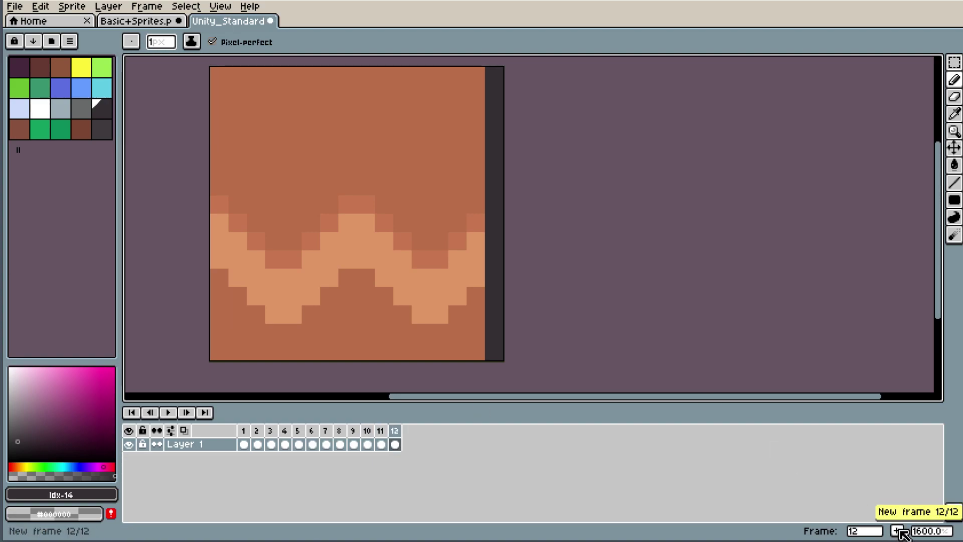
{"action": "left_click", "coordinate": [383, 433]}
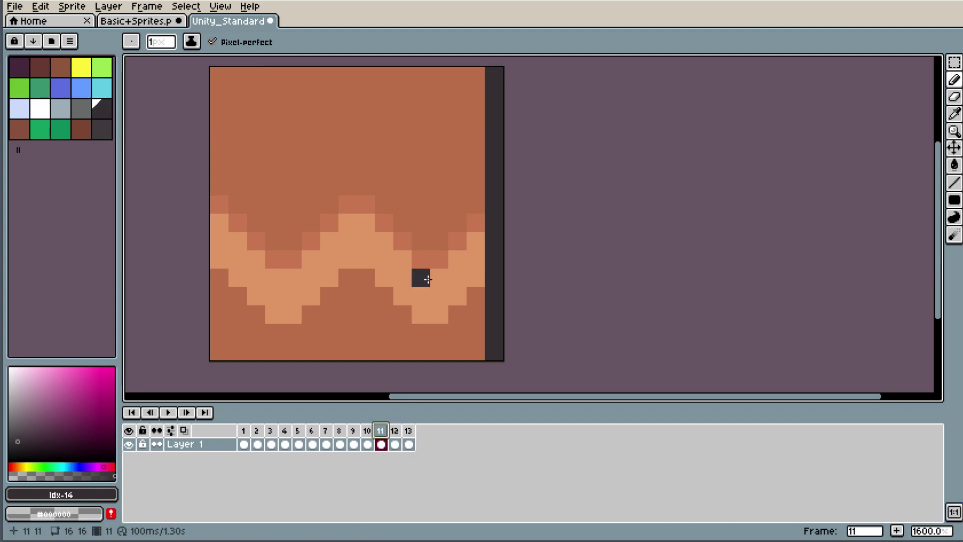
{"action": "key", "text": "i"}
{"action": "left_click", "coordinate": [395, 436]}
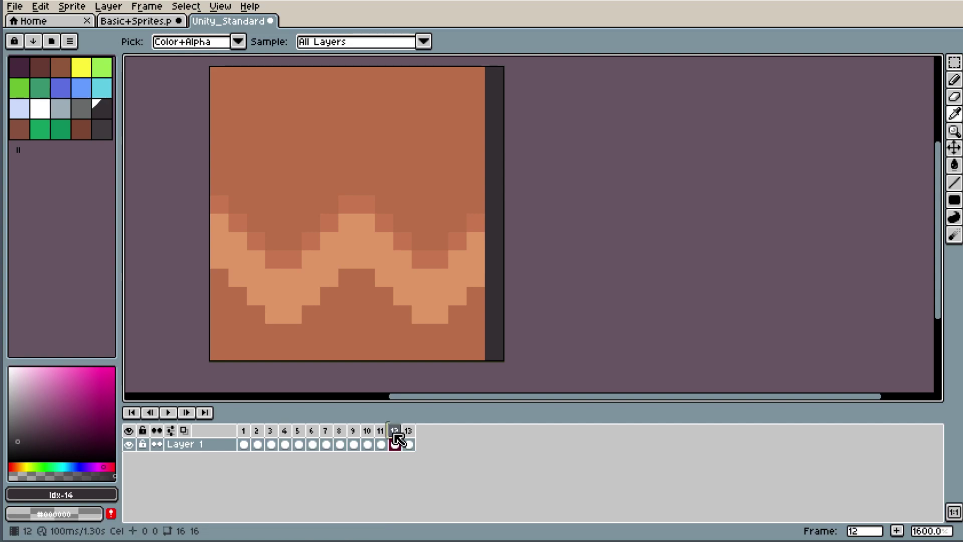
{"action": "left_click", "coordinate": [414, 435]}
{"action": "key", "text": "b"}
{"action": "left_click_drag", "start_coordinate": [489, 351], "coordinate": [211, 345]}
{"action": "key", "text": "e"}
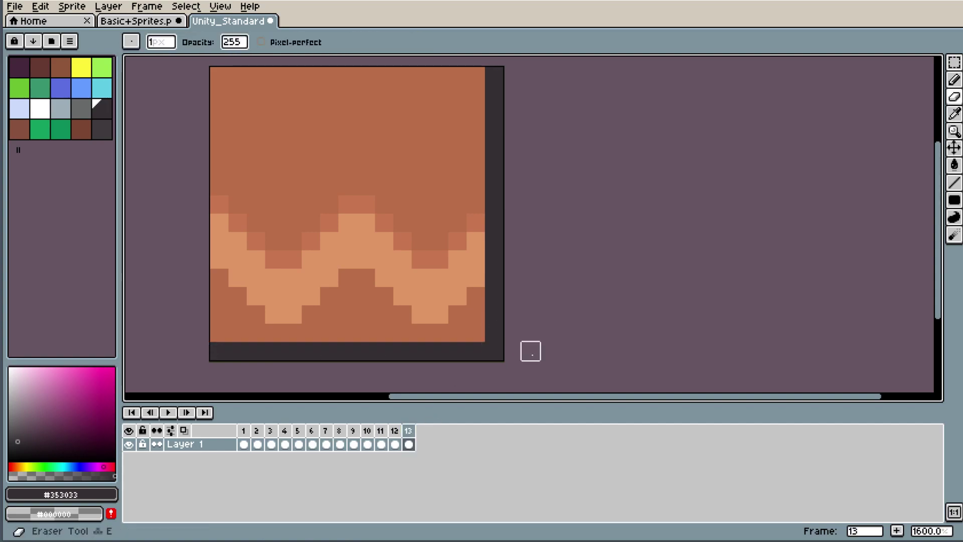
{"action": "left_click", "coordinate": [494, 351]}
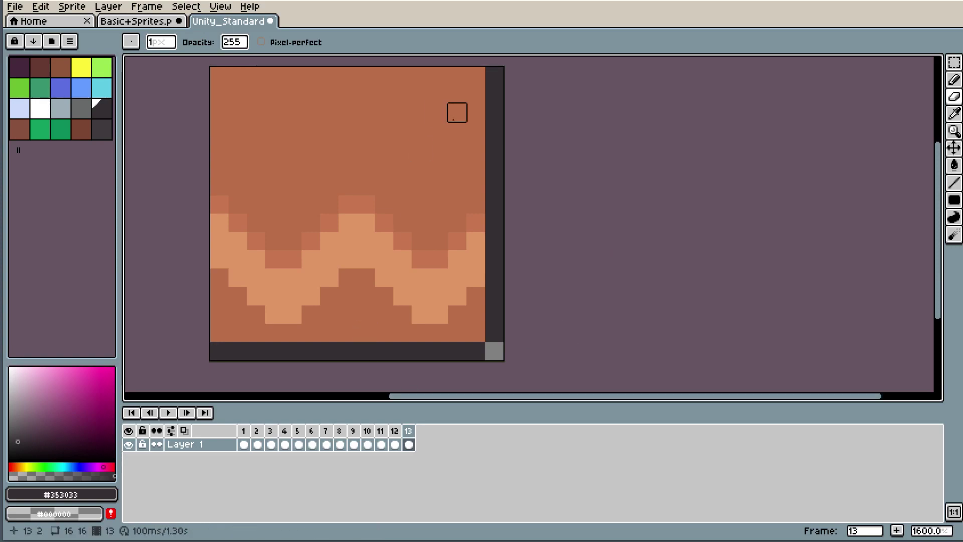
- Draw a dark bottom row on frame 12 and repaint its right-edge pixels dirt brown
{"action": "left_click", "coordinate": [395, 443]}
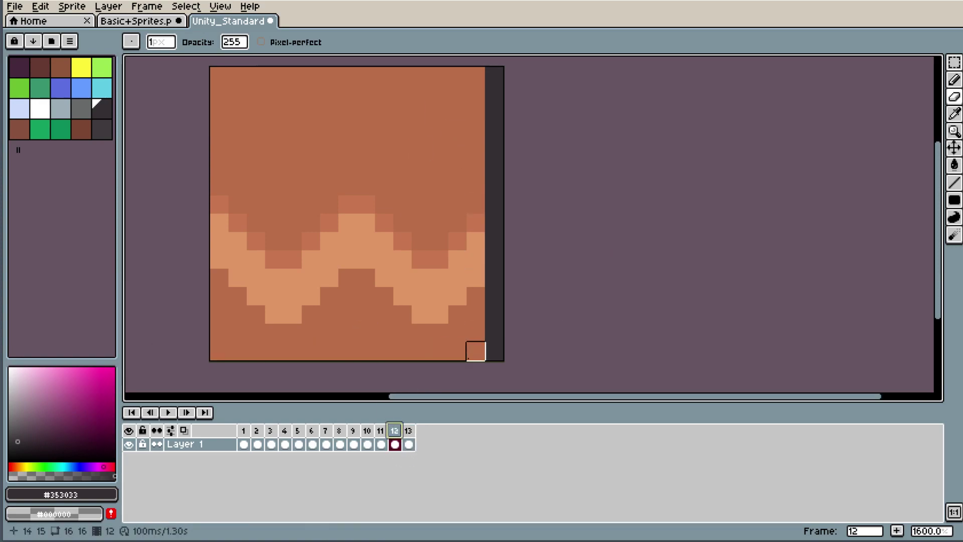
{"action": "key", "text": "b"}
{"action": "left_click_drag", "start_coordinate": [494, 351], "coordinate": [213, 351]}
{"action": "left_click", "coordinate": [353, 335]}
{"action": "left_click", "coordinate": [480, 324], "text": "alt"}
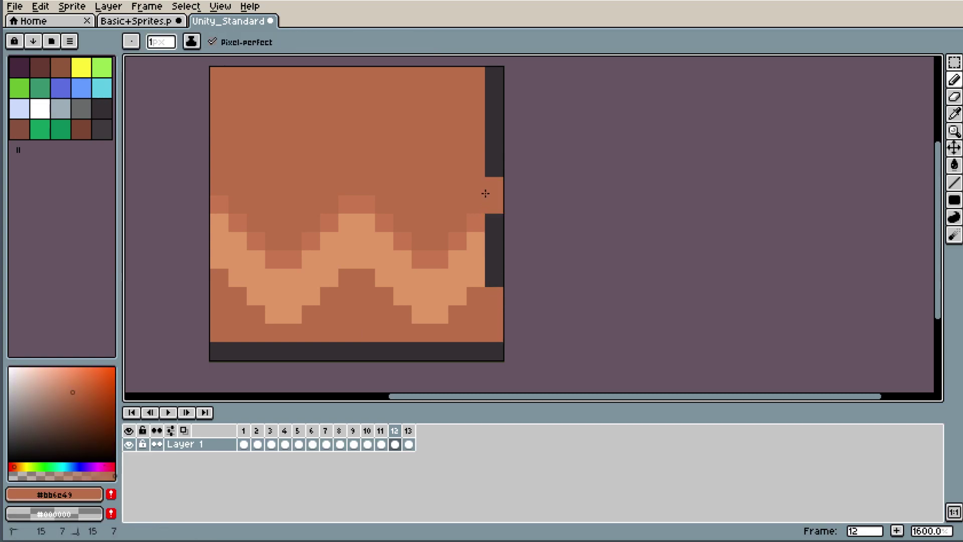
{"action": "left_click_drag", "start_coordinate": [492, 201], "coordinate": [491, 73]}
- Continue frame 12's light orange wave band through its right-edge pixels
{"action": "left_click", "coordinate": [484, 232], "text": "alt"}
{"action": "left_click", "coordinate": [477, 250], "text": "alt"}
{"action": "left_click", "coordinate": [496, 246]}
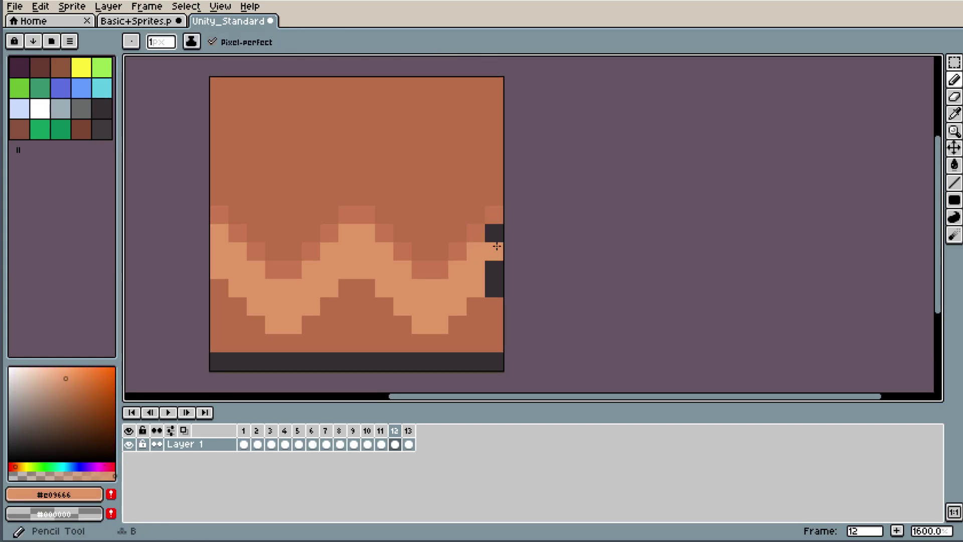
{"action": "left_click", "coordinate": [496, 287]}
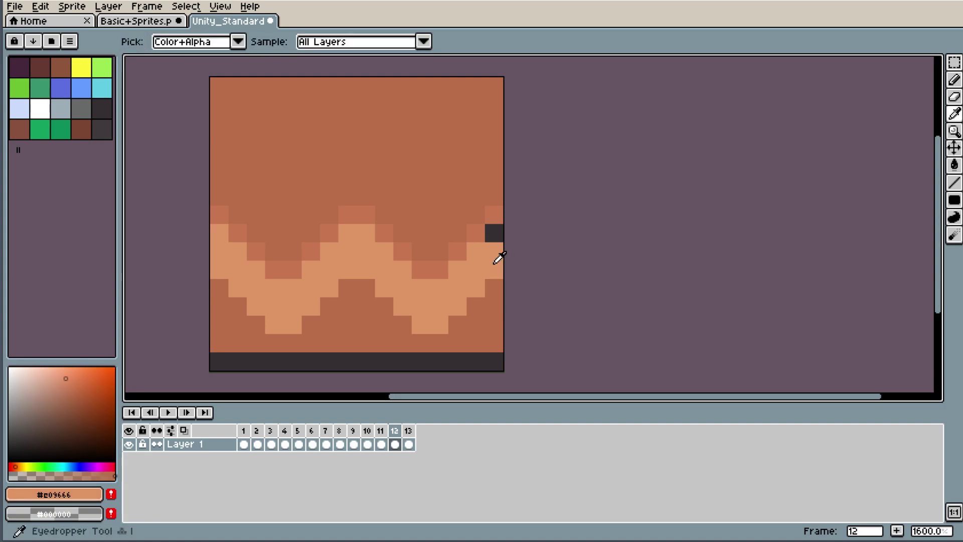
{"action": "left_click", "coordinate": [495, 233]}
- Outline frame 11's left edge and bottom row dark, erasing the bottom-left corner pixel
{"action": "left_click", "coordinate": [381, 442]}
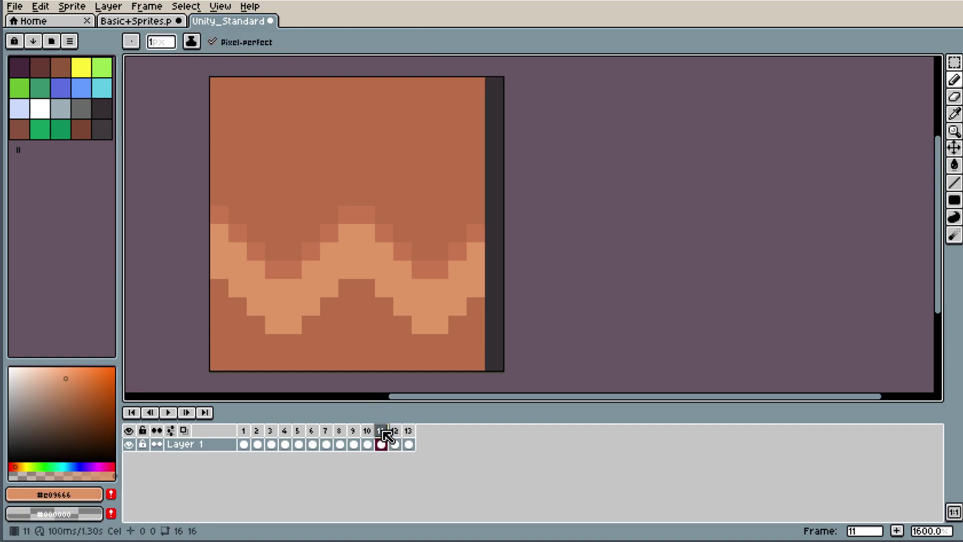
{"action": "left_click", "coordinate": [501, 333], "text": "alt"}
{"action": "left_click", "coordinate": [213, 84]}
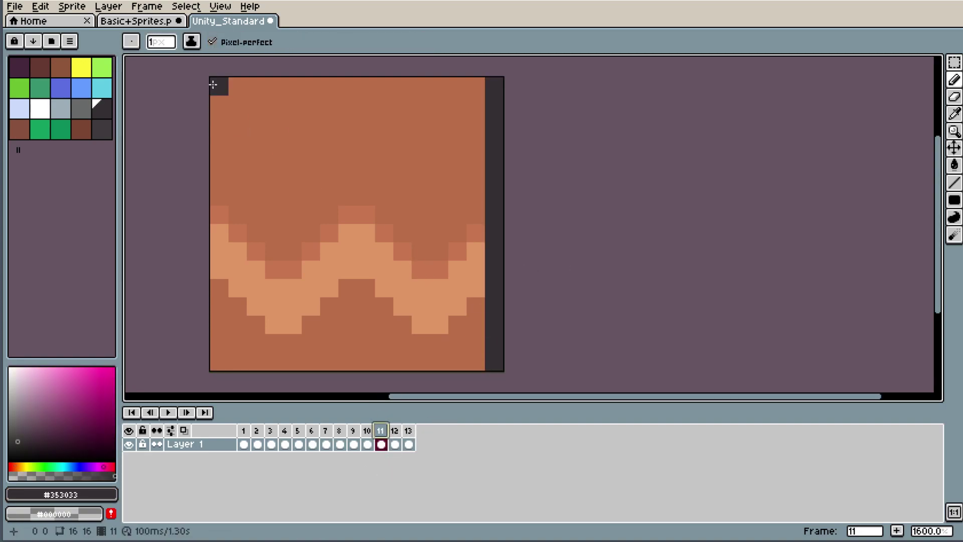
{"action": "left_click", "coordinate": [237, 317]}
{"action": "left_click", "coordinate": [221, 354], "text": "shift"}
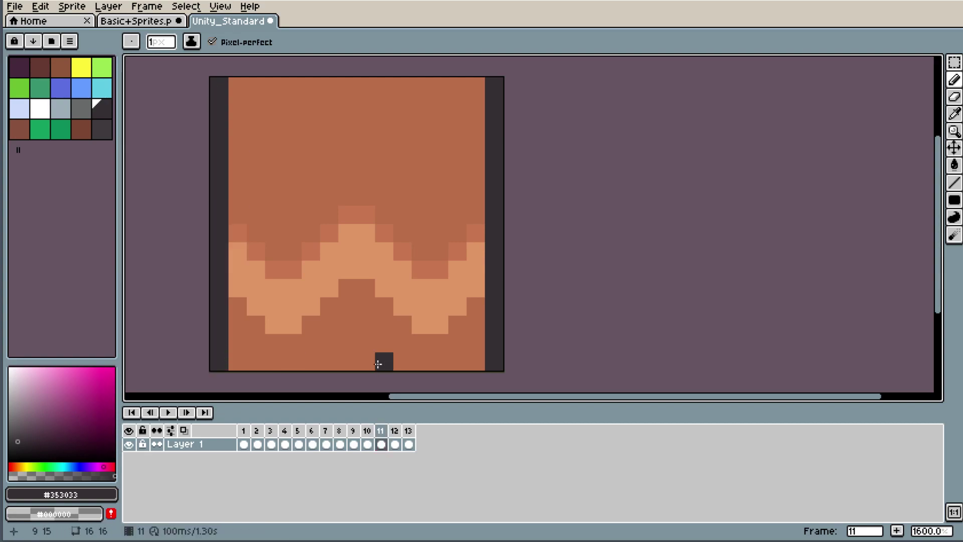
{"action": "left_click", "coordinate": [505, 367], "text": "shift"}
{"action": "key", "text": "e"}
{"action": "left_click", "coordinate": [219, 361]}
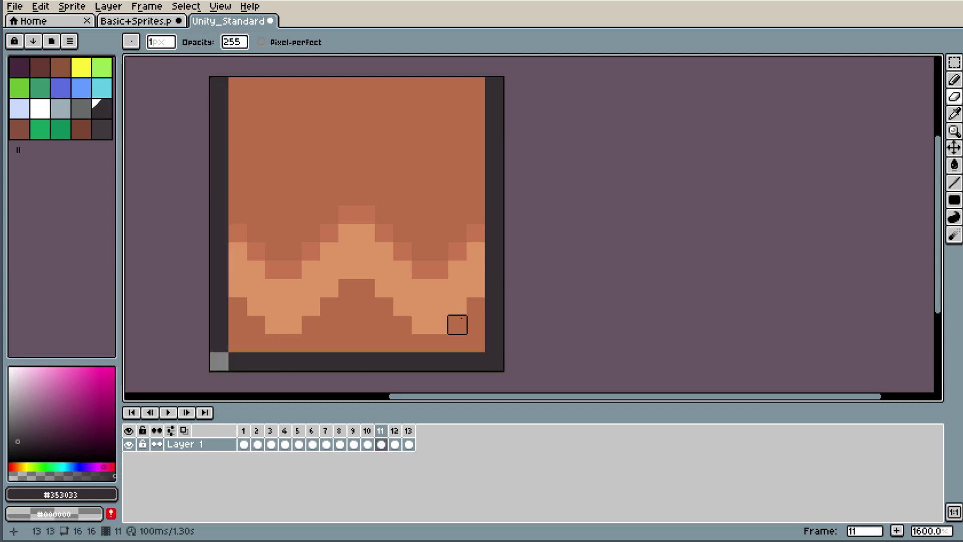
- Repaint frame 11's dark right column with dirt brown #bb6c49
{"action": "key", "text": "i"}
{"action": "left_click", "coordinate": [469, 336]}
{"action": "key", "text": "b"}
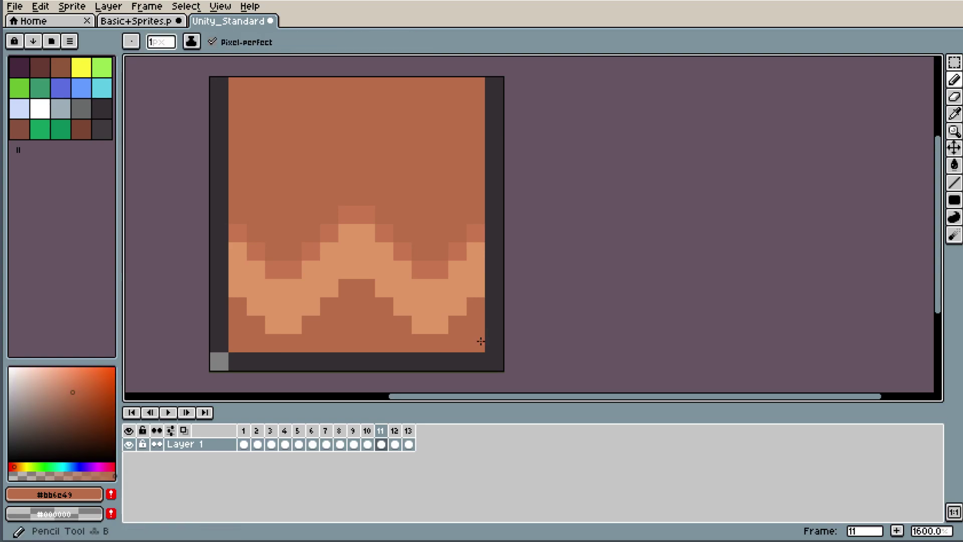
{"action": "left_click_drag", "start_coordinate": [489, 344], "coordinate": [486, 325]}
{"action": "left_click_drag", "start_coordinate": [494, 198], "coordinate": [494, 83]}
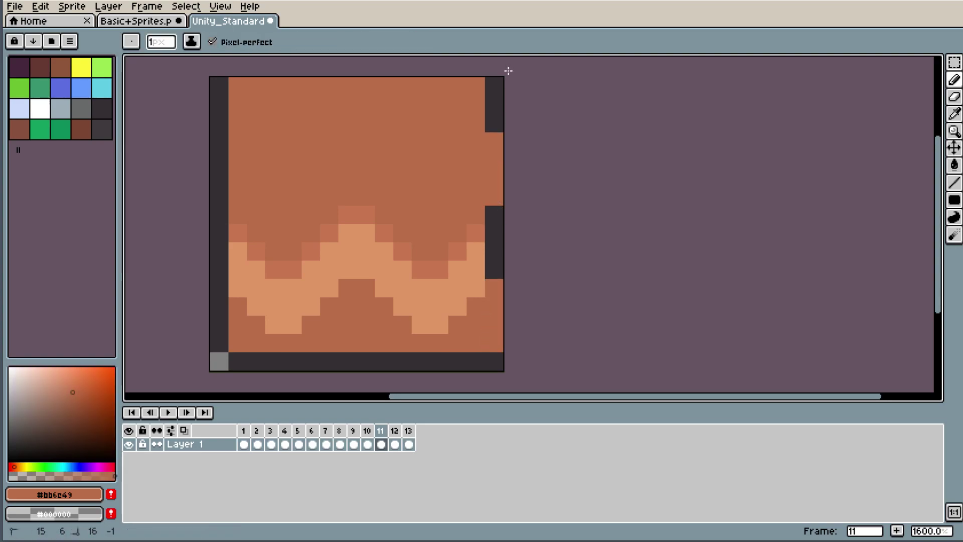
{"action": "key", "text": "i"}
{"action": "key", "text": "b"}
{"action": "left_click", "coordinate": [493, 216]}
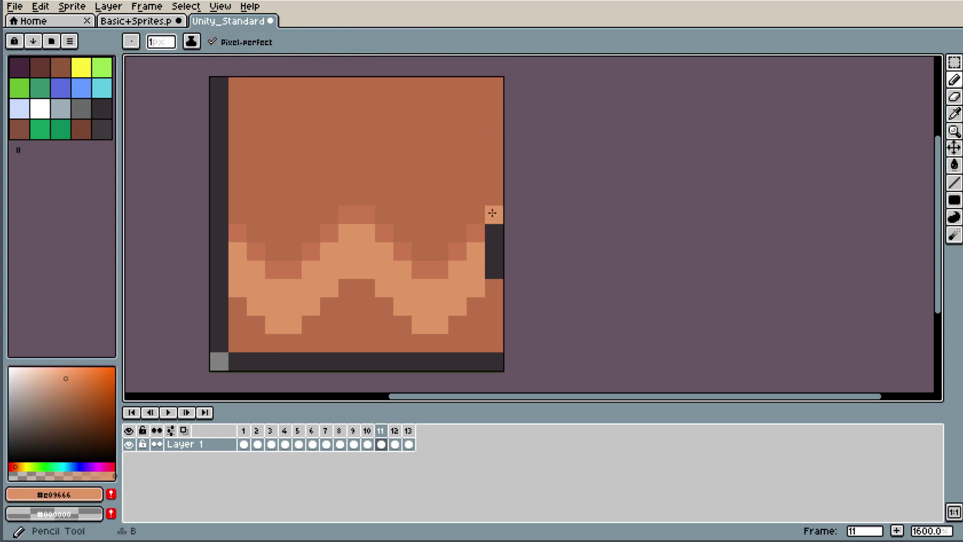
- Paint the remaining right-edge pixels light tan #e09666, then show frame 1
{"action": "key", "text": "i"}
{"action": "left_click", "coordinate": [479, 234]}
{"action": "key", "text": "b"}
{"action": "key", "text": "i"}
{"action": "left_click", "coordinate": [475, 268]}
{"action": "key", "text": "b"}
{"action": "left_click_drag", "start_coordinate": [494, 226], "coordinate": [497, 266]}
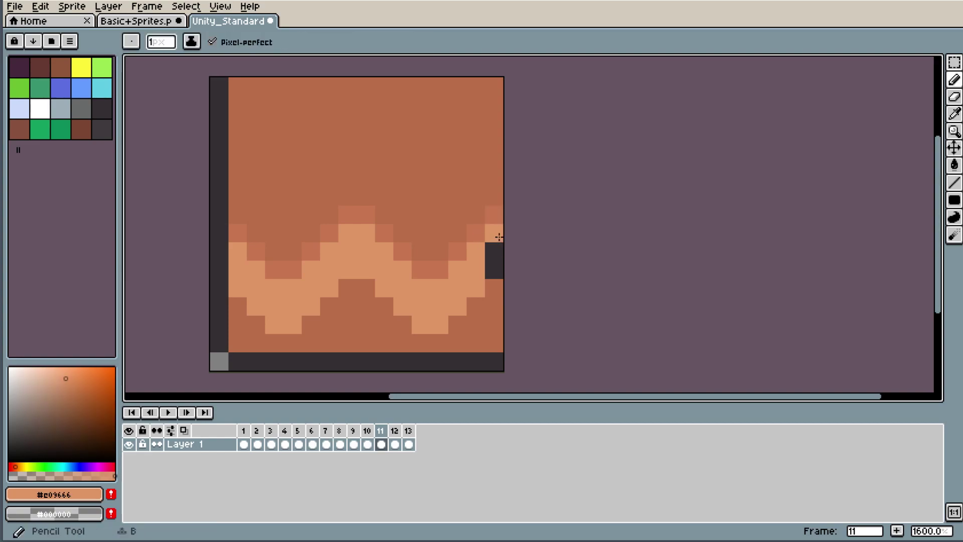
{"action": "key", "text": "i"}
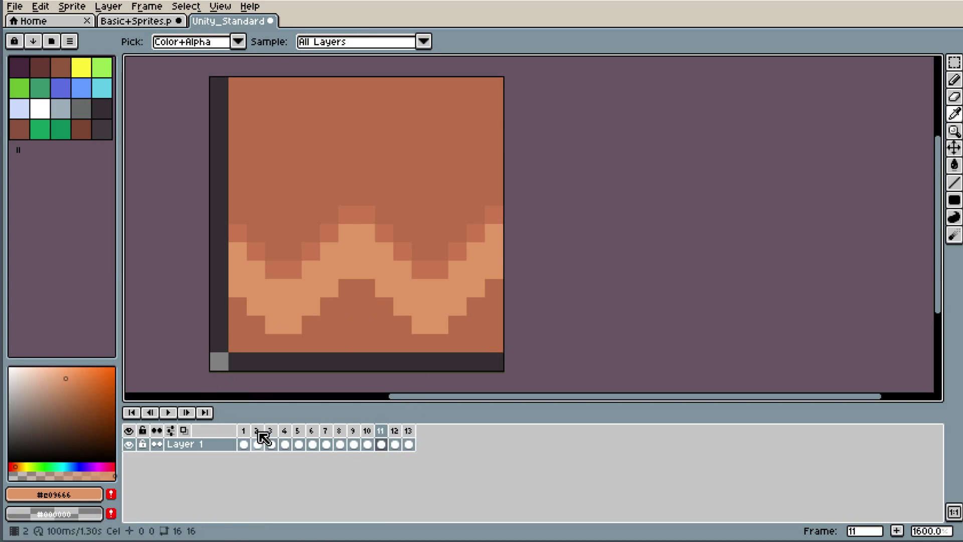
{"action": "left_click", "coordinate": [245, 431]}
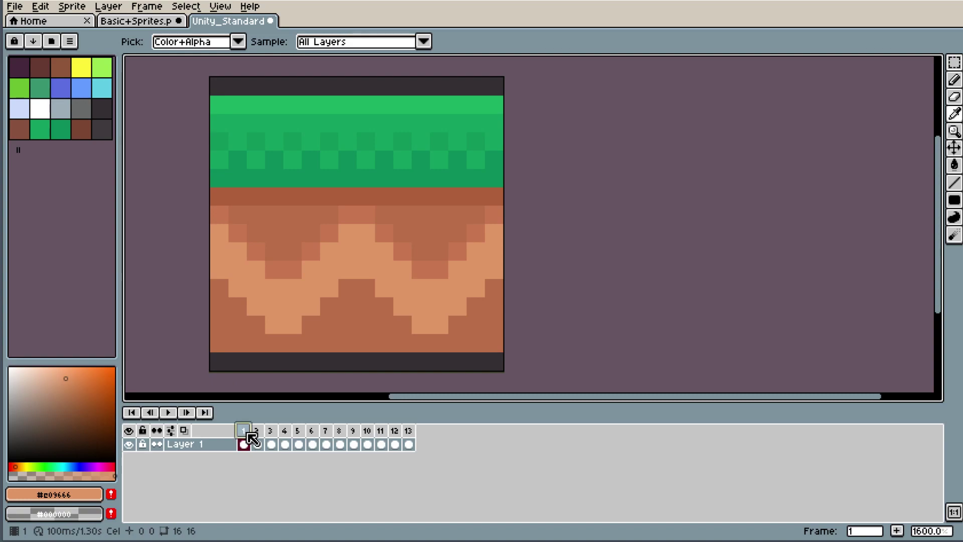
- Draw a dark brown #ae603b line across the bottom dirt row of frames 1, 2 and 3
{"action": "left_click", "coordinate": [307, 192]}
{"action": "key", "text": "b"}
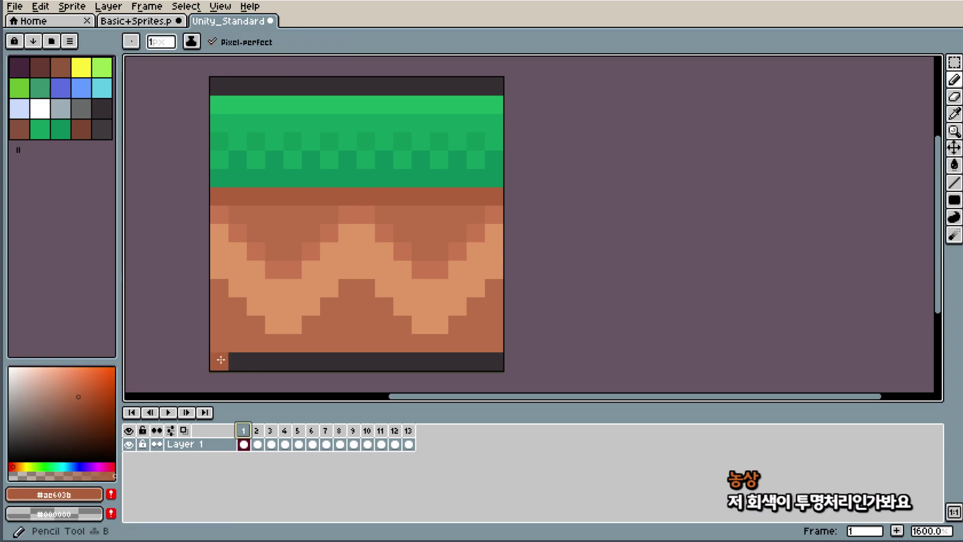
{"action": "left_click_drag", "start_coordinate": [221, 341], "coordinate": [494, 341]}
{"action": "scroll", "coordinate": [588, 291], "scroll_direction": "down", "scroll_amount": 7}
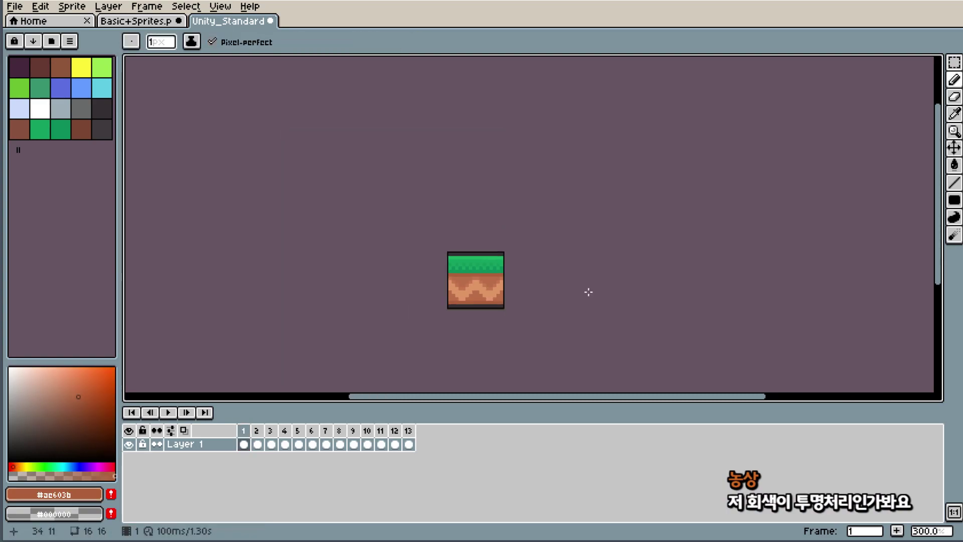
{"action": "scroll", "coordinate": [432, 338], "scroll_direction": "up", "scroll_amount": 7}
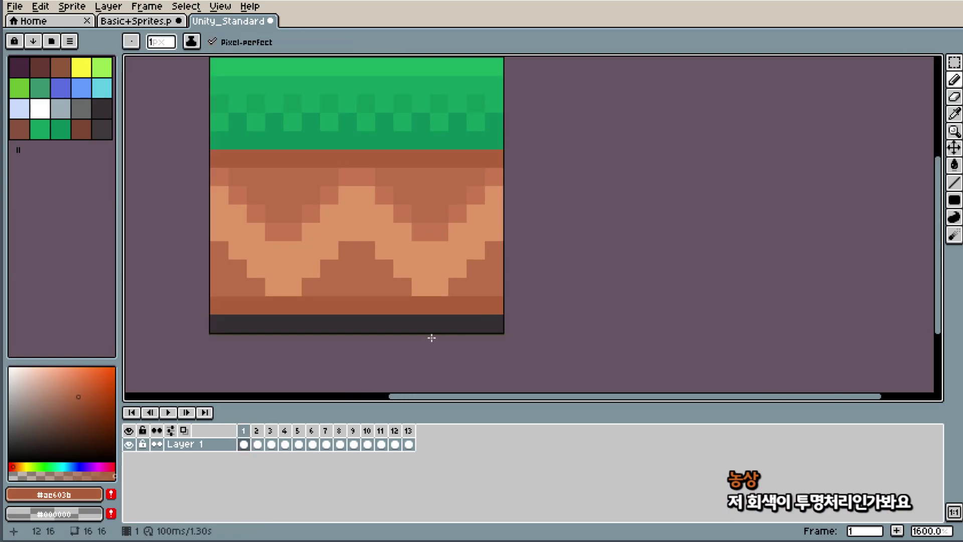
{"action": "left_click", "coordinate": [258, 444]}
{"action": "left_click_drag", "start_coordinate": [255, 306], "coordinate": [477, 306]}
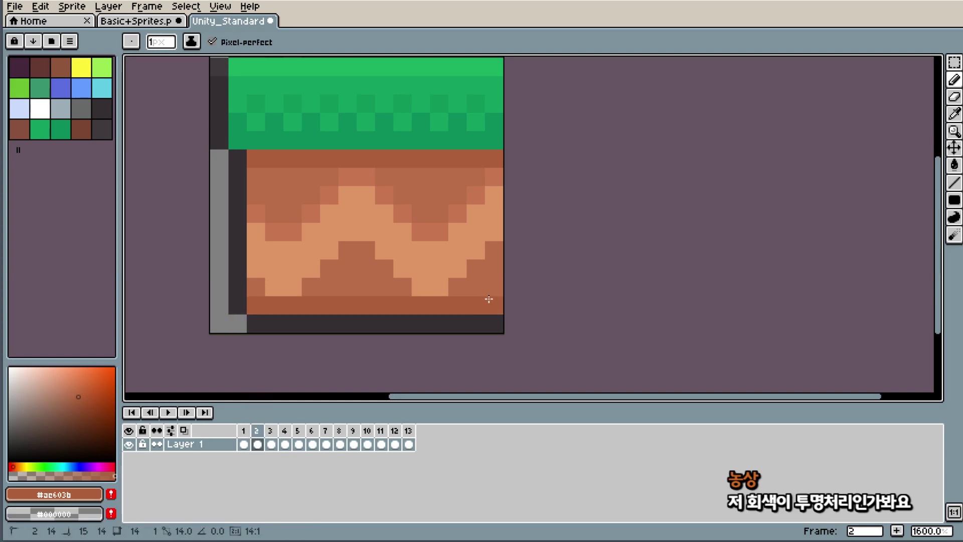
{"action": "left_click", "coordinate": [271, 435]}
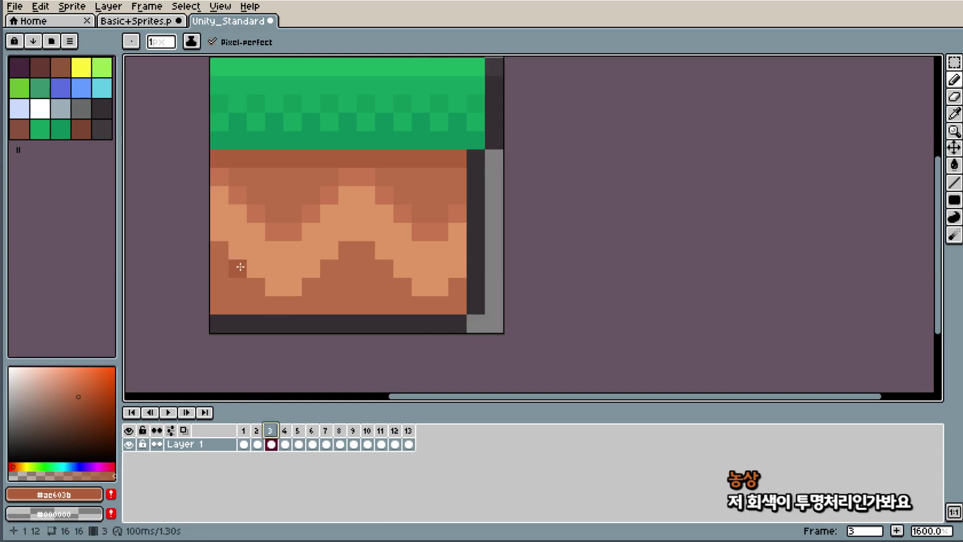
{"action": "left_click_drag", "start_coordinate": [226, 303], "coordinate": [458, 306]}
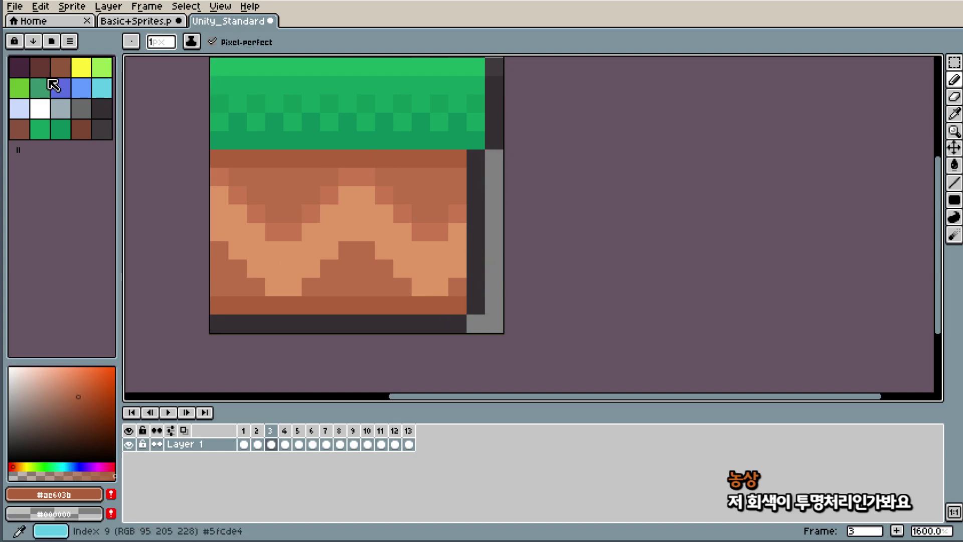
- Create a new 100×100 transparent RGBA sprite and zoom in on it
{"action": "left_click", "coordinate": [15, 6]}
{"action": "left_click", "coordinate": [37, 23]}
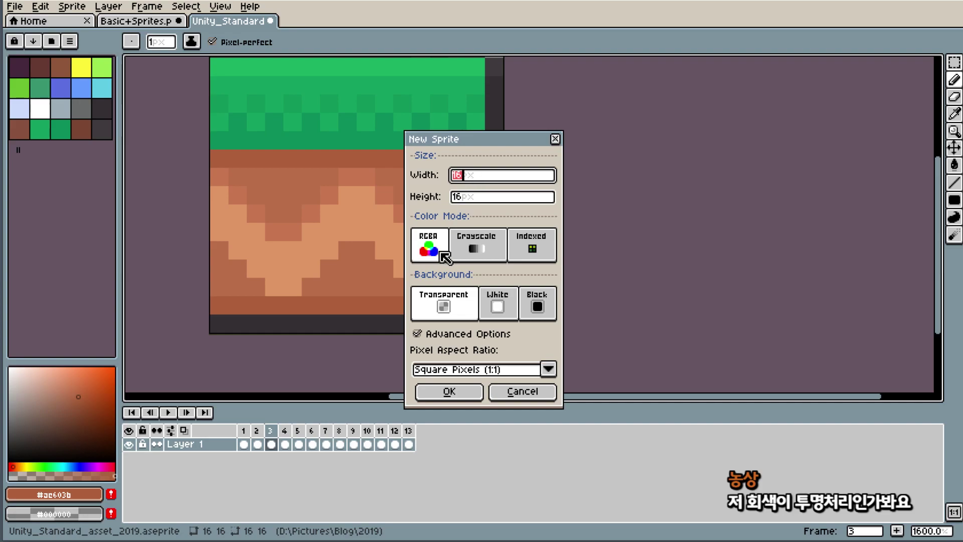
{"action": "type", "text": "100"}
{"action": "key", "text": "Tab"}
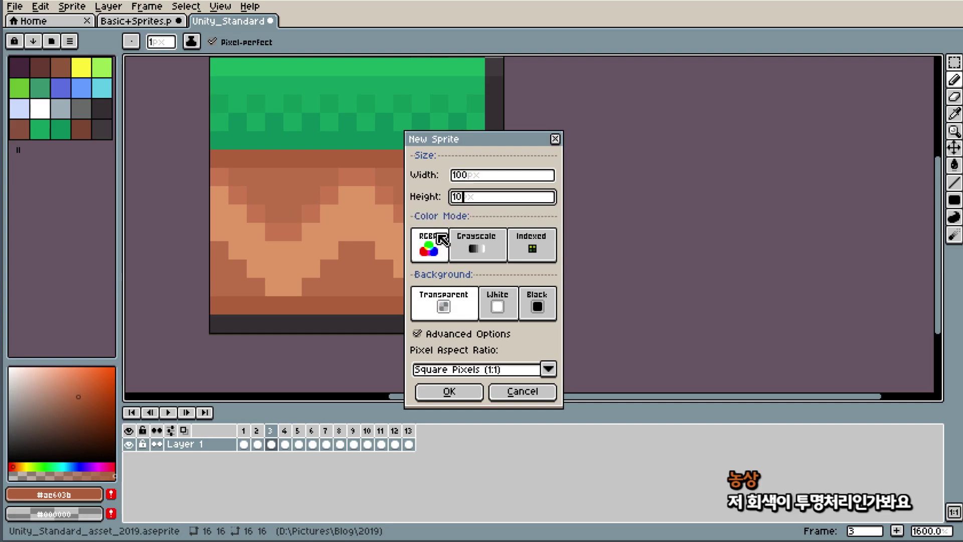
{"action": "left_click", "coordinate": [450, 393]}
{"action": "scroll", "coordinate": [588, 258], "scroll_direction": "up", "scroll_amount": 3}
{"action": "scroll", "coordinate": [386, 254], "scroll_direction": "down", "scroll_amount": 2}
{"action": "scroll", "coordinate": [298, 271], "scroll_direction": "up", "scroll_amount": 2}
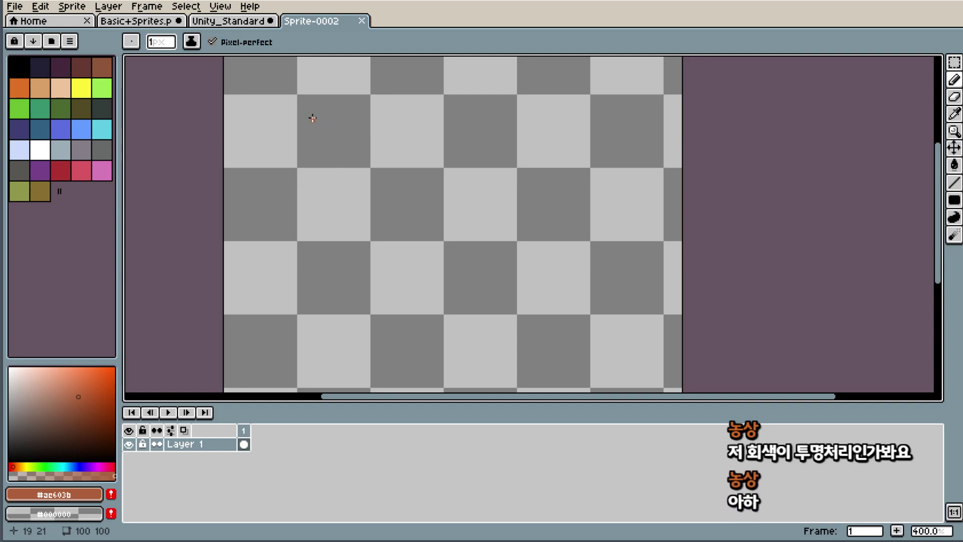
{"action": "scroll", "coordinate": [312, 145], "scroll_direction": "up", "scroll_amount": 6}
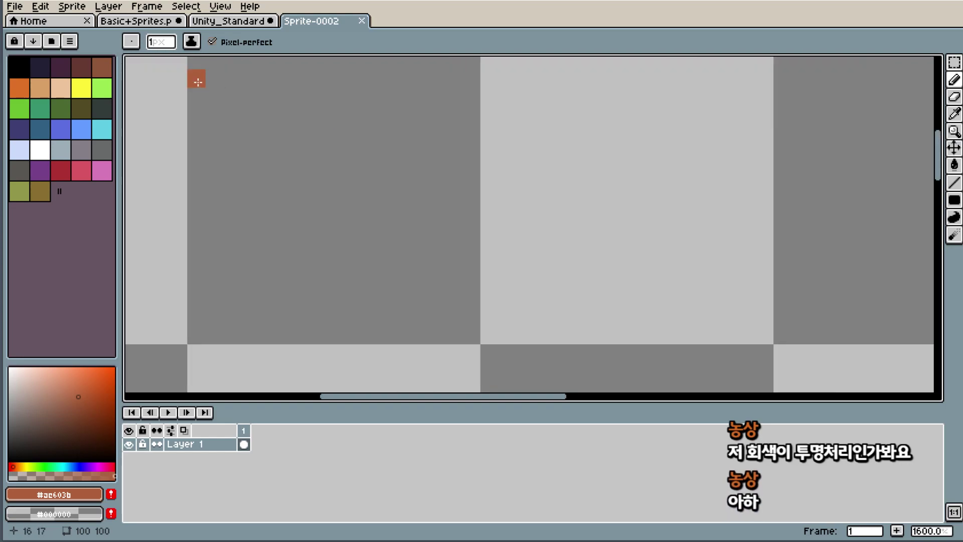
{"action": "scroll", "coordinate": [469, 317], "scroll_direction": "down", "scroll_amount": 3}
- Close the scratch Sprite-0002 and step through Unity_Standard to frame 11
{"action": "left_click", "coordinate": [221, 20]}
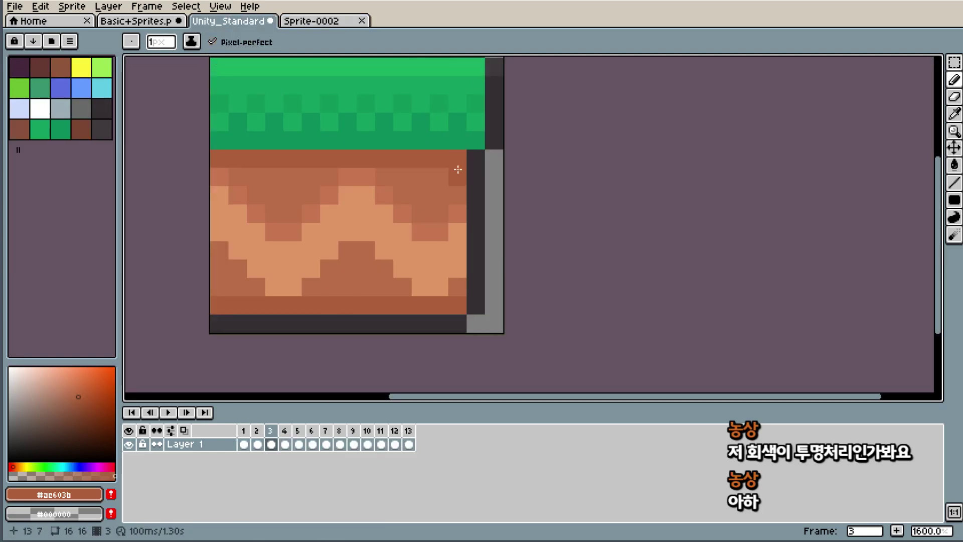
{"action": "left_click", "coordinate": [362, 20]}
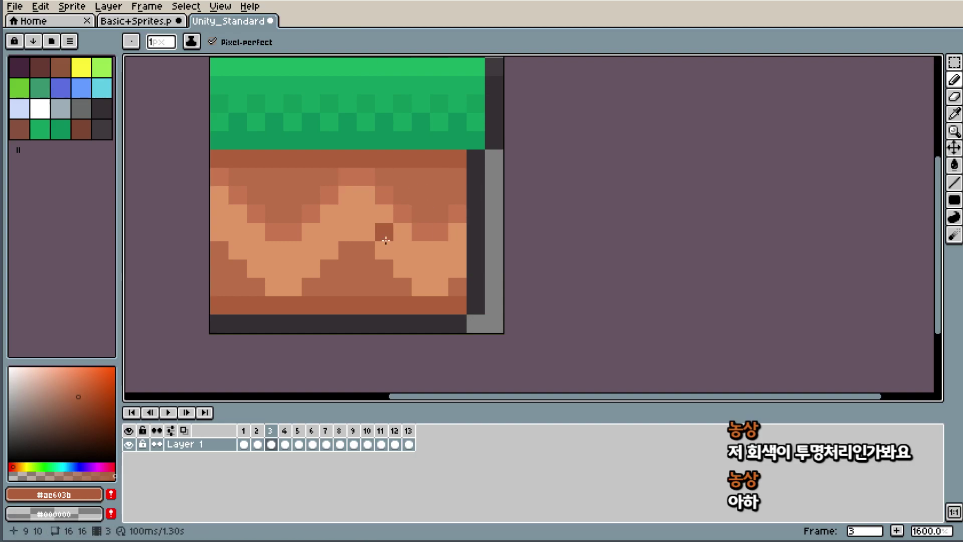
{"action": "left_click", "coordinate": [281, 431]}
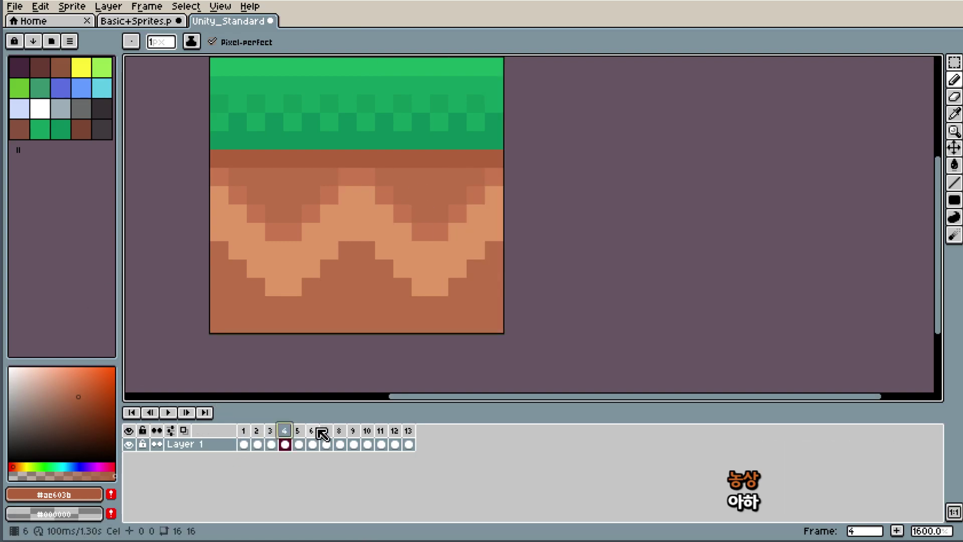
{"action": "left_click", "coordinate": [312, 430]}
{"action": "left_click", "coordinate": [339, 430]}
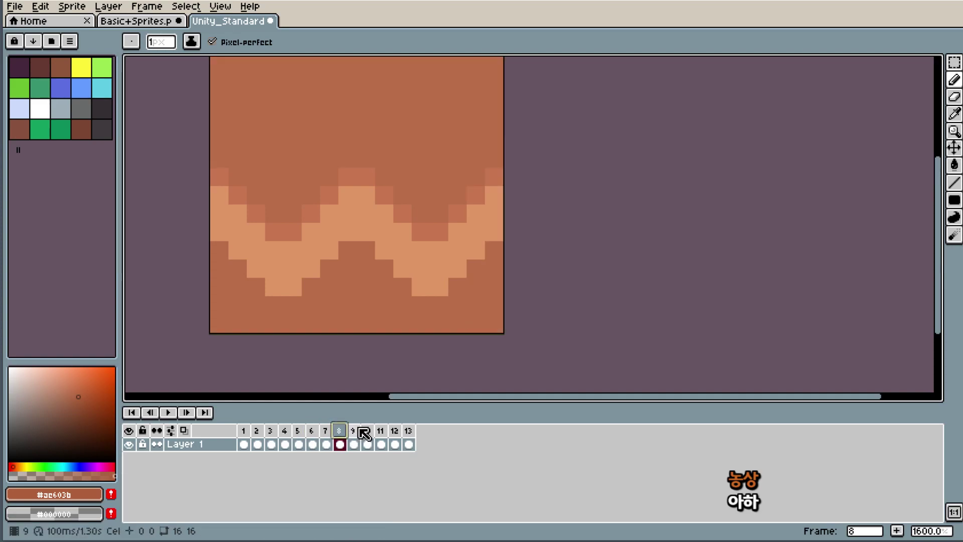
{"action": "left_click", "coordinate": [366, 430]}
{"action": "left_click", "coordinate": [380, 430]}
- Draw a dark Pencil line along the bottom dirt row of frames 11, 12 and 13
{"action": "left_click_drag", "start_coordinate": [242, 301], "coordinate": [262, 301]}
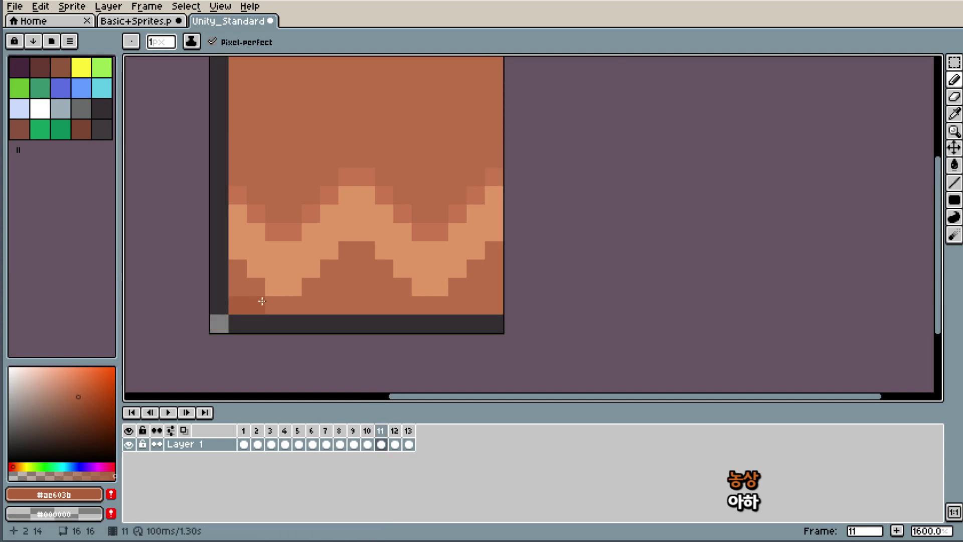
{"action": "left_click_drag", "start_coordinate": [480, 304], "coordinate": [496, 304]}
{"action": "left_click", "coordinate": [395, 443]}
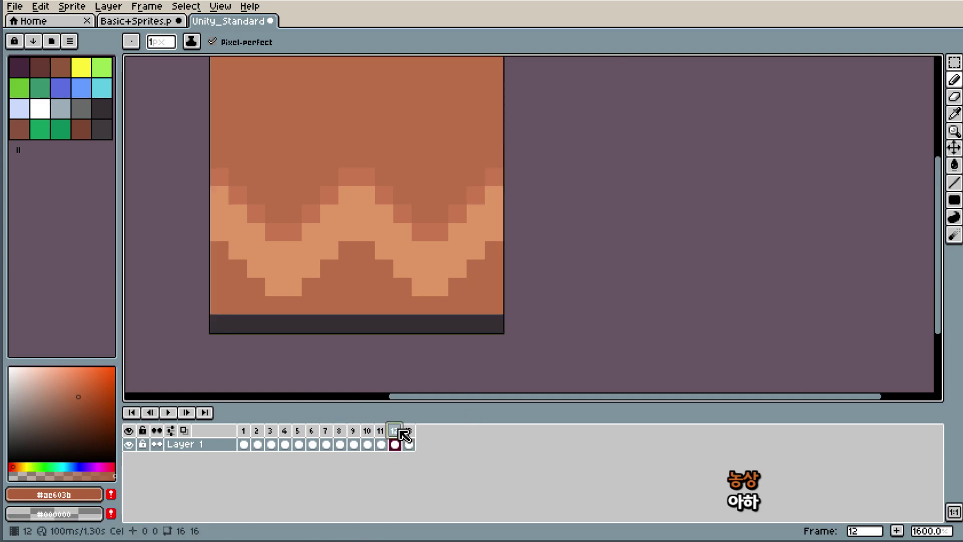
{"action": "left_click", "coordinate": [498, 305], "text": "shift"}
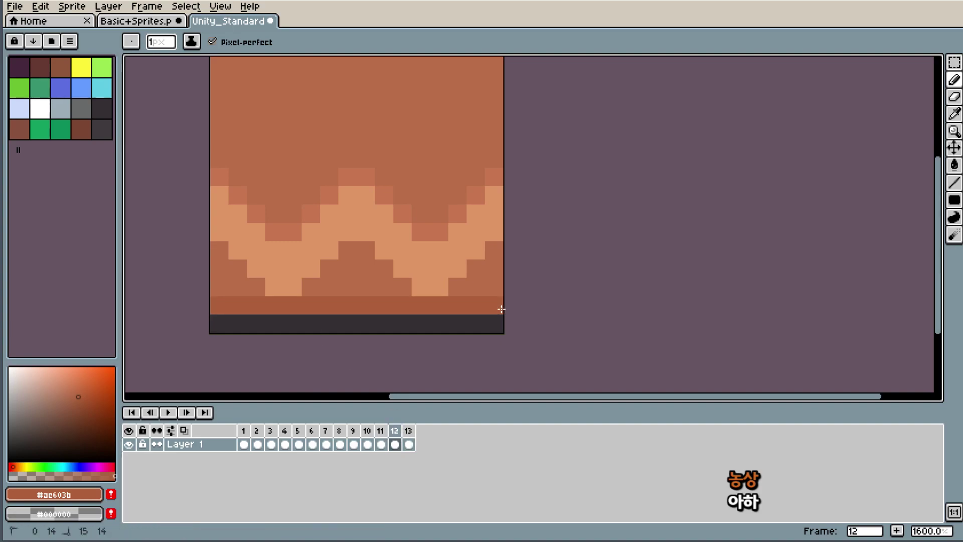
{"action": "left_click", "coordinate": [408, 444]}
{"action": "left_click", "coordinate": [219, 304]}
{"action": "left_click", "coordinate": [496, 304], "text": "shift"}
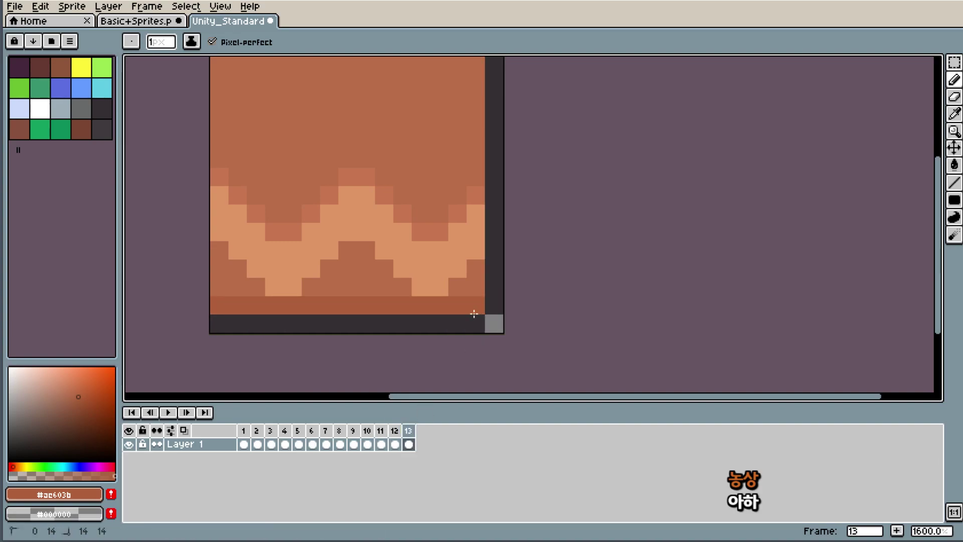
- Return to frame 1 and play through all frames to review the tiles
{"action": "scroll", "coordinate": [471, 194], "scroll_direction": "down", "scroll_amount": 1}
{"action": "scroll", "coordinate": [471, 194], "scroll_direction": "down", "scroll_amount": 1}
{"action": "scroll", "coordinate": [456, 131], "scroll_direction": "up", "scroll_amount": 1}
{"action": "scroll", "coordinate": [586, 195], "scroll_direction": "up", "scroll_amount": 1}
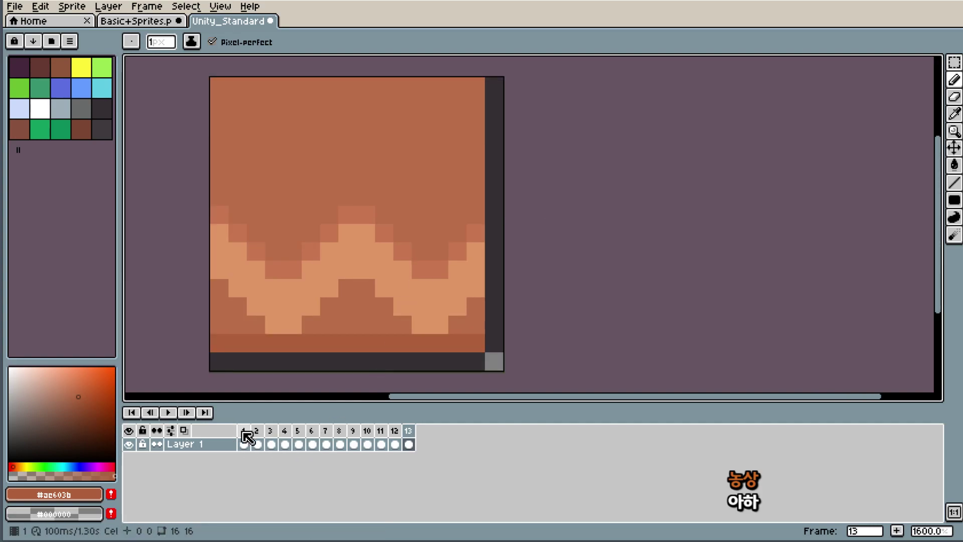
{"action": "left_click", "coordinate": [243, 431]}
{"action": "key", "text": "Return"}
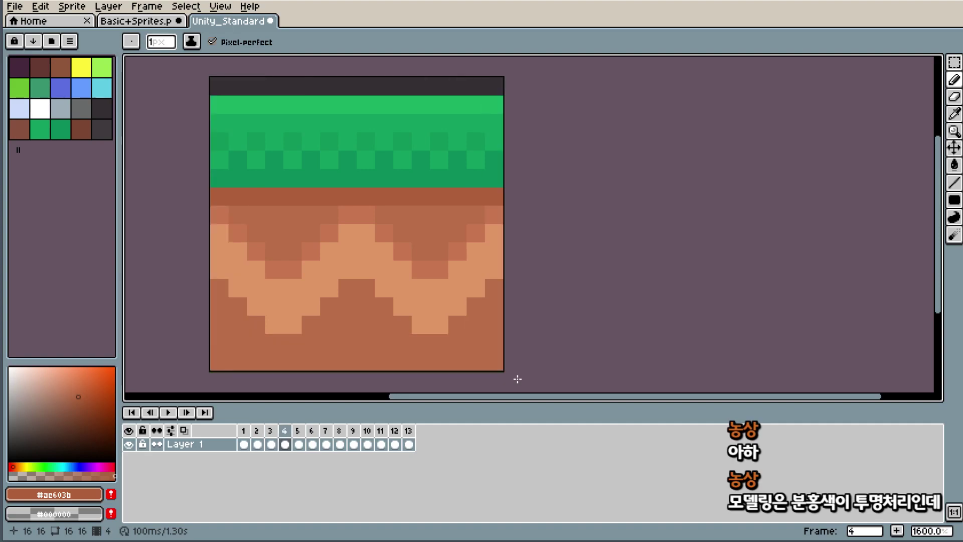
- Add a new frame 14 after frame 13 in Unity_Standard
{"action": "left_click", "coordinate": [409, 444]}
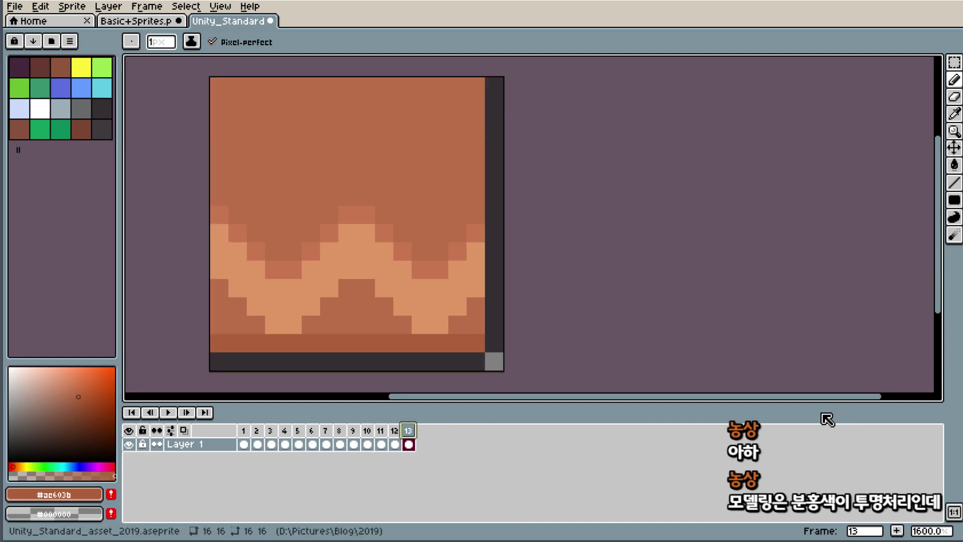
{"action": "left_click", "coordinate": [896, 531]}
{"action": "left_click", "coordinate": [150, 21]}
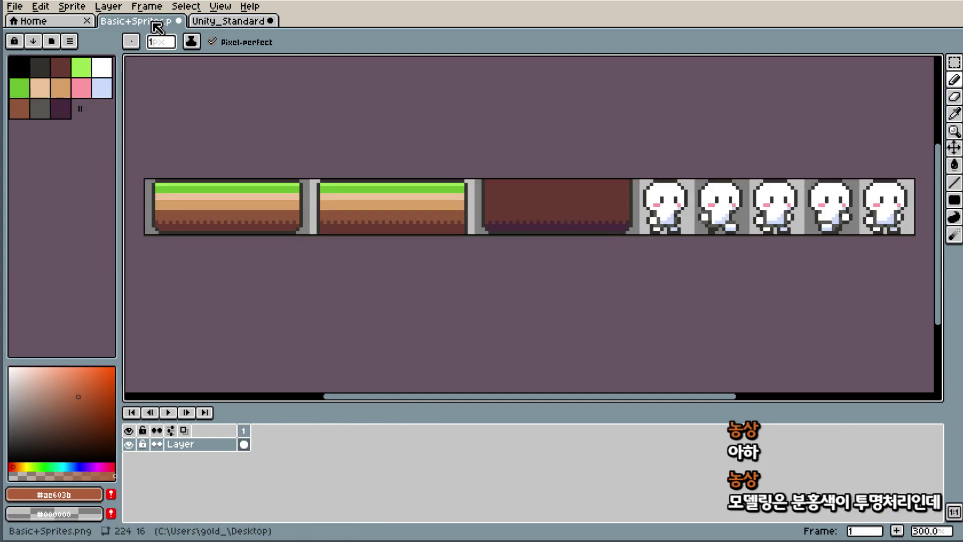
{"action": "left_click", "coordinate": [200, 20]}
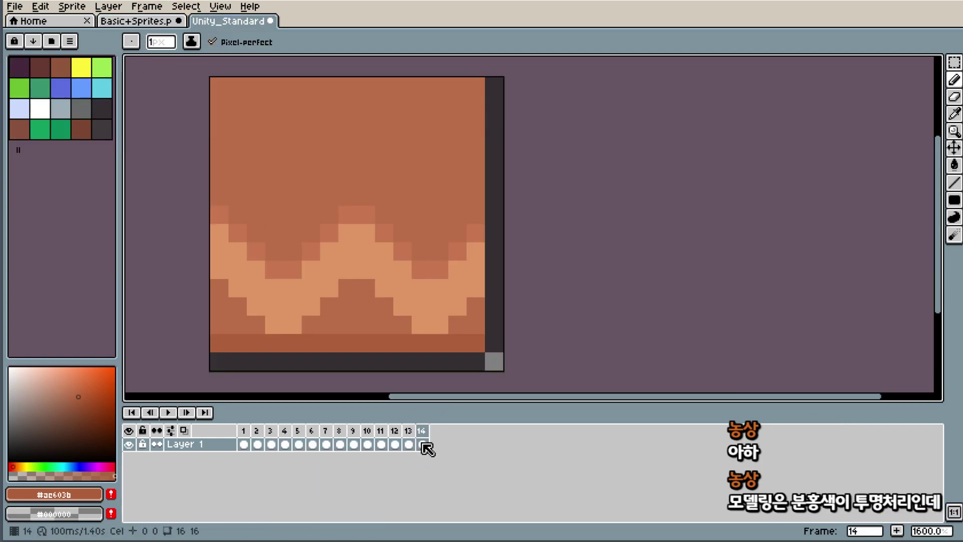
- Select the whole canvas of frame 14 and delete its copied pixels
{"action": "left_click", "coordinate": [955, 64]}
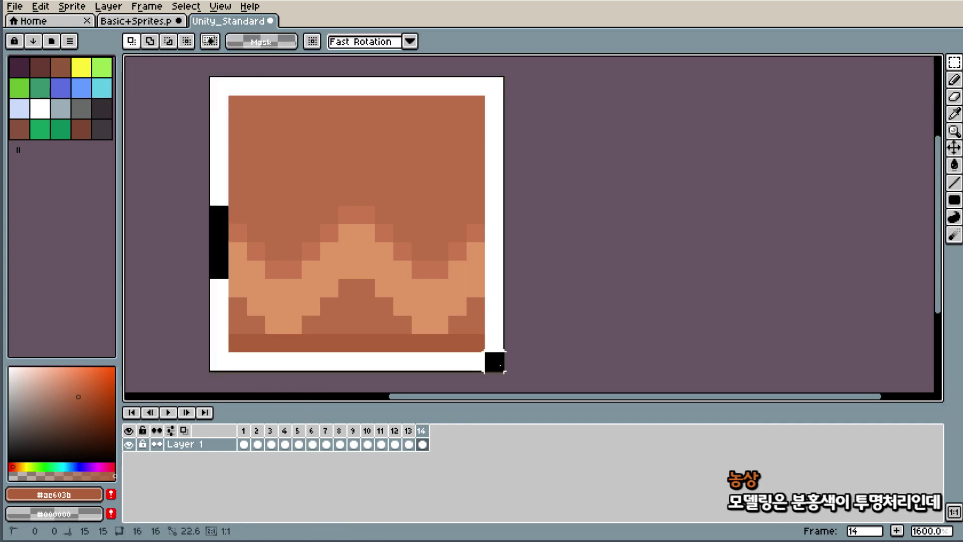
{"action": "left_click_drag", "start_coordinate": [219, 86], "coordinate": [494, 361]}
{"action": "key", "text": "Delete"}
- Copy frame 4's grass-and-dirt tile and paste it into frame 14
{"action": "left_click", "coordinate": [257, 431]}
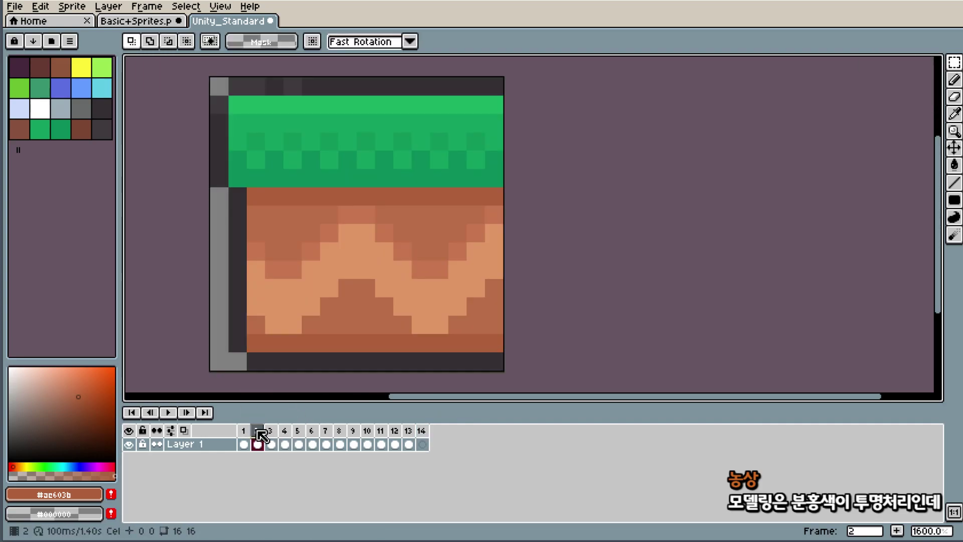
{"action": "left_click", "coordinate": [271, 430]}
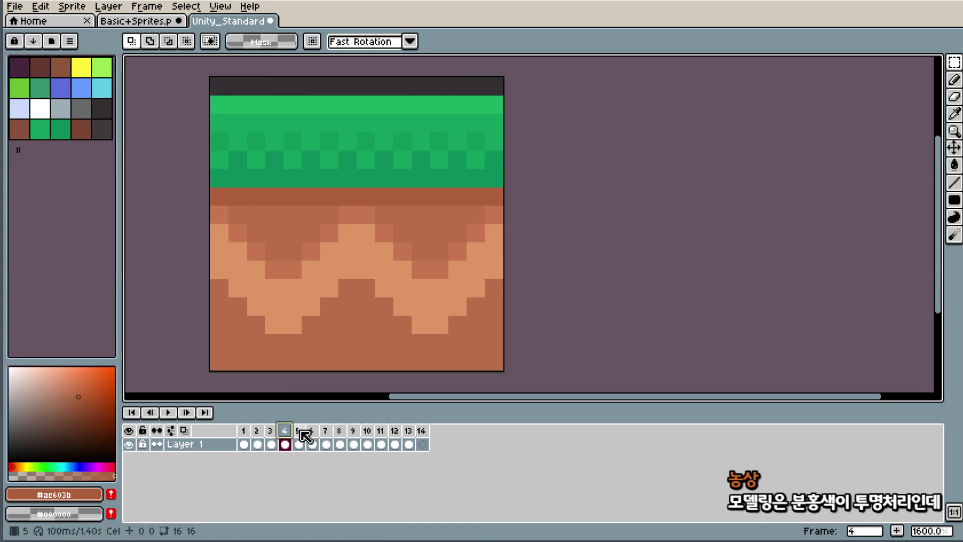
{"action": "left_click", "coordinate": [298, 430]}
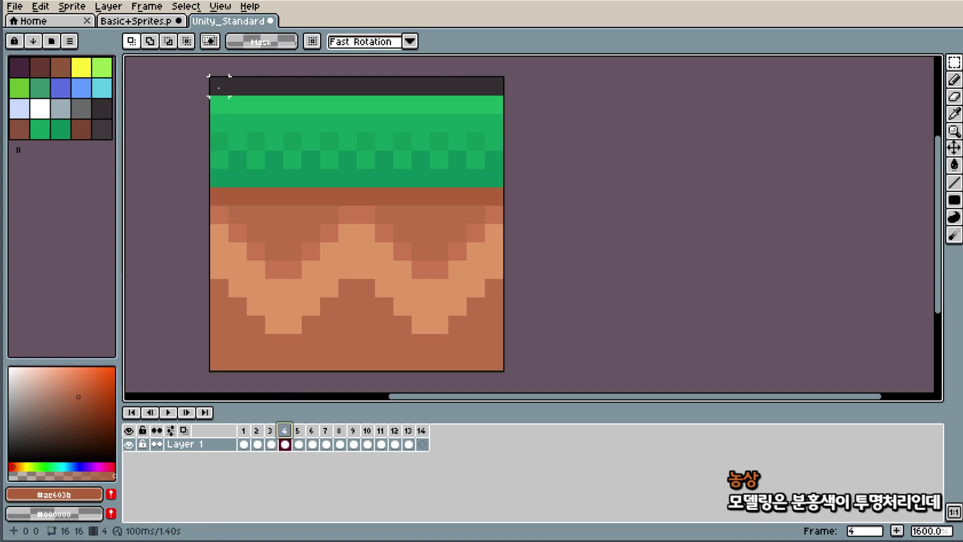
{"action": "key", "text": "ctrl+a"}
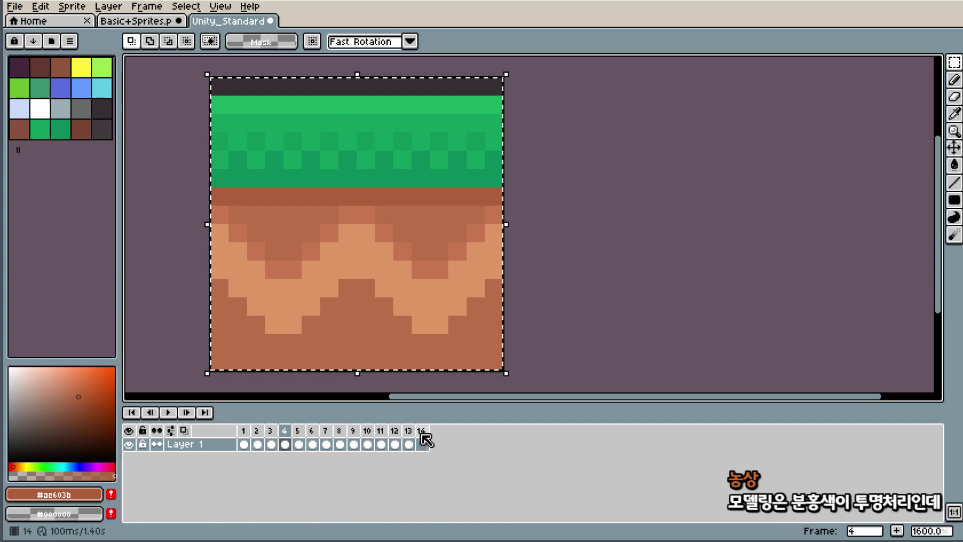
{"action": "left_click", "coordinate": [422, 441]}
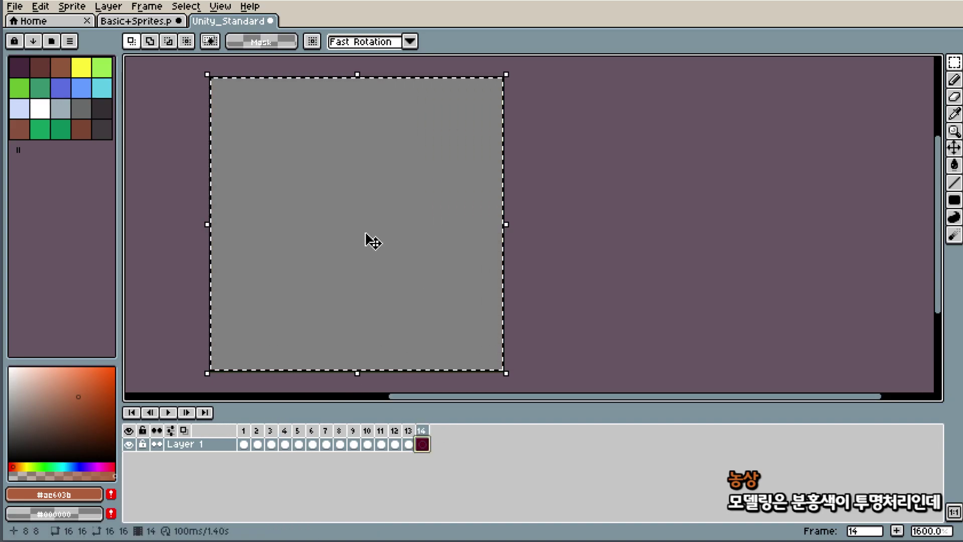
{"action": "key", "text": "ctrl+v"}
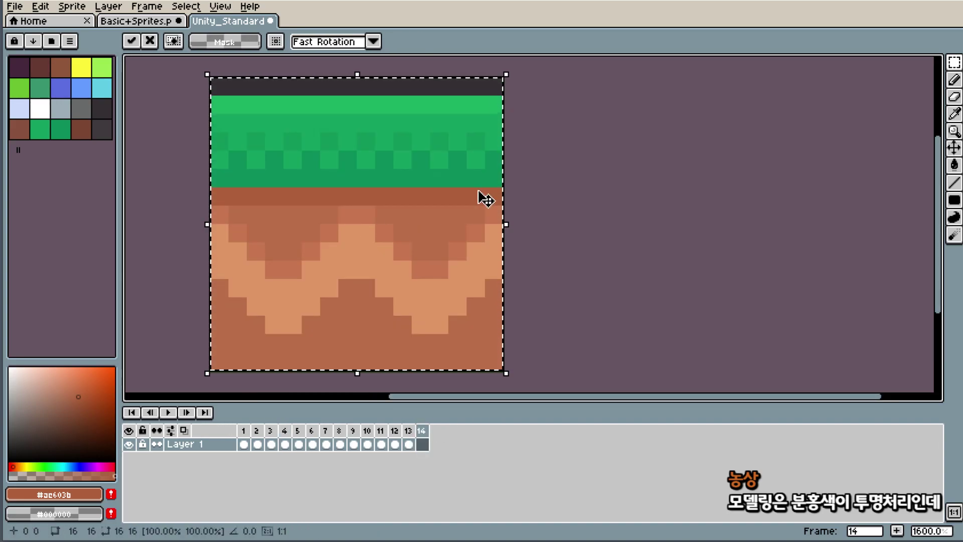
- Commit the pasted tile, deselect, and pick the dark outline colour from the top row
{"action": "key", "text": "i"}
{"action": "left_click", "coordinate": [476, 87]}
{"action": "key", "text": "b"}
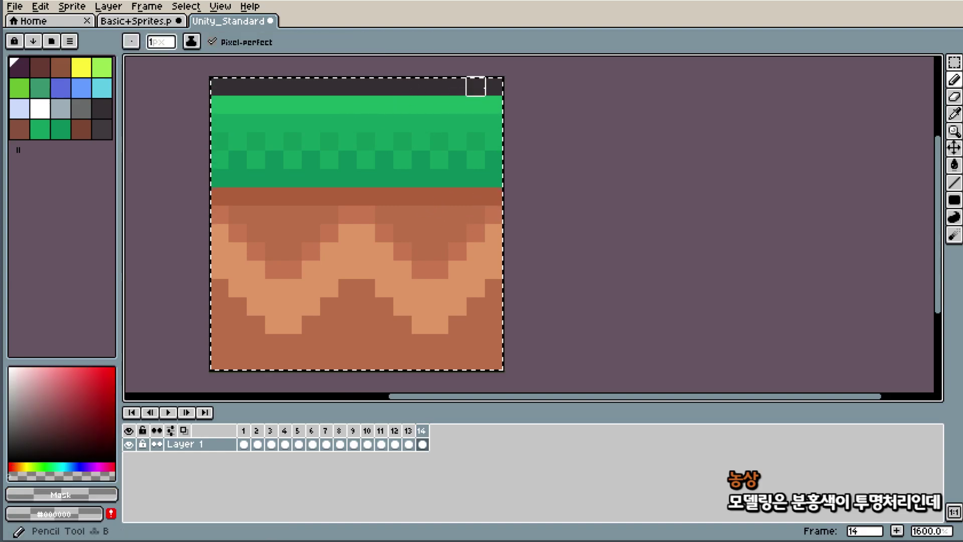
{"action": "key", "text": "ctrl+d"}
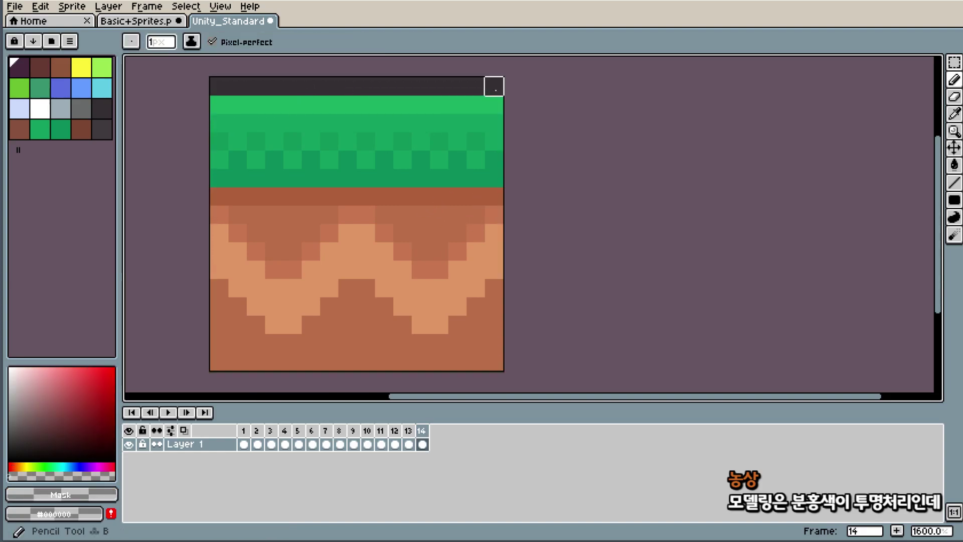
{"action": "key", "text": "i"}
{"action": "left_click", "coordinate": [496, 87]}
{"action": "key", "text": "b"}
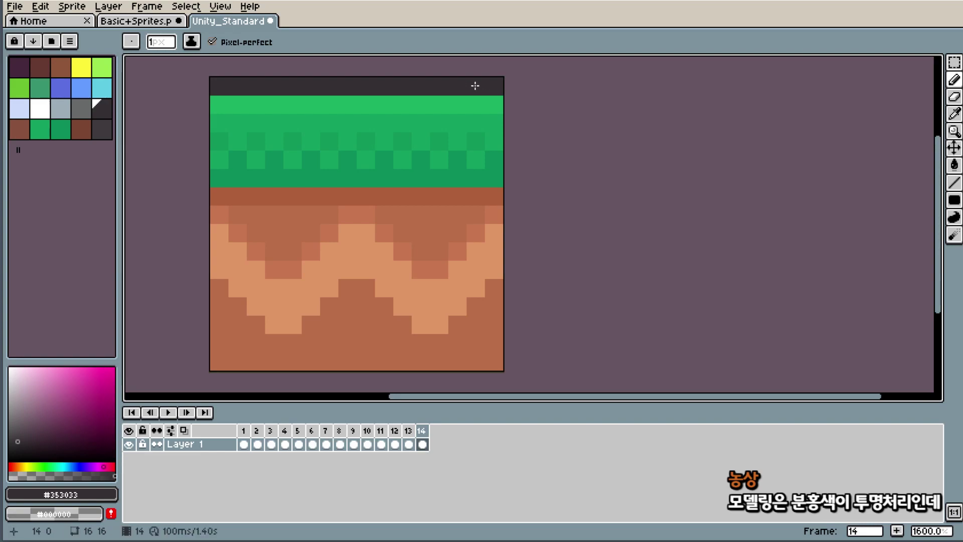
- Erase the dark top row, keeping only its last two right-hand pixels
{"action": "key", "text": "e"}
{"action": "left_click_drag", "start_coordinate": [220, 86], "coordinate": [476, 86]}
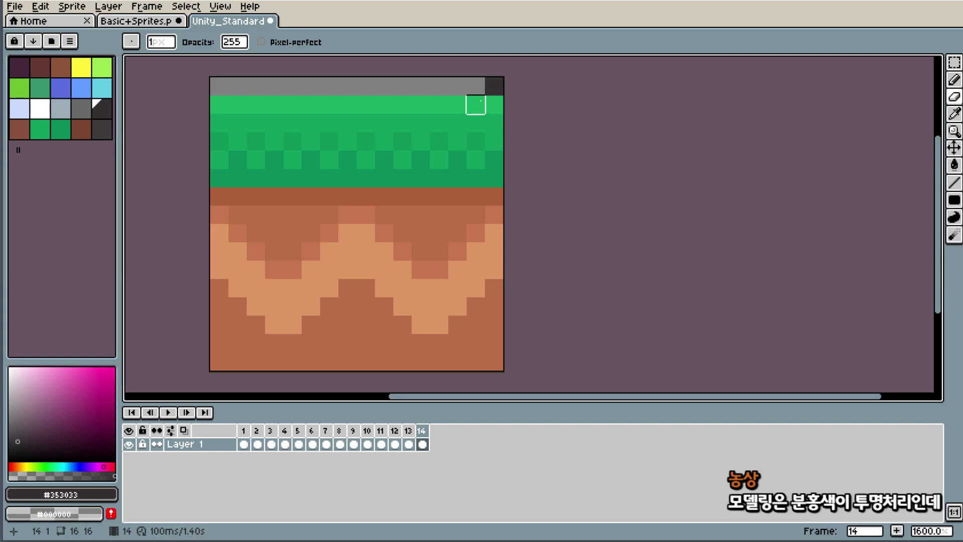
{"action": "key", "text": "i"}
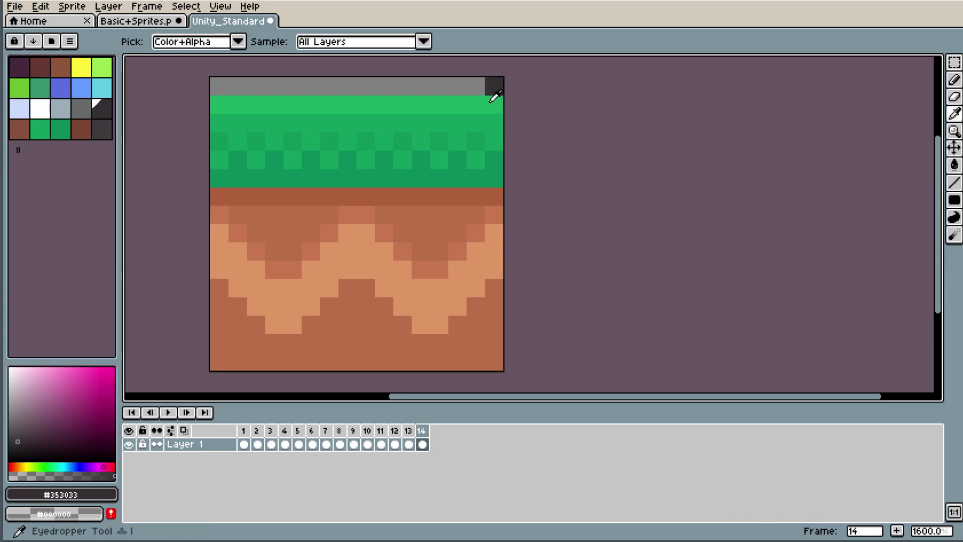
{"action": "key", "text": "b"}
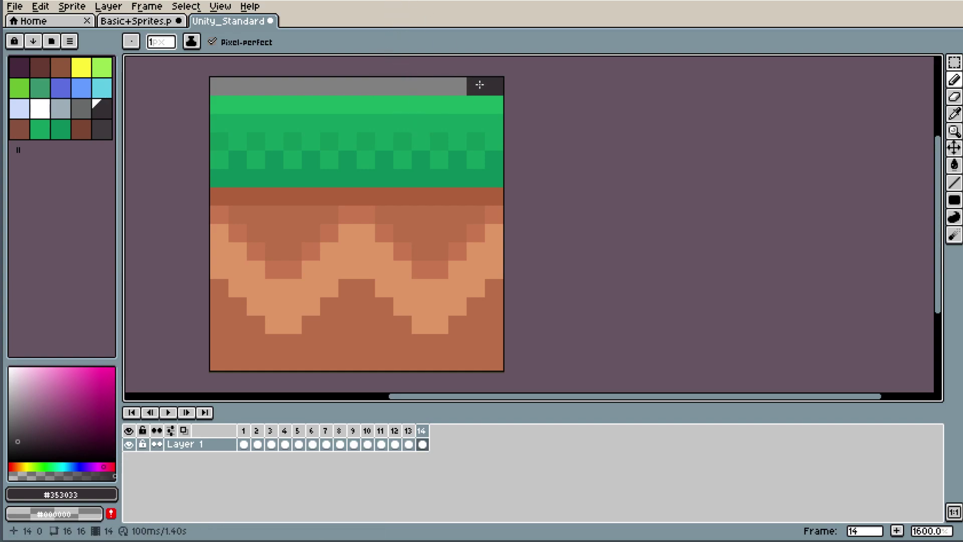
- Draw a dark 45° pixel line from the tile's top-right corner to its bottom-left
{"action": "left_click_drag", "start_coordinate": [479, 85], "coordinate": [211, 344]}
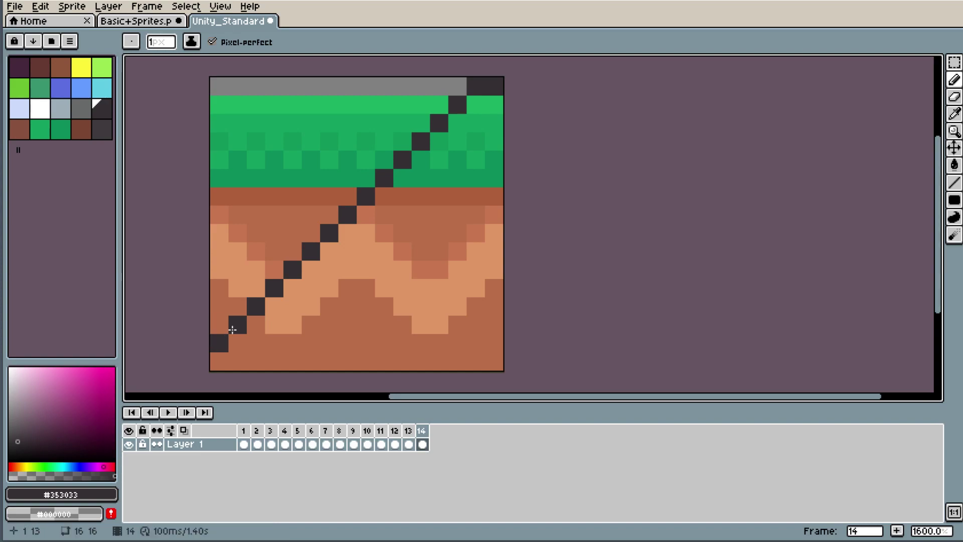
{"action": "left_click", "coordinate": [458, 154]}
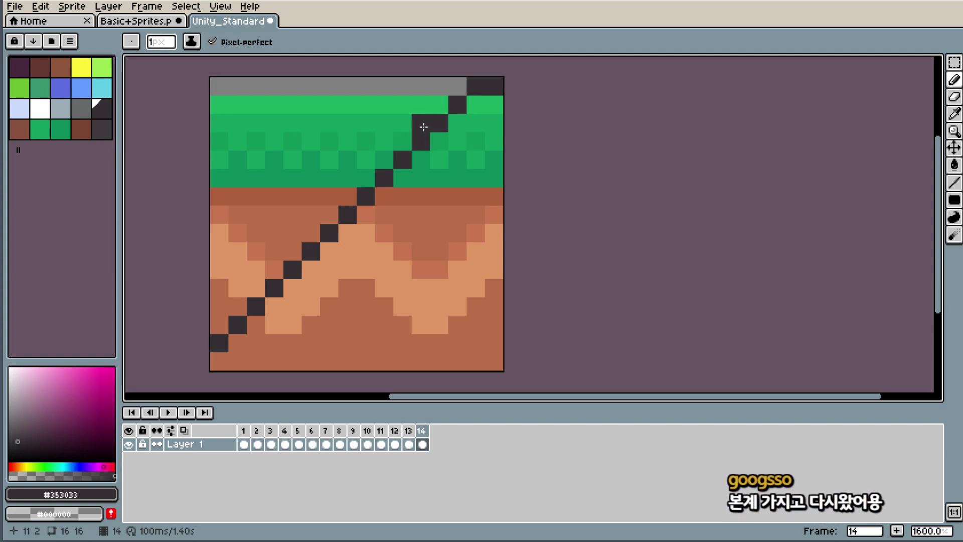
- Draw bright and darker green lines beside the diagonal to form a grass band
{"action": "left_click", "coordinate": [474, 106], "text": "alt"}
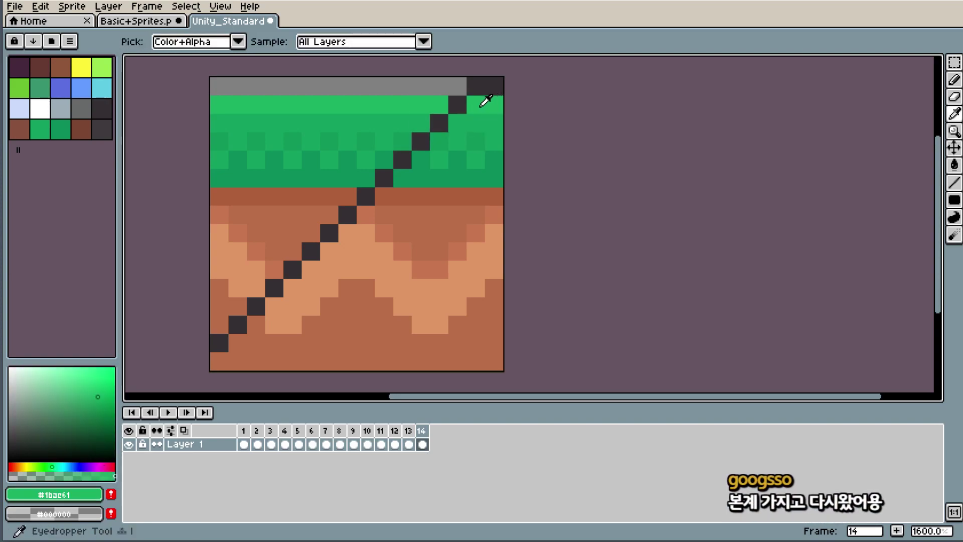
{"action": "left_click_drag", "start_coordinate": [474, 107], "coordinate": [219, 361]}
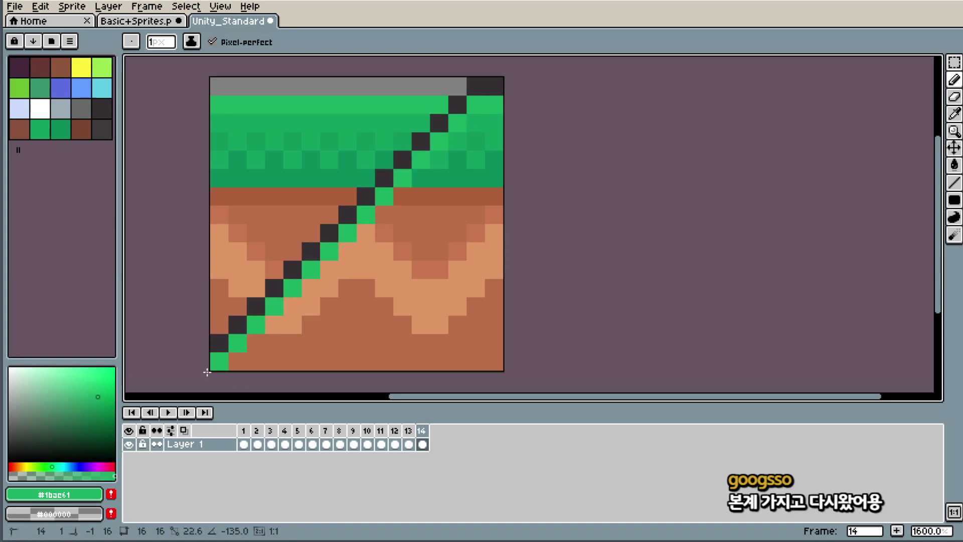
{"action": "left_click", "coordinate": [479, 121], "text": "alt"}
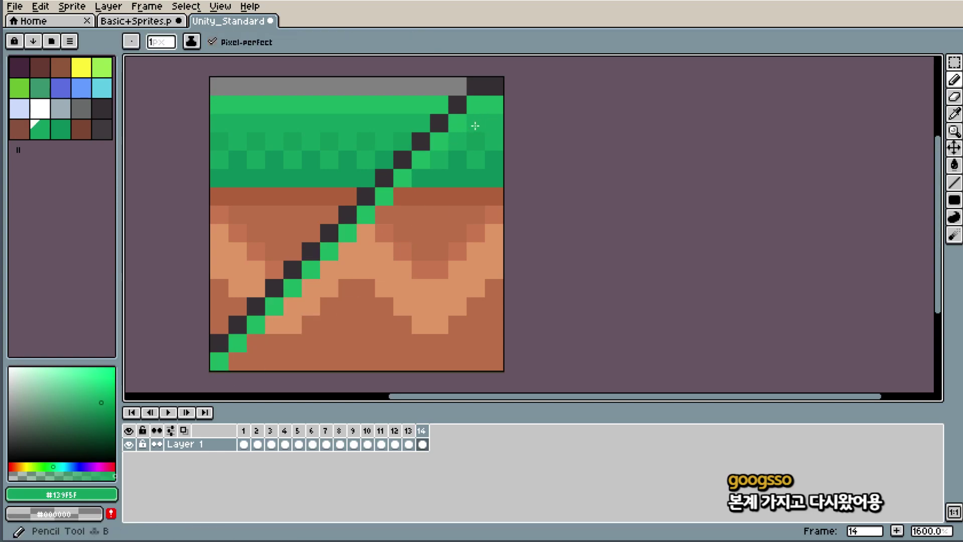
{"action": "left_click", "coordinate": [237, 361], "text": "shift"}
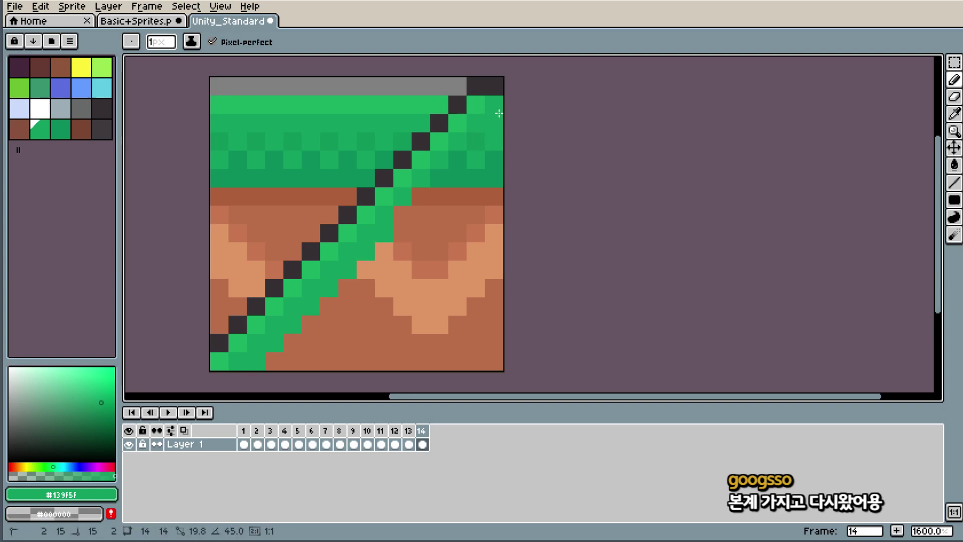
{"action": "left_click", "coordinate": [440, 177], "text": "shift"}
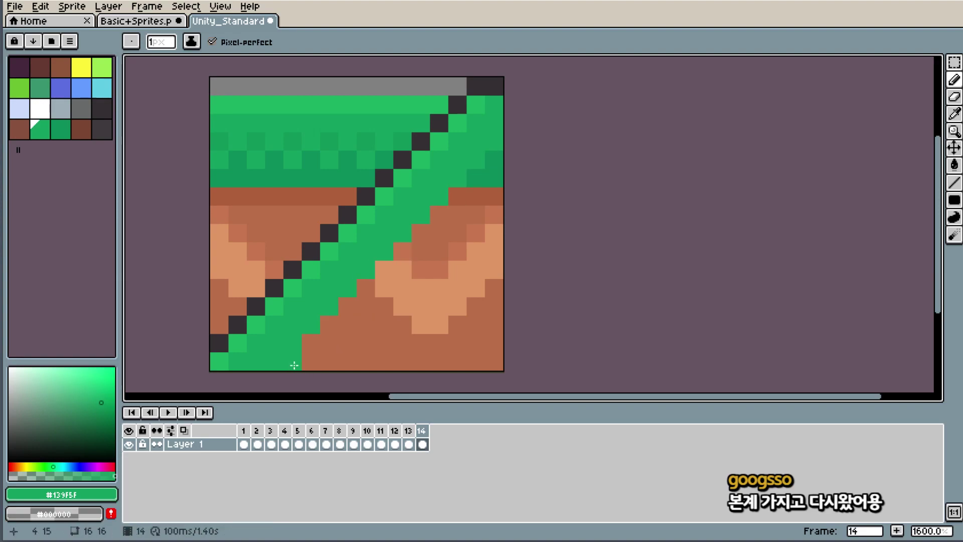
{"action": "left_click", "coordinate": [500, 160]}
- Pick the brown dirt colour and draw a brown edge along the grass band
{"action": "key", "text": "i"}
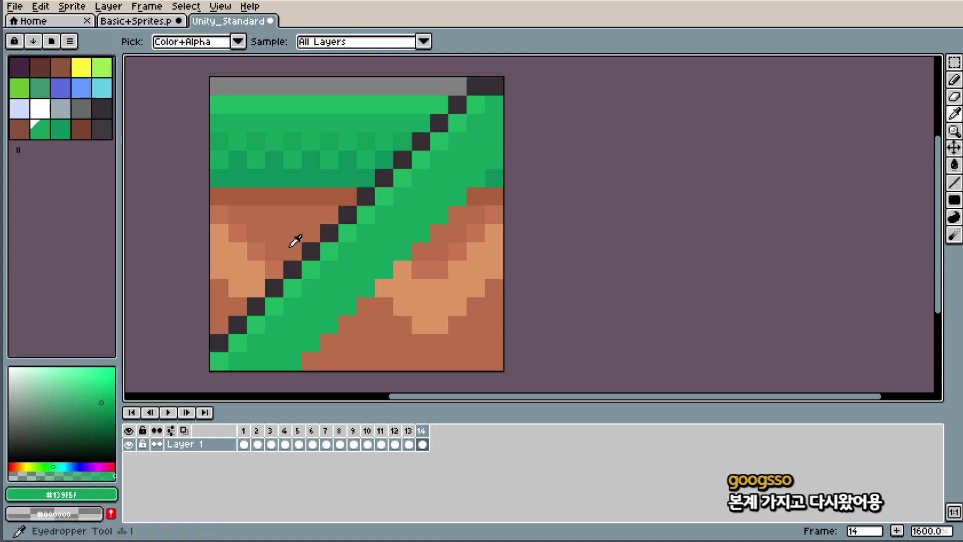
{"action": "left_click", "coordinate": [284, 193]}
{"action": "key", "text": "b"}
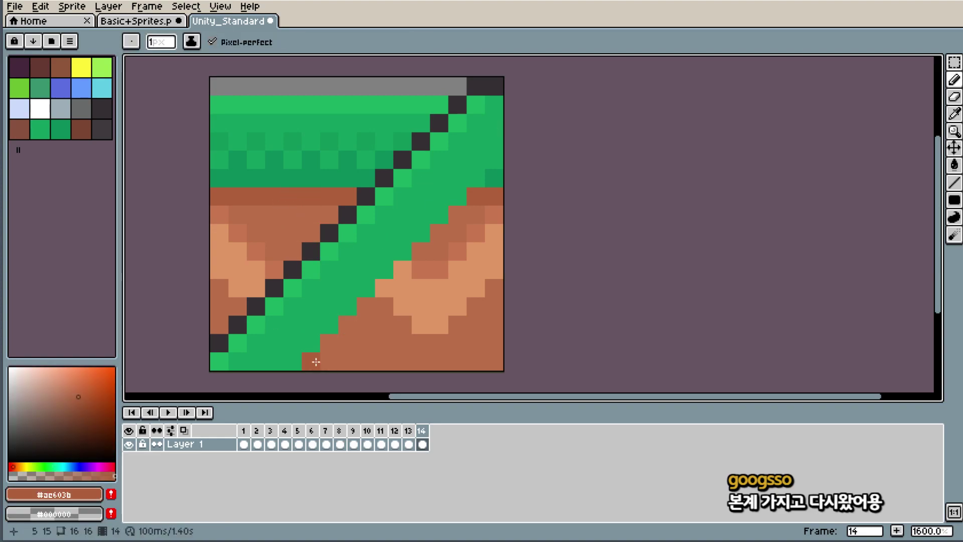
{"action": "left_click", "coordinate": [494, 179], "text": "shift"}
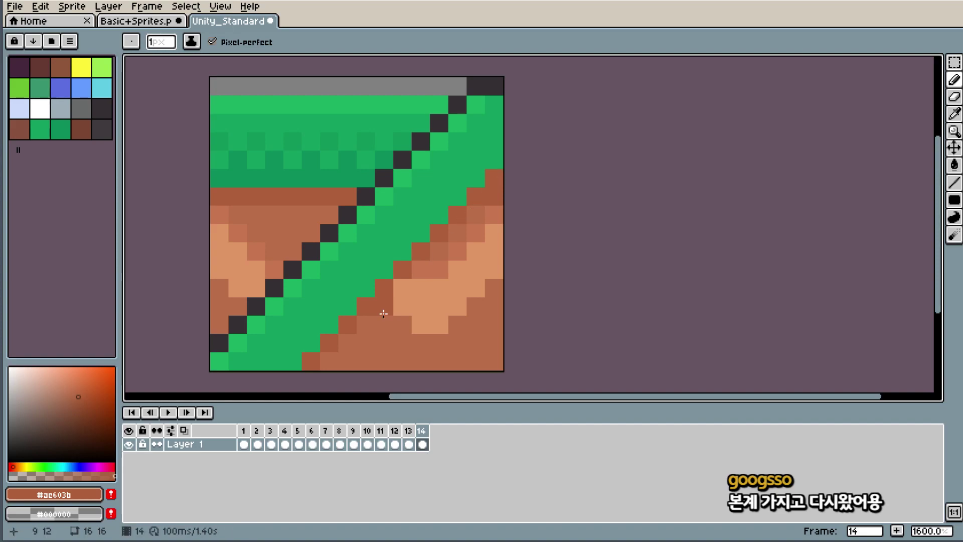
- Erase the two leftmost pixel columns of the tile
{"action": "key", "text": "e"}
{"action": "mouse_move", "coordinate": [218, 326]}
{"action": "left_mouse_down"}
{"action": "mouse_move", "coordinate": [219, 86]}
{"action": "mouse_move", "coordinate": [238, 304]}
{"action": "mouse_move", "coordinate": [256, 288]}
{"action": "left_mouse_up"}
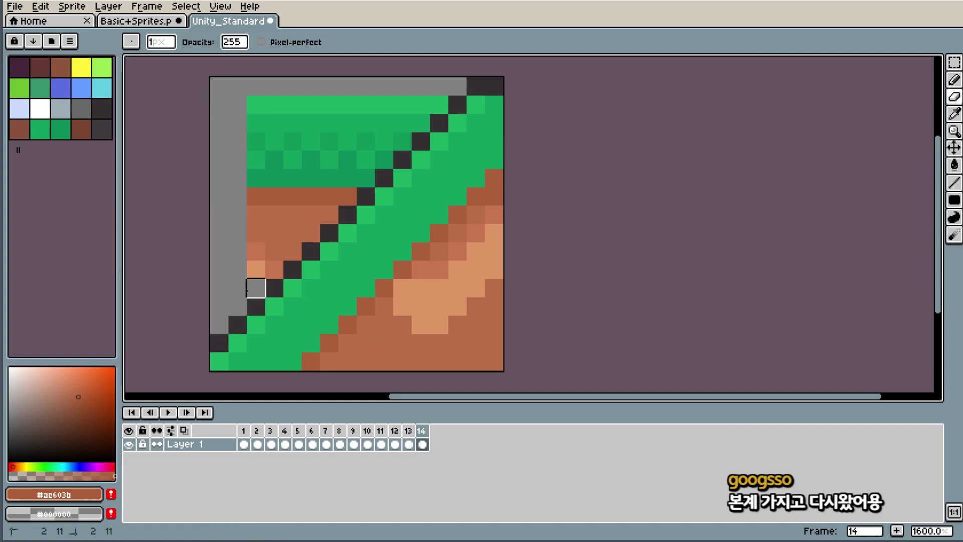
{"action": "left_click_drag", "start_coordinate": [256, 105], "coordinate": [255, 279]}
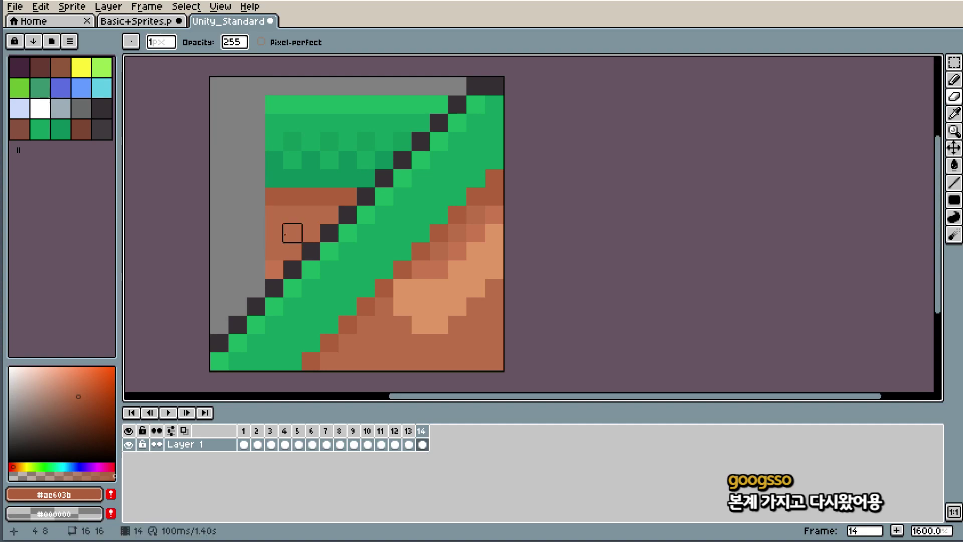
- Add dark-green and mid-green shading pixels within the diagonal grass band
{"action": "key", "text": "i"}
{"action": "left_click", "coordinate": [335, 171]}
{"action": "key", "text": "b"}
{"action": "left_click", "coordinate": [293, 361]}
{"action": "left_click", "coordinate": [328, 325]}
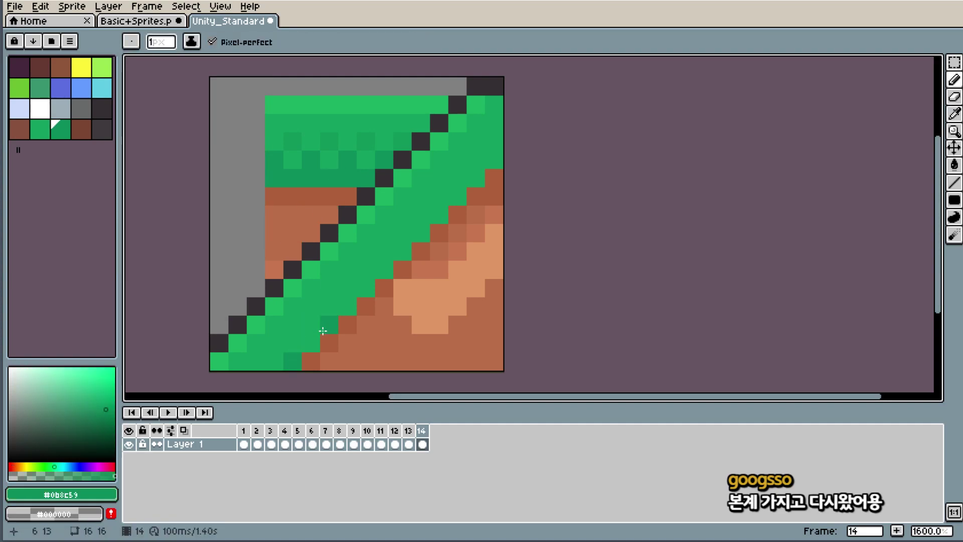
{"action": "left_click_drag", "start_coordinate": [323, 331], "coordinate": [494, 159]}
{"action": "left_click", "coordinate": [279, 195]}
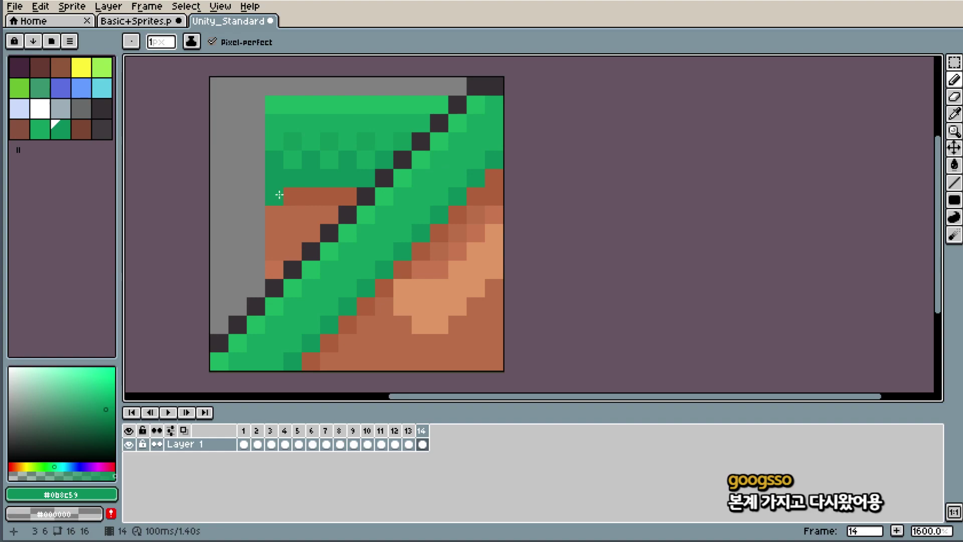
{"action": "key", "text": "i"}
{"action": "left_click", "coordinate": [299, 133]}
{"action": "key", "text": "b"}
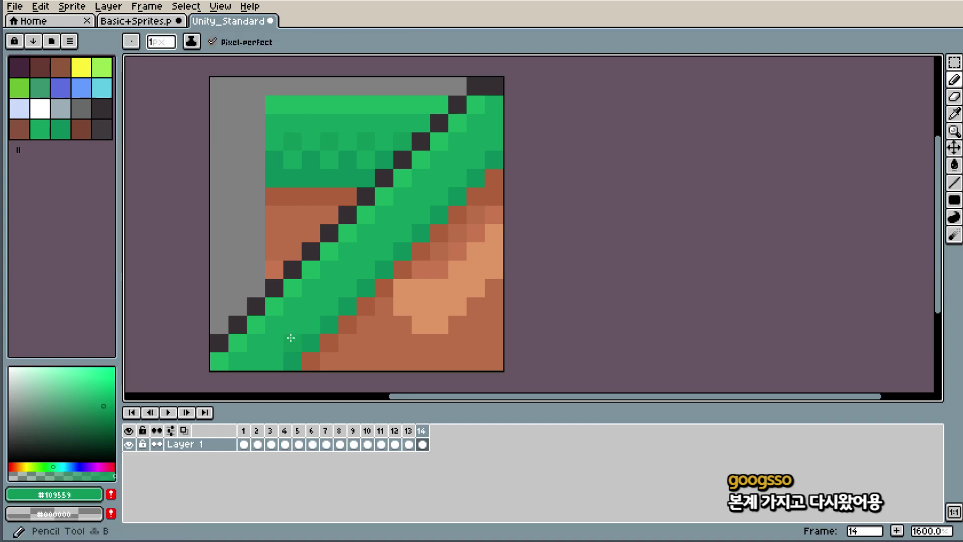
{"action": "left_click", "coordinate": [288, 337]}
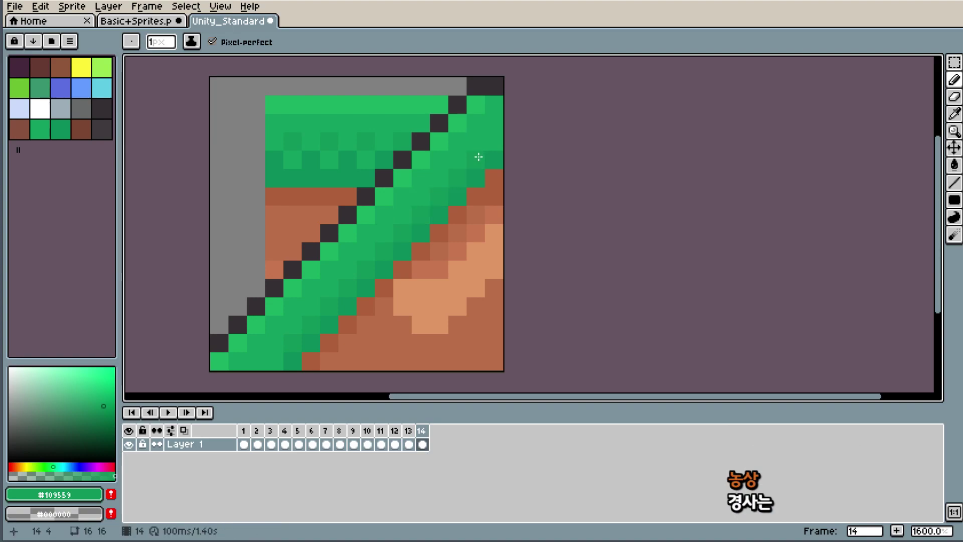
- Erase the left-side columns above the dark diagonal outline, including a stray dirt pixel
{"action": "key", "text": "e"}
{"action": "left_click_drag", "start_coordinate": [274, 104], "coordinate": [274, 269]}
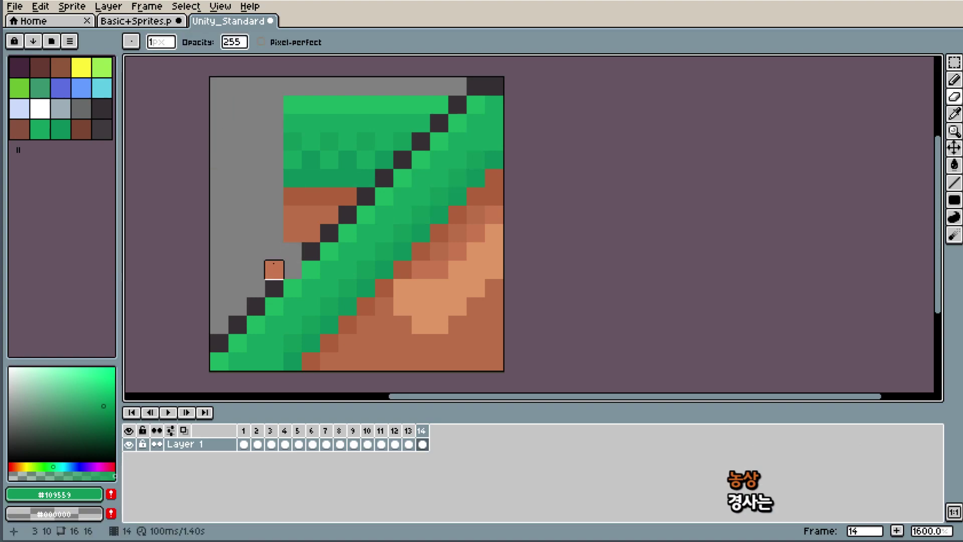
{"action": "key", "text": "ctrl+z"}
{"action": "left_click_drag", "start_coordinate": [274, 230], "coordinate": [274, 105]}
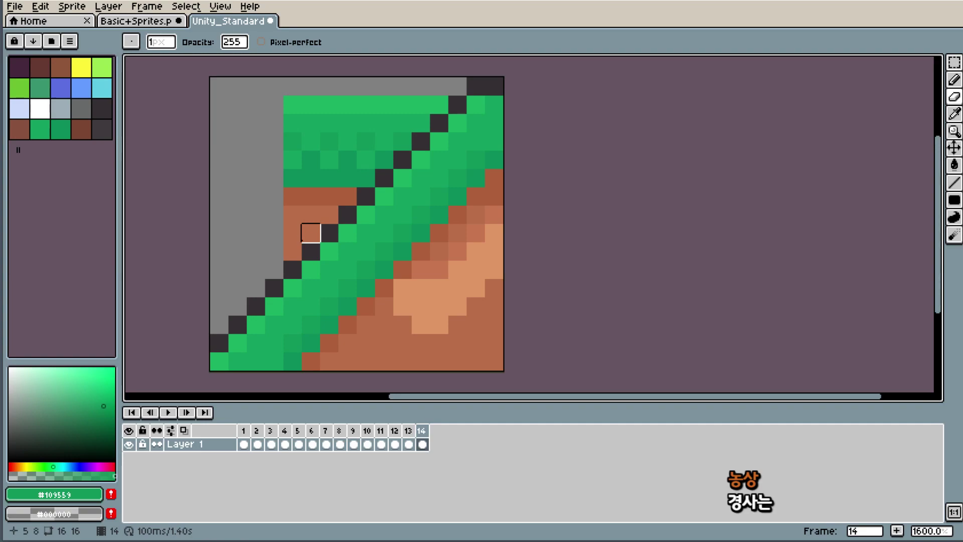
{"action": "left_click_drag", "start_coordinate": [292, 251], "coordinate": [293, 105]}
{"action": "left_click", "coordinate": [311, 233]}
{"action": "left_click_drag", "start_coordinate": [311, 233], "coordinate": [310, 104]}
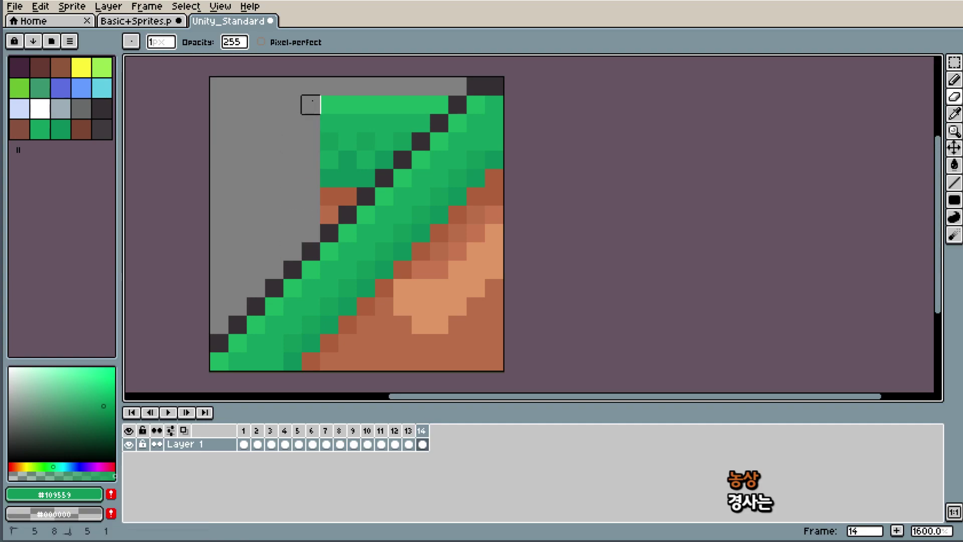
- Clear the remaining columns and last green pixel above the diagonal toward the right
{"action": "left_click_drag", "start_coordinate": [328, 216], "coordinate": [328, 87]}
{"action": "mouse_move", "coordinate": [347, 159]}
{"action": "left_mouse_down"}
{"action": "mouse_move", "coordinate": [347, 196]}
{"action": "mouse_move", "coordinate": [347, 104]}
{"action": "mouse_move", "coordinate": [365, 178]}
{"action": "mouse_move", "coordinate": [366, 104]}
{"action": "left_mouse_up"}
{"action": "left_click_drag", "start_coordinate": [384, 141], "coordinate": [384, 160]}
{"action": "mouse_move", "coordinate": [384, 159]}
{"action": "left_mouse_down"}
{"action": "mouse_move", "coordinate": [384, 102]}
{"action": "mouse_move", "coordinate": [399, 141]}
{"action": "left_mouse_up"}
{"action": "left_click_drag", "start_coordinate": [400, 142], "coordinate": [399, 86]}
{"action": "left_click", "coordinate": [419, 105]}
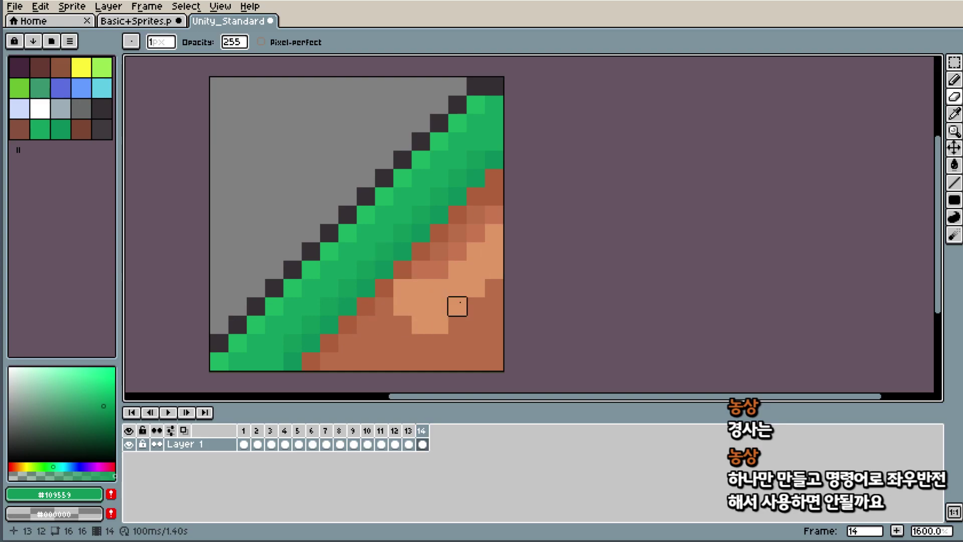
{"action": "left_click", "coordinate": [243, 444]}
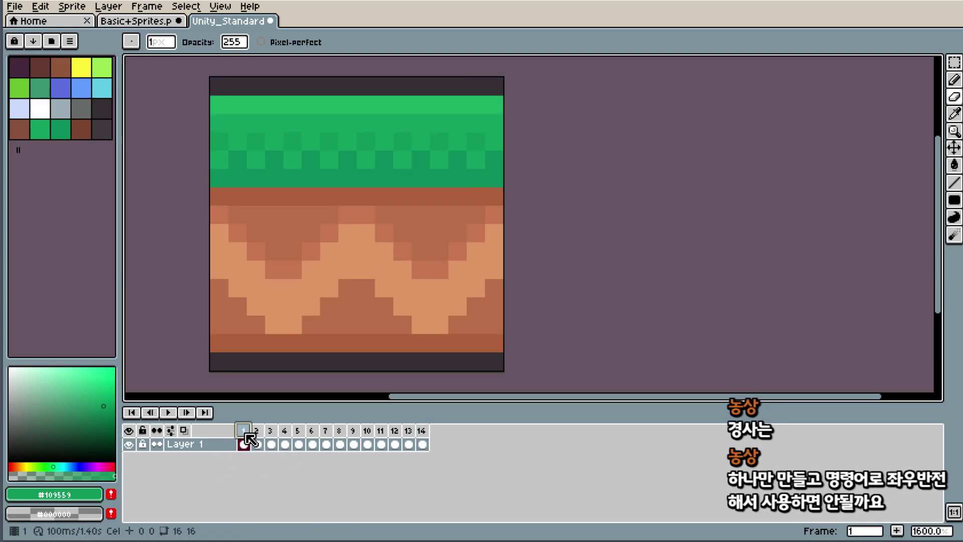
{"action": "left_click", "coordinate": [423, 444]}
{"action": "left_click", "coordinate": [409, 444]}
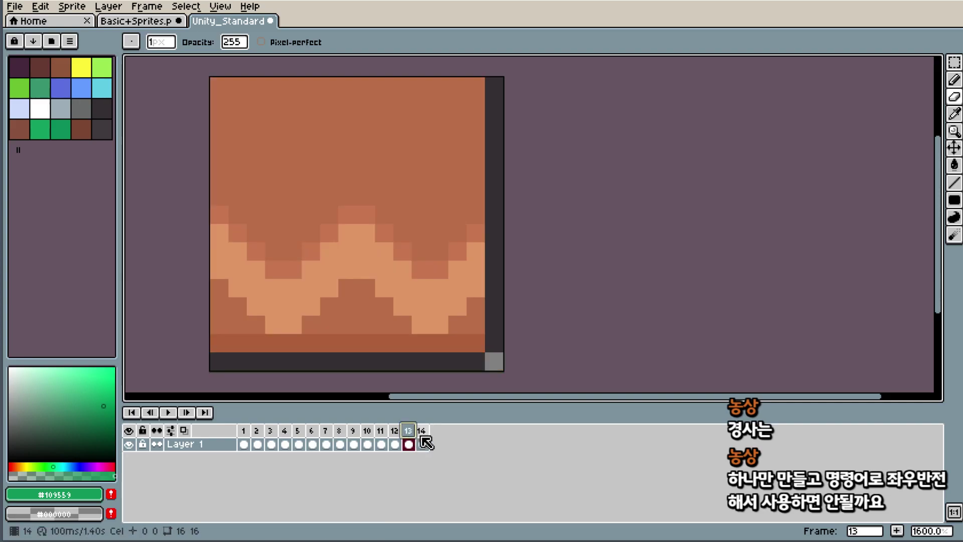
{"action": "left_click", "coordinate": [257, 444]}
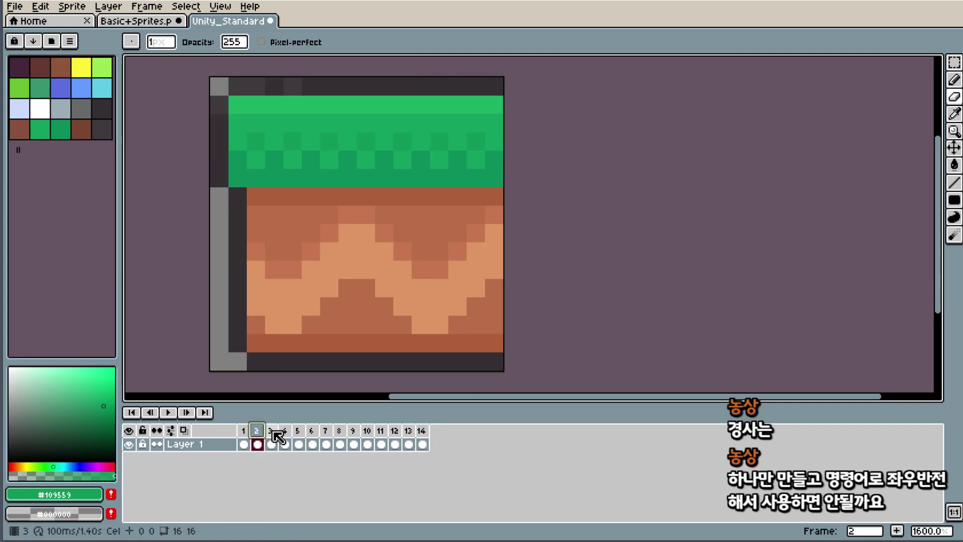
{"action": "left_click", "coordinate": [274, 432]}
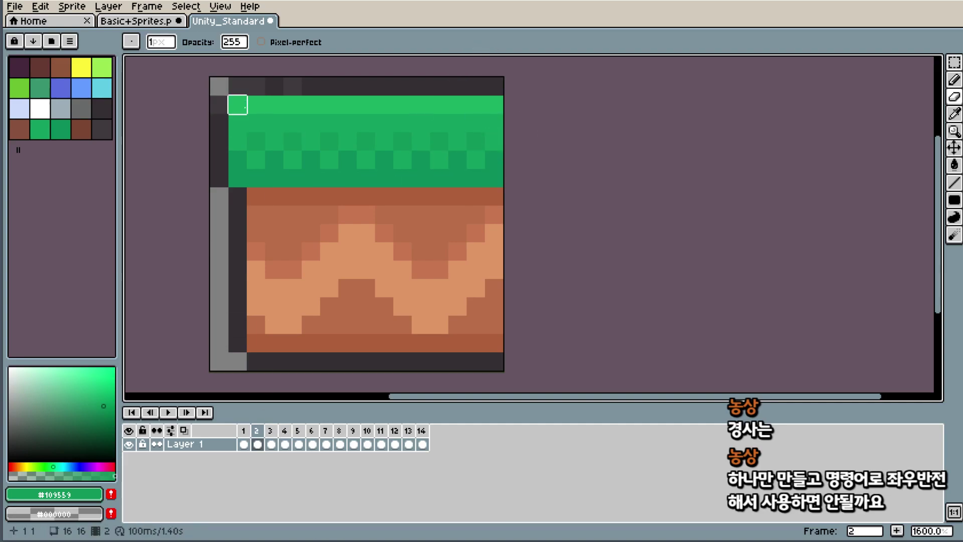
{"action": "left_click", "coordinate": [271, 443]}
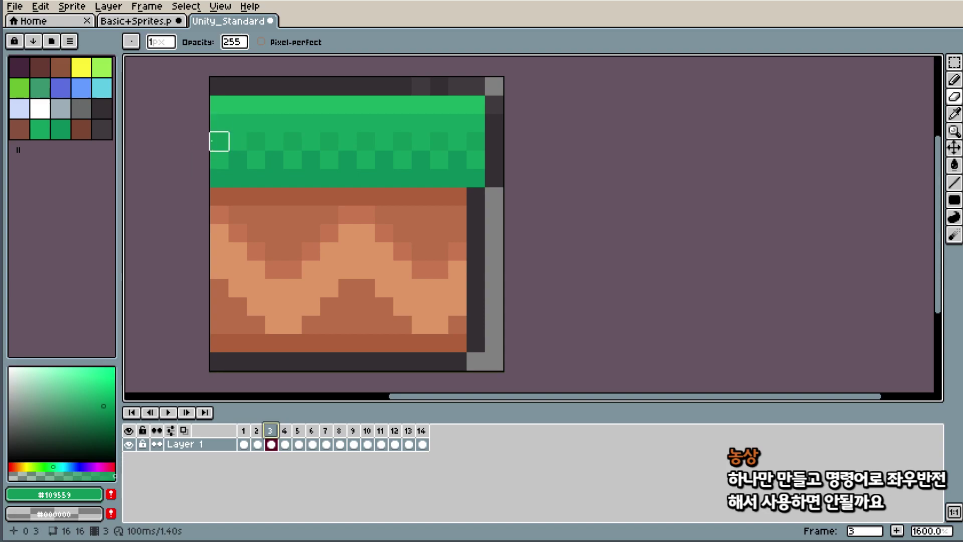
{"action": "left_click", "coordinate": [426, 431]}
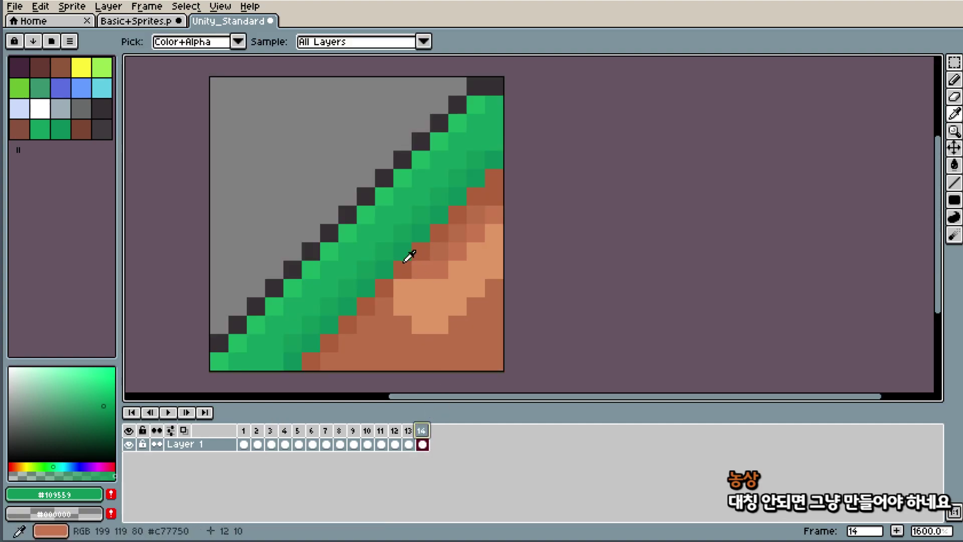
- Test an outline pixel on frame 14's slope, undo it, and zoom to inspect
{"action": "left_click", "coordinate": [330, 228]}
{"action": "key", "text": "ctrl+z"}
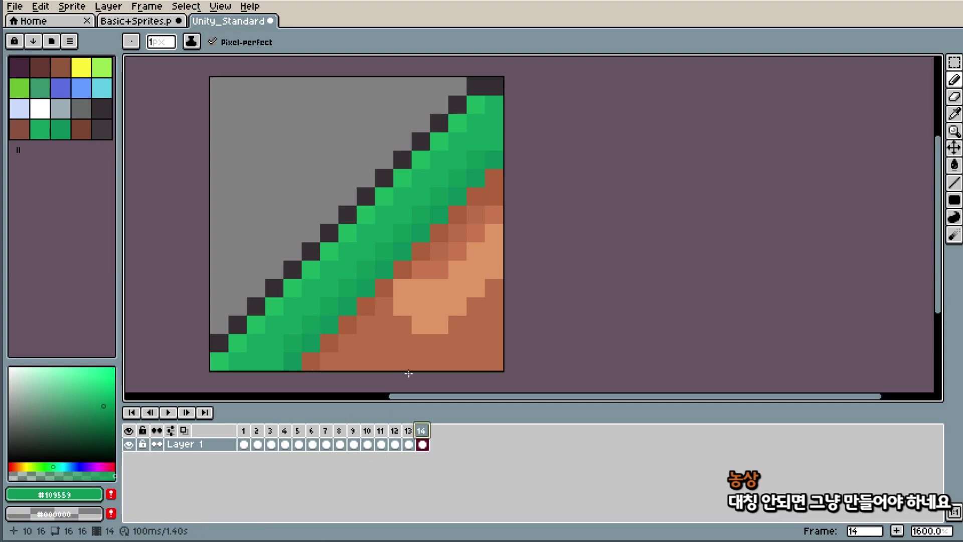
{"action": "scroll", "coordinate": [450, 318], "scroll_direction": "down", "scroll_amount": 7}
{"action": "scroll", "coordinate": [500, 261], "scroll_direction": "up", "scroll_amount": 7}
{"action": "scroll", "coordinate": [475, 286], "scroll_direction": "down", "scroll_amount": 4}
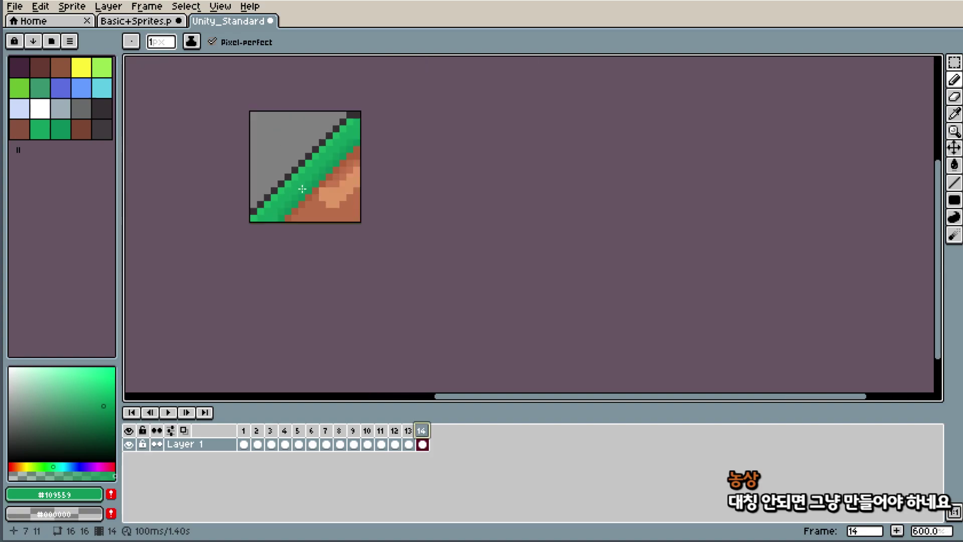
{"action": "scroll", "coordinate": [232, 161], "scroll_direction": "up", "scroll_amount": 1}
{"action": "scroll", "coordinate": [364, 163], "scroll_direction": "up", "scroll_amount": 2}
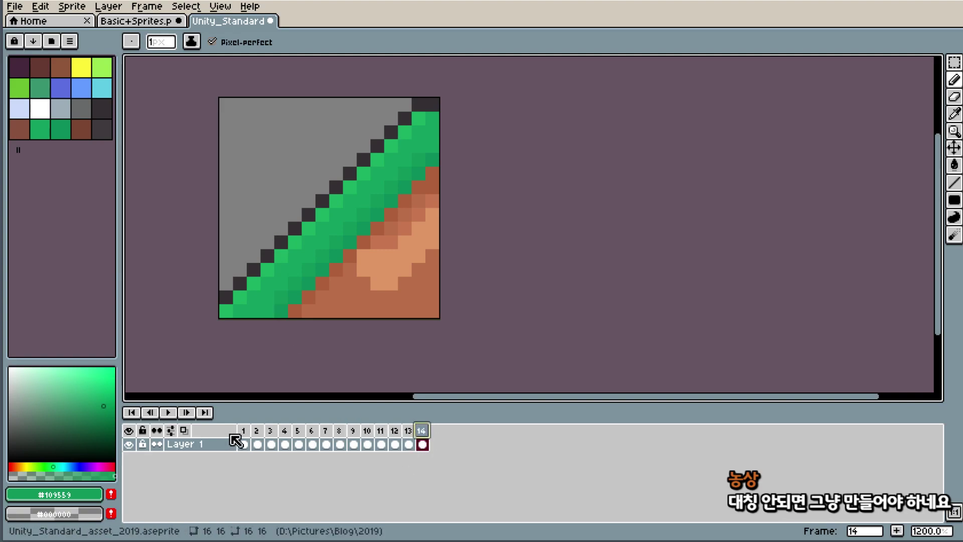
- Switch between frame 1's flat tile and frame 14's slope, ending on frame 1
{"action": "left_click", "coordinate": [242, 439]}
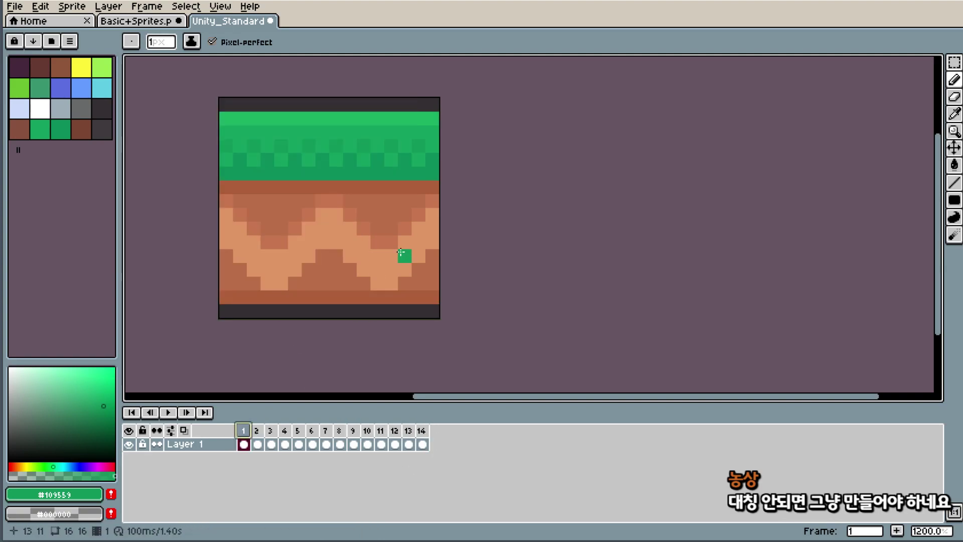
{"action": "left_click", "coordinate": [424, 432]}
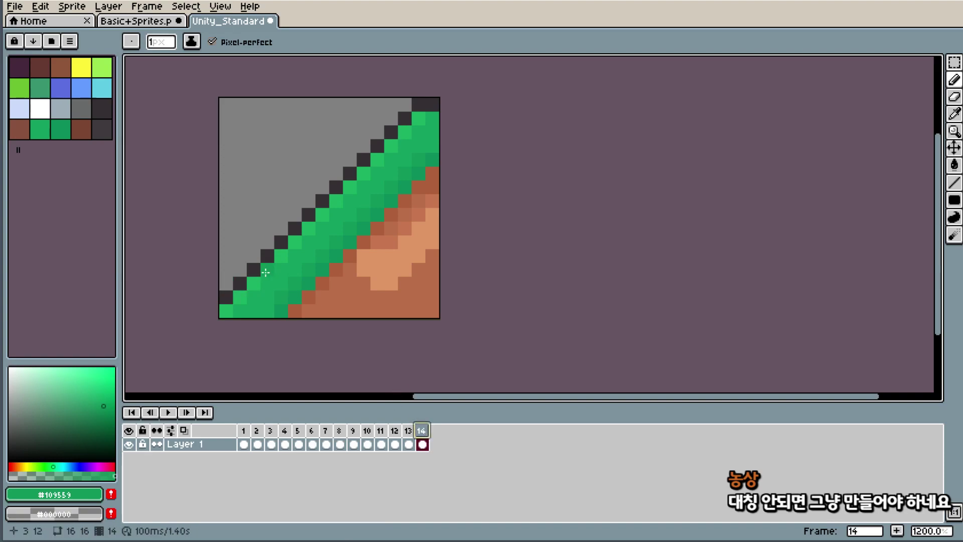
{"action": "left_click", "coordinate": [243, 431]}
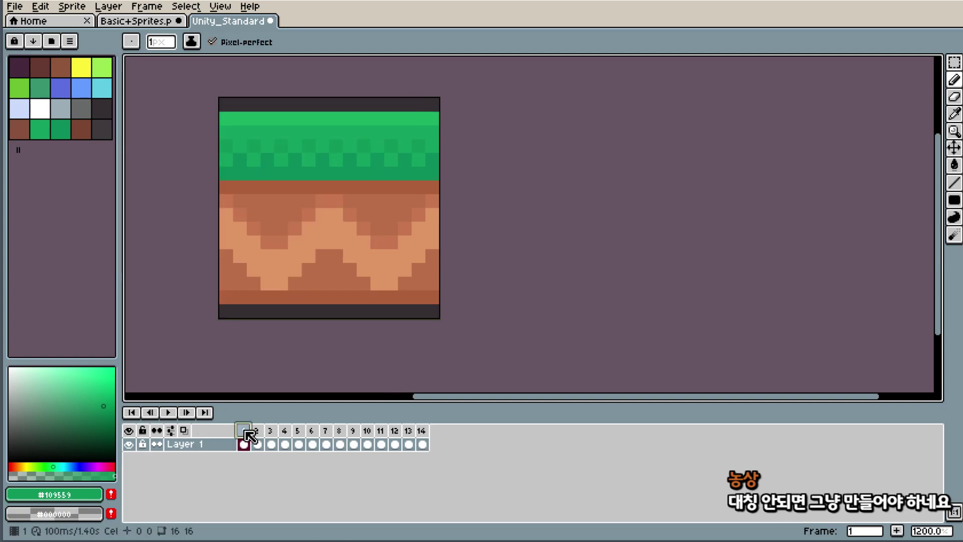
{"action": "left_click", "coordinate": [436, 111]}
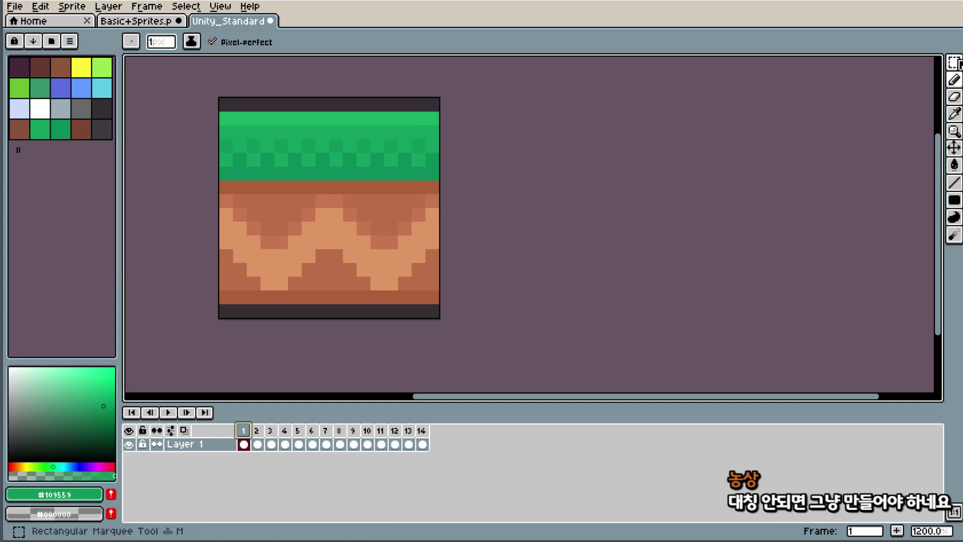
{"action": "key", "text": "w"}
{"action": "left_click_drag", "start_coordinate": [433, 104], "coordinate": [433, 296]}
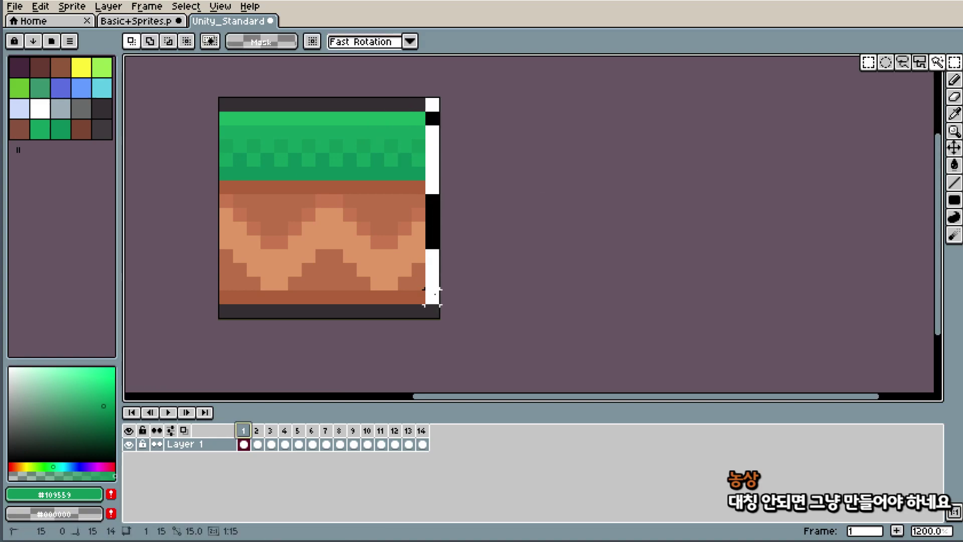
{"action": "left_click", "coordinate": [422, 431]}
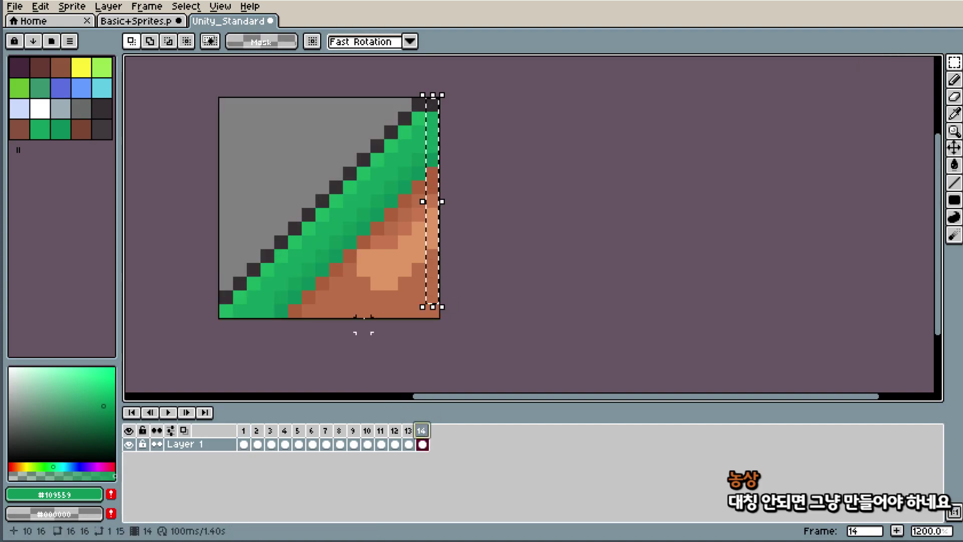
{"action": "left_click", "coordinate": [223, 348]}
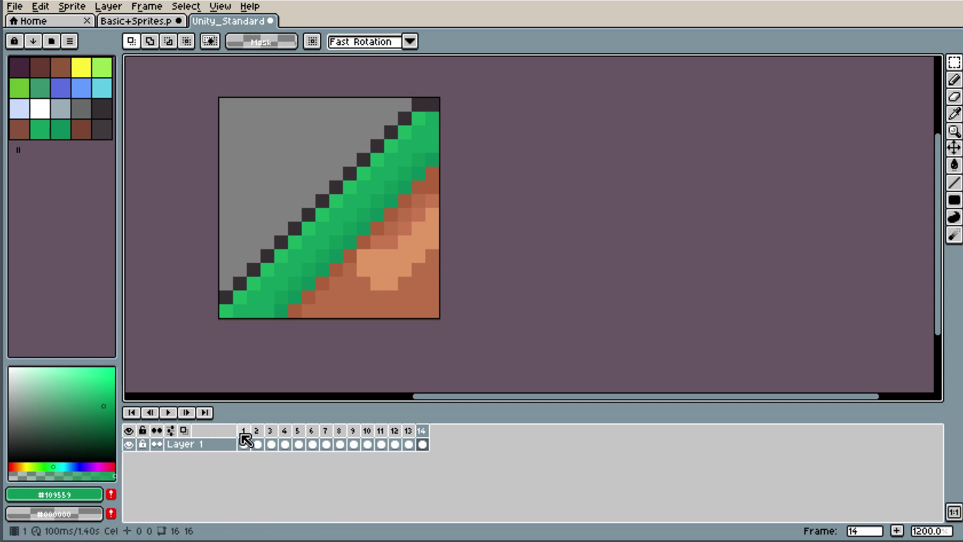
{"action": "left_click", "coordinate": [243, 431]}
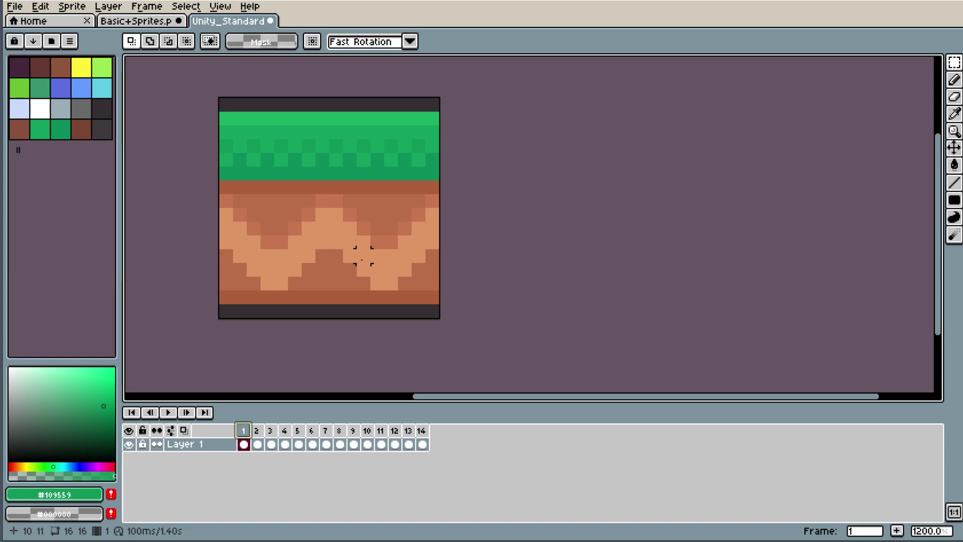
{"action": "left_click", "coordinate": [427, 431]}
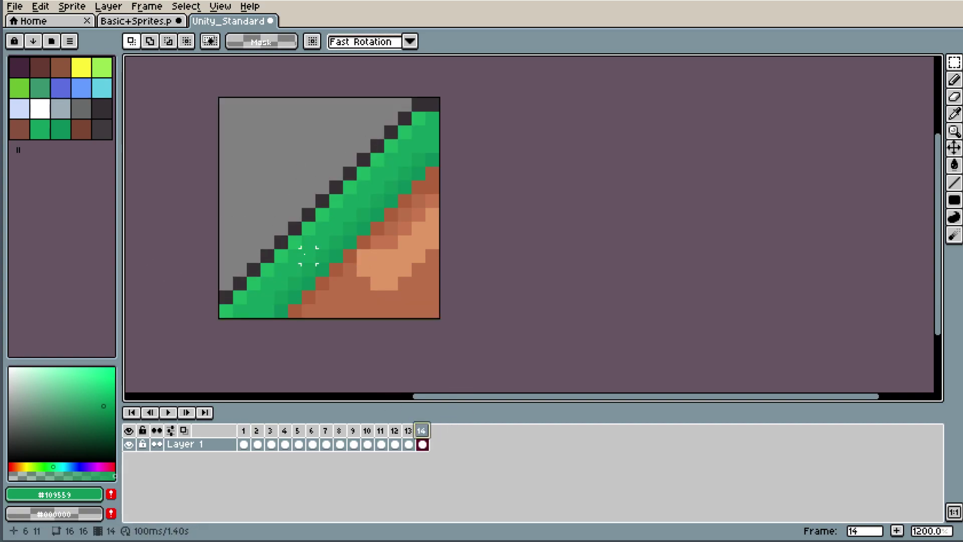
{"action": "left_click", "coordinate": [245, 441]}
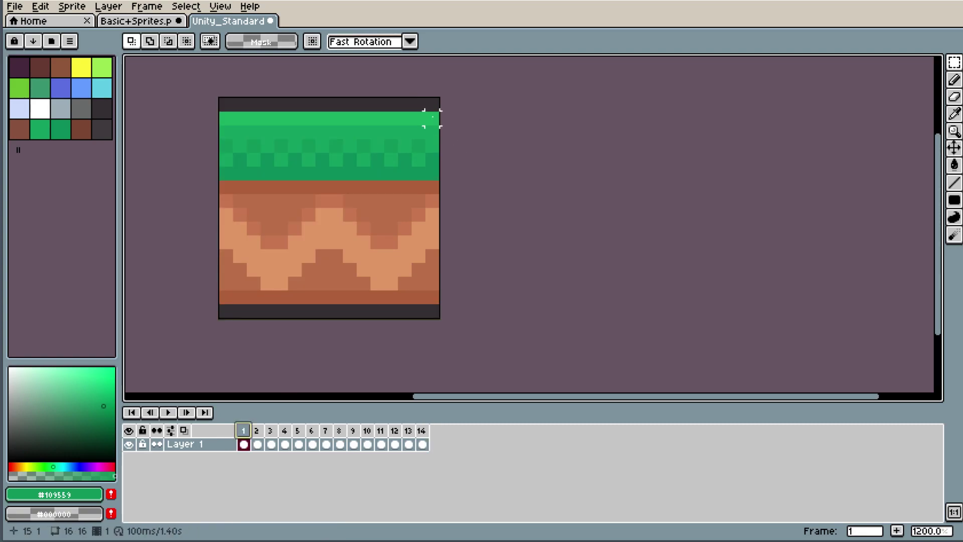
{"action": "left_click_drag", "start_coordinate": [430, 104], "coordinate": [433, 298]}
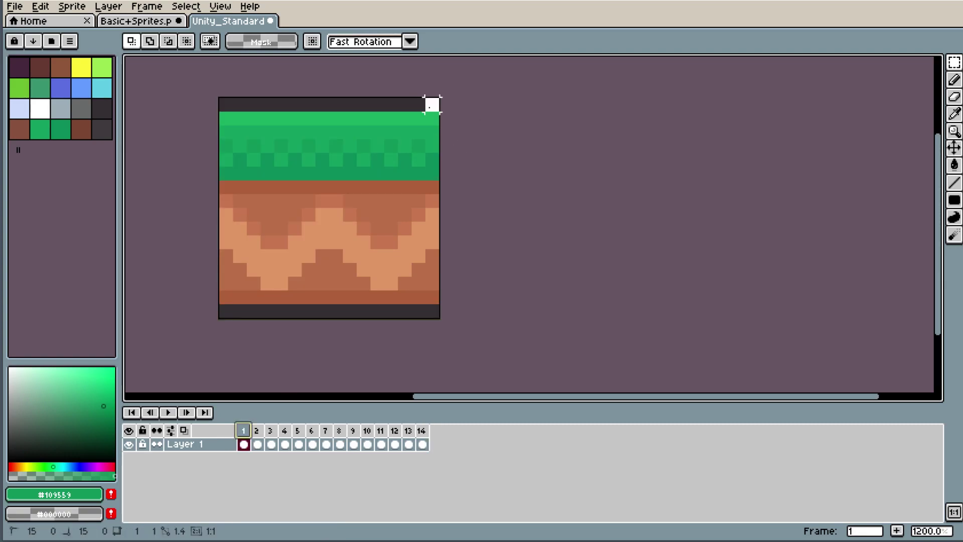
{"action": "left_click", "coordinate": [422, 445]}
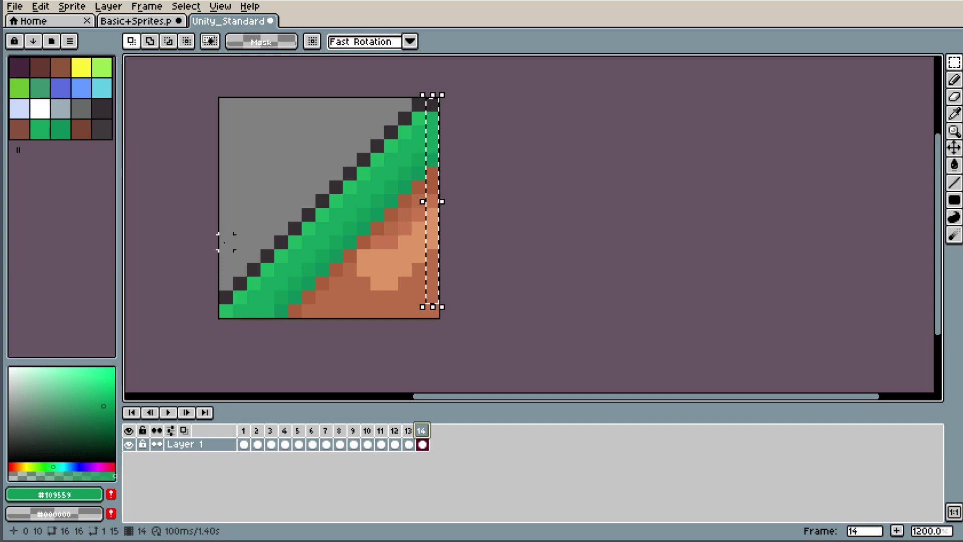
{"action": "left_click", "coordinate": [244, 443]}
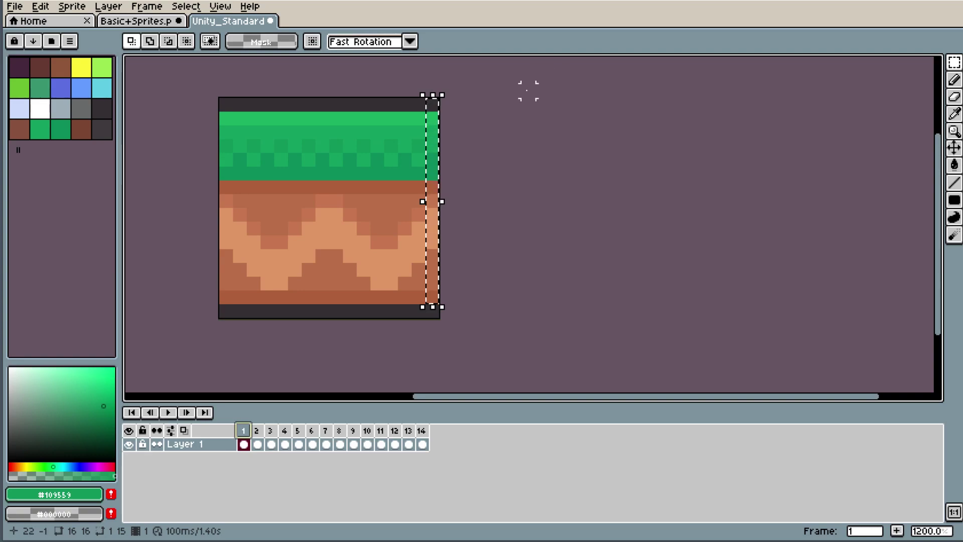
- Create a new 32x32 sprite, Sprite-0003, for testing the tiles
{"action": "left_click", "coordinate": [30, 20]}
{"action": "left_click", "coordinate": [15, 7]}
{"action": "left_click", "coordinate": [28, 22]}
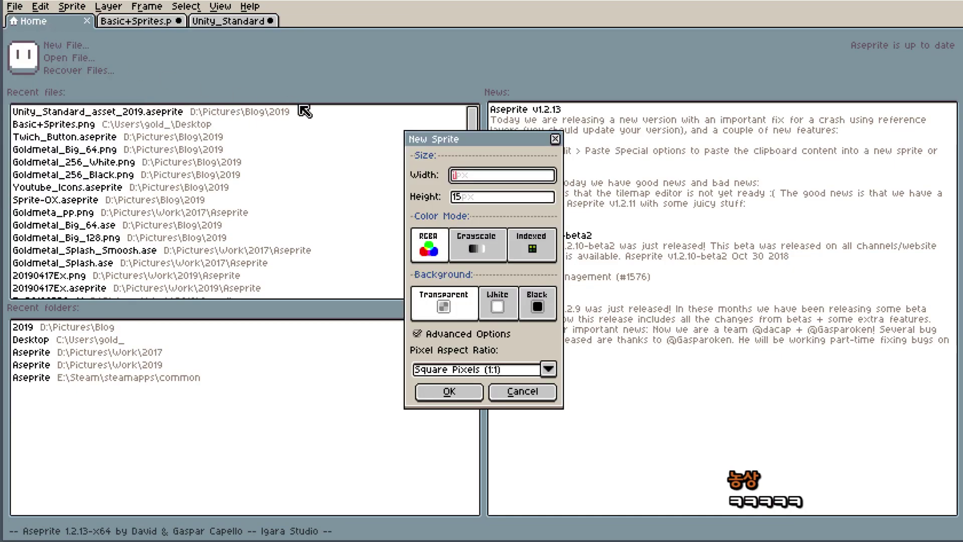
{"action": "type", "text": "32"}
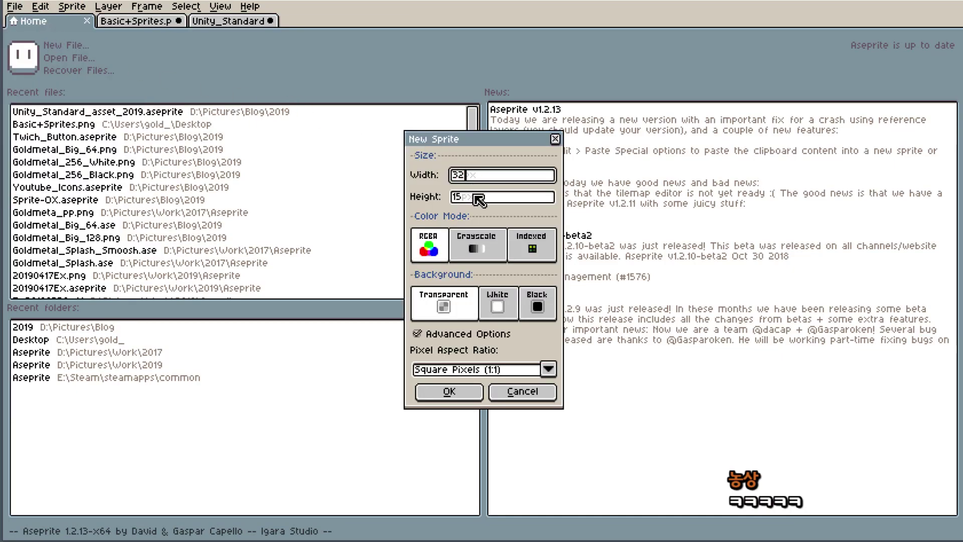
{"action": "key", "text": "Tab"}
{"action": "type", "text": "32"}
{"action": "left_click", "coordinate": [449, 391]}
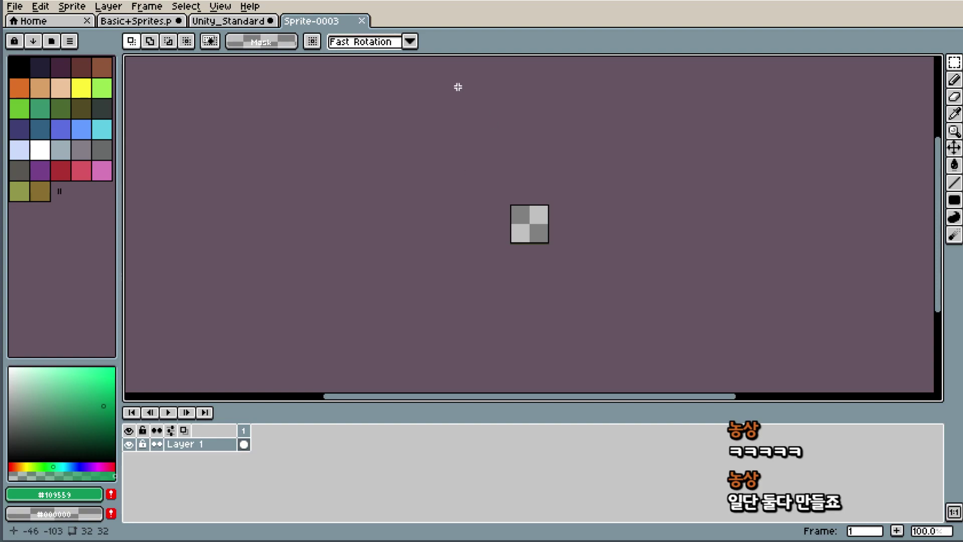
{"action": "scroll", "coordinate": [551, 231], "scroll_direction": "up", "scroll_amount": 4}
{"action": "scroll", "coordinate": [497, 75], "scroll_direction": "down", "scroll_amount": 1}
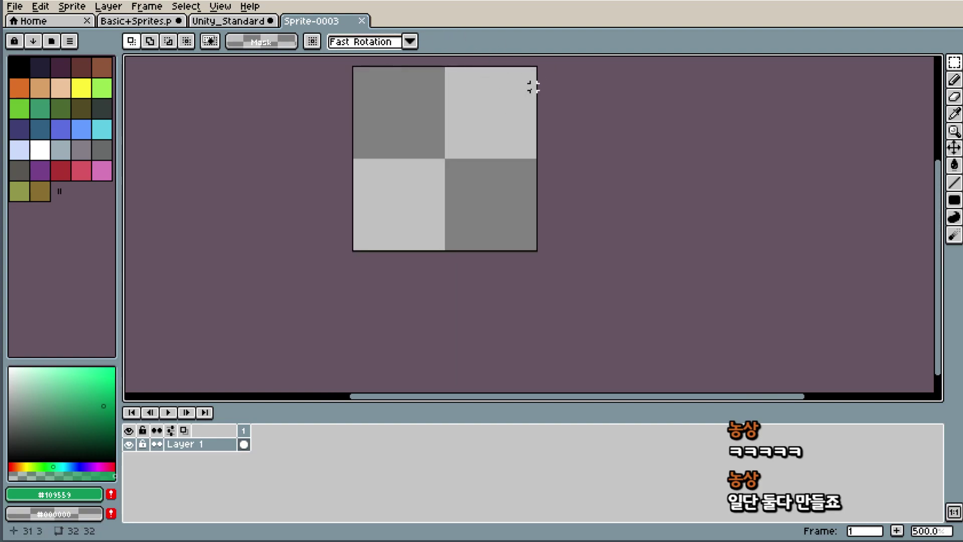
- Copy a grass-and-dirt tile from Unity_Standard into Sprite-0003, then undo that paste
{"action": "left_click", "coordinate": [229, 23]}
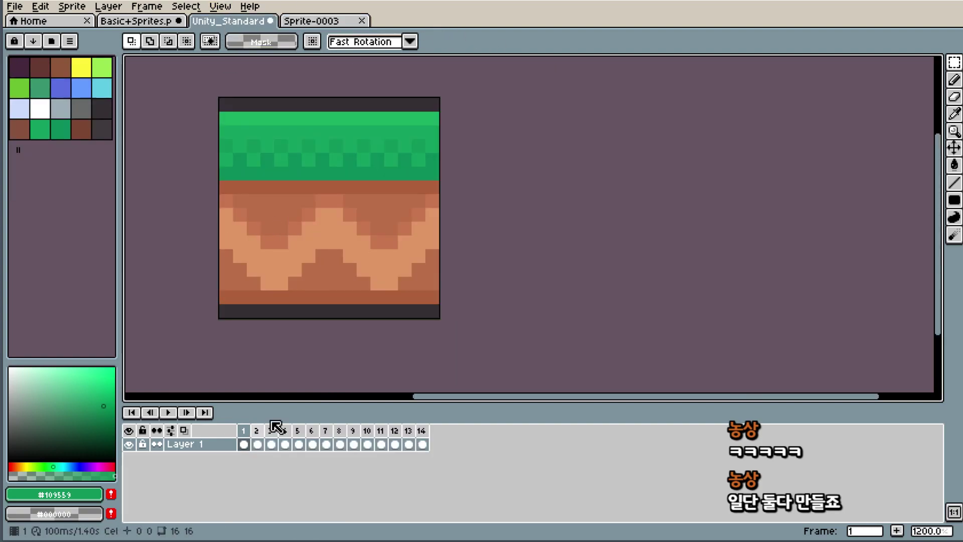
{"action": "left_click", "coordinate": [257, 444]}
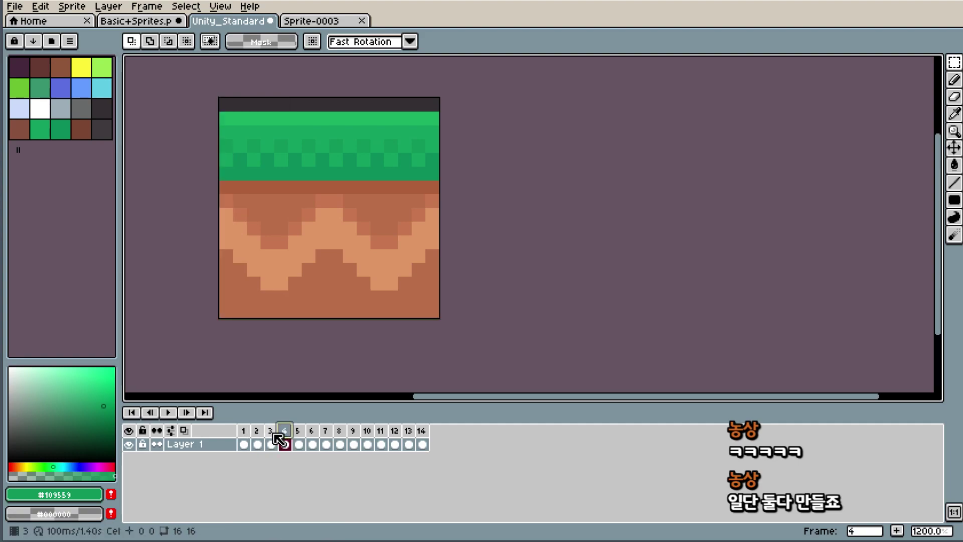
{"action": "left_click", "coordinate": [257, 444]}
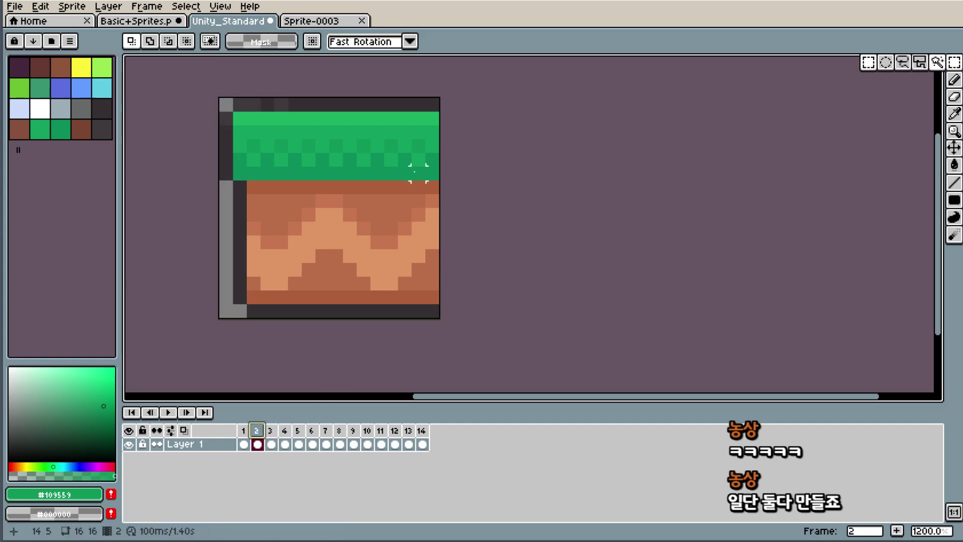
{"action": "key", "text": "ctrl+a"}
{"action": "key", "text": "ctrl+c"}
{"action": "left_click", "coordinate": [344, 21]}
{"action": "key", "text": "ctrl+v"}
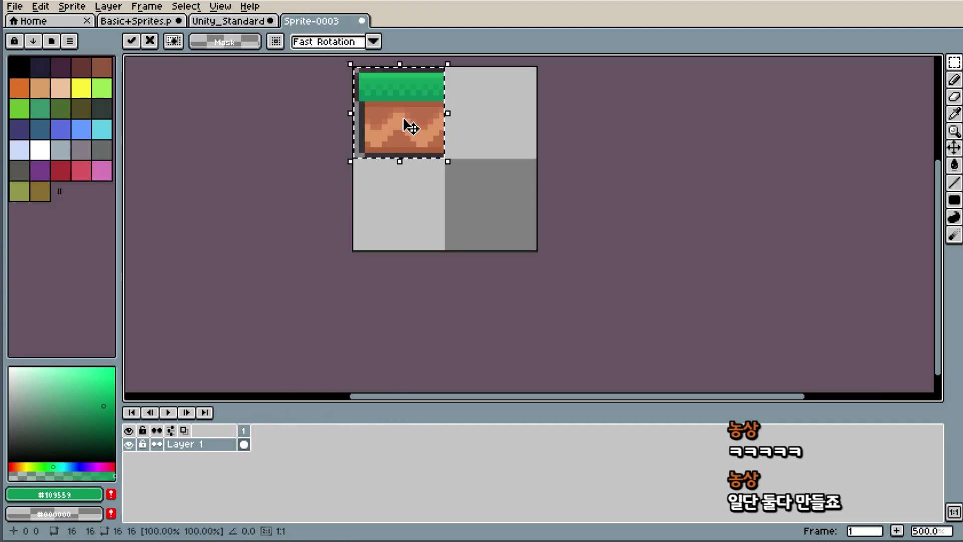
{"action": "scroll", "coordinate": [408, 124], "scroll_direction": "up", "scroll_amount": 2}
{"action": "left_click_drag", "start_coordinate": [329, 161], "coordinate": [311, 150]}
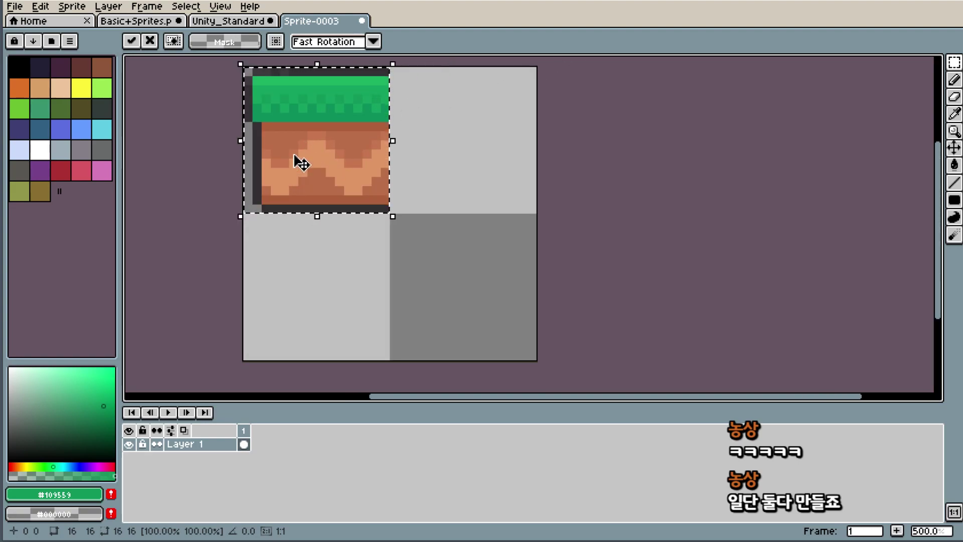
{"action": "key", "text": "ctrl+z"}
- Paste frame 5's tile into Sprite-0003 and move it to the bottom-left quarter
{"action": "key", "text": "ctrl+shift+Tab"}
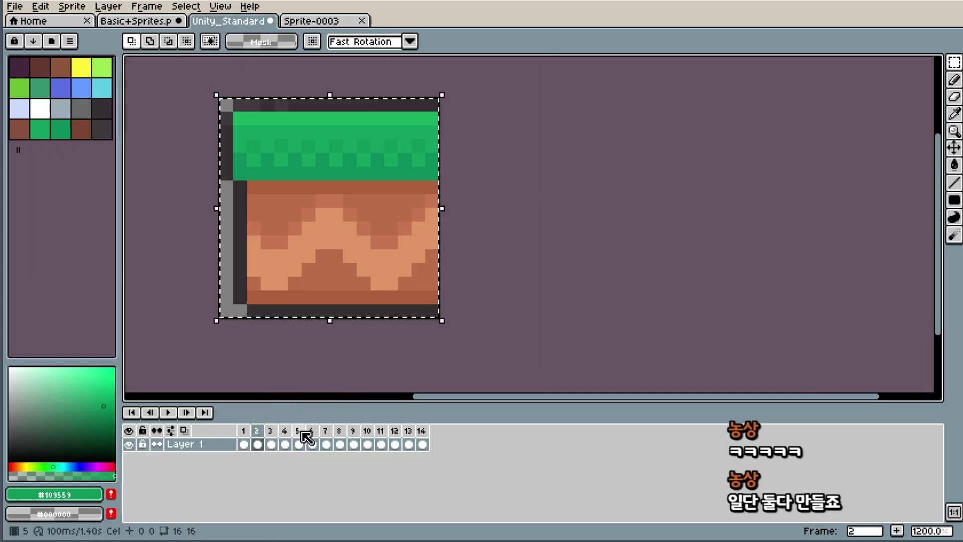
{"action": "left_click", "coordinate": [298, 443]}
{"action": "key", "text": "ctrl+Tab"}
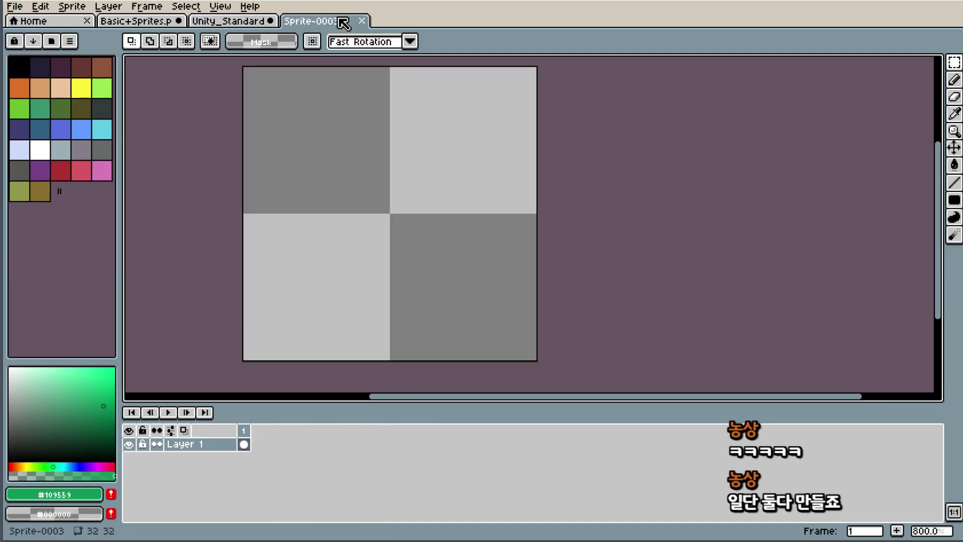
{"action": "key", "text": "ctrl+v"}
{"action": "left_click_drag", "start_coordinate": [323, 119], "coordinate": [335, 260]}
{"action": "key", "text": "ctrl+a"}
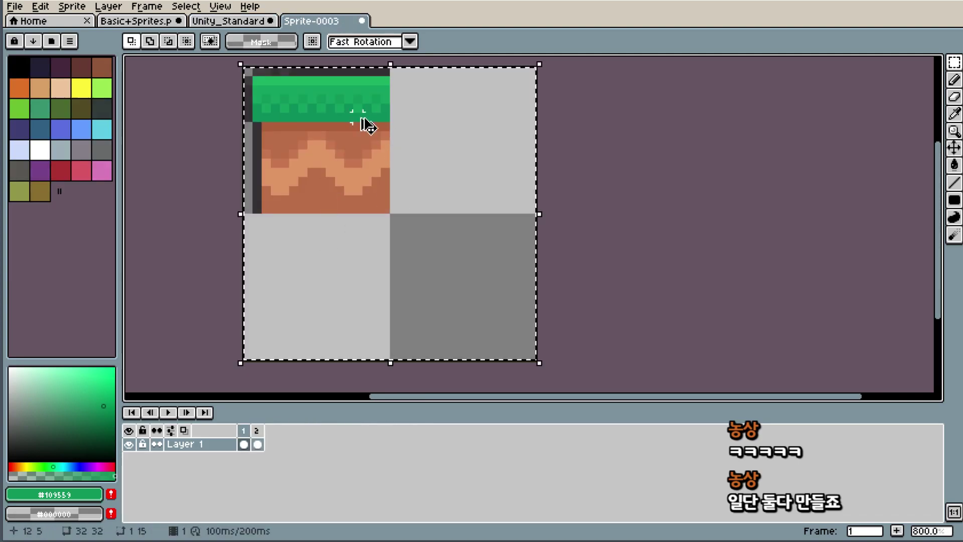
{"action": "mouse_move", "coordinate": [333, 112]}
{"action": "left_mouse_down"}
{"action": "mouse_move", "coordinate": [329, 251]}
{"action": "mouse_move", "coordinate": [318, 266]}
{"action": "left_mouse_up"}
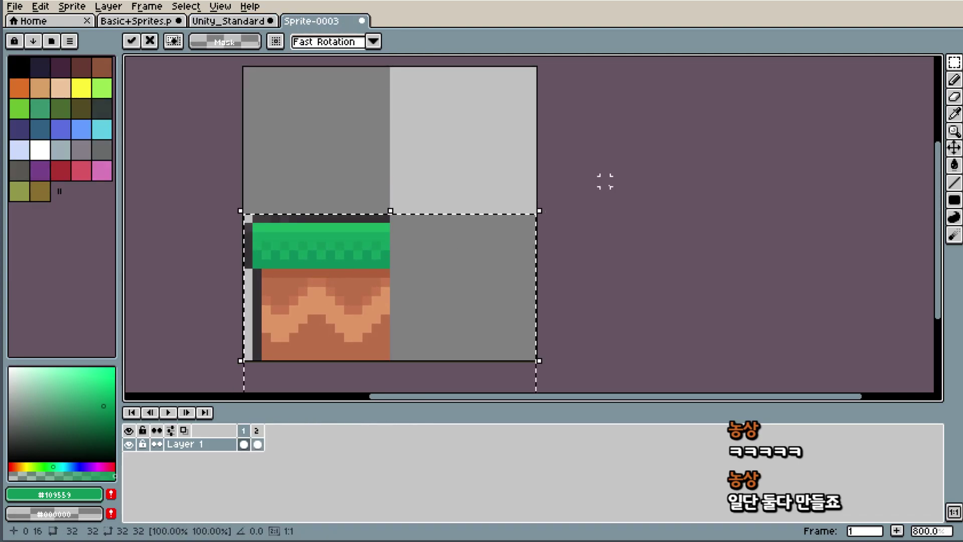
{"action": "key", "text": "ctrl+d"}
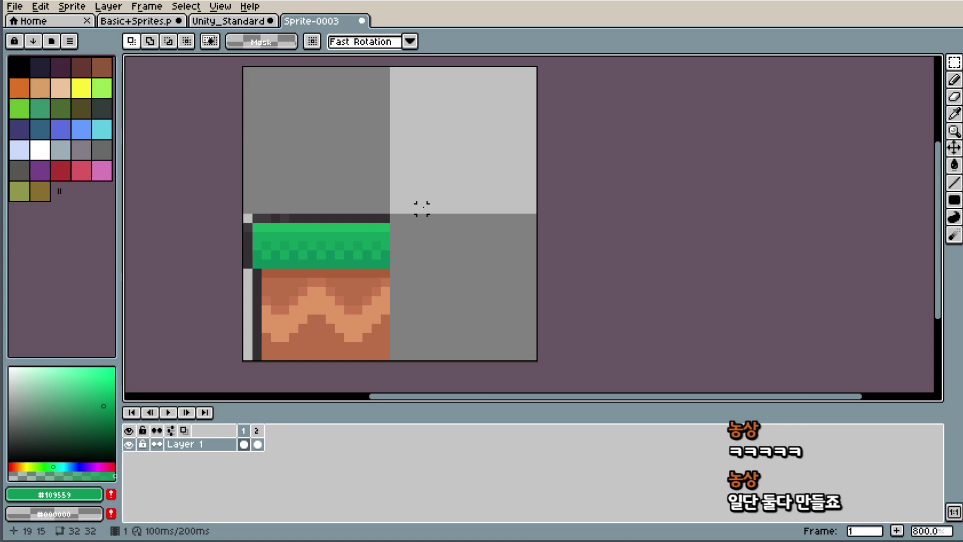
{"action": "key", "text": "i"}
{"action": "left_click", "coordinate": [381, 228]}
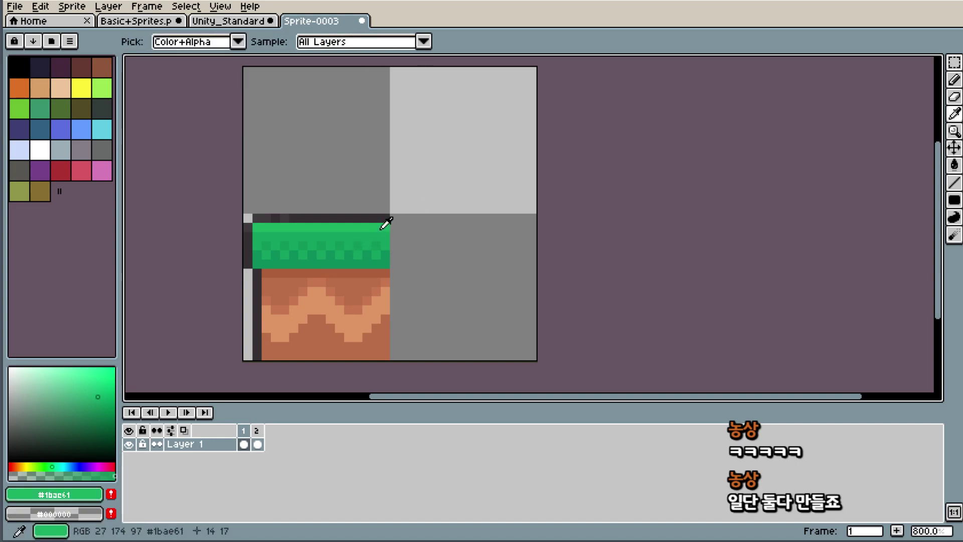
{"action": "key", "text": "b"}
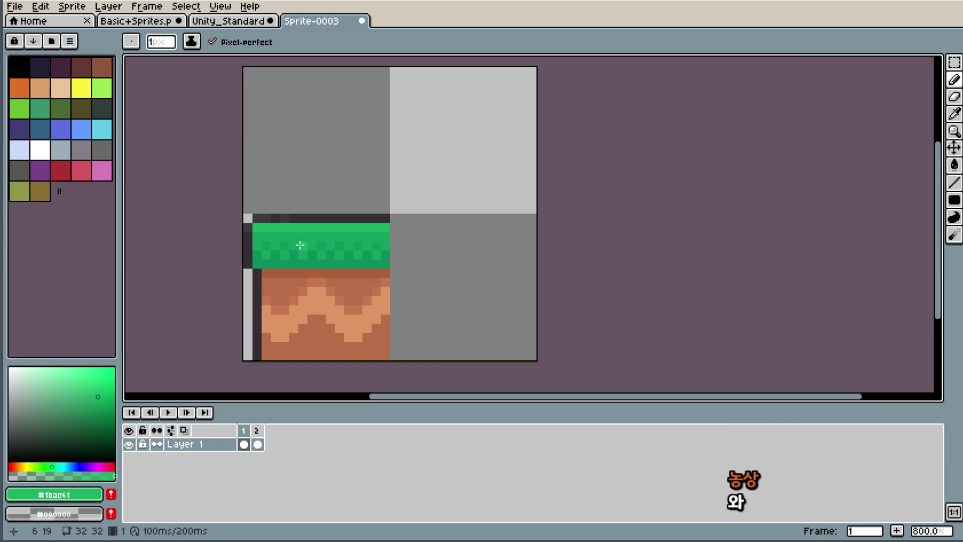
{"action": "left_click", "coordinate": [312, 218]}
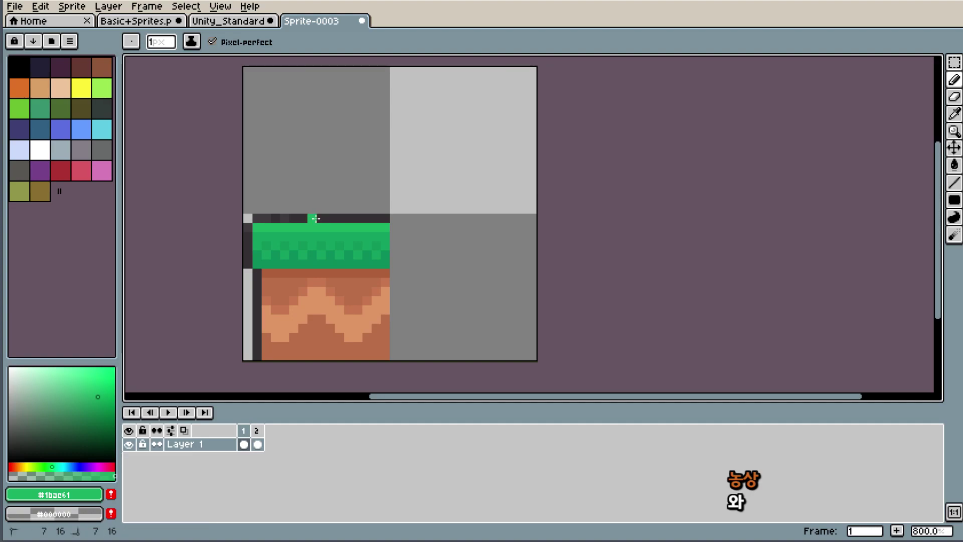
{"action": "left_click", "coordinate": [385, 145], "text": "shift"}
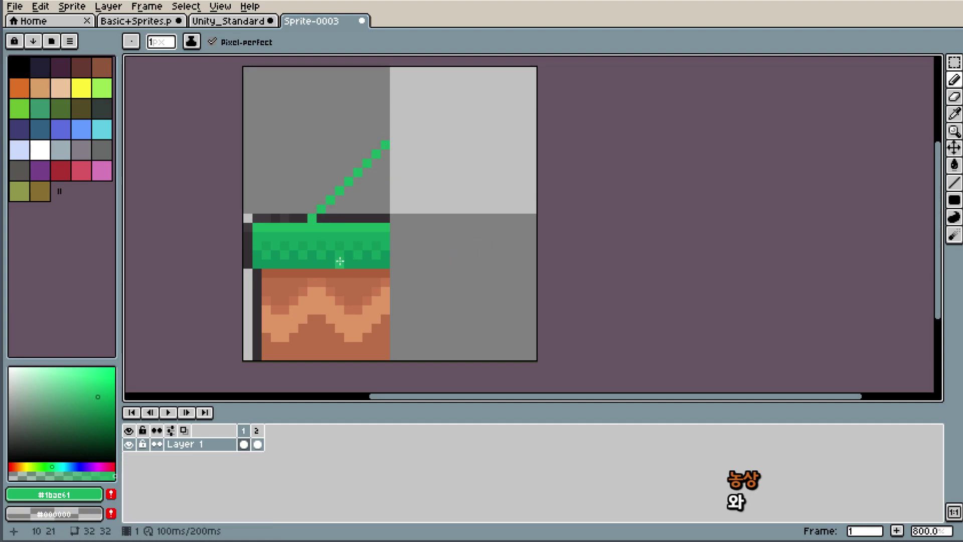
{"action": "left_click", "coordinate": [322, 263]}
{"action": "left_click_drag", "start_coordinate": [321, 264], "coordinate": [345, 254]}
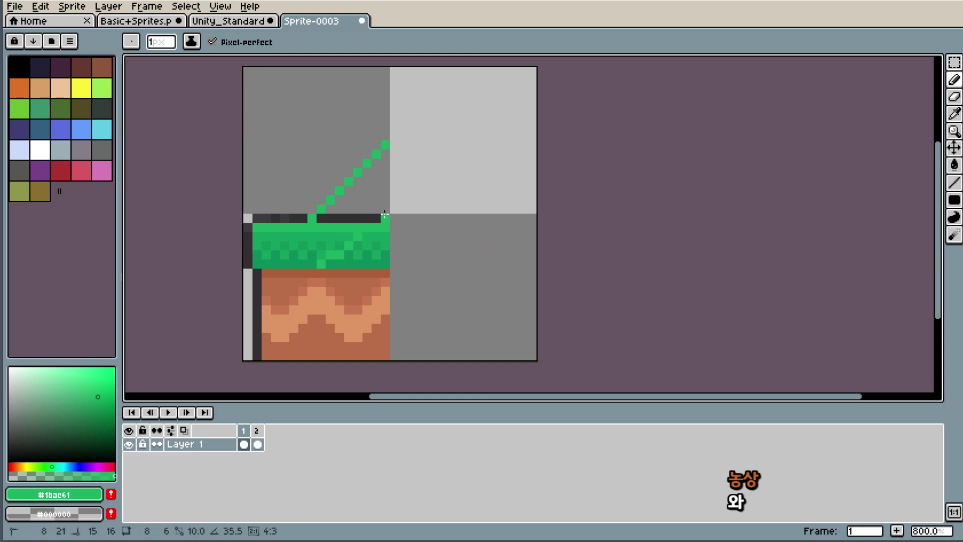
{"action": "left_click", "coordinate": [385, 218]}
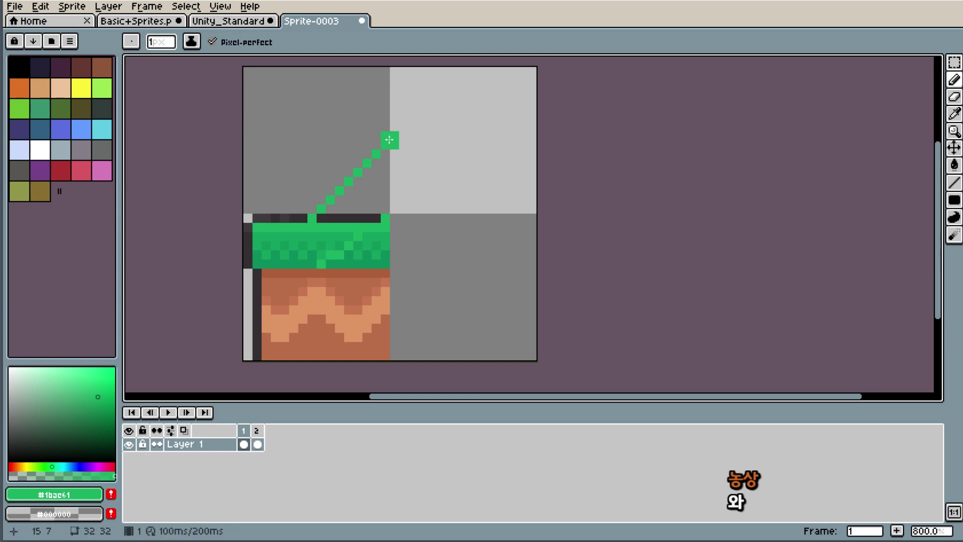
{"action": "left_click_drag", "start_coordinate": [450, 71], "coordinate": [534, 72]}
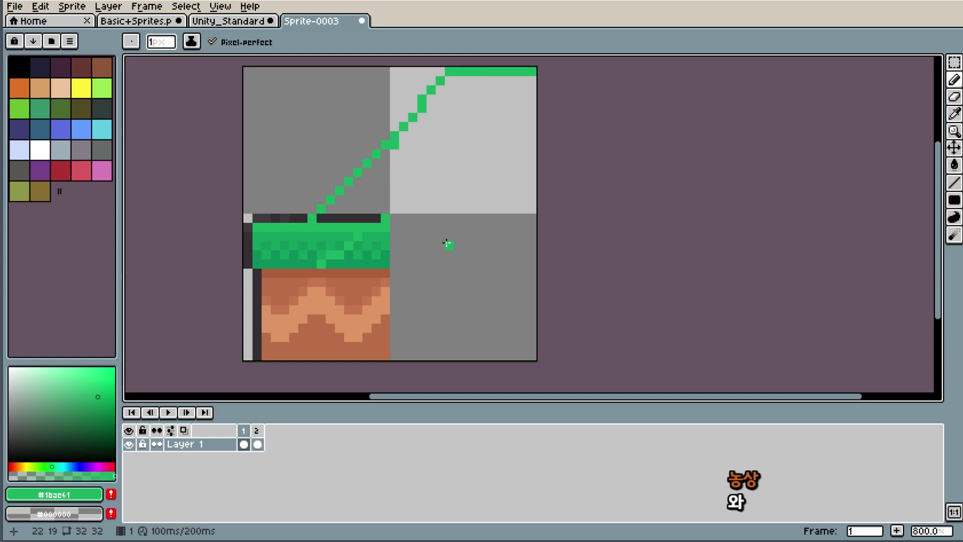
{"action": "key", "text": "v"}
{"action": "key", "text": "ctrl+z"}
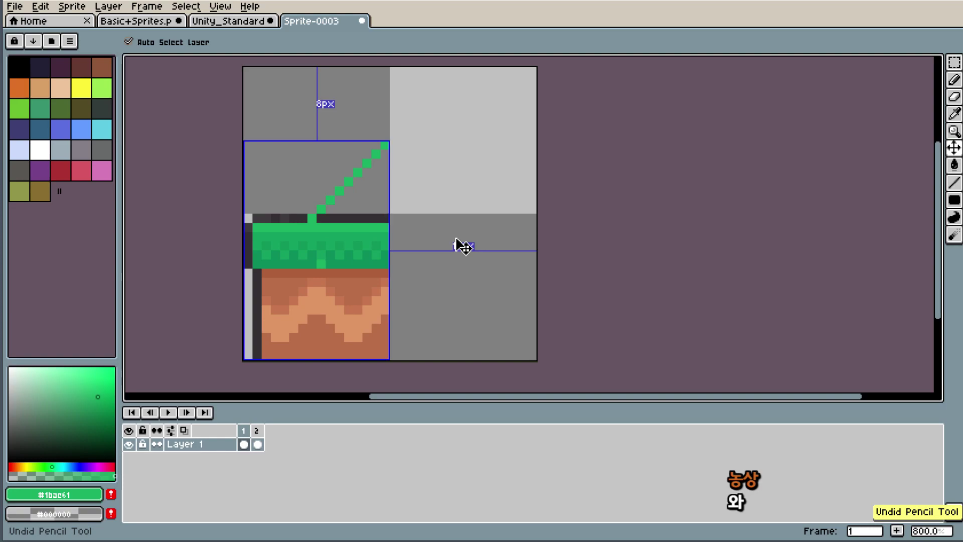
{"action": "key", "text": "ctrl+z"}
{"action": "key", "text": "ctrl+z"}
{"action": "key", "text": "b"}
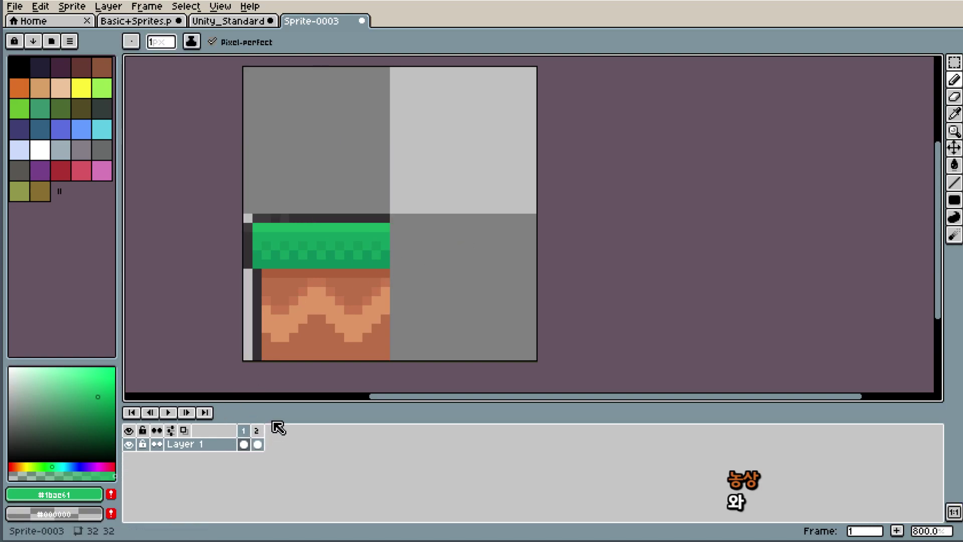
{"action": "scroll", "coordinate": [592, 91], "scroll_direction": "down", "scroll_amount": 1}
{"action": "scroll", "coordinate": [604, 77], "scroll_direction": "up", "scroll_amount": 2}
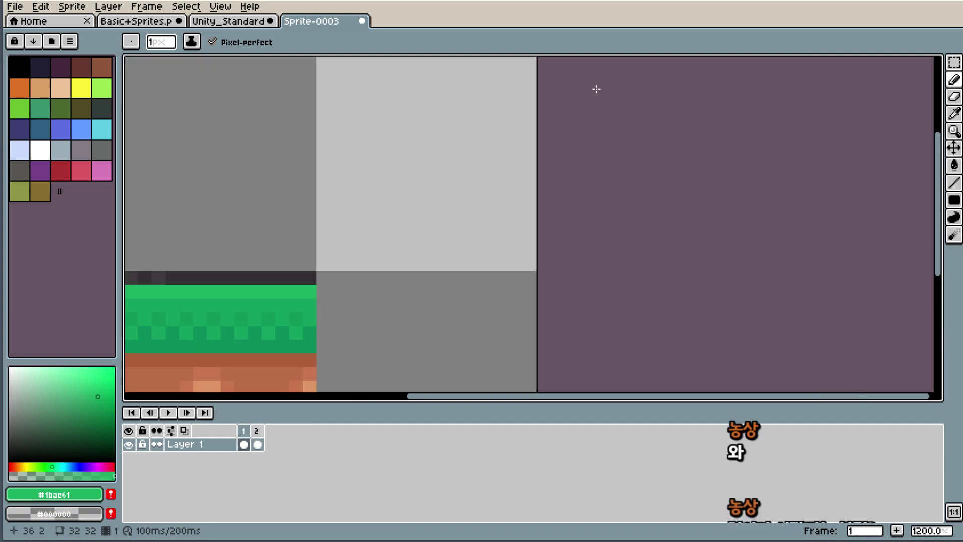
{"action": "scroll", "coordinate": [595, 88], "scroll_direction": "down", "scroll_amount": 1}
{"action": "scroll", "coordinate": [345, 229], "scroll_direction": "down", "scroll_amount": 1}
{"action": "scroll", "coordinate": [345, 230], "scroll_direction": "up", "scroll_amount": 1}
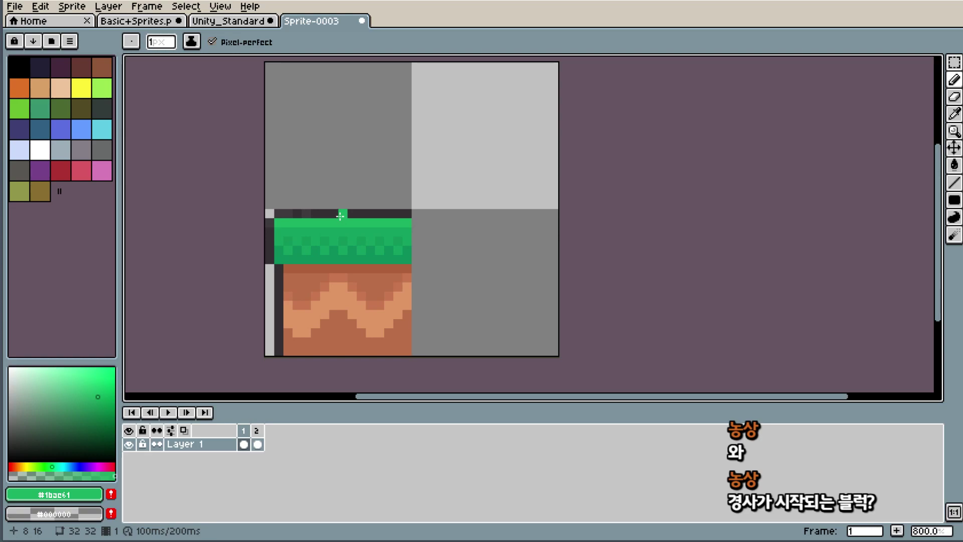
{"action": "left_click", "coordinate": [407, 150], "text": "shift"}
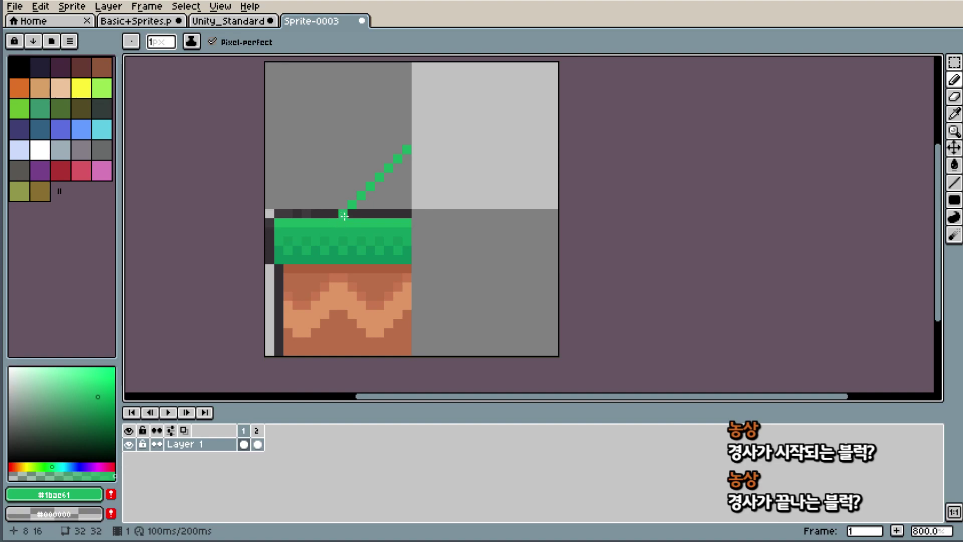
{"action": "key", "text": "ctrl+z"}
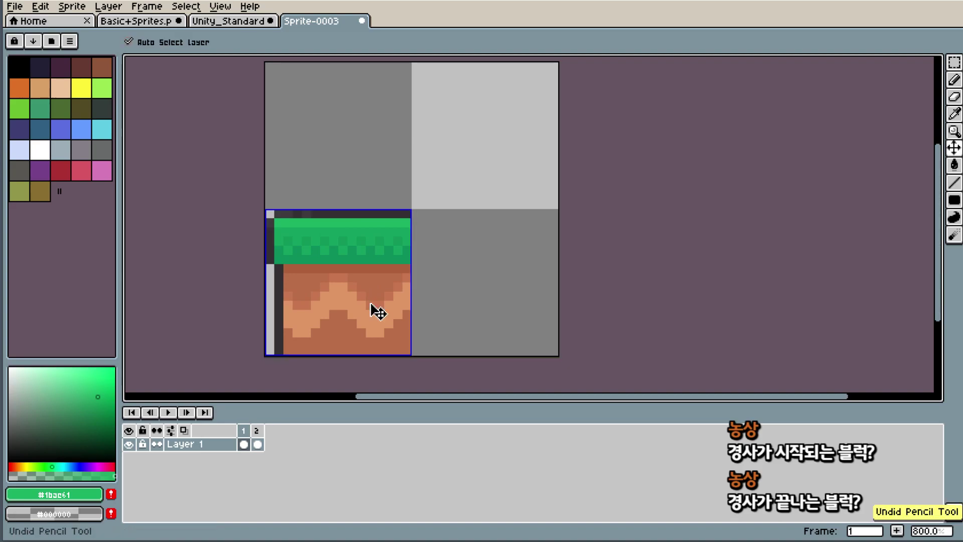
{"action": "left_click", "coordinate": [259, 21]}
{"action": "left_click", "coordinate": [298, 431]}
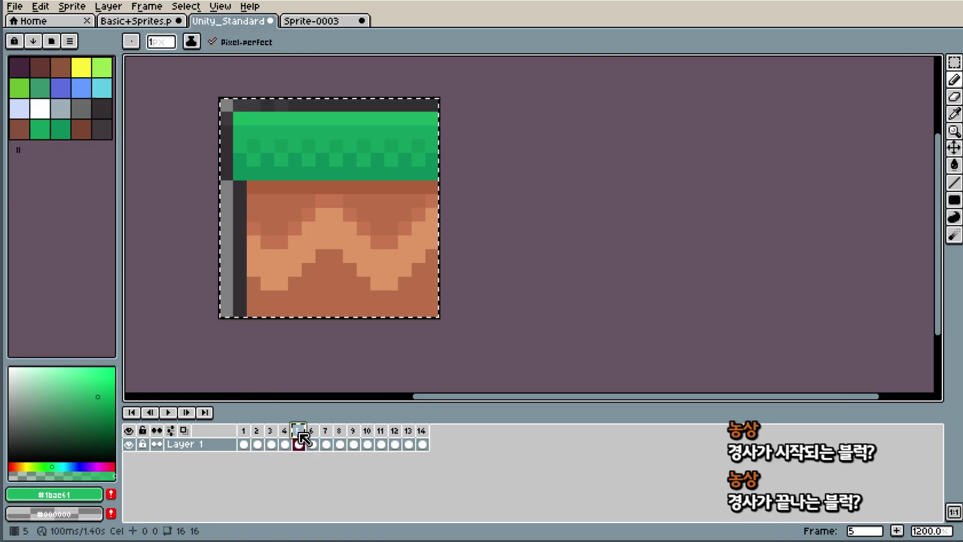
{"action": "left_click", "coordinate": [322, 21]}
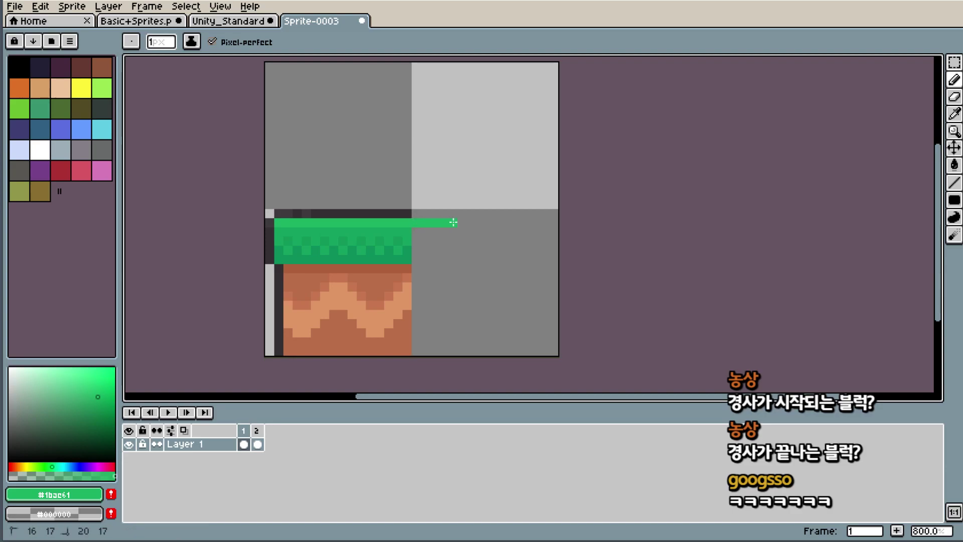
- Extend the green line right, then diagonally up to the right edge, outlined dark above
{"action": "left_click", "coordinate": [477, 222], "text": "shift"}
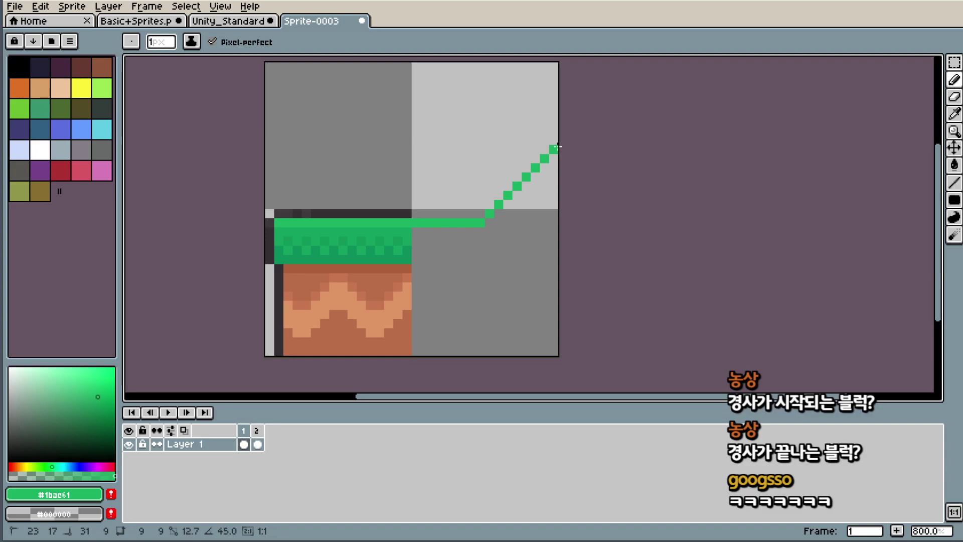
{"action": "left_click", "coordinate": [556, 149], "text": "shift"}
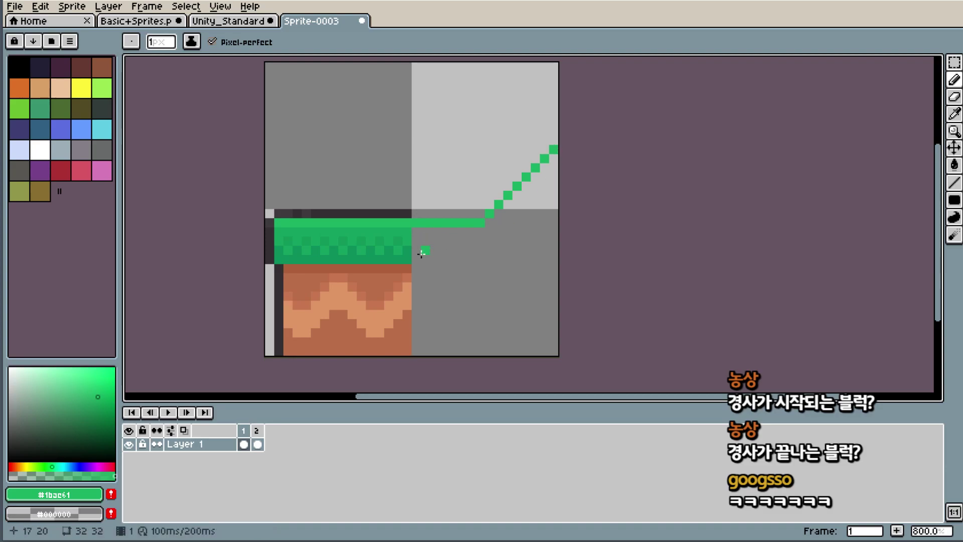
{"action": "left_click", "coordinate": [408, 213], "text": "alt"}
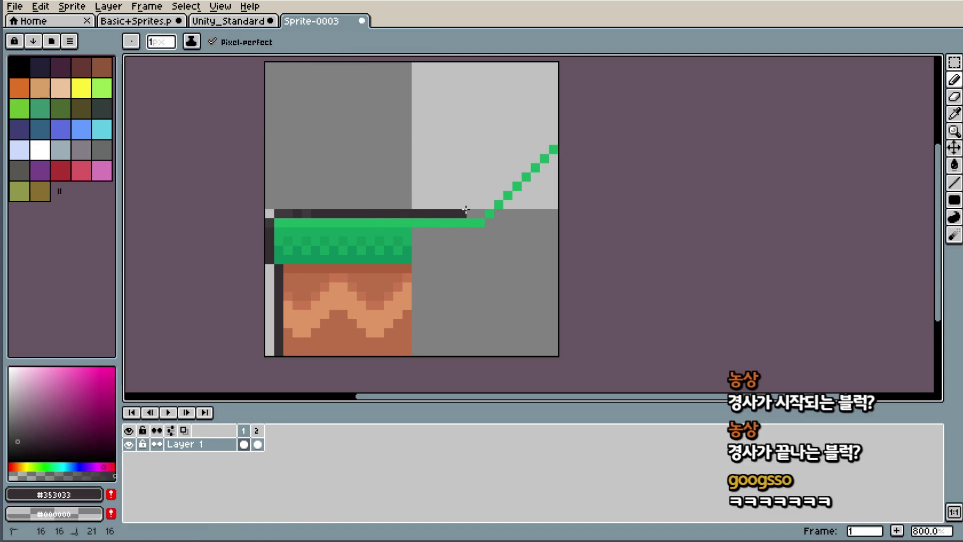
{"action": "left_click_drag", "start_coordinate": [417, 211], "coordinate": [484, 213]}
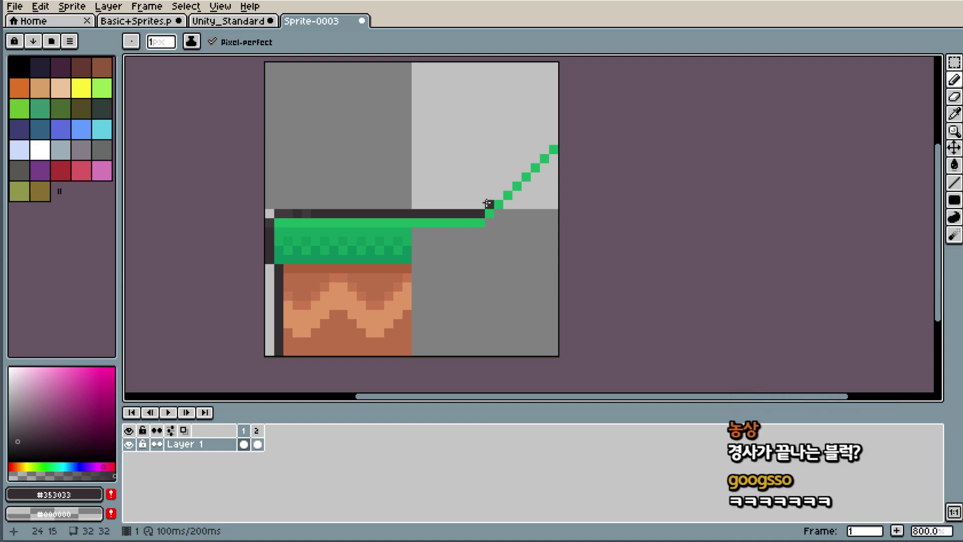
{"action": "left_click", "coordinate": [553, 140], "text": "shift"}
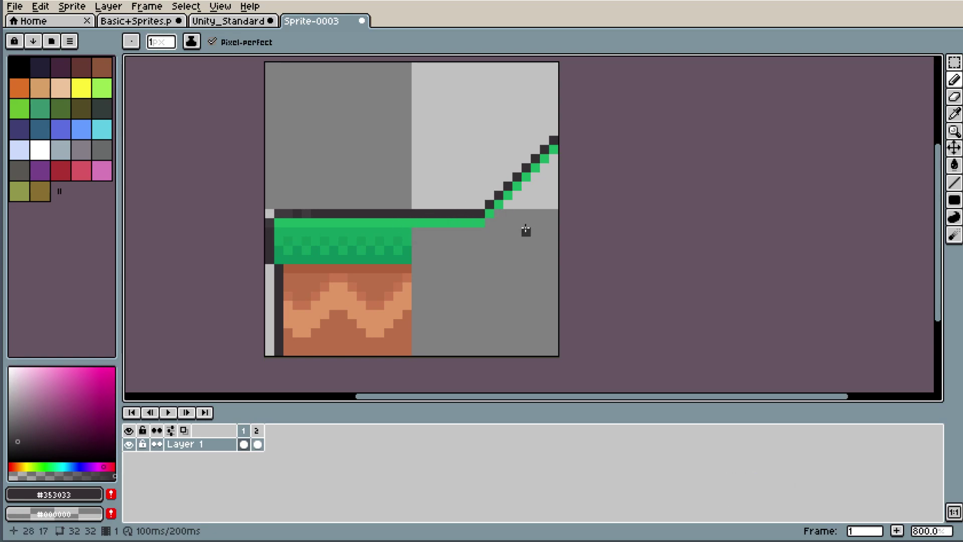
- Draw a vertical dark line from the sprite's top, then undo it
{"action": "left_click", "coordinate": [416, 74]}
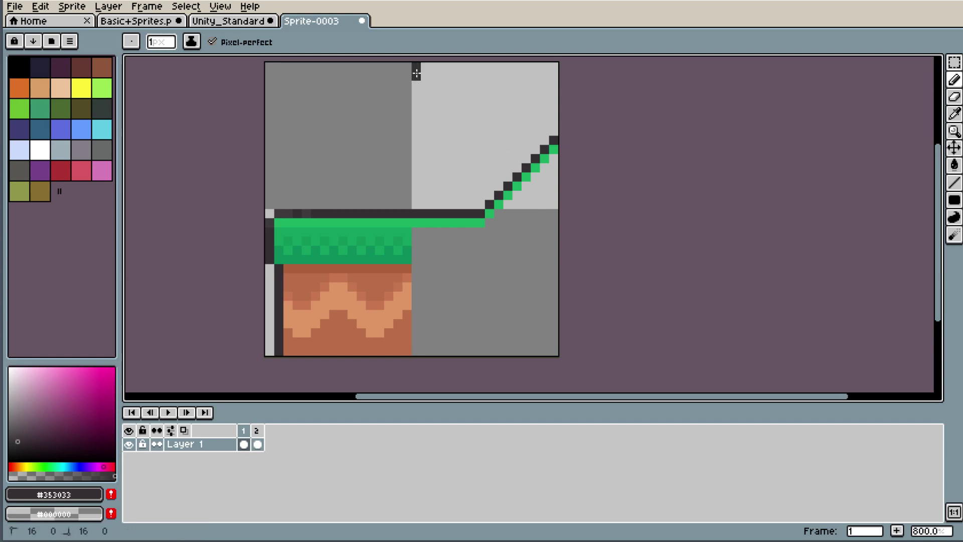
{"action": "left_click_drag", "start_coordinate": [416, 74], "coordinate": [425, 352]}
{"action": "scroll", "coordinate": [575, 236], "scroll_direction": "up", "scroll_amount": 1}
{"action": "key", "text": "ctrl+z"}
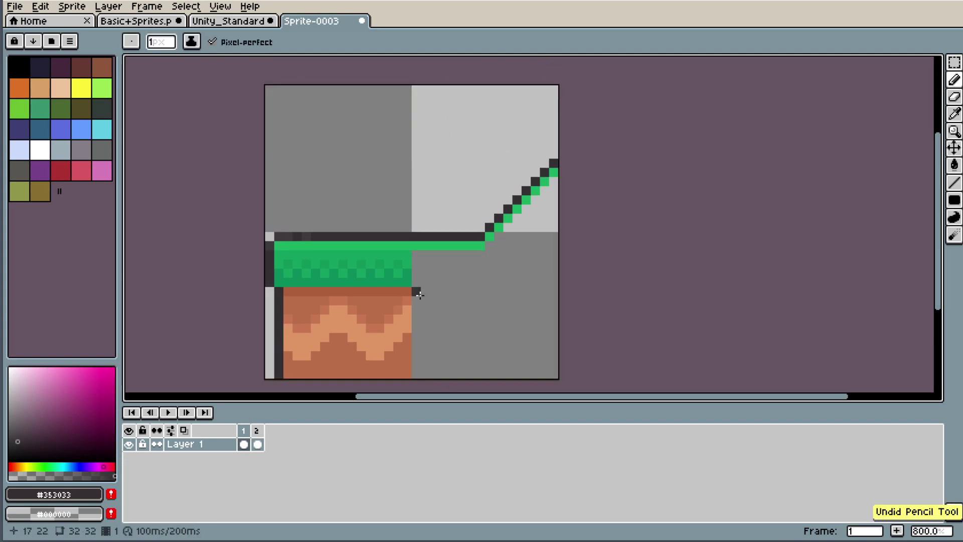
- Draw bright-green grass lines across the right half and along the slope, then bucket-fill the triangle beneath it
{"action": "left_click", "coordinate": [405, 254], "text": "alt"}
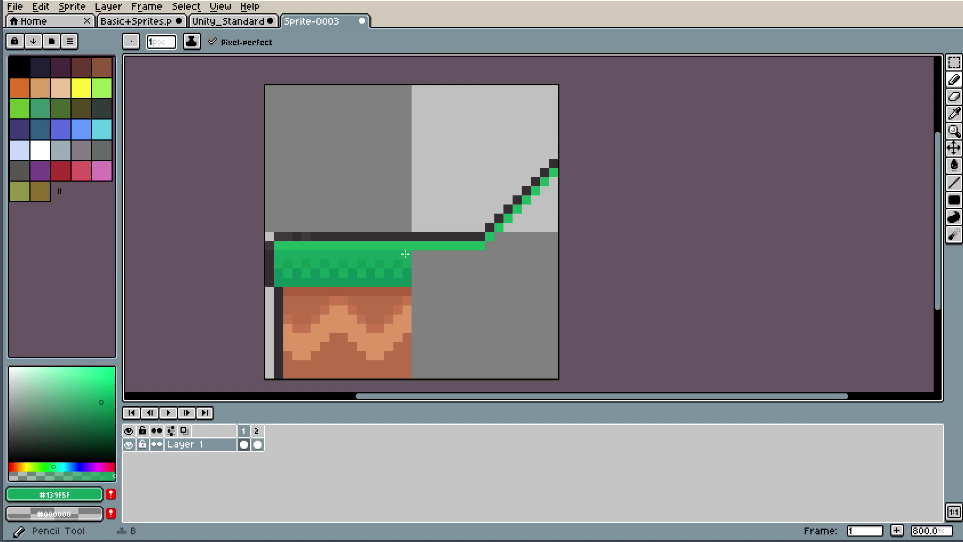
{"action": "left_click_drag", "start_coordinate": [406, 254], "coordinate": [580, 256]}
{"action": "left_click", "coordinate": [490, 243]}
{"action": "left_click", "coordinate": [564, 182], "text": "shift"}
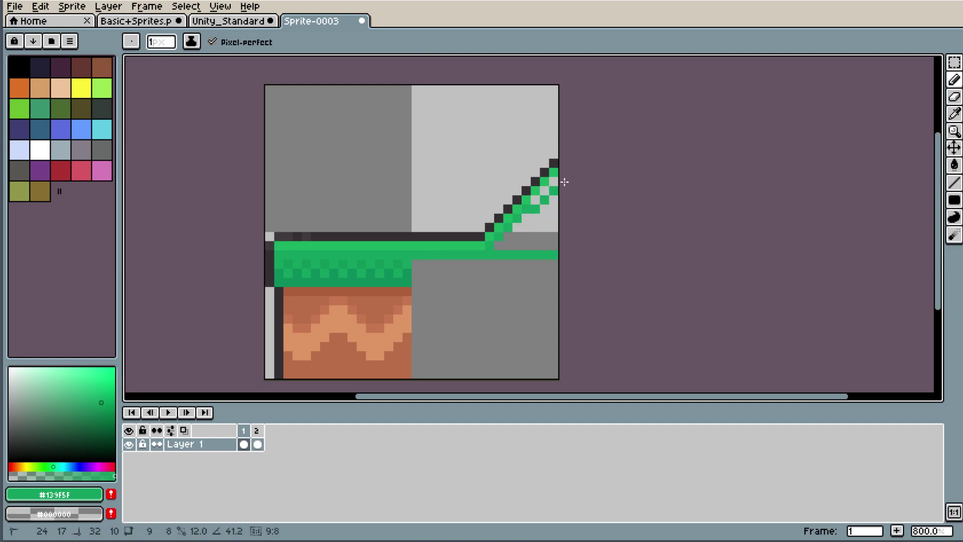
{"action": "key", "text": "i"}
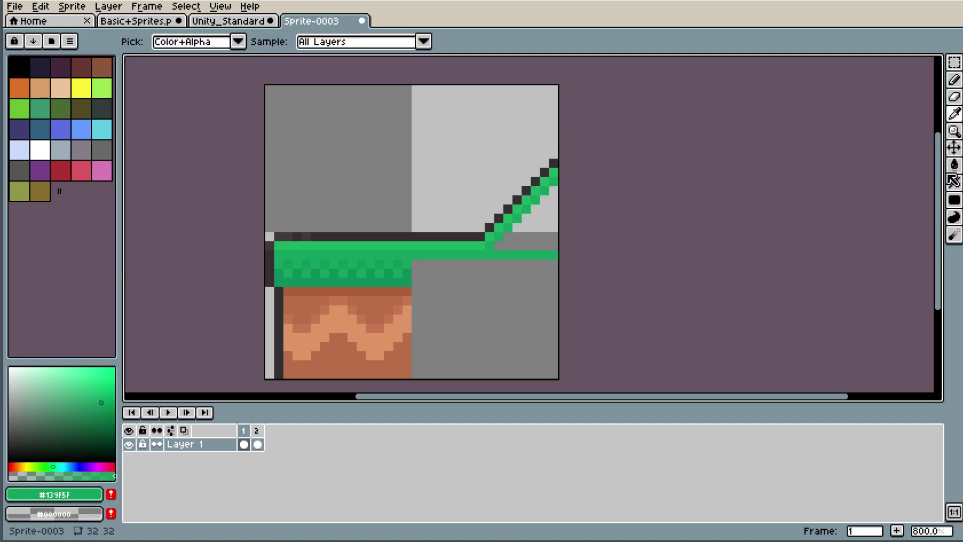
{"action": "key", "text": "g"}
{"action": "left_click", "coordinate": [546, 228]}
- Draw a dark-green grass row across the right half, then sample the dirt brown
{"action": "key", "text": "i"}
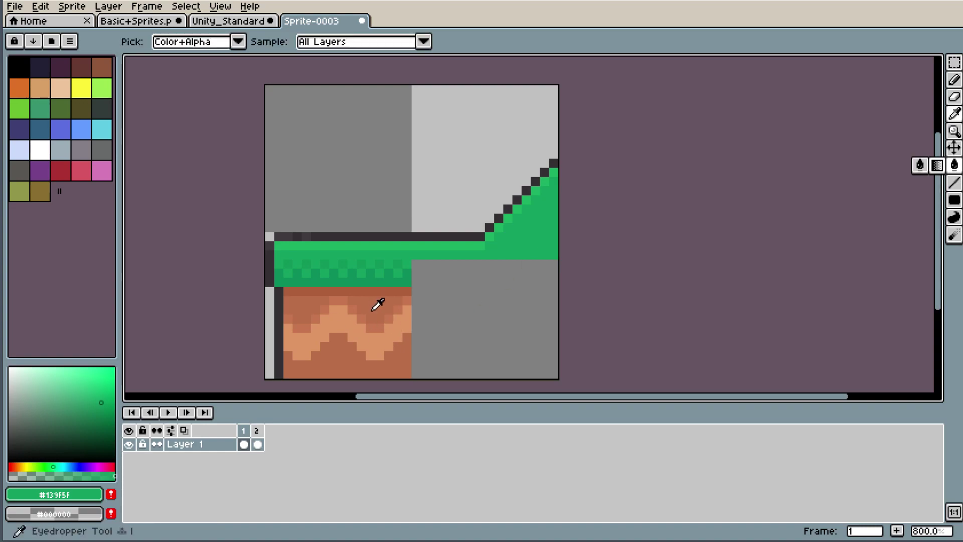
{"action": "left_click", "coordinate": [402, 275]}
{"action": "key", "text": "b"}
{"action": "left_click_drag", "start_coordinate": [413, 281], "coordinate": [589, 281]}
{"action": "key", "text": "i"}
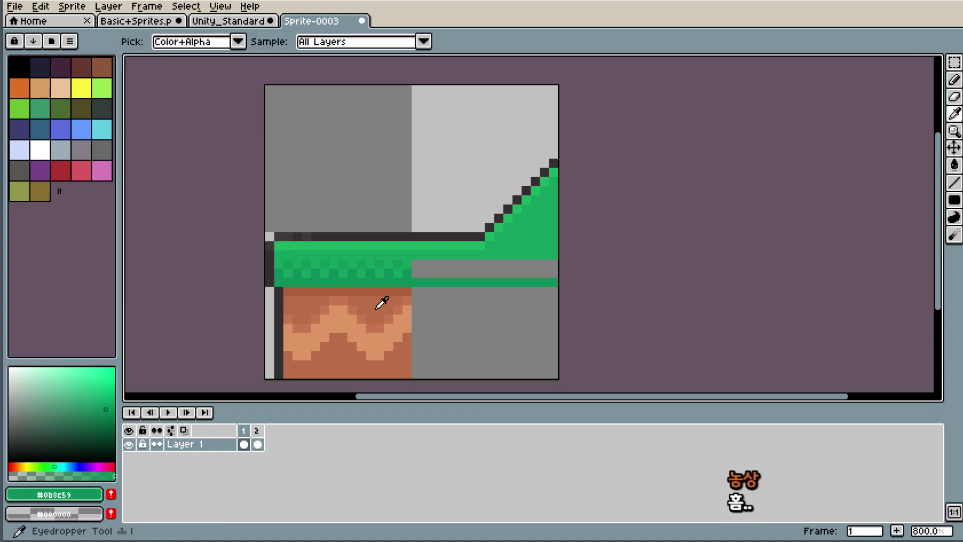
{"action": "left_click", "coordinate": [377, 308]}
{"action": "key", "text": "b"}
- Copy the left tile's dirt block under the right half of the sprite
{"action": "key", "text": "m"}
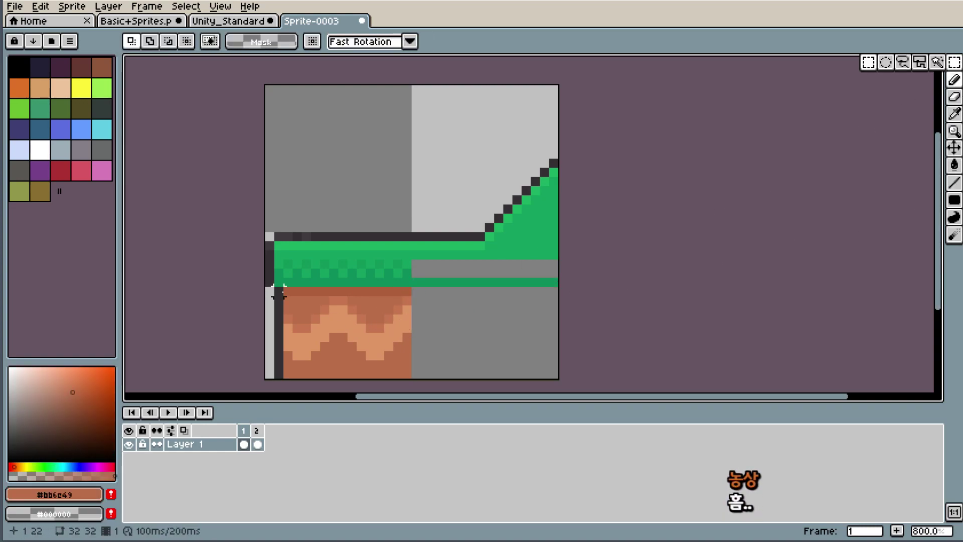
{"action": "left_click_drag", "start_coordinate": [279, 290], "coordinate": [412, 379]}
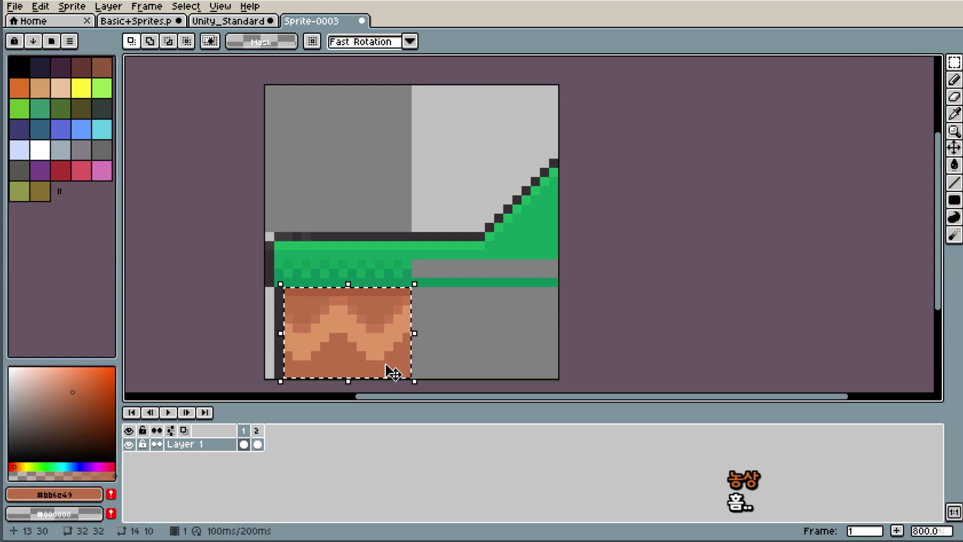
{"action": "left_click_drag", "start_coordinate": [346, 340], "coordinate": [483, 347]}
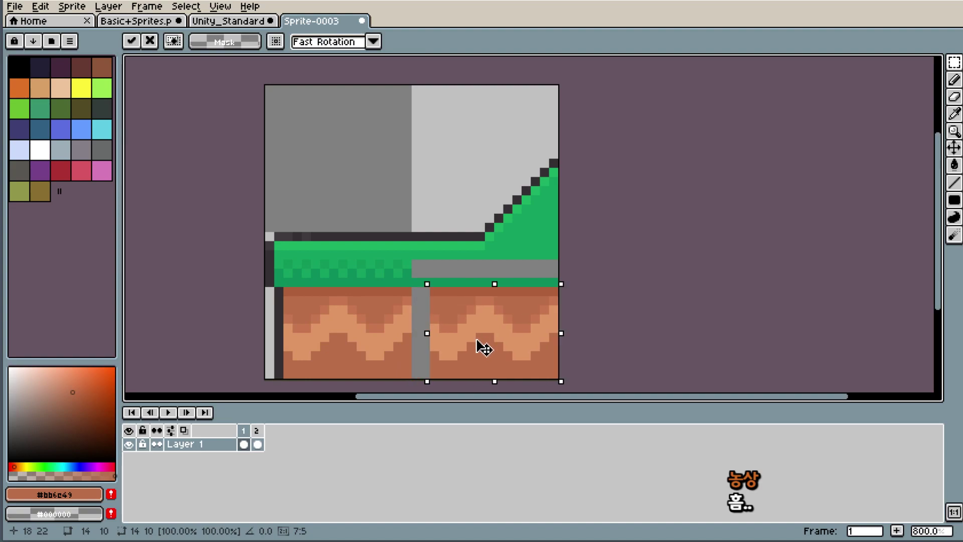
{"action": "left_click", "coordinate": [580, 301]}
{"action": "scroll", "coordinate": [577, 281], "scroll_direction": "down", "scroll_amount": 2}
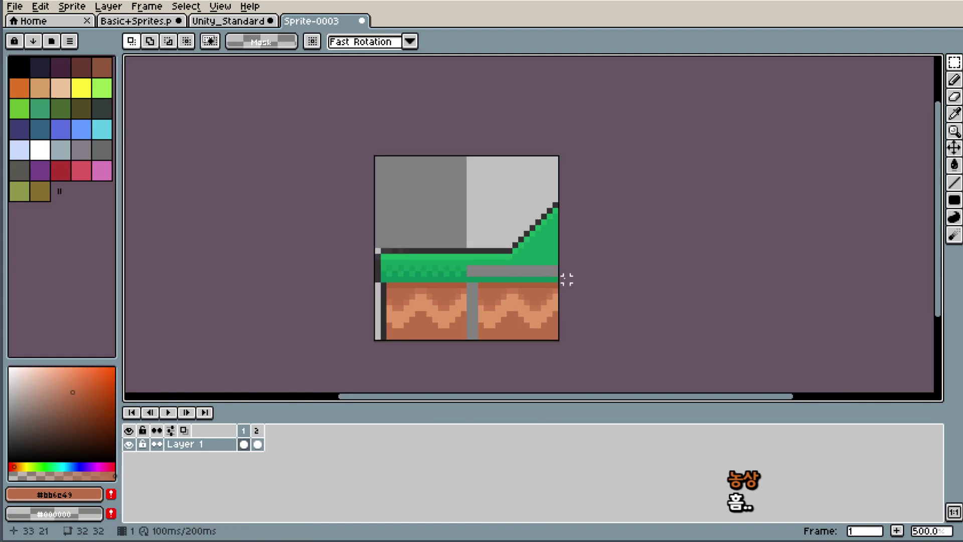
{"action": "scroll", "coordinate": [577, 275], "scroll_direction": "down", "scroll_amount": 2}
{"action": "scroll", "coordinate": [579, 275], "scroll_direction": "up", "scroll_amount": 3}
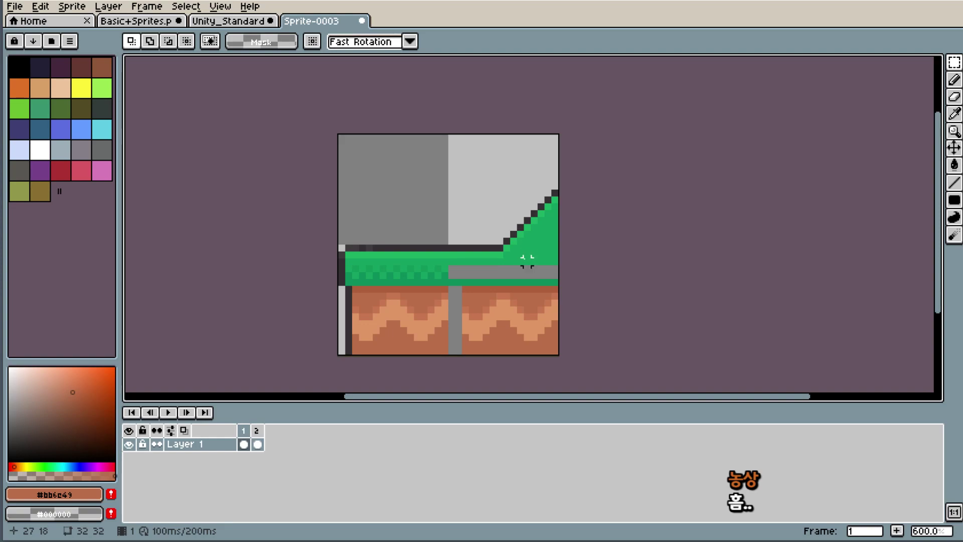
{"action": "scroll", "coordinate": [527, 262], "scroll_direction": "up", "scroll_amount": 1}
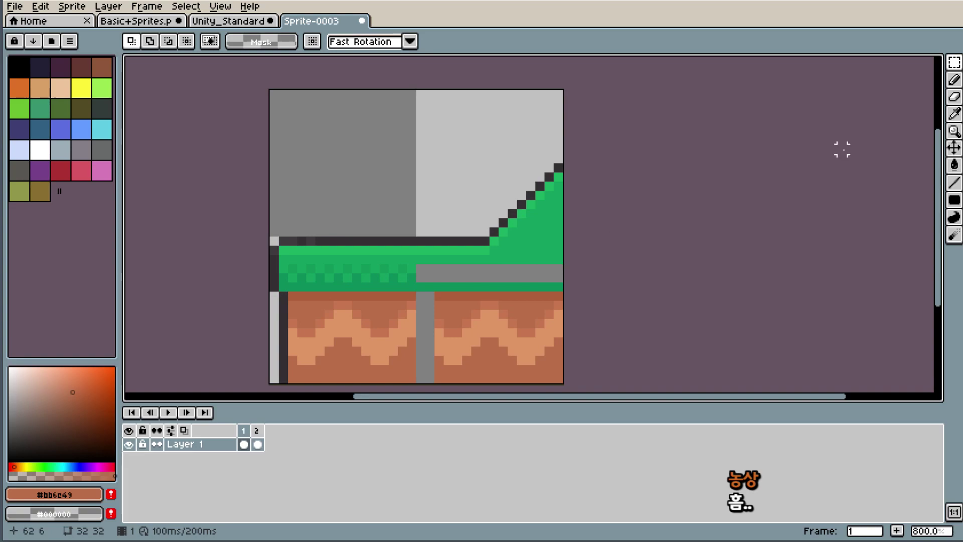
{"action": "key", "text": "w"}
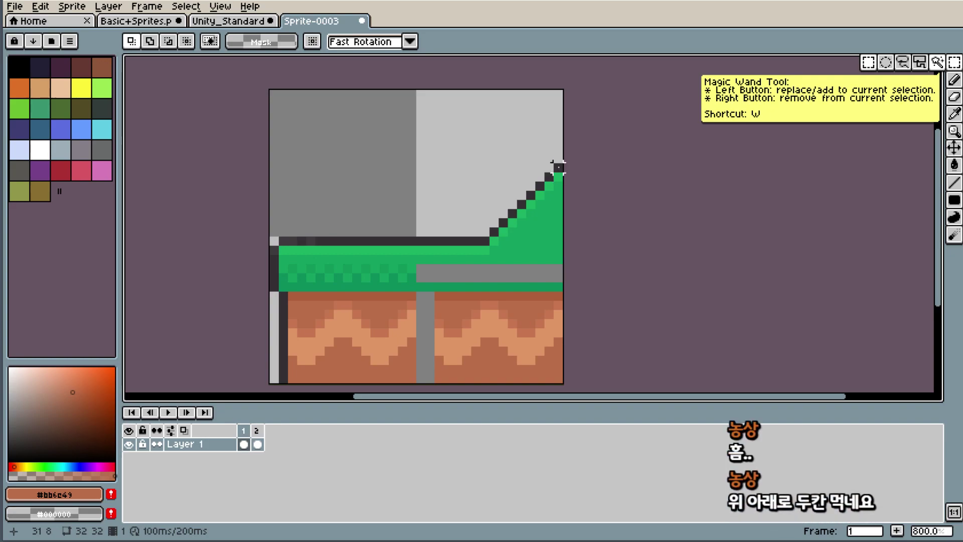
- Sample the grass green from the sprite and return to the Pencil
{"action": "key", "text": "i"}
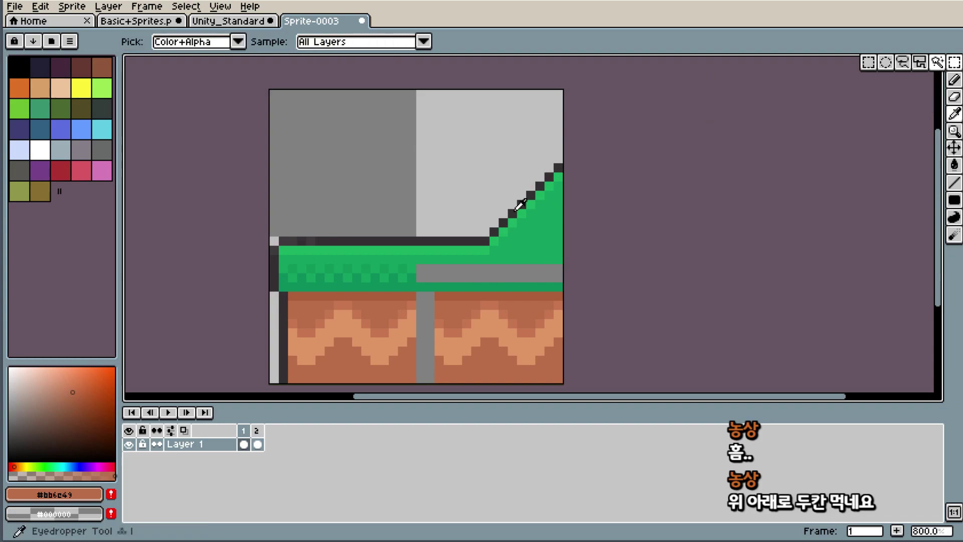
{"action": "scroll", "coordinate": [430, 266], "scroll_direction": "up", "scroll_amount": 3}
{"action": "scroll", "coordinate": [429, 266], "scroll_direction": "up", "scroll_amount": 2}
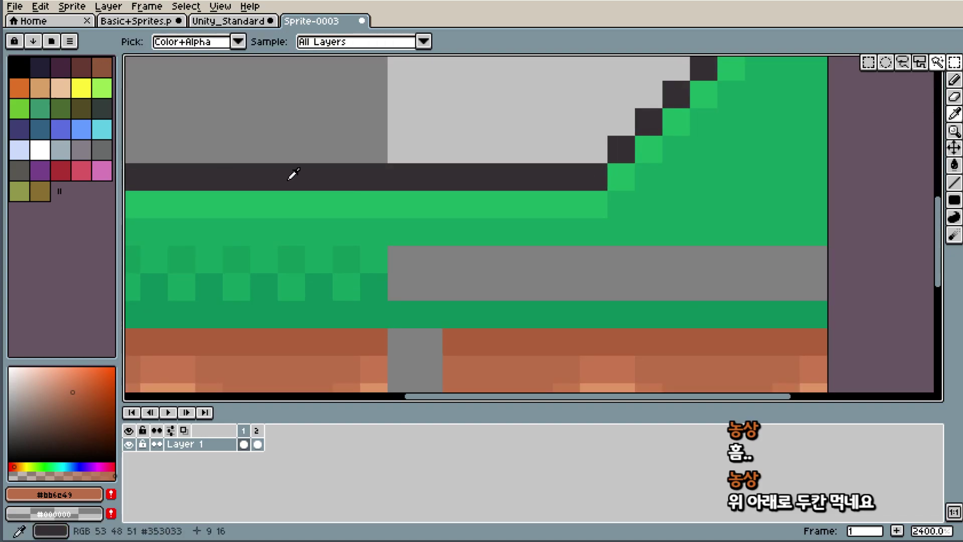
{"action": "scroll", "coordinate": [412, 207], "scroll_direction": "down", "scroll_amount": 5}
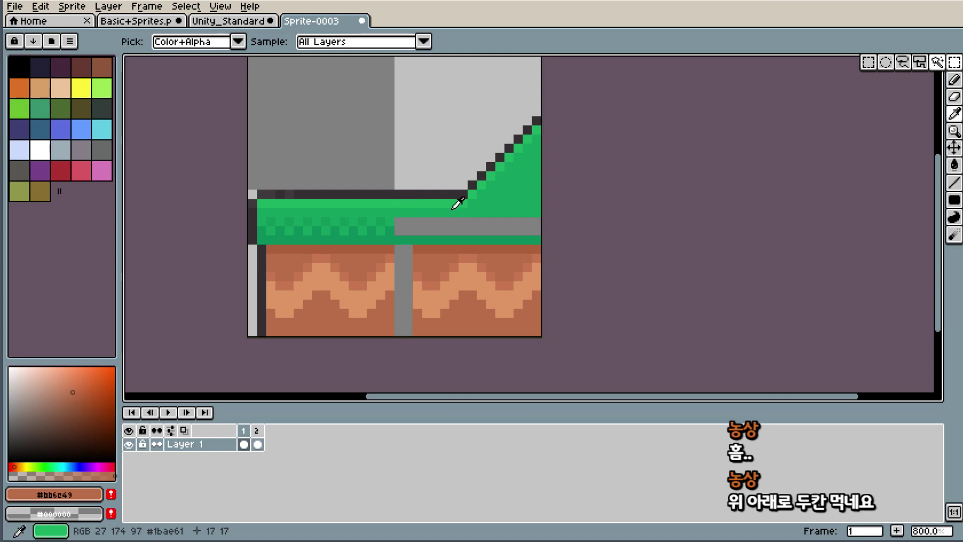
{"action": "left_click", "coordinate": [409, 236]}
{"action": "key", "text": "b"}
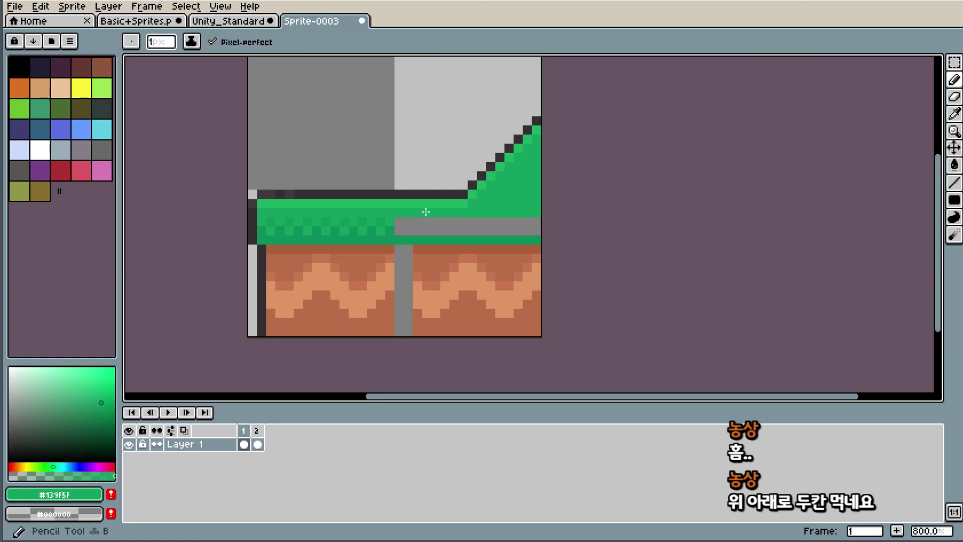
{"action": "key", "text": "alt"}
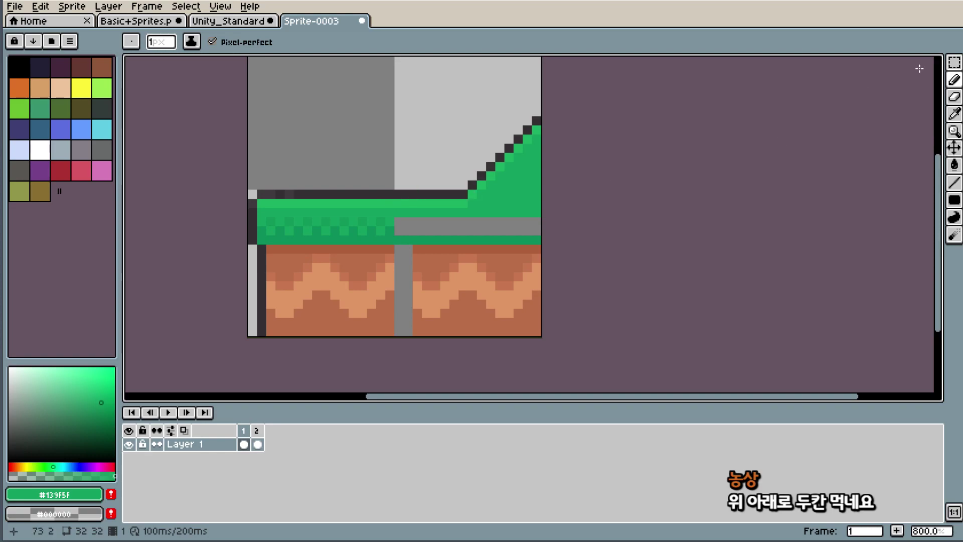
{"action": "left_click", "coordinate": [954, 62]}
- Delete the right-side slope area, then view frames 1, 4 and 13 in Unity_Standard
{"action": "left_click_drag", "start_coordinate": [544, 107], "coordinate": [417, 349]}
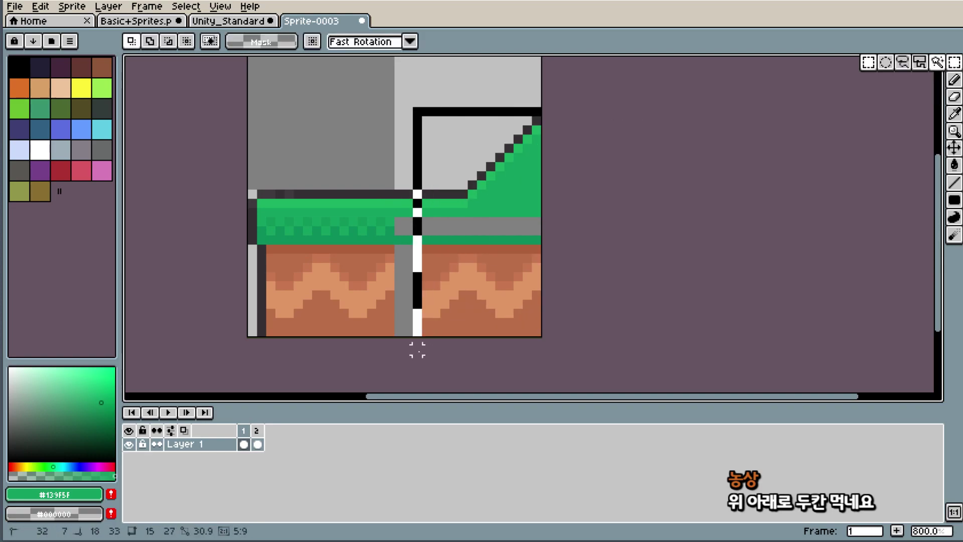
{"action": "key", "text": "Delete"}
{"action": "left_click", "coordinate": [237, 21]}
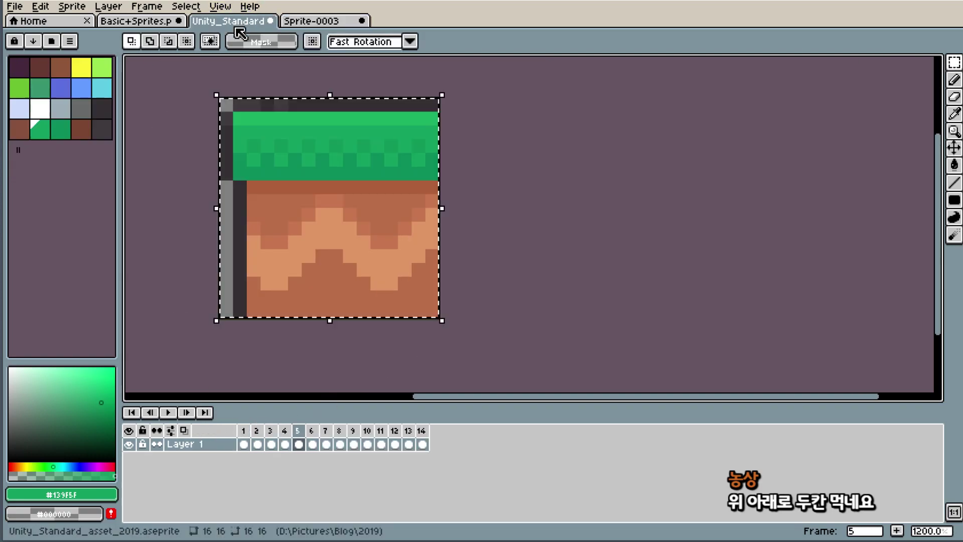
{"action": "left_click", "coordinate": [243, 444]}
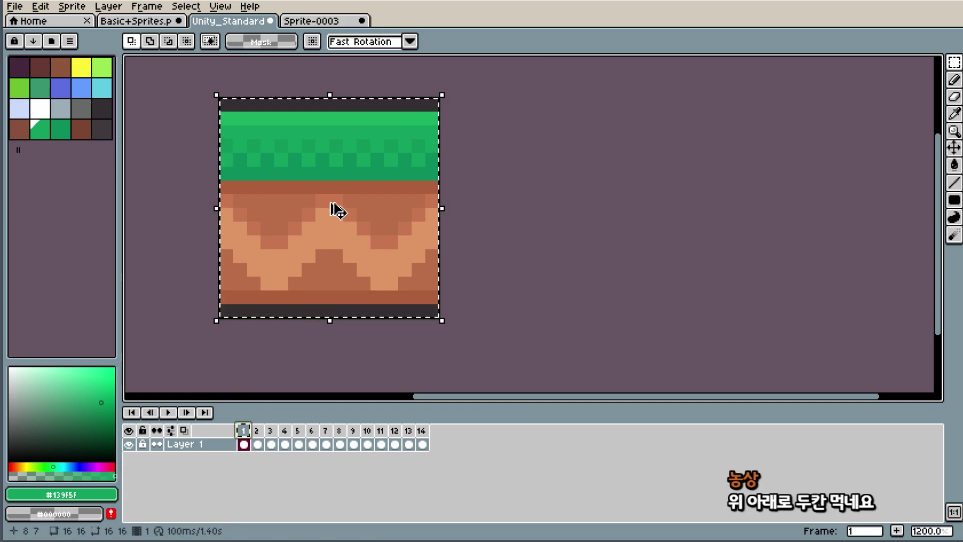
{"action": "left_click", "coordinate": [285, 432]}
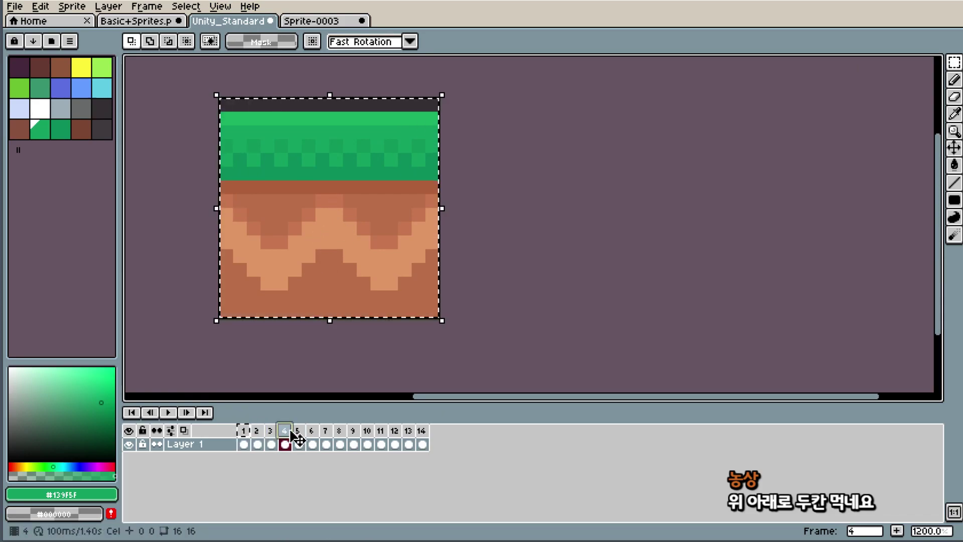
{"action": "left_click", "coordinate": [408, 432]}
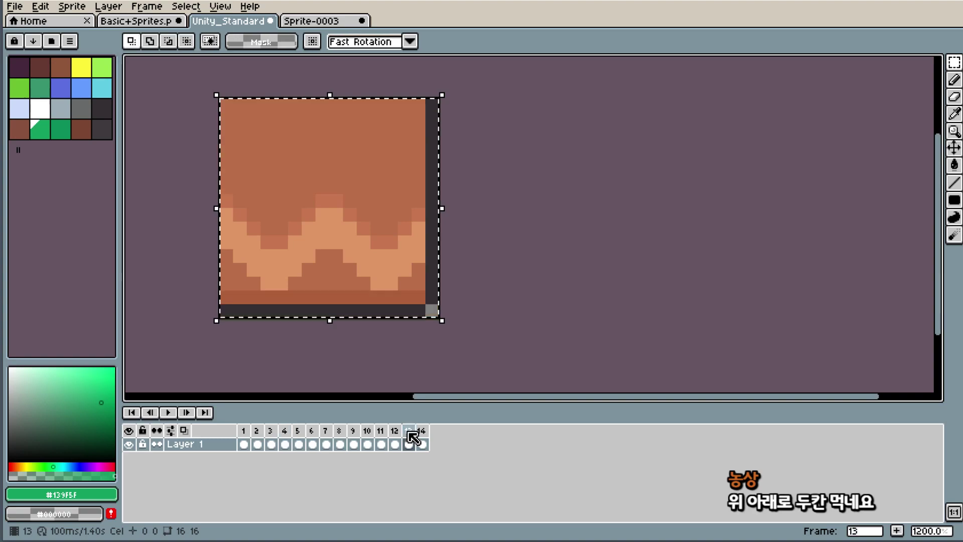
- Paste the grass-and-dirt tile into Sprite-0003, flush right against the left tile
{"action": "left_click", "coordinate": [311, 20]}
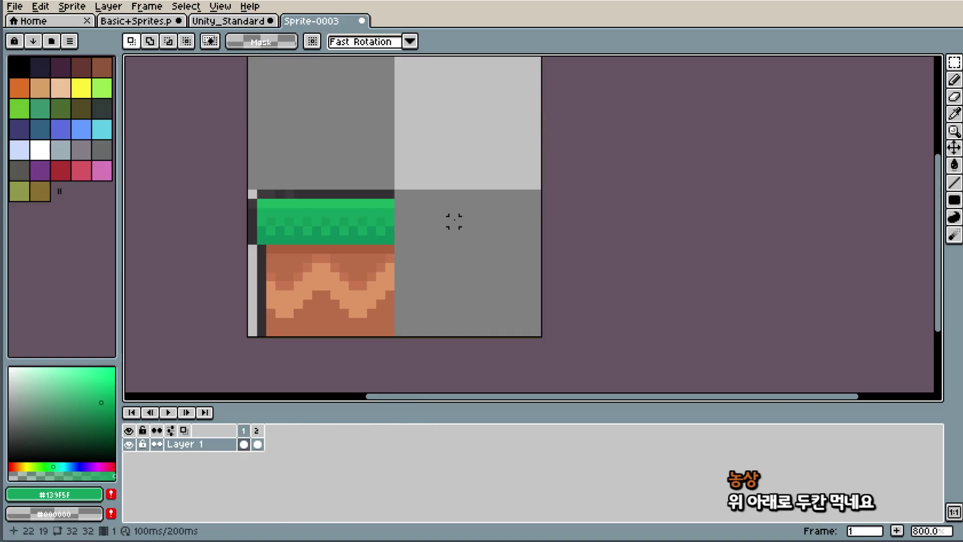
{"action": "key", "text": "ctrl+v"}
{"action": "mouse_move", "coordinate": [333, 114]}
{"action": "left_mouse_down"}
{"action": "mouse_move", "coordinate": [467, 207]}
{"action": "mouse_move", "coordinate": [502, 269]}
{"action": "mouse_move", "coordinate": [485, 267]}
{"action": "left_mouse_up"}
{"action": "left_click", "coordinate": [609, 212]}
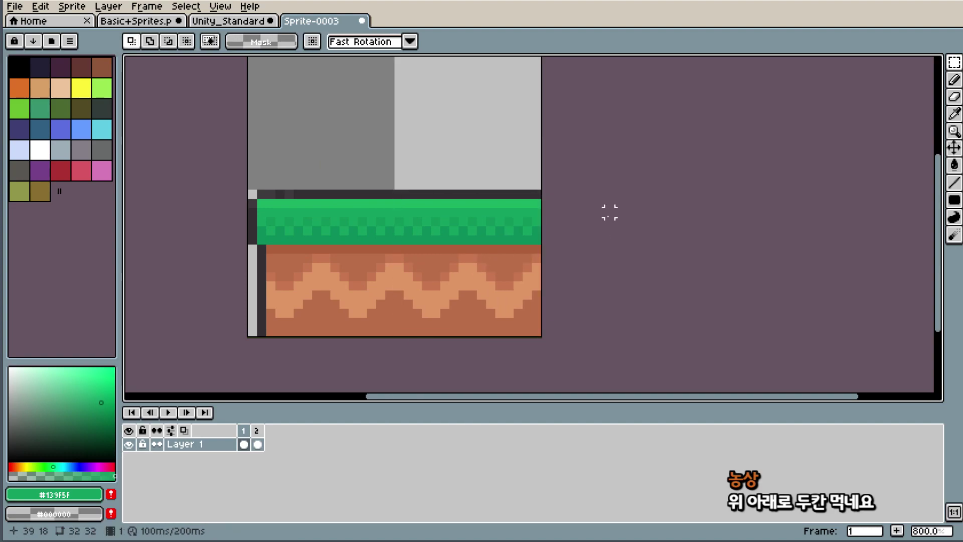
{"action": "scroll", "coordinate": [577, 210], "scroll_direction": "up", "scroll_amount": 1}
{"action": "key", "text": "i"}
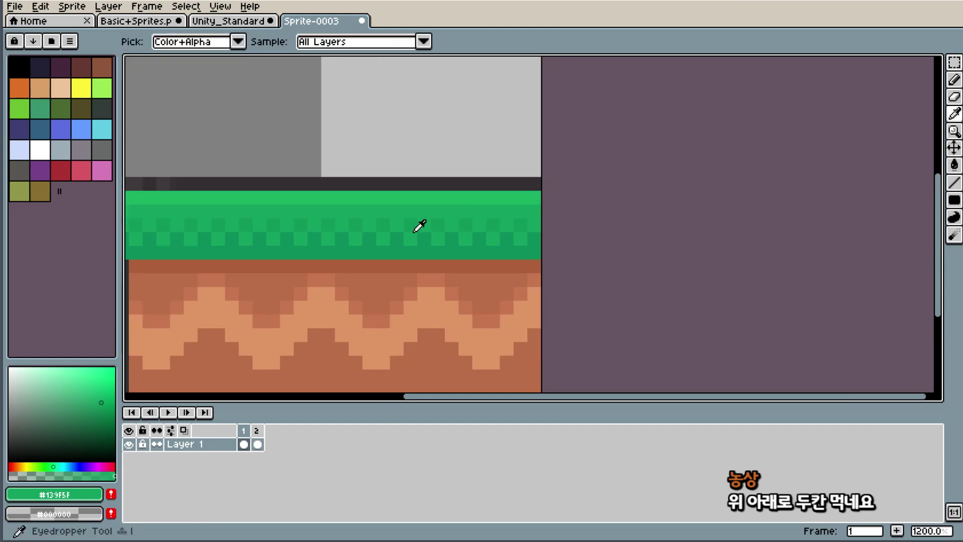
{"action": "scroll", "coordinate": [446, 230], "scroll_direction": "down", "scroll_amount": 2}
{"action": "scroll", "coordinate": [446, 231], "scroll_direction": "up", "scroll_amount": 1}
{"action": "scroll", "coordinate": [431, 228], "scroll_direction": "up", "scroll_amount": 2}
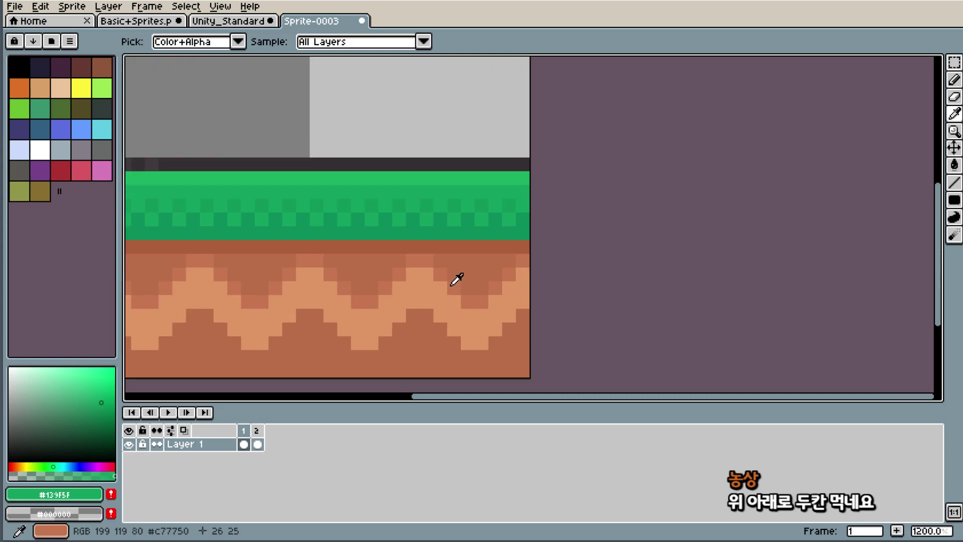
- Draw two parallel brown diagonals from the grass edge up to the top right
{"action": "left_click", "coordinate": [477, 266]}
{"action": "key", "text": "b"}
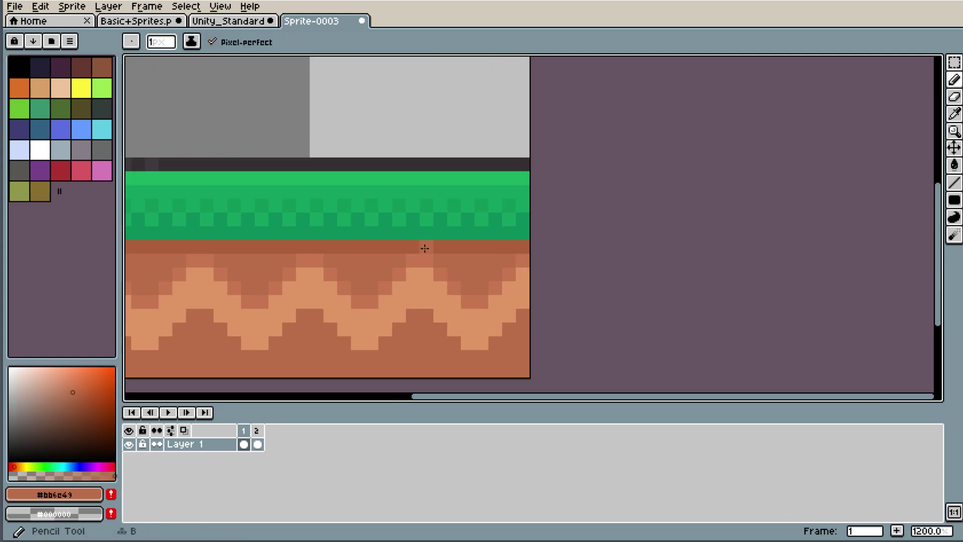
{"action": "left_click", "coordinate": [425, 248]}
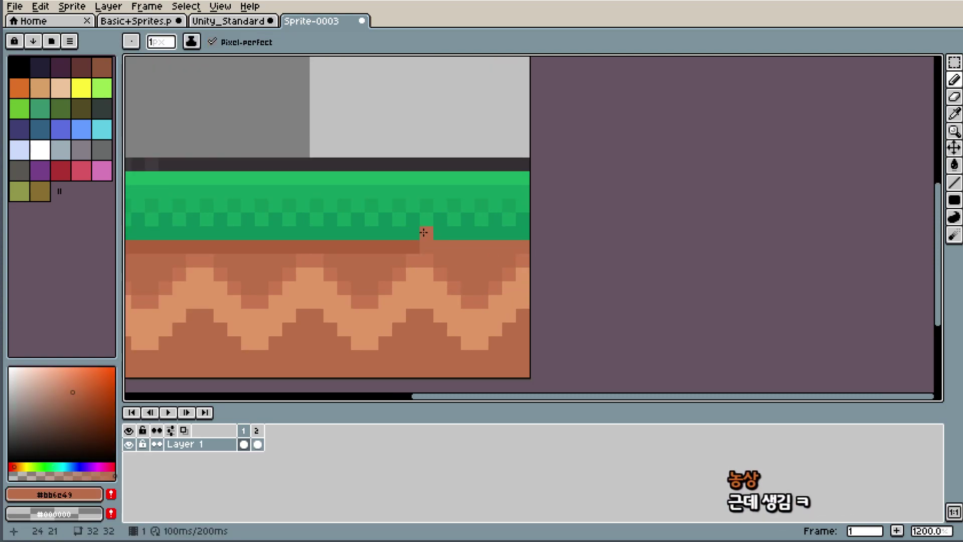
{"action": "left_click", "coordinate": [524, 164], "text": "shift"}
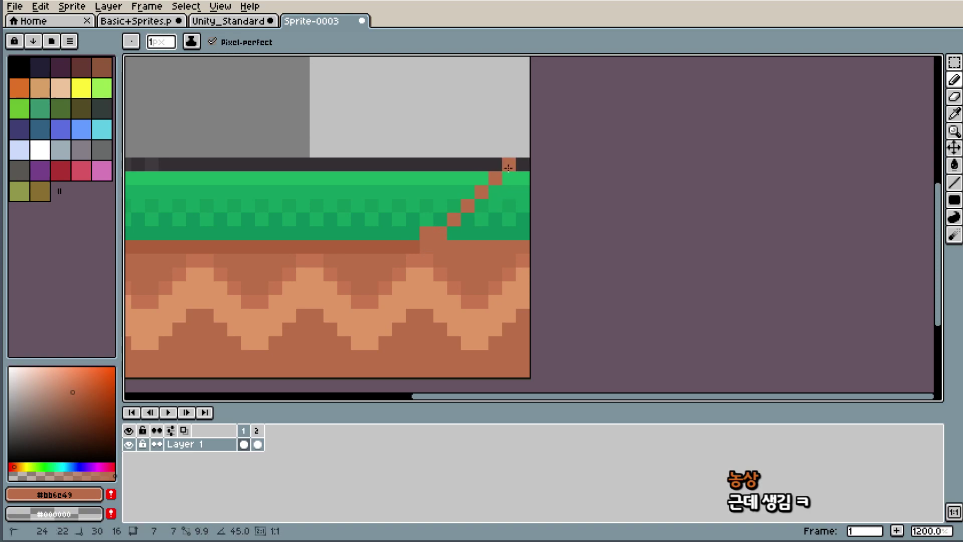
{"action": "left_click", "coordinate": [508, 168], "text": "shift"}
{"action": "left_click_drag", "start_coordinate": [440, 249], "coordinate": [522, 164]}
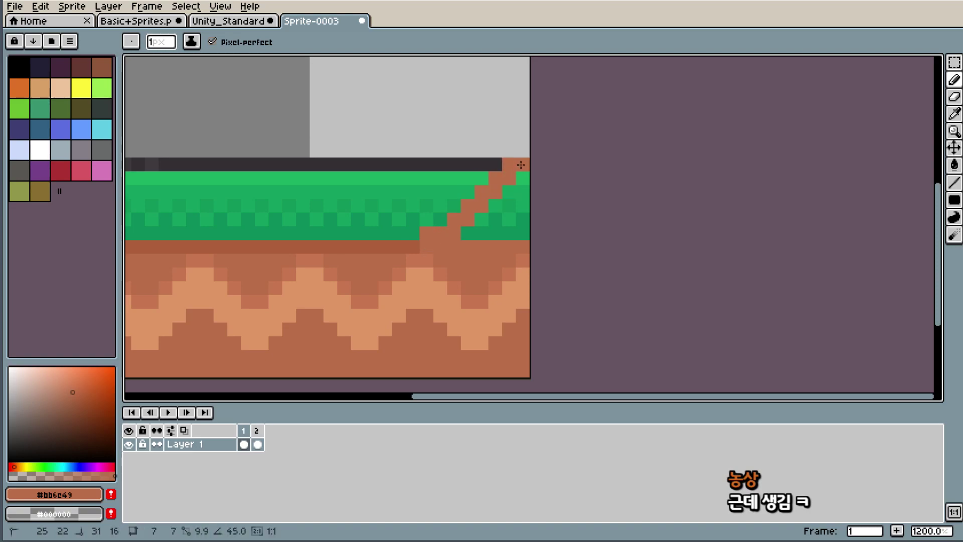
- Paint the leftover grass pixels right of the slope brown, then sample the dark grass green
{"action": "left_click", "coordinate": [523, 178]}
{"action": "left_click", "coordinate": [482, 232]}
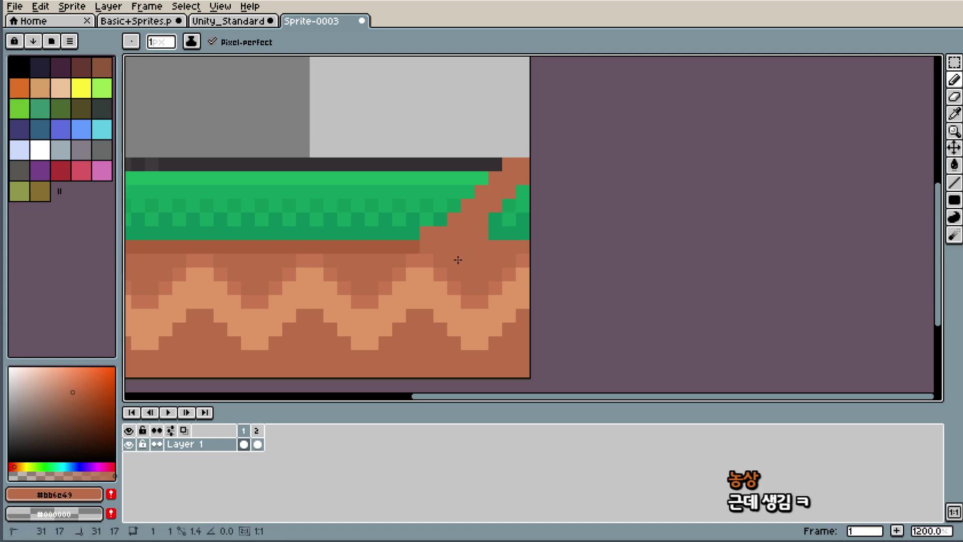
{"action": "mouse_move", "coordinate": [495, 233]}
{"action": "left_mouse_down"}
{"action": "mouse_move", "coordinate": [507, 217]}
{"action": "mouse_move", "coordinate": [509, 232]}
{"action": "left_mouse_up"}
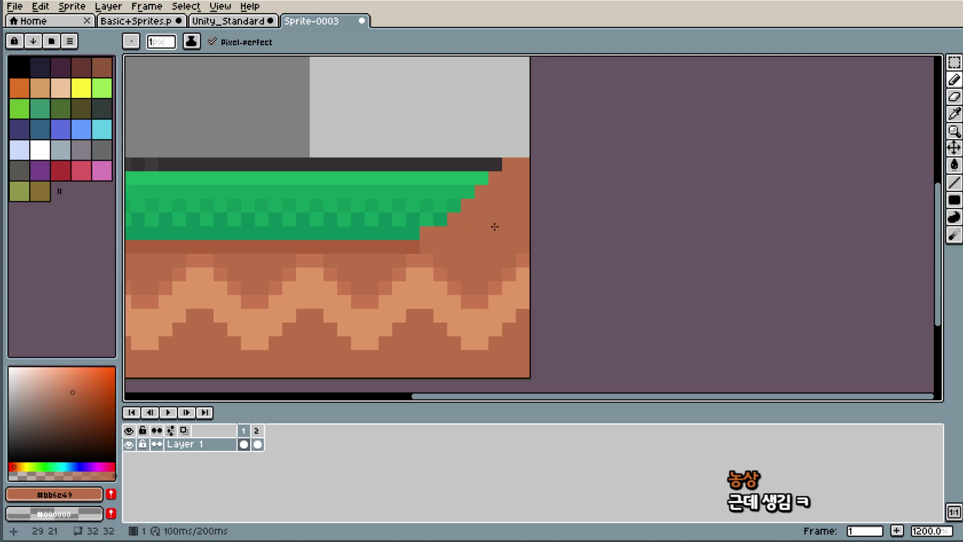
{"action": "key", "text": "ctrl+z"}
{"action": "key", "text": "i"}
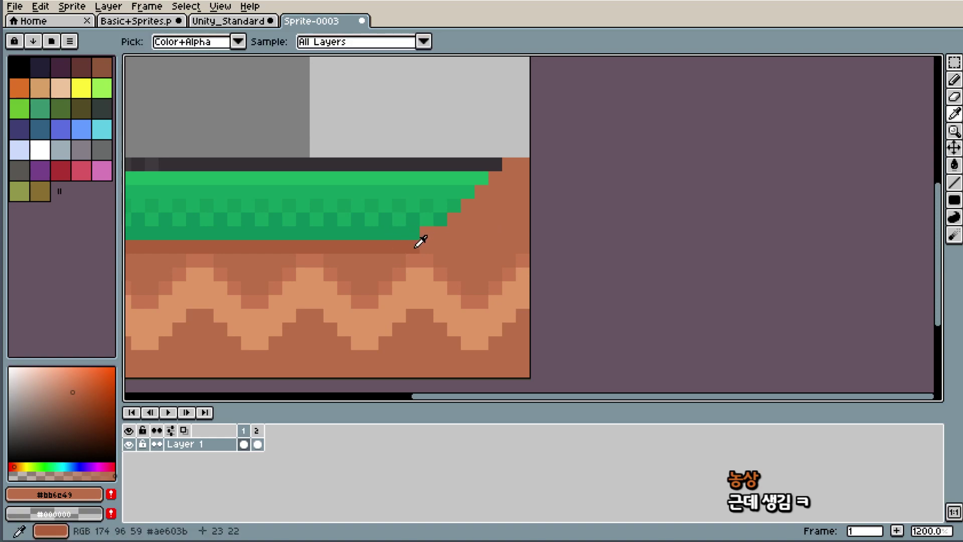
{"action": "left_click", "coordinate": [409, 223]}
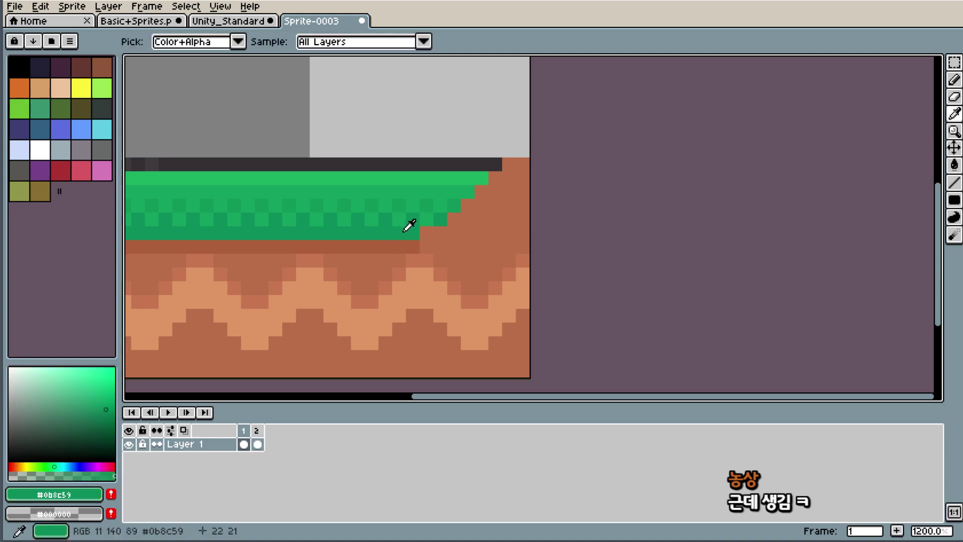
{"action": "key", "text": "b"}
{"action": "scroll", "coordinate": [534, 176], "scroll_direction": "down", "scroll_amount": 4}
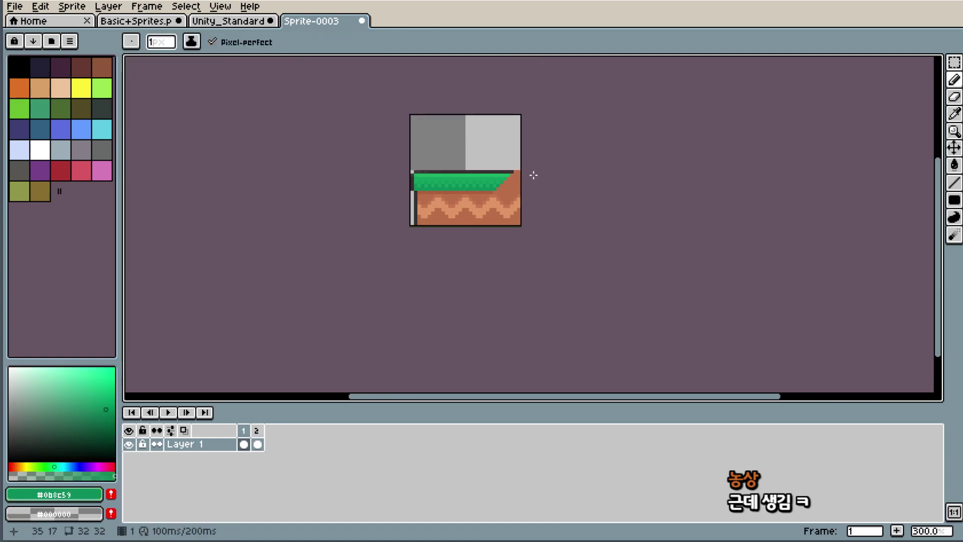
{"action": "scroll", "coordinate": [521, 177], "scroll_direction": "up", "scroll_amount": 5}
- Sample dirt brown, then select the stepped end of the grass strip and shift it left
{"action": "scroll", "coordinate": [481, 157], "scroll_direction": "down", "scroll_amount": 2}
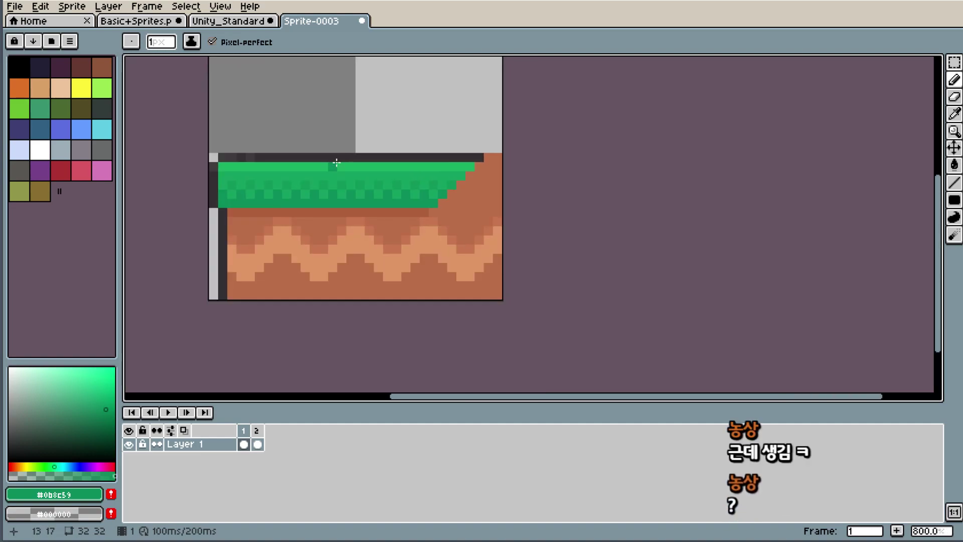
{"action": "scroll", "coordinate": [333, 162], "scroll_direction": "up", "scroll_amount": 2}
{"action": "left_click", "coordinate": [431, 160]}
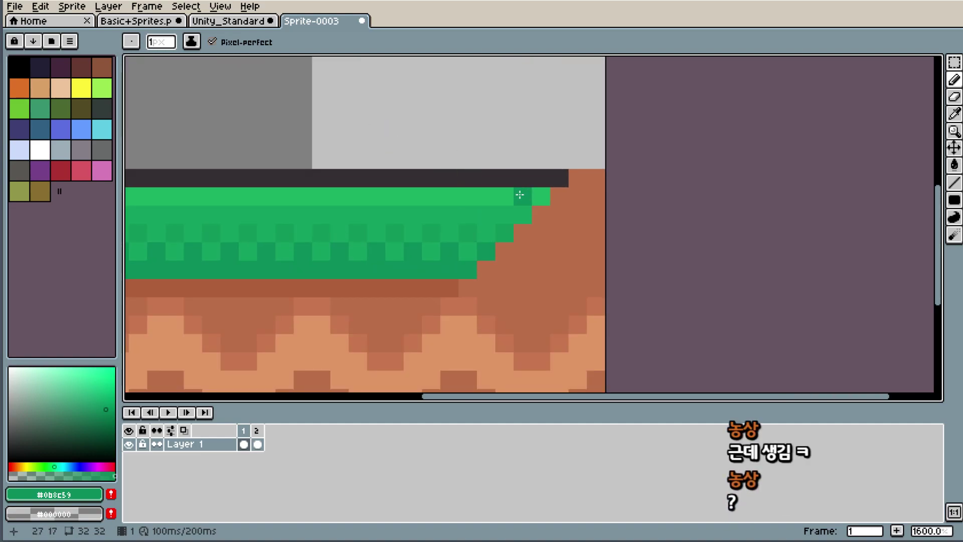
{"action": "key", "text": "i"}
{"action": "left_click", "coordinate": [585, 247]}
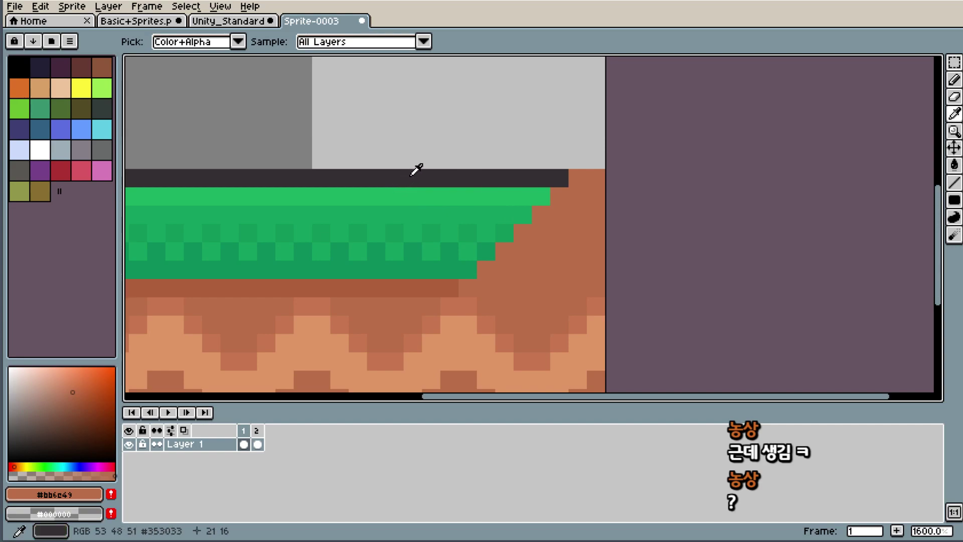
{"action": "left_click", "coordinate": [954, 62]}
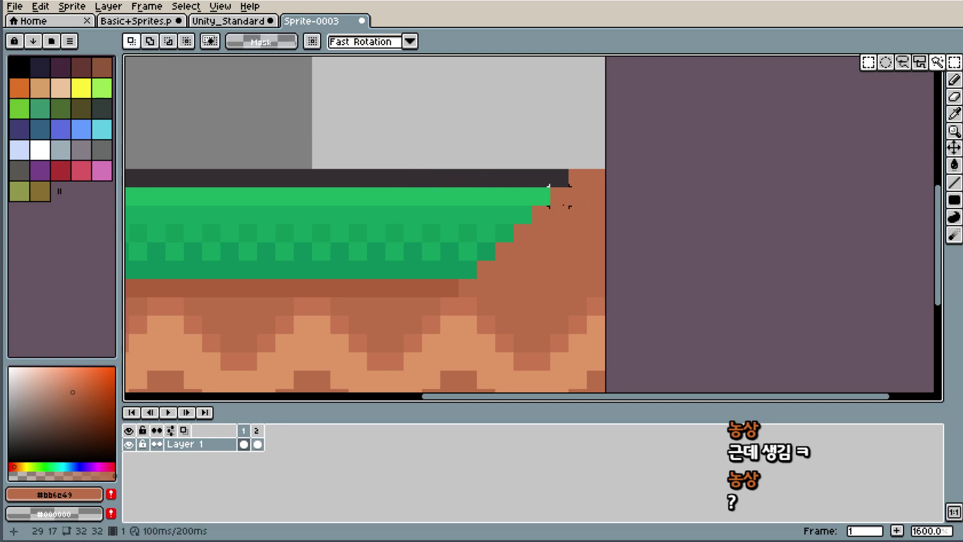
{"action": "left_click_drag", "start_coordinate": [560, 178], "coordinate": [444, 288]}
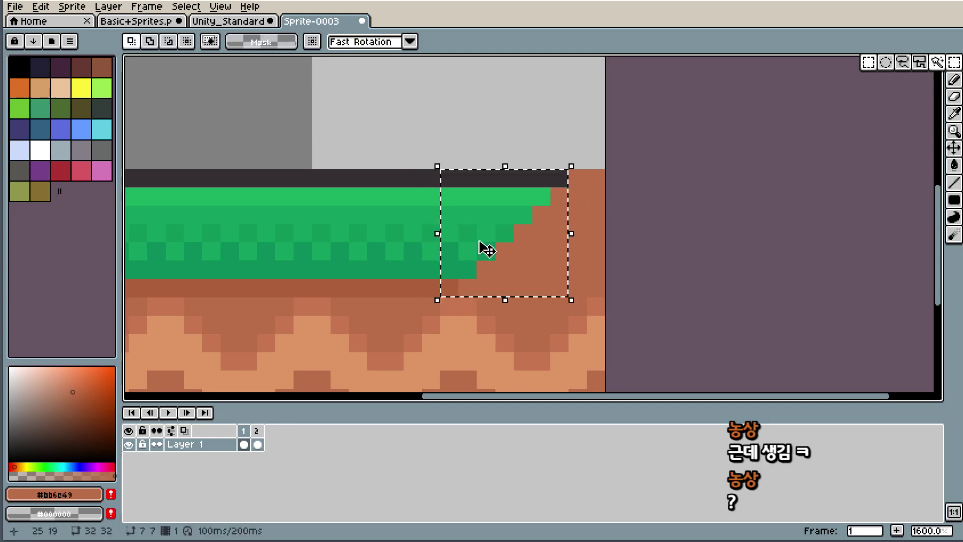
{"action": "left_click_drag", "start_coordinate": [481, 249], "coordinate": [366, 250]}
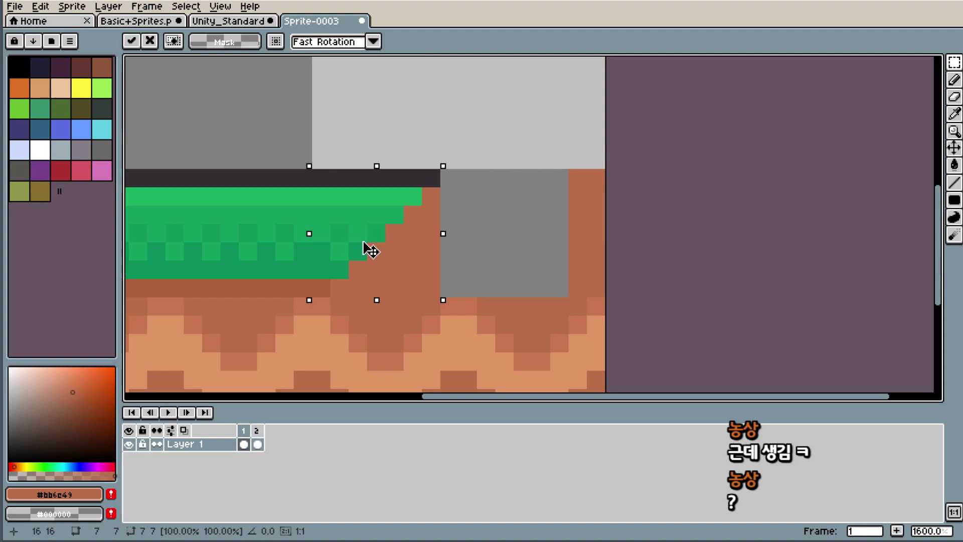
{"action": "mouse_move", "coordinate": [370, 250]}
{"action": "left_mouse_down"}
{"action": "mouse_move", "coordinate": [351, 249]}
{"action": "mouse_move", "coordinate": [405, 241]}
{"action": "mouse_move", "coordinate": [380, 238]}
{"action": "left_mouse_up"}
{"action": "key", "text": "Return"}
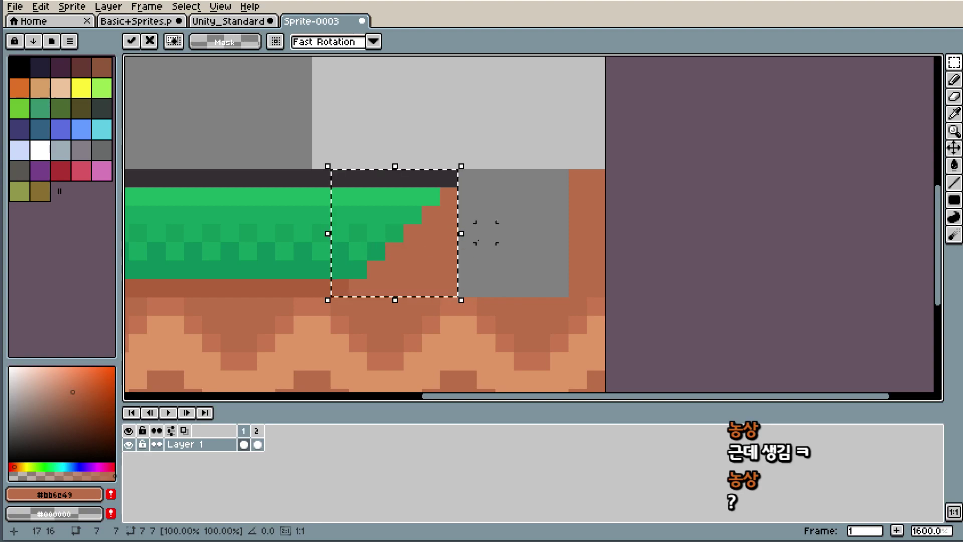
{"action": "key", "text": "ctrl+d"}
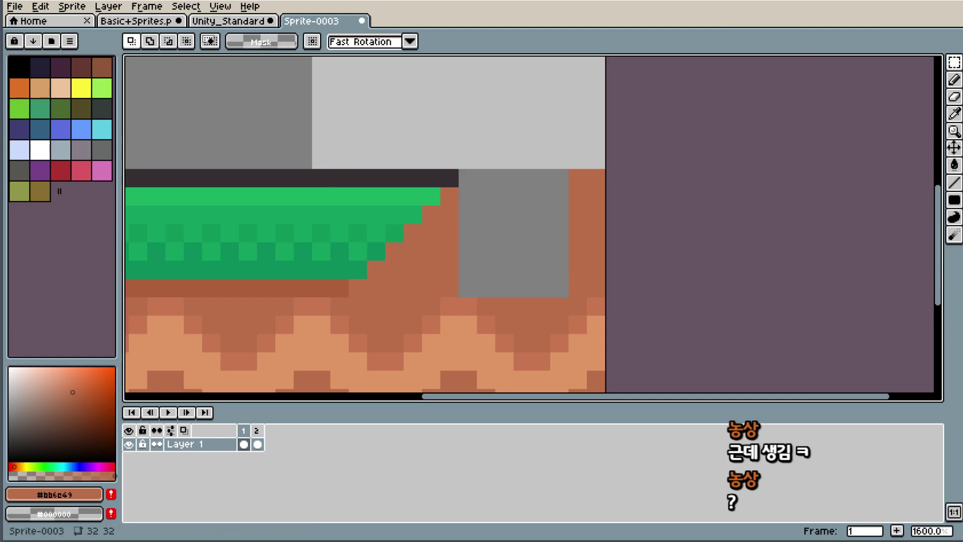
- Reselect the slope section and move it one more pixel left
{"action": "left_click", "coordinate": [955, 63]}
{"action": "left_click_drag", "start_coordinate": [449, 178], "coordinate": [339, 288]}
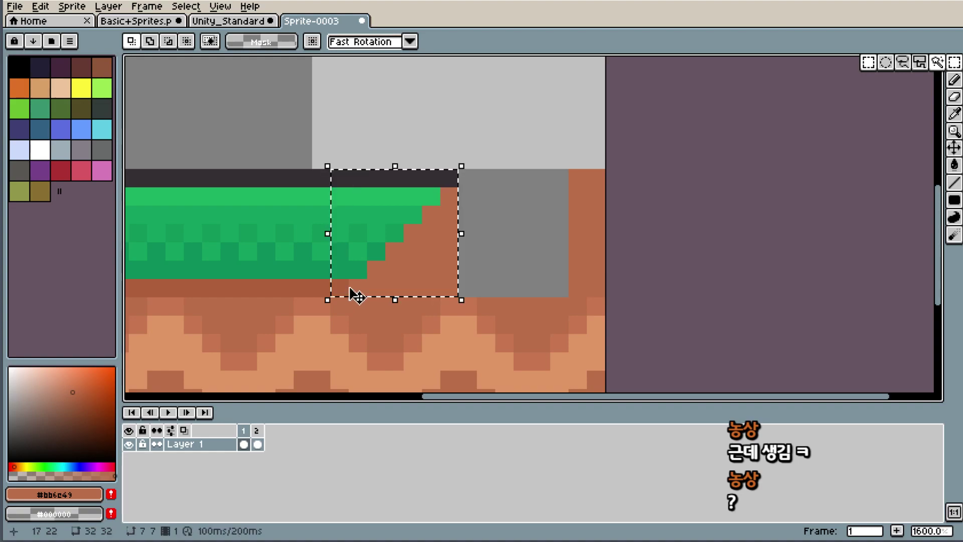
{"action": "left_click_drag", "start_coordinate": [405, 262], "coordinate": [386, 262]}
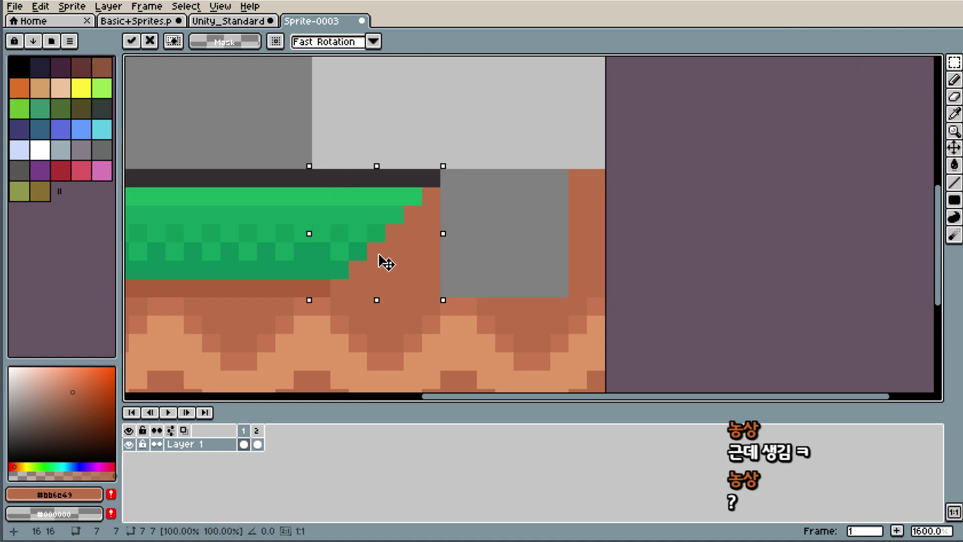
{"action": "key", "text": "Return"}
{"action": "key", "text": "ctrl+d"}
- Recolour grass pixels along the slope using the lighter and darker greens
{"action": "key", "text": "i"}
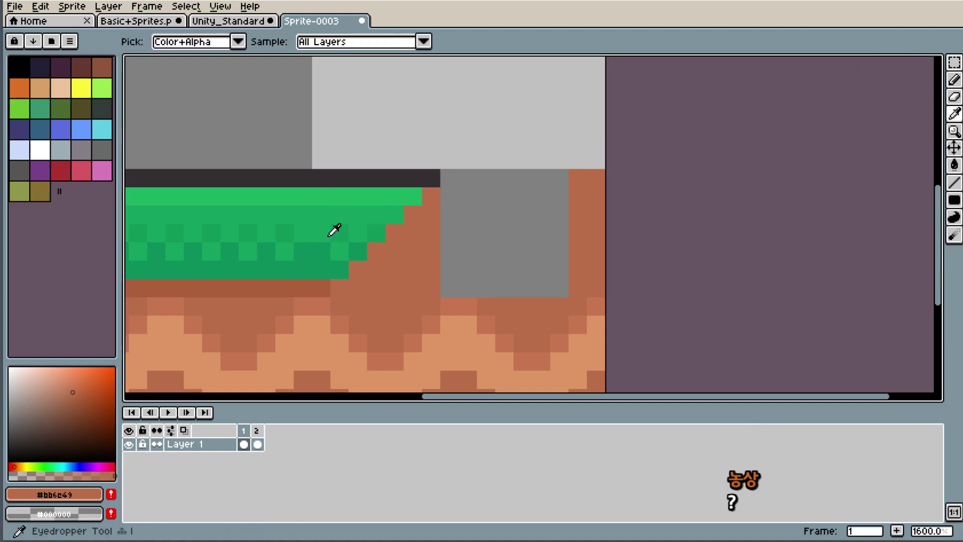
{"action": "left_click", "coordinate": [328, 231]}
{"action": "key", "text": "b"}
{"action": "left_click", "coordinate": [333, 250]}
{"action": "key", "text": "i"}
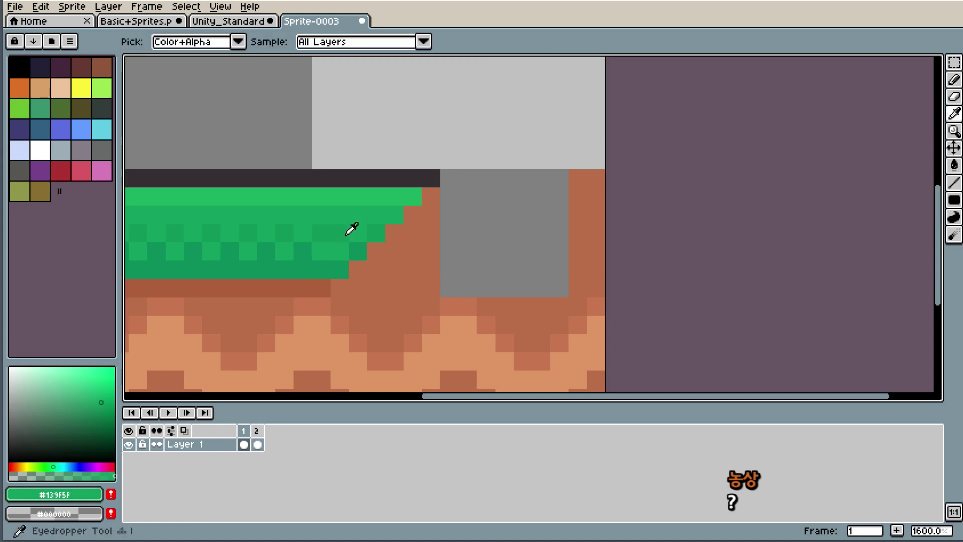
{"action": "left_click", "coordinate": [352, 228]}
{"action": "key", "text": "b"}
{"action": "key", "text": "i"}
{"action": "left_click", "coordinate": [338, 269]}
{"action": "key", "text": "b"}
{"action": "key", "text": "i"}
{"action": "left_click", "coordinate": [346, 228]}
{"action": "key", "text": "b"}
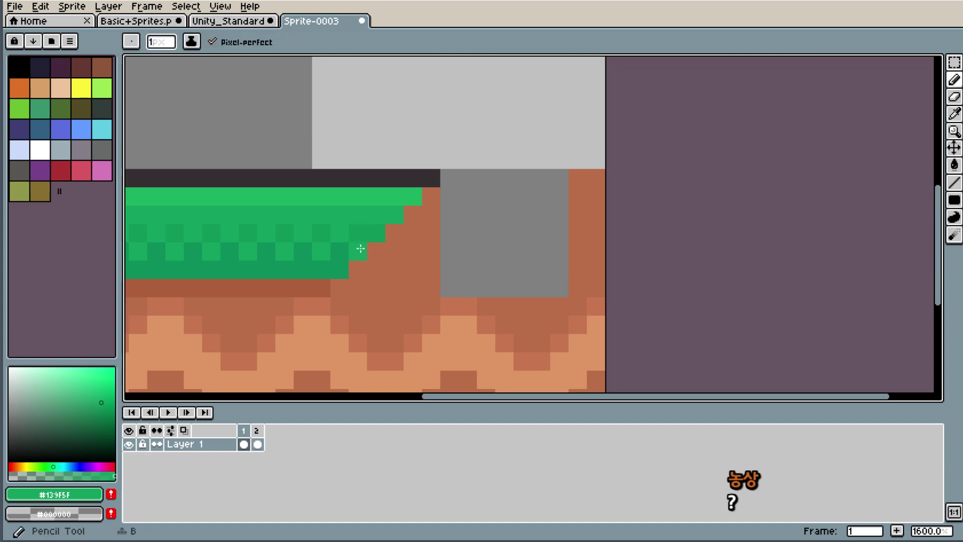
- Touch up a slope-edge pixel and sample the darker dirt brown
{"action": "key", "text": "i"}
{"action": "key", "text": "b"}
{"action": "left_click", "coordinate": [427, 275]}
{"action": "key", "text": "i"}
{"action": "key", "text": "b"}
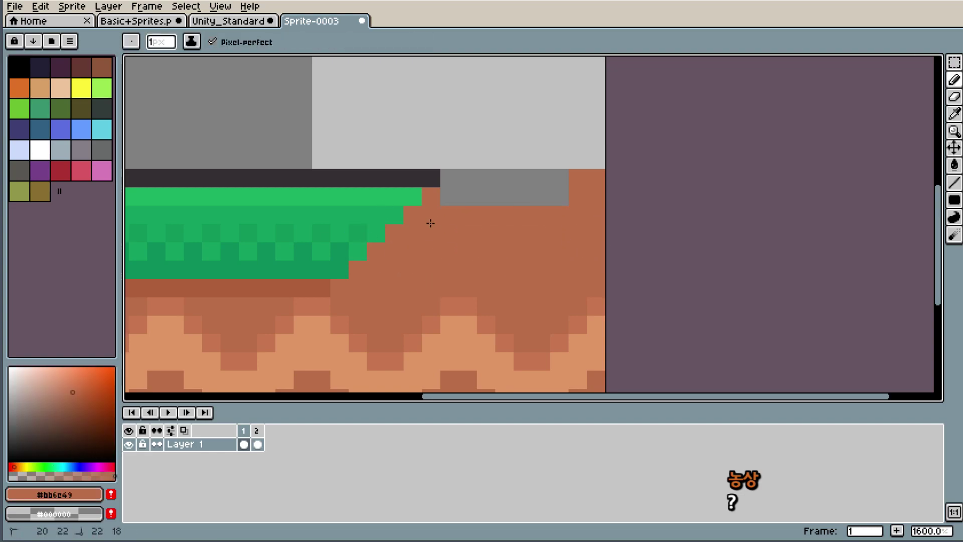
{"action": "key", "text": "i"}
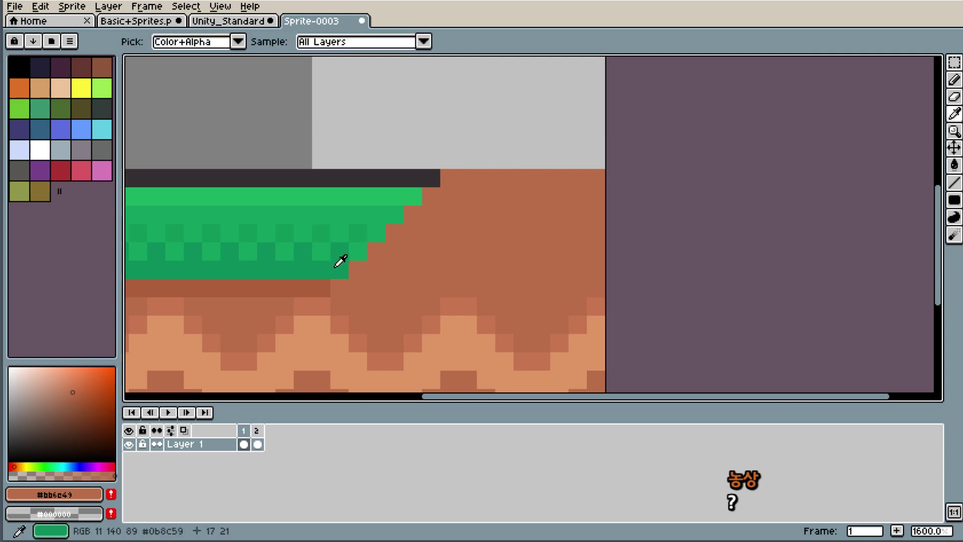
{"action": "left_click", "coordinate": [333, 277]}
- Place a single grass-green pixel above the dark outline
{"action": "scroll", "coordinate": [338, 263], "scroll_direction": "down", "scroll_amount": 1}
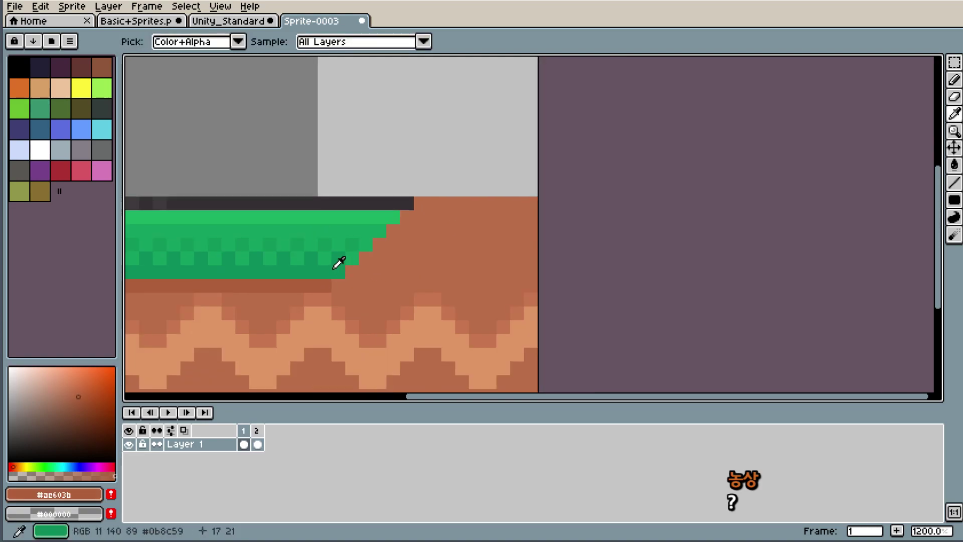
{"action": "scroll", "coordinate": [335, 262], "scroll_direction": "up", "scroll_amount": 3}
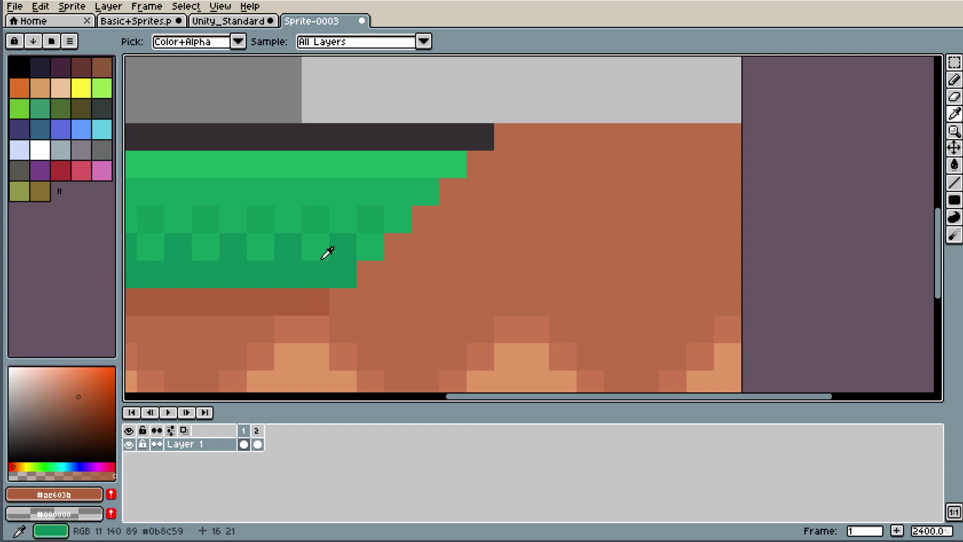
{"action": "scroll", "coordinate": [327, 253], "scroll_direction": "down", "scroll_amount": 7}
{"action": "scroll", "coordinate": [383, 265], "scroll_direction": "down", "scroll_amount": 1}
{"action": "scroll", "coordinate": [379, 258], "scroll_direction": "up", "scroll_amount": 6}
{"action": "scroll", "coordinate": [366, 251], "scroll_direction": "up", "scroll_amount": 1}
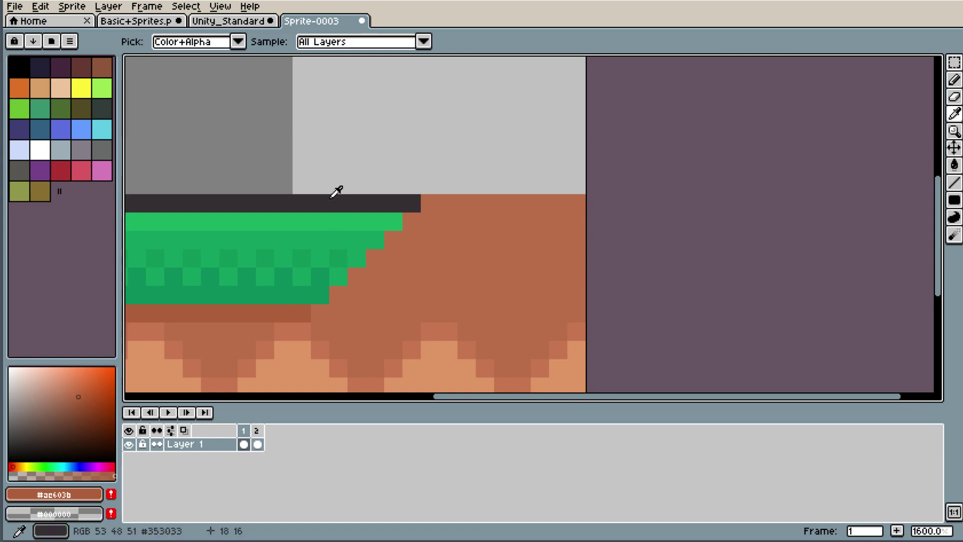
{"action": "left_click", "coordinate": [357, 218]}
{"action": "left_click", "coordinate": [302, 184]}
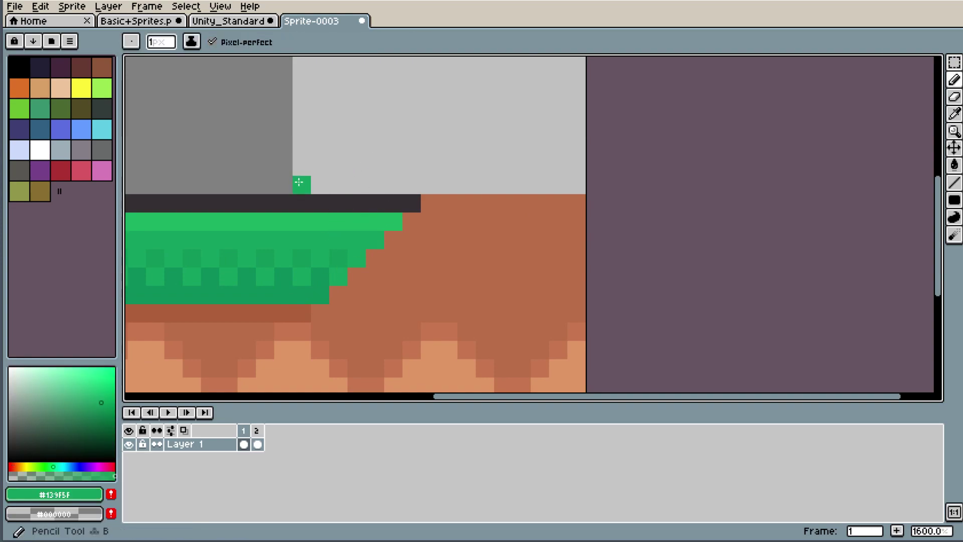
{"action": "scroll", "coordinate": [415, 112], "scroll_direction": "down", "scroll_amount": 4}
{"action": "scroll", "coordinate": [439, 56], "scroll_direction": "down", "scroll_amount": 2}
{"action": "scroll", "coordinate": [450, 58], "scroll_direction": "up", "scroll_amount": 2}
{"action": "scroll", "coordinate": [410, 80], "scroll_direction": "up", "scroll_amount": 5}
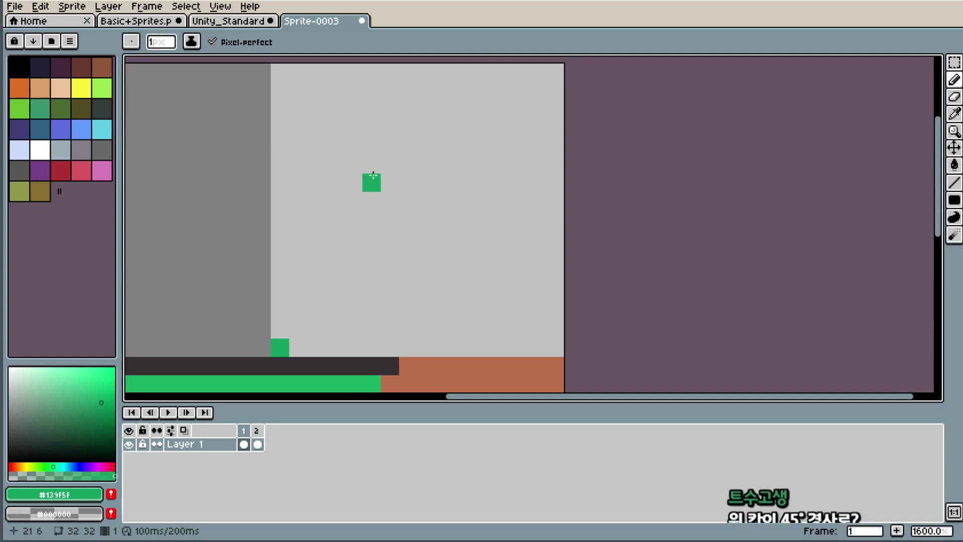
{"action": "scroll", "coordinate": [382, 236], "scroll_direction": "down", "scroll_amount": 1}
- Sample the dark outline colour and switch to the Unity_Standard sprite
{"action": "key", "text": "i"}
{"action": "left_click", "coordinate": [326, 326]}
{"action": "key", "text": "b"}
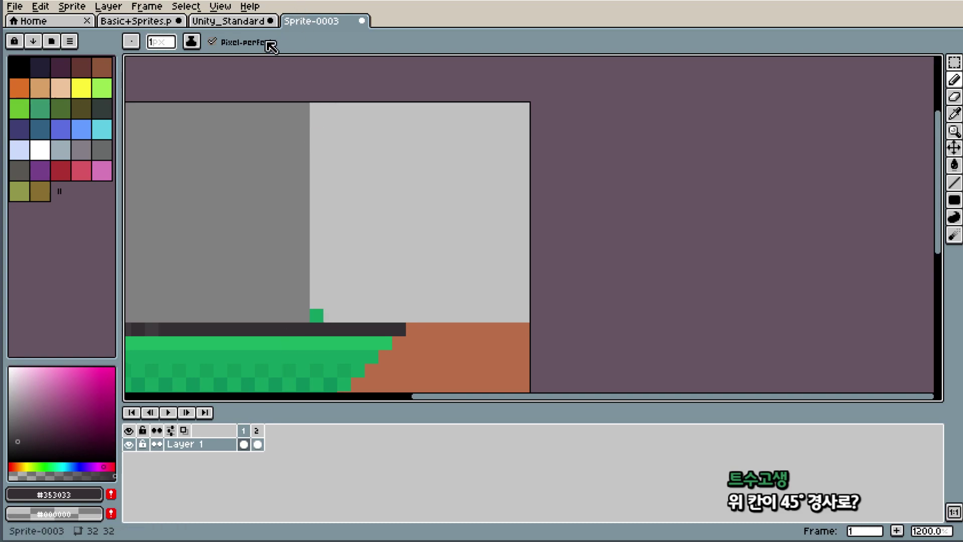
{"action": "left_click", "coordinate": [235, 21]}
- Paste frame 14's diagonal slope tile into frame 1 of the test sprite
{"action": "left_click", "coordinate": [426, 434]}
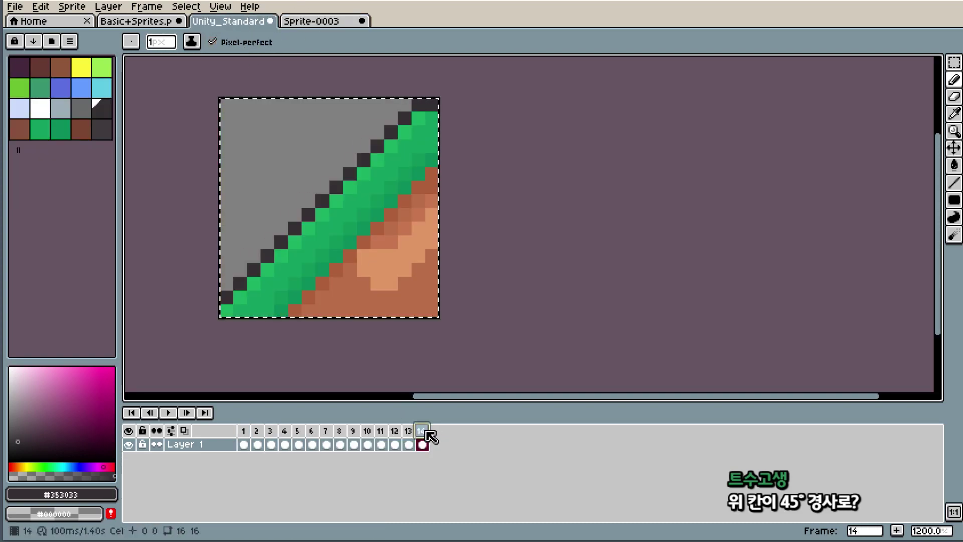
{"action": "key", "text": "v"}
{"action": "left_click", "coordinate": [343, 28]}
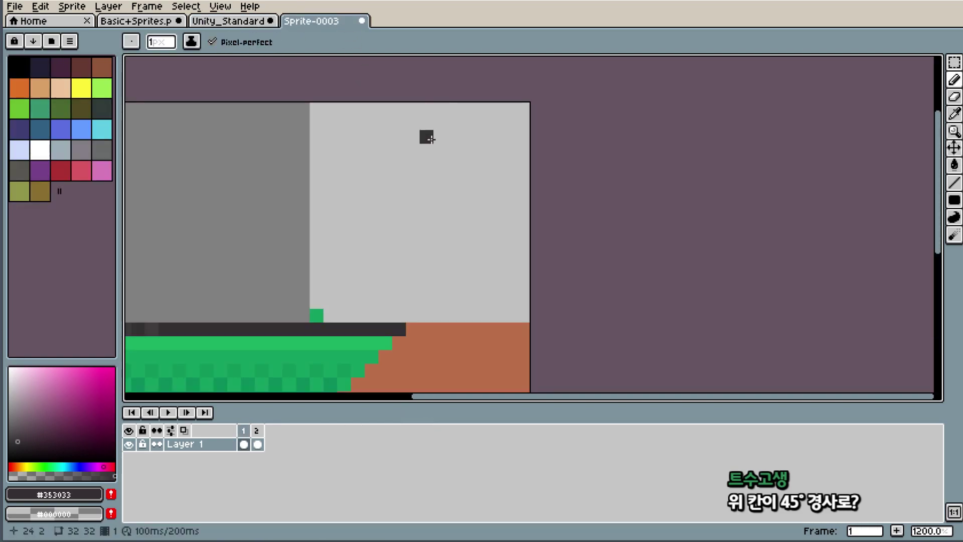
{"action": "key", "text": "ctrl+z"}
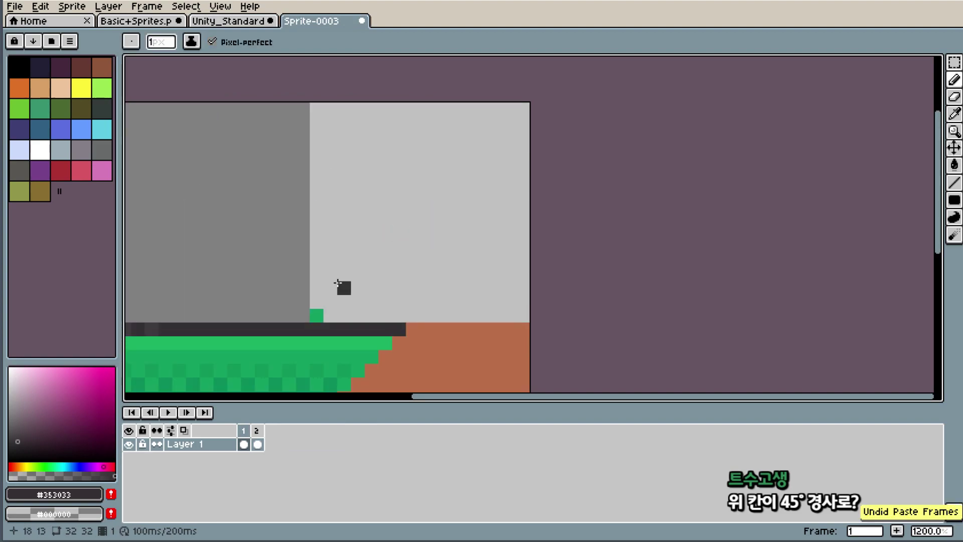
{"action": "left_click", "coordinate": [257, 443]}
{"action": "key", "text": "ctrl+v"}
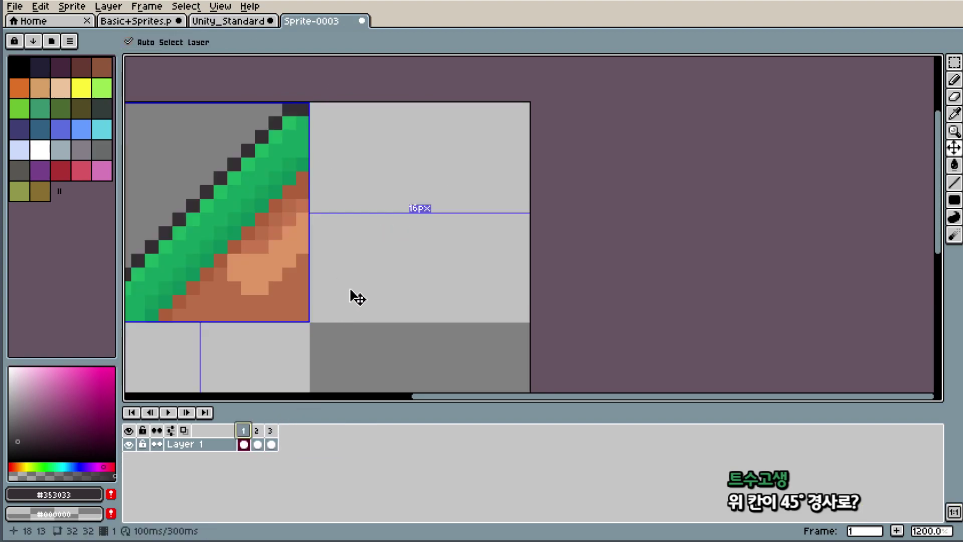
{"action": "left_click_drag", "start_coordinate": [234, 206], "coordinate": [399, 206]}
{"action": "key", "text": "ctrl+z"}
{"action": "scroll", "coordinate": [299, 241], "scroll_direction": "down", "scroll_amount": 1}
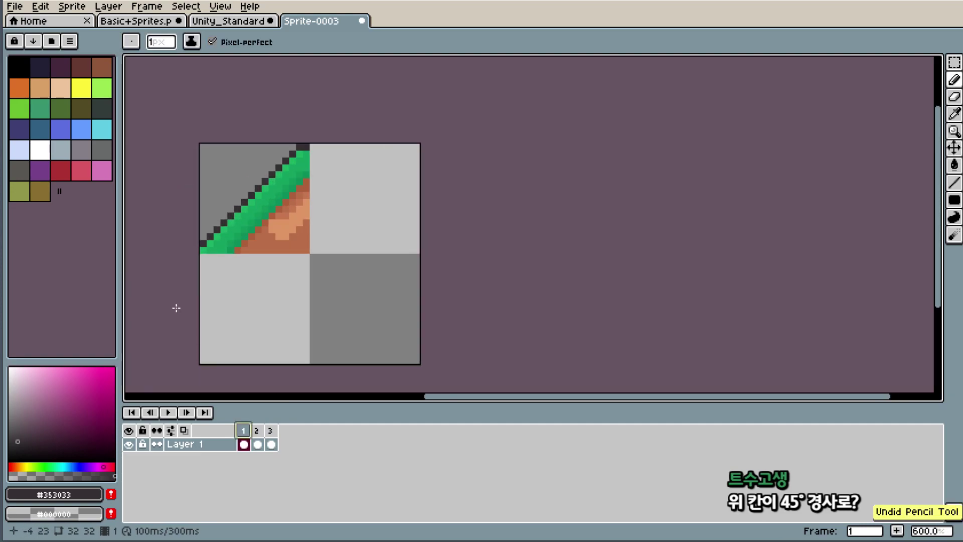
- Cut the slope tile out of frame 1 and paste it into frame 2
{"action": "left_click", "coordinate": [257, 444]}
{"action": "left_click", "coordinate": [245, 444]}
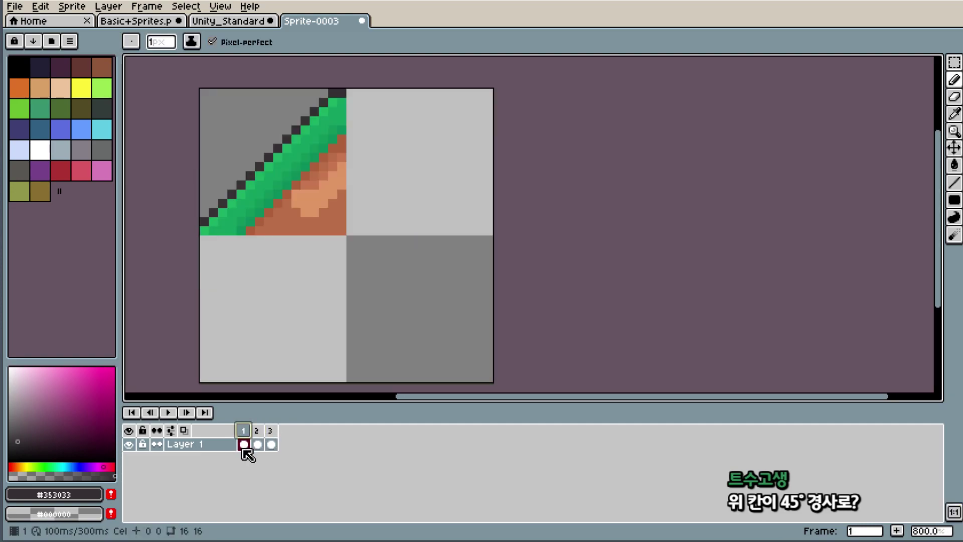
{"action": "key", "text": "ctrl+x"}
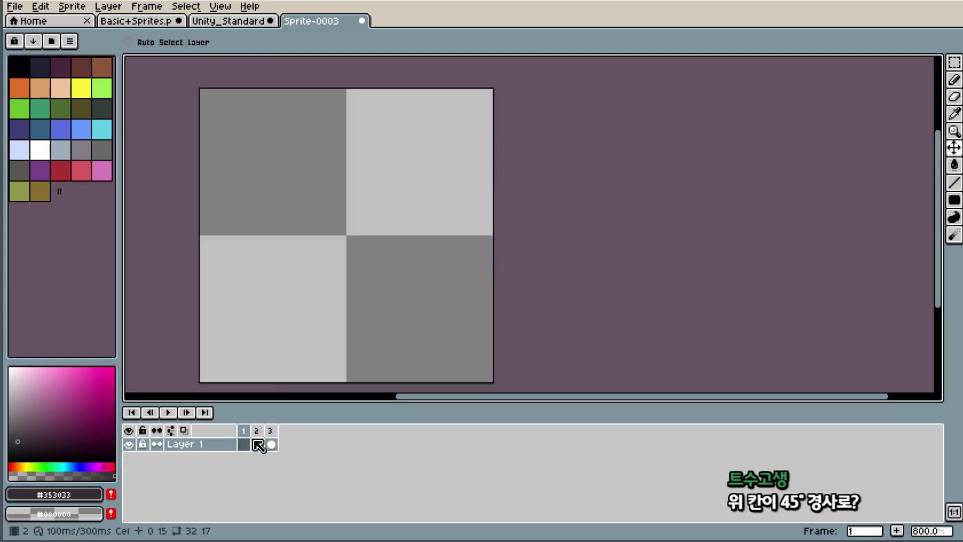
{"action": "left_click", "coordinate": [257, 444]}
{"action": "key", "text": "ctrl+v"}
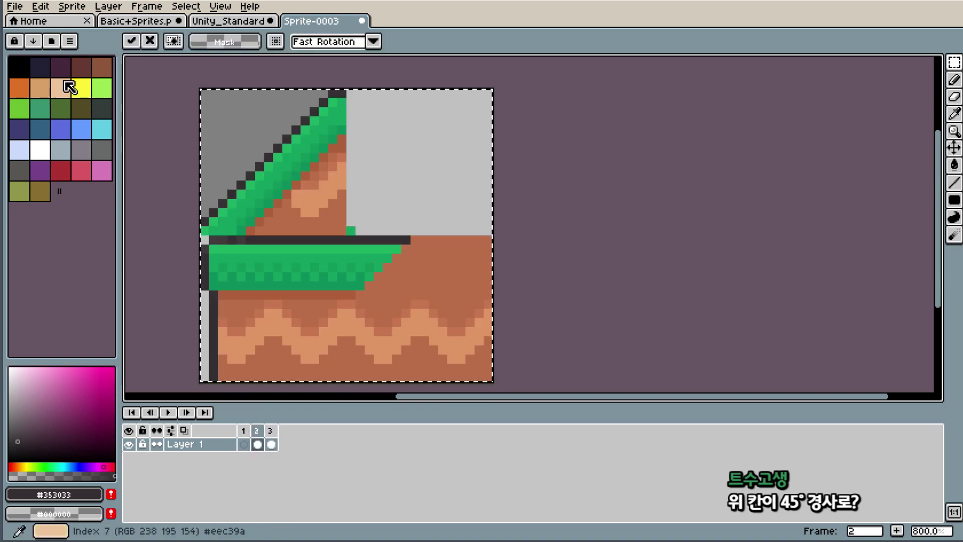
{"action": "left_click", "coordinate": [954, 147]}
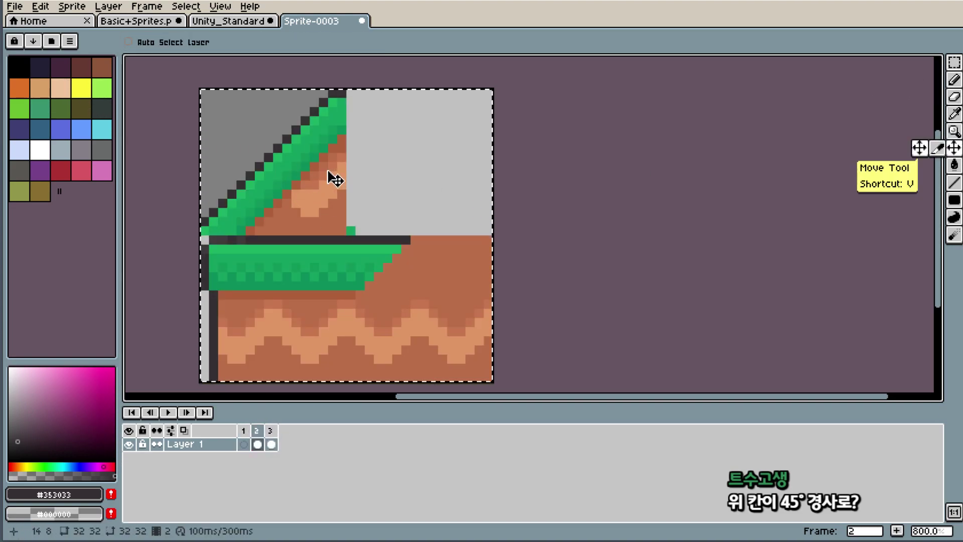
{"action": "left_click_drag", "start_coordinate": [329, 178], "coordinate": [430, 176]}
{"action": "key", "text": "ctrl+z"}
- Drag the slope tile into the top-right quadrant with the Rectangular Marquee
{"action": "left_click", "coordinate": [955, 61]}
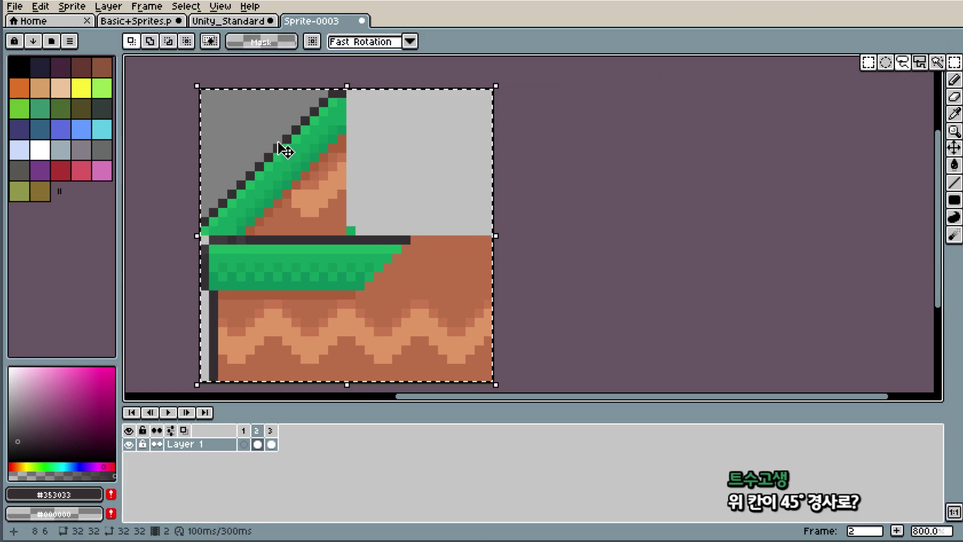
{"action": "left_click", "coordinate": [157, 99]}
{"action": "mouse_move", "coordinate": [203, 92]}
{"action": "left_mouse_down"}
{"action": "mouse_move", "coordinate": [346, 233]}
{"action": "mouse_move", "coordinate": [400, 198]}
{"action": "mouse_move", "coordinate": [443, 197]}
{"action": "left_mouse_up"}
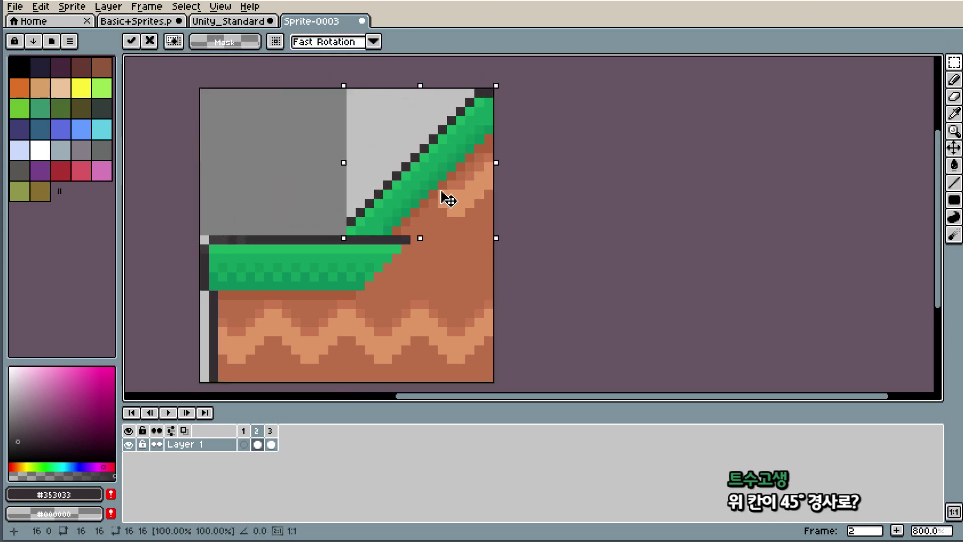
{"action": "left_click", "coordinate": [560, 185]}
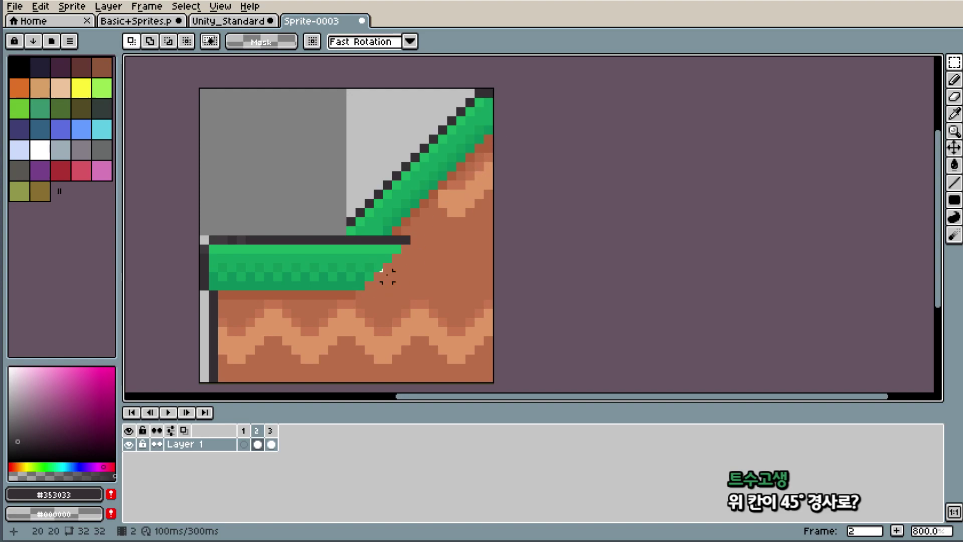
{"action": "scroll", "coordinate": [377, 258], "scroll_direction": "up", "scroll_amount": 5}
- Pick the dirt brown and paint a brown pixel over the green at the seam
{"action": "key", "text": "i"}
{"action": "left_click", "coordinate": [490, 232]}
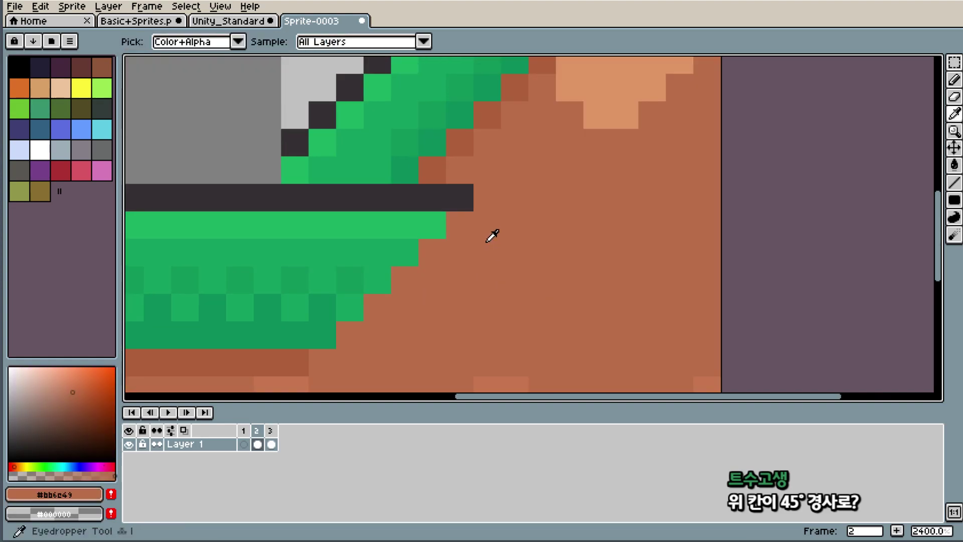
{"action": "key", "text": "b"}
{"action": "mouse_move", "coordinate": [465, 198]}
{"action": "left_mouse_down"}
{"action": "mouse_move", "coordinate": [415, 232]}
{"action": "mouse_move", "coordinate": [376, 279]}
{"action": "left_mouse_up"}
{"action": "key", "text": "ctrl+z"}
{"action": "left_click", "coordinate": [442, 204]}
- Paint dark grass green #0b8c59 at the seam and draw a diagonal down-left from it
{"action": "key", "text": "i"}
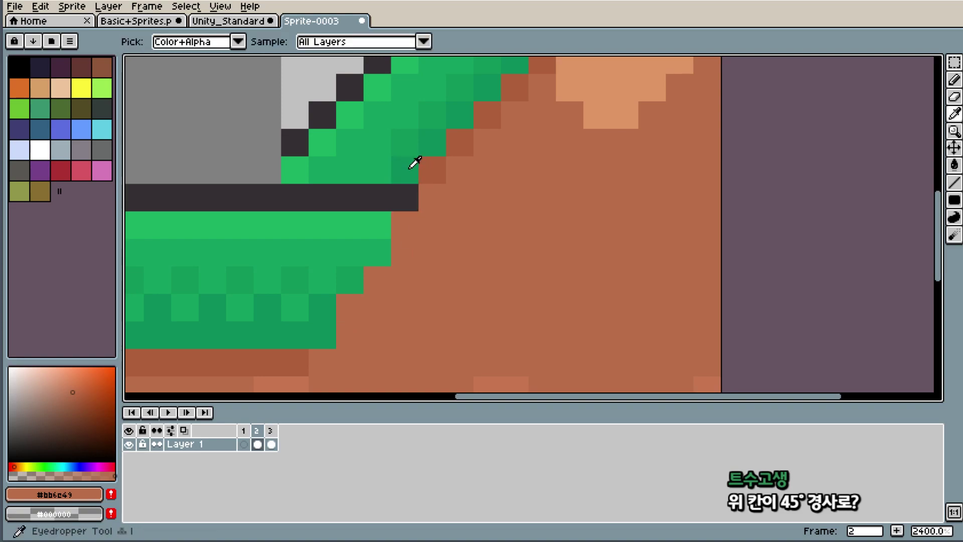
{"action": "left_click", "coordinate": [410, 168]}
{"action": "key", "text": "b"}
{"action": "left_click", "coordinate": [407, 199]}
{"action": "key", "text": "ctrl+z"}
{"action": "left_click", "coordinate": [378, 199]}
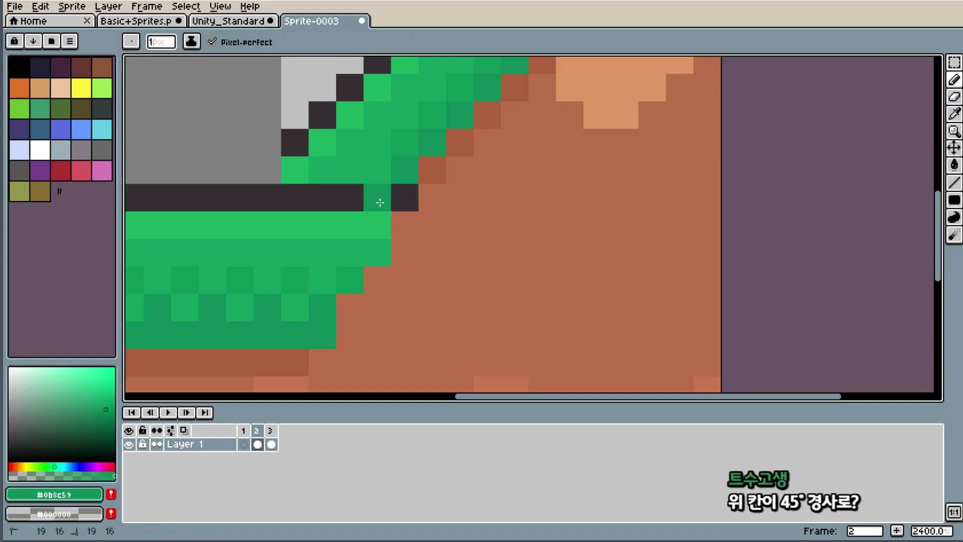
{"action": "left_click", "coordinate": [306, 312], "text": "shift"}
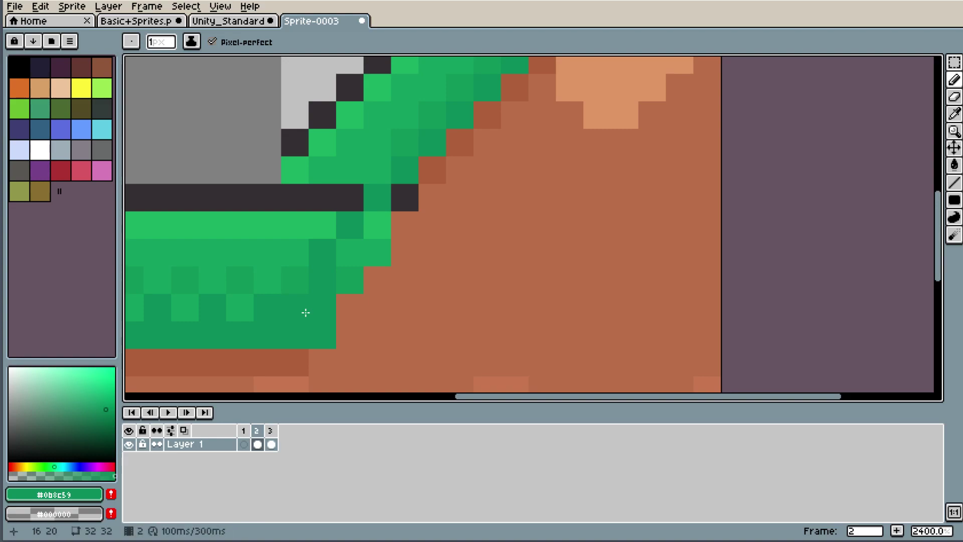
- Draw the dark #353033 outline up along the slope
{"action": "scroll", "coordinate": [430, 200], "scroll_direction": "down", "scroll_amount": 5}
{"action": "scroll", "coordinate": [303, 200], "scroll_direction": "up", "scroll_amount": 3}
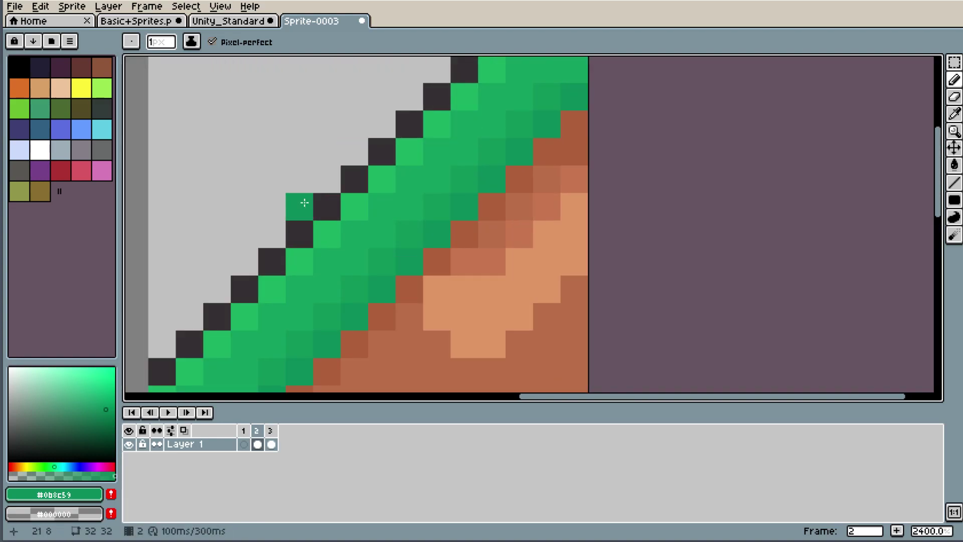
{"action": "scroll", "coordinate": [318, 250], "scroll_direction": "down", "scroll_amount": 3}
{"action": "scroll", "coordinate": [322, 245], "scroll_direction": "up", "scroll_amount": 1}
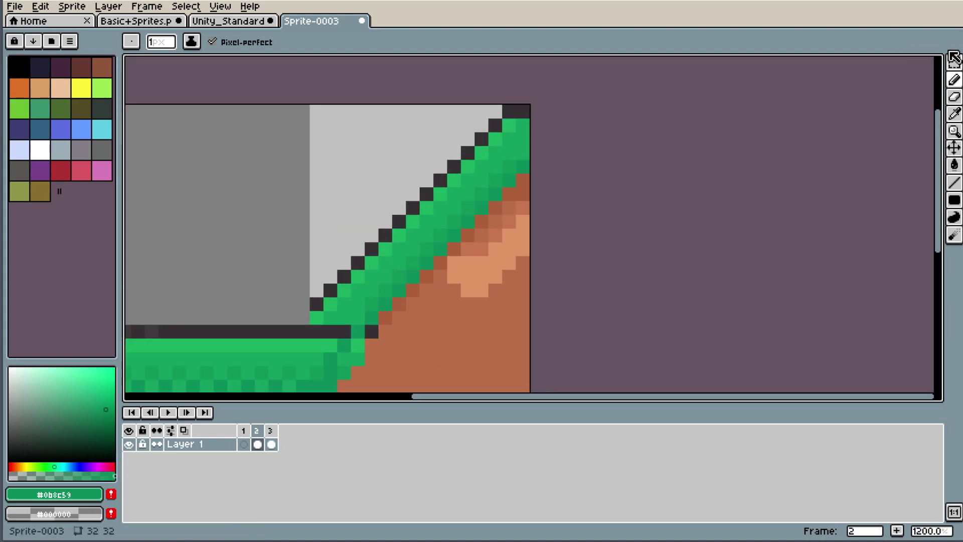
{"action": "left_click", "coordinate": [954, 61]}
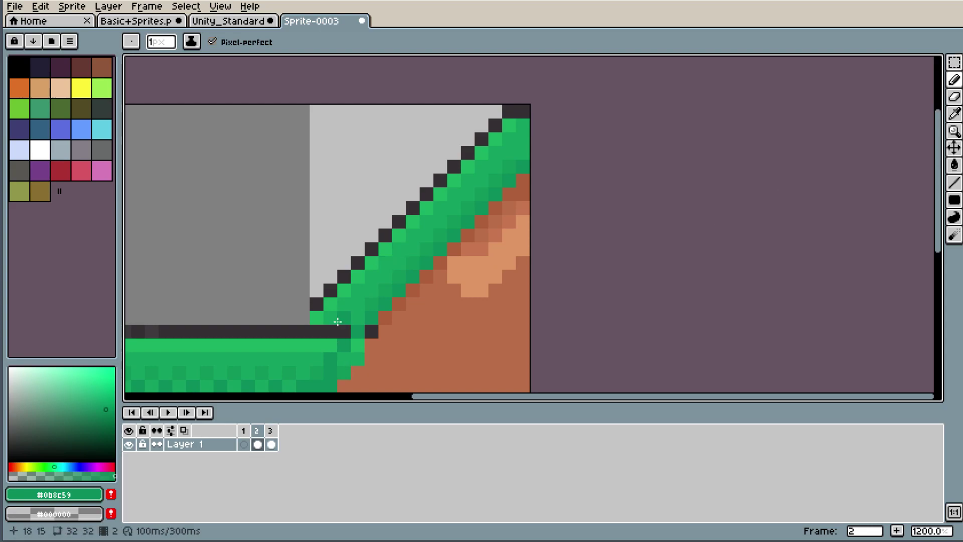
{"action": "key", "text": "i"}
{"action": "left_click", "coordinate": [317, 304]}
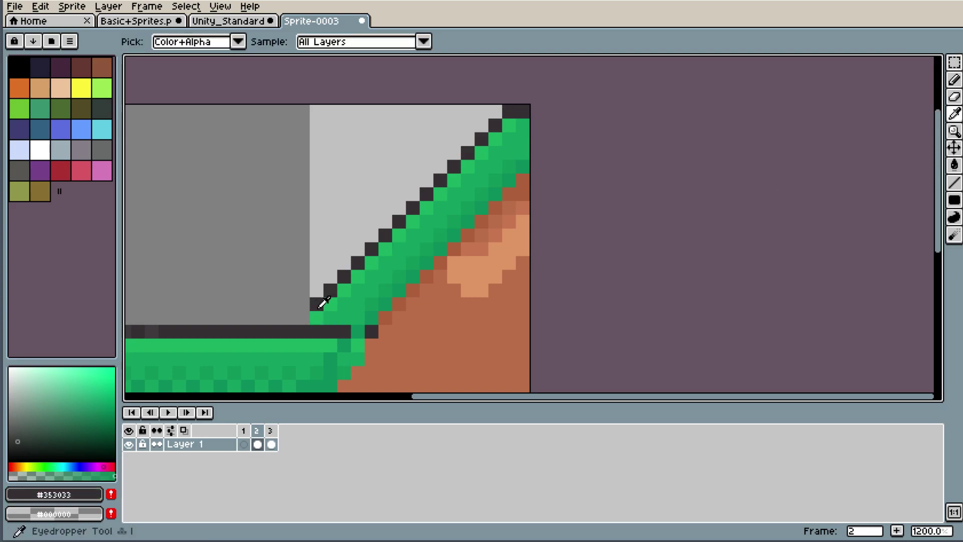
{"action": "key", "text": "b"}
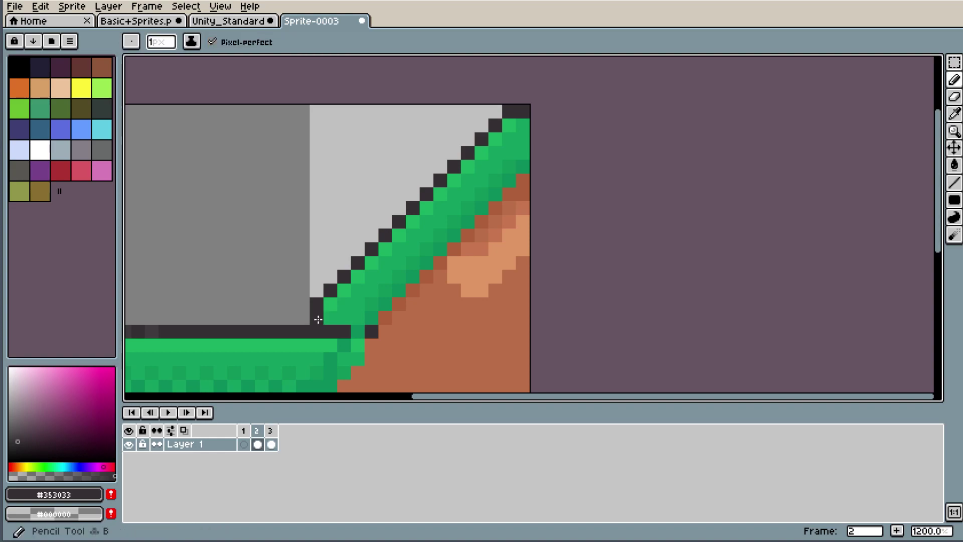
{"action": "left_click", "coordinate": [526, 113], "text": "shift"}
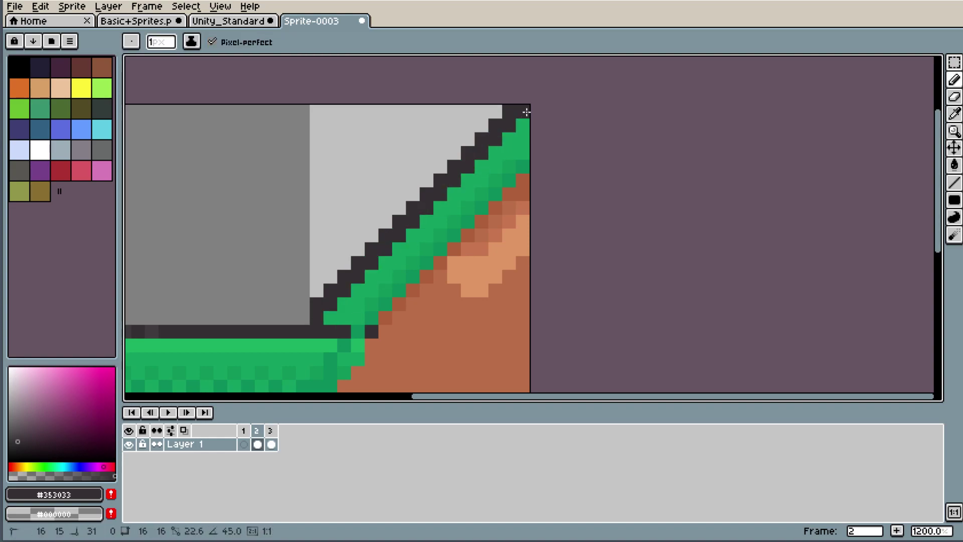
- Erase the doubled outline pixels so the slope outline is one pixel thick
{"action": "key", "text": "e"}
{"action": "left_click_drag", "start_coordinate": [316, 303], "coordinate": [509, 111]}
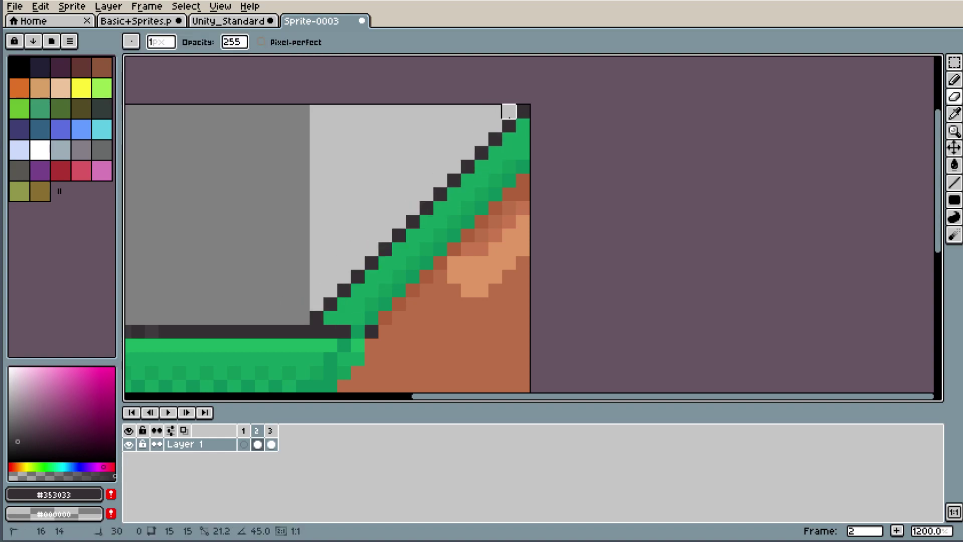
{"action": "scroll", "coordinate": [538, 246], "scroll_direction": "down", "scroll_amount": 4}
{"action": "scroll", "coordinate": [553, 206], "scroll_direction": "up", "scroll_amount": 3}
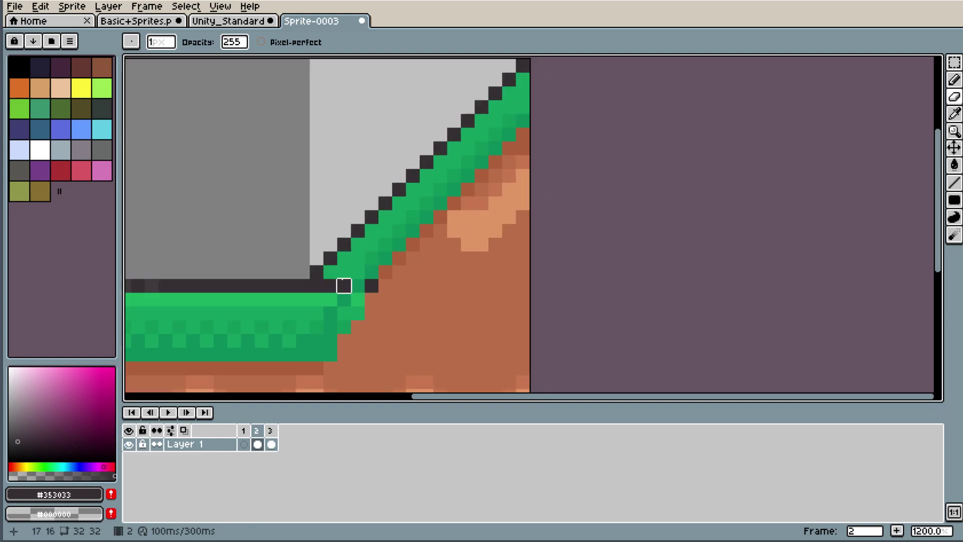
- Extend the dark grass green #0b8c59 shading along the slope edge
{"action": "key", "text": "i"}
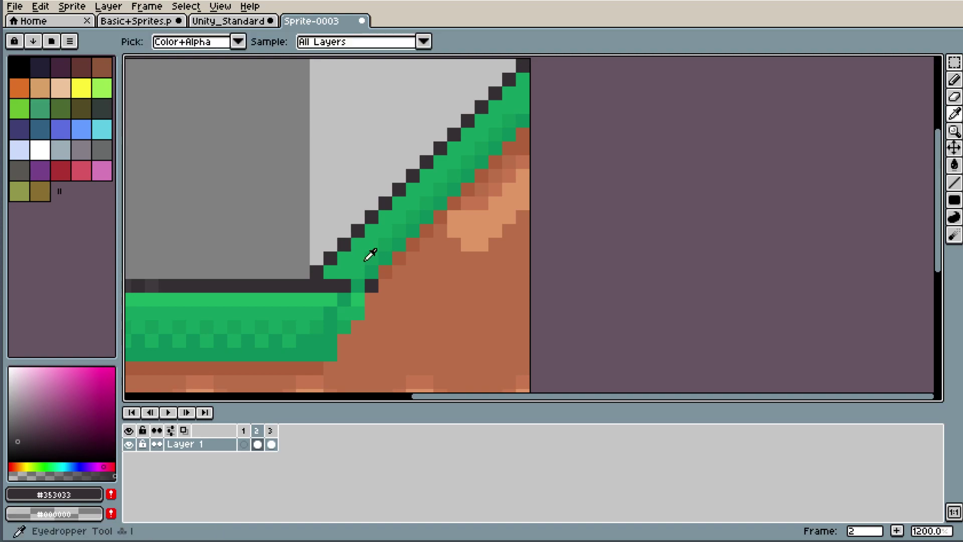
{"action": "left_click", "coordinate": [348, 262]}
{"action": "key", "text": "b"}
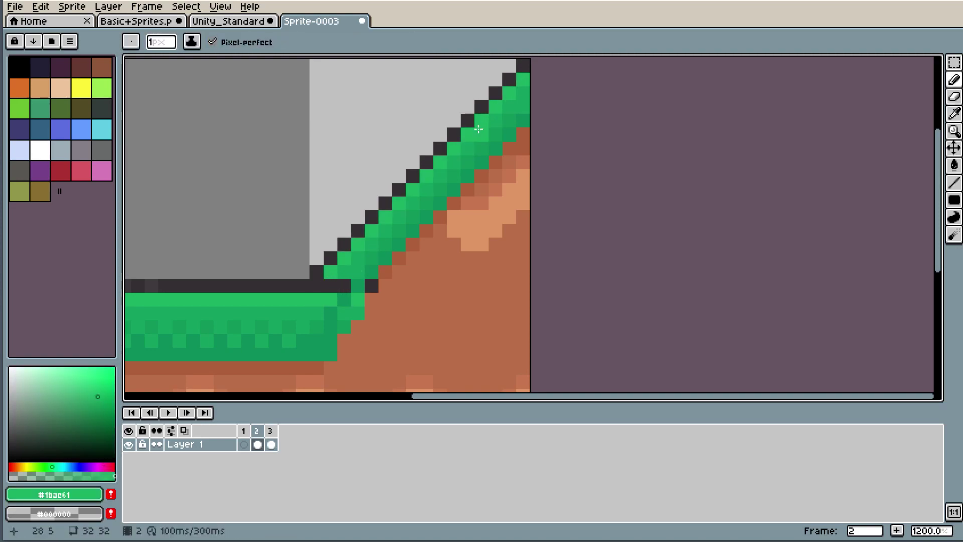
{"action": "key", "text": "i"}
{"action": "left_click", "coordinate": [357, 263]}
{"action": "key", "text": "b"}
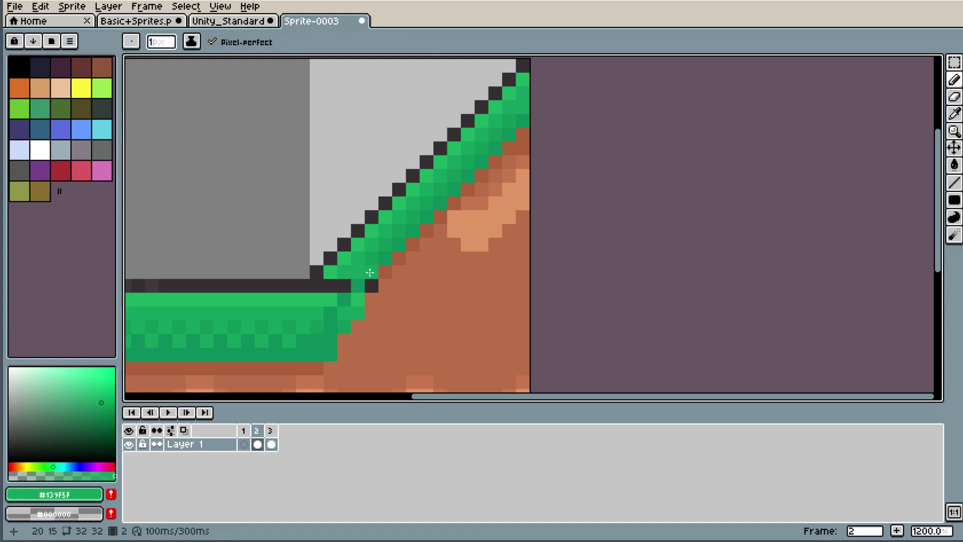
{"action": "key", "text": "i"}
{"action": "left_click", "coordinate": [372, 272]}
{"action": "key", "text": "b"}
{"action": "left_click_drag", "start_coordinate": [385, 273], "coordinate": [524, 135]}
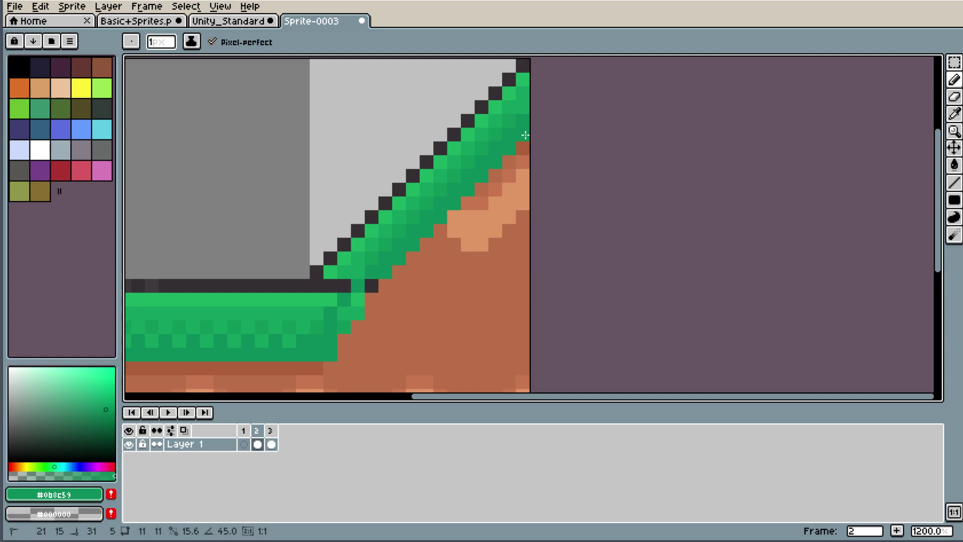
- Try painting green #109559 over the outline pixel at the seam, then undo it
{"action": "key", "text": "i"}
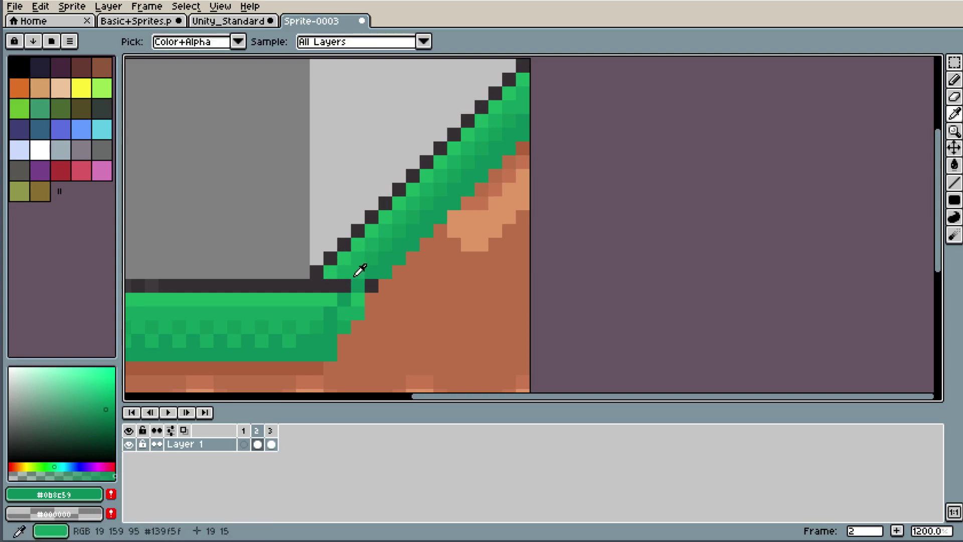
{"action": "left_click", "coordinate": [362, 269]}
{"action": "key", "text": "b"}
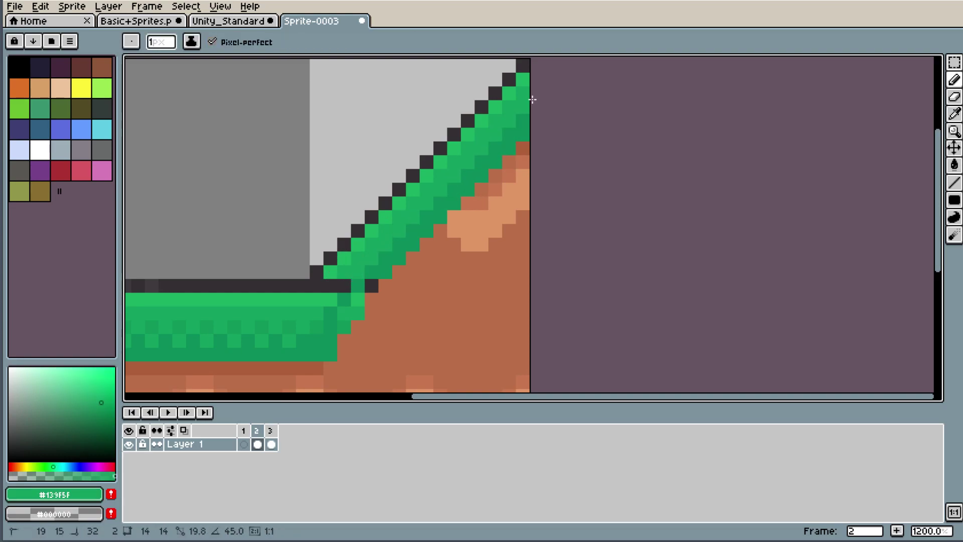
{"action": "key", "text": "i"}
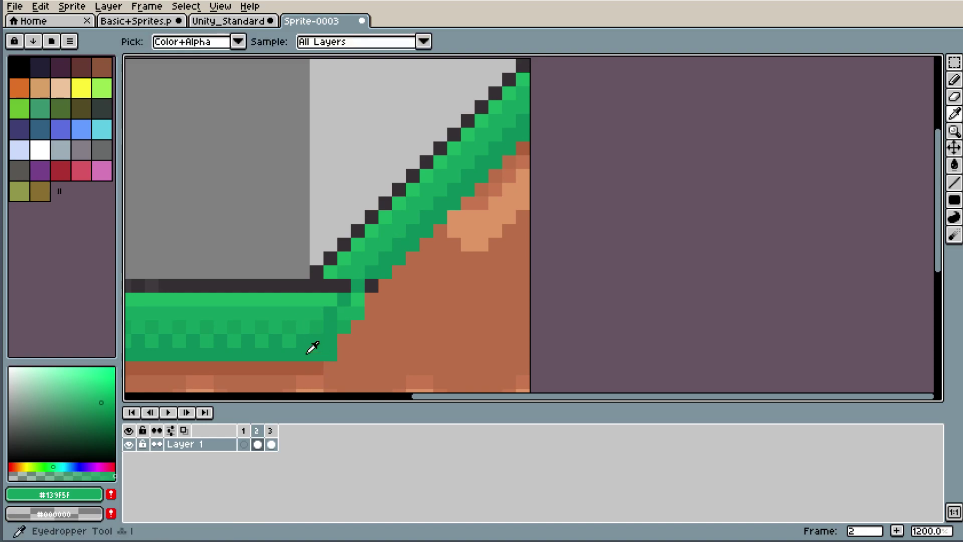
{"action": "left_click", "coordinate": [269, 321]}
{"action": "key", "text": "b"}
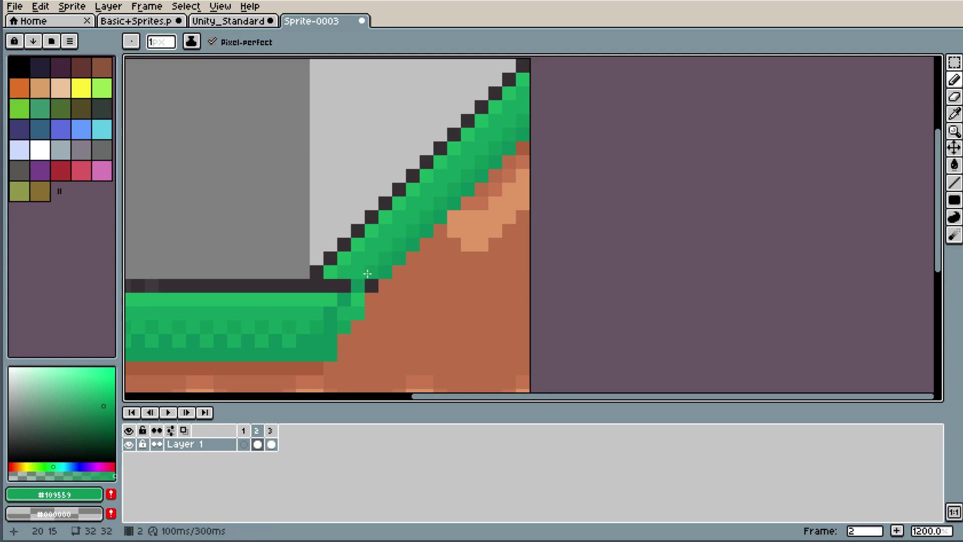
{"action": "key", "text": "i"}
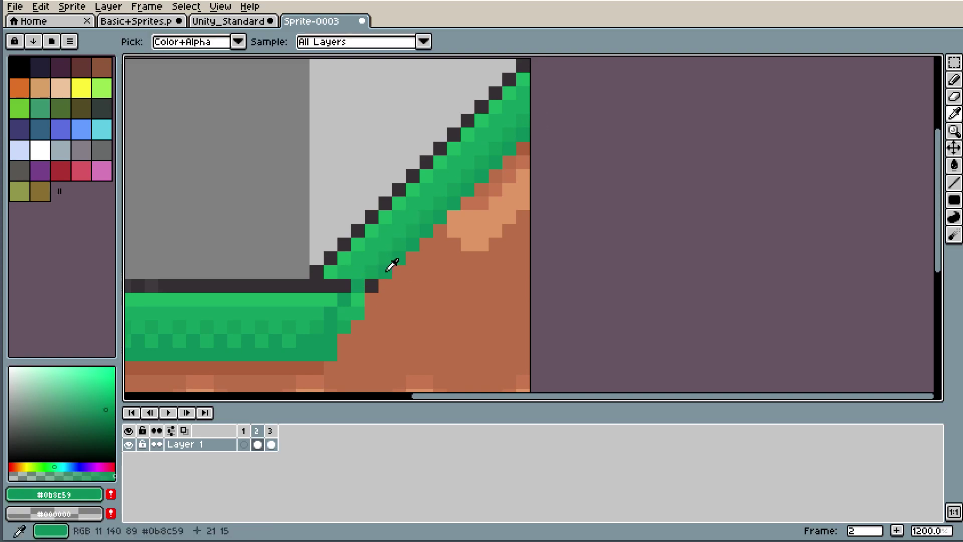
{"action": "key", "text": "b"}
{"action": "mouse_move", "coordinate": [388, 275]}
{"action": "left_mouse_down"}
{"action": "mouse_move", "coordinate": [332, 343]}
{"action": "mouse_move", "coordinate": [334, 321]}
{"action": "left_mouse_up"}
{"action": "key", "text": "ctrl+z"}
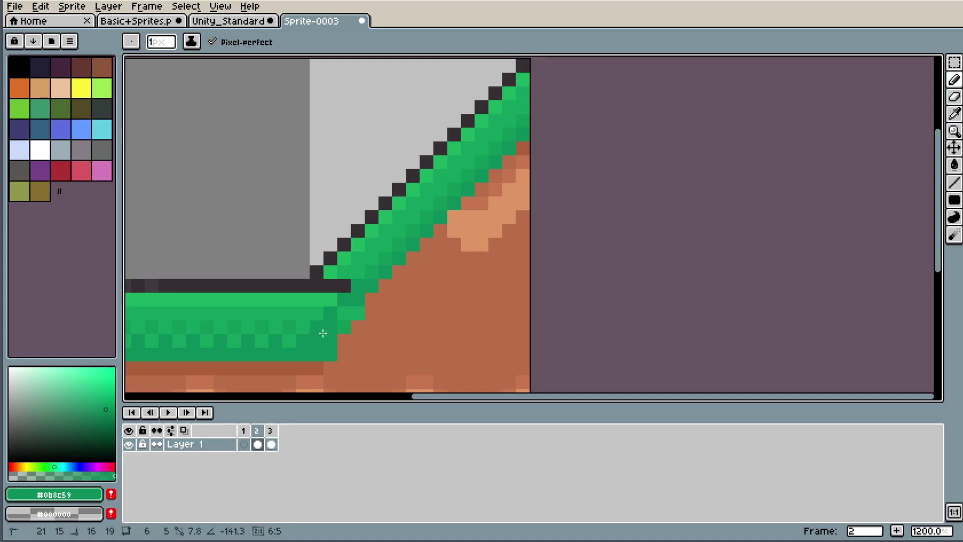
- Paint a dirt-brown pixel at the seam instead
{"action": "key", "text": "ctrl+z"}
{"action": "left_click", "coordinate": [409, 327], "text": "alt"}
{"action": "left_click", "coordinate": [319, 302]}
- Widen the dirt brown under the slope
{"action": "mouse_move", "coordinate": [319, 303]}
{"action": "left_mouse_down"}
{"action": "mouse_move", "coordinate": [323, 348]}
{"action": "mouse_move", "coordinate": [341, 298]}
{"action": "left_mouse_up"}
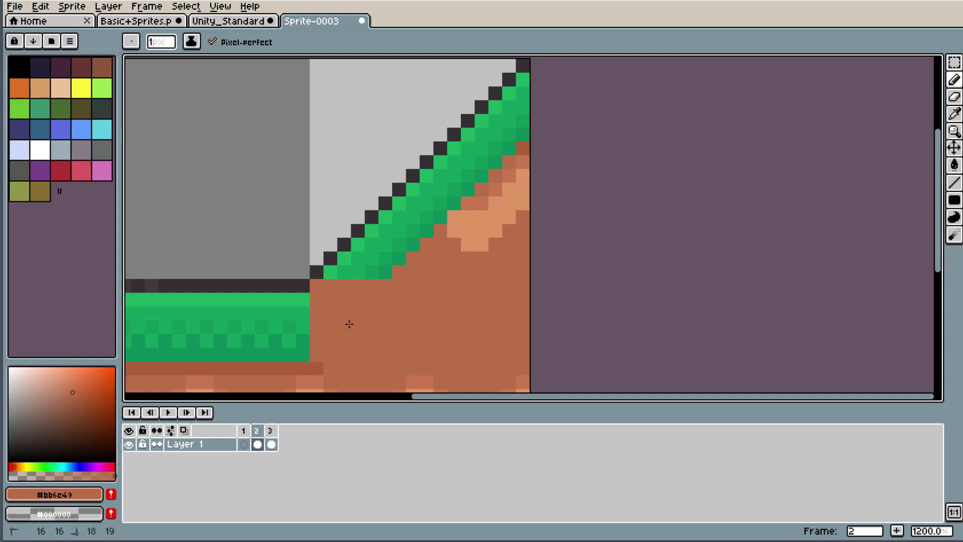
{"action": "scroll", "coordinate": [375, 326], "scroll_direction": "down", "scroll_amount": 4}
{"action": "scroll", "coordinate": [371, 341], "scroll_direction": "up", "scroll_amount": 4}
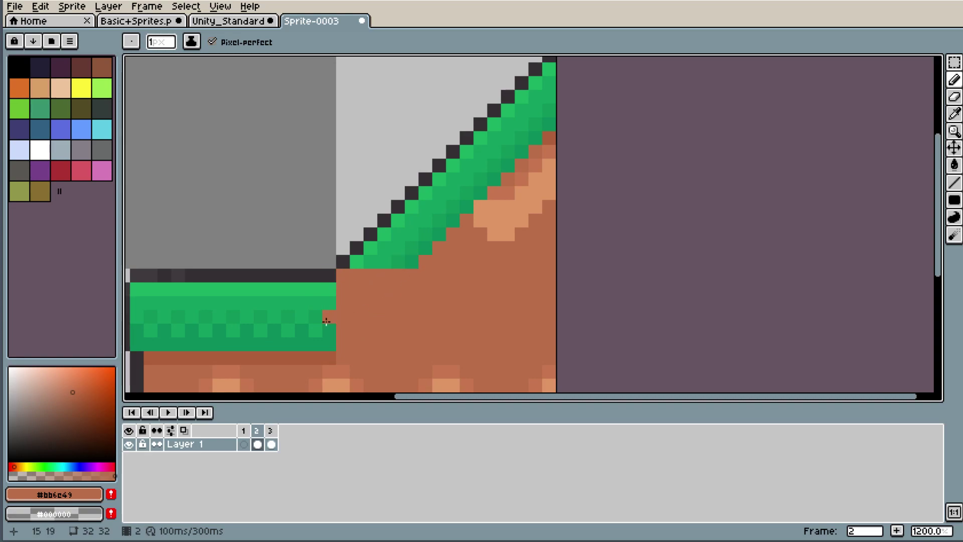
- Paint mid grass green #139F5F pixels diagonally into the corner along the slope's inner edge
{"action": "left_click", "coordinate": [327, 289], "text": "alt"}
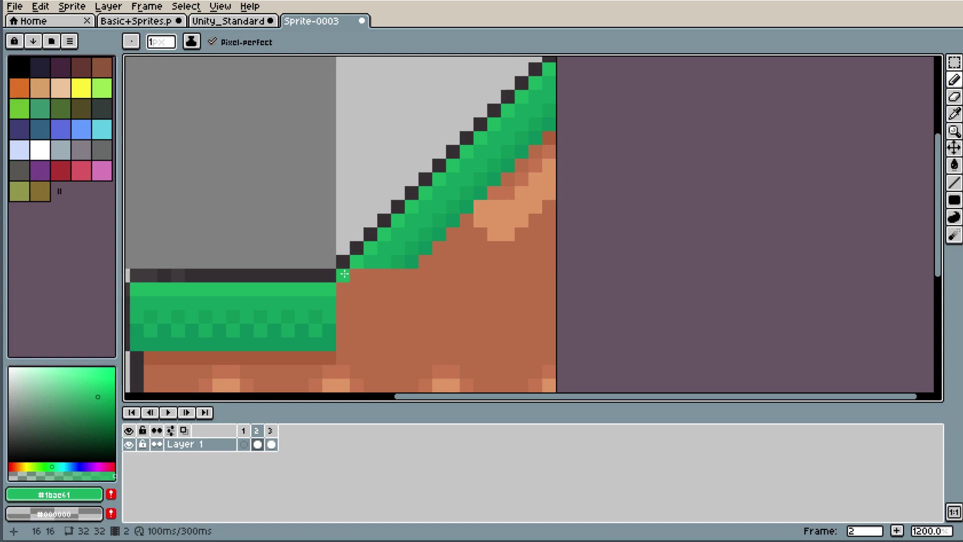
{"action": "scroll", "coordinate": [424, 301], "scroll_direction": "up", "scroll_amount": 3}
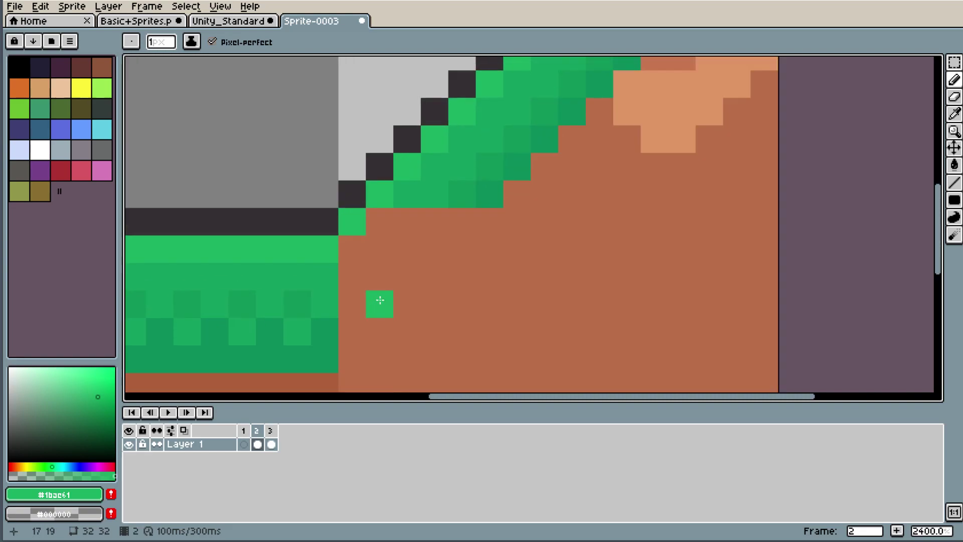
{"action": "left_click", "coordinate": [419, 197], "text": "alt"}
{"action": "left_click", "coordinate": [388, 221]}
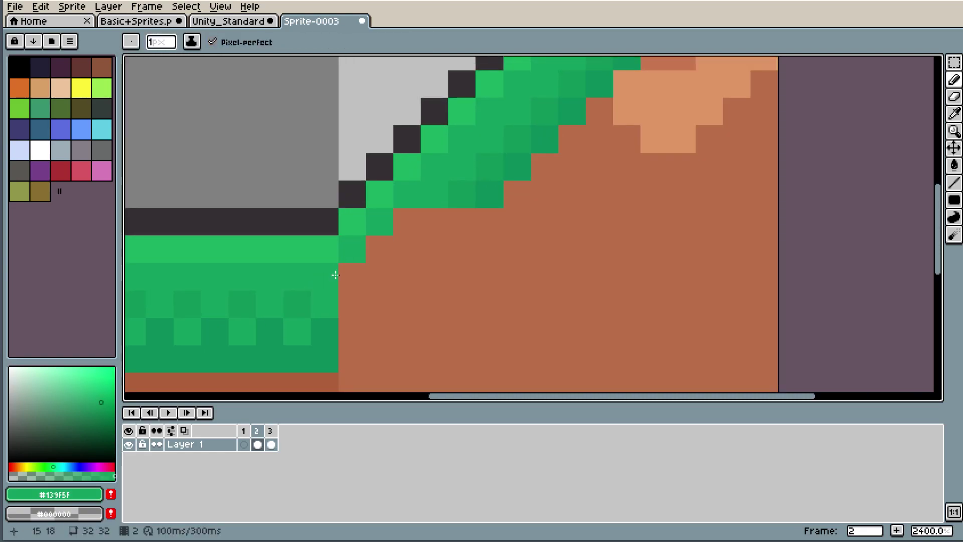
{"action": "mouse_move", "coordinate": [350, 269]}
{"action": "left_mouse_down"}
{"action": "mouse_move", "coordinate": [411, 229]}
{"action": "mouse_move", "coordinate": [462, 221]}
{"action": "left_mouse_up"}
{"action": "left_click", "coordinate": [407, 250]}
- Paint darkest grass green #0b8c59 pixels down the slope edge
{"action": "left_click", "coordinate": [471, 195], "text": "alt"}
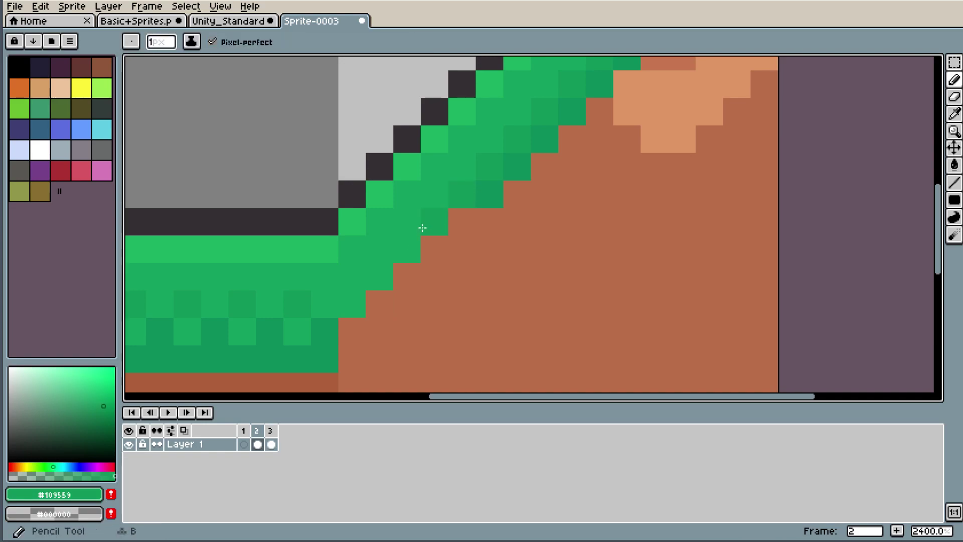
{"action": "left_click", "coordinate": [333, 350], "text": "alt"}
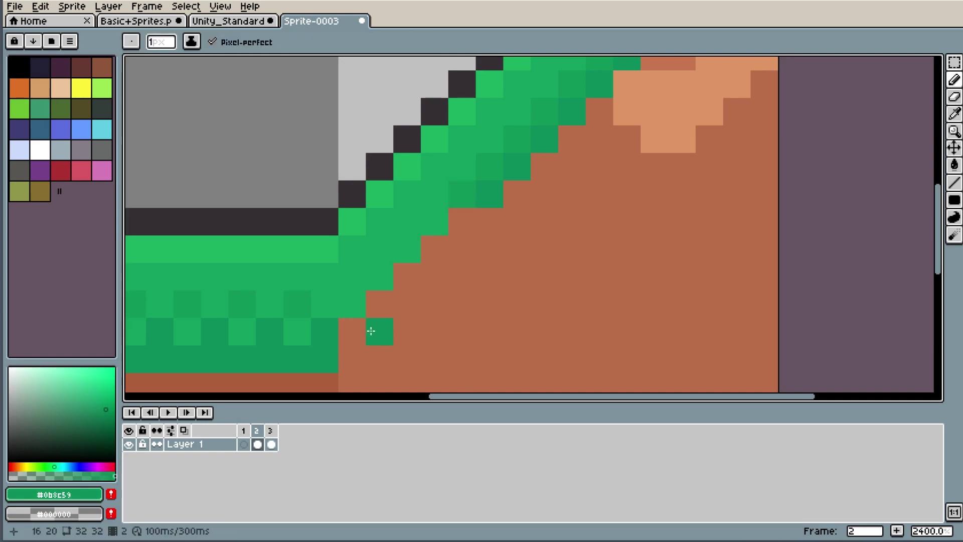
{"action": "left_click_drag", "start_coordinate": [462, 221], "coordinate": [353, 331]}
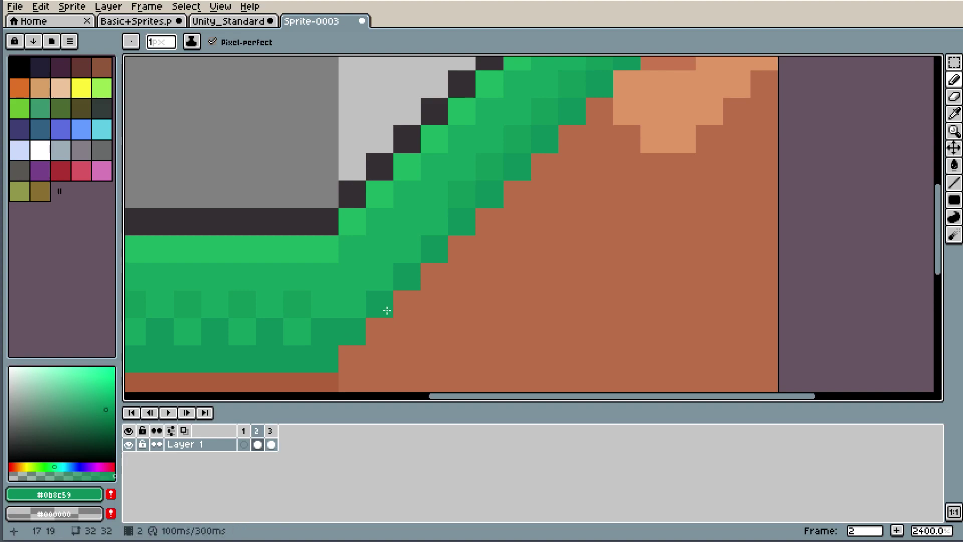
- Draw a 45° green line from the grass bend up to the tile's top-right edge
{"action": "scroll", "coordinate": [386, 310], "scroll_direction": "down", "scroll_amount": 6}
{"action": "scroll", "coordinate": [538, 254], "scroll_direction": "down", "scroll_amount": 2}
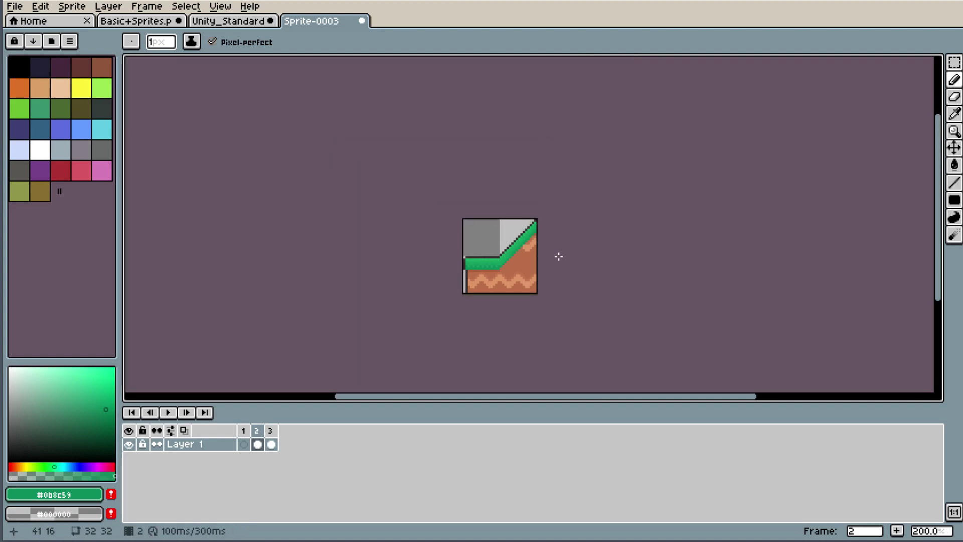
{"action": "scroll", "coordinate": [559, 256], "scroll_direction": "up", "scroll_amount": 1}
{"action": "scroll", "coordinate": [505, 258], "scroll_direction": "up", "scroll_amount": 3}
{"action": "scroll", "coordinate": [487, 271], "scroll_direction": "up", "scroll_amount": 3}
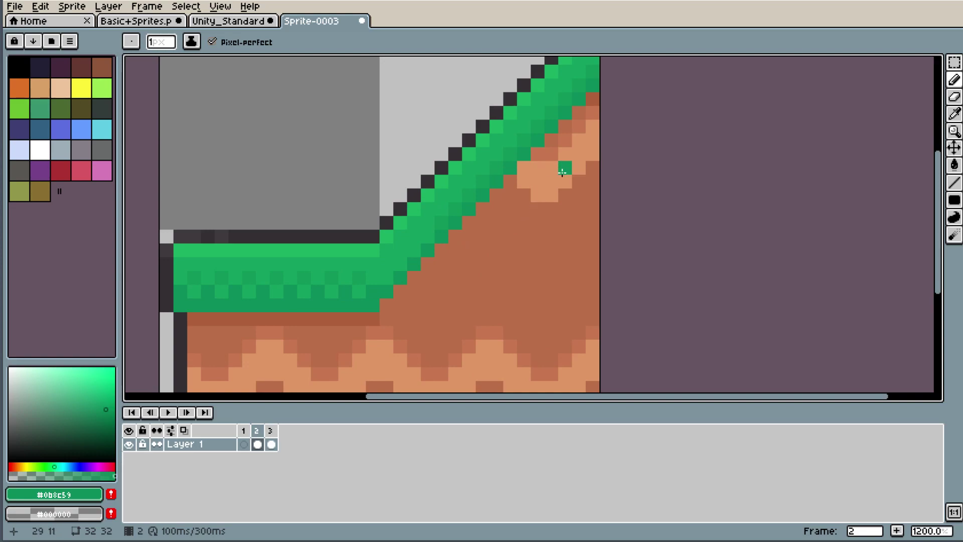
{"action": "scroll", "coordinate": [613, 107], "scroll_direction": "down", "scroll_amount": 3}
{"action": "scroll", "coordinate": [638, 73], "scroll_direction": "up", "scroll_amount": 1}
{"action": "scroll", "coordinate": [634, 80], "scroll_direction": "up", "scroll_amount": 2}
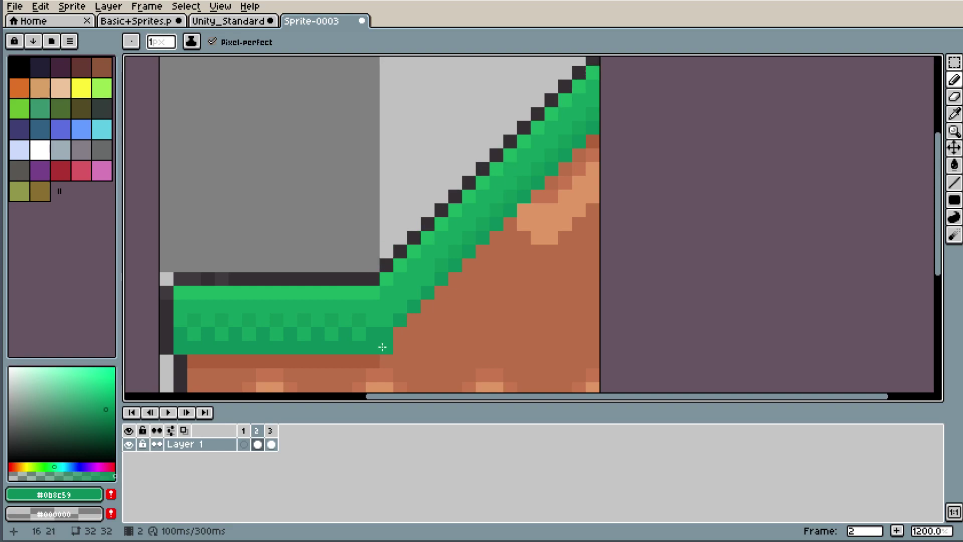
{"action": "left_click", "coordinate": [382, 347]}
{"action": "left_click", "coordinate": [599, 136], "text": "shift"}
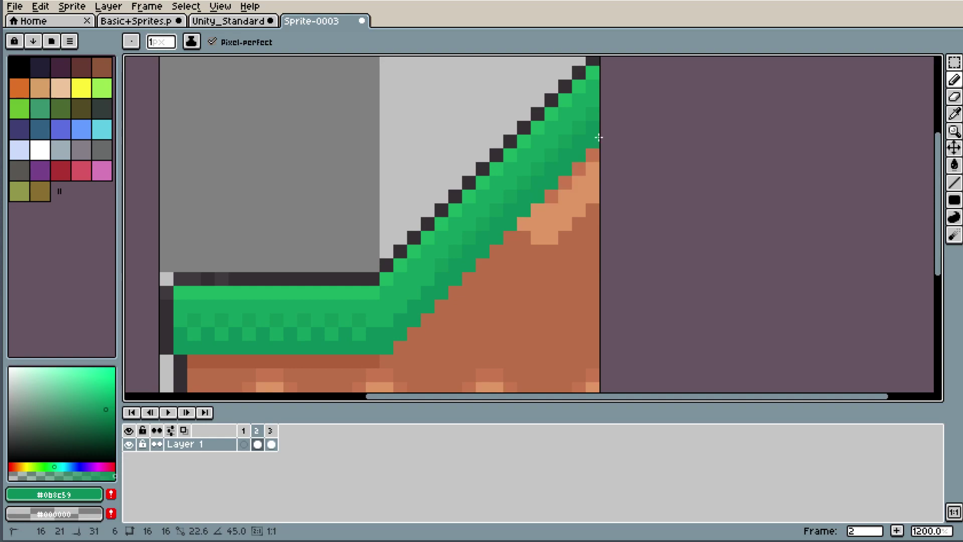
- Check the thickened slope and pick the grass green #109559
{"action": "scroll", "coordinate": [639, 161], "scroll_direction": "down", "scroll_amount": 3}
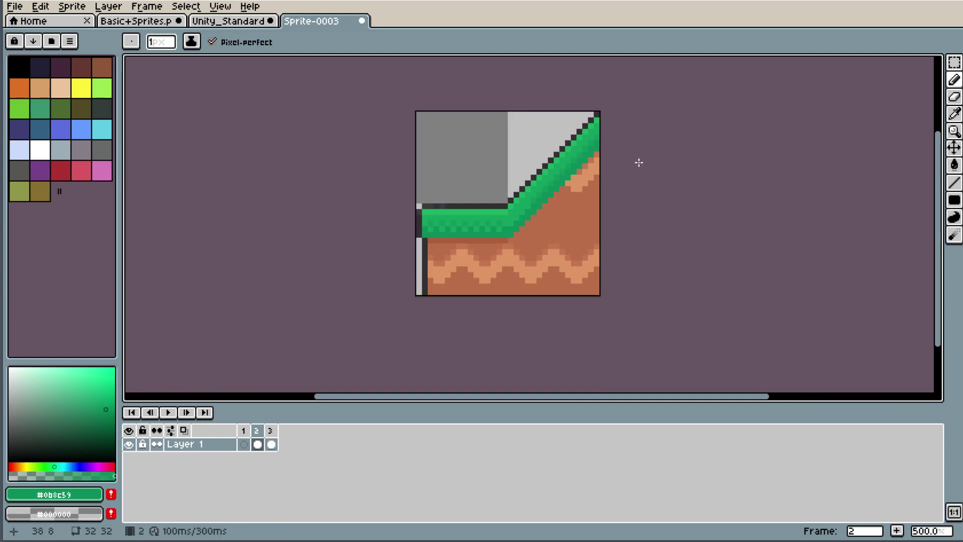
{"action": "scroll", "coordinate": [649, 170], "scroll_direction": "down", "scroll_amount": 3}
{"action": "scroll", "coordinate": [639, 166], "scroll_direction": "up", "scroll_amount": 5}
{"action": "scroll", "coordinate": [638, 165], "scroll_direction": "up", "scroll_amount": 2}
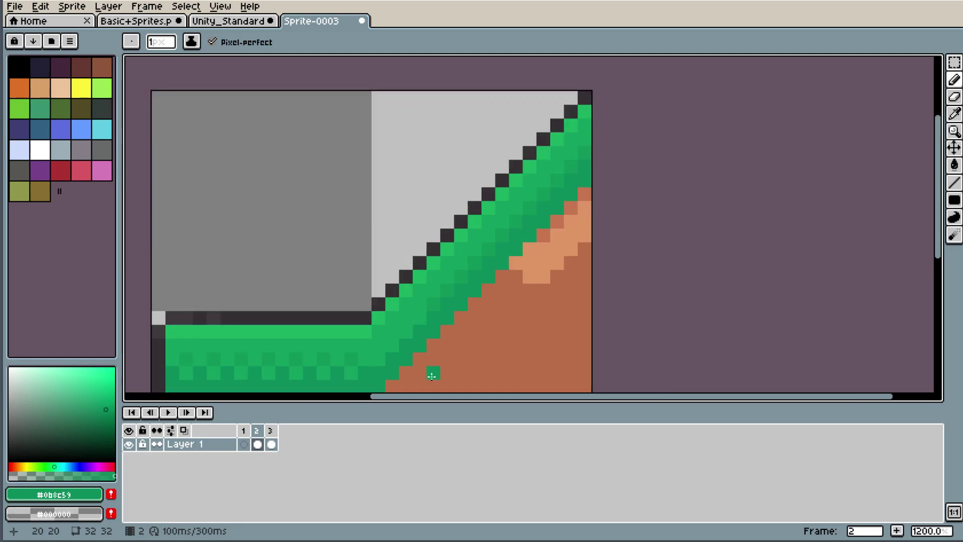
{"action": "scroll", "coordinate": [429, 351], "scroll_direction": "up", "scroll_amount": 1}
{"action": "key", "text": "i"}
{"action": "left_click", "coordinate": [440, 265]}
{"action": "key", "text": "b"}
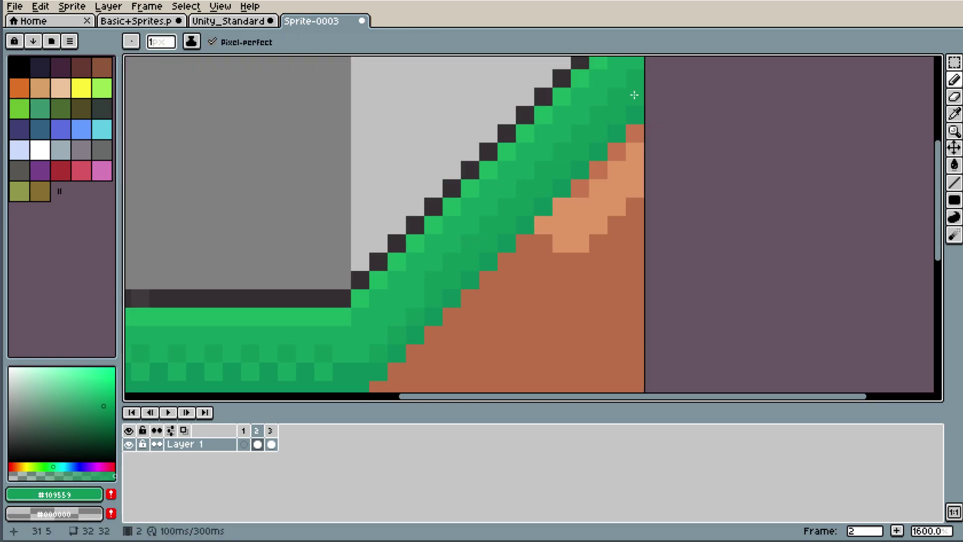
- Dismiss the frame duration dialog and pick the lighter grass green #139F5F
{"action": "key", "text": "p"}
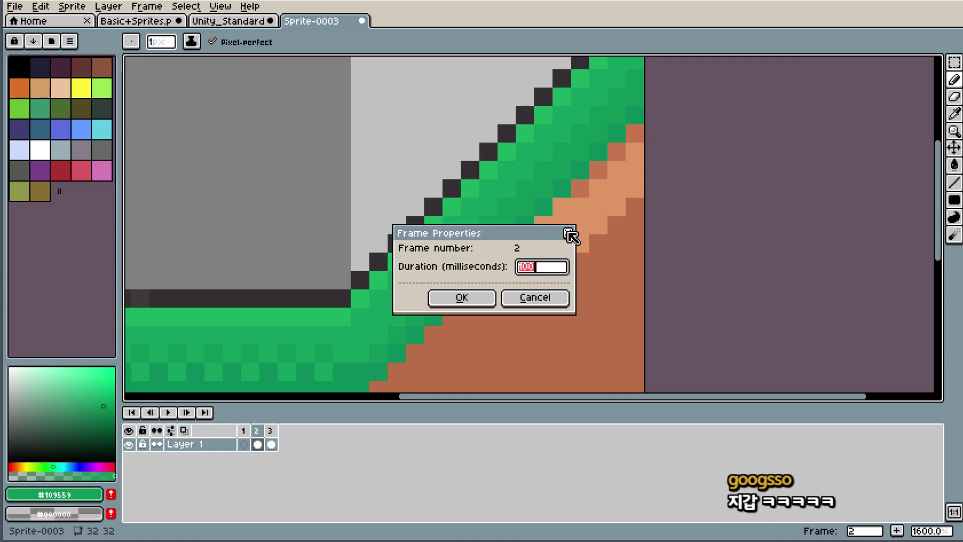
{"action": "left_click", "coordinate": [567, 232]}
{"action": "left_click", "coordinate": [539, 284]}
{"action": "key", "text": "i"}
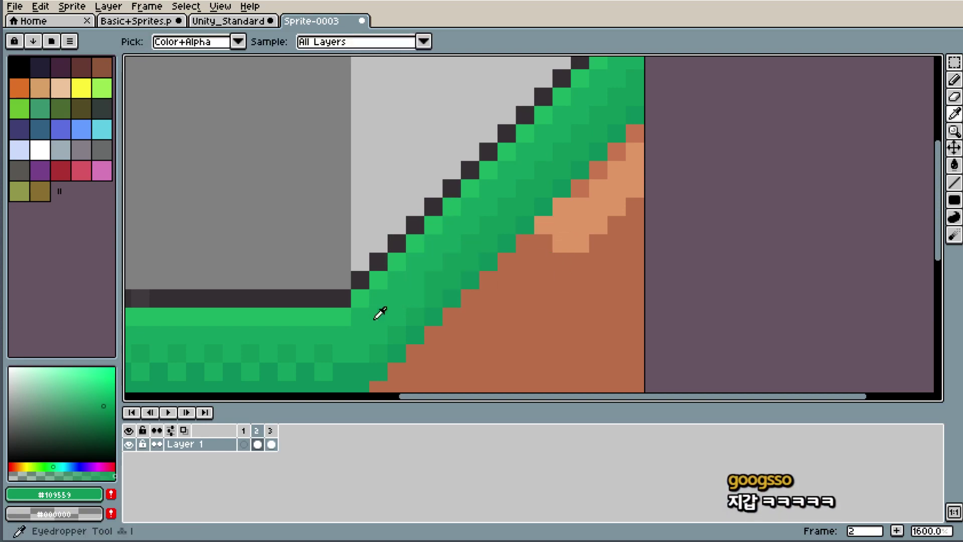
{"action": "left_click", "coordinate": [384, 316]}
{"action": "key", "text": "b"}
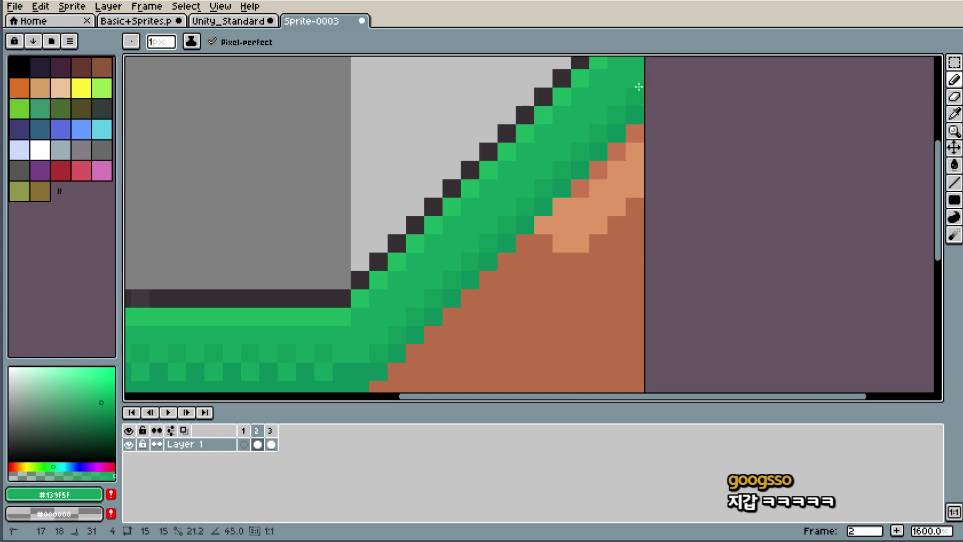
{"action": "scroll", "coordinate": [642, 81], "scroll_direction": "down", "scroll_amount": 5}
{"action": "scroll", "coordinate": [628, 185], "scroll_direction": "up", "scroll_amount": 2}
{"action": "scroll", "coordinate": [637, 191], "scroll_direction": "up", "scroll_amount": 2}
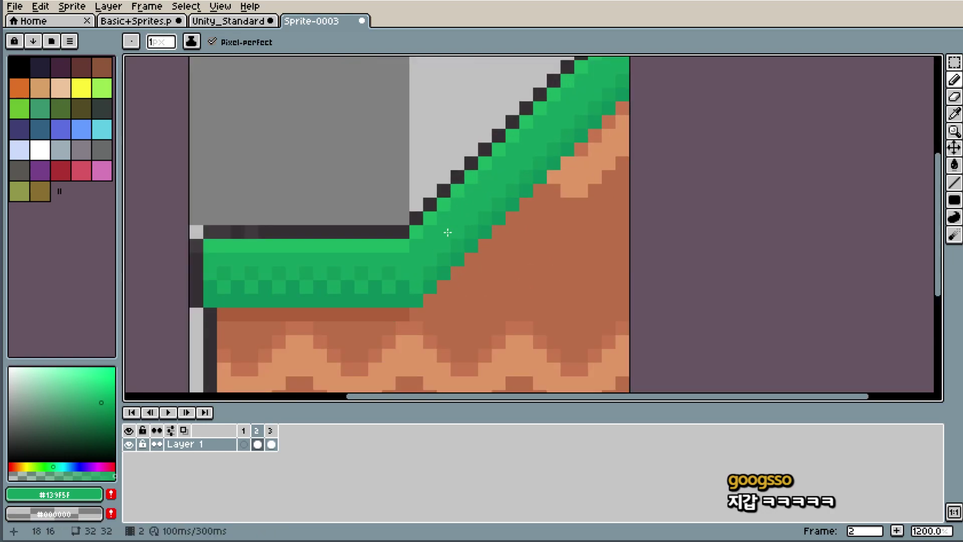
{"action": "scroll", "coordinate": [453, 214], "scroll_direction": "up", "scroll_amount": 1}
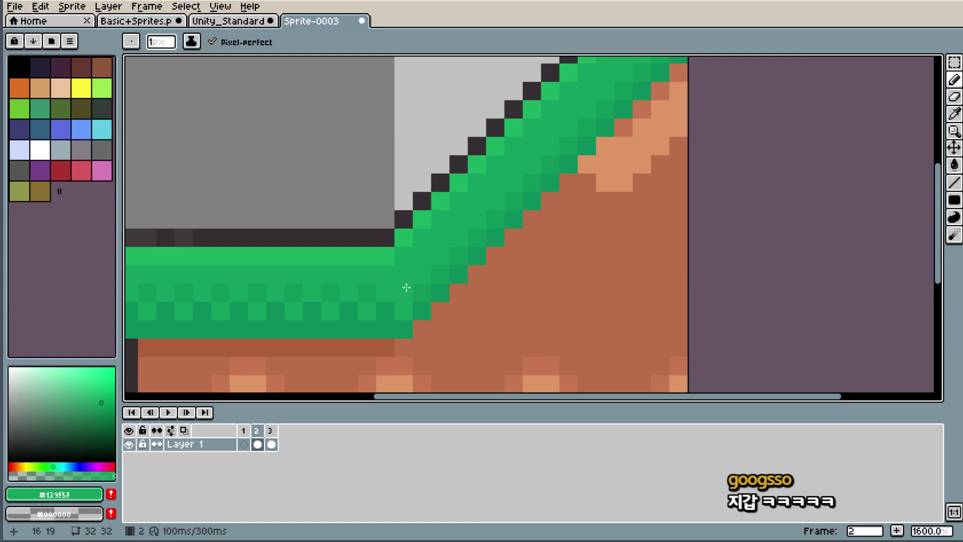
- Make the dark grass green #0b8c59 from the slope edge the Pencil colour
{"action": "key", "text": "i"}
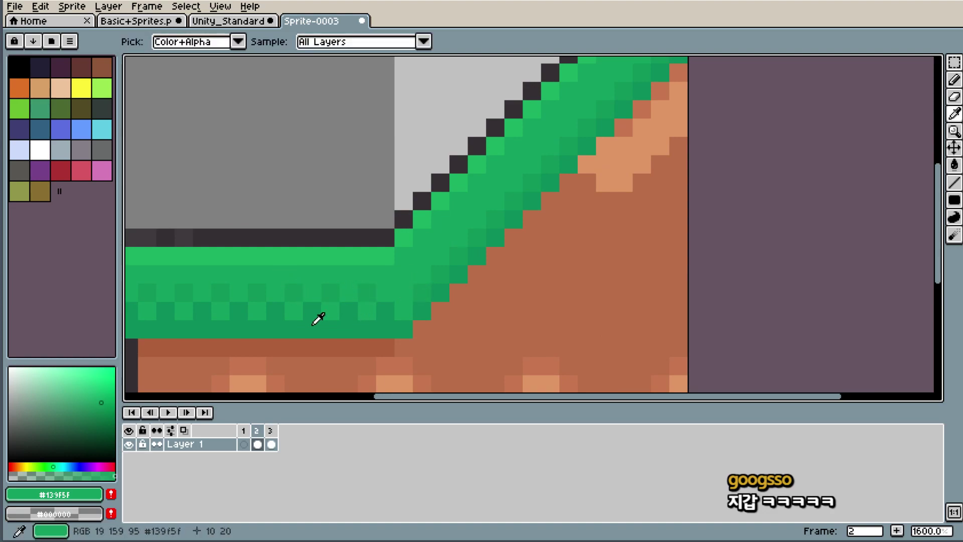
{"action": "key", "text": "b"}
{"action": "key", "text": "i"}
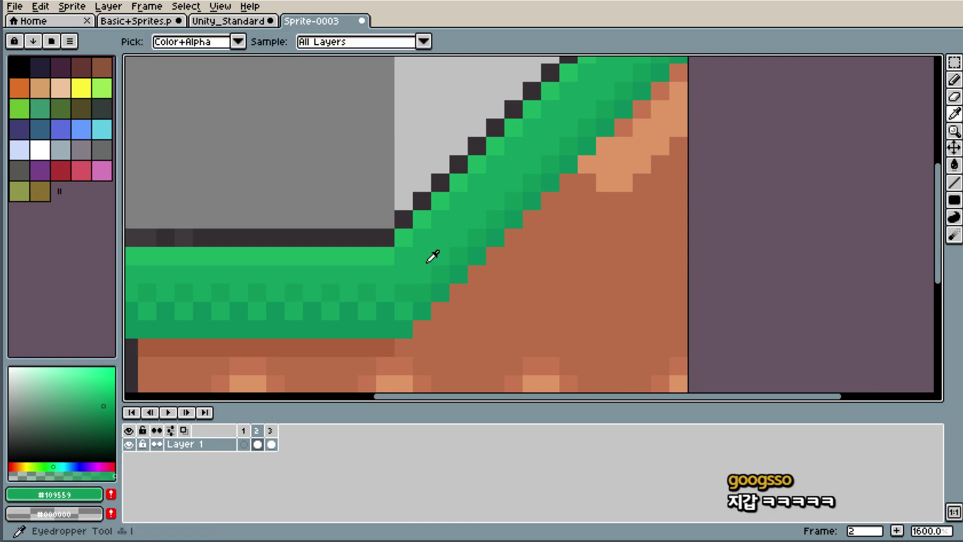
{"action": "key", "text": "b"}
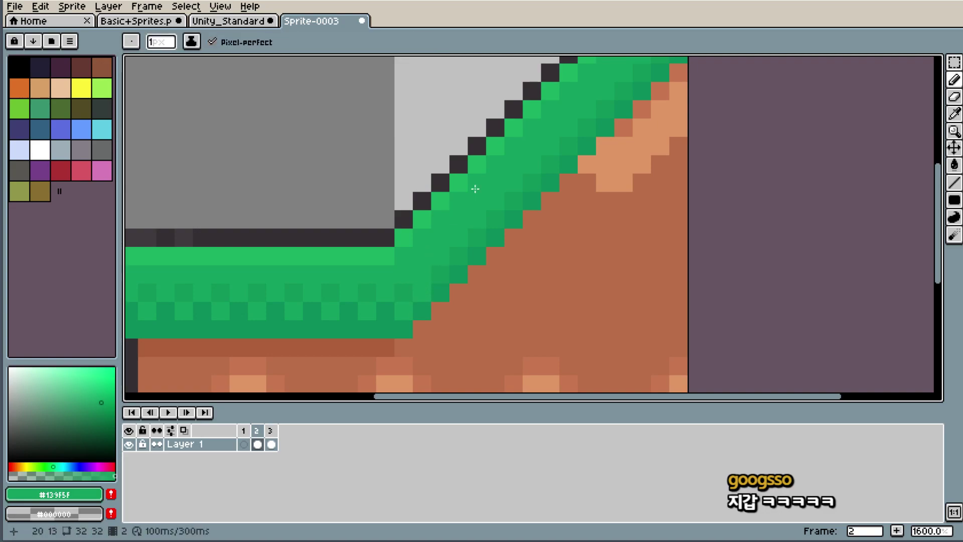
{"action": "scroll", "coordinate": [548, 161], "scroll_direction": "down", "scroll_amount": 5}
{"action": "scroll", "coordinate": [548, 161], "scroll_direction": "up", "scroll_amount": 1}
{"action": "scroll", "coordinate": [537, 161], "scroll_direction": "up", "scroll_amount": 1}
{"action": "scroll", "coordinate": [466, 214], "scroll_direction": "up", "scroll_amount": 3}
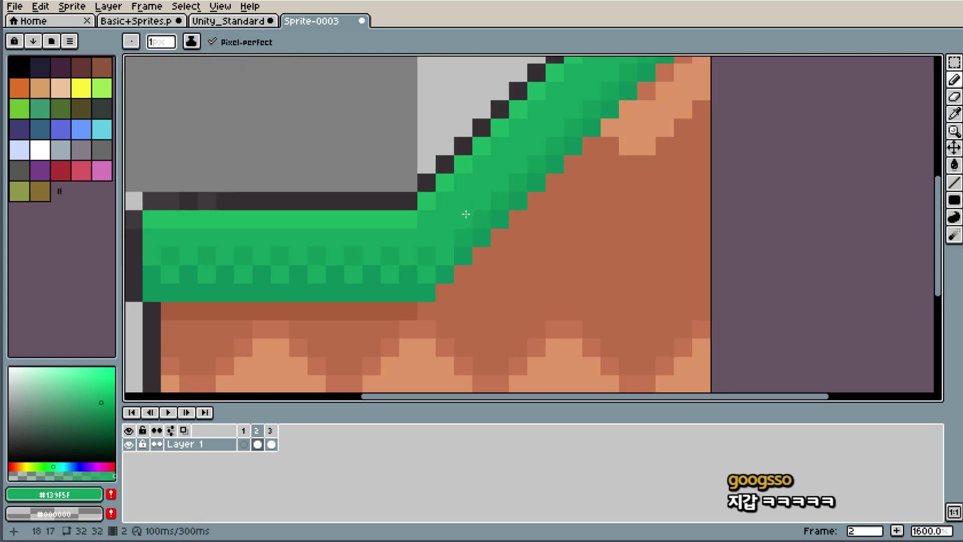
{"action": "key", "text": "i"}
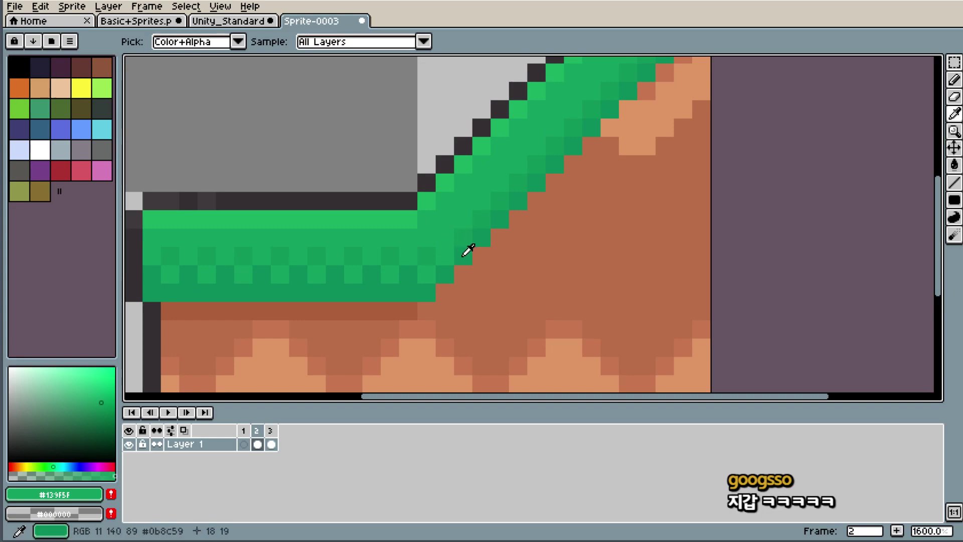
{"action": "left_click", "coordinate": [459, 239]}
{"action": "key", "text": "b"}
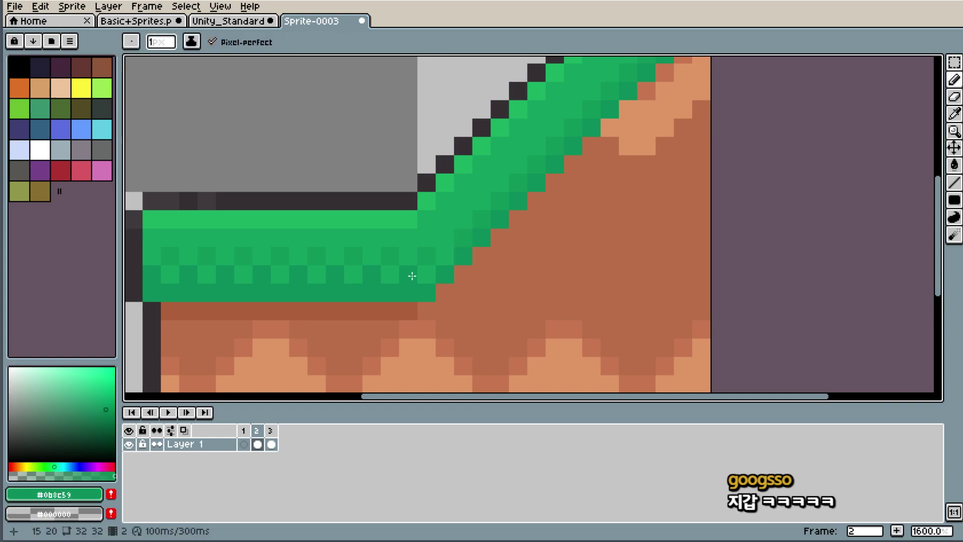
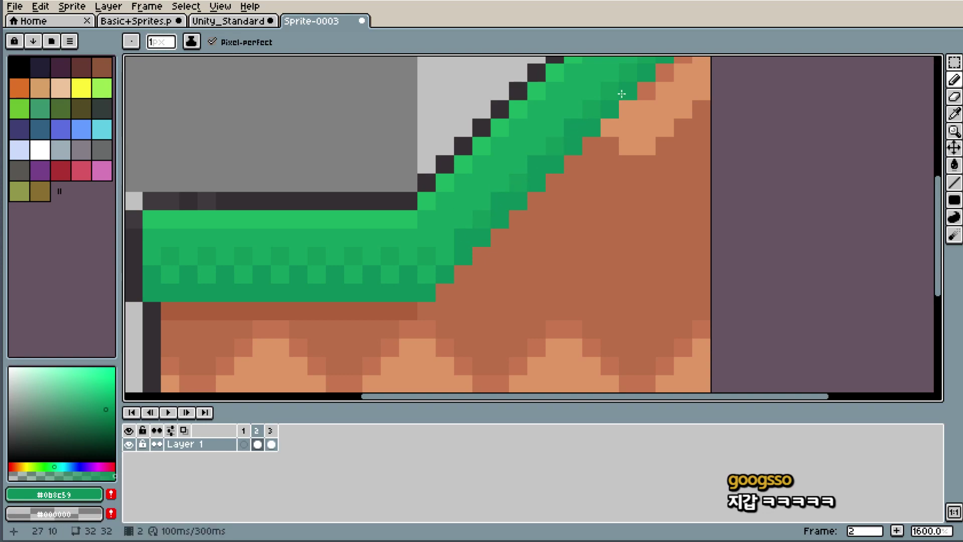
- Eyedrop the lighter grass green #139F5F from the slope for the Pencil
{"action": "scroll", "coordinate": [617, 92], "scroll_direction": "down", "scroll_amount": 4}
{"action": "scroll", "coordinate": [638, 58], "scroll_direction": "up", "scroll_amount": 4}
{"action": "scroll", "coordinate": [653, 60], "scroll_direction": "down", "scroll_amount": 5}
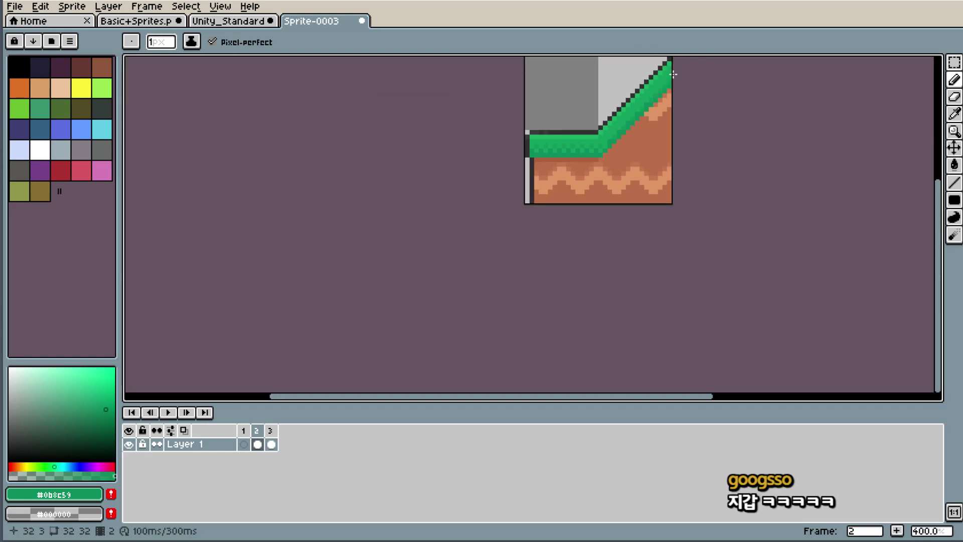
{"action": "scroll", "coordinate": [652, 66], "scroll_direction": "up", "scroll_amount": 4}
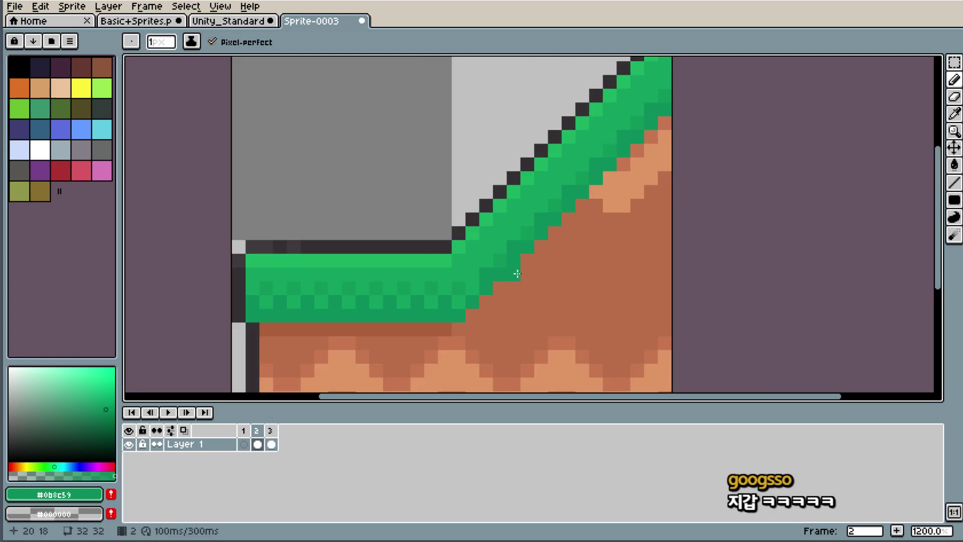
{"action": "key", "text": "i"}
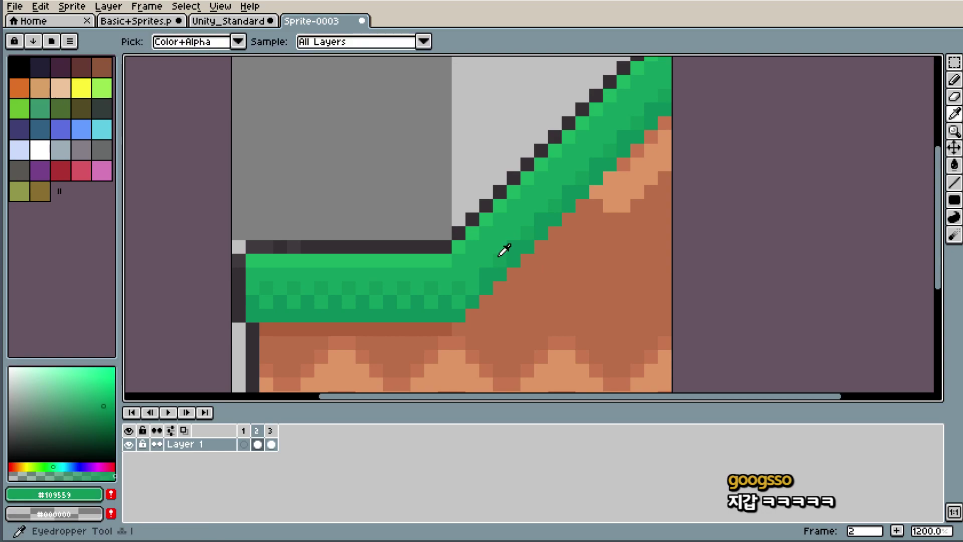
{"action": "key", "text": "b"}
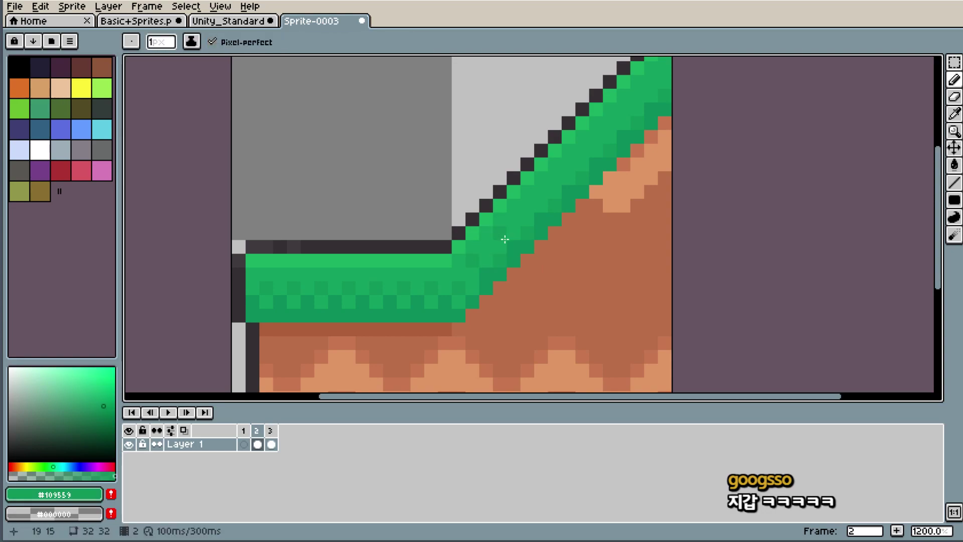
{"action": "key", "text": "i"}
{"action": "key", "text": "b"}
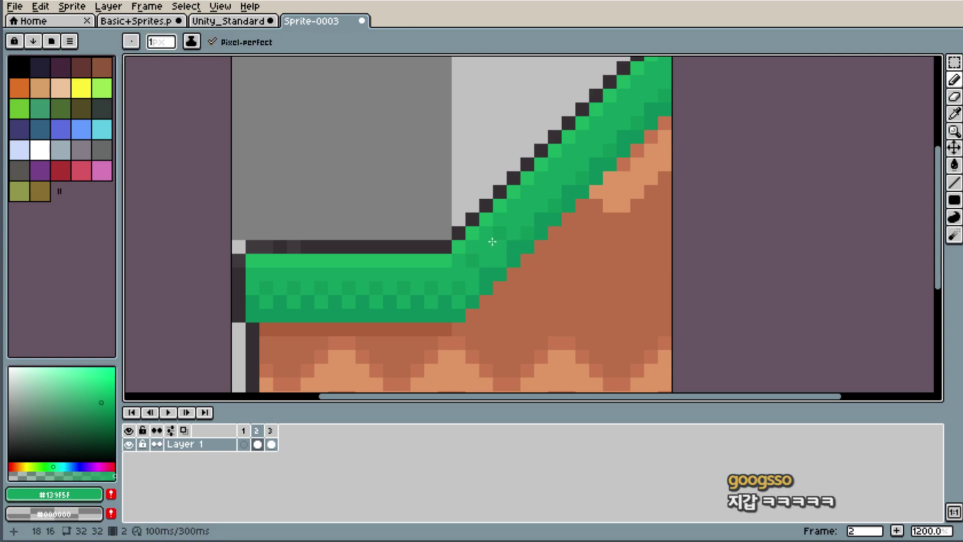
{"action": "key", "text": "i"}
{"action": "left_click", "coordinate": [460, 267]}
{"action": "key", "text": "b"}
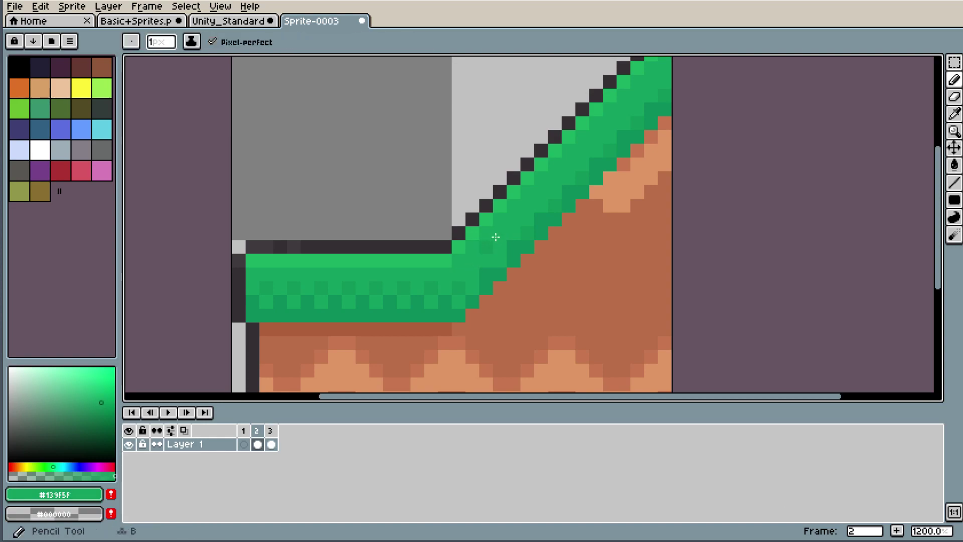
- Sample the darker grass green #109559 from the slope's grass
{"action": "scroll", "coordinate": [589, 219], "scroll_direction": "down", "scroll_amount": 3}
{"action": "scroll", "coordinate": [590, 219], "scroll_direction": "up", "scroll_amount": 3}
{"action": "scroll", "coordinate": [574, 215], "scroll_direction": "up", "scroll_amount": 3}
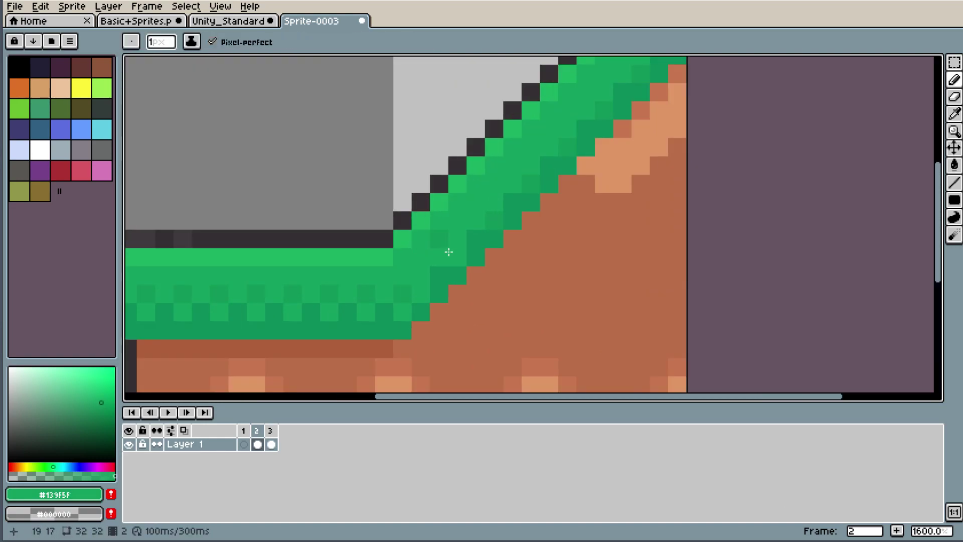
{"action": "key", "text": "i"}
{"action": "key", "text": "b"}
{"action": "scroll", "coordinate": [441, 238], "scroll_direction": "down", "scroll_amount": 4}
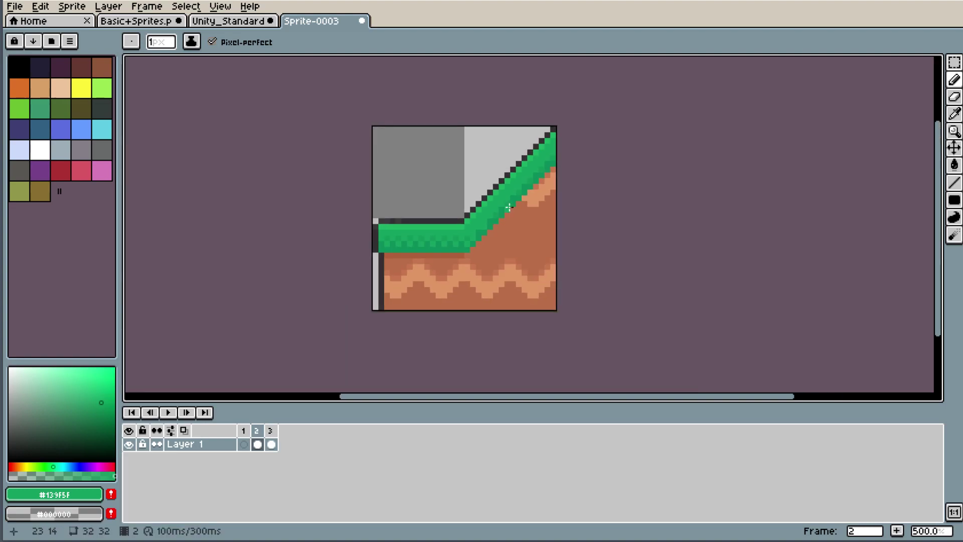
{"action": "scroll", "coordinate": [515, 195], "scroll_direction": "up", "scroll_amount": 4}
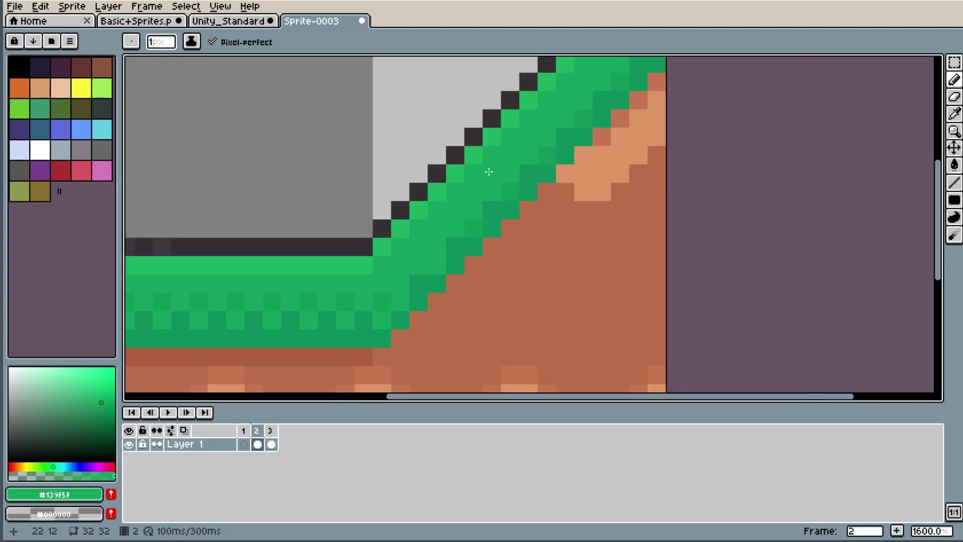
{"action": "scroll", "coordinate": [484, 186], "scroll_direction": "down", "scroll_amount": 4}
{"action": "scroll", "coordinate": [478, 217], "scroll_direction": "up", "scroll_amount": 3}
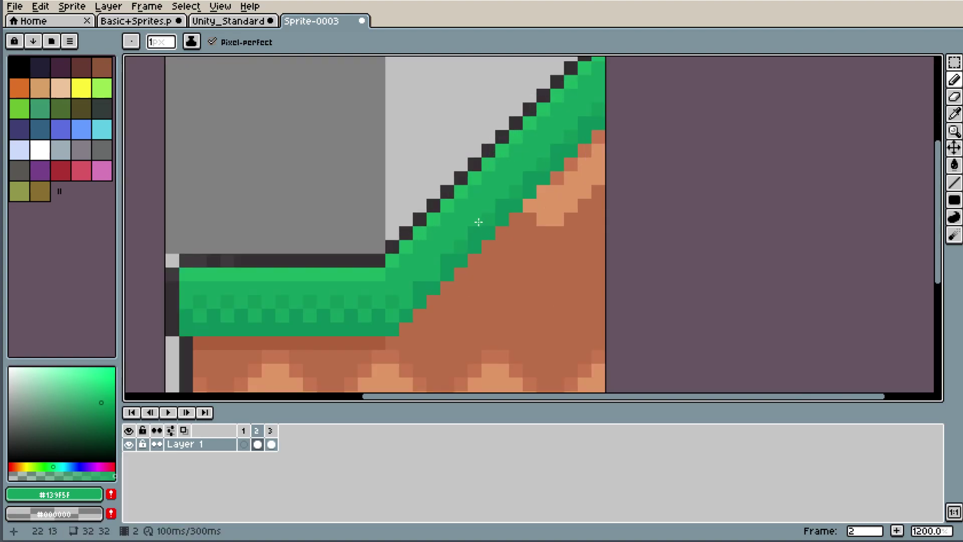
{"action": "left_click", "coordinate": [459, 243], "text": "alt"}
- Sample dirt brown #ae603b and paint a brown pixel along the slope edge
{"action": "scroll", "coordinate": [440, 269], "scroll_direction": "down", "scroll_amount": 3}
{"action": "scroll", "coordinate": [447, 291], "scroll_direction": "up", "scroll_amount": 3}
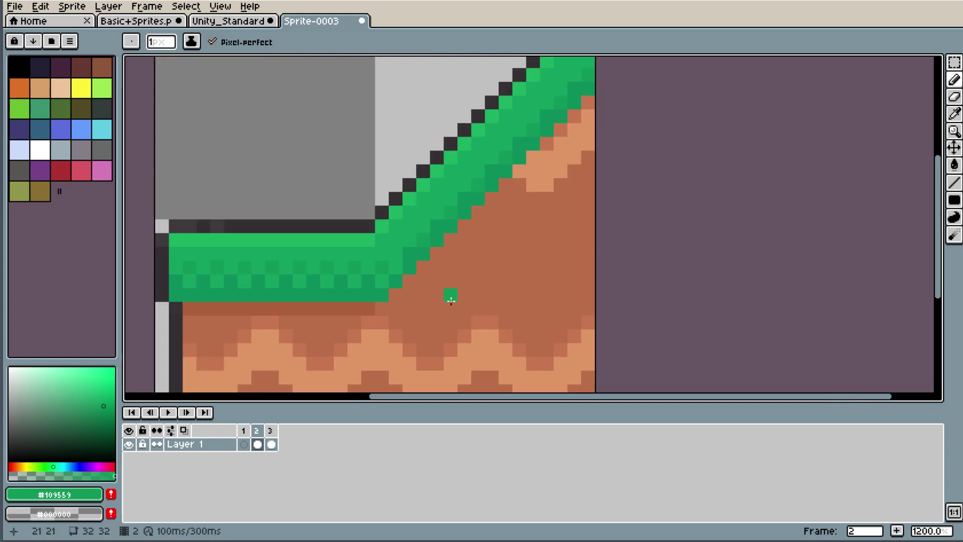
{"action": "scroll", "coordinate": [482, 276], "scroll_direction": "down", "scroll_amount": 6}
{"action": "scroll", "coordinate": [488, 268], "scroll_direction": "up", "scroll_amount": 1}
{"action": "scroll", "coordinate": [494, 251], "scroll_direction": "up", "scroll_amount": 2}
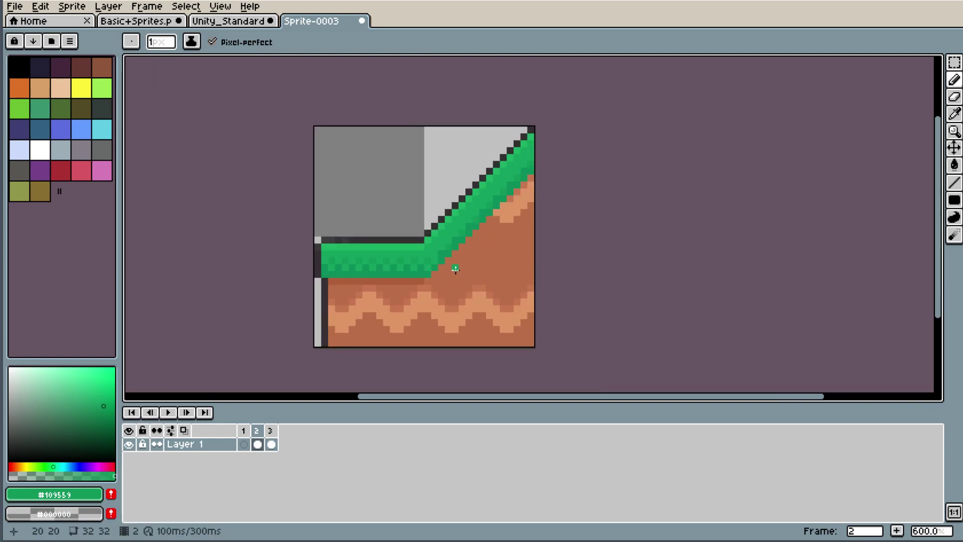
{"action": "scroll", "coordinate": [462, 273], "scroll_direction": "up", "scroll_amount": 1}
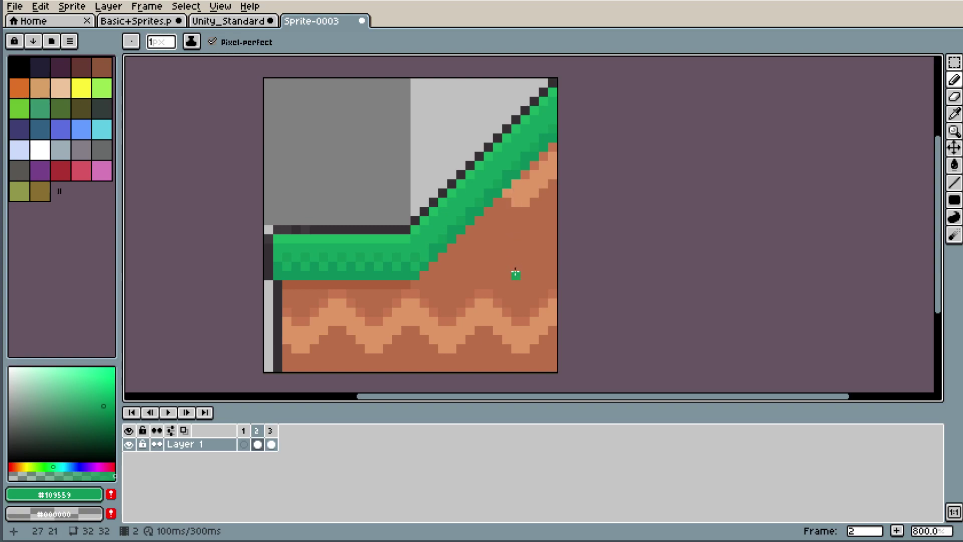
{"action": "scroll", "coordinate": [489, 274], "scroll_direction": "up", "scroll_amount": 2}
{"action": "left_click", "coordinate": [351, 285], "text": "alt"}
{"action": "left_click", "coordinate": [389, 281]}
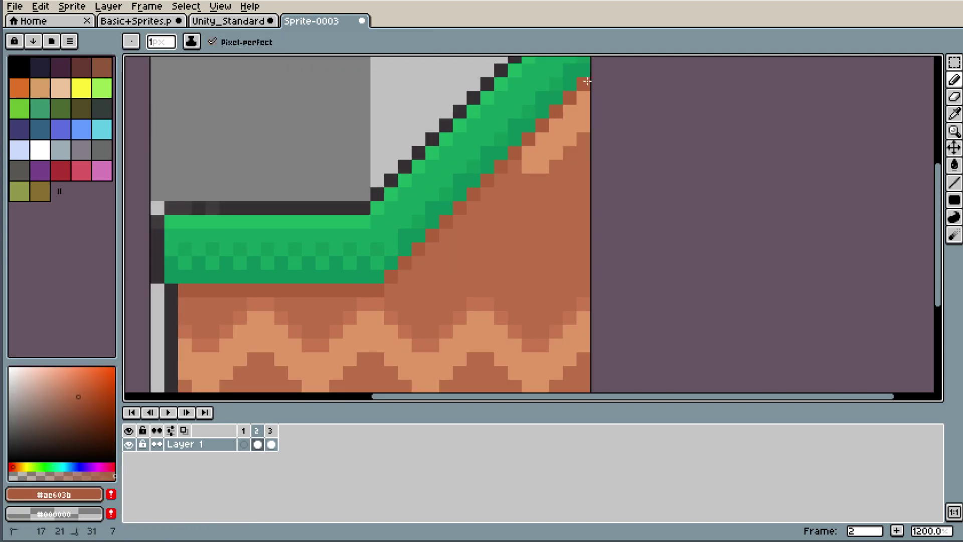
{"action": "scroll", "coordinate": [638, 139], "scroll_direction": "down", "scroll_amount": 5}
{"action": "scroll", "coordinate": [675, 100], "scroll_direction": "up", "scroll_amount": 1}
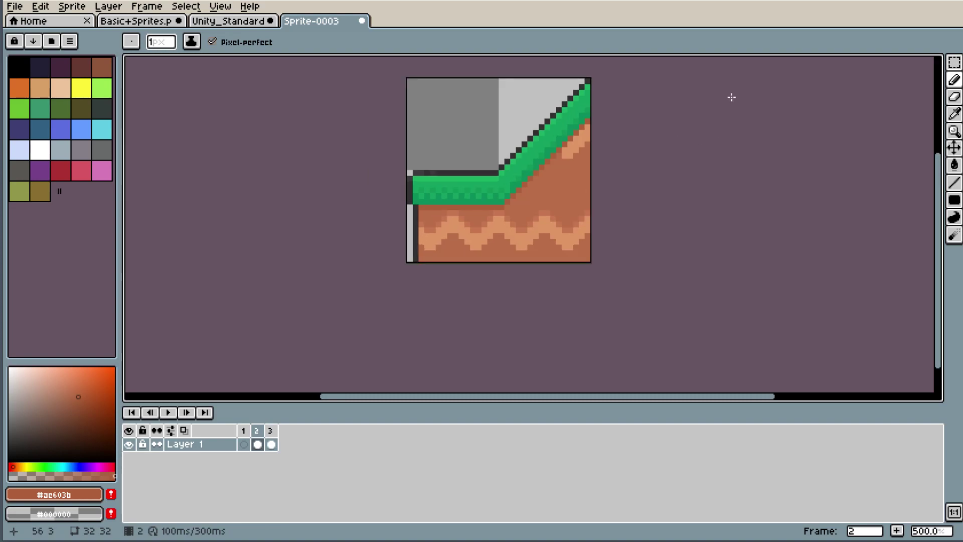
{"action": "scroll", "coordinate": [738, 98], "scroll_direction": "up", "scroll_amount": 2}
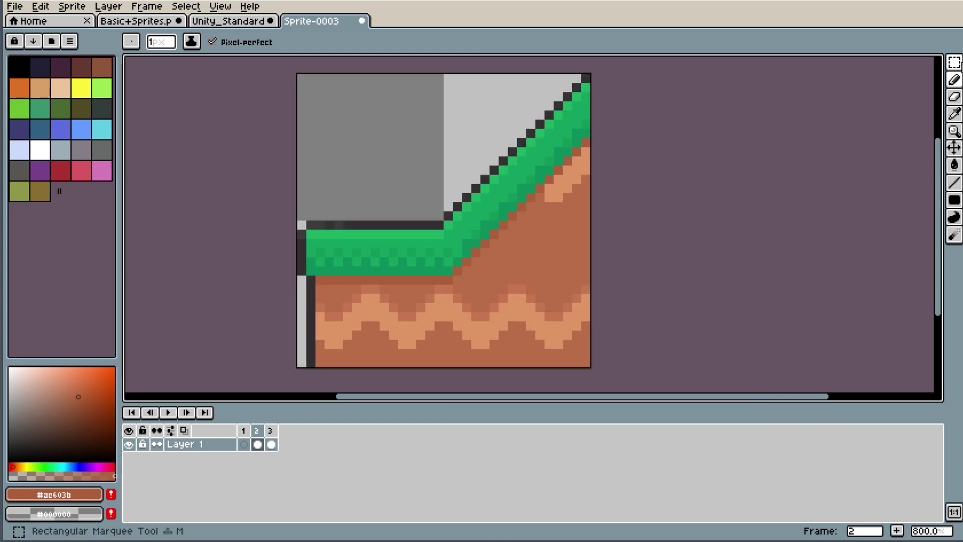
- Cut Sprite-0003's top-right slope quarter and paste it into Unity_Standard frame 14
{"action": "left_click", "coordinate": [954, 63]}
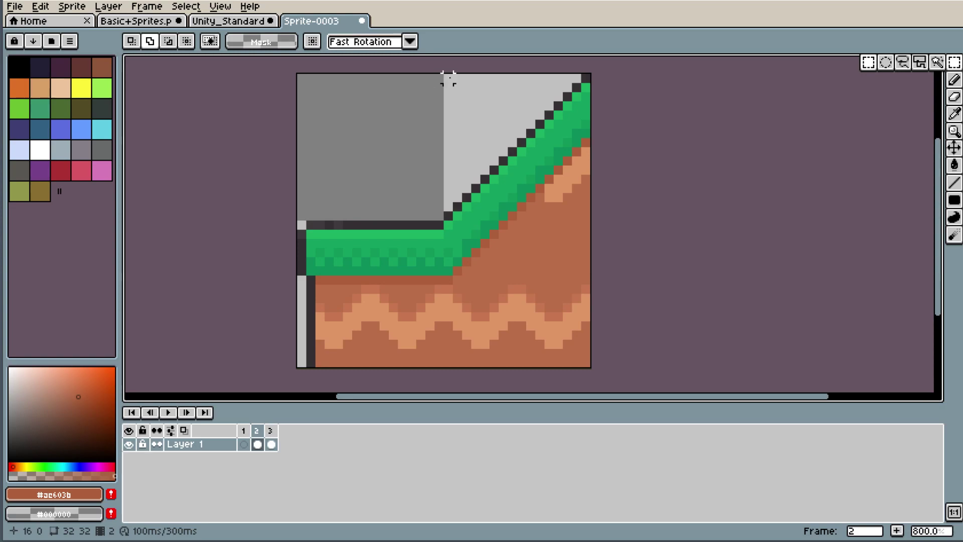
{"action": "left_click_drag", "start_coordinate": [448, 77], "coordinate": [647, 224]}
{"action": "key", "text": "ctrl+x"}
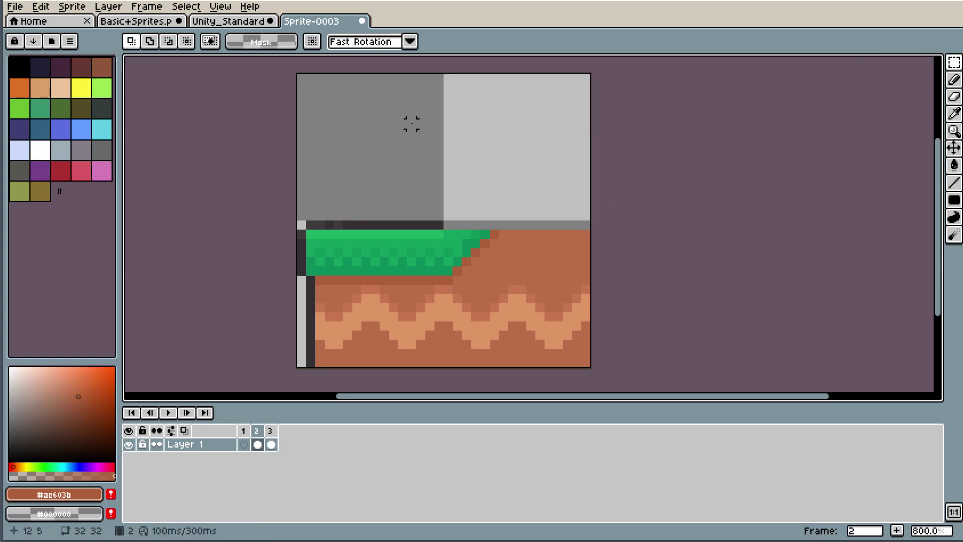
{"action": "left_click", "coordinate": [228, 21]}
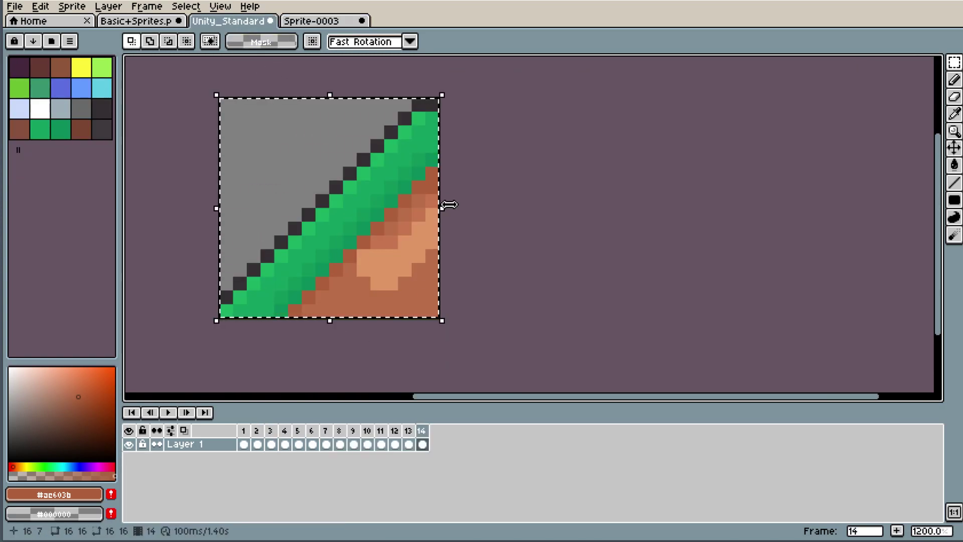
{"action": "key", "text": "ctrl+x"}
{"action": "left_click", "coordinate": [422, 444]}
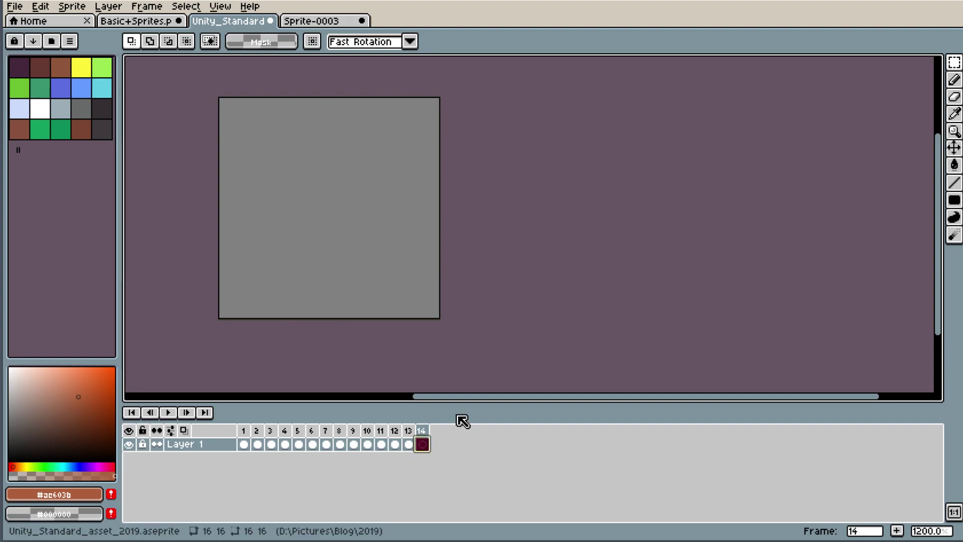
{"action": "key", "text": "ctrl+v"}
{"action": "key", "text": "ctrl+d"}
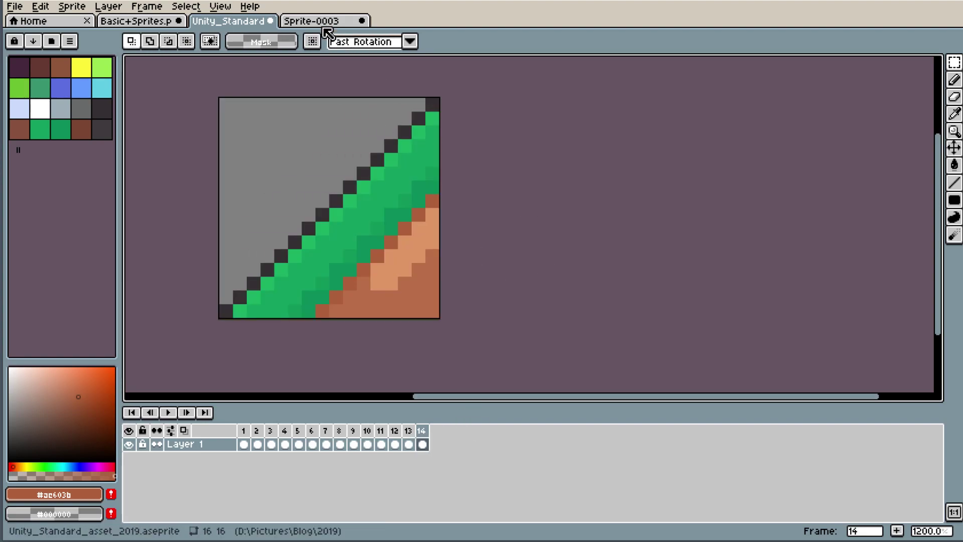
- Take the lower-right dirt quarter and paste it into newly added frame 16 after frame 15
{"action": "left_click", "coordinate": [325, 22]}
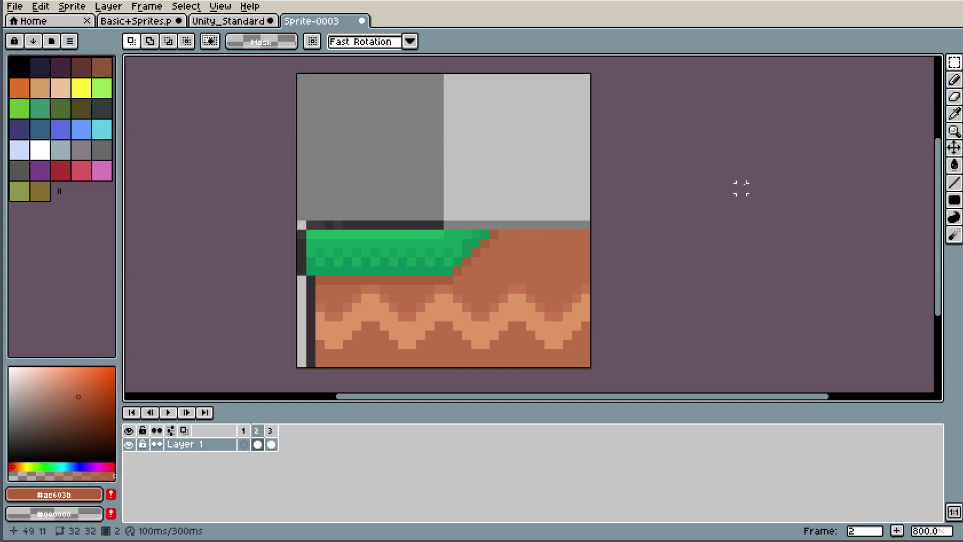
{"action": "left_click_drag", "start_coordinate": [447, 233], "coordinate": [613, 362]}
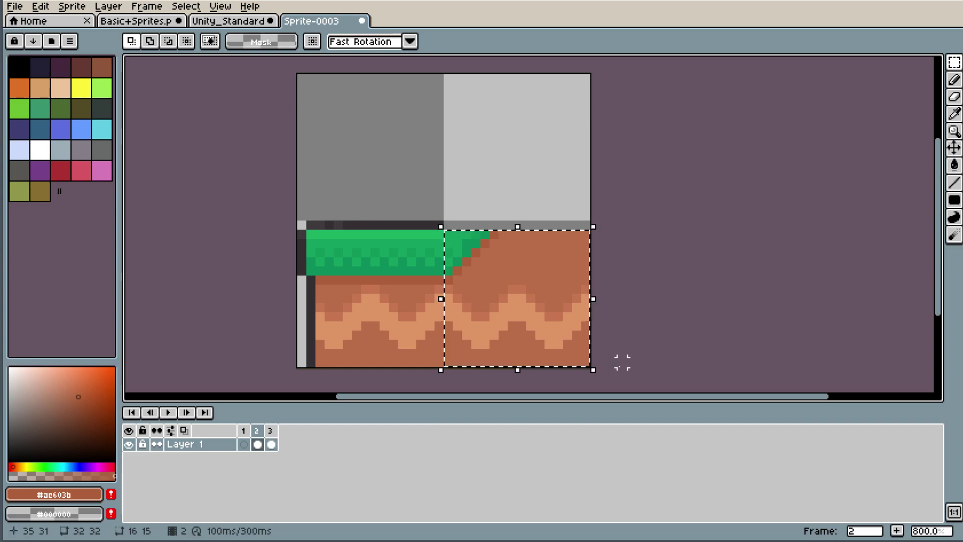
{"action": "key", "text": "Delete"}
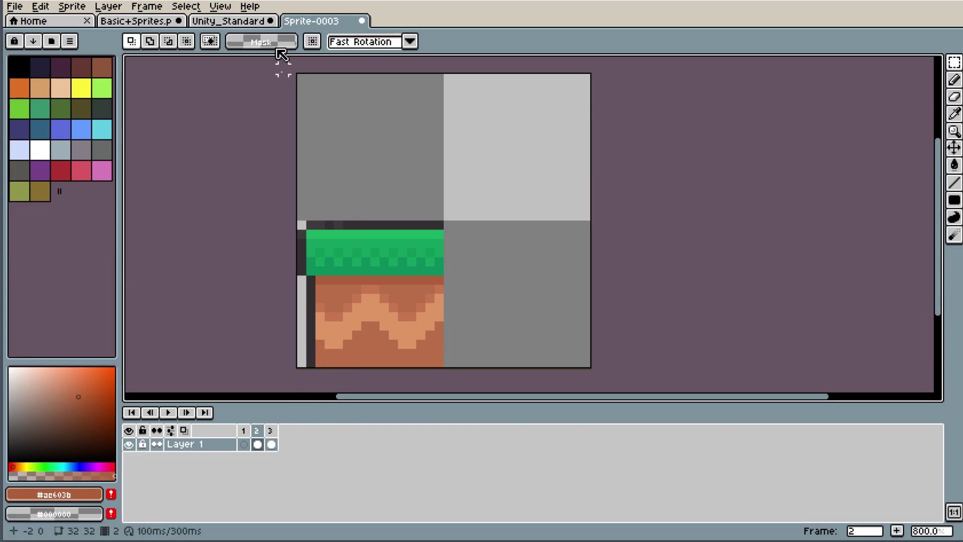
{"action": "left_click", "coordinate": [228, 20]}
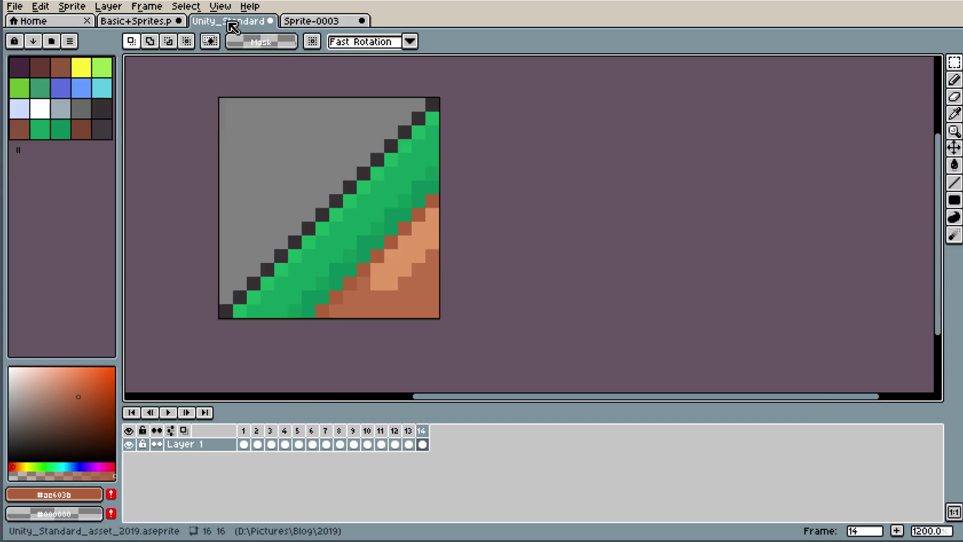
{"action": "left_click", "coordinate": [422, 445]}
{"action": "key", "text": "alt+n"}
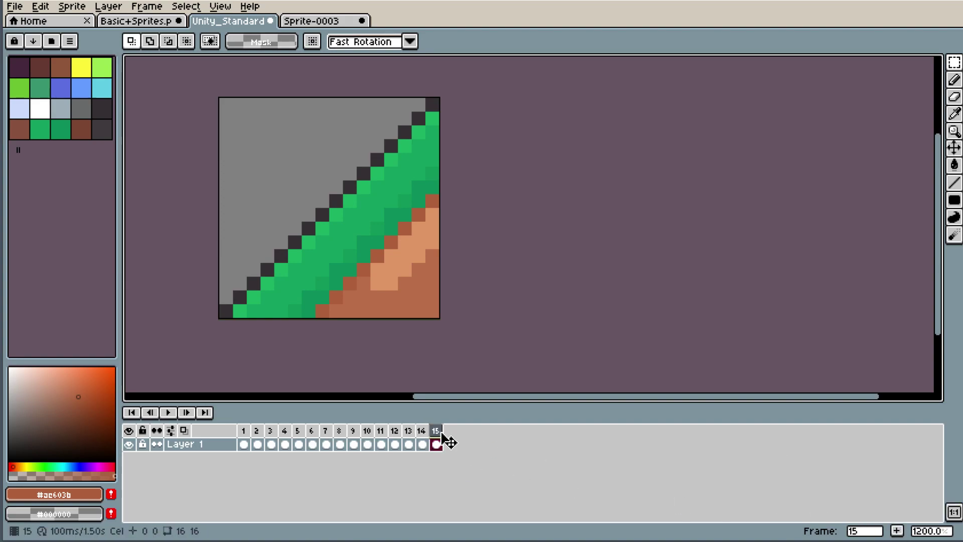
{"action": "key", "text": "ctrl+a"}
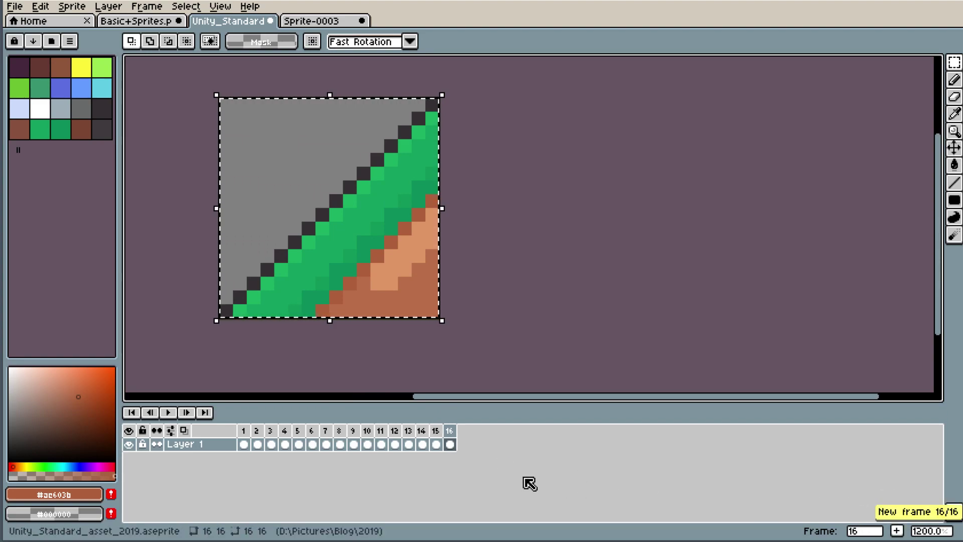
{"action": "key", "text": "alt+n"}
{"action": "key", "text": "Delete"}
{"action": "key", "text": "ctrl+v"}
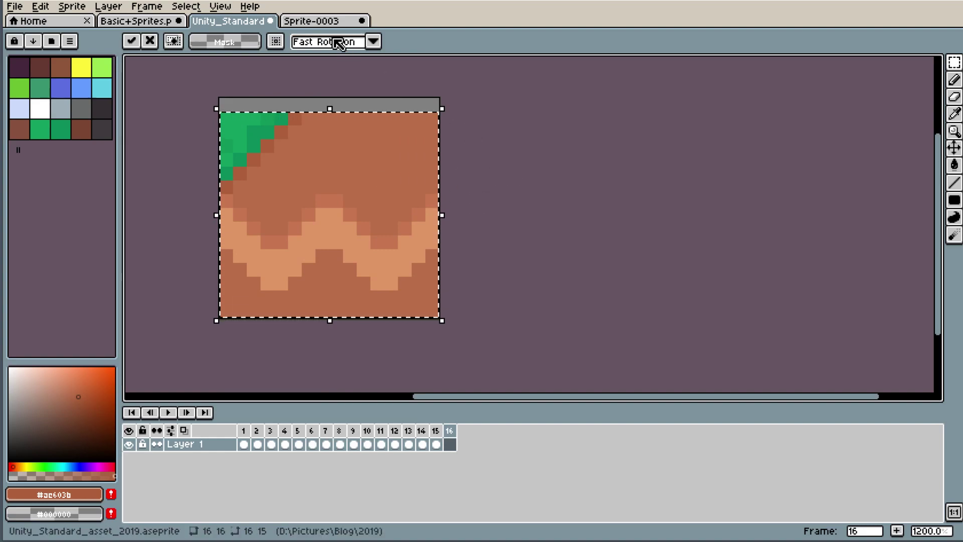
- Compare the pasted frames between Unity_Standard and Sprite-0003
{"action": "left_click", "coordinate": [311, 21]}
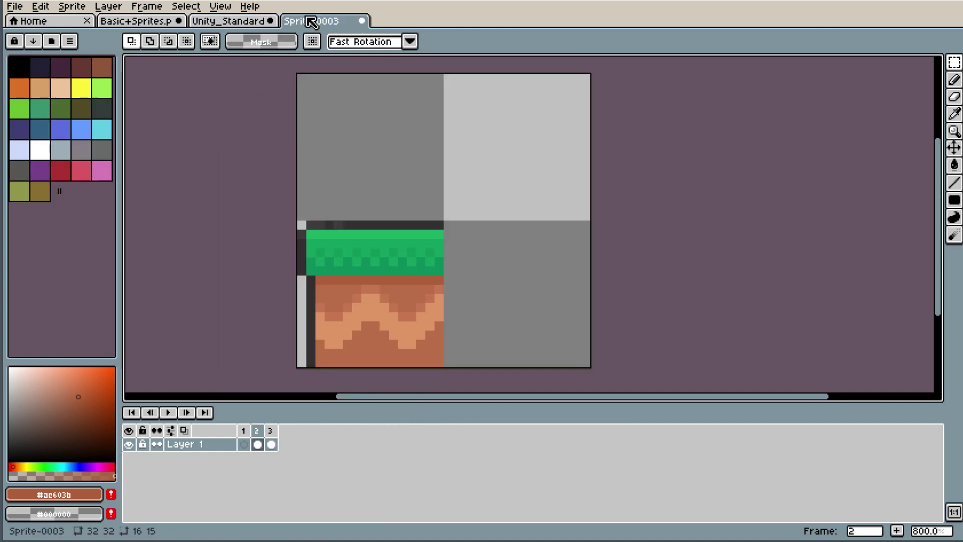
{"action": "left_click", "coordinate": [236, 21]}
{"action": "left_click", "coordinate": [332, 23]}
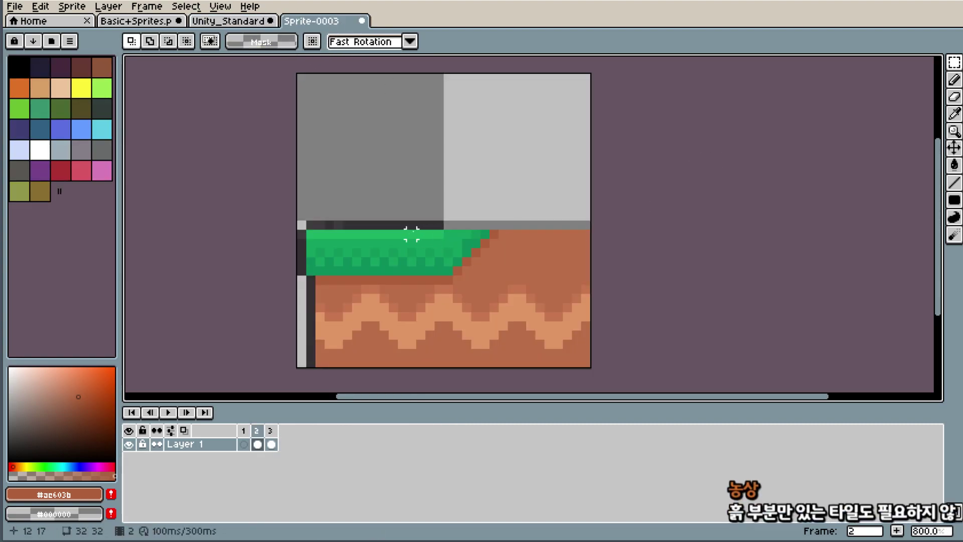
- Undo the cut, then erase and deselect Sprite-0003's lower-right quarter
{"action": "key", "text": "ctrl+z"}
{"action": "key", "text": "ctrl+z"}
{"action": "key", "text": "ctrl+z"}
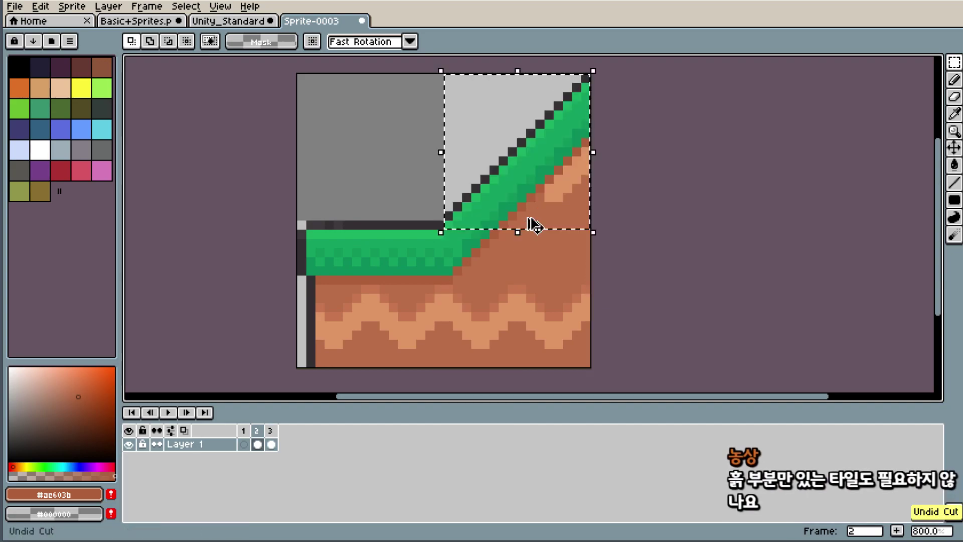
{"action": "left_click", "coordinate": [823, 124]}
{"action": "left_click", "coordinate": [956, 67]}
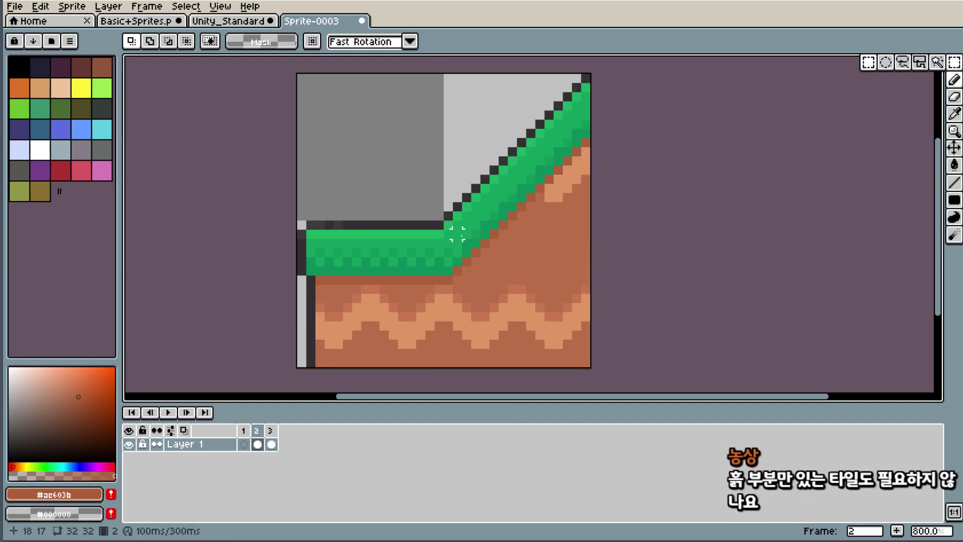
{"action": "left_click_drag", "start_coordinate": [448, 225], "coordinate": [672, 370]}
{"action": "key", "text": "Delete"}
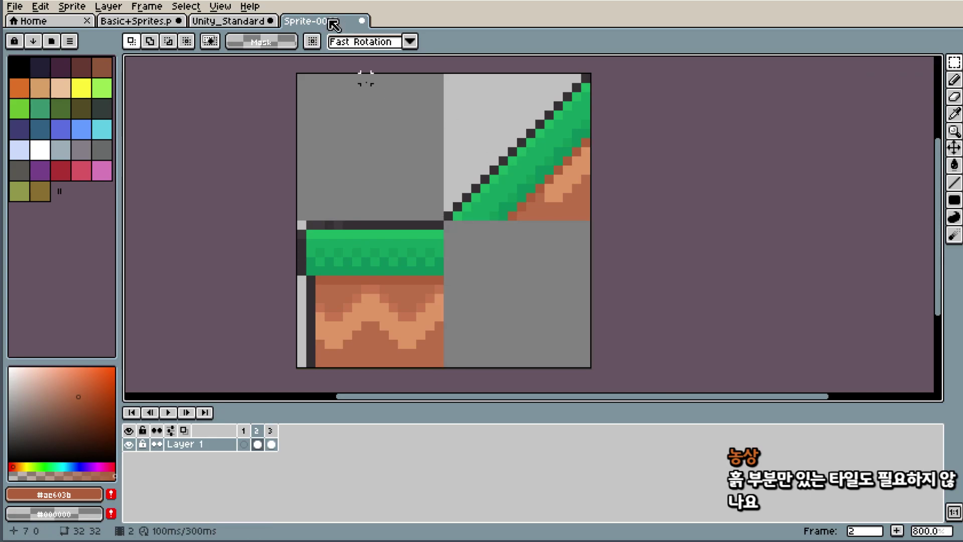
{"action": "key", "text": "ctrl+d"}
- Nudge Unity_Standard frame 16's dirt tile up one pixel row and commit
{"action": "left_click", "coordinate": [253, 23]}
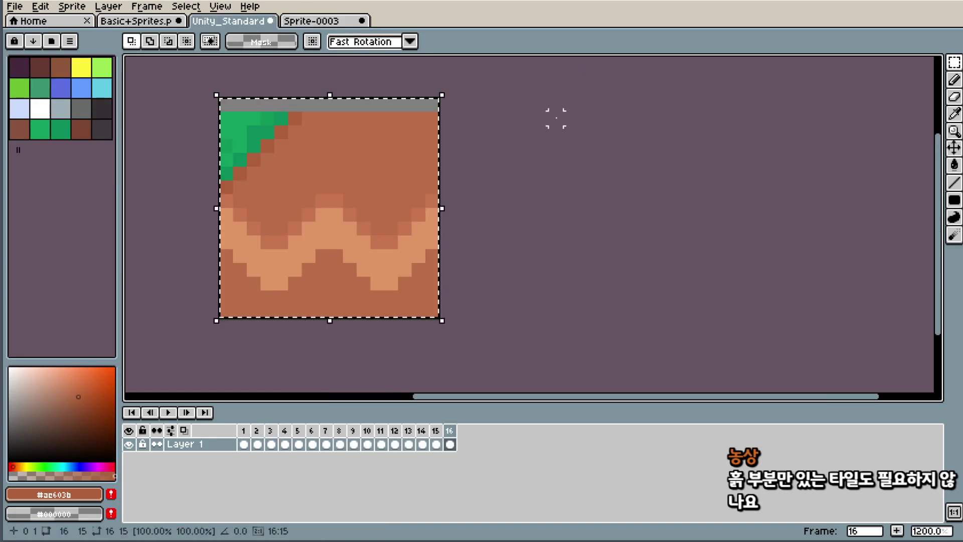
{"action": "key", "text": "Home"}
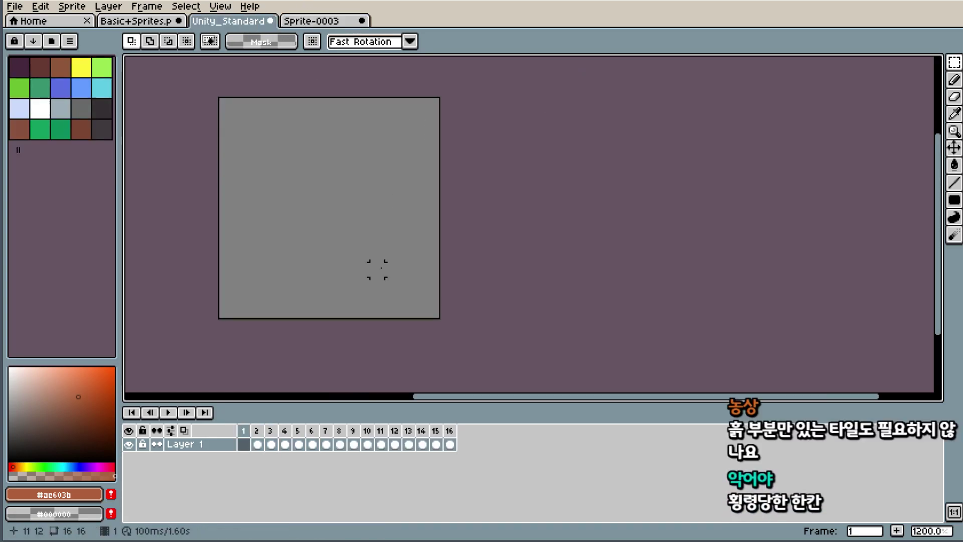
{"action": "left_click", "coordinate": [449, 430]}
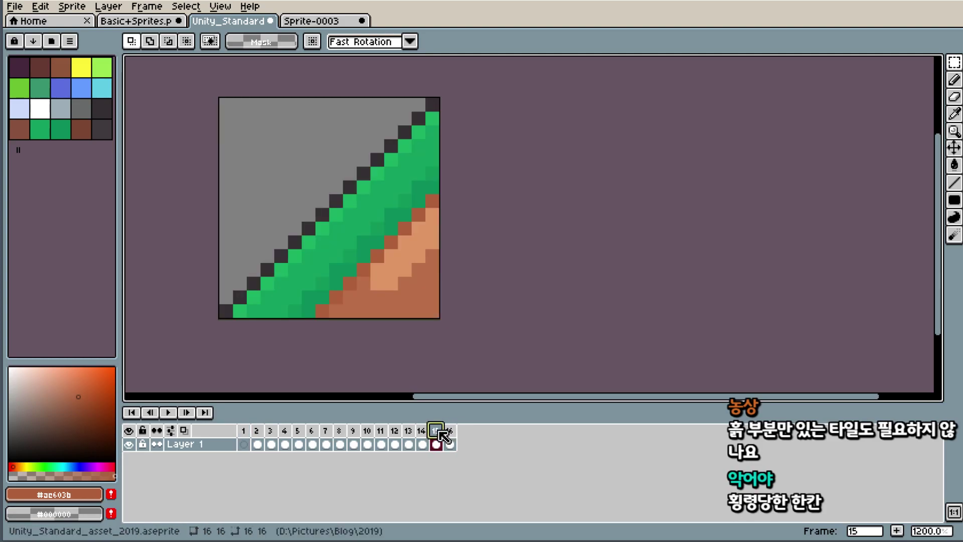
{"action": "key", "text": "Up"}
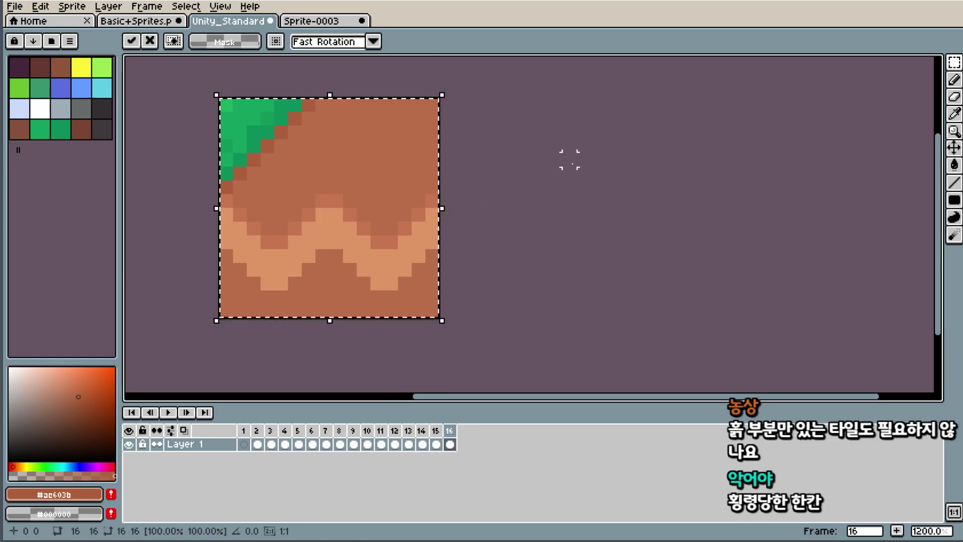
{"action": "key", "text": "Return"}
- Review frames 4, 8, 16 and 14 to compare tiles, ending on frame 15
{"action": "scroll", "coordinate": [382, 137], "scroll_direction": "down", "scroll_amount": 1}
{"action": "scroll", "coordinate": [314, 130], "scroll_direction": "up", "scroll_amount": 2}
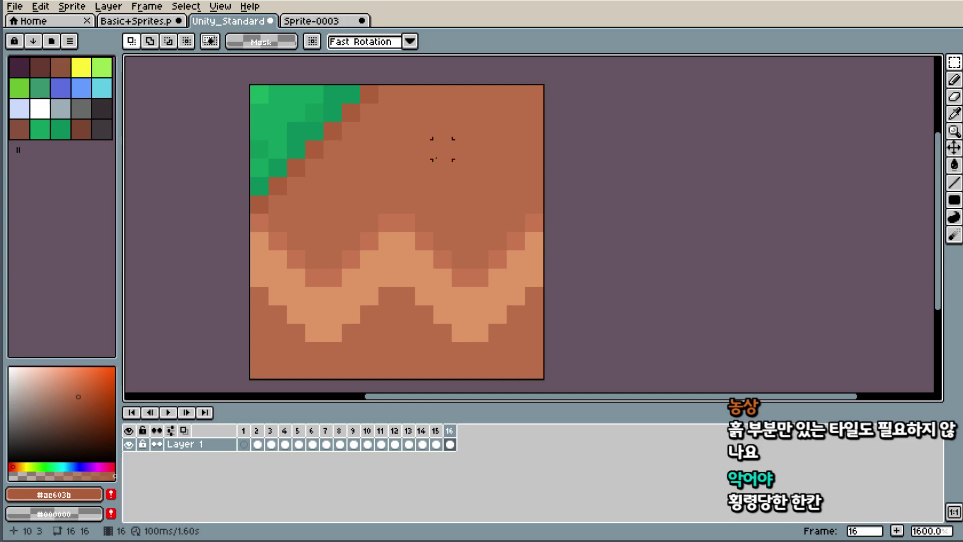
{"action": "left_click", "coordinate": [284, 430]}
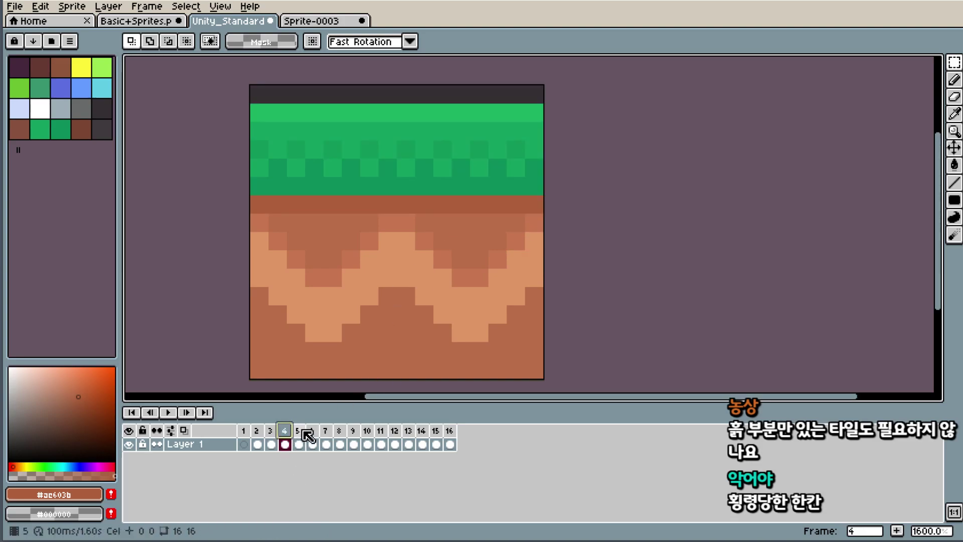
{"action": "left_click", "coordinate": [339, 430]}
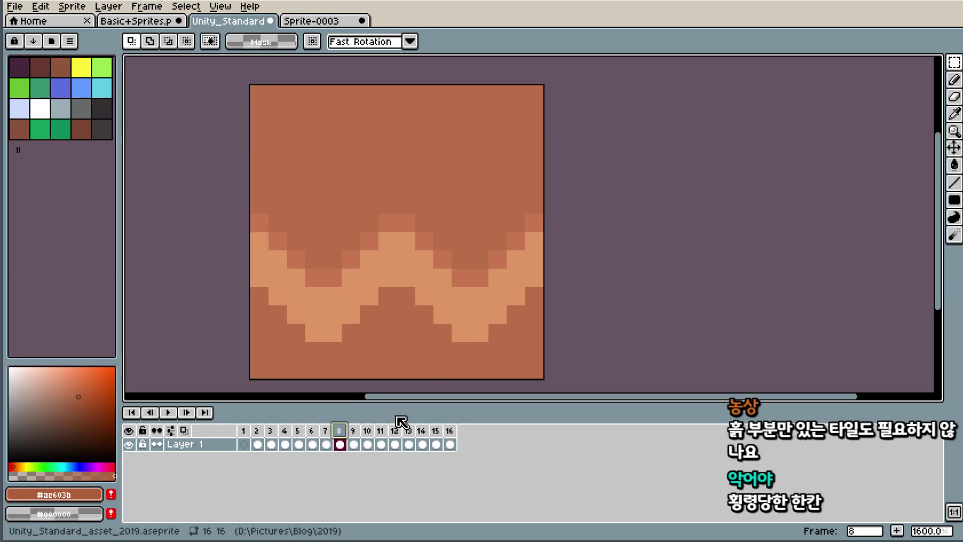
{"action": "left_click", "coordinate": [449, 431]}
{"action": "scroll", "coordinate": [531, 214], "scroll_direction": "down", "scroll_amount": 3}
{"action": "scroll", "coordinate": [493, 243], "scroll_direction": "up", "scroll_amount": 2}
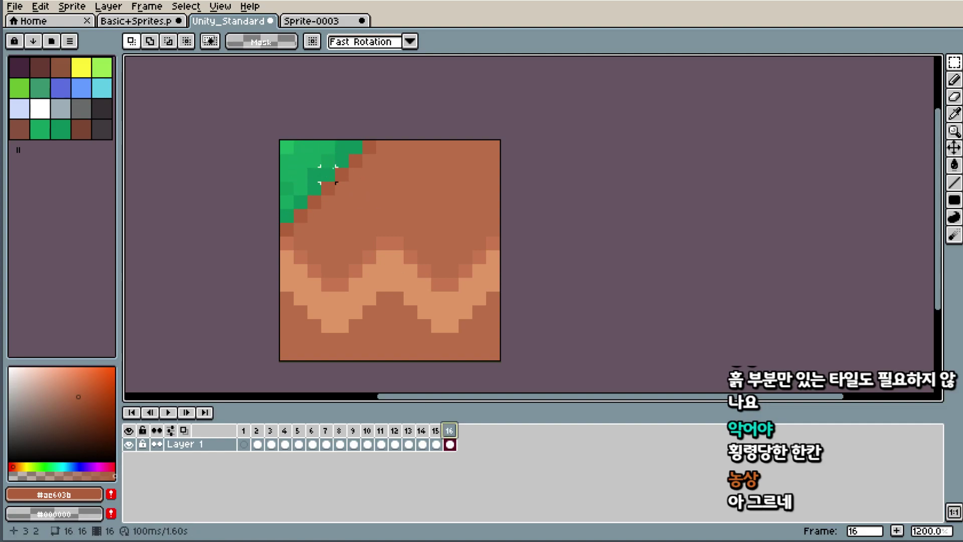
{"action": "left_click", "coordinate": [436, 432]}
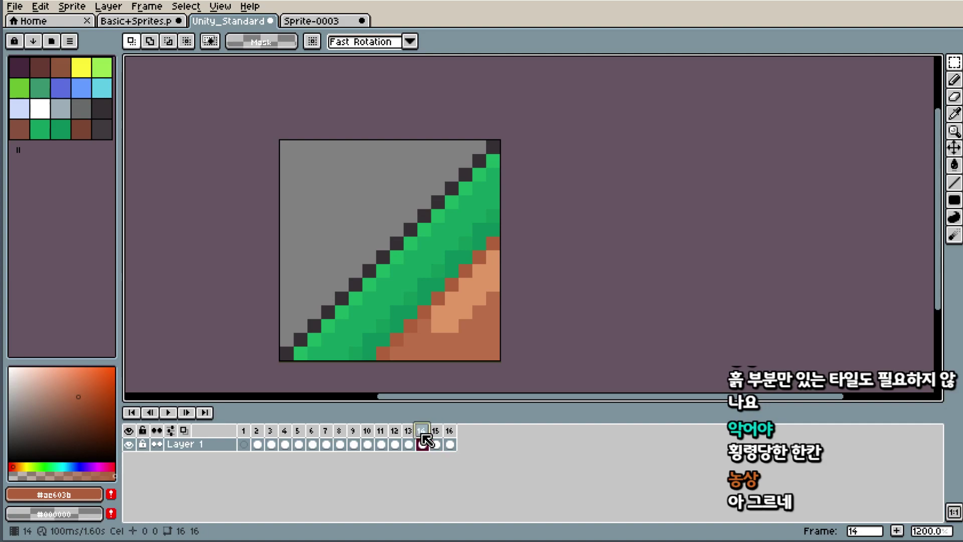
{"action": "key", "text": "Left"}
{"action": "key", "text": "Right"}
{"action": "left_click", "coordinate": [436, 444]}
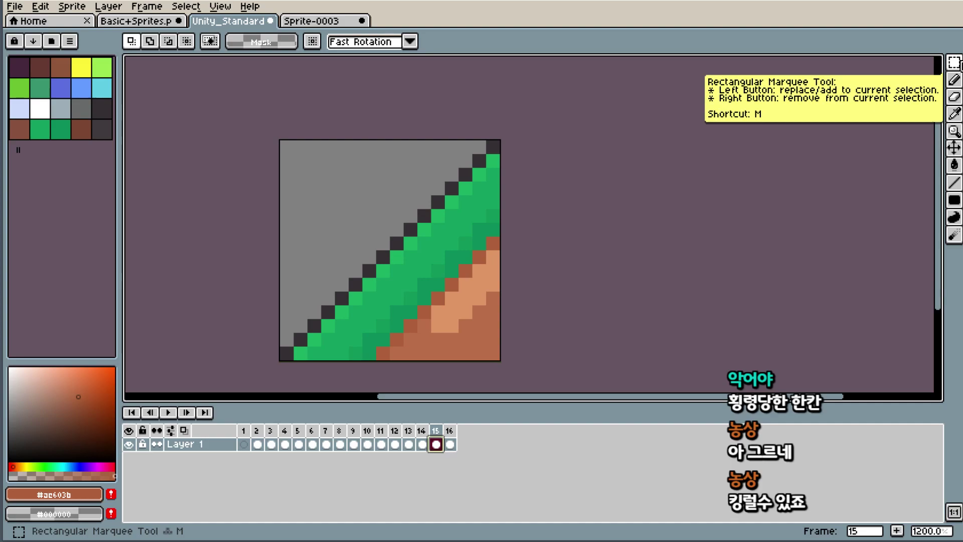
- Flip frame 15's diagonal grass tile horizontally and marquee-select the whole 16×16 tile
{"action": "left_click", "coordinate": [953, 62]}
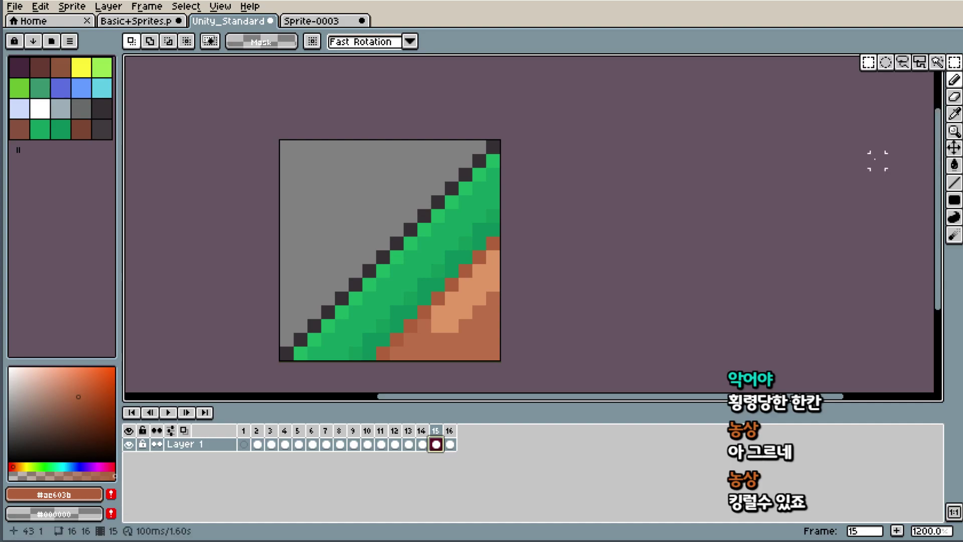
{"action": "left_click", "coordinate": [70, 8]}
{"action": "mouse_move", "coordinate": [40, 6]}
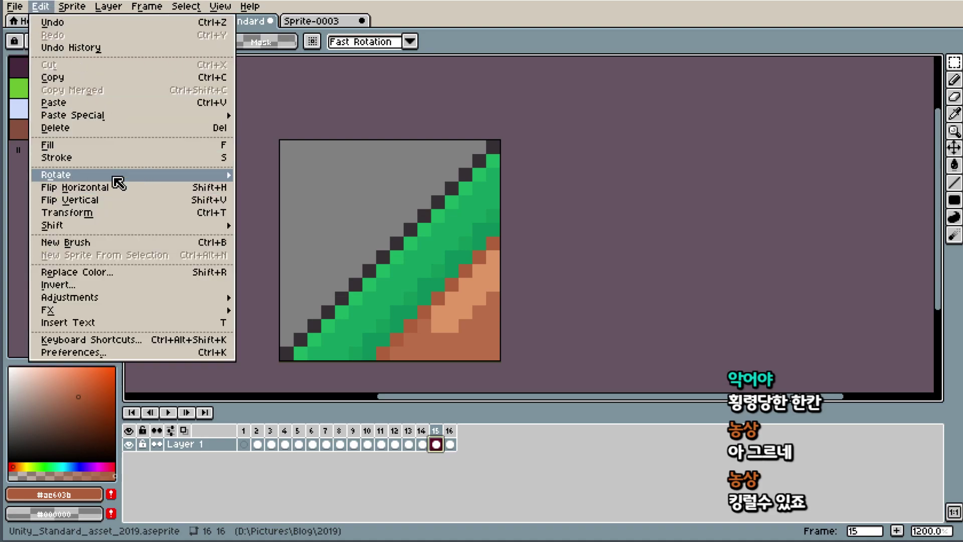
{"action": "left_click", "coordinate": [106, 188]}
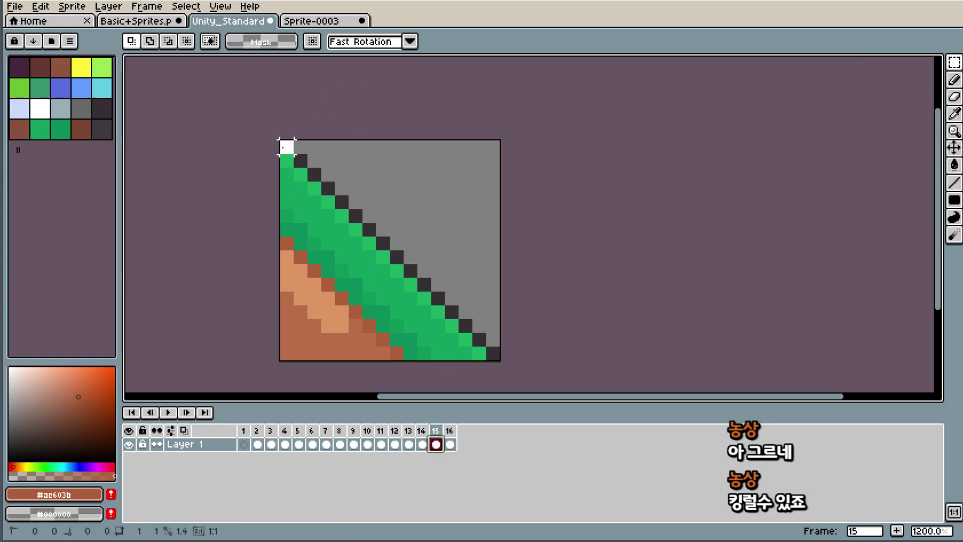
{"action": "left_click_drag", "start_coordinate": [285, 145], "coordinate": [506, 362]}
- Clear the Sprite-0003 sheet and paste the mirrored tile at its top-left
{"action": "key", "text": "ctrl+Tab"}
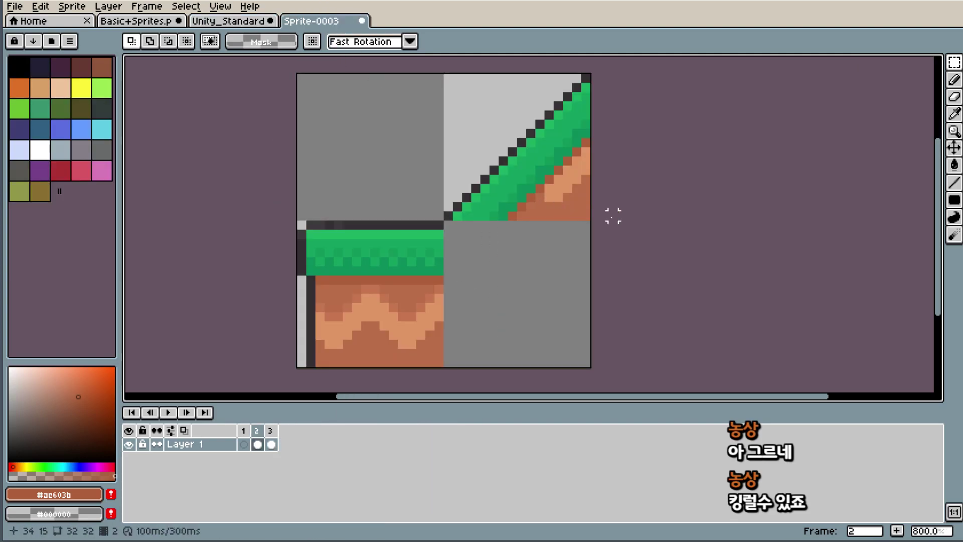
{"action": "left_click_drag", "start_coordinate": [297, 79], "coordinate": [649, 361]}
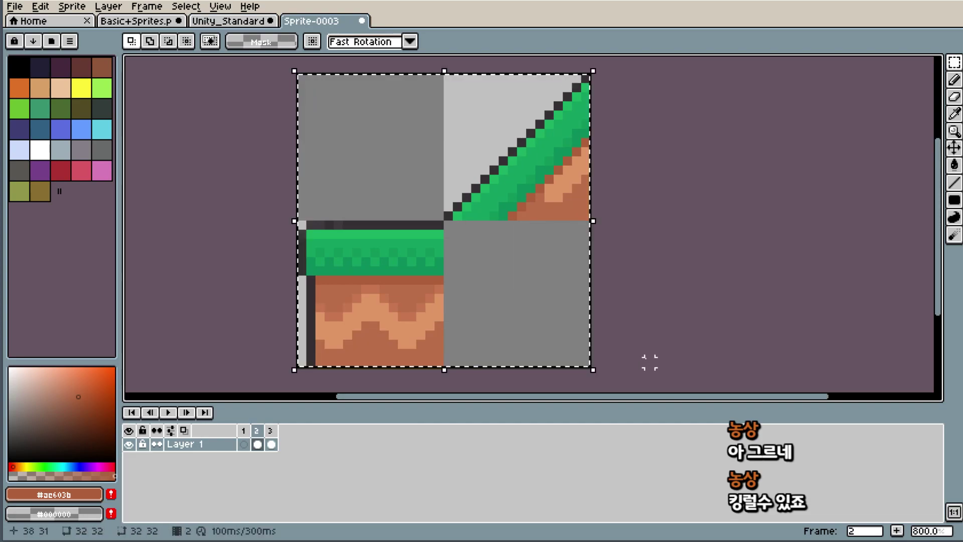
{"action": "key", "text": "Delete"}
{"action": "key", "text": "ctrl+v"}
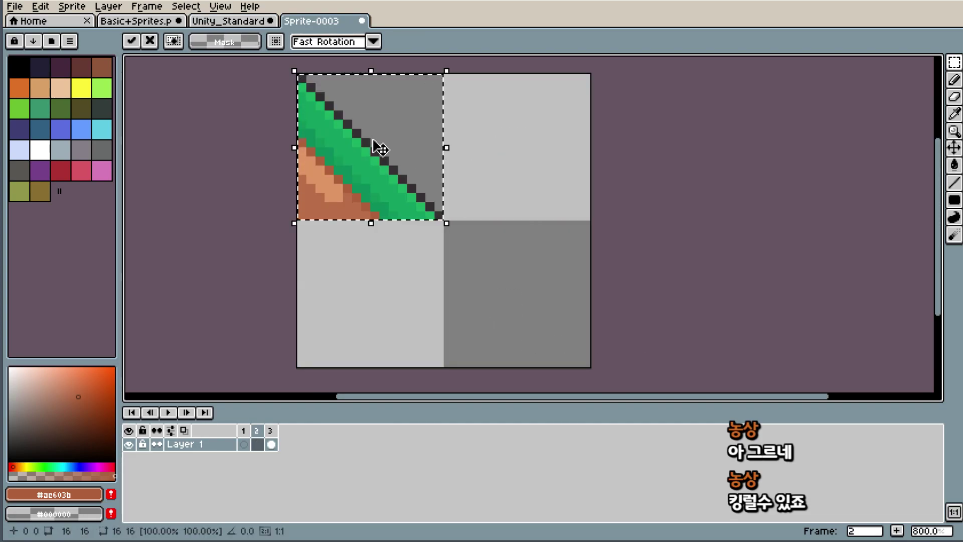
{"action": "key", "text": "Return"}
- Check frames in both documents, then undo the paste to restore Sprite-0003's tiles
{"action": "left_click", "coordinate": [241, 20]}
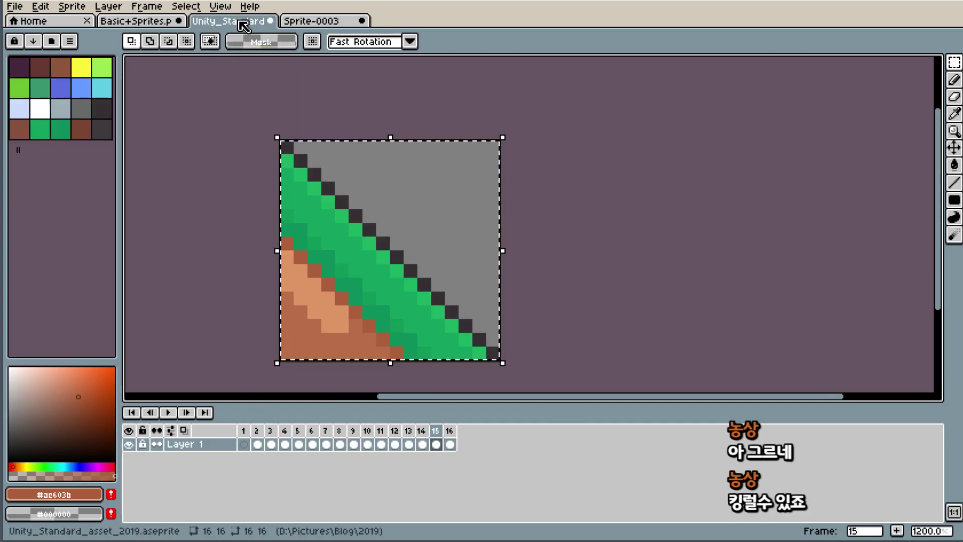
{"action": "left_click", "coordinate": [258, 431]}
{"action": "left_click", "coordinate": [245, 443]}
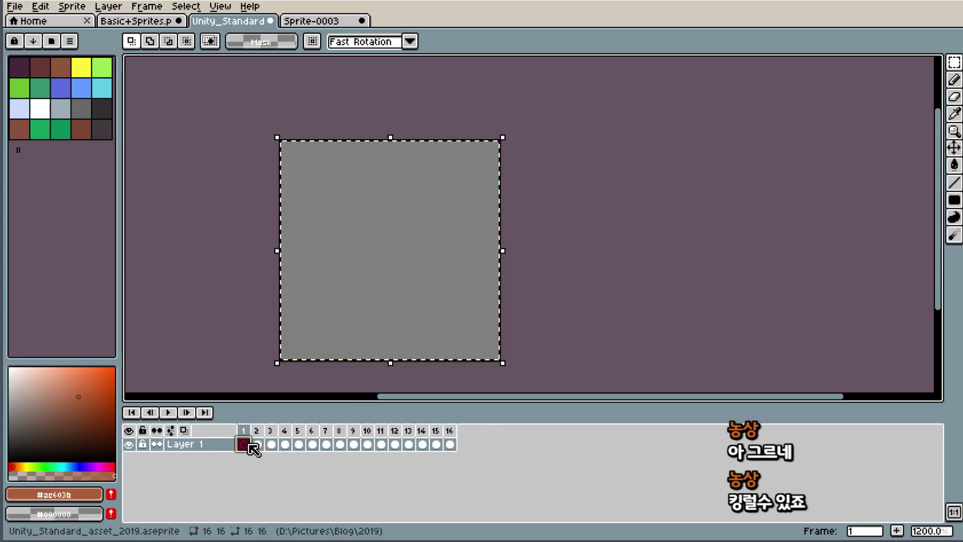
{"action": "left_click", "coordinate": [328, 21]}
{"action": "left_click", "coordinate": [272, 445]}
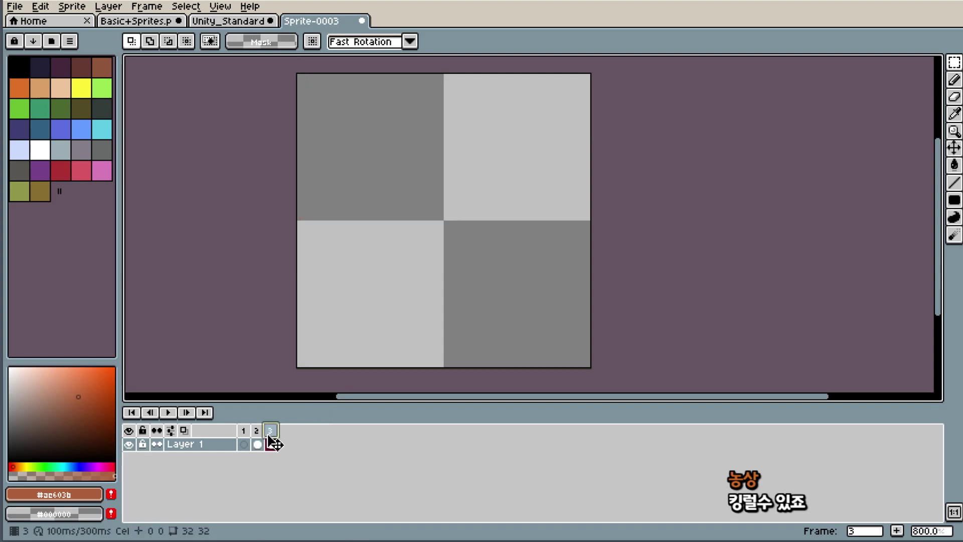
{"action": "left_click", "coordinate": [243, 442]}
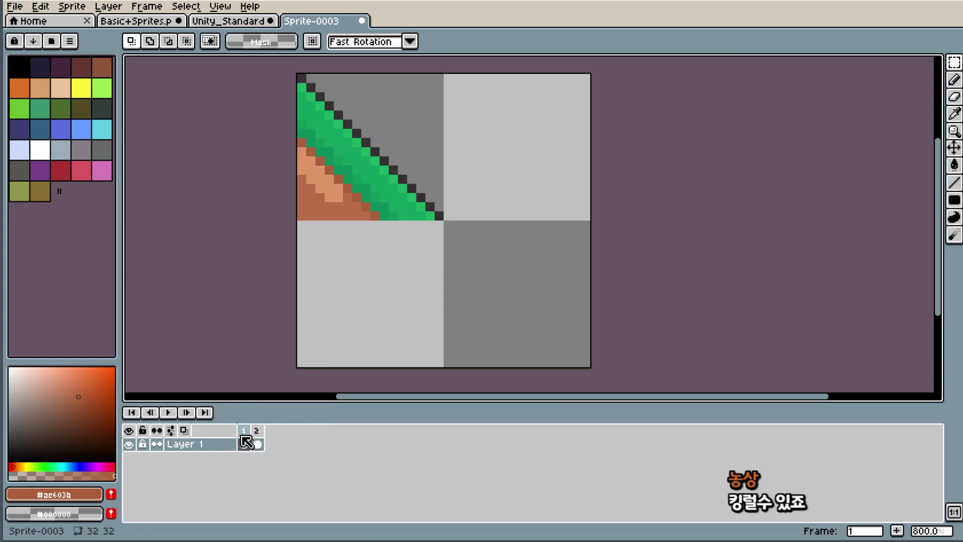
{"action": "key", "text": "ctrl+z"}
{"action": "key", "text": "ctrl+z"}
{"action": "key", "text": "ctrl+z"}
{"action": "key", "text": "ctrl+z"}
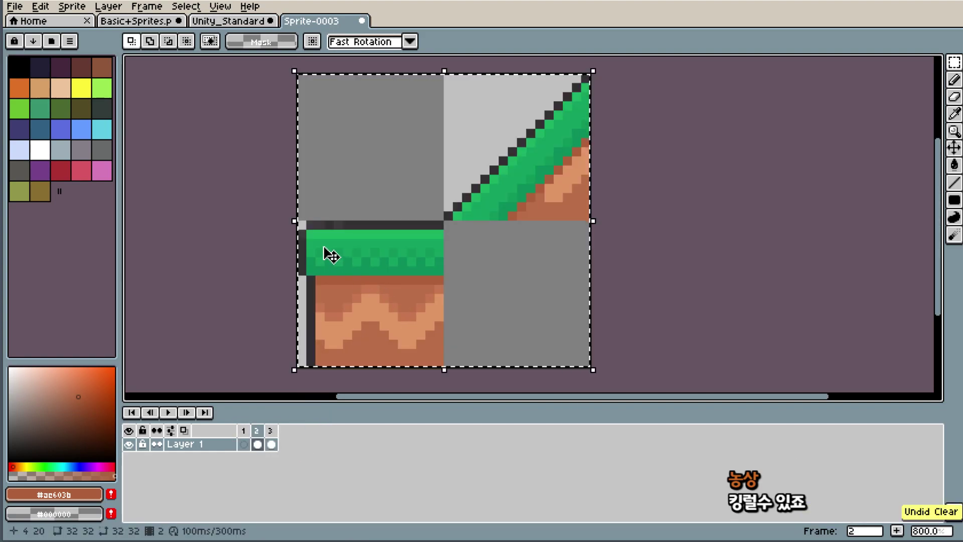
{"action": "left_click", "coordinate": [316, 221]}
- Move the lower-left grass-and-dirt tile into Unity_Standard's empty frame 1
{"action": "left_click_drag", "start_coordinate": [300, 225], "coordinate": [477, 368]}
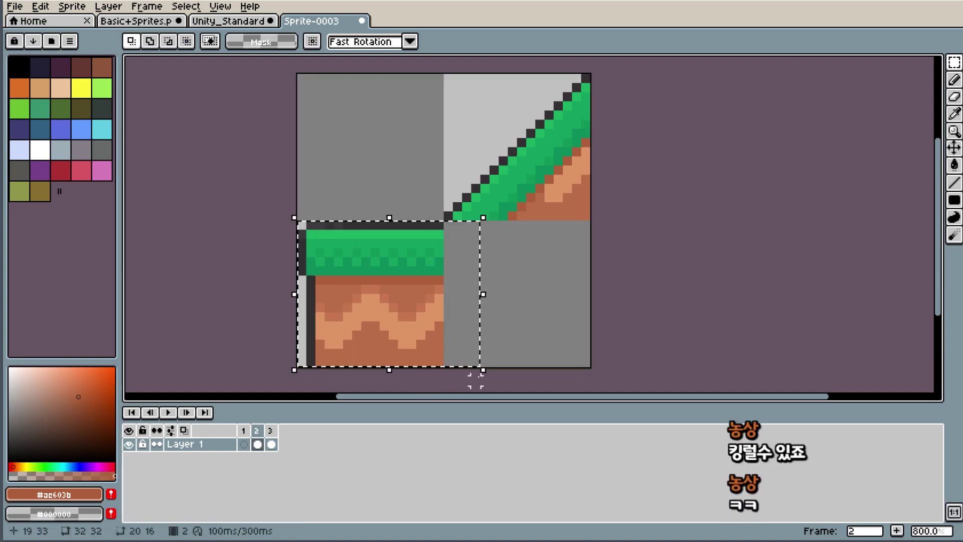
{"action": "key", "text": "ctrl+x"}
{"action": "left_click", "coordinate": [247, 21]}
{"action": "left_click", "coordinate": [248, 435]}
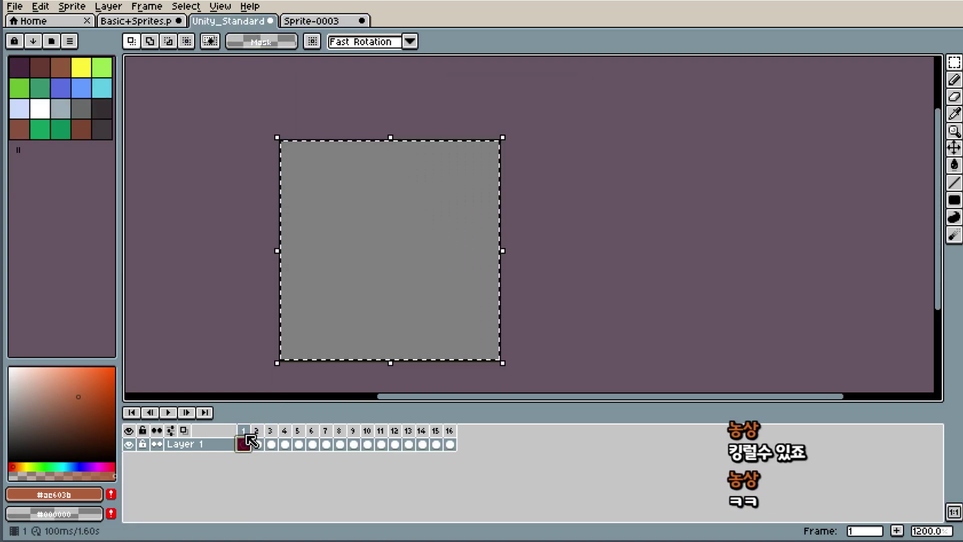
{"action": "key", "text": "ctrl+v"}
{"action": "key", "text": "Return"}
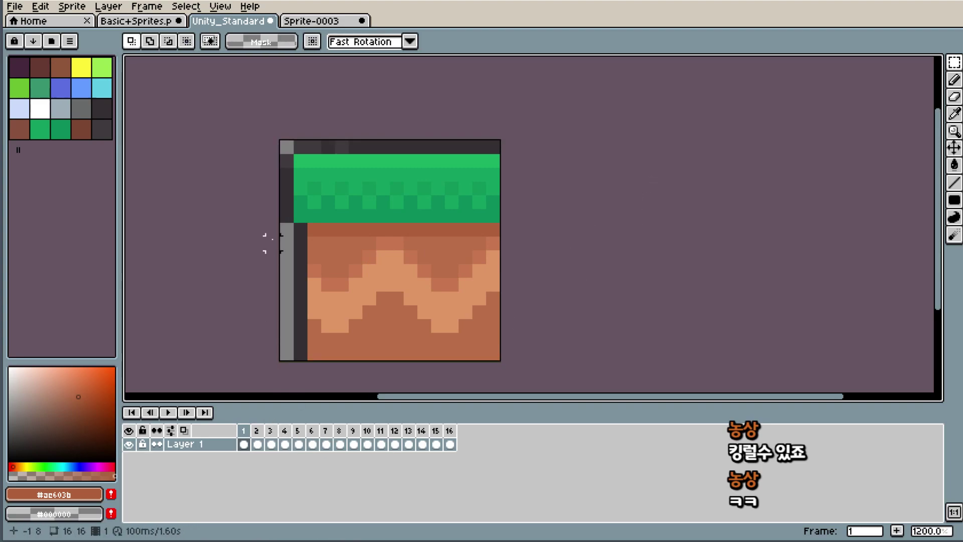
- Select all of frame 15's mirrored tile and return to Sprite-0003
{"action": "left_click", "coordinate": [436, 431]}
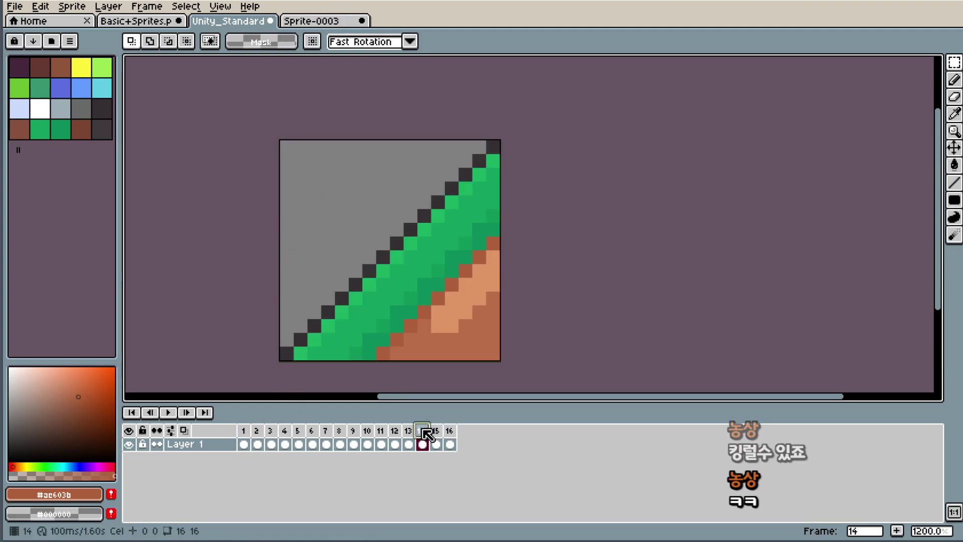
{"action": "left_click", "coordinate": [435, 431]}
{"action": "key", "text": "ctrl+a"}
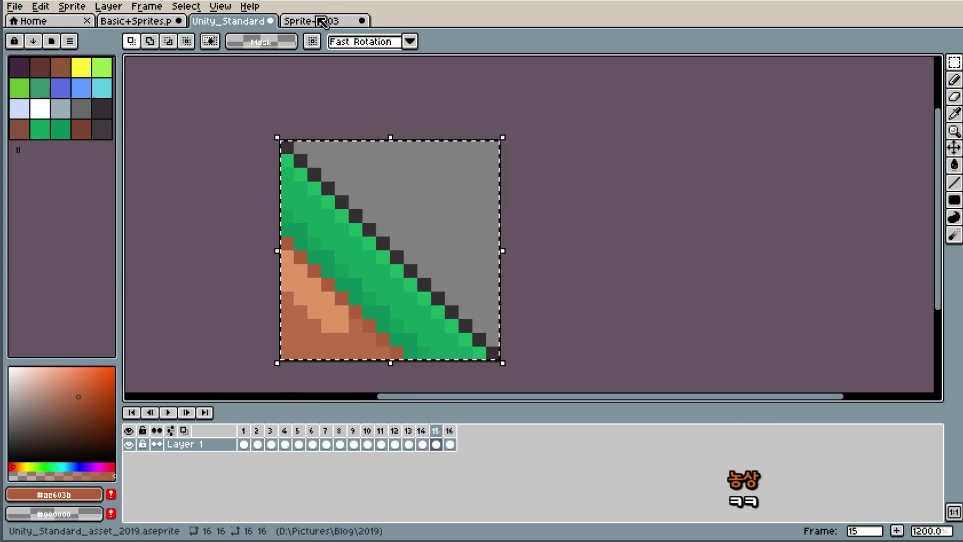
{"action": "left_click", "coordinate": [311, 20]}
- Paste the mirrored diagonal tile into the cleared Sprite-0003 sheet and check Unity_Standard frame 6
{"action": "key", "text": "ctrl+a"}
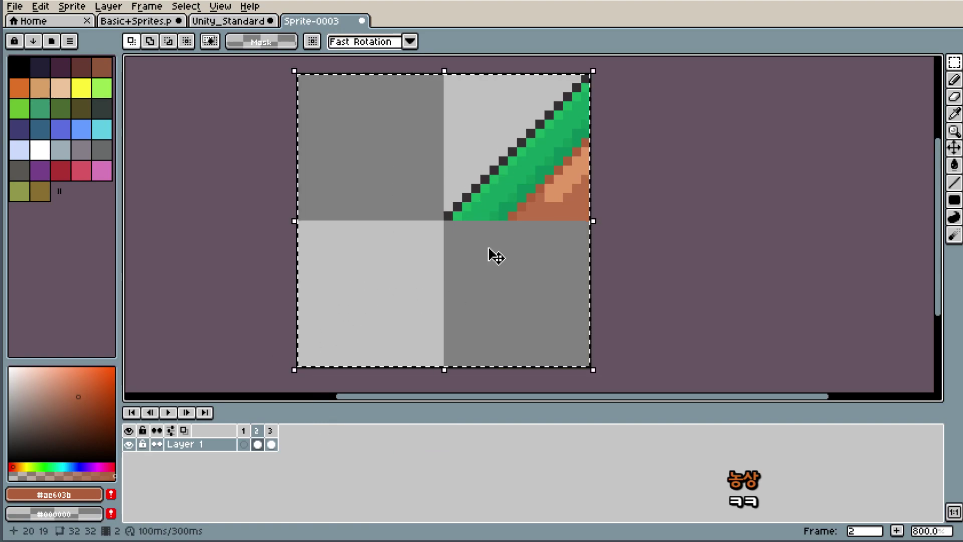
{"action": "key", "text": "Delete"}
{"action": "key", "text": "ctrl+v"}
{"action": "left_click", "coordinate": [211, 21]}
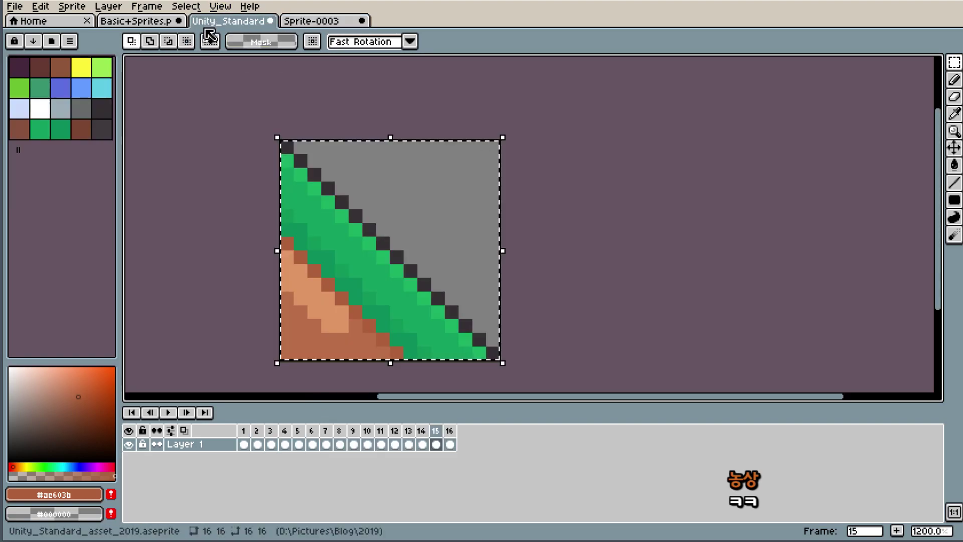
{"action": "left_click", "coordinate": [271, 444]}
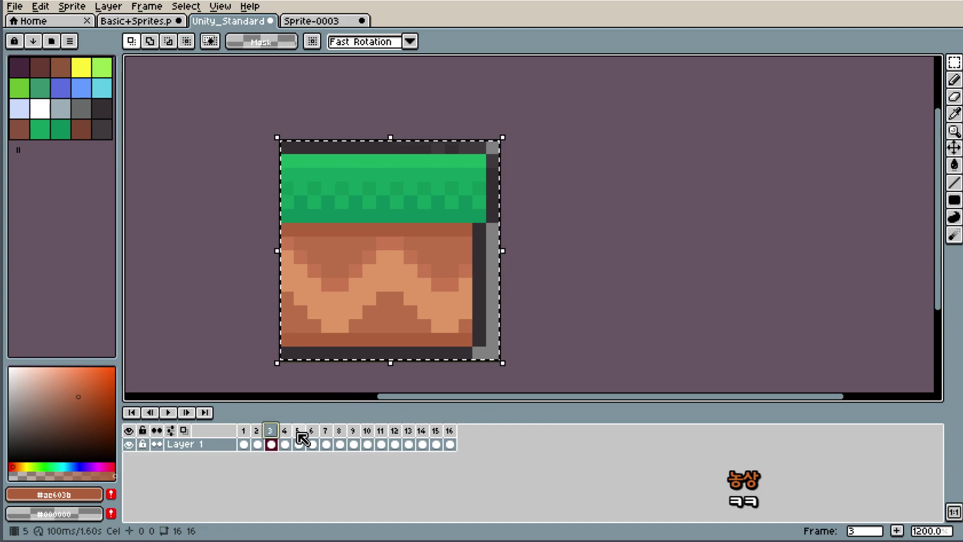
{"action": "left_click", "coordinate": [312, 444]}
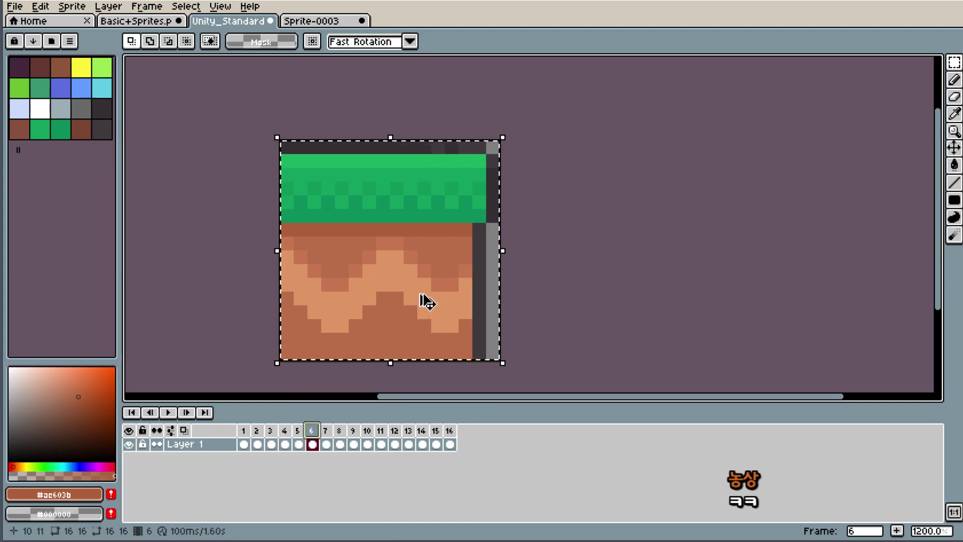
- Undo the paste and shift Sprite-0003 frame 2's content half a canvas right
{"action": "left_click", "coordinate": [311, 20]}
{"action": "left_click", "coordinate": [447, 243]}
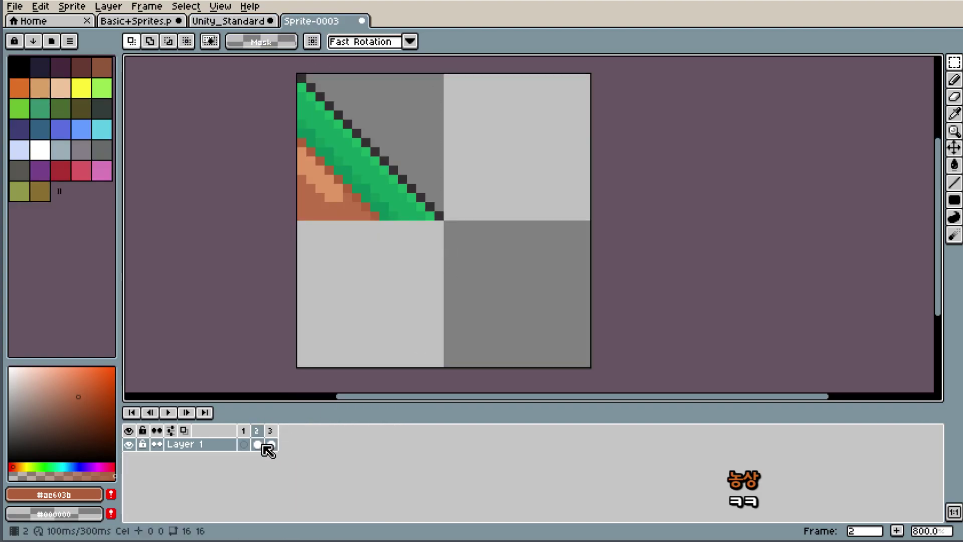
{"action": "key", "text": "ctrl+z"}
{"action": "key", "text": "ctrl+z"}
{"action": "key", "text": "ctrl+z"}
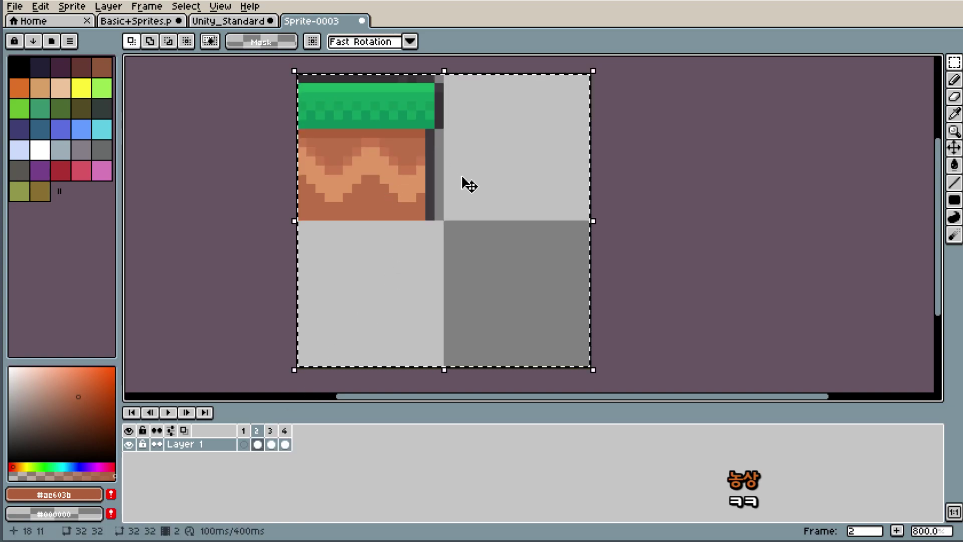
{"action": "key", "text": "ctrl+z"}
{"action": "key", "text": "ctrl+z"}
{"action": "key", "text": "ctrl+z"}
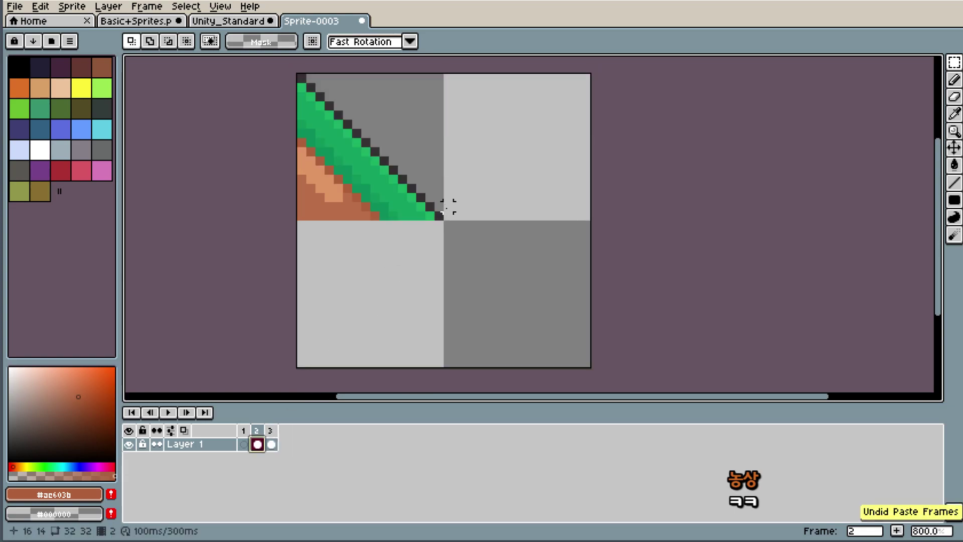
{"action": "left_click", "coordinate": [393, 353]}
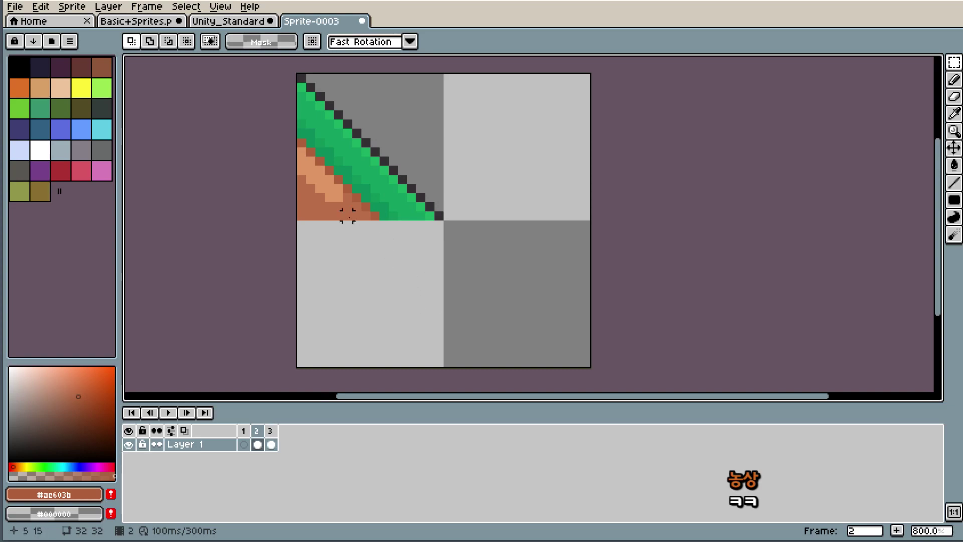
{"action": "key", "text": "ctrl+a"}
{"action": "left_click_drag", "start_coordinate": [398, 172], "coordinate": [527, 160]}
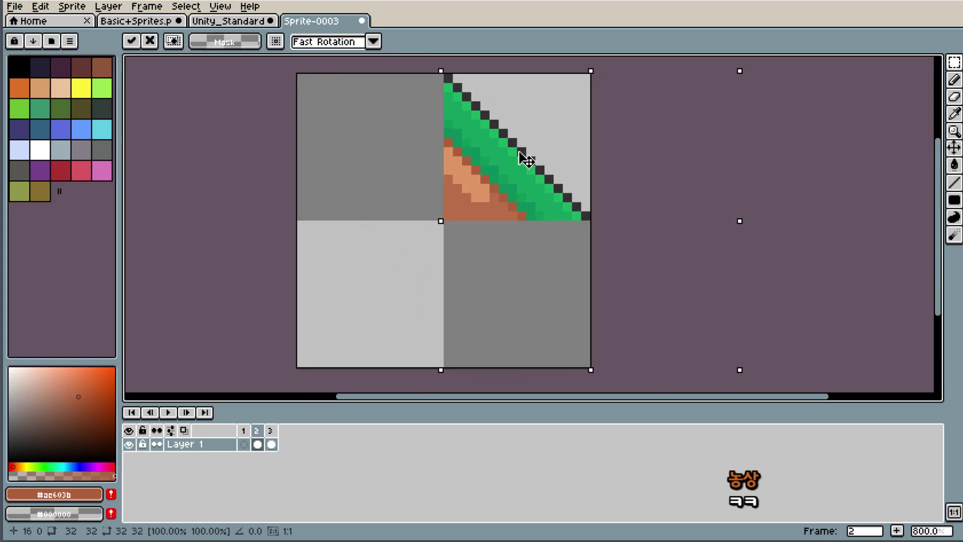
{"action": "left_click_drag", "start_coordinate": [527, 159], "coordinate": [524, 159]}
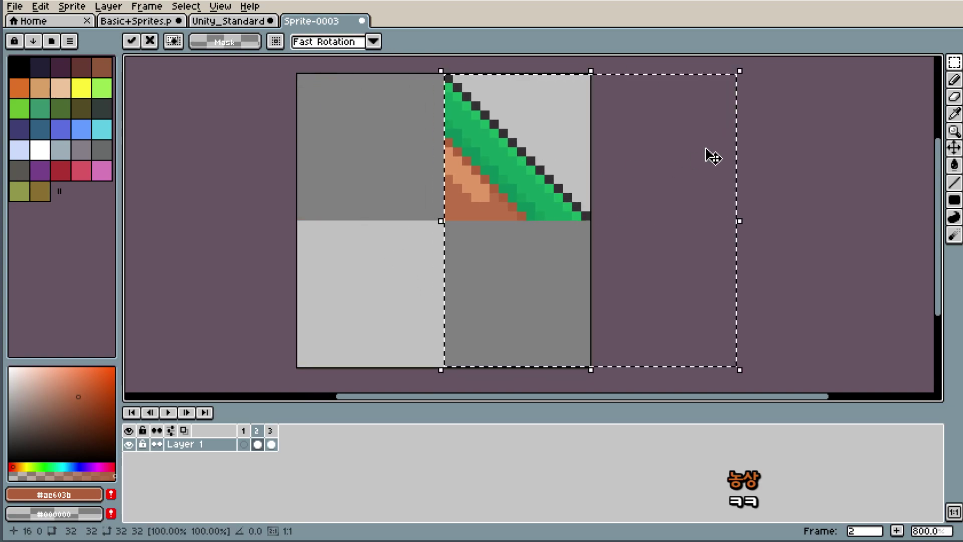
{"action": "left_click", "coordinate": [823, 206]}
- Paste the copied tile as a new frame 4 and review frames 2–3
{"action": "key", "text": "ctrl+v"}
{"action": "key", "text": "ctrl+z"}
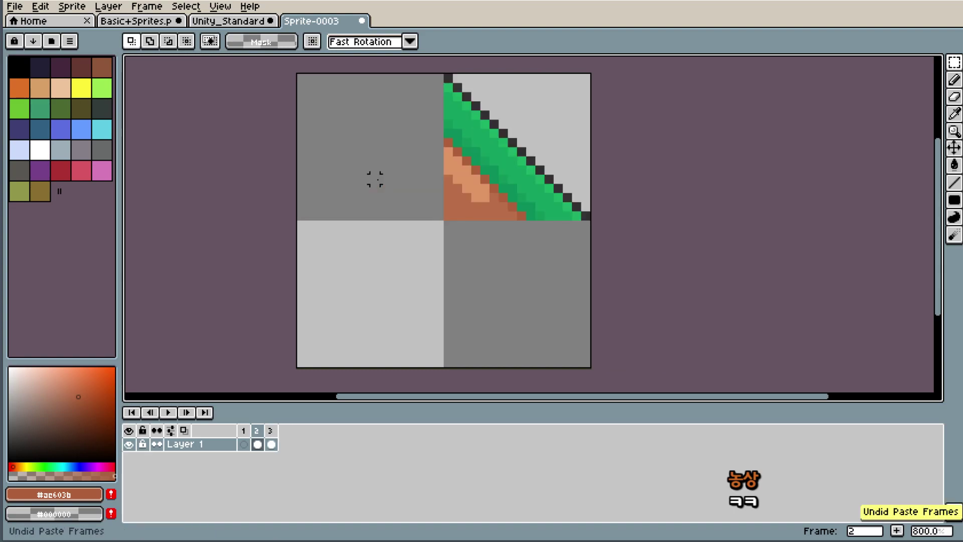
{"action": "key", "text": "ctrl+v"}
{"action": "left_click", "coordinate": [285, 444]}
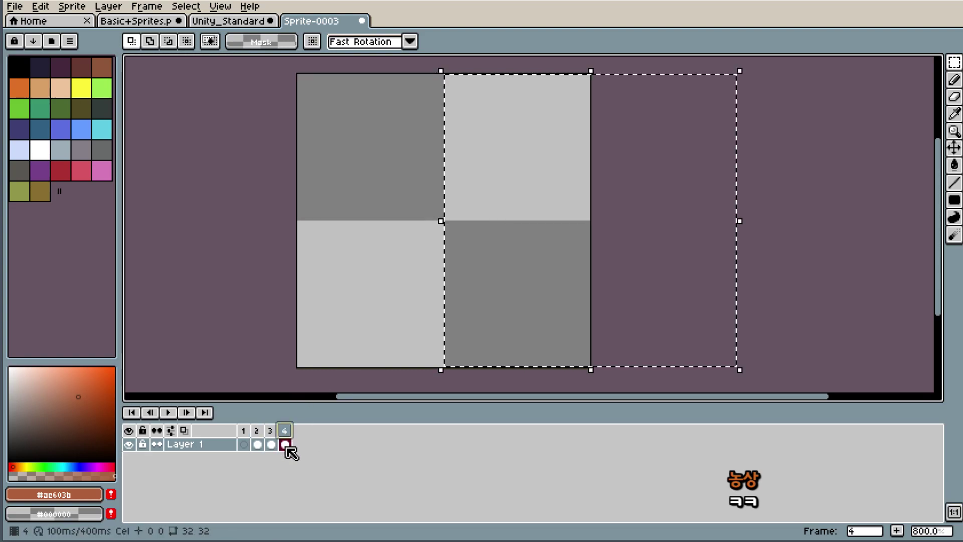
{"action": "left_click", "coordinate": [257, 444]}
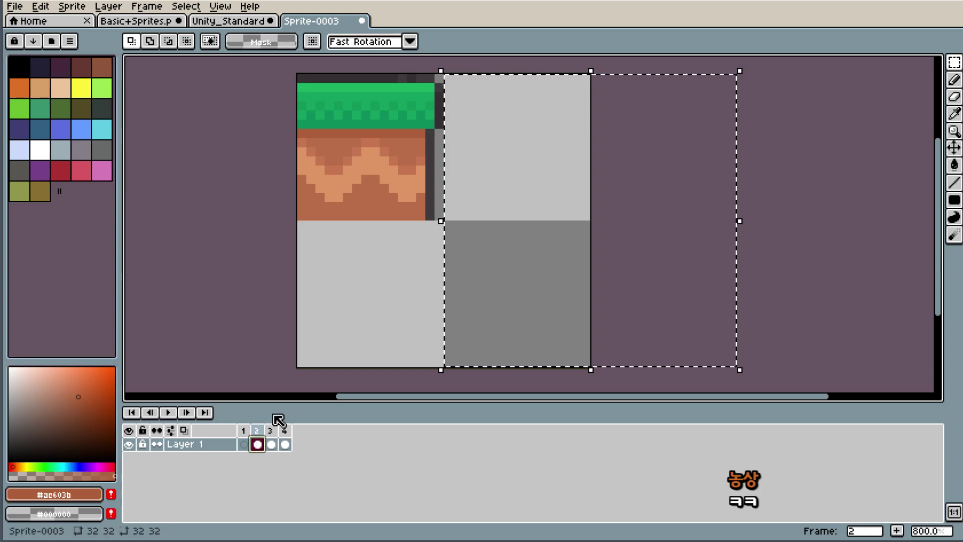
- Paste frame 2's tile into frame 3's bottom-right quadrant
{"action": "key", "text": "ctrl+a"}
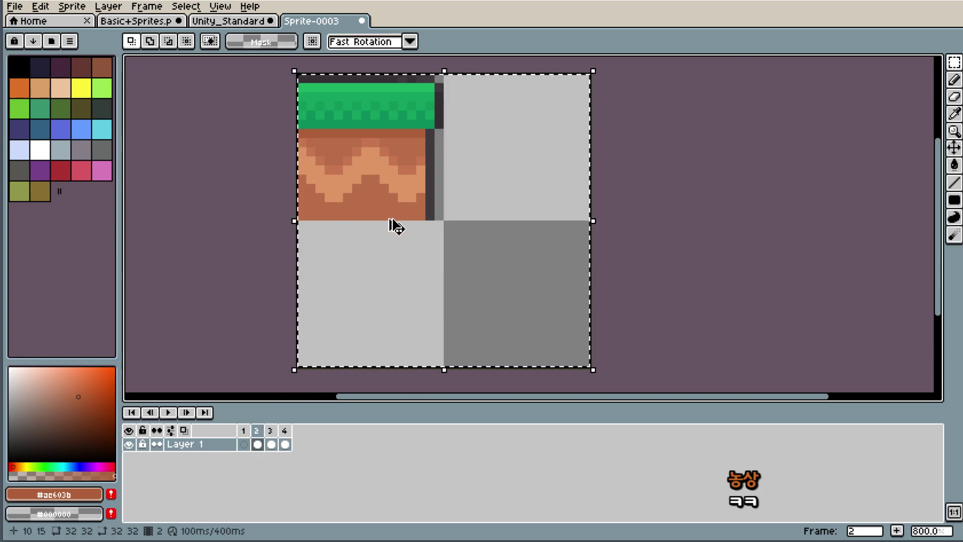
{"action": "left_click", "coordinate": [272, 443]}
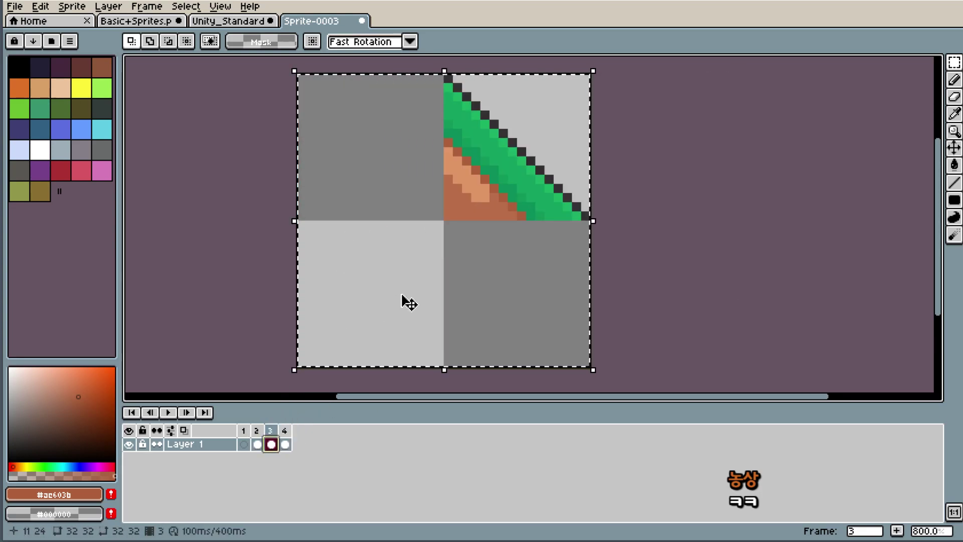
{"action": "key", "text": "ctrl+v"}
{"action": "left_click_drag", "start_coordinate": [372, 150], "coordinate": [518, 297]}
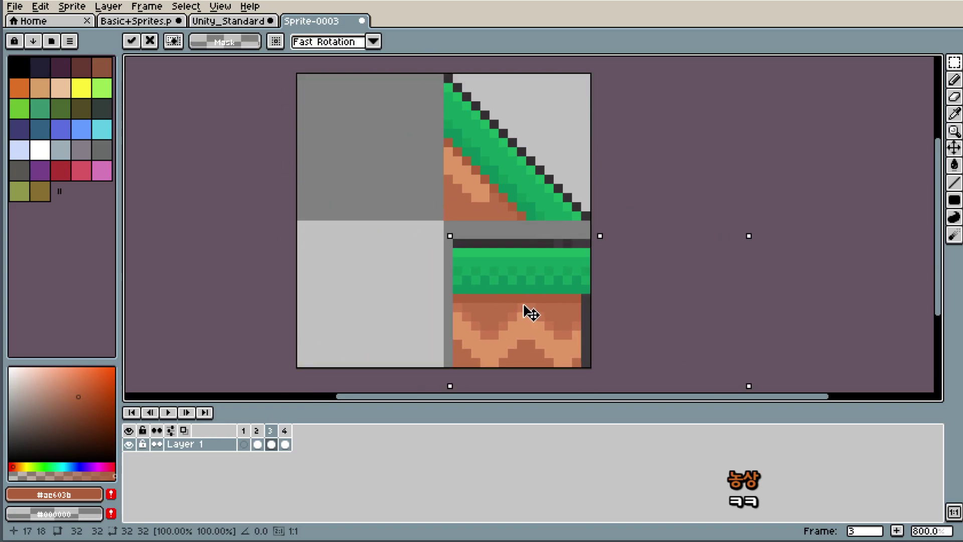
{"action": "left_click", "coordinate": [403, 115]}
- Move the slope tile into frame 3's top-left quadrant and commit it
{"action": "left_click_drag", "start_coordinate": [404, 72], "coordinate": [594, 224]}
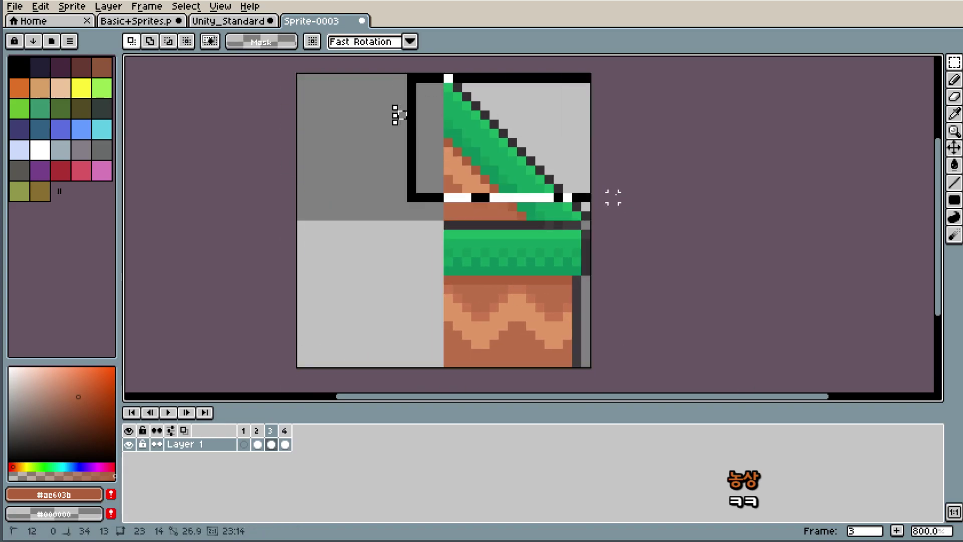
{"action": "left_click_drag", "start_coordinate": [541, 180], "coordinate": [395, 178]}
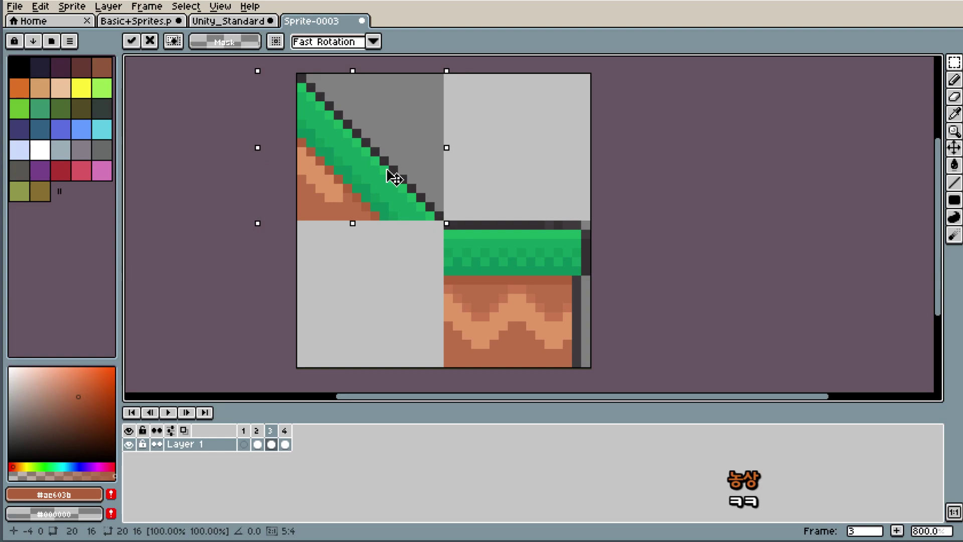
{"action": "left_click", "coordinate": [677, 197]}
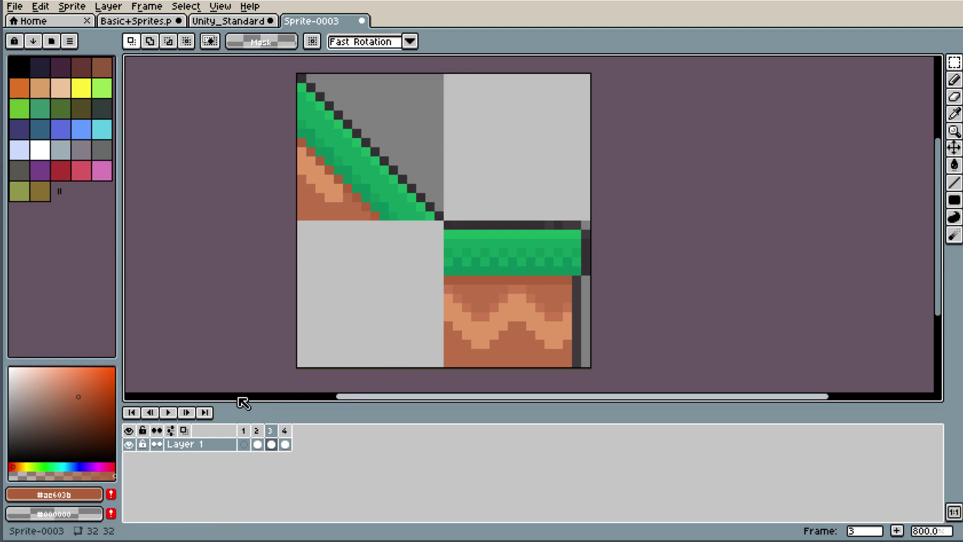
{"action": "left_click", "coordinate": [241, 20]}
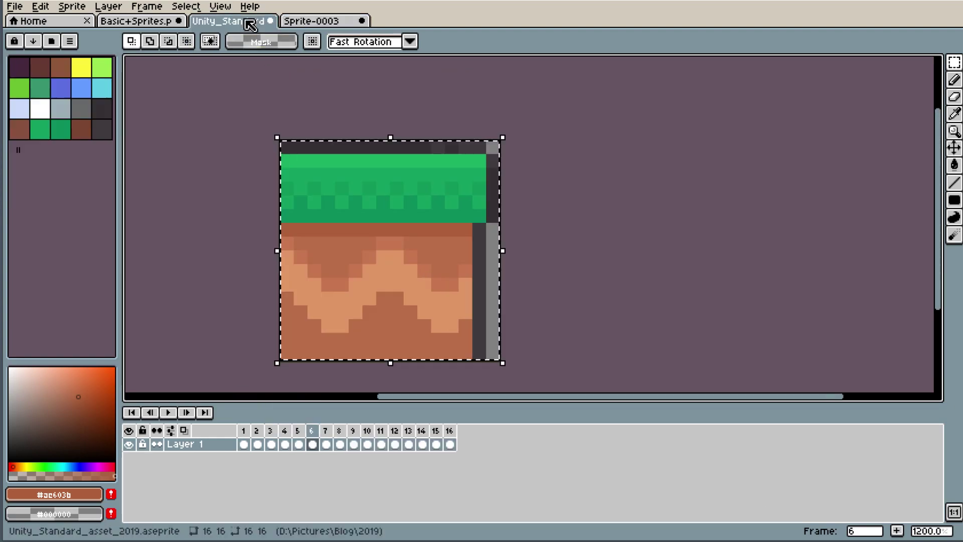
- Copy frame 16's corner tile into a new frame 17 and flip it horizontally
{"action": "left_click", "coordinate": [451, 434]}
{"action": "left_click", "coordinate": [354, 182]}
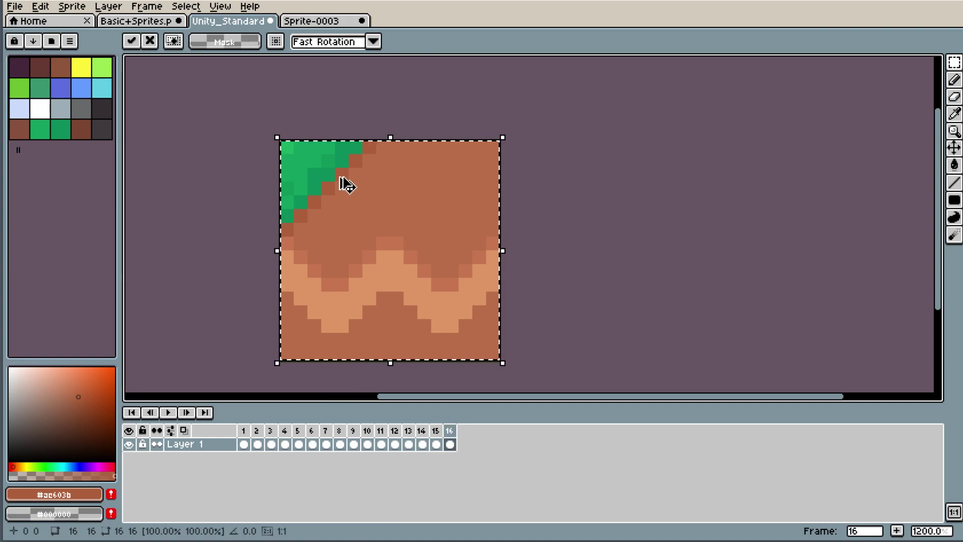
{"action": "left_click", "coordinate": [897, 531]}
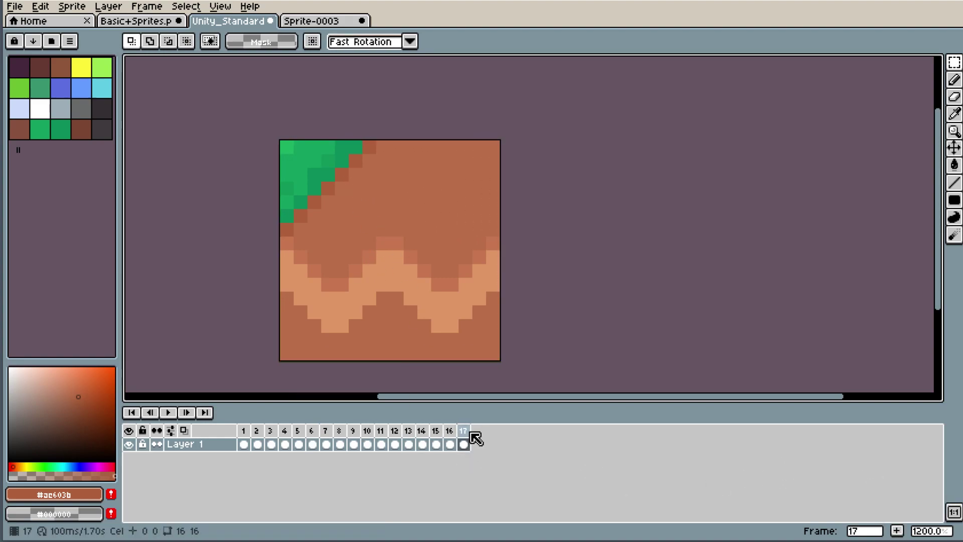
{"action": "left_click", "coordinate": [41, 6]}
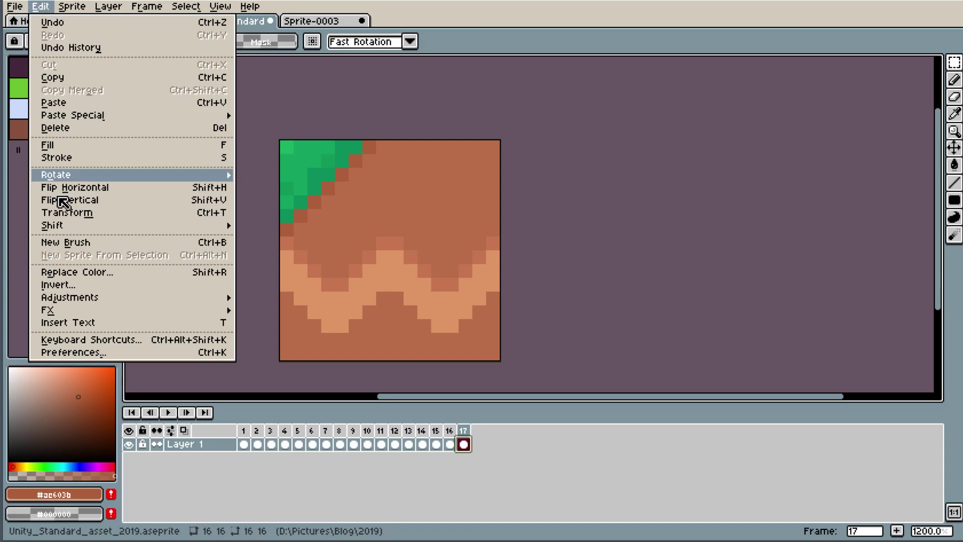
{"action": "left_click", "coordinate": [124, 188]}
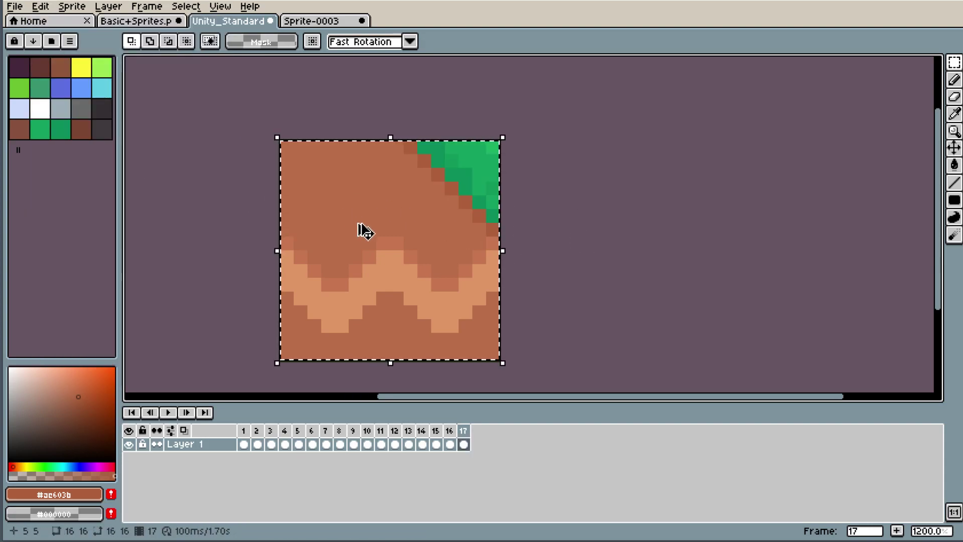
- Paste the mirrored corner tile into Sprite-0003 frame 3's bottom-left quarter and commit
{"action": "left_click", "coordinate": [311, 21]}
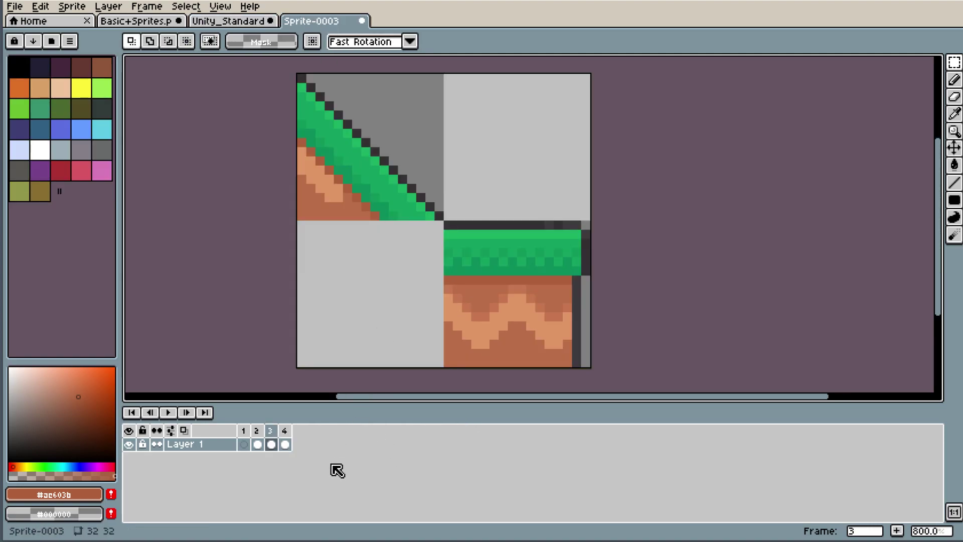
{"action": "left_click", "coordinate": [289, 441]}
{"action": "key", "text": "ctrl+v"}
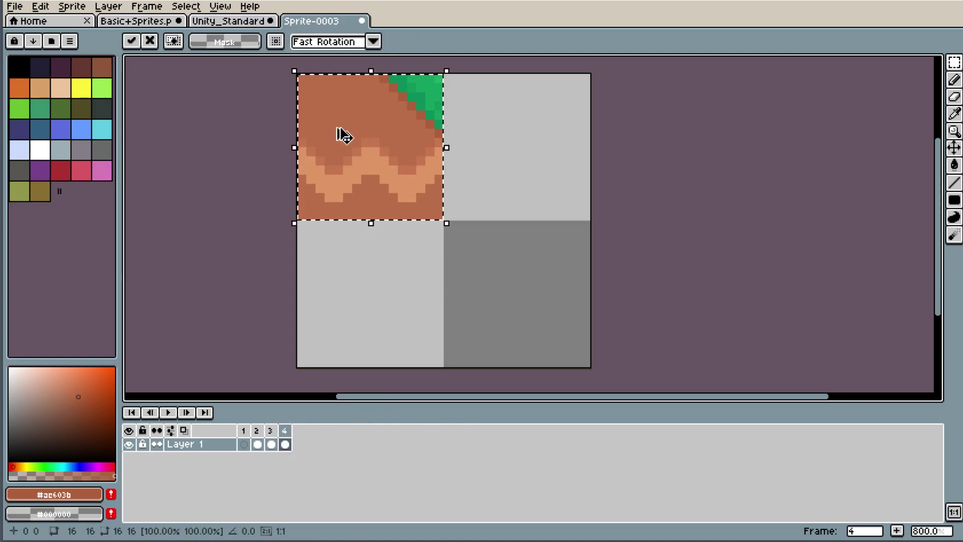
{"action": "key", "text": "Escape"}
{"action": "left_click", "coordinate": [271, 444]}
{"action": "key", "text": "ctrl+v"}
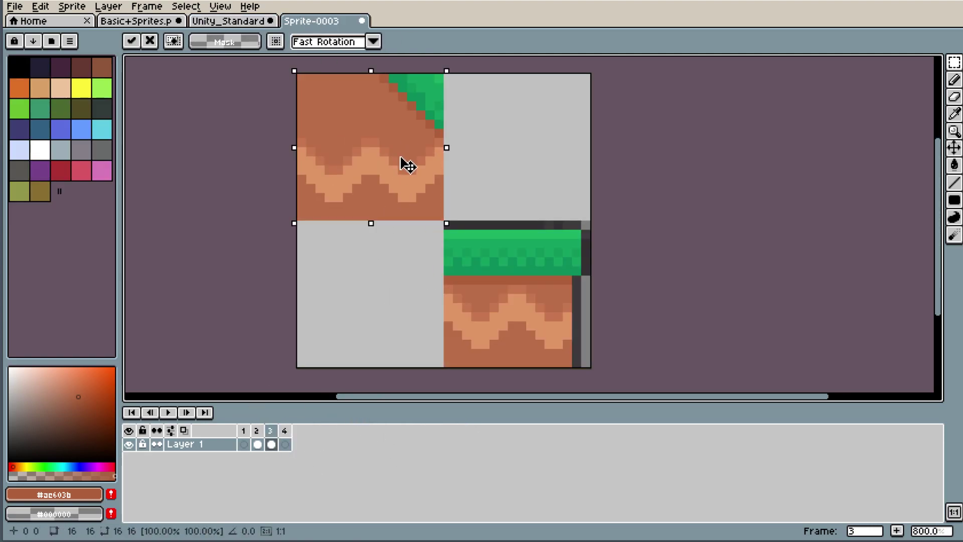
{"action": "mouse_move", "coordinate": [407, 164]}
{"action": "left_mouse_down"}
{"action": "mouse_move", "coordinate": [400, 301]}
{"action": "mouse_move", "coordinate": [408, 296]}
{"action": "left_mouse_up"}
{"action": "key", "text": "Return"}
{"action": "key", "text": "ctrl+d"}
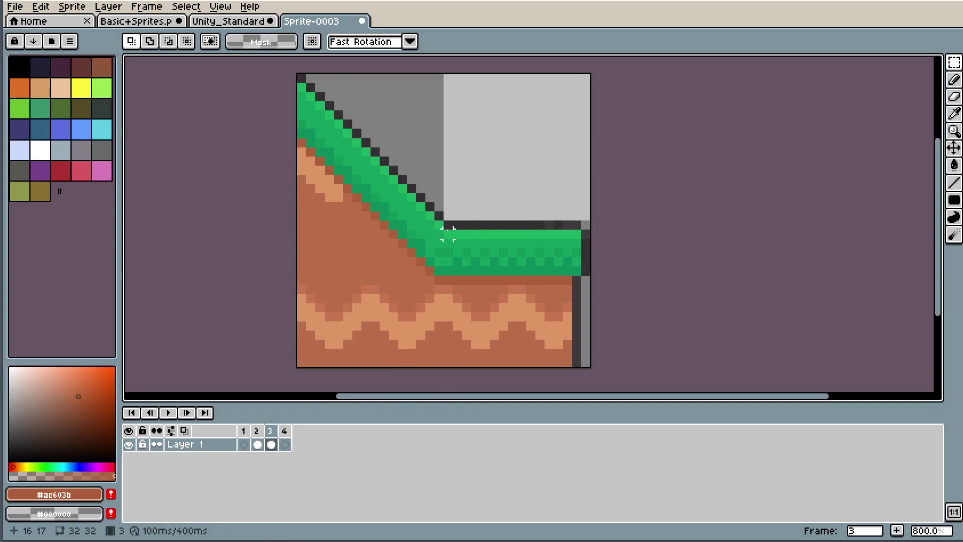
- Zoom around the slope and sample the grass greens #109559 and #0b8c59
{"action": "scroll", "coordinate": [447, 234], "scroll_direction": "up", "scroll_amount": 2}
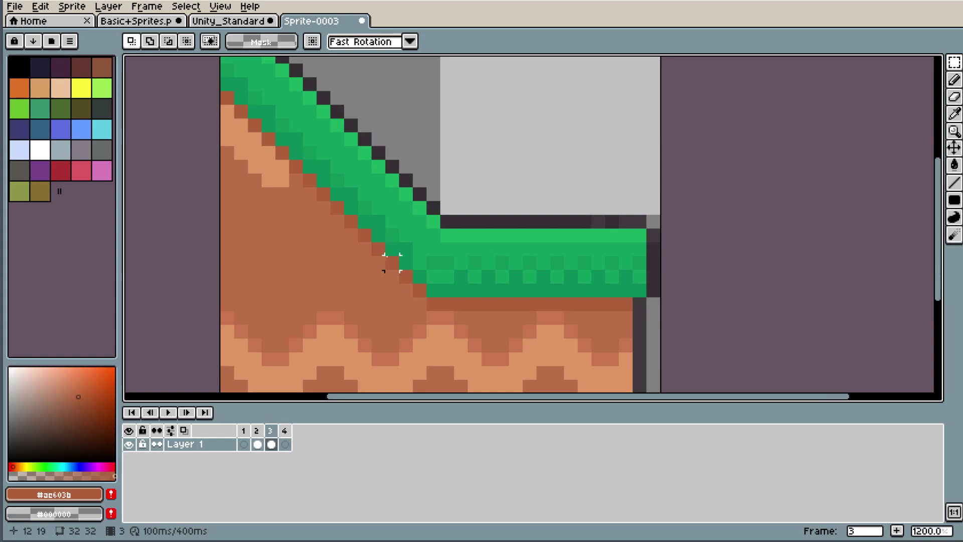
{"action": "scroll", "coordinate": [379, 234], "scroll_direction": "down", "scroll_amount": 2}
{"action": "scroll", "coordinate": [361, 181], "scroll_direction": "up", "scroll_amount": 3}
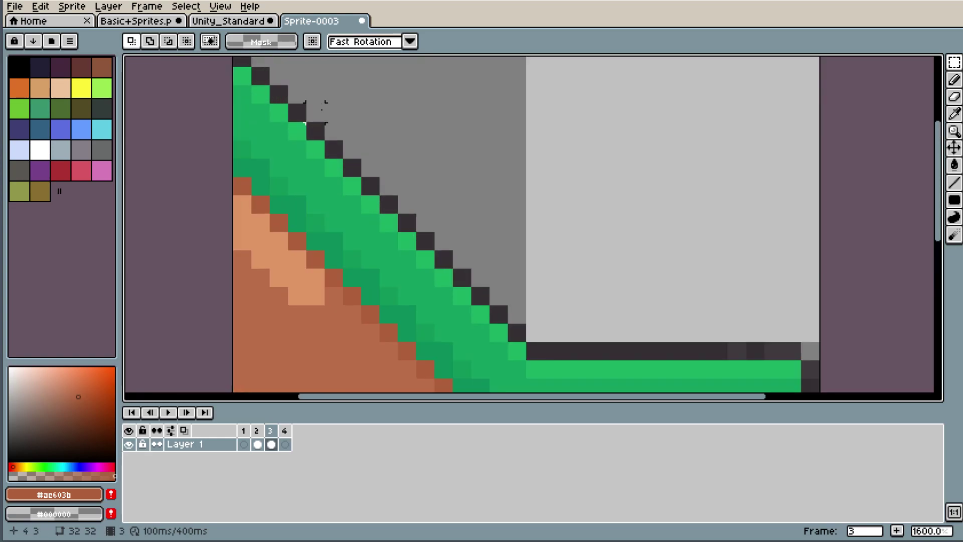
{"action": "scroll", "coordinate": [323, 100], "scroll_direction": "down", "scroll_amount": 3}
{"action": "scroll", "coordinate": [398, 243], "scroll_direction": "up", "scroll_amount": 3}
{"action": "key", "text": "i"}
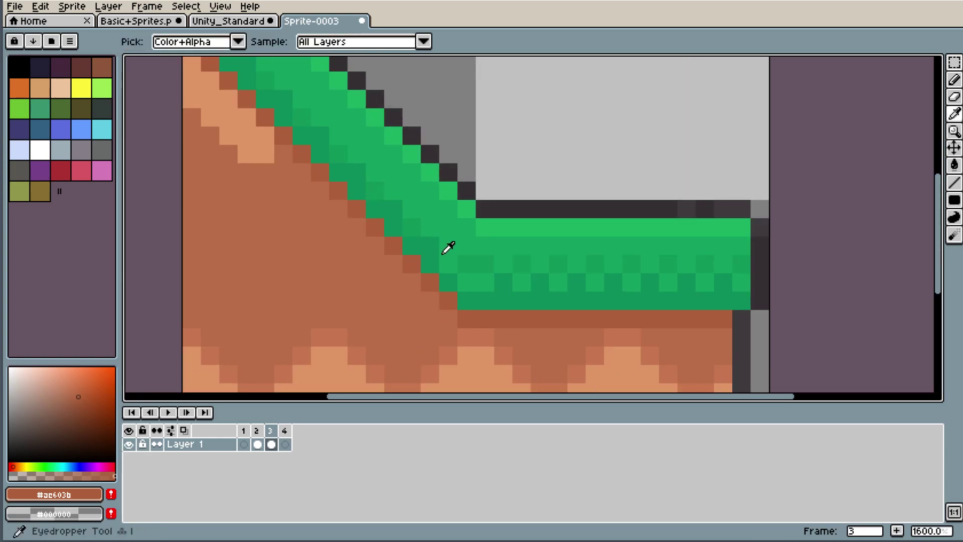
{"action": "scroll", "coordinate": [426, 318], "scroll_direction": "down", "scroll_amount": 3}
{"action": "scroll", "coordinate": [435, 248], "scroll_direction": "up", "scroll_amount": 3}
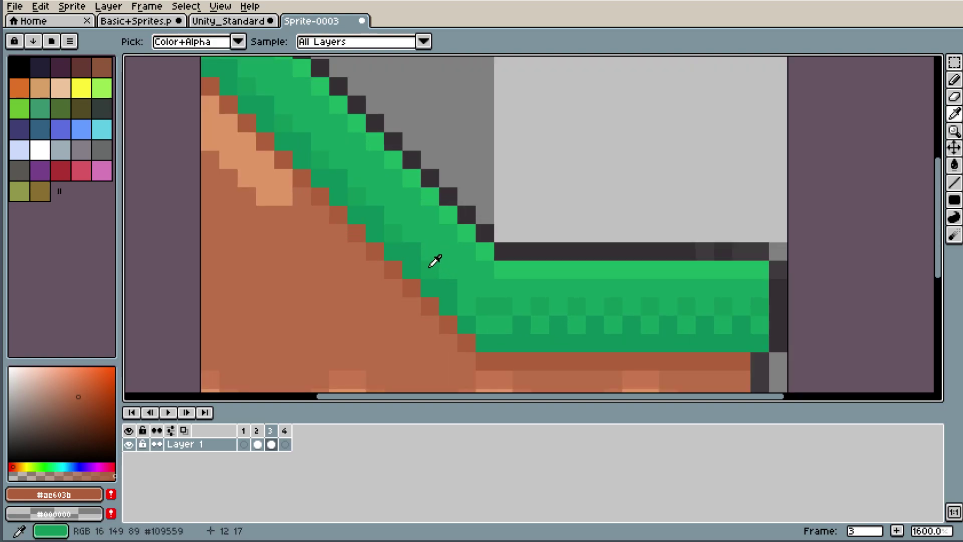
{"action": "left_click", "coordinate": [431, 264]}
{"action": "key", "text": "b"}
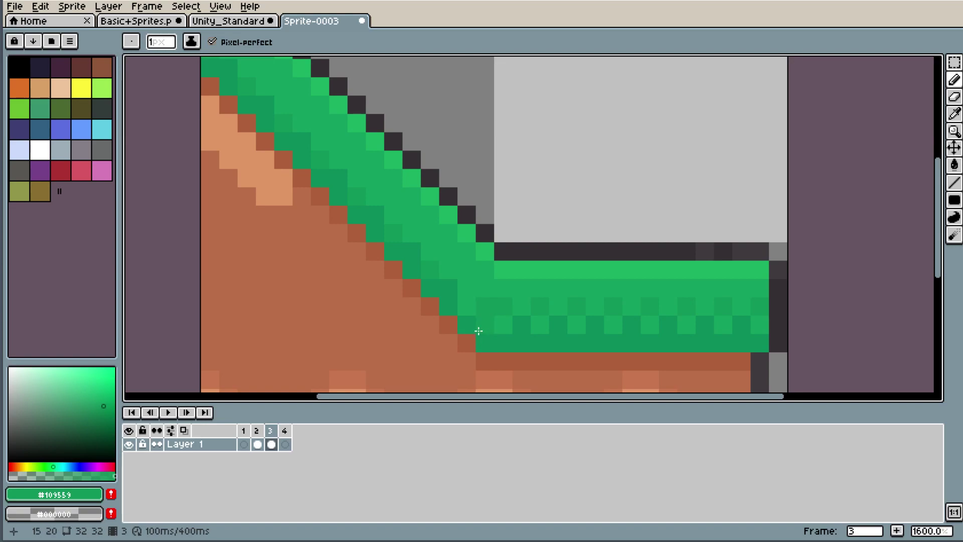
{"action": "key", "text": "i"}
{"action": "left_click", "coordinate": [454, 283]}
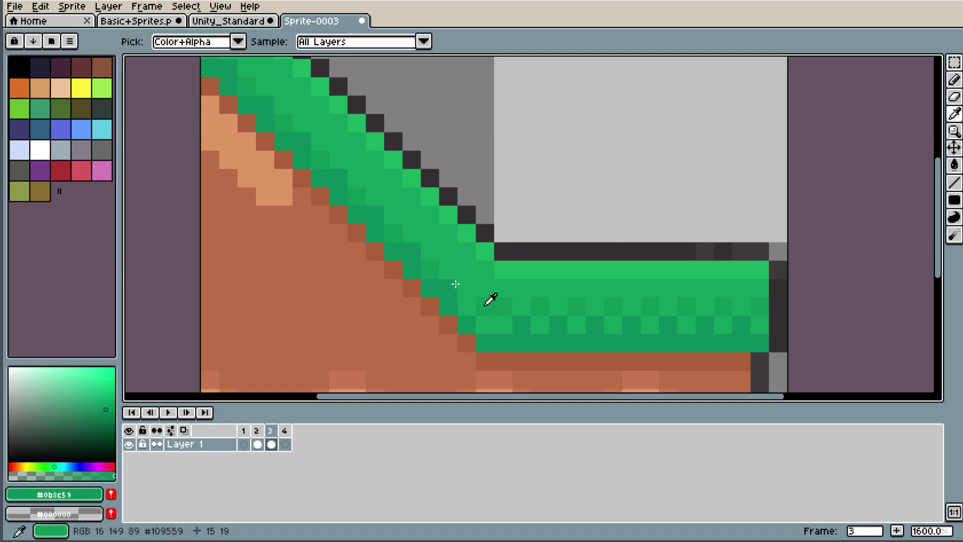
- Re-sample green #109559 and fill the missing pixel on the slope's diagonal grass outline
{"action": "key", "text": "b"}
{"action": "key", "text": "i"}
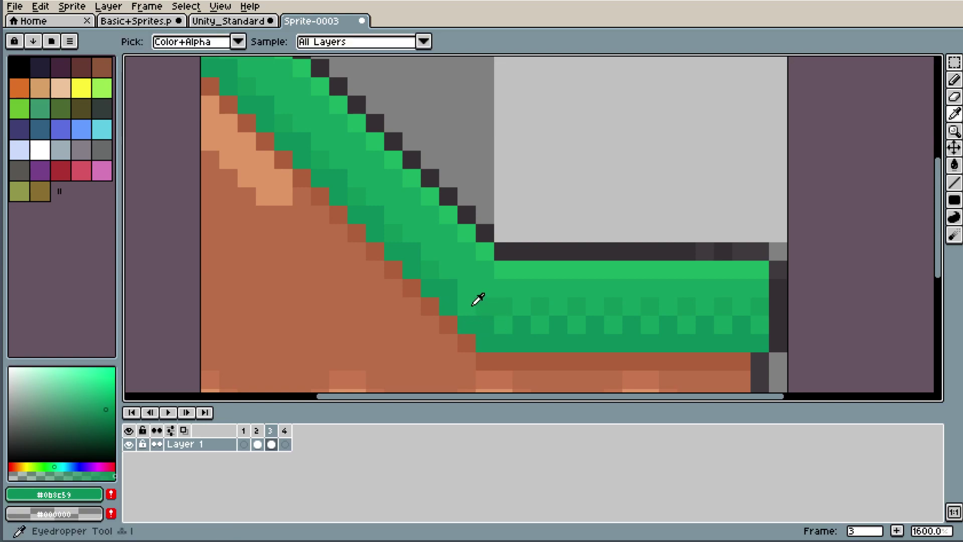
{"action": "key", "text": "b"}
{"action": "key", "text": "i"}
{"action": "left_click", "coordinate": [498, 297]}
{"action": "key", "text": "b"}
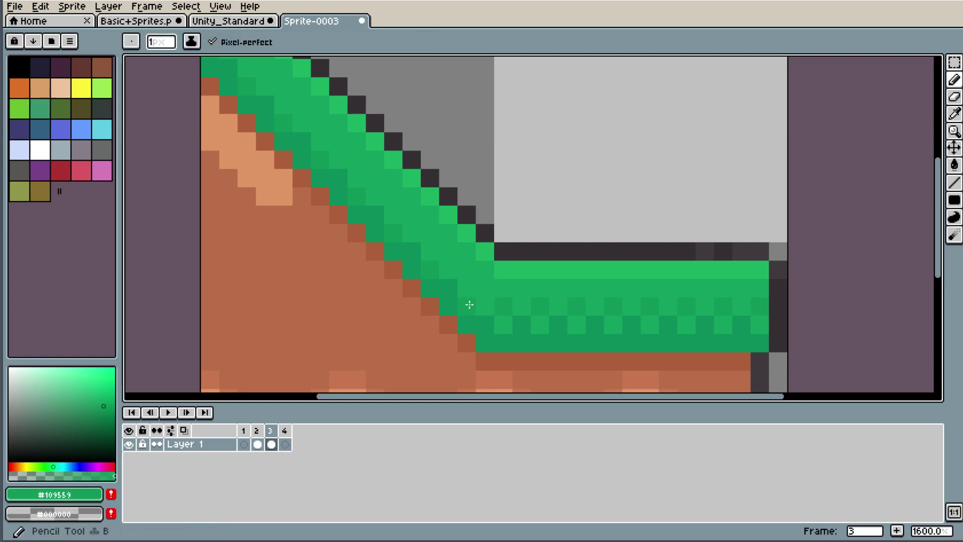
{"action": "scroll", "coordinate": [475, 262], "scroll_direction": "down", "scroll_amount": 4}
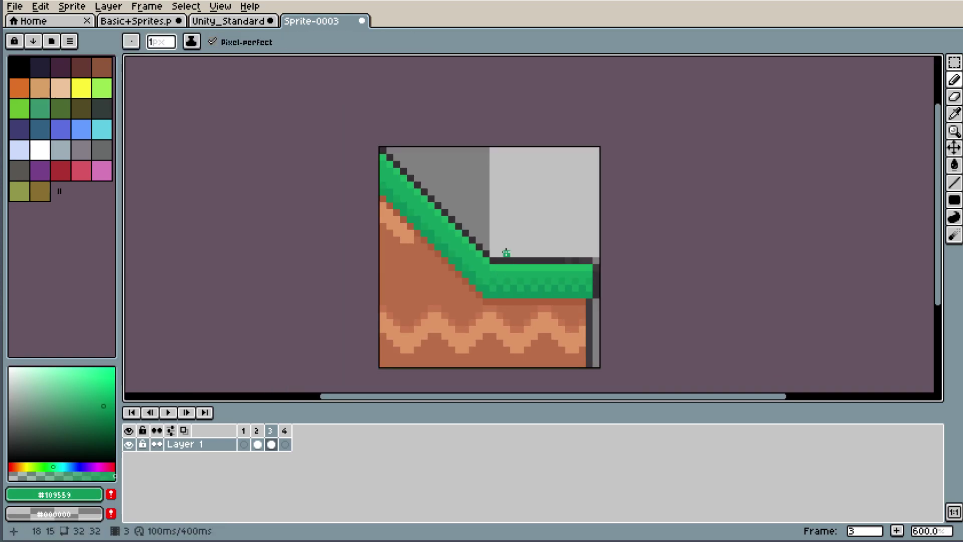
{"action": "scroll", "coordinate": [504, 255], "scroll_direction": "up", "scroll_amount": 1}
{"action": "scroll", "coordinate": [480, 296], "scroll_direction": "up", "scroll_amount": 2}
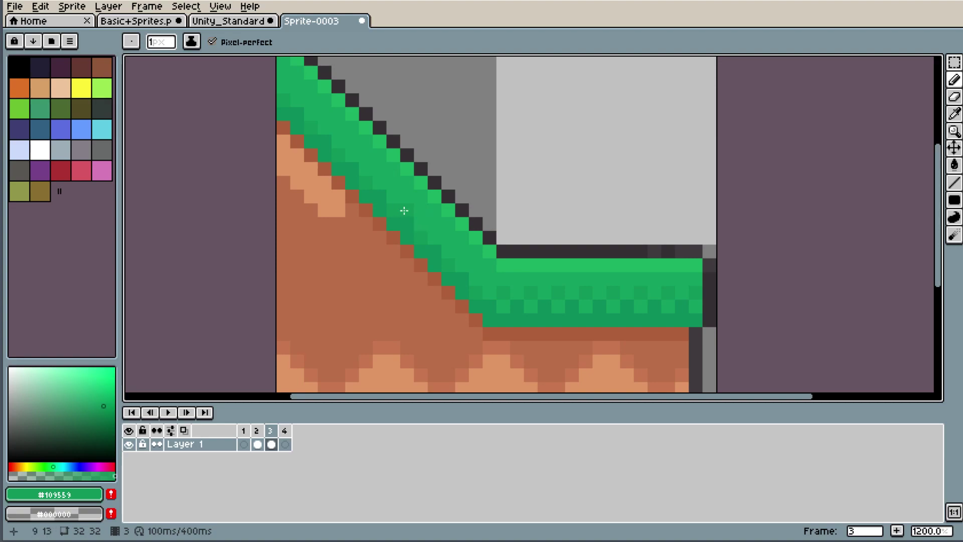
{"action": "left_click", "coordinate": [456, 195]}
{"action": "scroll", "coordinate": [457, 194], "scroll_direction": "down", "scroll_amount": 1}
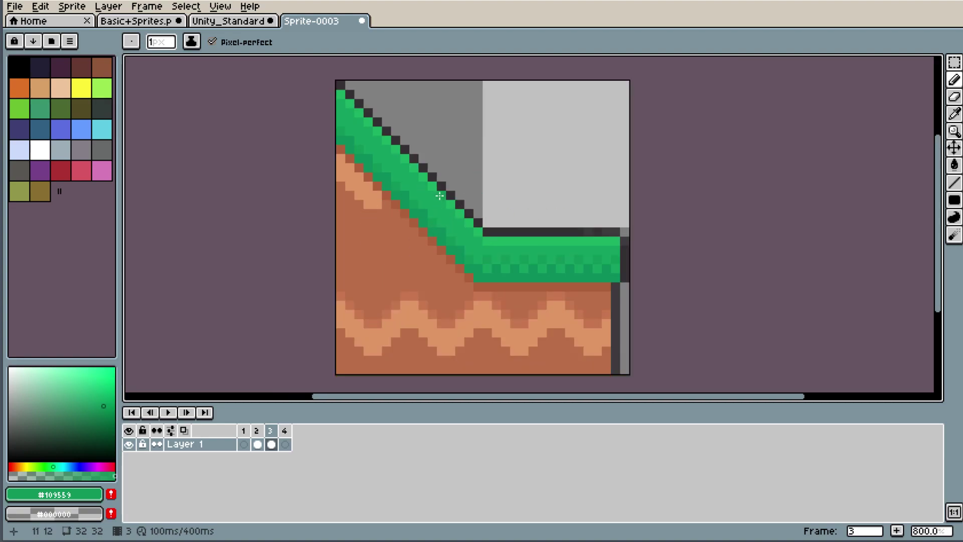
- Select the top-left slope piece and move it 16 px right into the top-right quarter
{"action": "left_click", "coordinate": [953, 62]}
{"action": "mouse_move", "coordinate": [349, 95]}
{"action": "left_mouse_down"}
{"action": "mouse_move", "coordinate": [485, 231]}
{"action": "mouse_move", "coordinate": [477, 222]}
{"action": "left_mouse_up"}
{"action": "left_click", "coordinate": [587, 194]}
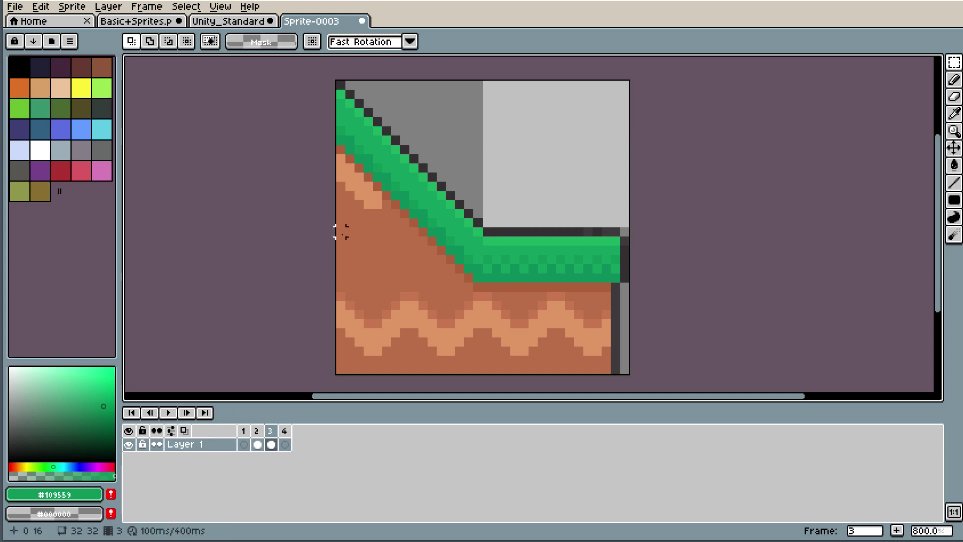
{"action": "left_click_drag", "start_coordinate": [340, 81], "coordinate": [509, 226]}
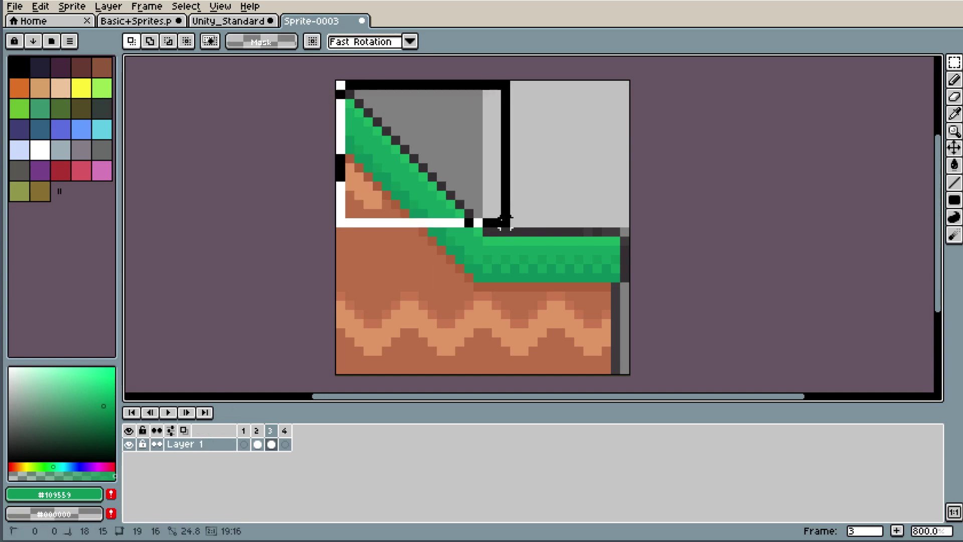
{"action": "left_click_drag", "start_coordinate": [436, 189], "coordinate": [568, 185]}
{"action": "left_click", "coordinate": [769, 187]}
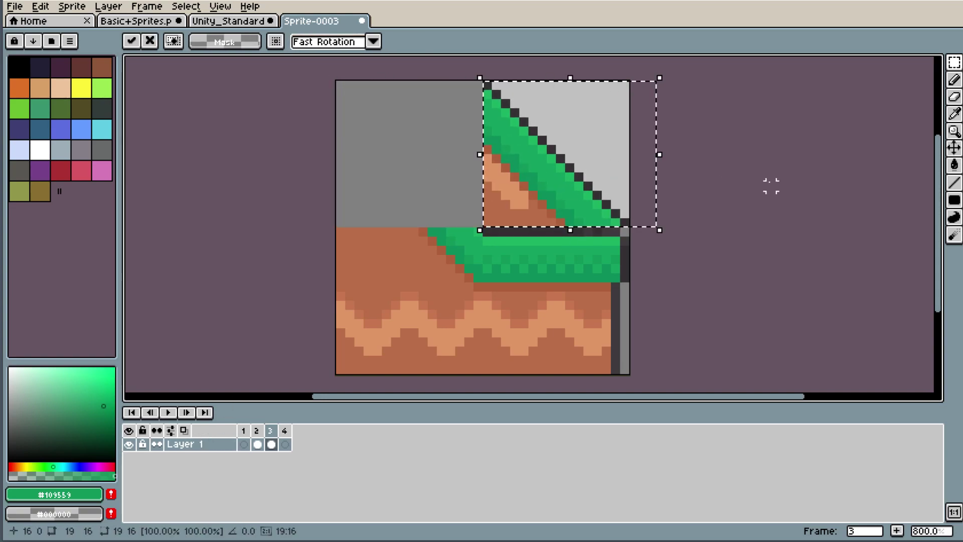
- Take Unity_Standard's frame 4 flat grass tile and return to Sprite-0003
{"action": "left_click", "coordinate": [204, 120]}
{"action": "left_click", "coordinate": [246, 21]}
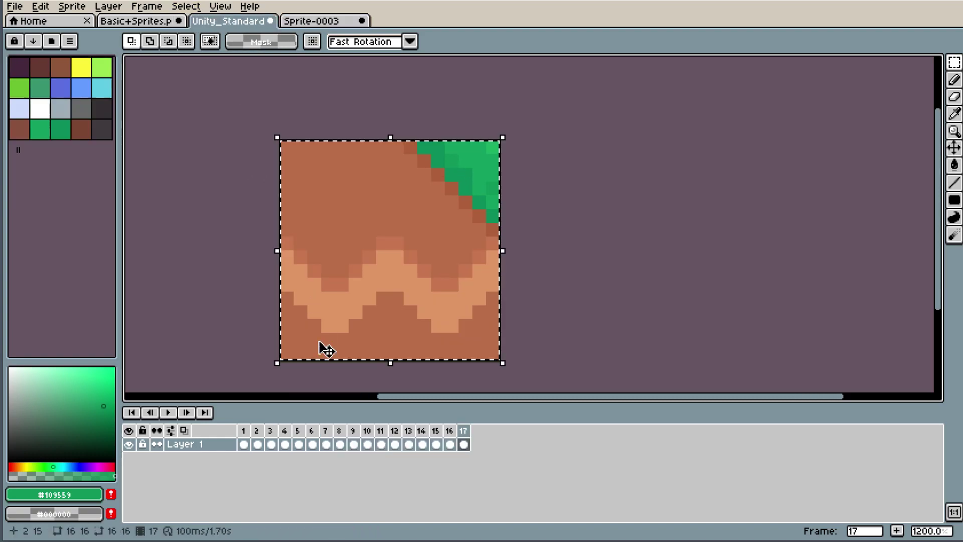
{"action": "left_click", "coordinate": [284, 430]}
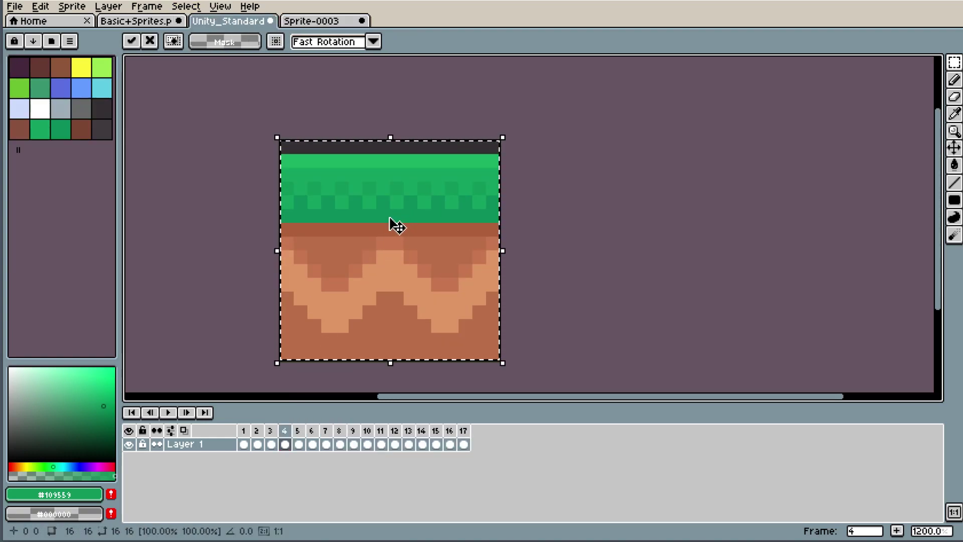
{"action": "left_click", "coordinate": [334, 21]}
- Paste the flat grass tile into the top-left quarter and zoom in to inspect it
{"action": "key", "text": "ctrl+v"}
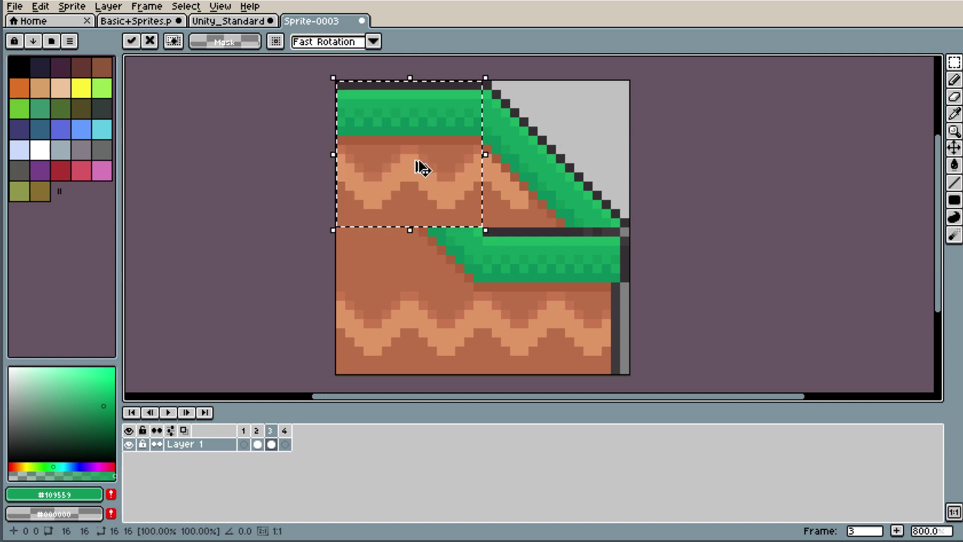
{"action": "left_click", "coordinate": [761, 157]}
{"action": "scroll", "coordinate": [587, 119], "scroll_direction": "up", "scroll_amount": 1}
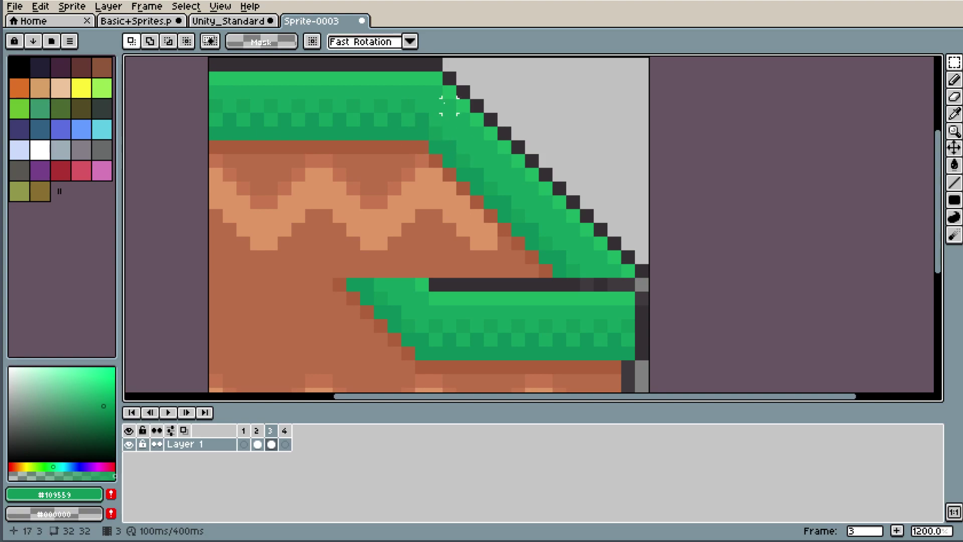
{"action": "scroll", "coordinate": [522, 112], "scroll_direction": "down", "scroll_amount": 7}
{"action": "scroll", "coordinate": [516, 105], "scroll_direction": "up", "scroll_amount": 1}
{"action": "scroll", "coordinate": [501, 100], "scroll_direction": "up", "scroll_amount": 1}
{"action": "scroll", "coordinate": [479, 111], "scroll_direction": "up", "scroll_amount": 1}
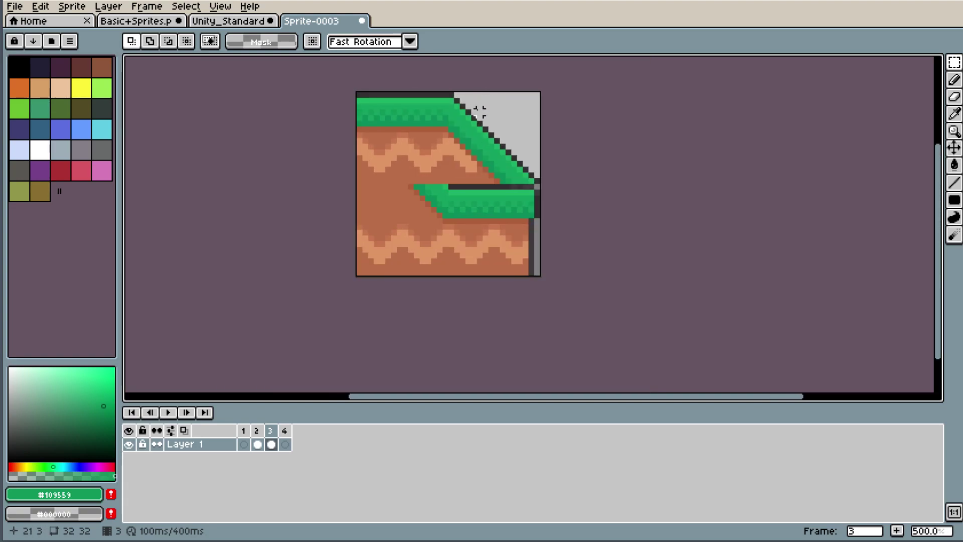
{"action": "scroll", "coordinate": [479, 112], "scroll_direction": "up", "scroll_amount": 1}
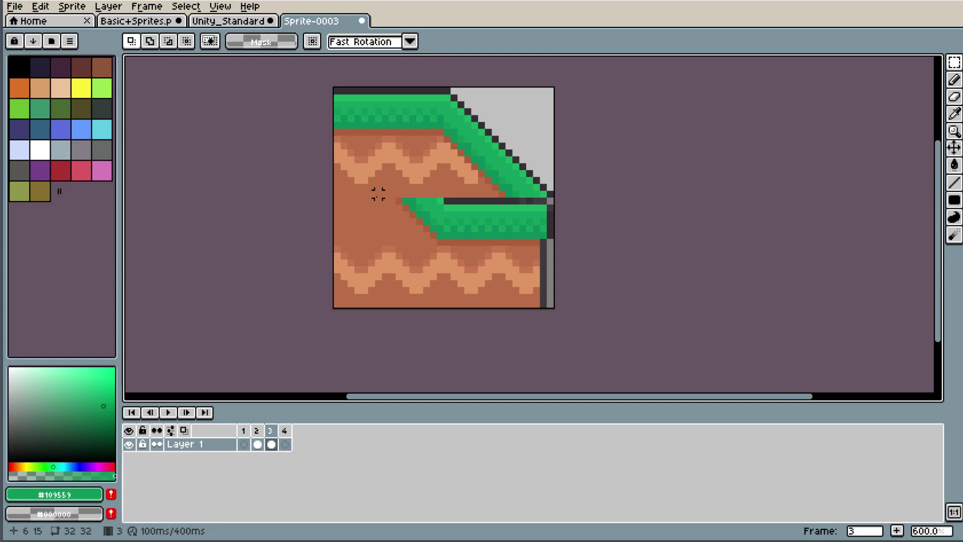
{"action": "scroll", "coordinate": [453, 111], "scroll_direction": "up", "scroll_amount": 1}
{"action": "scroll", "coordinate": [432, 126], "scroll_direction": "up", "scroll_amount": 2}
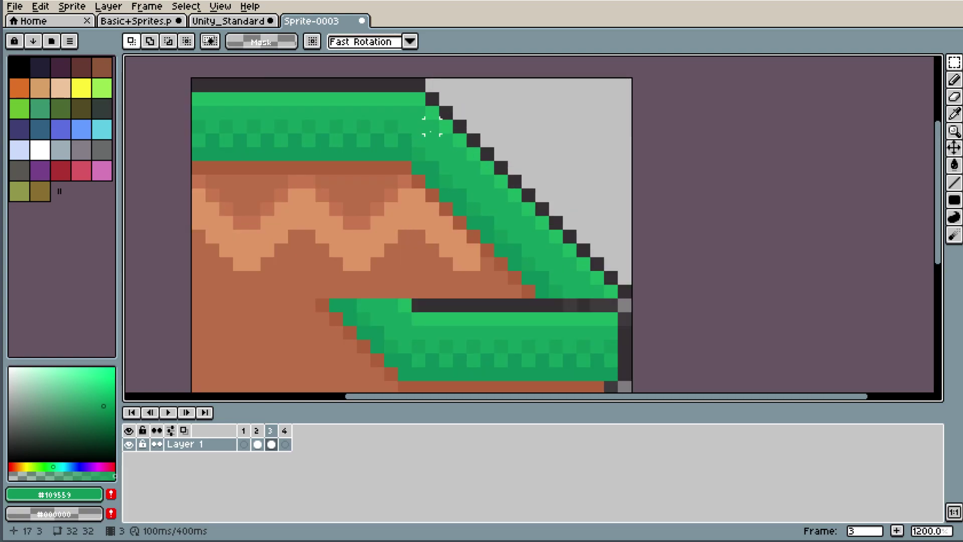
- Undo the grass tile paste, leaving the top-left quarter empty
{"action": "key", "text": "i"}
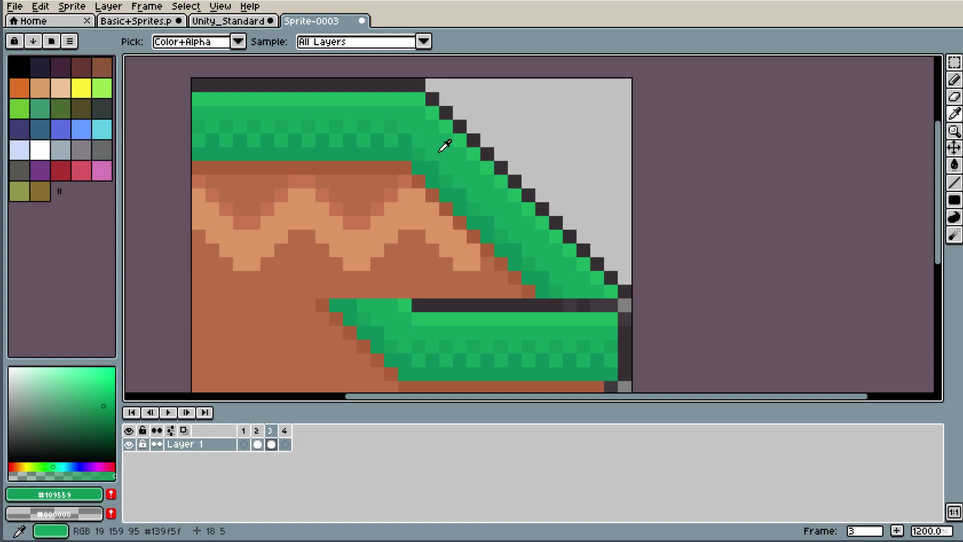
{"action": "scroll", "coordinate": [484, 153], "scroll_direction": "down", "scroll_amount": 4}
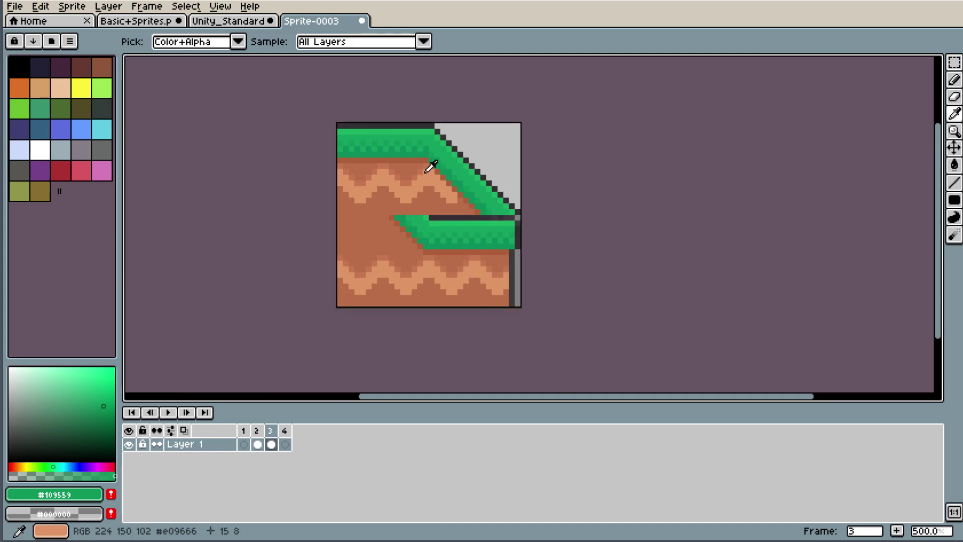
{"action": "key", "text": "ctrl+z"}
- Undo the slope move so it sits back in the top-left quarter
{"action": "key", "text": "ctrl+z"}
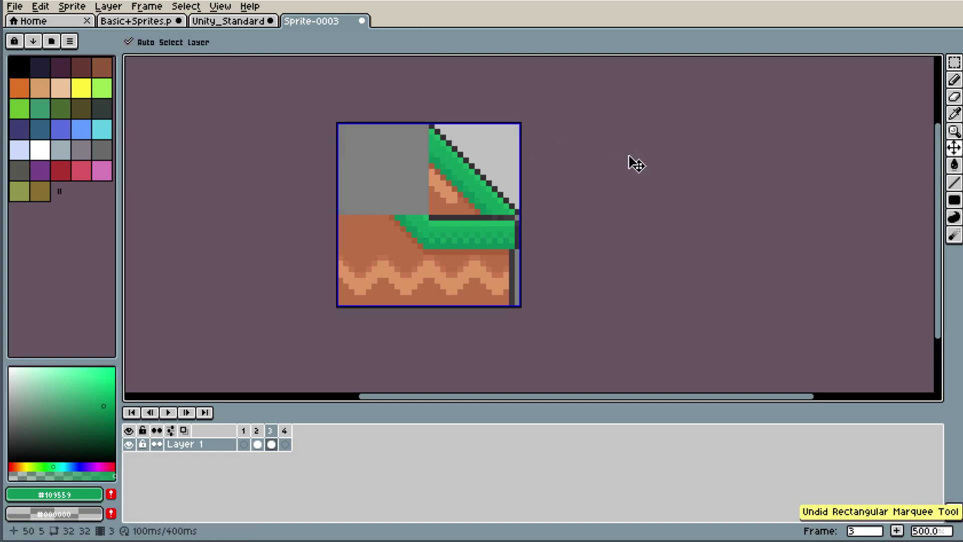
{"action": "key", "text": "ctrl+z"}
{"action": "key", "text": "i"}
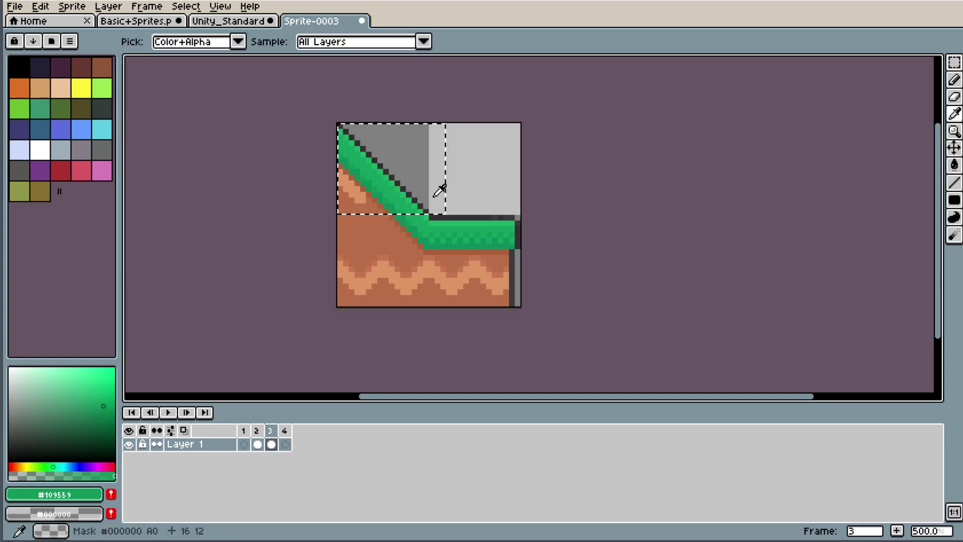
{"action": "scroll", "coordinate": [438, 190], "scroll_direction": "up", "scroll_amount": 1}
{"action": "scroll", "coordinate": [429, 223], "scroll_direction": "up", "scroll_amount": 3}
{"action": "scroll", "coordinate": [316, 243], "scroll_direction": "down", "scroll_amount": 2}
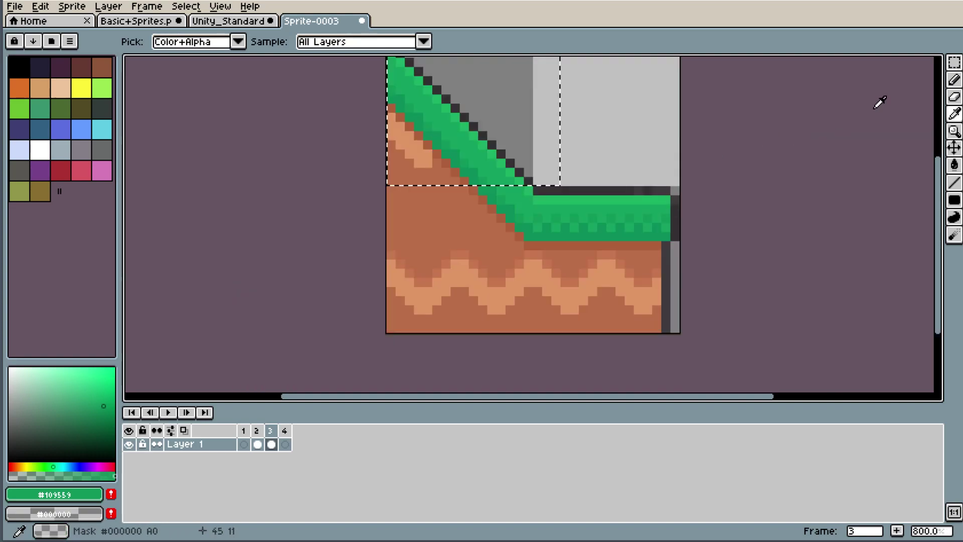
- Select the lower-left 16×16 quarter and delete its contents
{"action": "left_click", "coordinate": [954, 62]}
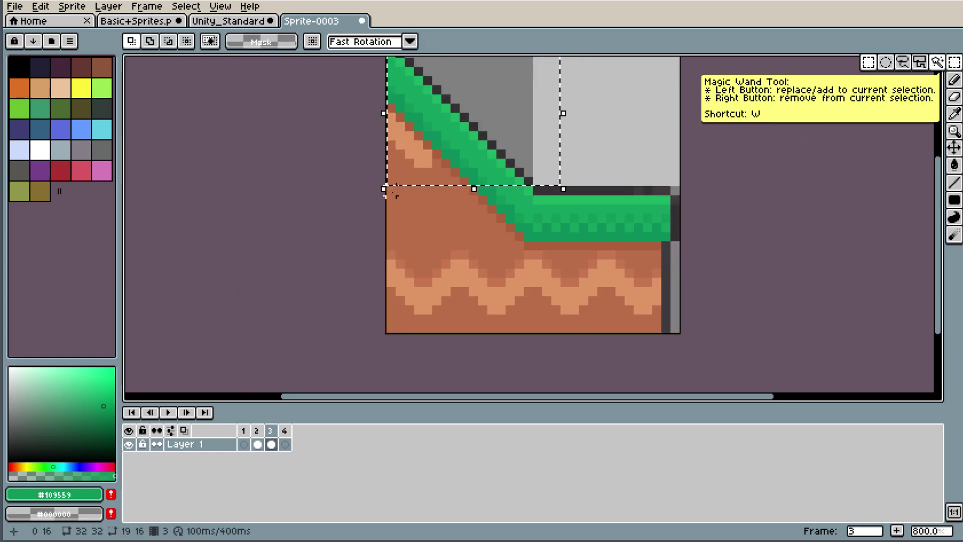
{"action": "mouse_move", "coordinate": [387, 188]}
{"action": "left_mouse_down"}
{"action": "mouse_move", "coordinate": [518, 280]}
{"action": "mouse_move", "coordinate": [534, 336]}
{"action": "left_mouse_up"}
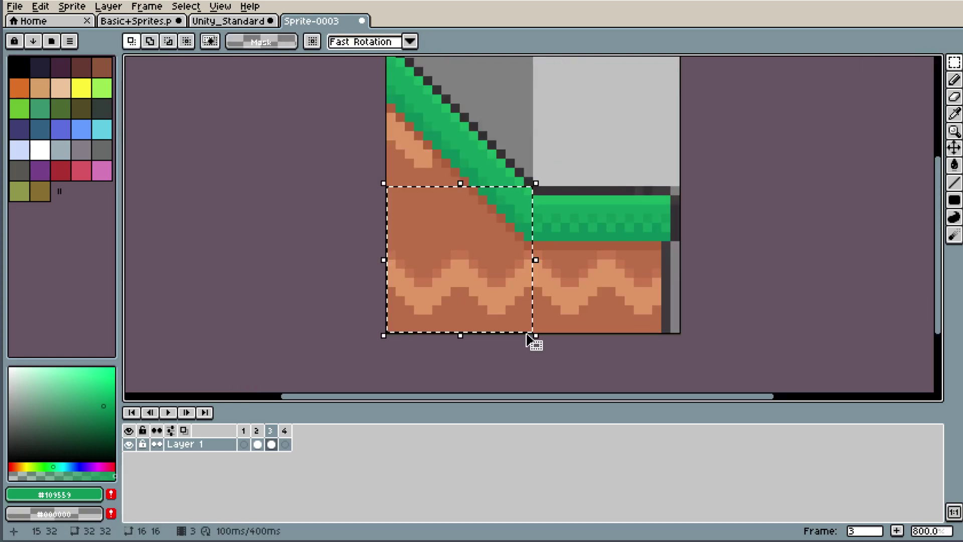
{"action": "key", "text": "Delete"}
- In Unity_Standard, deselect and flip between corner-tile frames 16 and 17, ending on frame 16
{"action": "left_click", "coordinate": [246, 21]}
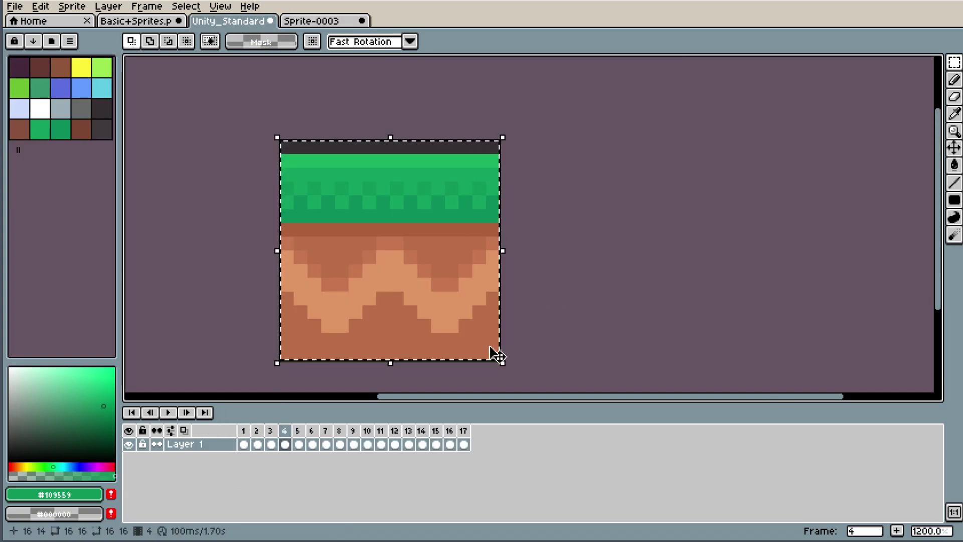
{"action": "left_click", "coordinate": [465, 444]}
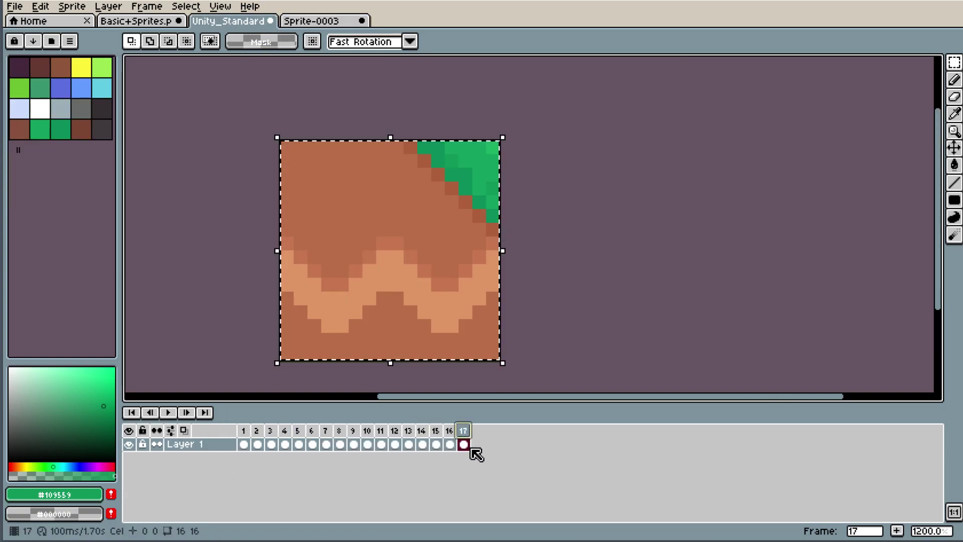
{"action": "left_click", "coordinate": [562, 325]}
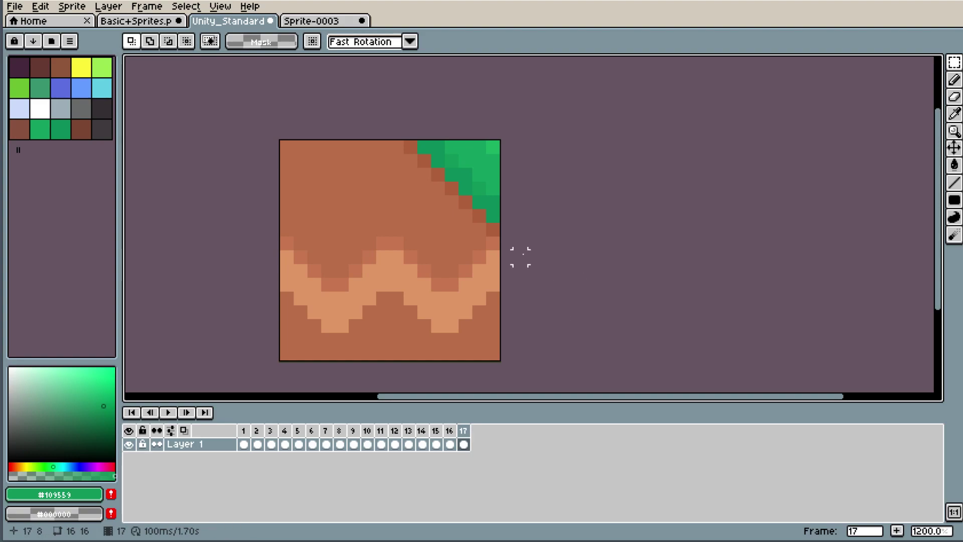
{"action": "left_click", "coordinate": [450, 443]}
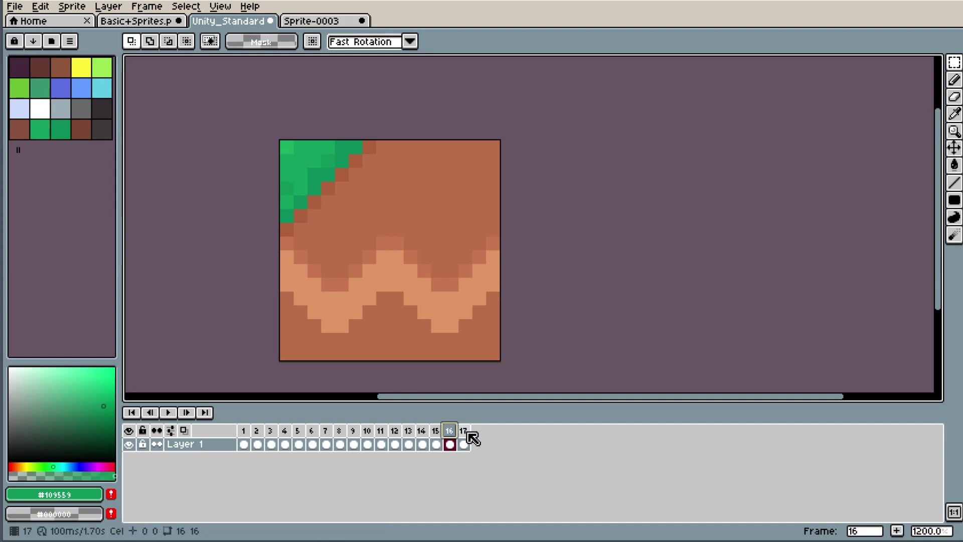
{"action": "left_click", "coordinate": [463, 444]}
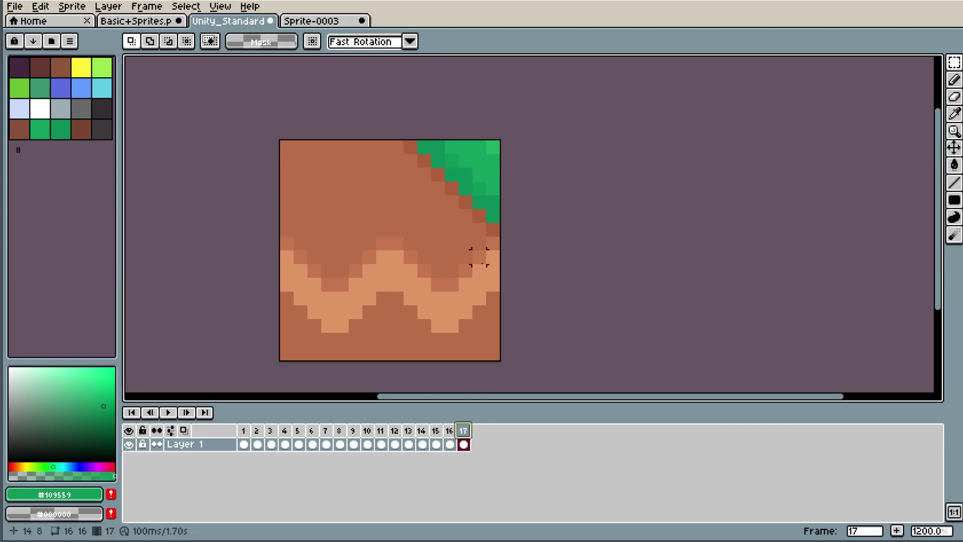
{"action": "left_click", "coordinate": [449, 432]}
{"action": "left_click", "coordinate": [463, 431]}
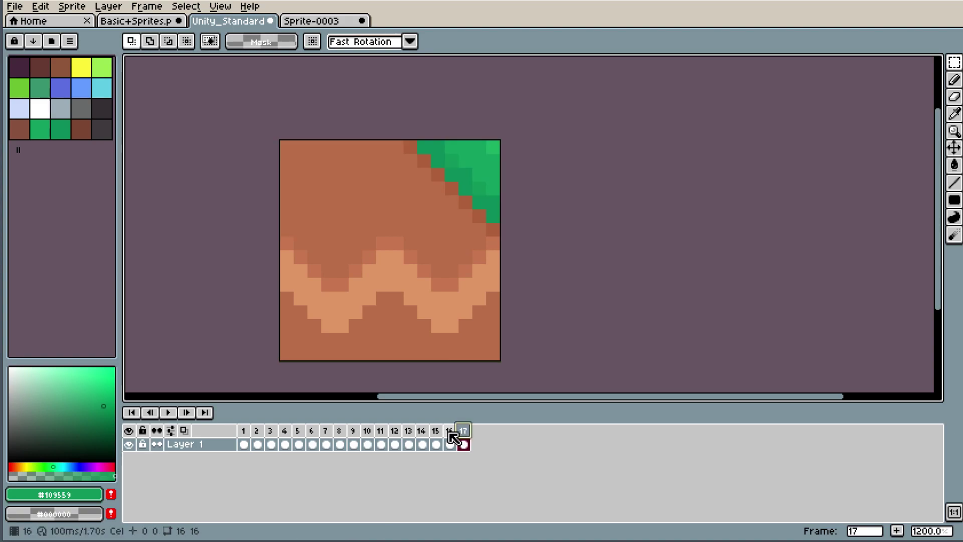
{"action": "left_click", "coordinate": [450, 431]}
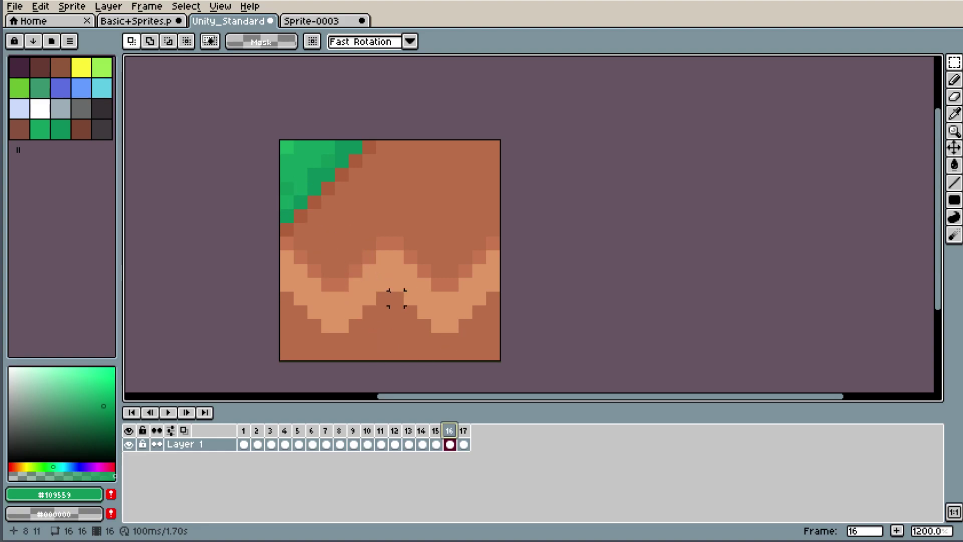
- Compare frames 16 and 17, sample the darker grass green, and undo a trial pencil pixel
{"action": "left_click", "coordinate": [463, 432]}
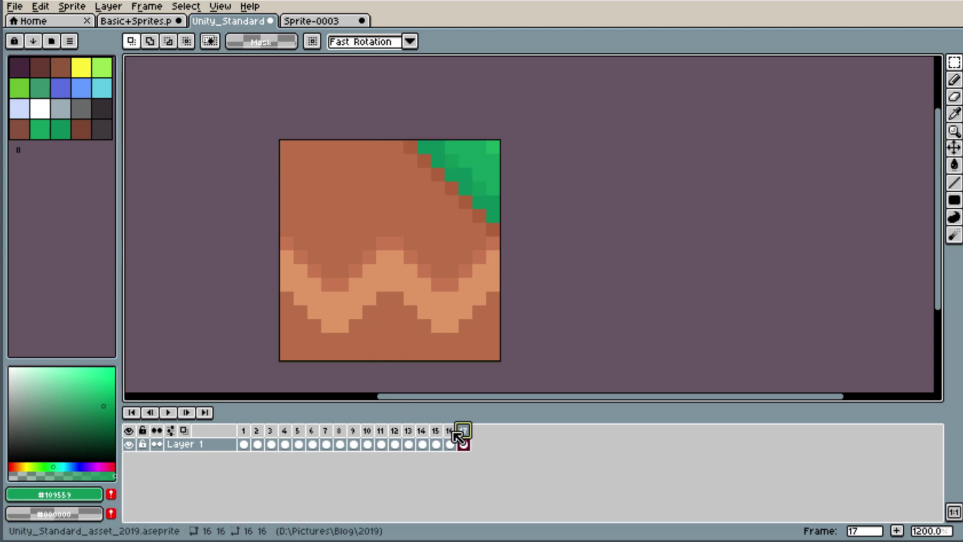
{"action": "left_click", "coordinate": [452, 436]}
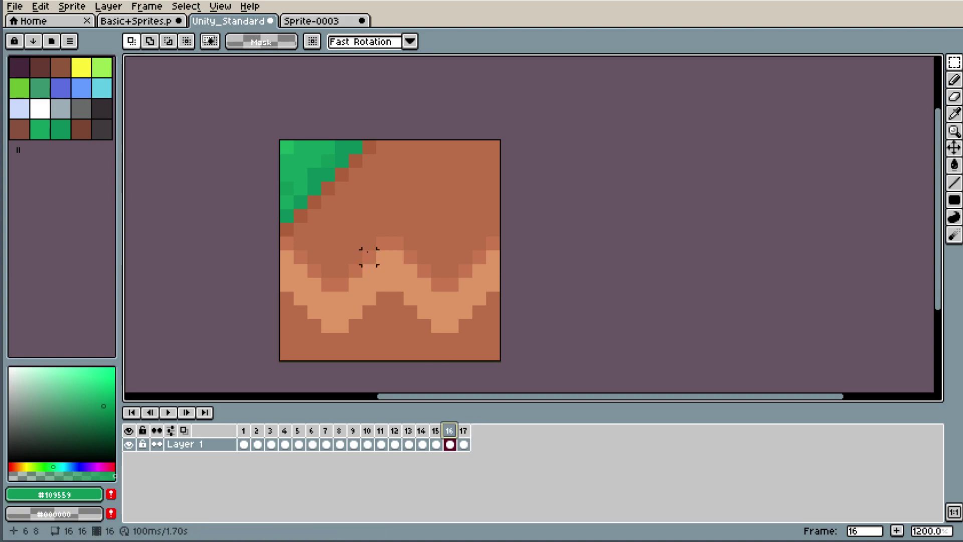
{"action": "key", "text": "i"}
{"action": "left_click", "coordinate": [313, 183]}
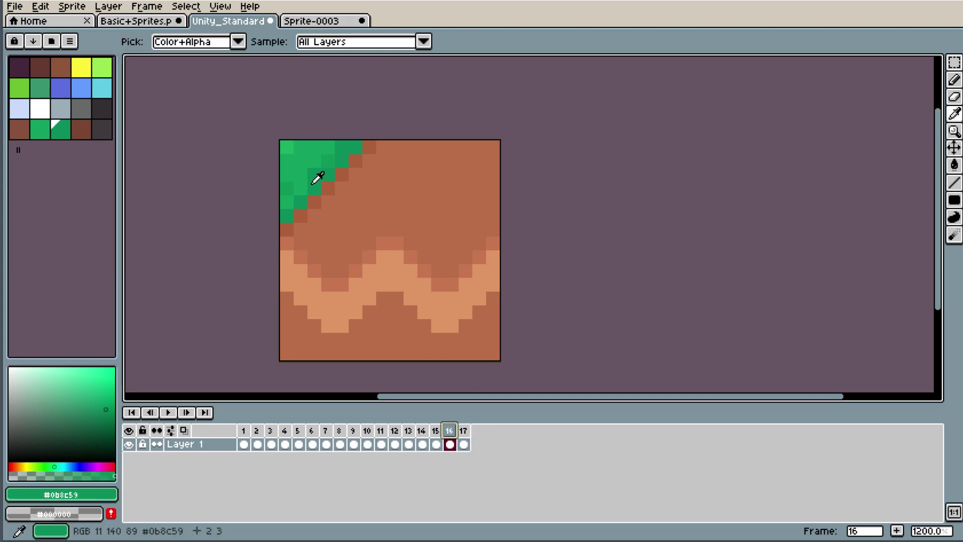
{"action": "key", "text": "b"}
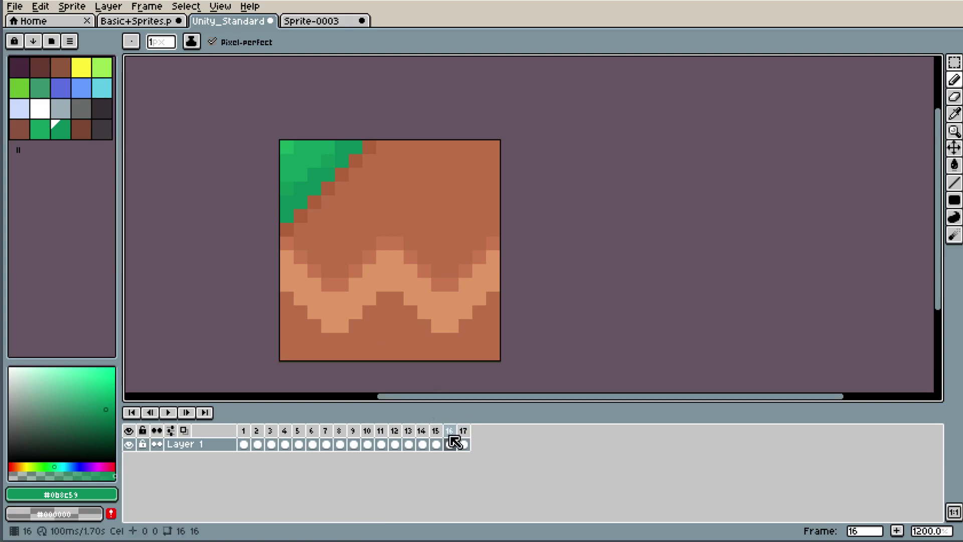
{"action": "left_click", "coordinate": [329, 203]}
{"action": "key", "text": "ctrl+z"}
{"action": "key", "text": "v"}
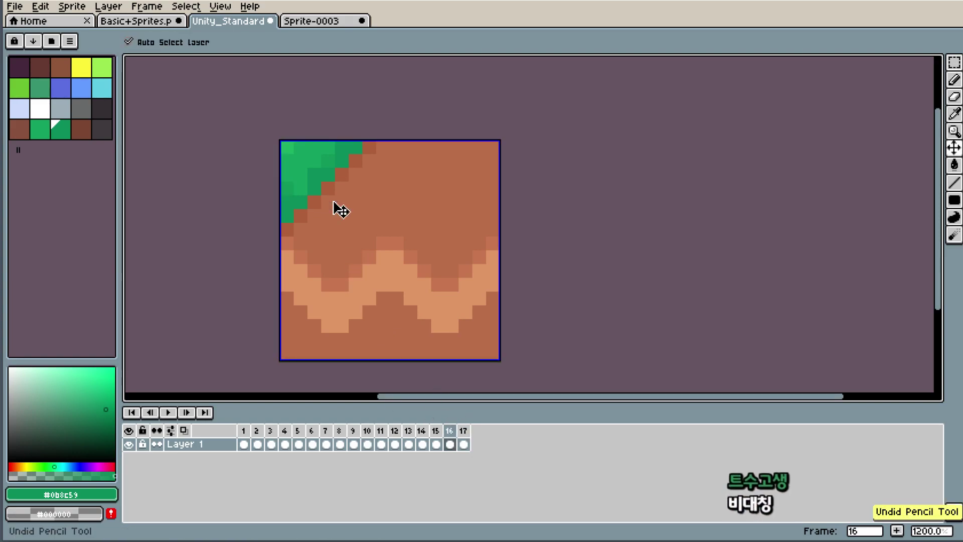
{"action": "key", "text": "b"}
- Recheck frame 16's top-left grass against mirrored frame 17, ending on frame 17
{"action": "left_click", "coordinate": [466, 435]}
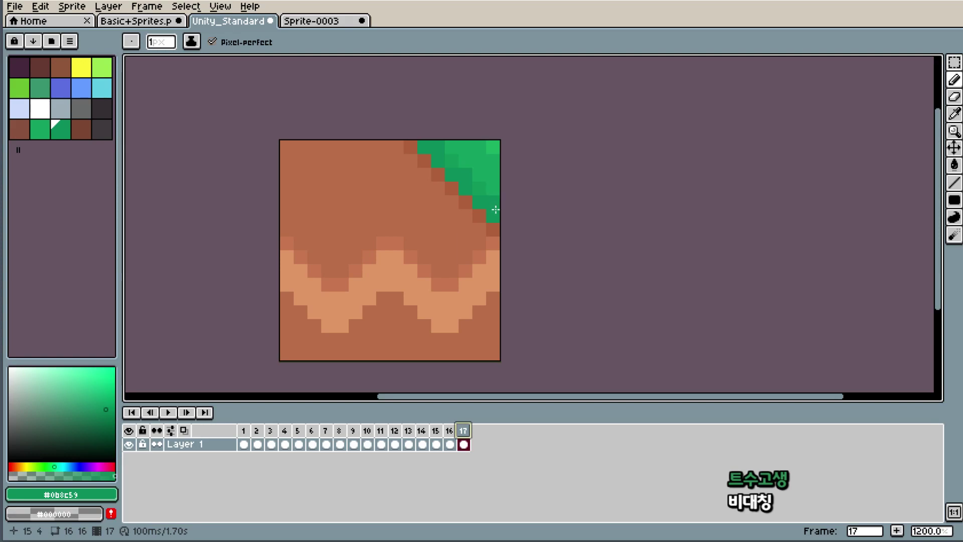
{"action": "left_click", "coordinate": [450, 439]}
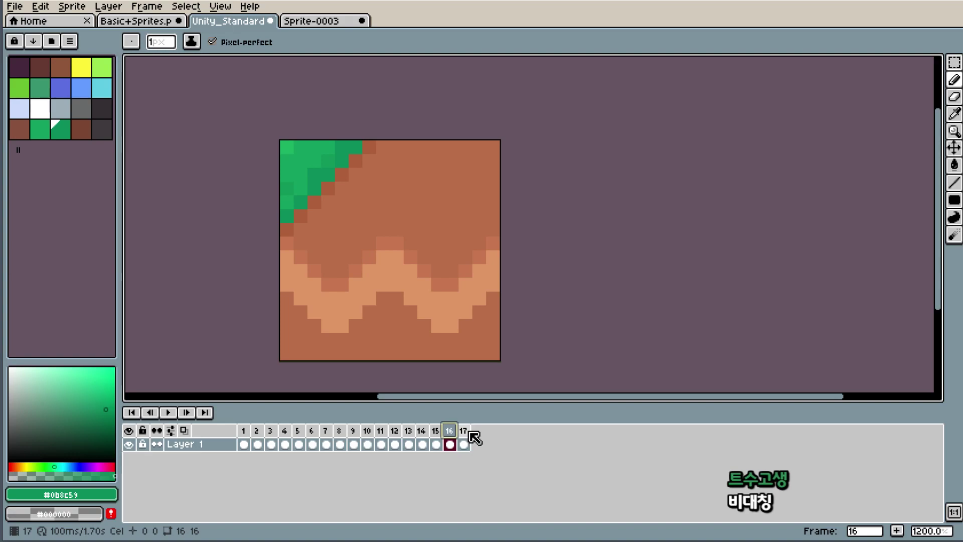
{"action": "left_click", "coordinate": [470, 433]}
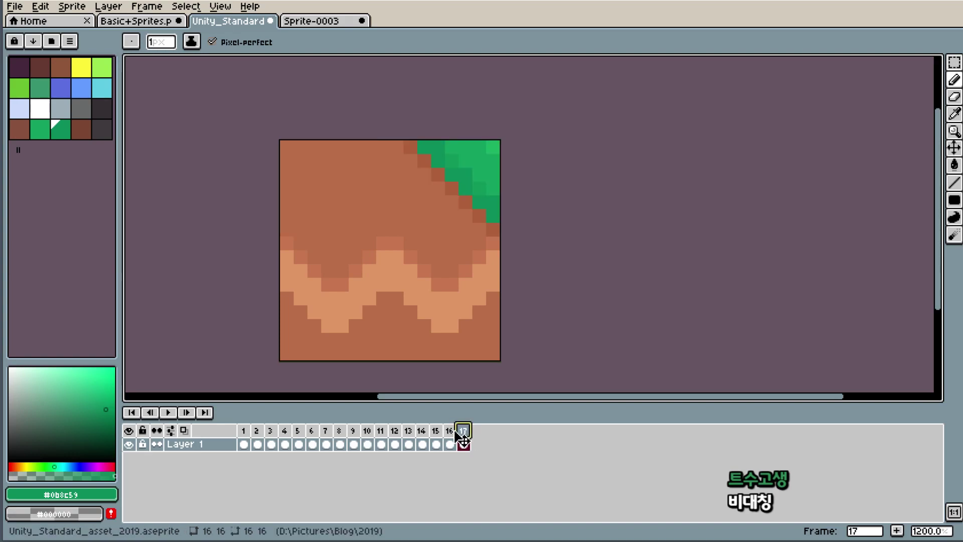
- In Sprite-0003, undo the dirt tile cut and deselect the restored tile
{"action": "left_click", "coordinate": [316, 20]}
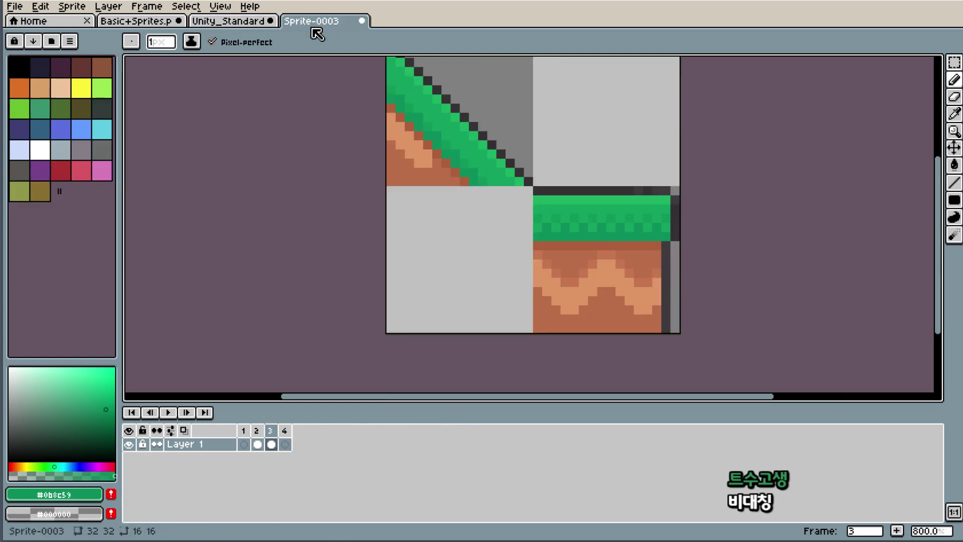
{"action": "key", "text": "ctrl+z"}
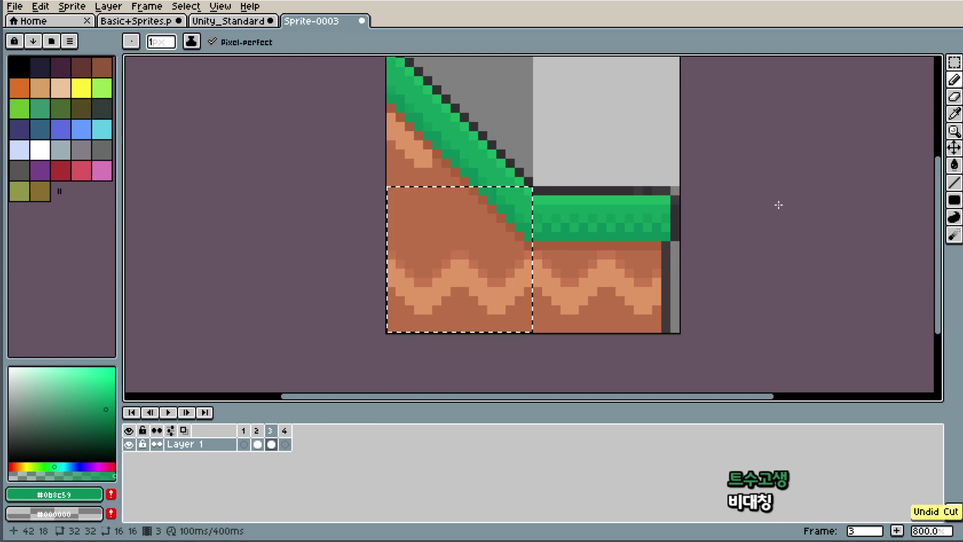
{"action": "scroll", "coordinate": [752, 208], "scroll_direction": "up", "scroll_amount": 2}
{"action": "key", "text": "ctrl+d"}
{"action": "scroll", "coordinate": [424, 247], "scroll_direction": "up", "scroll_amount": 1}
- Sample grass greens from the slope, ending on darker #0b8c59, then return to Unity_Standard
{"action": "key", "text": "i"}
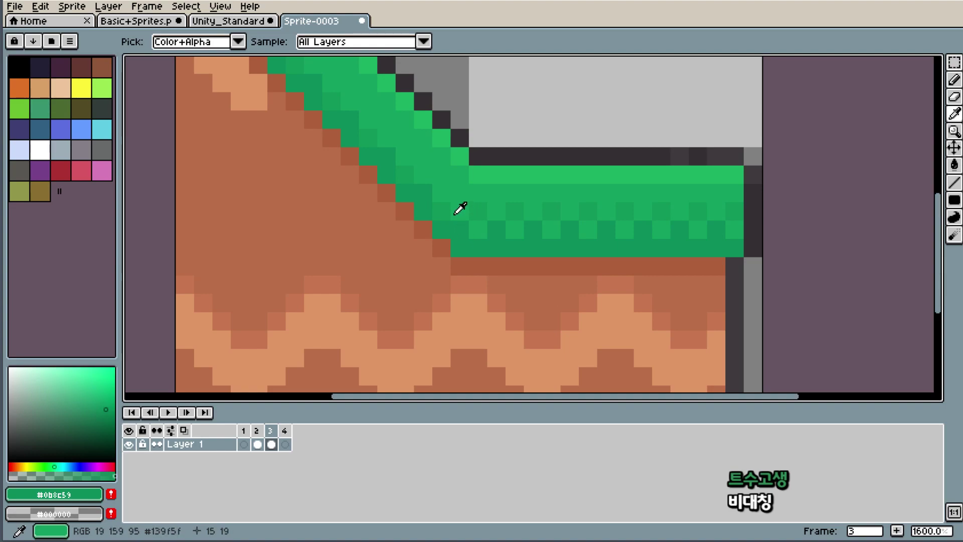
{"action": "left_click", "coordinate": [458, 208]}
{"action": "key", "text": "b"}
{"action": "scroll", "coordinate": [510, 176], "scroll_direction": "down", "scroll_amount": 1}
{"action": "scroll", "coordinate": [539, 161], "scroll_direction": "down", "scroll_amount": 4}
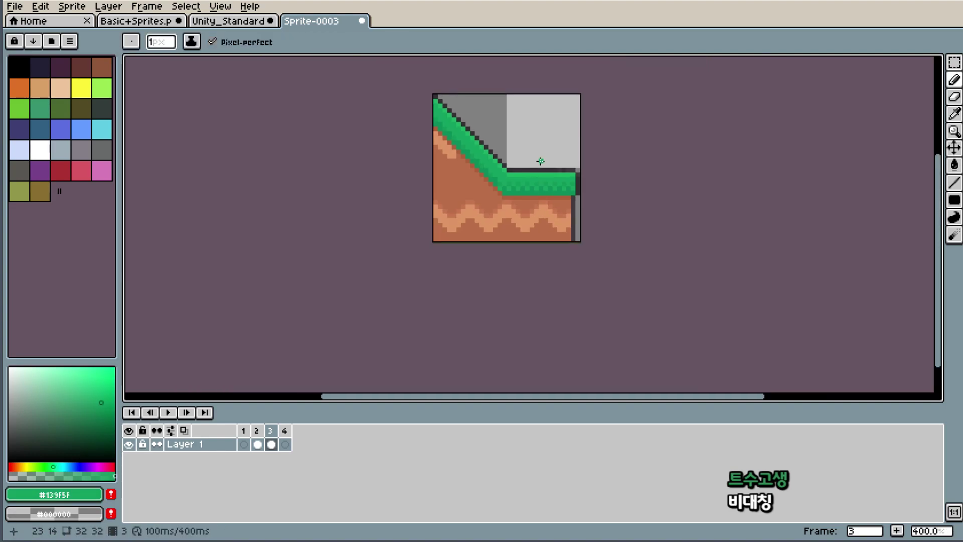
{"action": "scroll", "coordinate": [538, 161], "scroll_direction": "down", "scroll_amount": 1}
{"action": "scroll", "coordinate": [534, 161], "scroll_direction": "up", "scroll_amount": 1}
{"action": "scroll", "coordinate": [426, 236], "scroll_direction": "up", "scroll_amount": 5}
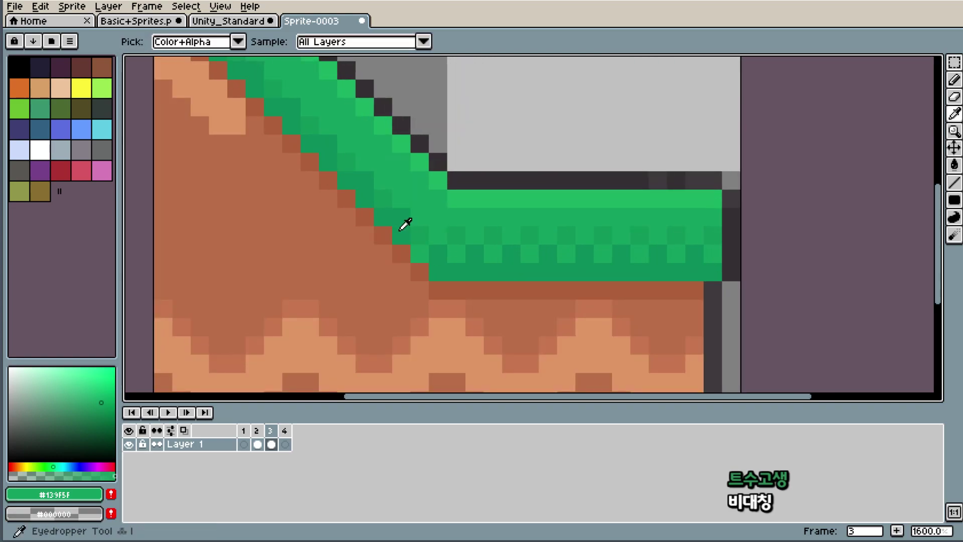
{"action": "left_click", "coordinate": [417, 255], "text": "alt"}
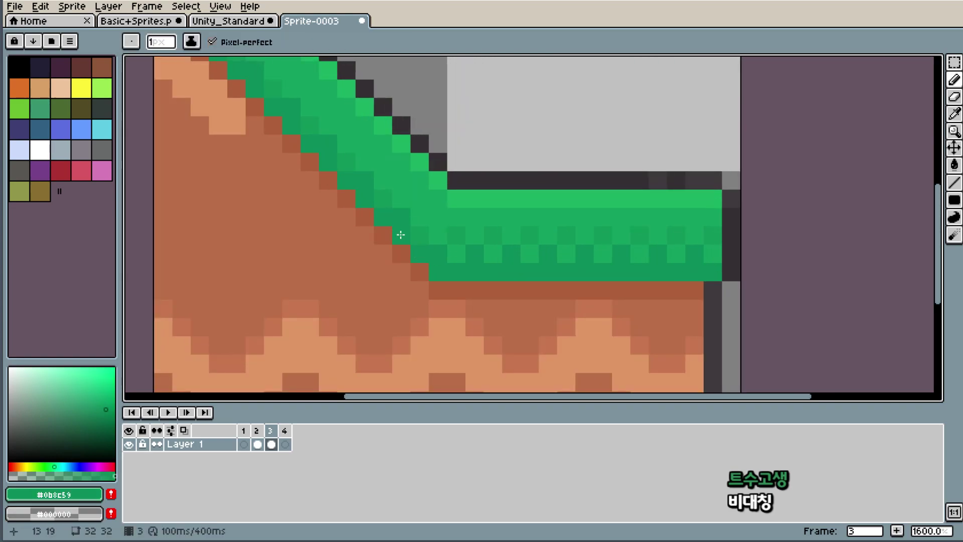
{"action": "left_click", "coordinate": [240, 22]}
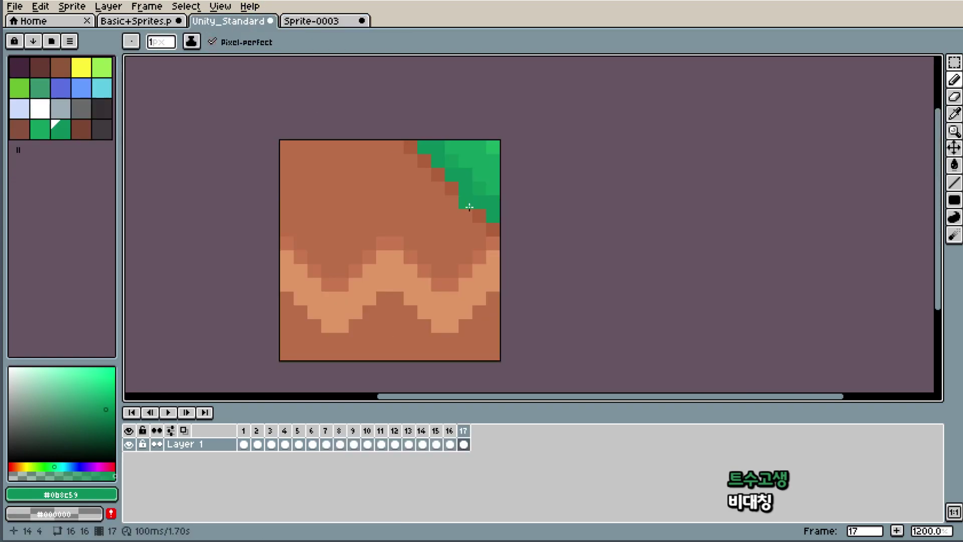
- Step through frames around 14–16 with the arrow keys, then save Unity_Standard
{"action": "left_click", "coordinate": [450, 443]}
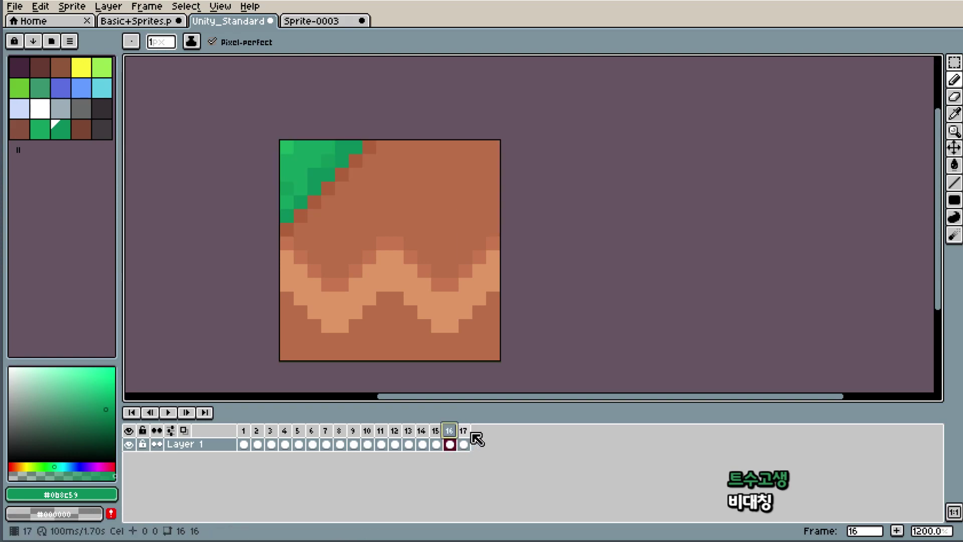
{"action": "key", "text": "Right"}
{"action": "key", "text": "Left"}
{"action": "key", "text": "Left"}
{"action": "key", "text": "Left"}
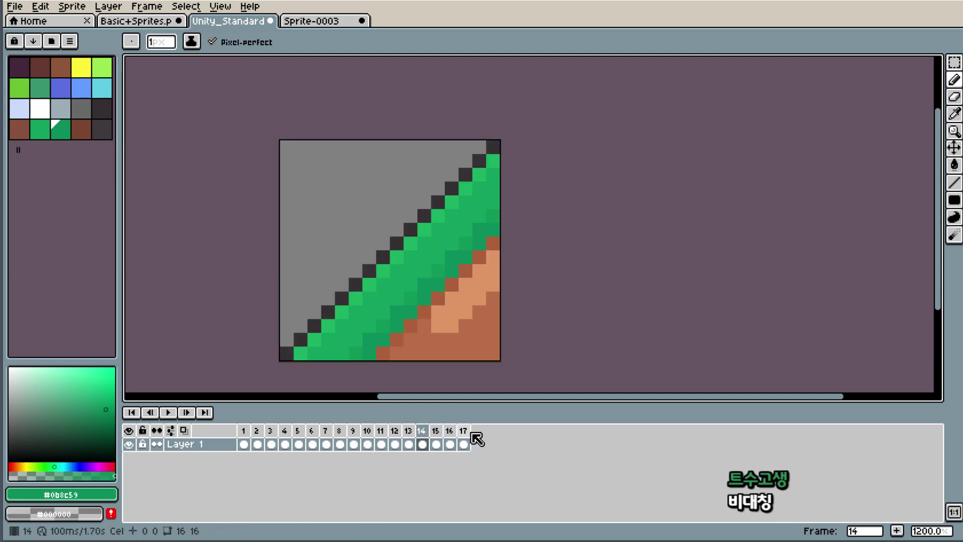
{"action": "key", "text": "Left"}
{"action": "key", "text": "Left"}
{"action": "key", "text": "Left"}
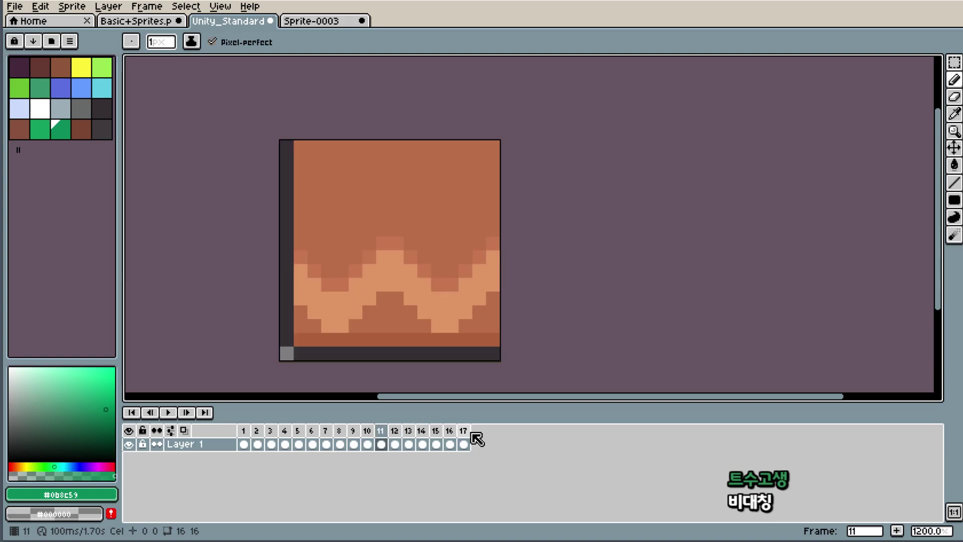
{"action": "key", "text": "Right"}
{"action": "key", "text": "Right"}
{"action": "key", "text": "Right"}
{"action": "key", "text": "Right"}
{"action": "key", "text": "Right"}
{"action": "key", "text": "Right"}
{"action": "key", "text": "Right"}
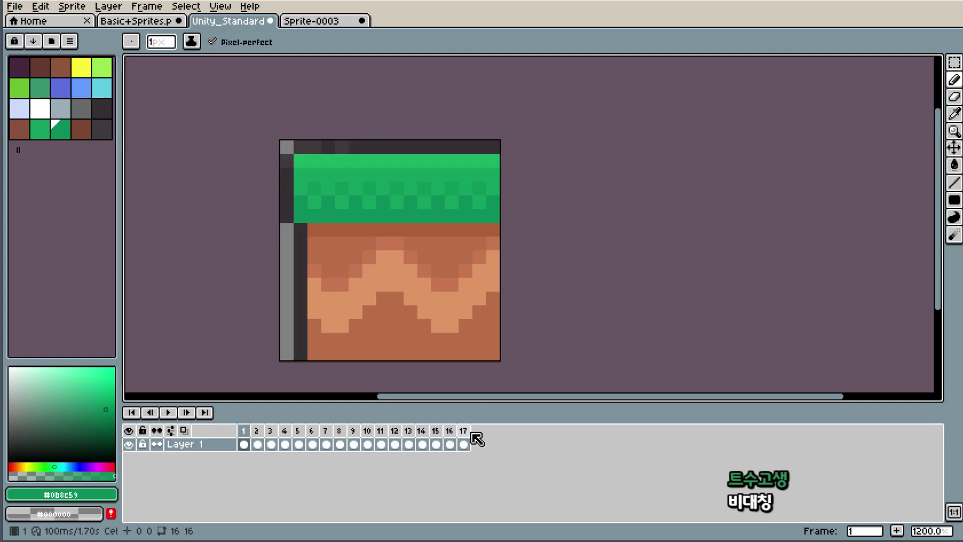
{"action": "key", "text": "Left"}
{"action": "key", "text": "Left"}
{"action": "key", "text": "Left"}
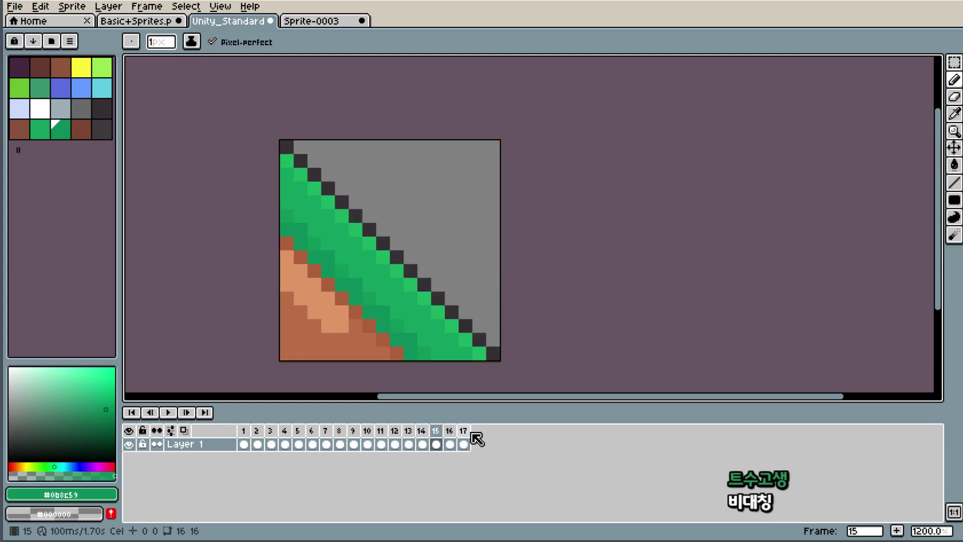
{"action": "key", "text": "Left"}
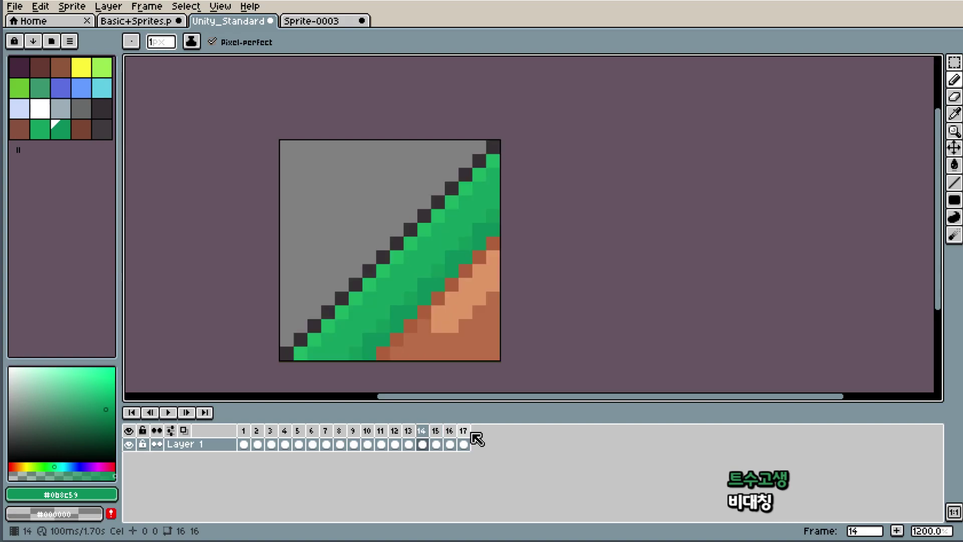
{"action": "key", "text": "Right"}
{"action": "key", "text": "Right"}
{"action": "key", "text": "Left"}
{"action": "key", "text": "Right"}
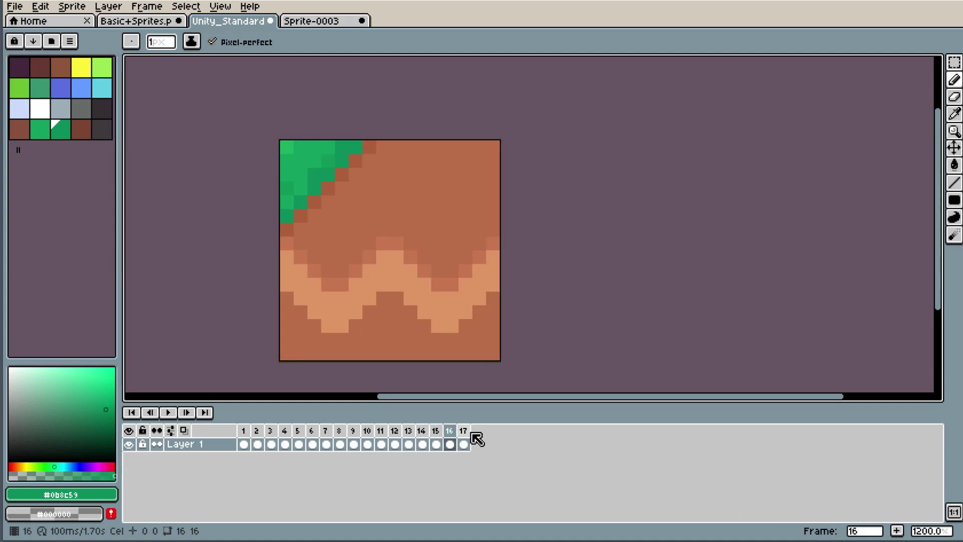
{"action": "key", "text": "Left"}
{"action": "key", "text": "Left"}
{"action": "key", "text": "Left"}
{"action": "key", "text": "Left"}
{"action": "key", "text": "Left"}
{"action": "key", "text": "Left"}
{"action": "key", "text": "Left"}
{"action": "key", "text": "Left"}
{"action": "key", "text": "Left"}
{"action": "key", "text": "Left"}
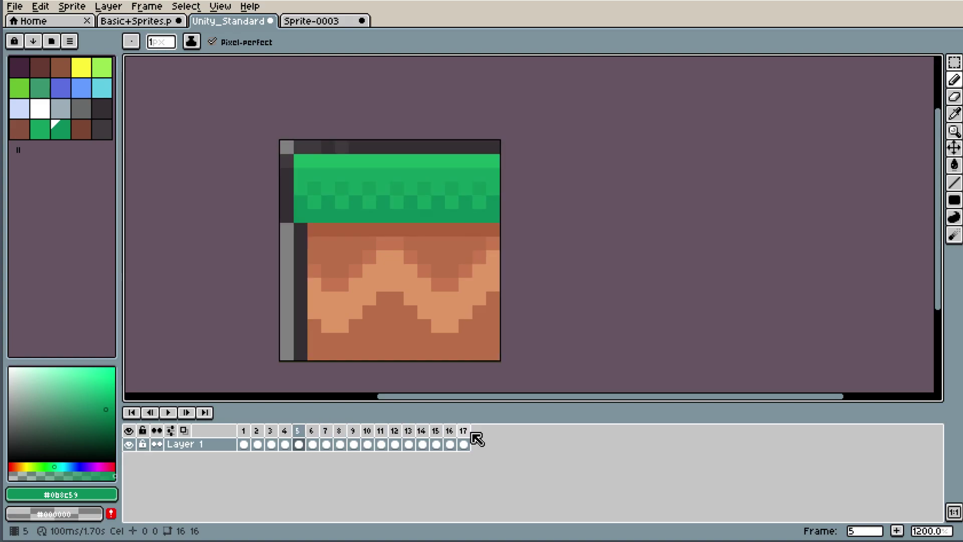
{"action": "key", "text": "Left"}
{"action": "key", "text": "Left"}
{"action": "key", "text": "Left"}
{"action": "key", "text": "Left"}
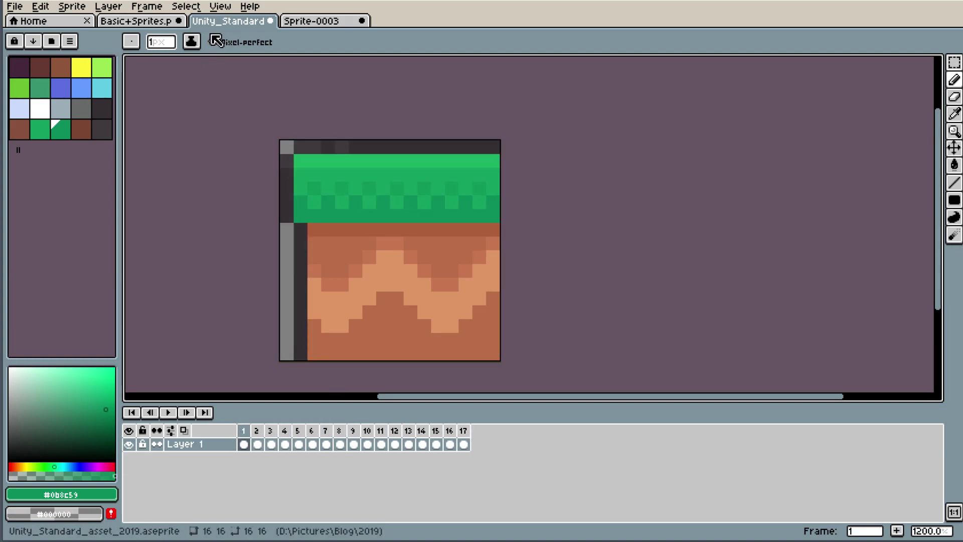
{"action": "left_click", "coordinate": [15, 6]}
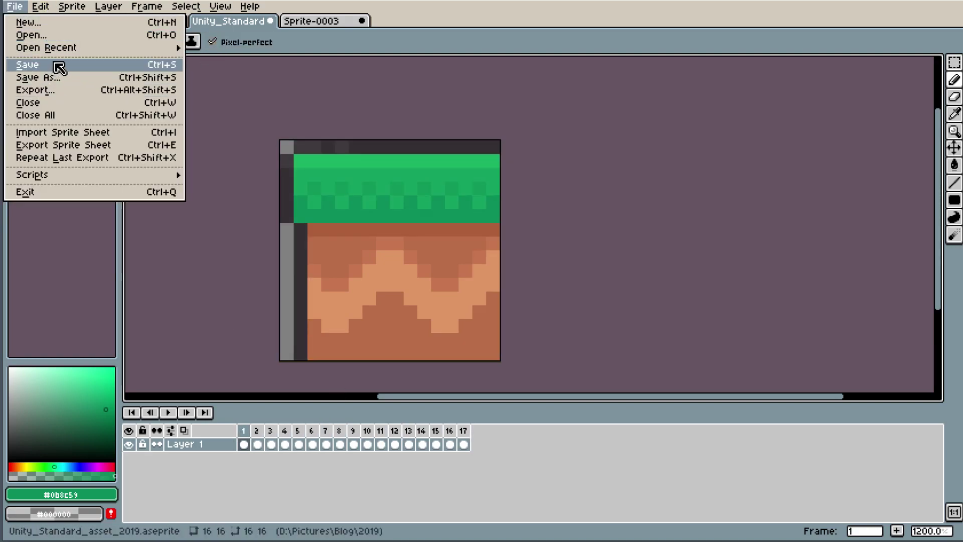
{"action": "left_click", "coordinate": [58, 66]}
- Review frames 1–5, then delete frame 1 so 16 frames remain
{"action": "left_click", "coordinate": [242, 442]}
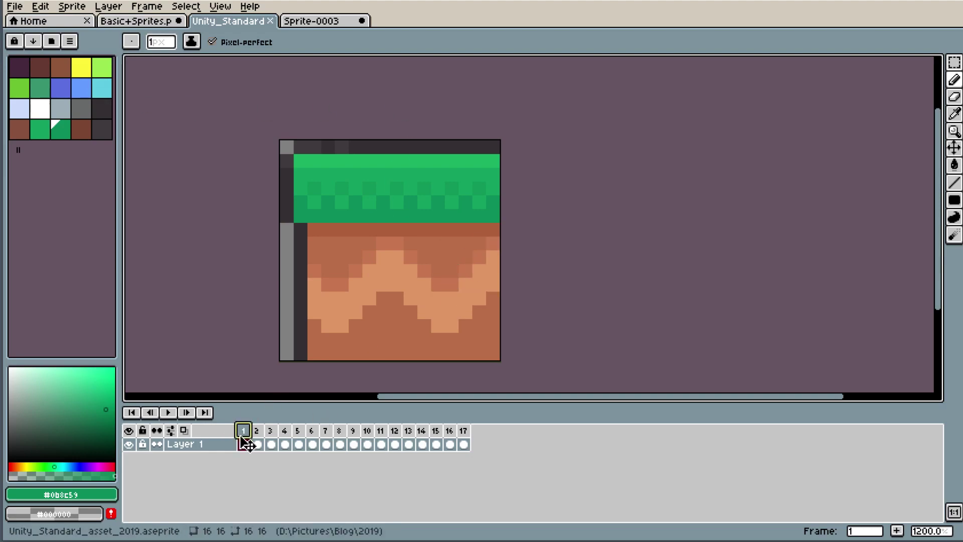
{"action": "key", "text": "Right"}
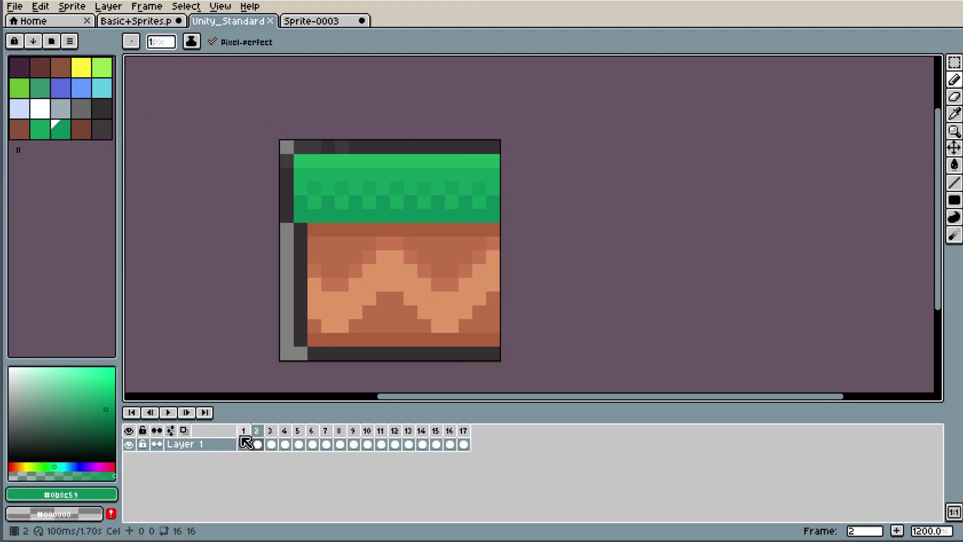
{"action": "key", "text": "Left"}
{"action": "key", "text": "Right"}
{"action": "key", "text": "Left"}
{"action": "key", "text": "Right"}
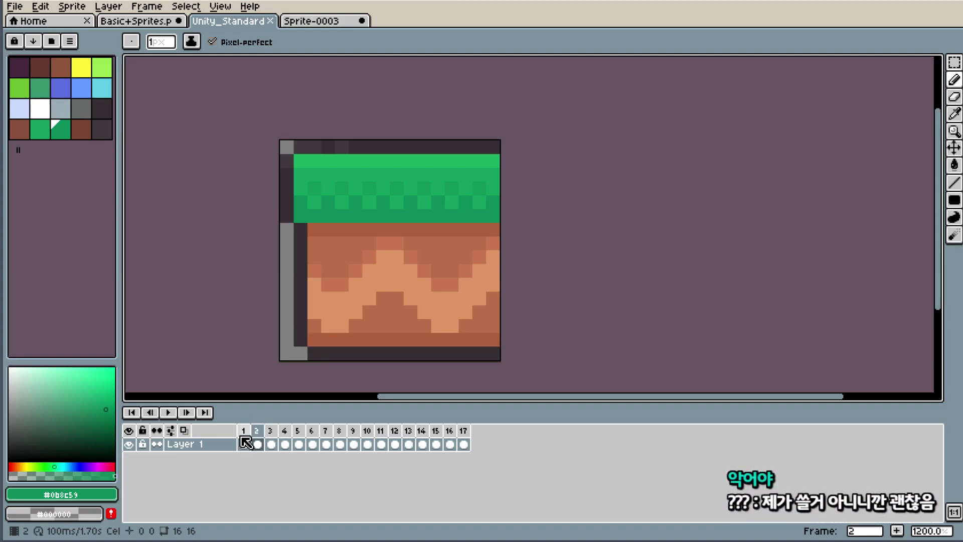
{"action": "key", "text": "Right"}
{"action": "key", "text": "Right"}
{"action": "key", "text": "Right"}
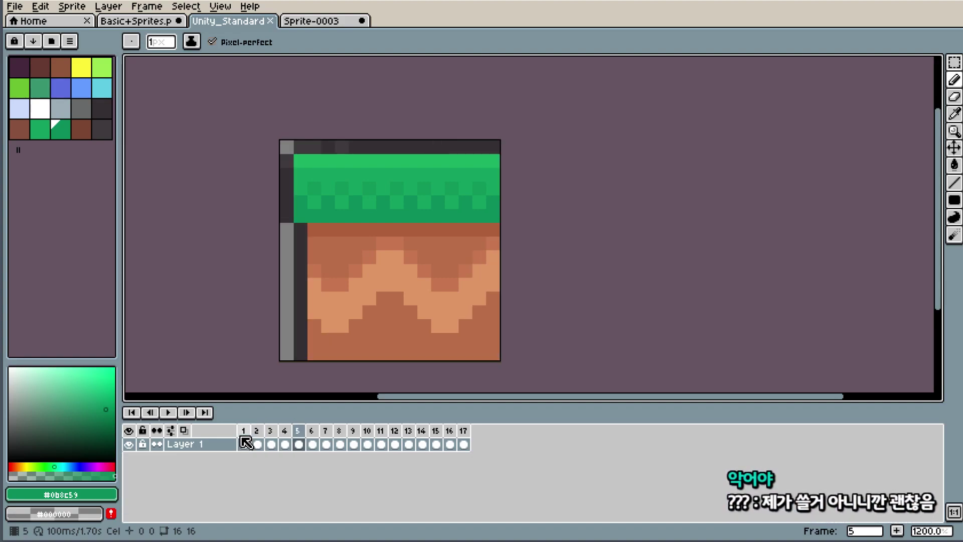
{"action": "key", "text": "Left"}
{"action": "key", "text": "Left"}
{"action": "key", "text": "Right"}
{"action": "key", "text": "Right"}
{"action": "key", "text": "Left"}
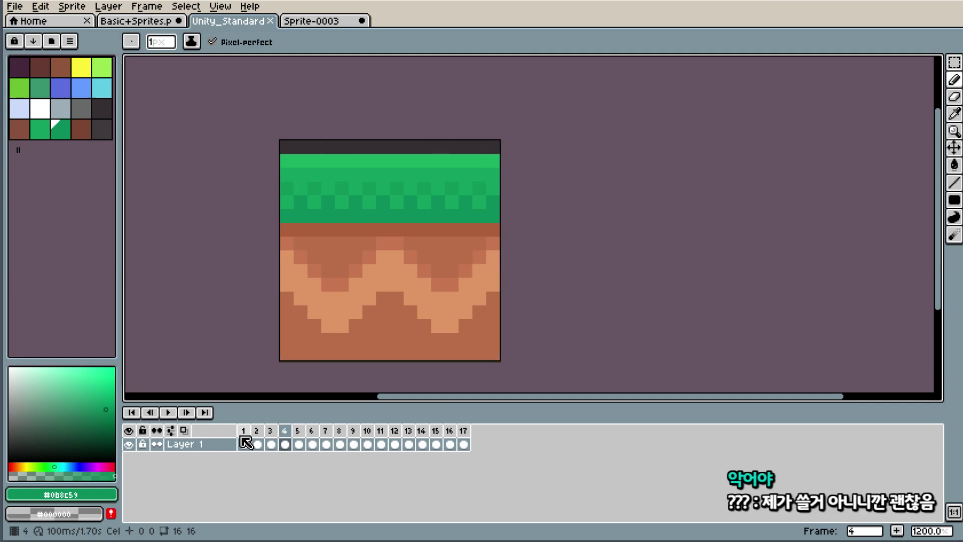
{"action": "left_click", "coordinate": [246, 442]}
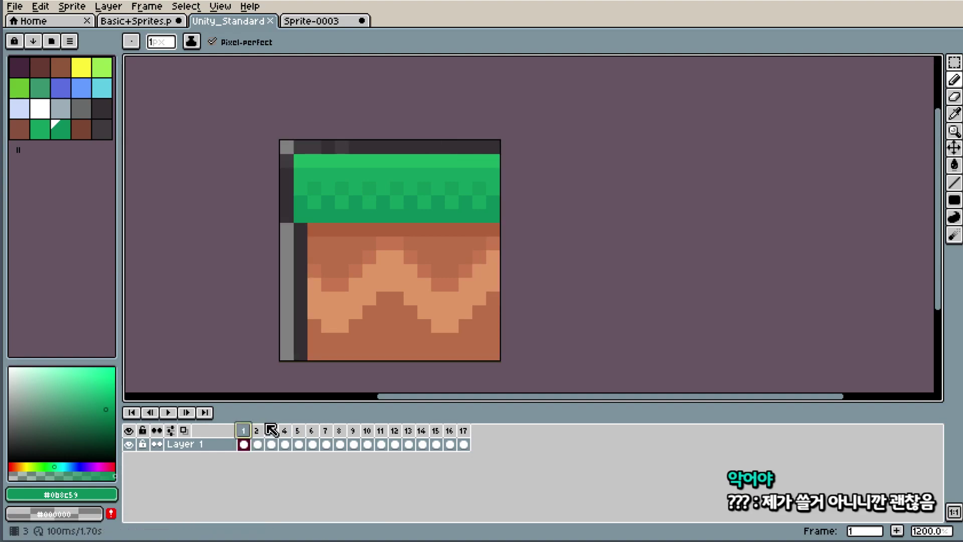
{"action": "key", "text": "alt+c"}
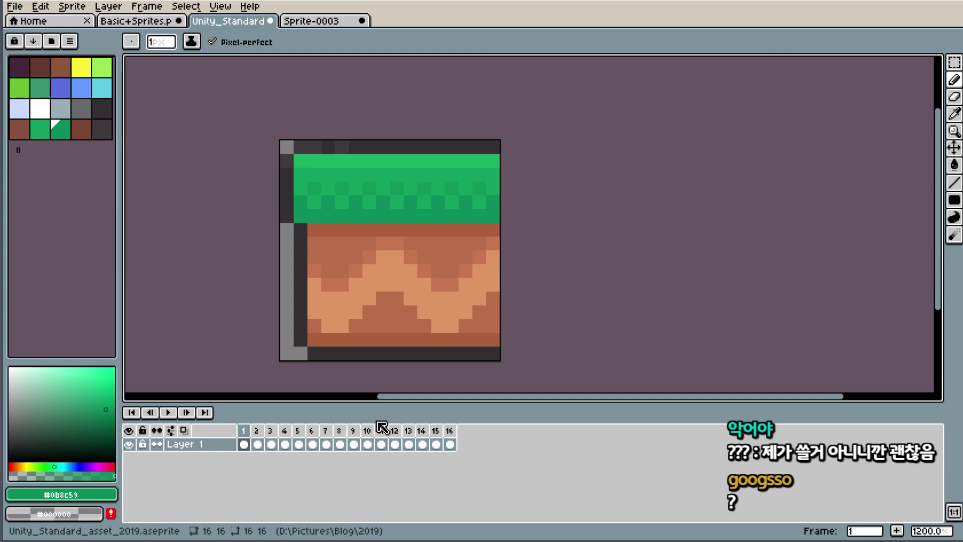
{"action": "type", "text": "3"}
- Play the tile animation, stop it, and sample the dark outline colour from the canvas
{"action": "key", "text": "Return"}
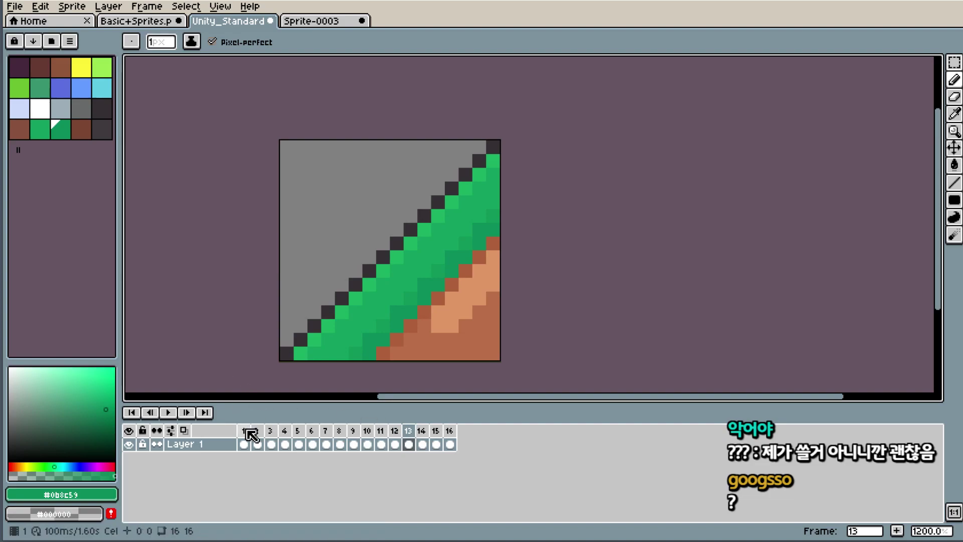
{"action": "left_click", "coordinate": [243, 431]}
{"action": "key", "text": "i"}
{"action": "left_click", "coordinate": [313, 146]}
- Paint the bottom-left pixel of frame 13's slope tile in the dark outline colour
{"action": "left_click", "coordinate": [366, 431]}
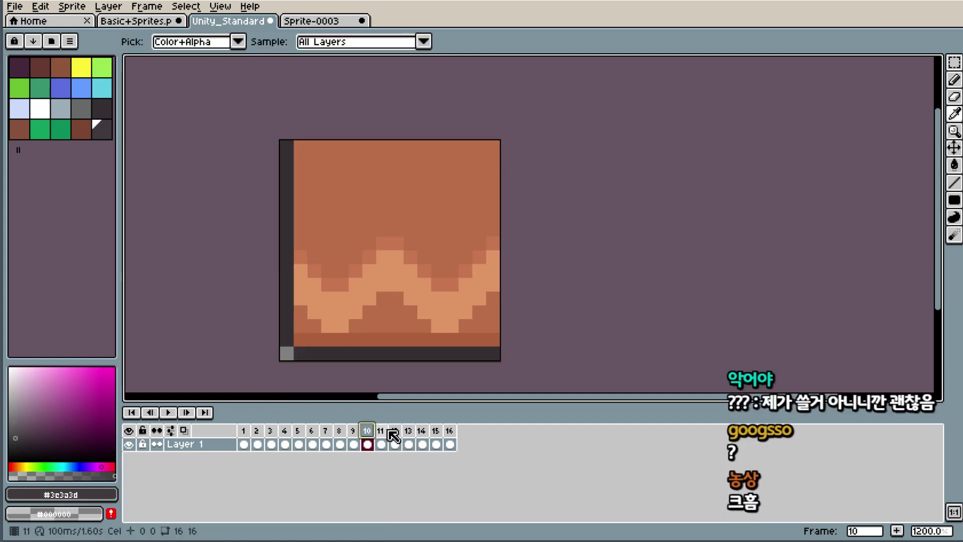
{"action": "left_click", "coordinate": [394, 431]}
{"action": "left_click", "coordinate": [407, 431]}
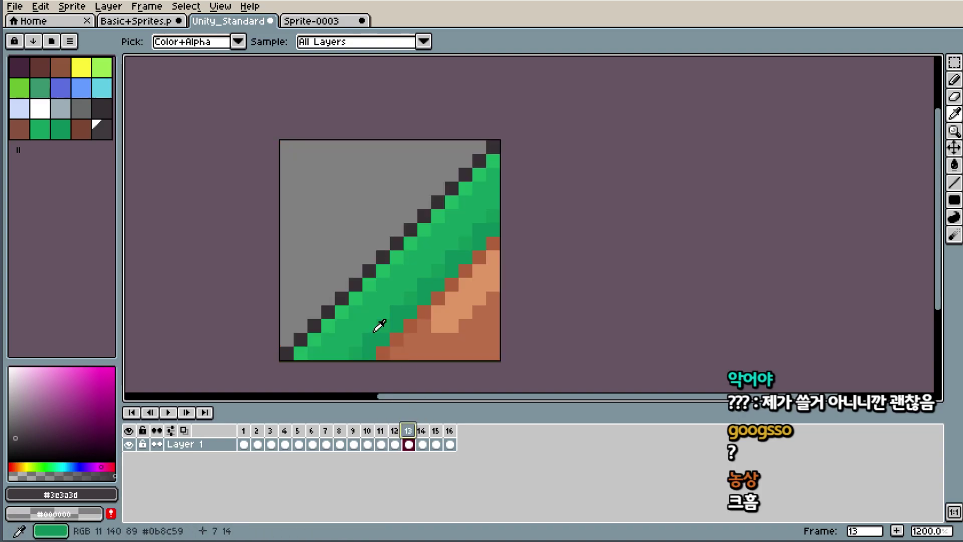
{"action": "key", "text": "b"}
{"action": "left_click", "coordinate": [245, 444]}
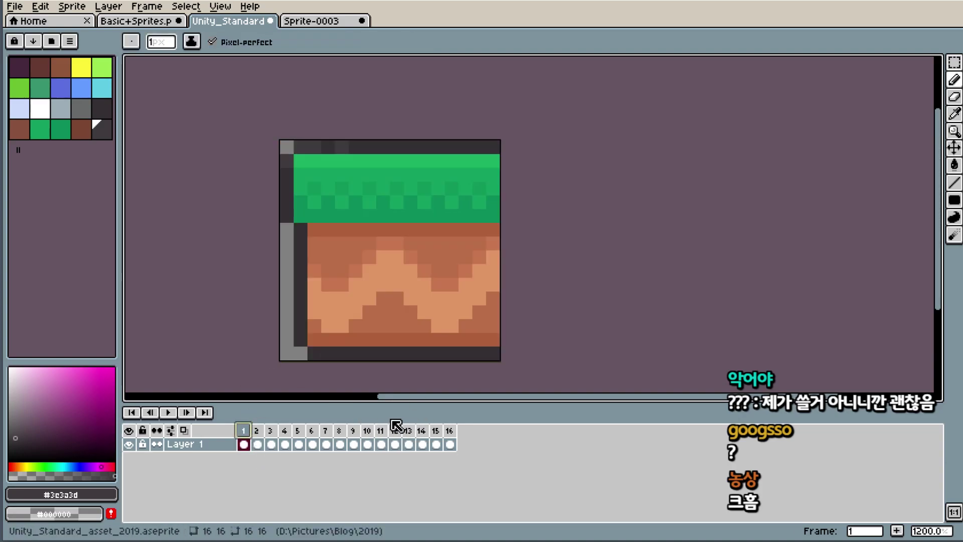
{"action": "left_click", "coordinate": [395, 444]}
{"action": "left_click", "coordinate": [103, 130]}
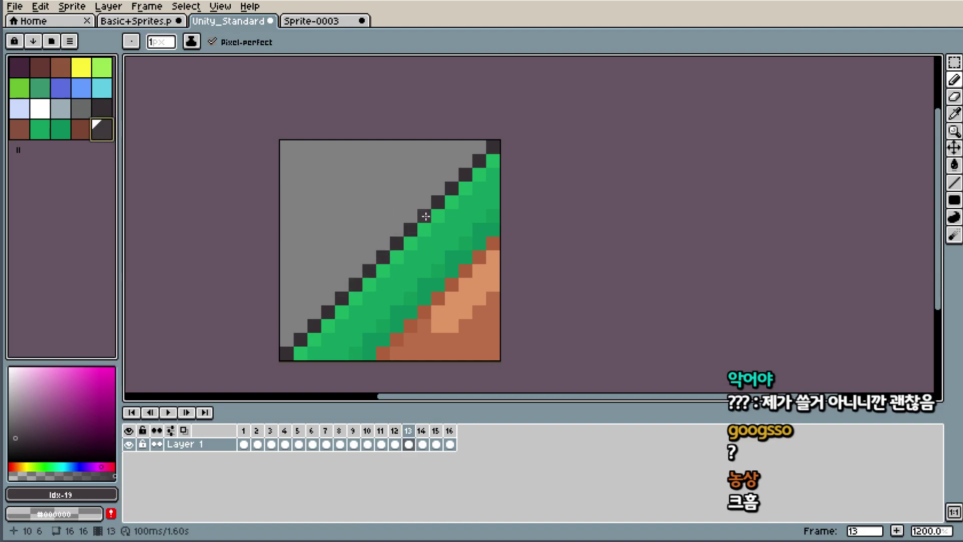
{"action": "left_click", "coordinate": [291, 350]}
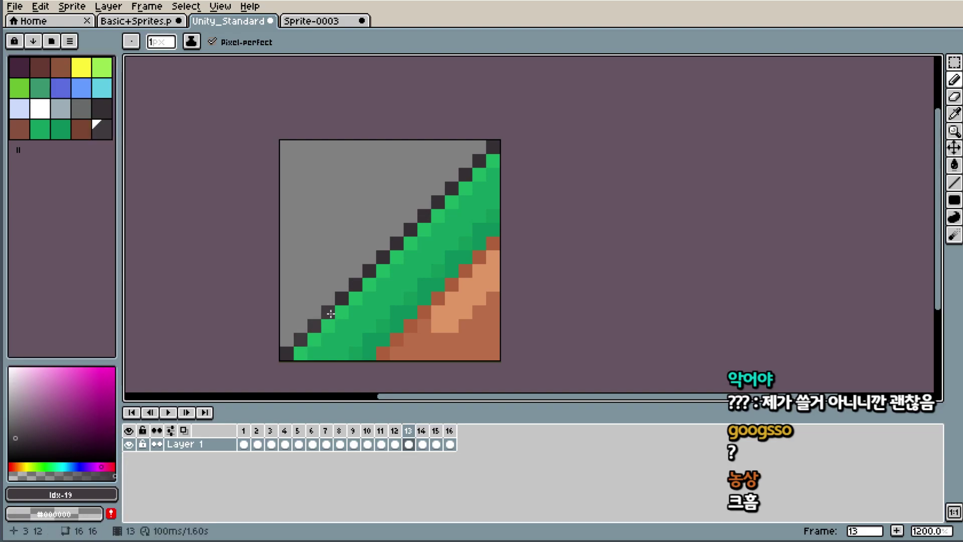
- Fill the missing outline pixel on frame 14's slope, review frame 16, return to frame 1
{"action": "left_click", "coordinate": [421, 434]}
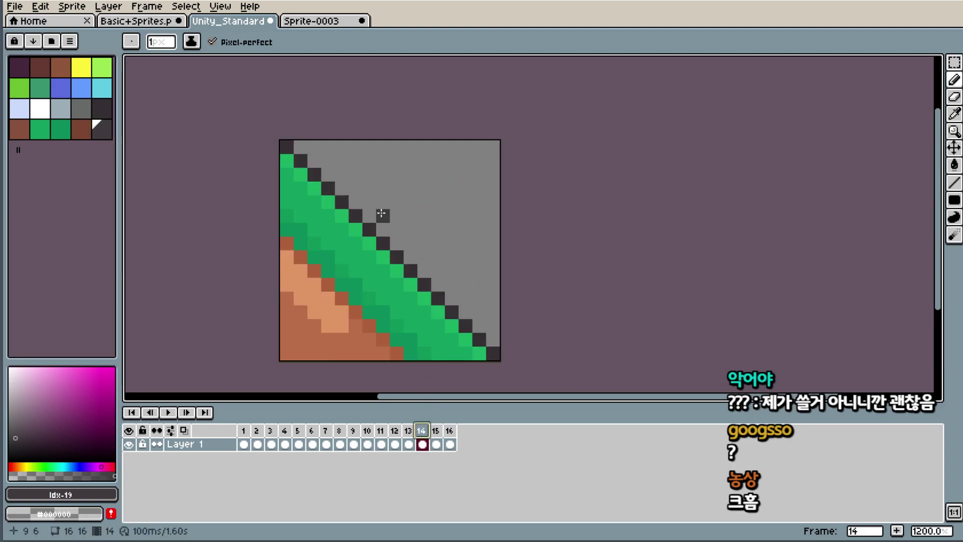
{"action": "left_click", "coordinate": [312, 172]}
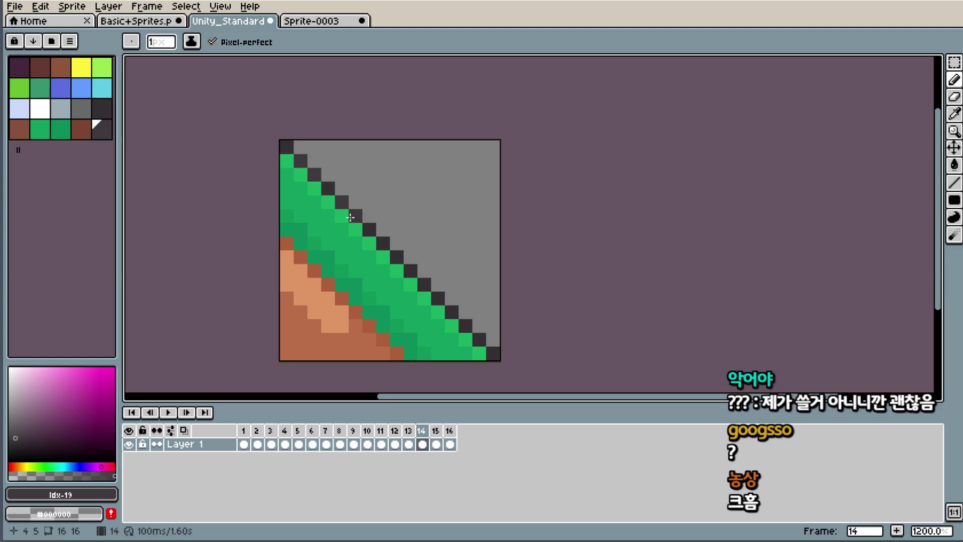
{"action": "left_click", "coordinate": [436, 443]}
{"action": "left_click", "coordinate": [451, 437]}
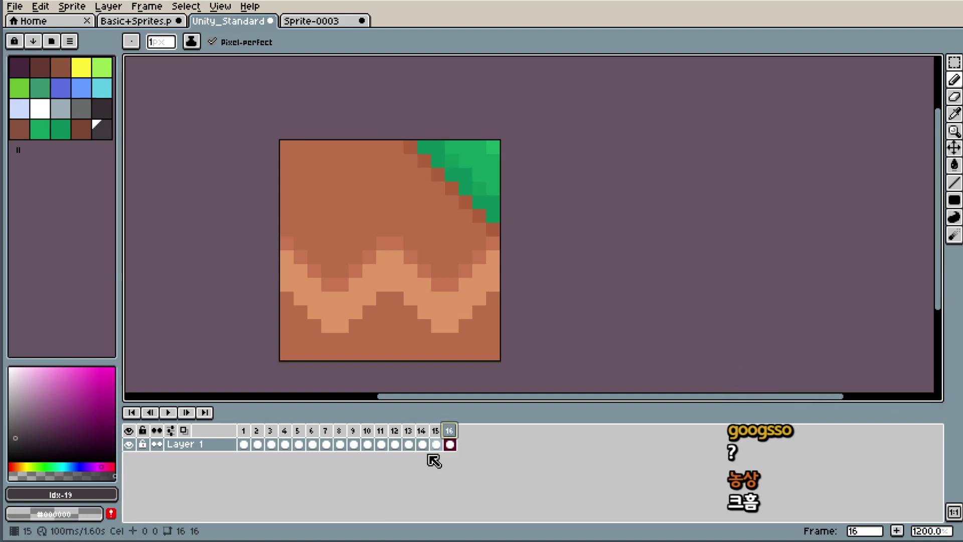
{"action": "left_click", "coordinate": [244, 430]}
- Save the Unity_Standard tile file
{"action": "left_click", "coordinate": [15, 6]}
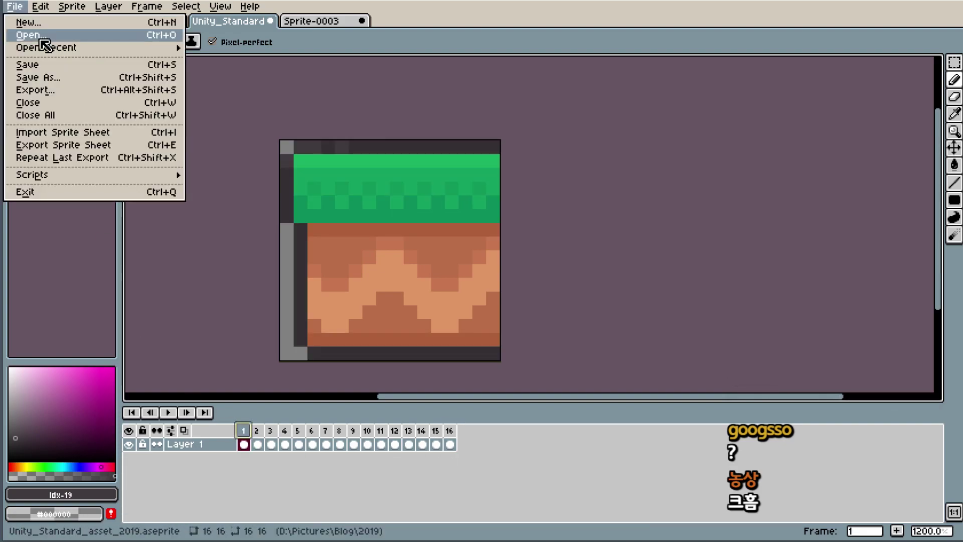
{"action": "left_click", "coordinate": [38, 64]}
{"action": "left_click", "coordinate": [13, 7]}
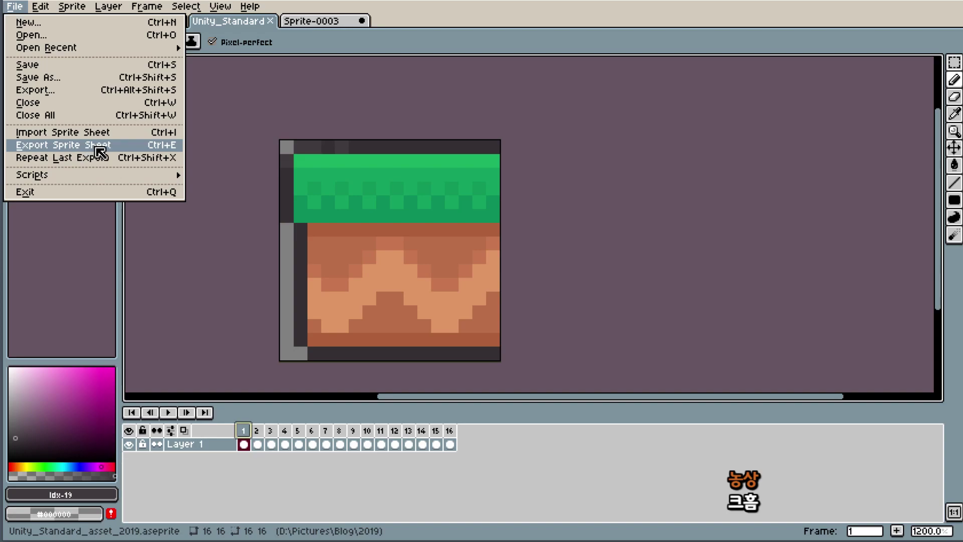
{"action": "left_click", "coordinate": [74, 149]}
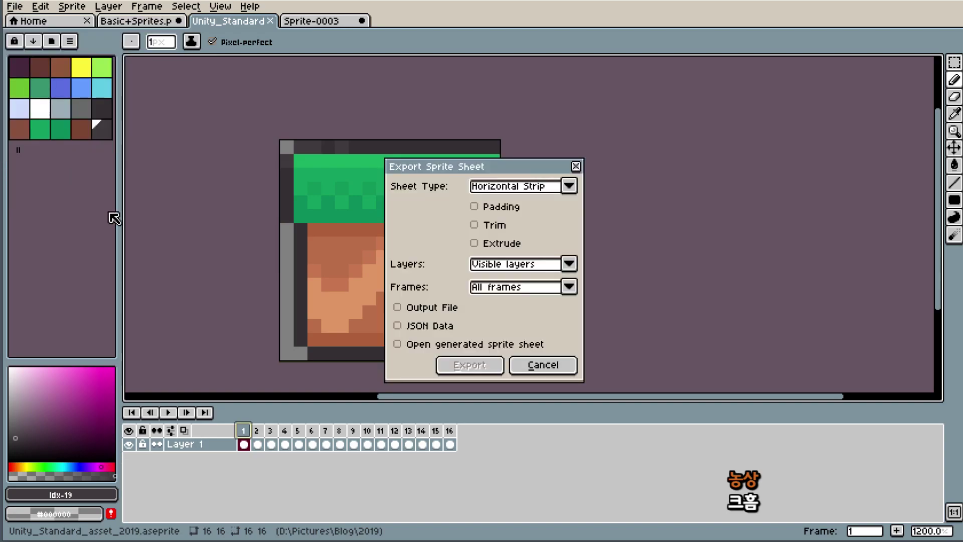
- Lay the sprite sheet out By Rows, columns set to 4, with 1-pixel border padding
{"action": "left_click", "coordinate": [568, 186]}
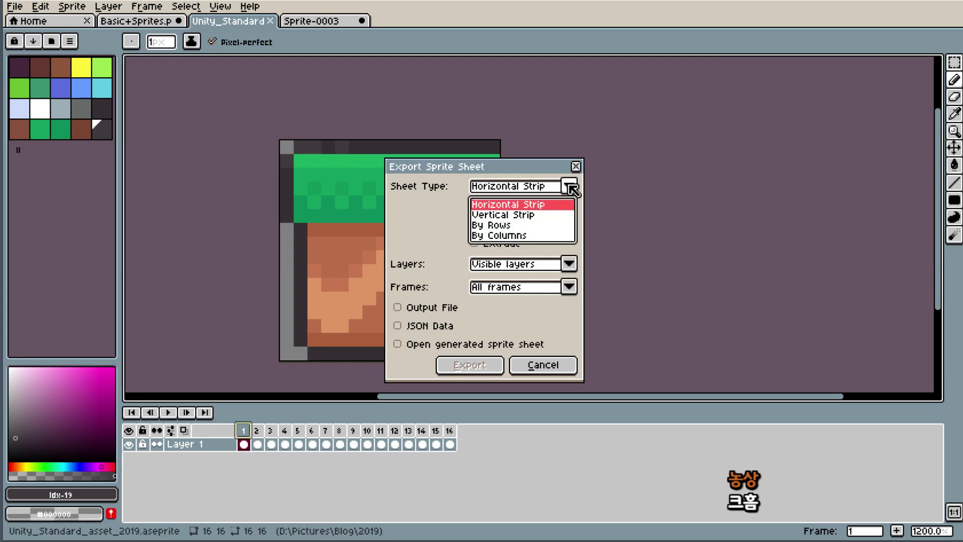
{"action": "left_click", "coordinate": [492, 226]}
{"action": "left_click_drag", "start_coordinate": [526, 171], "coordinate": [669, 149]}
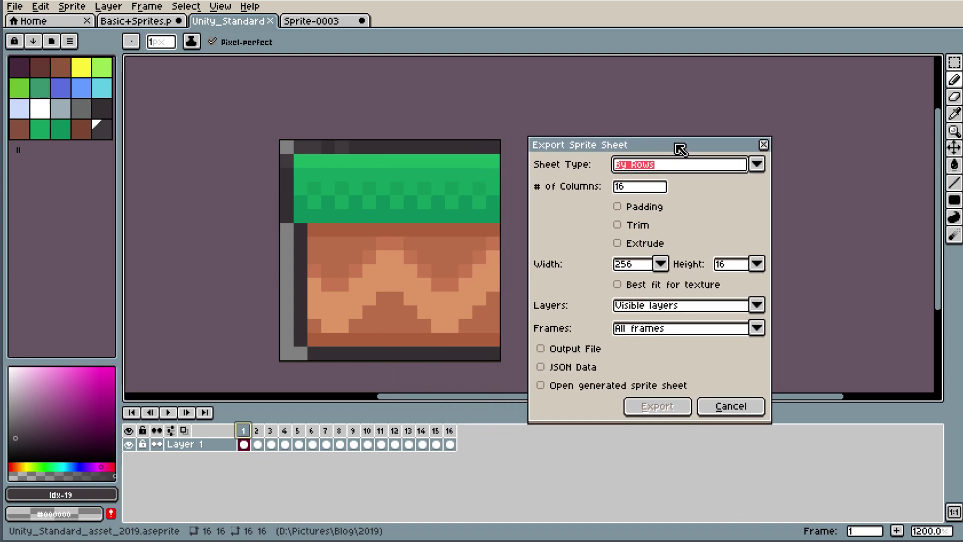
{"action": "left_click", "coordinate": [620, 186]}
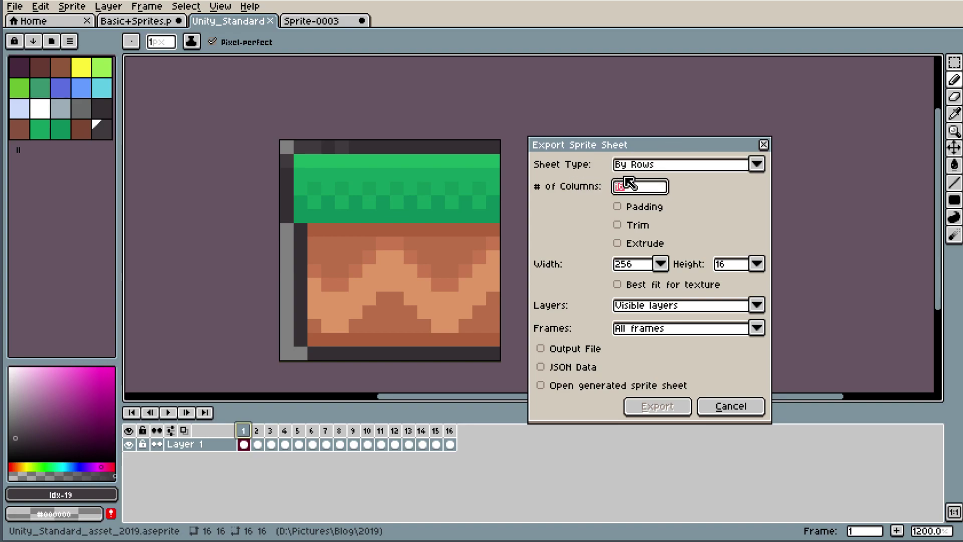
{"action": "type", "text": "4"}
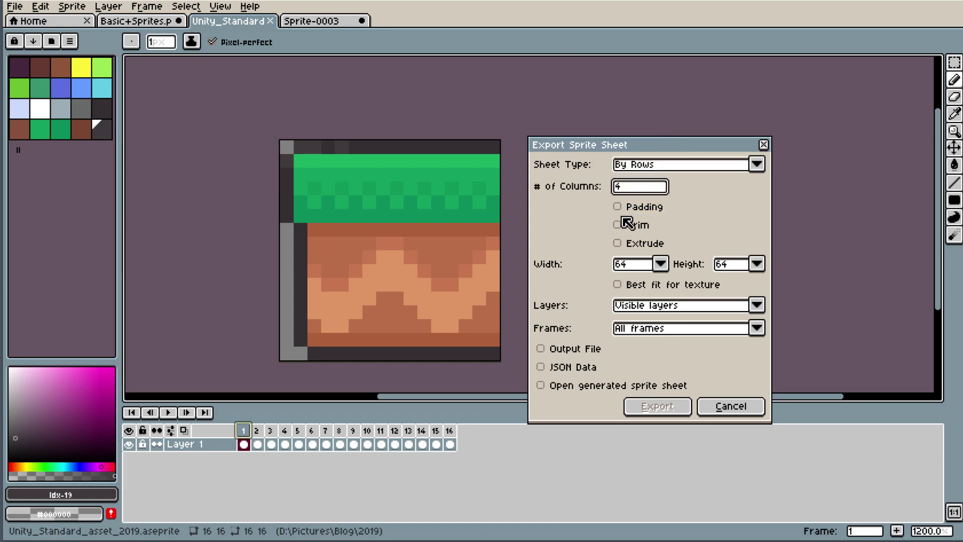
{"action": "left_click", "coordinate": [617, 206]}
{"action": "left_click", "coordinate": [750, 209]}
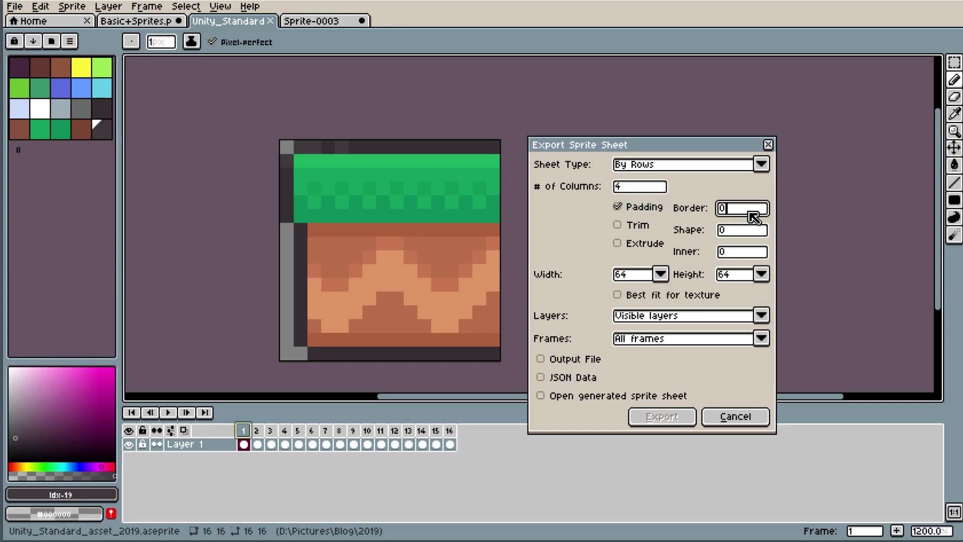
{"action": "double_click", "coordinate": [722, 209]}
{"action": "type", "text": "1"}
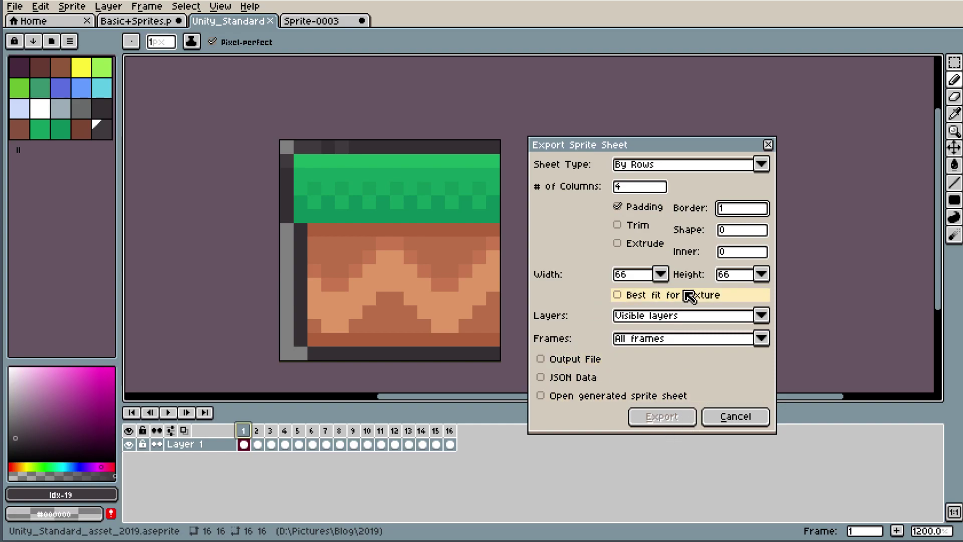
- Choose Best fit for texture, enable Output File, and export Unity_Standard_asset_2019.png
{"action": "left_click", "coordinate": [640, 296]}
{"action": "left_click", "coordinate": [641, 299]}
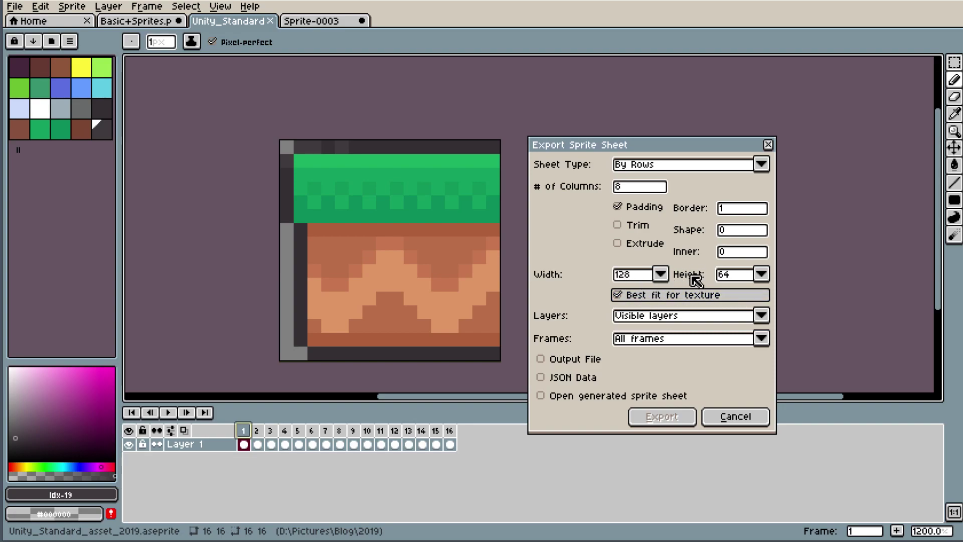
{"action": "left_click", "coordinate": [618, 205]}
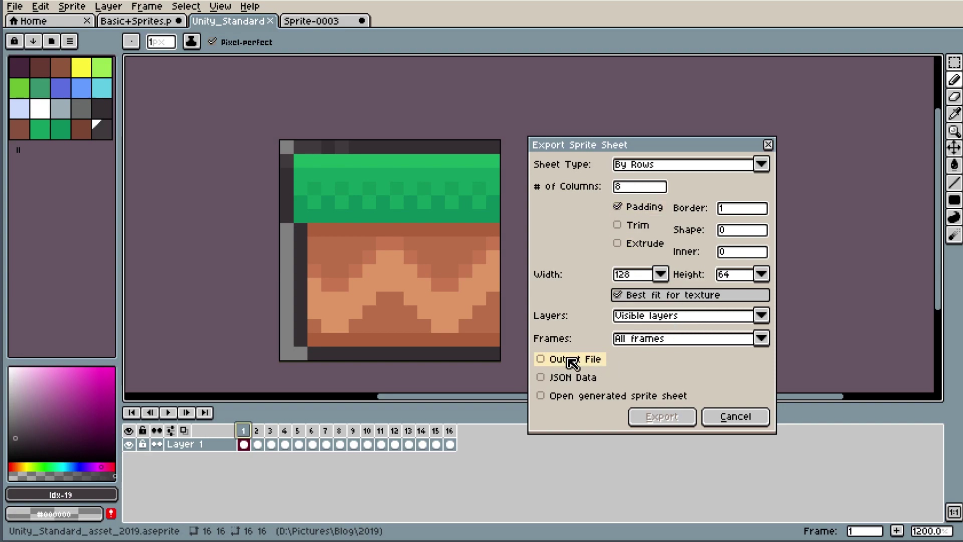
{"action": "left_click", "coordinate": [545, 360]}
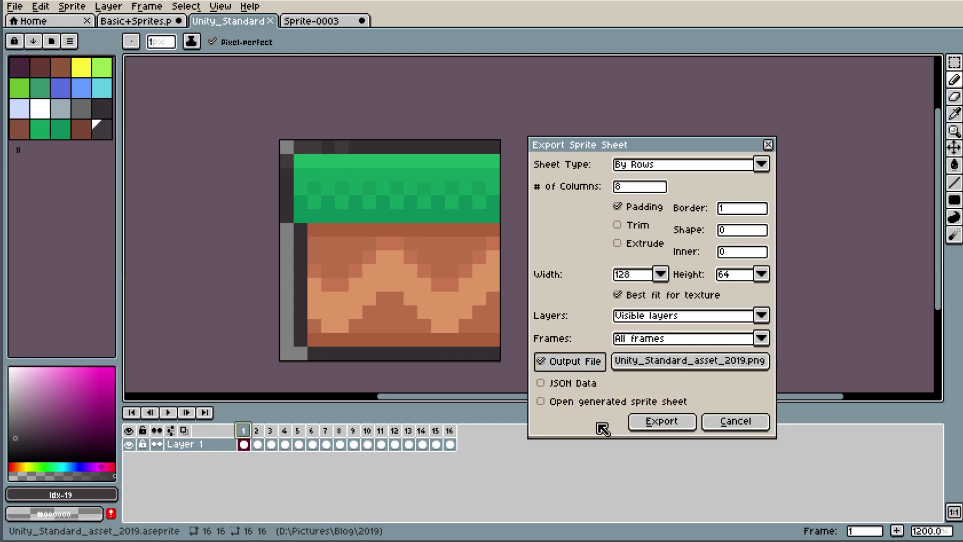
{"action": "left_click", "coordinate": [665, 422]}
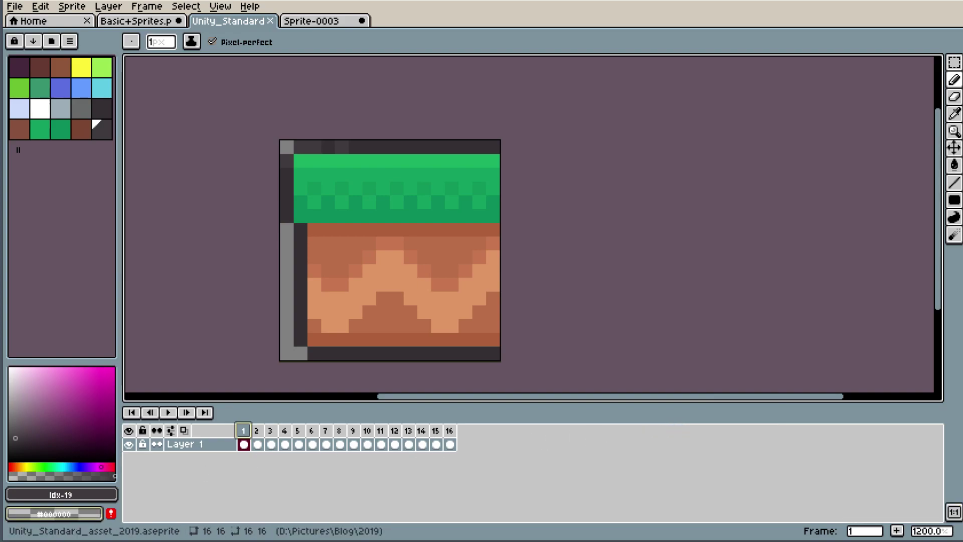
{"action": "left_click", "coordinate": [7, 539]}
- Briefly open File Explorer, then view the exported Unity_Standard_asset_2019.png in Windows Photos
{"action": "key", "text": "super+e"}
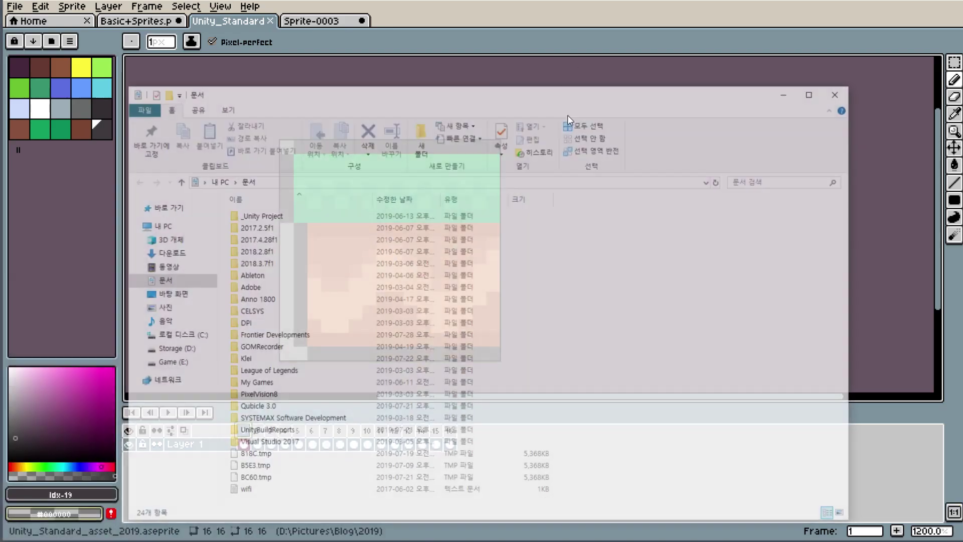
{"action": "key", "text": "alt+Tab"}
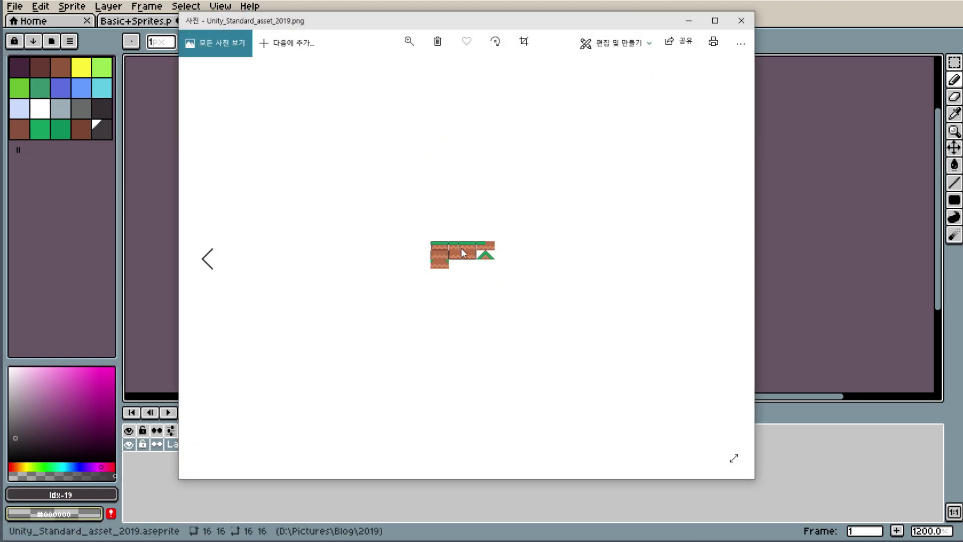
{"action": "scroll", "coordinate": [502, 235], "scroll_direction": "down", "scroll_amount": 1}
{"action": "scroll", "coordinate": [521, 241], "scroll_direction": "up", "scroll_amount": 1}
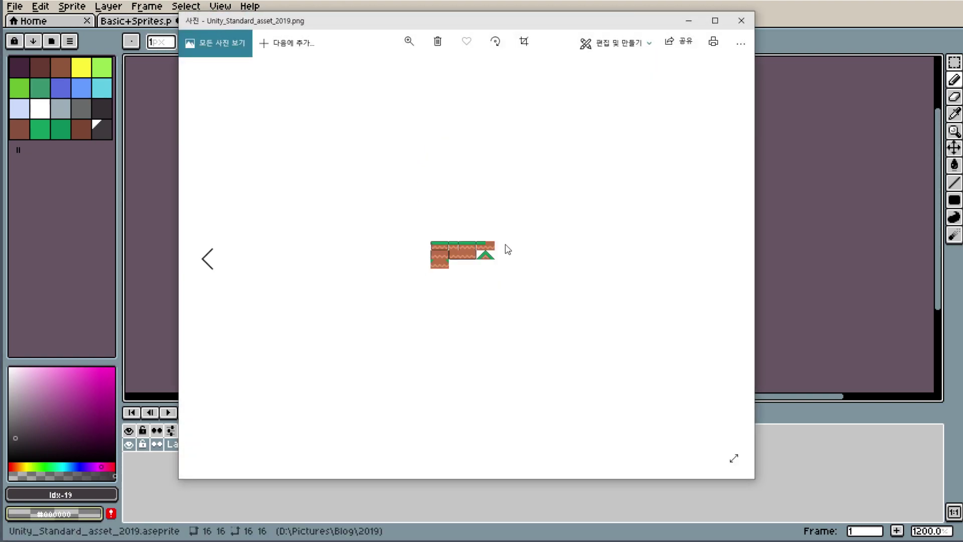
- Close Photos, scroll over the exported PNG tab in Aseprite, then close it
{"action": "left_click", "coordinate": [746, 20]}
{"action": "scroll", "coordinate": [690, 233], "scroll_direction": "down", "scroll_amount": 5}
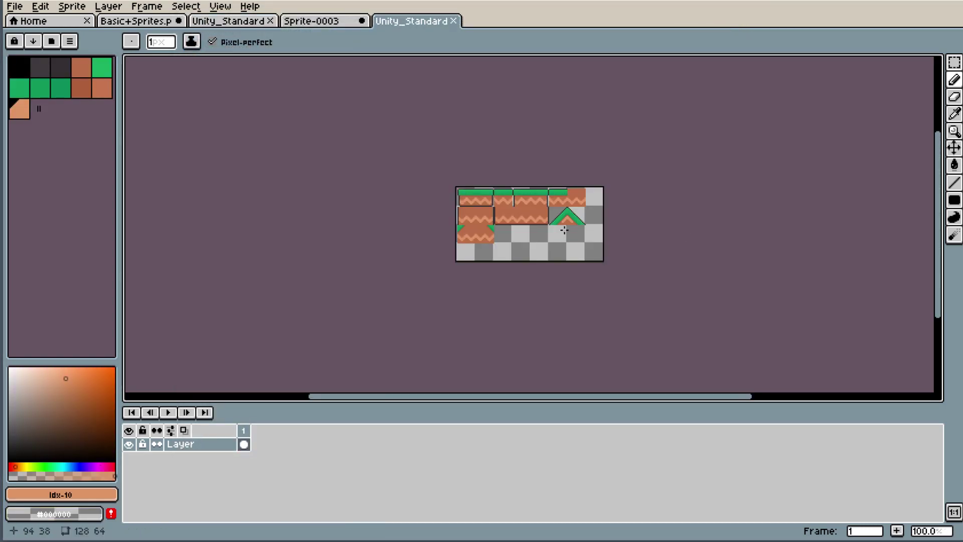
{"action": "scroll", "coordinate": [461, 195], "scroll_direction": "up", "scroll_amount": 4}
{"action": "scroll", "coordinate": [149, 157], "scroll_direction": "down", "scroll_amount": 2}
{"action": "scroll", "coordinate": [148, 157], "scroll_direction": "down", "scroll_amount": 1}
{"action": "scroll", "coordinate": [149, 157], "scroll_direction": "up", "scroll_amount": 2}
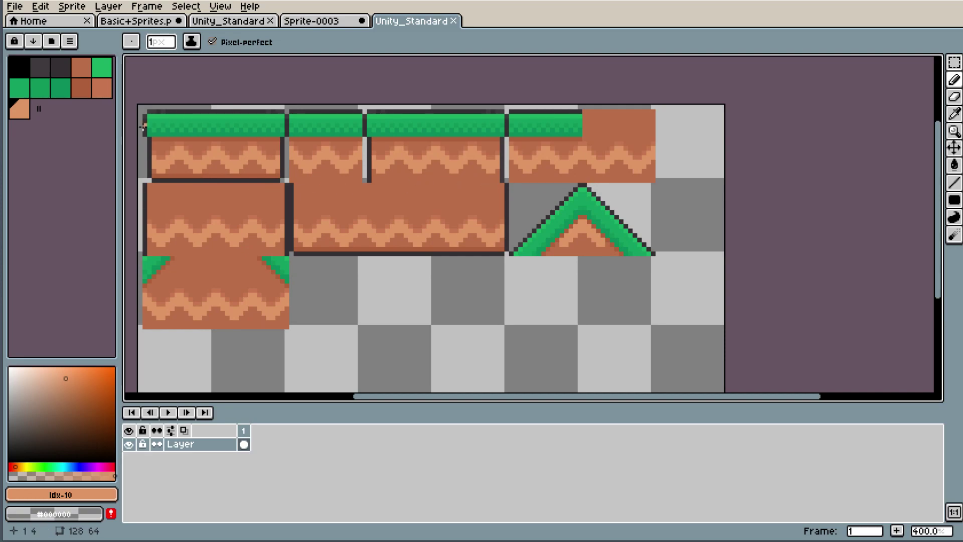
{"action": "left_click", "coordinate": [454, 21]}
- Return to the Unity_Standard tile file and reopen the Export Sprite Sheet settings
{"action": "left_click", "coordinate": [15, 6]}
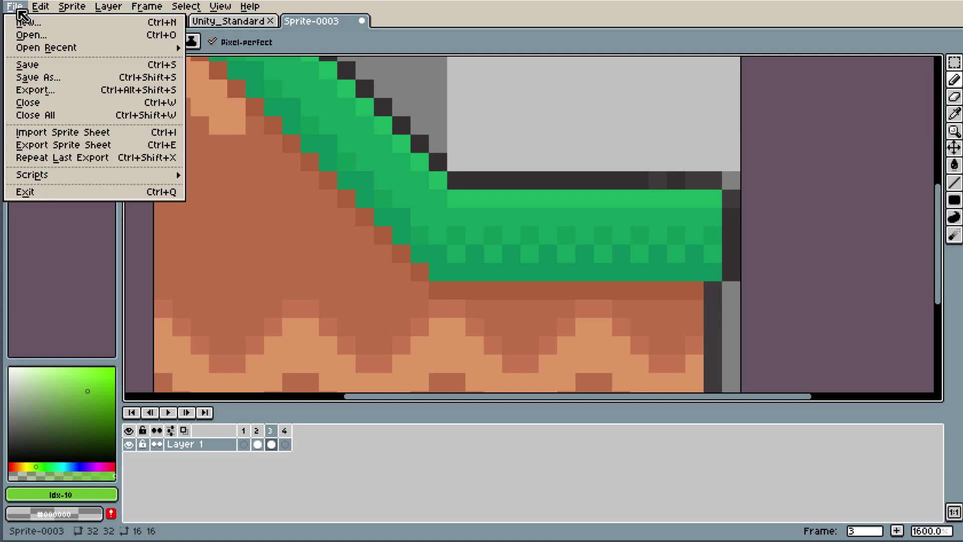
{"action": "key", "text": "ctrl+shift+t"}
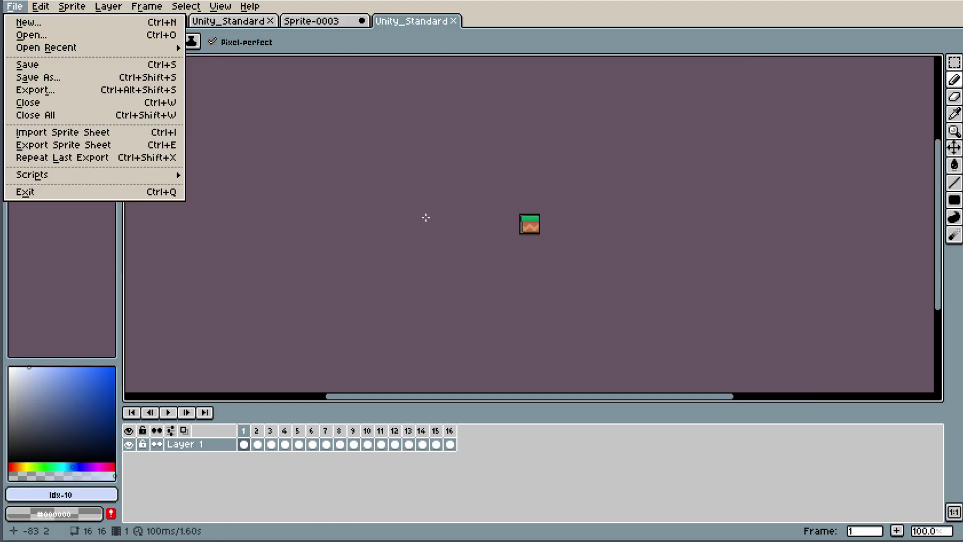
{"action": "scroll", "coordinate": [570, 235], "scroll_direction": "up", "scroll_amount": 3}
{"action": "scroll", "coordinate": [489, 163], "scroll_direction": "up", "scroll_amount": 2}
{"action": "left_click", "coordinate": [15, 6]}
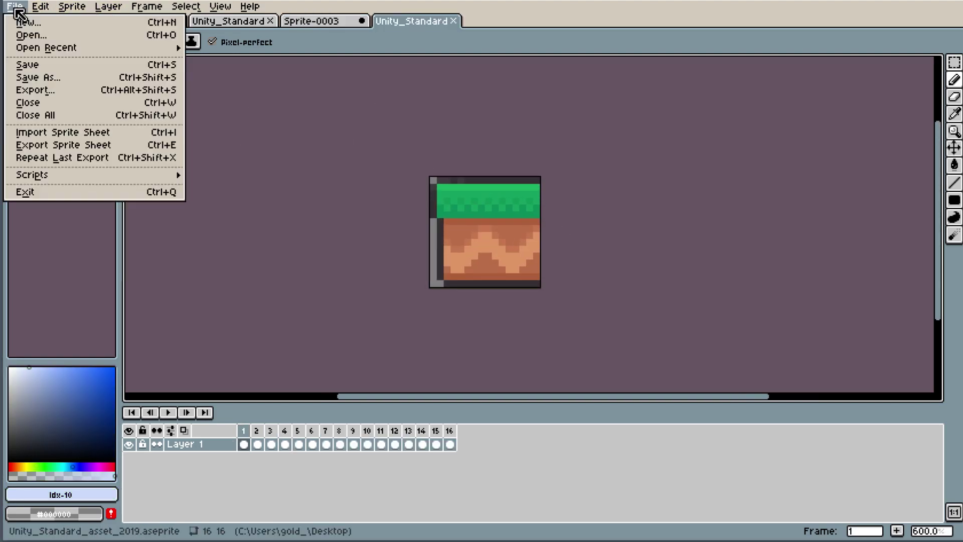
{"action": "left_click", "coordinate": [71, 149]}
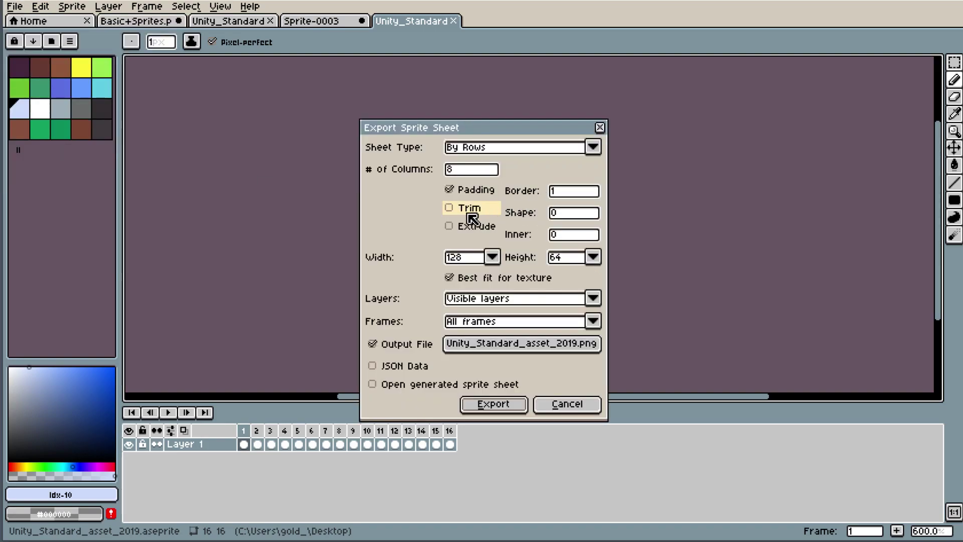
- Set border padding 0, shape padding 1, inner padding cleared, and export over the existing PNG
{"action": "left_click", "coordinate": [568, 194]}
{"action": "key", "text": "BackSpace"}
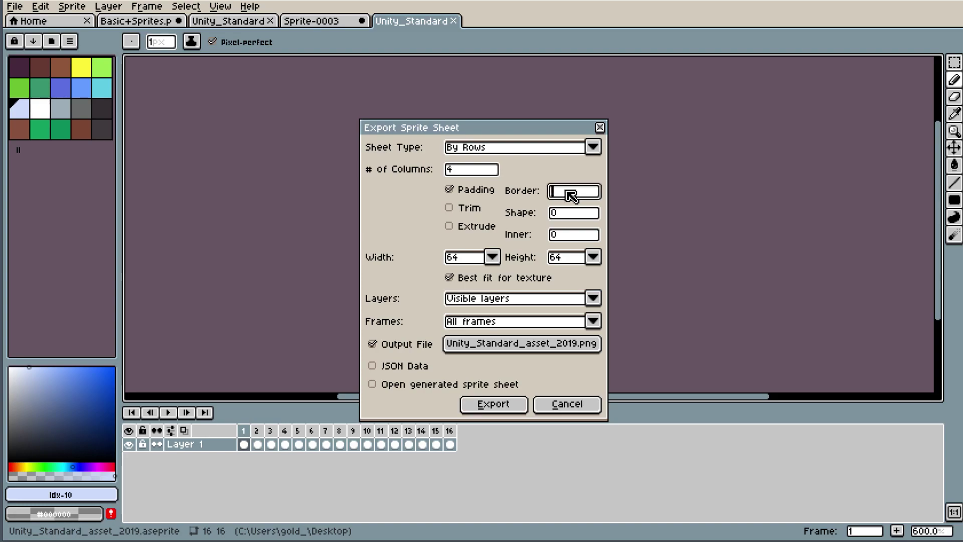
{"action": "left_click", "coordinate": [572, 235]}
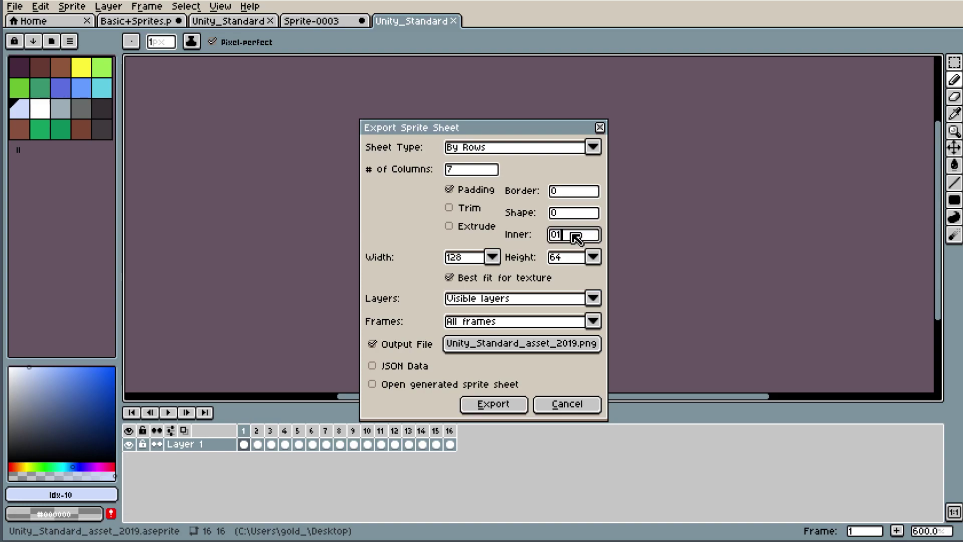
{"action": "type", "text": "1"}
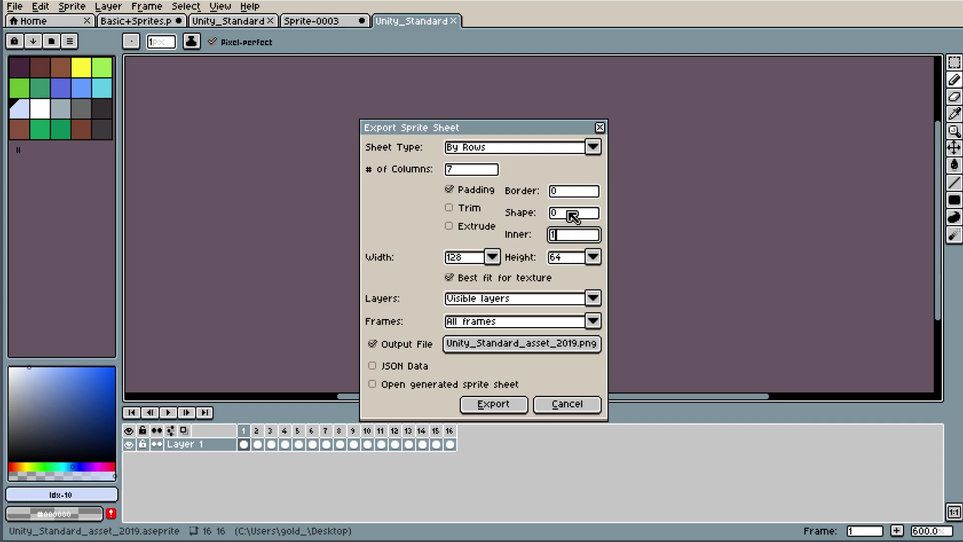
{"action": "left_click", "coordinate": [574, 213]}
{"action": "type", "text": "1"}
{"action": "left_click", "coordinate": [576, 235]}
{"action": "key", "text": "BackSpace"}
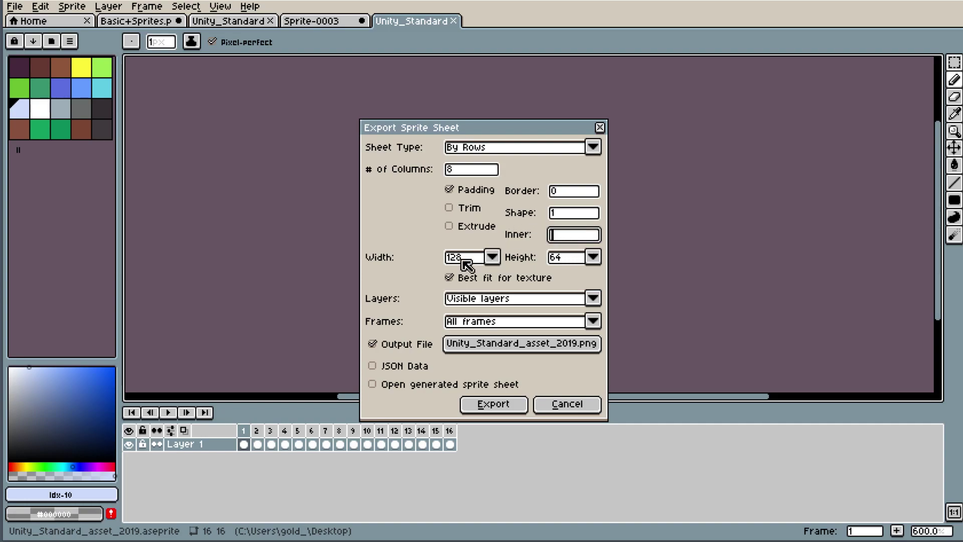
{"action": "left_click", "coordinate": [495, 404]}
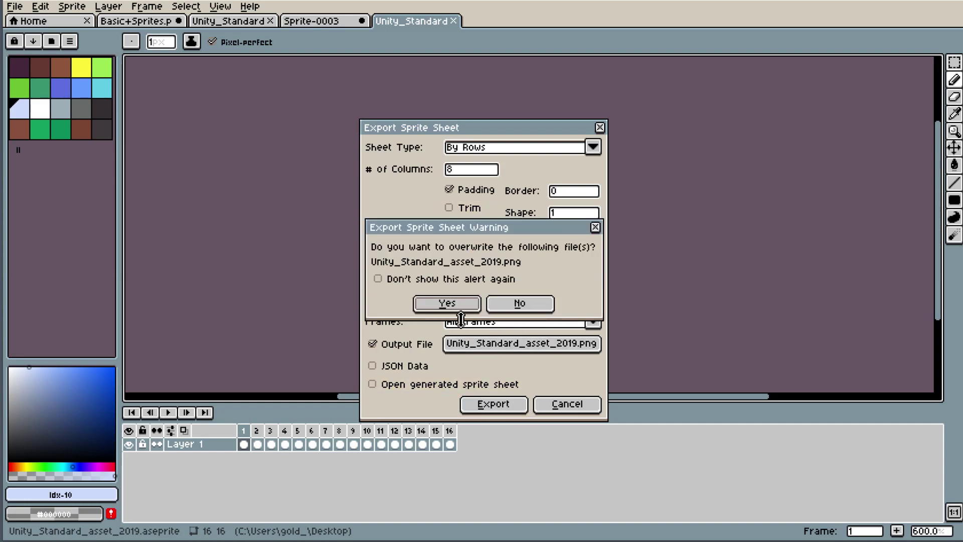
{"action": "left_click", "coordinate": [457, 308]}
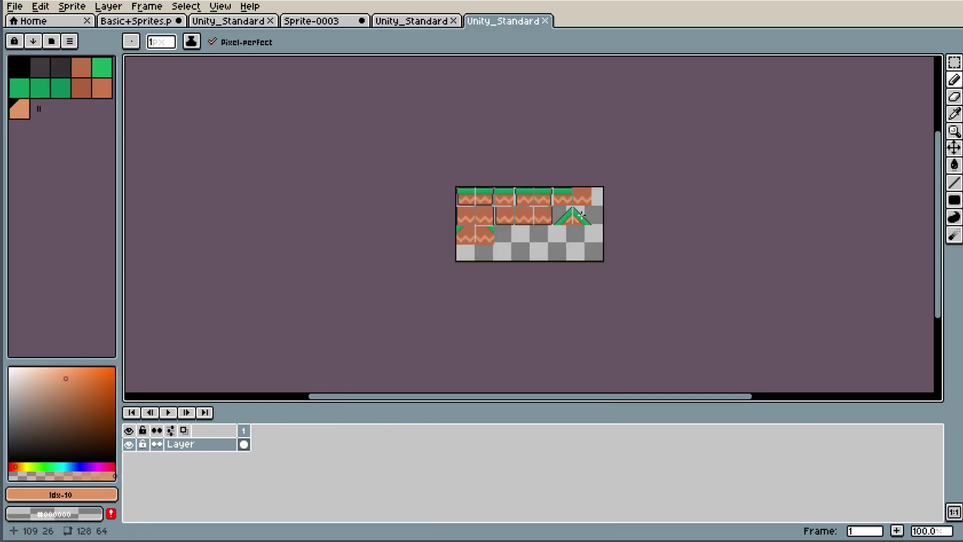
- Zoom and pan around the re-exported 128x64 sheet to inspect its 1-pixel tile gaps
{"action": "scroll", "coordinate": [559, 187], "scroll_direction": "up", "scroll_amount": 4}
{"action": "scroll", "coordinate": [143, 302], "scroll_direction": "down", "scroll_amount": 3}
{"action": "scroll", "coordinate": [125, 301], "scroll_direction": "up", "scroll_amount": 2}
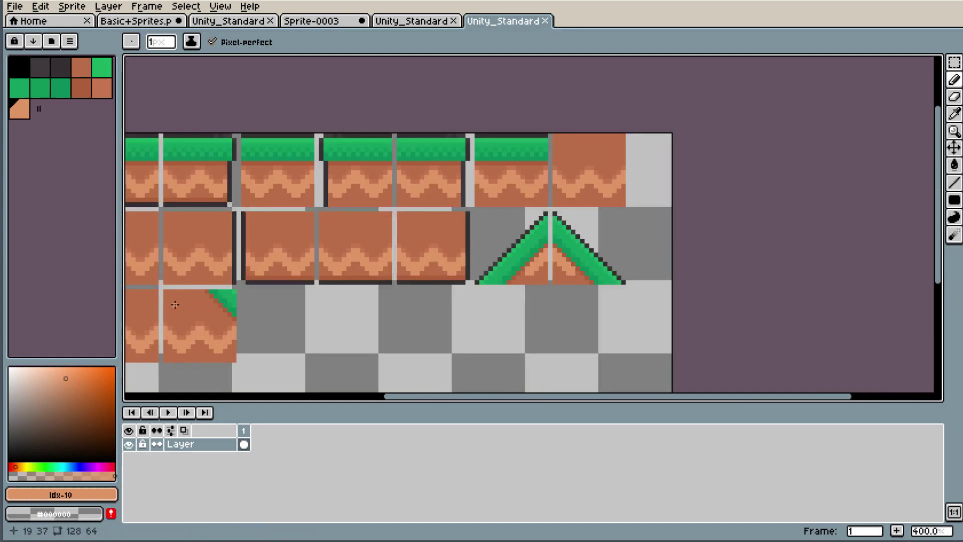
{"action": "left_click_drag", "start_coordinate": [499, 396], "coordinate": [456, 396]}
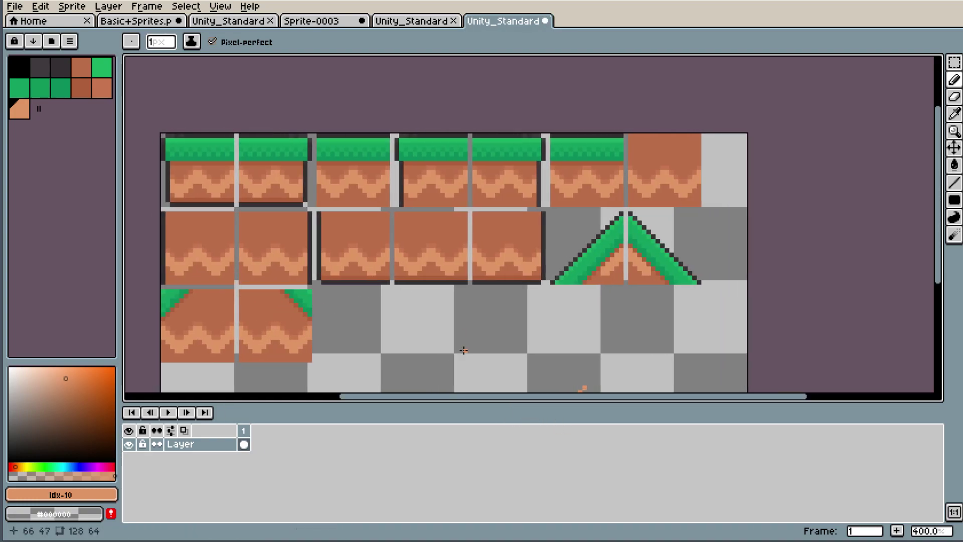
{"action": "scroll", "coordinate": [459, 346], "scroll_direction": "down", "scroll_amount": 1}
{"action": "scroll", "coordinate": [264, 341], "scroll_direction": "up", "scroll_amount": 1}
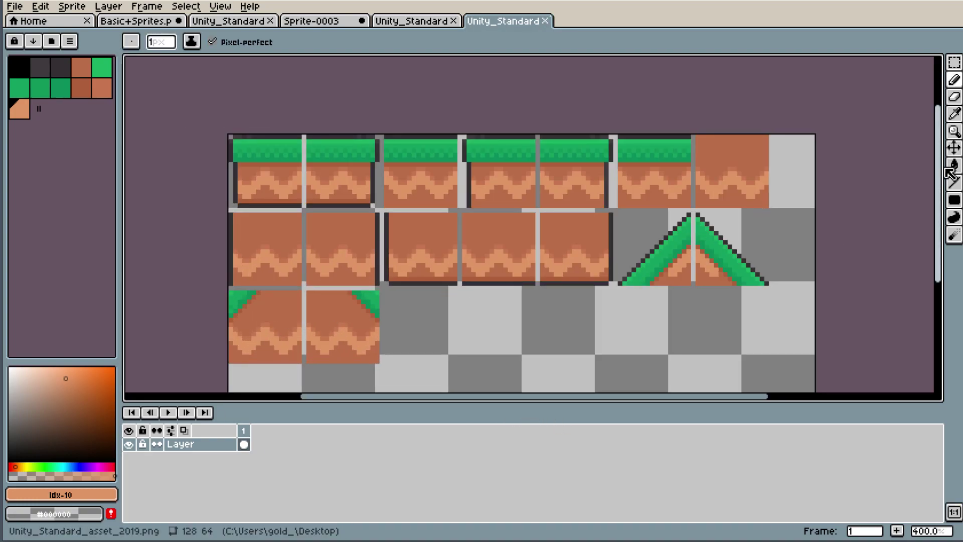
{"action": "left_click_drag", "start_coordinate": [939, 226], "coordinate": [940, 248]}
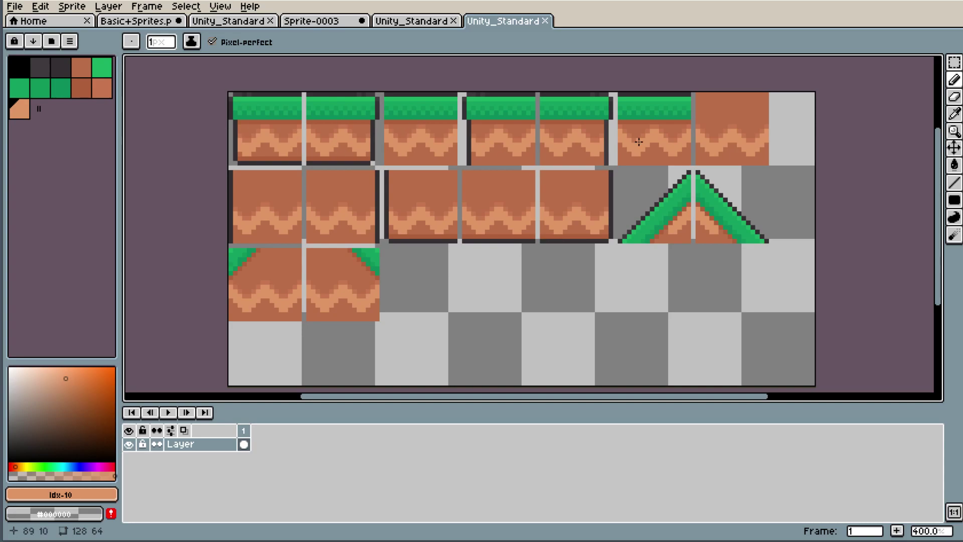
{"action": "scroll", "coordinate": [528, 231], "scroll_direction": "down", "scroll_amount": 1}
{"action": "scroll", "coordinate": [528, 232], "scroll_direction": "right", "scroll_amount": 1}
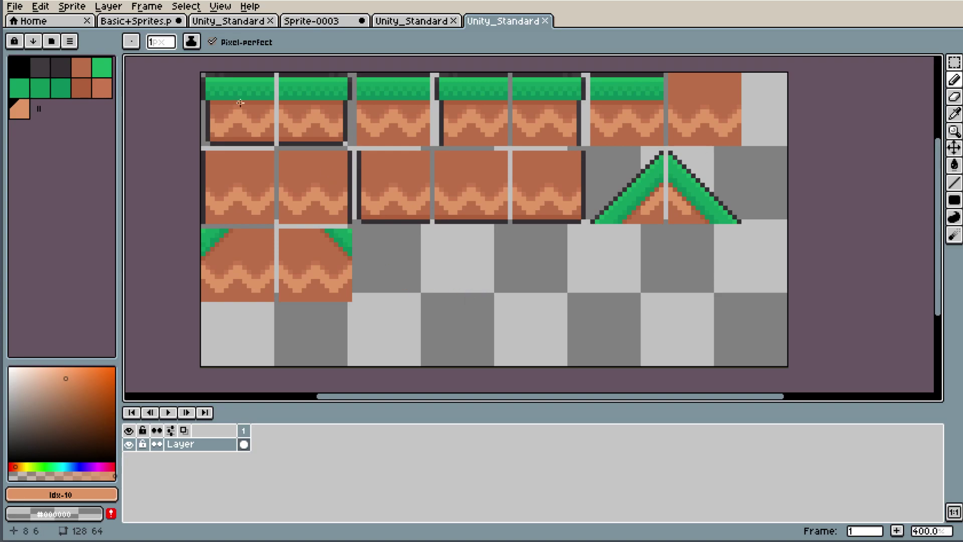
- Move frame 3's cel one frame earlier and reposition frame 6's cel, then view the exported sheet
{"action": "left_click", "coordinate": [421, 21]}
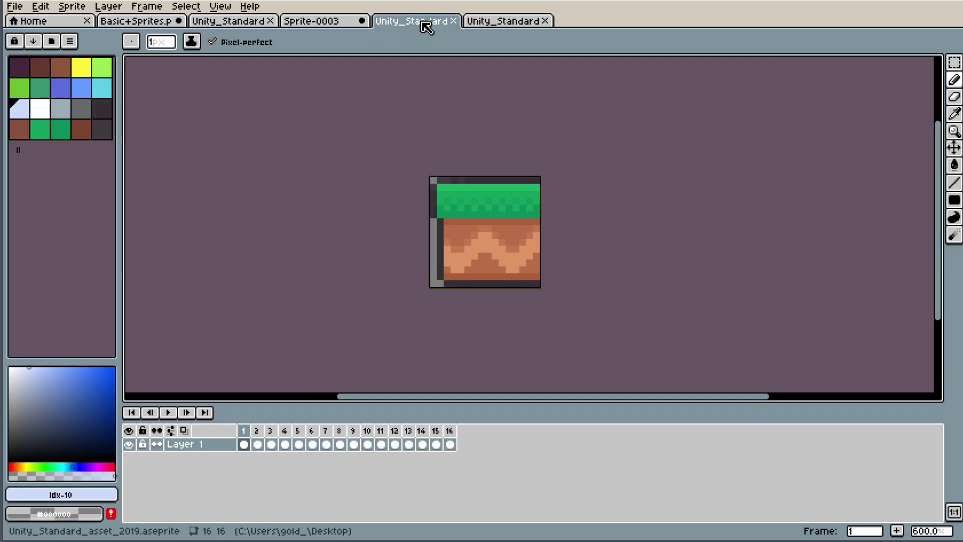
{"action": "key", "text": "Right"}
{"action": "key", "text": "Right"}
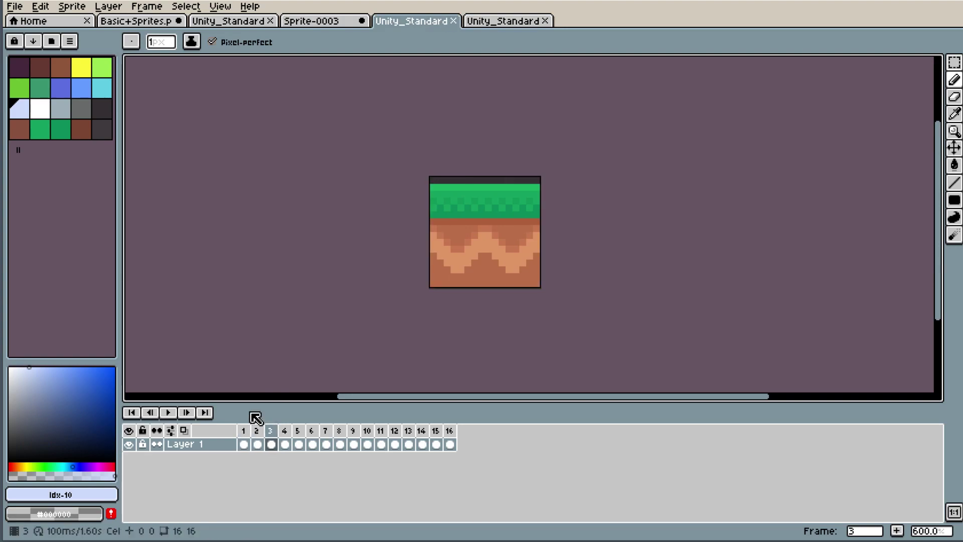
{"action": "left_click", "coordinate": [275, 441]}
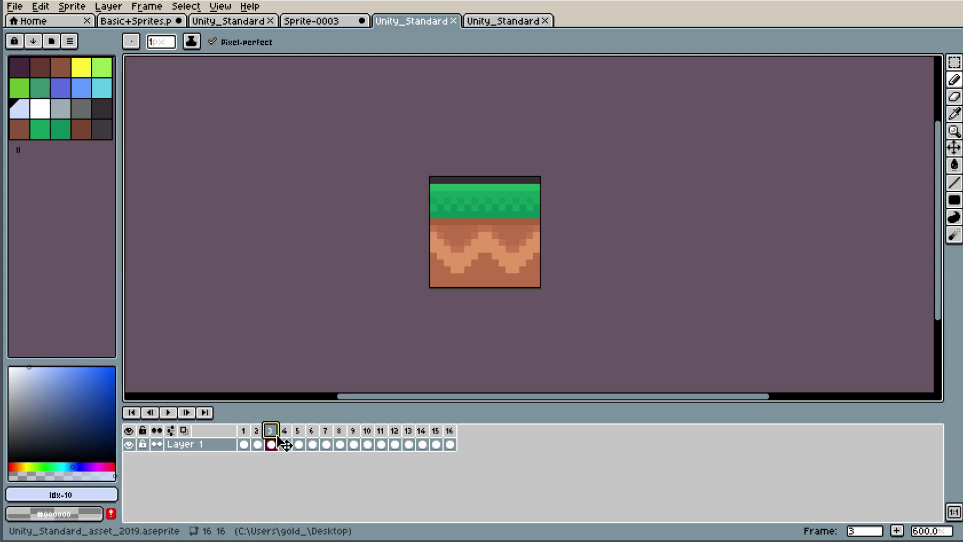
{"action": "left_click_drag", "start_coordinate": [287, 445], "coordinate": [245, 437]}
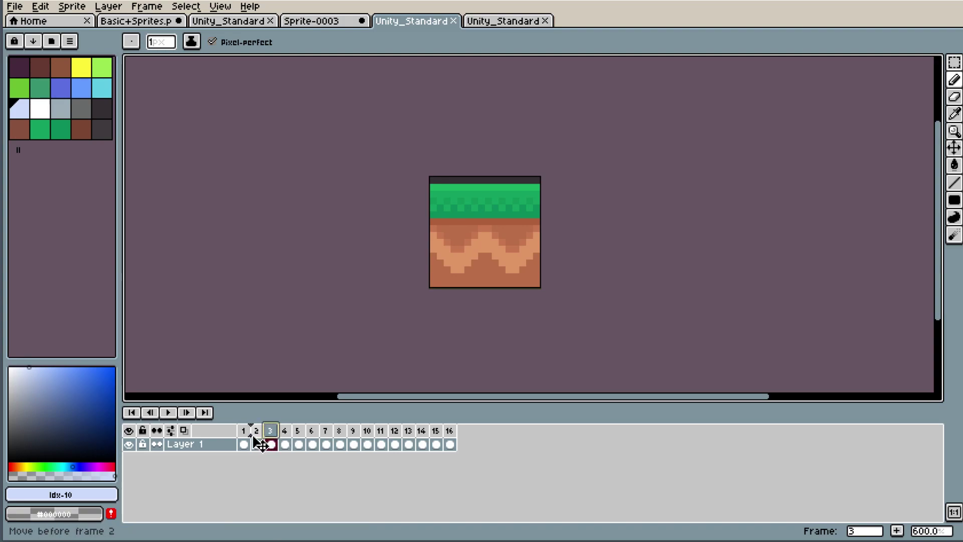
{"action": "left_click", "coordinate": [282, 441]}
{"action": "key", "text": "Right"}
{"action": "key", "text": "Right"}
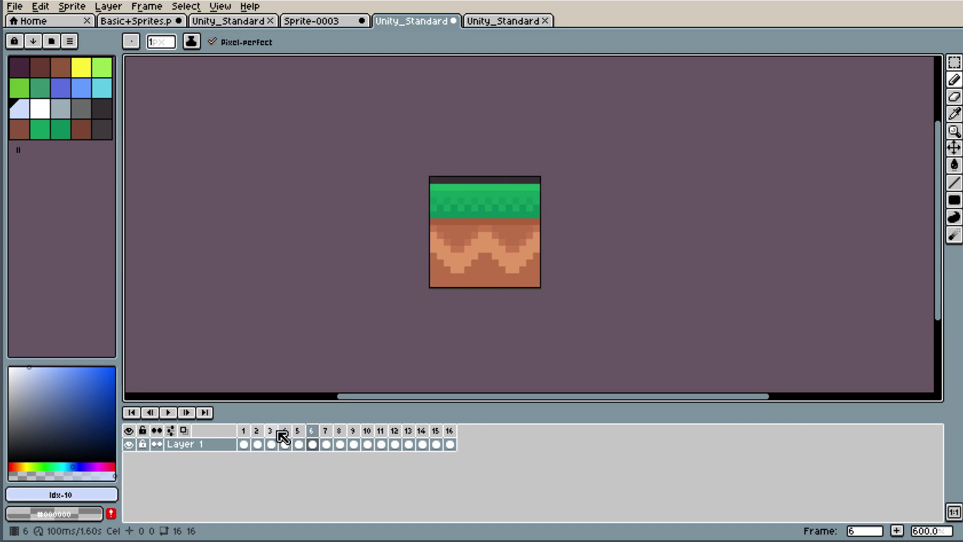
{"action": "left_click_drag", "start_coordinate": [312, 443], "coordinate": [298, 442]}
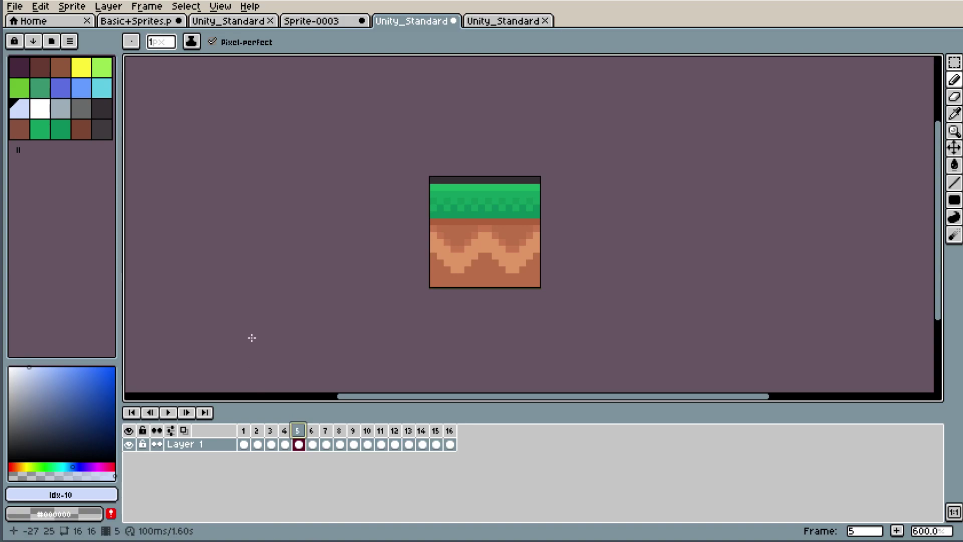
{"action": "left_click", "coordinate": [514, 20]}
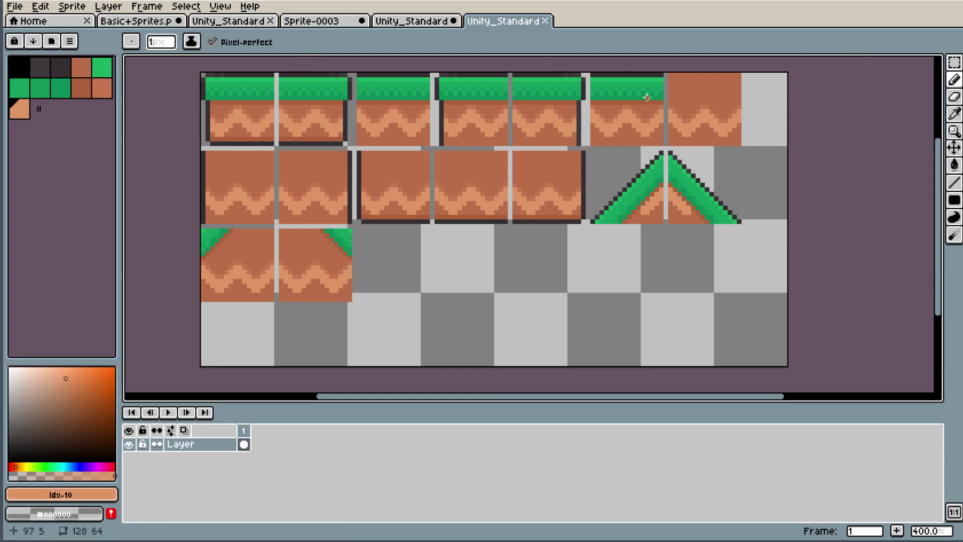
- Move frame 7's dirt tile to follow frame 8
{"action": "left_click", "coordinate": [433, 22]}
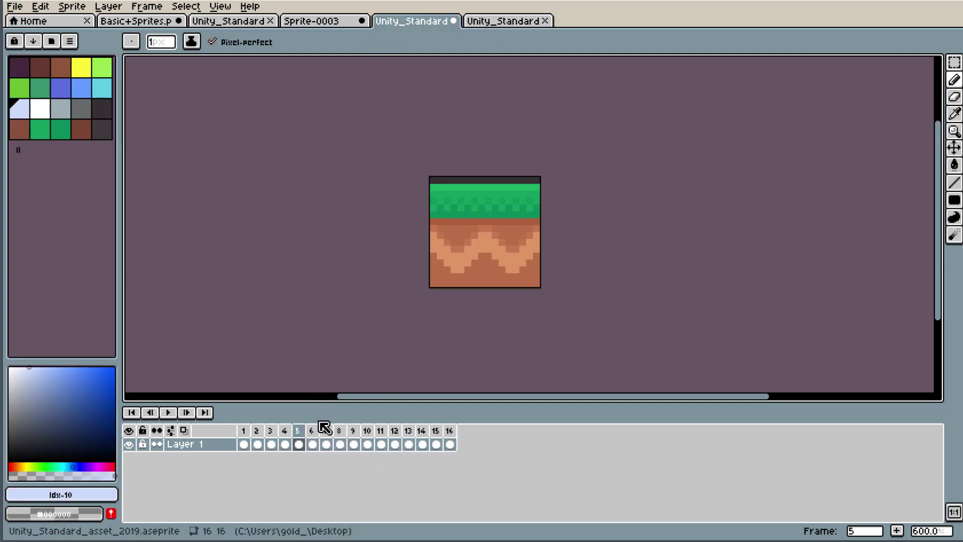
{"action": "left_click", "coordinate": [327, 443]}
{"action": "left_click", "coordinate": [354, 444]}
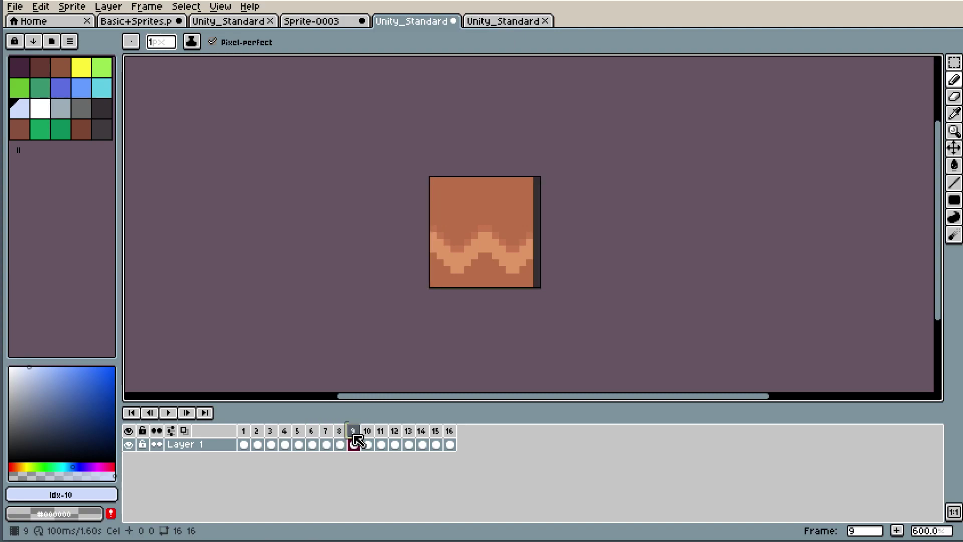
{"action": "left_click_drag", "start_coordinate": [326, 442], "coordinate": [340, 441]}
{"action": "left_click", "coordinate": [327, 444]}
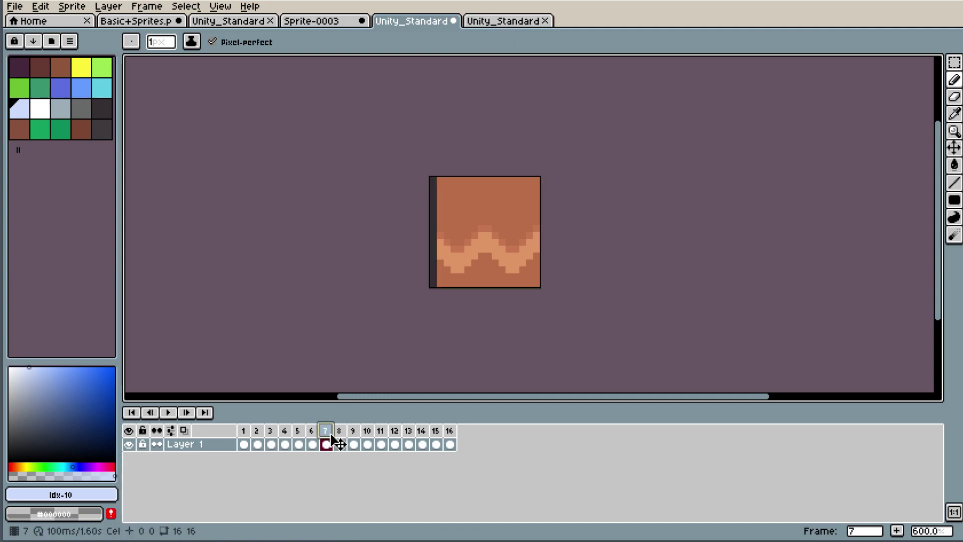
{"action": "left_click", "coordinate": [353, 443]}
- Move frames 15–16 together to sit right after frame 13
{"action": "left_click", "coordinate": [381, 444]}
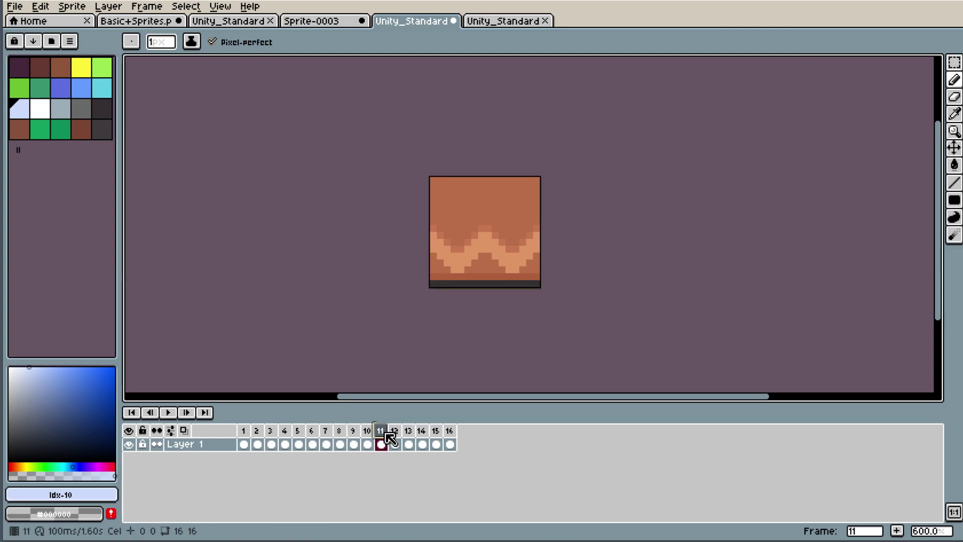
{"action": "left_click", "coordinate": [395, 444]}
{"action": "left_click", "coordinate": [423, 443]}
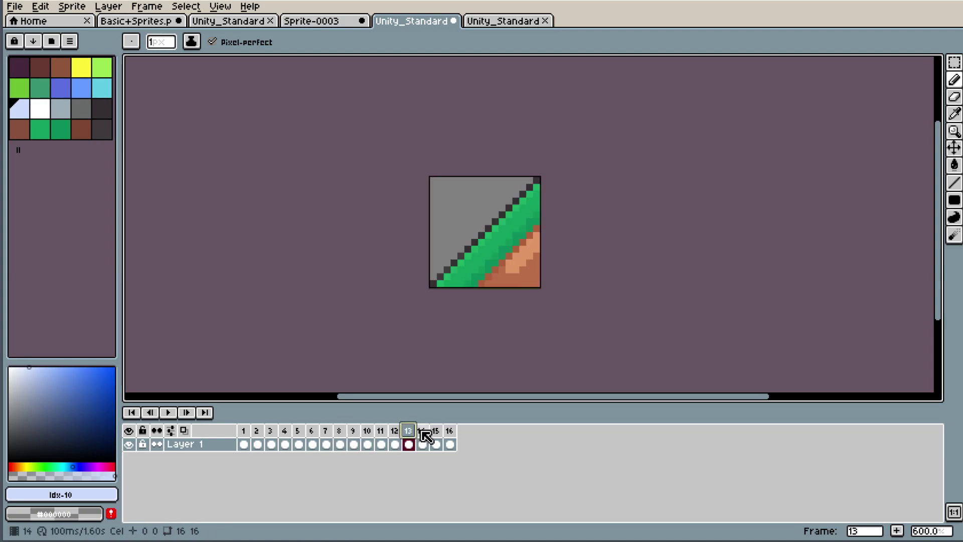
{"action": "left_click", "coordinate": [435, 444]}
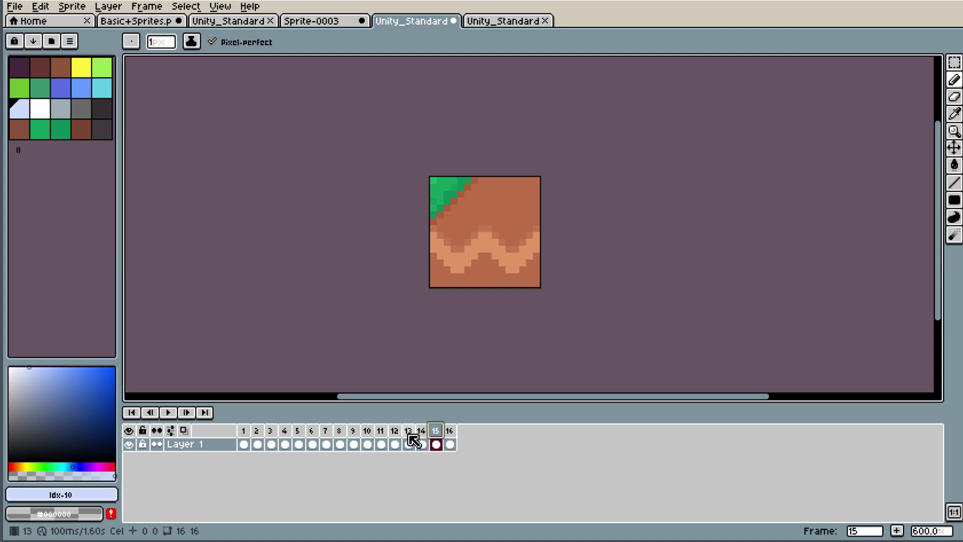
{"action": "left_click", "coordinate": [409, 435]}
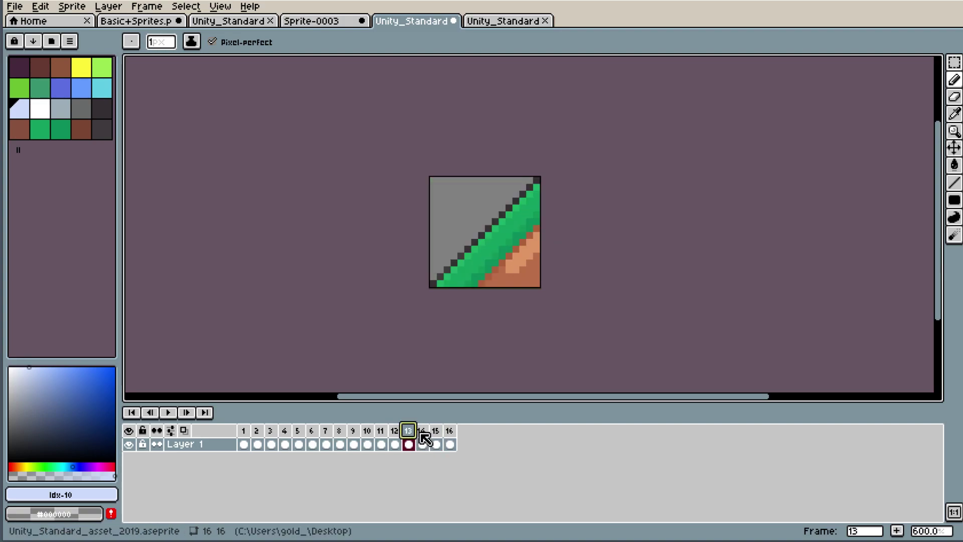
{"action": "left_click", "coordinate": [440, 432]}
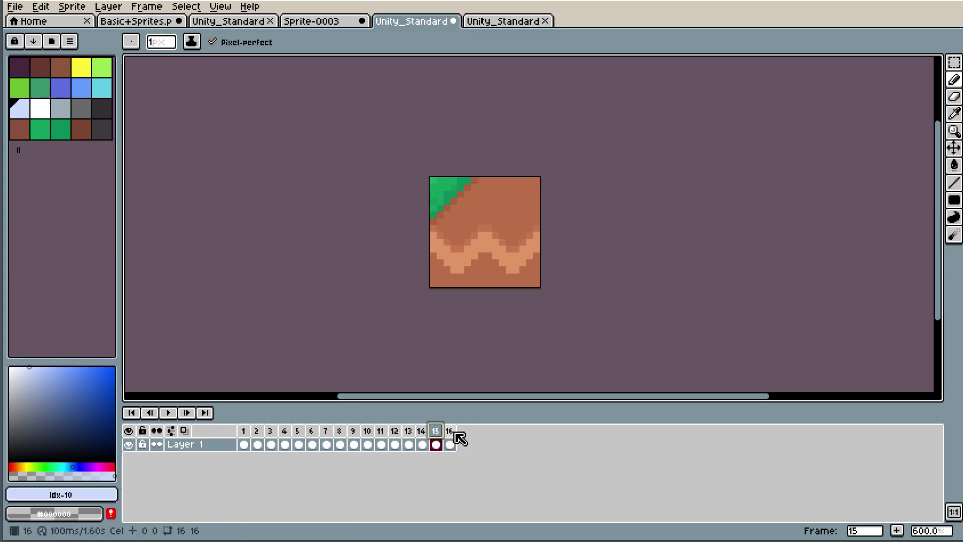
{"action": "left_click", "coordinate": [450, 437], "text": "shift"}
{"action": "left_click_drag", "start_coordinate": [450, 437], "coordinate": [409, 432]}
{"action": "left_click", "coordinate": [409, 441]}
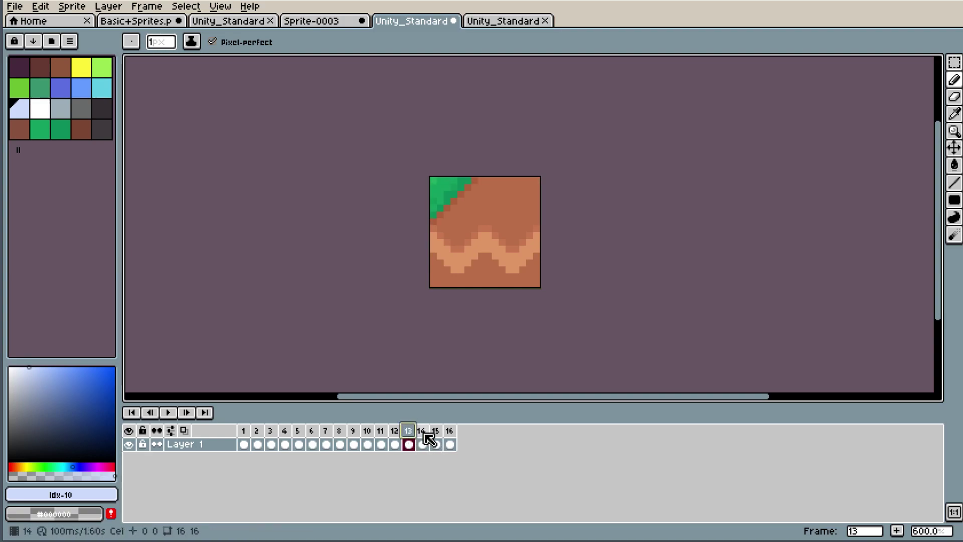
- Move frame 15's mirrored diagonal tile before frame 14
{"action": "left_click", "coordinate": [424, 441]}
{"action": "left_click", "coordinate": [450, 444]}
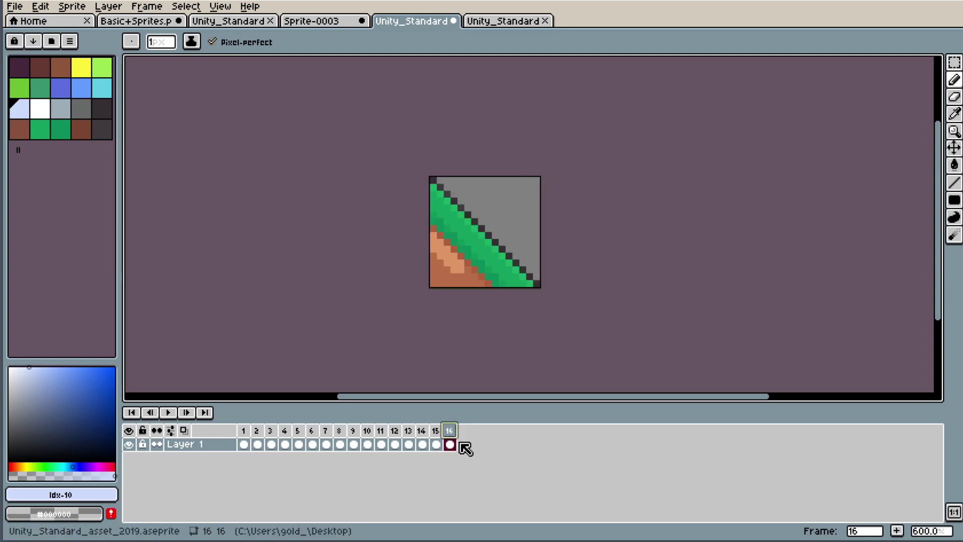
{"action": "left_click", "coordinate": [435, 445]}
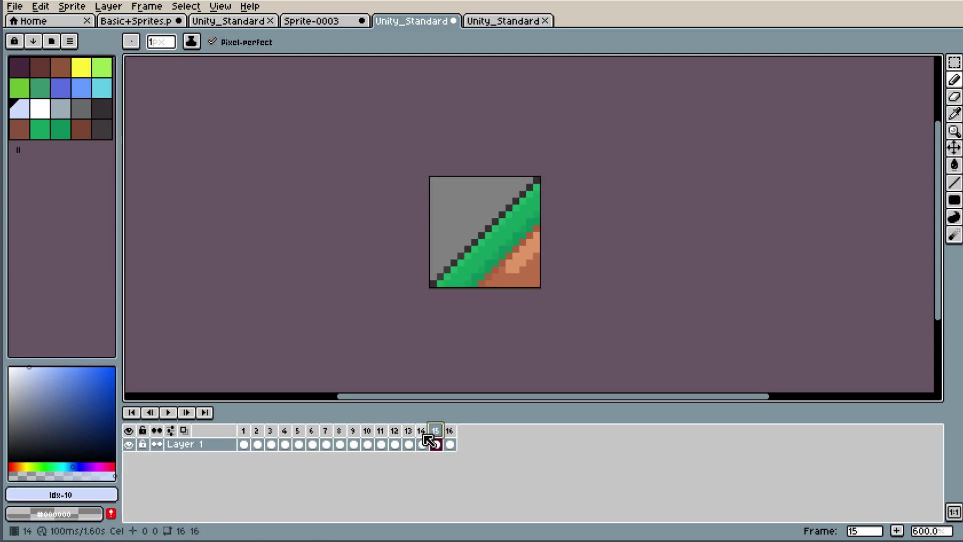
{"action": "left_click", "coordinate": [423, 445]}
{"action": "left_click", "coordinate": [437, 443]}
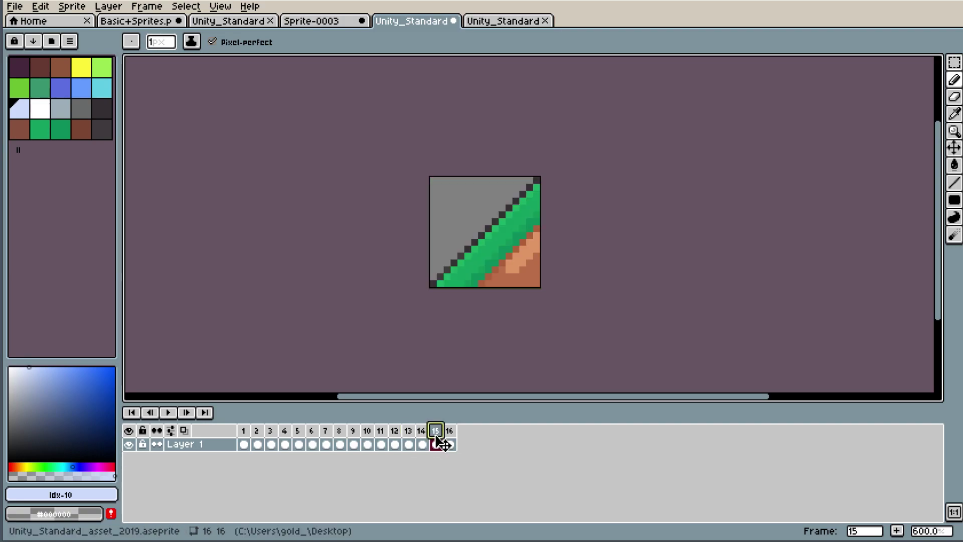
{"action": "left_click_drag", "start_coordinate": [436, 444], "coordinate": [421, 441]}
- Re-export the sheet with 6 columns and best-fit size, overwriting Unity_Standard_asset_2019.png
{"action": "left_click", "coordinate": [15, 6]}
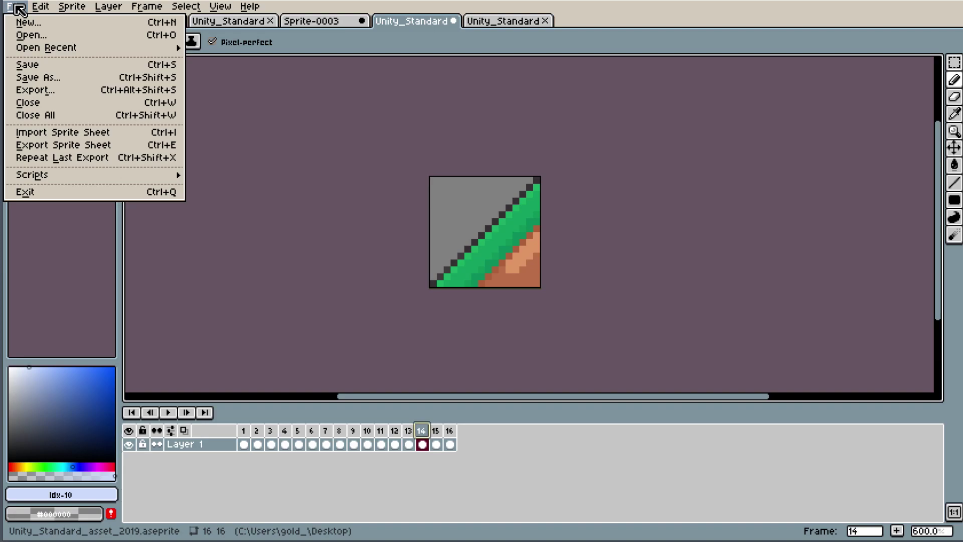
{"action": "left_click", "coordinate": [81, 145]}
{"action": "left_click", "coordinate": [474, 171]}
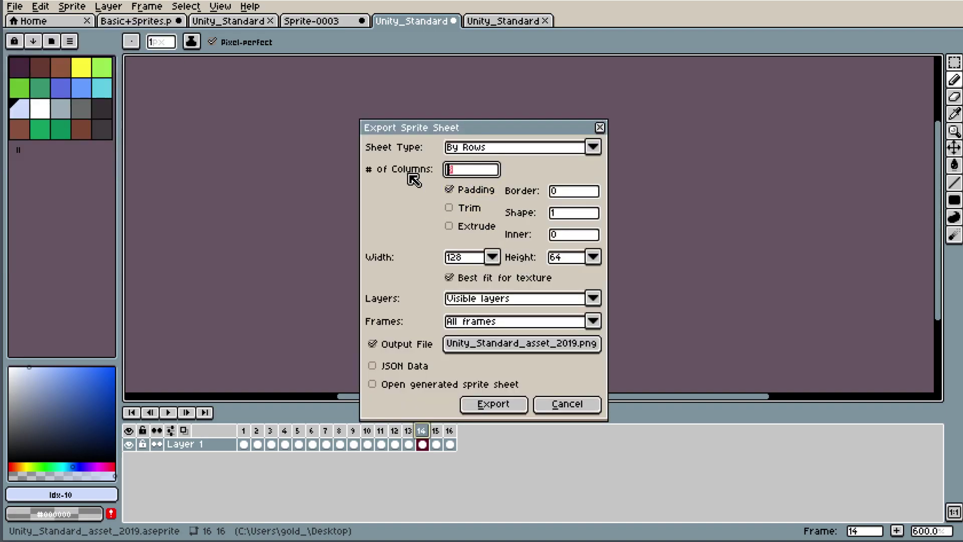
{"action": "type", "text": "6"}
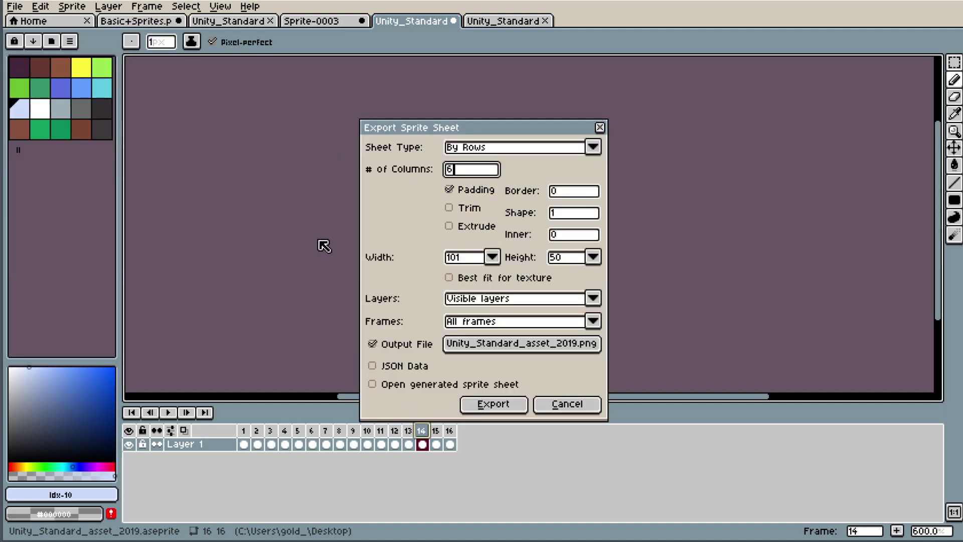
{"action": "left_click", "coordinate": [476, 277]}
{"action": "left_click", "coordinate": [501, 279]}
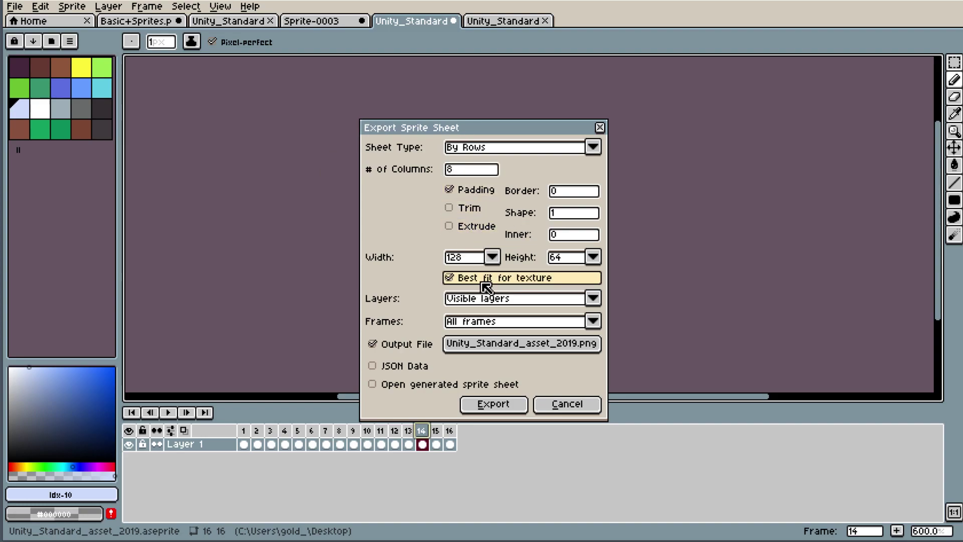
{"action": "left_click", "coordinate": [505, 404]}
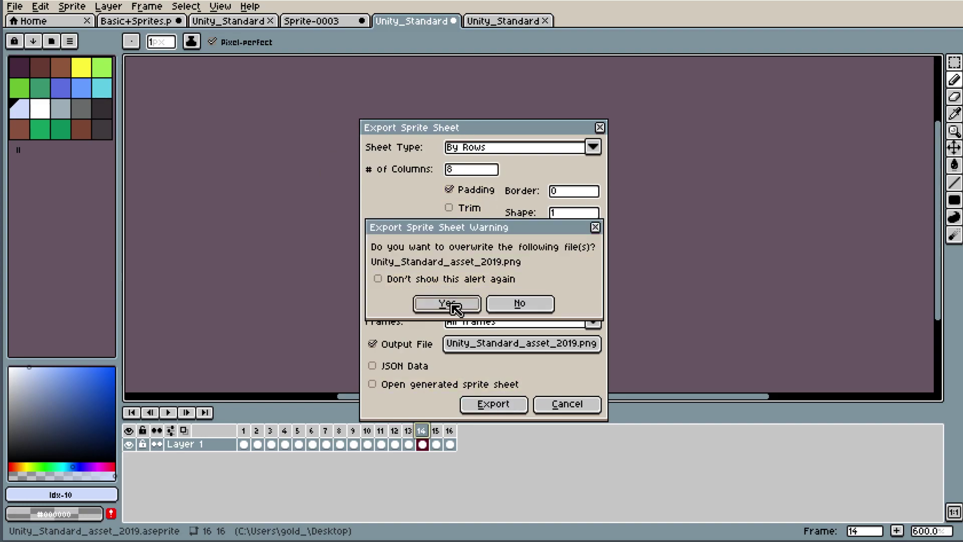
{"action": "left_click", "coordinate": [454, 306]}
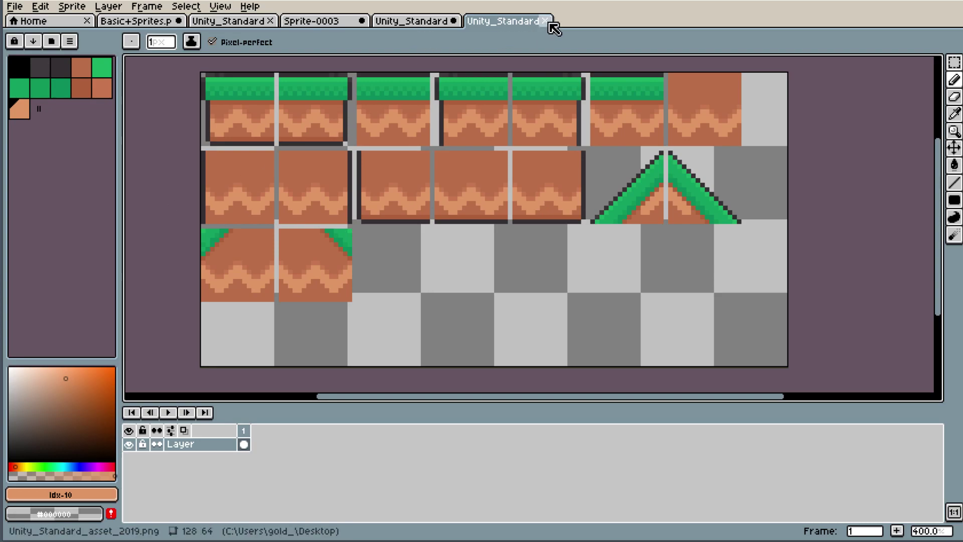
- Close the exported image, delete the two old files, and save the reordered tile animation
{"action": "left_click", "coordinate": [546, 21]}
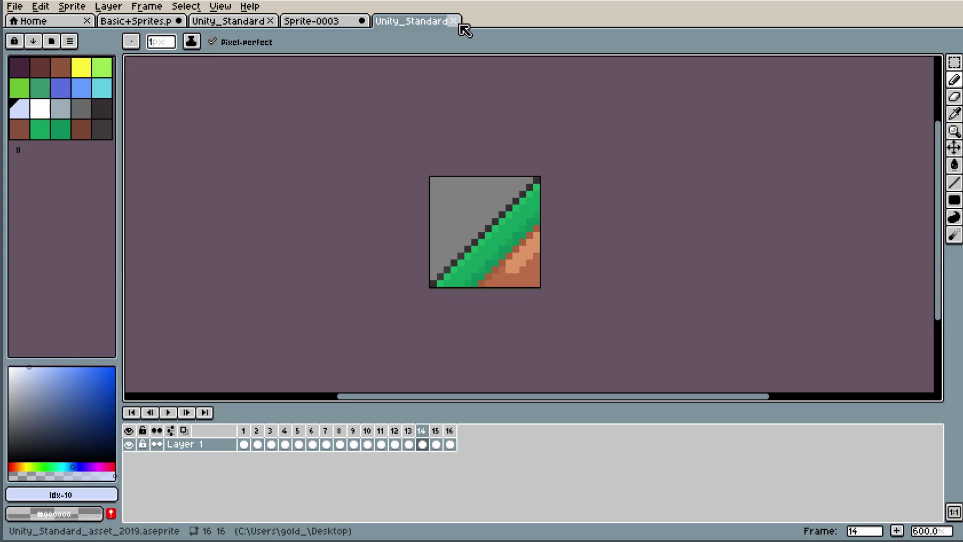
{"action": "left_click", "coordinate": [15, 6]}
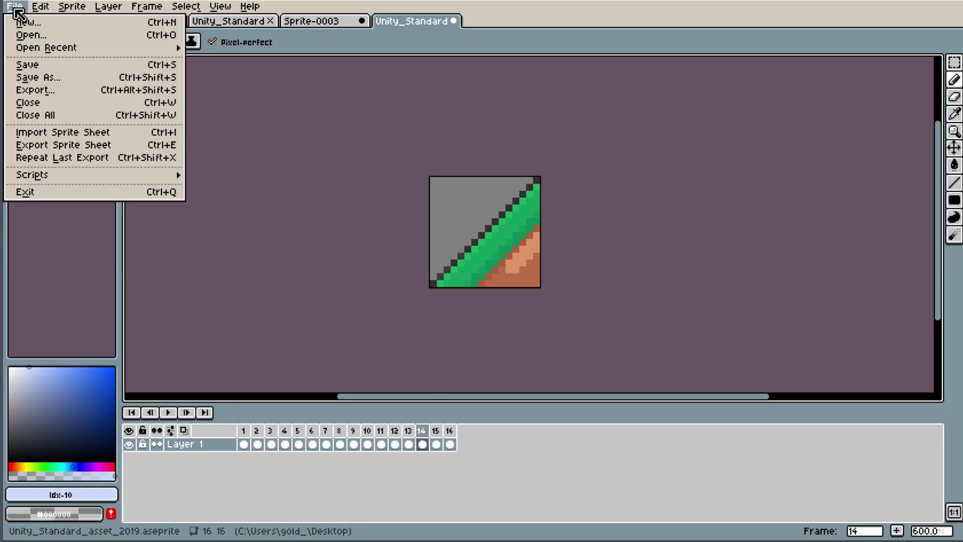
{"action": "left_click", "coordinate": [43, 78]}
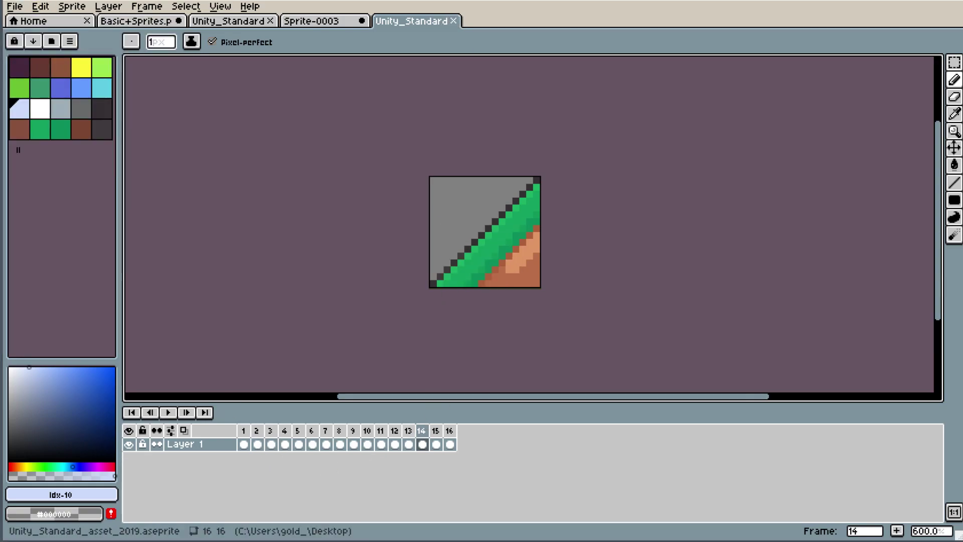
{"action": "key", "text": "Delete"}
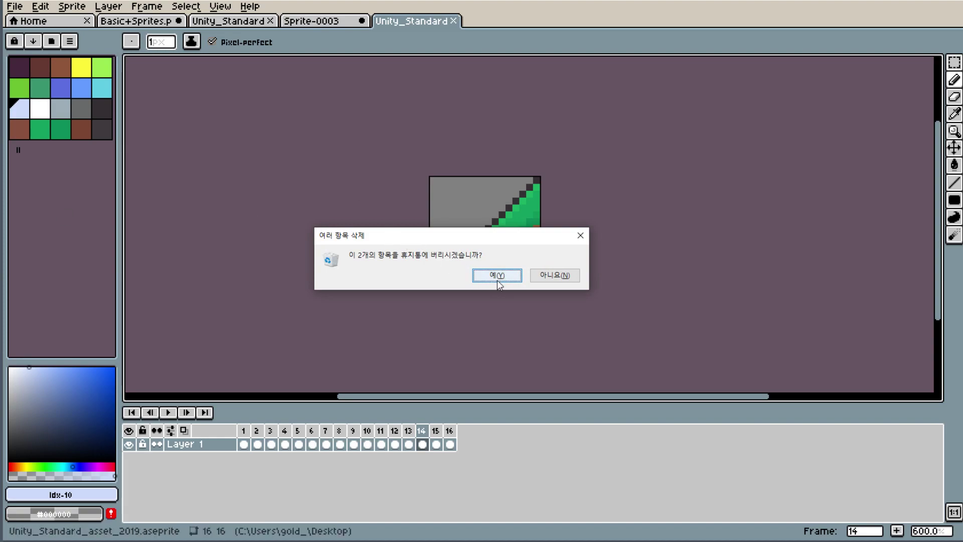
{"action": "left_click", "coordinate": [497, 277]}
{"action": "left_click", "coordinate": [15, 6]}
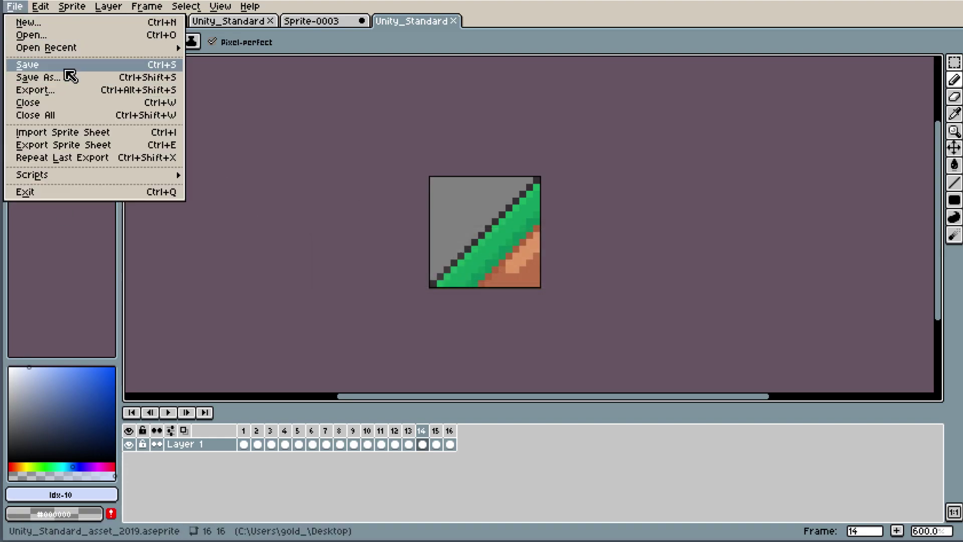
{"action": "left_click", "coordinate": [66, 71]}
- Play from frame 1, then export the sprite sheet with 6 columns
{"action": "left_click", "coordinate": [247, 438]}
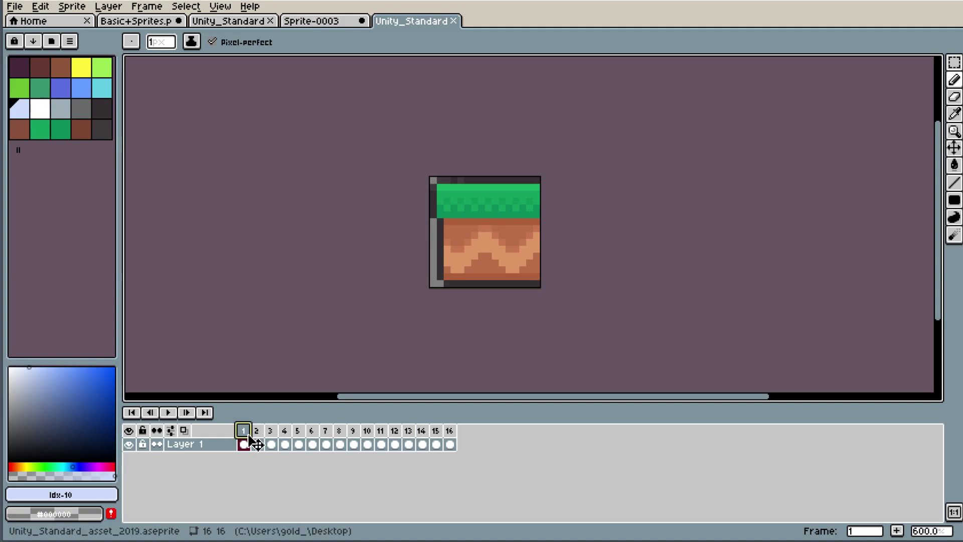
{"action": "key", "text": "Return"}
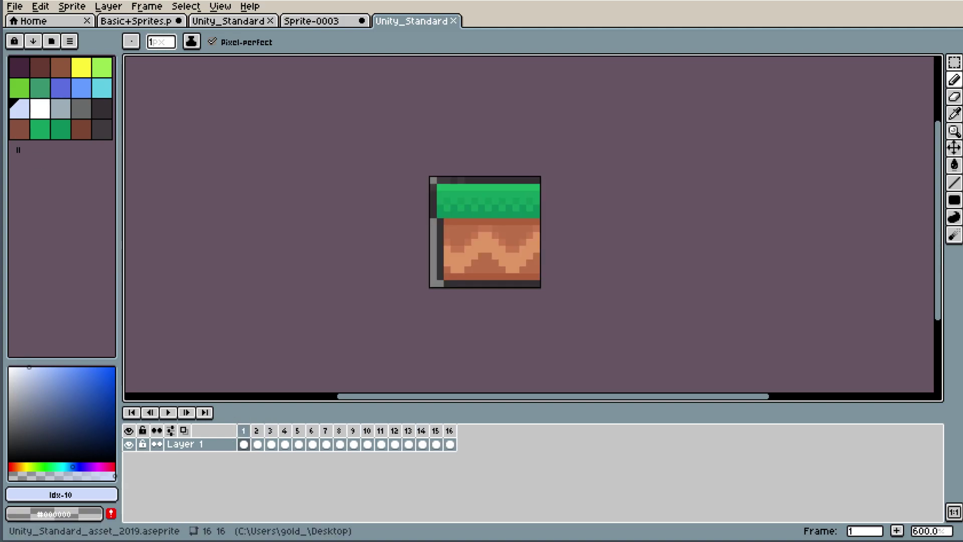
{"action": "left_click", "coordinate": [20, 5]}
{"action": "left_click", "coordinate": [81, 145]}
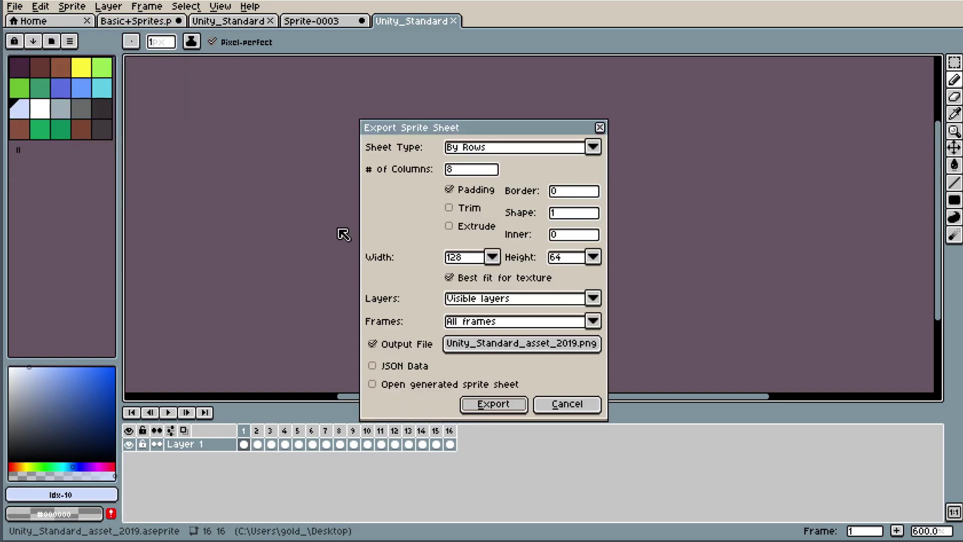
{"action": "left_click", "coordinate": [478, 174]}
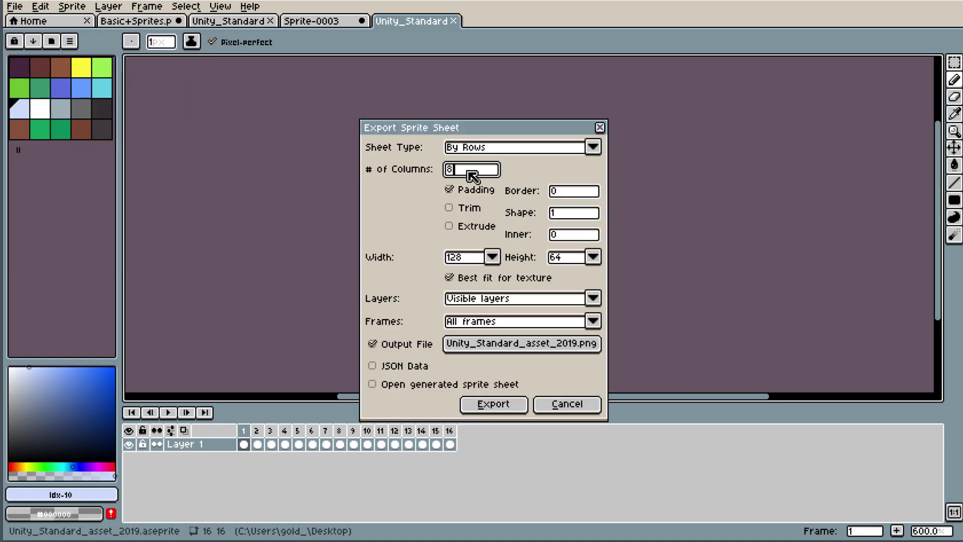
{"action": "type", "text": "16"}
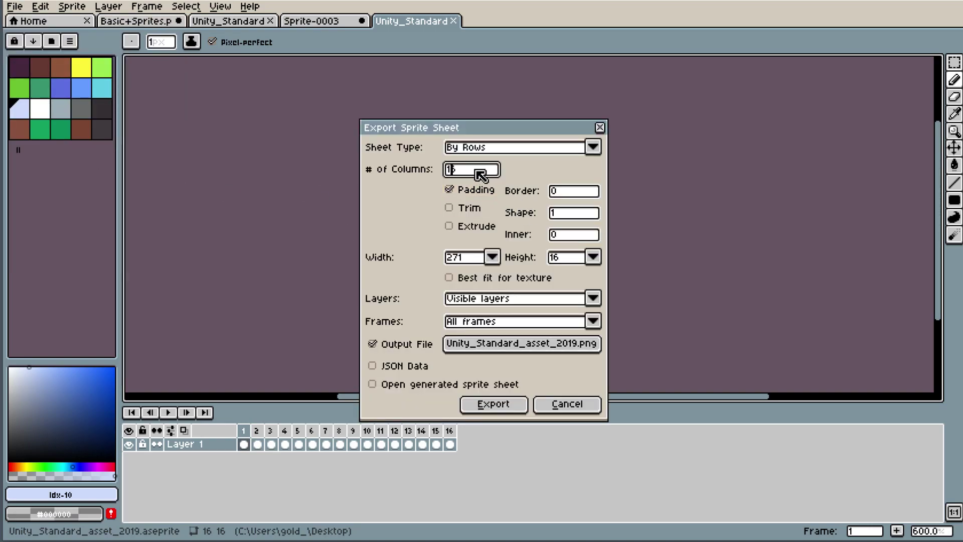
{"action": "key", "text": "BackSpace"}
{"action": "key", "text": "Return"}
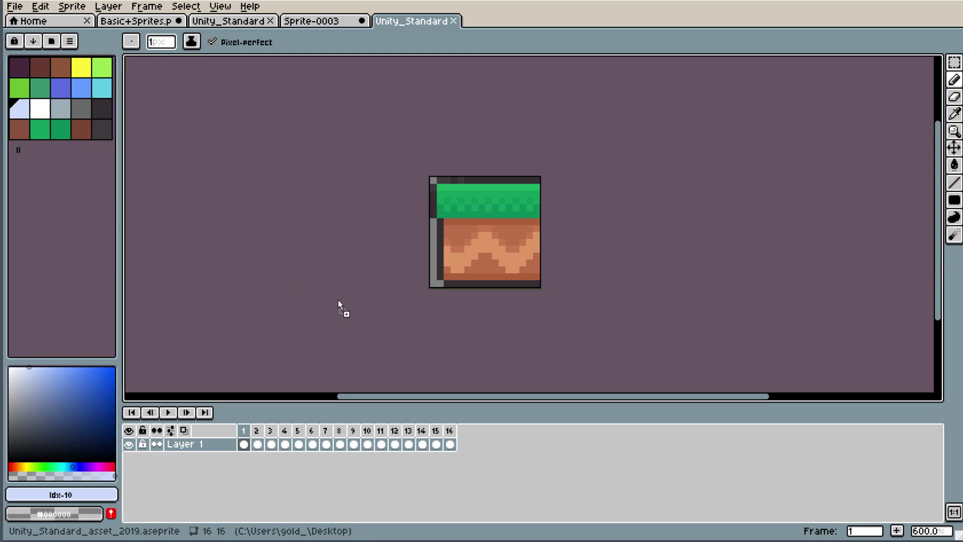
- Zoom in and out on the exported 101×50 sheet, then return to the Unity_Standard animation tab
{"action": "scroll", "coordinate": [381, 301], "scroll_direction": "down", "scroll_amount": 1}
{"action": "scroll", "coordinate": [151, 388], "scroll_direction": "up", "scroll_amount": 2}
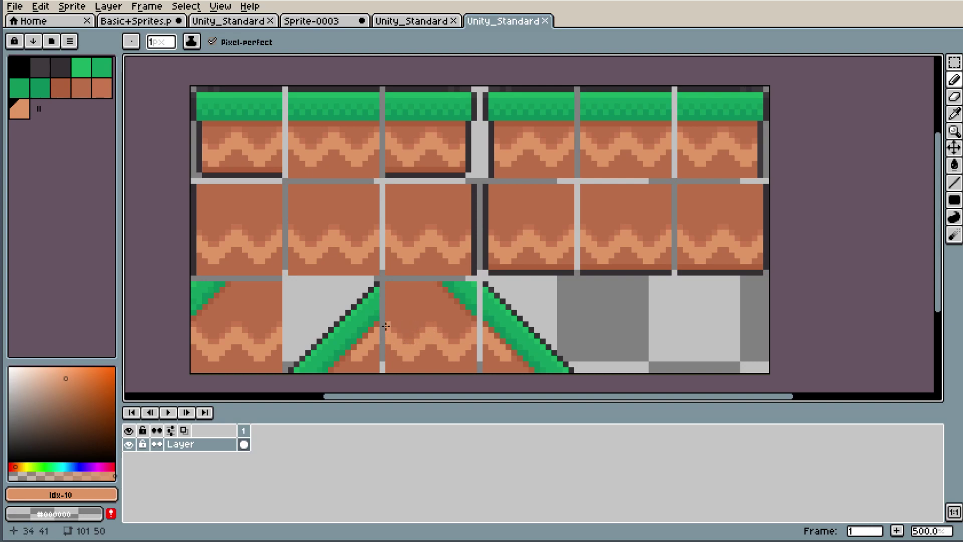
{"action": "scroll", "coordinate": [399, 292], "scroll_direction": "down", "scroll_amount": 1}
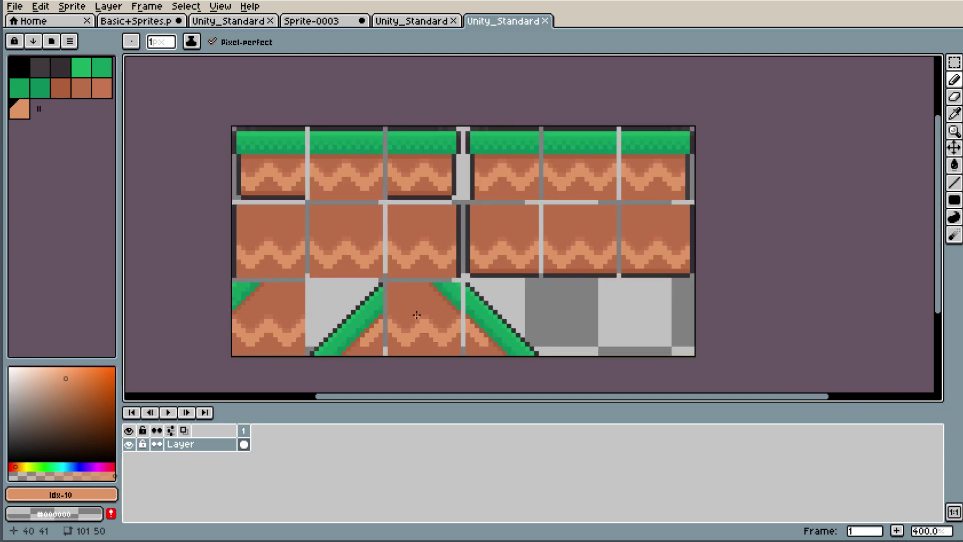
{"action": "scroll", "coordinate": [417, 315], "scroll_direction": "up", "scroll_amount": 1}
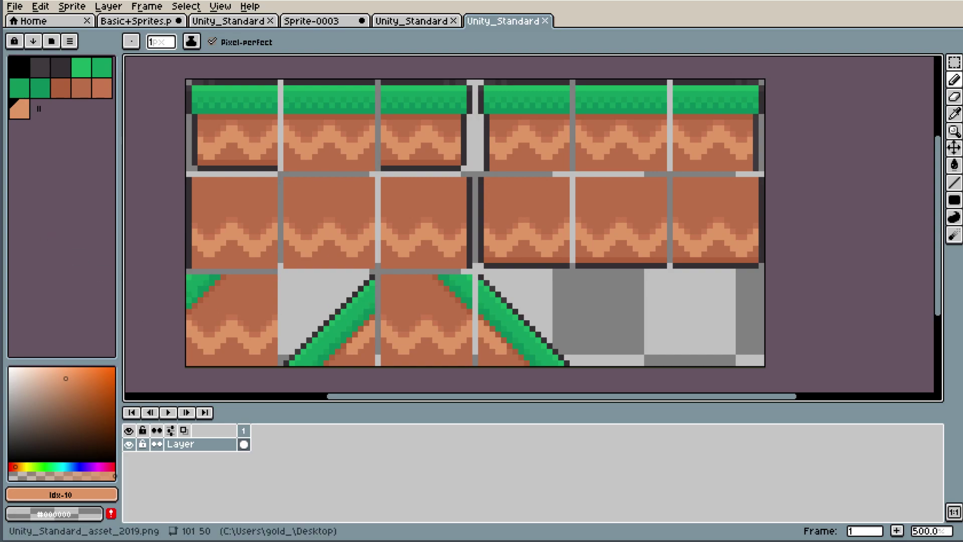
{"action": "left_click", "coordinate": [412, 21]}
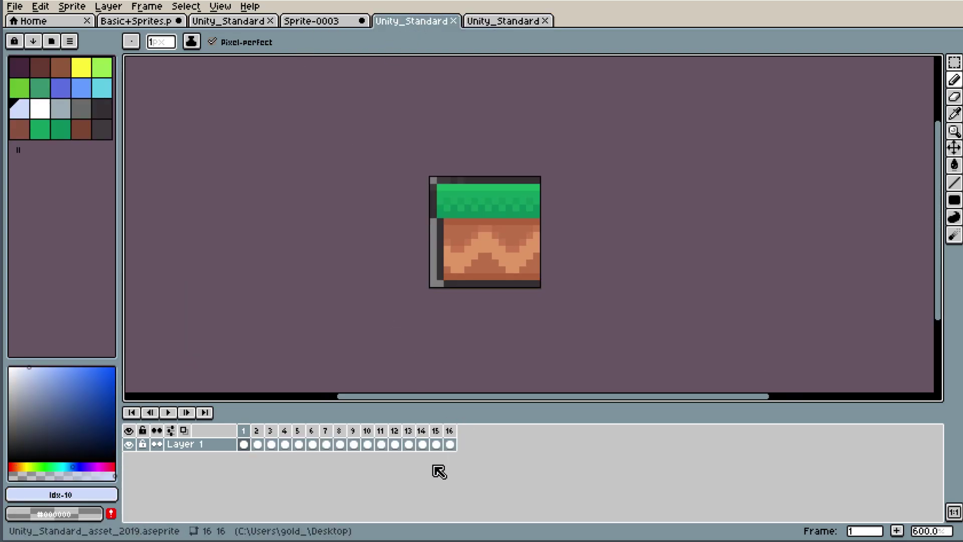
- Move the grass slope tile from frame 14 into frame 13 in the timeline
{"action": "left_click", "coordinate": [436, 443]}
{"action": "left_click", "coordinate": [408, 444]}
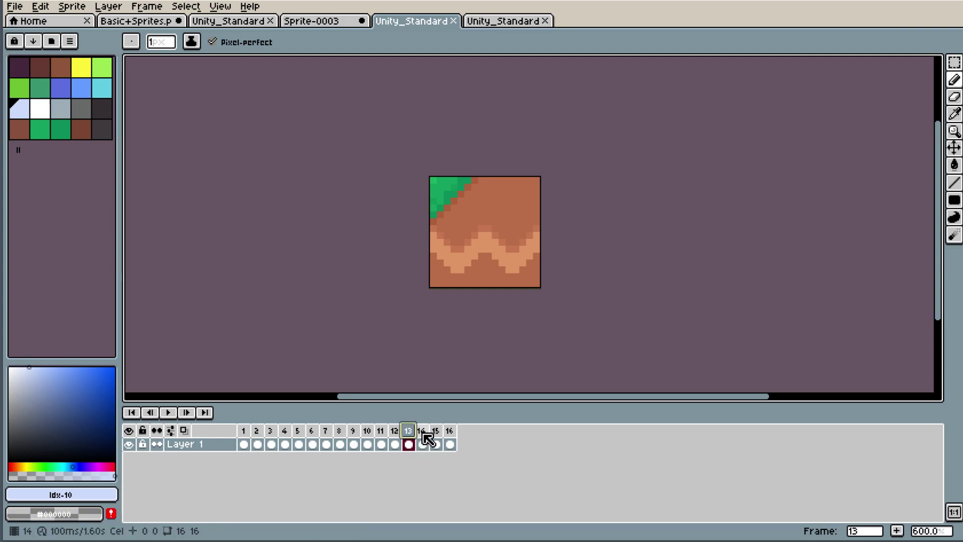
{"action": "left_click", "coordinate": [422, 441]}
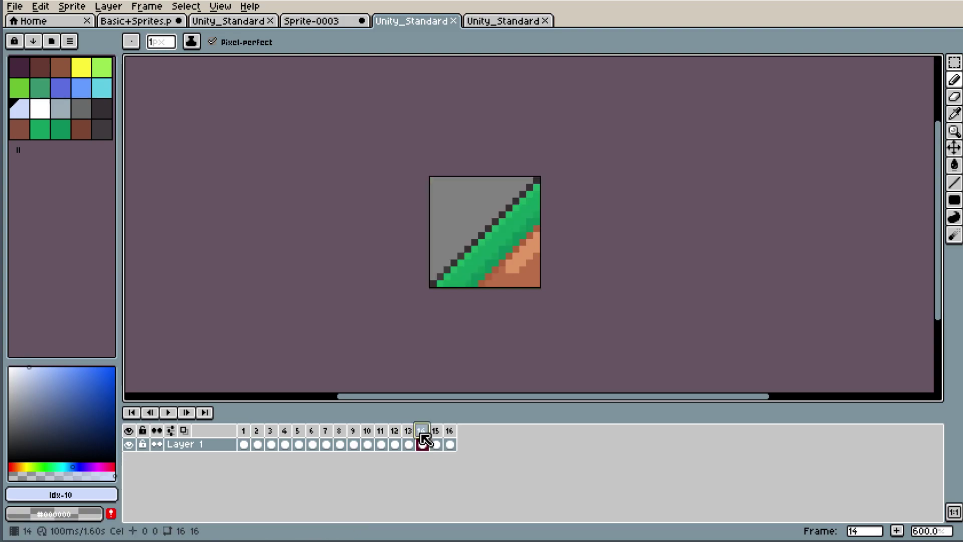
{"action": "left_click", "coordinate": [408, 436]}
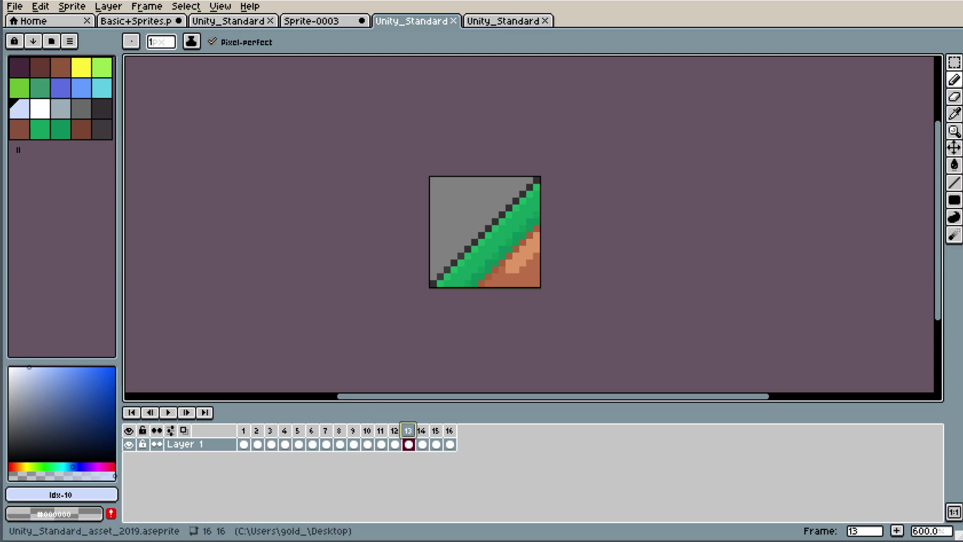
{"action": "key", "text": "Delete"}
{"action": "key", "text": "Escape"}
- Export a sprite sheet with Best fit texture size turned on
{"action": "left_click", "coordinate": [14, 6]}
{"action": "left_click", "coordinate": [40, 63]}
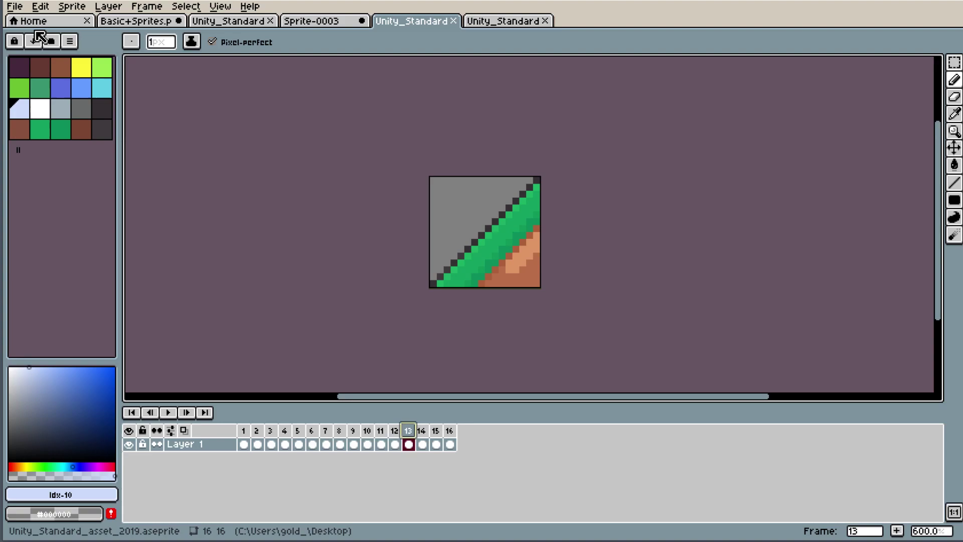
{"action": "left_click", "coordinate": [21, 8]}
{"action": "left_click", "coordinate": [101, 145]}
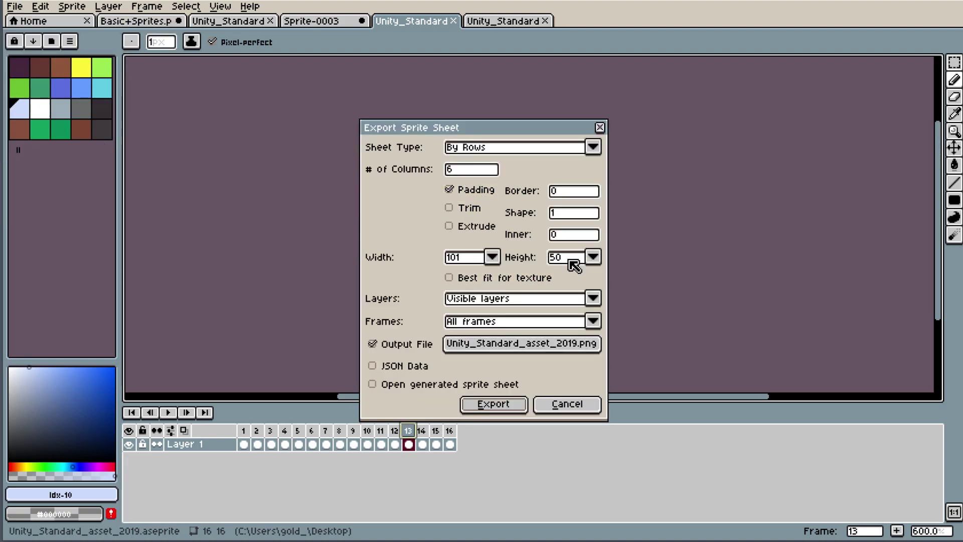
{"action": "left_click", "coordinate": [501, 278]}
{"action": "left_click", "coordinate": [509, 410]}
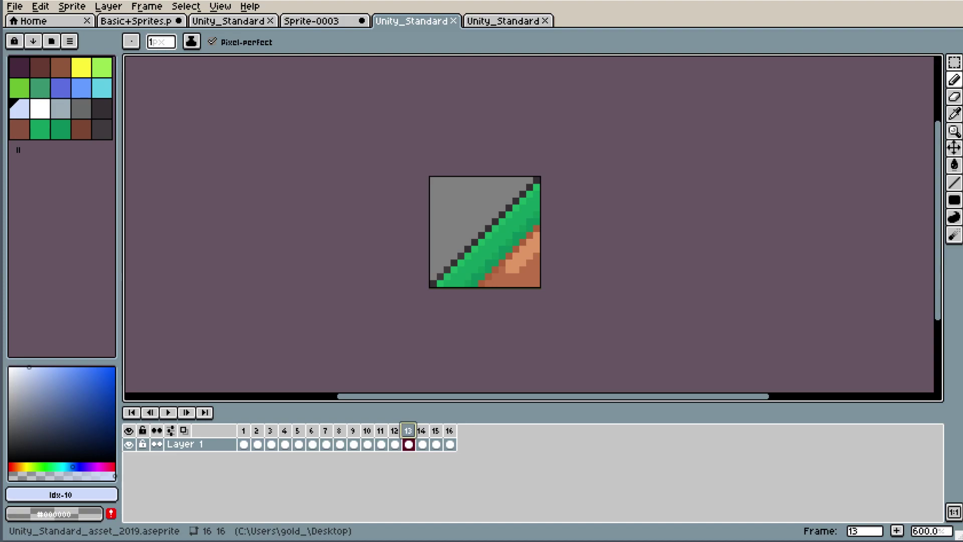
- Re-export the sprite sheet with Best fit off and 6 columns
{"action": "left_click", "coordinate": [15, 7]}
{"action": "left_click", "coordinate": [103, 144]}
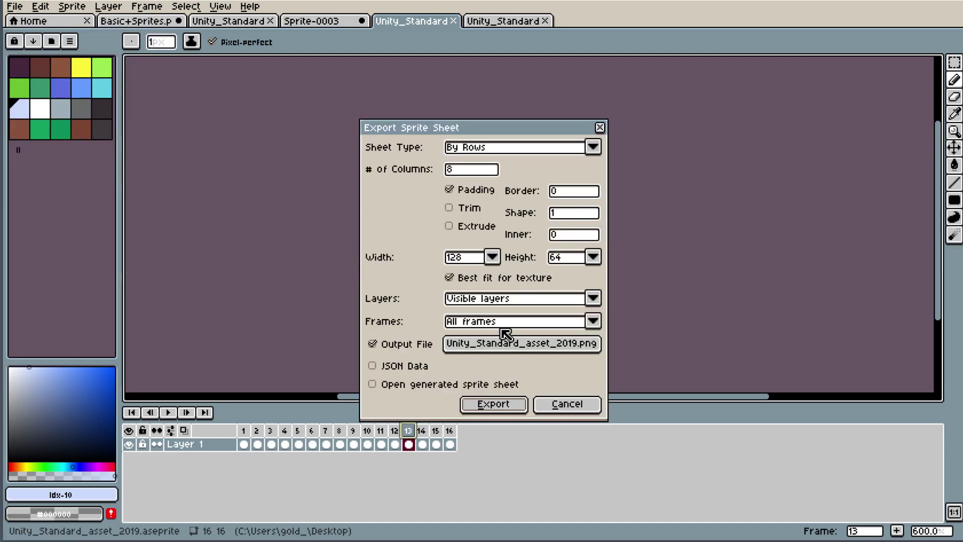
{"action": "left_click", "coordinate": [506, 279]}
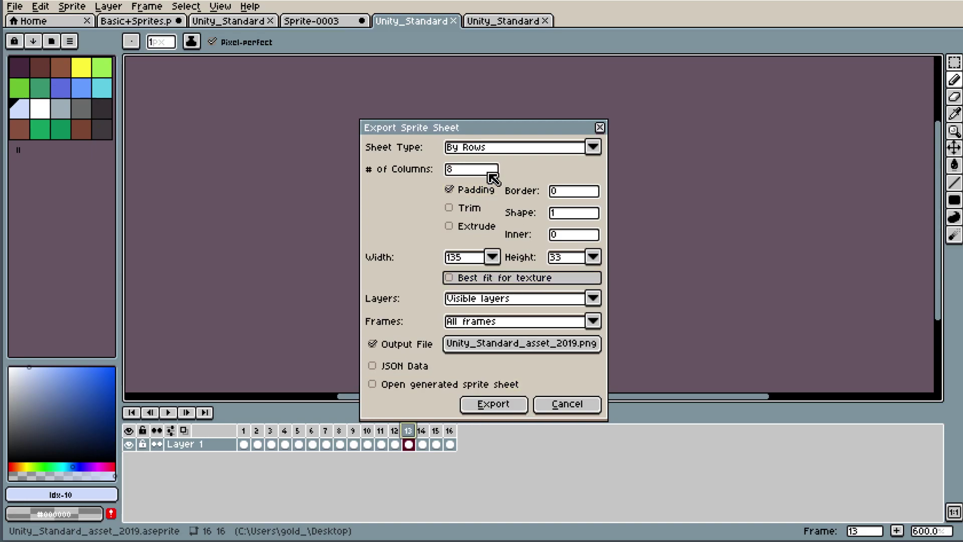
{"action": "left_click_drag", "start_coordinate": [489, 173], "coordinate": [429, 171]}
{"action": "type", "text": "6"}
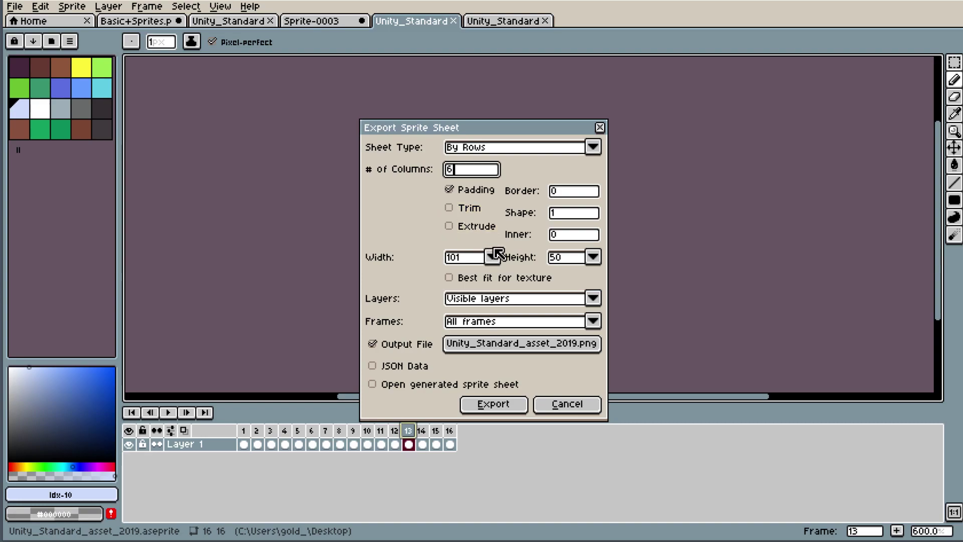
{"action": "left_click", "coordinate": [503, 404]}
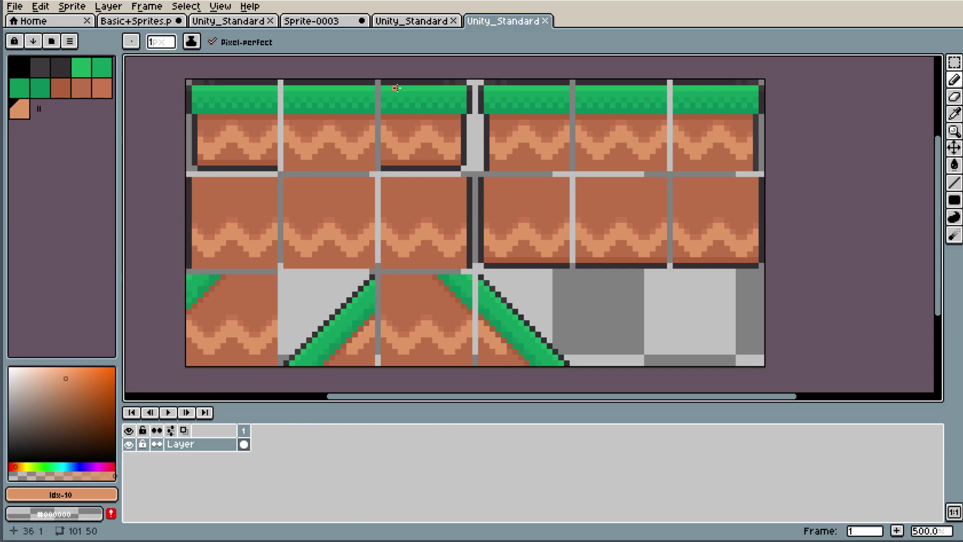
- Close the generated sprite sheet tab and step back to frames 12–13
{"action": "left_click", "coordinate": [545, 21]}
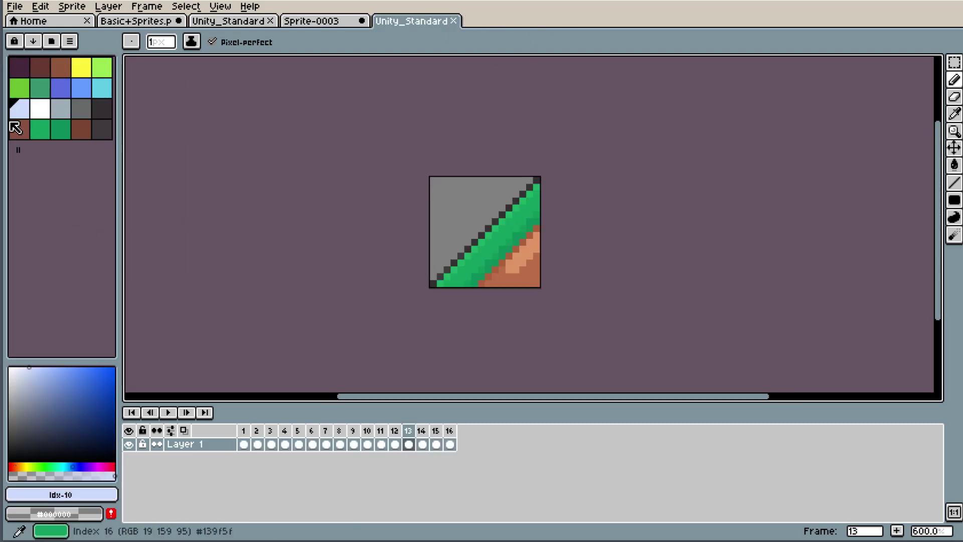
{"action": "key", "text": "Return"}
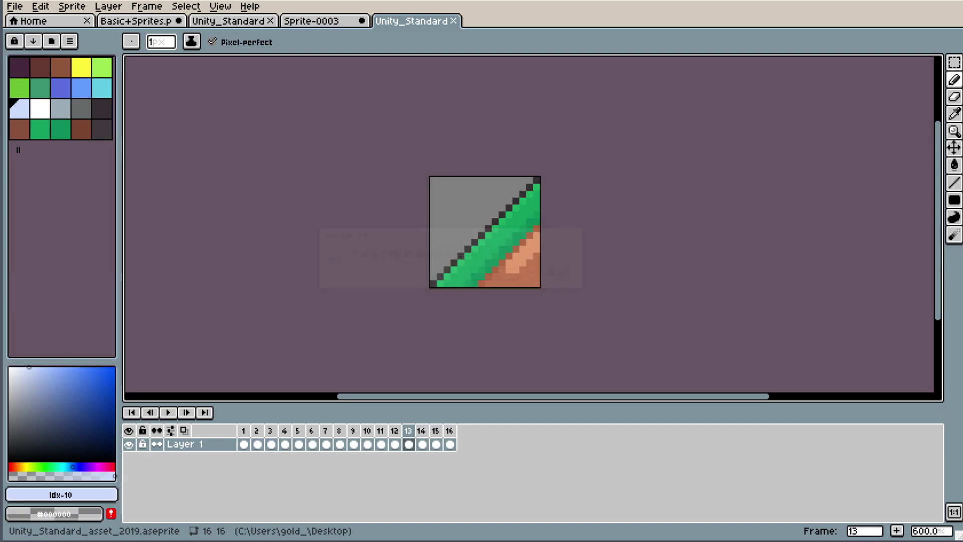
{"action": "left_click", "coordinate": [395, 437]}
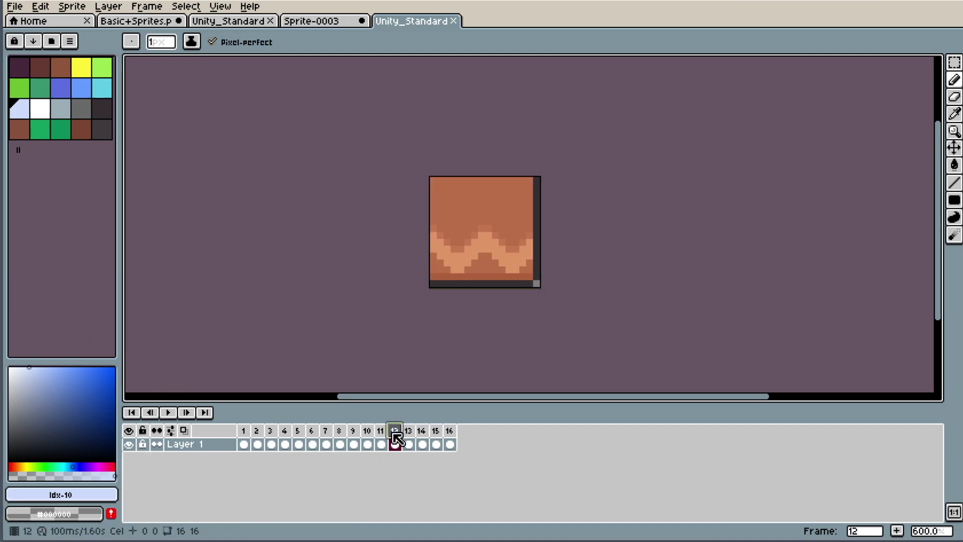
- Check the frame 14 and 16 tiles, then export the 6-column sheet with visible layers and all frames
{"action": "left_click", "coordinate": [422, 436]}
{"action": "left_click", "coordinate": [449, 430]}
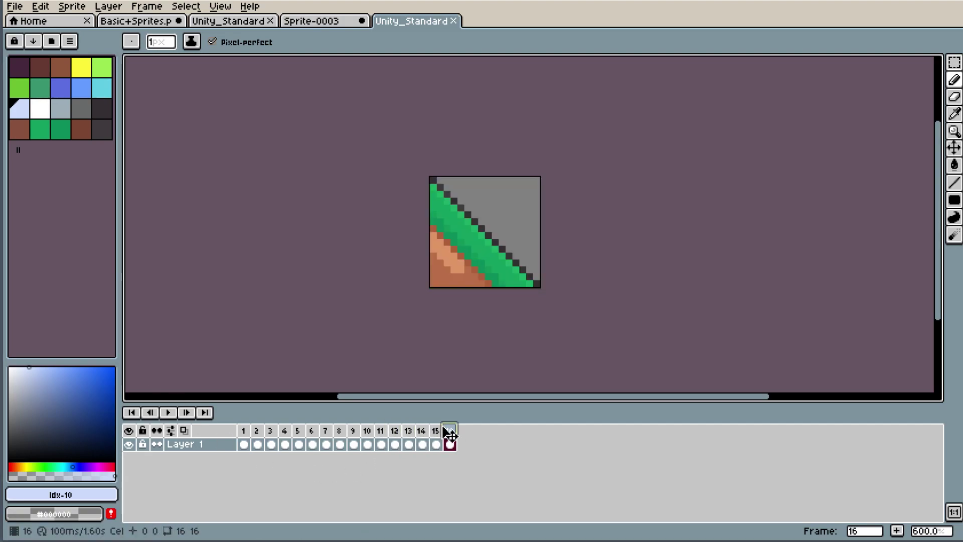
{"action": "left_click", "coordinate": [23, 6]}
{"action": "left_click", "coordinate": [14, 6]}
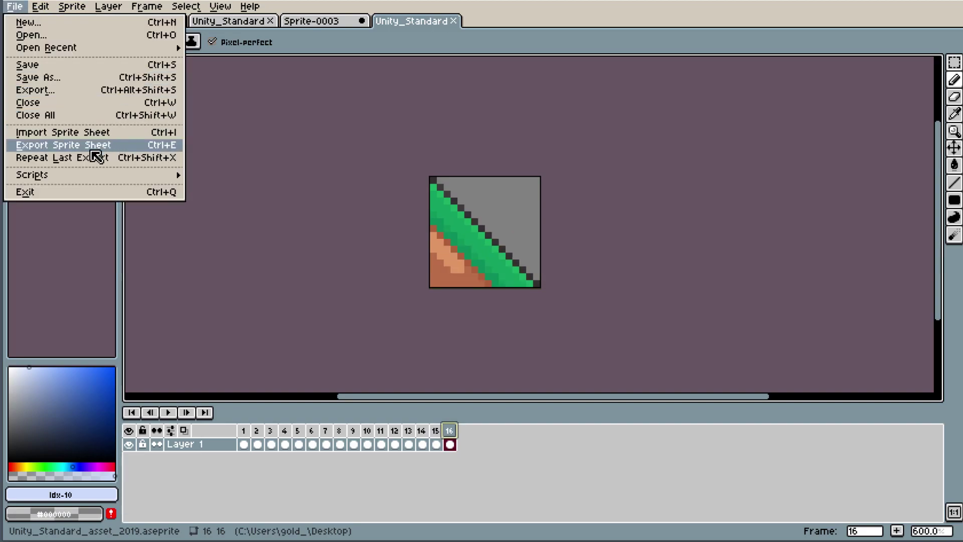
{"action": "left_click", "coordinate": [91, 146]}
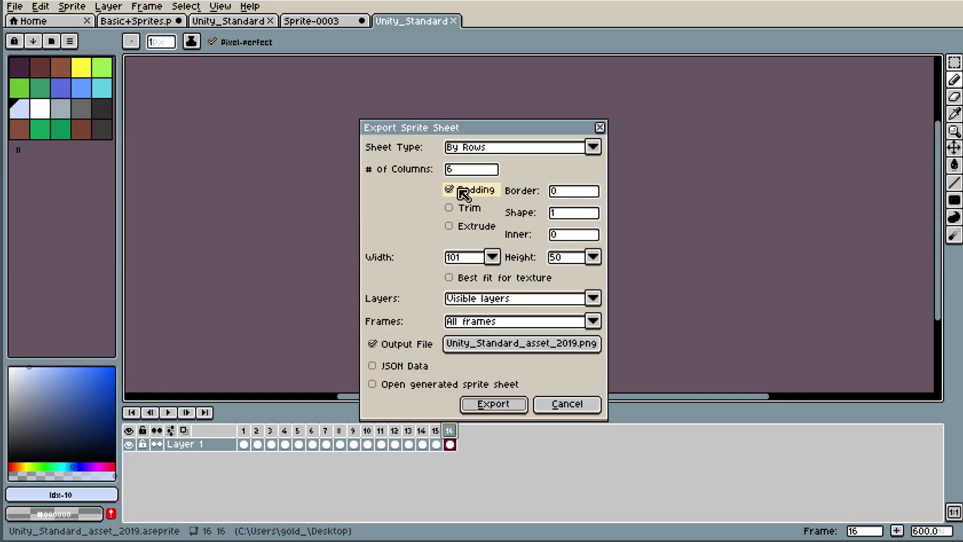
{"action": "left_click", "coordinate": [532, 301]}
{"action": "left_click", "coordinate": [532, 301]}
{"action": "left_click", "coordinate": [526, 322]}
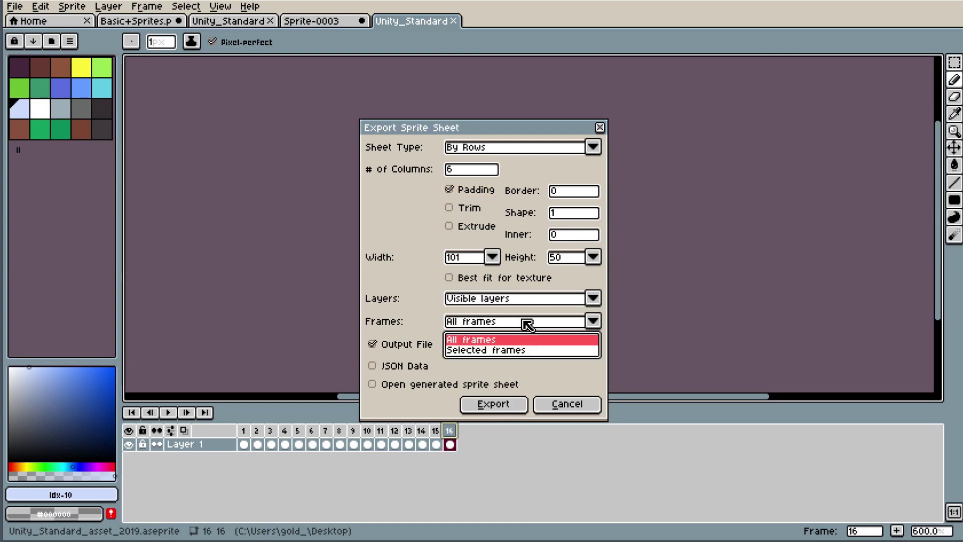
{"action": "left_click", "coordinate": [493, 405]}
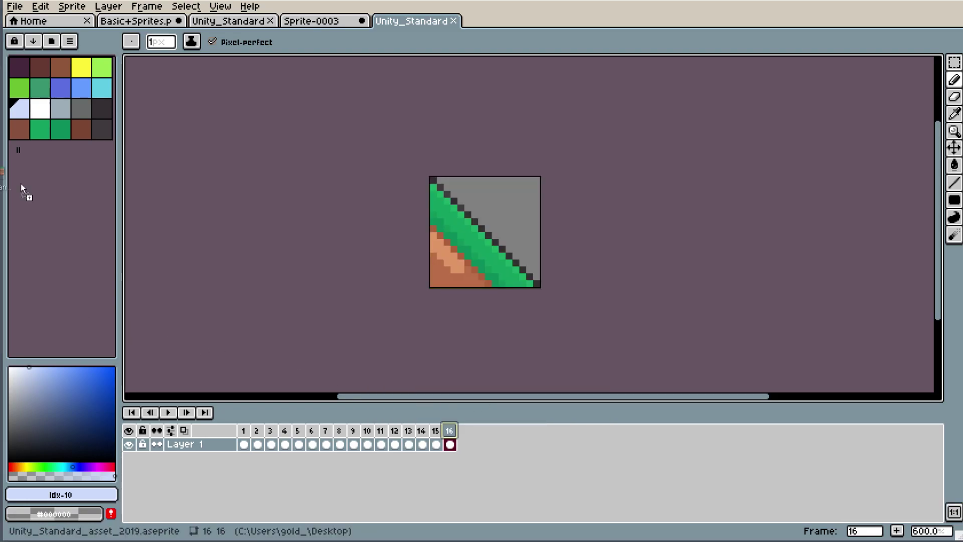
{"action": "scroll", "coordinate": [575, 236], "scroll_direction": "up", "scroll_amount": 3}
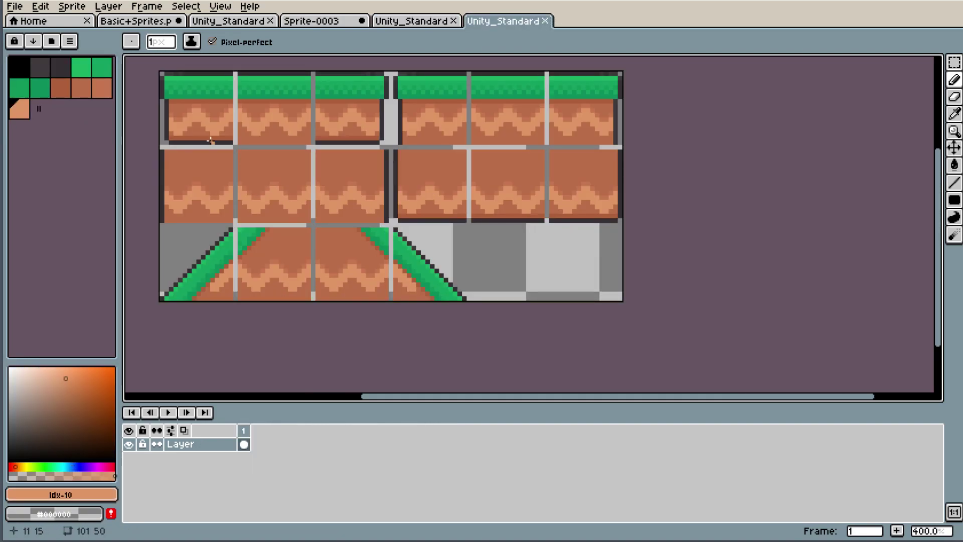
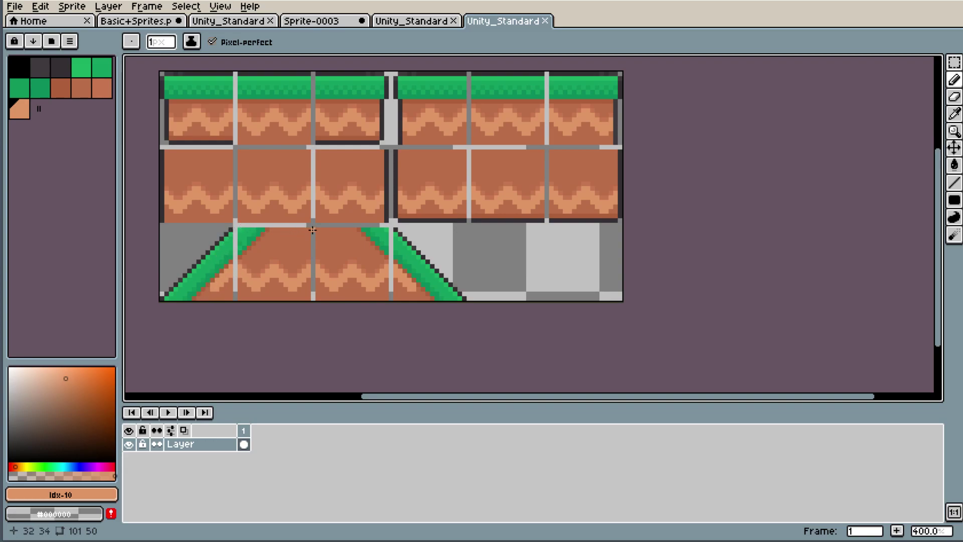
- Close the large Unity_Standard tileset document and return to the Basic+Sprites.png sheet
{"action": "scroll", "coordinate": [270, 209], "scroll_direction": "down", "scroll_amount": 1}
{"action": "scroll", "coordinate": [375, 277], "scroll_direction": "up", "scroll_amount": 1}
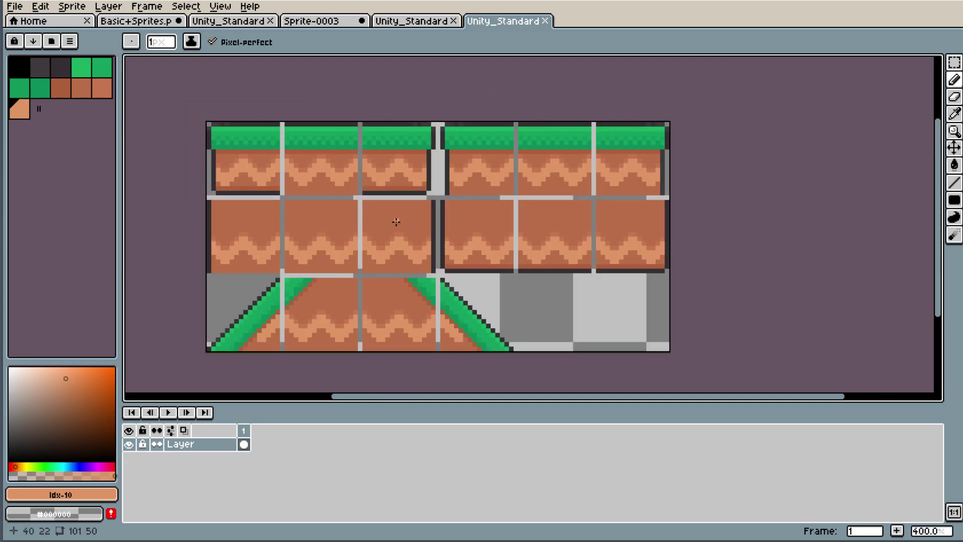
{"action": "left_click", "coordinate": [546, 20]}
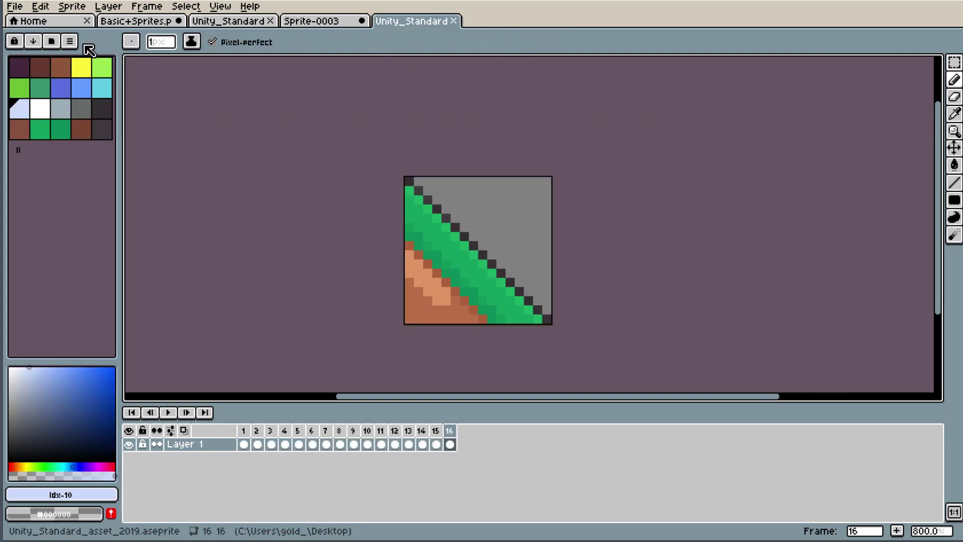
{"action": "left_click", "coordinate": [134, 21]}
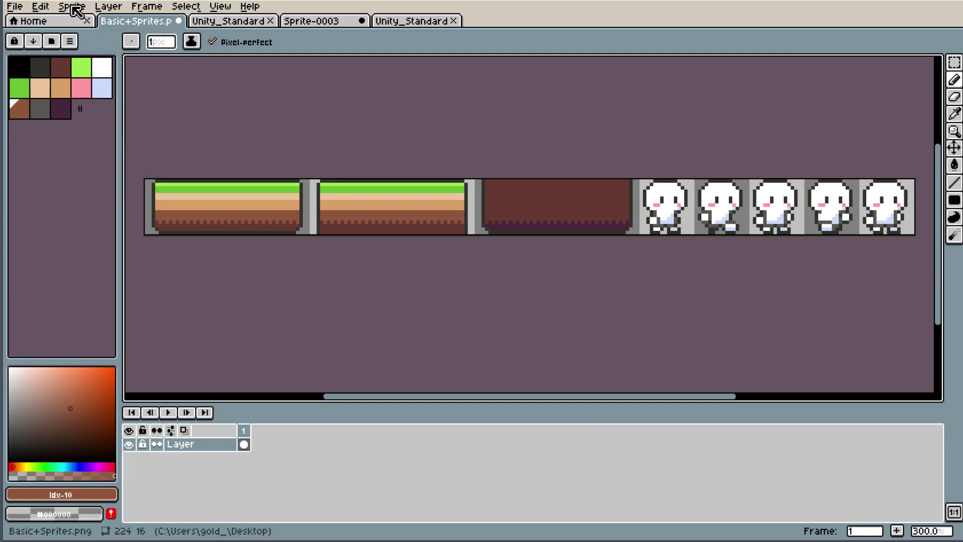
{"action": "left_click", "coordinate": [251, 23]}
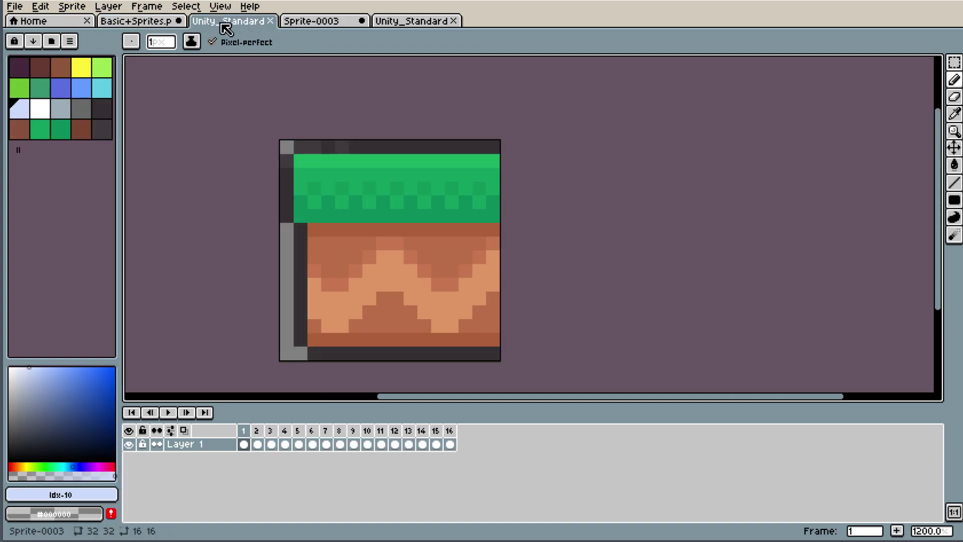
{"action": "left_click", "coordinate": [145, 23]}
{"action": "left_click", "coordinate": [14, 7]}
- Create a new blank 16×16 RGBA sprite with a transparent background
{"action": "left_click", "coordinate": [28, 23]}
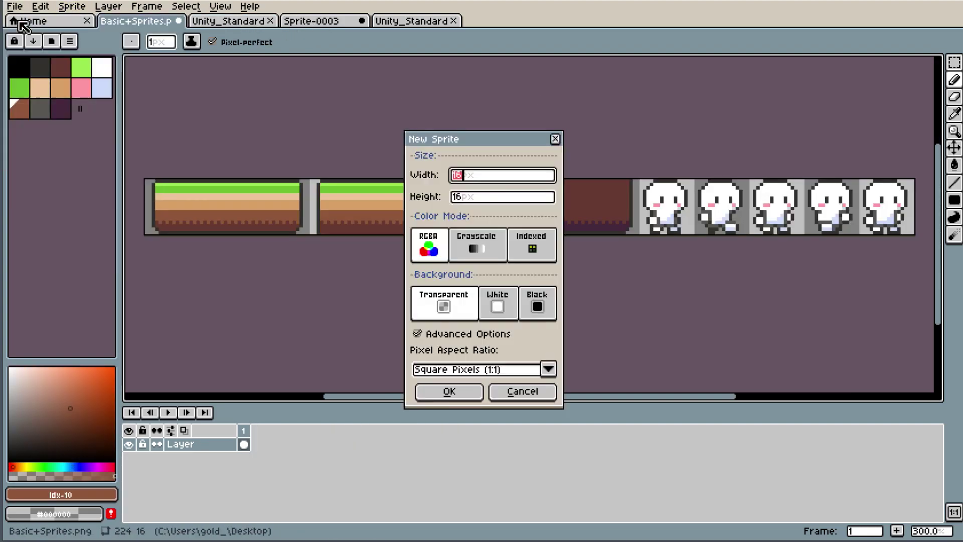
{"action": "left_click", "coordinate": [474, 264]}
{"action": "key", "text": "Return"}
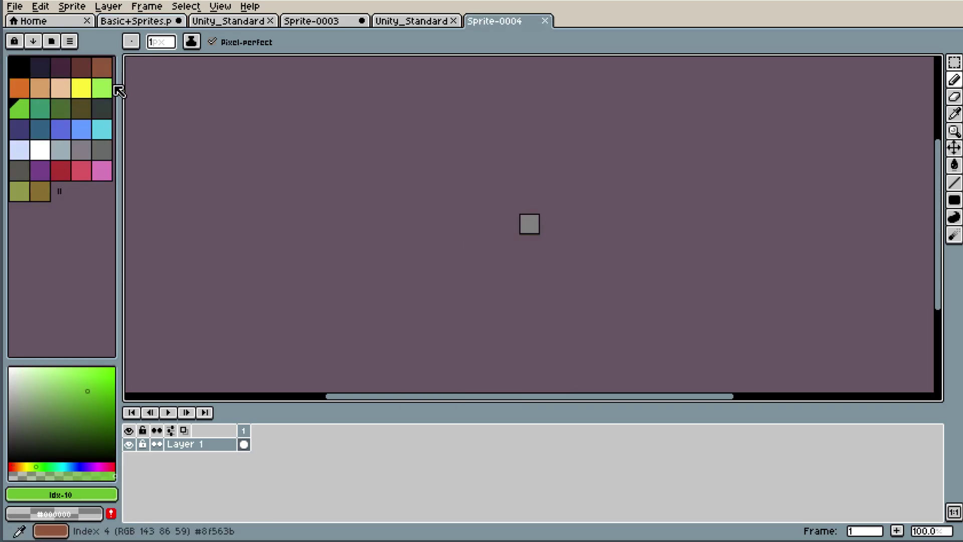
{"action": "scroll", "coordinate": [544, 209], "scroll_direction": "up", "scroll_amount": 5}
{"action": "scroll", "coordinate": [501, 150], "scroll_direction": "up", "scroll_amount": 1}
- Close the slope tile document and Sprite-0003, discarding Sprite-0003's unsaved changes
{"action": "left_click", "coordinate": [459, 25]}
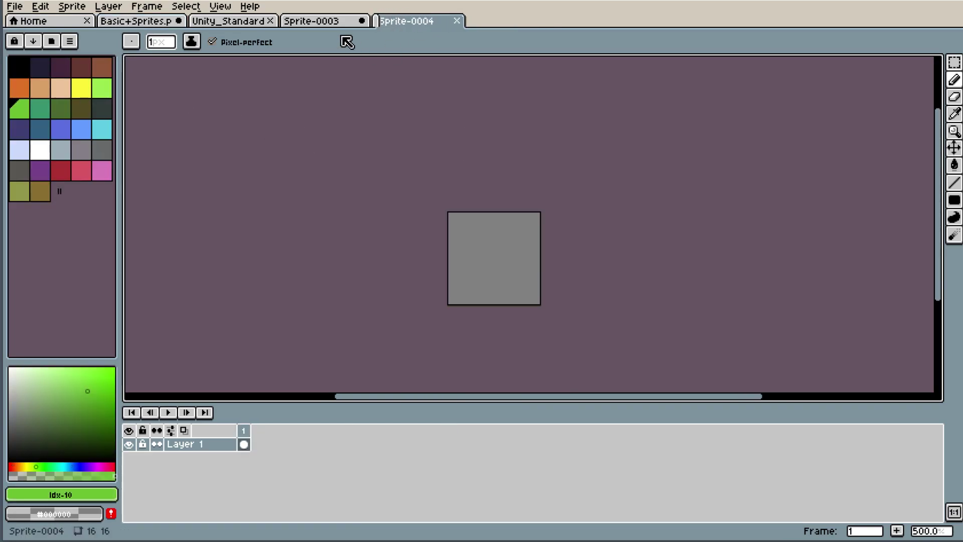
{"action": "left_click", "coordinate": [341, 22]}
{"action": "left_click", "coordinate": [362, 21]}
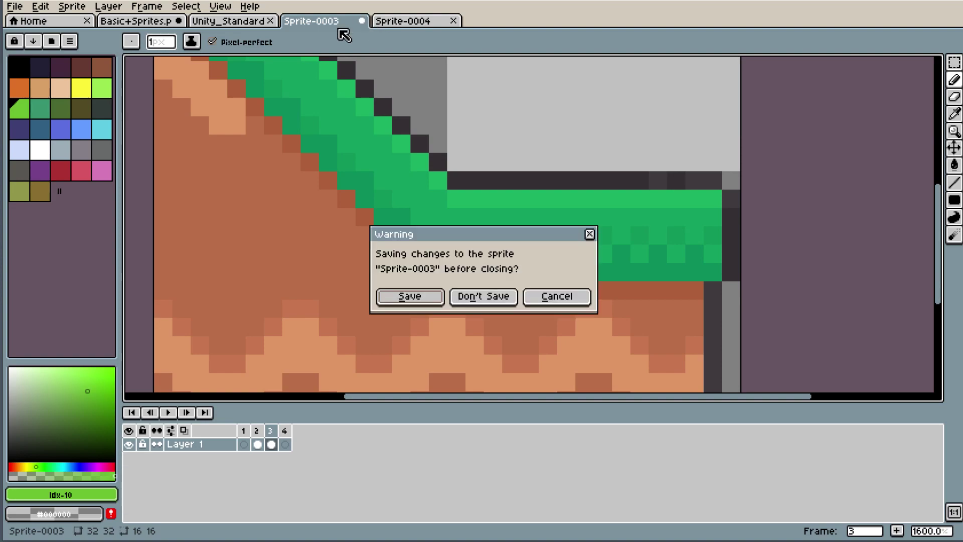
{"action": "left_click", "coordinate": [481, 299]}
- Marquee-select the first white character in Basic+Sprites.png and copy it
{"action": "left_click", "coordinate": [228, 21]}
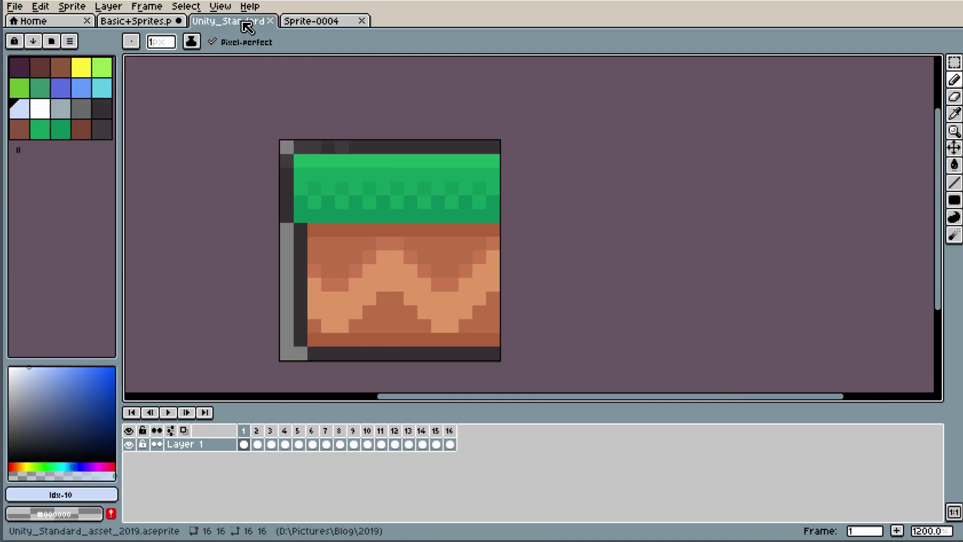
{"action": "left_click", "coordinate": [107, 21]}
{"action": "scroll", "coordinate": [732, 211], "scroll_direction": "up", "scroll_amount": 3}
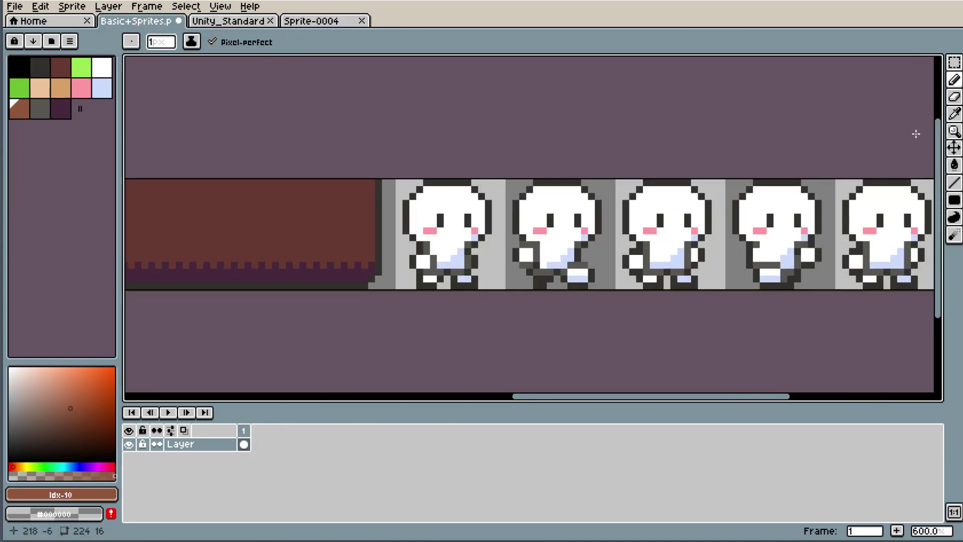
{"action": "left_click", "coordinate": [954, 63]}
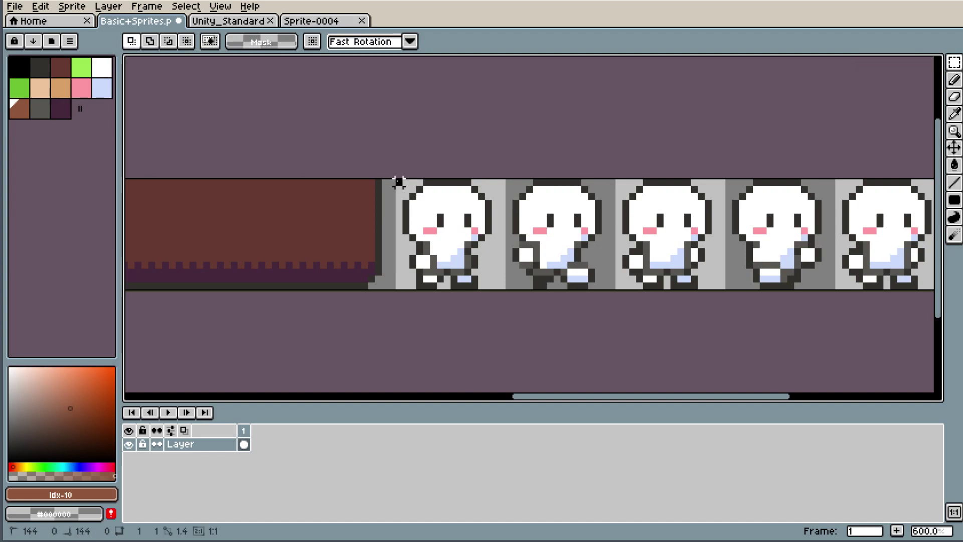
{"action": "left_click_drag", "start_coordinate": [396, 180], "coordinate": [507, 289]}
{"action": "key", "text": "ctrl+c"}
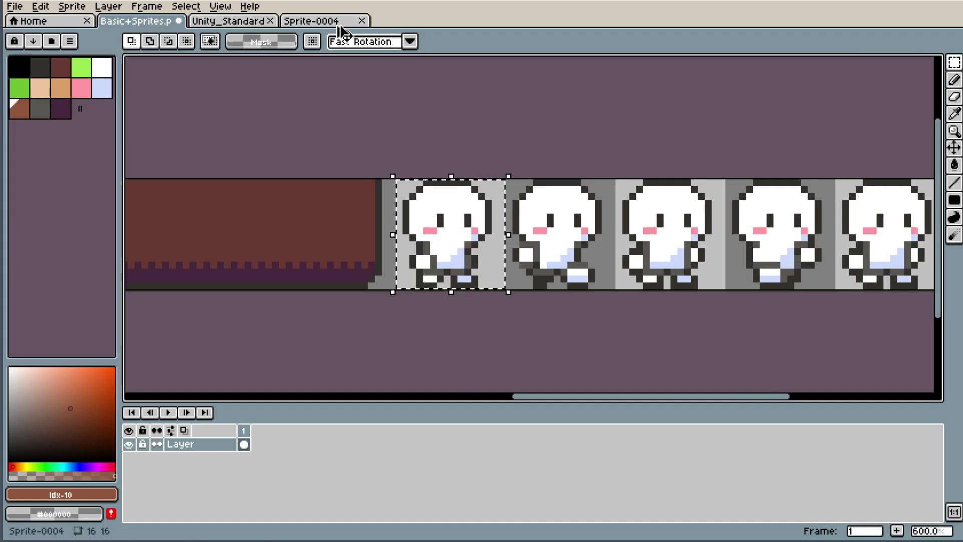
- Paste the character into Sprite-0004 and commit it in place
{"action": "left_click", "coordinate": [336, 22]}
{"action": "scroll", "coordinate": [548, 257], "scroll_direction": "up", "scroll_amount": 2}
{"action": "key", "text": "ctrl+v"}
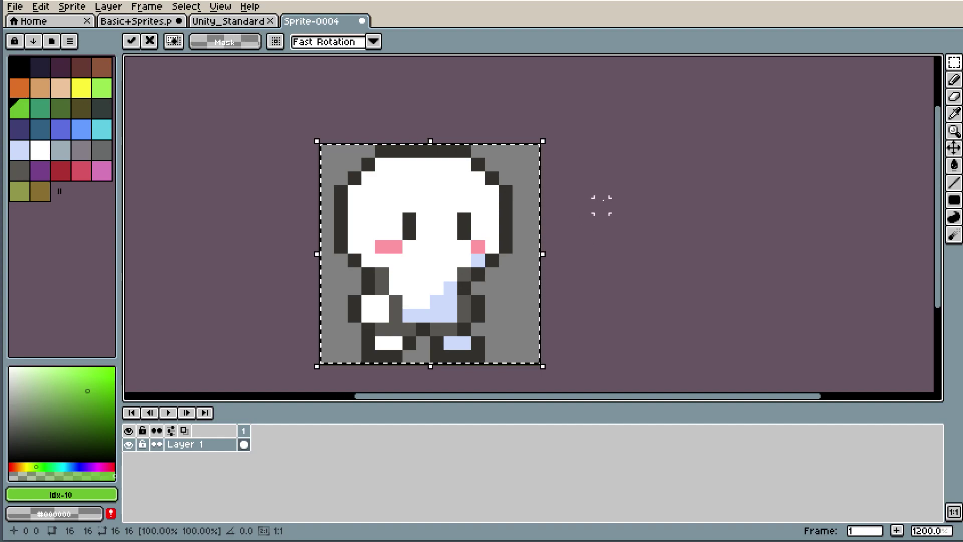
{"action": "left_click", "coordinate": [599, 204]}
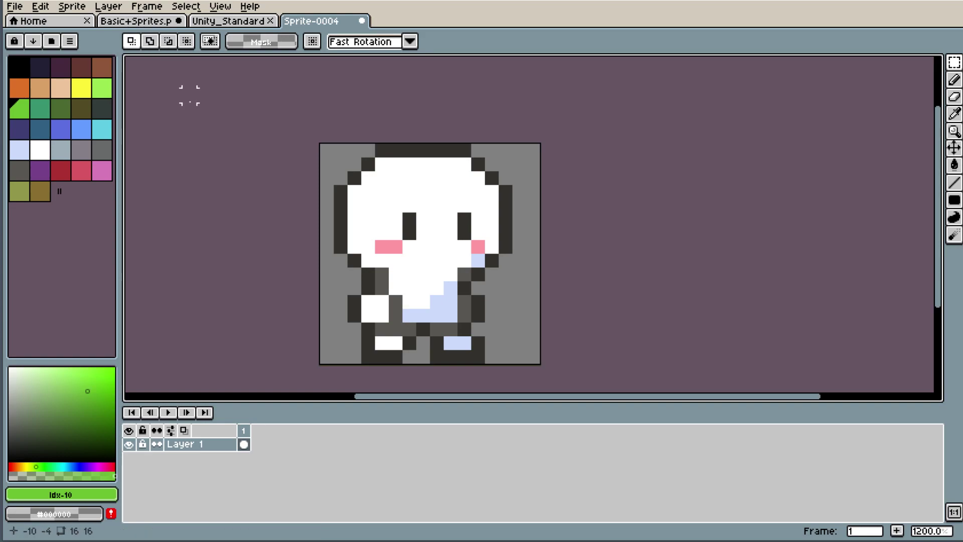
- Sample the dark outline colour and add a dark pixel on the head, undoing the head-top ones
{"action": "key", "text": "i"}
{"action": "scroll", "coordinate": [426, 265], "scroll_direction": "up", "scroll_amount": 1}
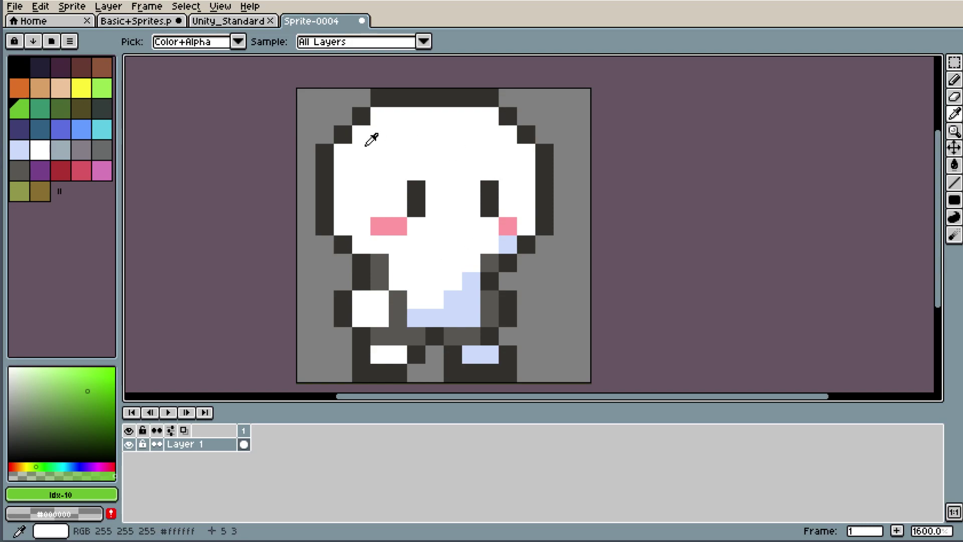
{"action": "left_click", "coordinate": [406, 93]}
{"action": "key", "text": "b"}
{"action": "left_click", "coordinate": [381, 130]}
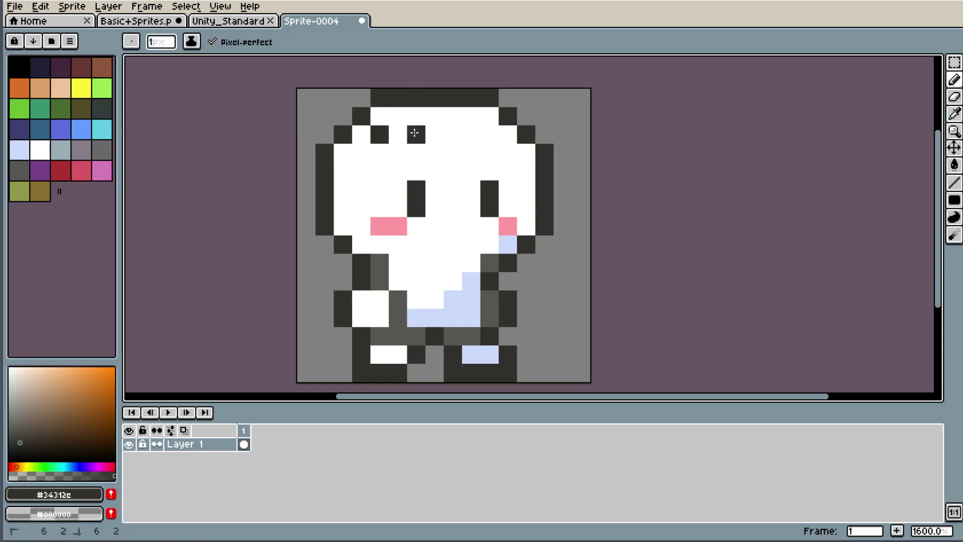
{"action": "left_click", "coordinate": [453, 135]}
{"action": "left_click", "coordinate": [489, 135]}
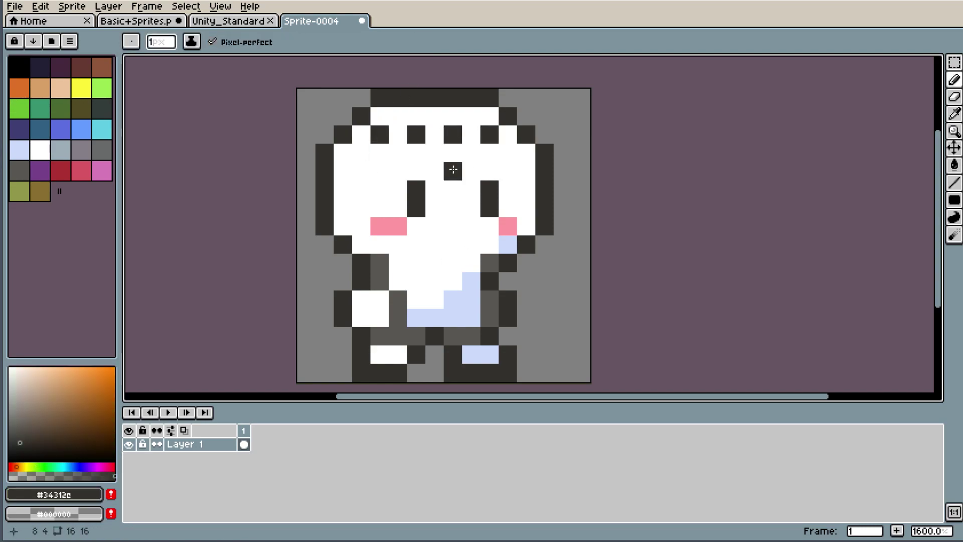
{"action": "key", "text": "ctrl+z"}
{"action": "key", "text": "ctrl+z"}
{"action": "key", "text": "ctrl+z"}
{"action": "key", "text": "ctrl+z"}
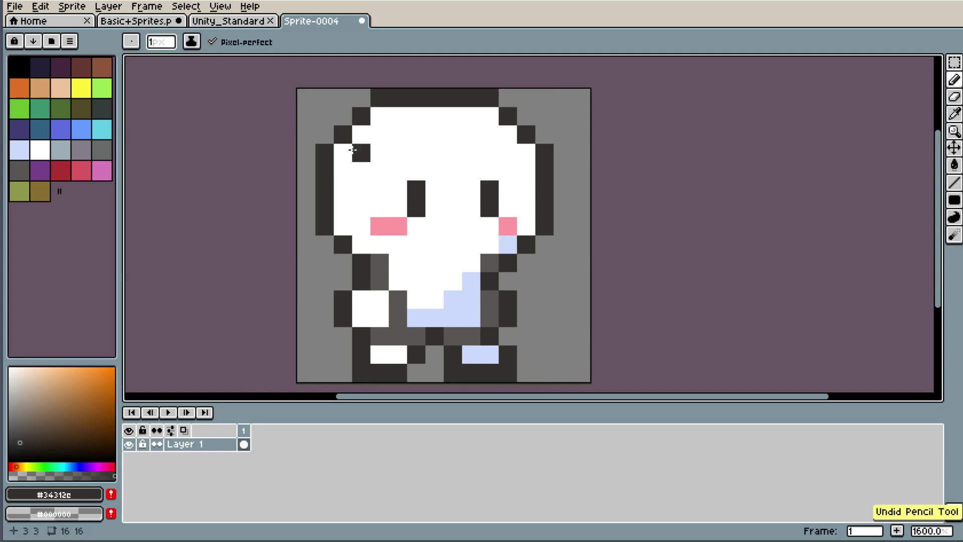
- Try dark pixels beside the left eye and on the skirt, then undo them
{"action": "left_click", "coordinate": [361, 189]}
{"action": "left_click", "coordinate": [379, 225]}
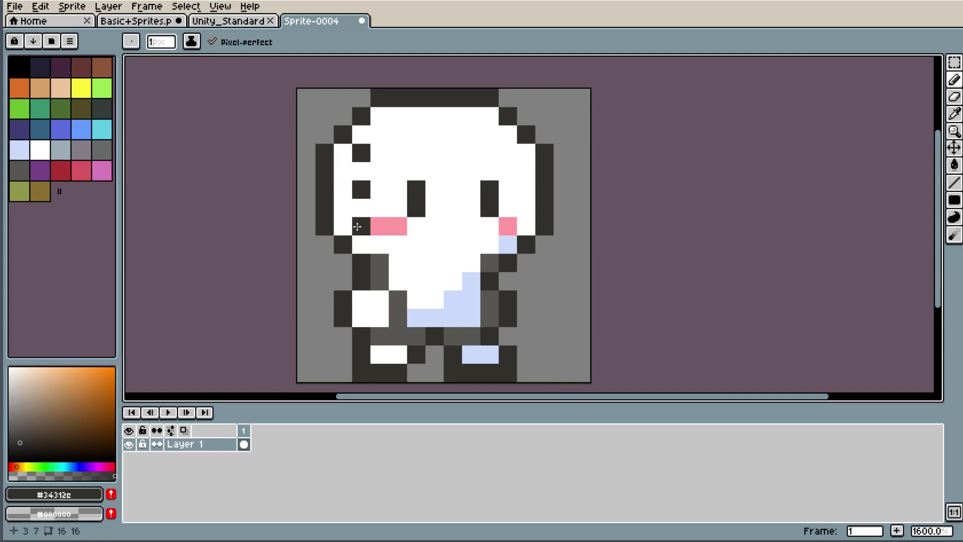
{"action": "key", "text": "ctrl+z"}
{"action": "key", "text": "ctrl+z"}
{"action": "key", "text": "ctrl+z"}
{"action": "key", "text": "ctrl+z"}
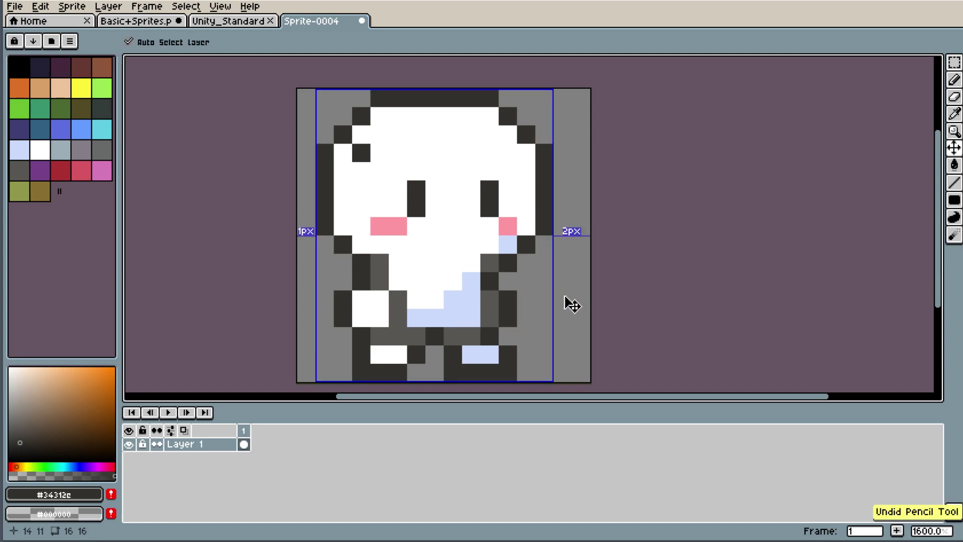
{"action": "key", "text": "ctrl+d"}
{"action": "left_click", "coordinate": [471, 262]}
{"action": "key", "text": "ctrl+z"}
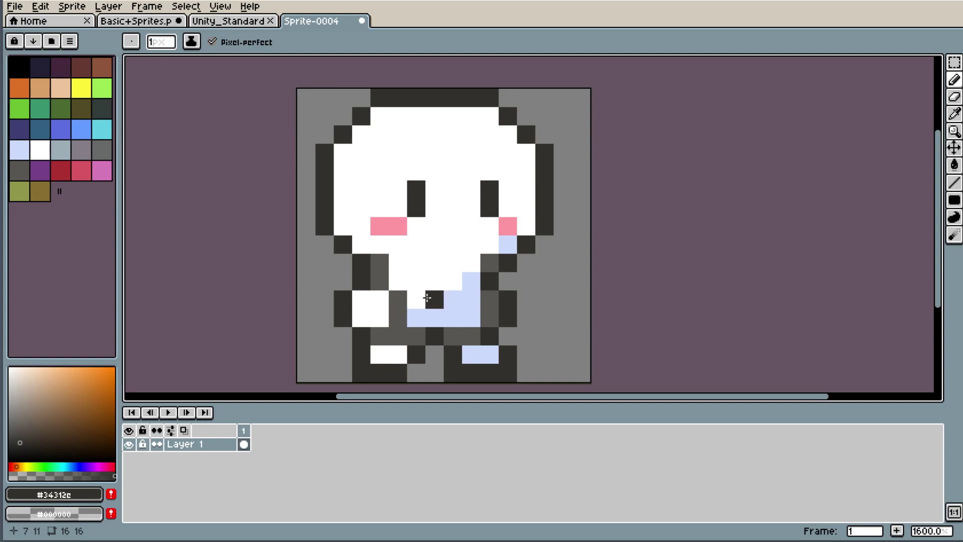
- Extend the dark outline at the body's left and erase the stray dark pixels there
{"action": "key", "text": "i"}
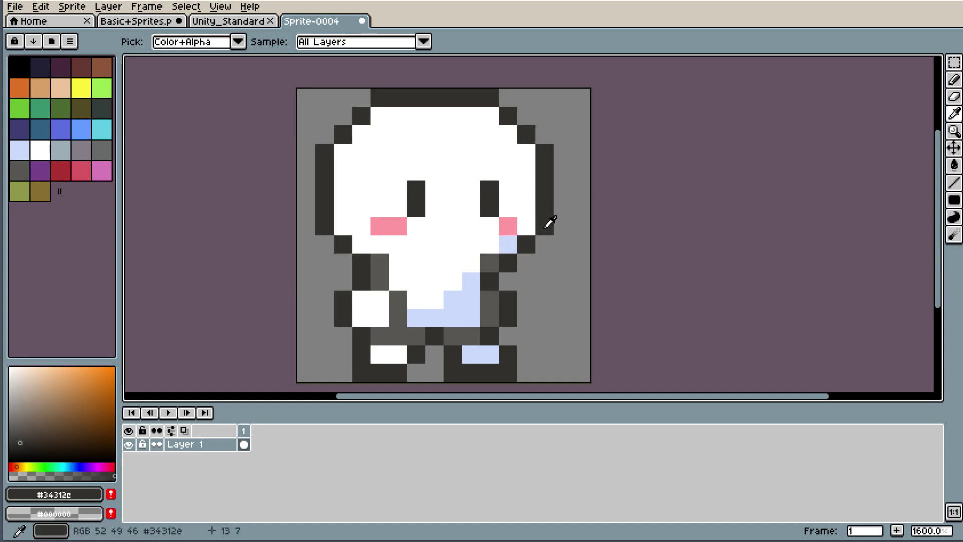
{"action": "key", "text": "b"}
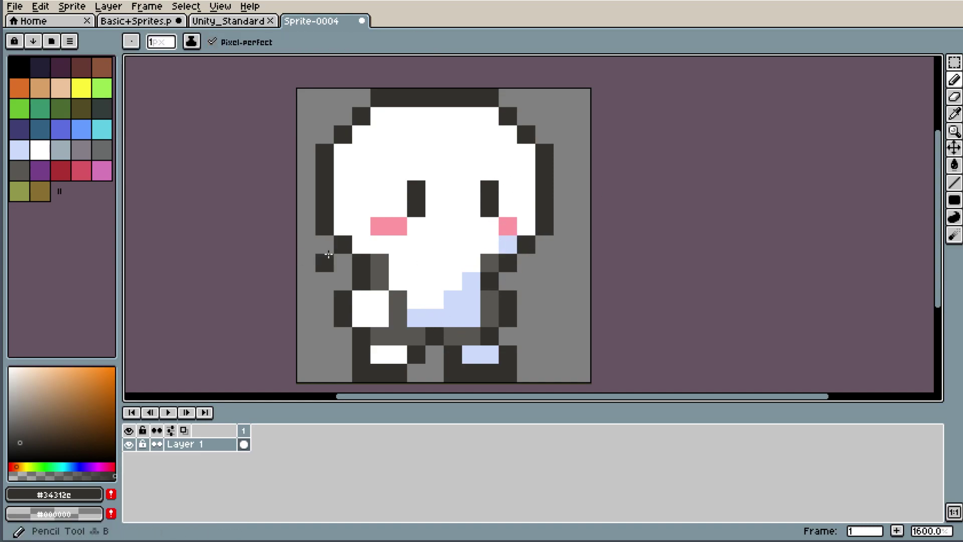
{"action": "left_click", "coordinate": [331, 252]}
{"action": "key", "text": "e"}
{"action": "left_click", "coordinate": [330, 275]}
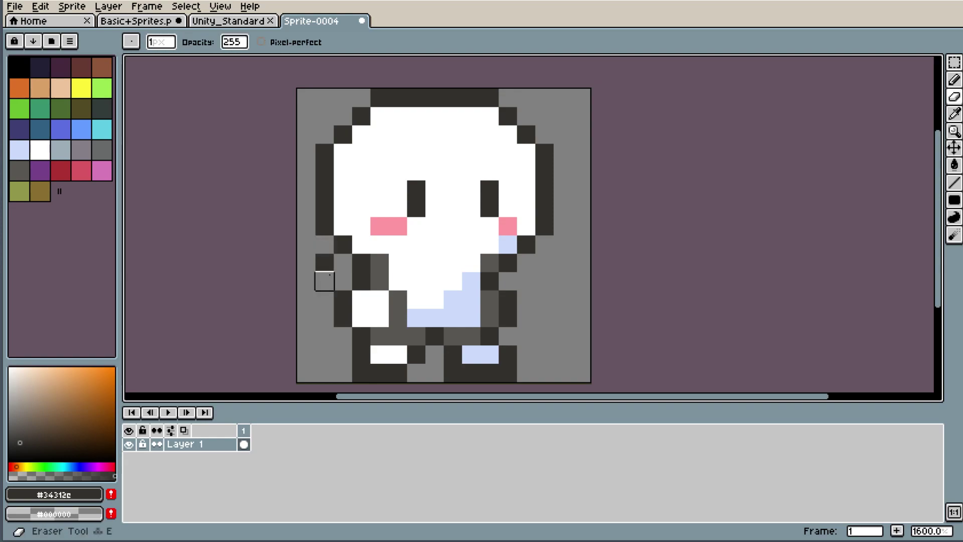
{"action": "key", "text": "b"}
{"action": "left_click", "coordinate": [324, 241]}
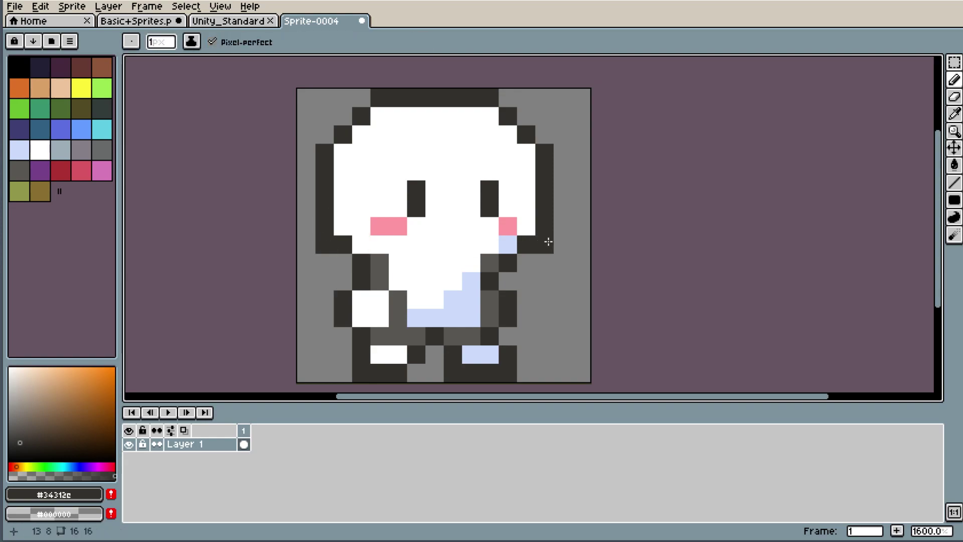
- Retouch the body's edge pixels, whitening two outline pixels on its left
{"action": "left_click", "coordinate": [533, 215], "text": "alt"}
{"action": "left_click", "coordinate": [520, 257]}
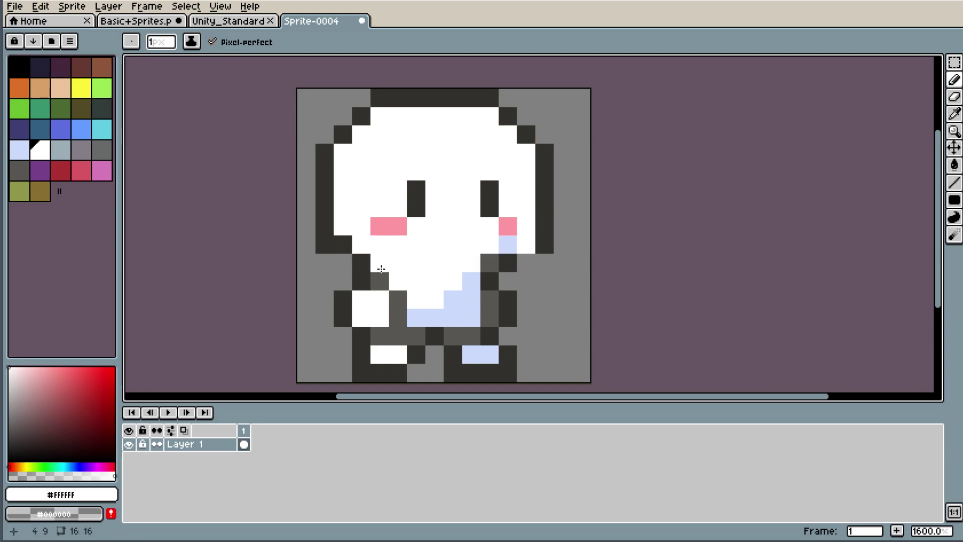
{"action": "left_click", "coordinate": [550, 240], "text": "alt"}
{"action": "left_click", "coordinate": [520, 263]}
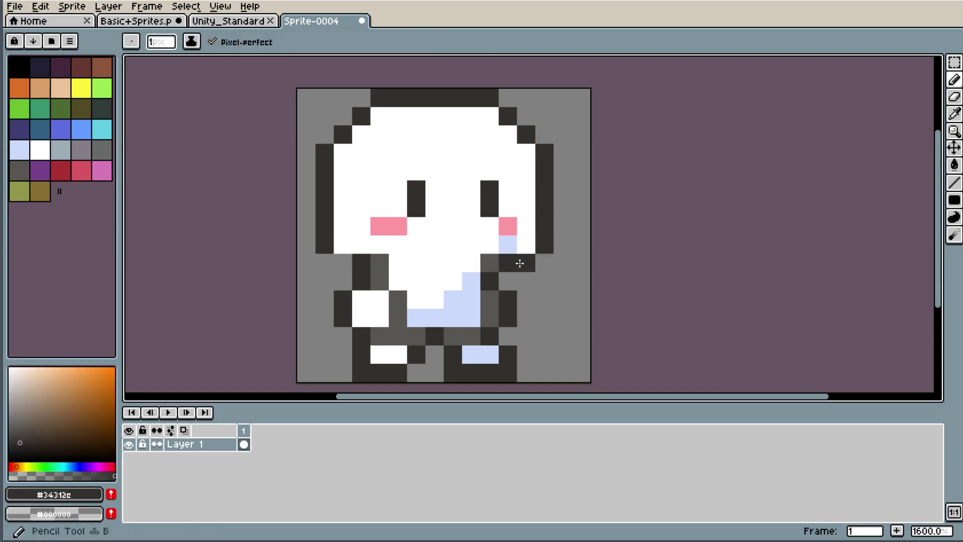
{"action": "left_click", "coordinate": [387, 256], "text": "alt"}
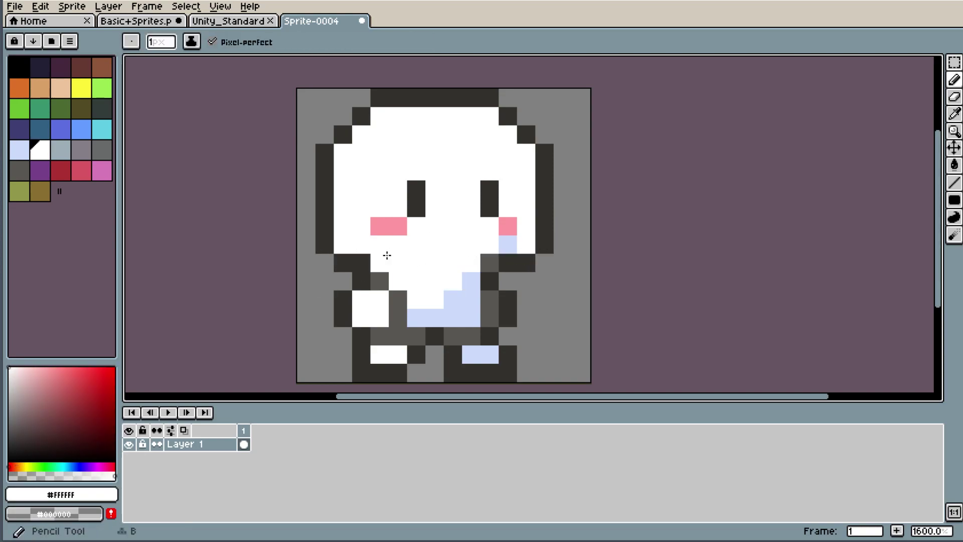
{"action": "left_click_drag", "start_coordinate": [380, 261], "coordinate": [364, 260]}
- Darken a pixel right of the skirt, undoing a second dark pixel
{"action": "scroll", "coordinate": [552, 224], "scroll_direction": "down", "scroll_amount": 4}
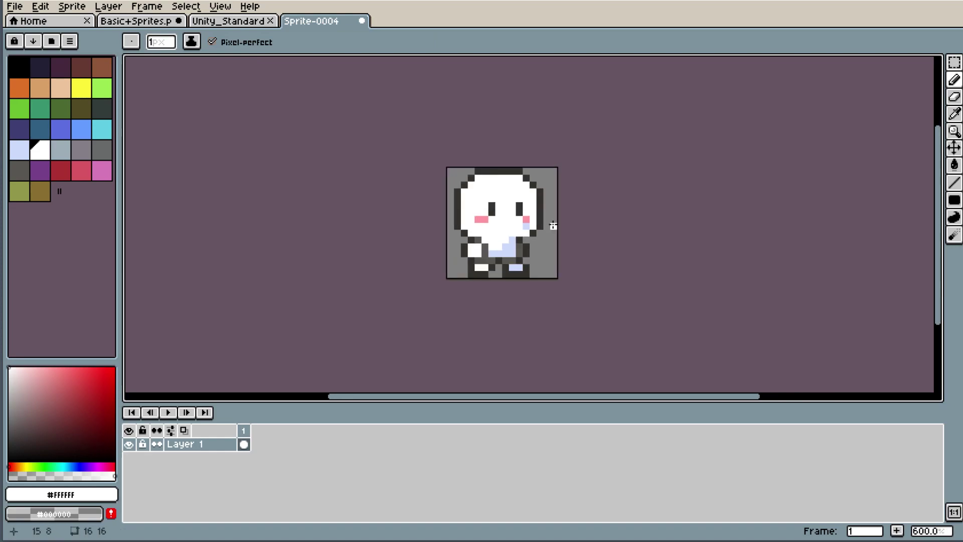
{"action": "scroll", "coordinate": [554, 221], "scroll_direction": "down", "scroll_amount": 1}
{"action": "scroll", "coordinate": [535, 229], "scroll_direction": "up", "scroll_amount": 7}
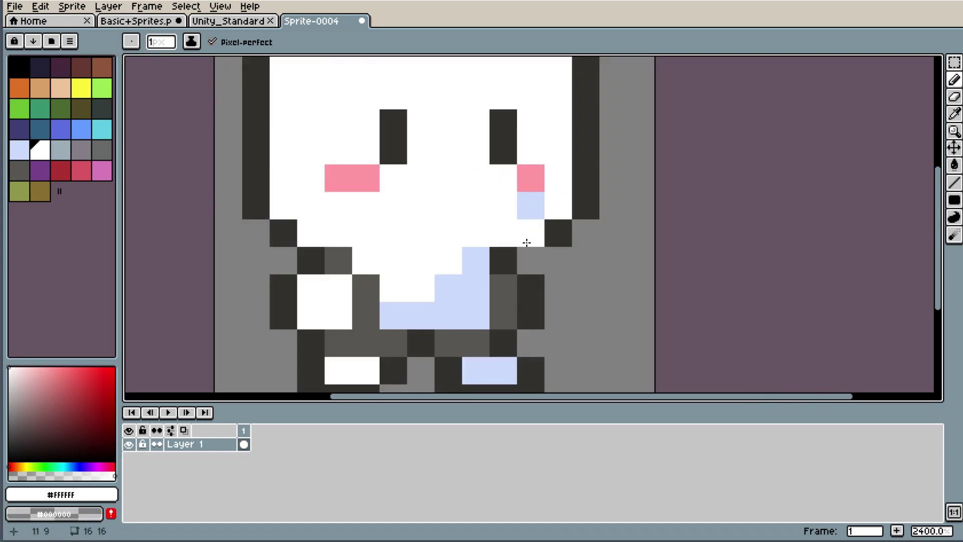
{"action": "left_click", "coordinate": [562, 230], "text": "alt"}
{"action": "left_click", "coordinate": [532, 253]}
{"action": "left_click", "coordinate": [473, 259]}
{"action": "key", "text": "ctrl+z"}
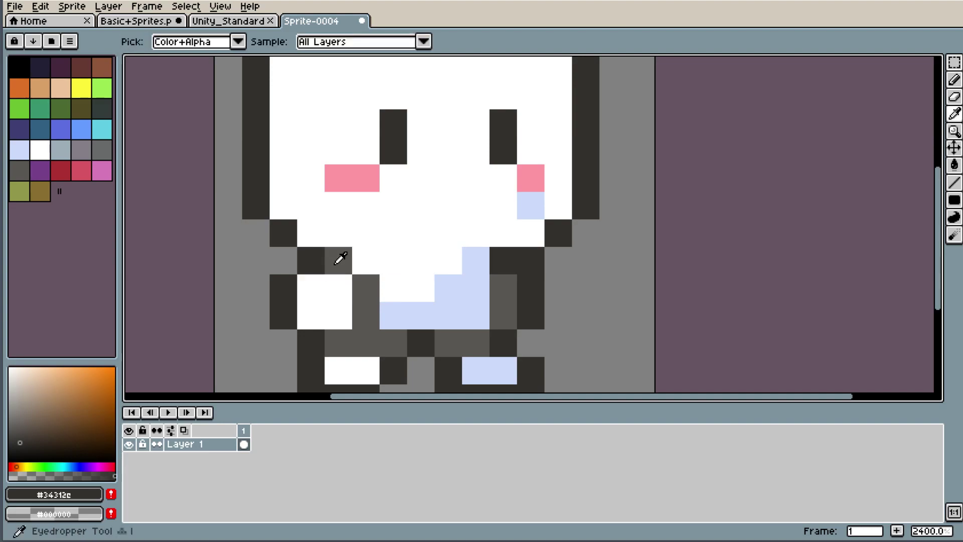
- Paint a row of dark-grey pixels below the face
{"action": "left_click", "coordinate": [423, 224]}
{"action": "scroll", "coordinate": [452, 235], "scroll_direction": "down", "scroll_amount": 3}
{"action": "scroll", "coordinate": [439, 246], "scroll_direction": "up", "scroll_amount": 3}
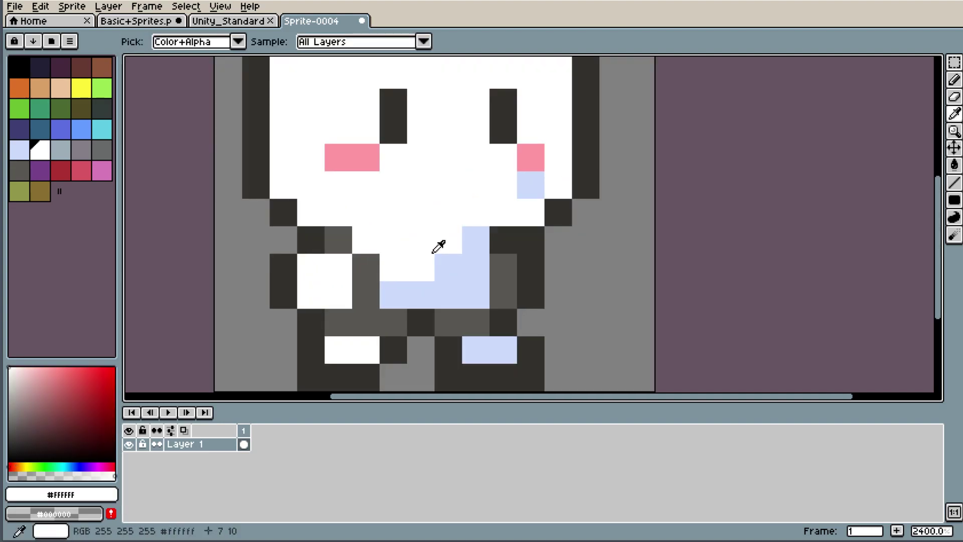
{"action": "left_click", "coordinate": [338, 234]}
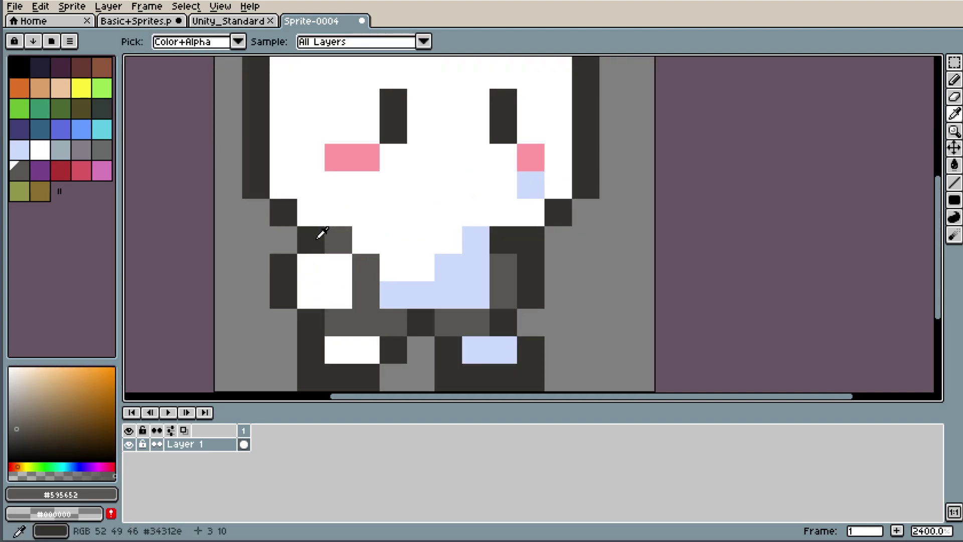
{"action": "left_click_drag", "start_coordinate": [366, 260], "coordinate": [449, 240]}
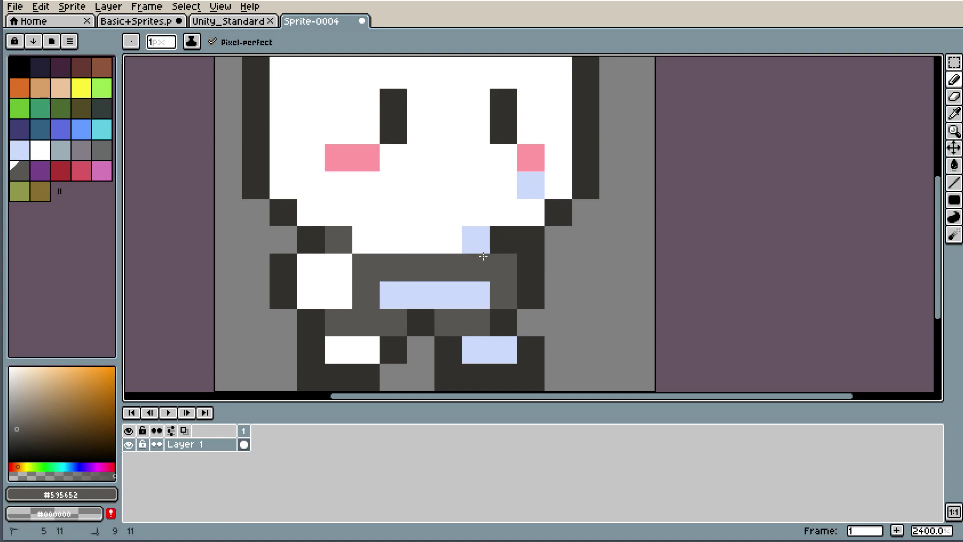
{"action": "scroll", "coordinate": [490, 191], "scroll_direction": "down", "scroll_amount": 5}
{"action": "scroll", "coordinate": [491, 189], "scroll_direction": "down", "scroll_amount": 2}
{"action": "scroll", "coordinate": [531, 178], "scroll_direction": "up", "scroll_amount": 1}
{"action": "scroll", "coordinate": [488, 177], "scroll_direction": "up", "scroll_amount": 3}
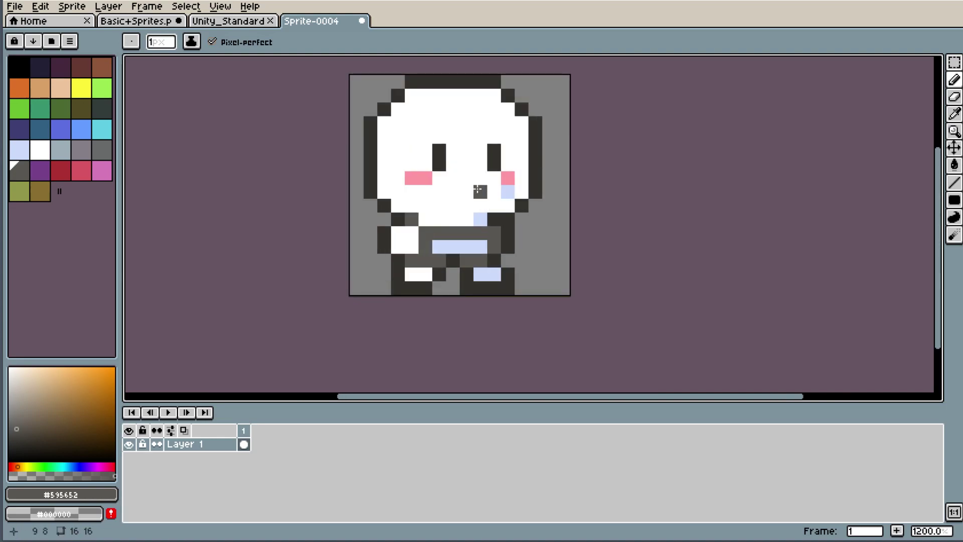
{"action": "scroll", "coordinate": [489, 175], "scroll_direction": "up", "scroll_amount": 1}
- Whiten the pixel below the right cheek and extend the light-blue collar strip leftward
{"action": "key", "text": "i"}
{"action": "left_click", "coordinate": [441, 208]}
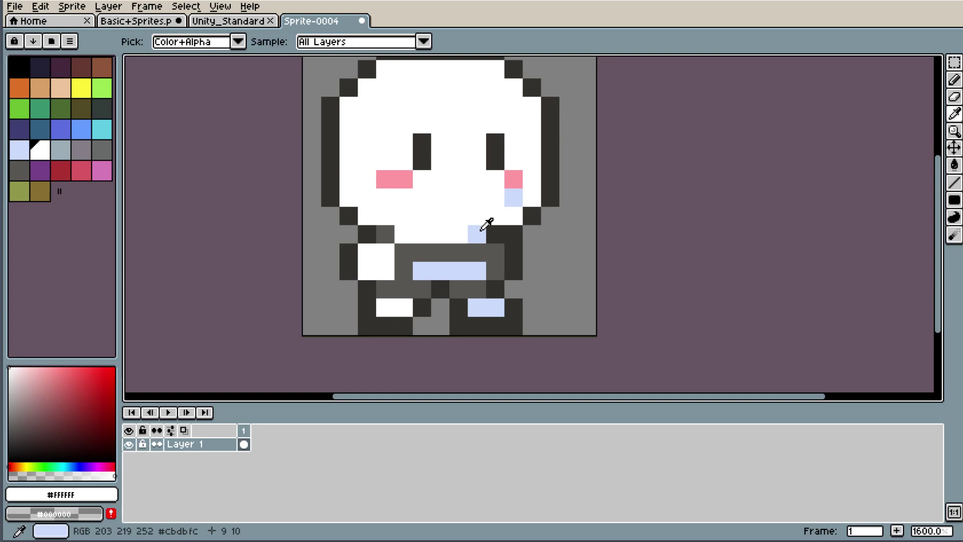
{"action": "key", "text": "b"}
{"action": "left_click", "coordinate": [508, 199]}
{"action": "scroll", "coordinate": [521, 196], "scroll_direction": "down", "scroll_amount": 6}
{"action": "scroll", "coordinate": [502, 206], "scroll_direction": "up", "scroll_amount": 1}
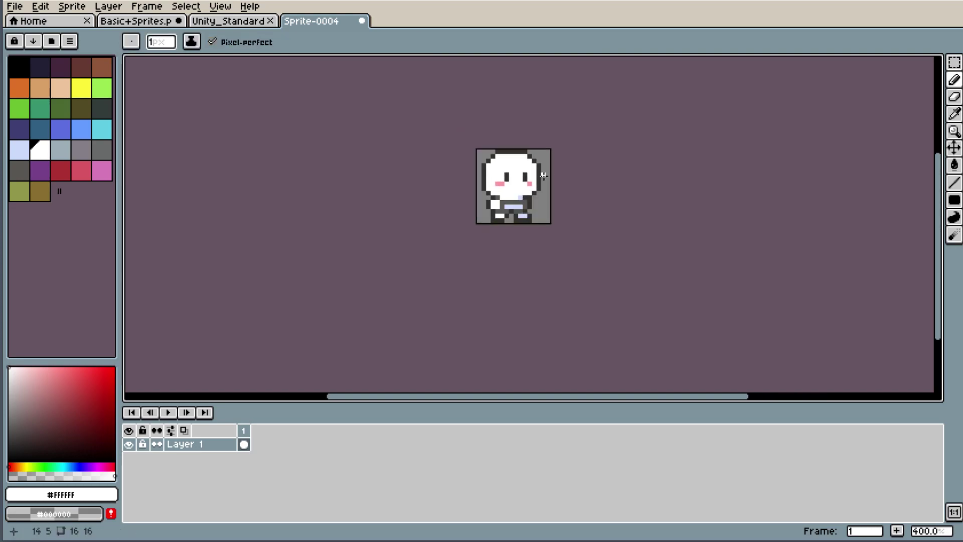
{"action": "scroll", "coordinate": [499, 209], "scroll_direction": "up", "scroll_amount": 5}
{"action": "key", "text": "i"}
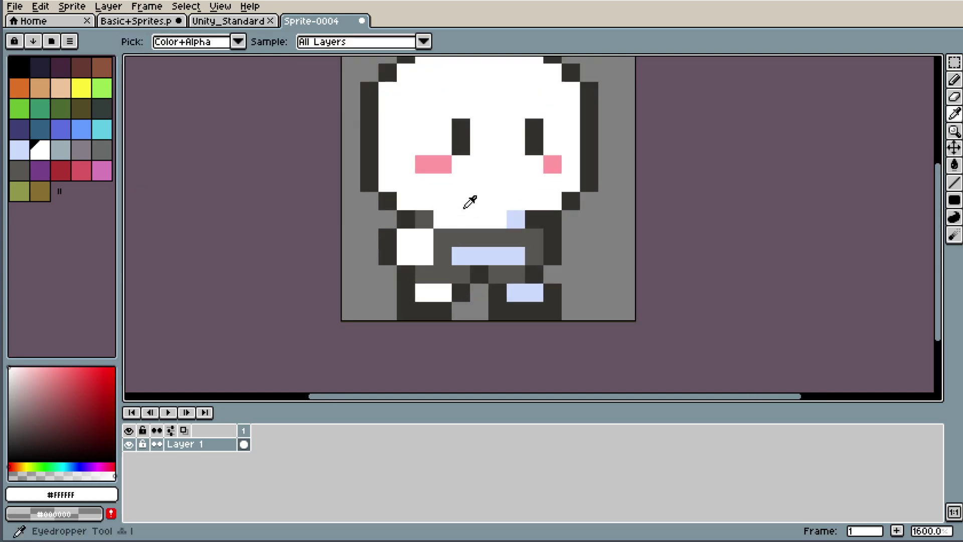
{"action": "left_click", "coordinate": [517, 219]}
{"action": "key", "text": "b"}
{"action": "left_click_drag", "start_coordinate": [521, 216], "coordinate": [464, 222]}
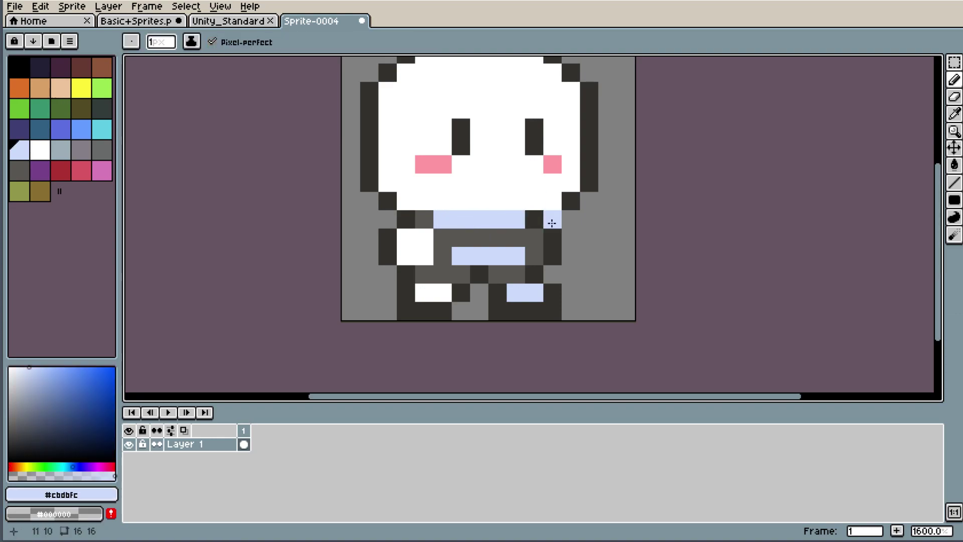
- Erase the dark body and leg pixels beneath the head
{"action": "key", "text": "e"}
{"action": "left_click_drag", "start_coordinate": [552, 236], "coordinate": [552, 329]}
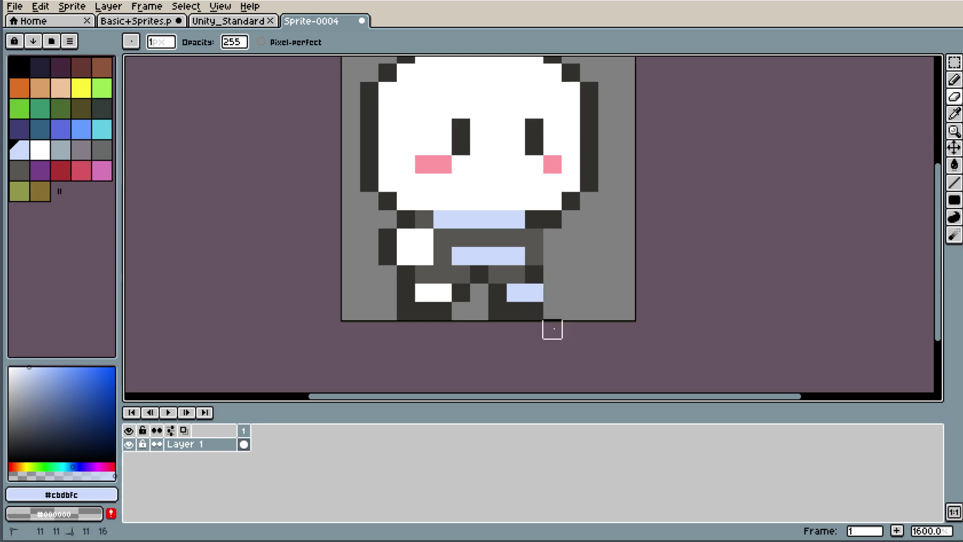
{"action": "mouse_move", "coordinate": [389, 245]}
{"action": "left_mouse_down"}
{"action": "mouse_move", "coordinate": [388, 260]}
{"action": "mouse_move", "coordinate": [443, 326]}
{"action": "left_mouse_up"}
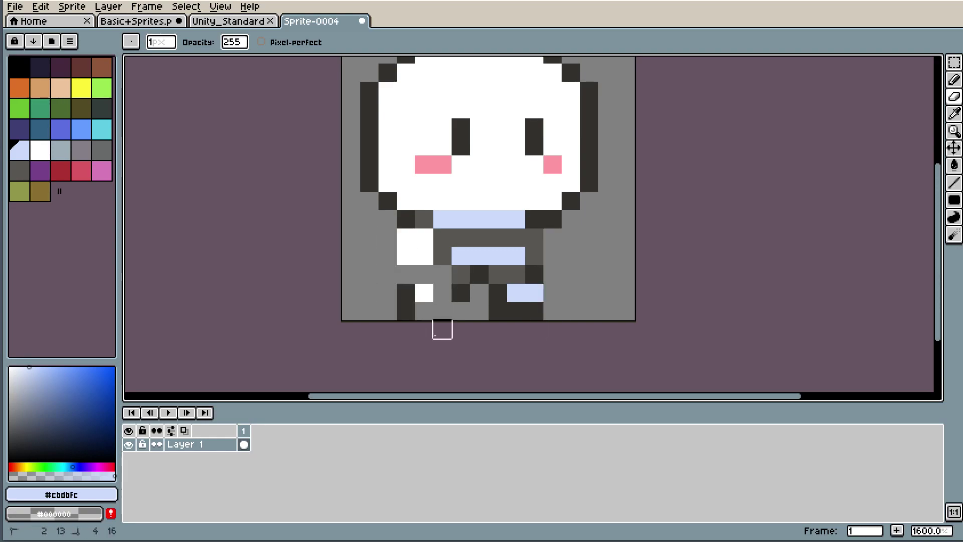
{"action": "left_click_drag", "start_coordinate": [534, 311], "coordinate": [535, 247]}
{"action": "mouse_move", "coordinate": [535, 311]}
{"action": "left_mouse_down"}
{"action": "mouse_move", "coordinate": [384, 273]}
{"action": "mouse_move", "coordinate": [404, 290]}
{"action": "mouse_move", "coordinate": [423, 236]}
{"action": "mouse_move", "coordinate": [442, 275]}
{"action": "mouse_move", "coordinate": [442, 310]}
{"action": "left_mouse_up"}
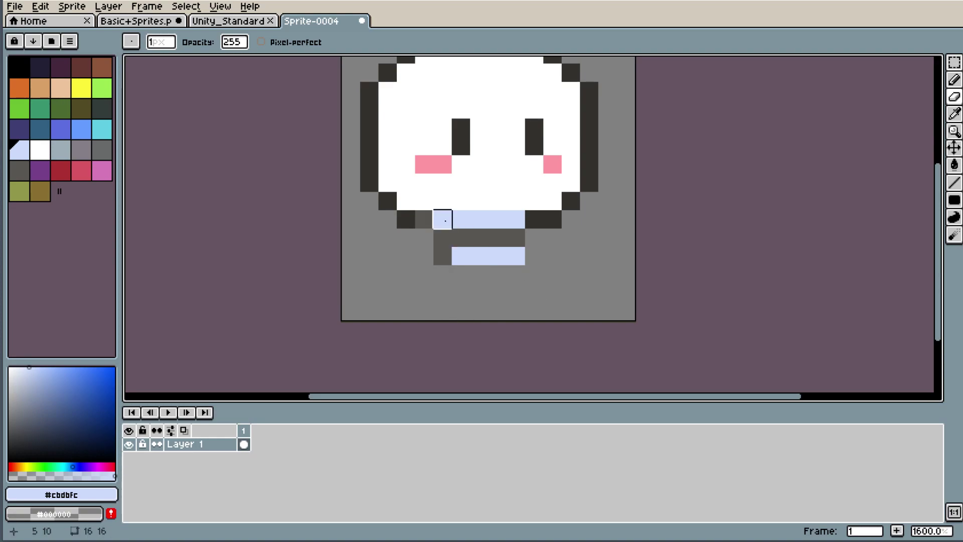
{"action": "scroll", "coordinate": [567, 152], "scroll_direction": "down", "scroll_amount": 2}
{"action": "scroll", "coordinate": [578, 157], "scroll_direction": "down", "scroll_amount": 2}
{"action": "scroll", "coordinate": [555, 167], "scroll_direction": "up", "scroll_amount": 3}
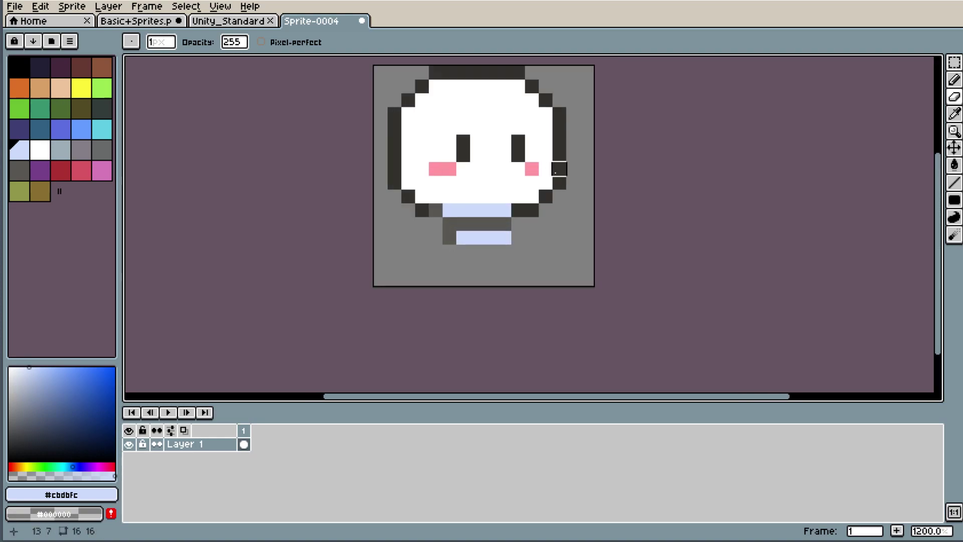
{"action": "scroll", "coordinate": [394, 128], "scroll_direction": "up", "scroll_amount": 4}
- Lighten the cheek pink to a paler tone and repaint both cheeks with it
{"action": "key", "text": "i"}
{"action": "left_click", "coordinate": [321, 198]}
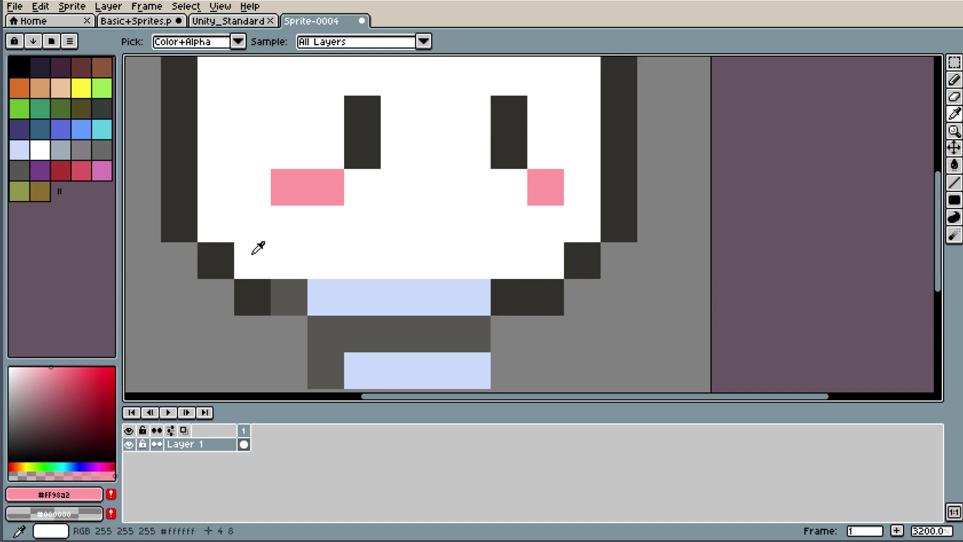
{"action": "left_click", "coordinate": [29, 365]}
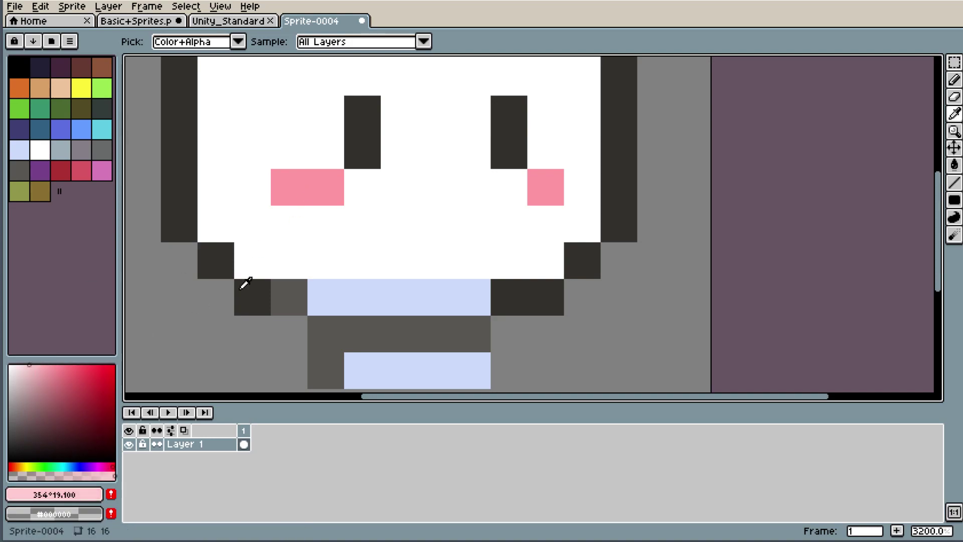
{"action": "key", "text": "b"}
{"action": "left_click", "coordinate": [290, 191]}
{"action": "left_click", "coordinate": [326, 186]}
{"action": "left_click", "coordinate": [552, 186]}
{"action": "scroll", "coordinate": [552, 186], "scroll_direction": "down", "scroll_amount": 3}
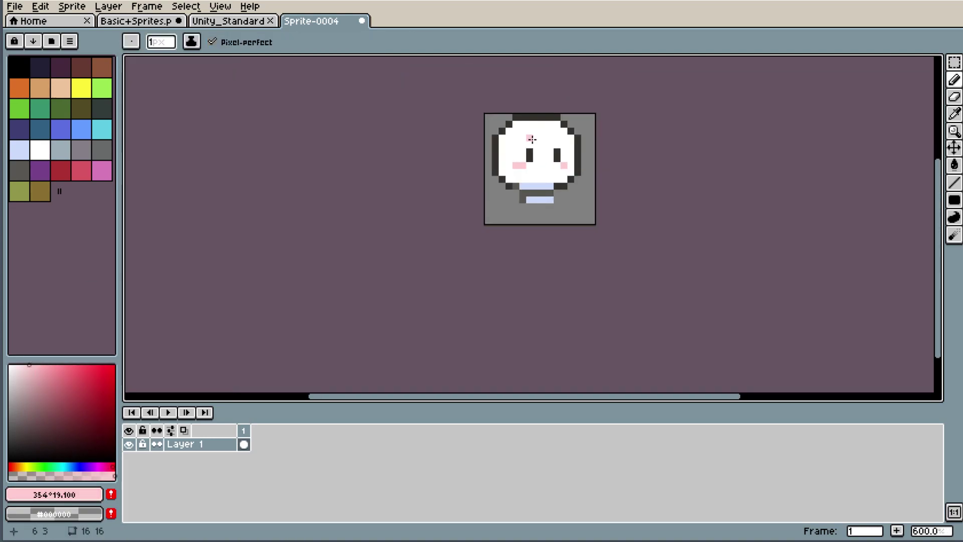
{"action": "scroll", "coordinate": [575, 116], "scroll_direction": "up", "scroll_amount": 3}
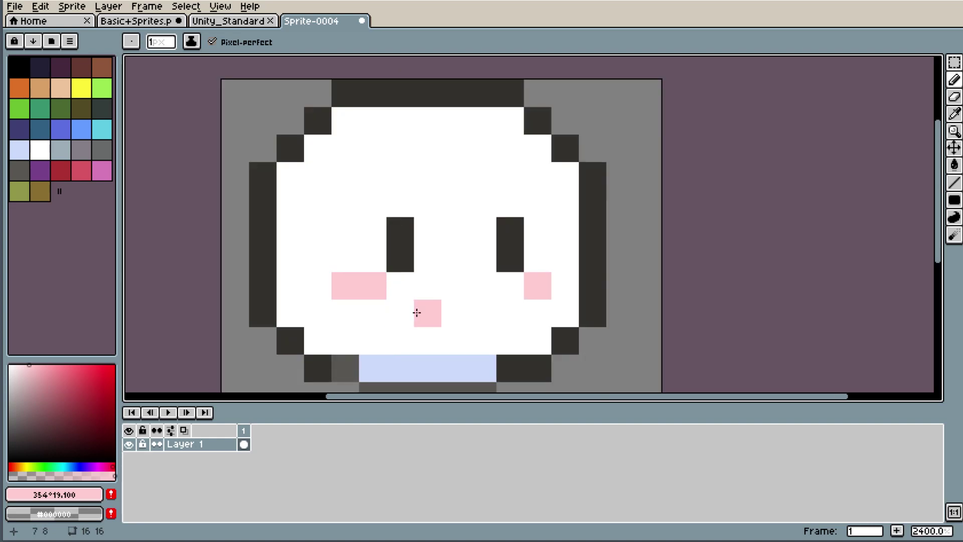
- Add a dark pixel above each eye
{"action": "left_click", "coordinate": [400, 236], "text": "alt"}
{"action": "left_click", "coordinate": [401, 195]}
{"action": "left_click", "coordinate": [507, 193]}
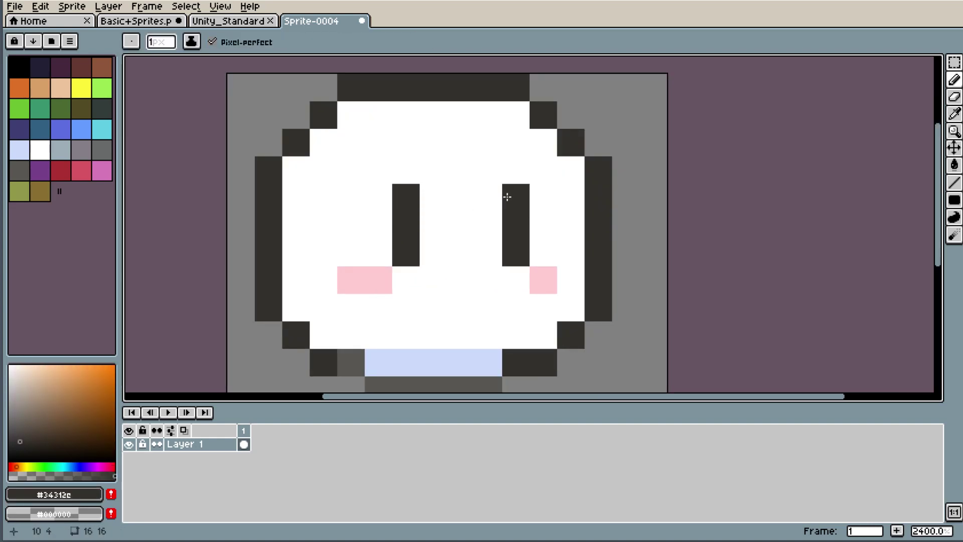
{"action": "scroll", "coordinate": [602, 234], "scroll_direction": "down", "scroll_amount": 4}
{"action": "scroll", "coordinate": [577, 235], "scroll_direction": "up", "scroll_amount": 3}
{"action": "scroll", "coordinate": [501, 245], "scroll_direction": "up", "scroll_amount": 1}
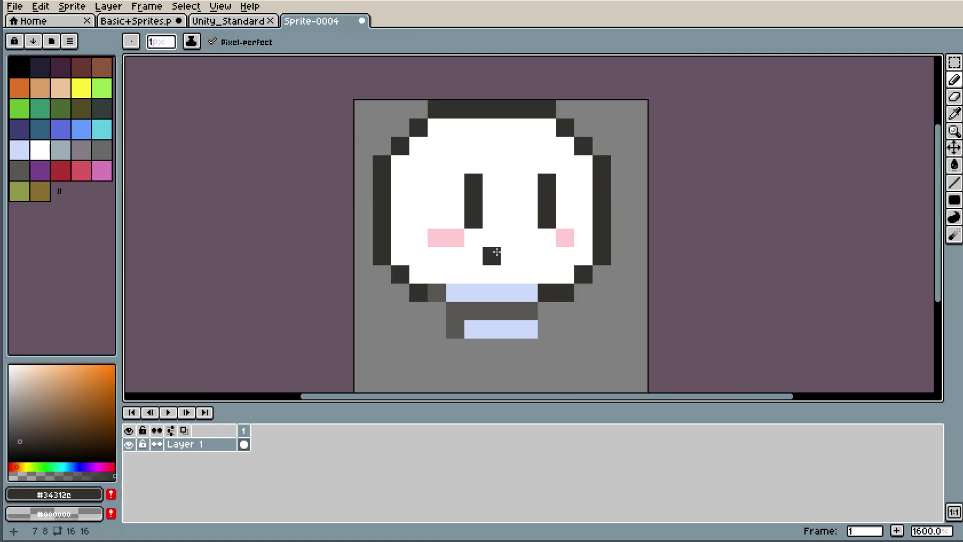
{"action": "scroll", "coordinate": [552, 241], "scroll_direction": "up", "scroll_amount": 2}
- Try extending both cheeks downward into larger blocks, then undo it
{"action": "left_click", "coordinate": [566, 235], "text": "alt"}
{"action": "left_click", "coordinate": [571, 263]}
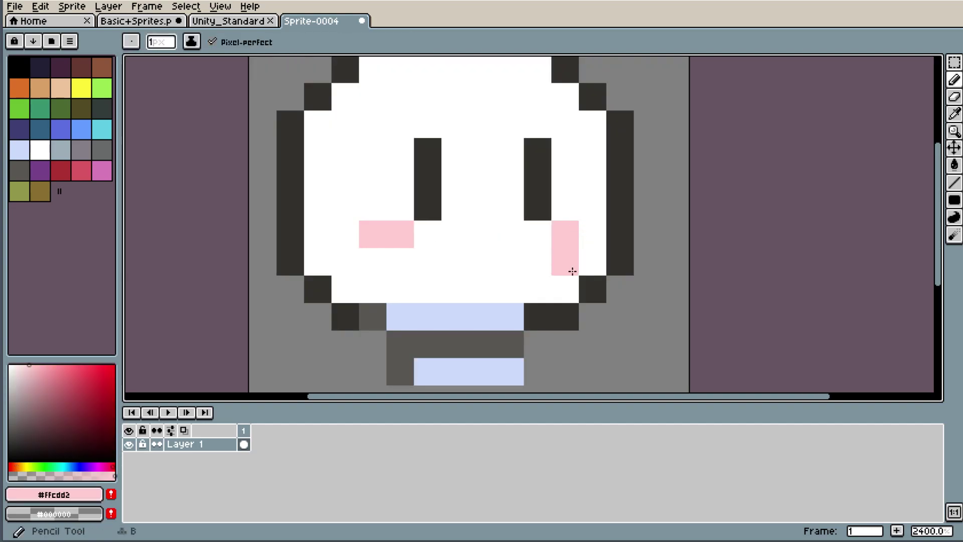
{"action": "left_click_drag", "start_coordinate": [374, 260], "coordinate": [398, 263]}
{"action": "key", "text": "ctrl+z"}
{"action": "key", "text": "ctrl+z"}
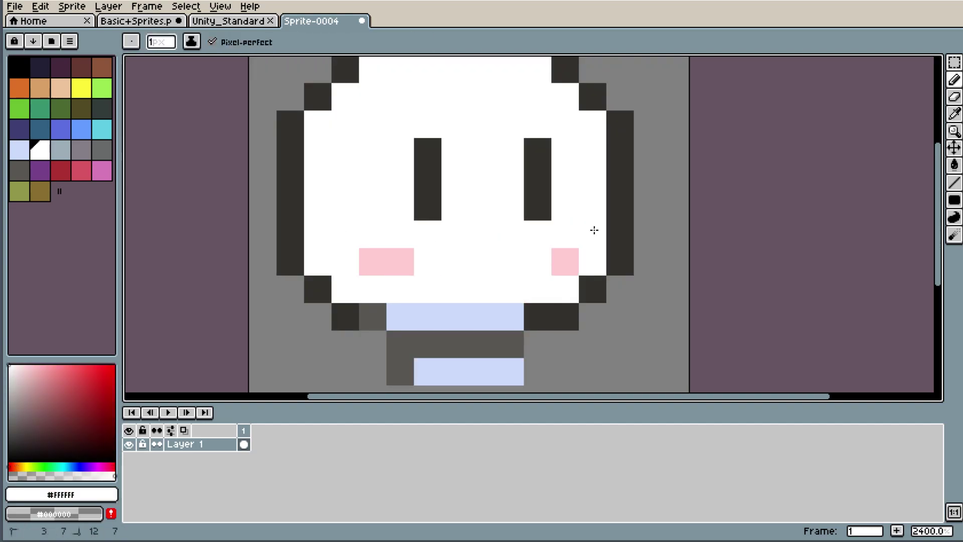
- Paint the tops of the eyes and a right outline pixel white
{"action": "left_click", "coordinate": [431, 206], "text": "alt"}
{"action": "left_click", "coordinate": [463, 128], "text": "alt"}
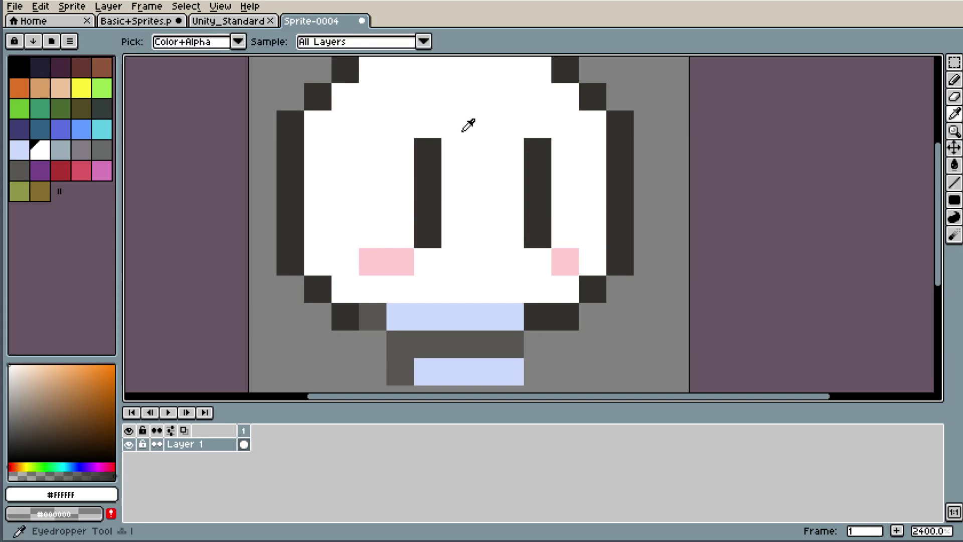
{"action": "left_click_drag", "start_coordinate": [428, 151], "coordinate": [560, 145]}
{"action": "scroll", "coordinate": [569, 147], "scroll_direction": "down", "scroll_amount": 7}
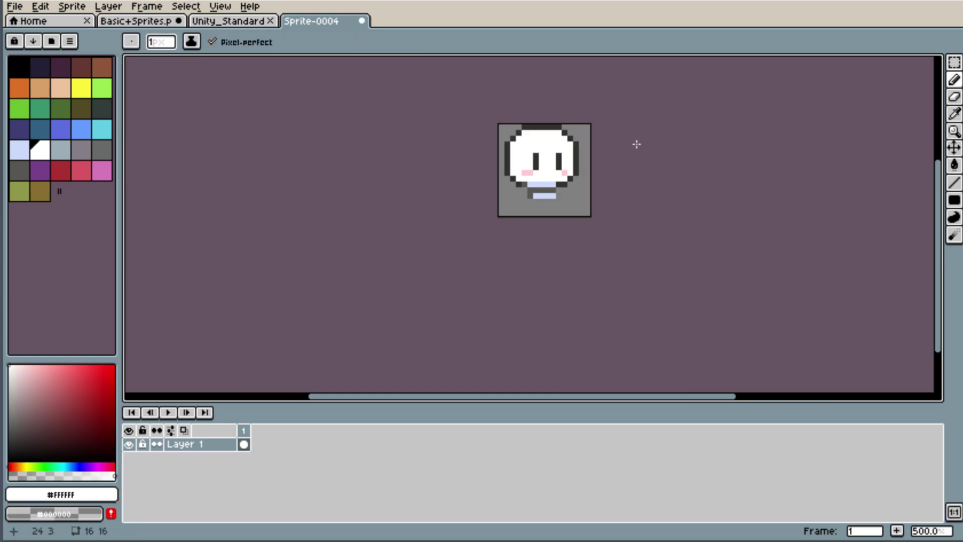
{"action": "left_click", "coordinate": [574, 147]}
{"action": "scroll", "coordinate": [574, 146], "scroll_direction": "up", "scroll_amount": 2}
{"action": "scroll", "coordinate": [570, 151], "scroll_direction": "up", "scroll_amount": 3}
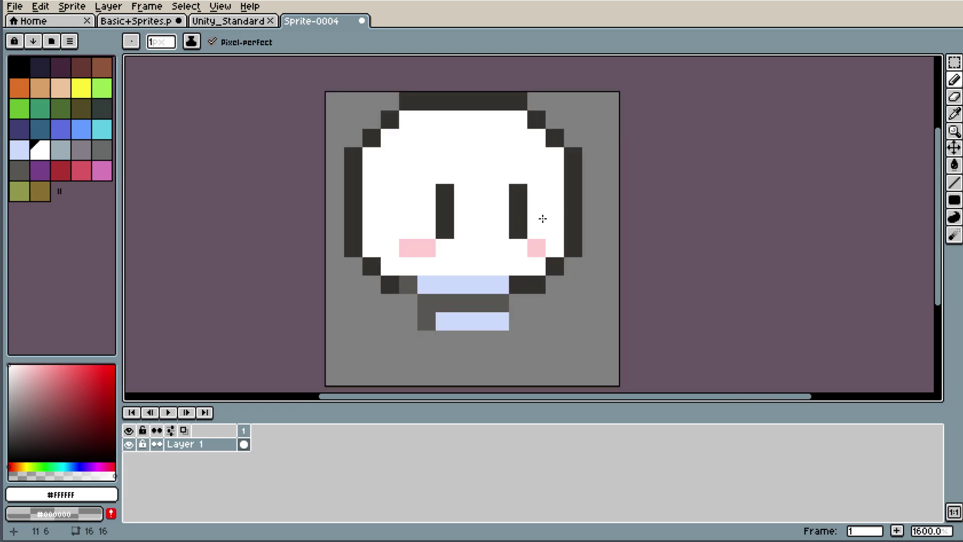
- Fill the left eye solid, widen the right eye, then whiten a pixel in each
{"action": "left_click", "coordinate": [442, 197], "text": "alt"}
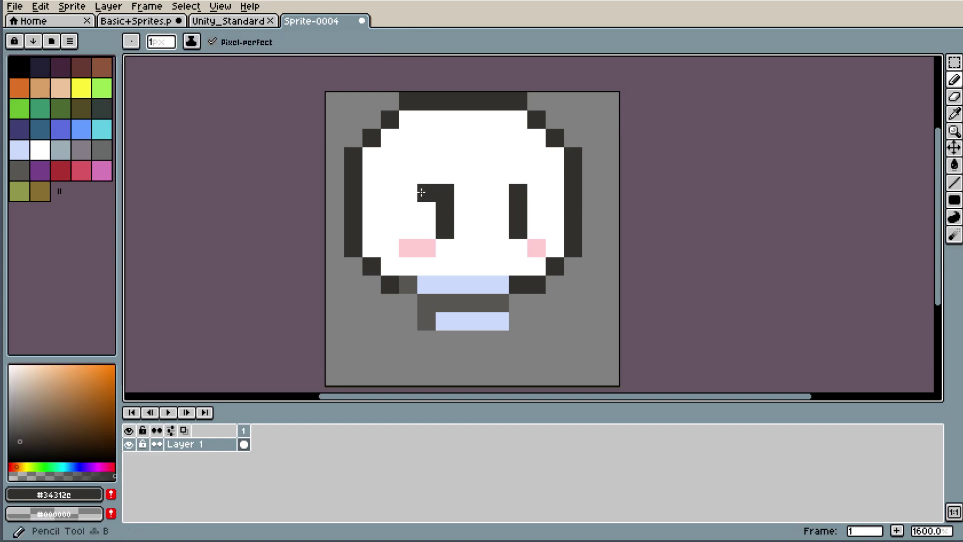
{"action": "left_click_drag", "start_coordinate": [421, 192], "coordinate": [424, 232]}
{"action": "left_click_drag", "start_coordinate": [537, 192], "coordinate": [537, 234]}
{"action": "left_click", "coordinate": [456, 221]}
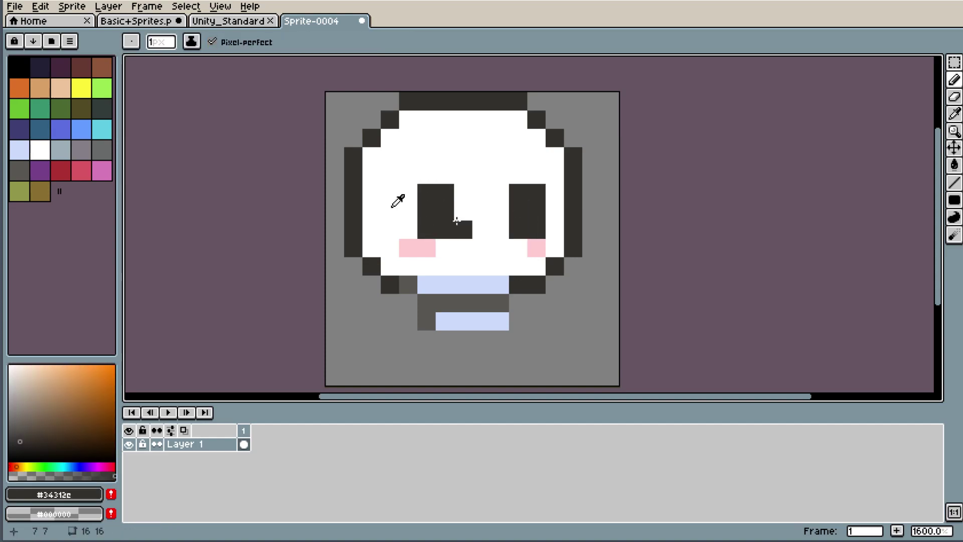
{"action": "left_click", "coordinate": [385, 204], "text": "alt"}
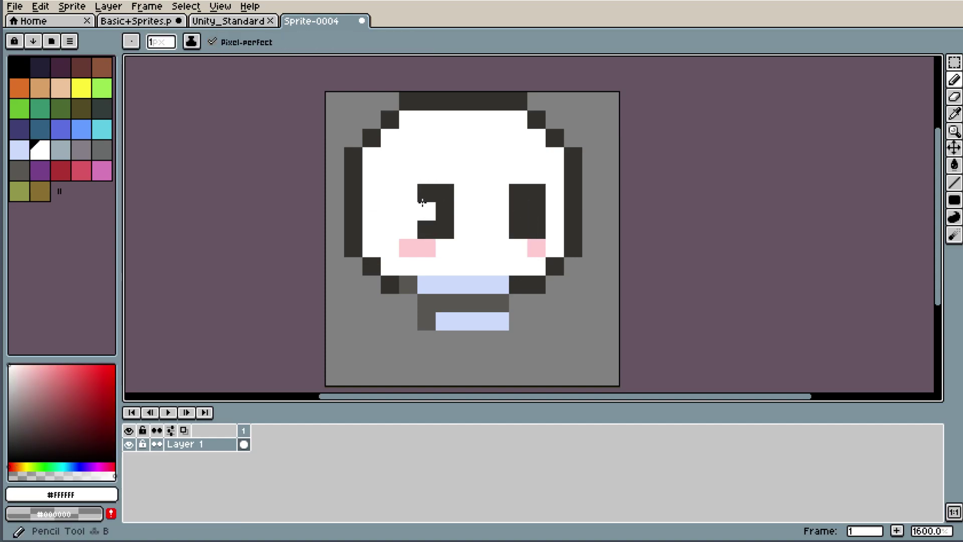
{"action": "left_click", "coordinate": [422, 195]}
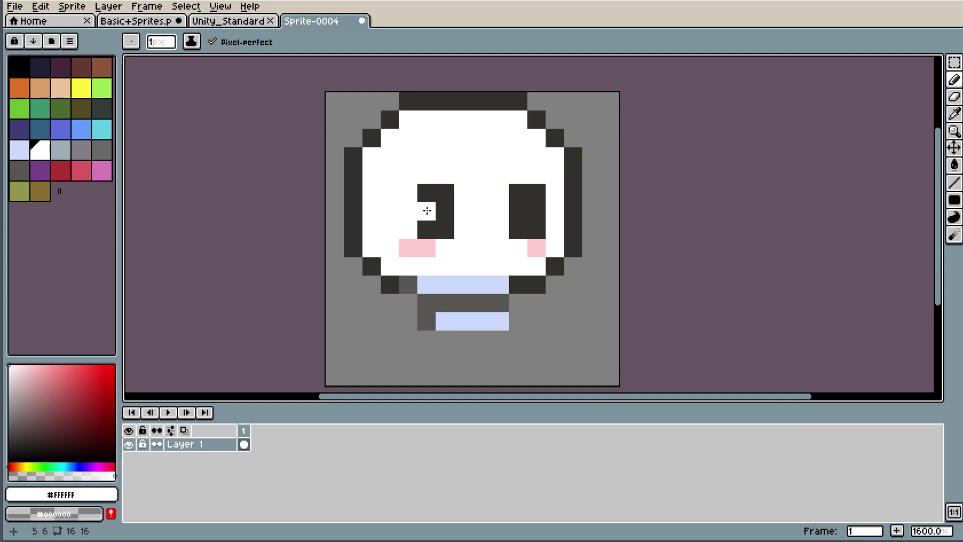
{"action": "left_click", "coordinate": [518, 211]}
- Carve white pixels out of both eyes to make them thin vertical bars
{"action": "scroll", "coordinate": [582, 200], "scroll_direction": "down", "scroll_amount": 5}
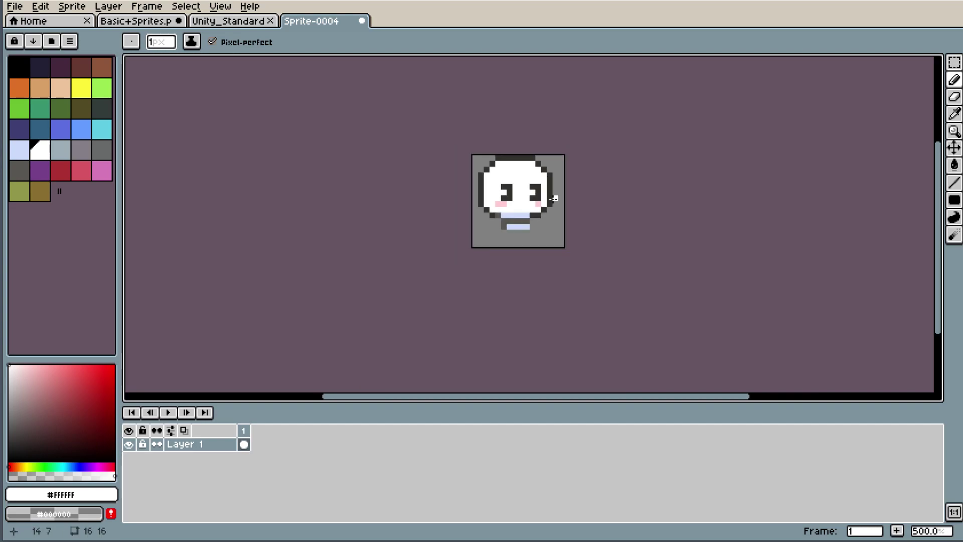
{"action": "scroll", "coordinate": [581, 200], "scroll_direction": "down", "scroll_amount": 1}
{"action": "scroll", "coordinate": [548, 191], "scroll_direction": "up", "scroll_amount": 9}
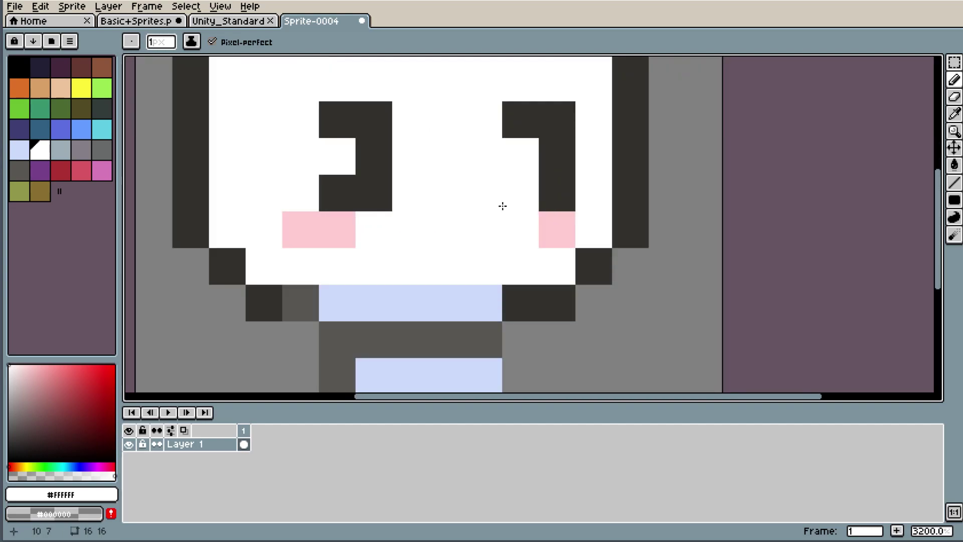
{"action": "left_click", "coordinate": [325, 121]}
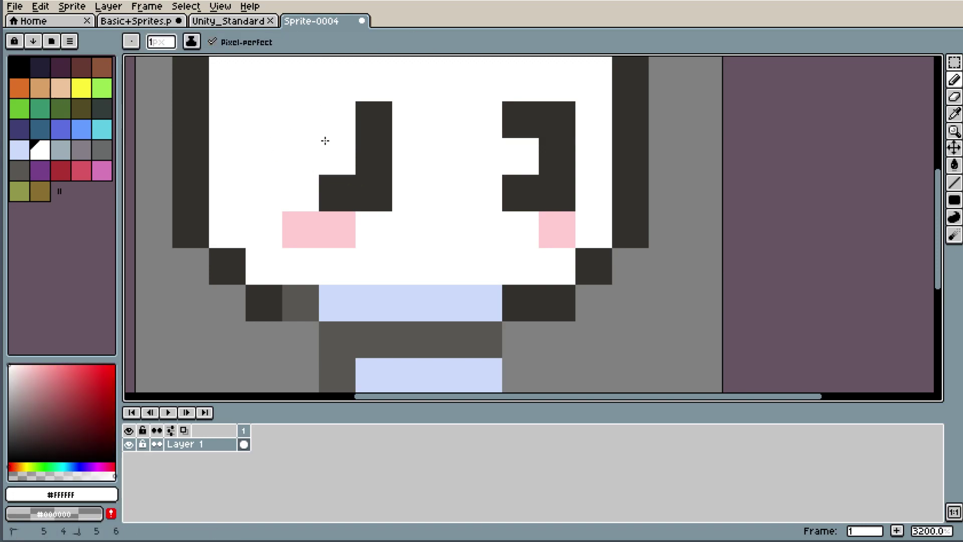
{"action": "left_click", "coordinate": [327, 183]}
{"action": "left_click", "coordinate": [561, 114]}
{"action": "left_click", "coordinate": [560, 160]}
{"action": "left_click", "coordinate": [556, 193]}
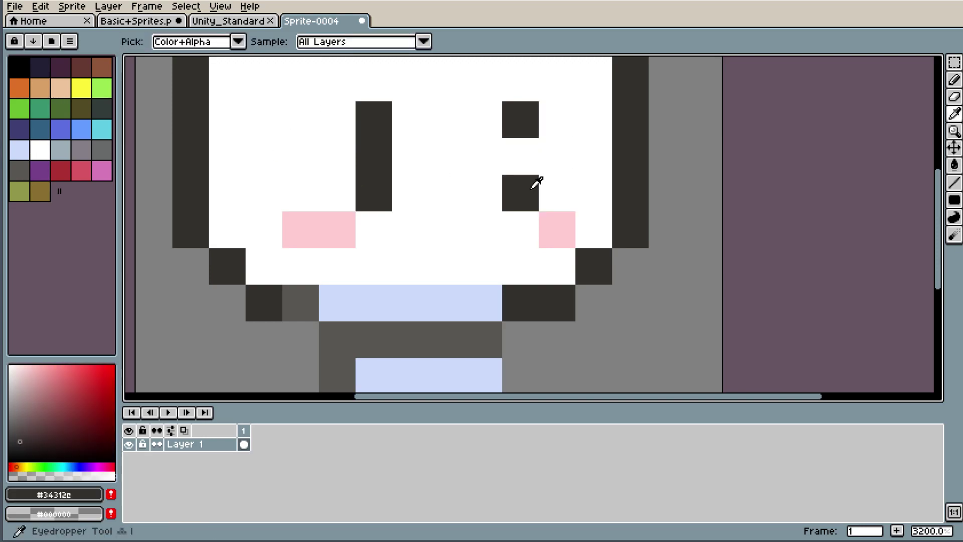
{"action": "left_click", "coordinate": [516, 155]}
{"action": "scroll", "coordinate": [577, 145], "scroll_direction": "down", "scroll_amount": 7}
{"action": "scroll", "coordinate": [611, 128], "scroll_direction": "down", "scroll_amount": 2}
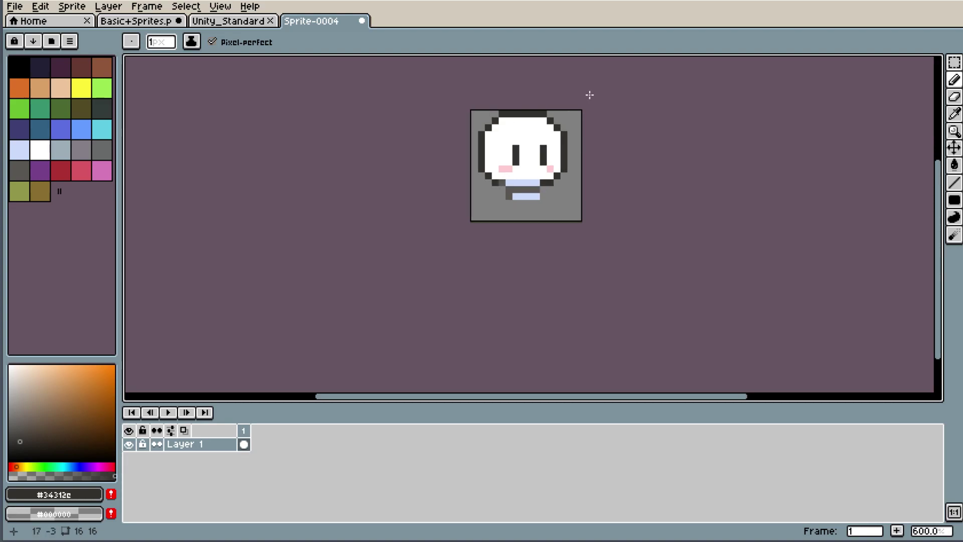
{"action": "scroll", "coordinate": [468, 179], "scroll_direction": "up", "scroll_amount": 5}
{"action": "scroll", "coordinate": [394, 256], "scroll_direction": "up", "scroll_amount": 2}
- Outline a box below the mouth in grey, darkening its top-row pixels to #34312e
{"action": "key", "text": "ctrl+z"}
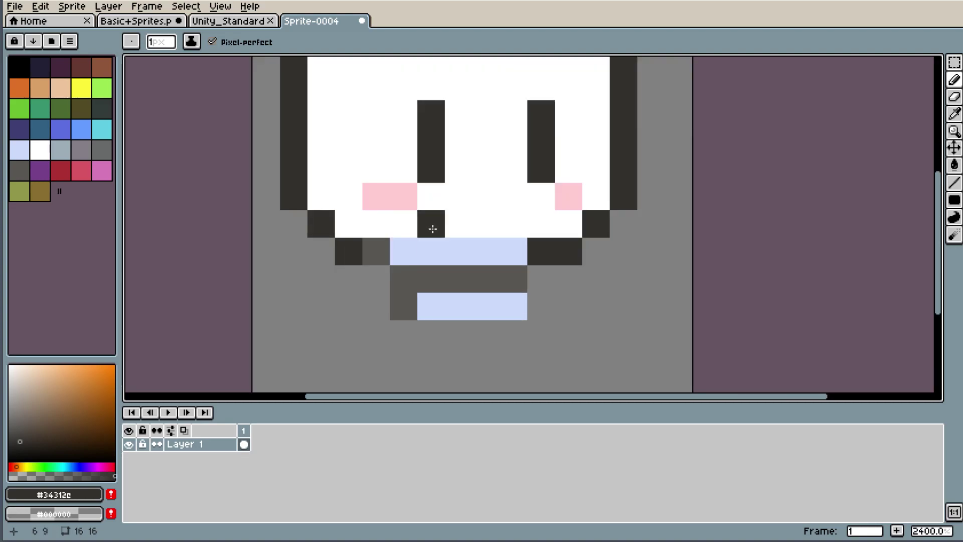
{"action": "key", "text": "i"}
{"action": "left_click", "coordinate": [453, 225]}
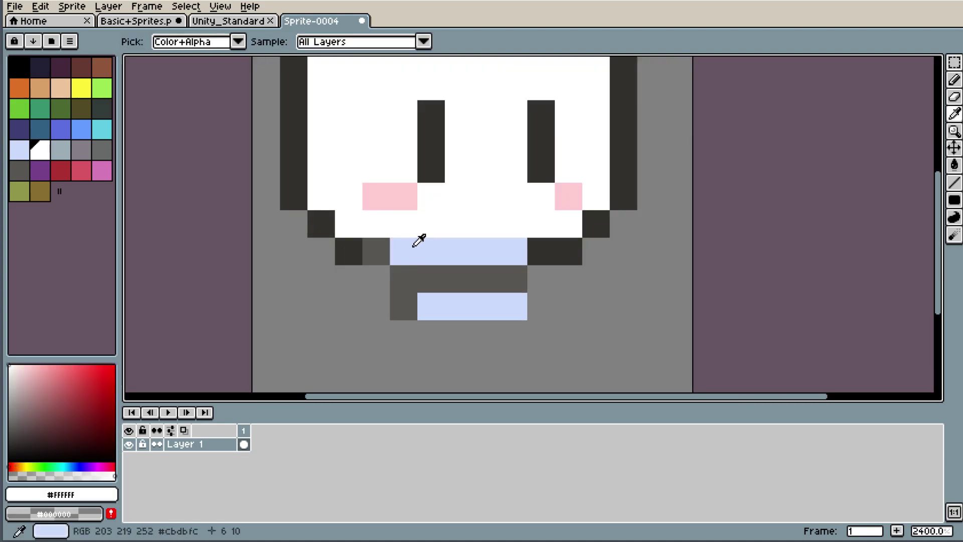
{"action": "left_click", "coordinate": [411, 279]}
{"action": "key", "text": "b"}
{"action": "mouse_move", "coordinate": [404, 329]}
{"action": "left_mouse_down"}
{"action": "mouse_move", "coordinate": [402, 350]}
{"action": "mouse_move", "coordinate": [507, 354]}
{"action": "mouse_move", "coordinate": [511, 301]}
{"action": "left_mouse_up"}
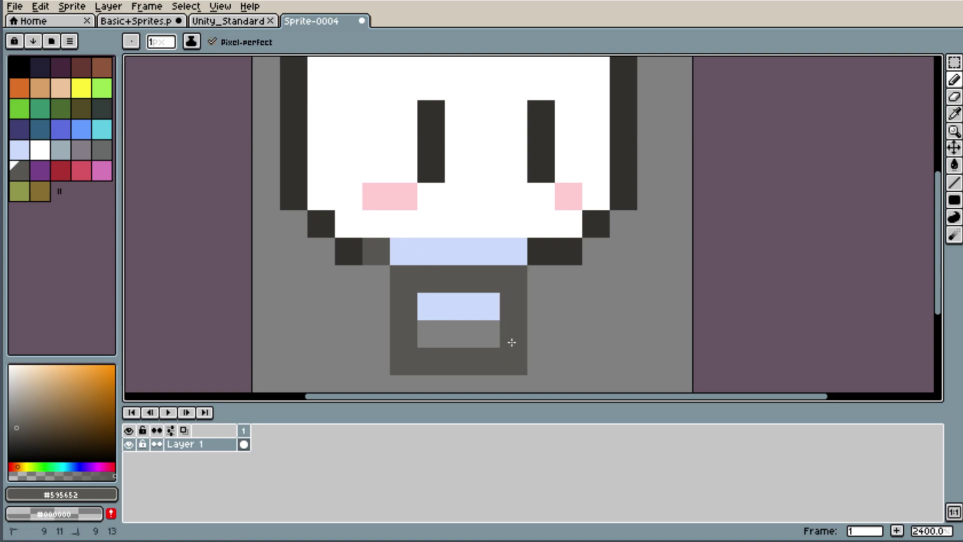
{"action": "left_click", "coordinate": [533, 259], "text": "alt"}
{"action": "left_click", "coordinate": [512, 275]}
{"action": "left_click", "coordinate": [448, 290]}
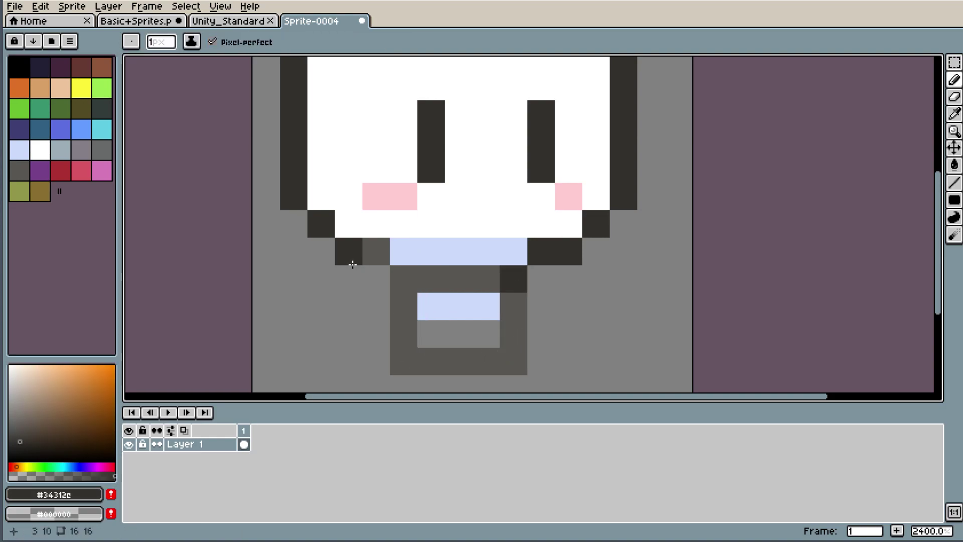
{"action": "left_click", "coordinate": [375, 250]}
- Paint the box's left and right columns and bottom row in the dark #34312e outline
{"action": "scroll", "coordinate": [482, 271], "scroll_direction": "down", "scroll_amount": 5}
{"action": "scroll", "coordinate": [482, 271], "scroll_direction": "down", "scroll_amount": 2}
{"action": "scroll", "coordinate": [482, 271], "scroll_direction": "up", "scroll_amount": 5}
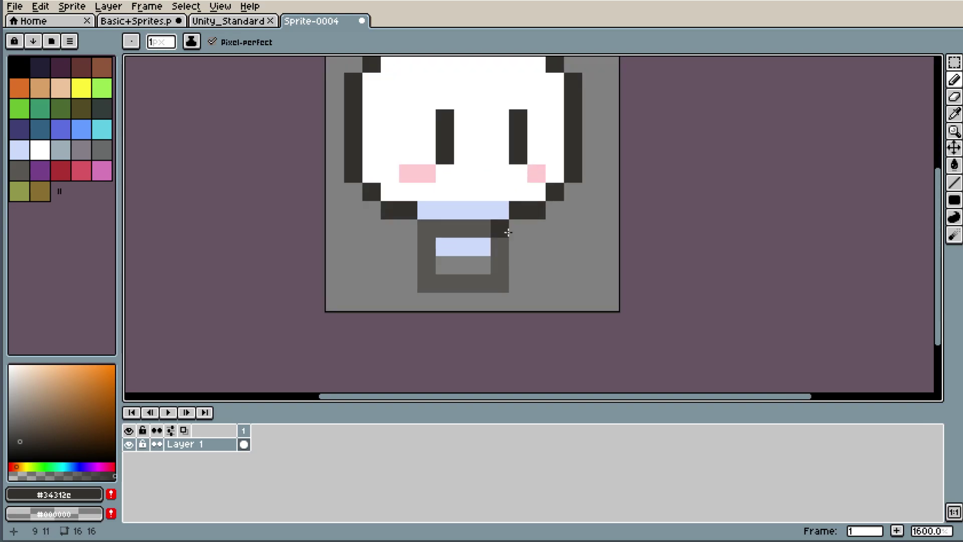
{"action": "scroll", "coordinate": [595, 147], "scroll_direction": "down", "scroll_amount": 4}
{"action": "scroll", "coordinate": [562, 90], "scroll_direction": "up", "scroll_amount": 3}
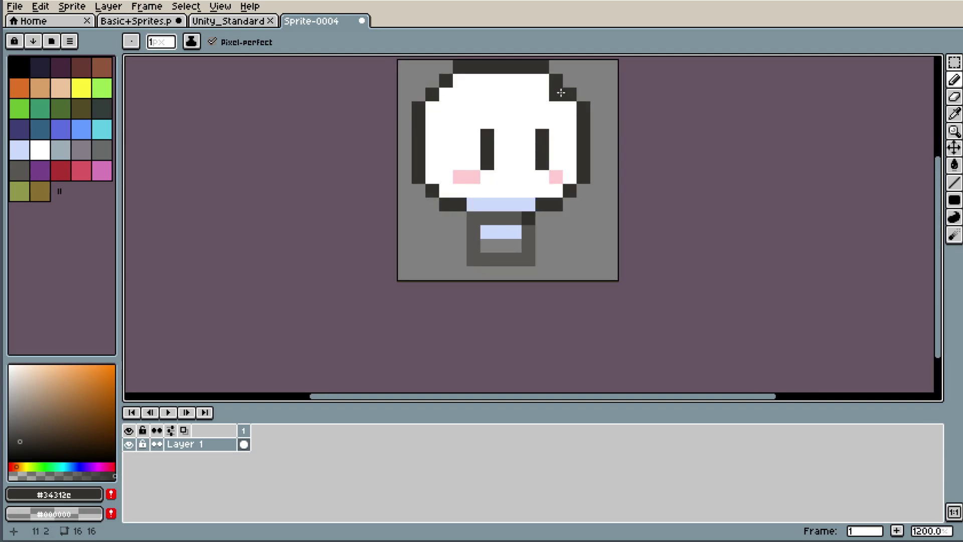
{"action": "scroll", "coordinate": [560, 90], "scroll_direction": "up", "scroll_amount": 1}
{"action": "left_click", "coordinate": [536, 294]}
{"action": "scroll", "coordinate": [535, 295], "scroll_direction": "up", "scroll_amount": 2}
{"action": "key", "text": "ctrl+z"}
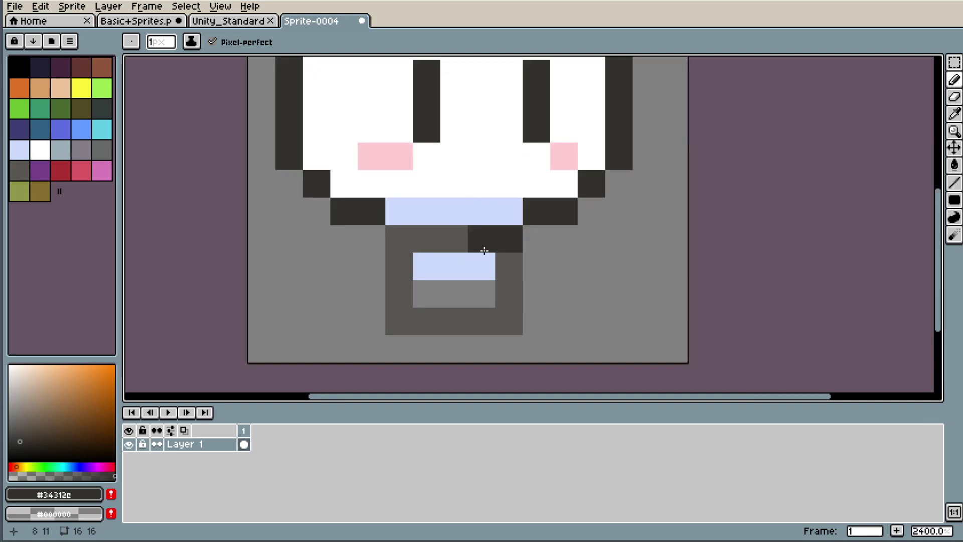
{"action": "left_click_drag", "start_coordinate": [509, 245], "coordinate": [516, 309]}
{"action": "left_click_drag", "start_coordinate": [397, 241], "coordinate": [484, 322]}
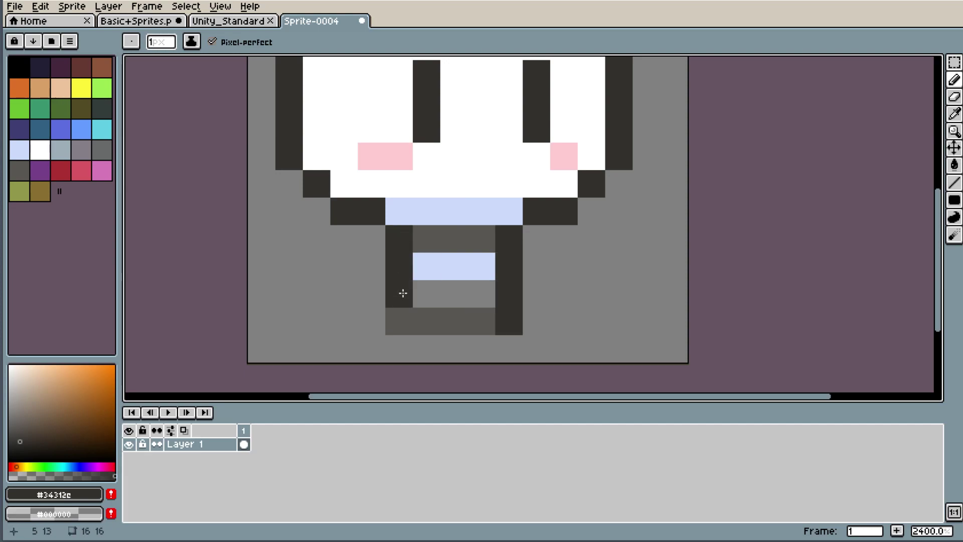
{"action": "left_click", "coordinate": [468, 259]}
{"action": "key", "text": "ctrl+z"}
- Fill the outlined body box's interior with white sampled from the face
{"action": "key", "text": "i"}
{"action": "left_click", "coordinate": [463, 186]}
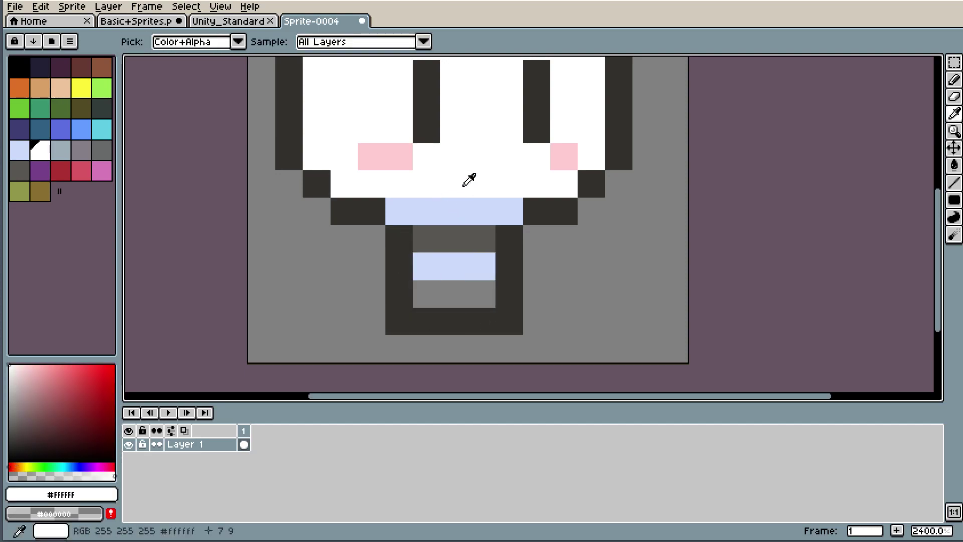
{"action": "key", "text": "b"}
{"action": "mouse_move", "coordinate": [429, 191]}
{"action": "left_mouse_down"}
{"action": "mouse_move", "coordinate": [436, 286]}
{"action": "mouse_move", "coordinate": [469, 290]}
{"action": "mouse_move", "coordinate": [477, 247]}
{"action": "mouse_move", "coordinate": [446, 187]}
{"action": "mouse_move", "coordinate": [495, 294]}
{"action": "left_mouse_up"}
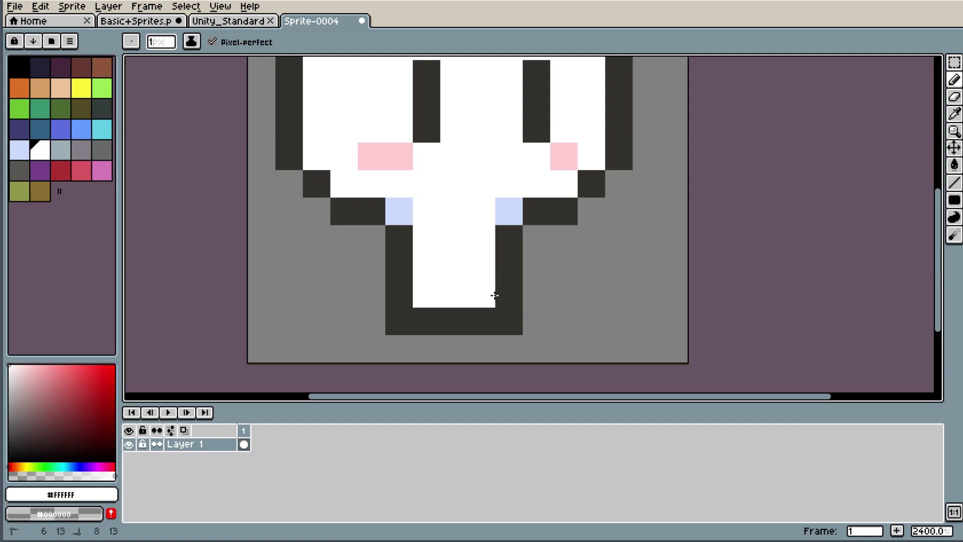
- Darken the body's bottom white row and erase the extra dark row beneath it
{"action": "key", "text": "3"}
{"action": "key", "text": "5"}
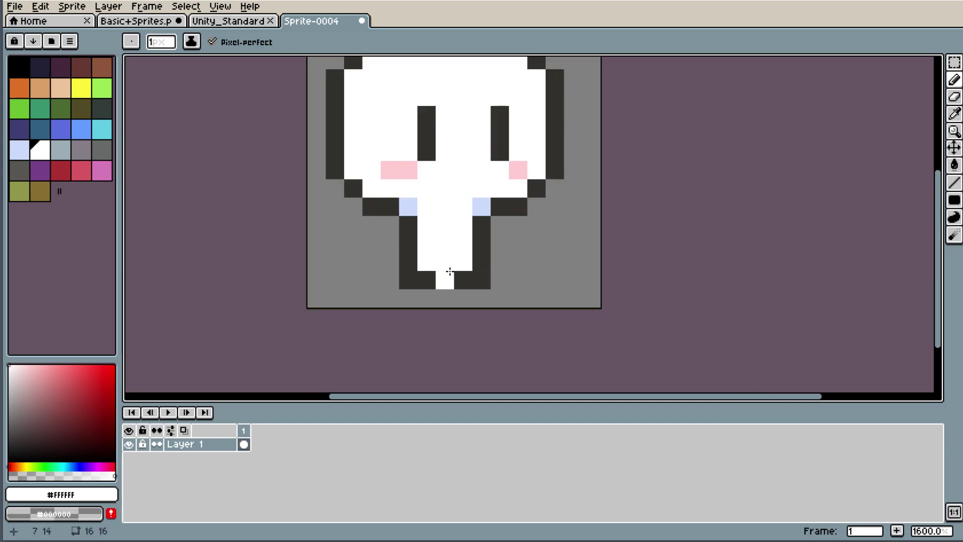
{"action": "key", "text": "6"}
{"action": "key", "text": "i"}
{"action": "left_click", "coordinate": [374, 289]}
{"action": "key", "text": "b"}
{"action": "left_click_drag", "start_coordinate": [356, 269], "coordinate": [503, 265]}
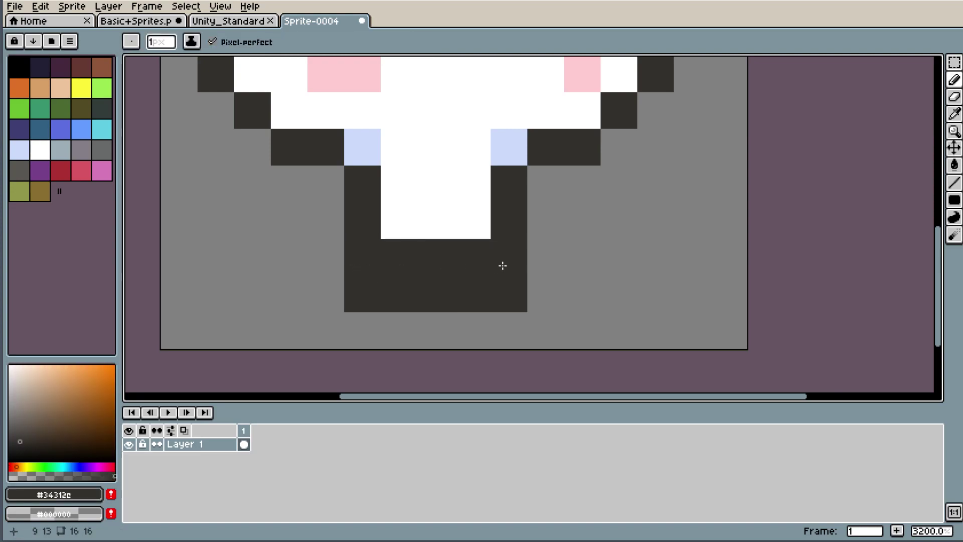
{"action": "key", "text": "e"}
{"action": "left_click_drag", "start_coordinate": [362, 294], "coordinate": [524, 295]}
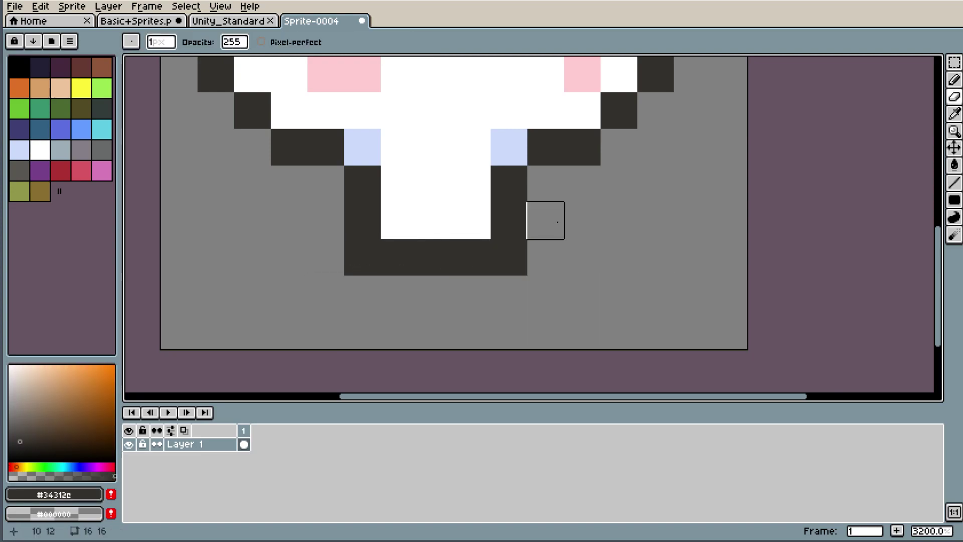
- Draw a dark leg stub pixel below the body
{"action": "scroll", "coordinate": [576, 206], "scroll_direction": "down", "scroll_amount": 7}
{"action": "scroll", "coordinate": [577, 202], "scroll_direction": "up", "scroll_amount": 2}
{"action": "scroll", "coordinate": [552, 215], "scroll_direction": "up", "scroll_amount": 1}
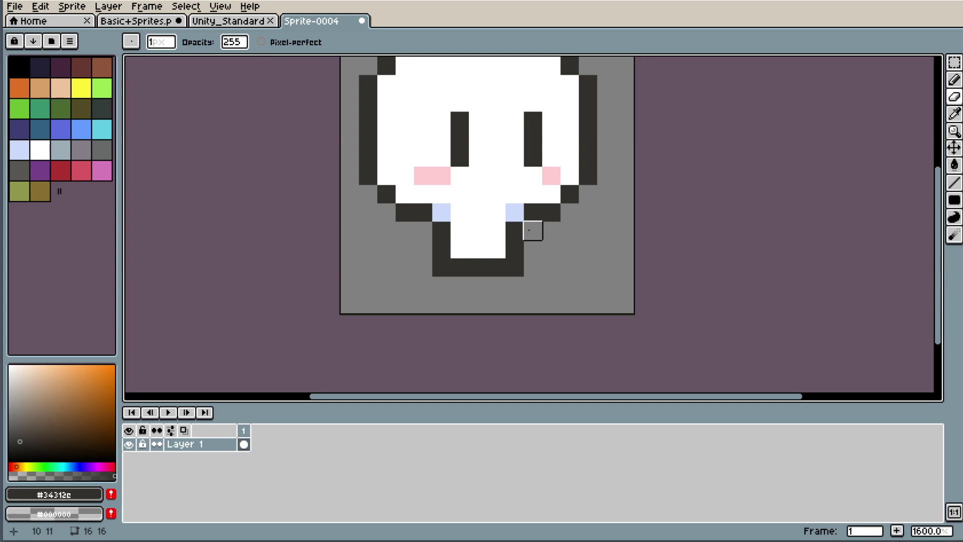
{"action": "scroll", "coordinate": [501, 211], "scroll_direction": "up", "scroll_amount": 3}
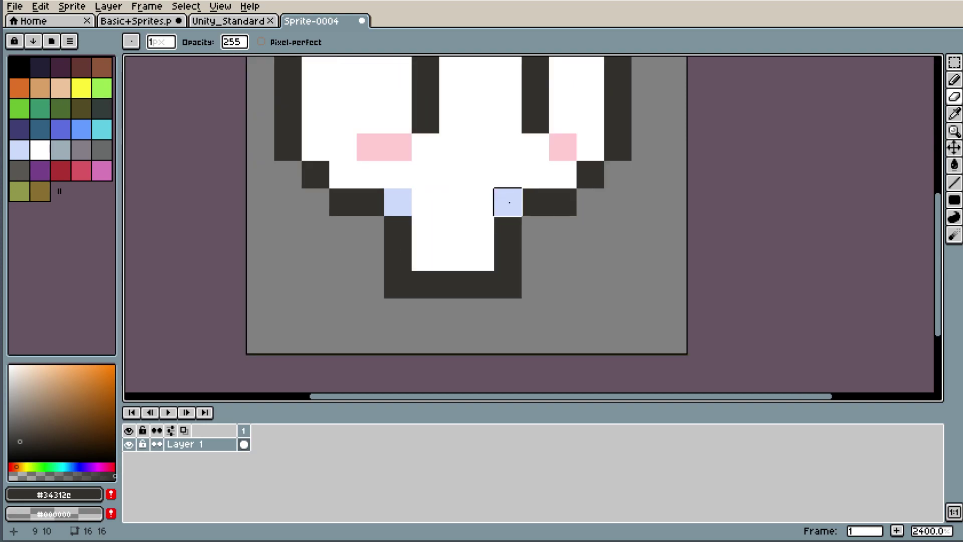
{"action": "key", "text": "i"}
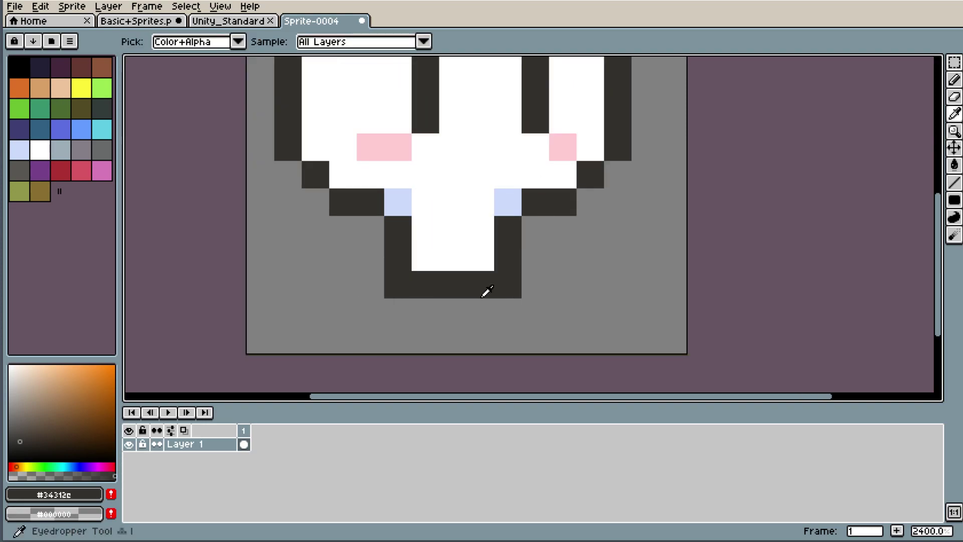
{"action": "key", "text": "b"}
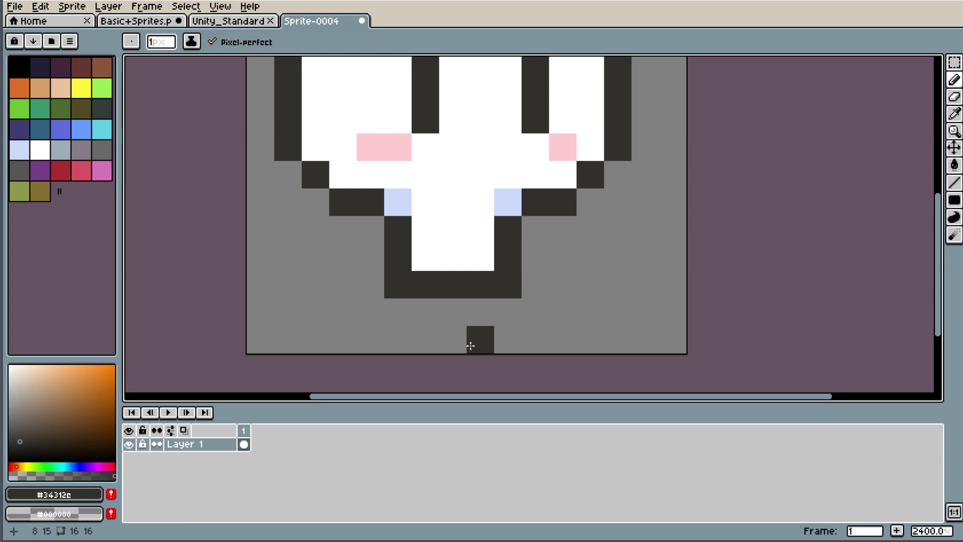
{"action": "mouse_move", "coordinate": [474, 340]}
{"action": "left_mouse_down"}
{"action": "mouse_move", "coordinate": [479, 308]}
{"action": "mouse_move", "coordinate": [575, 340]}
{"action": "left_mouse_up"}
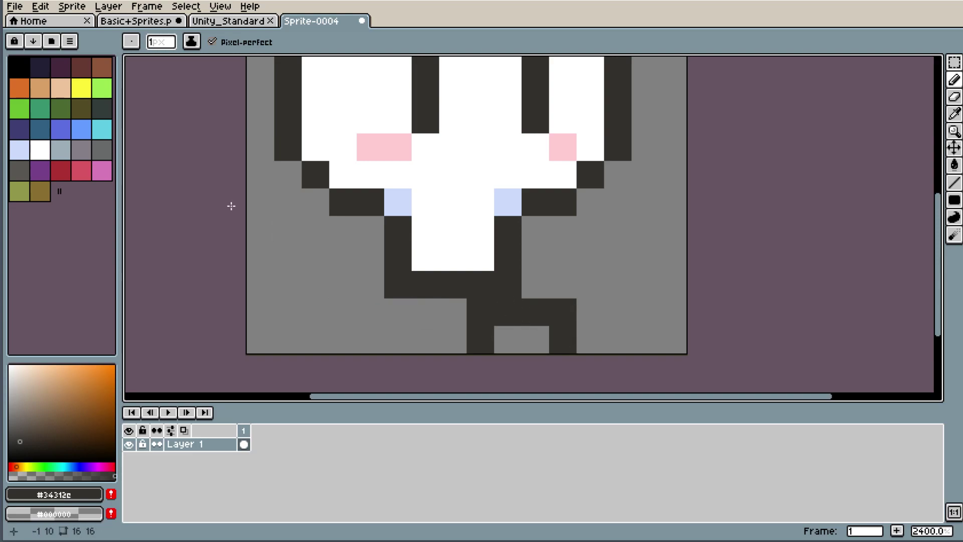
- View the Basic+Sprites reference sheet, then return to Sprite-0004
{"action": "left_click", "coordinate": [226, 22]}
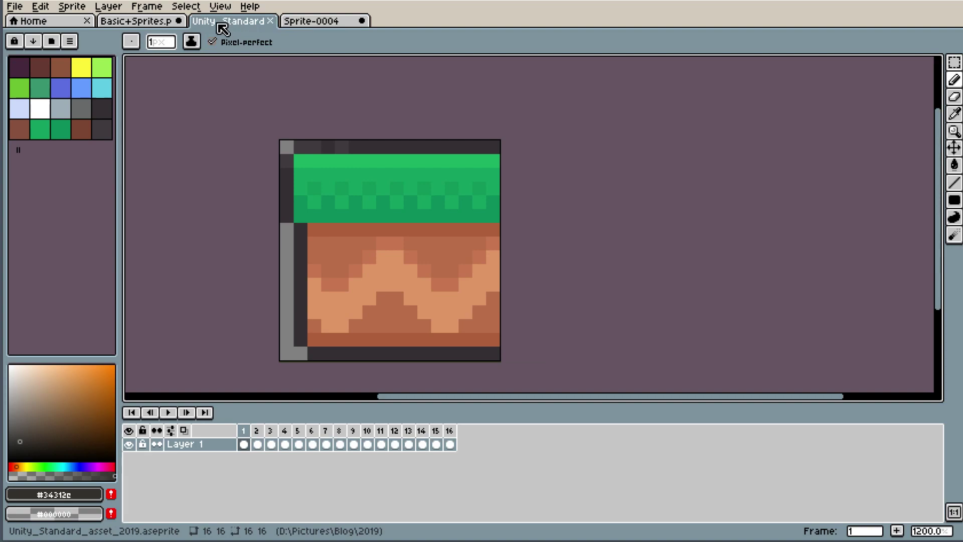
{"action": "left_click", "coordinate": [331, 22]}
{"action": "left_click", "coordinate": [134, 23]}
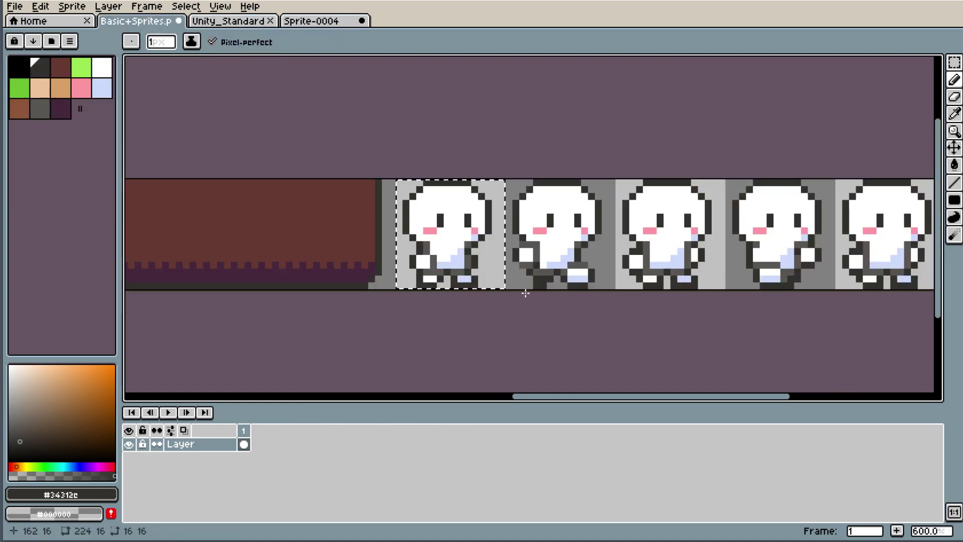
{"action": "left_click", "coordinate": [326, 21]}
- Draw the right foot's dark bottom row with a white two-pixel sole
{"action": "left_click_drag", "start_coordinate": [502, 341], "coordinate": [551, 344]}
{"action": "key", "text": "i"}
{"action": "left_click", "coordinate": [489, 266]}
{"action": "key", "text": "b"}
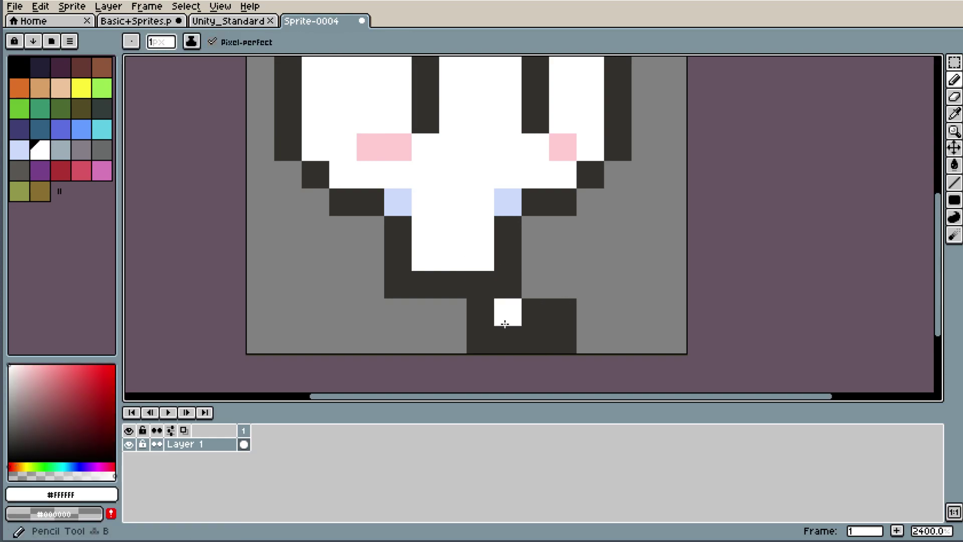
{"action": "left_click_drag", "start_coordinate": [507, 311], "coordinate": [535, 312]}
{"action": "key", "text": "i"}
{"action": "left_click", "coordinate": [567, 335]}
{"action": "key", "text": "b"}
{"action": "left_click", "coordinate": [591, 312]}
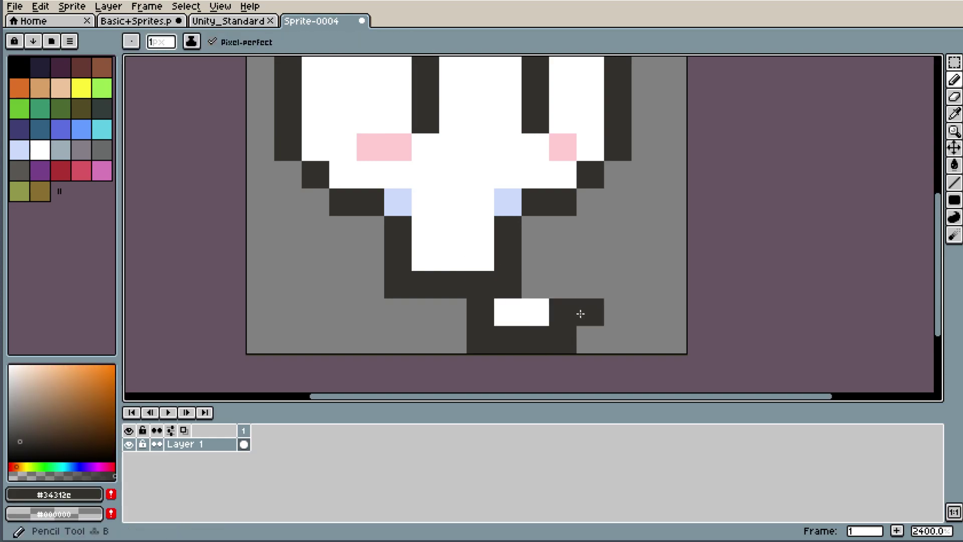
{"action": "left_click", "coordinate": [518, 307]}
{"action": "left_click", "coordinate": [563, 312]}
{"action": "left_click", "coordinate": [508, 281]}
- Outline the right foot's right side and top in the dark colour
{"action": "key", "text": "b"}
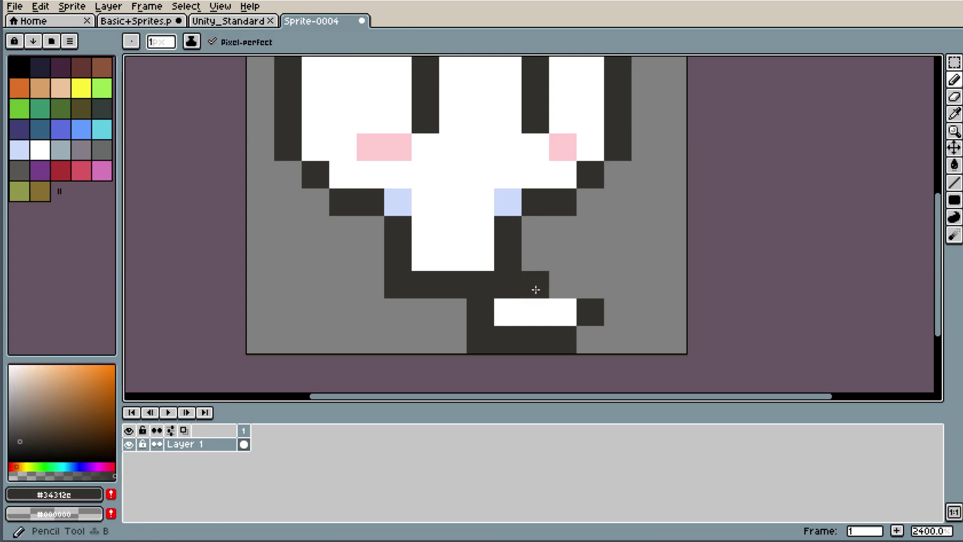
{"action": "left_click", "coordinate": [562, 285]}
{"action": "left_click", "coordinate": [590, 340]}
{"action": "left_click", "coordinate": [591, 256]}
{"action": "scroll", "coordinate": [597, 261], "scroll_direction": "down", "scroll_amount": 8}
{"action": "scroll", "coordinate": [595, 248], "scroll_direction": "up", "scroll_amount": 5}
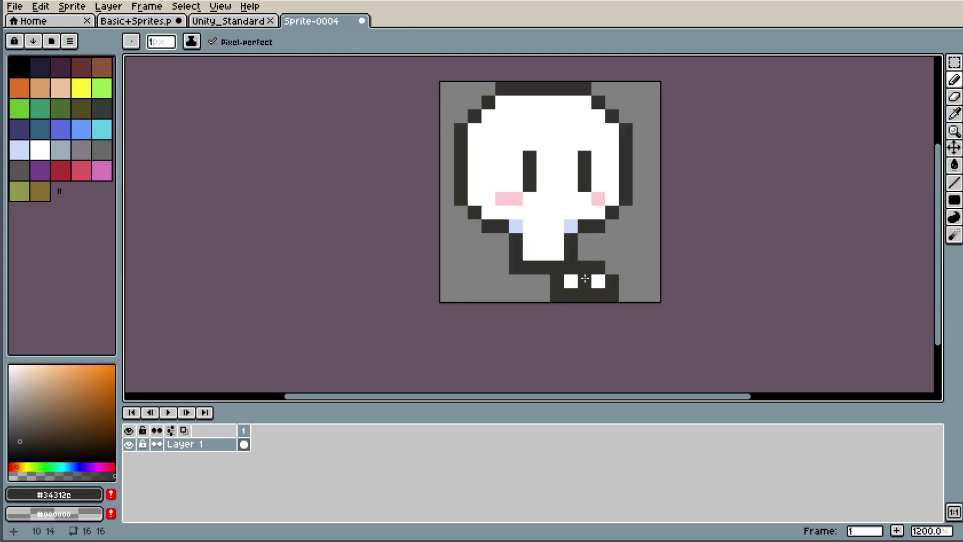
{"action": "scroll", "coordinate": [577, 235], "scroll_direction": "up", "scroll_amount": 3}
- Repaint the stray dark leg pixels white, then reselect the dark outline colour
{"action": "key", "text": "i"}
{"action": "left_click", "coordinate": [571, 284]}
{"action": "key", "text": "b"}
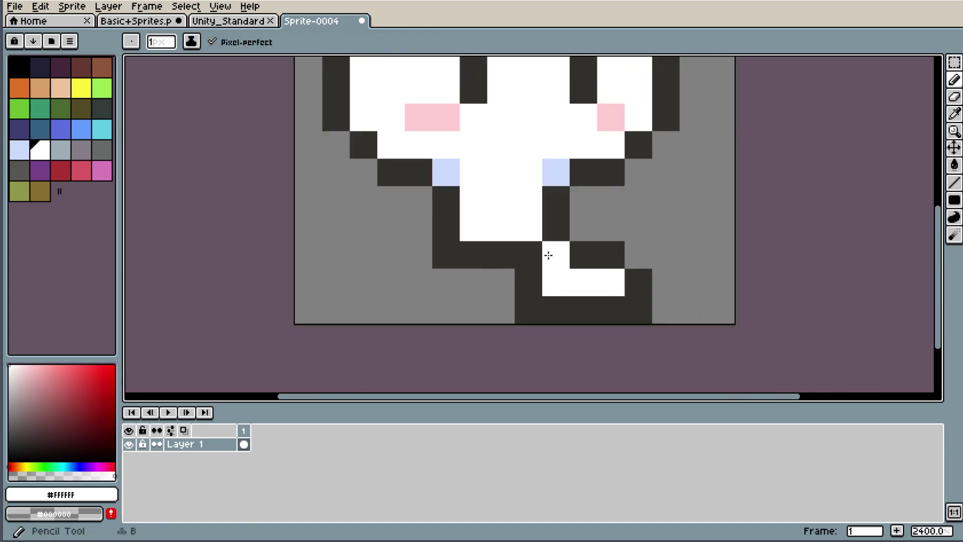
{"action": "left_click_drag", "start_coordinate": [527, 254], "coordinate": [582, 254]}
{"action": "key", "text": "i"}
{"action": "left_click", "coordinate": [552, 219]}
{"action": "key", "text": "b"}
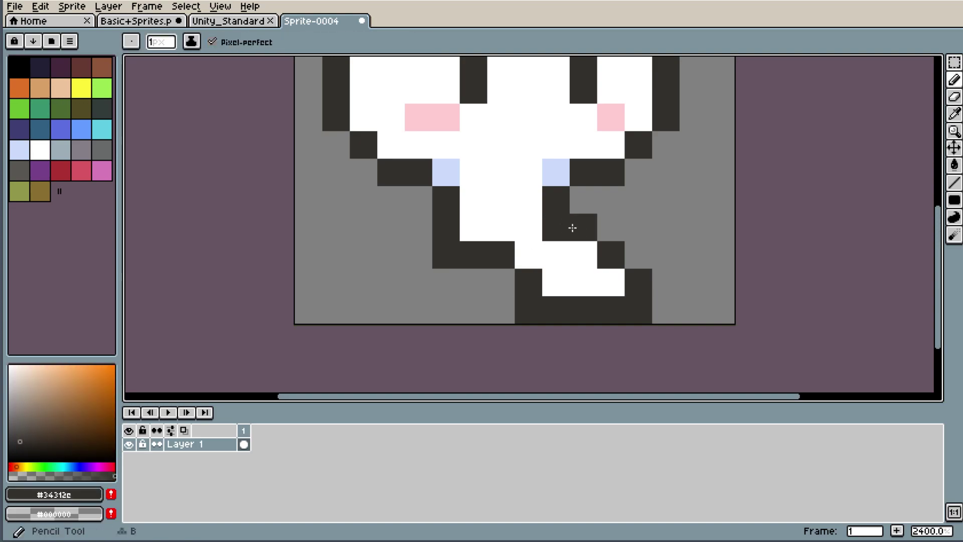
- Outline the left foot and leg in dark and fill the left foot white
{"action": "scroll", "coordinate": [592, 224], "scroll_direction": "down", "scroll_amount": 7}
{"action": "scroll", "coordinate": [644, 211], "scroll_direction": "up", "scroll_amount": 8}
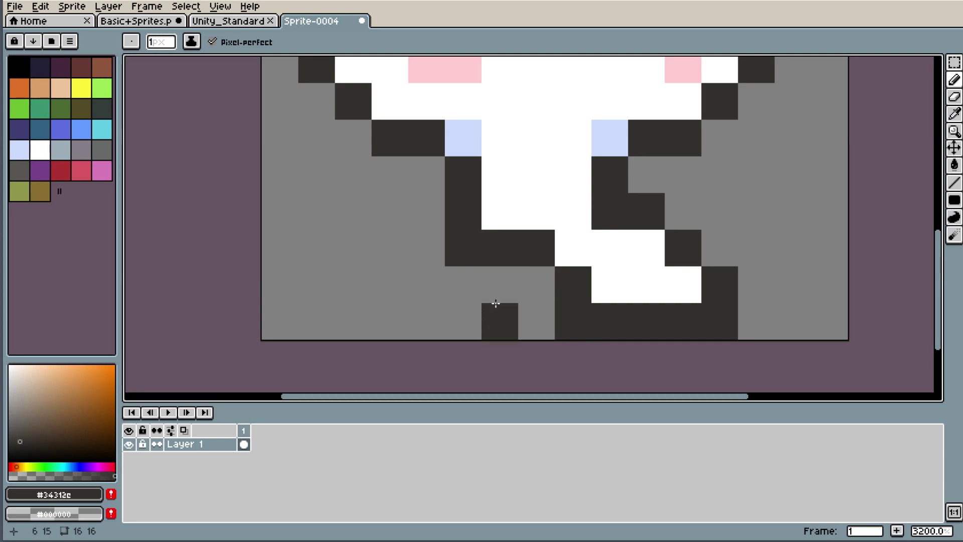
{"action": "left_click", "coordinate": [630, 279], "text": "alt"}
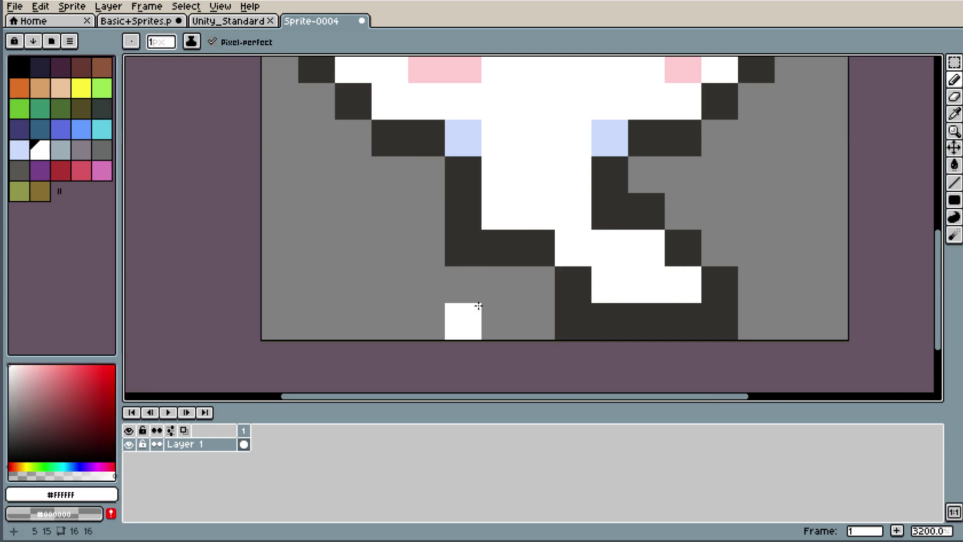
{"action": "left_click", "coordinate": [501, 318], "text": "alt"}
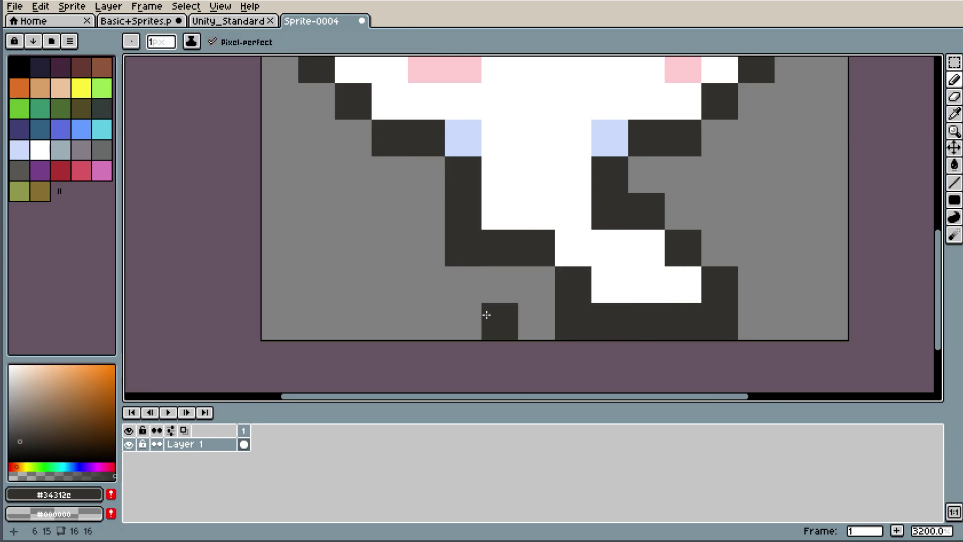
{"action": "left_click_drag", "start_coordinate": [476, 316], "coordinate": [393, 314]}
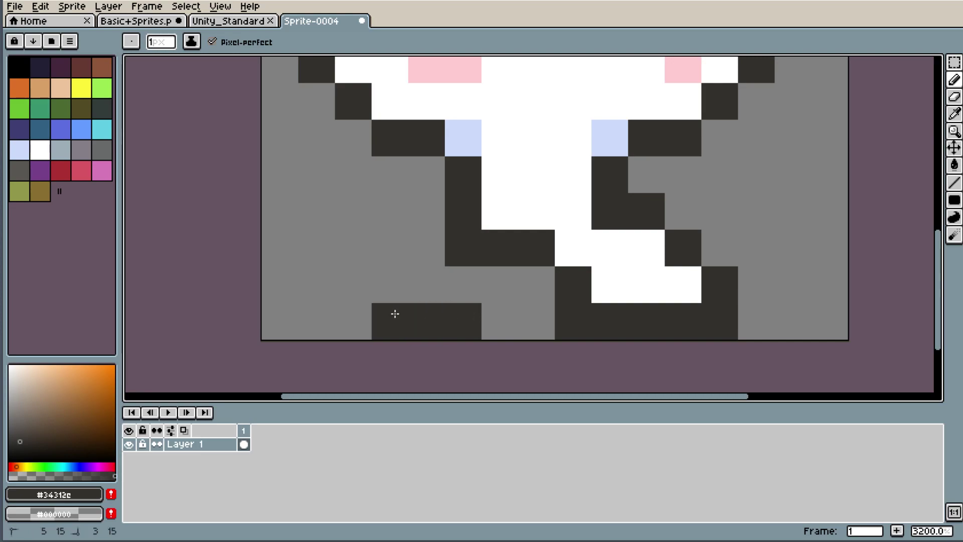
{"action": "left_click", "coordinate": [359, 318]}
{"action": "left_click", "coordinate": [363, 285]}
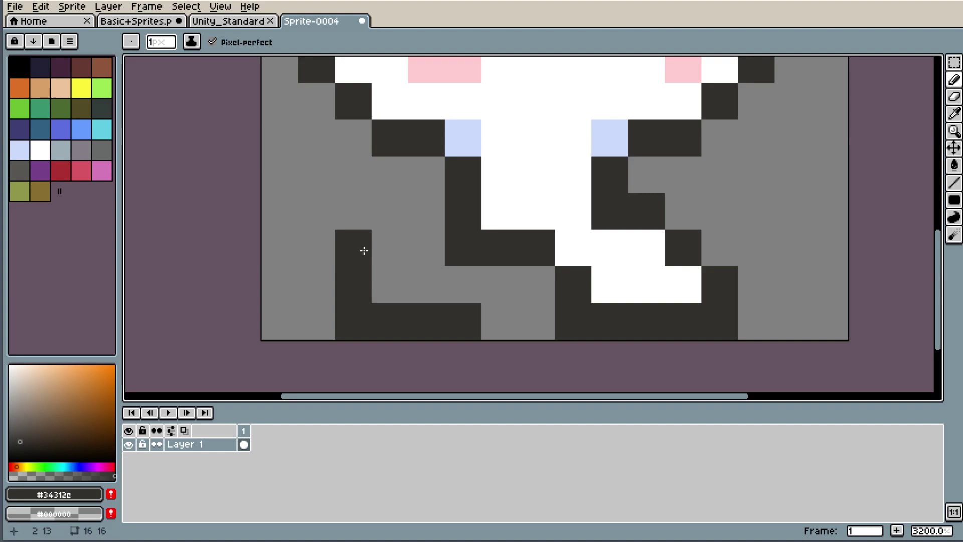
{"action": "left_click_drag", "start_coordinate": [365, 250], "coordinate": [437, 252]}
{"action": "left_click", "coordinate": [544, 198], "text": "alt"}
{"action": "mouse_move", "coordinate": [391, 282]}
{"action": "left_mouse_down"}
{"action": "mouse_move", "coordinate": [467, 270]}
{"action": "mouse_move", "coordinate": [414, 252]}
{"action": "mouse_move", "coordinate": [464, 252]}
{"action": "left_mouse_up"}
- Darken one leg pixel using Alt-sampled outline colour, then switch back to white
{"action": "key", "text": "alt"}
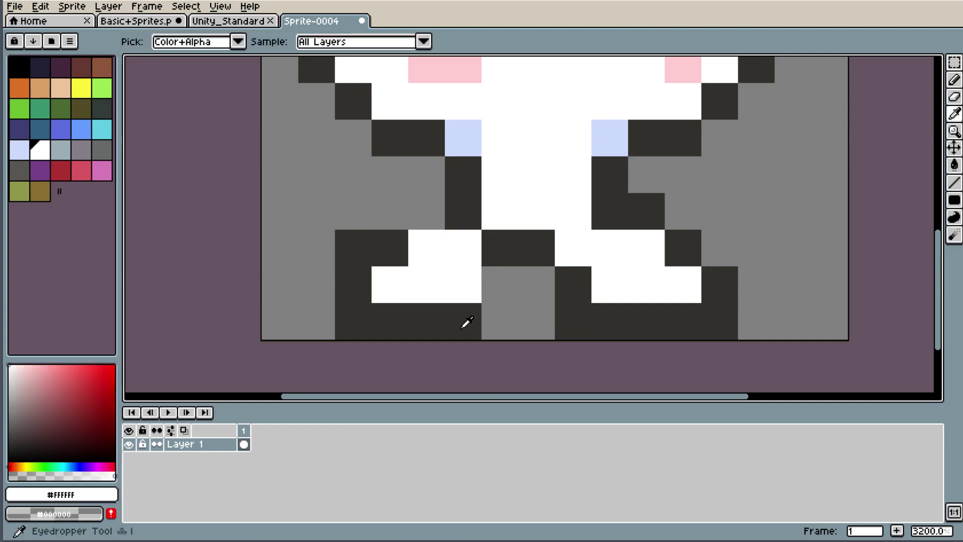
{"action": "left_click", "coordinate": [466, 322], "text": "alt"}
{"action": "left_click", "coordinate": [501, 279]}
{"action": "left_click", "coordinate": [426, 211]}
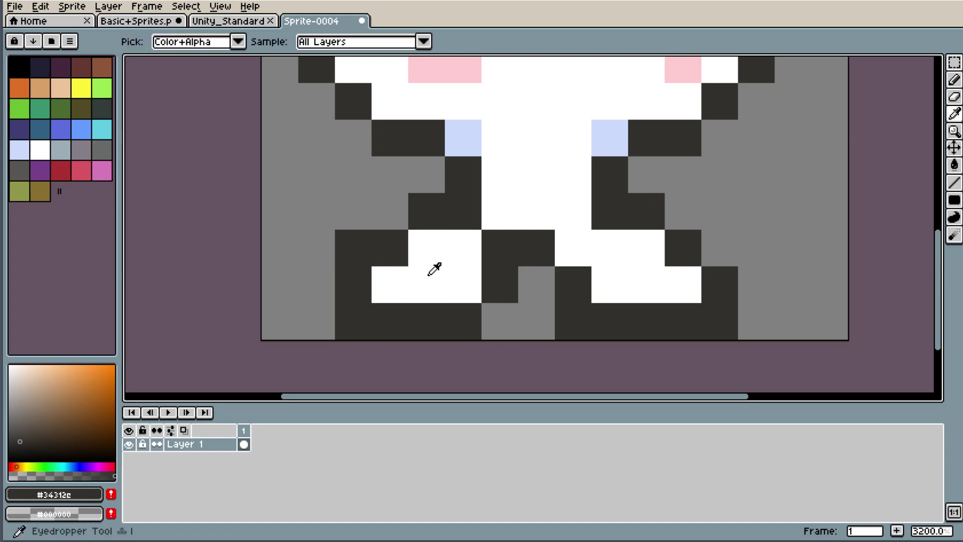
{"action": "left_click", "coordinate": [434, 269], "text": "alt"}
{"action": "scroll", "coordinate": [649, 186], "scroll_direction": "down", "scroll_amount": 6}
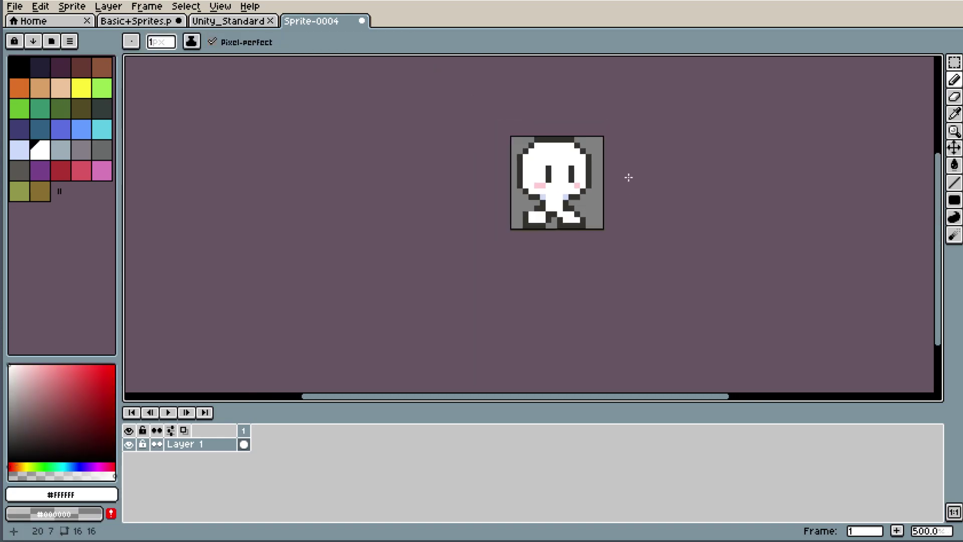
{"action": "scroll", "coordinate": [604, 182], "scroll_direction": "up", "scroll_amount": 1}
{"action": "scroll", "coordinate": [461, 234], "scroll_direction": "up", "scroll_amount": 4}
{"action": "scroll", "coordinate": [475, 249], "scroll_direction": "up", "scroll_amount": 2}
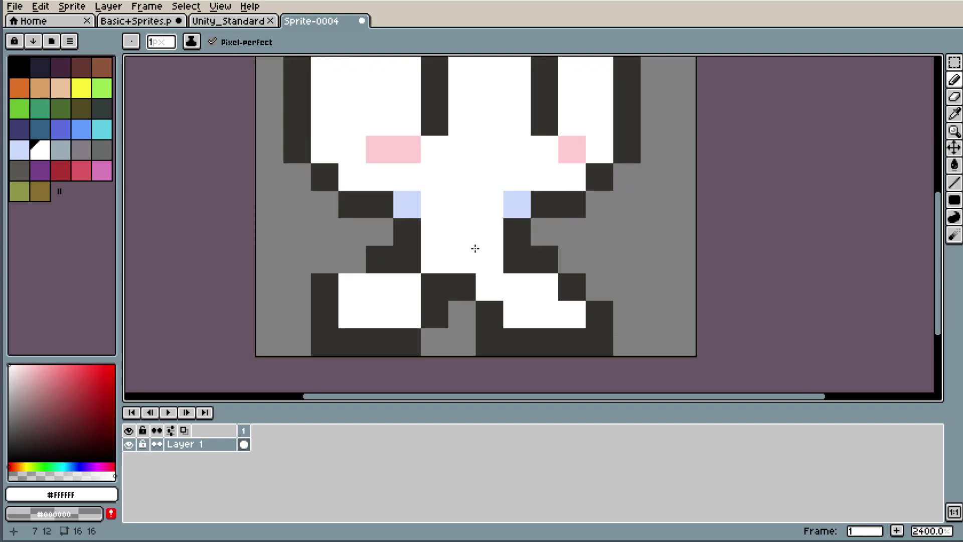
{"action": "scroll", "coordinate": [538, 196], "scroll_direction": "down", "scroll_amount": 2}
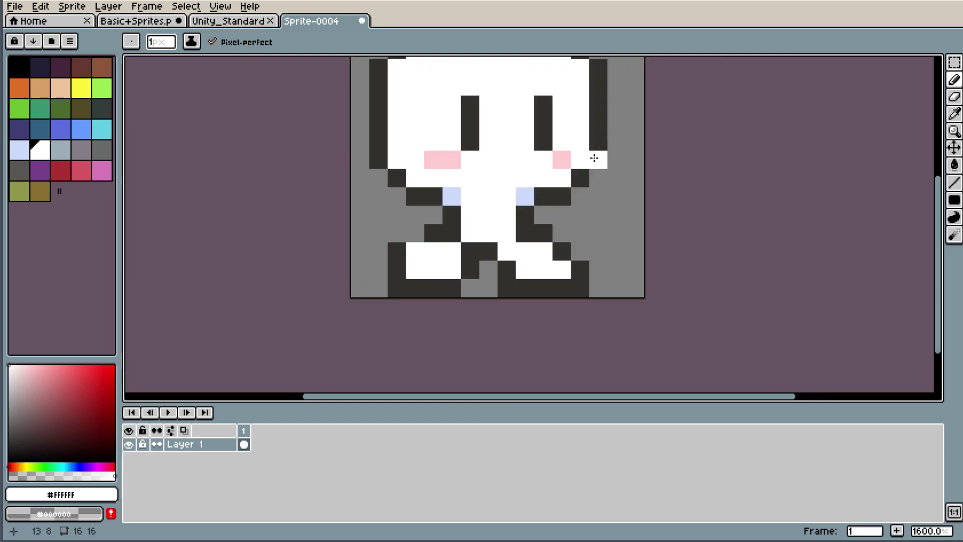
{"action": "scroll", "coordinate": [607, 140], "scroll_direction": "down", "scroll_amount": 4}
{"action": "scroll", "coordinate": [592, 165], "scroll_direction": "up", "scroll_amount": 7}
{"action": "scroll", "coordinate": [321, 316], "scroll_direction": "down", "scroll_amount": 3}
{"action": "scroll", "coordinate": [301, 356], "scroll_direction": "up", "scroll_amount": 4}
- Whiten the three pixels between the legs, undoing two misplaced white foot pixels
{"action": "left_click", "coordinate": [289, 375]}
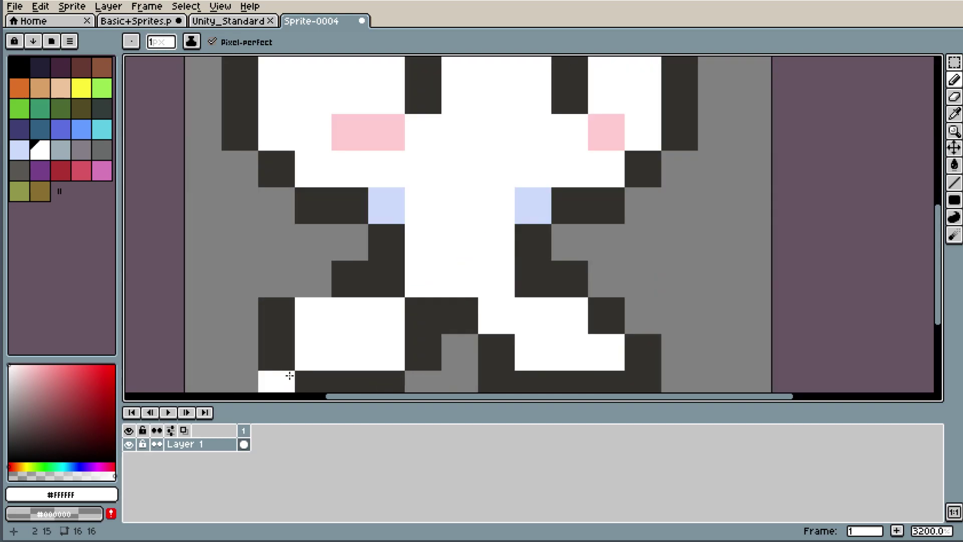
{"action": "key", "text": "ctrl+z"}
{"action": "scroll", "coordinate": [371, 343], "scroll_direction": "down", "scroll_amount": 1}
{"action": "scroll", "coordinate": [376, 314], "scroll_direction": "up", "scroll_amount": 1}
{"action": "left_click", "coordinate": [367, 351]}
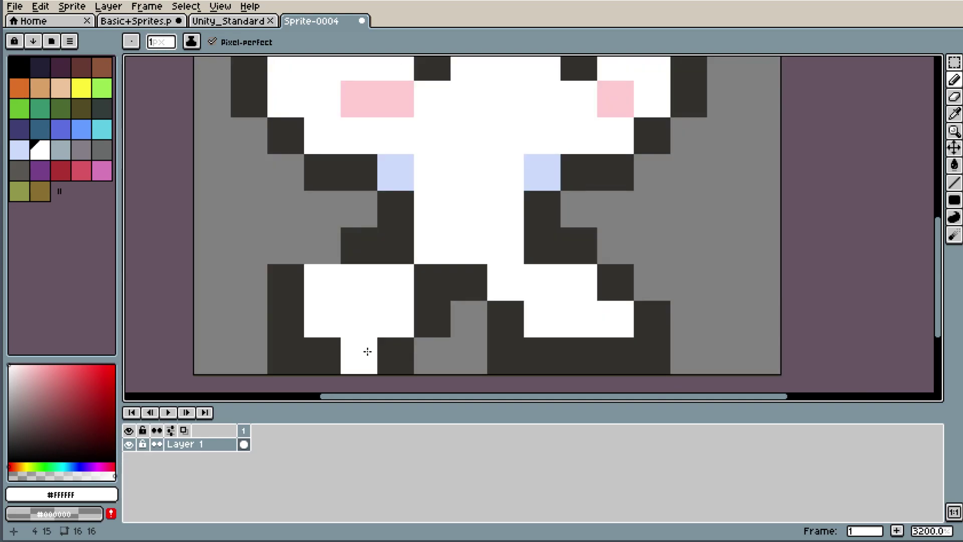
{"action": "key", "text": "ctrl+z"}
{"action": "scroll", "coordinate": [491, 215], "scroll_direction": "down", "scroll_amount": 1}
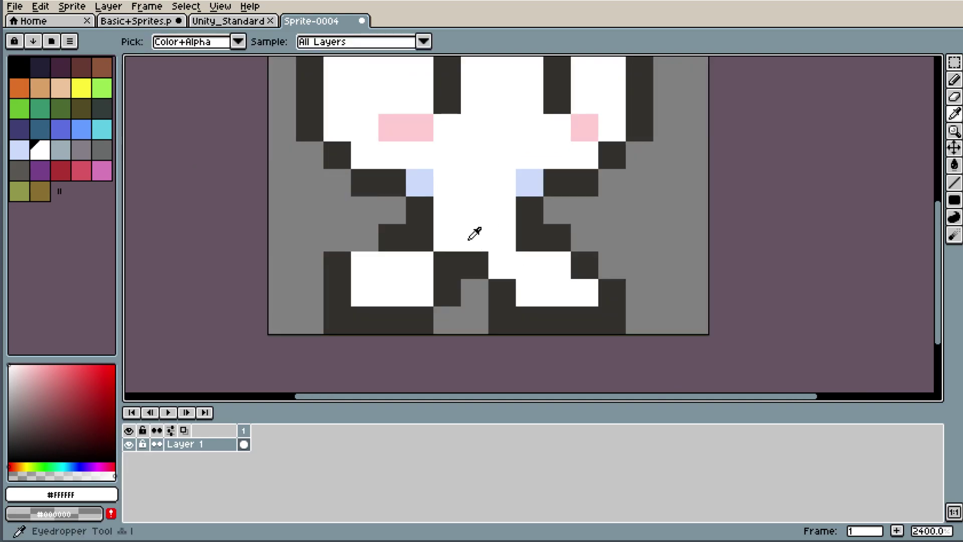
{"action": "left_click", "coordinate": [435, 261]}
{"action": "left_click", "coordinate": [475, 260]}
{"action": "left_click", "coordinate": [477, 290]}
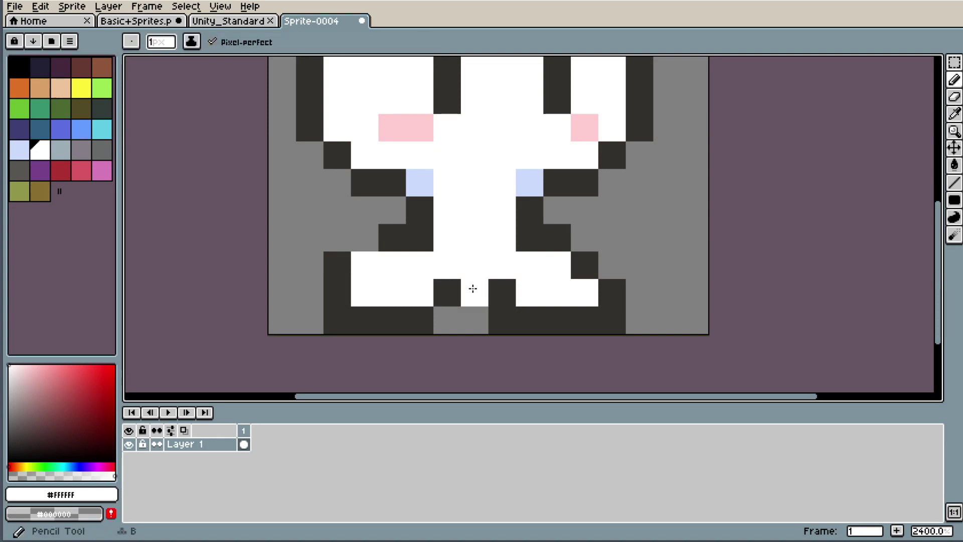
- Erase a stray dark pixel beside the left leg and add one beside the right leg
{"action": "left_click", "coordinate": [451, 282], "text": "alt"}
{"action": "scroll", "coordinate": [579, 205], "scroll_direction": "down", "scroll_amount": 7}
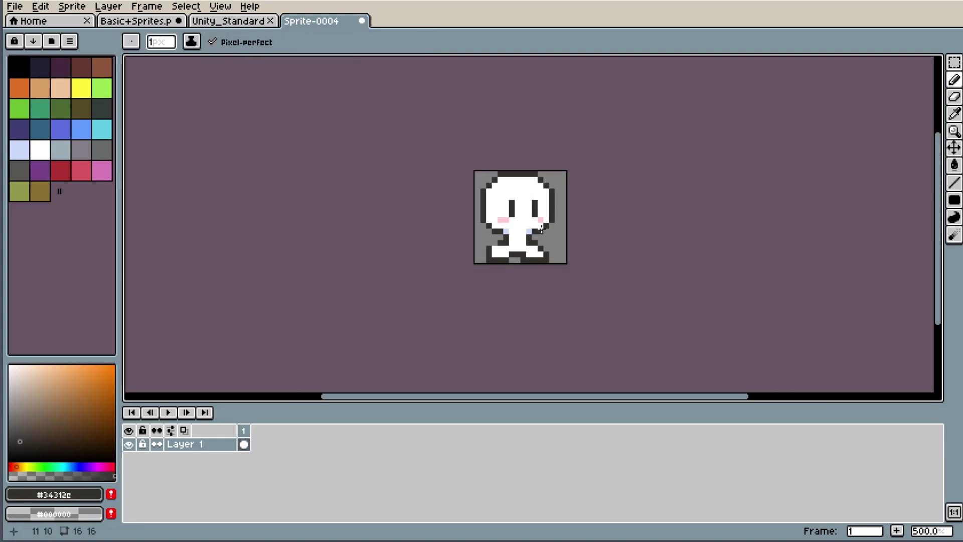
{"action": "scroll", "coordinate": [541, 228], "scroll_direction": "up", "scroll_amount": 7}
{"action": "key", "text": "e"}
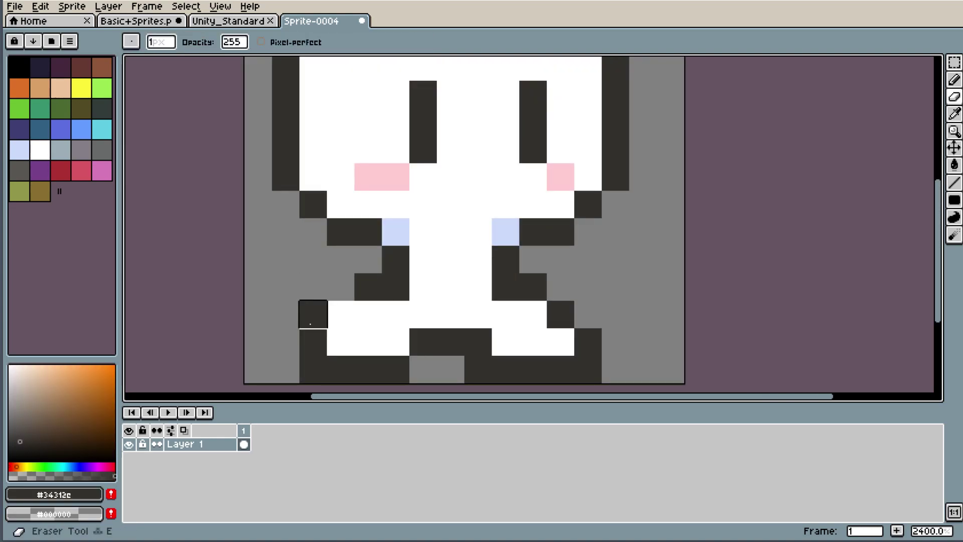
{"action": "left_click", "coordinate": [313, 314]}
{"action": "key", "text": "b"}
{"action": "scroll", "coordinate": [582, 282], "scroll_direction": "down", "scroll_amount": 3}
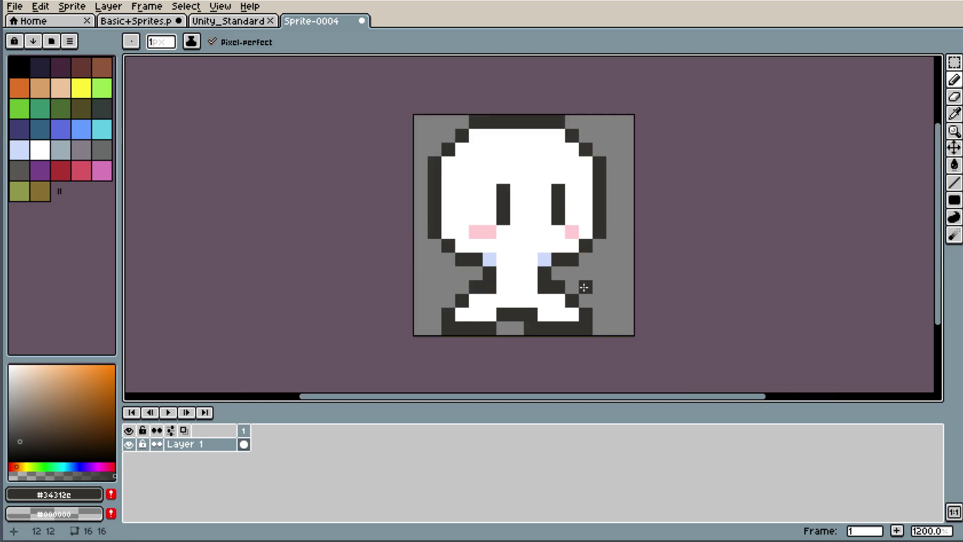
{"action": "scroll", "coordinate": [637, 269], "scroll_direction": "down", "scroll_amount": 2}
{"action": "scroll", "coordinate": [608, 313], "scroll_direction": "up", "scroll_amount": 2}
{"action": "scroll", "coordinate": [574, 273], "scroll_direction": "up", "scroll_amount": 3}
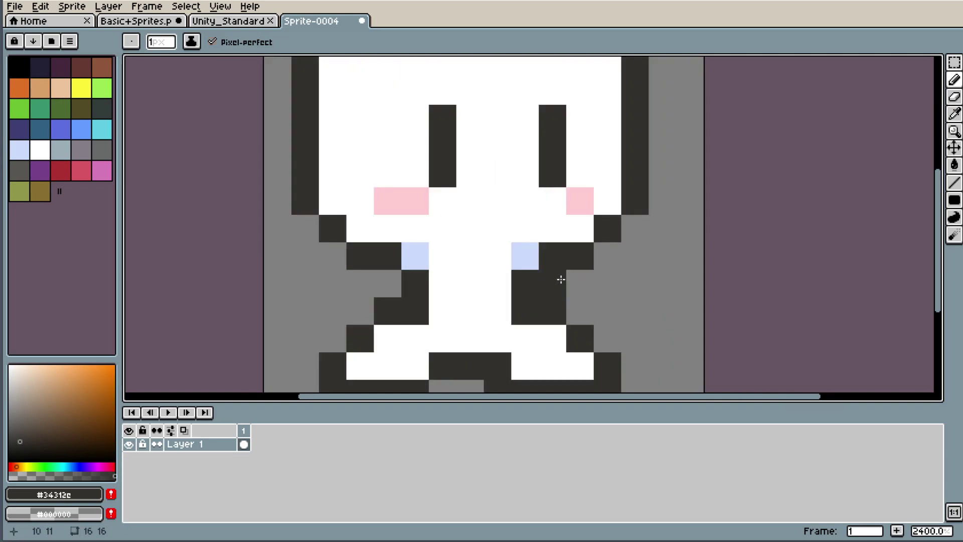
{"action": "scroll", "coordinate": [559, 277], "scroll_direction": "down", "scroll_amount": 3}
{"action": "left_click", "coordinate": [613, 300]}
{"action": "scroll", "coordinate": [618, 321], "scroll_direction": "up", "scroll_amount": 1}
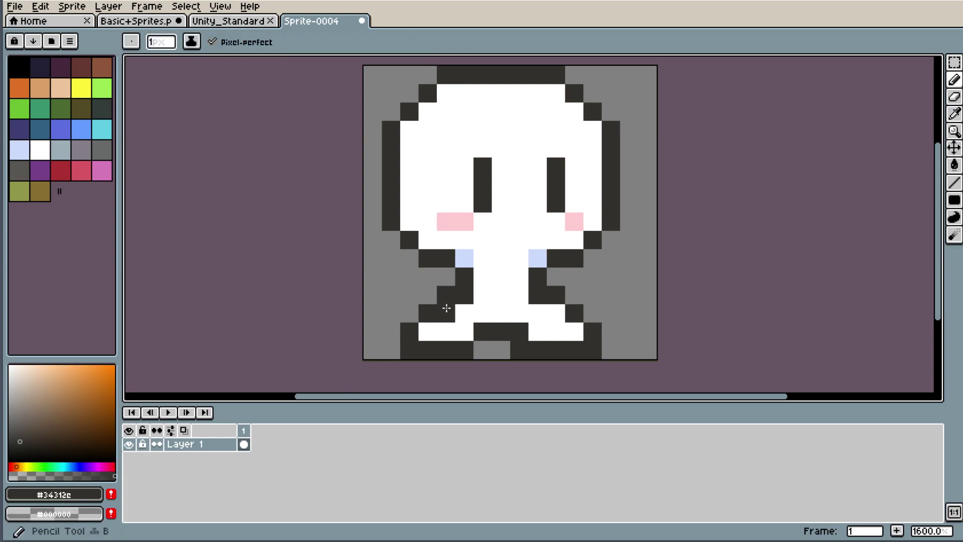
- Darken two pixels above the feet and turn one dark leg pixel white
{"action": "left_click_drag", "start_coordinate": [445, 307], "coordinate": [471, 308]}
{"action": "left_click", "coordinate": [516, 294], "text": "alt"}
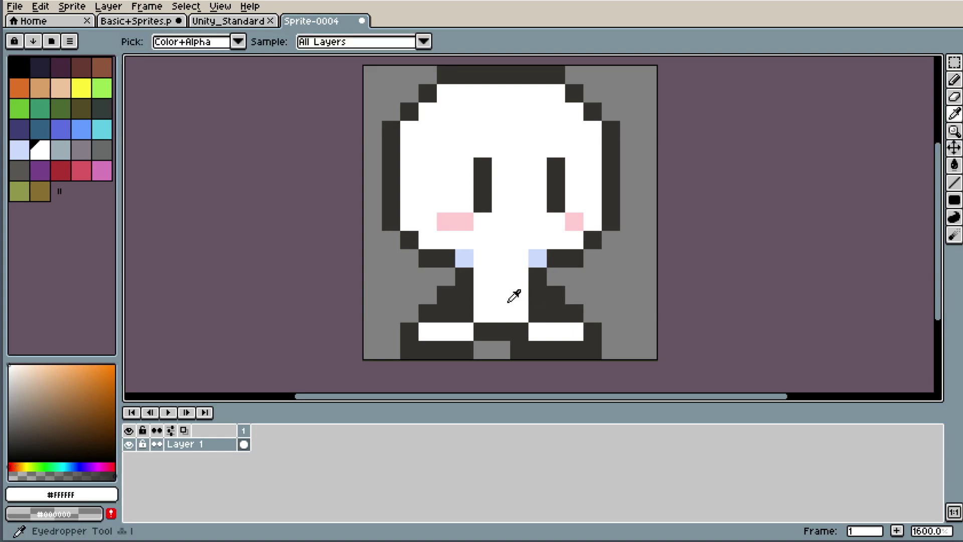
{"action": "scroll", "coordinate": [507, 295], "scroll_direction": "down", "scroll_amount": 5}
{"action": "scroll", "coordinate": [543, 289], "scroll_direction": "up", "scroll_amount": 5}
{"action": "left_click", "coordinate": [542, 288]}
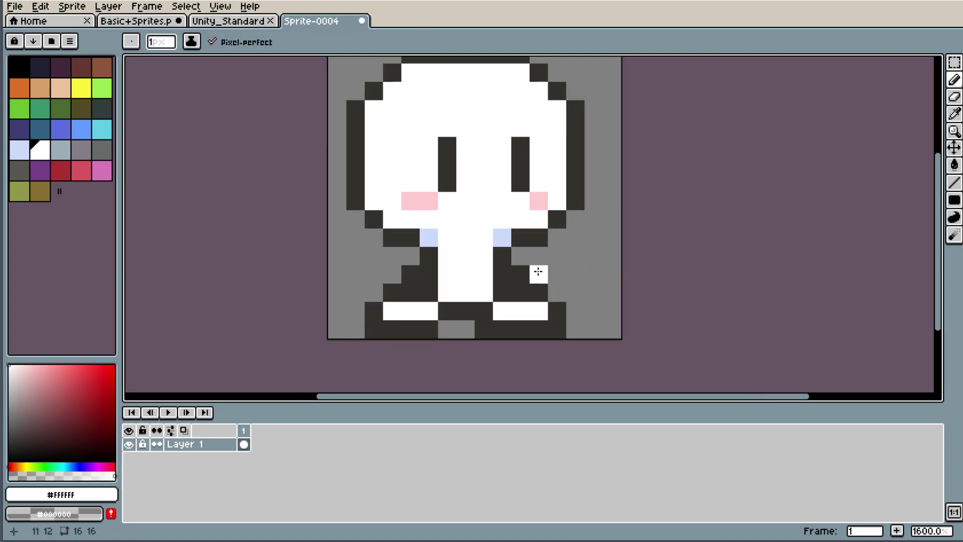
{"action": "key", "text": "e"}
{"action": "scroll", "coordinate": [602, 231], "scroll_direction": "down", "scroll_amount": 4}
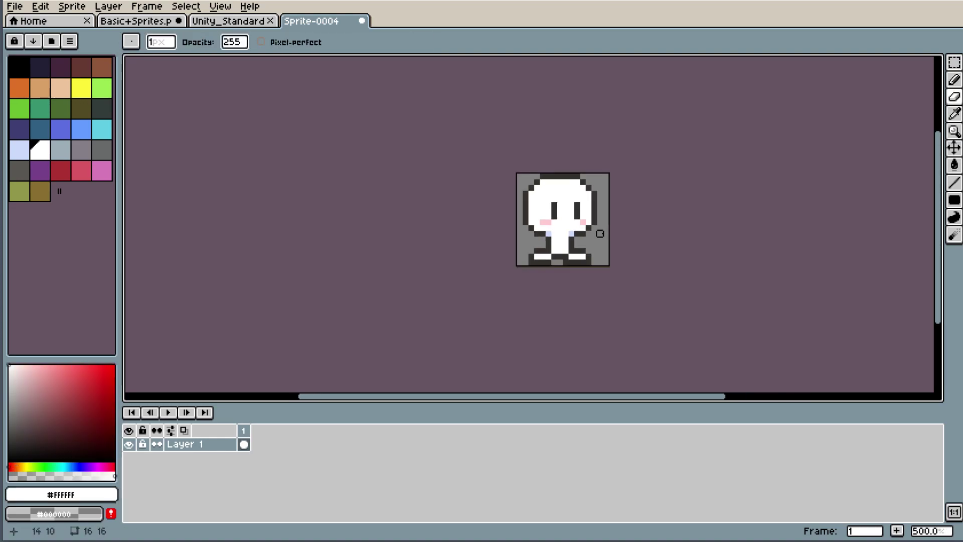
{"action": "scroll", "coordinate": [602, 243], "scroll_direction": "up", "scroll_amount": 6}
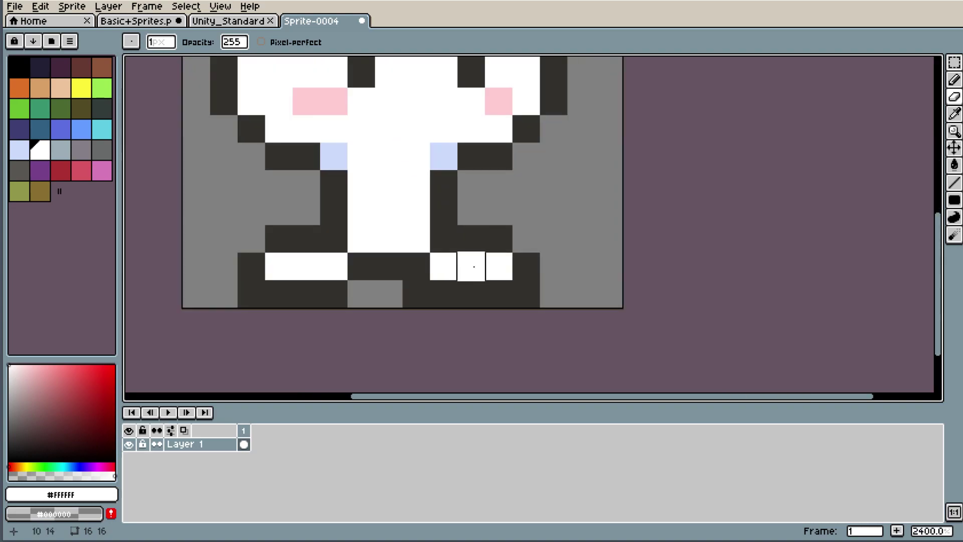
{"action": "scroll", "coordinate": [249, 226], "scroll_direction": "up", "scroll_amount": 1}
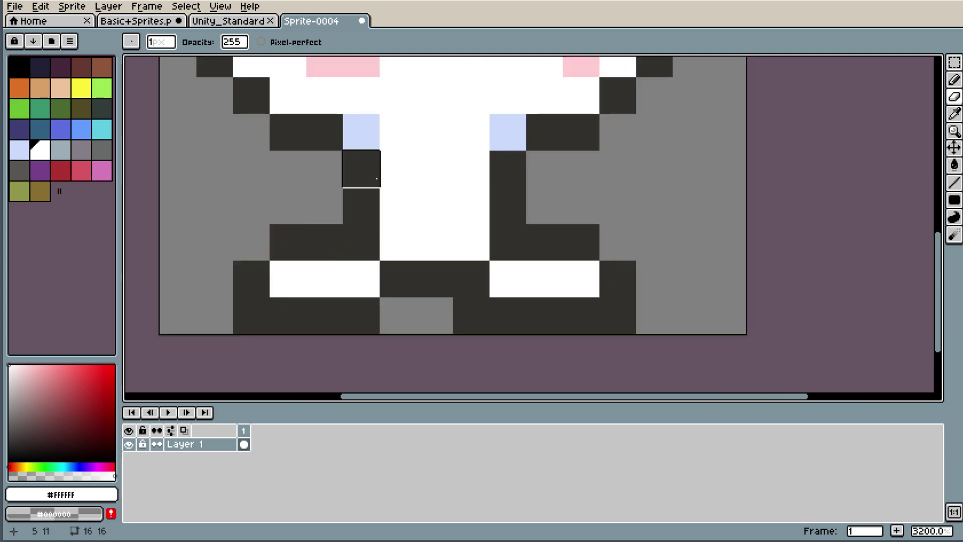
{"action": "scroll", "coordinate": [471, 203], "scroll_direction": "down", "scroll_amount": 1}
{"action": "scroll", "coordinate": [477, 133], "scroll_direction": "up", "scroll_amount": 1}
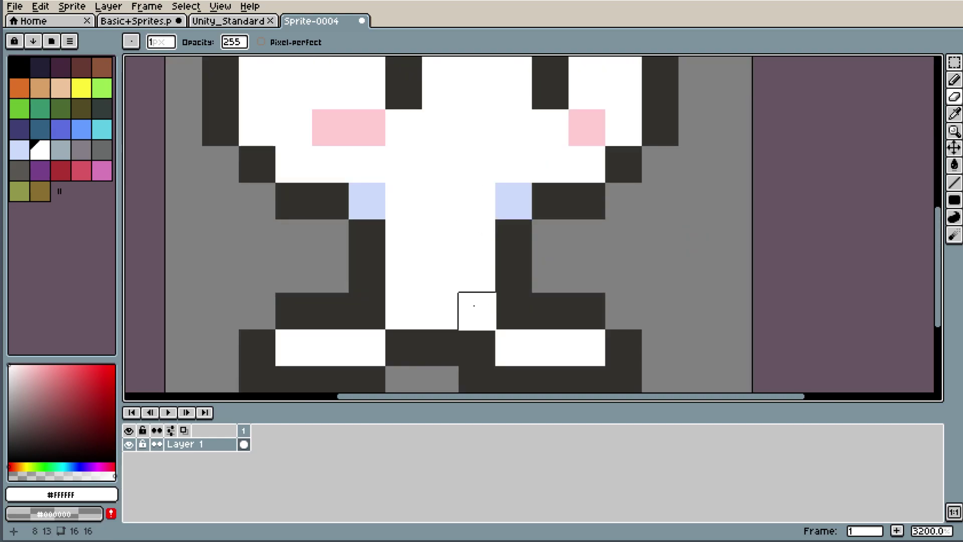
- Paint a light-blue row between the legs, with its leftmost pixel dark
{"action": "key", "text": "i"}
{"action": "left_click", "coordinate": [365, 193]}
{"action": "key", "text": "b"}
{"action": "left_click_drag", "start_coordinate": [366, 311], "coordinate": [476, 303]}
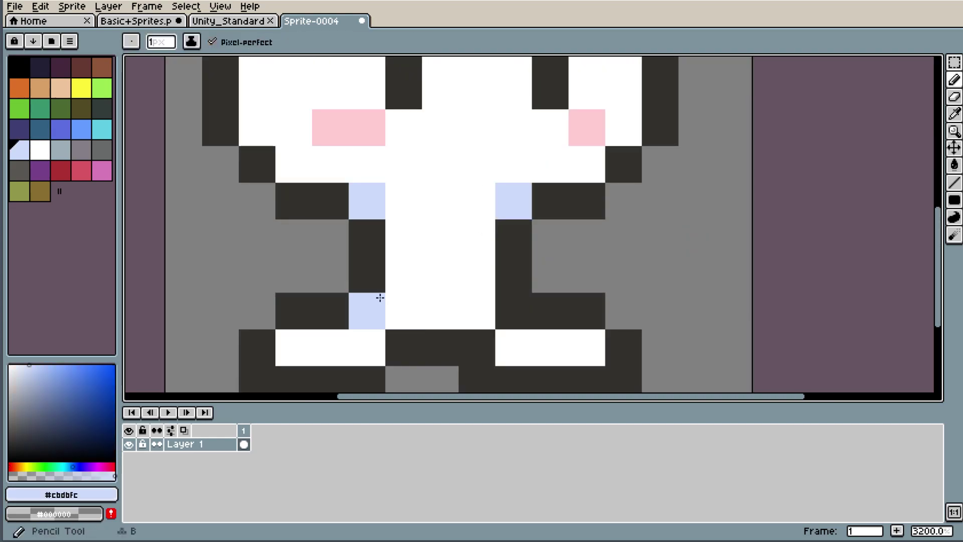
{"action": "left_click", "coordinate": [343, 307], "text": "alt"}
{"action": "left_click", "coordinate": [367, 315]}
- Erase the stray dark pixel at the sprite's bottom edge
{"action": "key", "text": "i"}
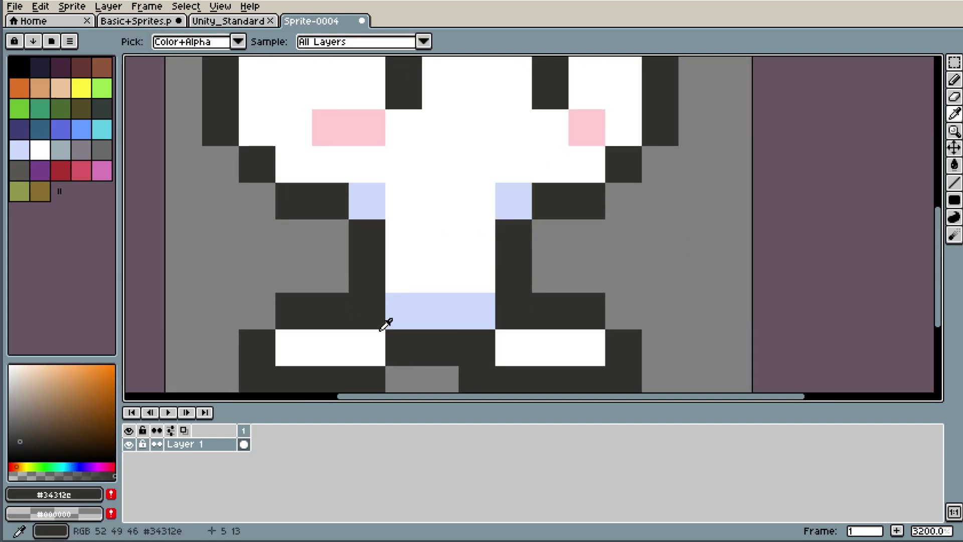
{"action": "scroll", "coordinate": [476, 337], "scroll_direction": "down", "scroll_amount": 2}
{"action": "scroll", "coordinate": [445, 367], "scroll_direction": "up", "scroll_amount": 1}
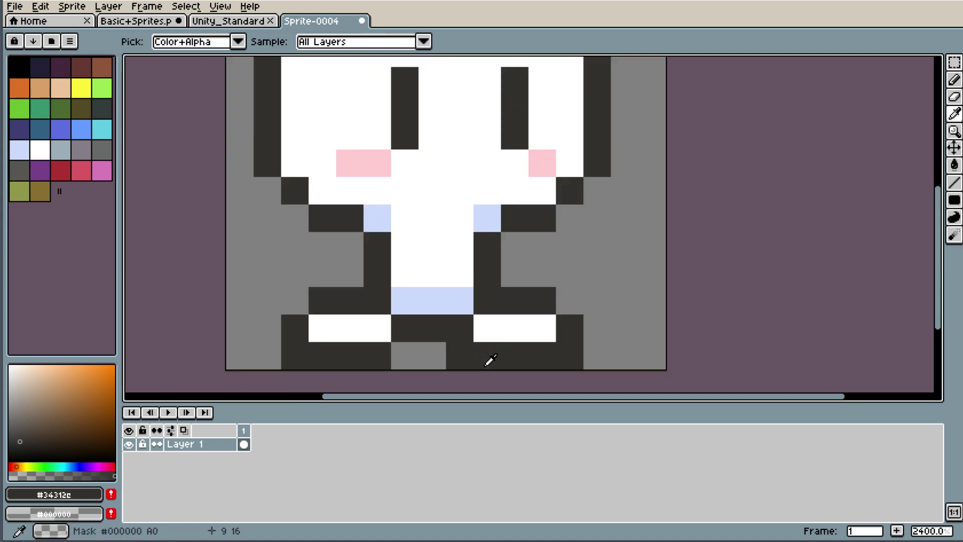
{"action": "key", "text": "e"}
{"action": "left_click", "coordinate": [460, 349]}
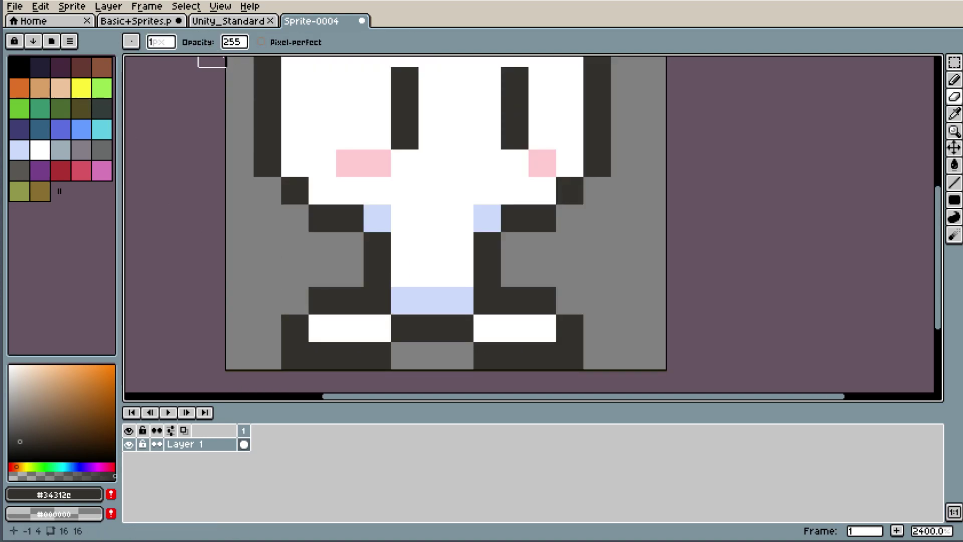
- Sample a dark colour from the grass tile and cut the palette to one black colour
{"action": "left_click", "coordinate": [240, 21]}
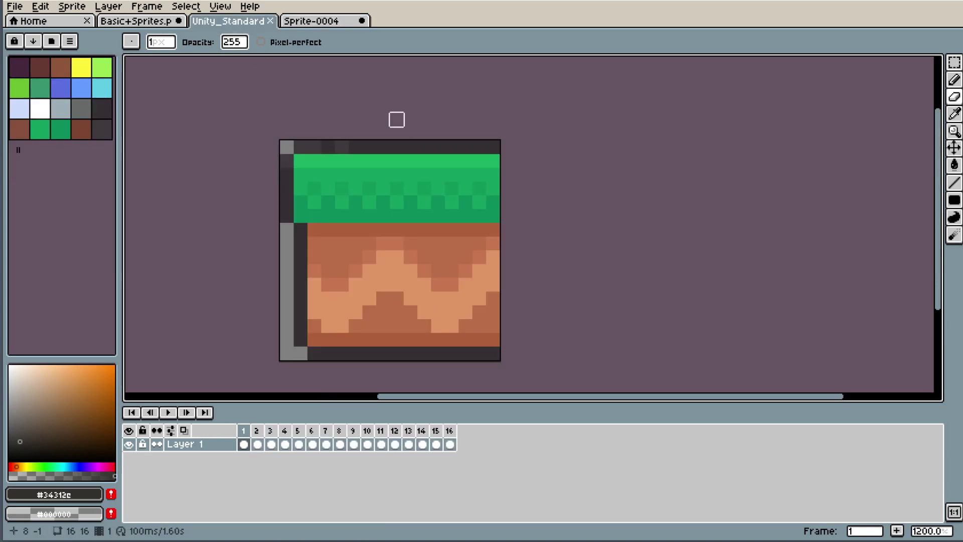
{"action": "key", "text": "i"}
{"action": "left_click", "coordinate": [385, 145]}
{"action": "left_click", "coordinate": [338, 22]}
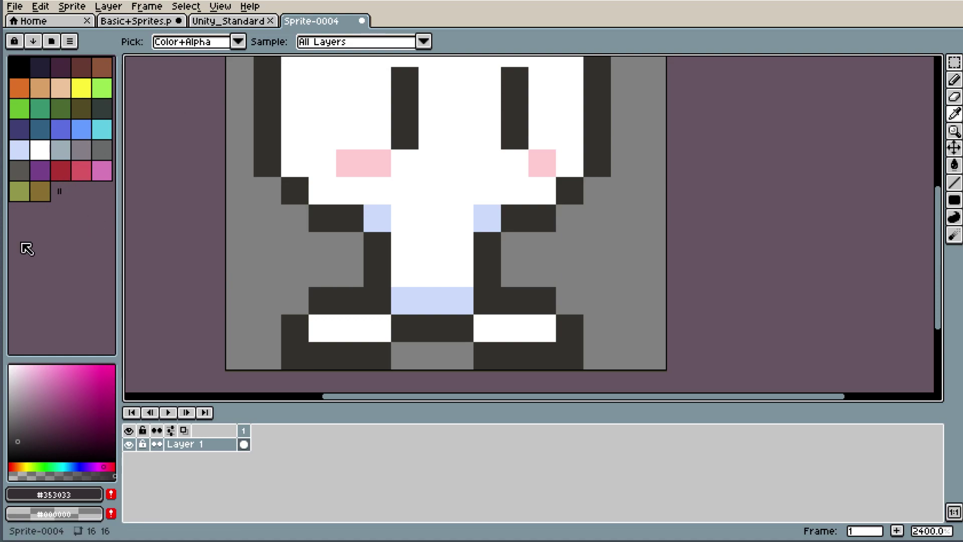
{"action": "key", "text": "Delete"}
{"action": "key", "text": "Delete"}
{"action": "key", "text": "Delete"}
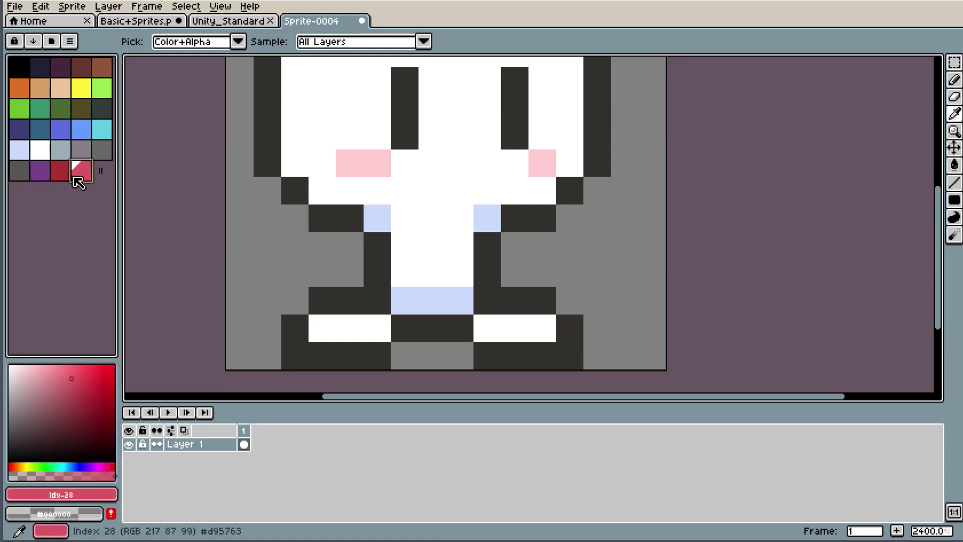
{"action": "key", "text": "Delete"}
{"action": "key", "text": "Delete"}
{"action": "key", "text": "Delete"}
{"action": "key", "text": "Delete"}
{"action": "key", "text": "Delete"}
{"action": "key", "text": "Delete"}
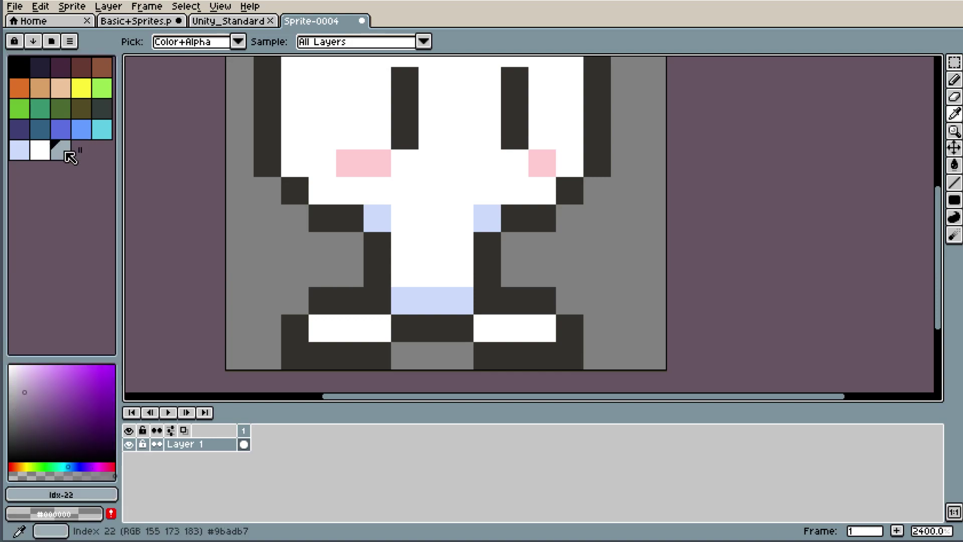
{"action": "key", "text": "Delete"}
{"action": "key", "text": "Delete"}
{"action": "key", "text": "Delete"}
{"action": "key", "text": "Delete"}
{"action": "key", "text": "Delete"}
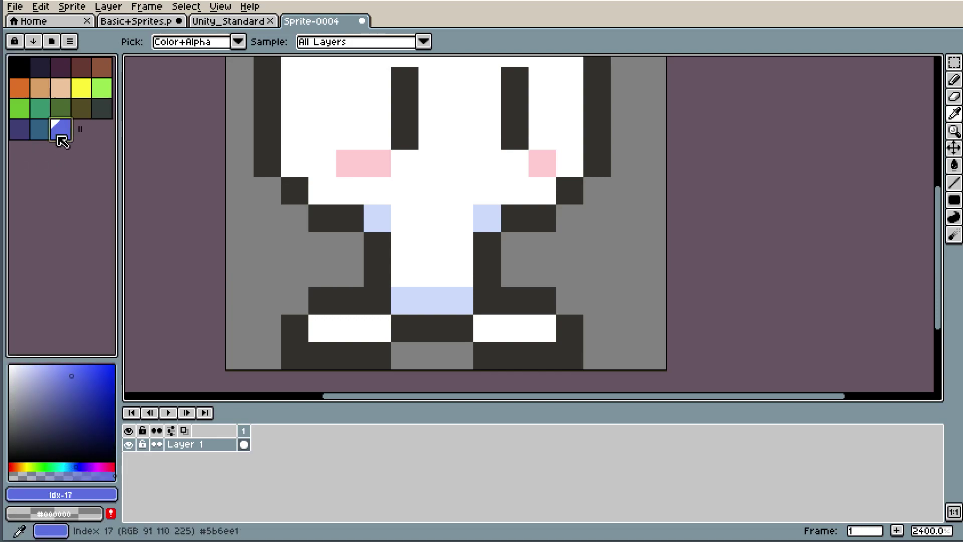
{"action": "key", "text": "Delete"}
{"action": "key", "text": "Delete"}
{"action": "key", "text": "Delete"}
{"action": "key", "text": "Delete"}
{"action": "key", "text": "Delete"}
{"action": "key", "text": "Delete"}
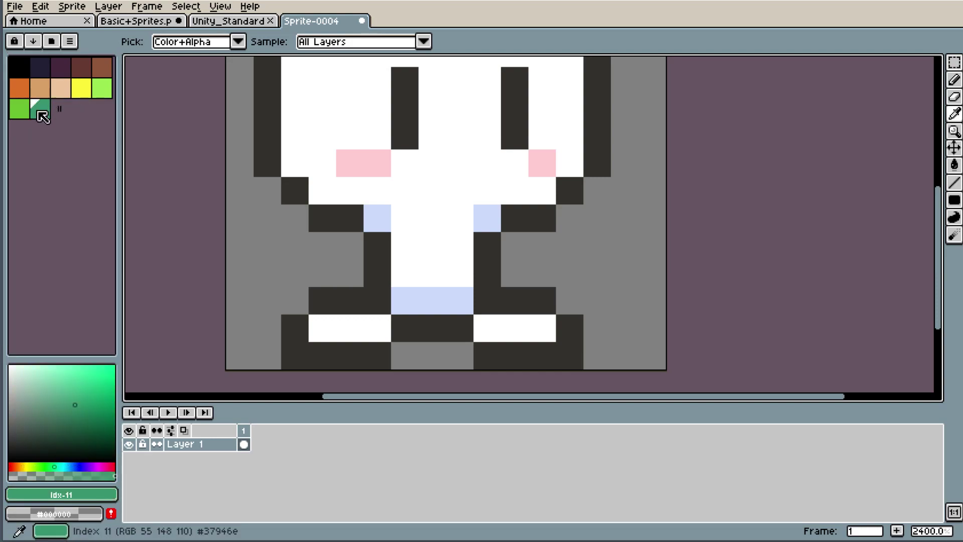
{"action": "key", "text": "Delete"}
{"action": "key", "text": "Delete"}
{"action": "key", "text": "Delete"}
{"action": "key", "text": "Delete"}
{"action": "key", "text": "Delete"}
{"action": "key", "text": "Delete"}
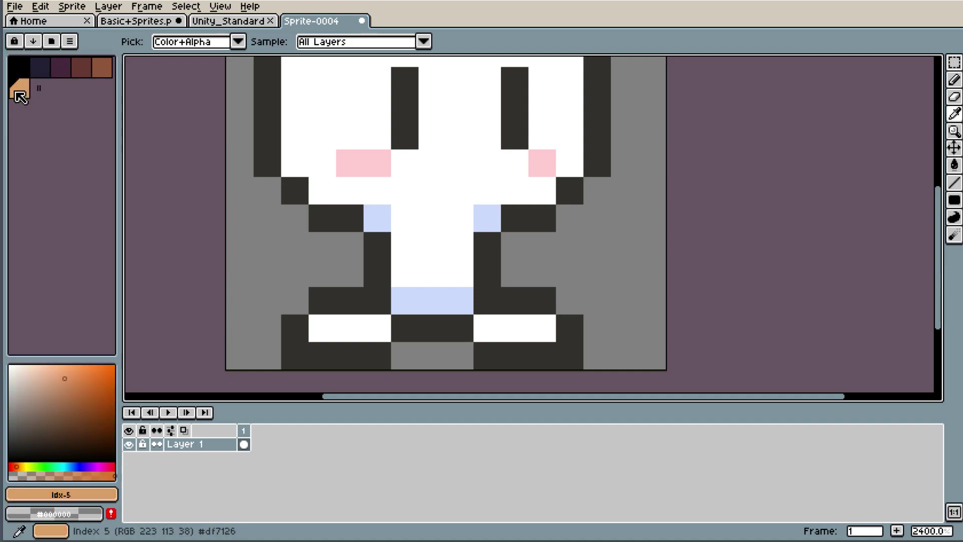
{"action": "key", "text": "Delete"}
{"action": "key", "text": "Delete"}
{"action": "key", "text": "Delete"}
{"action": "key", "text": "Delete"}
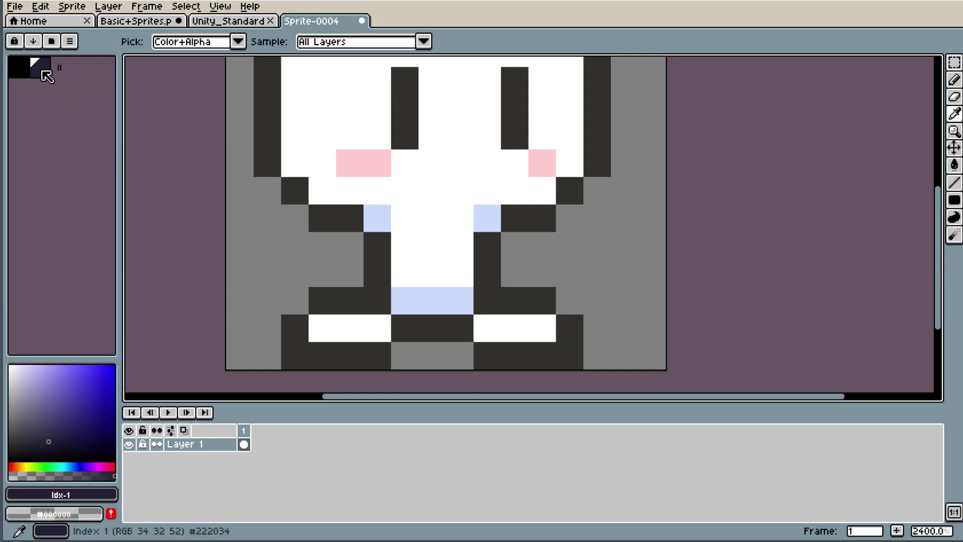
{"action": "key", "text": "Delete"}
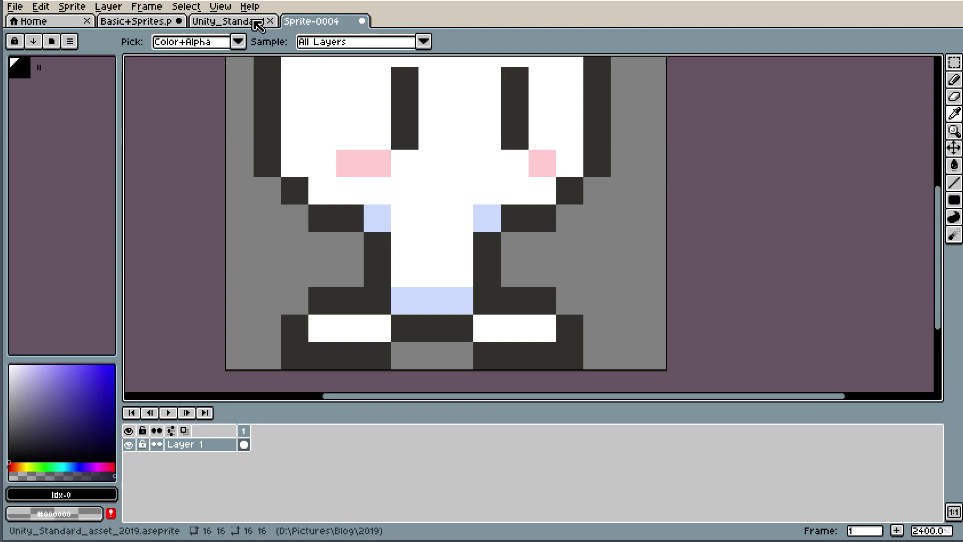
- Add the dark greys #353033 and #3e3a3d (from Unity_Standard) to the palette
{"action": "left_click", "coordinate": [256, 22]}
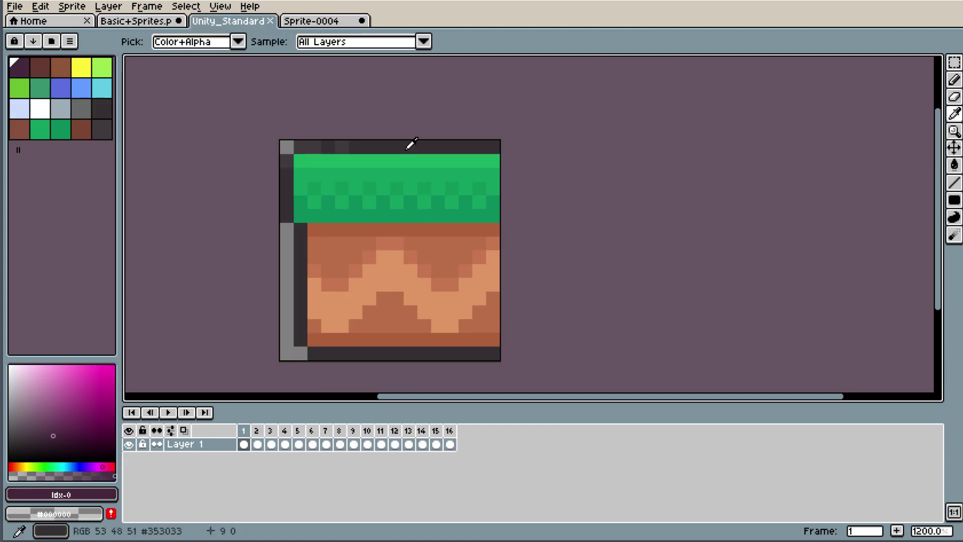
{"action": "left_click", "coordinate": [330, 20]}
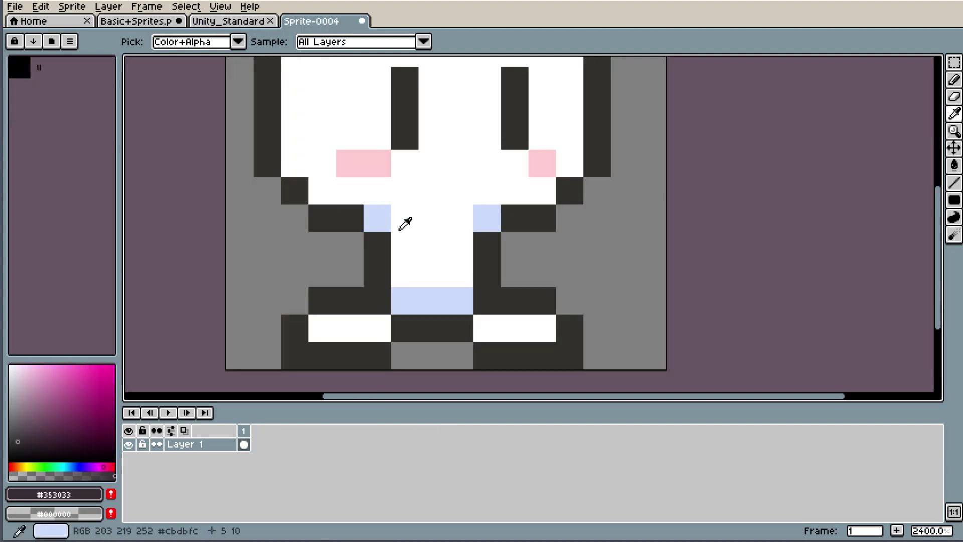
{"action": "left_click", "coordinate": [111, 494]}
{"action": "left_click", "coordinate": [236, 21]}
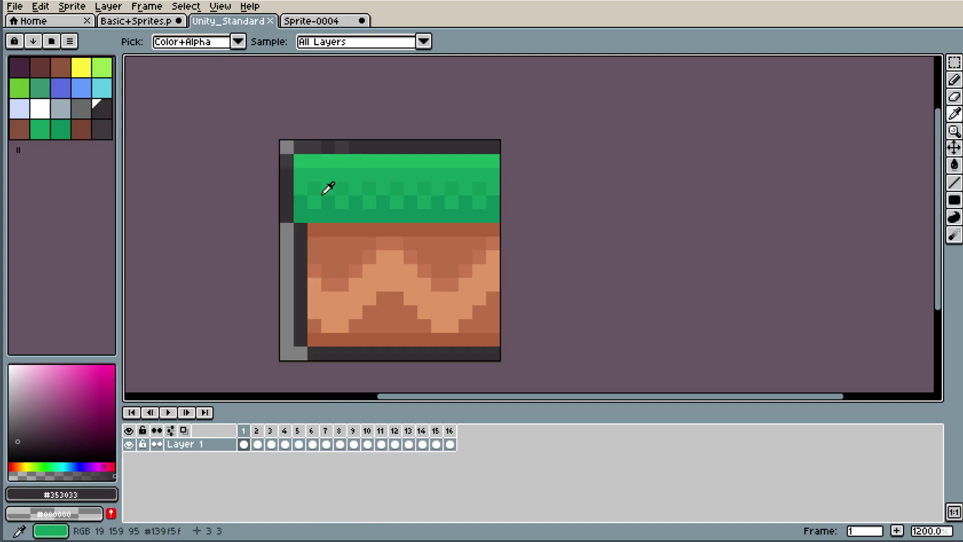
{"action": "left_click", "coordinate": [313, 140]}
{"action": "left_click", "coordinate": [318, 21]}
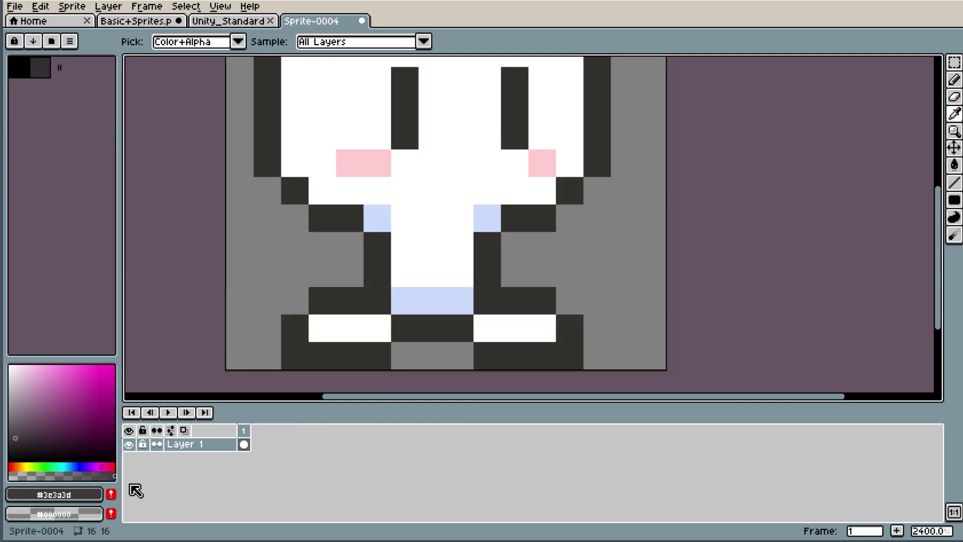
{"action": "left_click", "coordinate": [113, 496]}
- Add white, light blue #cbdbfc and pink #ffcdd2 from the character to the palette
{"action": "left_click", "coordinate": [9, 366]}
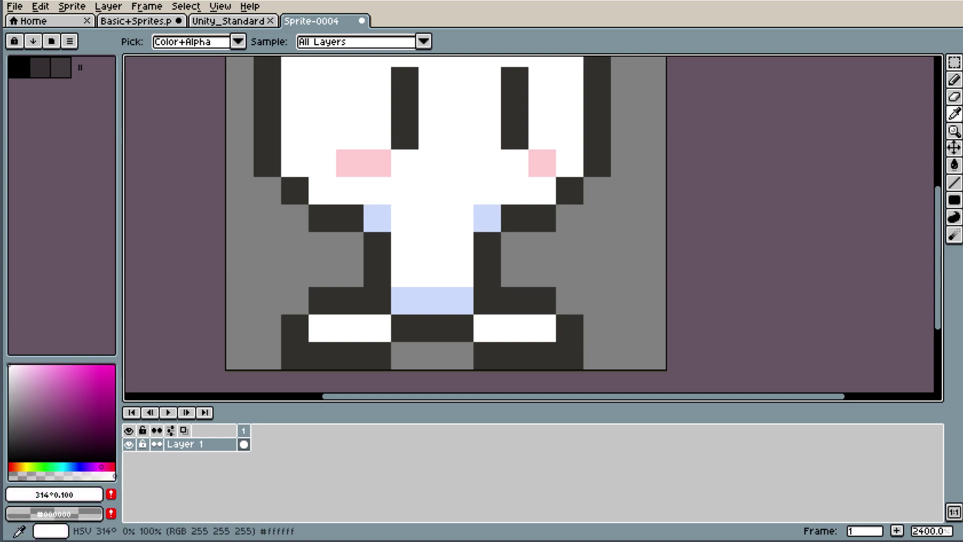
{"action": "left_click", "coordinate": [111, 495]}
{"action": "left_click", "coordinate": [375, 221]}
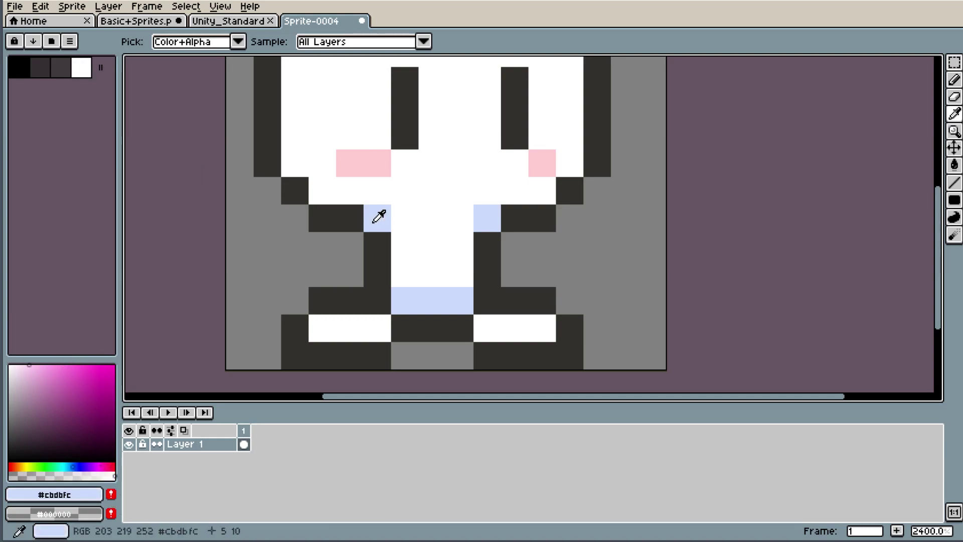
{"action": "left_click", "coordinate": [110, 494]}
{"action": "left_click", "coordinate": [382, 160]}
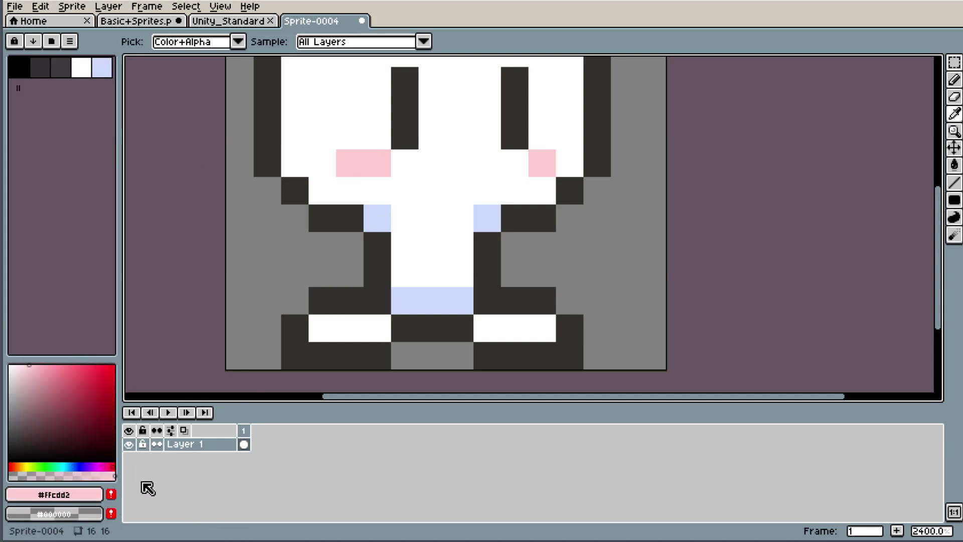
{"action": "left_click", "coordinate": [112, 495]}
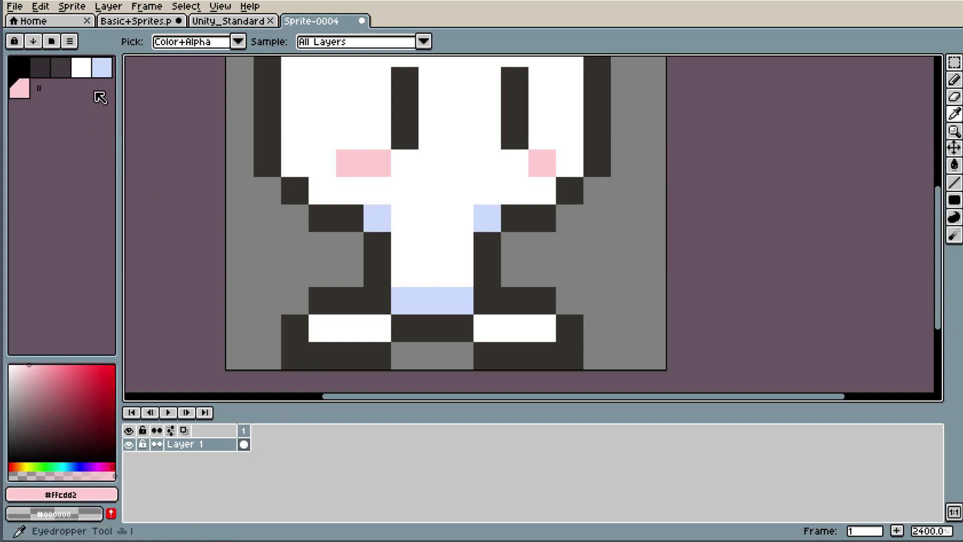
- Paint the bottom-left pixel with the palette's dark outline colour Idx-1
{"action": "left_click", "coordinate": [41, 67]}
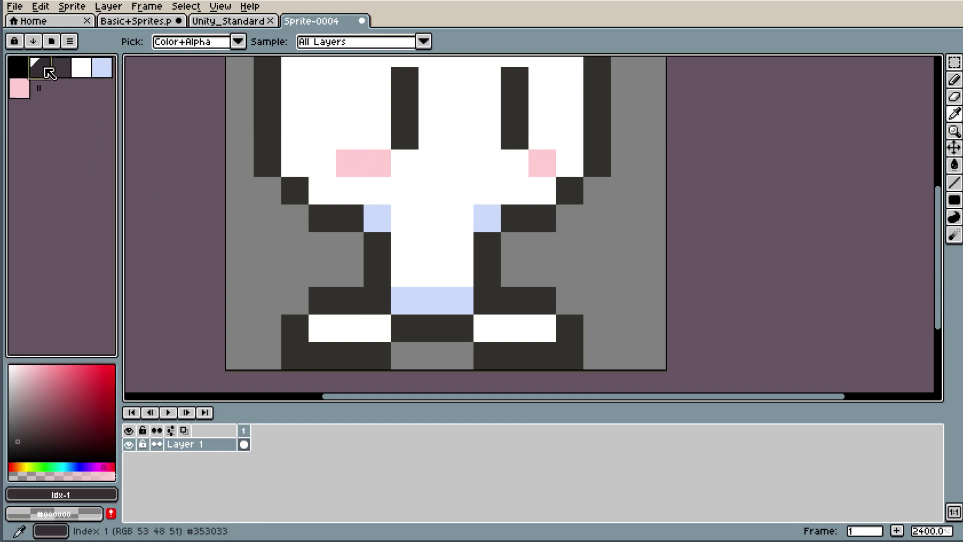
{"action": "key", "text": "b"}
{"action": "left_click", "coordinate": [297, 360]}
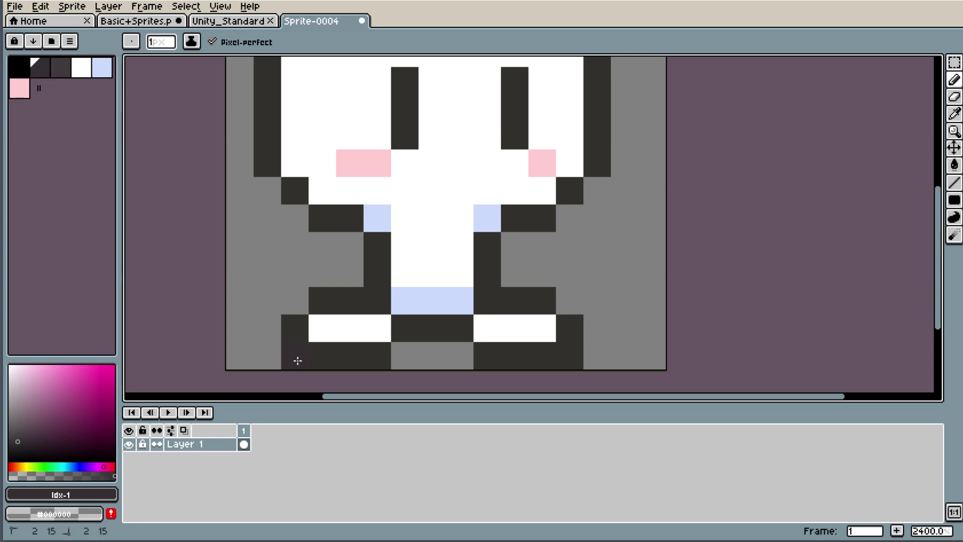
{"action": "key", "text": "i"}
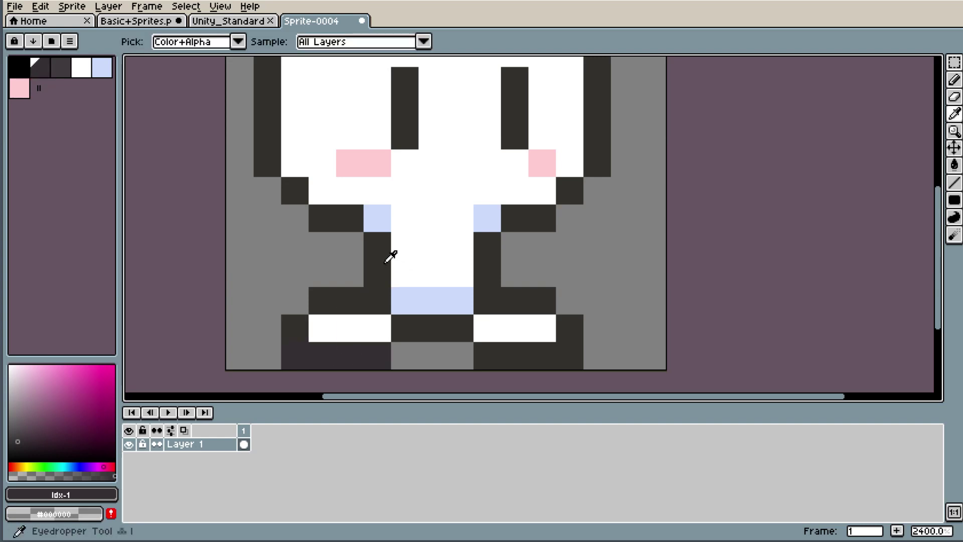
{"action": "left_click", "coordinate": [390, 256]}
{"action": "left_click", "coordinate": [44, 68]}
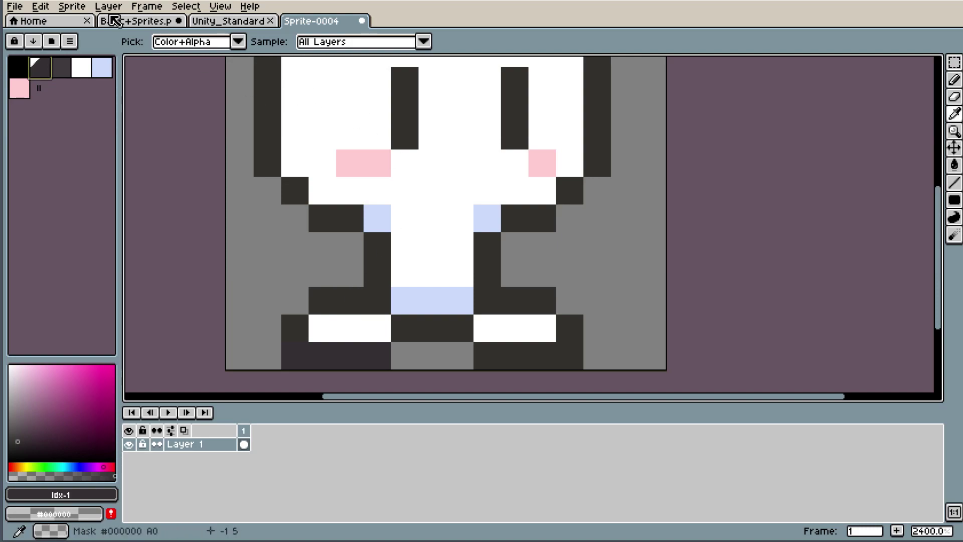
- Add the off-shade outline colour #34312e to the palette as swatch Idx-6
{"action": "left_click", "coordinate": [72, 7]}
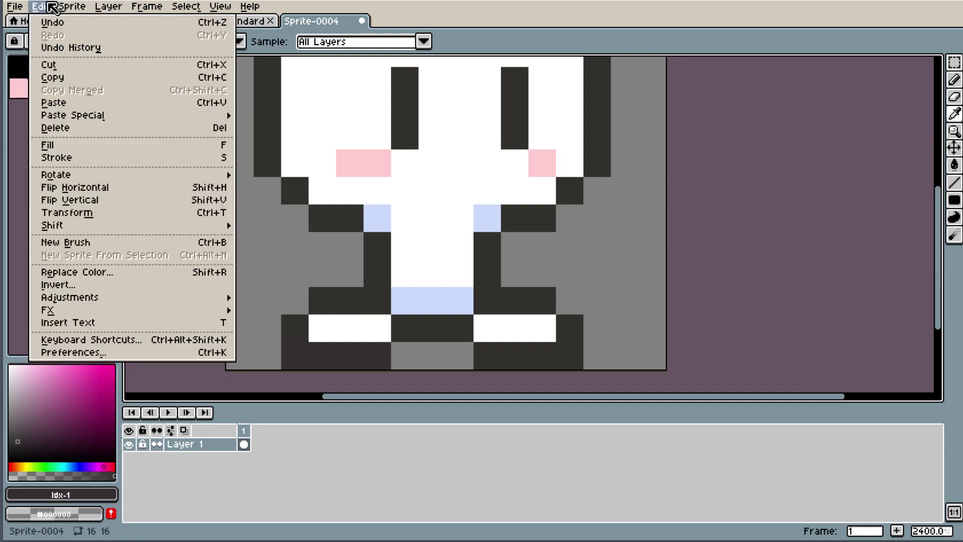
{"action": "left_click", "coordinate": [95, 273]}
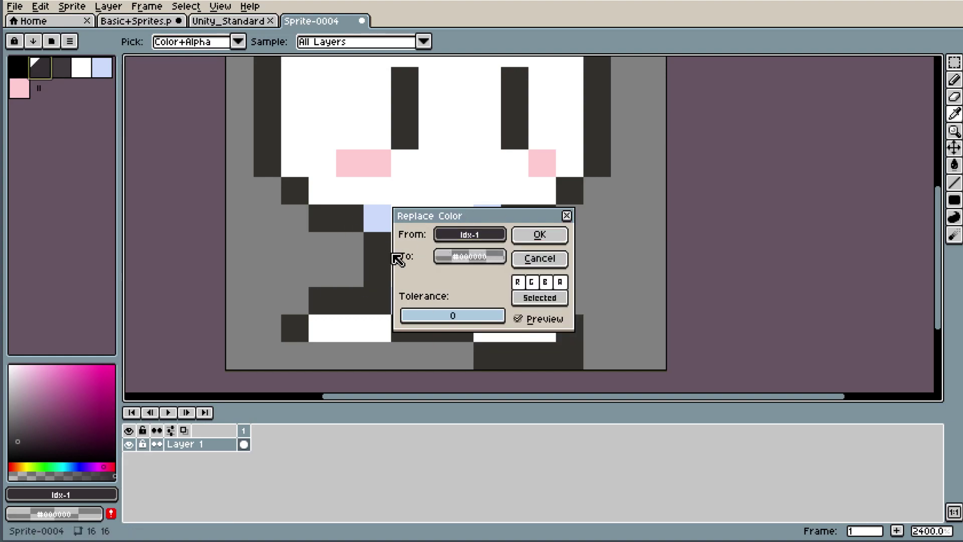
{"action": "left_click", "coordinate": [469, 256]}
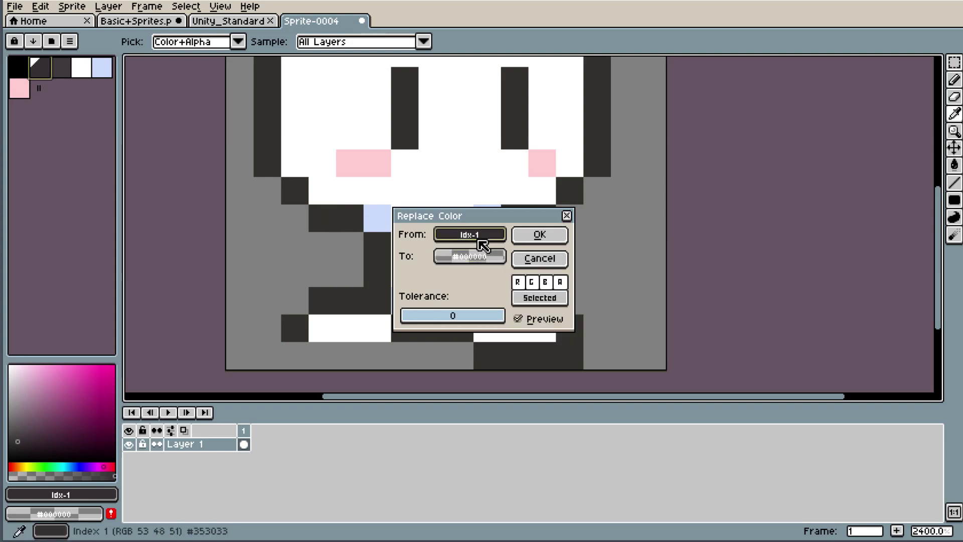
{"action": "left_click", "coordinate": [567, 216]}
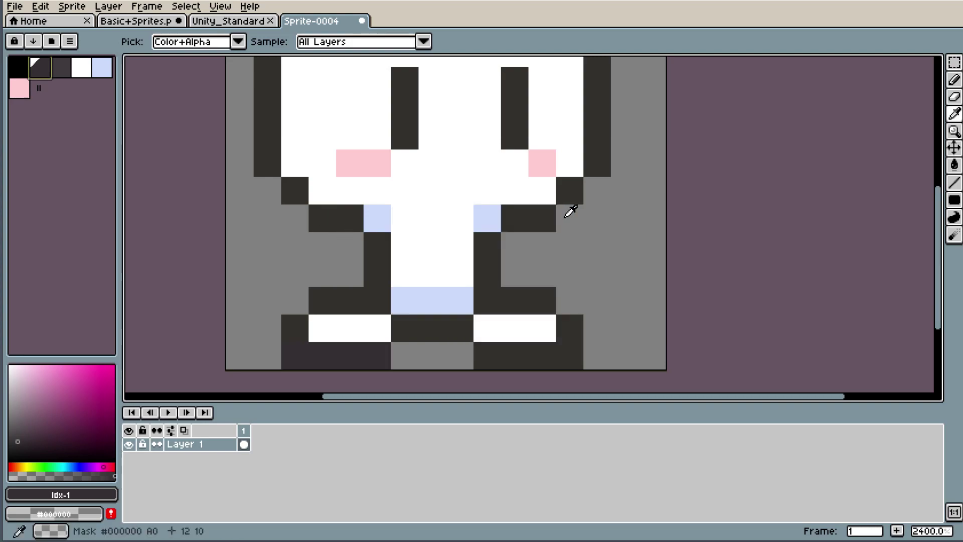
{"action": "left_click", "coordinate": [376, 271]}
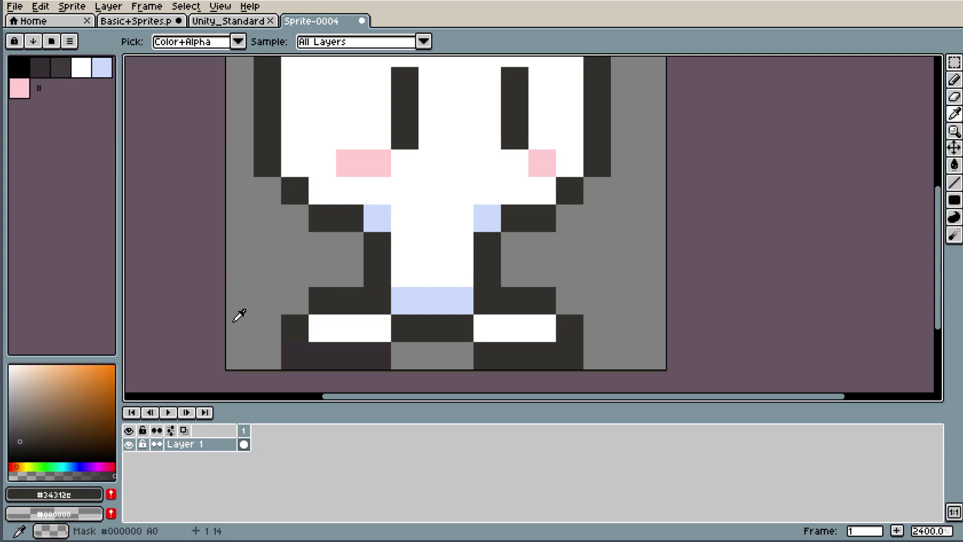
{"action": "left_click", "coordinate": [111, 494]}
{"action": "left_click", "coordinate": [45, 75]}
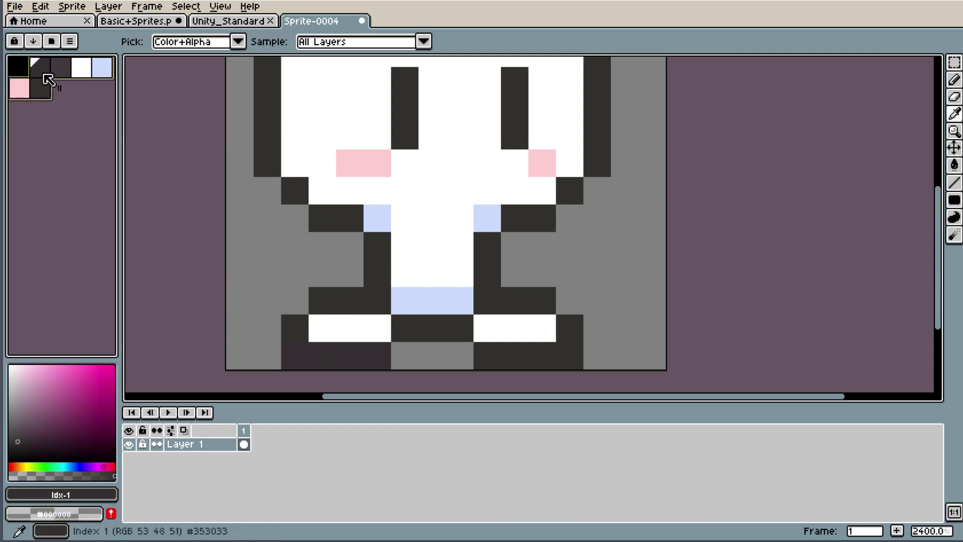
{"action": "left_click", "coordinate": [40, 89]}
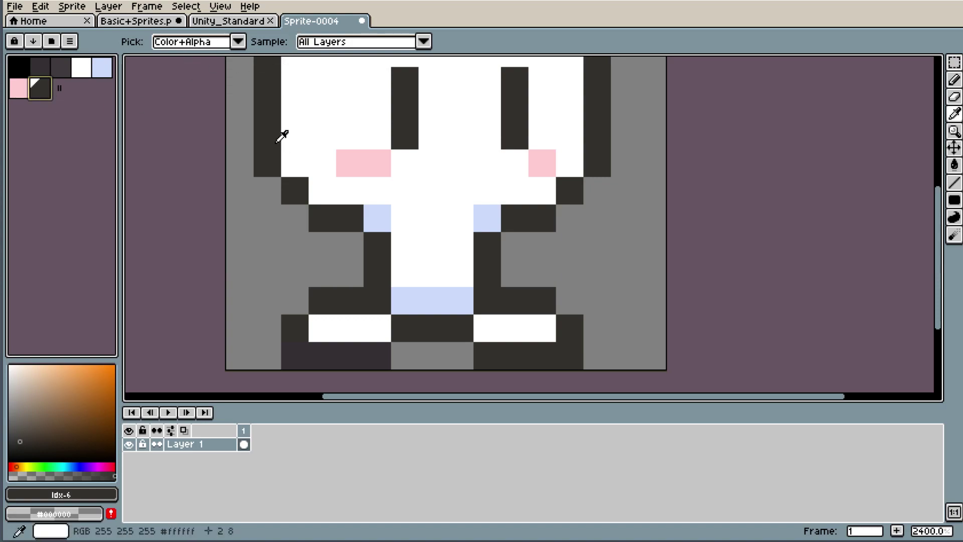
- Replace Color from the #34312e swatch to the palette's #353033 (Idx-1)
{"action": "left_click", "coordinate": [109, 7]}
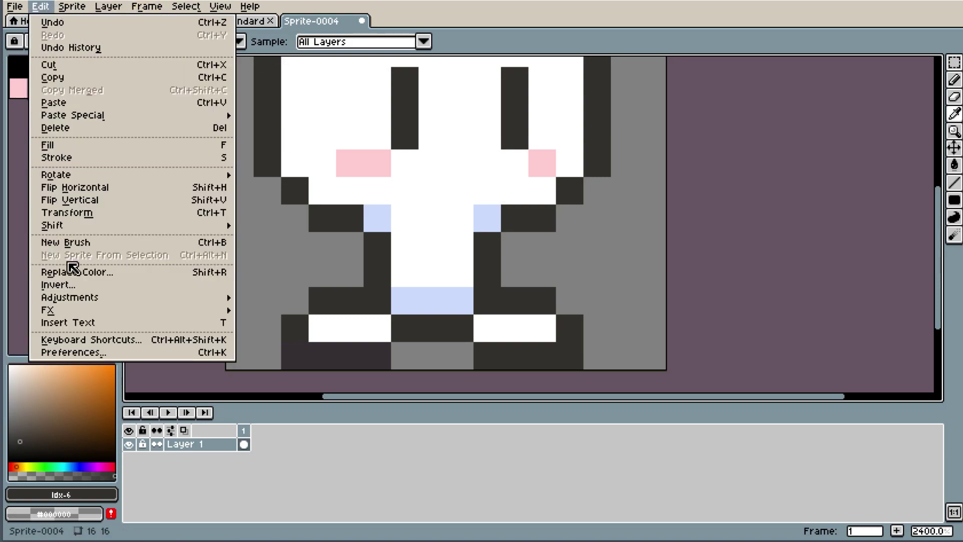
{"action": "left_click", "coordinate": [120, 272]}
{"action": "left_click", "coordinate": [485, 236]}
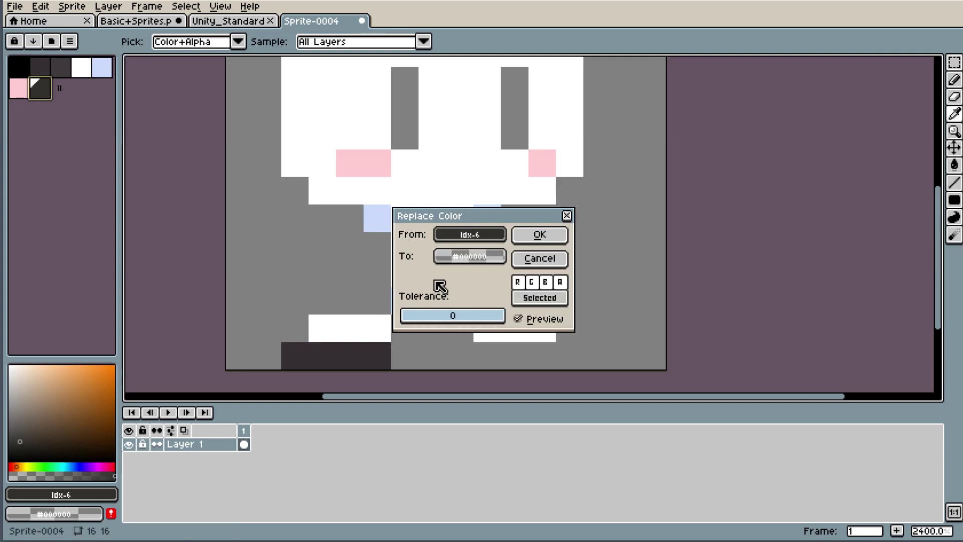
{"action": "left_click", "coordinate": [455, 260]}
{"action": "left_click", "coordinate": [459, 281]}
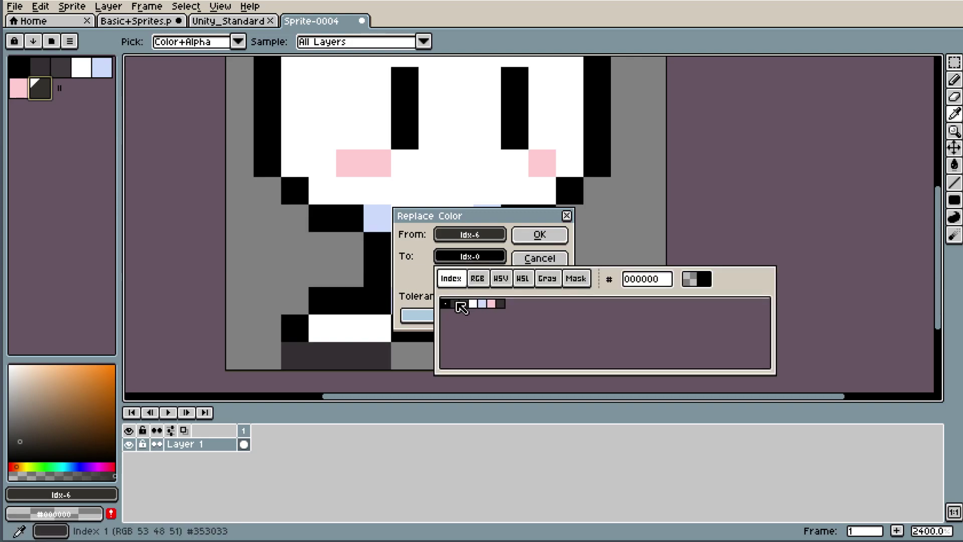
{"action": "left_click", "coordinate": [459, 303]}
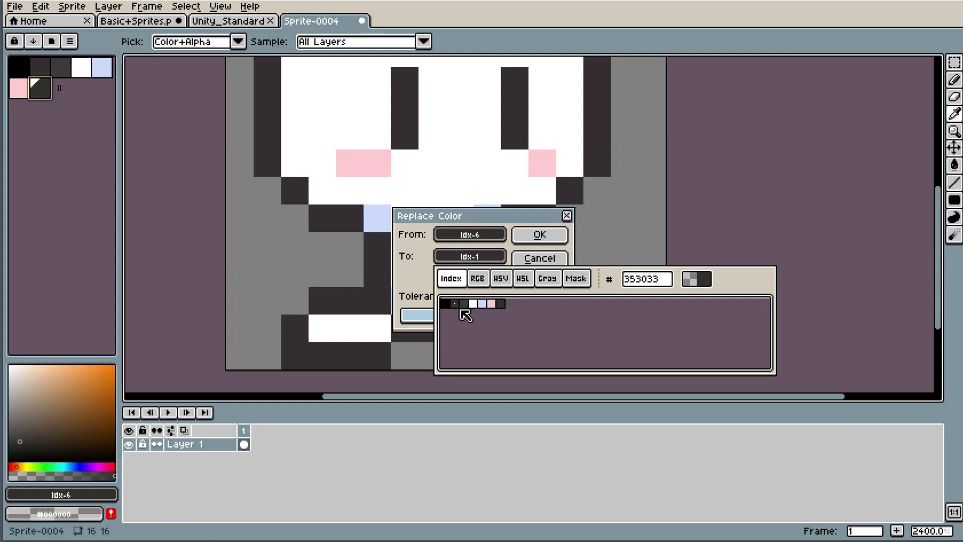
{"action": "left_click", "coordinate": [550, 237]}
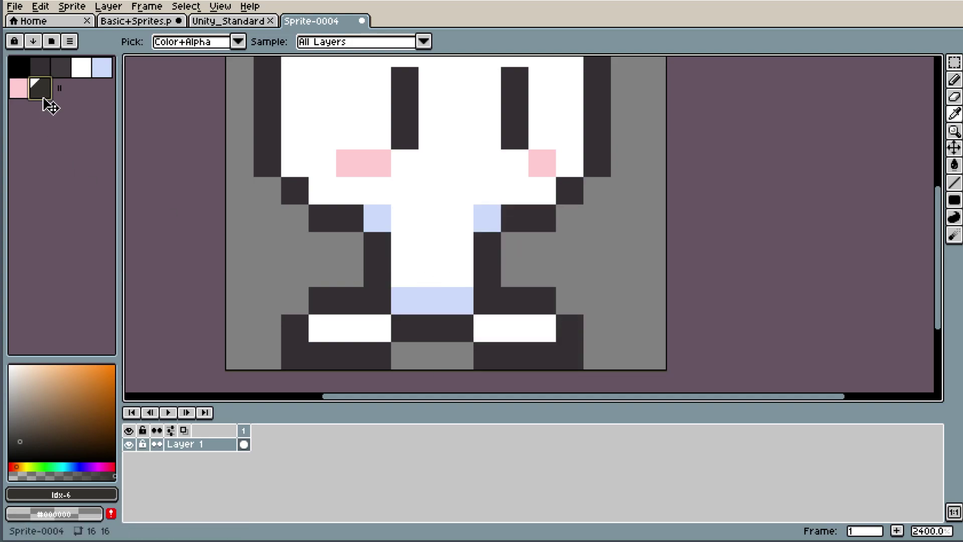
- Remove the extra swatch and shade bottom-row, leg and arm outline pixels lighter grey
{"action": "left_click_drag", "start_coordinate": [50, 90], "coordinate": [31, 90]}
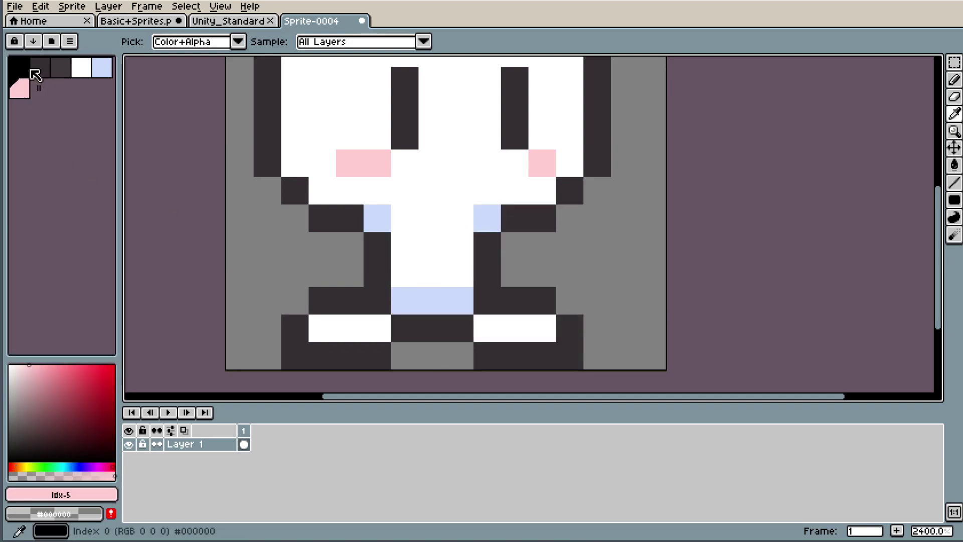
{"action": "key", "text": "b"}
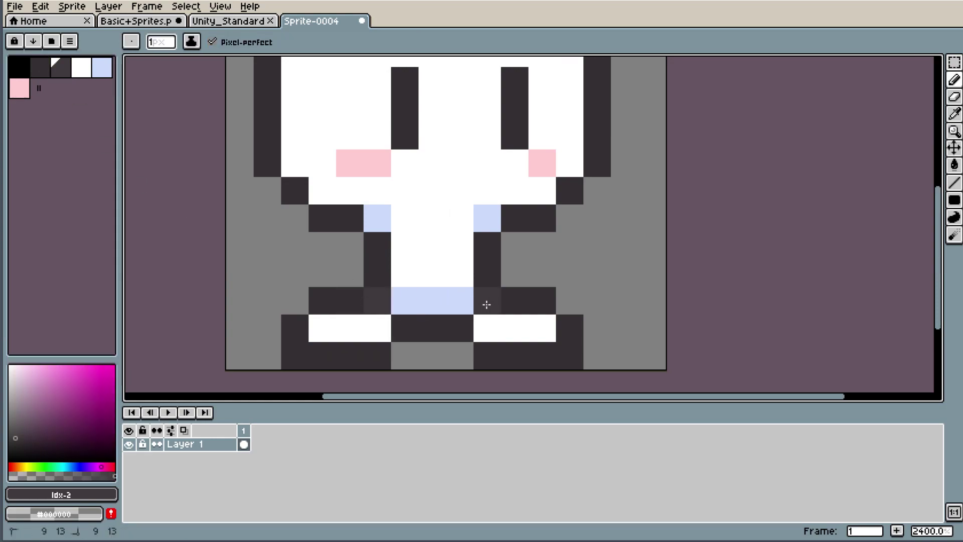
{"action": "left_click_drag", "start_coordinate": [394, 338], "coordinate": [458, 338]}
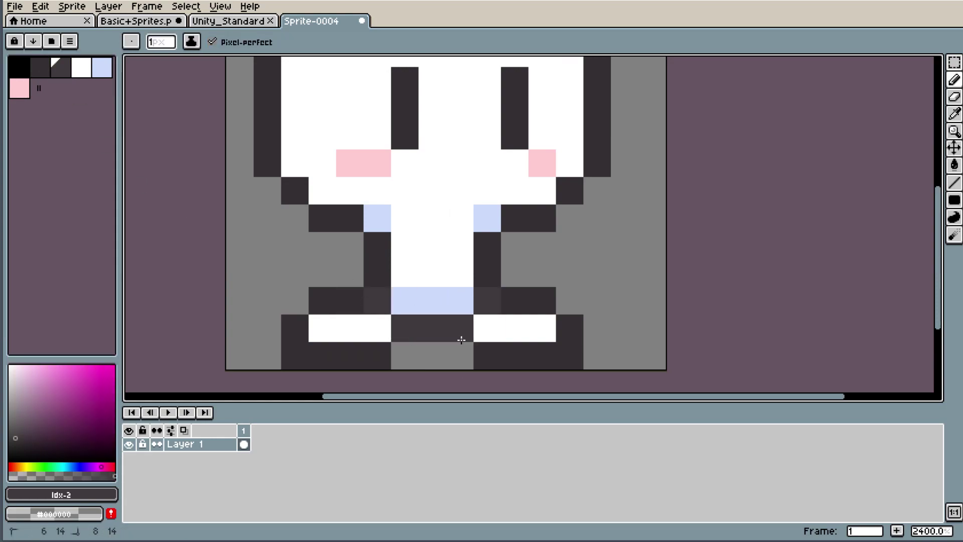
{"action": "left_click", "coordinate": [378, 243]}
{"action": "left_click", "coordinate": [367, 224]}
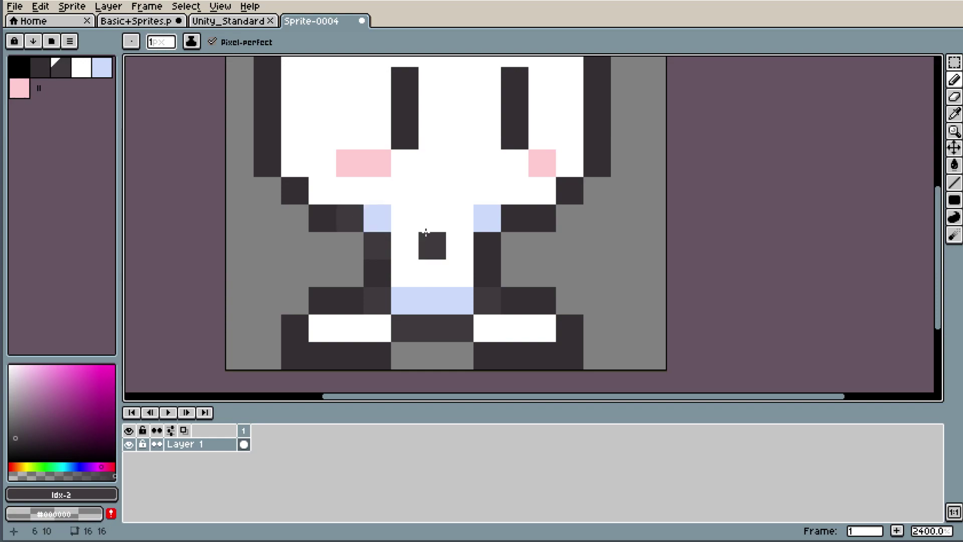
{"action": "scroll", "coordinate": [586, 85], "scroll_direction": "down", "scroll_amount": 5}
{"action": "scroll", "coordinate": [586, 85], "scroll_direction": "up", "scroll_amount": 5}
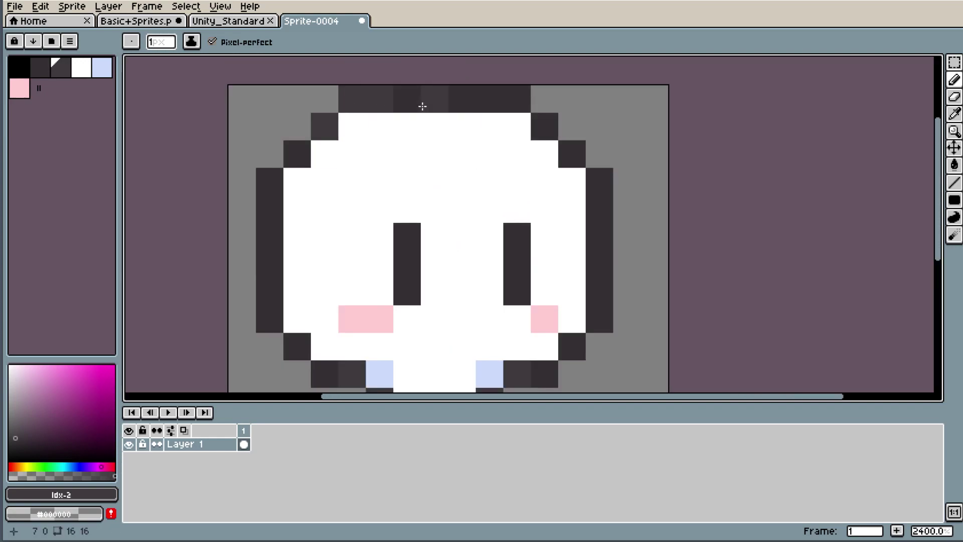
{"action": "scroll", "coordinate": [422, 105], "scroll_direction": "down", "scroll_amount": 3}
{"action": "scroll", "coordinate": [543, 207], "scroll_direction": "down", "scroll_amount": 1}
{"action": "scroll", "coordinate": [544, 206], "scroll_direction": "up", "scroll_amount": 2}
{"action": "scroll", "coordinate": [507, 201], "scroll_direction": "down", "scroll_amount": 1}
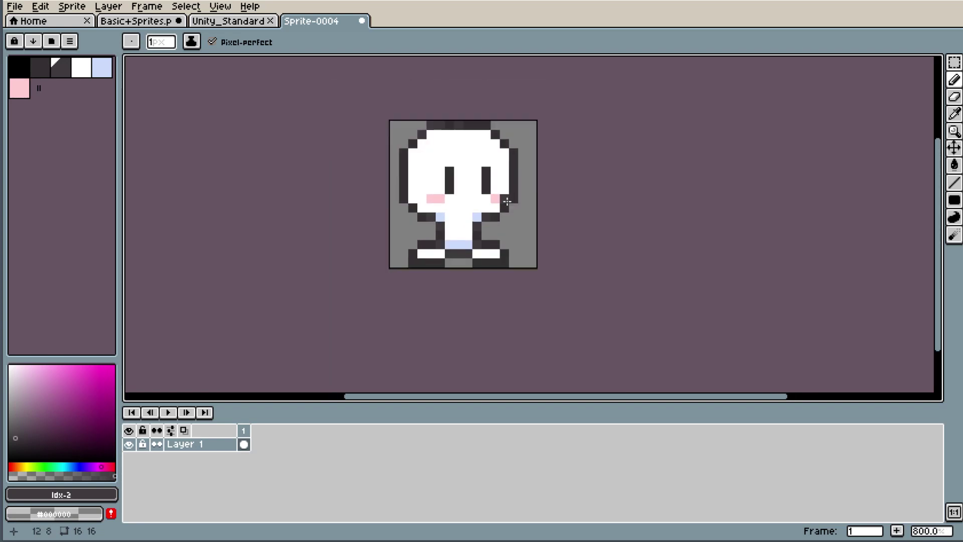
{"action": "scroll", "coordinate": [507, 201], "scroll_direction": "up", "scroll_amount": 3}
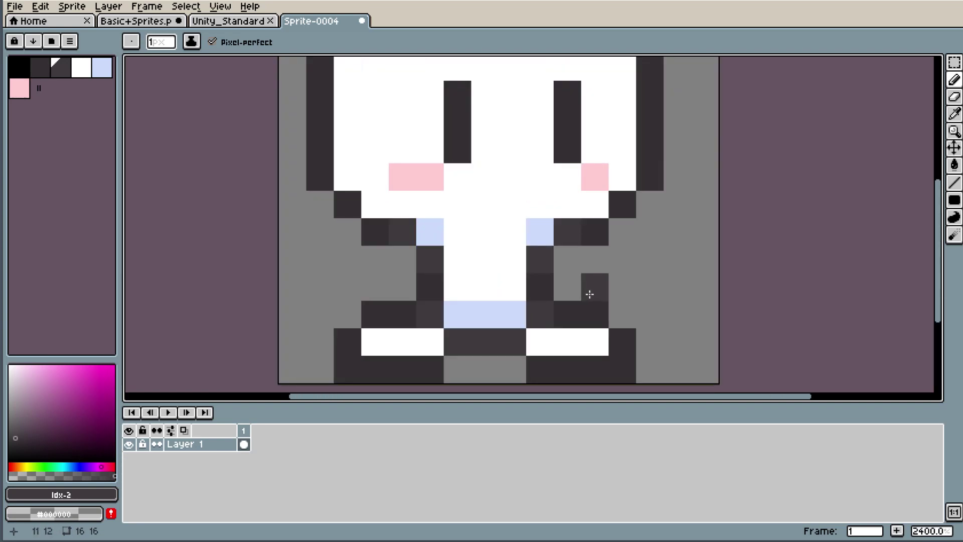
{"action": "scroll", "coordinate": [575, 331], "scroll_direction": "down", "scroll_amount": 2}
- Add a dark #353033 outline pixel and erase stray dark pixels beside the feet
{"action": "scroll", "coordinate": [576, 331], "scroll_direction": "up", "scroll_amount": 2}
{"action": "key", "text": "i"}
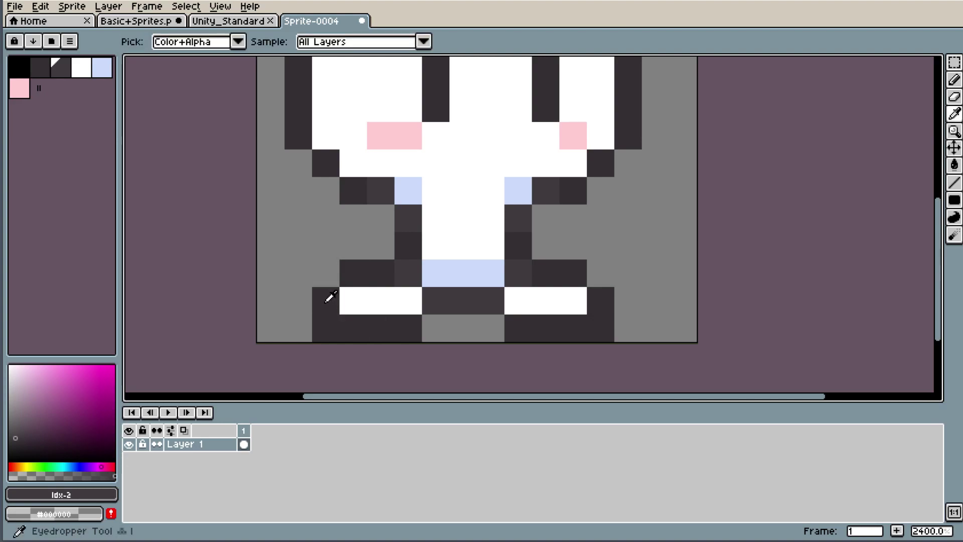
{"action": "left_click", "coordinate": [327, 300]}
{"action": "key", "text": "b"}
{"action": "left_click", "coordinate": [345, 295]}
{"action": "key", "text": "e"}
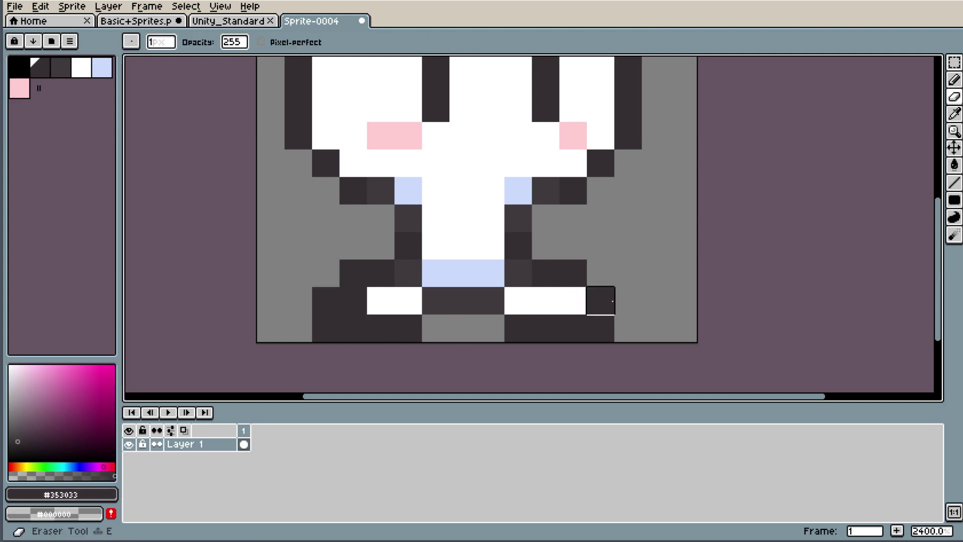
{"action": "left_click", "coordinate": [601, 328]}
{"action": "left_click", "coordinate": [600, 300]}
{"action": "left_click_drag", "start_coordinate": [326, 327], "coordinate": [326, 301]}
- Draw dark outline pixels around the lower body, undoing one misplaced pixel
{"action": "key", "text": "i"}
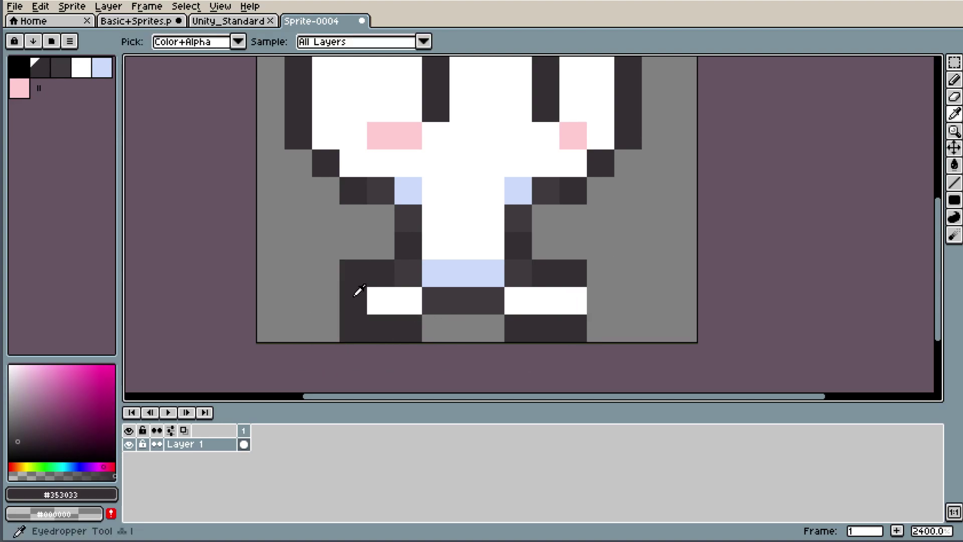
{"action": "key", "text": "b"}
{"action": "left_click", "coordinate": [573, 301]}
{"action": "left_click", "coordinate": [617, 279]}
{"action": "scroll", "coordinate": [617, 278], "scroll_direction": "down", "scroll_amount": 7}
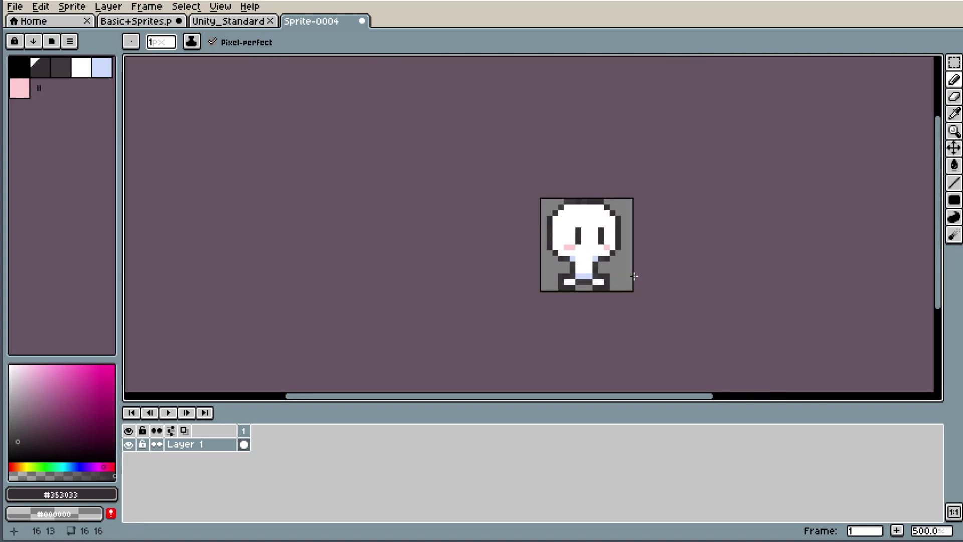
{"action": "scroll", "coordinate": [620, 280], "scroll_direction": "up", "scroll_amount": 7}
{"action": "left_click_drag", "start_coordinate": [452, 270], "coordinate": [460, 285]}
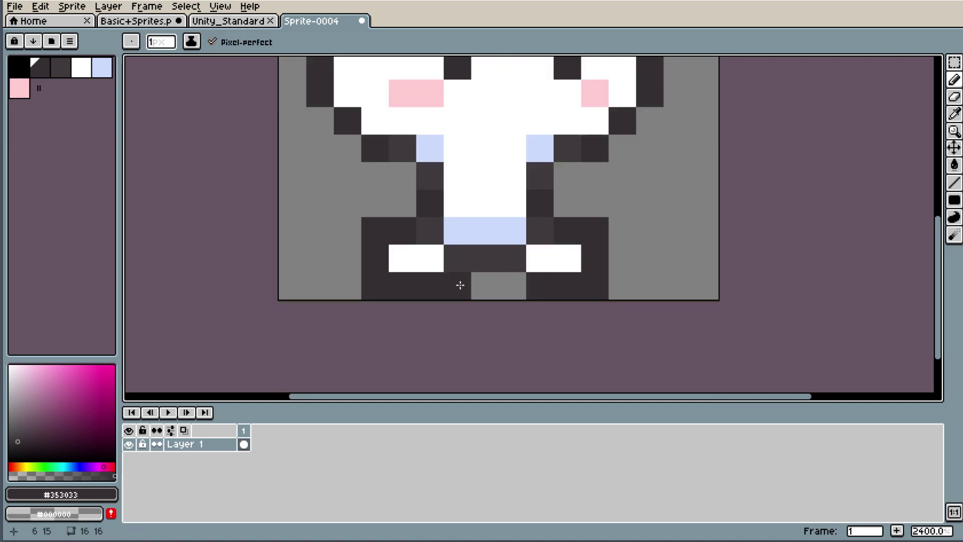
{"action": "key", "text": "ctrl+z"}
{"action": "left_click", "coordinate": [514, 290]}
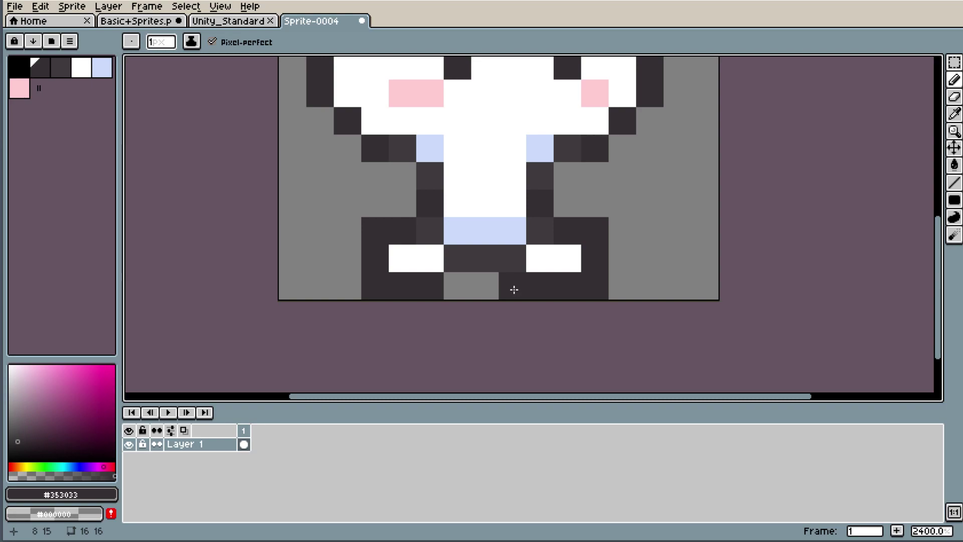
- Place a dark arm-outline pixel to the left of the body
{"action": "left_click", "coordinate": [537, 259]}
{"action": "scroll", "coordinate": [538, 266], "scroll_direction": "down", "scroll_amount": 5}
{"action": "key", "text": "ctrl+z"}
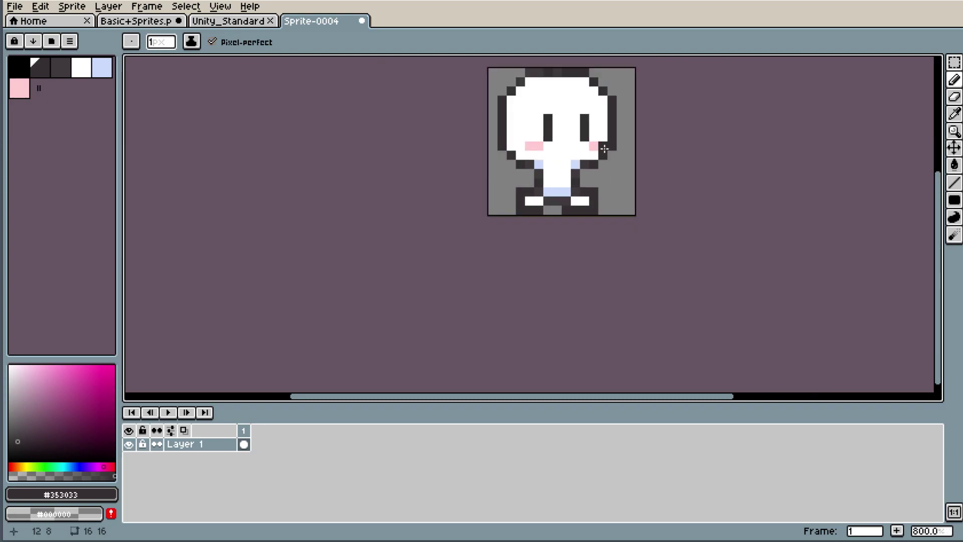
{"action": "scroll", "coordinate": [232, 209], "scroll_direction": "up", "scroll_amount": 6}
{"action": "left_click", "coordinate": [271, 231]}
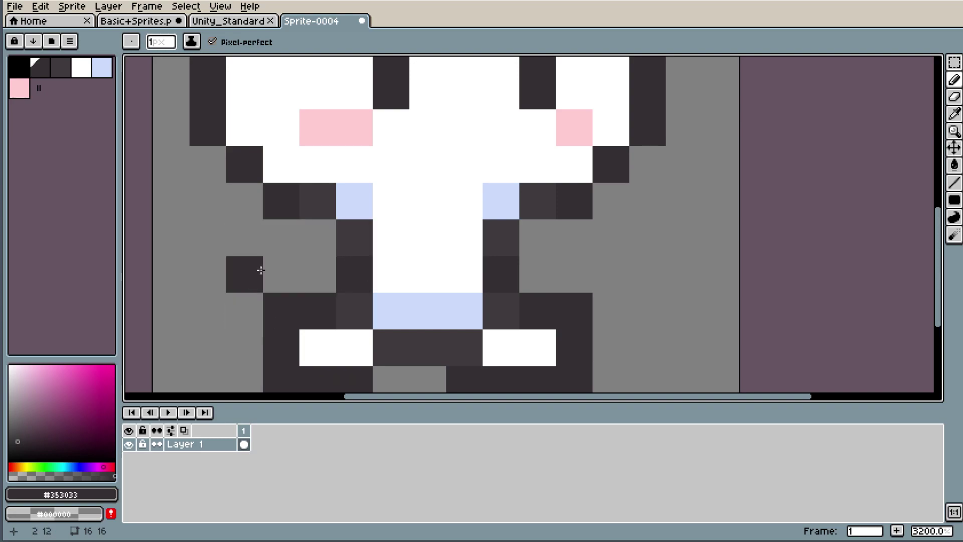
{"action": "scroll", "coordinate": [301, 267], "scroll_direction": "down", "scroll_amount": 1}
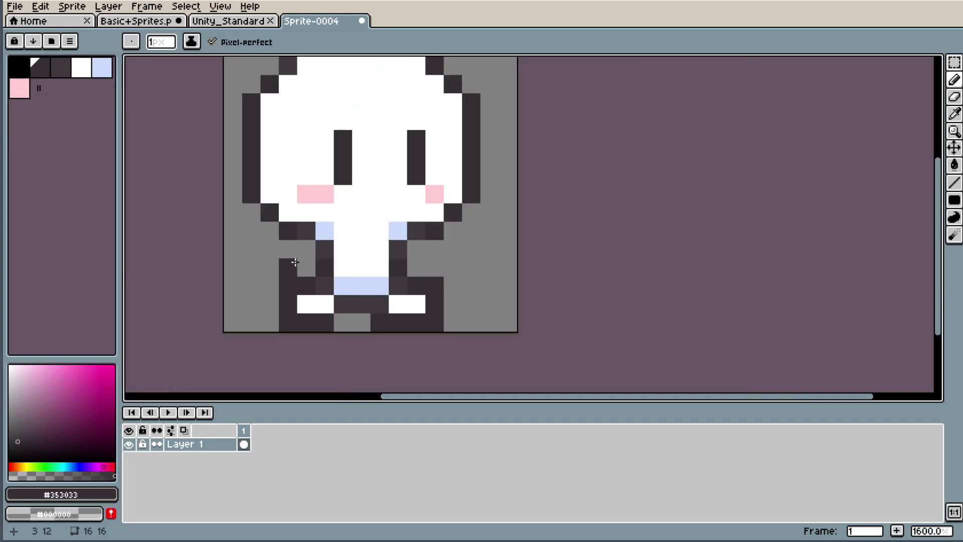
{"action": "scroll", "coordinate": [295, 265], "scroll_direction": "up", "scroll_amount": 1}
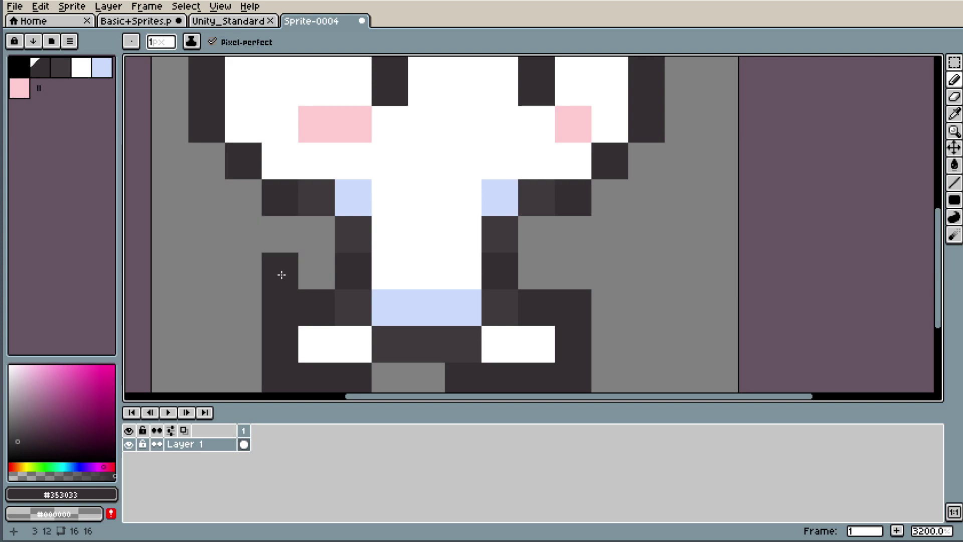
- Extend the dark arm outline left of the body and fill the arm white
{"action": "left_click_drag", "start_coordinate": [287, 264], "coordinate": [320, 245]}
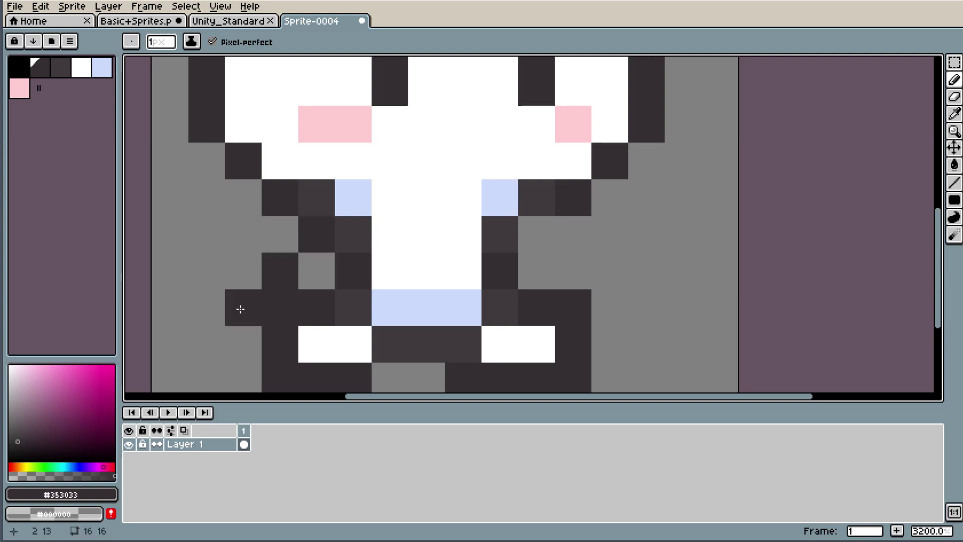
{"action": "left_click", "coordinate": [417, 258], "text": "alt"}
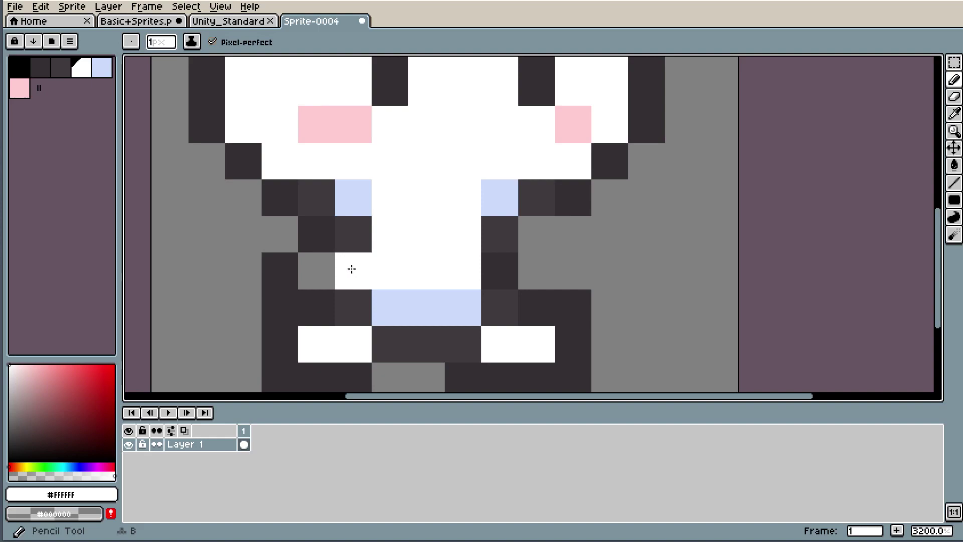
{"action": "mouse_move", "coordinate": [316, 270]}
{"action": "left_mouse_down"}
{"action": "mouse_move", "coordinate": [316, 302]}
{"action": "mouse_move", "coordinate": [353, 307]}
{"action": "mouse_move", "coordinate": [373, 288]}
{"action": "left_mouse_up"}
{"action": "scroll", "coordinate": [405, 279], "scroll_direction": "down", "scroll_amount": 8}
{"action": "scroll", "coordinate": [377, 284], "scroll_direction": "up", "scroll_amount": 5}
- Draw a dark outline along the lower arm, then undo the two unwanted strokes
{"action": "left_click", "coordinate": [361, 284], "text": "alt"}
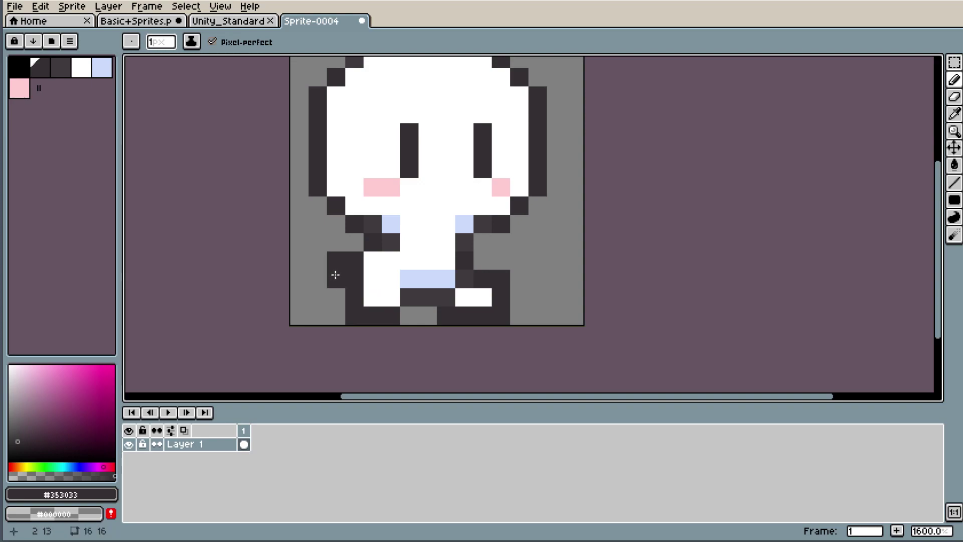
{"action": "left_click_drag", "start_coordinate": [357, 288], "coordinate": [428, 261]}
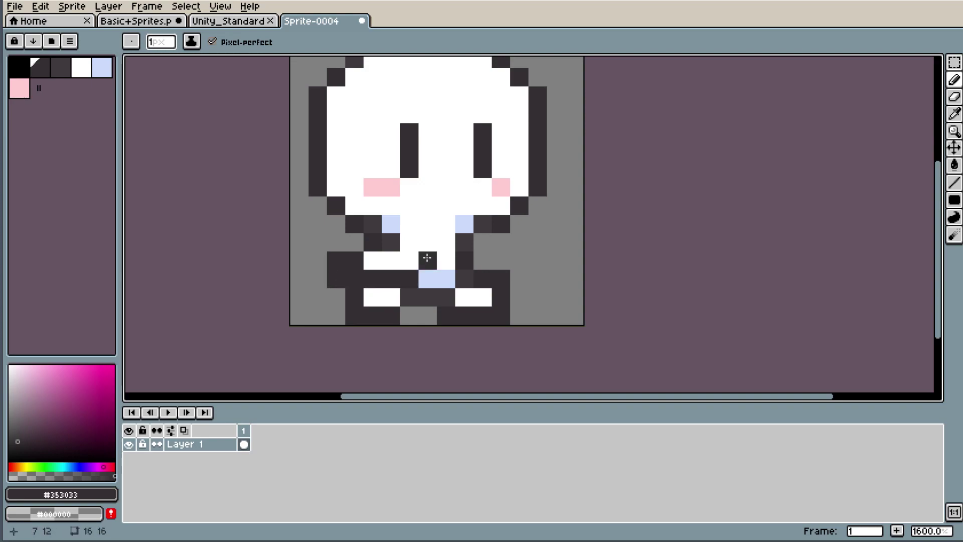
{"action": "scroll", "coordinate": [451, 257], "scroll_direction": "down", "scroll_amount": 5}
{"action": "scroll", "coordinate": [457, 242], "scroll_direction": "up", "scroll_amount": 5}
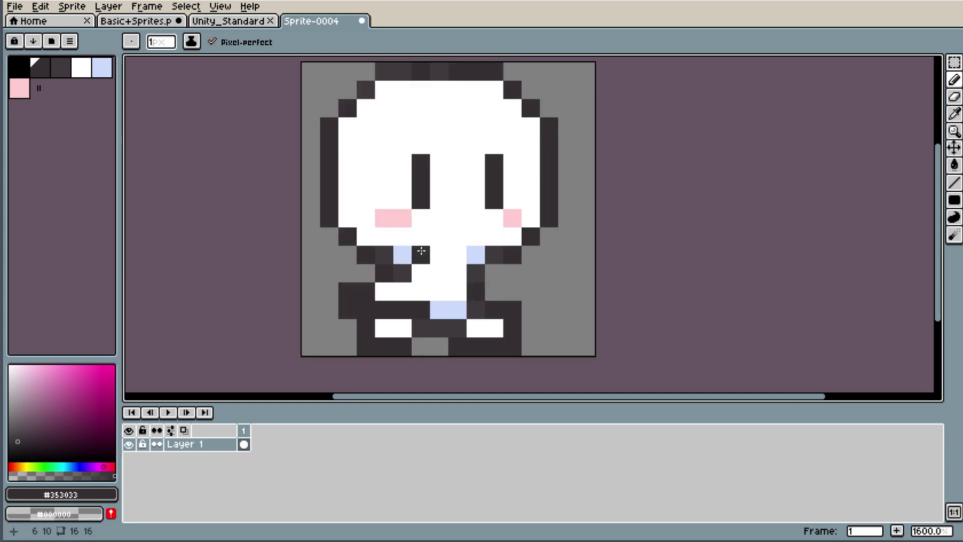
{"action": "scroll", "coordinate": [420, 254], "scroll_direction": "up", "scroll_amount": 2}
{"action": "key", "text": "ctrl+z"}
{"action": "key", "text": "ctrl+z"}
{"action": "key", "text": "ctrl+z"}
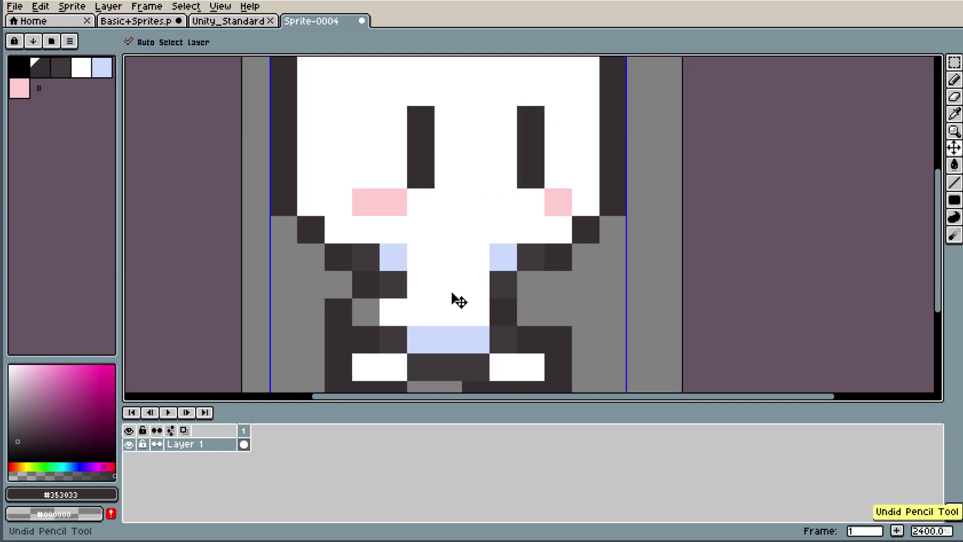
{"action": "key", "text": "ctrl+z"}
- Fill the remaining grey pixels of the left arm with white
{"action": "key", "text": "b"}
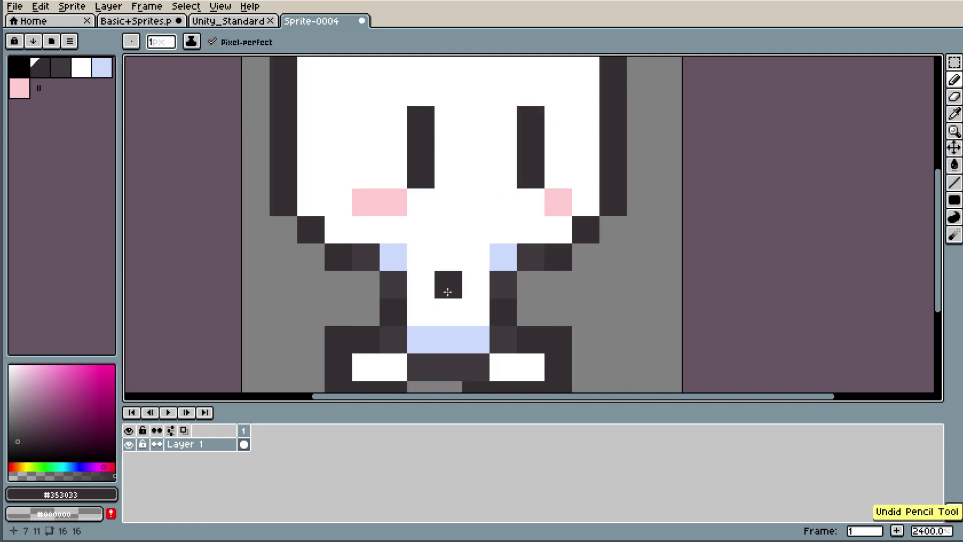
{"action": "left_click", "coordinate": [449, 291], "text": "alt"}
{"action": "left_click", "coordinate": [366, 283]}
{"action": "mouse_move", "coordinate": [364, 289]}
{"action": "left_mouse_down"}
{"action": "mouse_move", "coordinate": [337, 303]}
{"action": "mouse_move", "coordinate": [338, 283]}
{"action": "left_mouse_up"}
{"action": "scroll", "coordinate": [338, 284], "scroll_direction": "down", "scroll_amount": 8}
{"action": "scroll", "coordinate": [443, 256], "scroll_direction": "up", "scroll_amount": 6}
{"action": "left_click", "coordinate": [376, 233]}
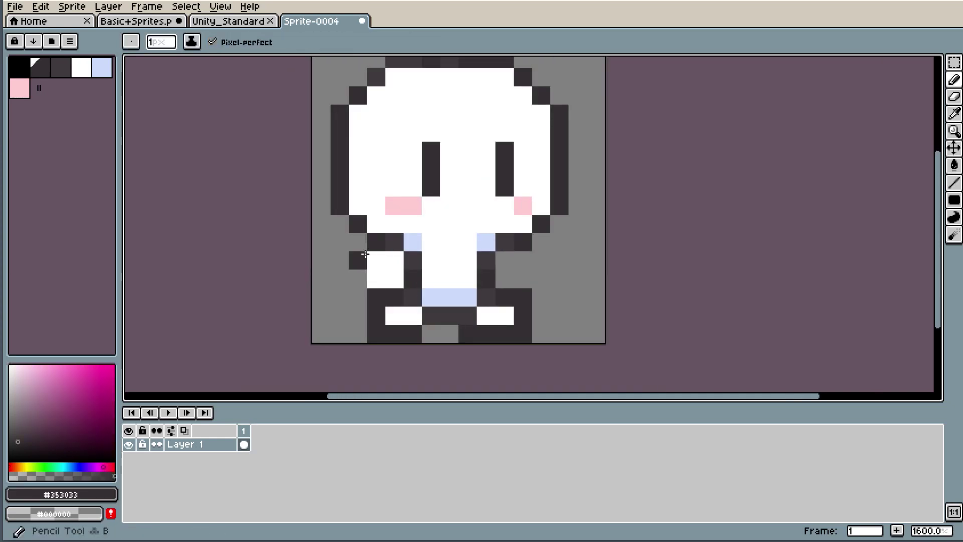
{"action": "scroll", "coordinate": [555, 257], "scroll_direction": "down", "scroll_amount": 5}
{"action": "scroll", "coordinate": [544, 257], "scroll_direction": "up", "scroll_amount": 2}
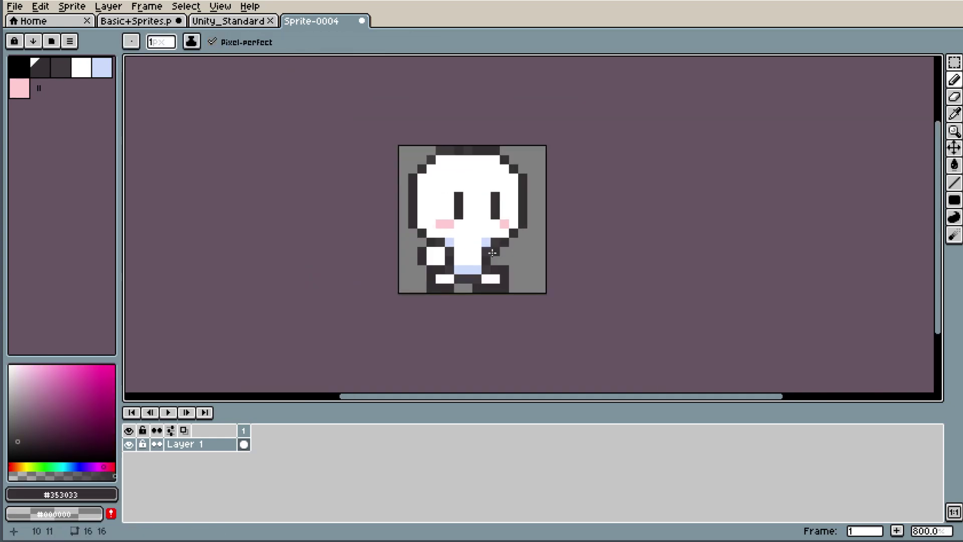
{"action": "scroll", "coordinate": [501, 251], "scroll_direction": "up", "scroll_amount": 5}
- Paint the right arm's white pixels and outline it in the dark colour
{"action": "left_click", "coordinate": [396, 243], "text": "alt"}
{"action": "left_click", "coordinate": [501, 246]}
{"action": "left_click", "coordinate": [501, 273]}
{"action": "left_click", "coordinate": [528, 246]}
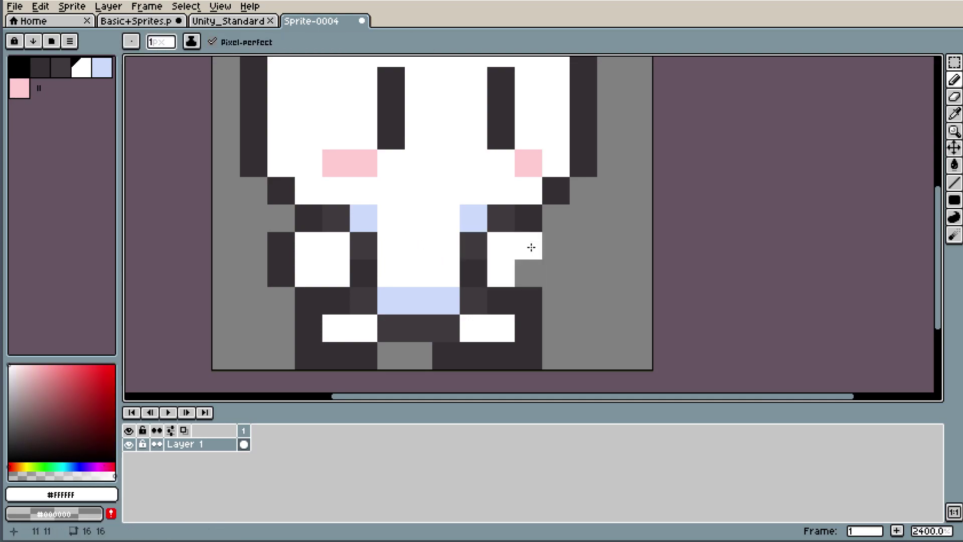
{"action": "left_click", "coordinate": [528, 266]}
{"action": "left_click", "coordinate": [501, 218], "text": "alt"}
{"action": "left_click_drag", "start_coordinate": [555, 246], "coordinate": [551, 260]}
{"action": "scroll", "coordinate": [551, 261], "scroll_direction": "down", "scroll_amount": 7}
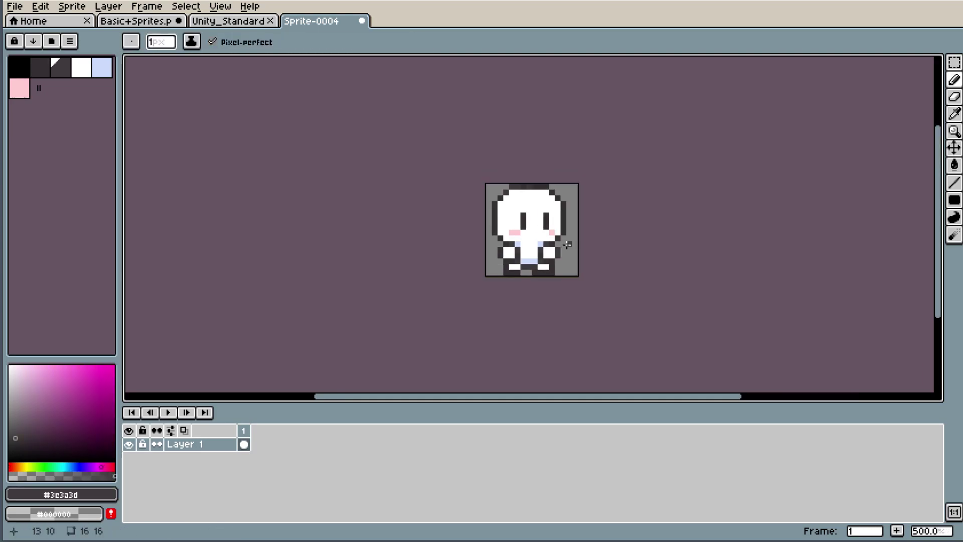
{"action": "scroll", "coordinate": [501, 249], "scroll_direction": "up", "scroll_amount": 5}
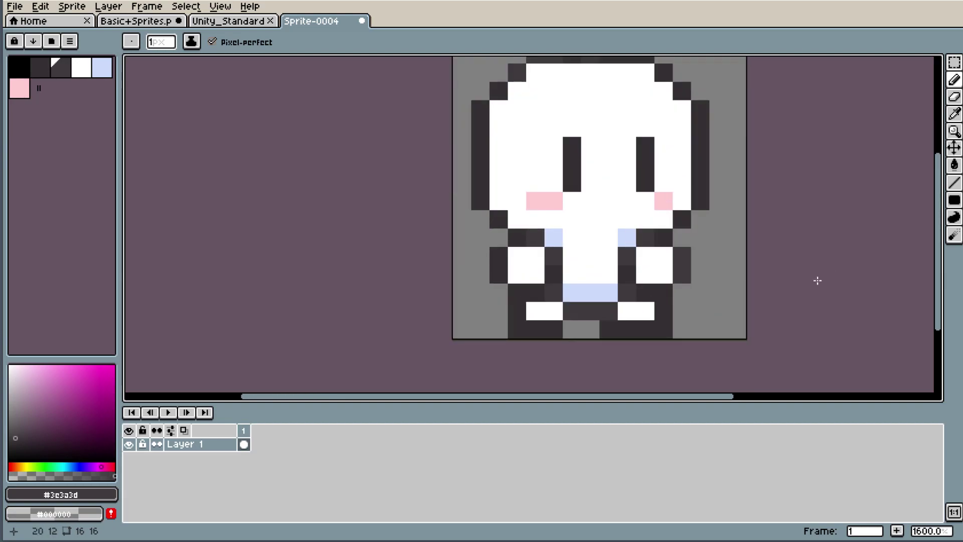
{"action": "scroll", "coordinate": [748, 282], "scroll_direction": "up", "scroll_amount": 5}
{"action": "scroll", "coordinate": [369, 203], "scroll_direction": "down", "scroll_amount": 1}
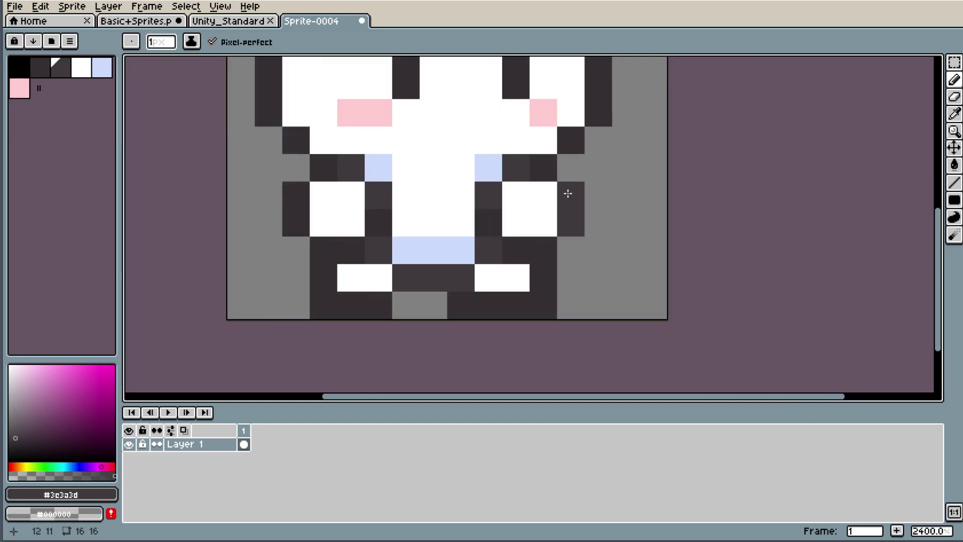
{"action": "mouse_move", "coordinate": [539, 200]}
{"action": "left_mouse_down"}
{"action": "mouse_move", "coordinate": [570, 202]}
{"action": "mouse_move", "coordinate": [597, 251]}
{"action": "left_mouse_up"}
- Darken another right-arm outline pixel and shade the arm's inner column light blue #cbdbfc
{"action": "key", "text": "e"}
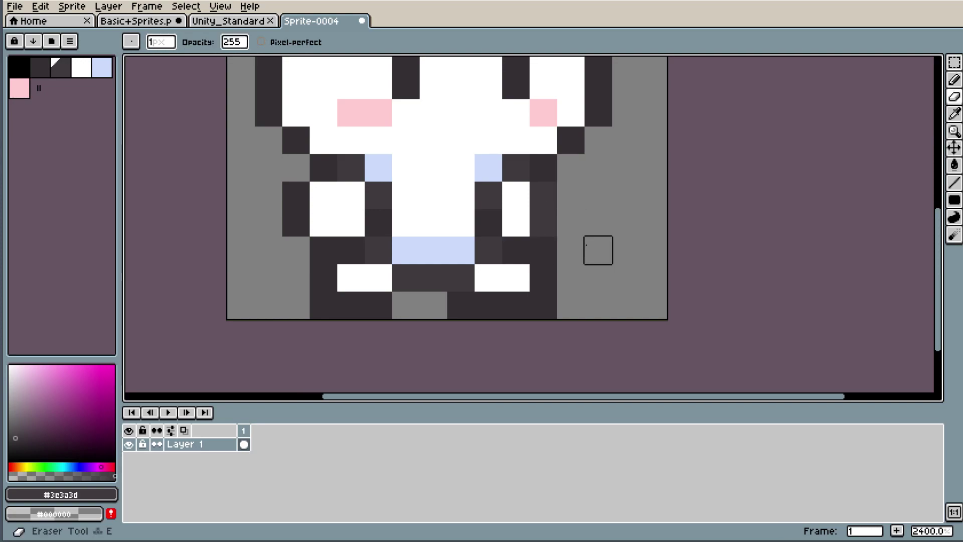
{"action": "scroll", "coordinate": [648, 174], "scroll_direction": "down", "scroll_amount": 4}
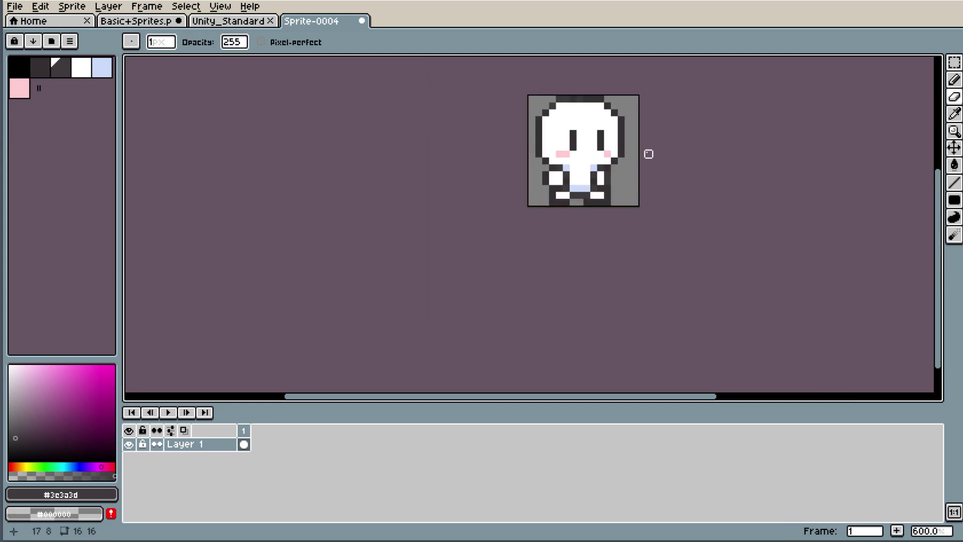
{"action": "scroll", "coordinate": [633, 173], "scroll_direction": "up", "scroll_amount": 5}
{"action": "key", "text": "i"}
{"action": "left_click", "coordinate": [510, 151]}
{"action": "key", "text": "b"}
{"action": "left_click", "coordinate": [505, 206]}
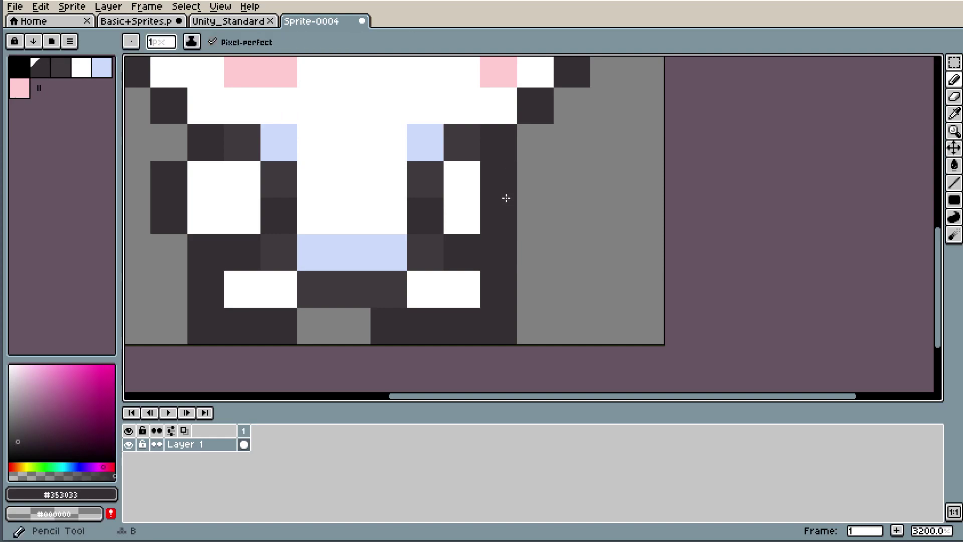
{"action": "key", "text": "i"}
{"action": "left_click", "coordinate": [392, 247]}
{"action": "key", "text": "b"}
{"action": "left_click_drag", "start_coordinate": [458, 176], "coordinate": [459, 215]}
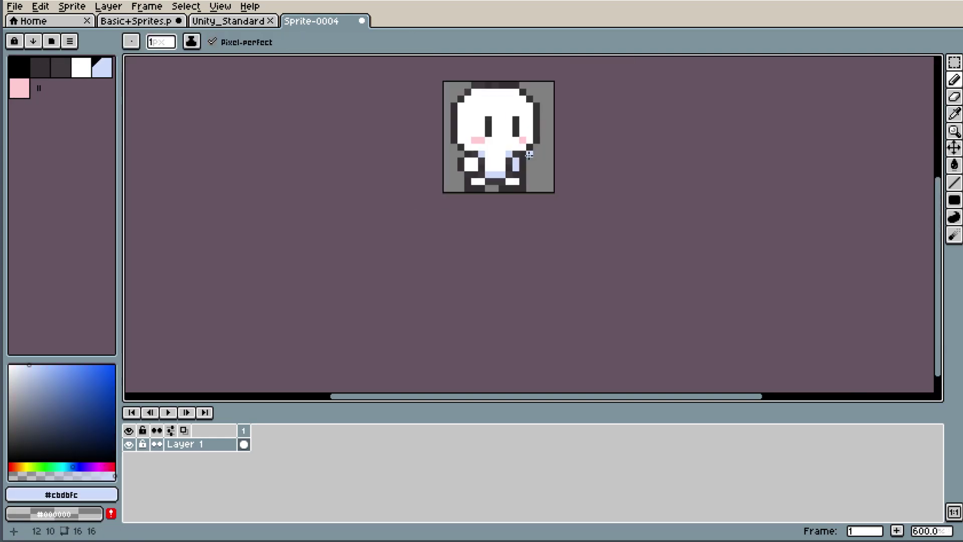
- Darken the white pixel at the lower right of the body
{"action": "scroll", "coordinate": [573, 111], "scroll_direction": "down", "scroll_amount": 6}
{"action": "scroll", "coordinate": [560, 109], "scroll_direction": "up", "scroll_amount": 2}
{"action": "scroll", "coordinate": [517, 189], "scroll_direction": "up", "scroll_amount": 2}
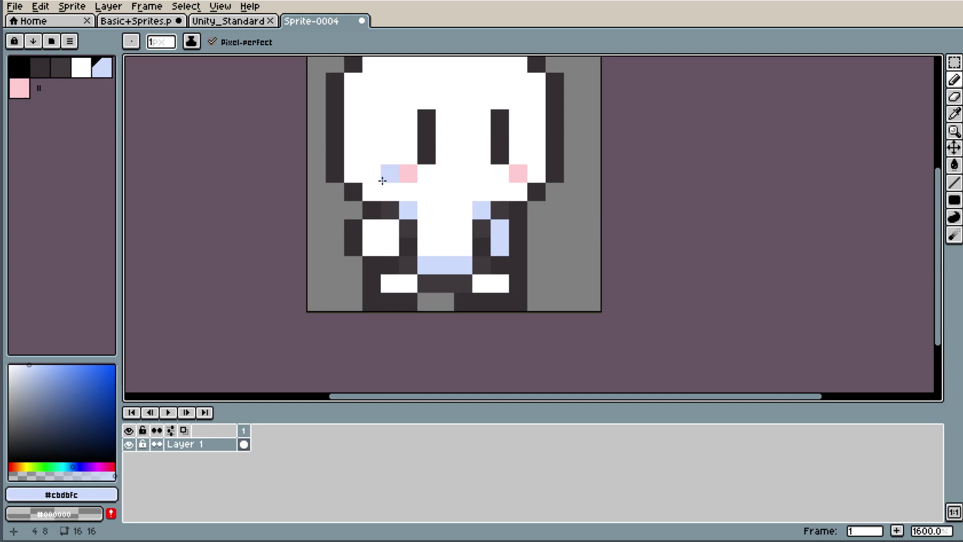
{"action": "scroll", "coordinate": [539, 283], "scroll_direction": "up", "scroll_amount": 2}
{"action": "key", "text": "i"}
{"action": "left_click", "coordinate": [501, 276]}
{"action": "key", "text": "b"}
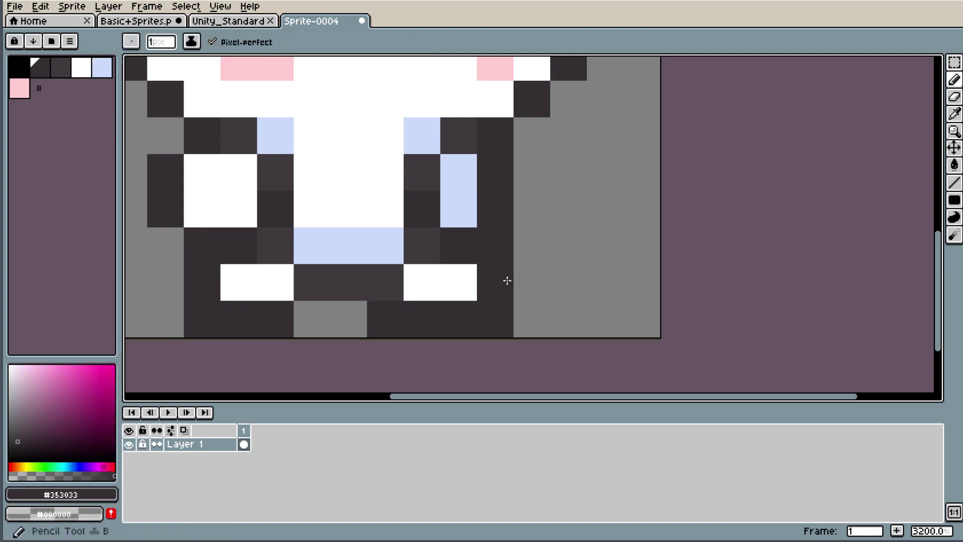
{"action": "left_click", "coordinate": [455, 279]}
- Whiten two dark pixels in the feet row and darken two grey outline pixels
{"action": "key", "text": "i"}
{"action": "left_click", "coordinate": [422, 266]}
{"action": "key", "text": "b"}
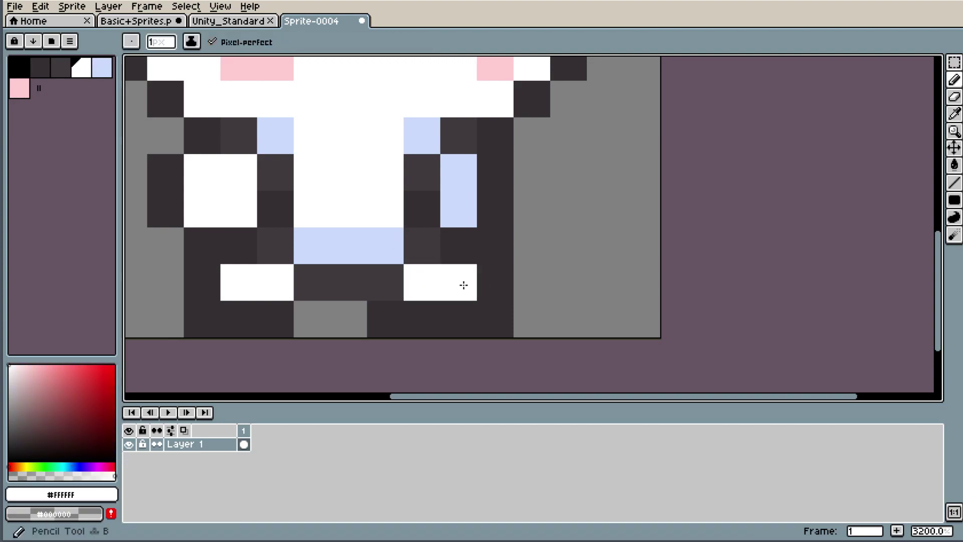
{"action": "left_click_drag", "start_coordinate": [462, 284], "coordinate": [497, 282]}
{"action": "left_click", "coordinate": [507, 307], "text": "alt"}
{"action": "left_click_drag", "start_coordinate": [540, 307], "coordinate": [541, 277]}
- Sample white and then the dark outline colour from the sprite again
{"action": "scroll", "coordinate": [605, 135], "scroll_direction": "down", "scroll_amount": 5}
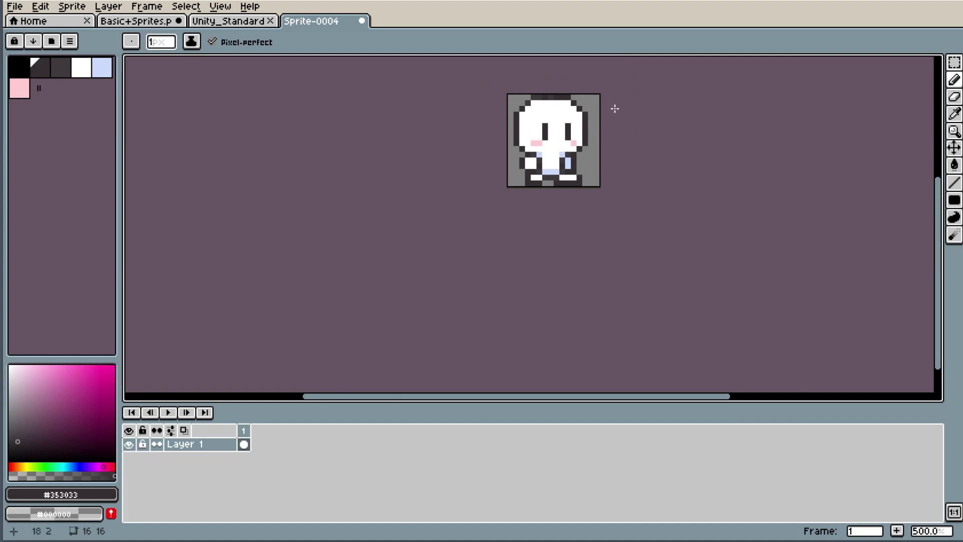
{"action": "scroll", "coordinate": [585, 141], "scroll_direction": "up", "scroll_amount": 4}
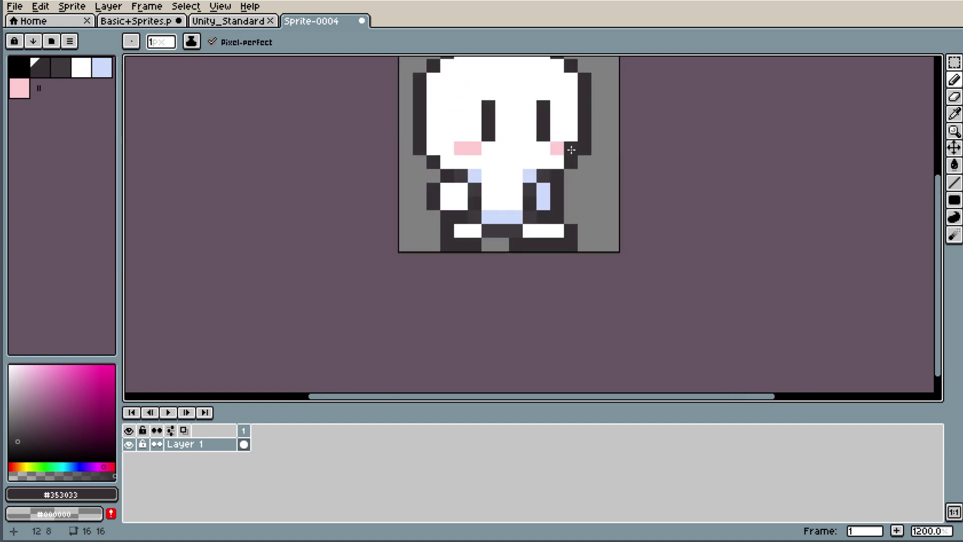
{"action": "scroll", "coordinate": [574, 147], "scroll_direction": "up", "scroll_amount": 3}
{"action": "left_click", "coordinate": [359, 296], "text": "alt"}
{"action": "left_click", "coordinate": [326, 332], "text": "alt"}
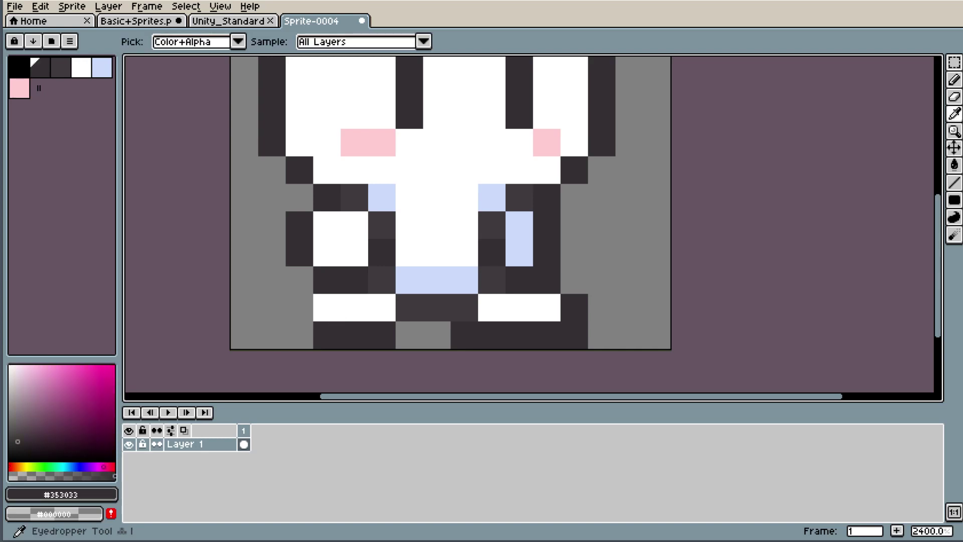
{"action": "left_click", "coordinate": [300, 306]}
{"action": "scroll", "coordinate": [451, 197], "scroll_direction": "down", "scroll_amount": 5}
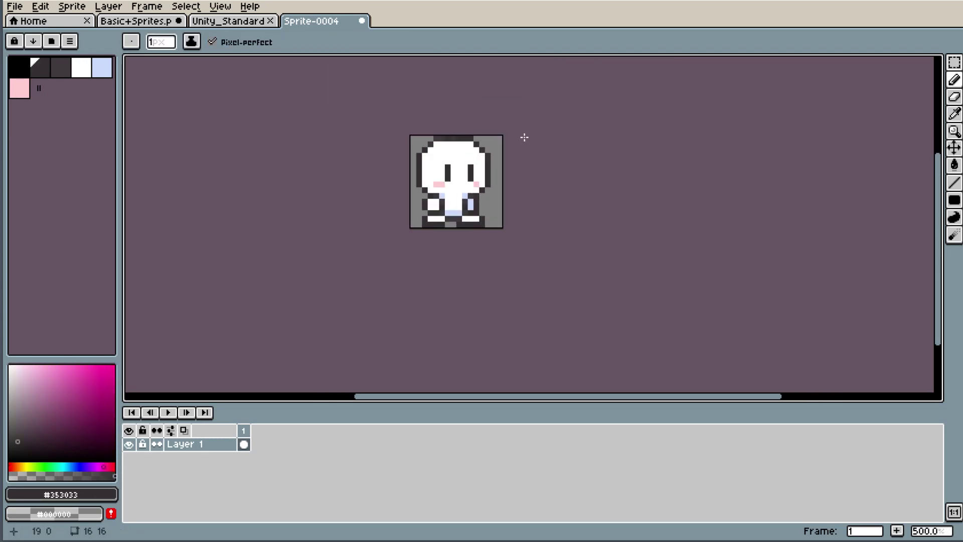
- Try extending the dark outline down the right and left edges, undoing unwanted strokes
{"action": "scroll", "coordinate": [506, 152], "scroll_direction": "up", "scroll_amount": 1}
{"action": "scroll", "coordinate": [505, 152], "scroll_direction": "up", "scroll_amount": 4}
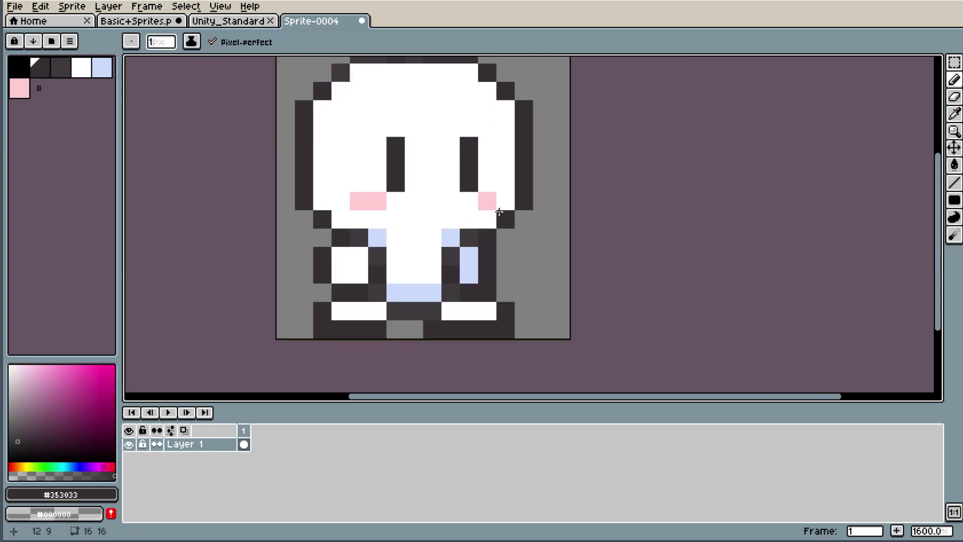
{"action": "left_click_drag", "start_coordinate": [523, 219], "coordinate": [523, 331]}
{"action": "mouse_move", "coordinate": [314, 219]}
{"action": "left_mouse_down"}
{"action": "mouse_move", "coordinate": [299, 251]}
{"action": "mouse_move", "coordinate": [299, 329]}
{"action": "left_mouse_up"}
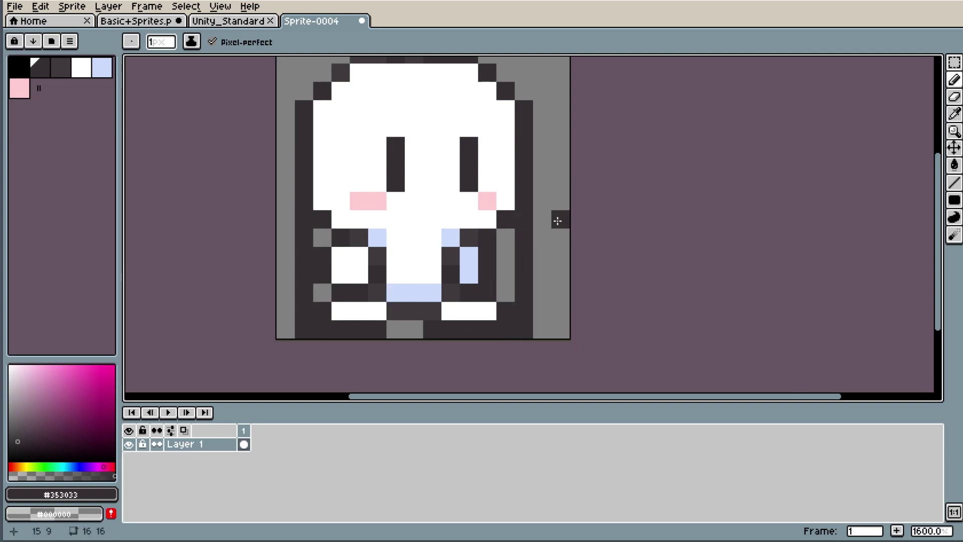
{"action": "key", "text": "ctrl+z"}
{"action": "key", "text": "ctrl+z"}
{"action": "key", "text": "ctrl+z"}
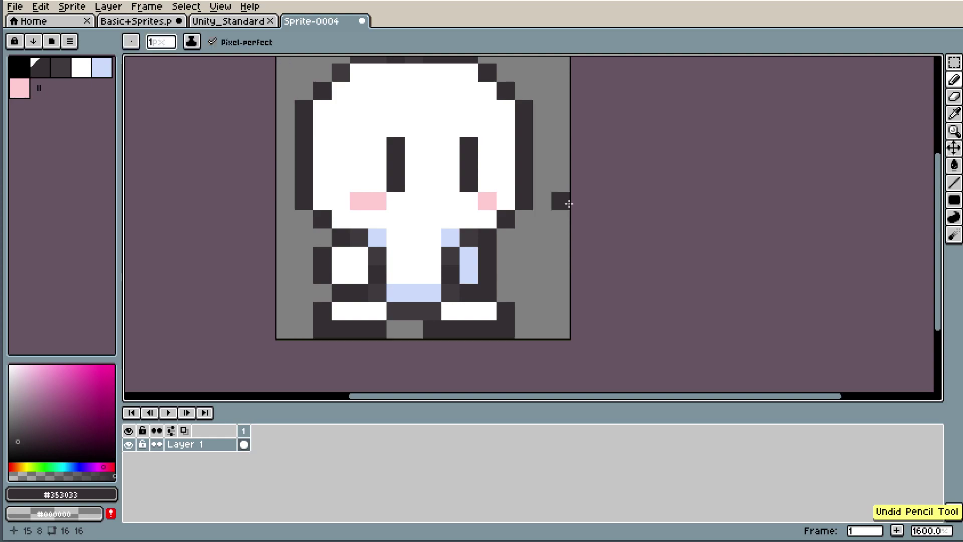
{"action": "left_click", "coordinate": [541, 301]}
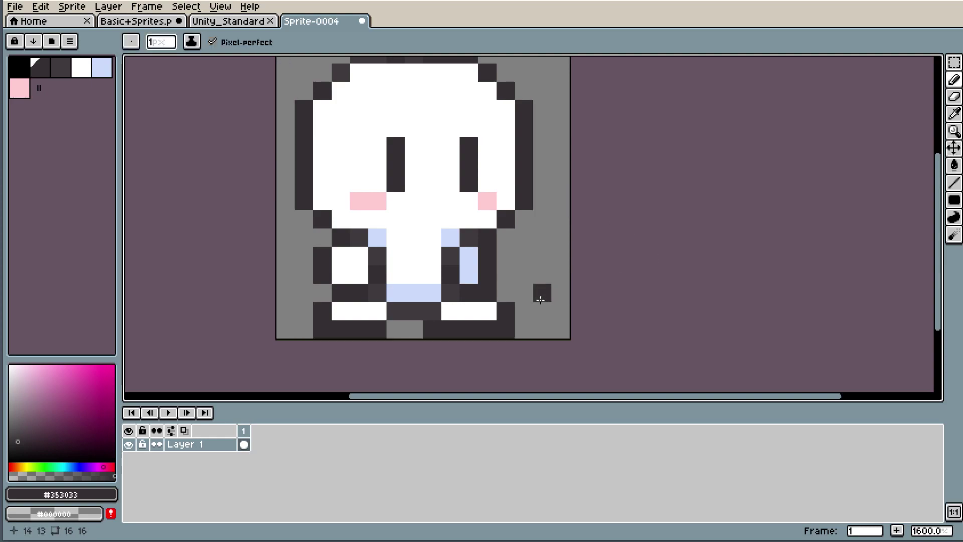
{"action": "key", "text": "ctrl+z"}
- Try darkening and erasing bottom-right leg pixels, then undo those leg edits
{"action": "left_click", "coordinate": [487, 311]}
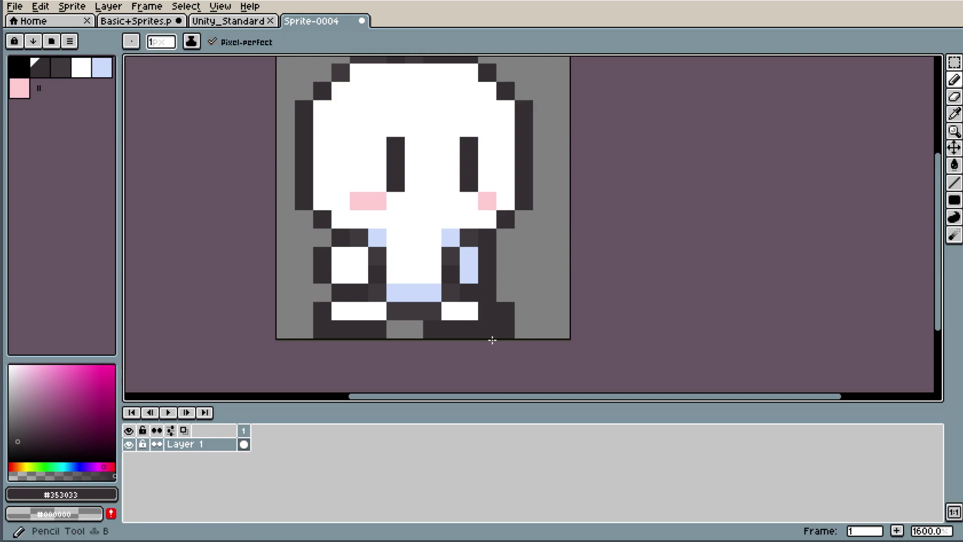
{"action": "key", "text": "e"}
{"action": "left_click_drag", "start_coordinate": [505, 303], "coordinate": [505, 336]}
{"action": "left_click", "coordinate": [487, 329]}
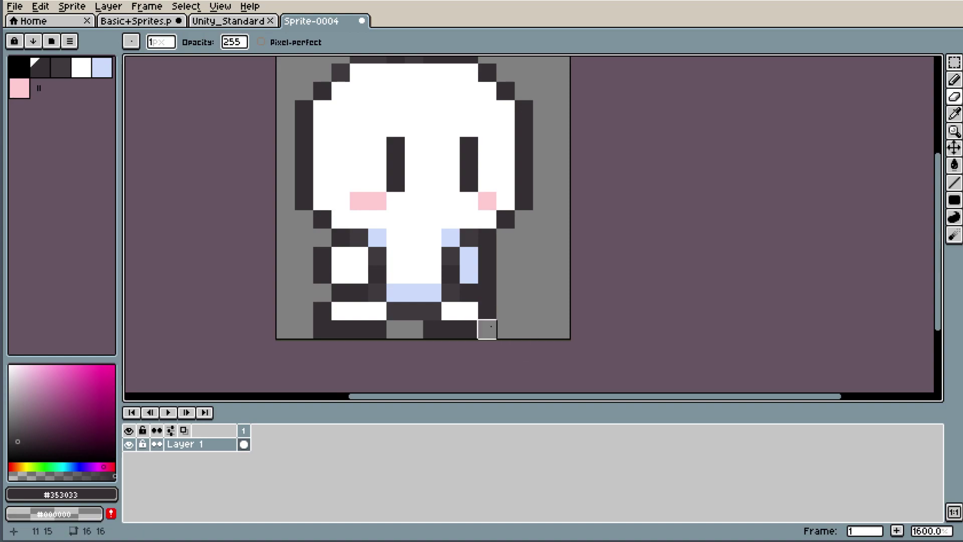
{"action": "scroll", "coordinate": [559, 264], "scroll_direction": "down", "scroll_amount": 5}
{"action": "scroll", "coordinate": [554, 276], "scroll_direction": "up", "scroll_amount": 8}
{"action": "key", "text": "b"}
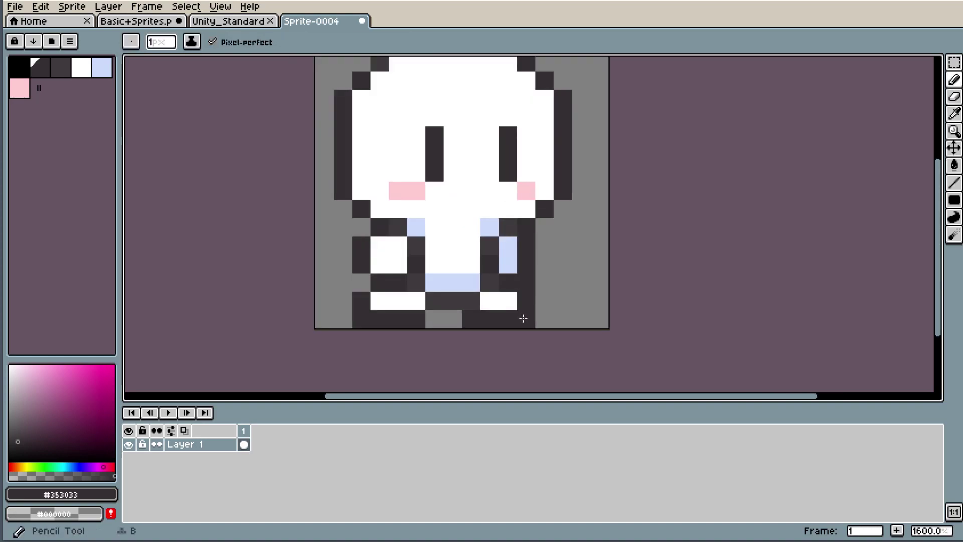
{"action": "scroll", "coordinate": [603, 243], "scroll_direction": "down", "scroll_amount": 7}
{"action": "scroll", "coordinate": [603, 244], "scroll_direction": "up", "scroll_amount": 4}
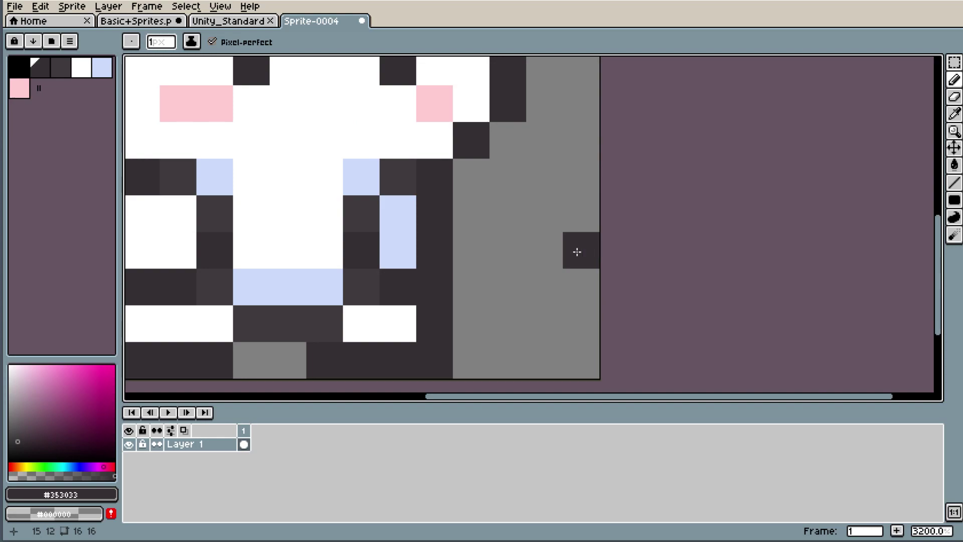
{"action": "key", "text": "ctrl+z"}
{"action": "key", "text": "ctrl+z"}
{"action": "key", "text": "ctrl+z"}
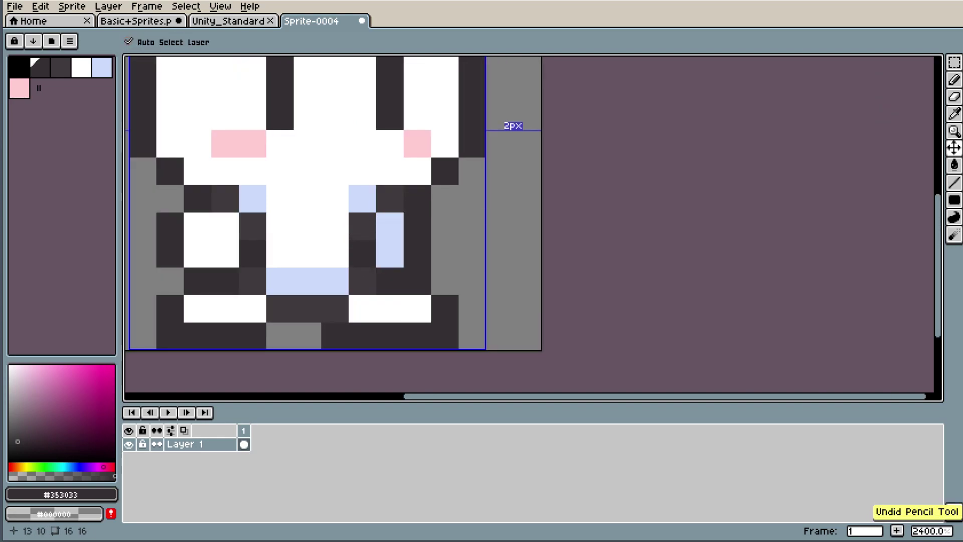
- Erase the stray dark pixel at the top-right of the outline
{"action": "scroll", "coordinate": [511, 125], "scroll_direction": "down", "scroll_amount": 4}
{"action": "scroll", "coordinate": [429, 99], "scroll_direction": "up", "scroll_amount": 2}
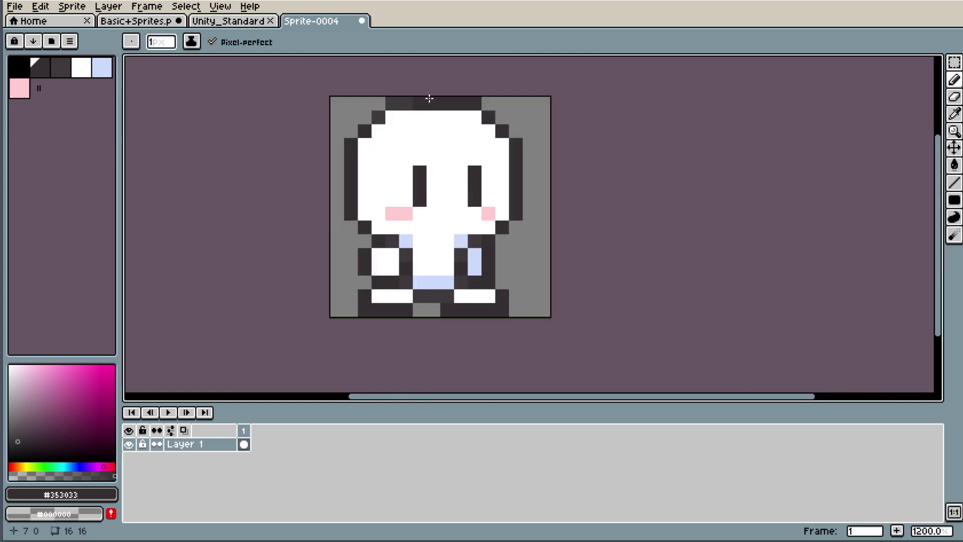
{"action": "right_click", "coordinate": [482, 100]}
{"action": "scroll", "coordinate": [443, 100], "scroll_direction": "up", "scroll_amount": 1}
{"action": "scroll", "coordinate": [467, 193], "scroll_direction": "down", "scroll_amount": 1}
{"action": "scroll", "coordinate": [453, 284], "scroll_direction": "up", "scroll_amount": 1}
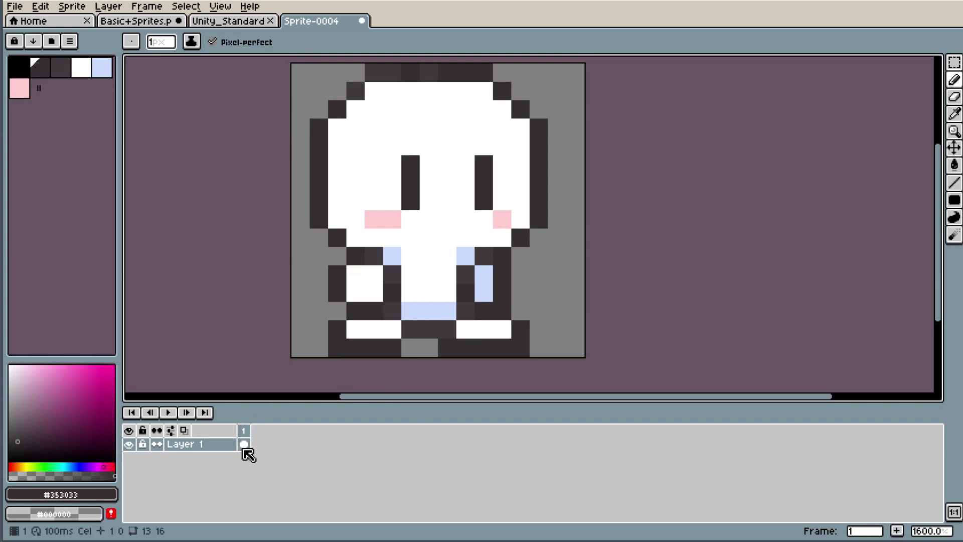
- Select the frame 1 cel of Layer 1
{"action": "left_click", "coordinate": [244, 445]}
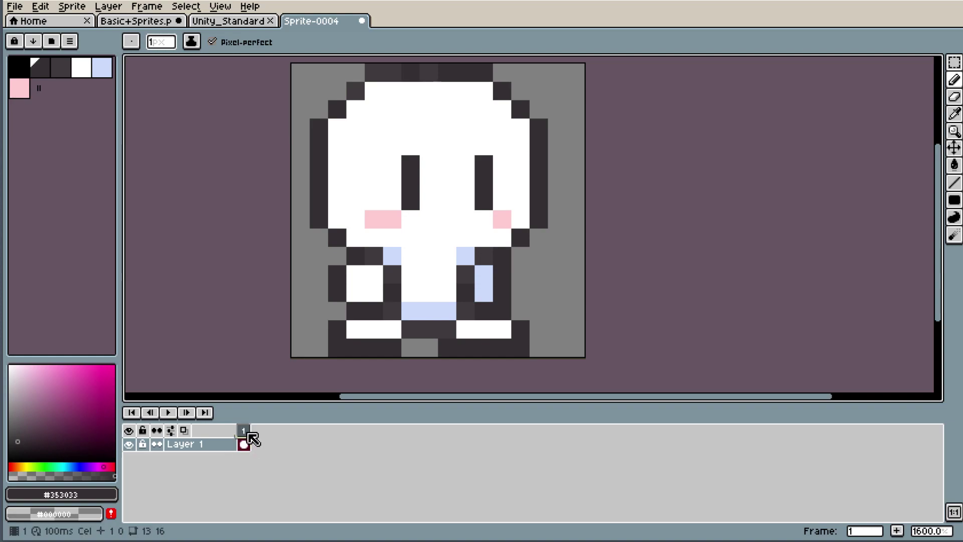
{"action": "scroll", "coordinate": [466, 203], "scroll_direction": "up", "scroll_amount": 3}
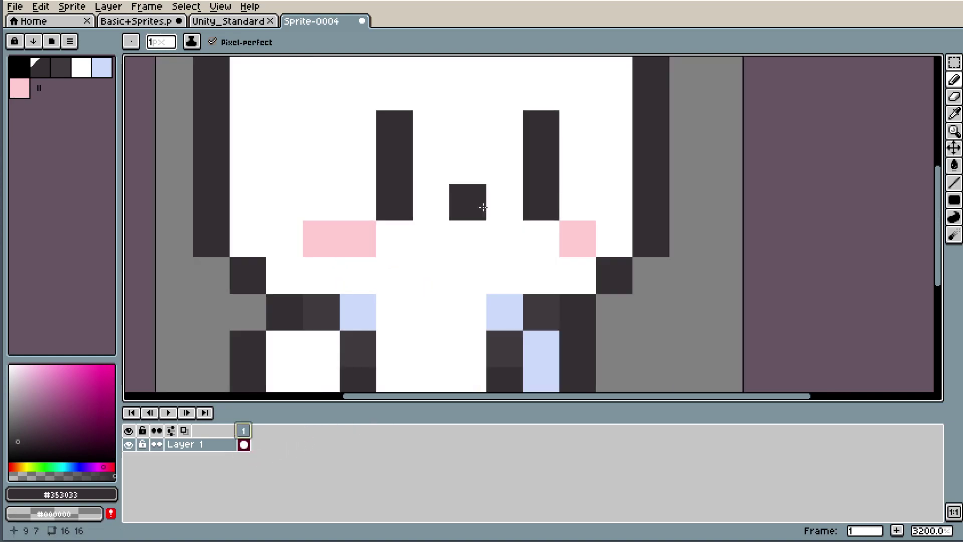
{"action": "scroll", "coordinate": [456, 207], "scroll_direction": "down", "scroll_amount": 3}
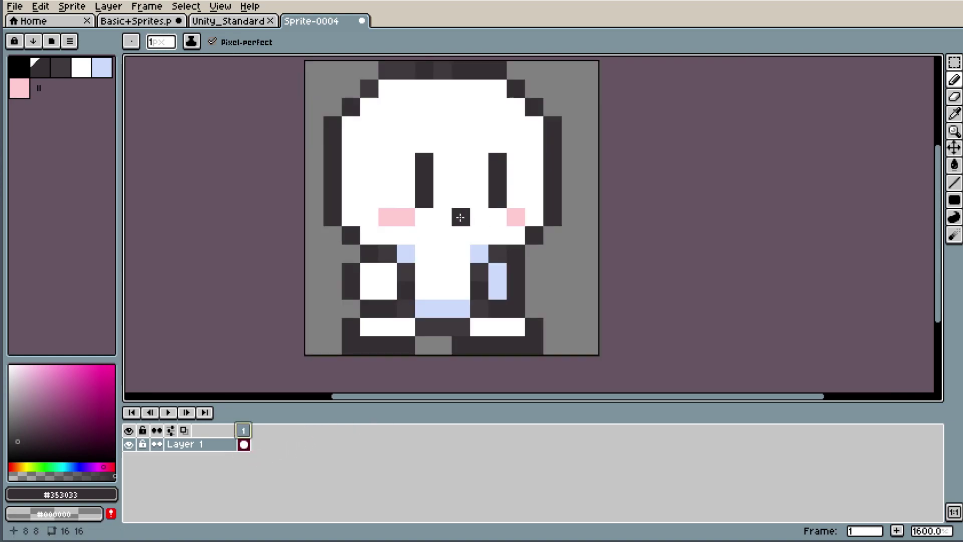
{"action": "scroll", "coordinate": [563, 212], "scroll_direction": "down", "scroll_amount": 4}
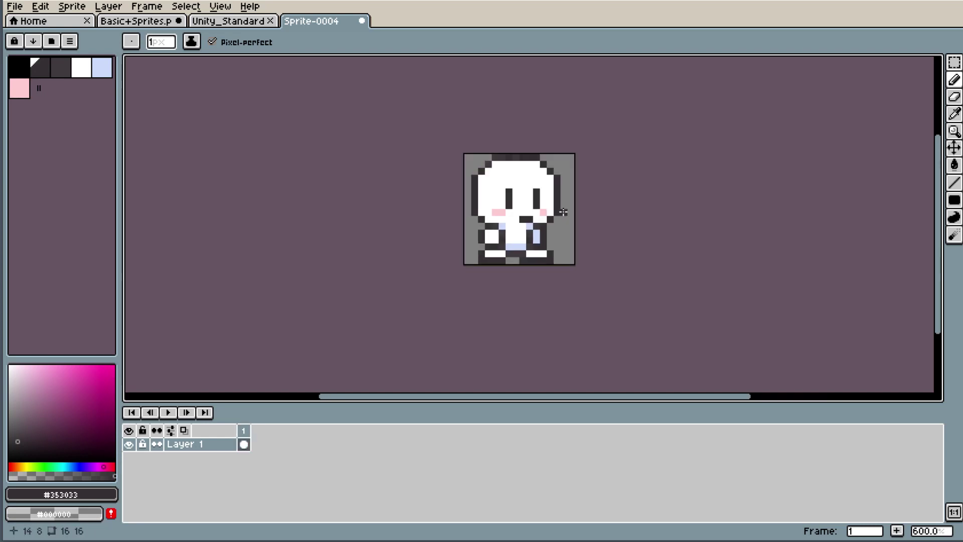
{"action": "scroll", "coordinate": [572, 211], "scroll_direction": "up", "scroll_amount": 3}
{"action": "scroll", "coordinate": [474, 221], "scroll_direction": "up", "scroll_amount": 3}
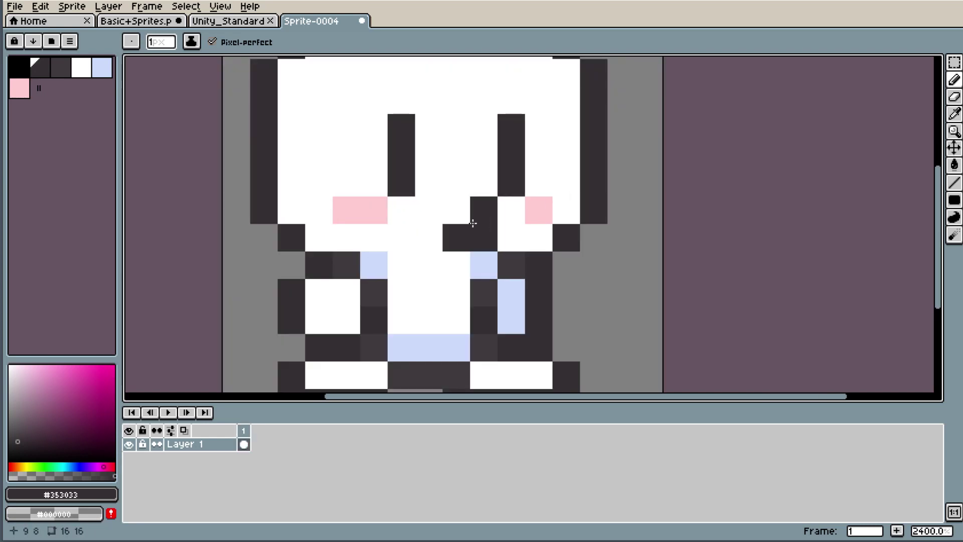
- Draw a two-pixel dark mouth on the face
{"action": "key", "text": "i"}
{"action": "left_click", "coordinate": [477, 261]}
{"action": "left_click", "coordinate": [462, 233]}
{"action": "key", "text": "b"}
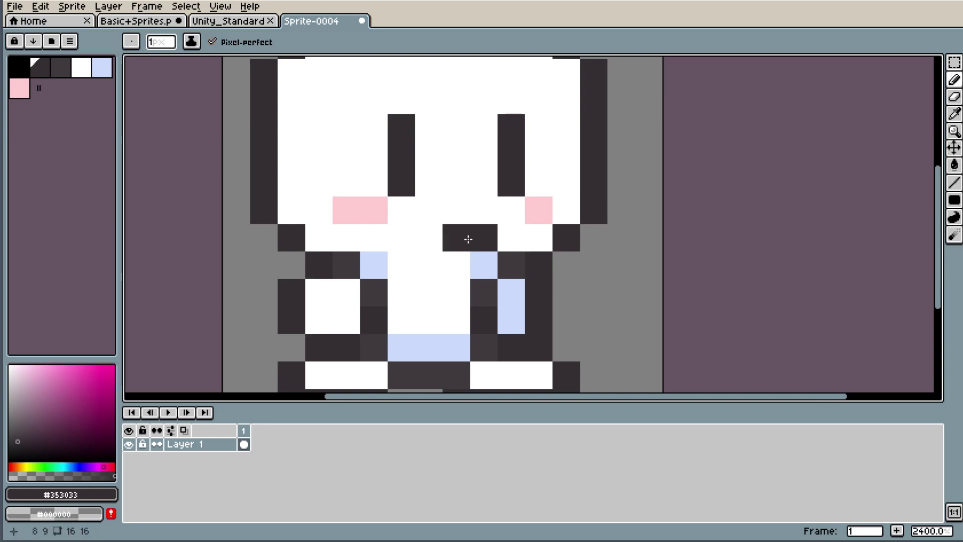
{"action": "left_click", "coordinate": [429, 238]}
{"action": "scroll", "coordinate": [535, 208], "scroll_direction": "down", "scroll_amount": 6}
{"action": "scroll", "coordinate": [649, 194], "scroll_direction": "up", "scroll_amount": 6}
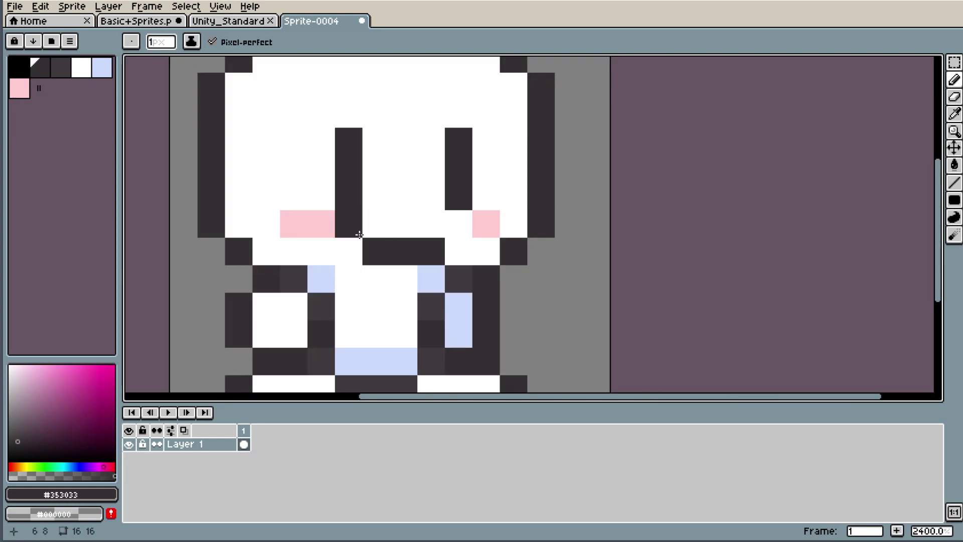
- Paint the mouth back to white and try a light-blue collar row under the head
{"action": "left_click", "coordinate": [349, 225], "text": "alt"}
{"action": "left_click_drag", "start_coordinate": [361, 251], "coordinate": [445, 243]}
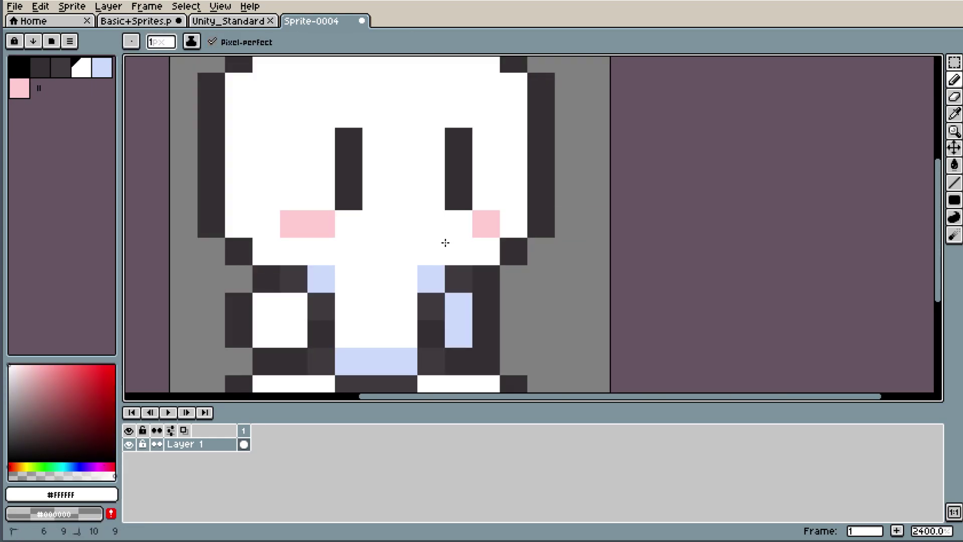
{"action": "left_click", "coordinate": [333, 269], "text": "alt"}
{"action": "left_click_drag", "start_coordinate": [331, 275], "coordinate": [419, 273]}
{"action": "left_click", "coordinate": [489, 254]}
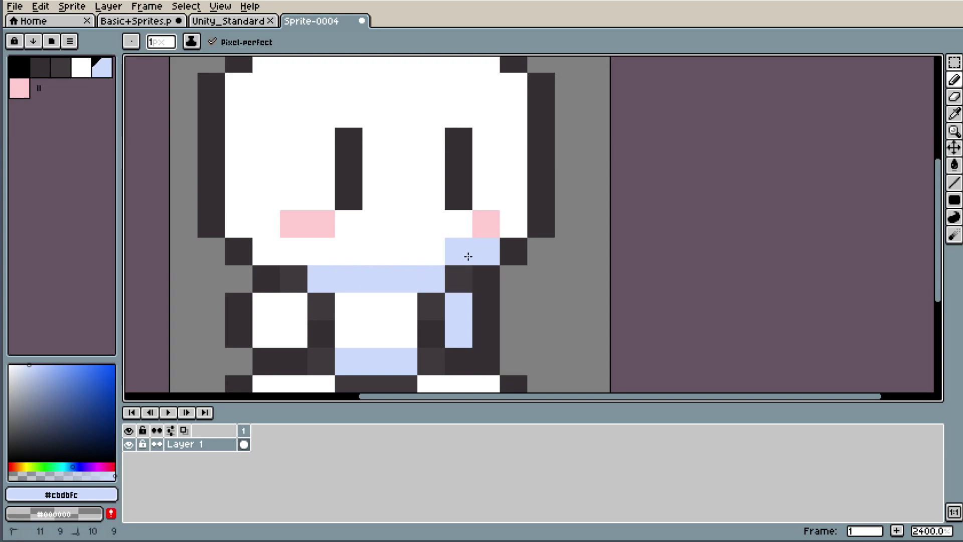
- Revert the light-blue collar pixels to white, leaving single pale-blue neck pixels
{"action": "scroll", "coordinate": [533, 232], "scroll_direction": "down", "scroll_amount": 7}
{"action": "scroll", "coordinate": [527, 235], "scroll_direction": "up", "scroll_amount": 4}
{"action": "left_click", "coordinate": [445, 251], "text": "alt"}
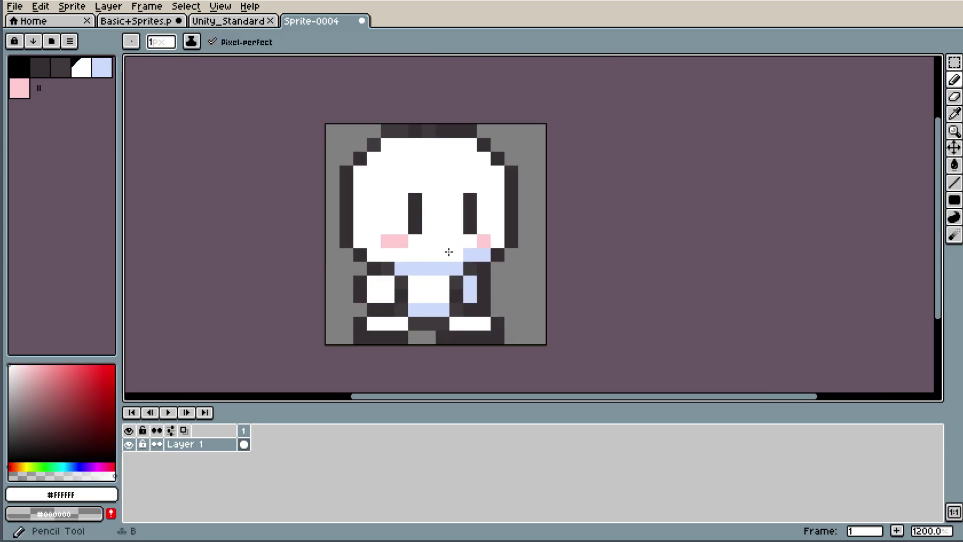
{"action": "left_click_drag", "start_coordinate": [469, 255], "coordinate": [483, 253]}
{"action": "left_click", "coordinate": [418, 270]}
{"action": "left_click_drag", "start_coordinate": [418, 271], "coordinate": [423, 270]}
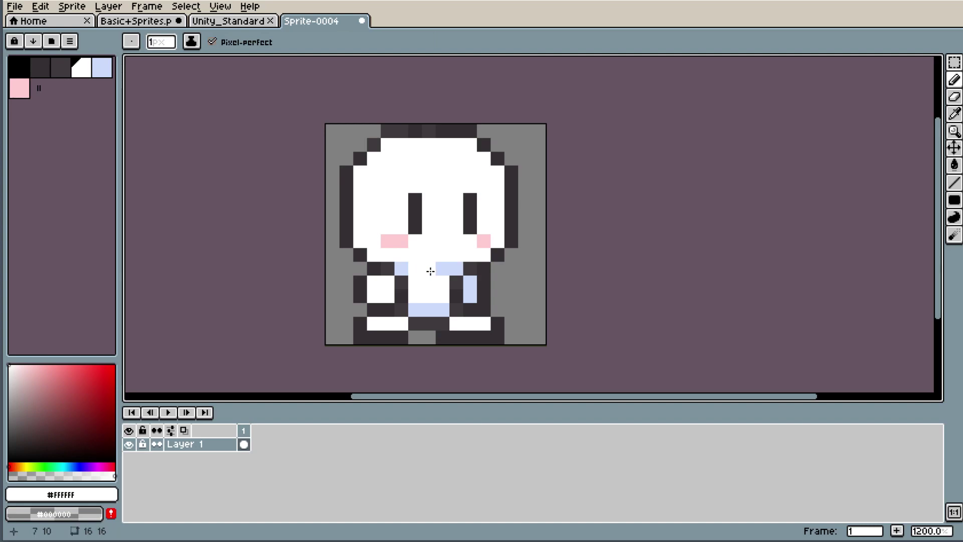
{"action": "scroll", "coordinate": [525, 221], "scroll_direction": "down", "scroll_amount": 5}
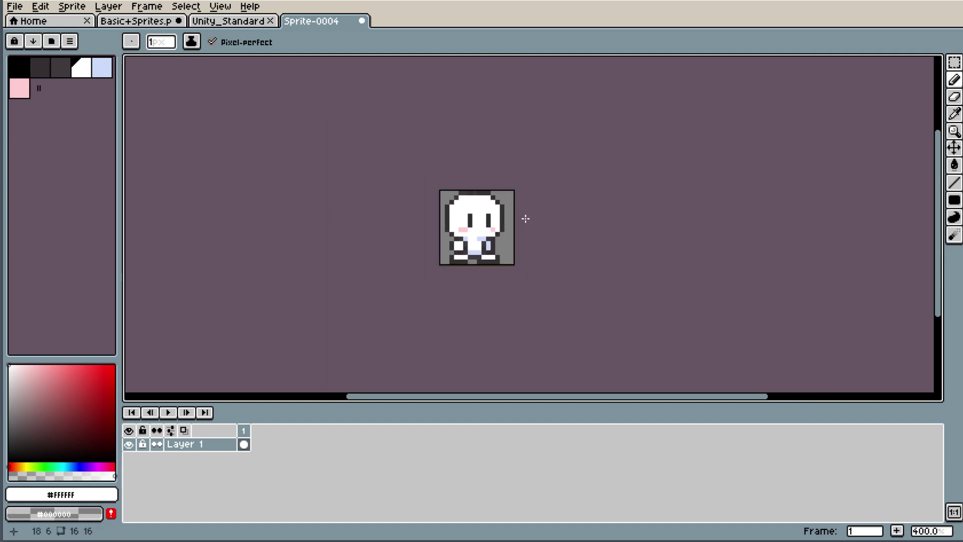
{"action": "scroll", "coordinate": [505, 229], "scroll_direction": "up", "scroll_amount": 3}
{"action": "scroll", "coordinate": [446, 240], "scroll_direction": "up", "scroll_amount": 2}
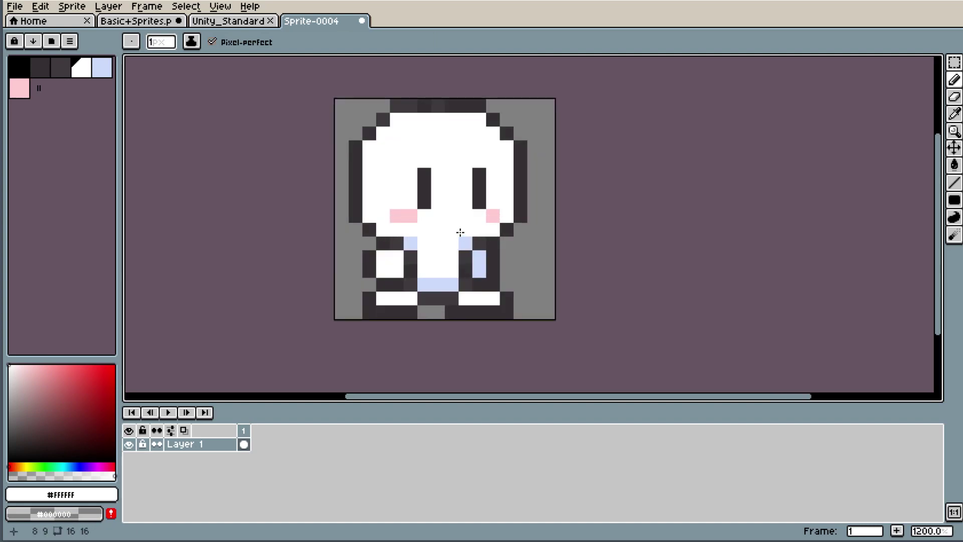
{"action": "scroll", "coordinate": [460, 233], "scroll_direction": "down", "scroll_amount": 5}
{"action": "scroll", "coordinate": [520, 223], "scroll_direction": "up", "scroll_amount": 5}
{"action": "scroll", "coordinate": [427, 211], "scroll_direction": "up", "scroll_amount": 1}
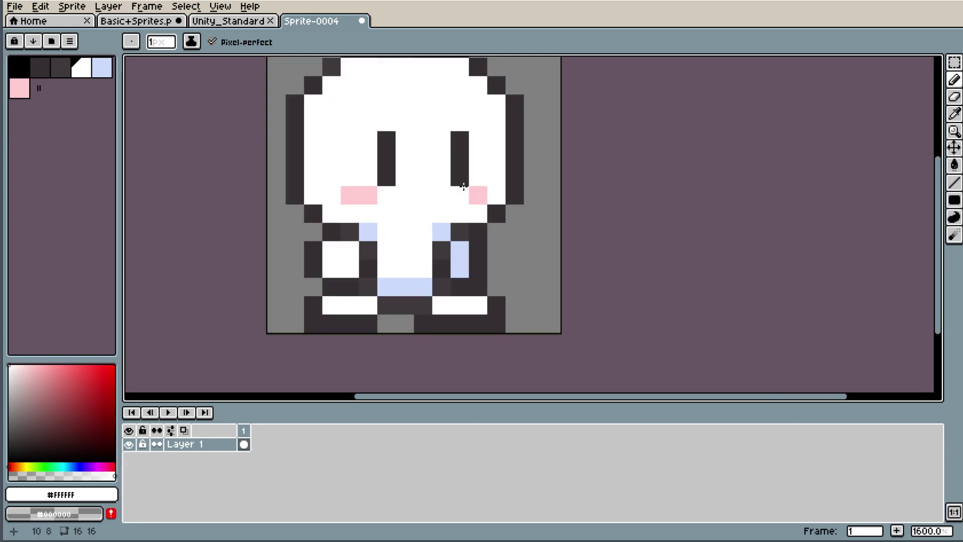
- Add frame 2 and move its head and upper body down one pixel
{"action": "left_click", "coordinate": [897, 530]}
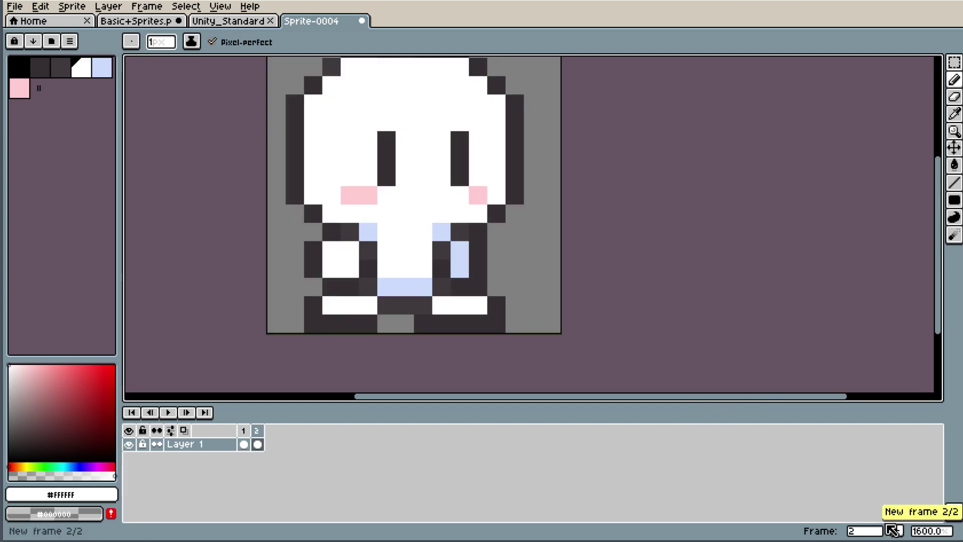
{"action": "left_click", "coordinate": [257, 444]}
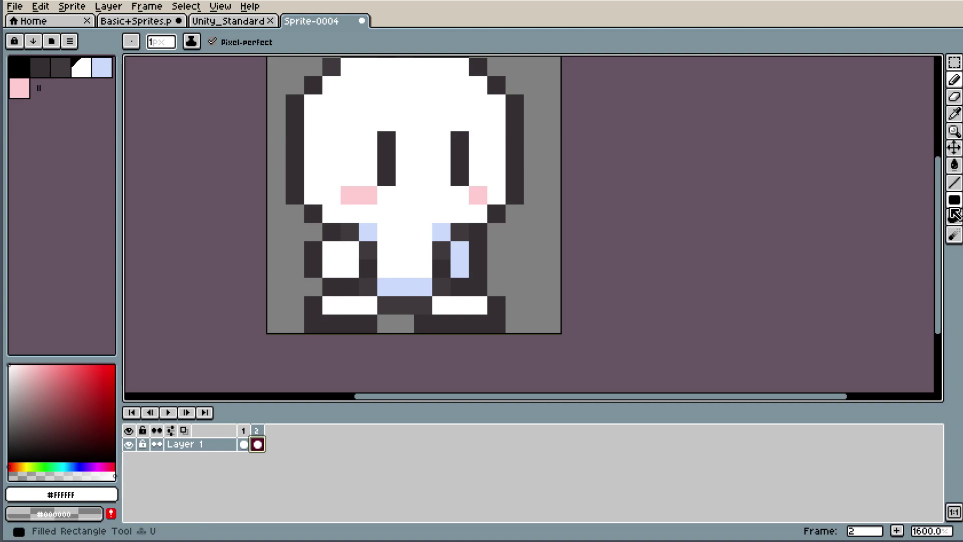
{"action": "left_click_drag", "start_coordinate": [939, 216], "coordinate": [939, 192]}
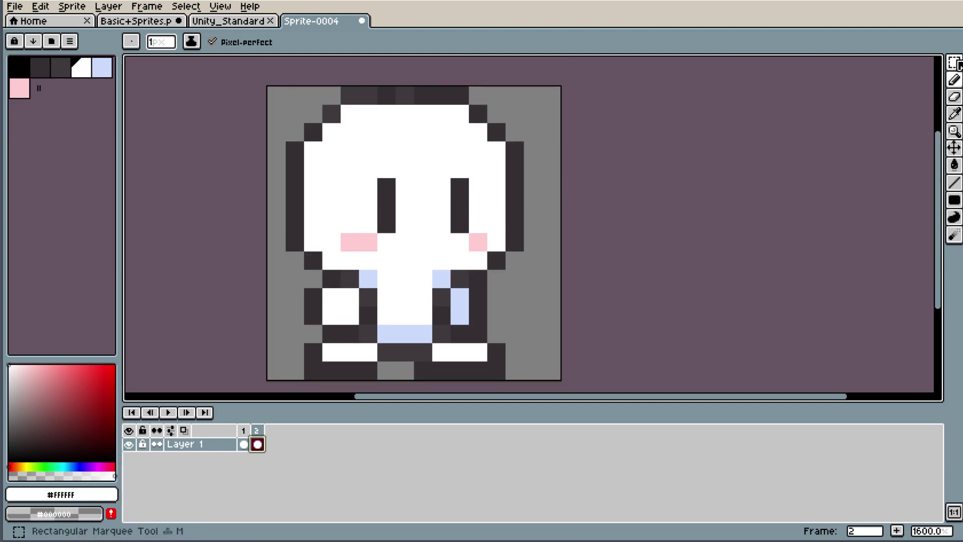
{"action": "left_click", "coordinate": [955, 62]}
{"action": "left_click_drag", "start_coordinate": [266, 86], "coordinate": [515, 260]}
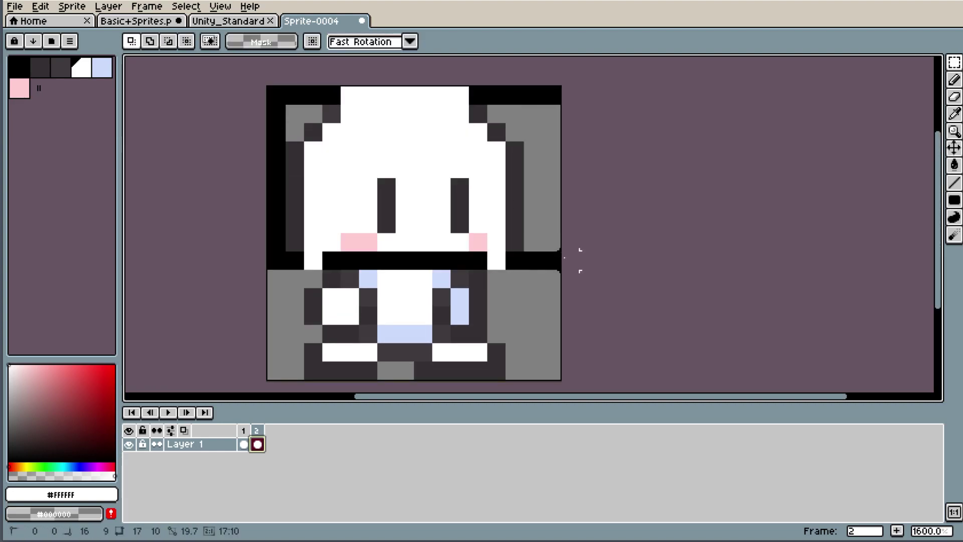
{"action": "mouse_move", "coordinate": [419, 264]}
{"action": "left_mouse_down"}
{"action": "mouse_move", "coordinate": [460, 287]}
{"action": "mouse_move", "coordinate": [405, 260]}
{"action": "mouse_move", "coordinate": [428, 263]}
{"action": "mouse_move", "coordinate": [430, 246]}
{"action": "left_mouse_up"}
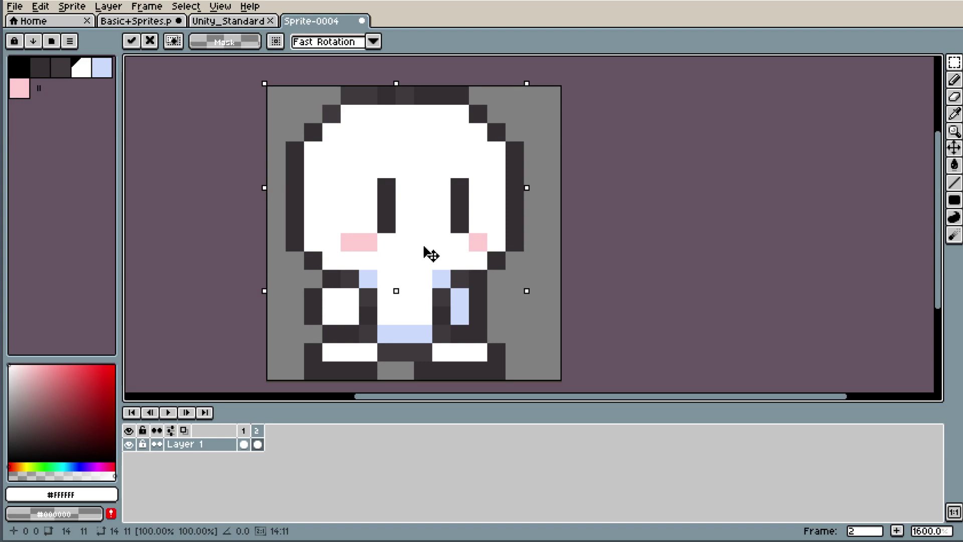
{"action": "mouse_move", "coordinate": [424, 250]}
{"action": "left_mouse_down"}
{"action": "mouse_move", "coordinate": [423, 239]}
{"action": "mouse_move", "coordinate": [424, 262]}
{"action": "left_mouse_up"}
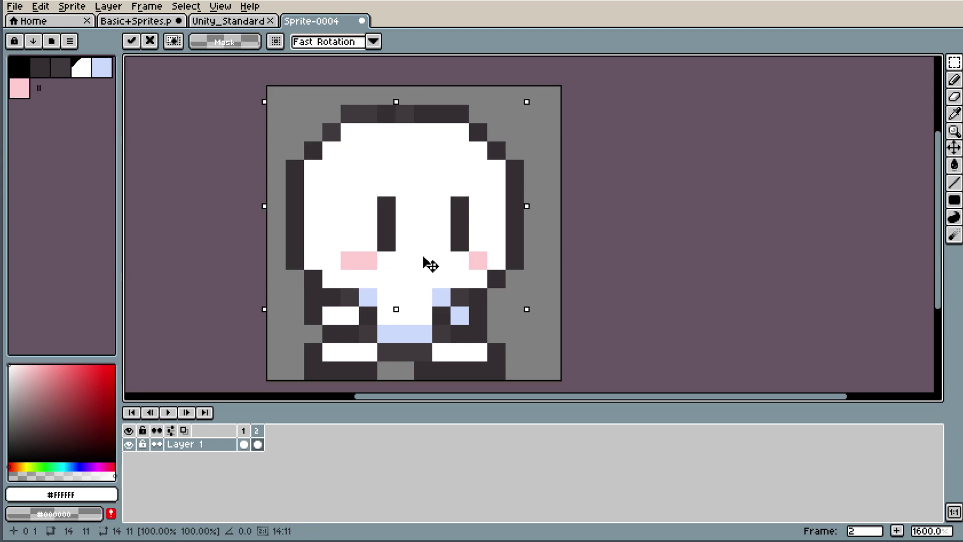
{"action": "left_click", "coordinate": [655, 236]}
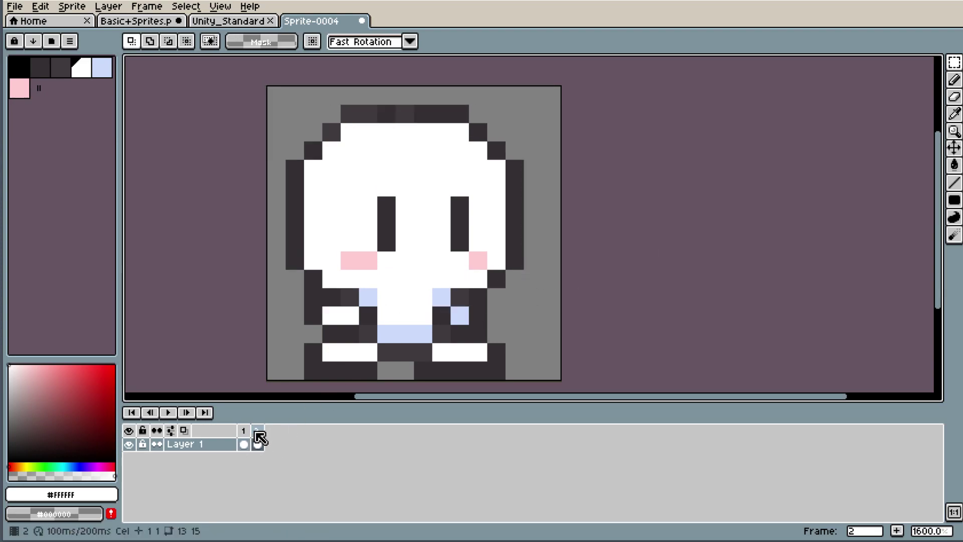
{"action": "left_click", "coordinate": [258, 445]}
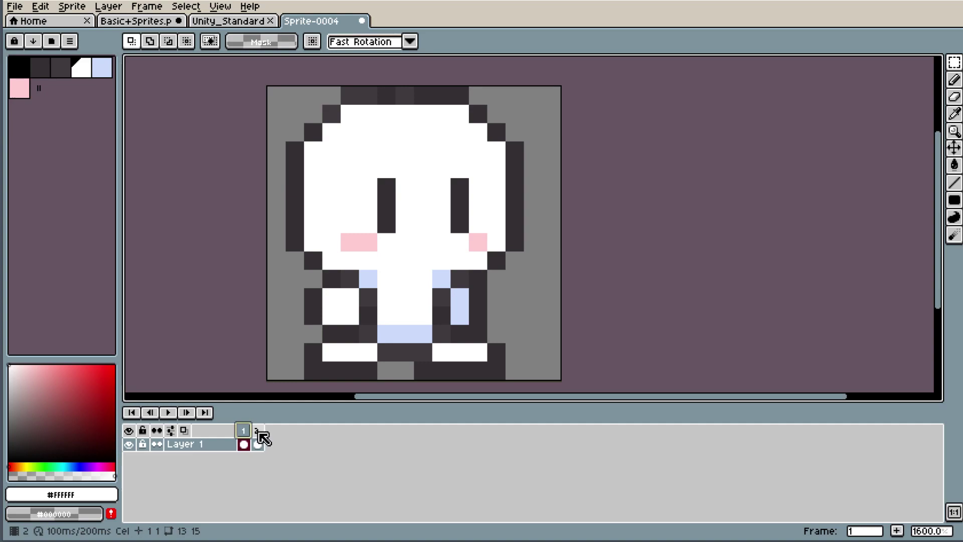
- Add frame 3 and paint the light-blue belly row one row lower
{"action": "left_click", "coordinate": [898, 531]}
{"action": "scroll", "coordinate": [396, 371], "scroll_direction": "down", "scroll_amount": 3}
{"action": "scroll", "coordinate": [372, 376], "scroll_direction": "up", "scroll_amount": 5}
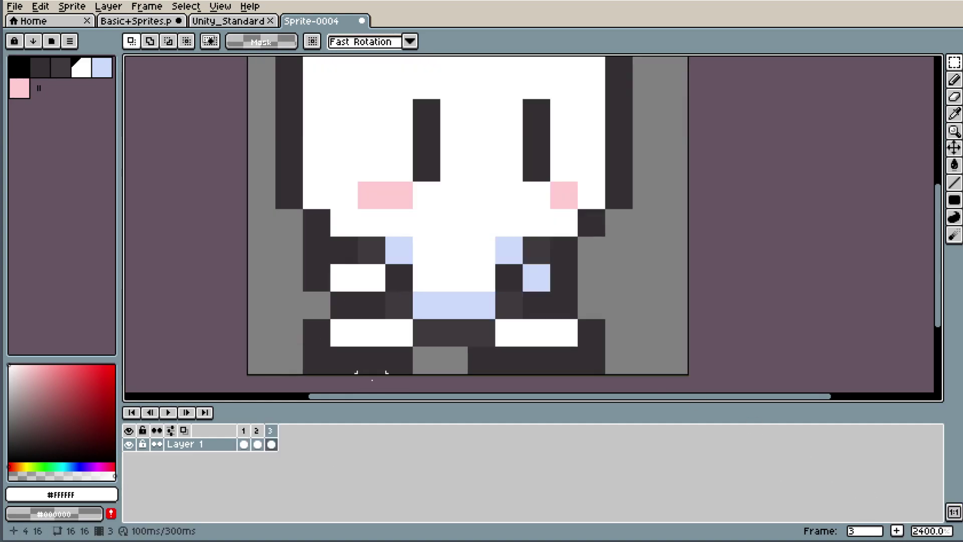
{"action": "key", "text": "i"}
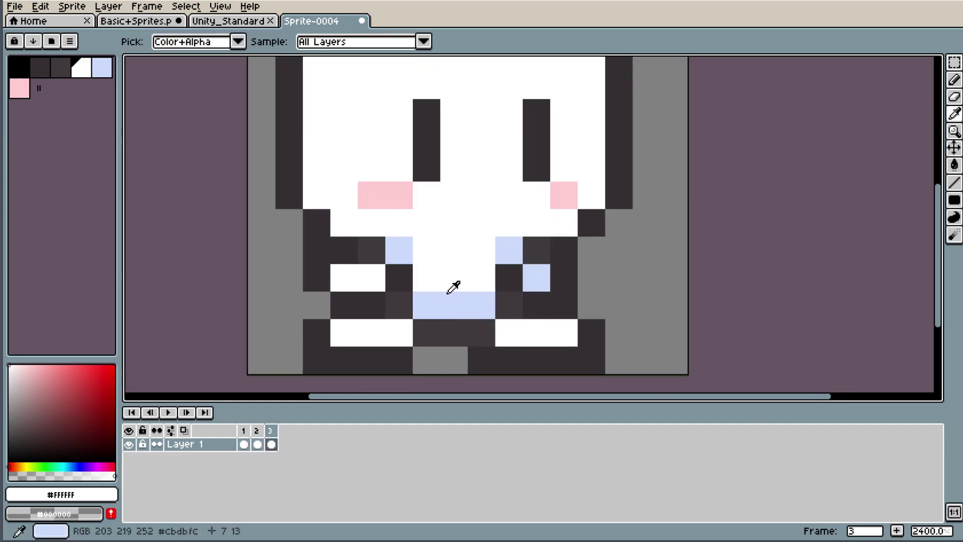
{"action": "left_click", "coordinate": [446, 301]}
{"action": "key", "text": "b"}
{"action": "left_click_drag", "start_coordinate": [427, 332], "coordinate": [482, 332]}
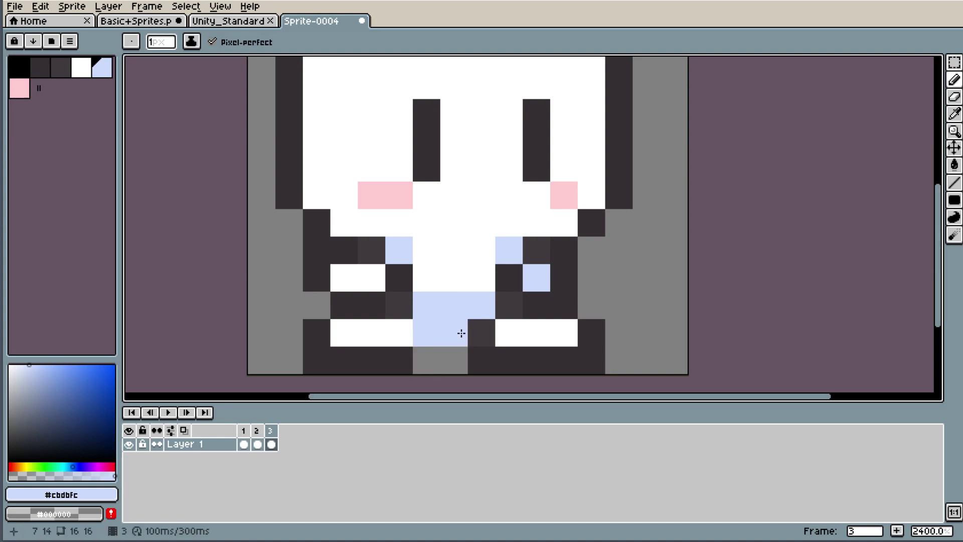
- Repaint the pixels above the new band white, and those beside and below it dark
{"action": "left_click", "coordinate": [452, 275], "text": "alt"}
{"action": "left_click", "coordinate": [464, 311]}
{"action": "left_click", "coordinate": [517, 304], "text": "alt"}
{"action": "left_click", "coordinate": [509, 332]}
{"action": "left_click", "coordinate": [399, 332]}
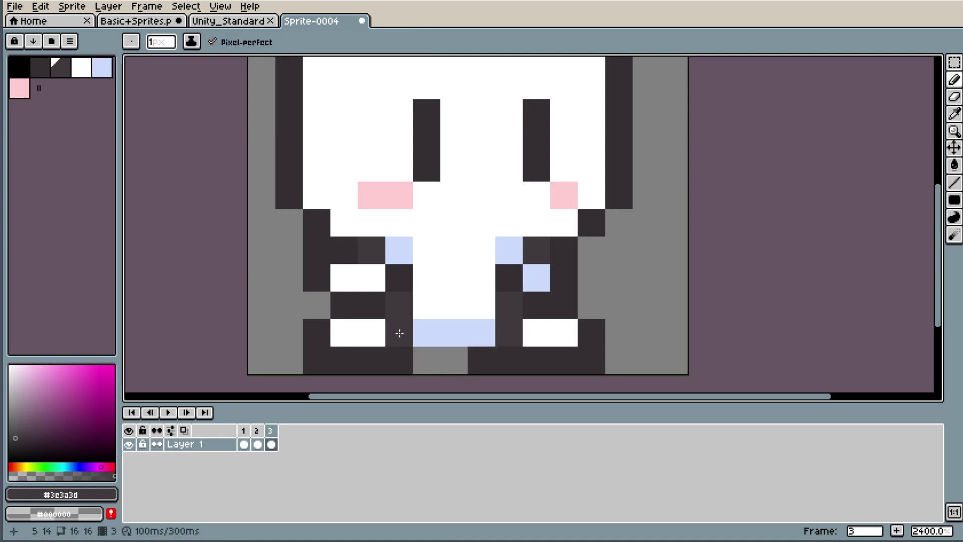
{"action": "left_click", "coordinate": [446, 359]}
{"action": "scroll", "coordinate": [566, 245], "scroll_direction": "down", "scroll_amount": 5}
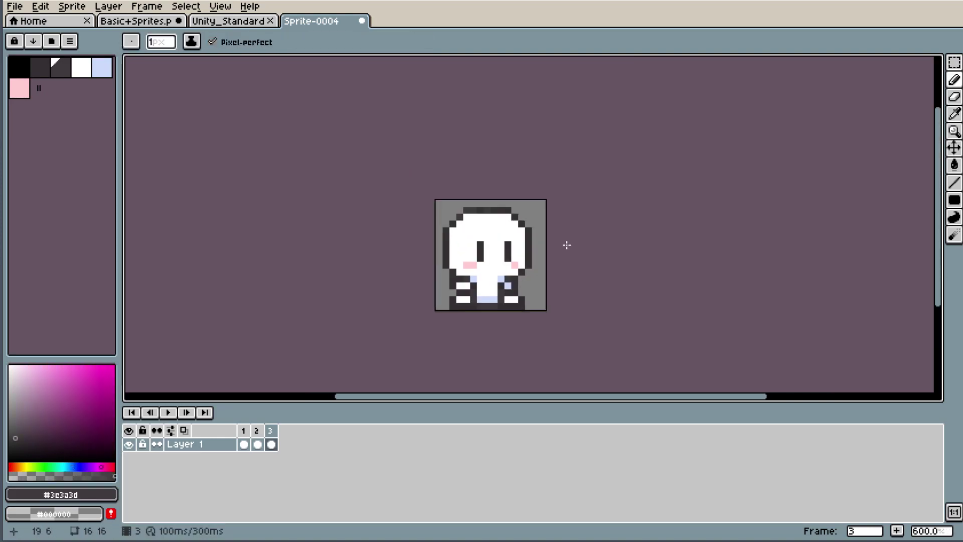
{"action": "scroll", "coordinate": [531, 253], "scroll_direction": "up", "scroll_amount": 1}
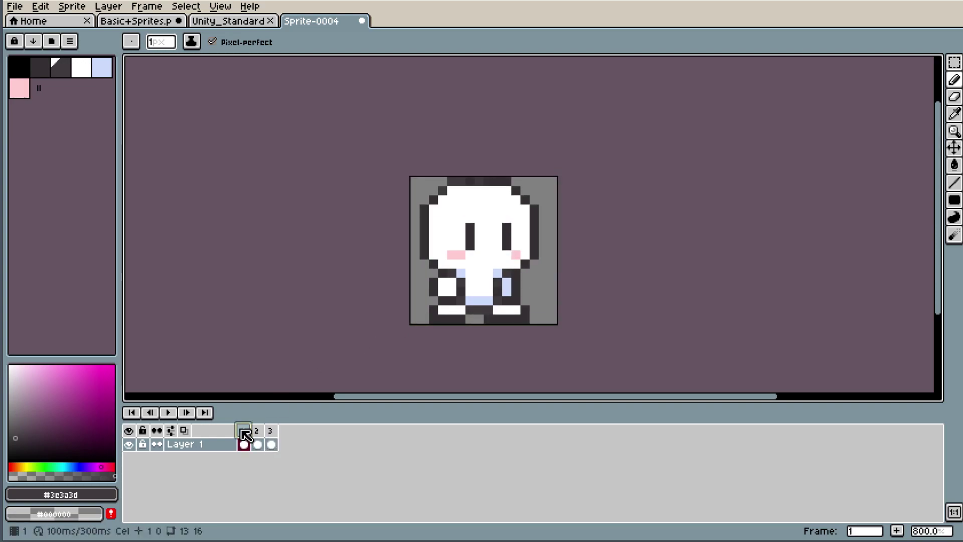
- Step through frames 1 to 3, undo a stray pencil stroke, and zoom in
{"action": "left_click", "coordinate": [246, 432]}
{"action": "key", "text": "Right"}
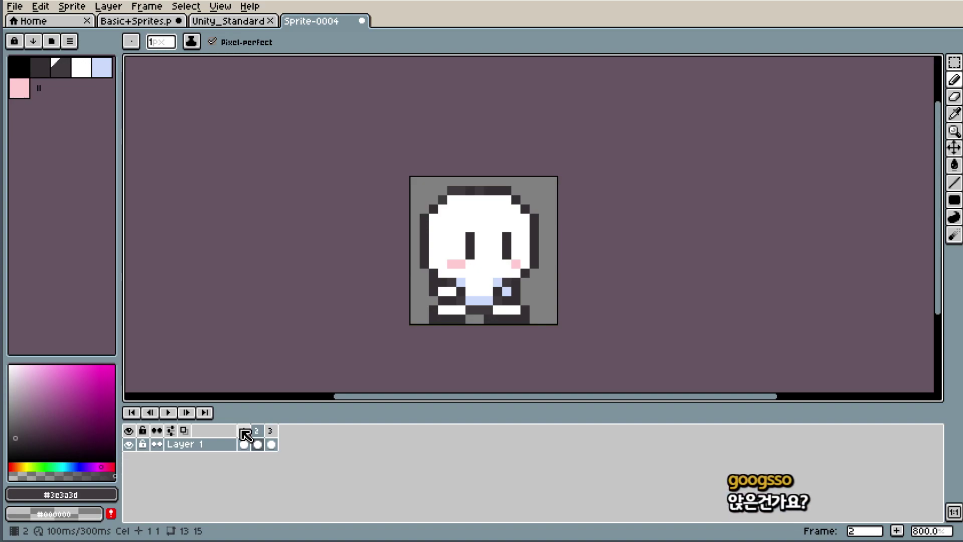
{"action": "key", "text": "Right"}
{"action": "key", "text": "ctrl+z"}
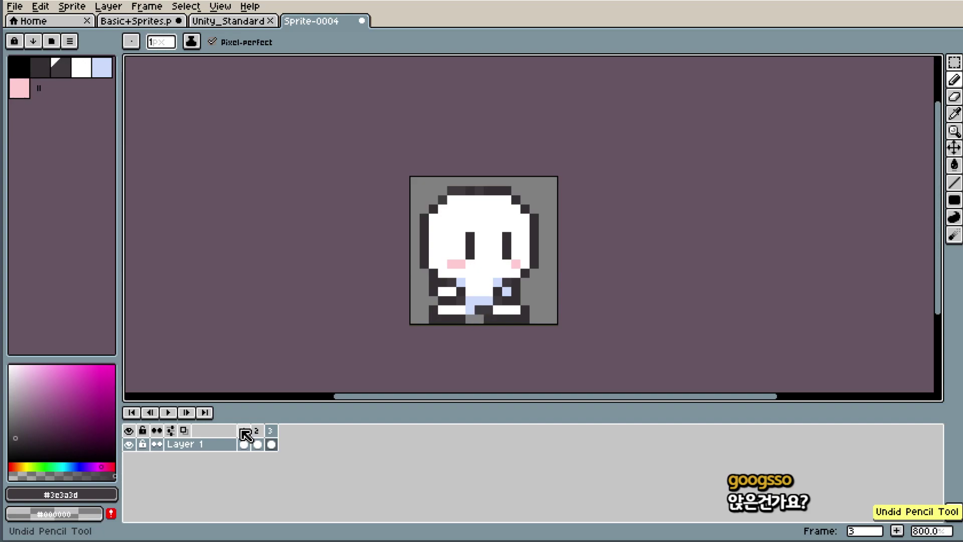
{"action": "key", "text": "5"}
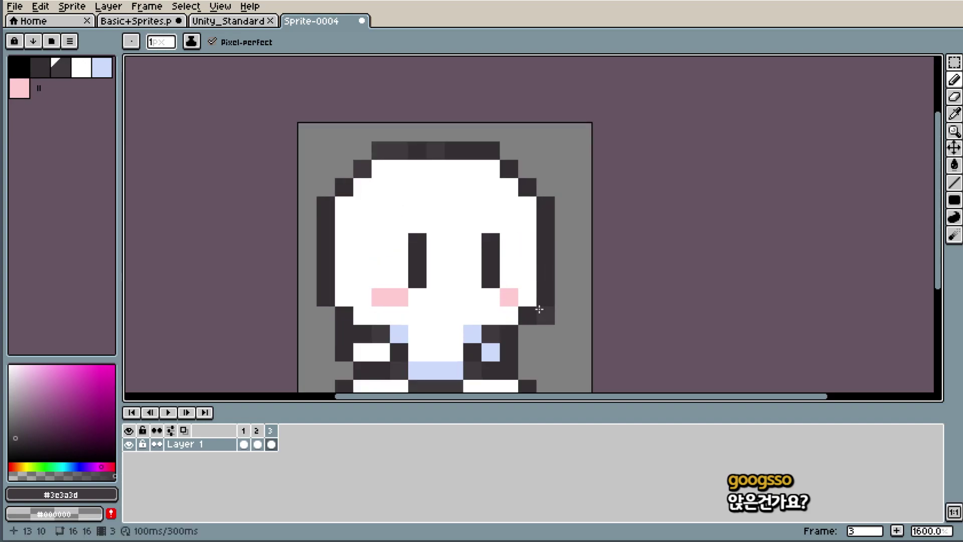
- Flip between frames 1 and 2 to compare the bob, ending on frame 1
{"action": "left_click", "coordinate": [257, 442]}
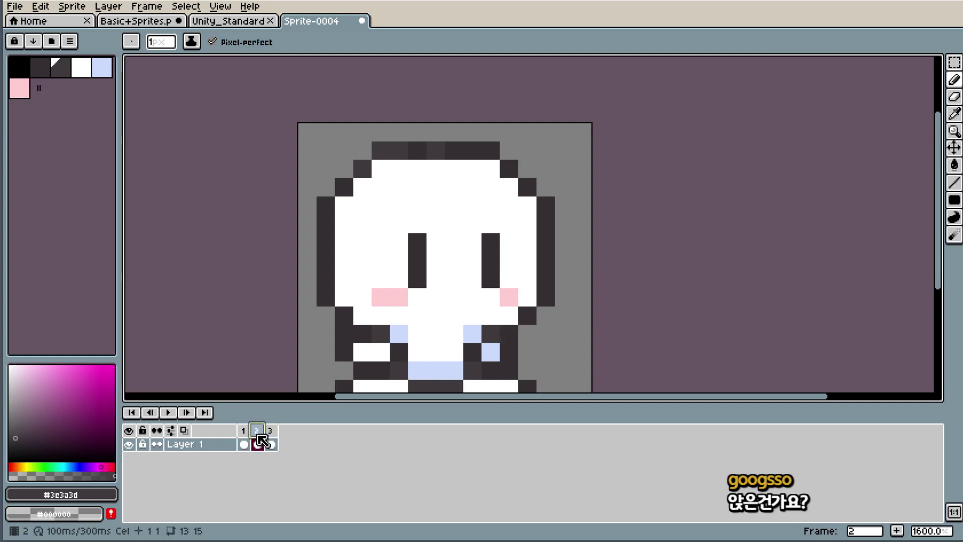
{"action": "left_click", "coordinate": [243, 443]}
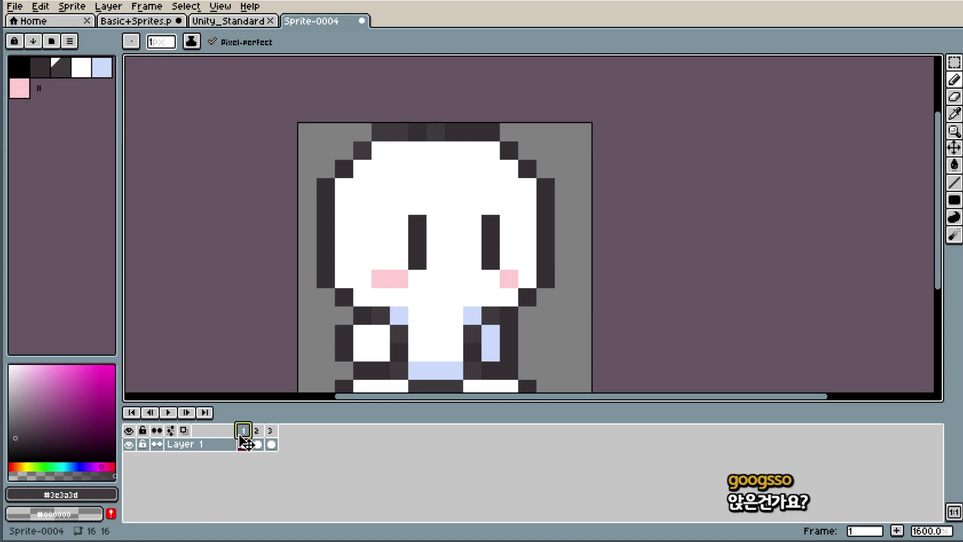
{"action": "key", "text": "Right"}
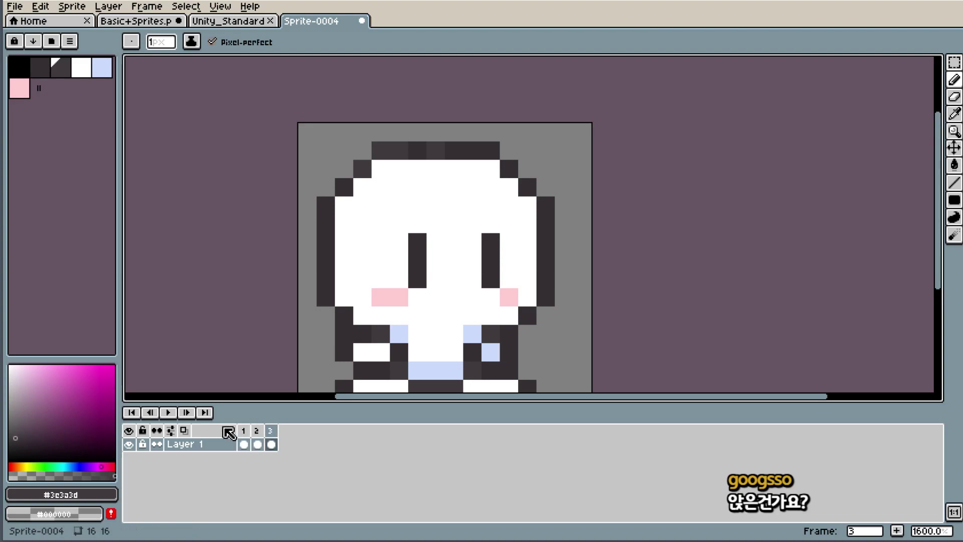
{"action": "scroll", "coordinate": [498, 160], "scroll_direction": "down", "scroll_amount": 1}
{"action": "scroll", "coordinate": [281, 161], "scroll_direction": "up", "scroll_amount": 1}
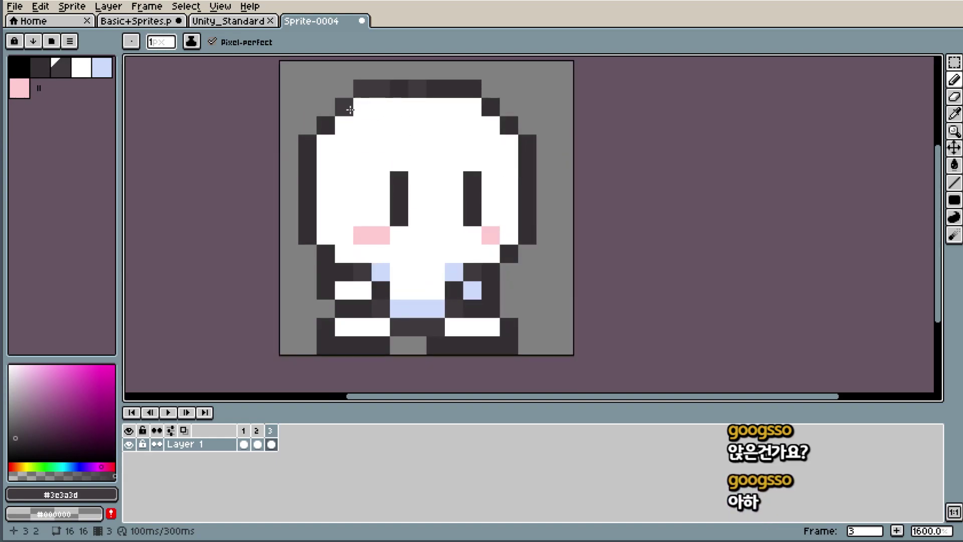
{"action": "left_click", "coordinate": [243, 431]}
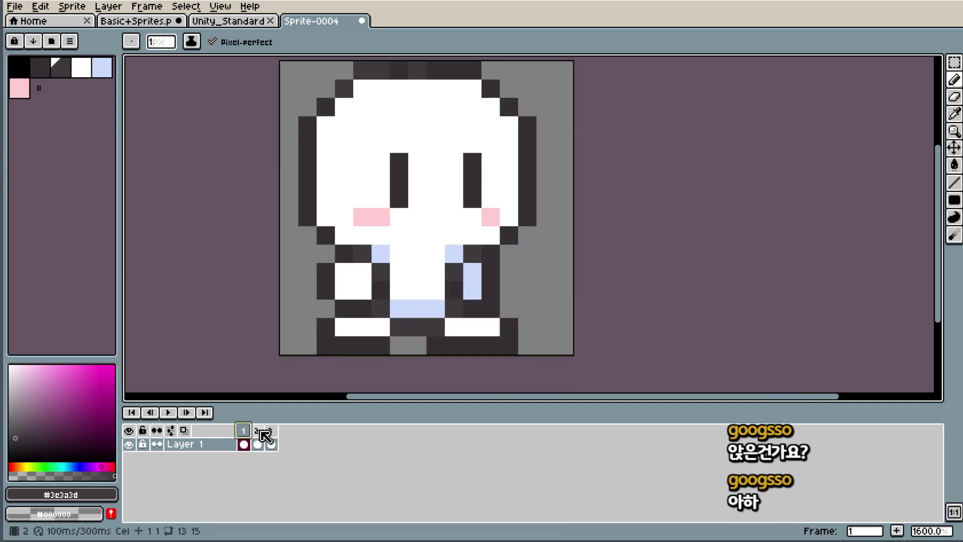
{"action": "left_click", "coordinate": [259, 432]}
{"action": "left_click", "coordinate": [245, 431]}
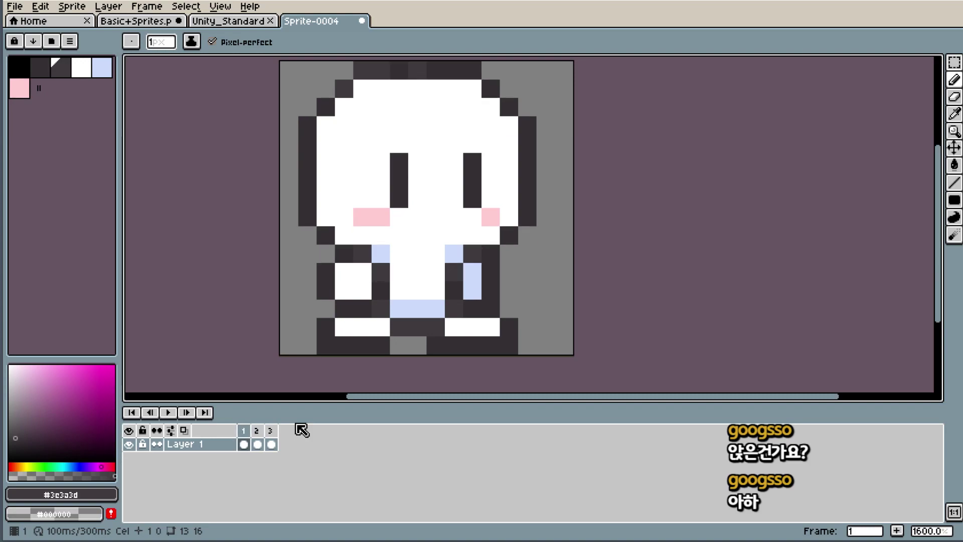
- Add a frame after frame 1, shift the top six rows down one pixel, and darken a pixel above the left eye
{"action": "key", "text": "alt+n"}
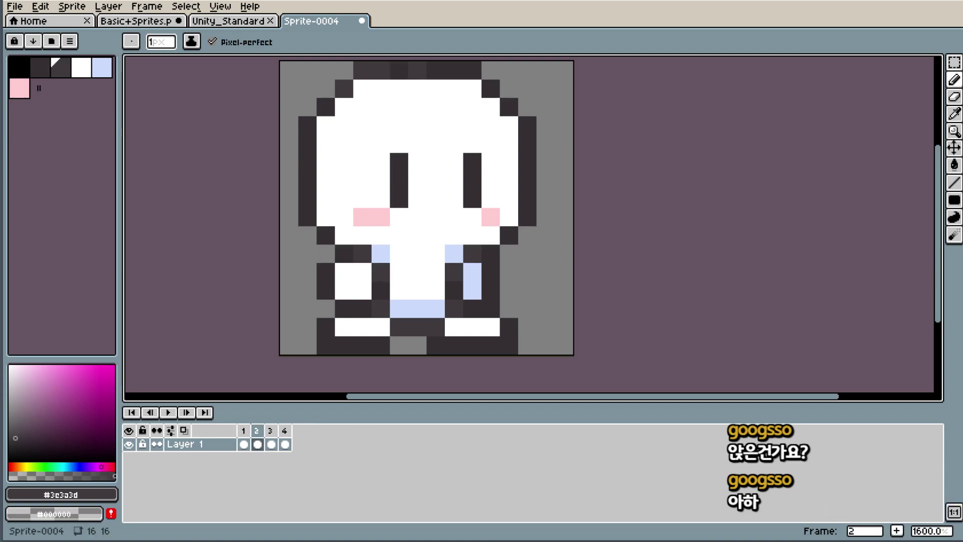
{"action": "key", "text": "m"}
{"action": "left_click_drag", "start_coordinate": [307, 71], "coordinate": [567, 169]}
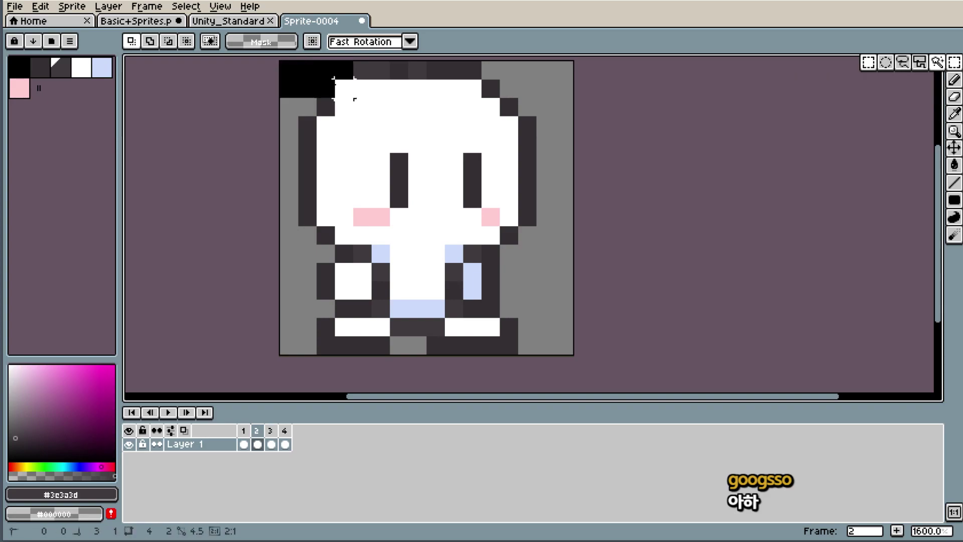
{"action": "left_click_drag", "start_coordinate": [471, 128], "coordinate": [479, 144]}
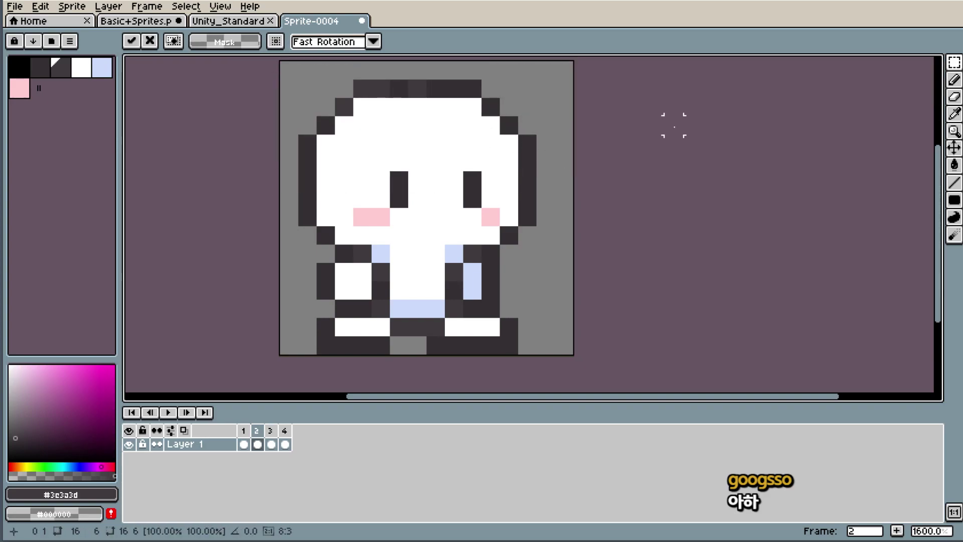
{"action": "key", "text": "b"}
{"action": "left_click", "coordinate": [407, 169]}
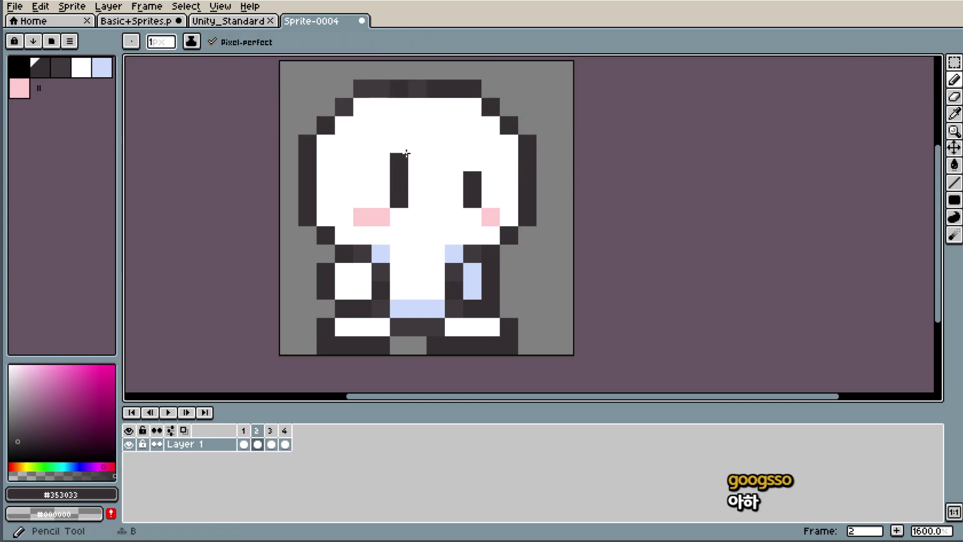
- Step through frame 4, frame 1 and the later frames to check the bobbing animation
{"action": "left_click", "coordinate": [286, 444]}
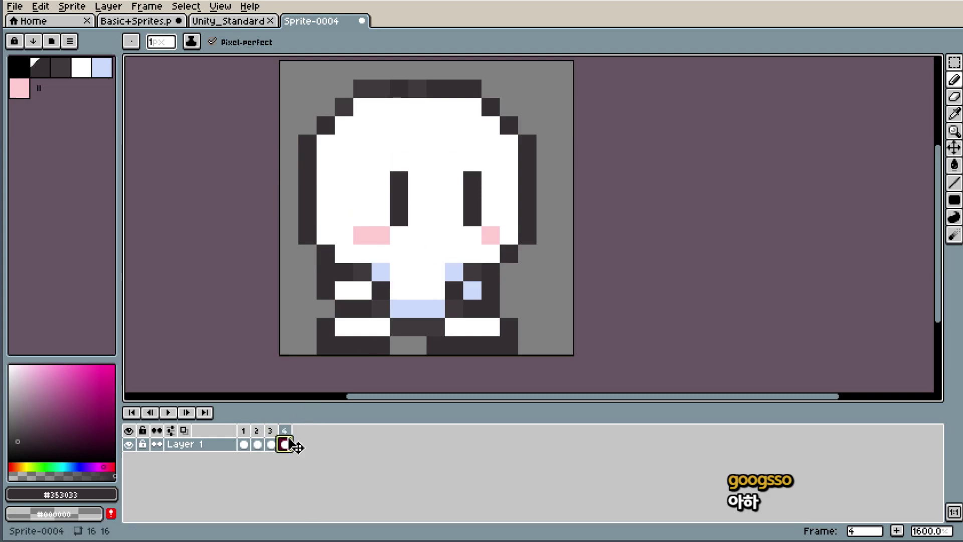
{"action": "key", "text": "Return"}
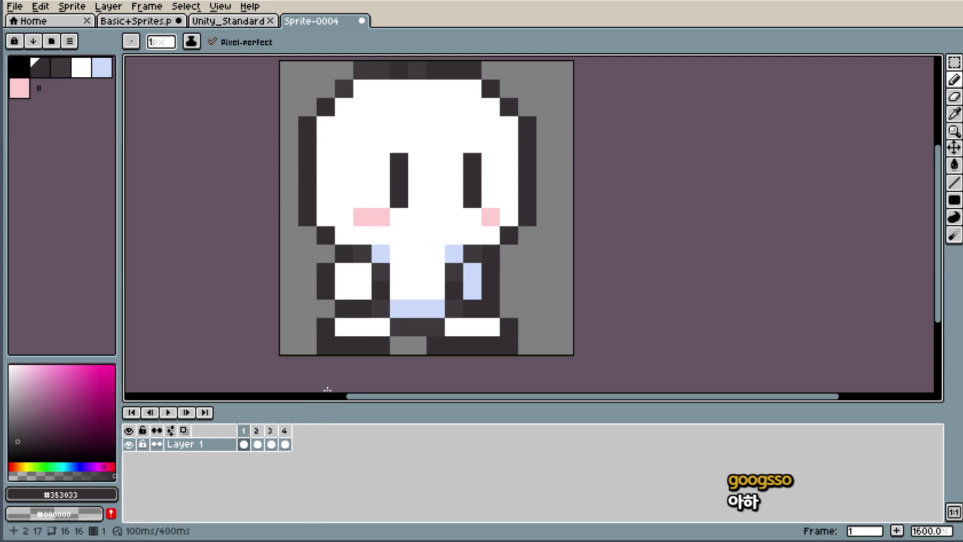
{"action": "left_click", "coordinate": [285, 430]}
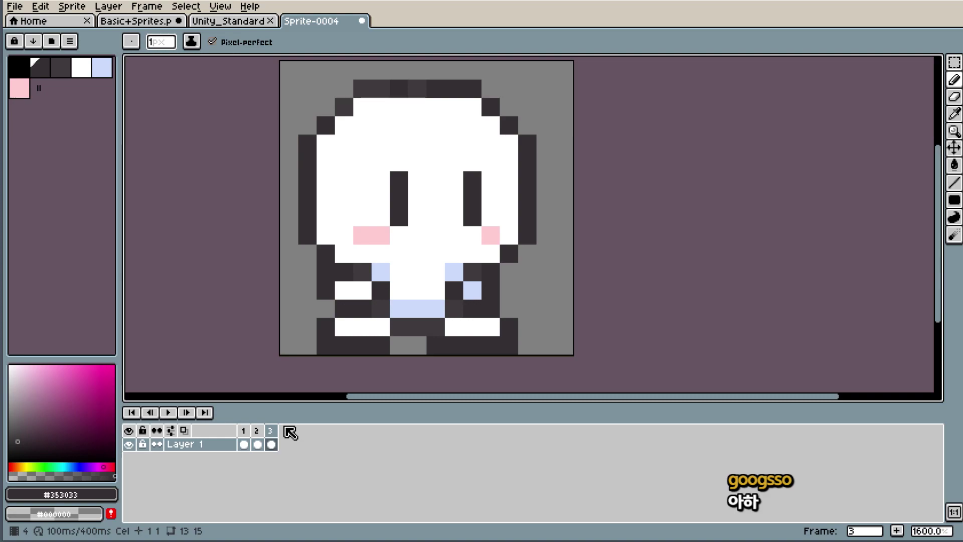
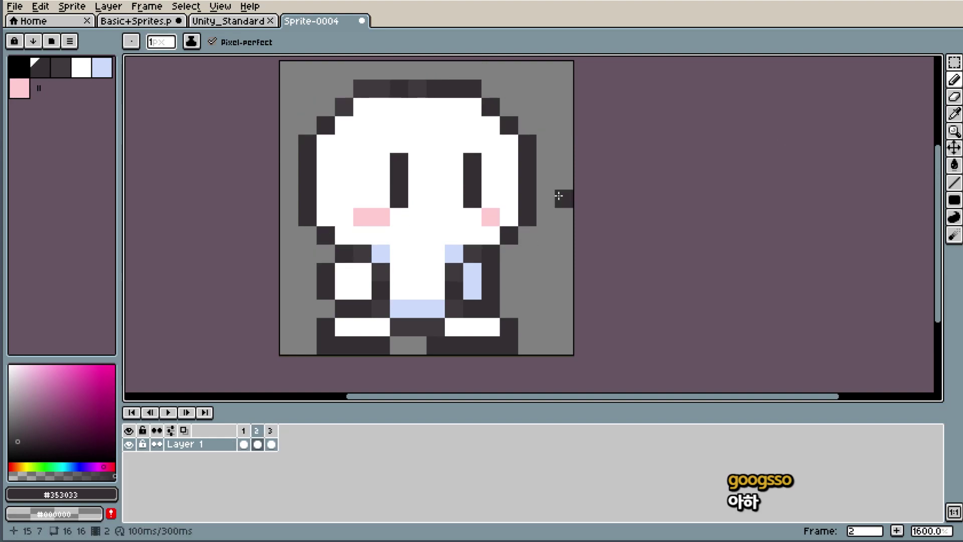
- Add a fourth frame and paste the head-raised pose into it
{"action": "left_click", "coordinate": [262, 433]}
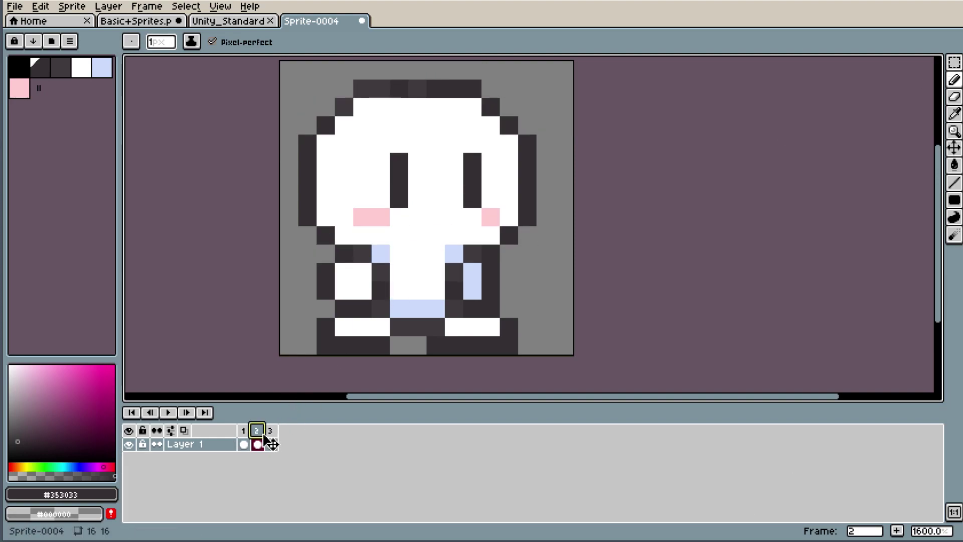
{"action": "key", "text": "Left"}
{"action": "key", "text": "Left"}
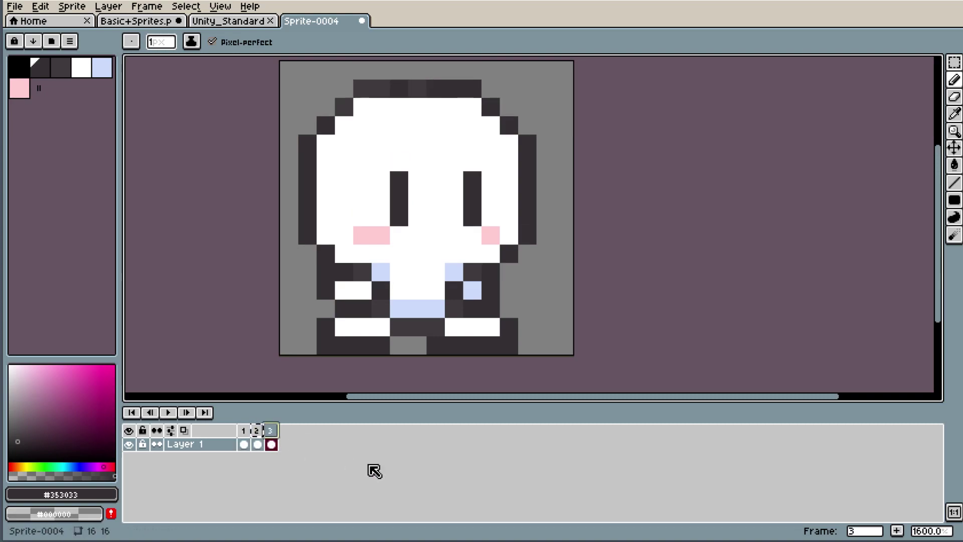
{"action": "left_click", "coordinate": [897, 531]}
{"action": "left_click", "coordinate": [258, 443]}
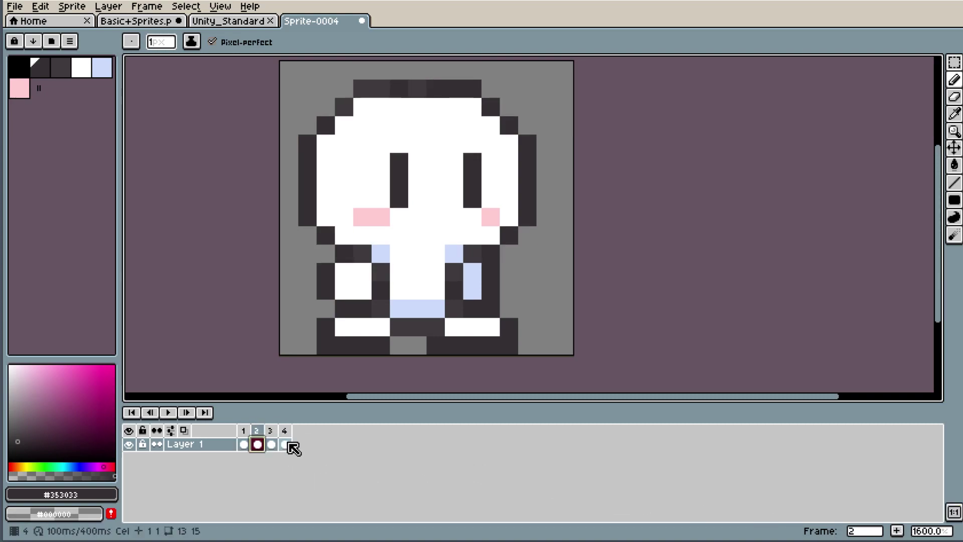
{"action": "key", "text": "ctrl+v"}
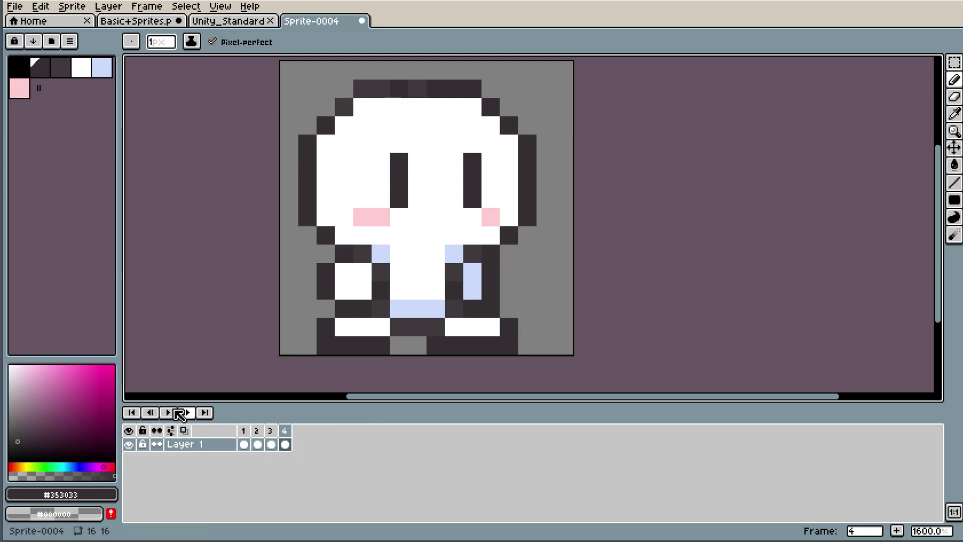
- Play the animation to preview the head bounce, then stop it
{"action": "left_click", "coordinate": [175, 411]}
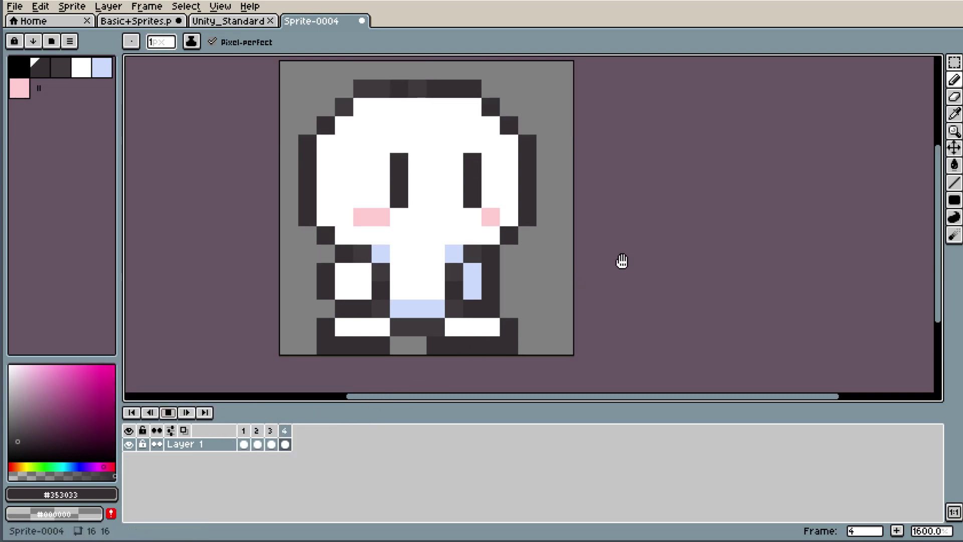
{"action": "scroll", "coordinate": [634, 233], "scroll_direction": "down", "scroll_amount": 3}
{"action": "scroll", "coordinate": [672, 180], "scroll_direction": "down", "scroll_amount": 3}
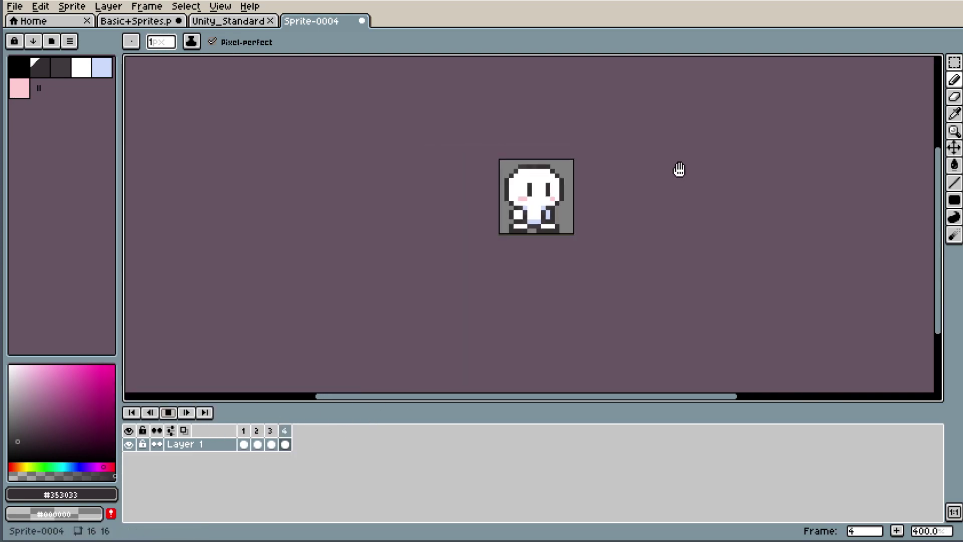
{"action": "scroll", "coordinate": [615, 161], "scroll_direction": "up", "scroll_amount": 5}
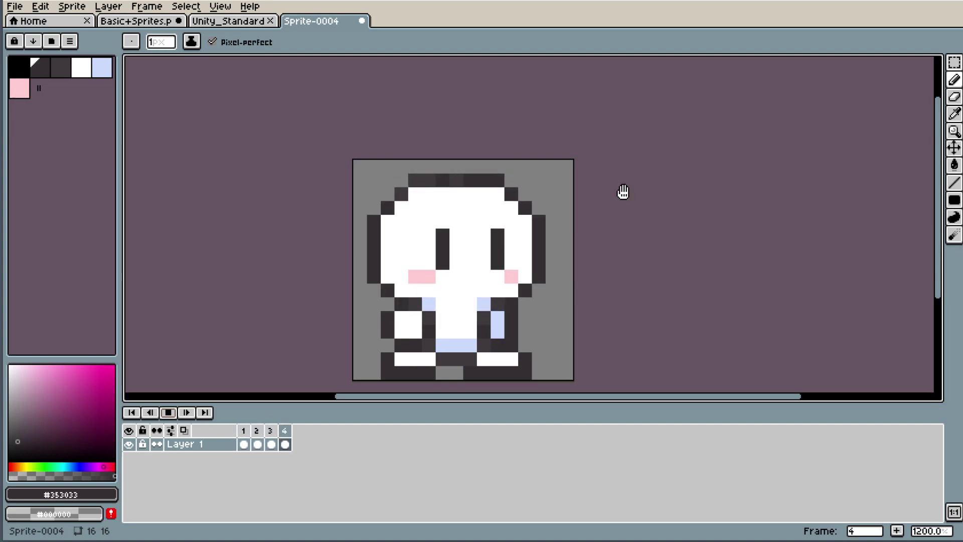
{"action": "left_click", "coordinate": [282, 446]}
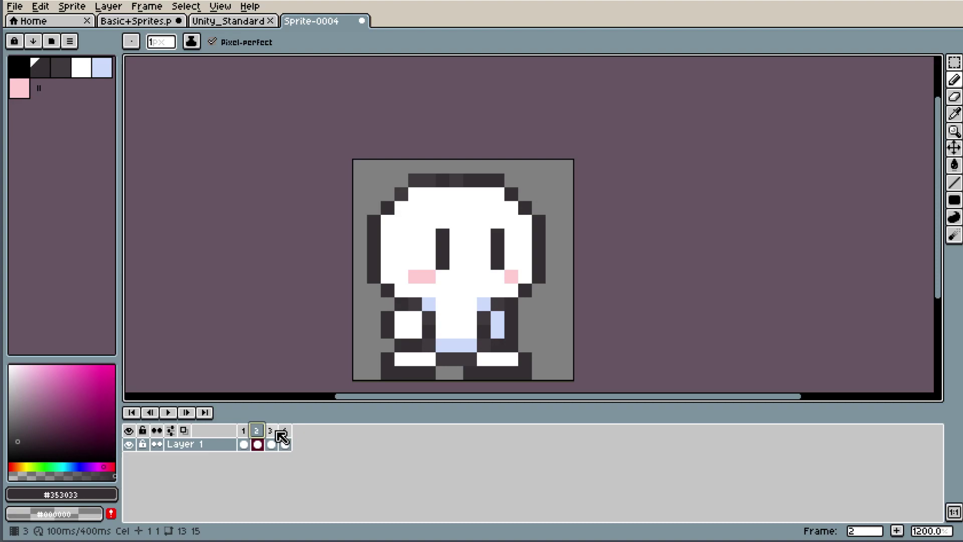
- Cut the animation down to frames 1 and 2 and replay the preview
{"action": "key", "text": "alt+c"}
{"action": "key", "text": "alt+c"}
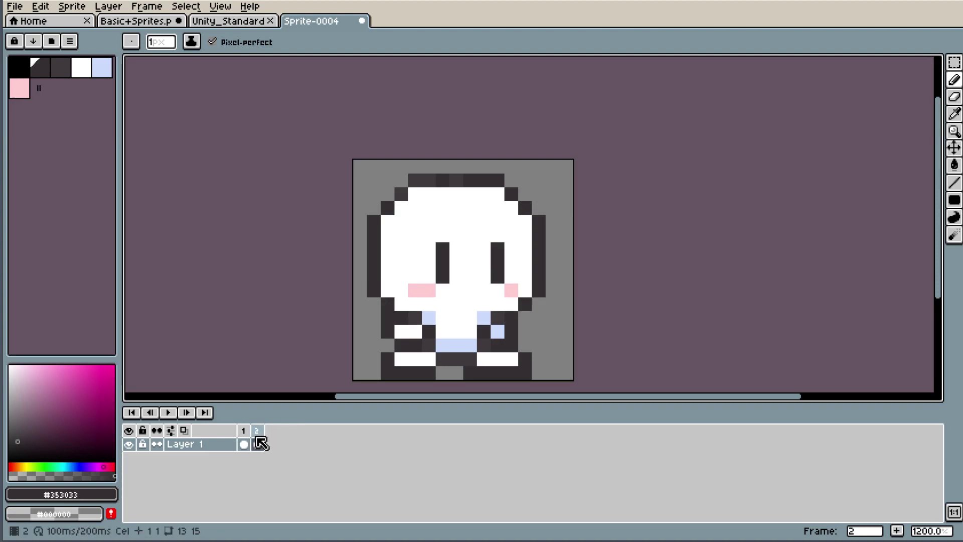
{"action": "left_click", "coordinate": [246, 432]}
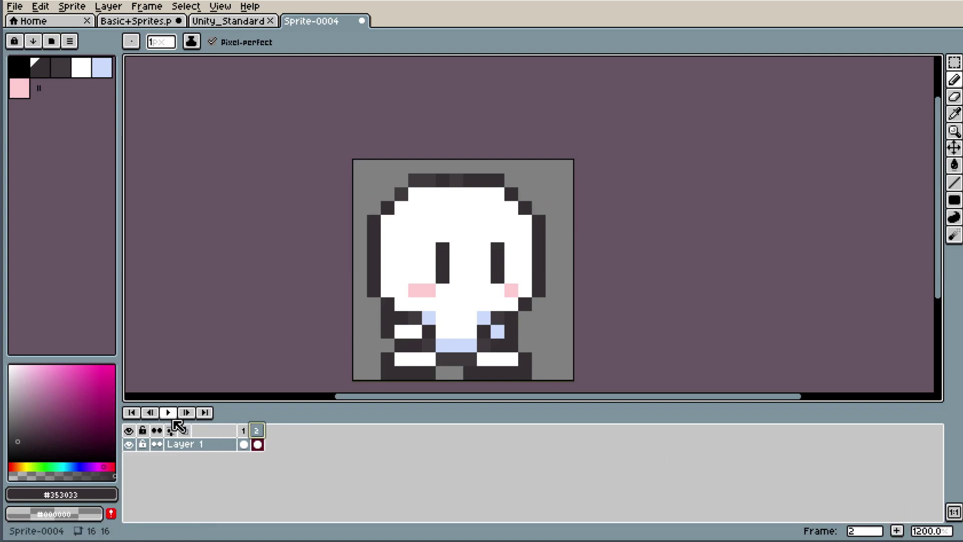
{"action": "scroll", "coordinate": [591, 296], "scroll_direction": "down", "scroll_amount": 1}
{"action": "scroll", "coordinate": [640, 307], "scroll_direction": "down", "scroll_amount": 1}
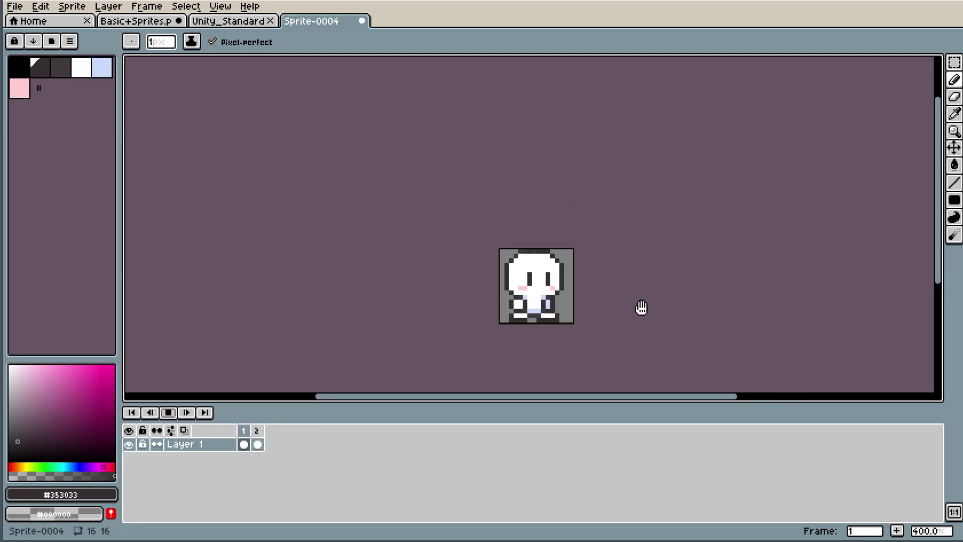
{"action": "scroll", "coordinate": [628, 317], "scroll_direction": "up", "scroll_amount": 1}
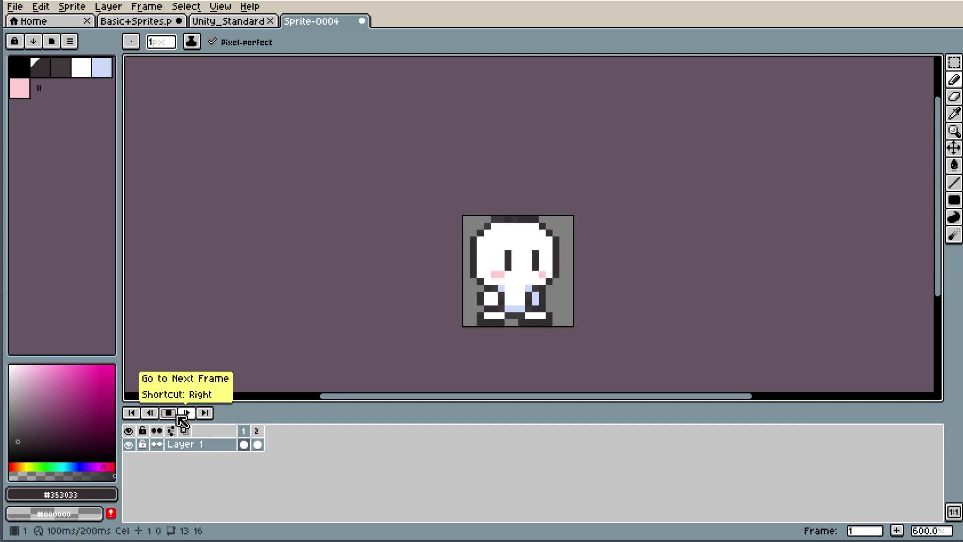
{"action": "left_click", "coordinate": [169, 413]}
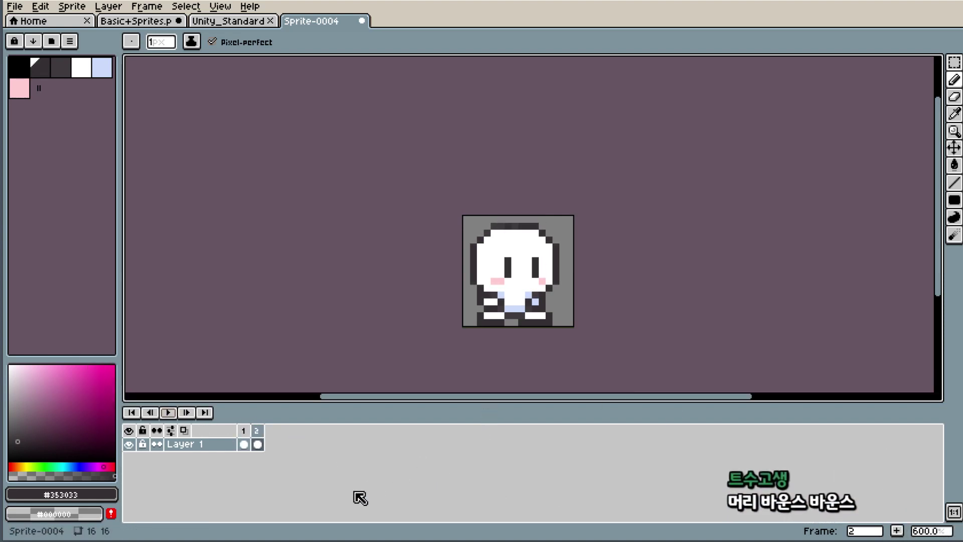
{"action": "left_click", "coordinate": [243, 430]}
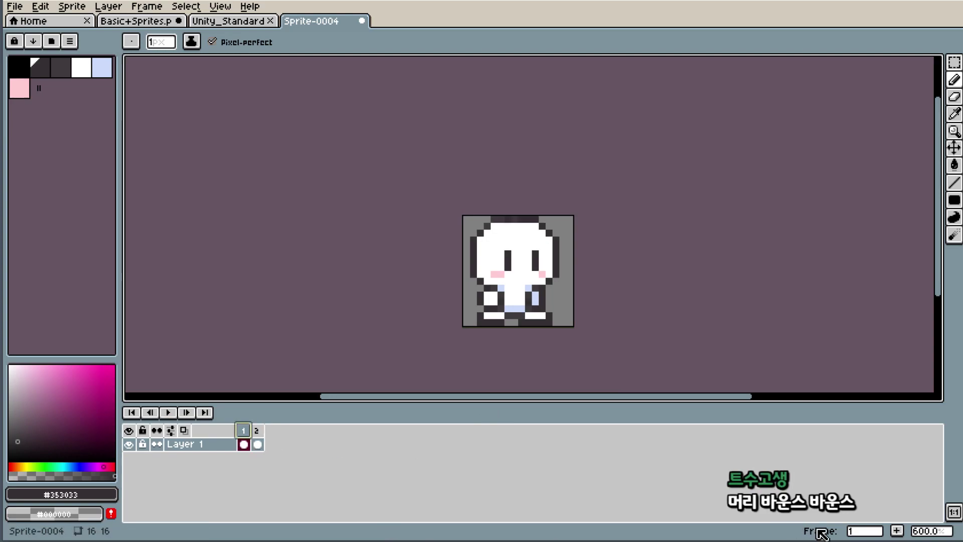
{"action": "double_click", "coordinate": [898, 530]}
{"action": "triple_click", "coordinate": [898, 530]}
{"action": "double_click", "coordinate": [898, 530]}
{"action": "double_click", "coordinate": [898, 530]}
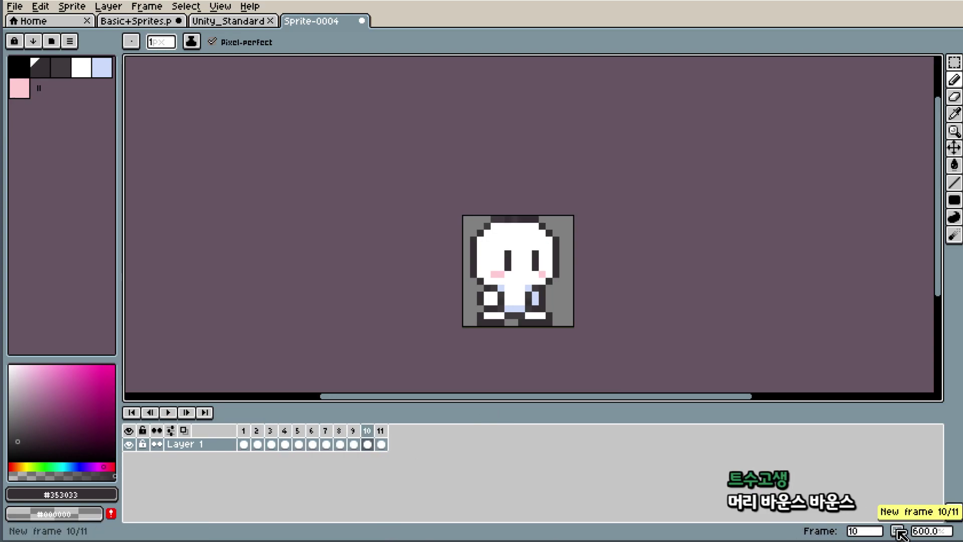
{"action": "left_click", "coordinate": [898, 530]}
{"action": "double_click", "coordinate": [897, 530]}
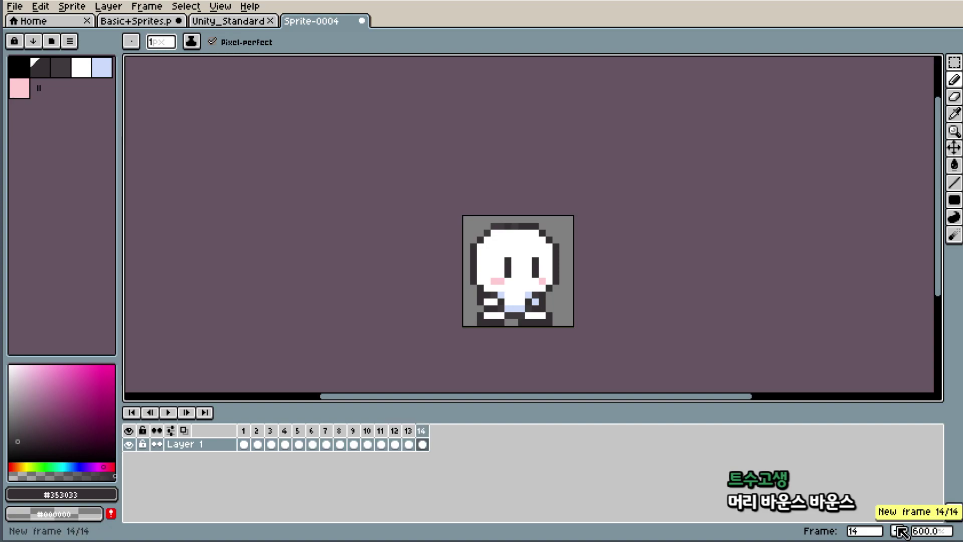
{"action": "triple_click", "coordinate": [898, 530]}
{"action": "left_click", "coordinate": [898, 530]}
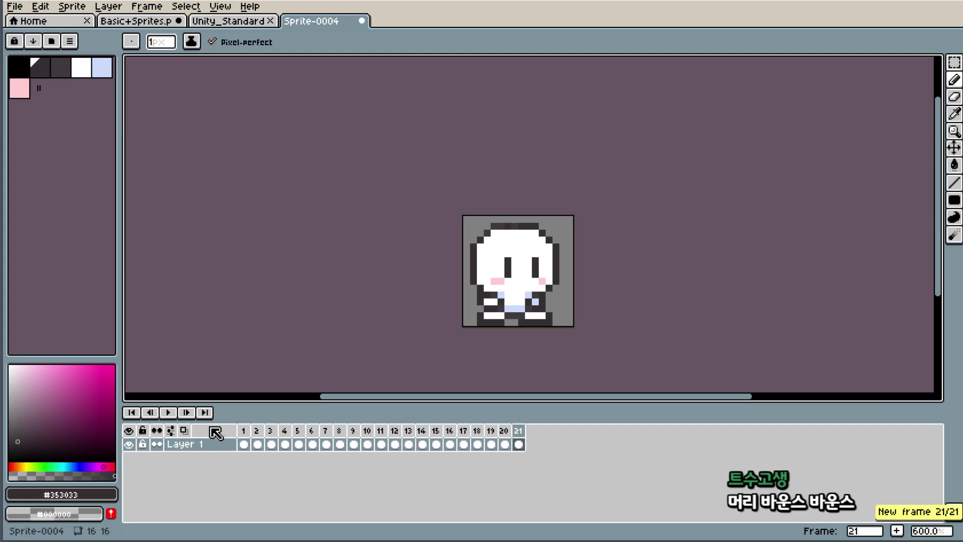
{"action": "left_click", "coordinate": [168, 412]}
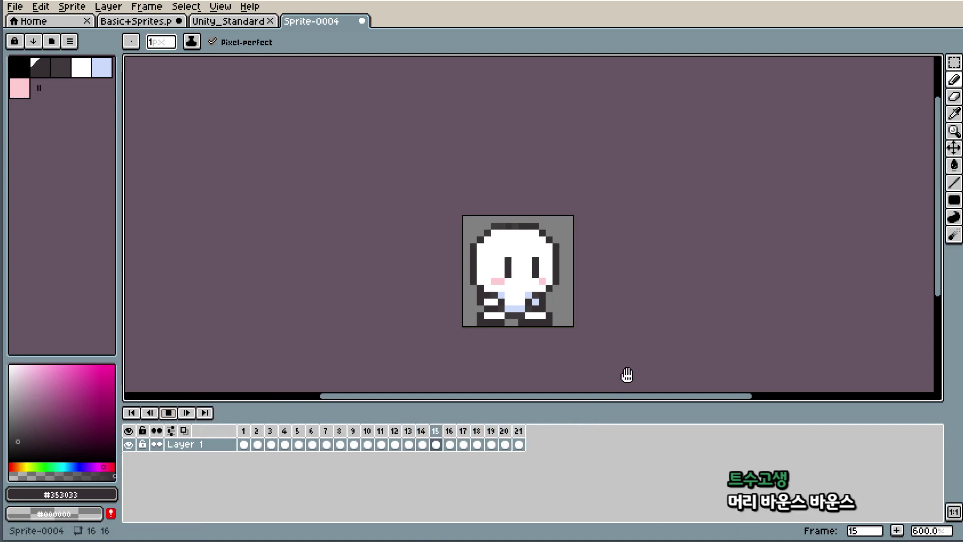
{"action": "scroll", "coordinate": [722, 315], "scroll_direction": "up", "scroll_amount": 1}
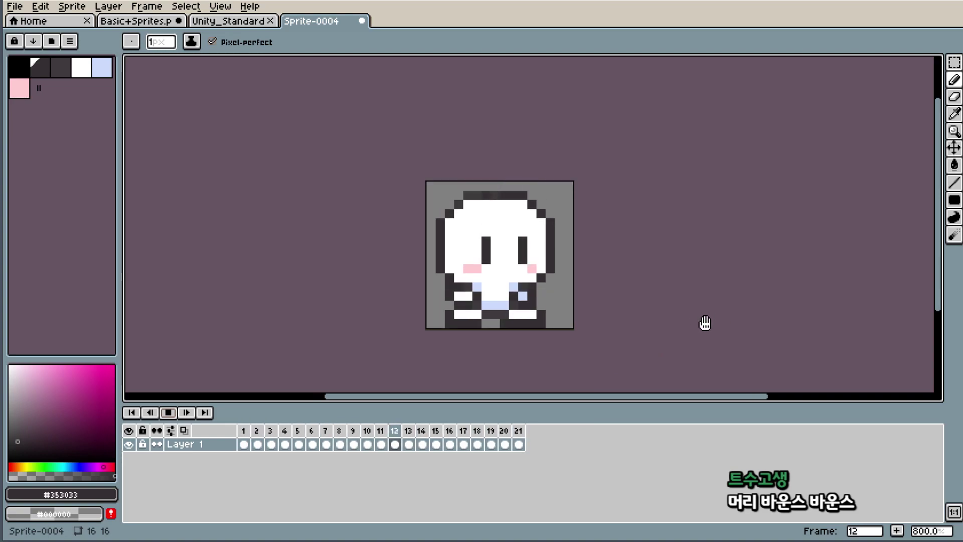
{"action": "scroll", "coordinate": [704, 321], "scroll_direction": "down", "scroll_amount": 3}
{"action": "scroll", "coordinate": [727, 324], "scroll_direction": "down", "scroll_amount": 1}
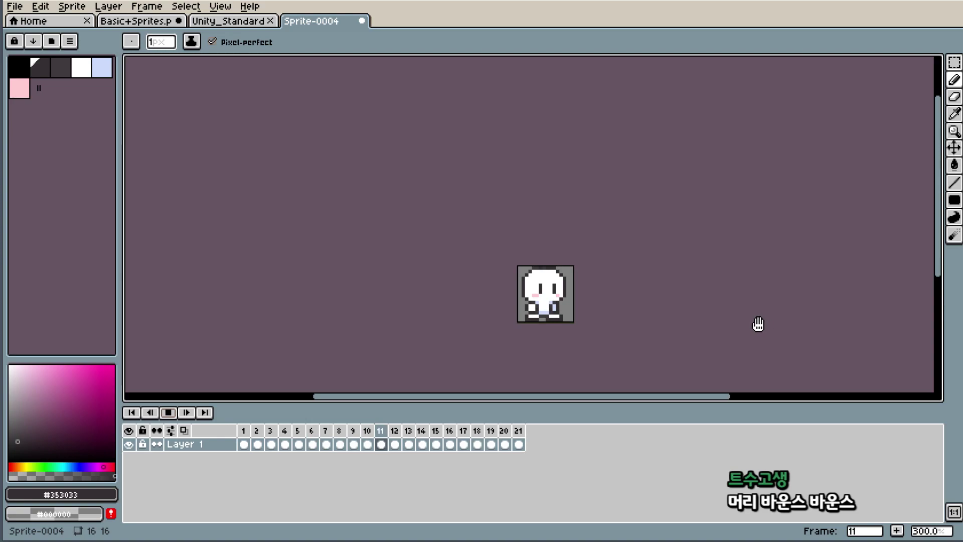
{"action": "scroll", "coordinate": [750, 321], "scroll_direction": "up", "scroll_amount": 1}
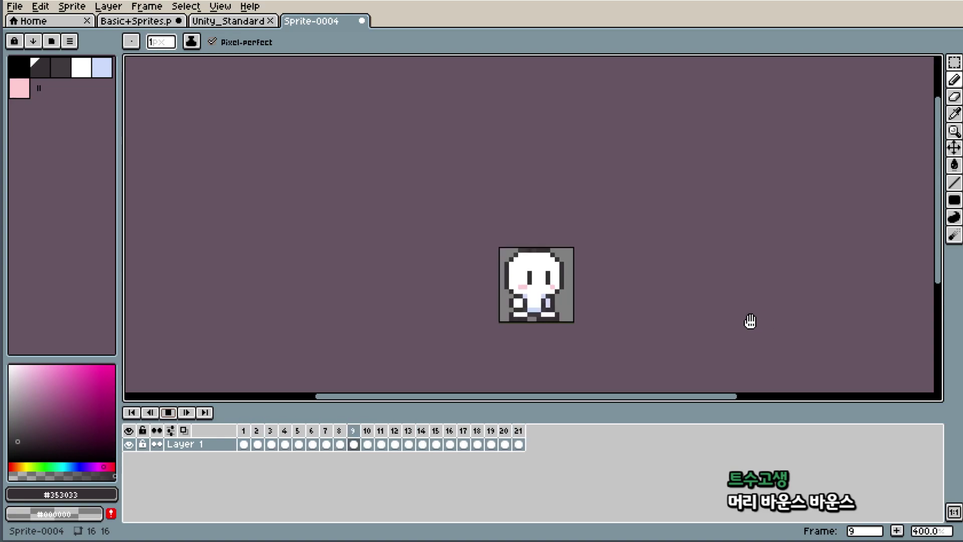
{"action": "scroll", "coordinate": [748, 319], "scroll_direction": "up", "scroll_amount": 2}
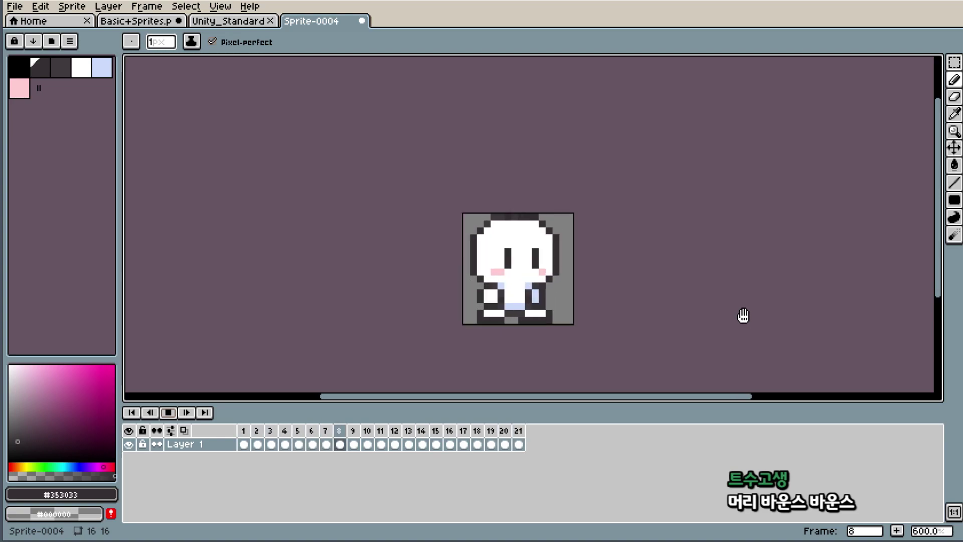
{"action": "scroll", "coordinate": [744, 316], "scroll_direction": "up", "scroll_amount": 3}
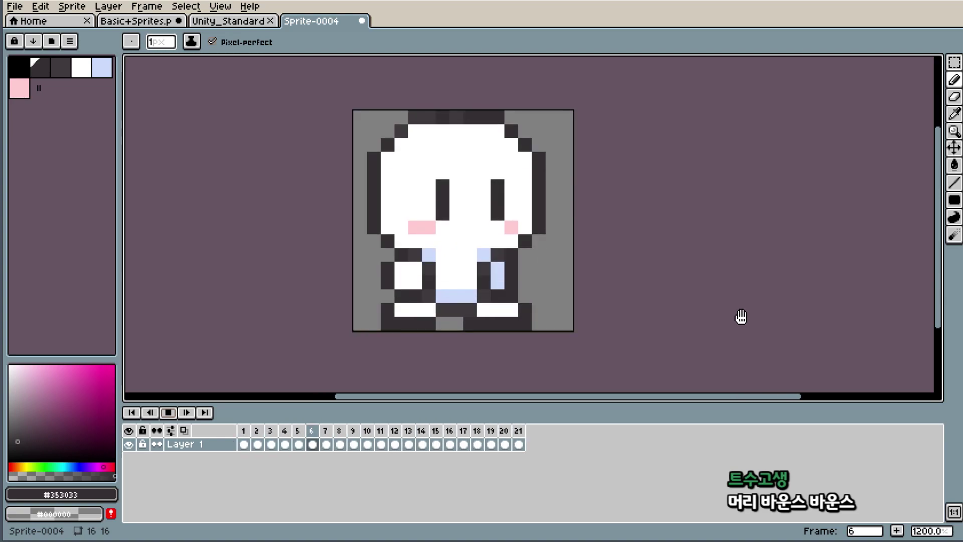
{"action": "key", "text": "v"}
{"action": "key", "text": "ctrl+z"}
{"action": "key", "text": "ctrl+z"}
{"action": "key", "text": "ctrl+z"}
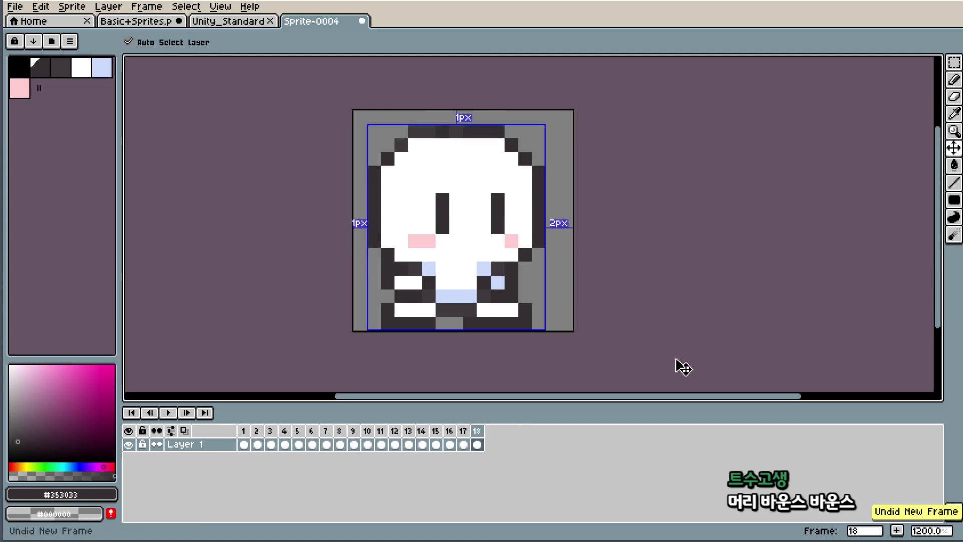
{"action": "key", "text": "ctrl+z"}
{"action": "key", "text": "ctrl+z"}
{"action": "key", "text": "ctrl+z"}
{"action": "key", "text": "ctrl+z"}
{"action": "key", "text": "ctrl+z"}
{"action": "key", "text": "ctrl+z"}
{"action": "key", "text": "ctrl+z"}
{"action": "key", "text": "ctrl+z"}
{"action": "key", "text": "ctrl+z"}
{"action": "key", "text": "ctrl+z"}
{"action": "key", "text": "ctrl+z"}
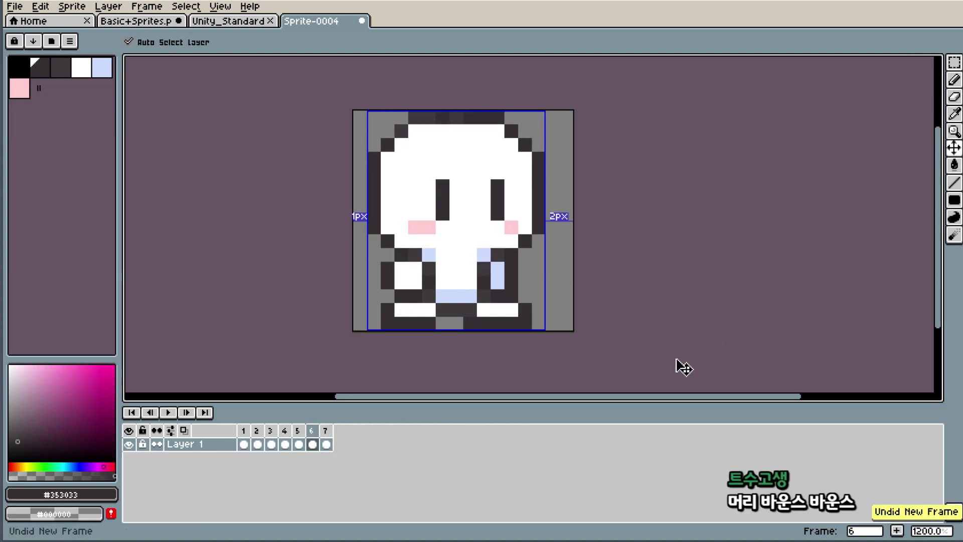
{"action": "key", "text": "ctrl+z"}
{"action": "key", "text": "ctrl+z"}
{"action": "key", "text": "ctrl+z"}
{"action": "key", "text": "ctrl+z"}
{"action": "key", "text": "ctrl+z"}
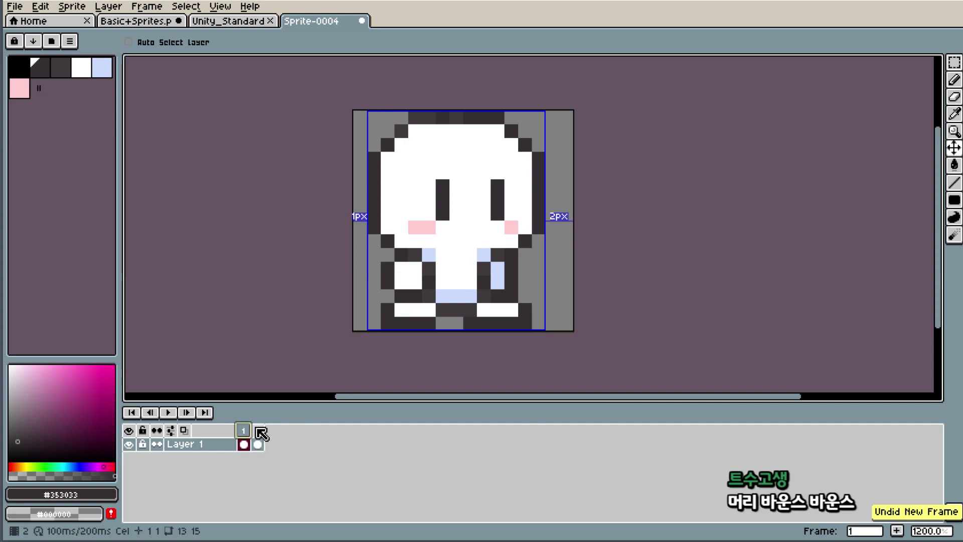
{"action": "key", "text": "Return"}
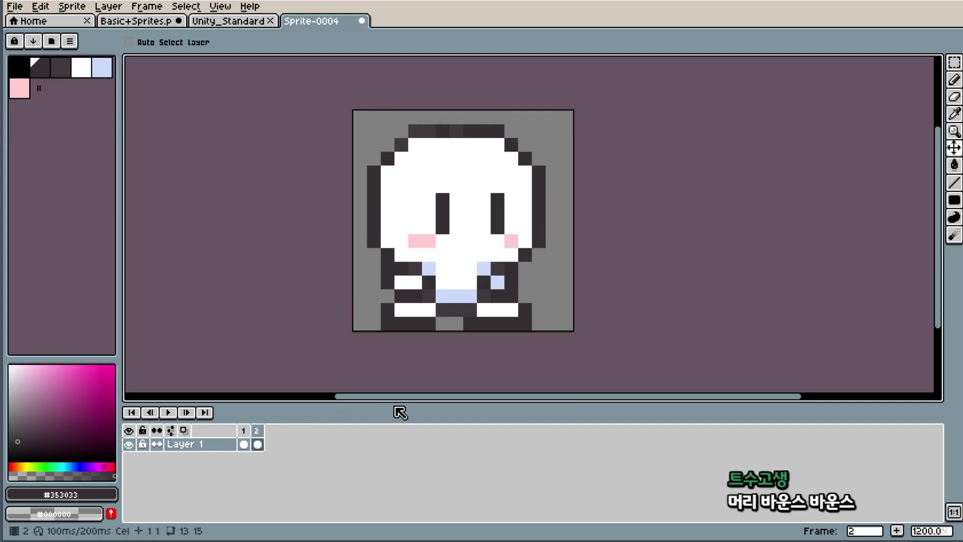
{"action": "key", "text": "Return"}
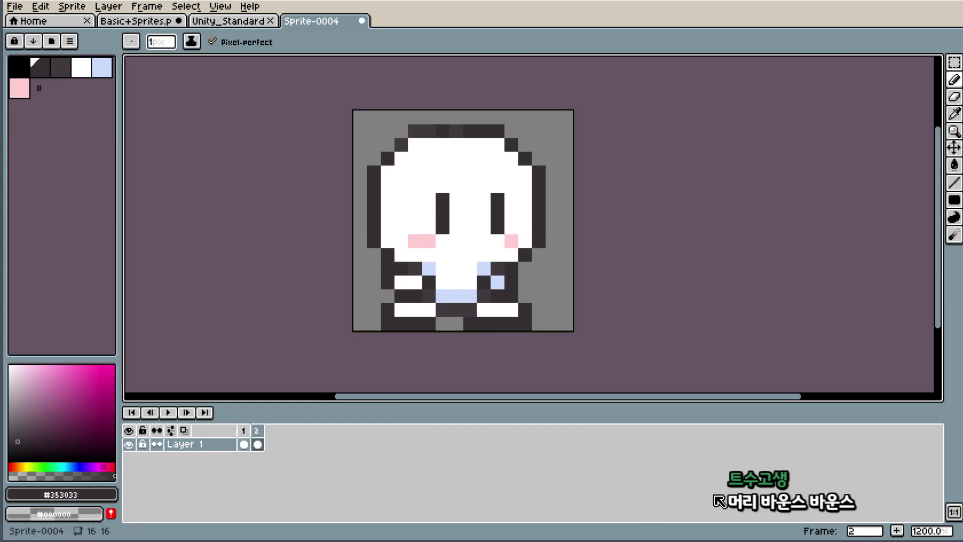
- Add a third frame and paste frame 1's pose into it
{"action": "left_click", "coordinate": [896, 531]}
{"action": "left_click", "coordinate": [244, 444]}
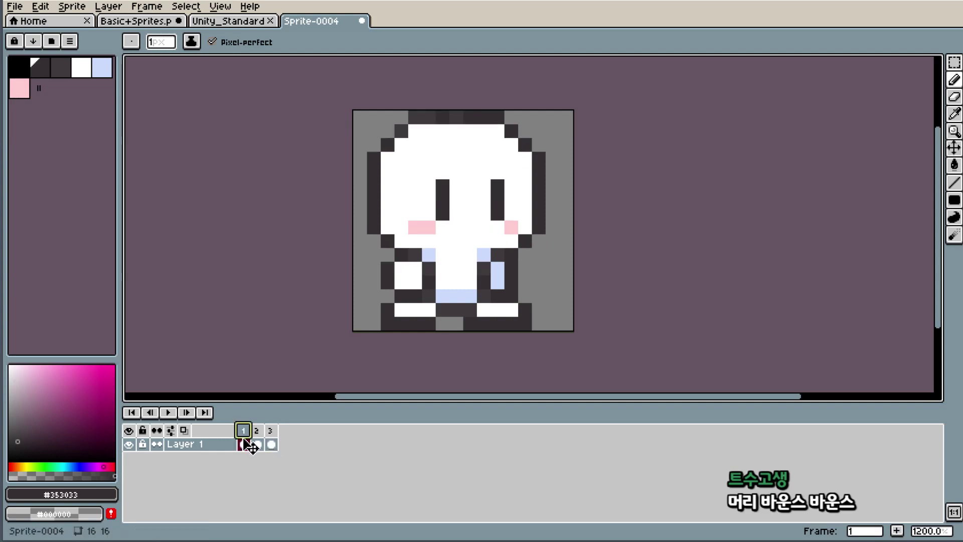
{"action": "left_click", "coordinate": [272, 443]}
{"action": "key", "text": "ctrl+v"}
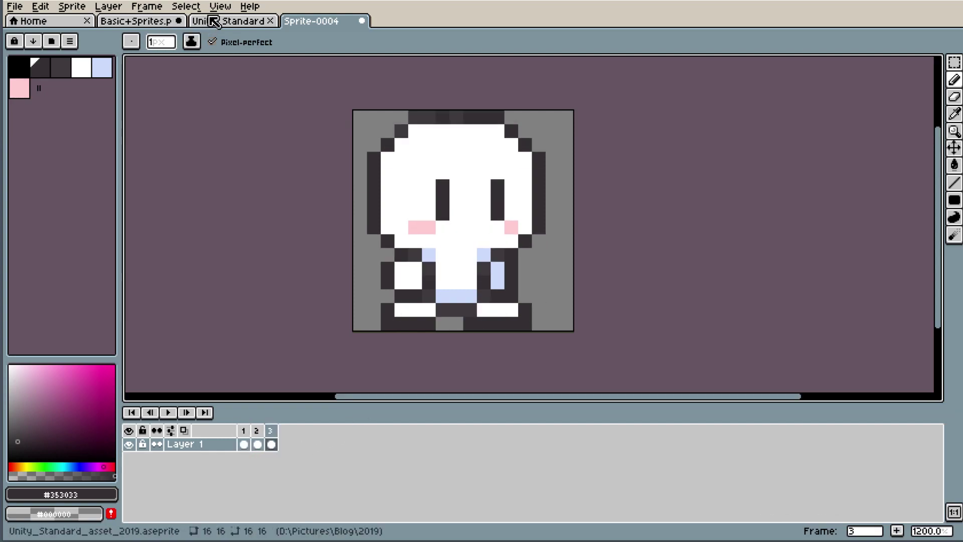
- Switch via the Basic+Sprites and Unity_Standard tabs to Sprite-0004, zoom in, and select frame 3
{"action": "left_click", "coordinate": [135, 20]}
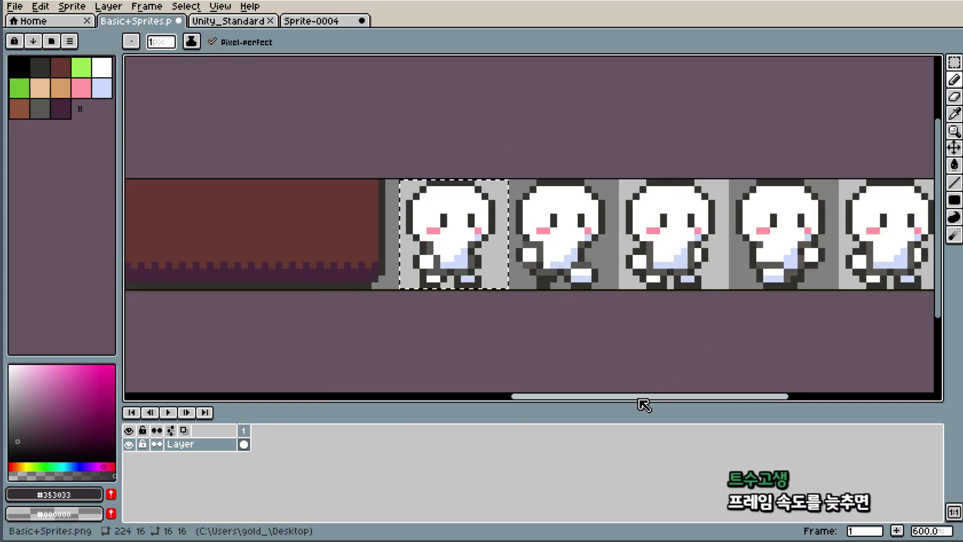
{"action": "left_click_drag", "start_coordinate": [640, 397], "coordinate": [703, 397]}
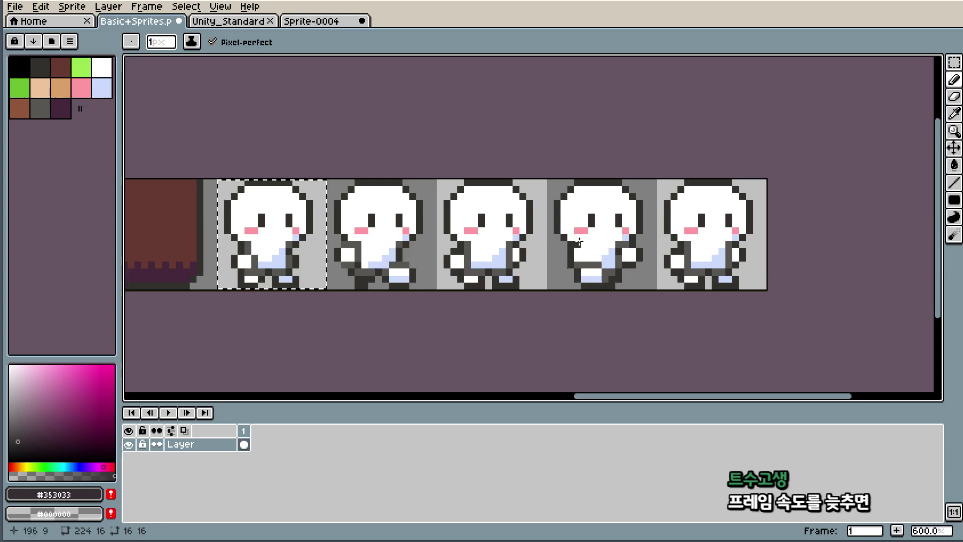
{"action": "left_click", "coordinate": [235, 22]}
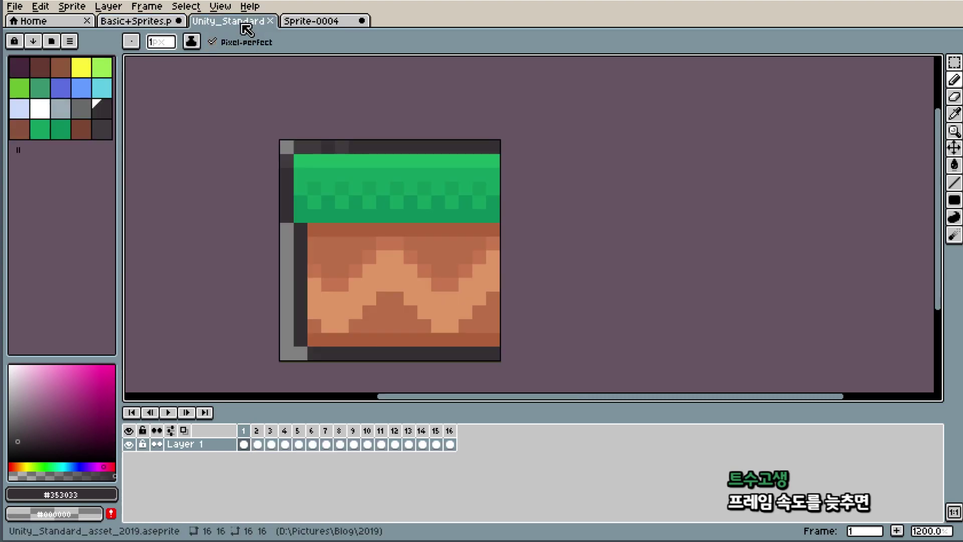
{"action": "left_click", "coordinate": [321, 22]}
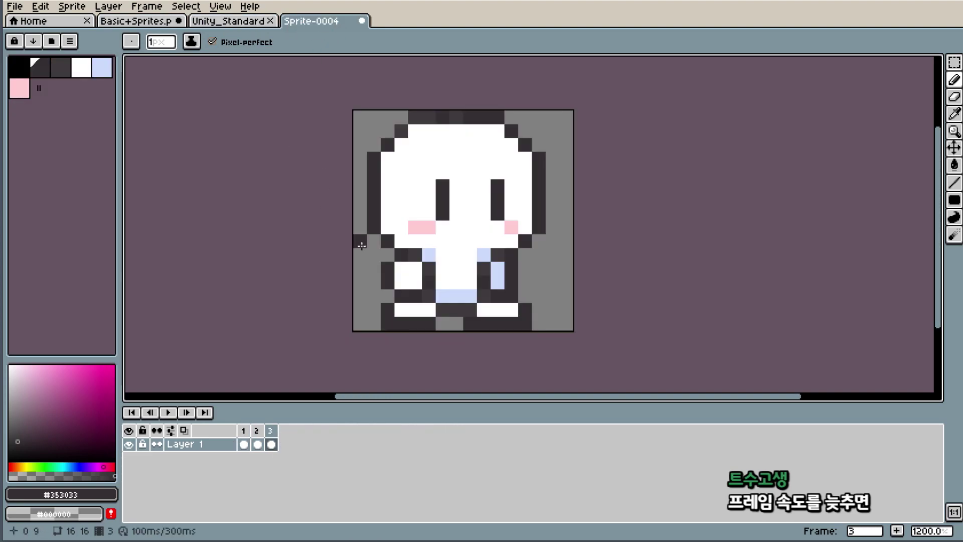
{"action": "scroll", "coordinate": [362, 245], "scroll_direction": "up", "scroll_amount": 1}
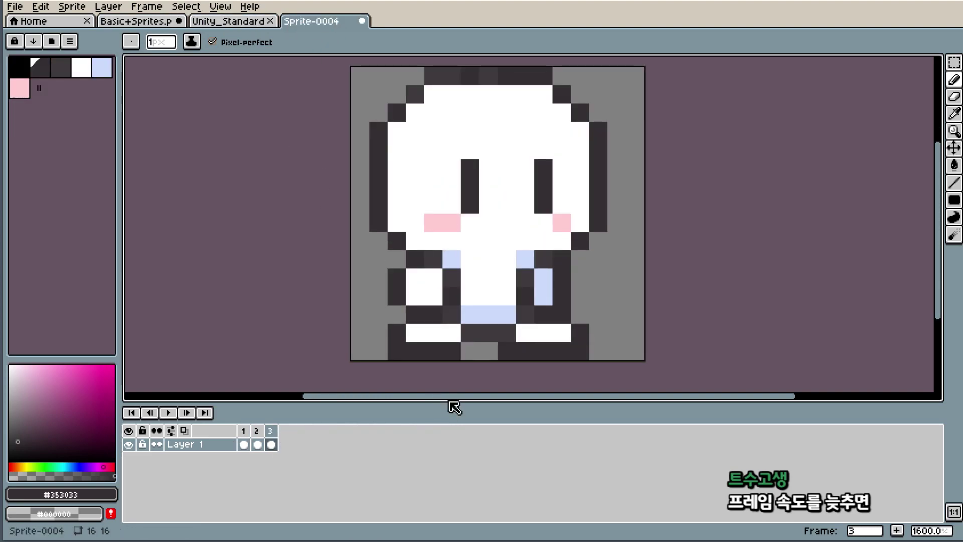
{"action": "left_click_drag", "start_coordinate": [450, 397], "coordinate": [498, 397]}
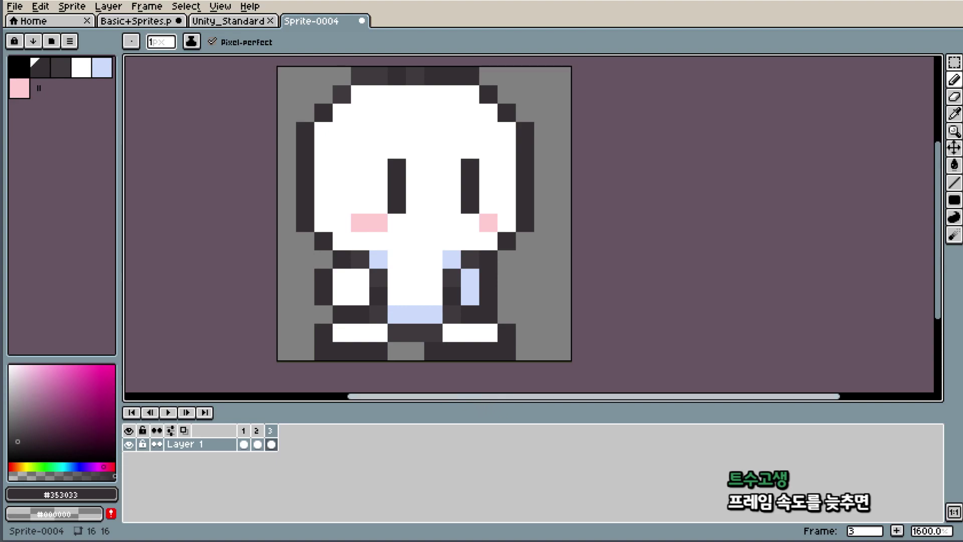
{"action": "left_click", "coordinate": [271, 443]}
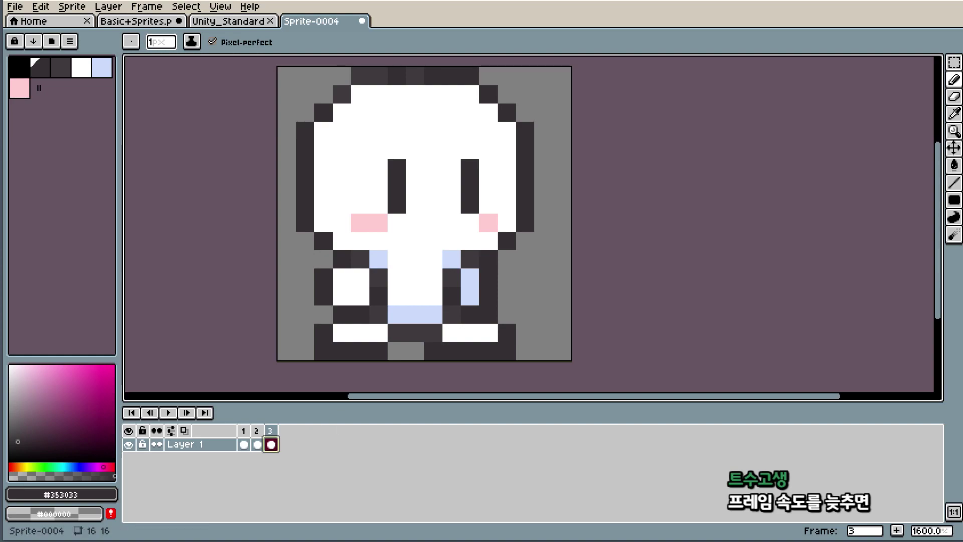
- Shift frame 3's left foot one pixel left and repaint its dark outline
{"action": "scroll", "coordinate": [398, 294], "scroll_direction": "up", "scroll_amount": 2}
{"action": "scroll", "coordinate": [402, 273], "scroll_direction": "down", "scroll_amount": 2}
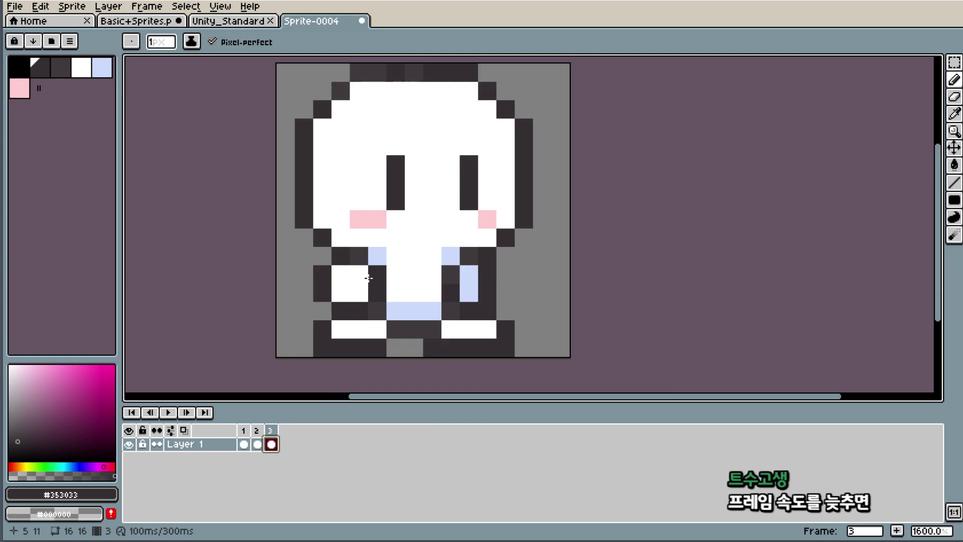
{"action": "left_click", "coordinate": [466, 334]}
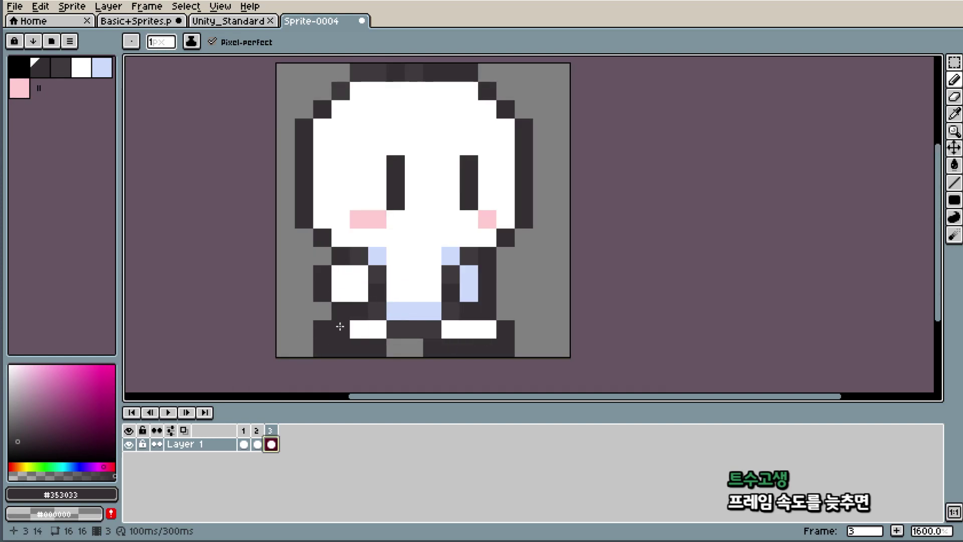
{"action": "left_click", "coordinate": [340, 329]}
{"action": "left_click", "coordinate": [377, 329]}
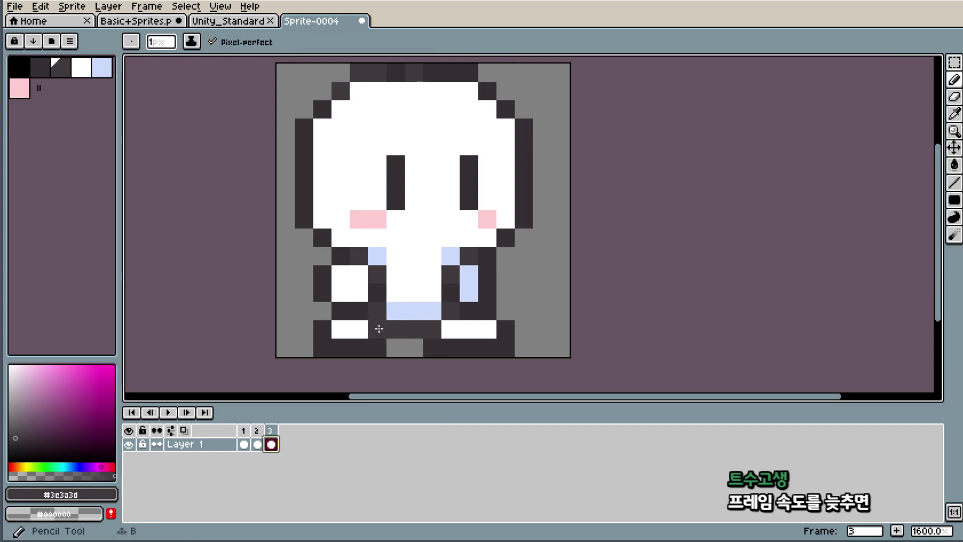
{"action": "left_click", "coordinate": [365, 343]}
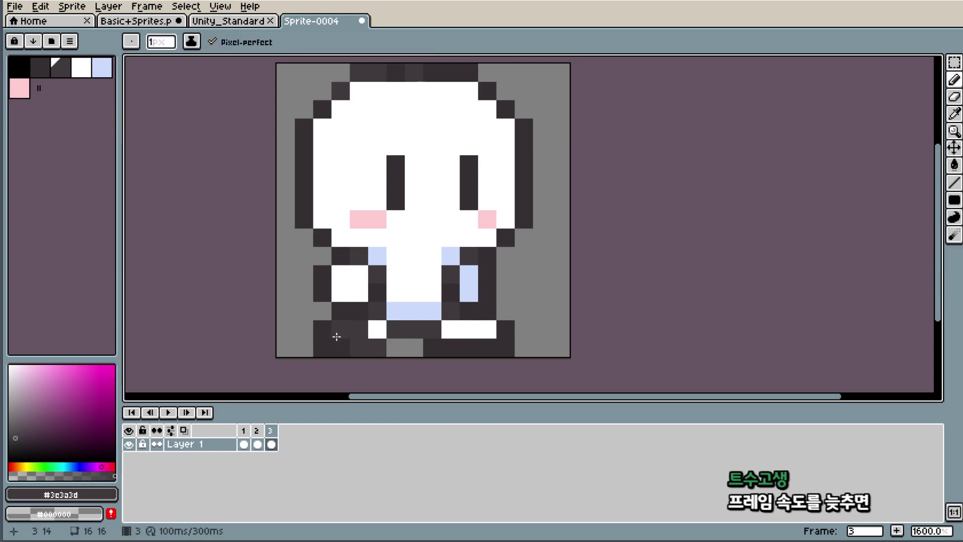
- Erase the four bottom-left dark pixels and paint the raised right foot white
{"action": "key", "text": "e"}
{"action": "left_click_drag", "start_coordinate": [337, 337], "coordinate": [340, 347]}
{"action": "key", "text": "i"}
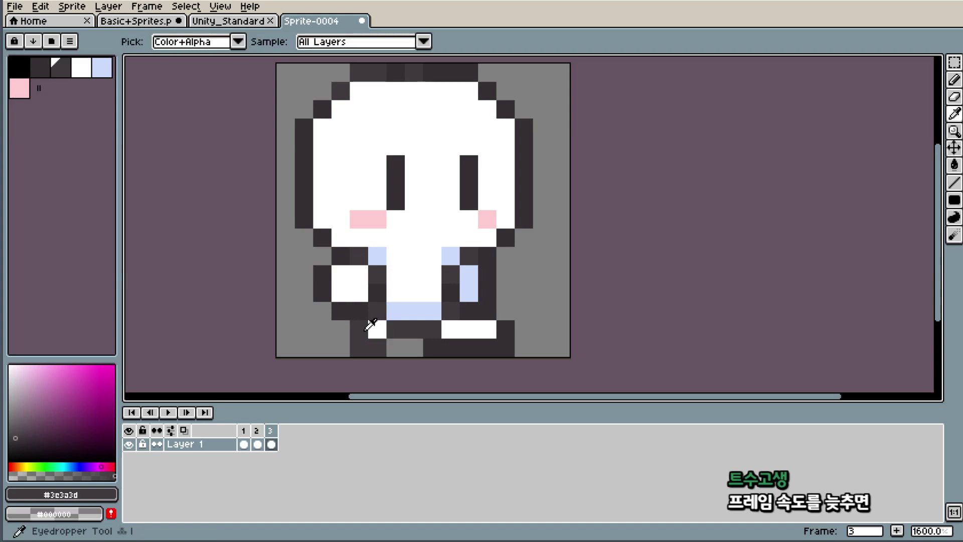
{"action": "left_click", "coordinate": [467, 326]}
{"action": "key", "text": "b"}
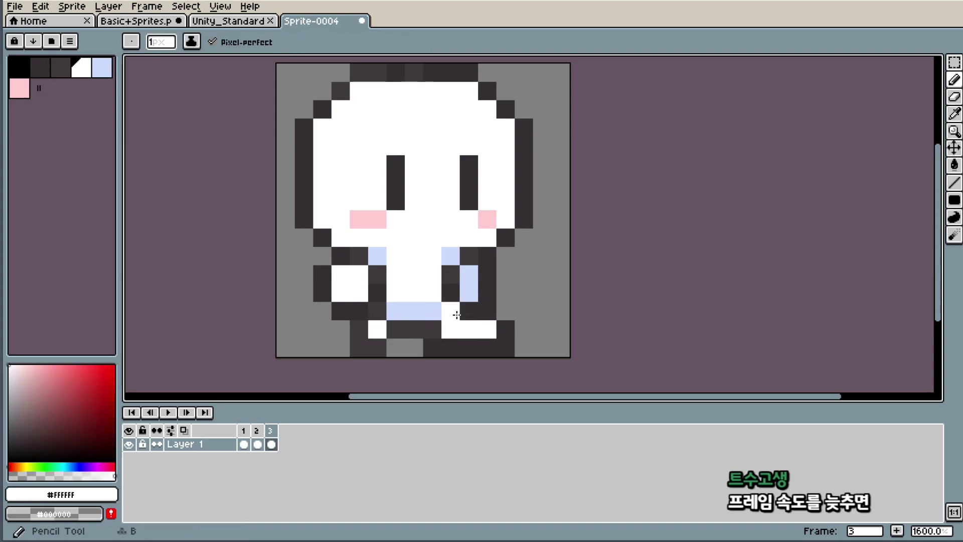
{"action": "left_click_drag", "start_coordinate": [456, 314], "coordinate": [484, 316]}
{"action": "left_click", "coordinate": [506, 310]}
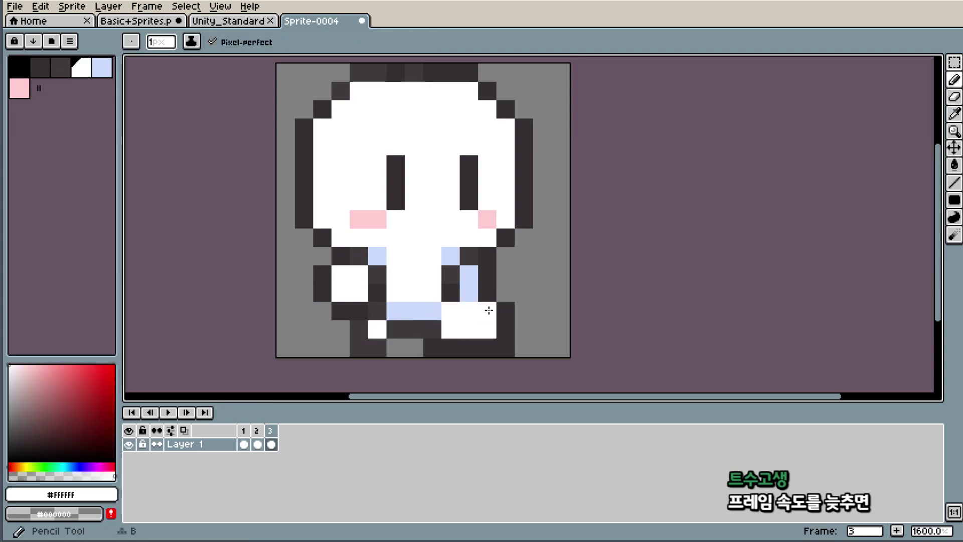
{"action": "left_click", "coordinate": [487, 292]}
- Outline the right foot's edge in dark and clear the two pixels above it
{"action": "left_click", "coordinate": [502, 305], "text": "alt"}
{"action": "left_click", "coordinate": [506, 292]}
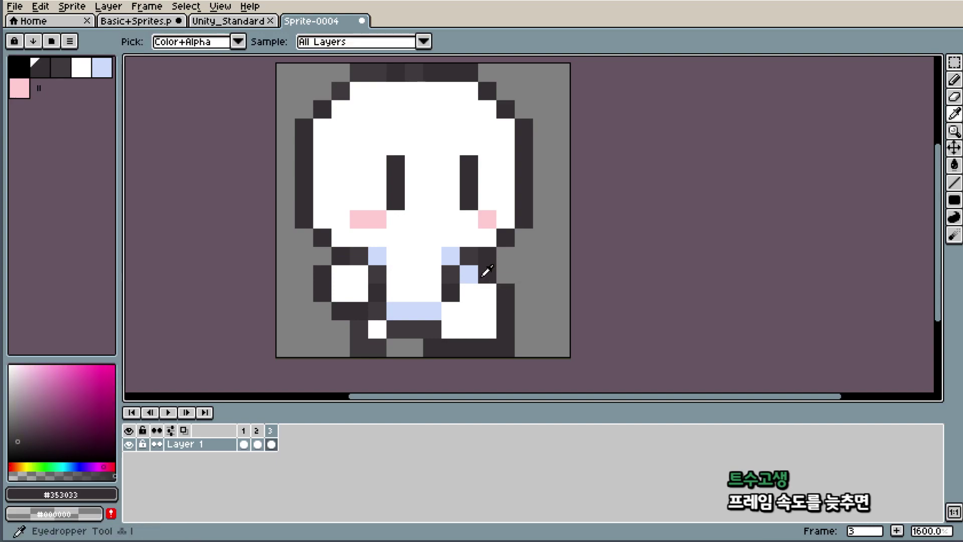
{"action": "key", "text": "e"}
{"action": "mouse_move", "coordinate": [469, 273]}
{"action": "left_mouse_down"}
{"action": "mouse_move", "coordinate": [486, 274]}
{"action": "mouse_move", "coordinate": [469, 292]}
{"action": "left_mouse_up"}
{"action": "key", "text": "b"}
{"action": "left_click", "coordinate": [477, 303], "text": "alt"}
{"action": "left_click", "coordinate": [504, 292]}
- Clear the dark pixel at the character's lower right
{"action": "scroll", "coordinate": [533, 260], "scroll_direction": "down", "scroll_amount": 4}
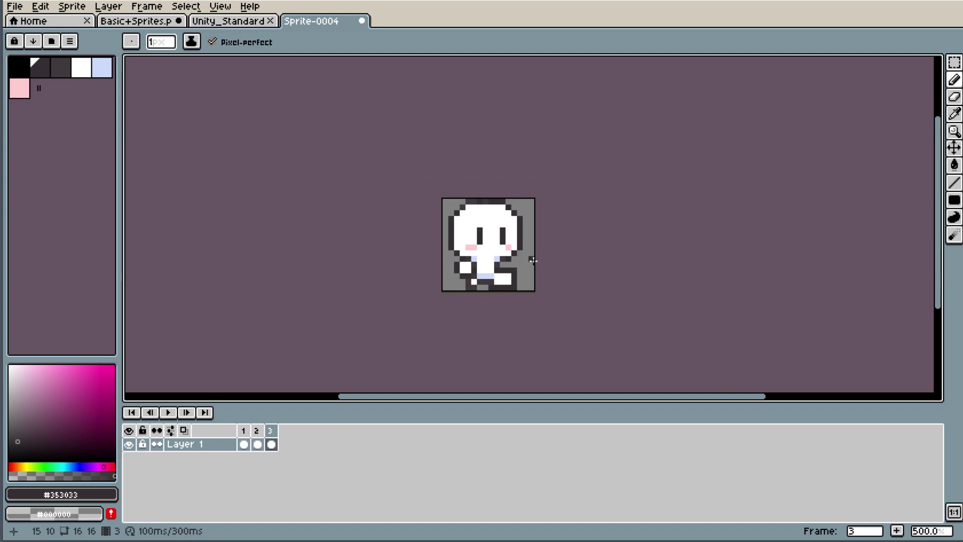
{"action": "scroll", "coordinate": [533, 260], "scroll_direction": "up", "scroll_amount": 2}
{"action": "scroll", "coordinate": [532, 260], "scroll_direction": "up", "scroll_amount": 5}
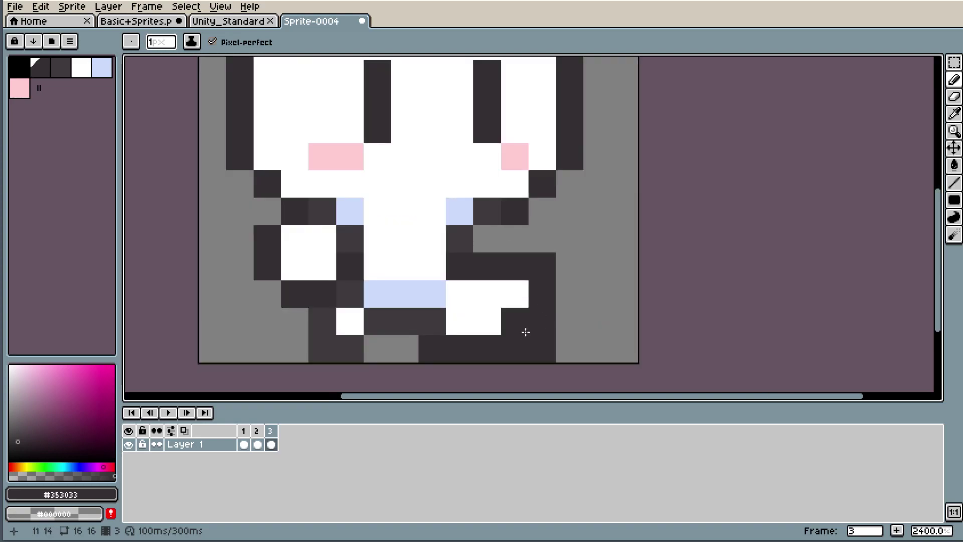
{"action": "key", "text": "e"}
{"action": "left_click", "coordinate": [525, 332]}
{"action": "key", "text": "i"}
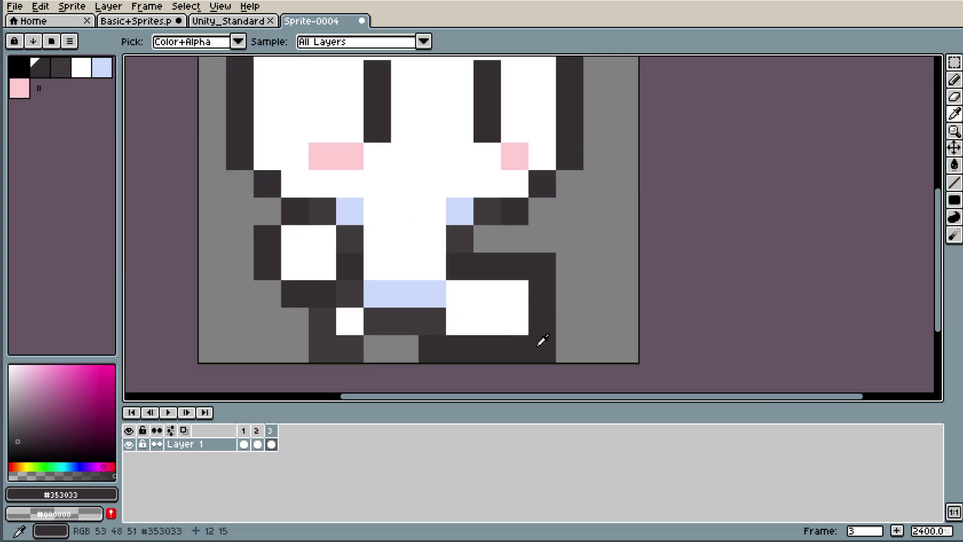
{"action": "key", "text": "e"}
- Pick light blue #cbdbfc from the body and paint the bottom-right row with it
{"action": "scroll", "coordinate": [624, 313], "scroll_direction": "down", "scroll_amount": 6}
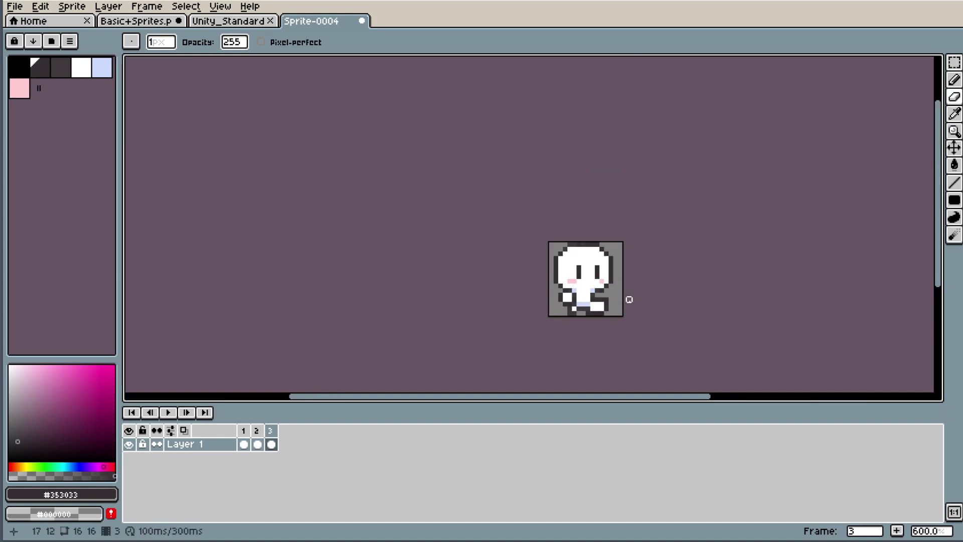
{"action": "scroll", "coordinate": [629, 300], "scroll_direction": "up", "scroll_amount": 3}
{"action": "scroll", "coordinate": [600, 290], "scroll_direction": "up", "scroll_amount": 1}
{"action": "key", "text": "i"}
{"action": "left_click", "coordinate": [512, 310]}
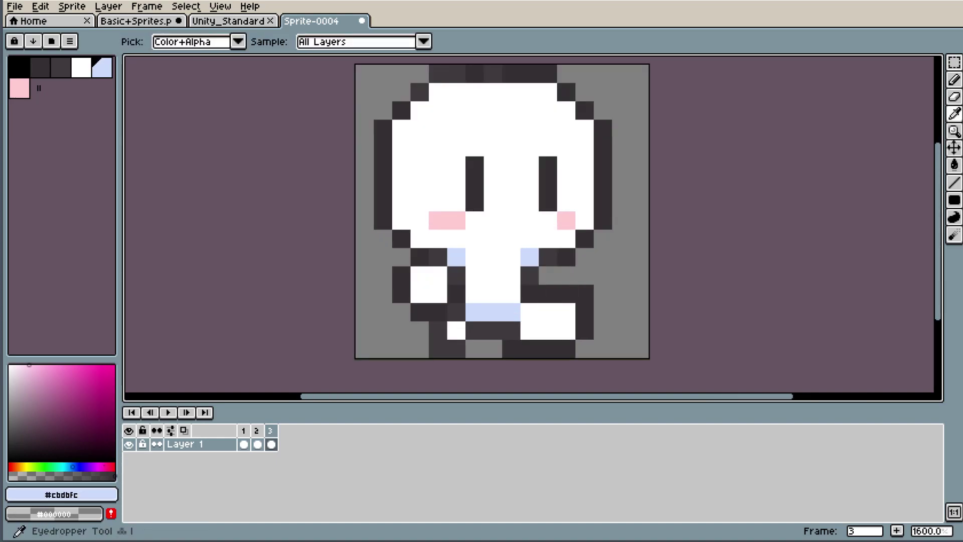
{"action": "key", "text": "b"}
{"action": "left_click", "coordinate": [531, 329]}
{"action": "left_click", "coordinate": [561, 329]}
- Add more #cbdbfc shading pixels along the lower right leg
{"action": "scroll", "coordinate": [662, 290], "scroll_direction": "down", "scroll_amount": 6}
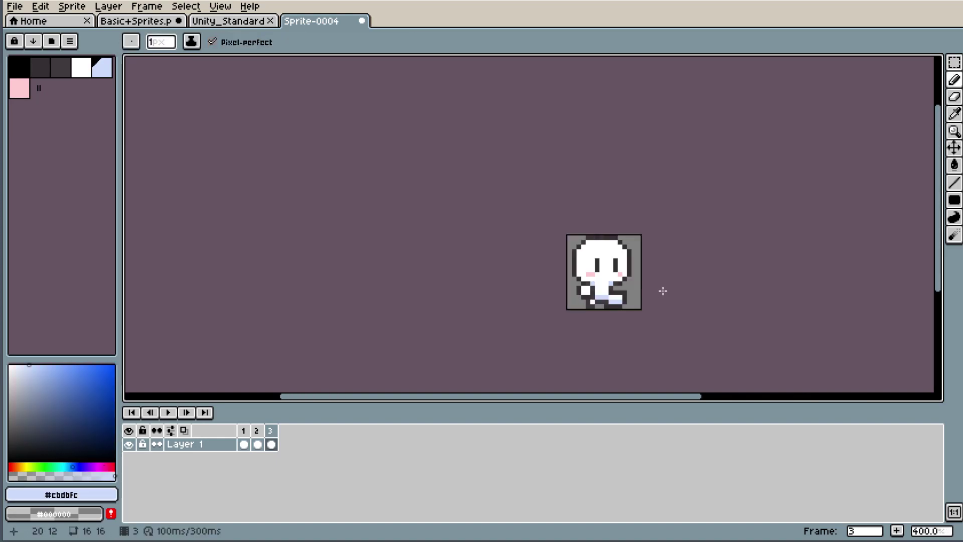
{"action": "scroll", "coordinate": [623, 283], "scroll_direction": "up", "scroll_amount": 5}
{"action": "scroll", "coordinate": [553, 311], "scroll_direction": "up", "scroll_amount": 1}
{"action": "left_click", "coordinate": [554, 311]}
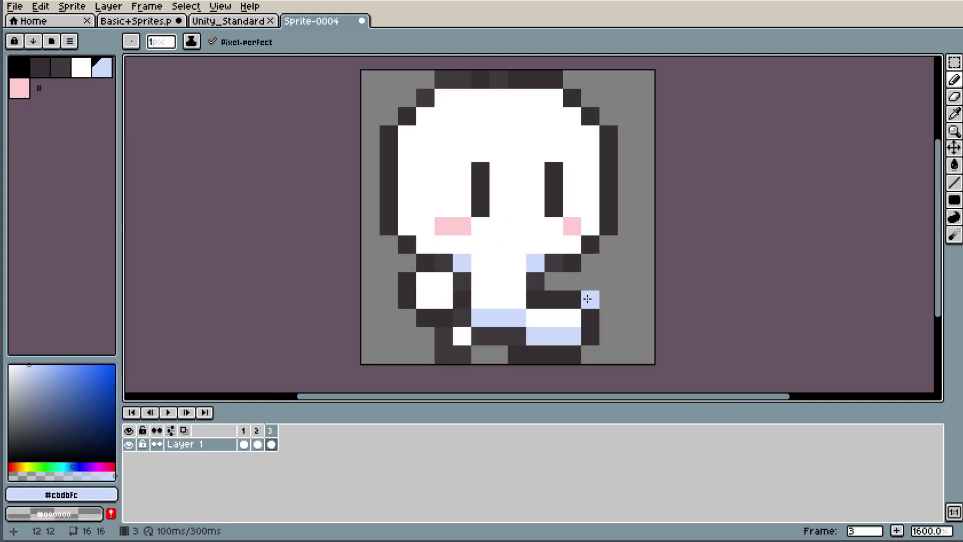
{"action": "key", "text": "e"}
{"action": "scroll", "coordinate": [637, 279], "scroll_direction": "down", "scroll_amount": 5}
{"action": "scroll", "coordinate": [642, 274], "scroll_direction": "up", "scroll_amount": 1}
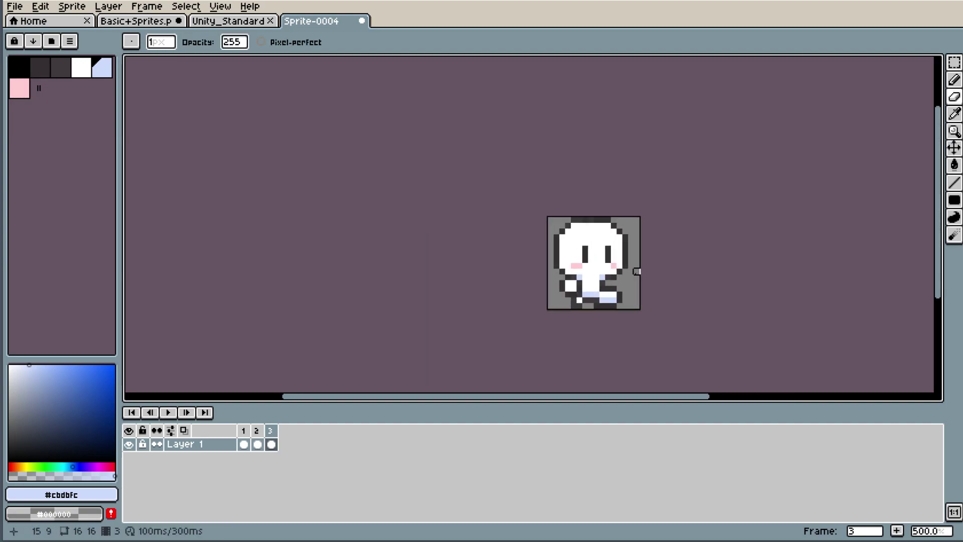
{"action": "scroll", "coordinate": [635, 274], "scroll_direction": "up", "scroll_amount": 3}
{"action": "scroll", "coordinate": [518, 345], "scroll_direction": "up", "scroll_amount": 2}
{"action": "key", "text": "i"}
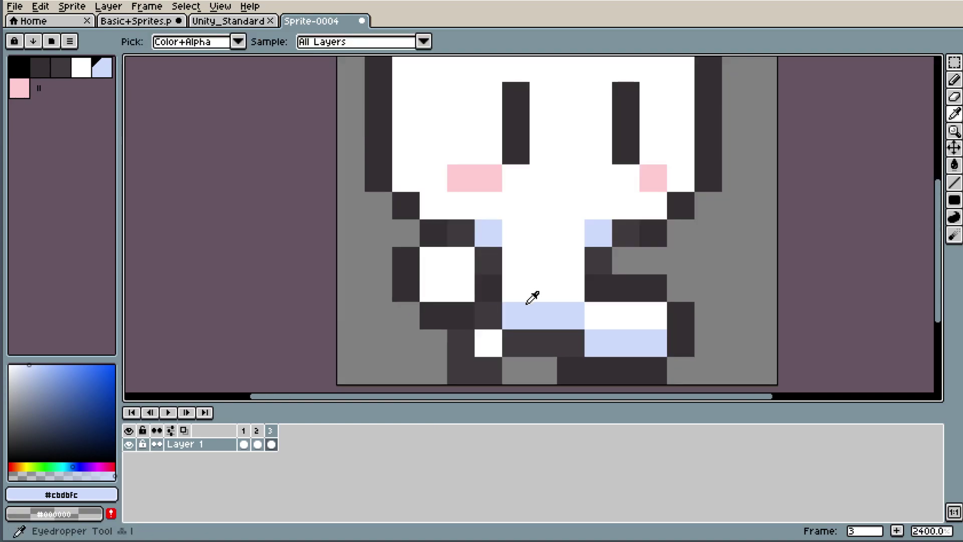
{"action": "key", "text": "b"}
{"action": "left_click", "coordinate": [489, 336]}
{"action": "scroll", "coordinate": [645, 338], "scroll_direction": "down", "scroll_amount": 2}
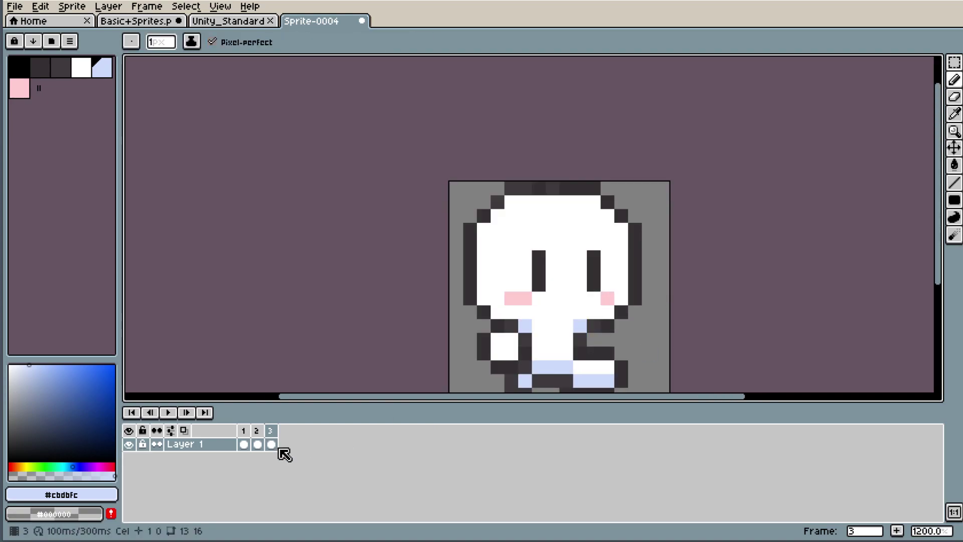
{"action": "scroll", "coordinate": [742, 361], "scroll_direction": "down", "scroll_amount": 4}
{"action": "scroll", "coordinate": [722, 376], "scroll_direction": "up", "scroll_amount": 5}
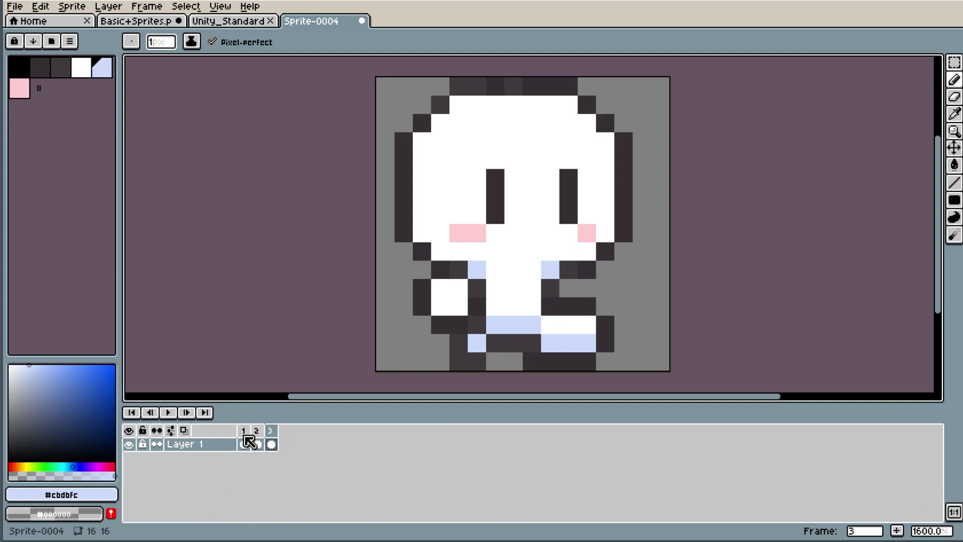
- Add frame 4 and draw a light-blue stroke on its right leg
{"action": "left_click", "coordinate": [898, 531]}
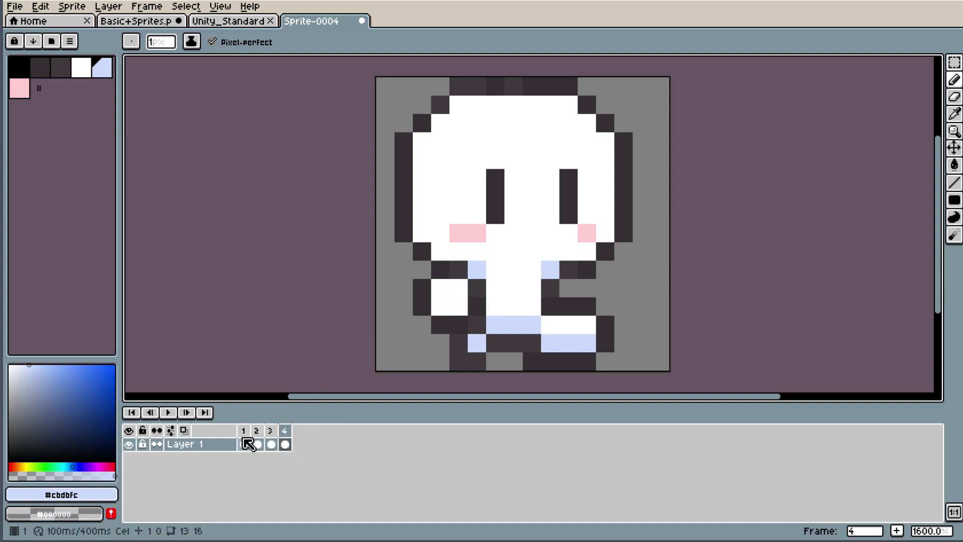
{"action": "left_click", "coordinate": [247, 444]}
{"action": "left_click", "coordinate": [285, 444]}
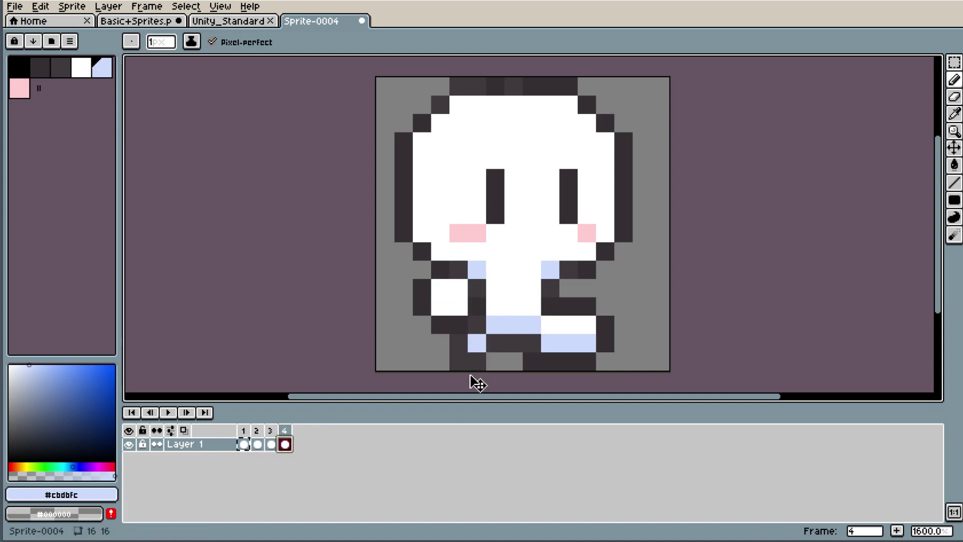
{"action": "left_click_drag", "start_coordinate": [568, 287], "coordinate": [577, 309]}
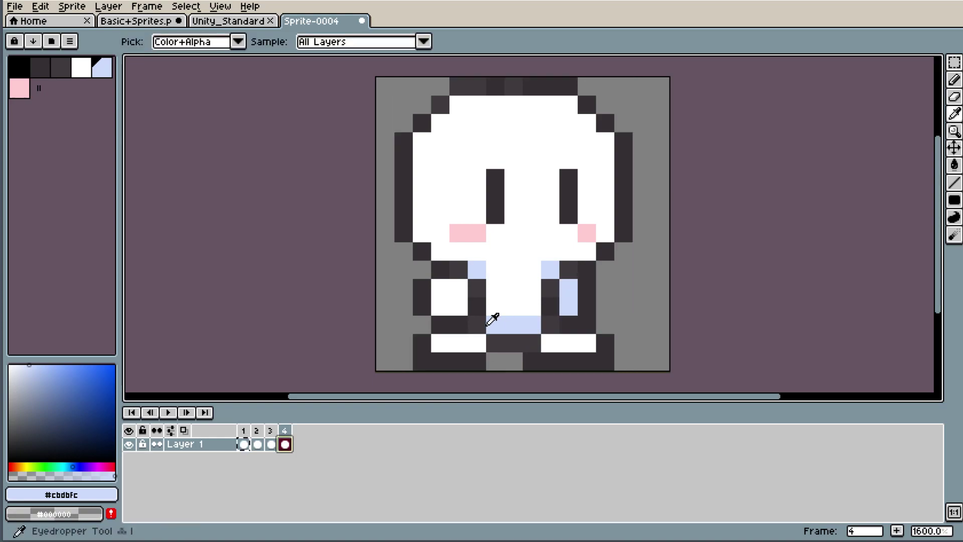
- Erase the bottom-right foot and paint dark grey #3c3a3d pixels below the body
{"action": "left_click", "coordinate": [464, 341], "text": "alt"}
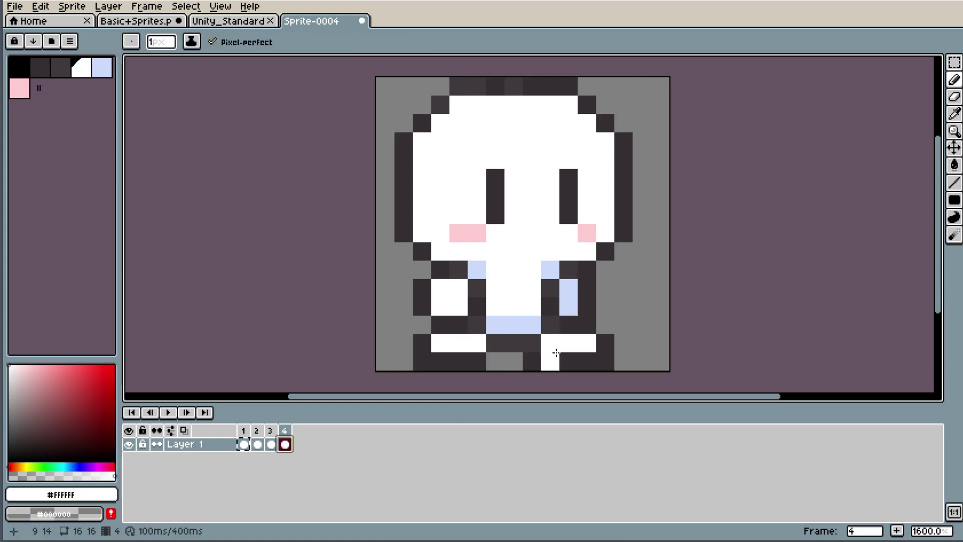
{"action": "key", "text": "e"}
{"action": "left_click_drag", "start_coordinate": [551, 343], "coordinate": [604, 362]}
{"action": "left_click", "coordinate": [558, 362], "text": "alt"}
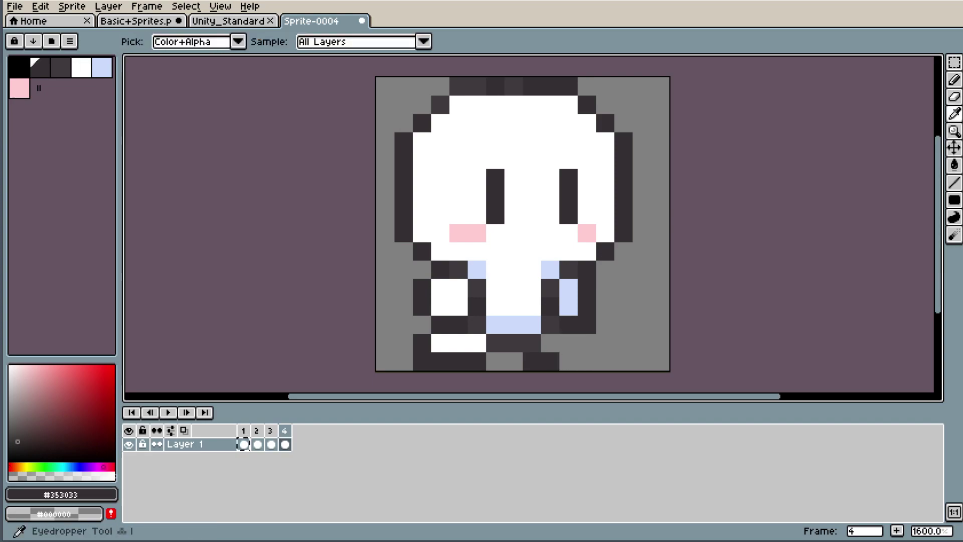
{"action": "left_click", "coordinate": [548, 339], "text": "alt"}
{"action": "left_click", "coordinate": [552, 358]}
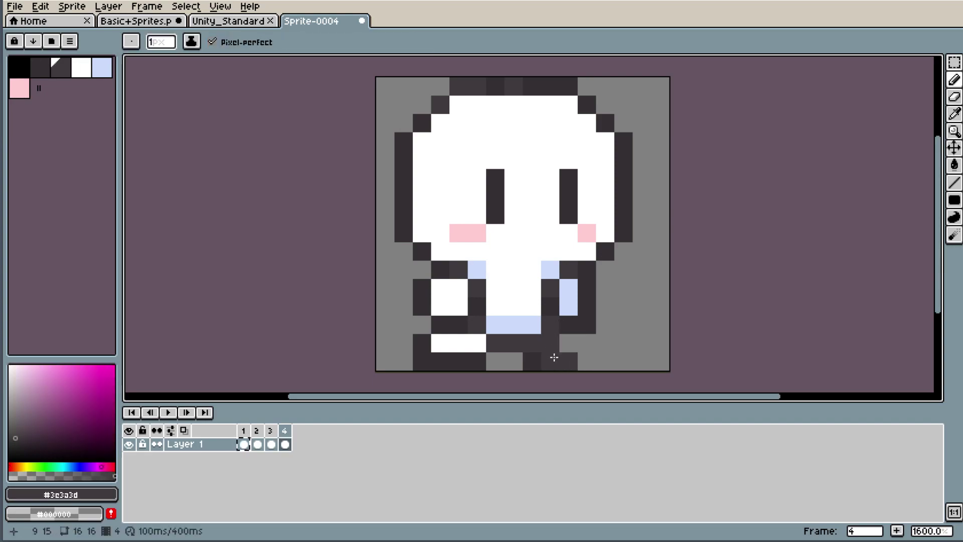
{"action": "left_click", "coordinate": [571, 346]}
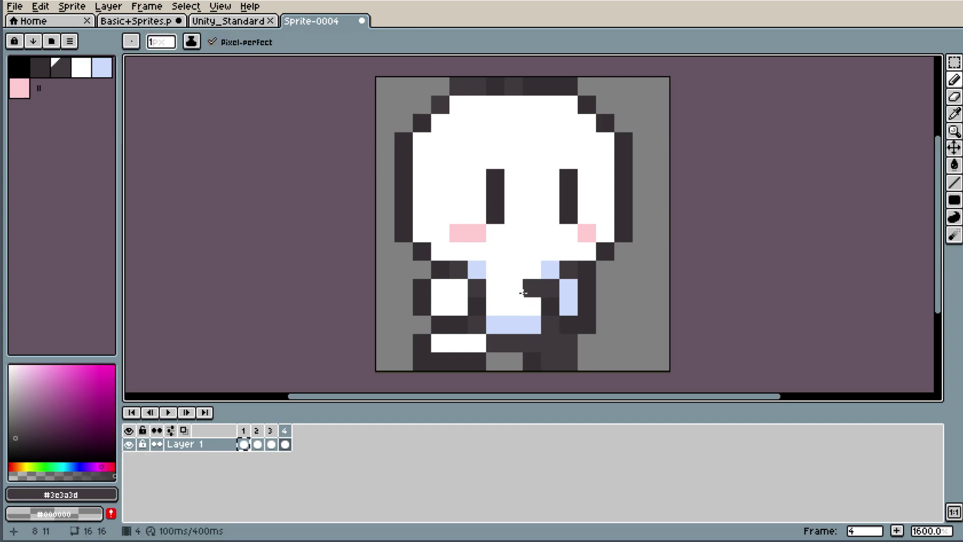
- Fill the lower-left leg with white and add a dark outline pixel beneath it
{"action": "left_click", "coordinate": [459, 343], "text": "alt"}
{"action": "left_click", "coordinate": [448, 326]}
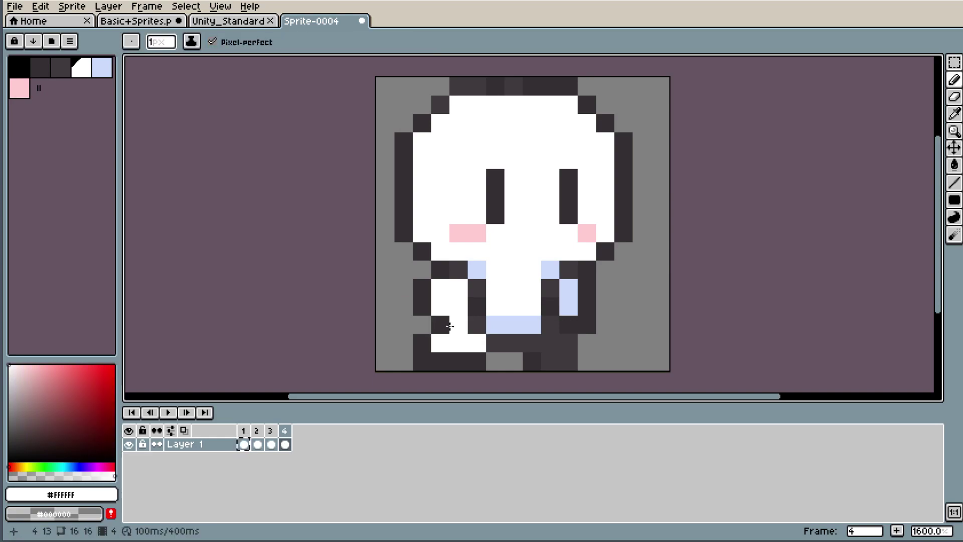
{"action": "left_click_drag", "start_coordinate": [476, 306], "coordinate": [495, 324]}
{"action": "key", "text": "alt"}
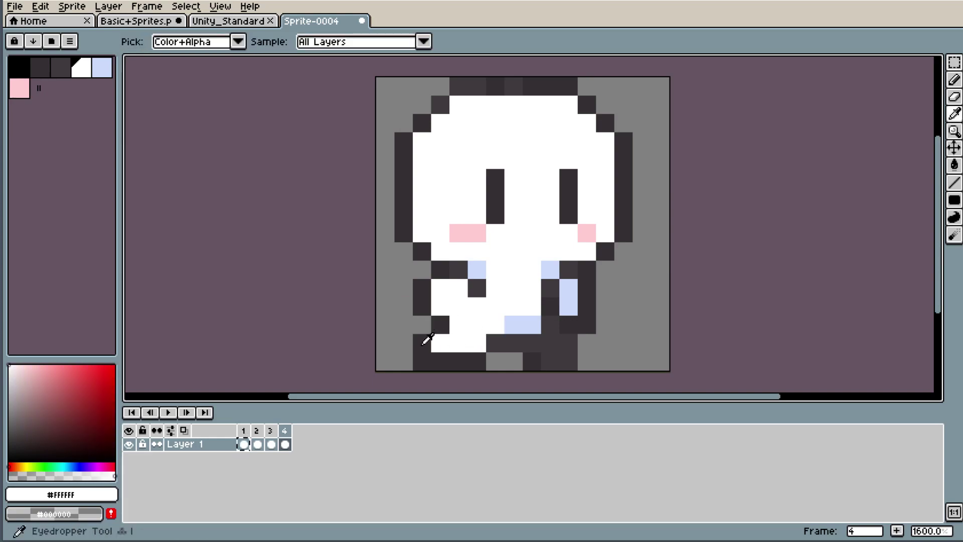
{"action": "left_click", "coordinate": [431, 340]}
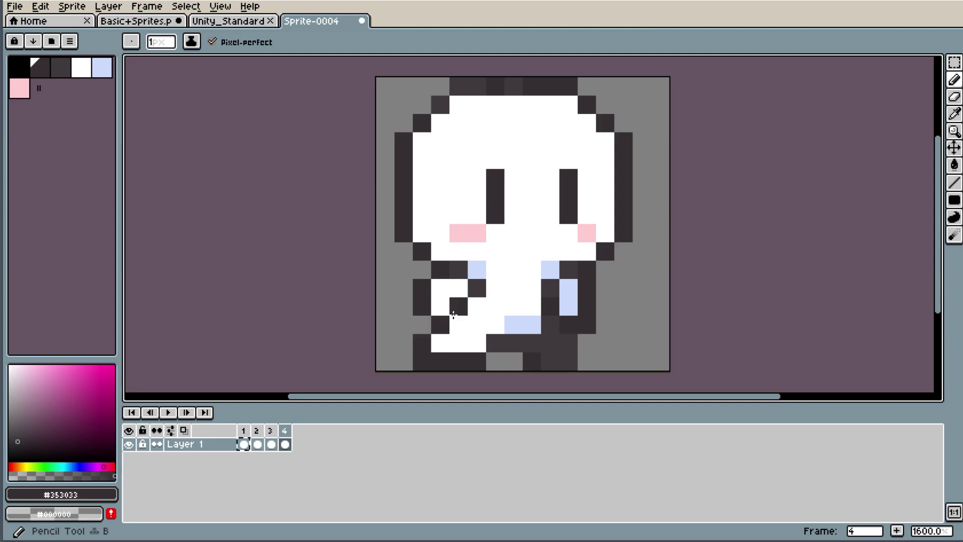
{"action": "left_click", "coordinate": [495, 323]}
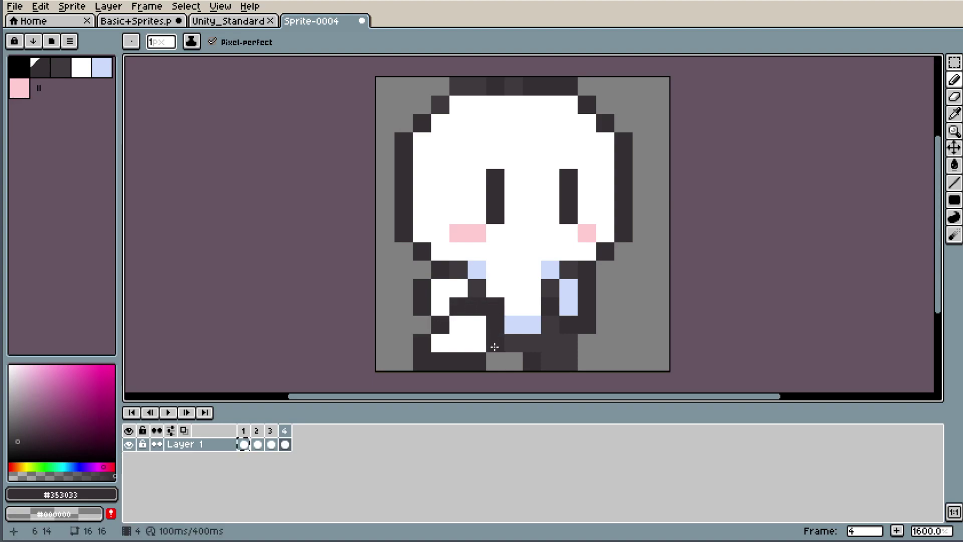
- Add dark outline pixels along the left leg and erase the stray dark edge pixels
{"action": "scroll", "coordinate": [520, 312], "scroll_direction": "down", "scroll_amount": 5}
{"action": "scroll", "coordinate": [521, 321], "scroll_direction": "up", "scroll_amount": 5}
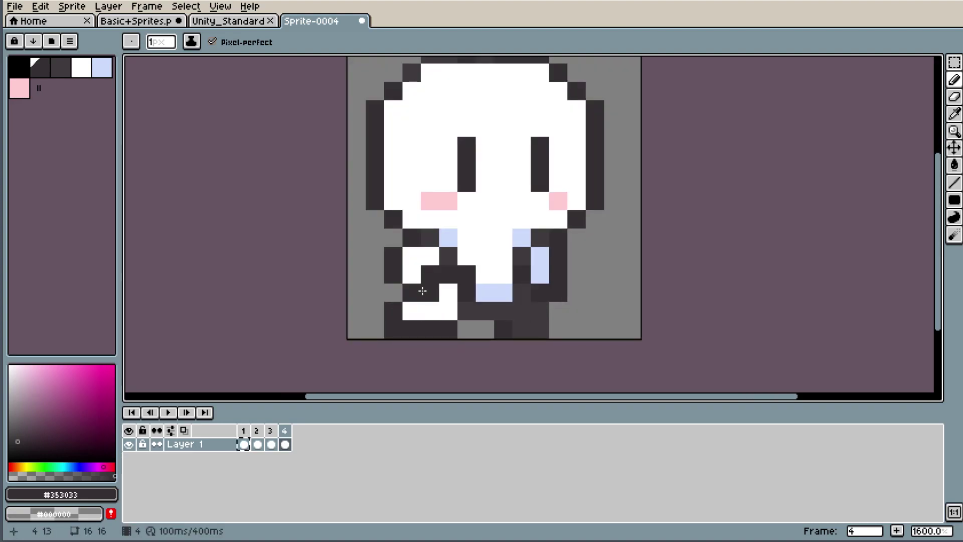
{"action": "left_click", "coordinate": [409, 280]}
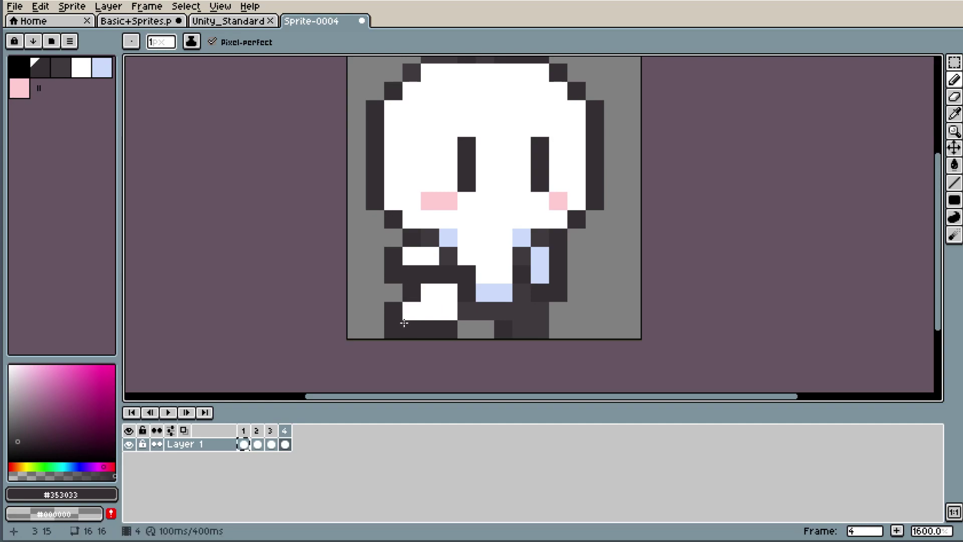
{"action": "key", "text": "e"}
{"action": "left_click", "coordinate": [394, 329]}
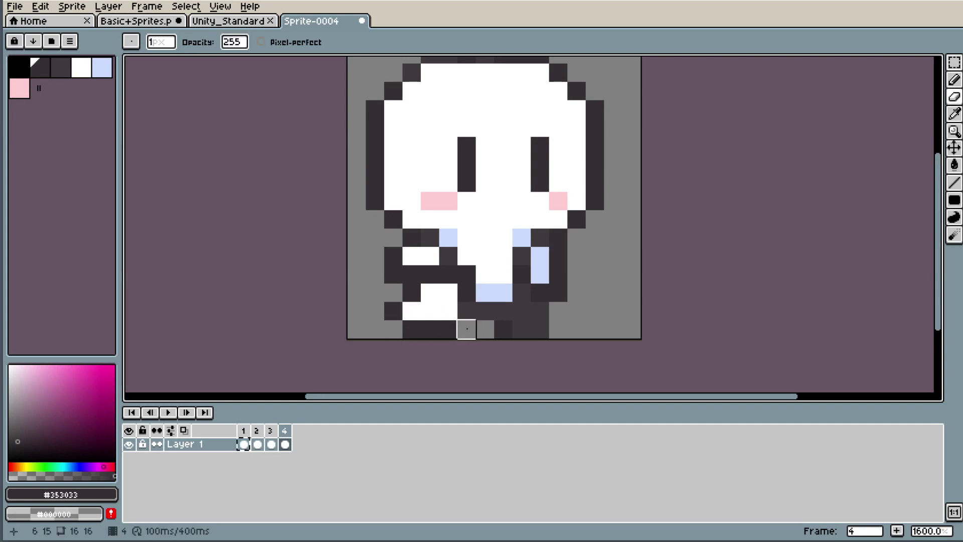
{"action": "key", "text": "i"}
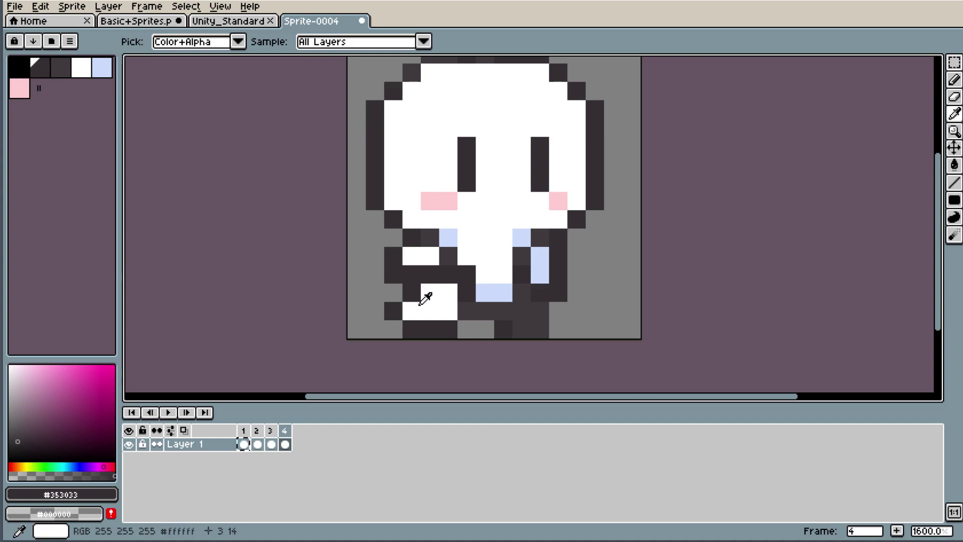
{"action": "left_click", "coordinate": [433, 304]}
{"action": "left_click", "coordinate": [419, 294]}
{"action": "key", "text": "b"}
{"action": "left_click", "coordinate": [415, 308]}
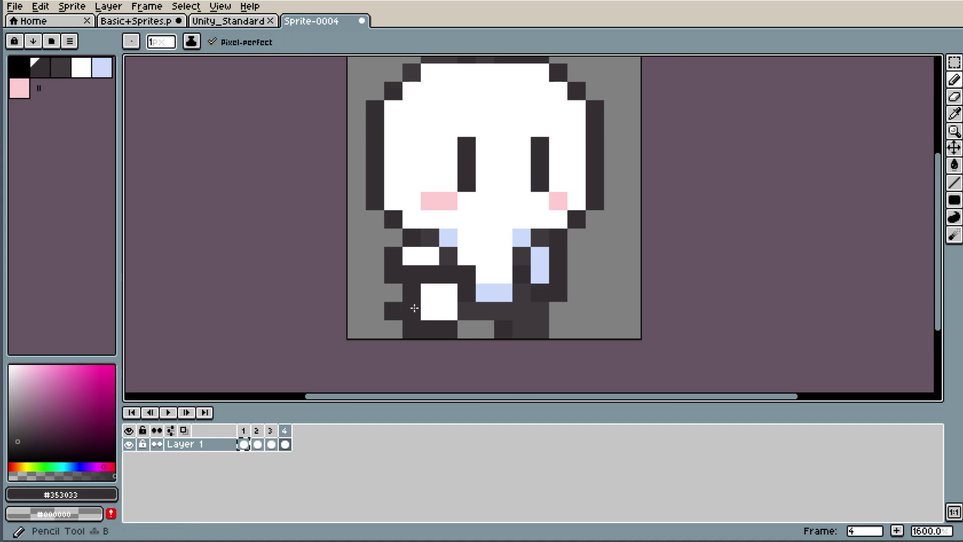
{"action": "key", "text": "e"}
{"action": "left_click", "coordinate": [392, 310]}
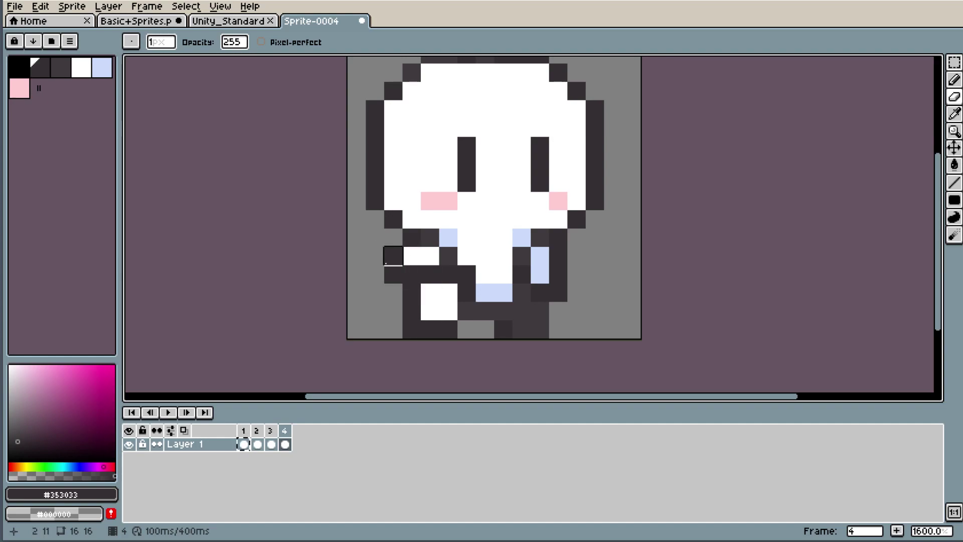
- Clear the dark pixel beside the leg and fill the lower-left leg with white pixels
{"action": "left_click_drag", "start_coordinate": [393, 256], "coordinate": [430, 255]}
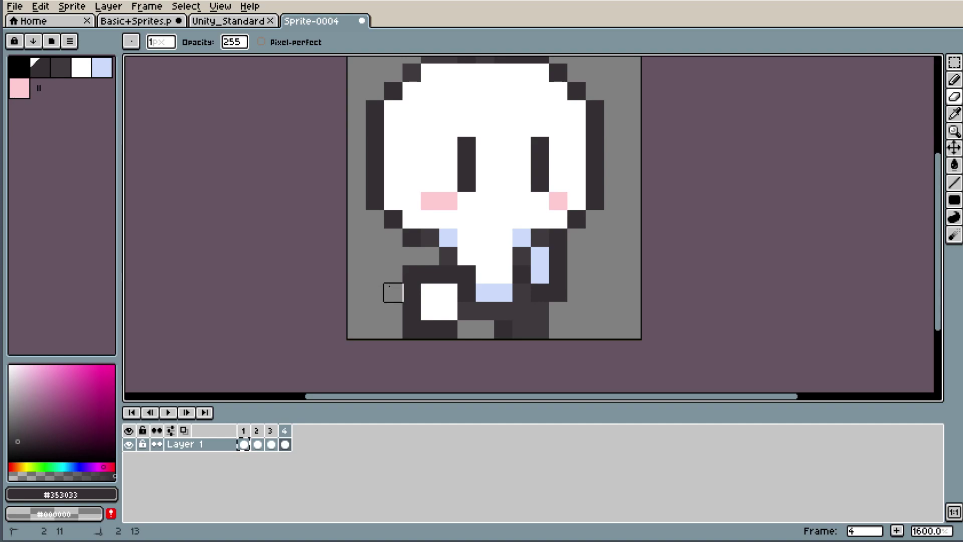
{"action": "scroll", "coordinate": [441, 291], "scroll_direction": "down", "scroll_amount": 3}
{"action": "scroll", "coordinate": [441, 286], "scroll_direction": "up", "scroll_amount": 5}
{"action": "key", "text": "i"}
{"action": "left_click", "coordinate": [443, 281]}
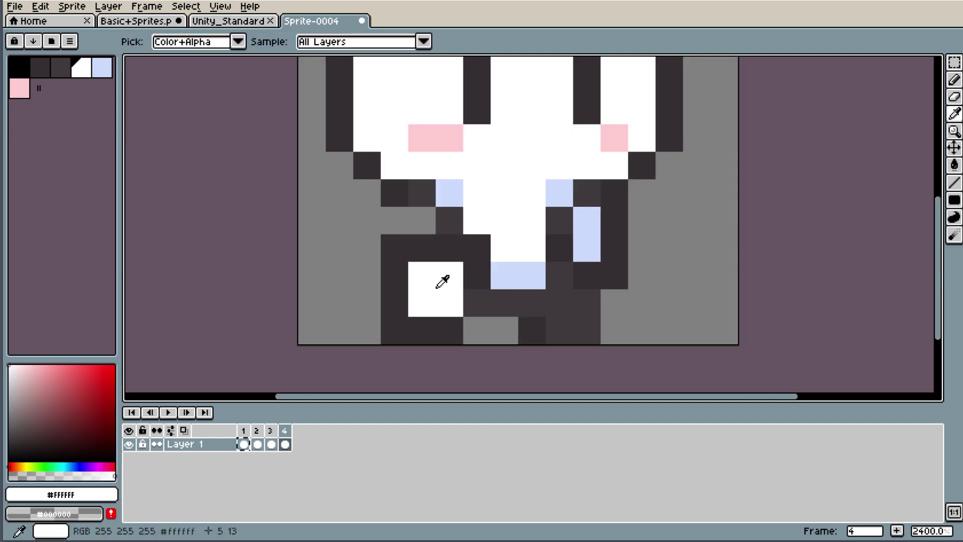
{"action": "key", "text": "b"}
{"action": "left_click", "coordinate": [476, 303]}
{"action": "left_click", "coordinate": [477, 276]}
{"action": "left_click", "coordinate": [448, 248]}
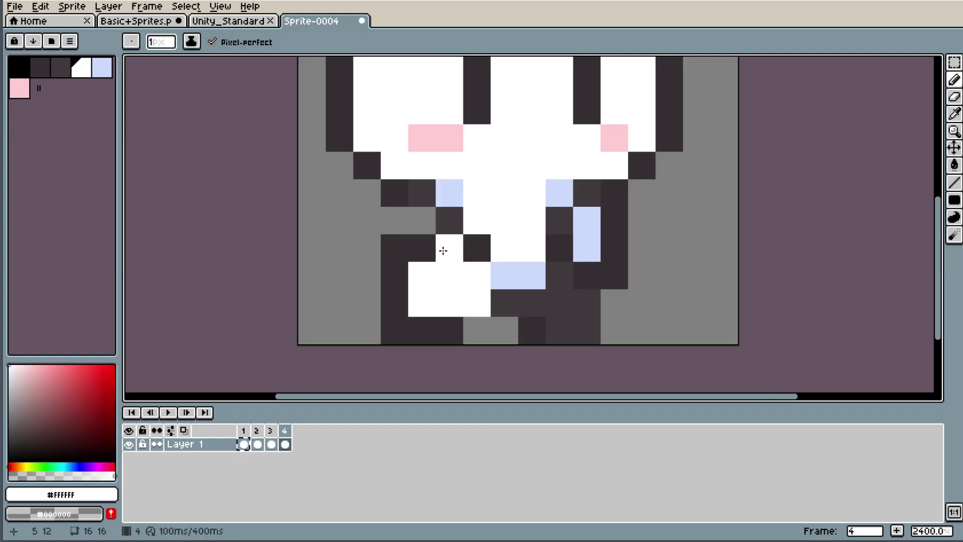
- Redraw the leg's dark #353033 outline along its top and bottom row, whitening one left pixel
{"action": "left_click", "coordinate": [448, 221], "text": "alt"}
{"action": "mouse_move", "coordinate": [473, 221]}
{"action": "left_mouse_down"}
{"action": "mouse_move", "coordinate": [505, 225]}
{"action": "mouse_move", "coordinate": [505, 248]}
{"action": "left_mouse_up"}
{"action": "left_click", "coordinate": [507, 275]}
{"action": "left_click", "coordinate": [456, 327], "text": "alt"}
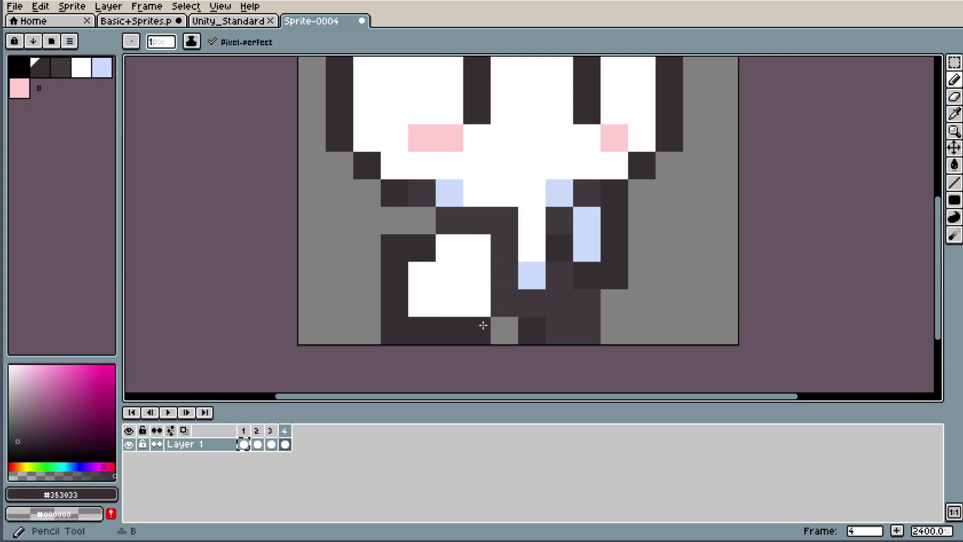
{"action": "left_click_drag", "start_coordinate": [482, 327], "coordinate": [512, 296]}
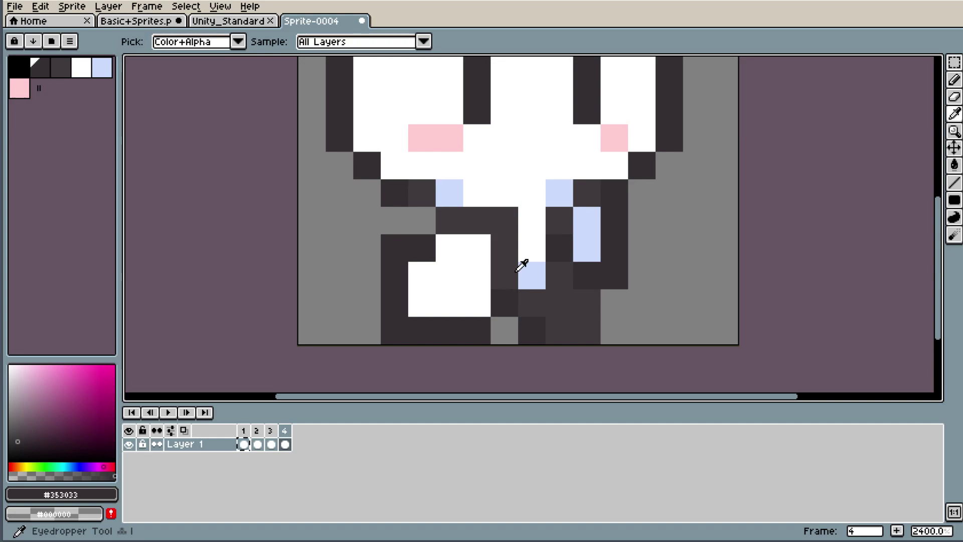
{"action": "left_click", "coordinate": [514, 204], "text": "alt"}
{"action": "scroll", "coordinate": [529, 200], "scroll_direction": "down", "scroll_amount": 3}
{"action": "scroll", "coordinate": [537, 215], "scroll_direction": "up", "scroll_amount": 1}
{"action": "left_click", "coordinate": [419, 239]}
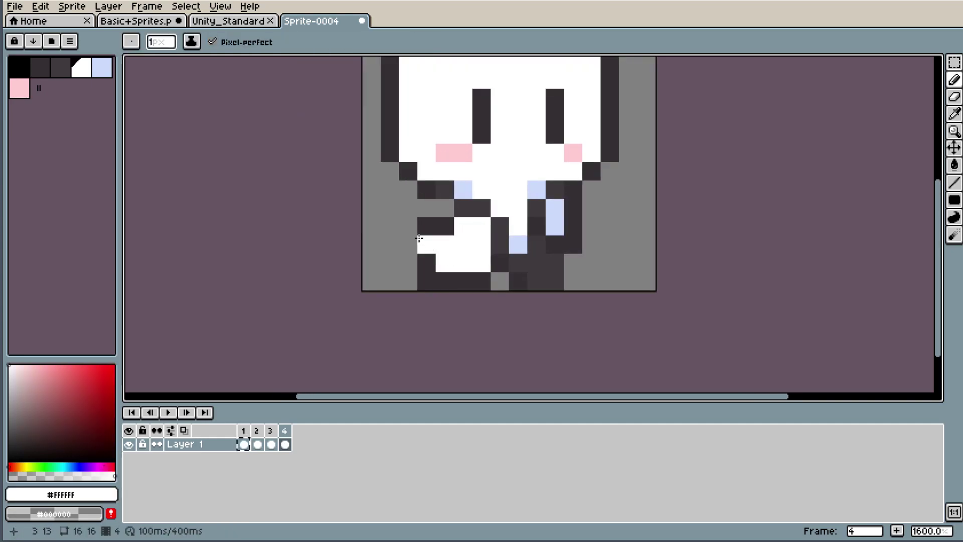
- Shade the leg's lower pixels light blue #cbdbfc
{"action": "key", "text": "e"}
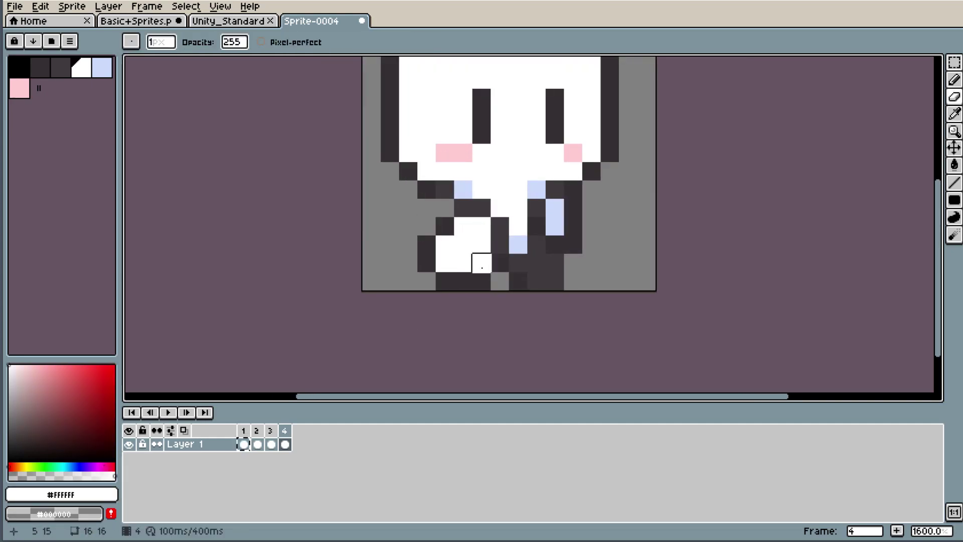
{"action": "scroll", "coordinate": [645, 199], "scroll_direction": "down", "scroll_amount": 5}
{"action": "scroll", "coordinate": [595, 206], "scroll_direction": "up", "scroll_amount": 5}
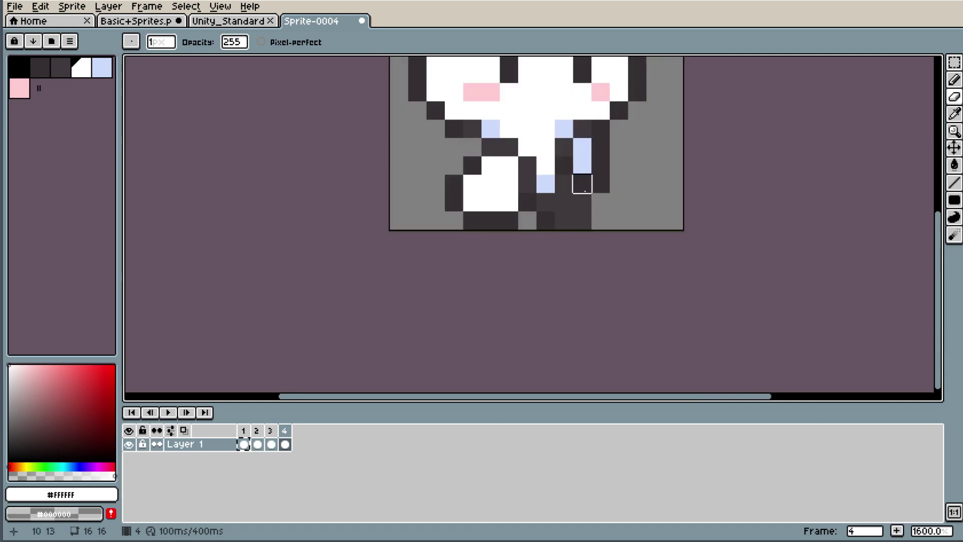
{"action": "left_click", "coordinate": [582, 153], "text": "alt"}
{"action": "key", "text": "b"}
{"action": "left_click_drag", "start_coordinate": [470, 203], "coordinate": [509, 203]}
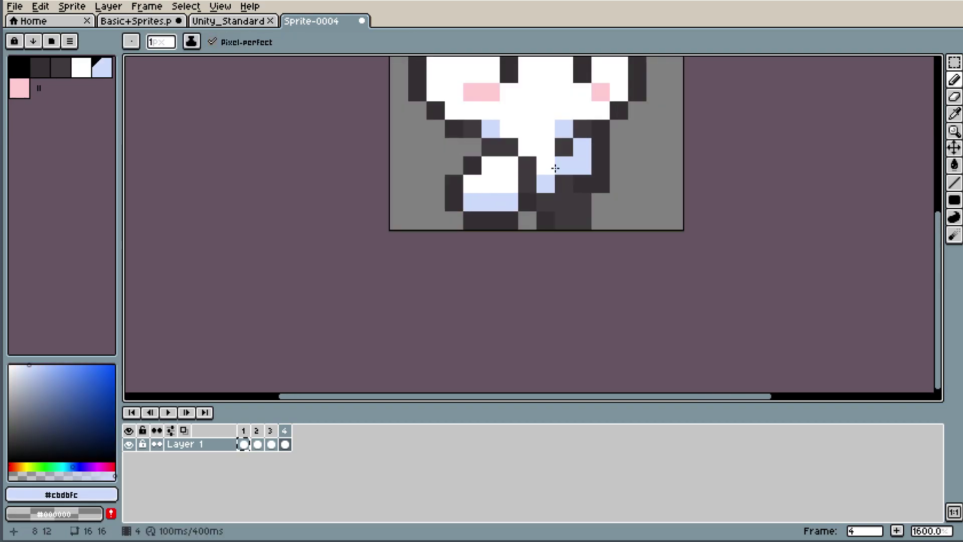
{"action": "scroll", "coordinate": [554, 168], "scroll_direction": "down", "scroll_amount": 2}
{"action": "scroll", "coordinate": [597, 133], "scroll_direction": "up", "scroll_amount": 2}
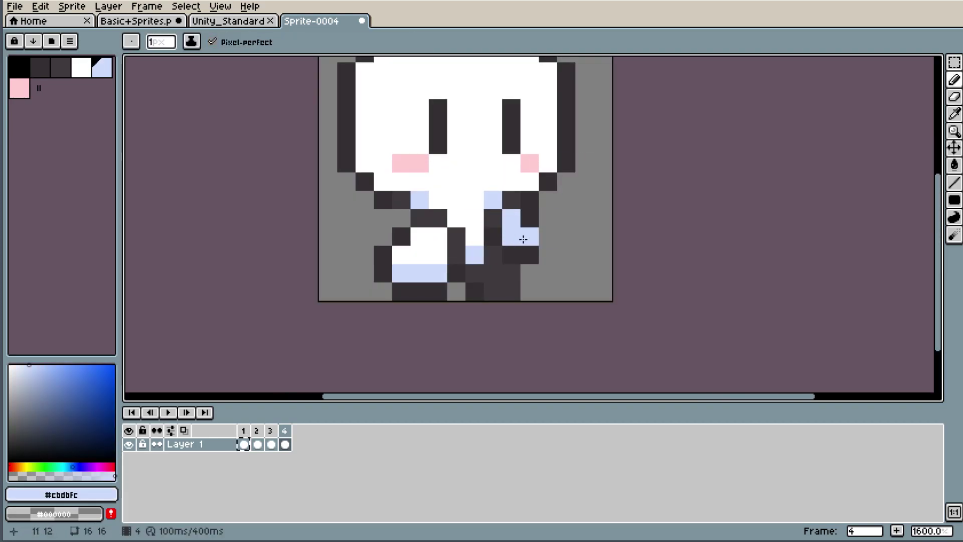
- Erase the stray dark pixel beside the feet, then switch to frame 3
{"action": "left_click", "coordinate": [454, 198], "text": "alt"}
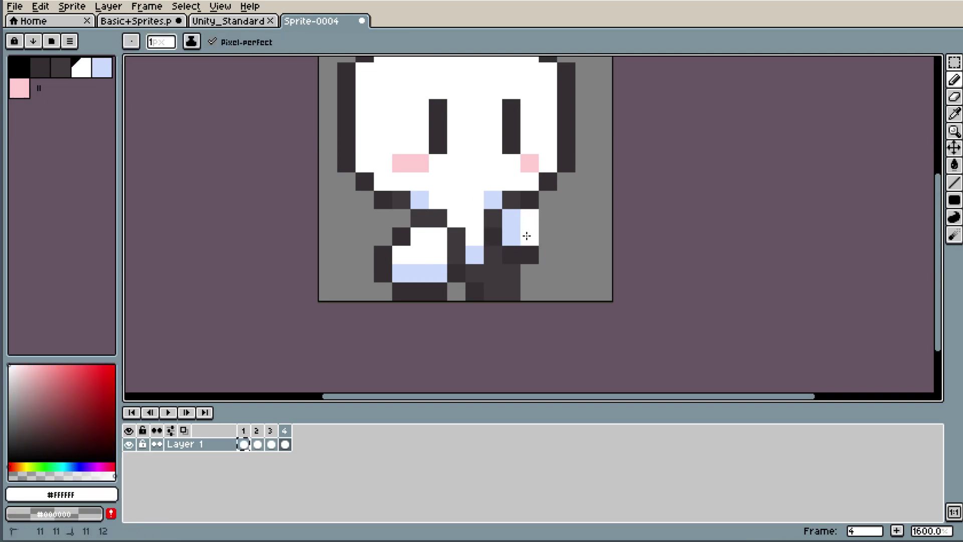
{"action": "left_click", "coordinate": [536, 254], "text": "alt"}
{"action": "scroll", "coordinate": [599, 194], "scroll_direction": "down", "scroll_amount": 5}
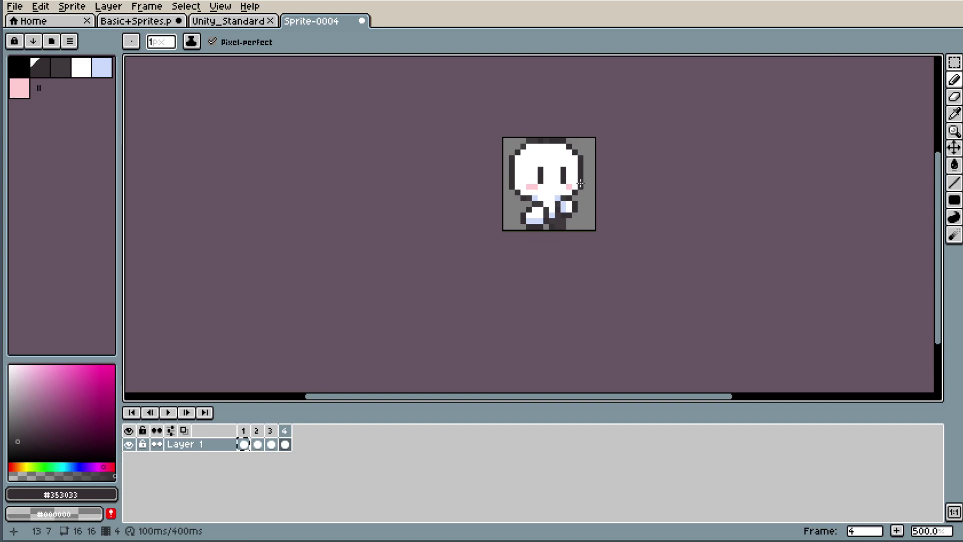
{"action": "scroll", "coordinate": [580, 183], "scroll_direction": "up", "scroll_amount": 5}
{"action": "scroll", "coordinate": [581, 183], "scroll_direction": "up", "scroll_amount": 2}
{"action": "key", "text": "e"}
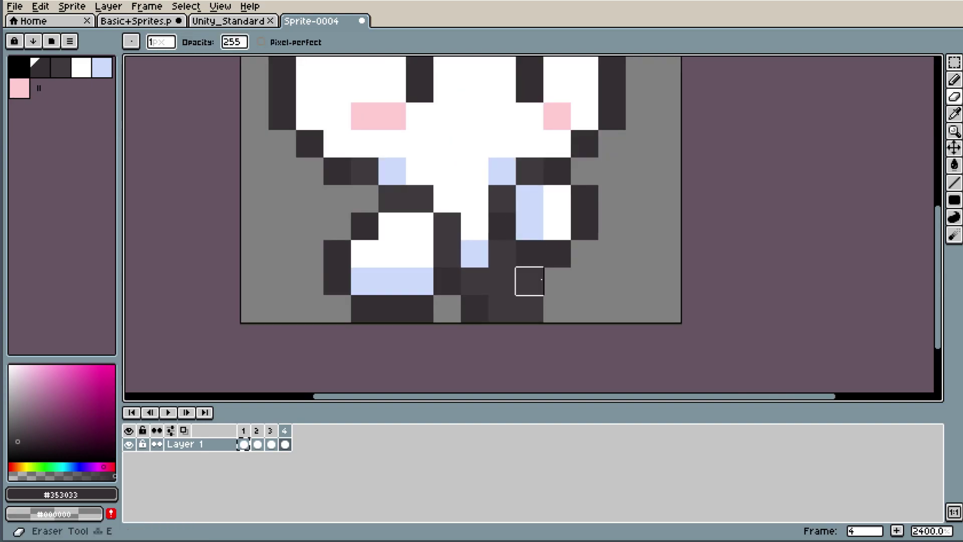
{"action": "left_click", "coordinate": [529, 308]}
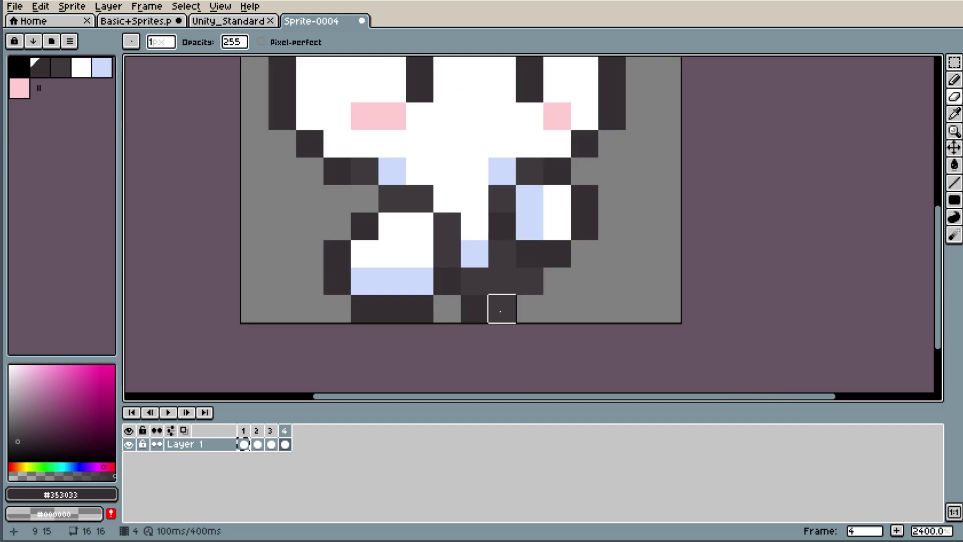
{"action": "scroll", "coordinate": [572, 281], "scroll_direction": "down", "scroll_amount": 6}
{"action": "scroll", "coordinate": [605, 263], "scroll_direction": "up", "scroll_amount": 2}
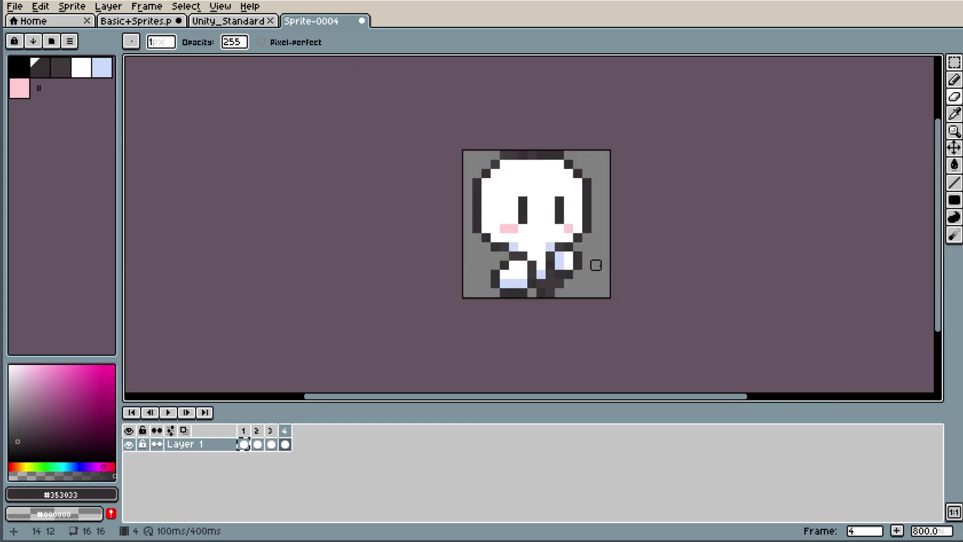
{"action": "scroll", "coordinate": [602, 263], "scroll_direction": "up", "scroll_amount": 6}
{"action": "scroll", "coordinate": [411, 337], "scroll_direction": "down", "scroll_amount": 3}
{"action": "scroll", "coordinate": [310, 361], "scroll_direction": "up", "scroll_amount": 3}
{"action": "scroll", "coordinate": [293, 379], "scroll_direction": "down", "scroll_amount": 1}
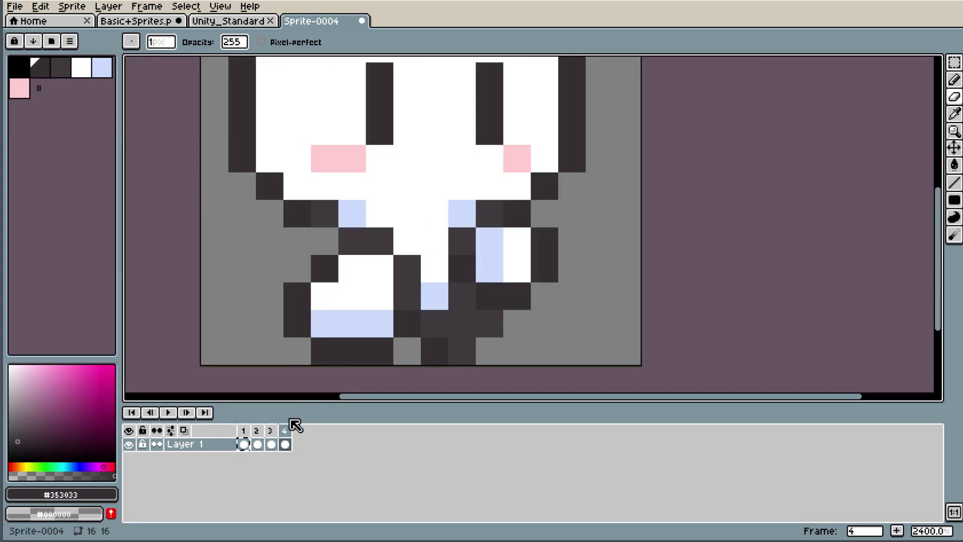
{"action": "left_click", "coordinate": [271, 430]}
{"action": "scroll", "coordinate": [458, 257], "scroll_direction": "down", "scroll_amount": 3}
- Play the animation to preview the walk cycle
{"action": "key", "text": "Return"}
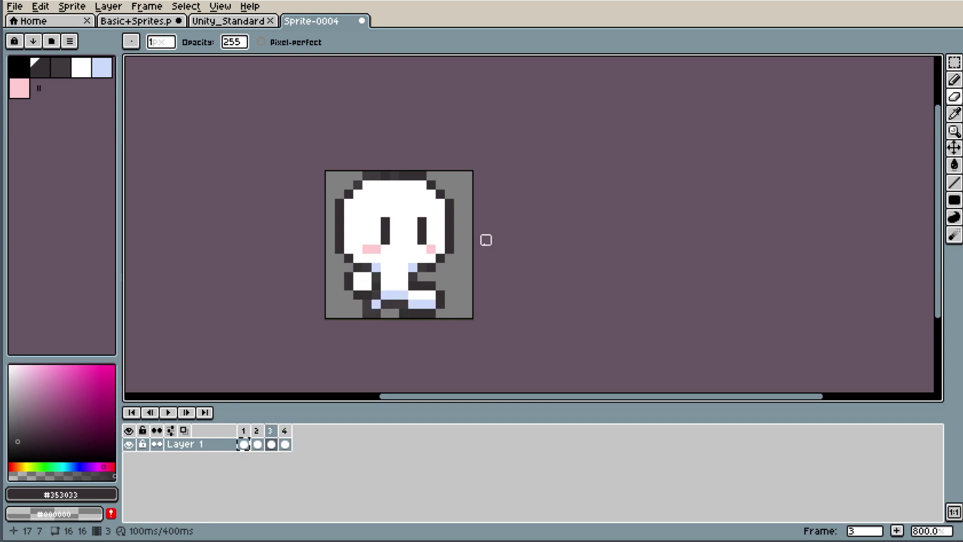
{"action": "scroll", "coordinate": [378, 239], "scroll_direction": "up", "scroll_amount": 5}
{"action": "scroll", "coordinate": [310, 348], "scroll_direction": "down", "scroll_amount": 3}
{"action": "scroll", "coordinate": [310, 348], "scroll_direction": "up", "scroll_amount": 1}
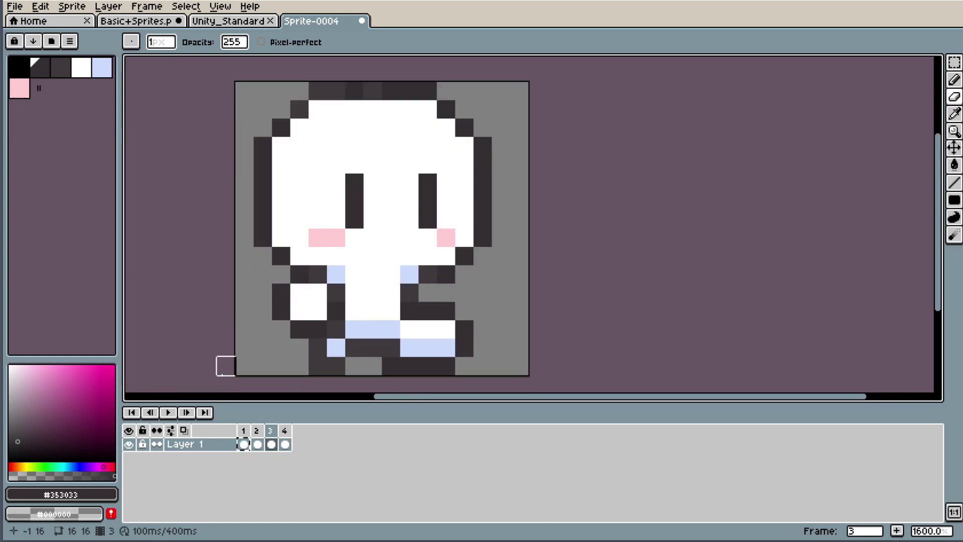
{"action": "scroll", "coordinate": [222, 362], "scroll_direction": "up", "scroll_amount": 1}
- Repaint the bottom-row foot pixels in the dark outline colour, clearing one to transparent
{"action": "left_click", "coordinate": [389, 344], "text": "alt"}
{"action": "right_click", "coordinate": [466, 359]}
{"action": "left_click", "coordinate": [466, 358]}
{"action": "left_click", "coordinate": [408, 365]}
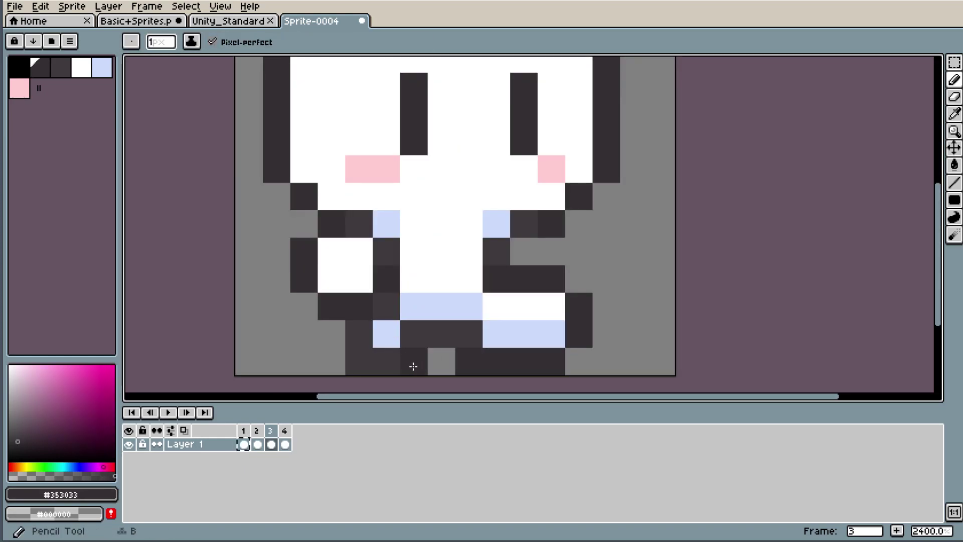
{"action": "left_click", "coordinate": [384, 333]}
{"action": "left_click", "coordinate": [381, 359]}
{"action": "left_click", "coordinate": [382, 364]}
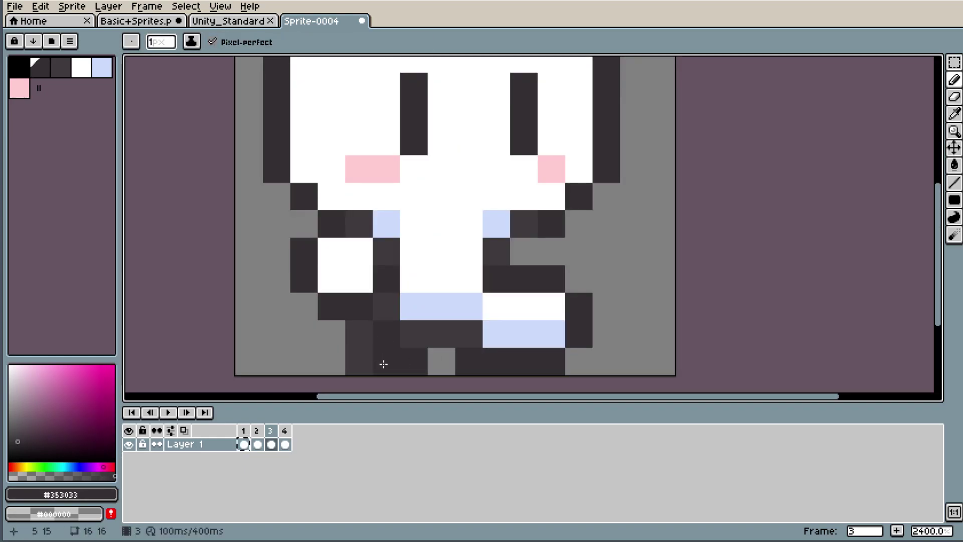
{"action": "left_click", "coordinate": [359, 334]}
- On frame 4, add dark outline pixels at the right leg's bottom and clear one below
{"action": "key", "text": "e"}
{"action": "scroll", "coordinate": [486, 258], "scroll_direction": "down", "scroll_amount": 3}
{"action": "scroll", "coordinate": [485, 258], "scroll_direction": "down", "scroll_amount": 4}
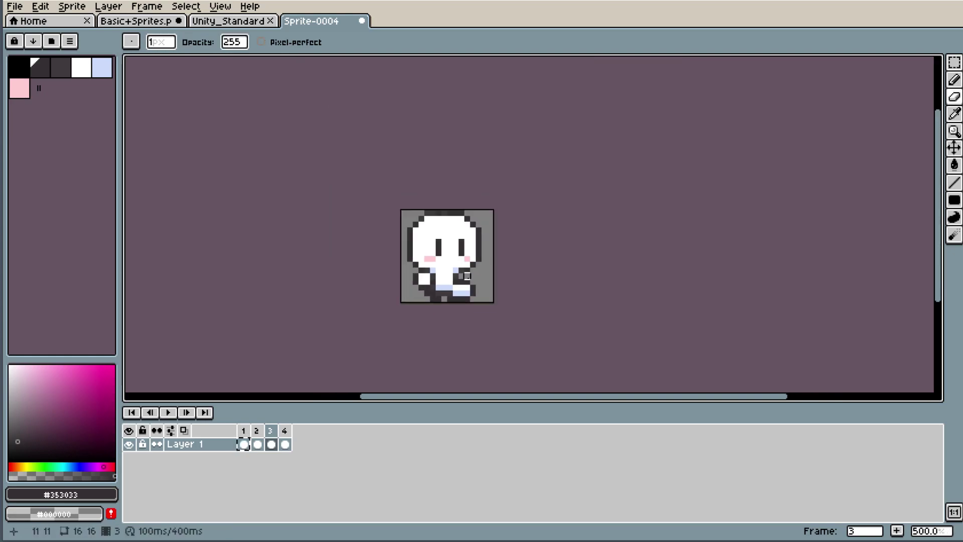
{"action": "scroll", "coordinate": [486, 258], "scroll_direction": "down", "scroll_amount": 1}
{"action": "scroll", "coordinate": [458, 282], "scroll_direction": "up", "scroll_amount": 5}
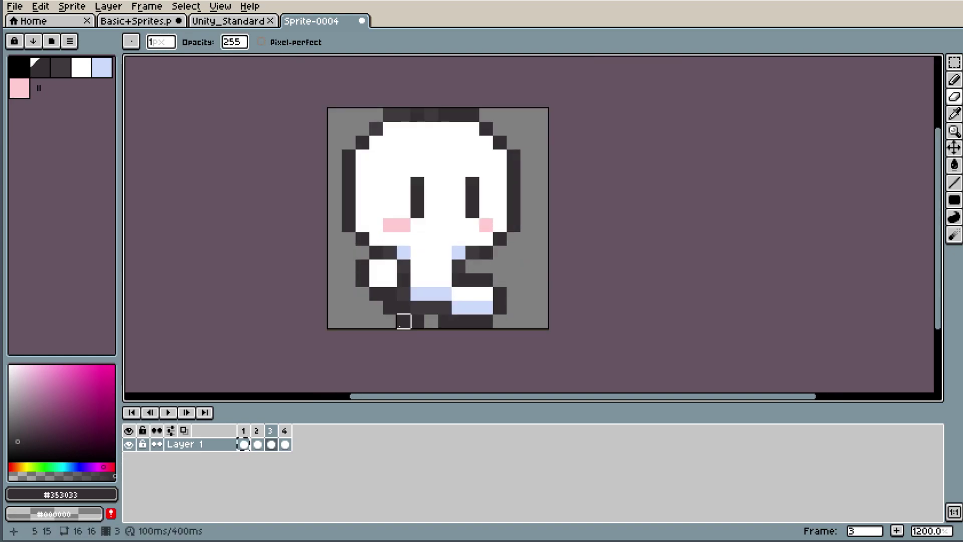
{"action": "left_click", "coordinate": [285, 444]}
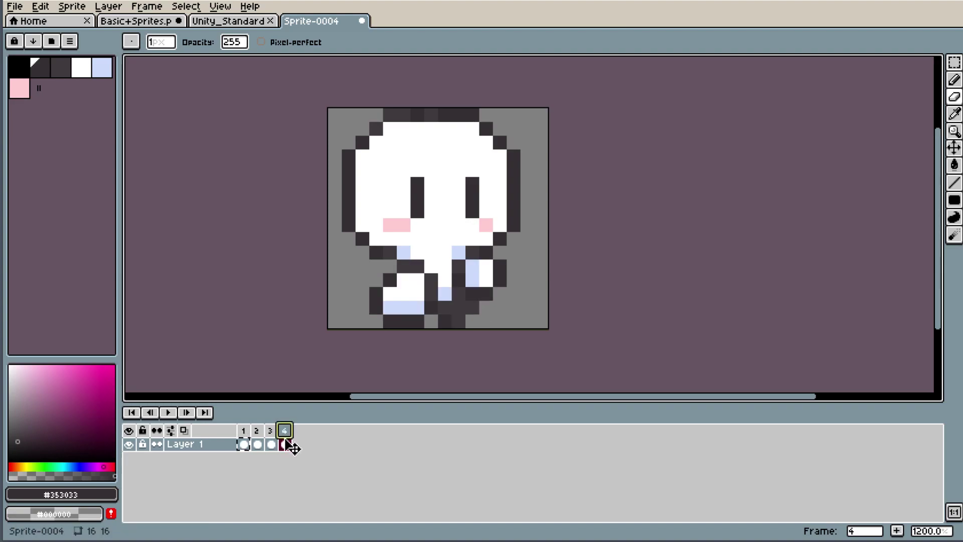
{"action": "scroll", "coordinate": [431, 293], "scroll_direction": "up", "scroll_amount": 3}
{"action": "key", "text": "i"}
{"action": "key", "text": "b"}
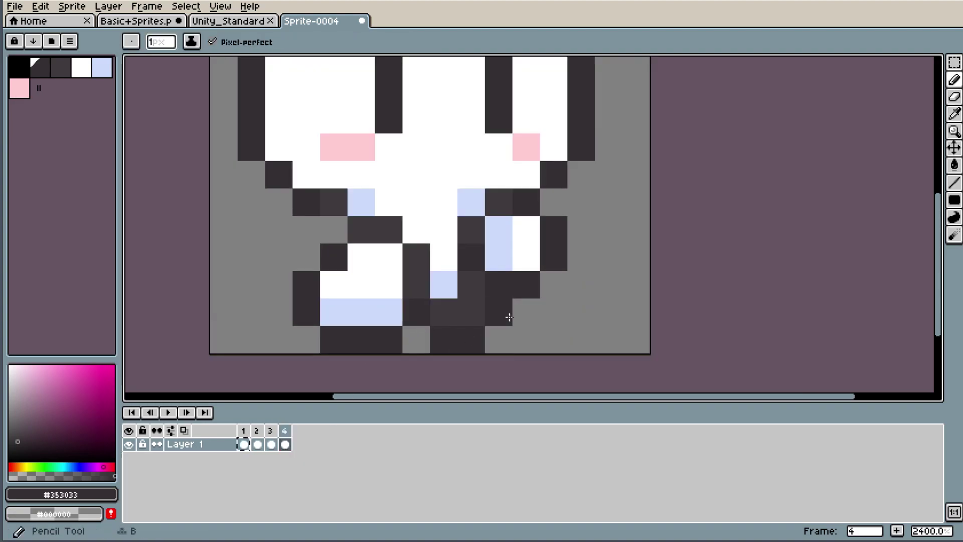
{"action": "left_click", "coordinate": [479, 313]}
{"action": "left_click", "coordinate": [526, 311]}
{"action": "scroll", "coordinate": [592, 249], "scroll_direction": "down", "scroll_amount": 5}
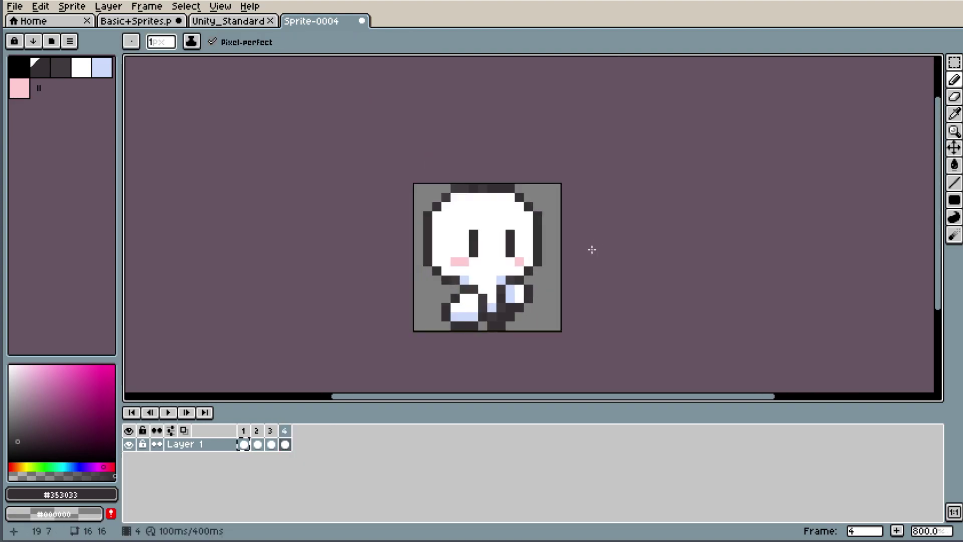
{"action": "scroll", "coordinate": [507, 330], "scroll_direction": "up", "scroll_amount": 3}
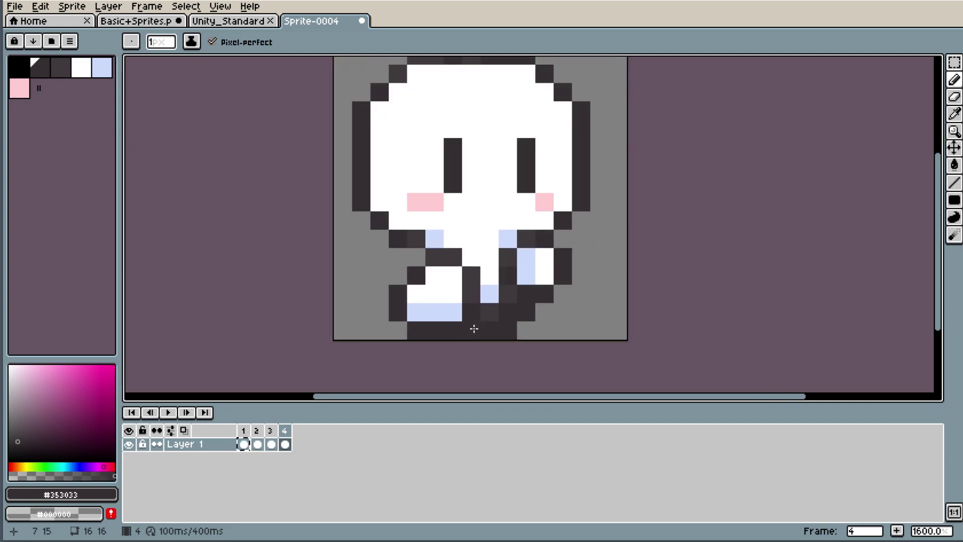
{"action": "right_click", "coordinate": [472, 334]}
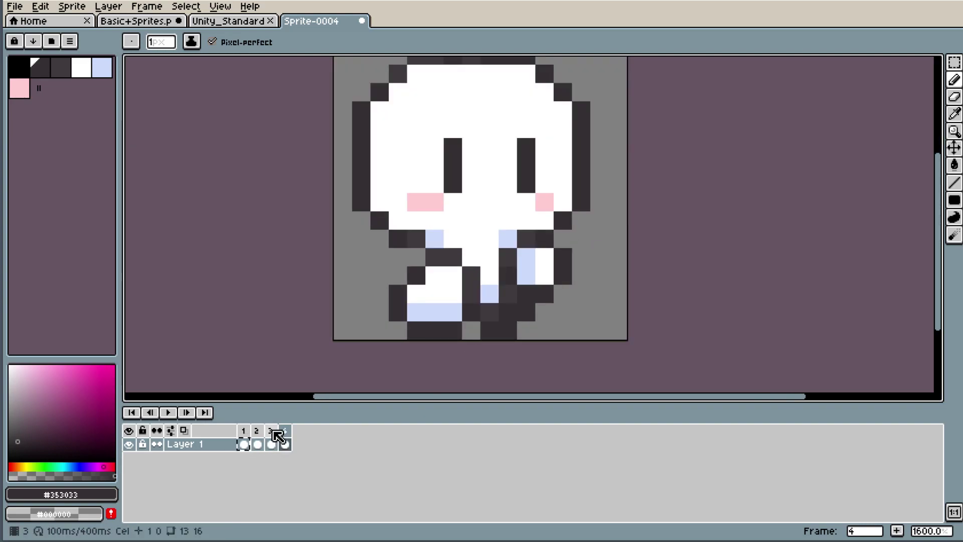
- Compare against frame 3 and darken another pixel at the bottom of the right leg
{"action": "left_click", "coordinate": [270, 431]}
{"action": "left_click", "coordinate": [284, 431]}
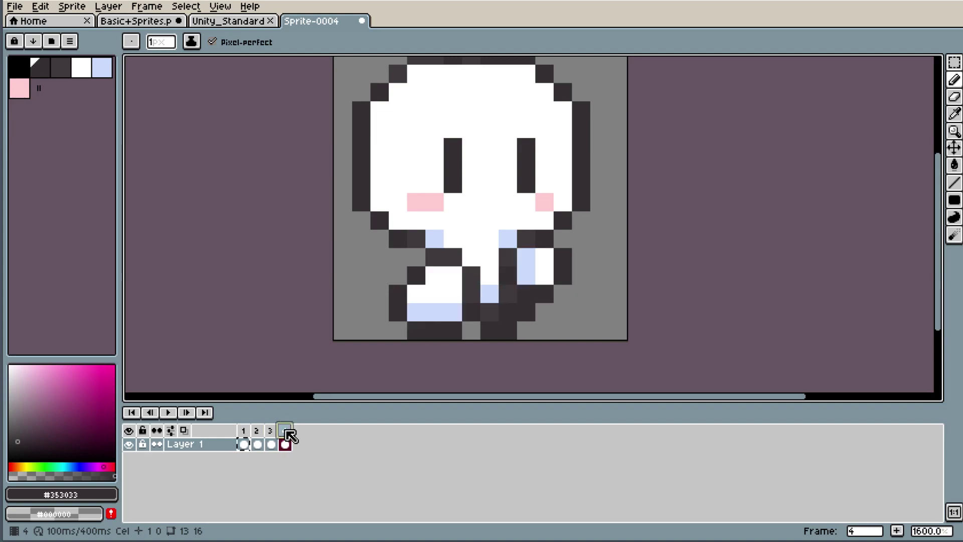
{"action": "scroll", "coordinate": [572, 304], "scroll_direction": "up", "scroll_amount": 1}
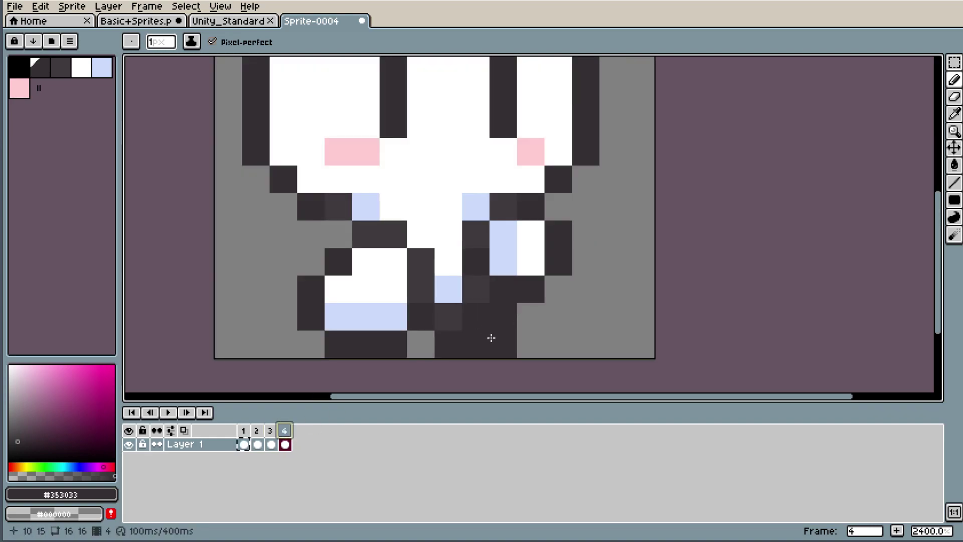
{"action": "left_click", "coordinate": [484, 283]}
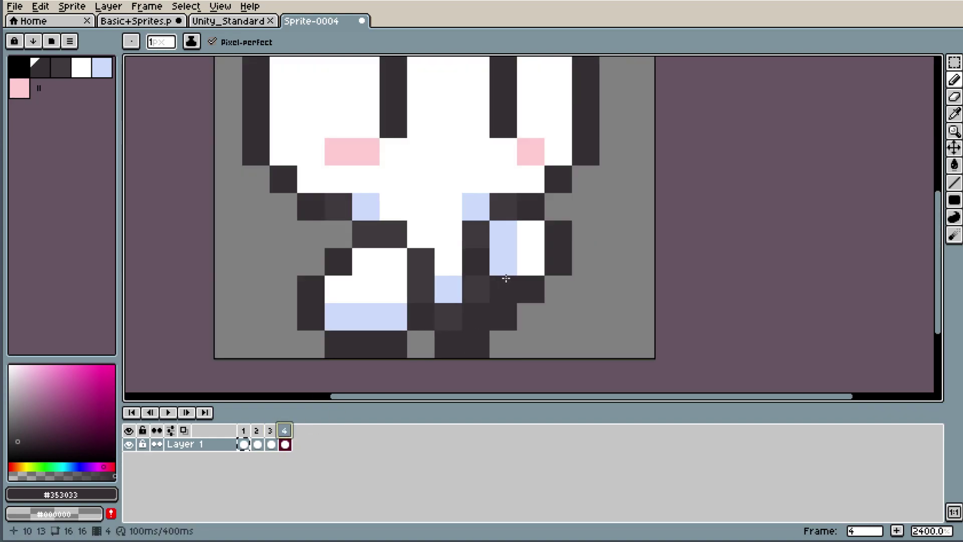
{"action": "scroll", "coordinate": [552, 254], "scroll_direction": "down", "scroll_amount": 1}
{"action": "scroll", "coordinate": [480, 232], "scroll_direction": "down", "scroll_amount": 1}
{"action": "scroll", "coordinate": [480, 232], "scroll_direction": "down", "scroll_amount": 4}
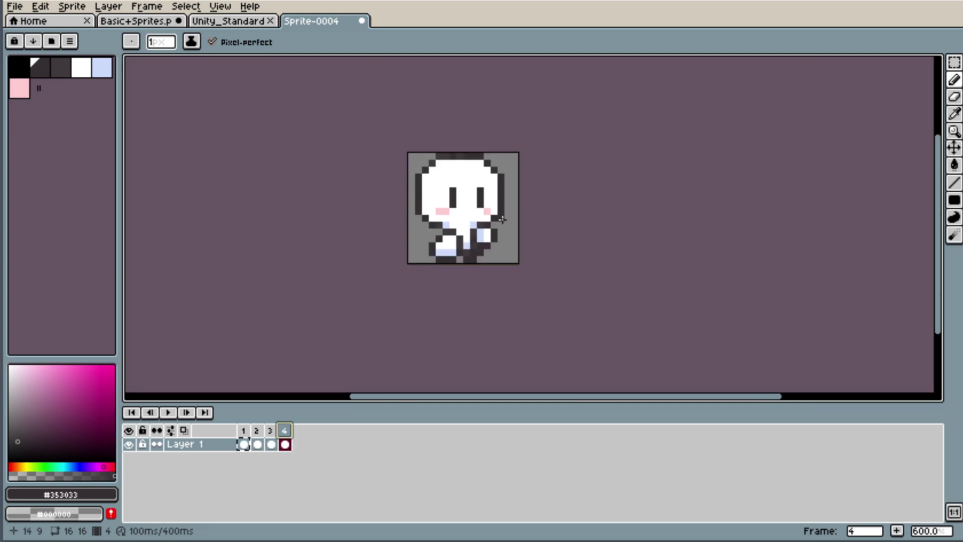
{"action": "scroll", "coordinate": [483, 252], "scroll_direction": "up", "scroll_amount": 4}
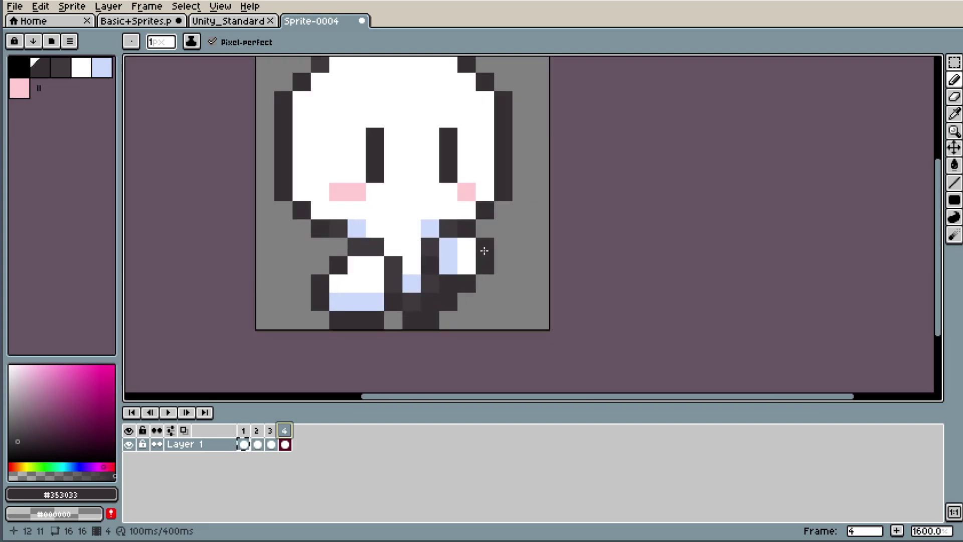
- Flip between frames 3 and 4 to compare leg poses, sampling white from the sprite
{"action": "left_click", "coordinate": [271, 444]}
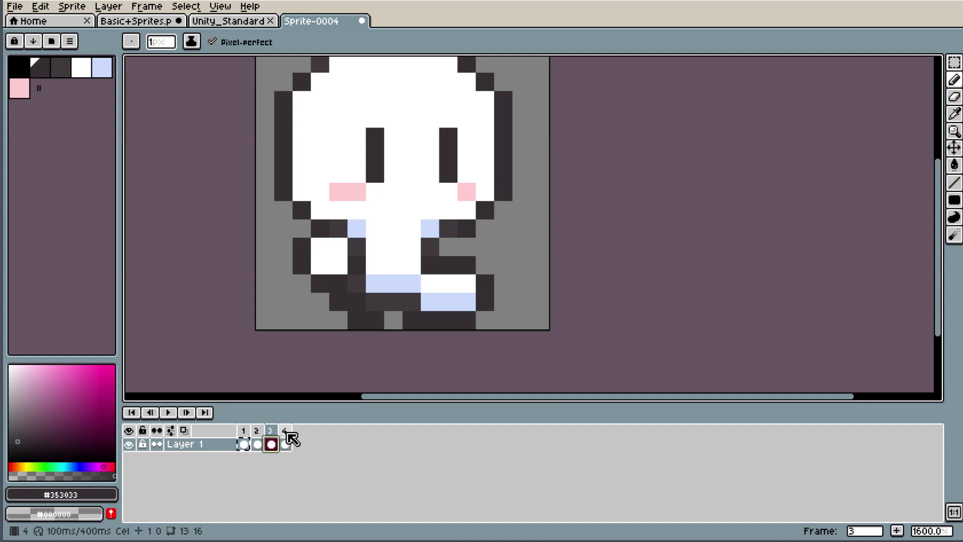
{"action": "left_click", "coordinate": [286, 437]}
{"action": "left_click", "coordinate": [470, 252], "text": "alt"}
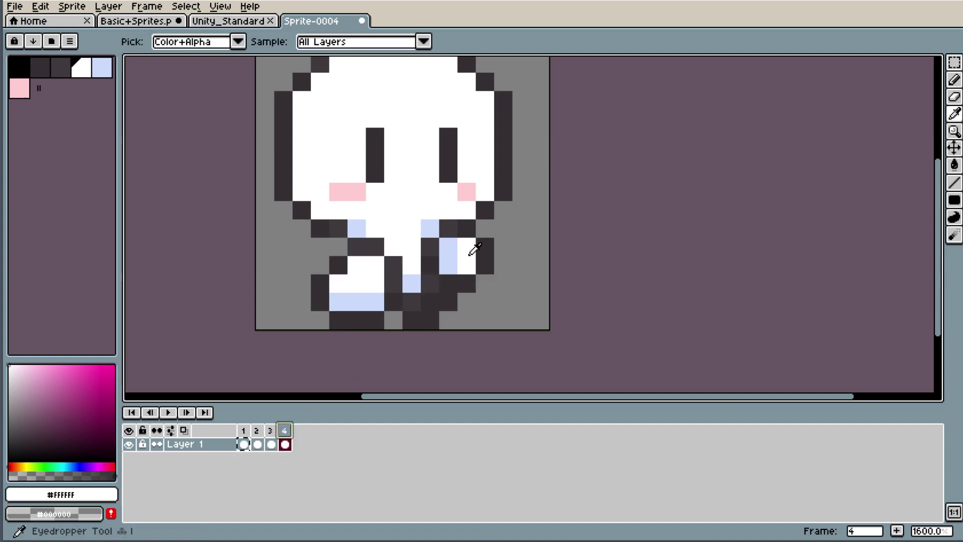
{"action": "scroll", "coordinate": [521, 219], "scroll_direction": "down", "scroll_amount": 4}
{"action": "scroll", "coordinate": [520, 219], "scroll_direction": "up", "scroll_amount": 4}
{"action": "scroll", "coordinate": [494, 215], "scroll_direction": "up", "scroll_amount": 1}
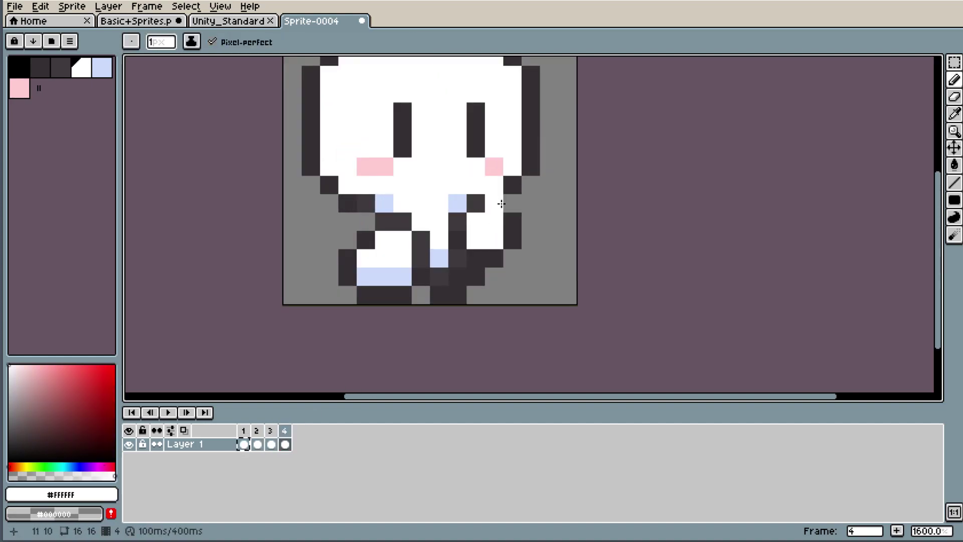
{"action": "scroll", "coordinate": [532, 155], "scroll_direction": "down", "scroll_amount": 3}
{"action": "scroll", "coordinate": [531, 150], "scroll_direction": "up", "scroll_amount": 3}
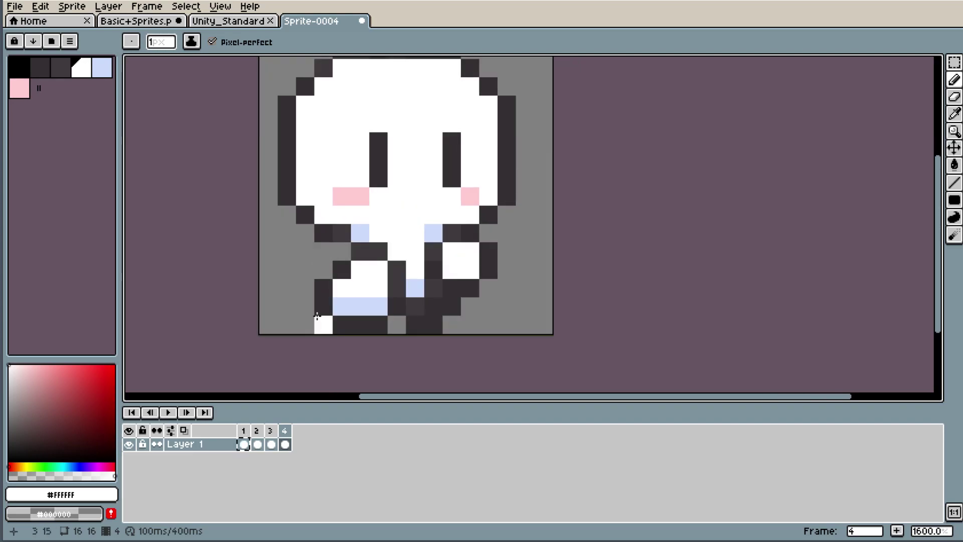
{"action": "left_click", "coordinate": [271, 432]}
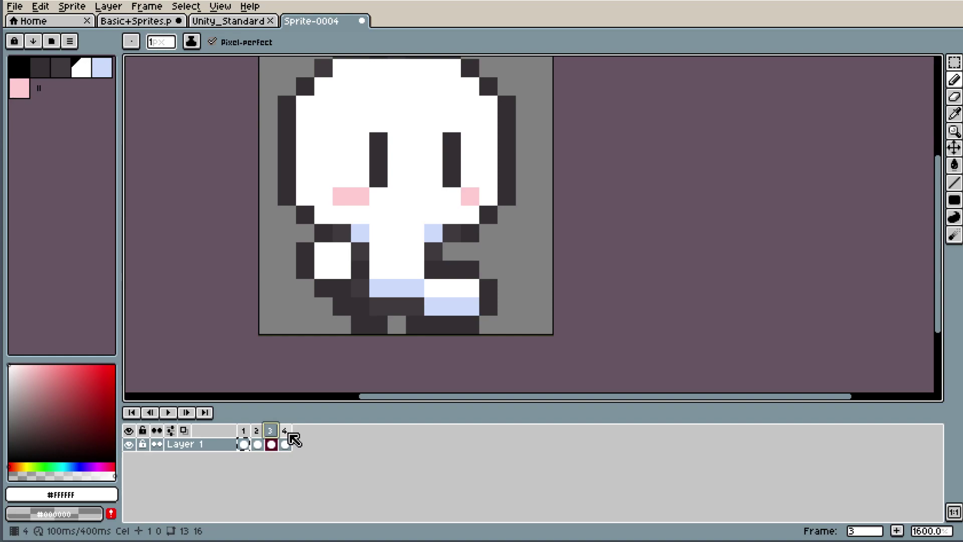
{"action": "left_click", "coordinate": [290, 435]}
- Paint two white pixels under the left light-blue pixel, plus #353033 and #3c3a3d leg pixels
{"action": "key", "text": "i"}
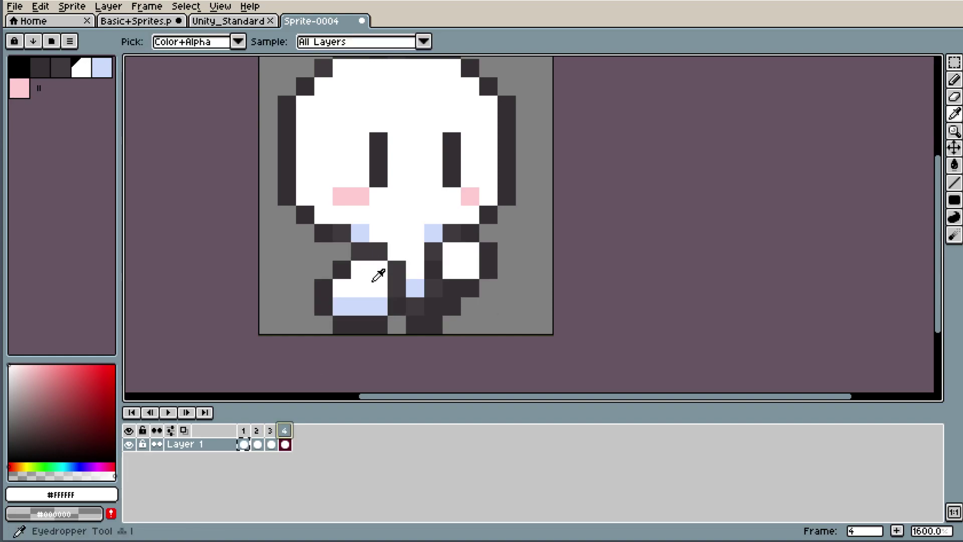
{"action": "key", "text": "b"}
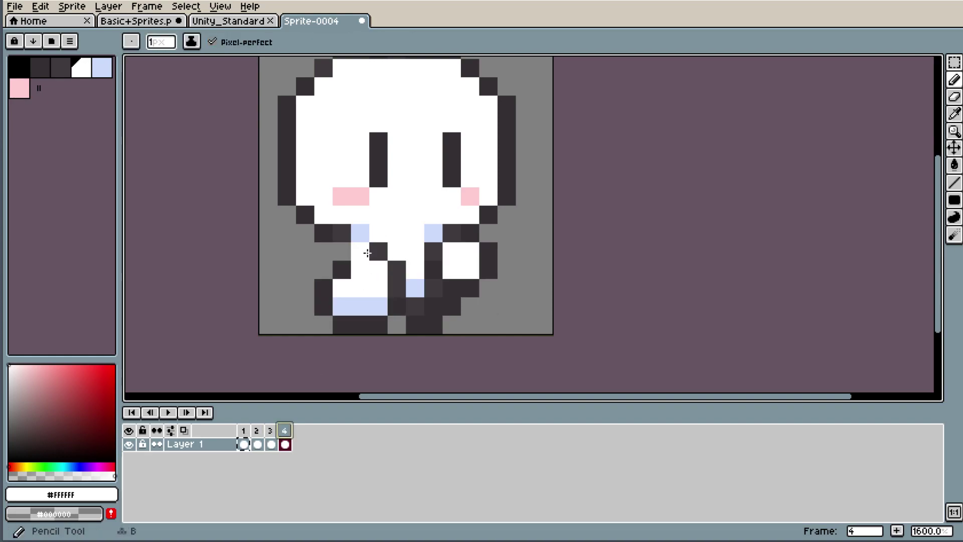
{"action": "mouse_move", "coordinate": [361, 251]}
{"action": "left_mouse_down"}
{"action": "mouse_move", "coordinate": [381, 253]}
{"action": "mouse_move", "coordinate": [357, 269]}
{"action": "left_mouse_up"}
{"action": "key", "text": "i"}
{"action": "left_click", "coordinate": [344, 233]}
{"action": "key", "text": "b"}
{"action": "key", "text": "i"}
{"action": "left_click", "coordinate": [344, 270]}
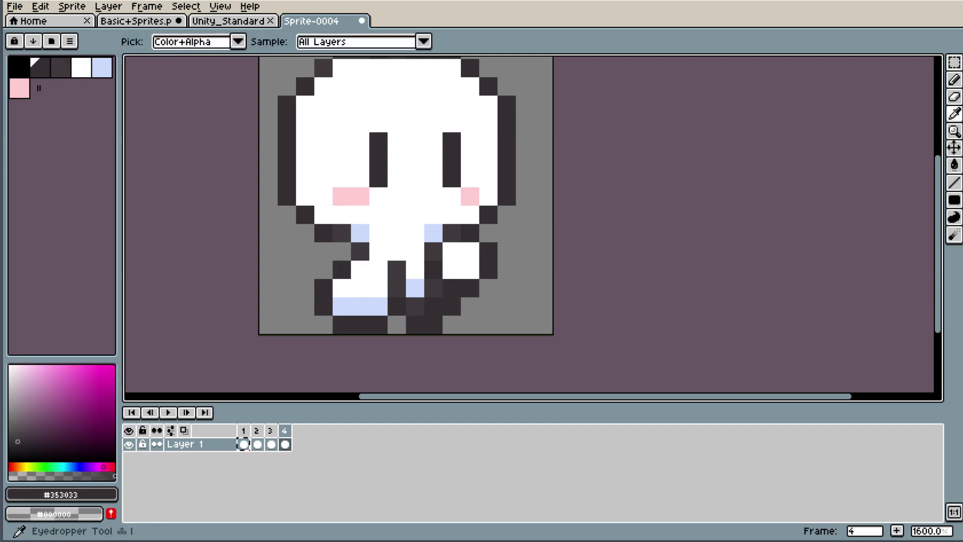
{"action": "key", "text": "b"}
{"action": "left_click", "coordinate": [379, 269]}
{"action": "key", "text": "i"}
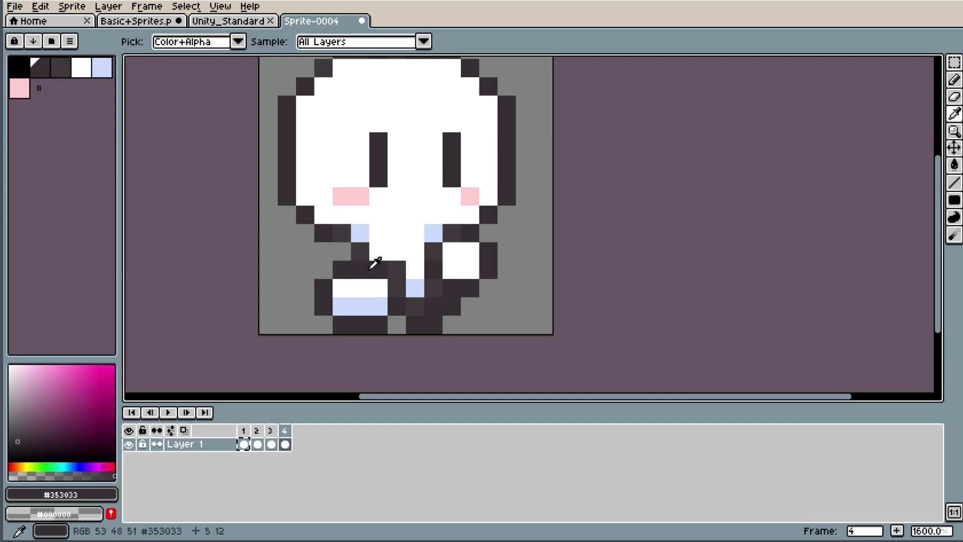
{"action": "left_click", "coordinate": [393, 271]}
{"action": "key", "text": "b"}
- Add a white pixel at the left foot and compare against frame 2
{"action": "key", "text": "i"}
{"action": "left_click", "coordinate": [404, 253]}
{"action": "key", "text": "b"}
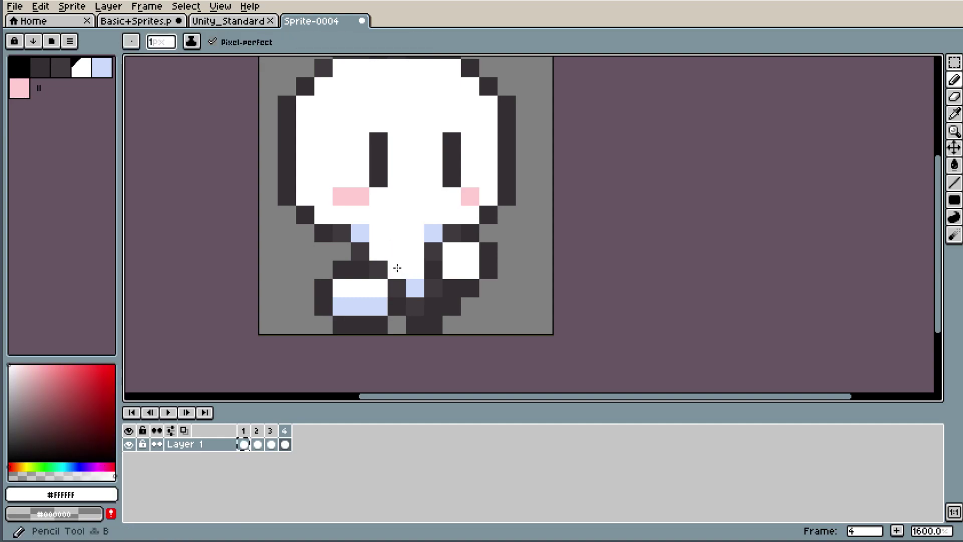
{"action": "scroll", "coordinate": [406, 256], "scroll_direction": "down", "scroll_amount": 1}
{"action": "scroll", "coordinate": [417, 254], "scroll_direction": "down", "scroll_amount": 2}
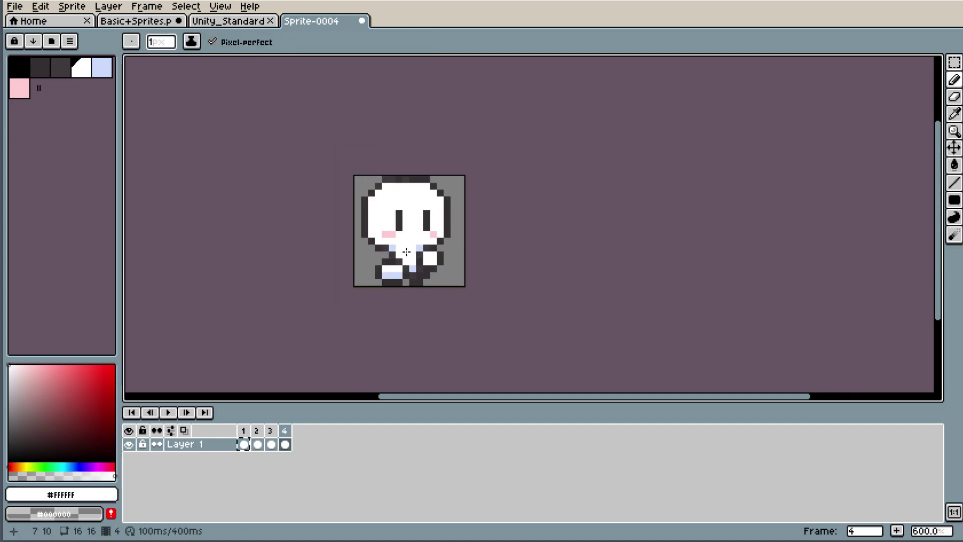
{"action": "scroll", "coordinate": [406, 252], "scroll_direction": "up", "scroll_amount": 5}
{"action": "left_click", "coordinate": [300, 296]}
{"action": "scroll", "coordinate": [301, 302], "scroll_direction": "down", "scroll_amount": 2}
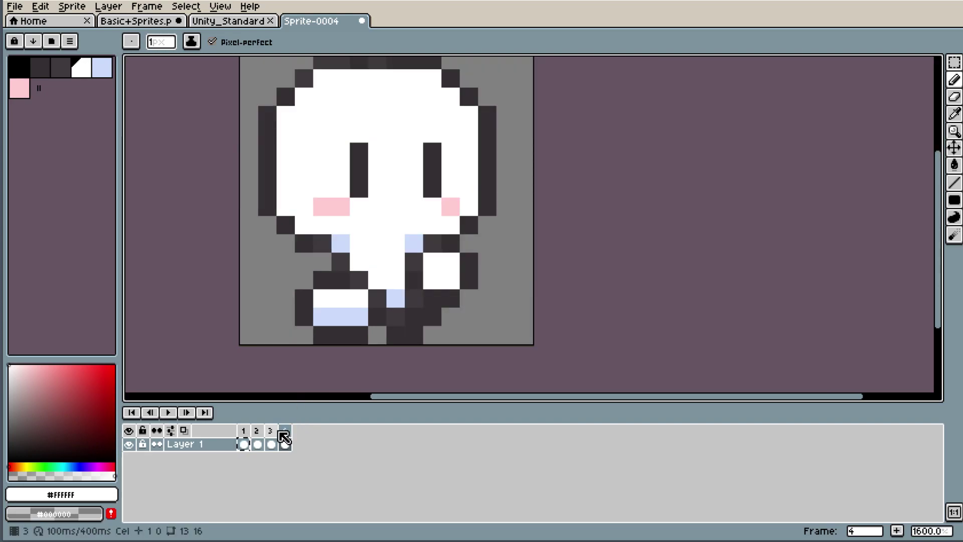
{"action": "left_click", "coordinate": [259, 431]}
{"action": "left_click", "coordinate": [284, 431]}
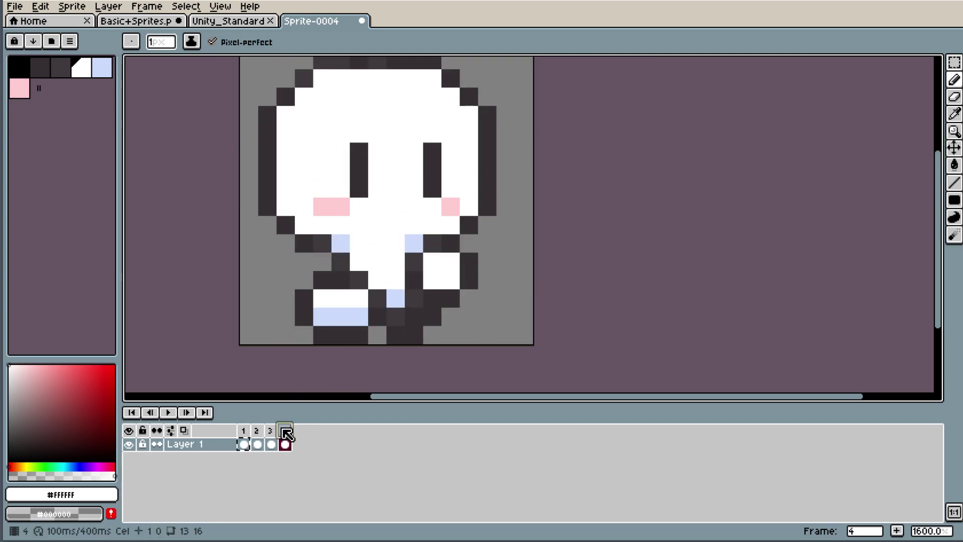
{"action": "scroll", "coordinate": [296, 335], "scroll_direction": "up", "scroll_amount": 2}
- Shift the left foot block one pixel right with a rectangular selection and commit it
{"action": "key", "text": "i"}
{"action": "key", "text": "m"}
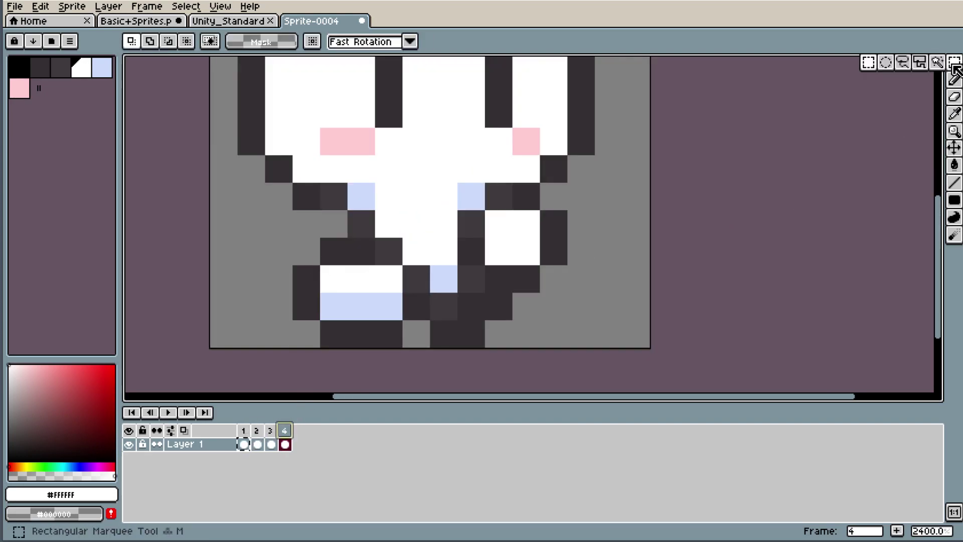
{"action": "mouse_move", "coordinate": [293, 265]}
{"action": "left_mouse_down"}
{"action": "mouse_move", "coordinate": [428, 401]}
{"action": "mouse_move", "coordinate": [416, 361]}
{"action": "left_mouse_up"}
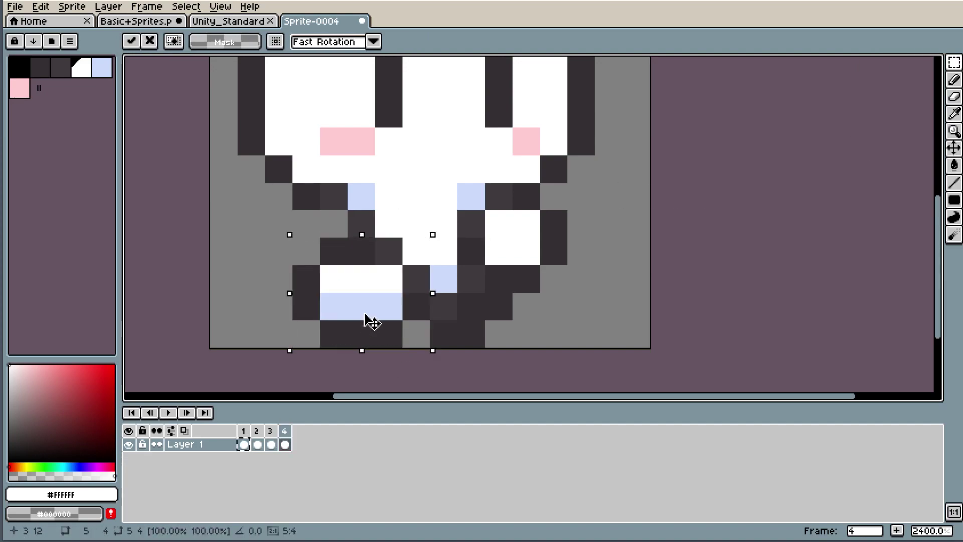
{"action": "left_click_drag", "start_coordinate": [369, 322], "coordinate": [382, 323]}
{"action": "key", "text": "Return"}
{"action": "key", "text": "ctrl+d"}
{"action": "scroll", "coordinate": [652, 284], "scroll_direction": "down", "scroll_amount": 5}
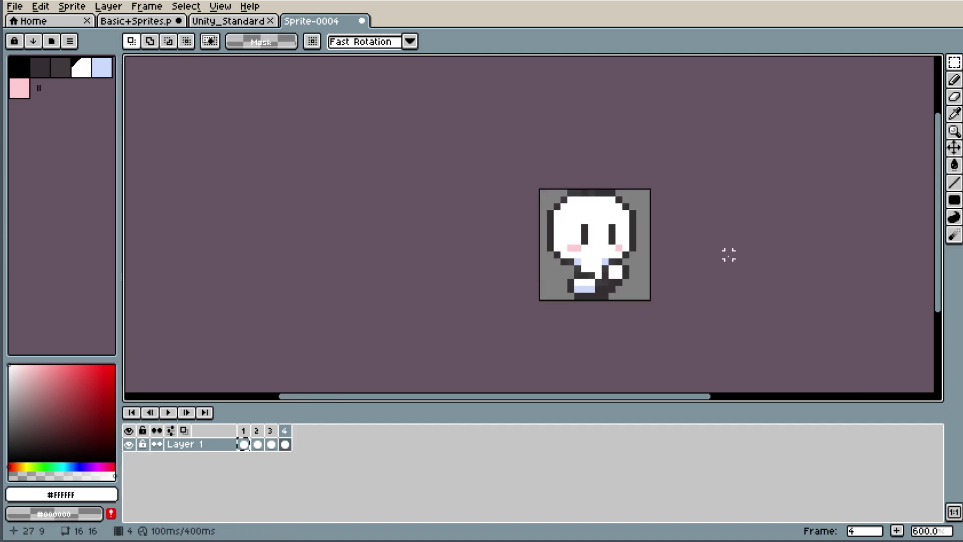
{"action": "scroll", "coordinate": [739, 261], "scroll_direction": "up", "scroll_amount": 1}
{"action": "scroll", "coordinate": [711, 289], "scroll_direction": "up", "scroll_amount": 1}
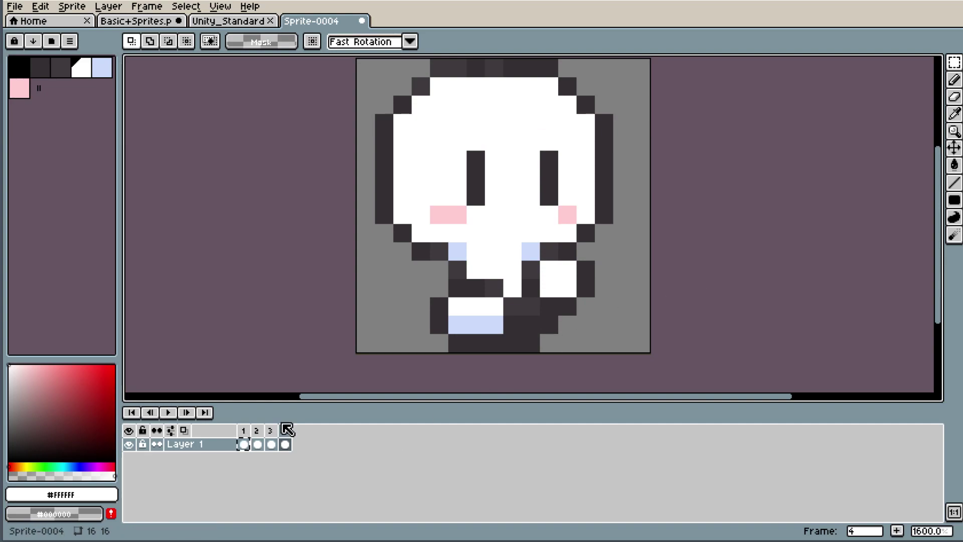
- Recolour right-leg and foot pixels with #3c3a3d and add a #353033 outline pixel
{"action": "left_click", "coordinate": [271, 443]}
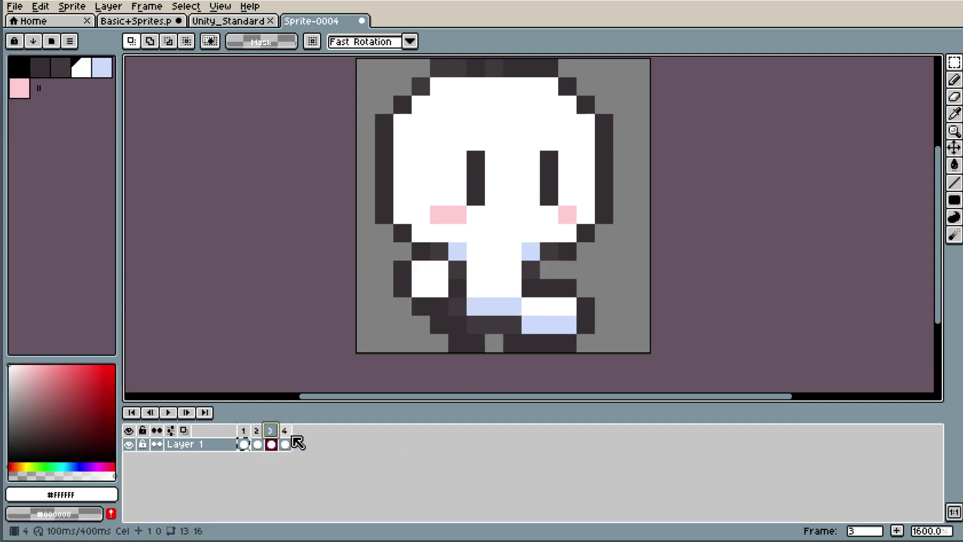
{"action": "left_click", "coordinate": [284, 443]}
{"action": "scroll", "coordinate": [644, 346], "scroll_direction": "up", "scroll_amount": 1}
{"action": "key", "text": "i"}
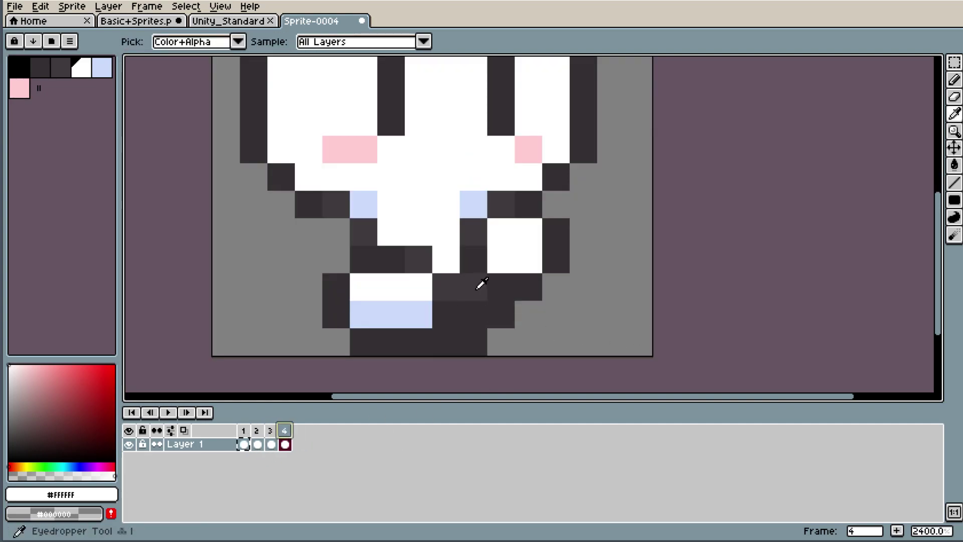
{"action": "left_click", "coordinate": [477, 281]}
{"action": "key", "text": "b"}
{"action": "left_click", "coordinate": [470, 342]}
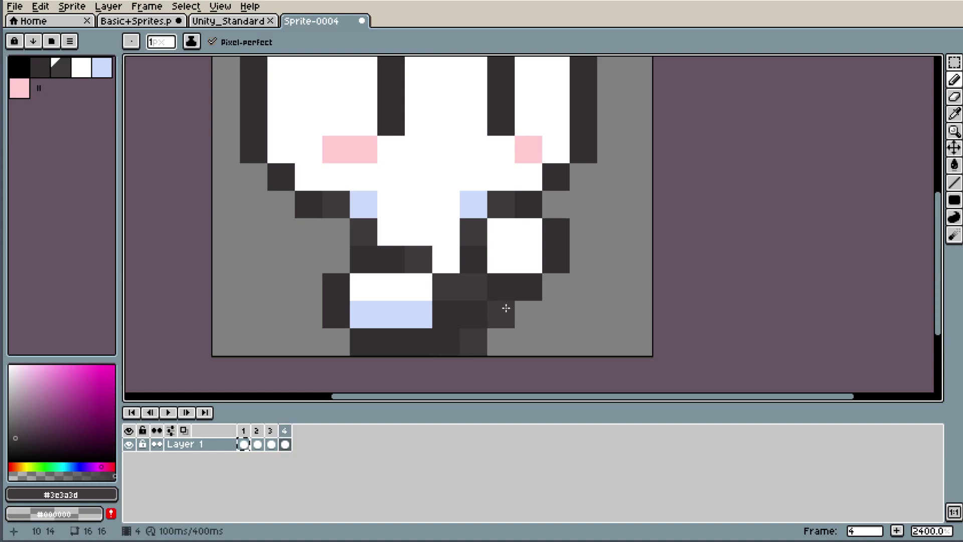
{"action": "left_click", "coordinate": [435, 352]}
{"action": "key", "text": "i"}
{"action": "left_click", "coordinate": [507, 309]}
{"action": "key", "text": "b"}
{"action": "left_click", "coordinate": [506, 332]}
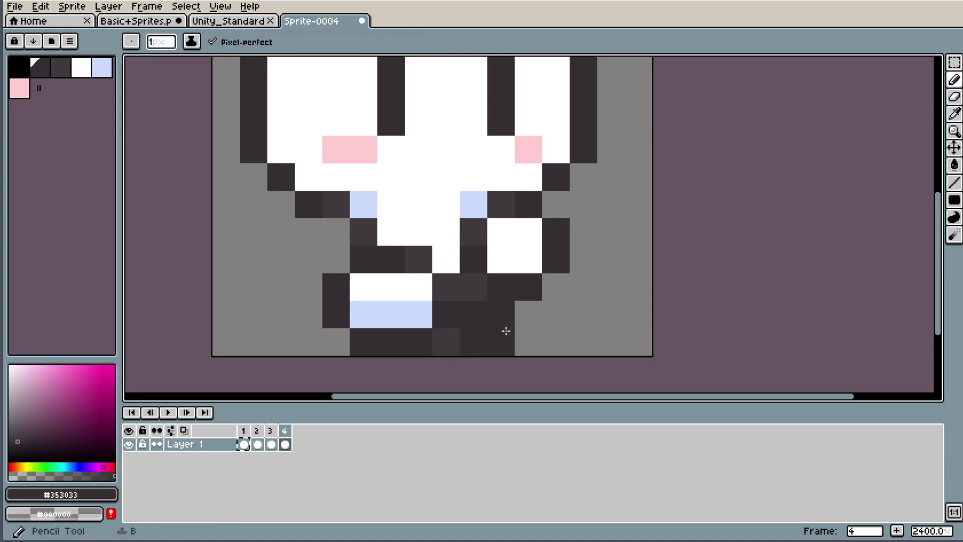
- Deselect the timeline cels and bring frame 3 up, zoomed in for pixel editing
{"action": "scroll", "coordinate": [563, 289], "scroll_direction": "down", "scroll_amount": 2}
{"action": "scroll", "coordinate": [496, 328], "scroll_direction": "down", "scroll_amount": 1}
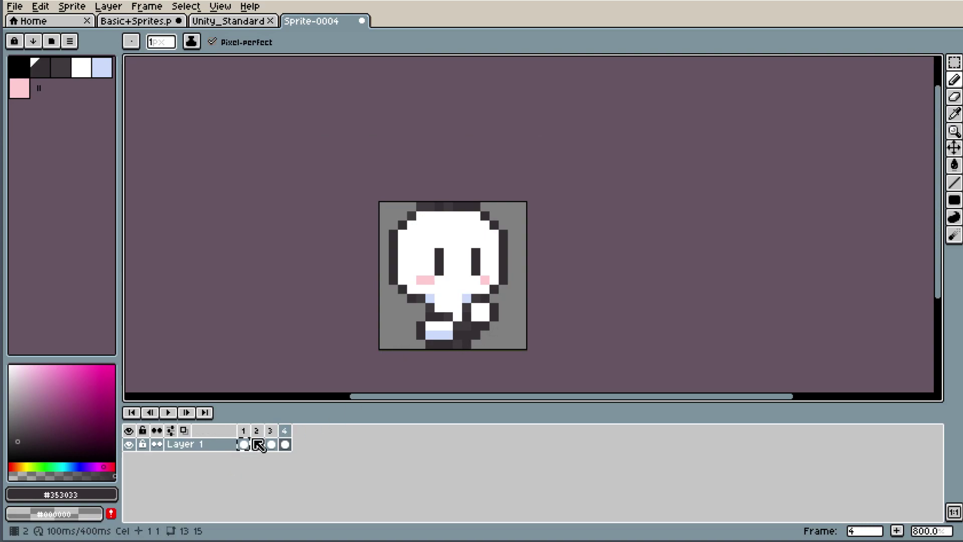
{"action": "left_click", "coordinate": [322, 451]}
{"action": "scroll", "coordinate": [468, 328], "scroll_direction": "up", "scroll_amount": 1}
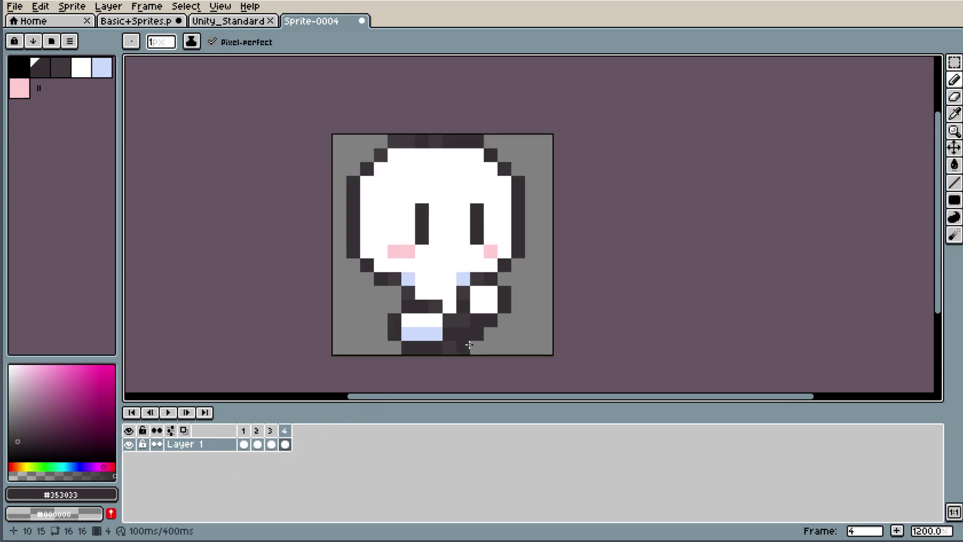
{"action": "left_click", "coordinate": [271, 443]}
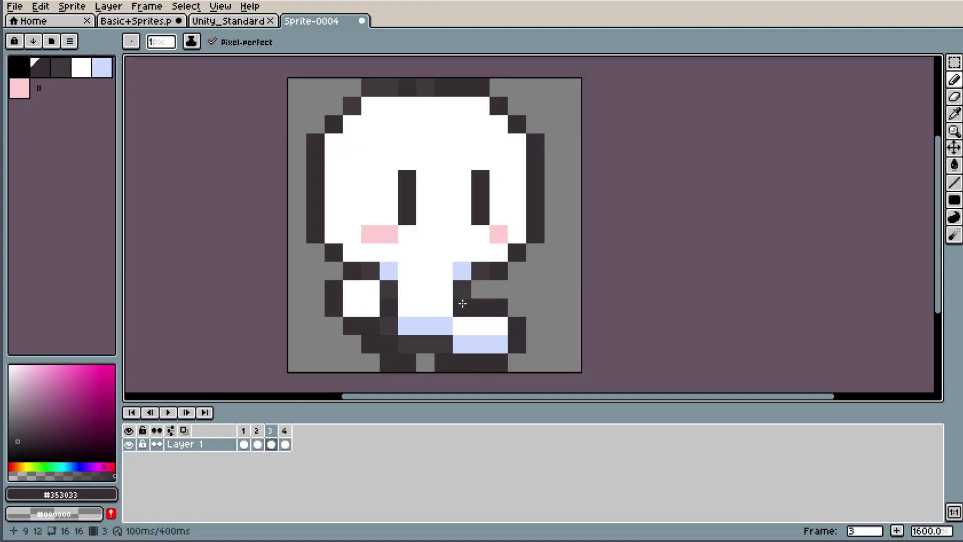
{"action": "scroll", "coordinate": [464, 303], "scroll_direction": "up", "scroll_amount": 1}
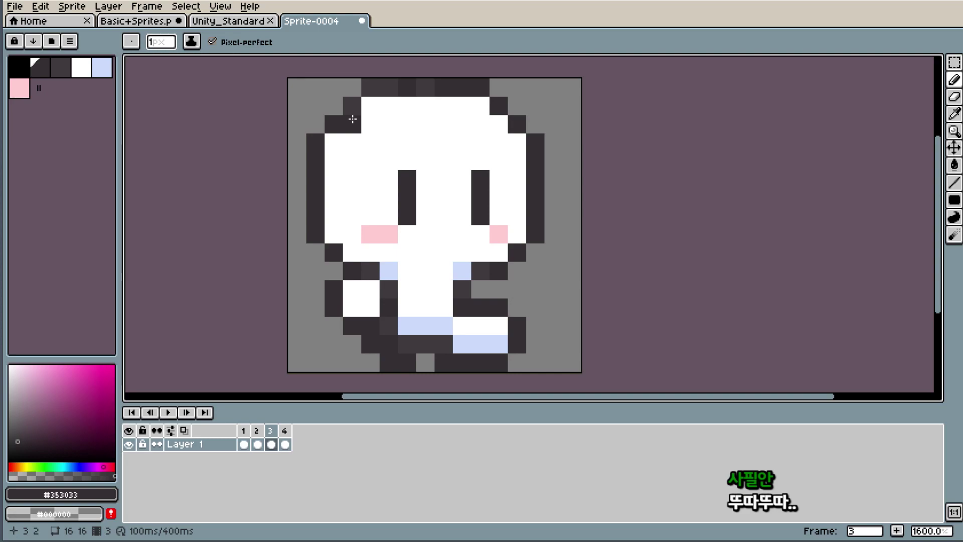
- Select the top ten rows on frame 3 and nudge the head down one pixel
{"action": "left_click", "coordinate": [955, 62]}
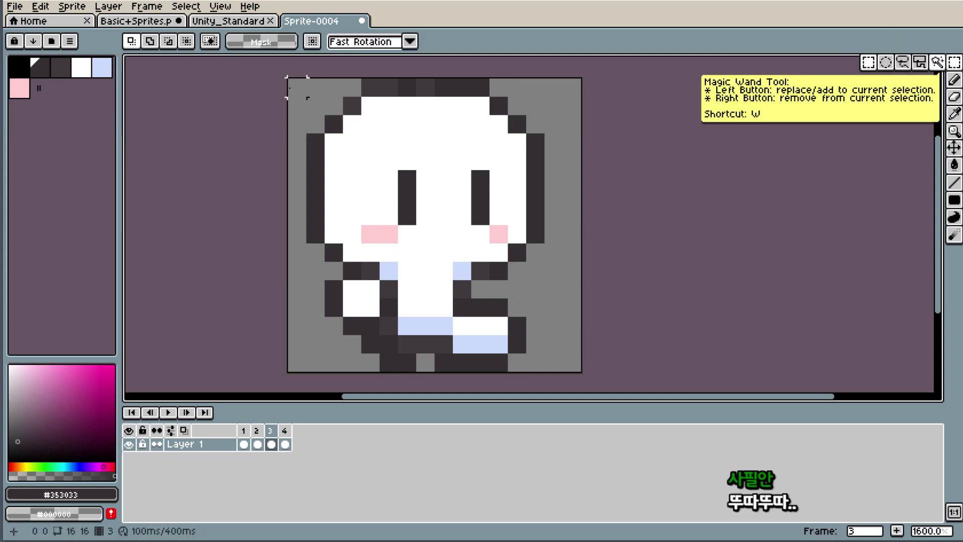
{"action": "left_click_drag", "start_coordinate": [287, 78], "coordinate": [584, 264]}
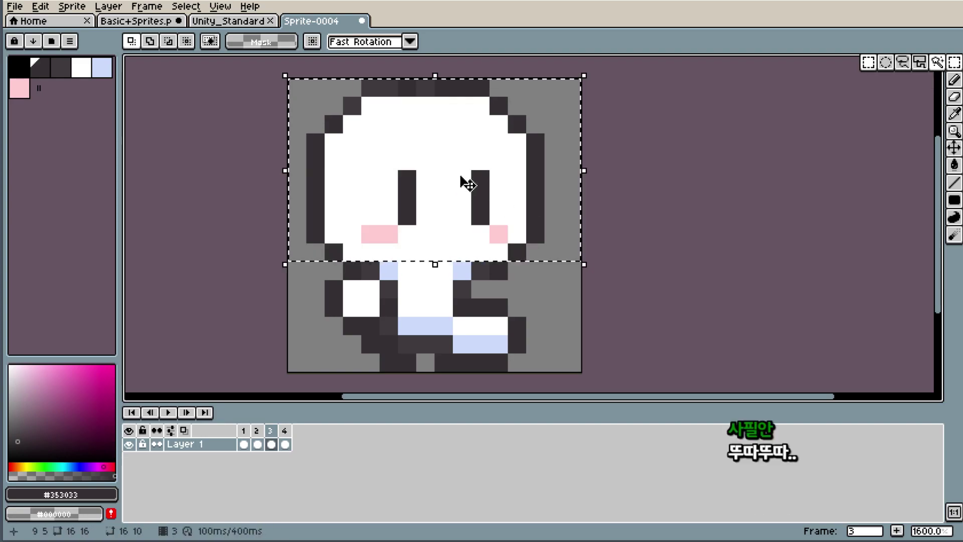
{"action": "left_click_drag", "start_coordinate": [460, 177], "coordinate": [459, 199]}
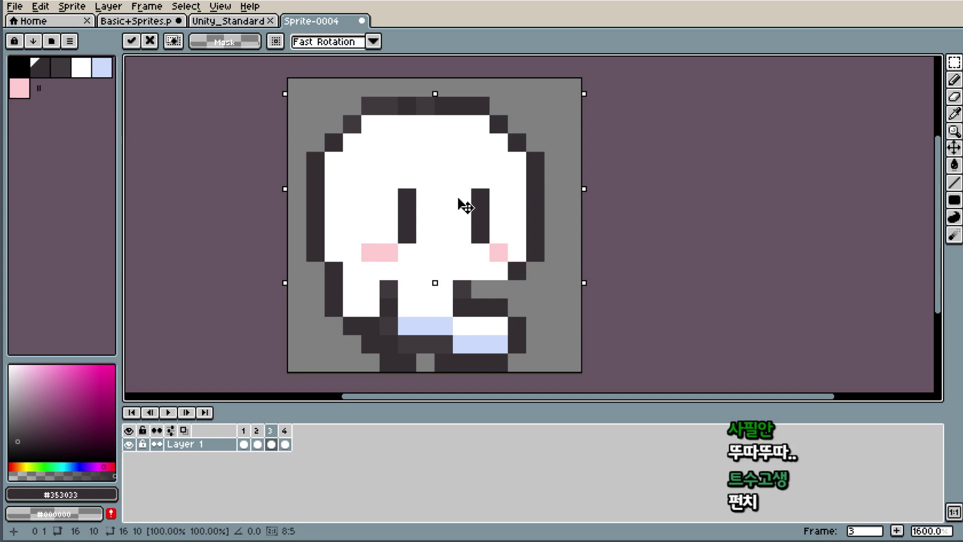
{"action": "left_click", "coordinate": [660, 214]}
- Lower frame 4's head by one pixel the same way and drop the selection
{"action": "left_click", "coordinate": [284, 431]}
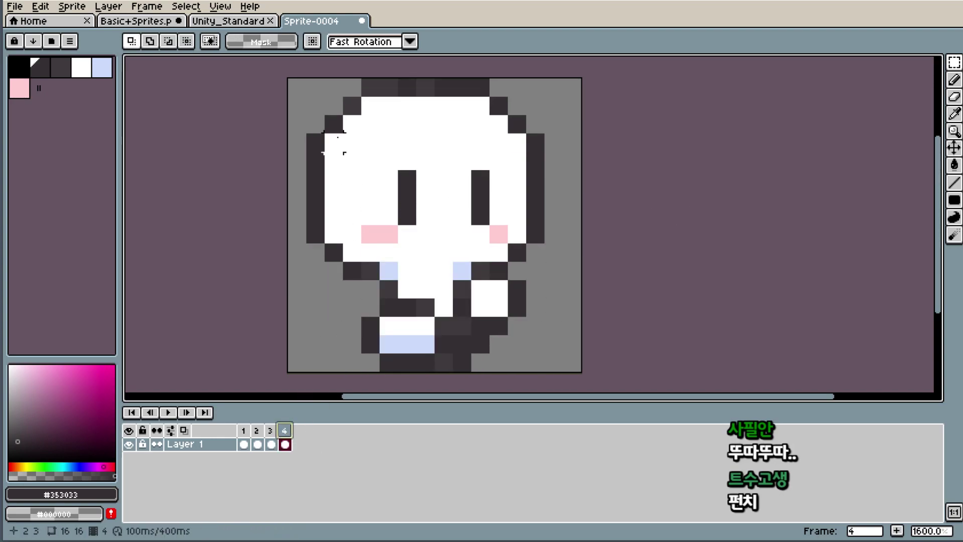
{"action": "left_click_drag", "start_coordinate": [297, 88], "coordinate": [584, 260]}
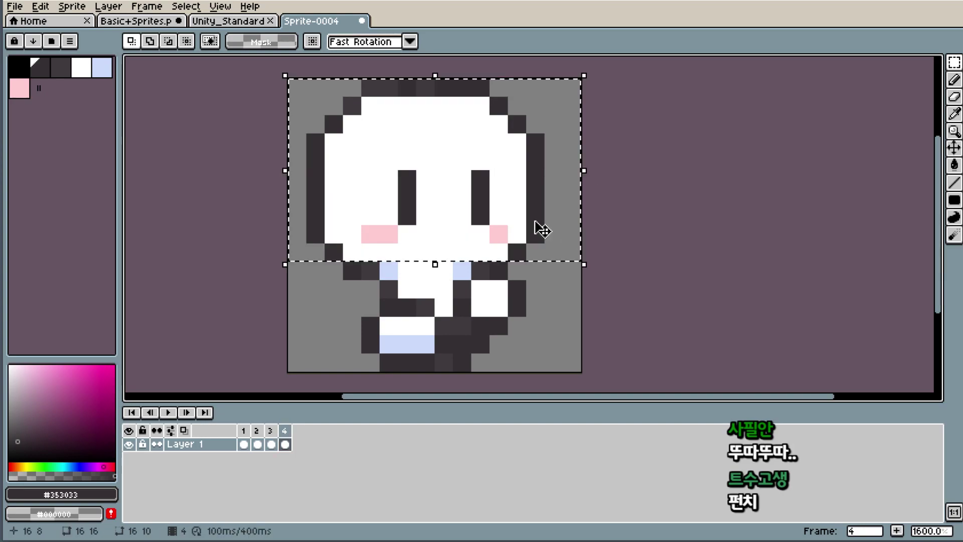
{"action": "left_click_drag", "start_coordinate": [484, 204], "coordinate": [484, 222]}
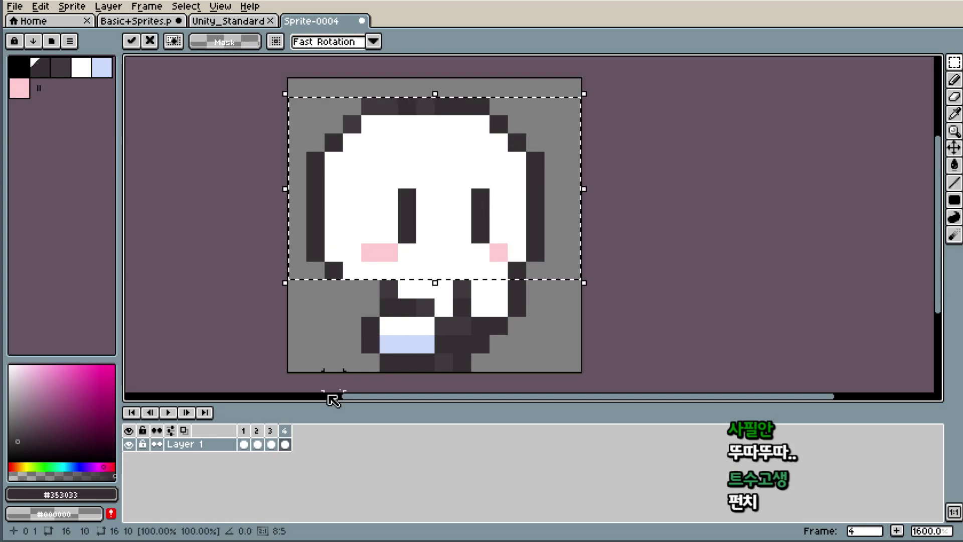
{"action": "left_click", "coordinate": [270, 443]}
{"action": "key", "text": "ctrl+d"}
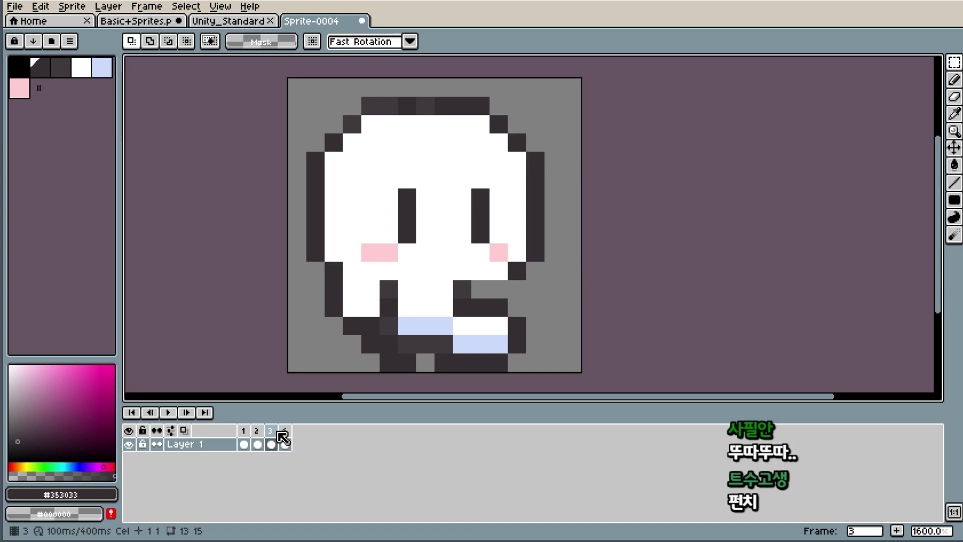
- Preview the animation, then undo the head moves and clear the selection
{"action": "key", "text": "Return"}
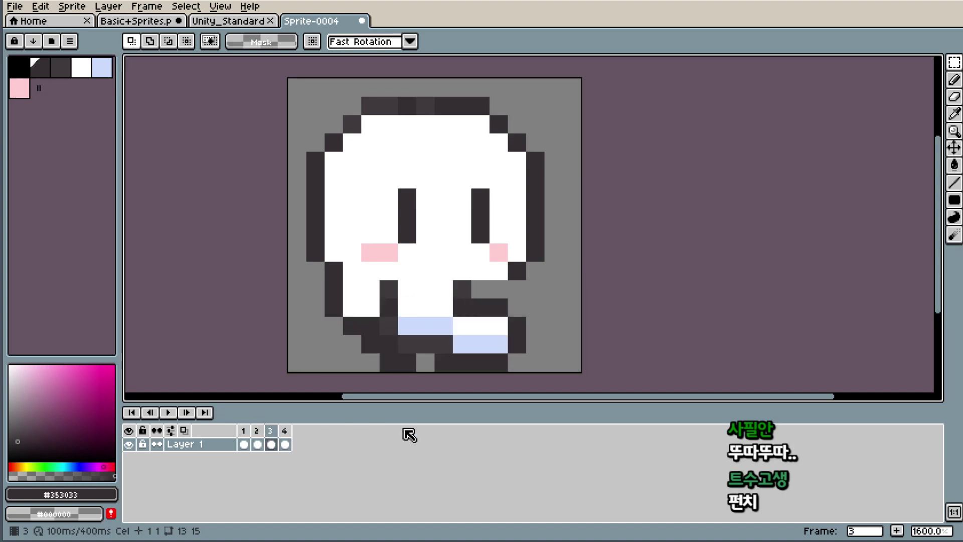
{"action": "key", "text": "ctrl+z"}
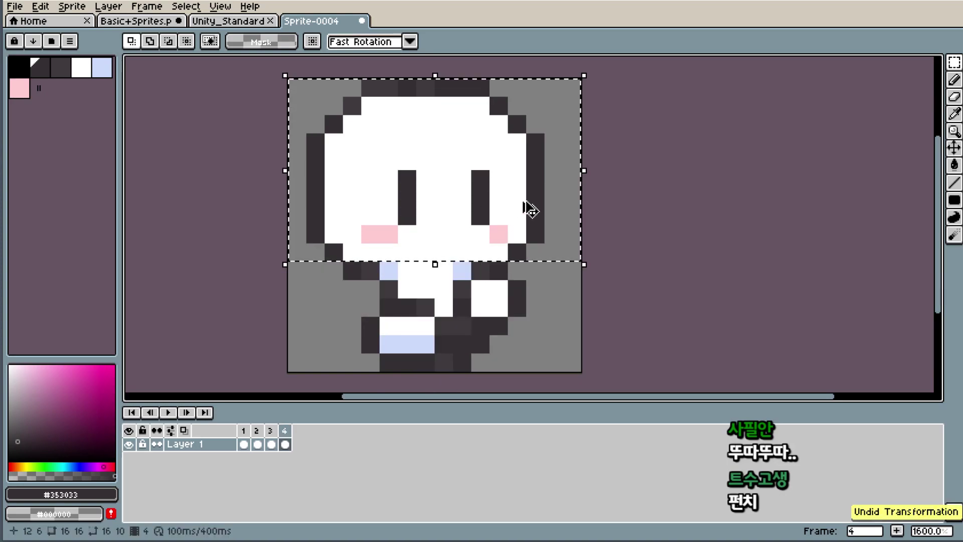
{"action": "key", "text": "ctrl+z"}
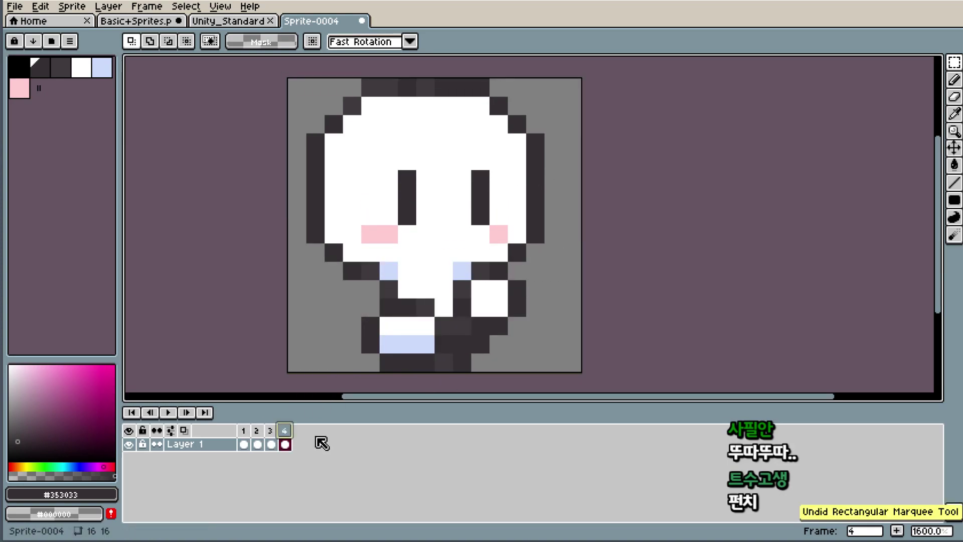
{"action": "key", "text": "ctrl+z"}
{"action": "key", "text": "ctrl+z"}
{"action": "key", "text": "ctrl+d"}
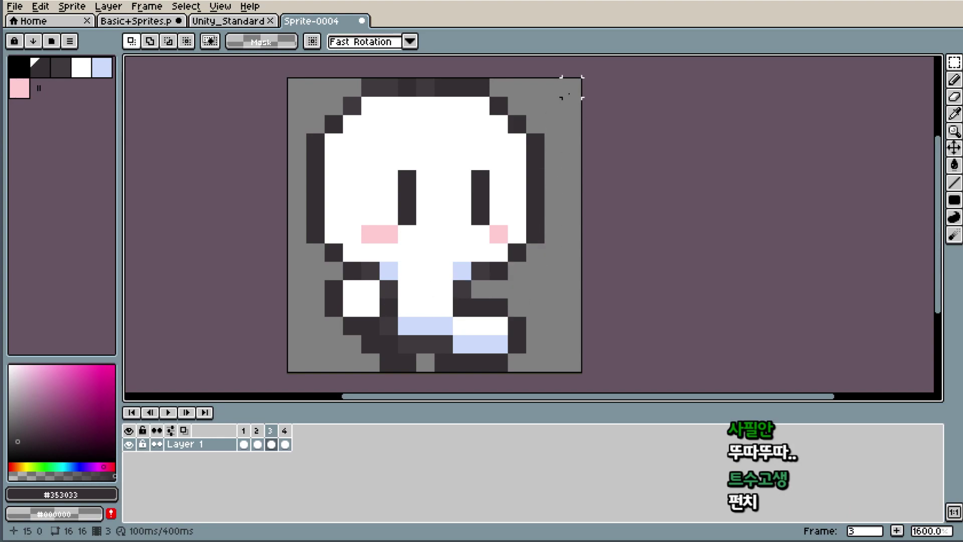
- Reselect frame 3's head from the top to the cheeks and lower it one pixel
{"action": "left_click_drag", "start_coordinate": [571, 87], "coordinate": [186, 216]}
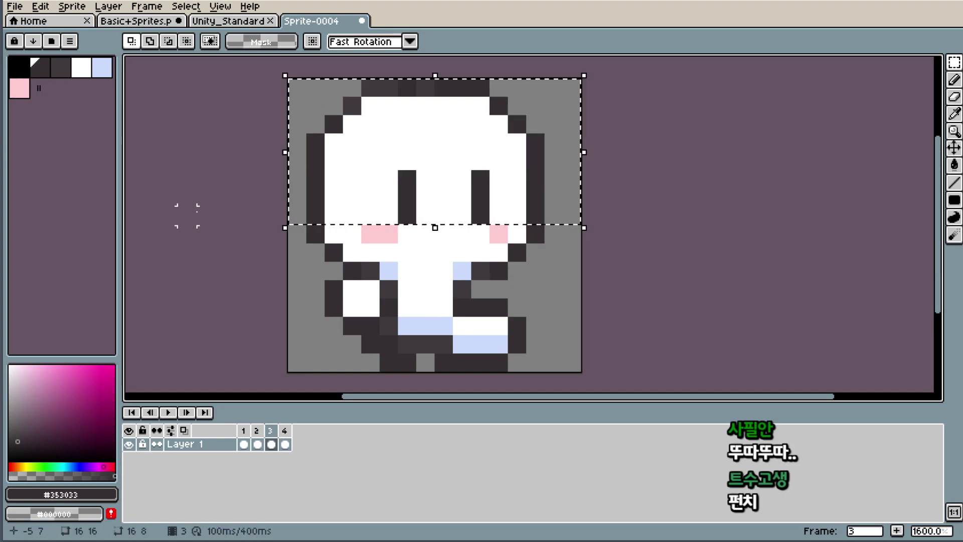
{"action": "left_click_drag", "start_coordinate": [477, 167], "coordinate": [473, 185]}
{"action": "key", "text": "ctrl+d"}
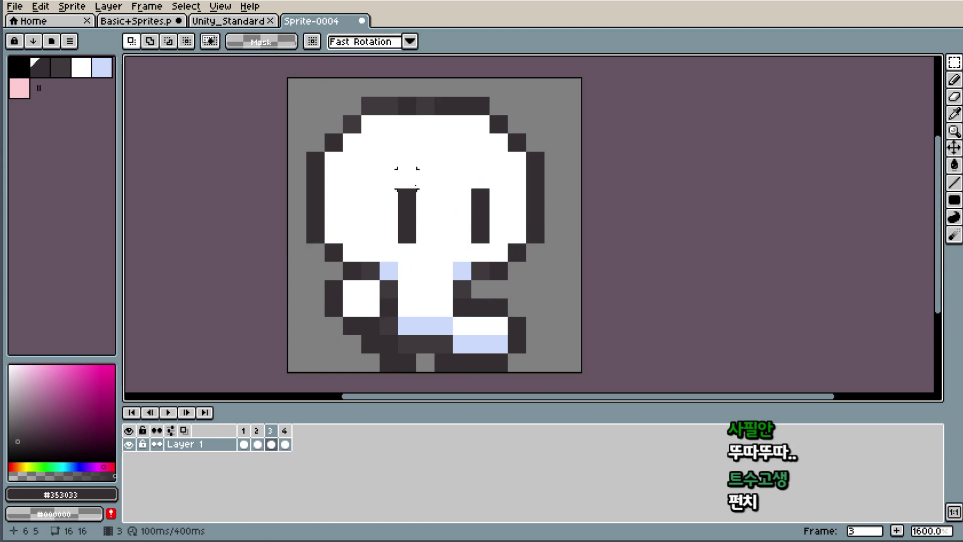
- Paint pink cheeks under both eyes, then sample white back as the drawing colour
{"action": "key", "text": "i"}
{"action": "key", "text": "b"}
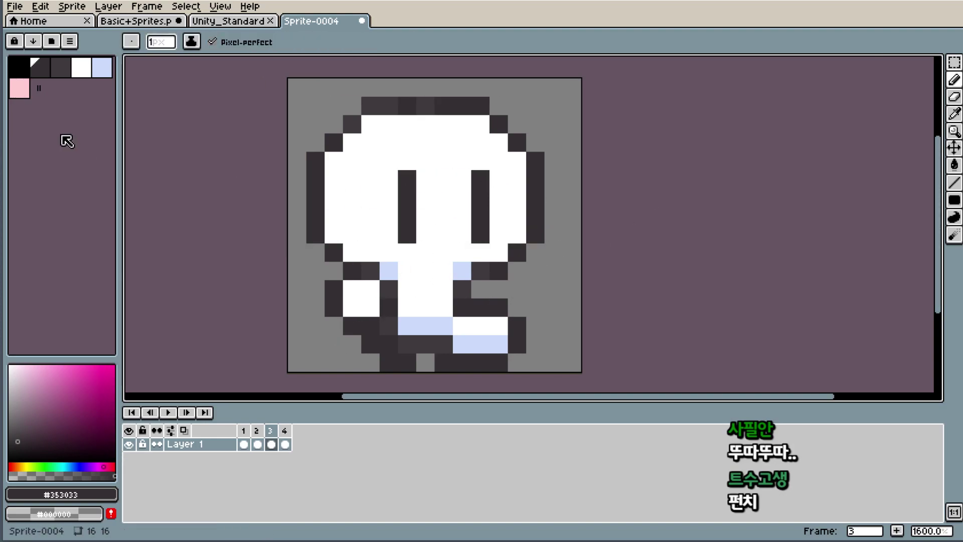
{"action": "left_click", "coordinate": [19, 88]}
{"action": "left_click", "coordinate": [389, 234]}
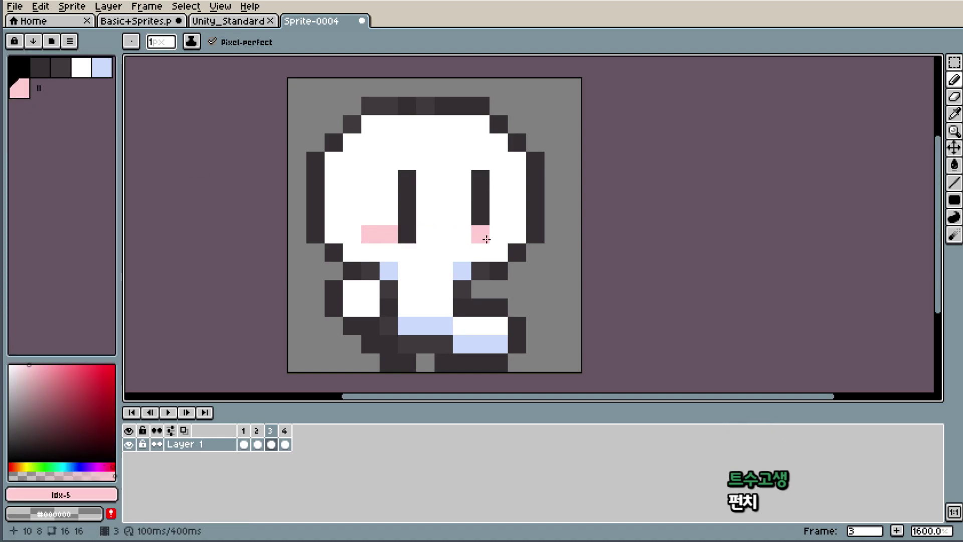
{"action": "left_click", "coordinate": [499, 233]}
{"action": "key", "text": "i"}
{"action": "left_click", "coordinate": [434, 241]}
{"action": "key", "text": "b"}
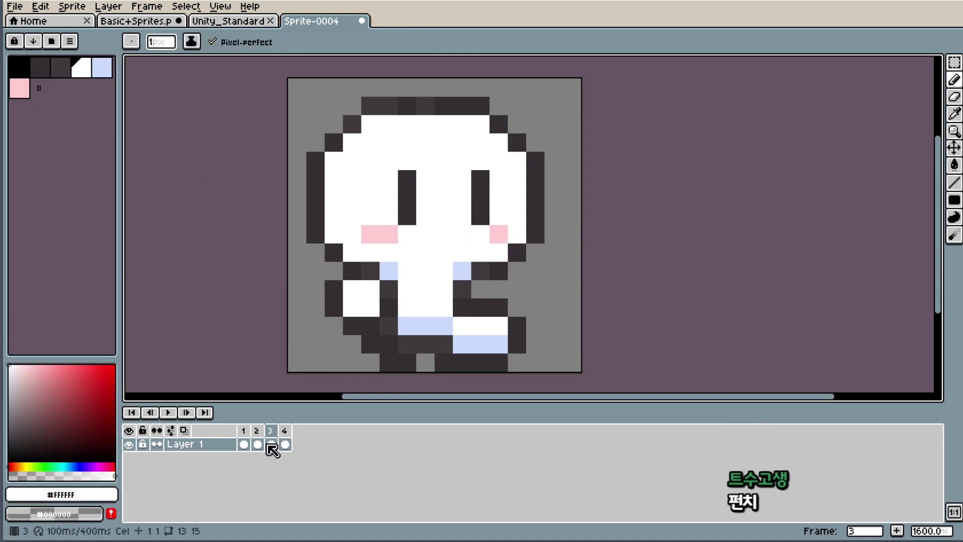
- Flip between frames 2, 3 and 4 to compare the poses, ending on frame 3
{"action": "left_click", "coordinate": [263, 429]}
{"action": "left_click", "coordinate": [282, 431]}
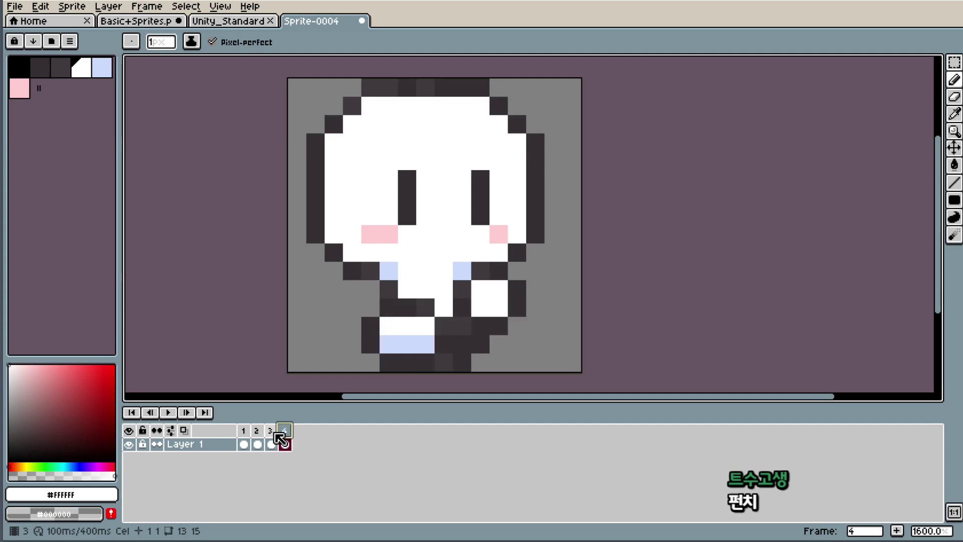
{"action": "left_click", "coordinate": [273, 439]}
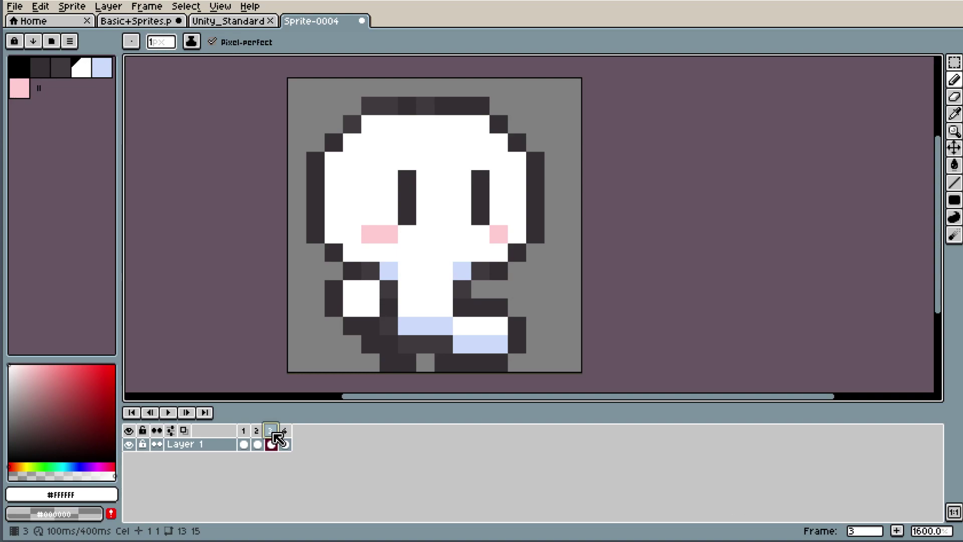
{"action": "left_click", "coordinate": [257, 442]}
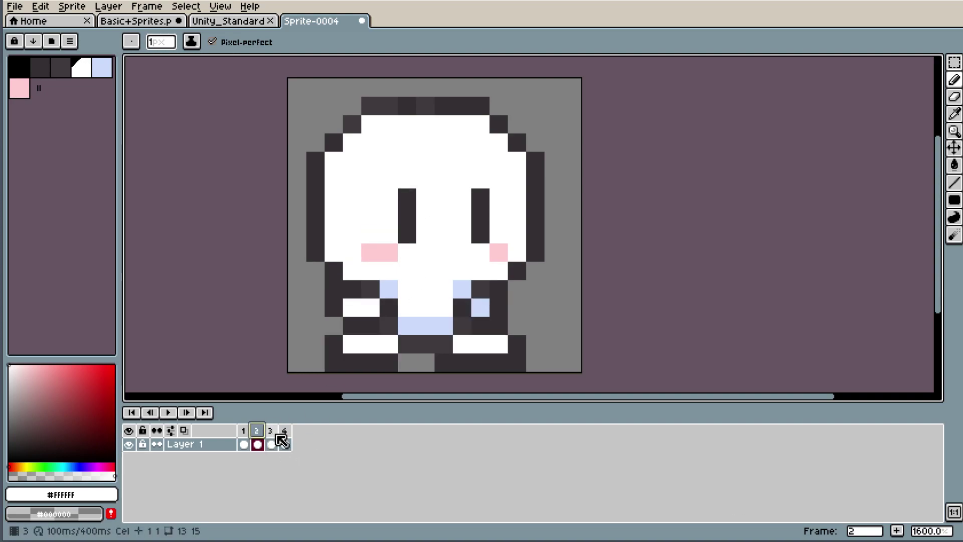
{"action": "left_click", "coordinate": [272, 441]}
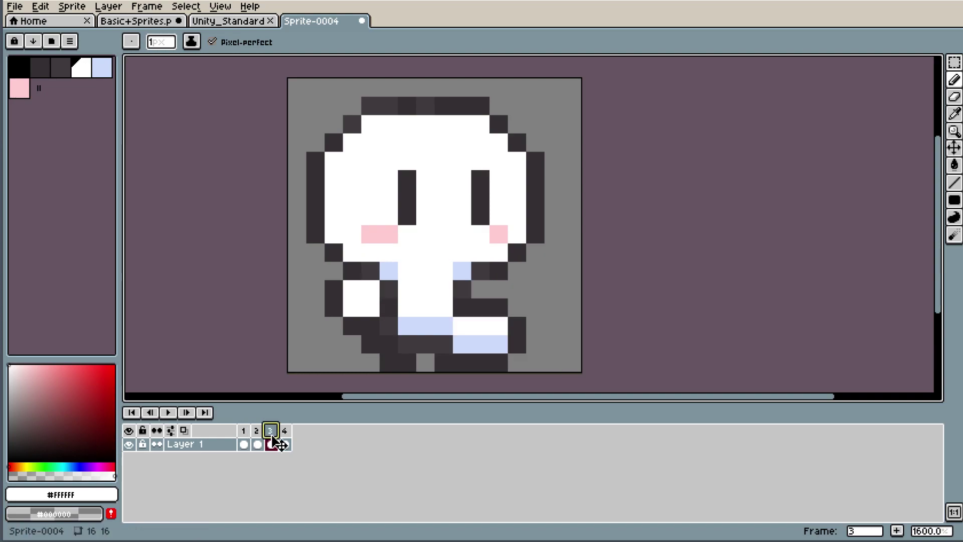
- Select frame 3's eyes and cheeks and move them down one pixel
{"action": "left_click", "coordinate": [954, 62]}
{"action": "left_click_drag", "start_coordinate": [371, 179], "coordinate": [507, 242]}
{"action": "left_click_drag", "start_coordinate": [456, 226], "coordinate": [471, 236]}
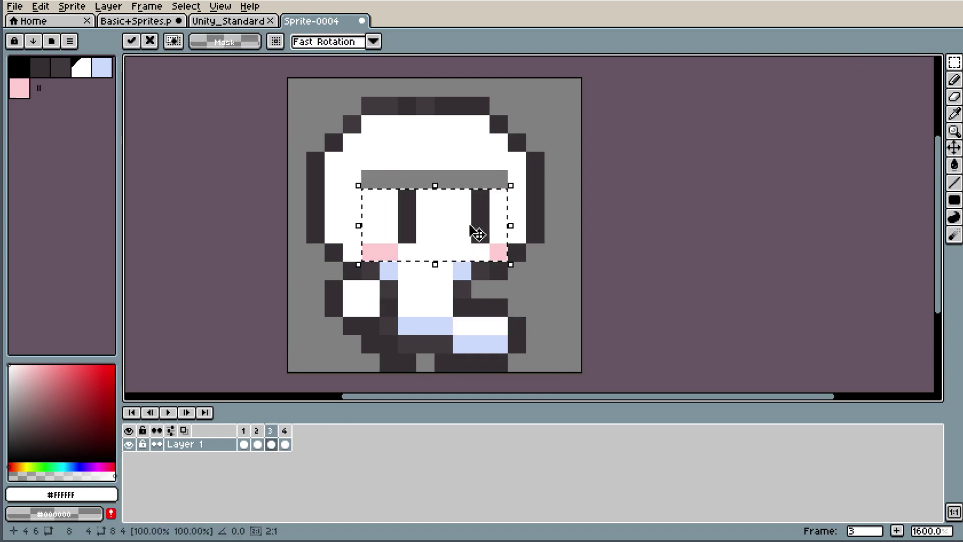
{"action": "key", "text": "b"}
- Paint the grey strip above the eyes white and marquee-select the sprite's upper part
{"action": "left_click_drag", "start_coordinate": [363, 179], "coordinate": [513, 179]}
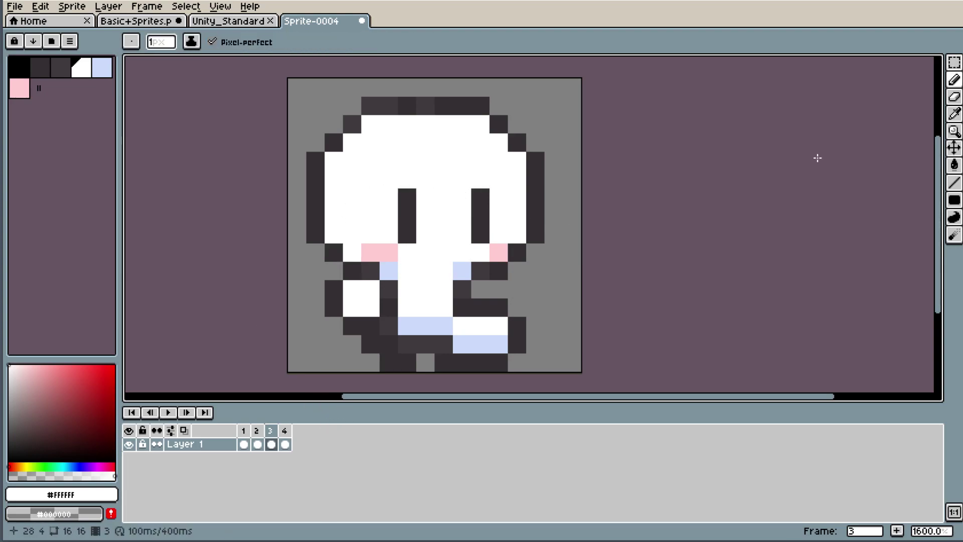
{"action": "key", "text": "m"}
{"action": "left_click_drag", "start_coordinate": [290, 97], "coordinate": [608, 268]}
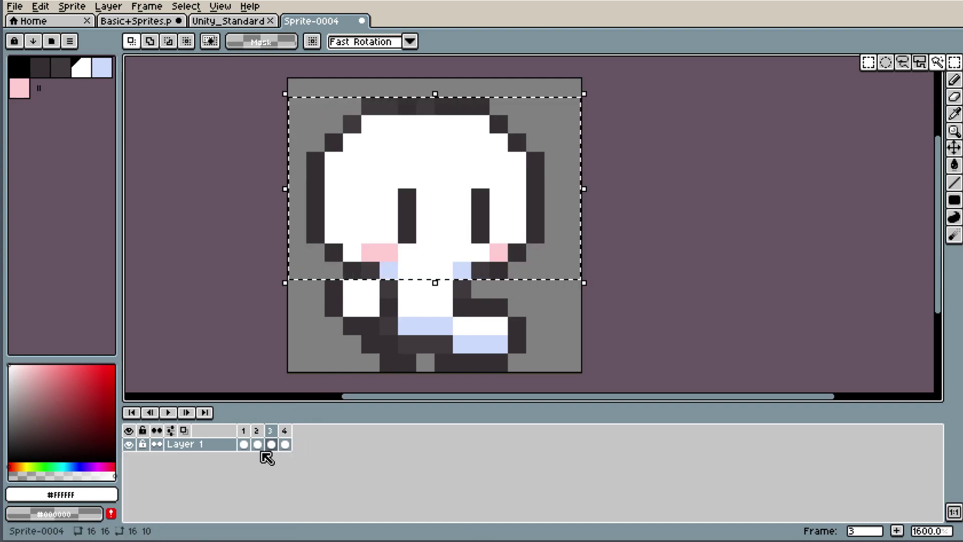
{"action": "left_click", "coordinate": [284, 444]}
{"action": "key", "text": "Down"}
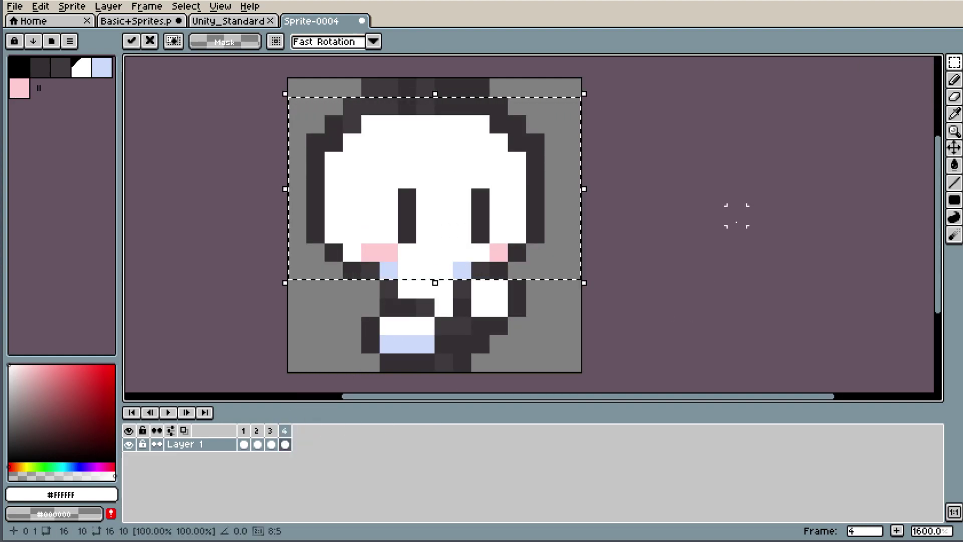
{"action": "key", "text": "Return"}
{"action": "key", "text": "e"}
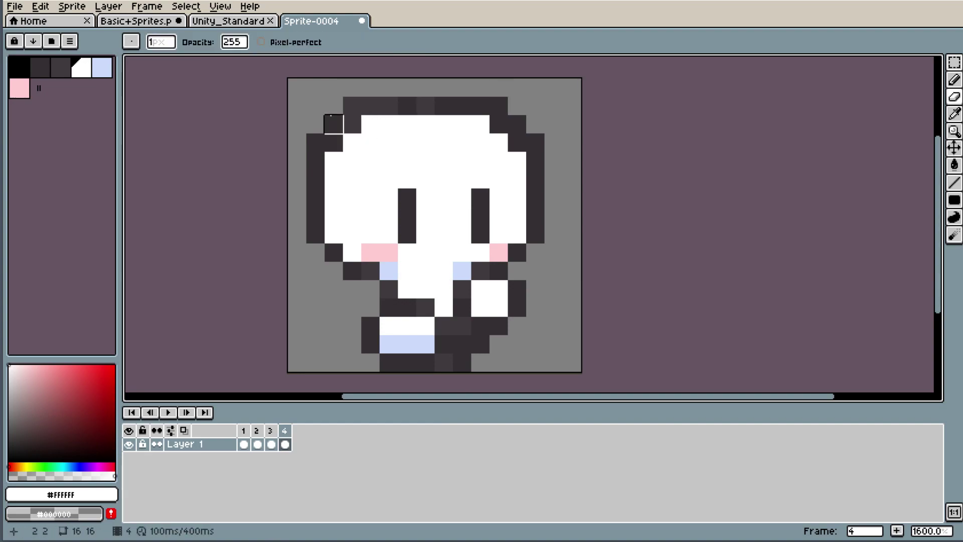
{"action": "left_click", "coordinate": [352, 105]}
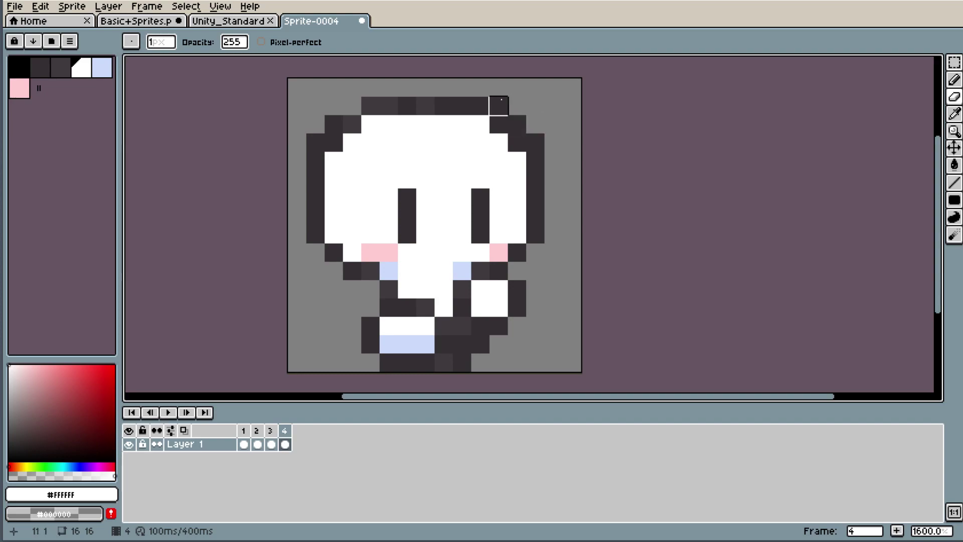
{"action": "left_click", "coordinate": [275, 443]}
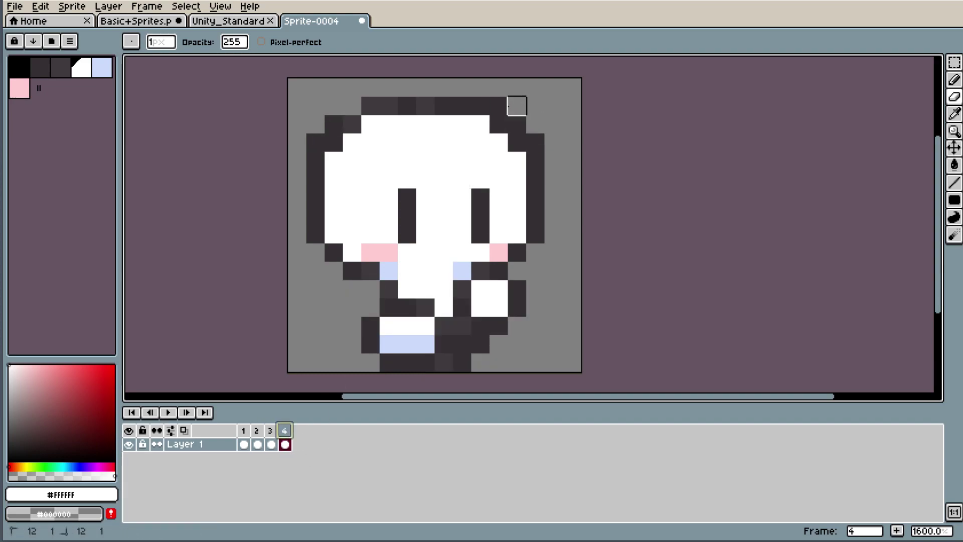
{"action": "left_click", "coordinate": [498, 105]}
{"action": "left_click", "coordinate": [518, 124]}
{"action": "left_click", "coordinate": [535, 142]}
{"action": "left_click", "coordinate": [334, 124]}
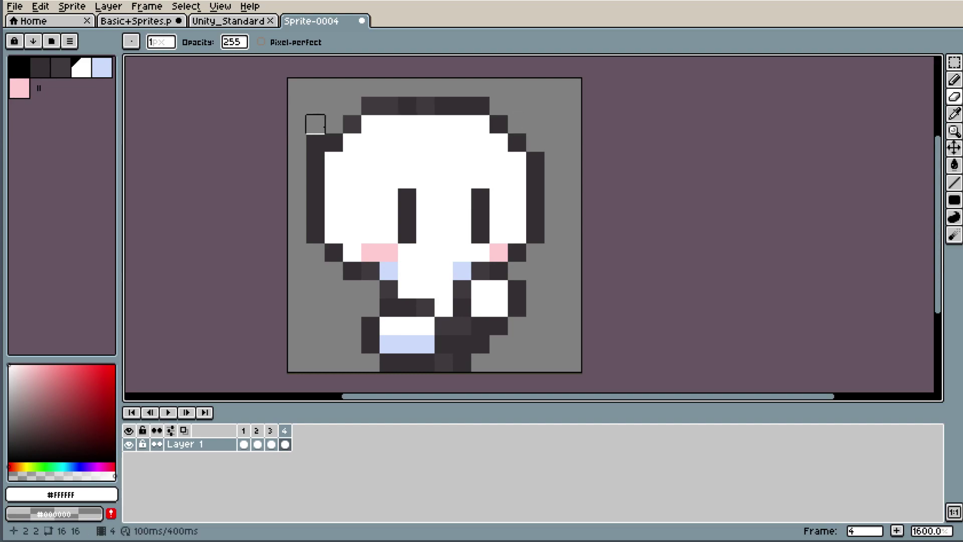
{"action": "left_click", "coordinate": [316, 142]}
{"action": "key", "text": "Left"}
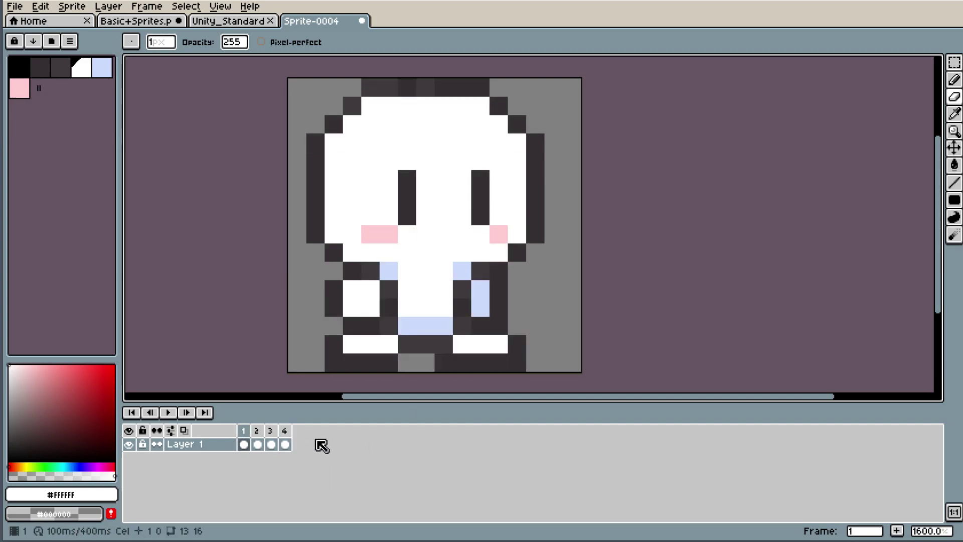
{"action": "key", "text": "Right"}
{"action": "key", "text": "Left"}
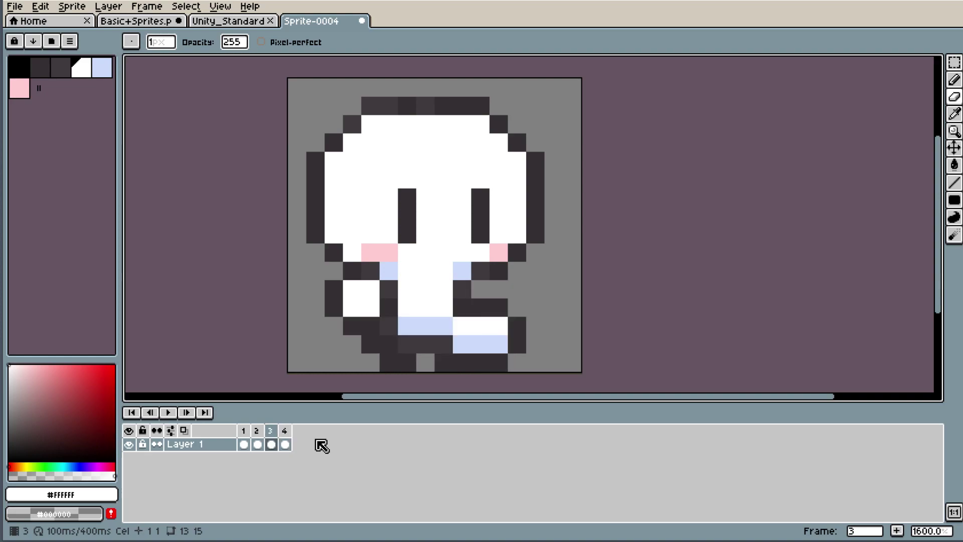
{"action": "key", "text": "Right"}
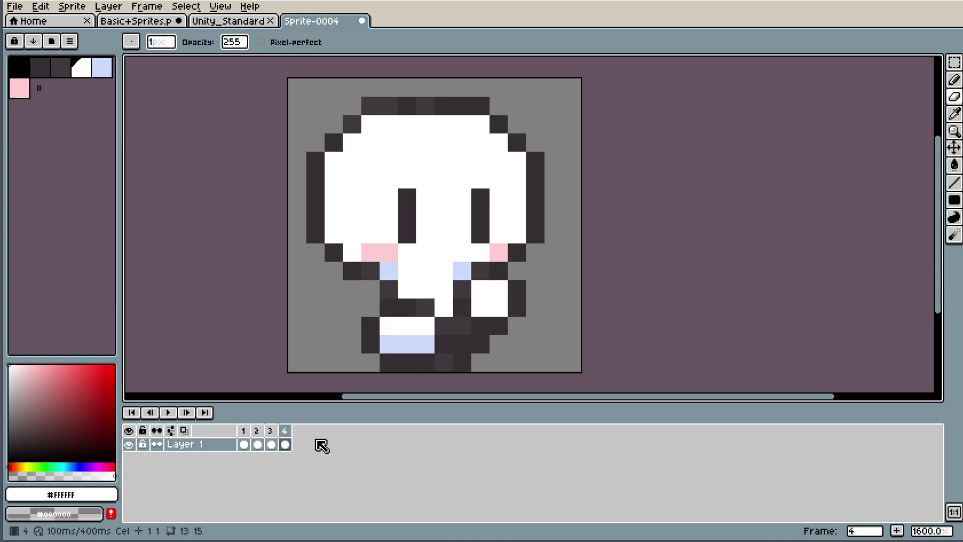
- Add a new frame after frame 3 and paste frame 1's standing pose into frame 4
{"action": "left_click", "coordinate": [271, 444]}
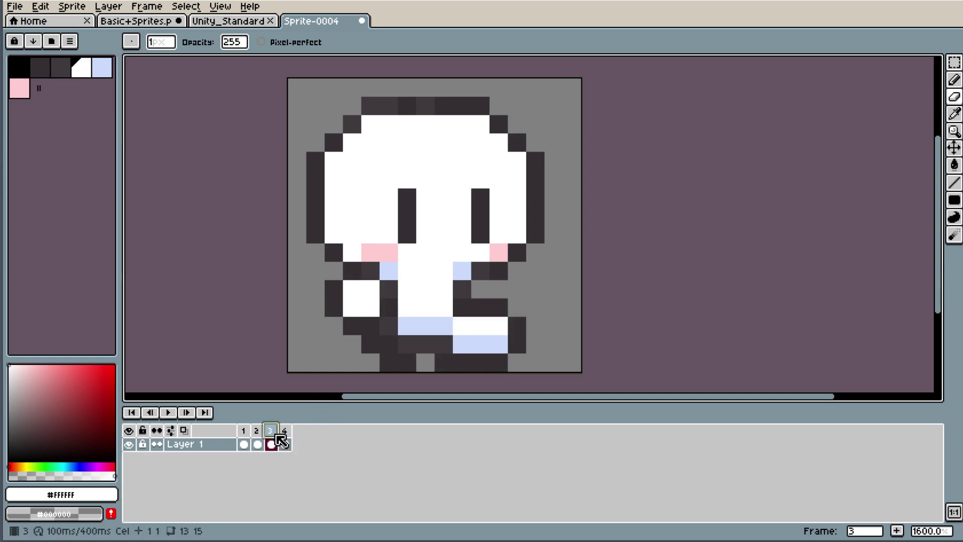
{"action": "left_click", "coordinate": [898, 531]}
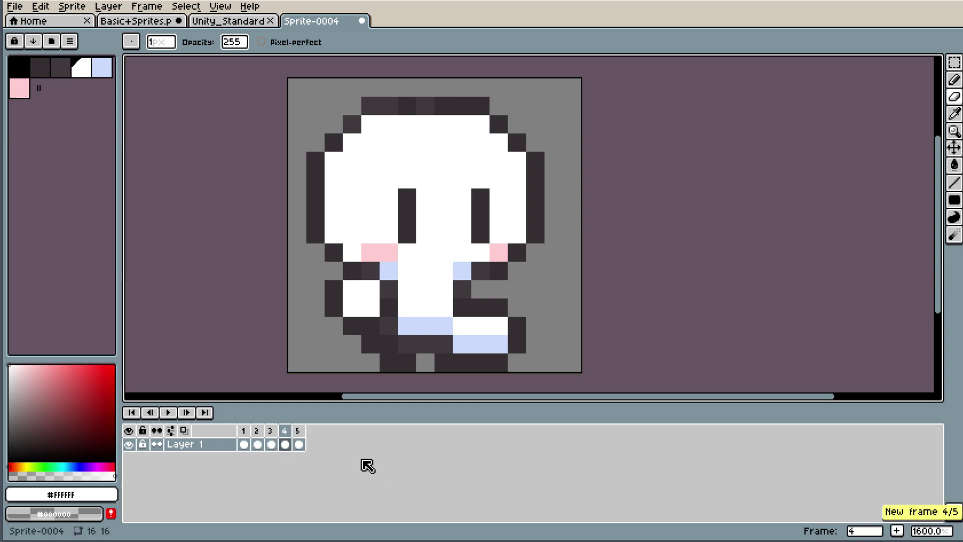
{"action": "left_click", "coordinate": [244, 444]}
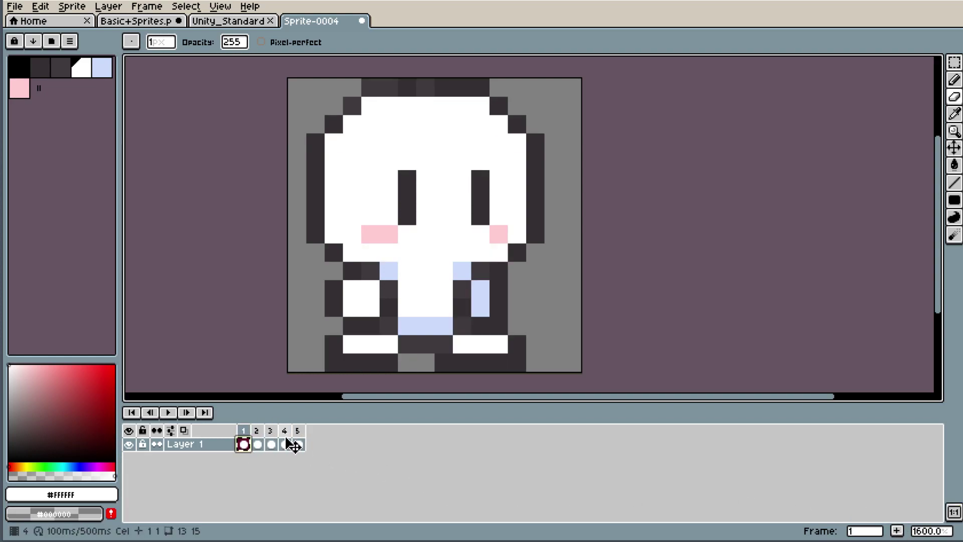
{"action": "left_click", "coordinate": [284, 444]}
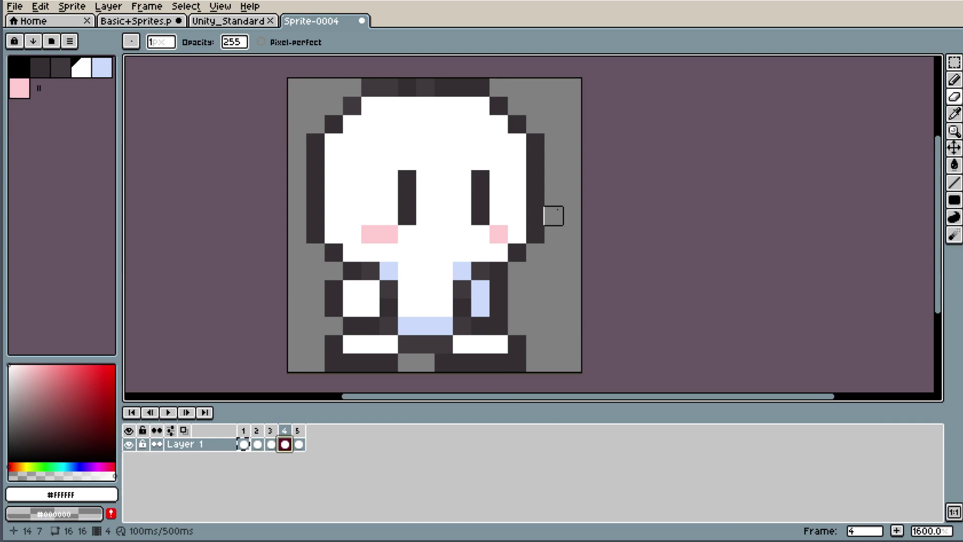
{"action": "left_click", "coordinate": [465, 272]}
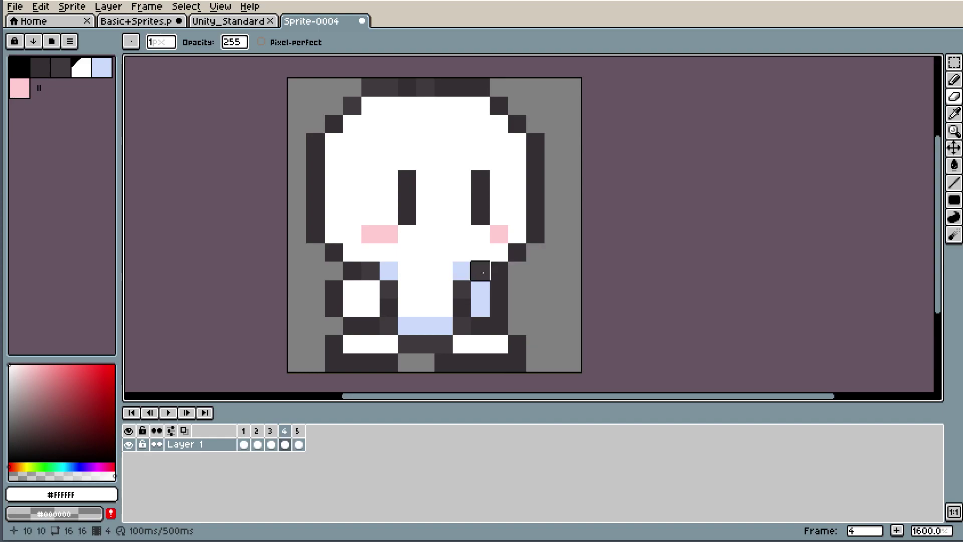
- Flip repeatedly between frames 3 and 4 to compare the standing pose
{"action": "key", "text": "i"}
{"action": "left_click", "coordinate": [271, 444]}
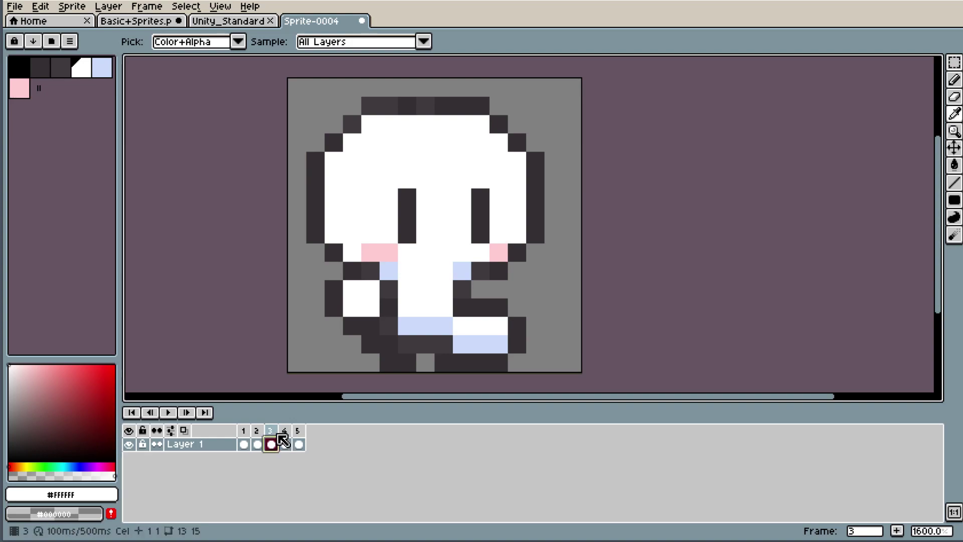
{"action": "left_click", "coordinate": [284, 444]}
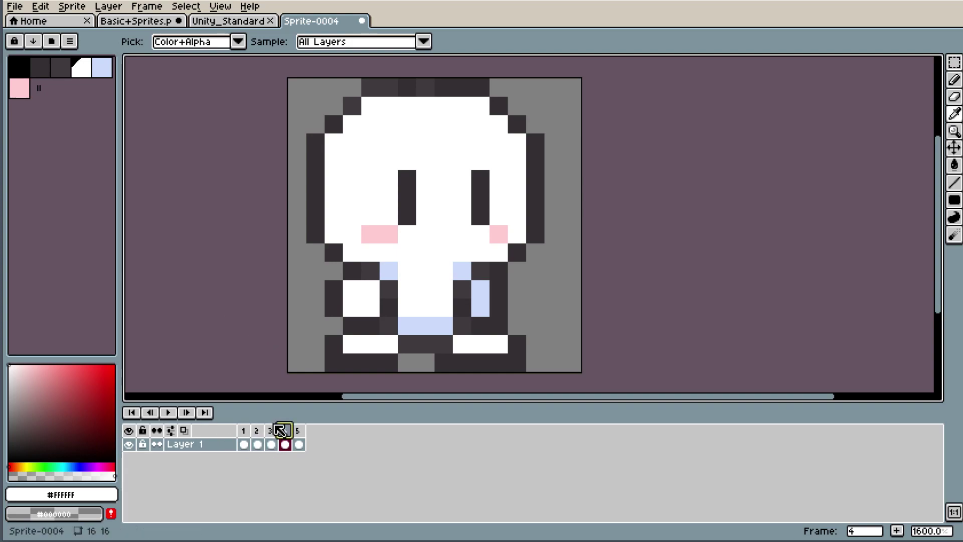
{"action": "left_click", "coordinate": [270, 444]}
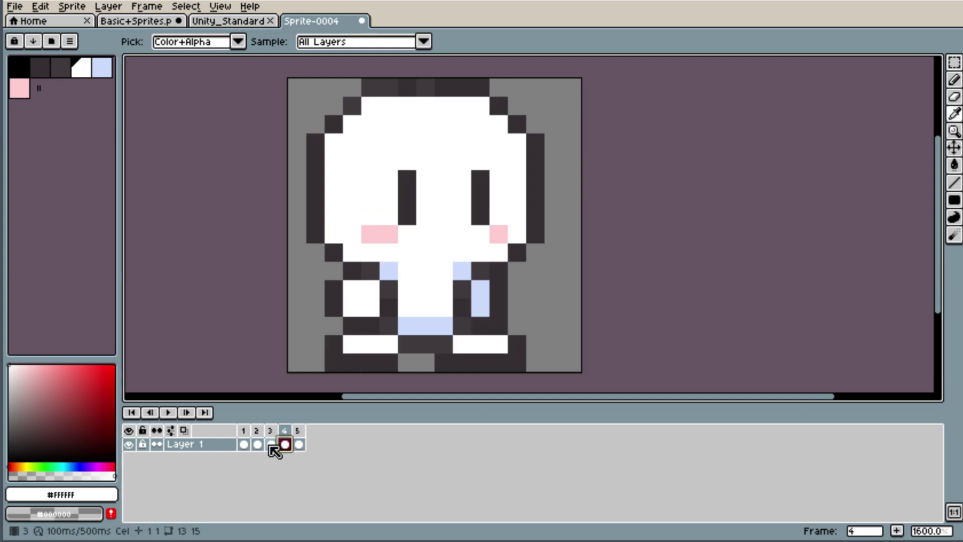
{"action": "left_click", "coordinate": [271, 443]}
{"action": "left_click", "coordinate": [285, 444]}
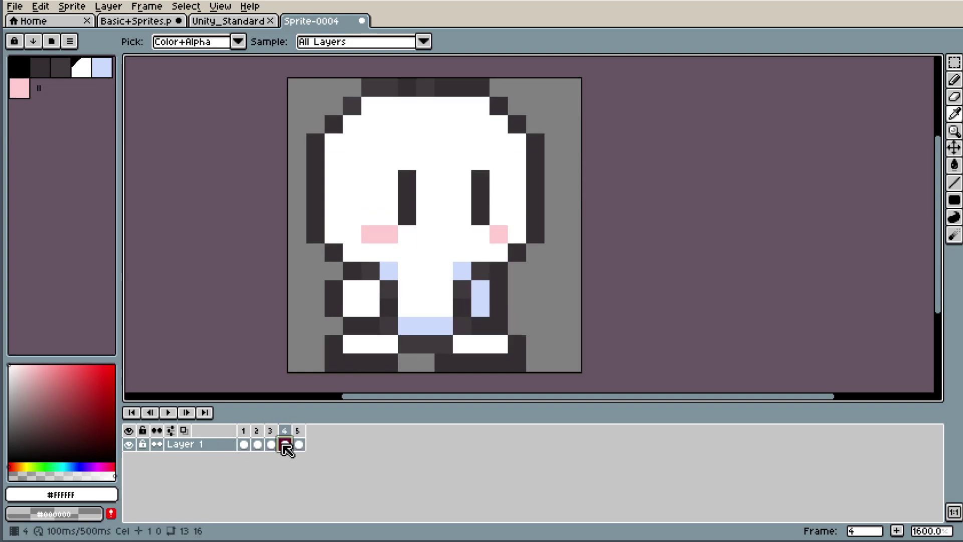
{"action": "left_click", "coordinate": [271, 444]}
{"action": "left_click", "coordinate": [271, 443]}
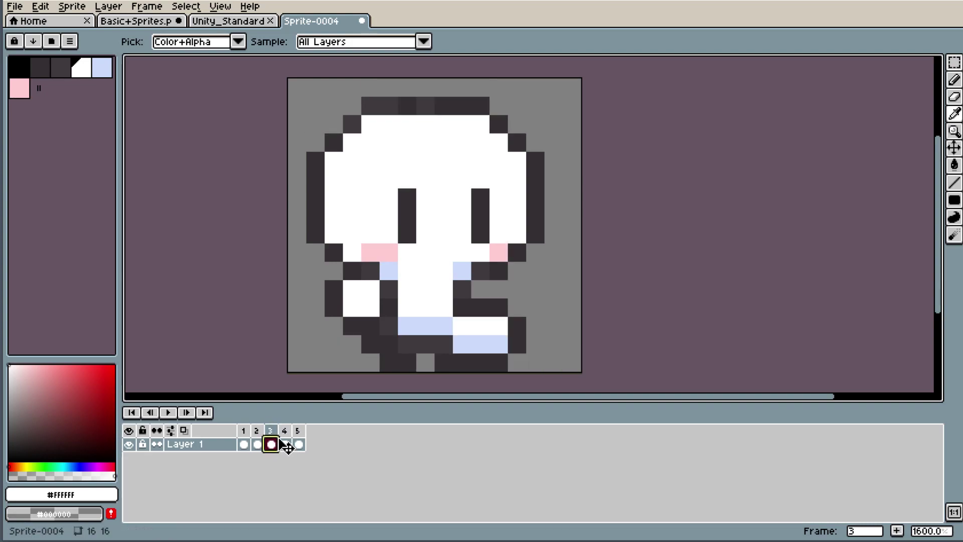
{"action": "left_click", "coordinate": [271, 445]}
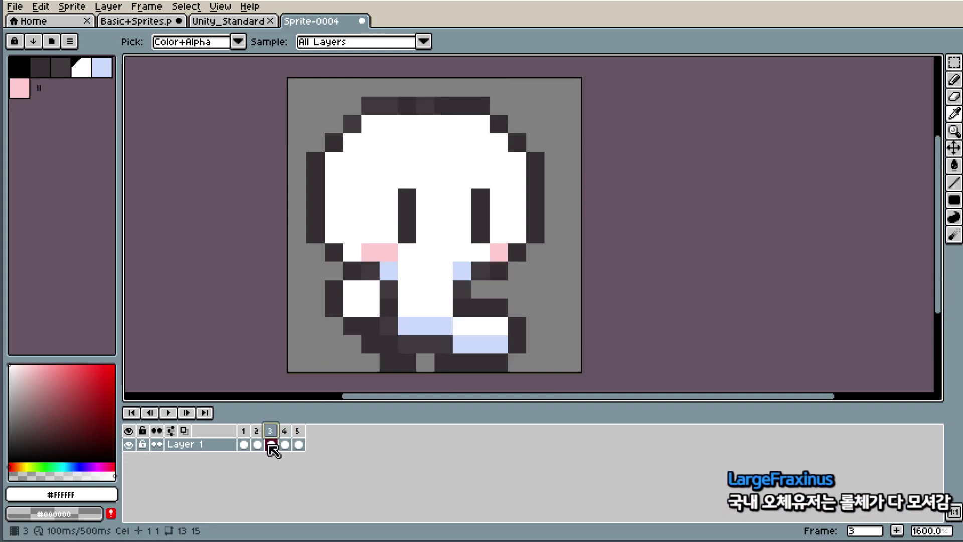
{"action": "left_click", "coordinate": [284, 443]}
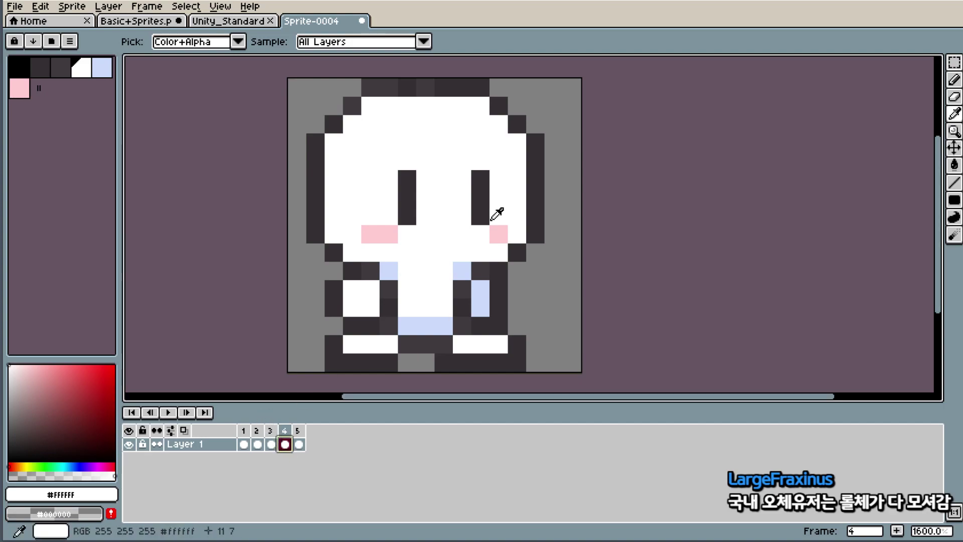
{"action": "scroll", "coordinate": [512, 209], "scroll_direction": "down", "scroll_amount": 1}
{"action": "scroll", "coordinate": [517, 202], "scroll_direction": "up", "scroll_amount": 1}
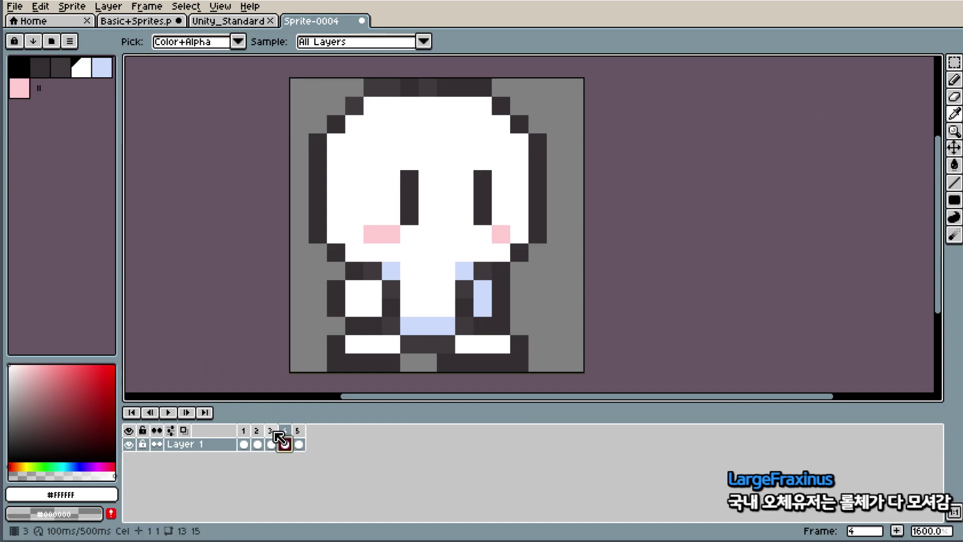
{"action": "left_click", "coordinate": [271, 431]}
{"action": "left_click", "coordinate": [283, 438]}
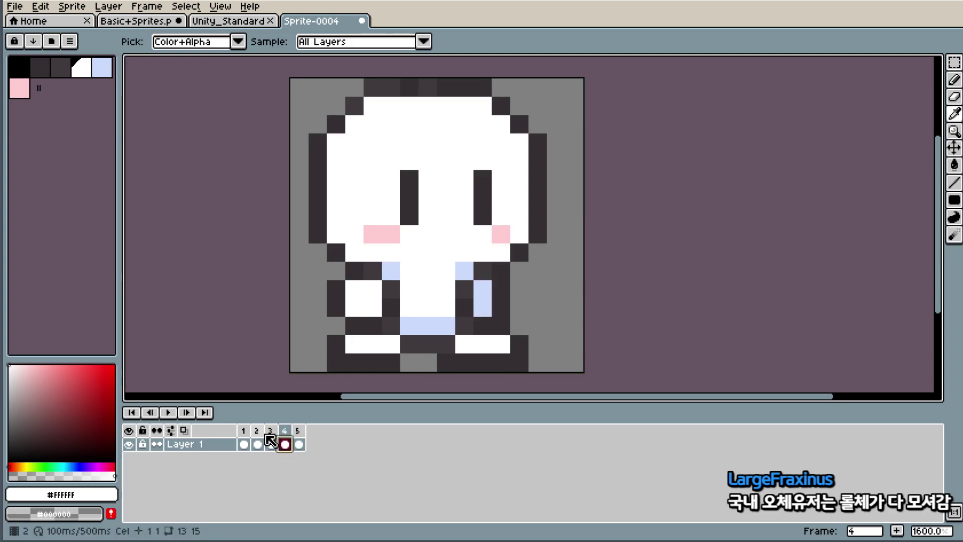
{"action": "left_click", "coordinate": [271, 443]}
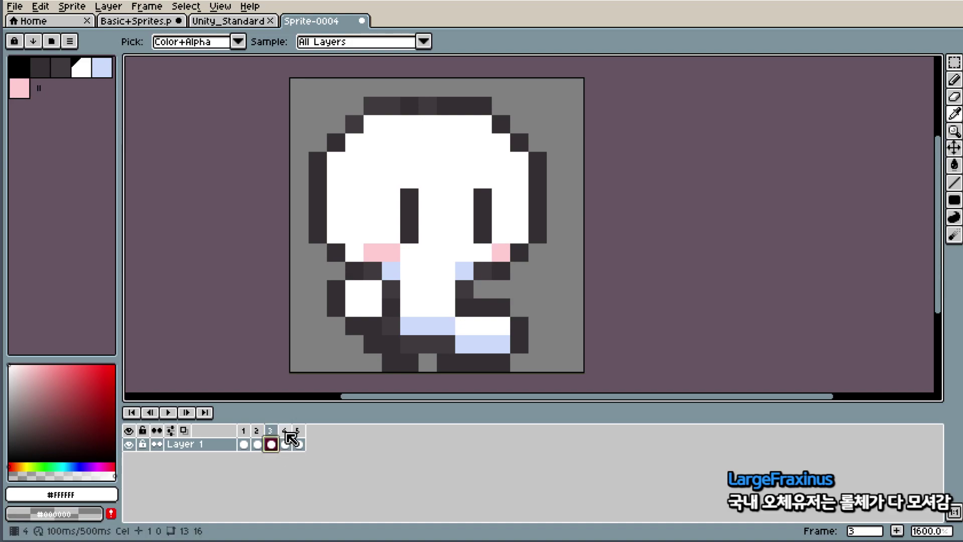
{"action": "left_click", "coordinate": [285, 440]}
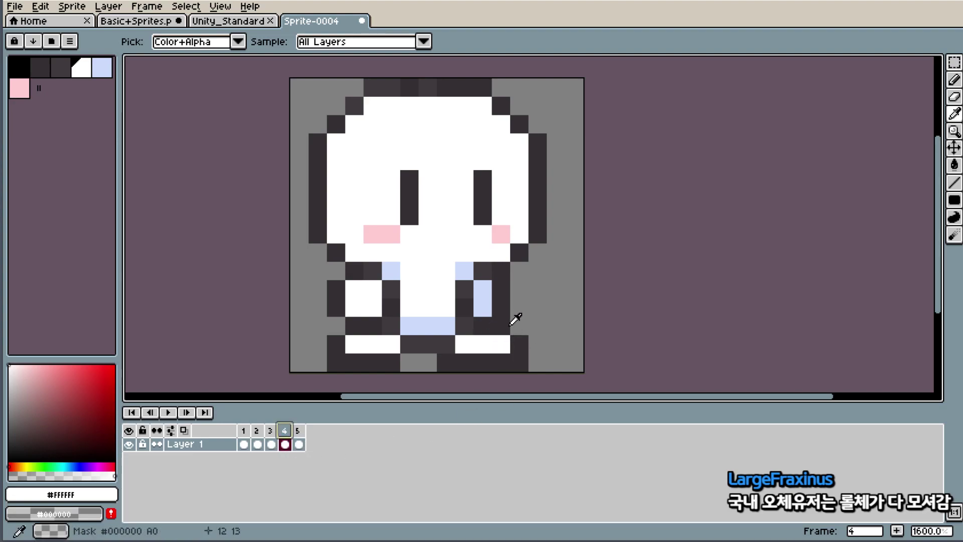
{"action": "scroll", "coordinate": [501, 316], "scroll_direction": "up", "scroll_amount": 2}
{"action": "scroll", "coordinate": [451, 291], "scroll_direction": "down", "scroll_amount": 3}
{"action": "scroll", "coordinate": [441, 306], "scroll_direction": "up", "scroll_amount": 3}
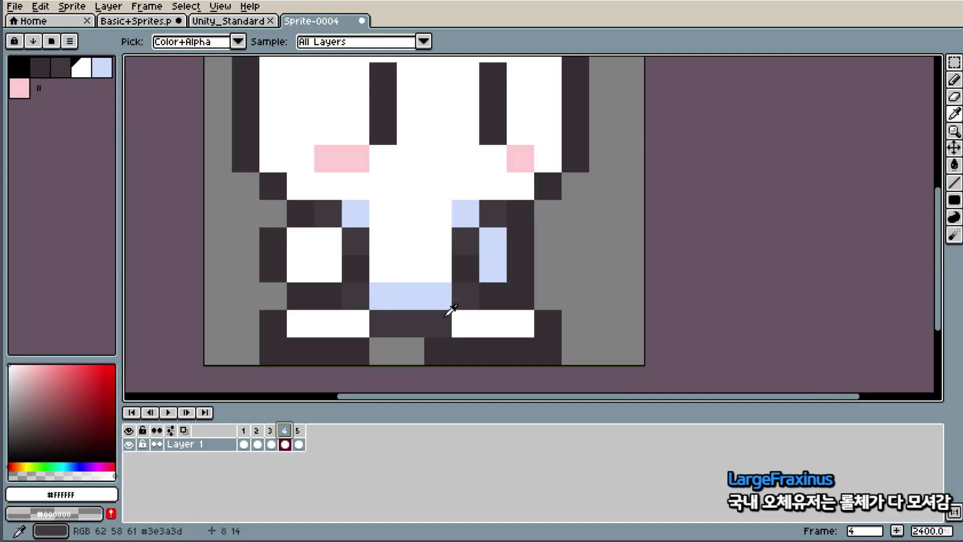
- Compare frames 3–5, then sample the dark outline and paint leg pixels on frame 4
{"action": "left_click", "coordinate": [270, 430]}
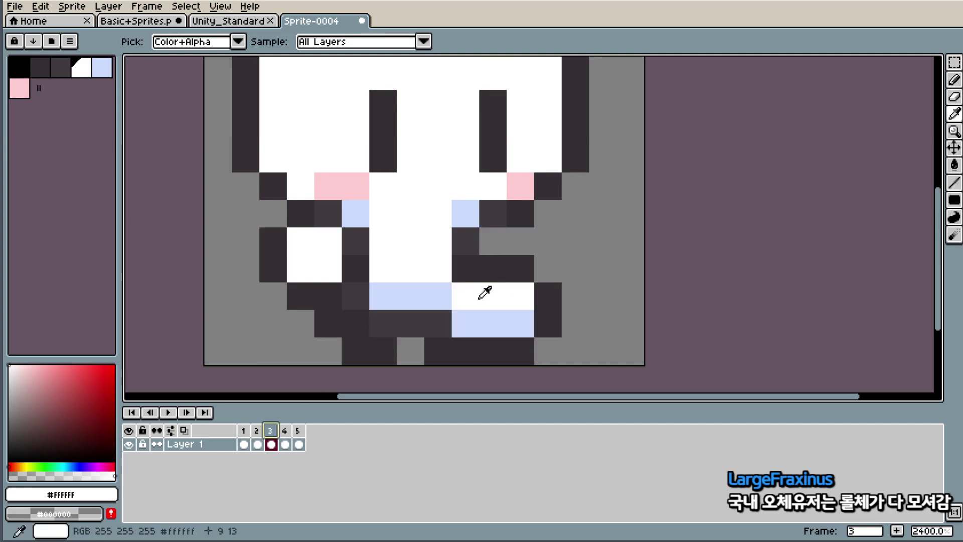
{"action": "left_click", "coordinate": [285, 444]}
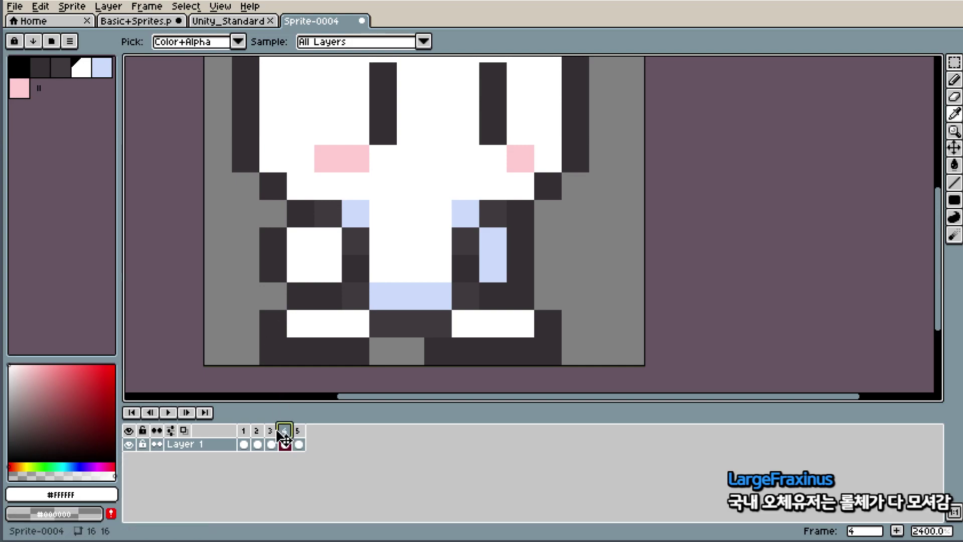
{"action": "left_click", "coordinate": [298, 438]}
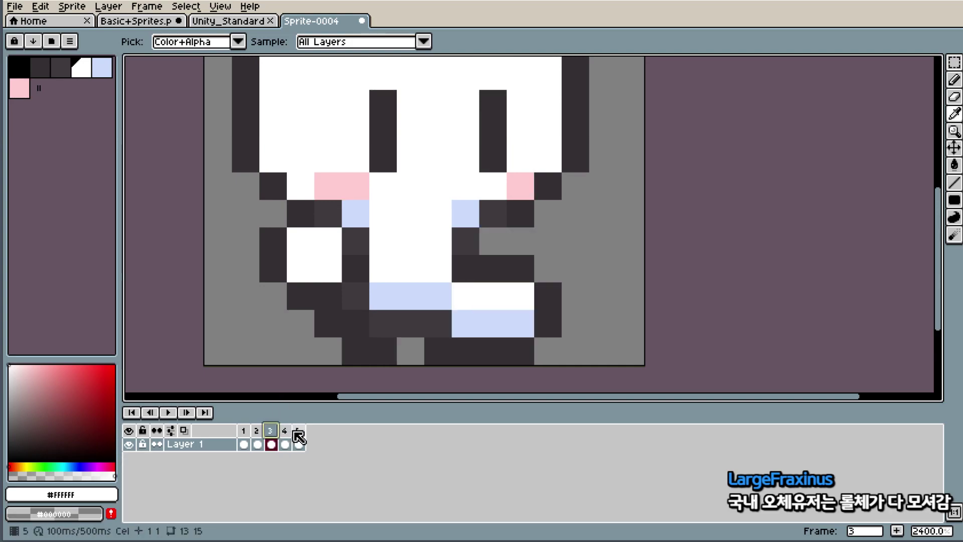
{"action": "key", "text": "e"}
{"action": "left_click", "coordinate": [276, 321]}
{"action": "key", "text": "i"}
{"action": "left_click", "coordinate": [311, 333]}
{"action": "key", "text": "b"}
{"action": "left_click", "coordinate": [489, 251]}
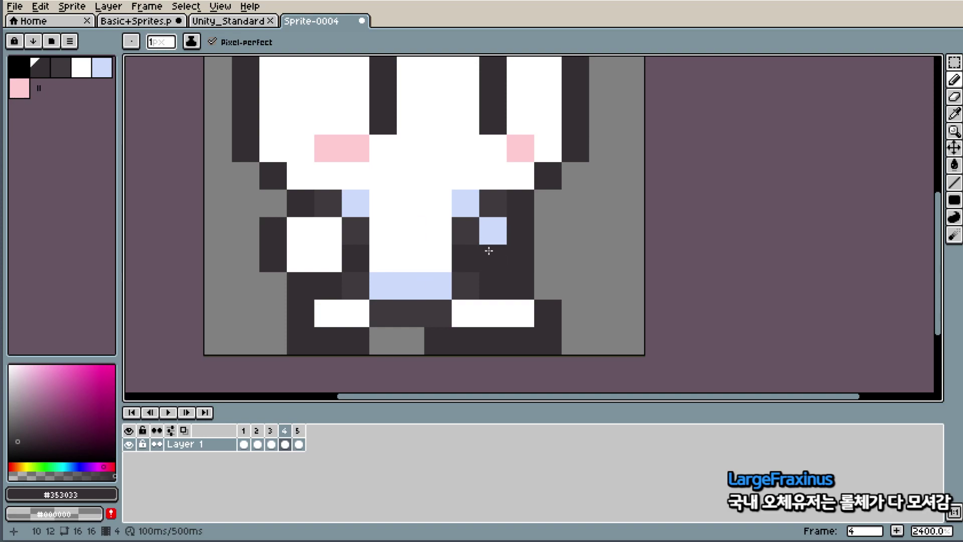
- Recheck against frame 3, then erase the dark pixels beside frame 4's left foot
{"action": "left_click", "coordinate": [271, 444]}
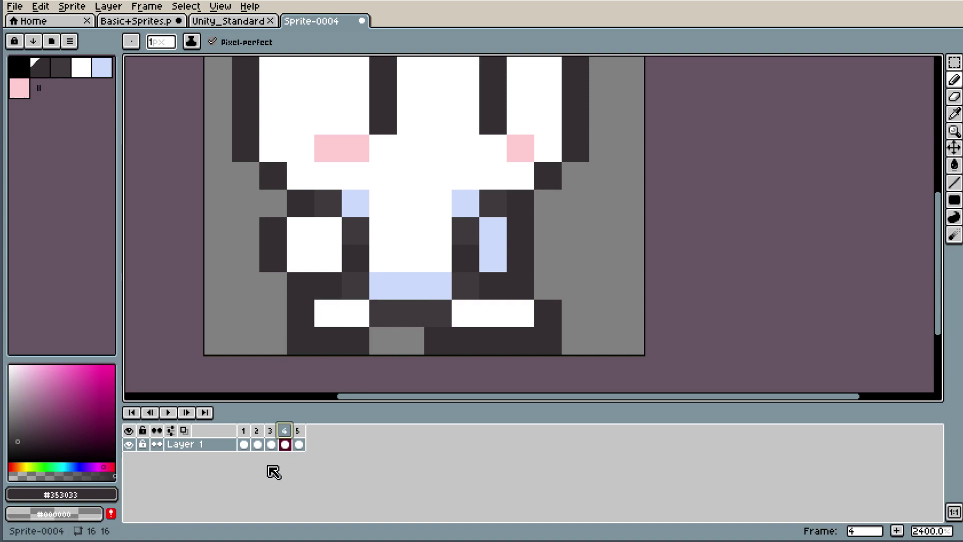
{"action": "left_click", "coordinate": [273, 432]}
{"action": "left_click", "coordinate": [284, 434]}
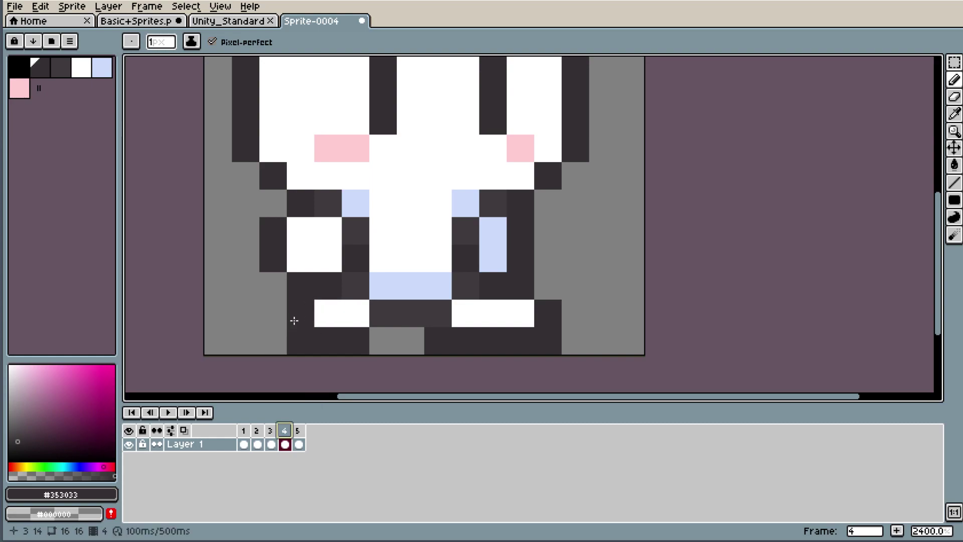
{"action": "scroll", "coordinate": [559, 215], "scroll_direction": "down", "scroll_amount": 6}
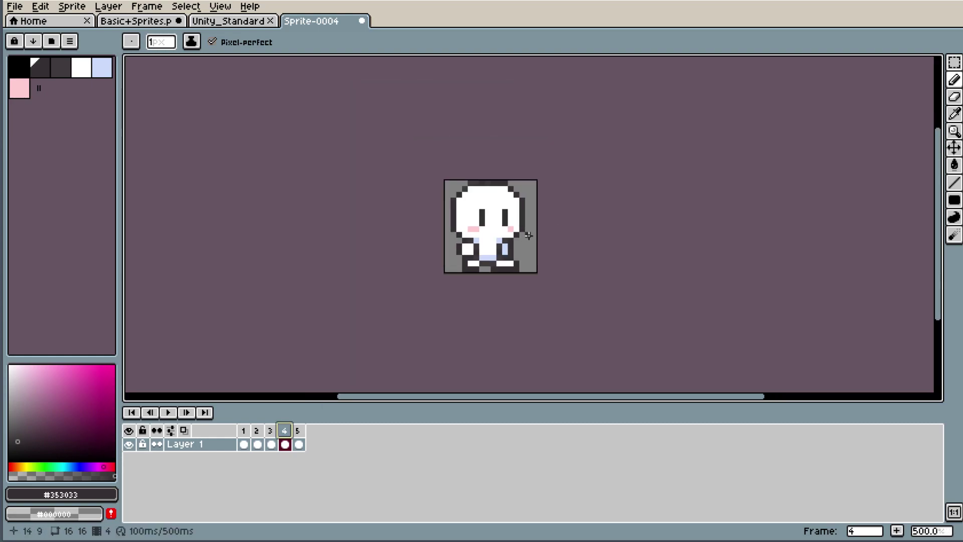
{"action": "scroll", "coordinate": [516, 242], "scroll_direction": "up", "scroll_amount": 6}
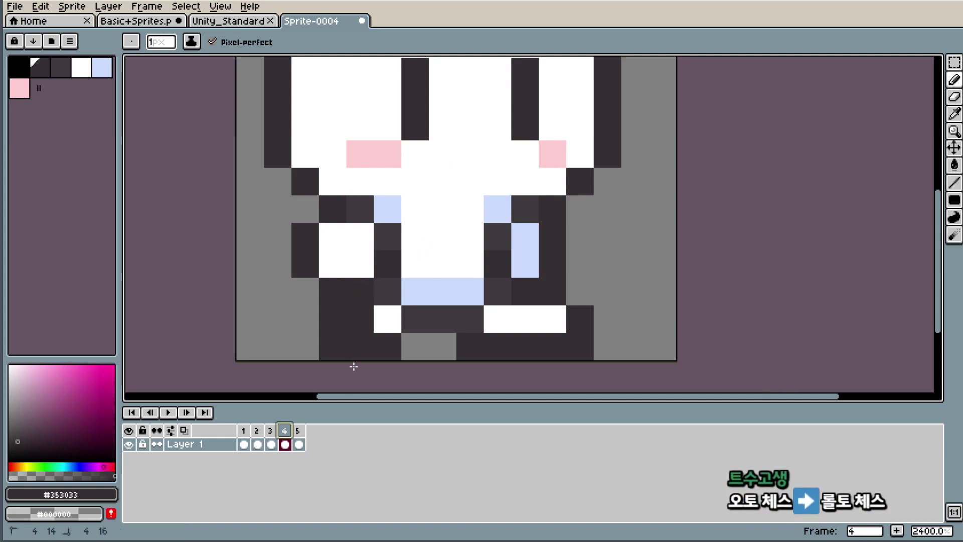
{"action": "key", "text": "e"}
{"action": "left_click_drag", "start_coordinate": [332, 318], "coordinate": [332, 346]}
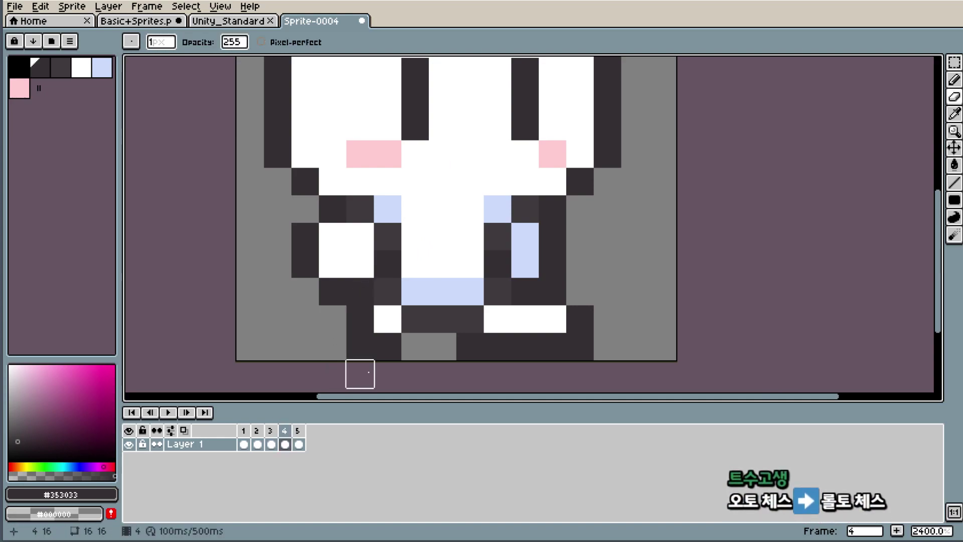
- Flip between frames 3 and 4 again to check the legs
{"action": "scroll", "coordinate": [550, 258], "scroll_direction": "down", "scroll_amount": 4}
{"action": "scroll", "coordinate": [550, 258], "scroll_direction": "up", "scroll_amount": 4}
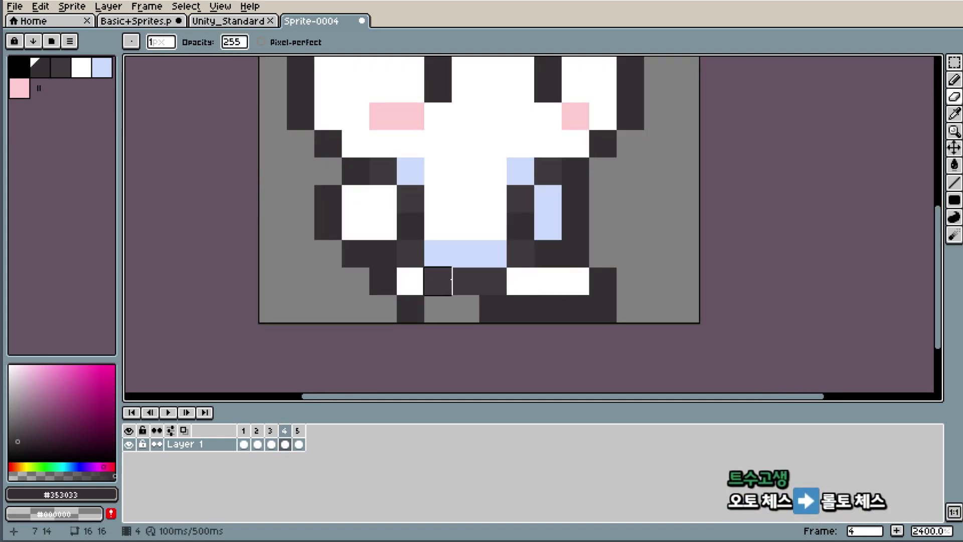
{"action": "key", "text": "i"}
{"action": "key", "text": "b"}
{"action": "scroll", "coordinate": [496, 220], "scroll_direction": "down", "scroll_amount": 6}
{"action": "scroll", "coordinate": [525, 200], "scroll_direction": "up", "scroll_amount": 3}
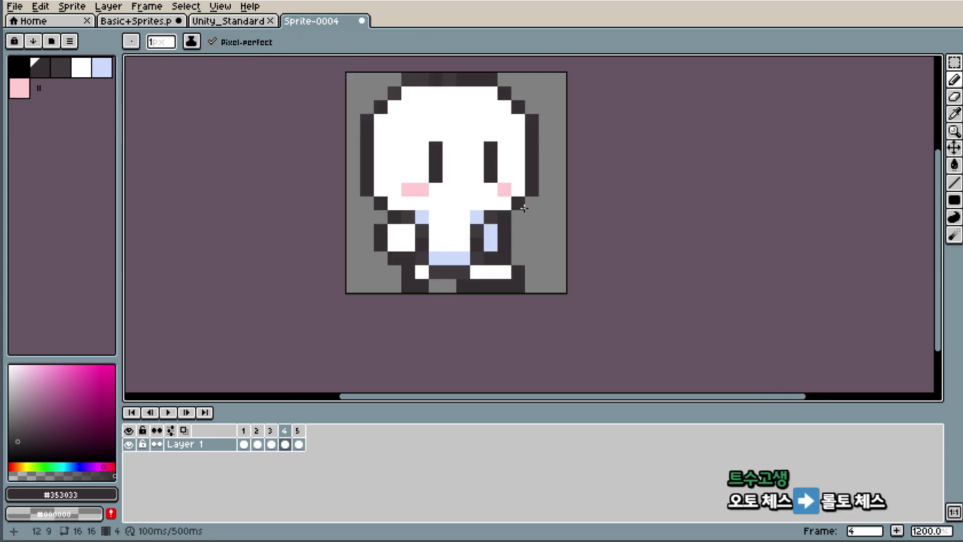
{"action": "scroll", "coordinate": [524, 206], "scroll_direction": "up", "scroll_amount": 3}
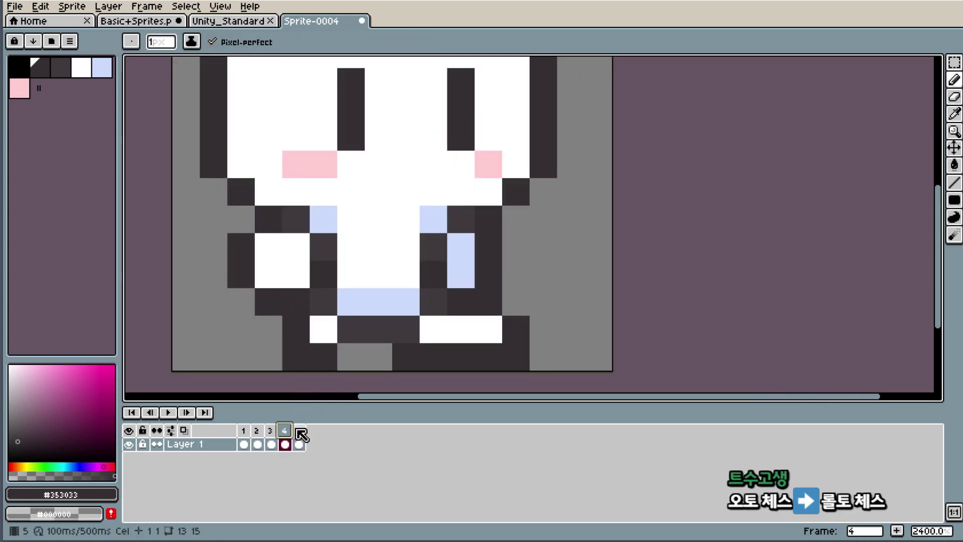
{"action": "left_click", "coordinate": [271, 432]}
{"action": "left_click", "coordinate": [284, 431]}
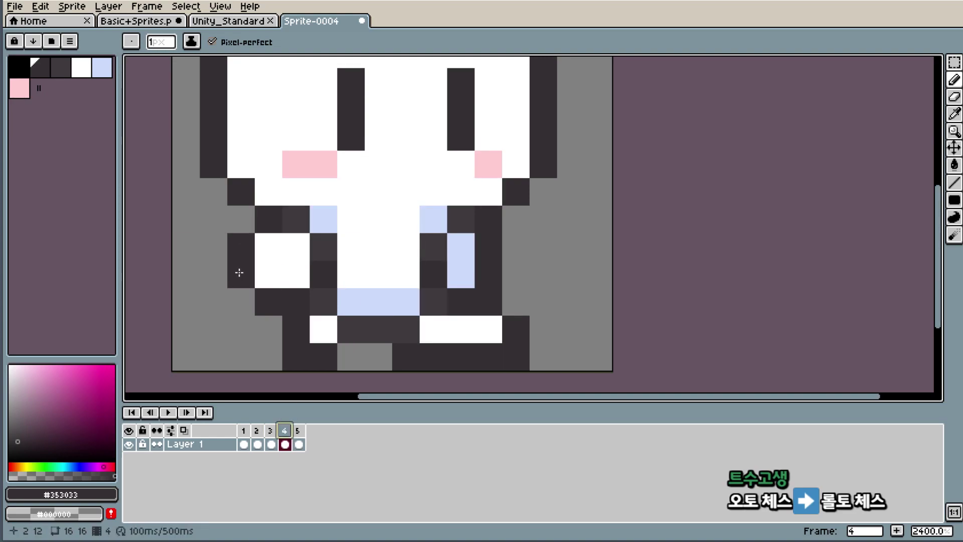
- Darken two pixels on the left side and erase stray dark pixels on the left leg
{"action": "left_click", "coordinate": [259, 249]}
{"action": "left_click", "coordinate": [265, 276]}
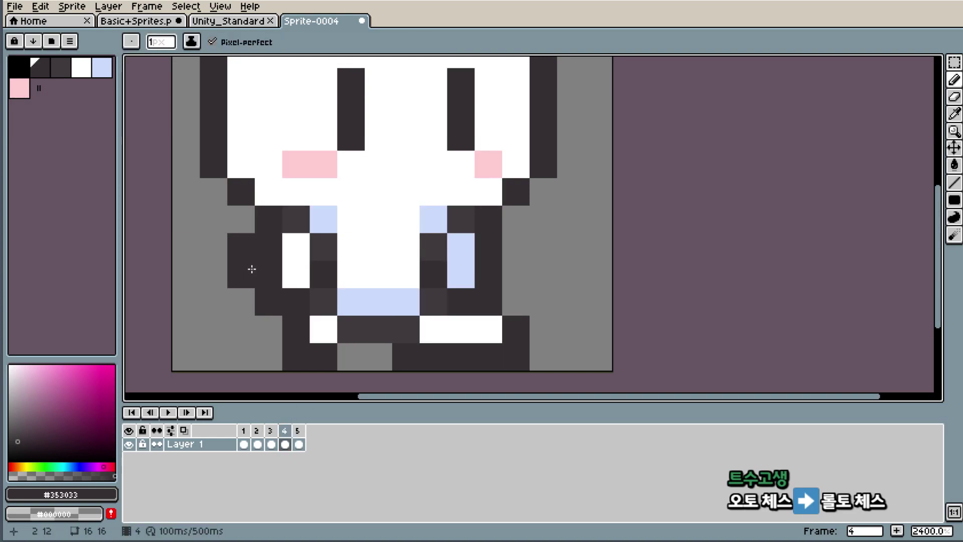
{"action": "key", "text": "e"}
{"action": "left_click_drag", "start_coordinate": [252, 269], "coordinate": [239, 245]}
- Step through frames 3, 4 and 5 to compare the walking poses, returning to frame 4
{"action": "scroll", "coordinate": [475, 266], "scroll_direction": "down", "scroll_amount": 6}
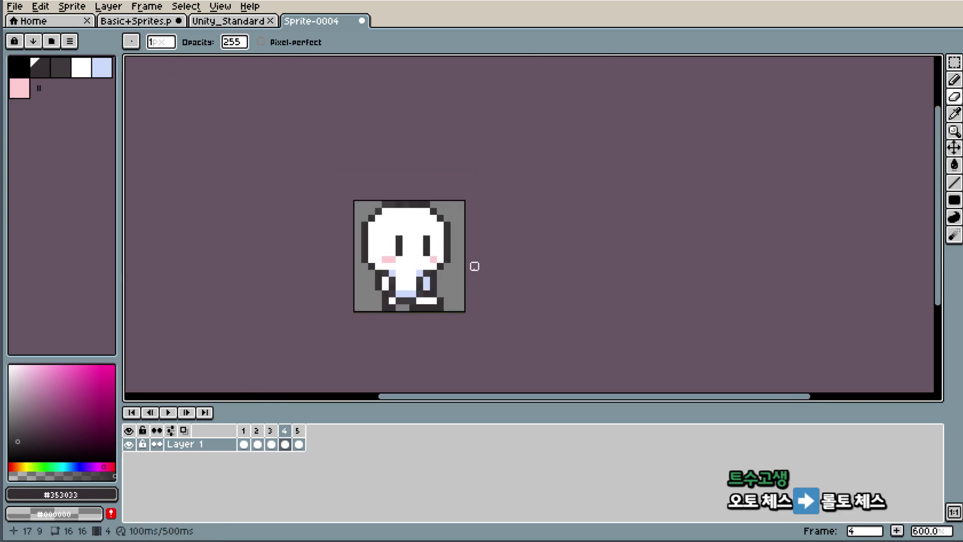
{"action": "scroll", "coordinate": [474, 266], "scroll_direction": "up", "scroll_amount": 3}
{"action": "scroll", "coordinate": [475, 266], "scroll_direction": "up", "scroll_amount": 2}
{"action": "left_click", "coordinate": [271, 443]}
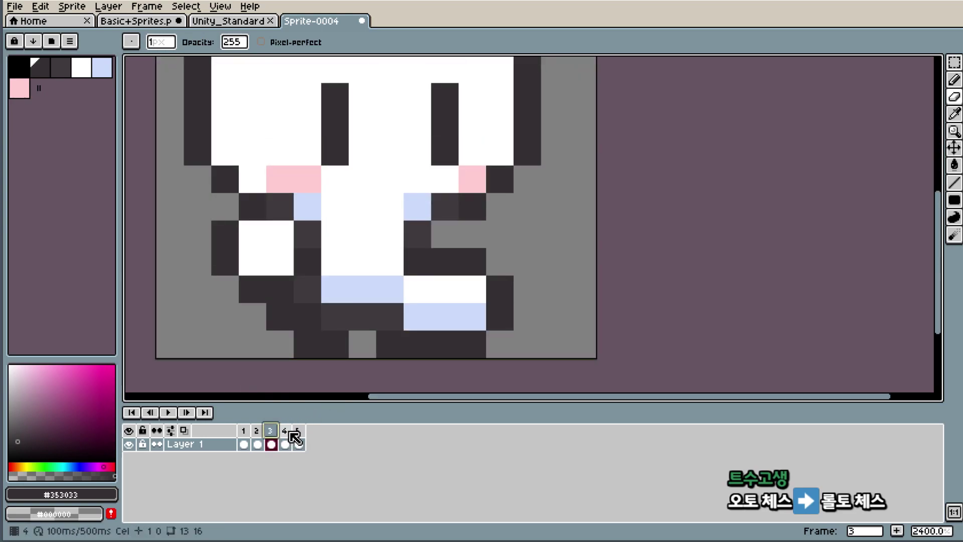
{"action": "left_click", "coordinate": [289, 433]}
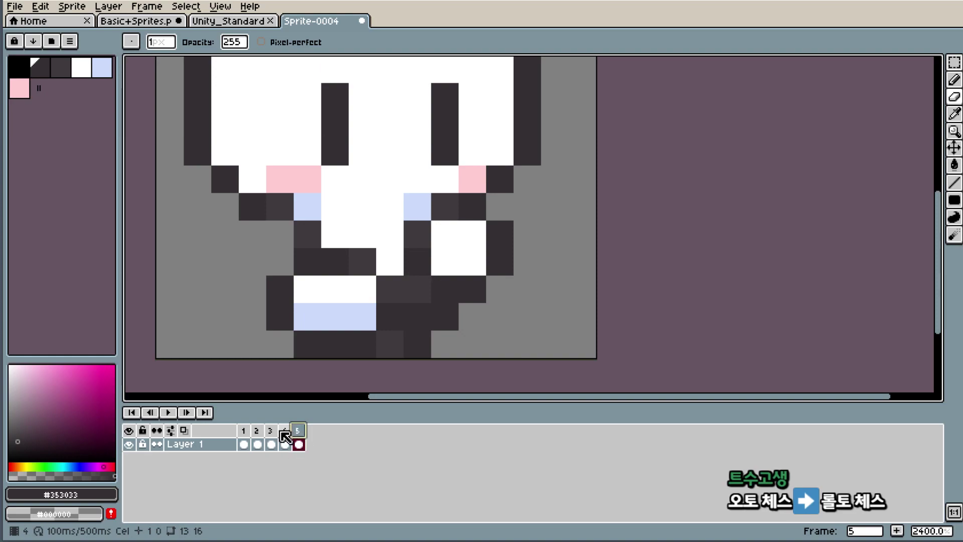
{"action": "left_click", "coordinate": [284, 436]}
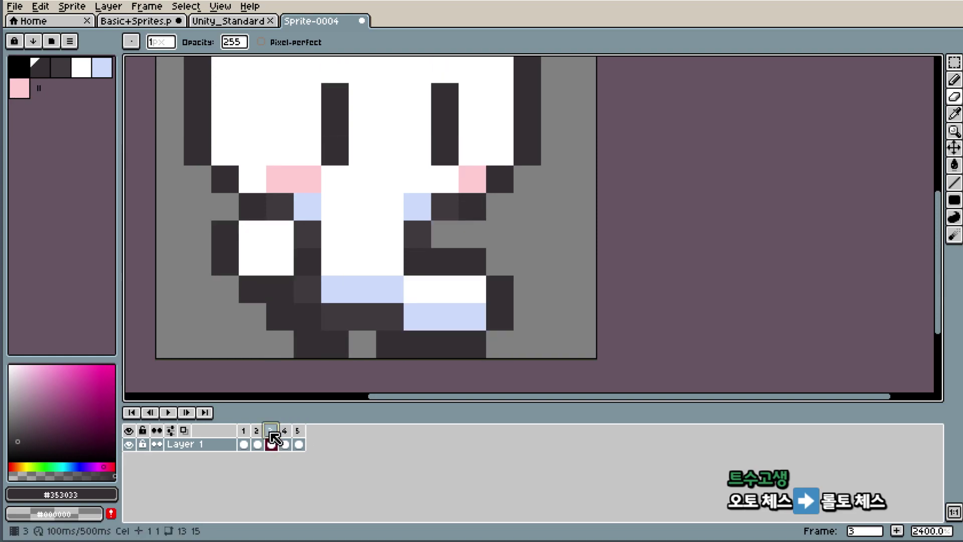
{"action": "left_click", "coordinate": [271, 443]}
{"action": "left_click", "coordinate": [284, 436]}
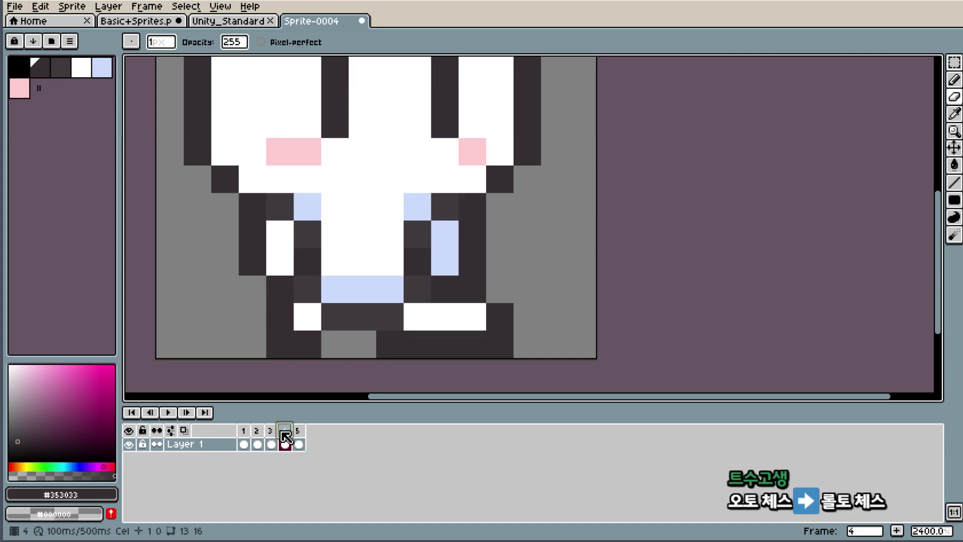
- Add a dark pixel by the right foot and erase the stray pixels around it
{"action": "key", "text": "b"}
{"action": "left_click", "coordinate": [472, 316]}
{"action": "key", "text": "e"}
{"action": "left_click_drag", "start_coordinate": [504, 321], "coordinate": [509, 345]}
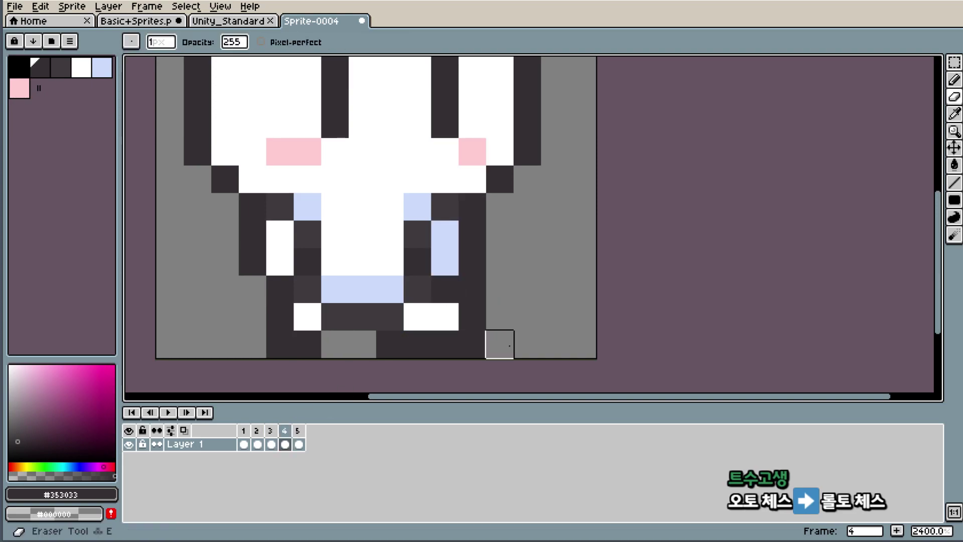
{"action": "left_click", "coordinate": [471, 344]}
{"action": "scroll", "coordinate": [577, 307], "scroll_direction": "down", "scroll_amount": 5}
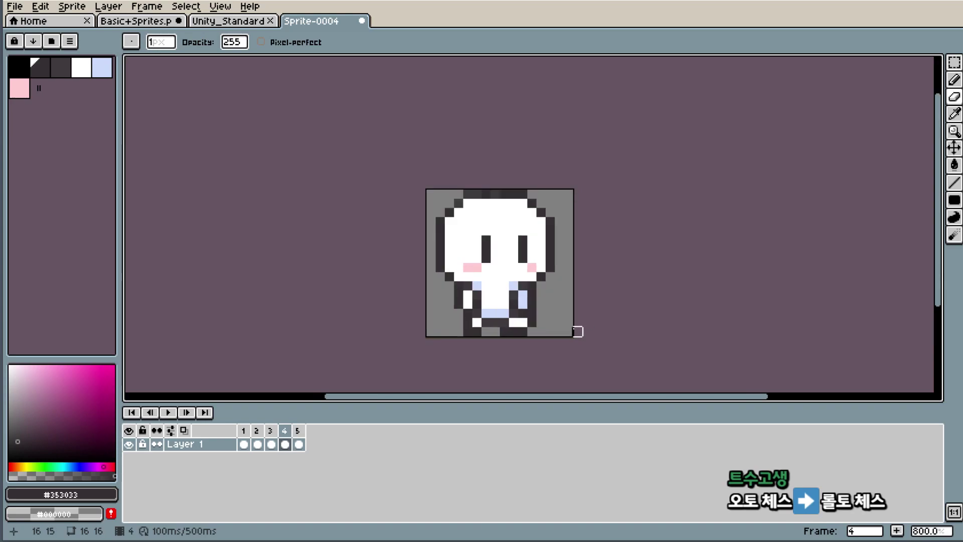
{"action": "left_click", "coordinate": [298, 436]}
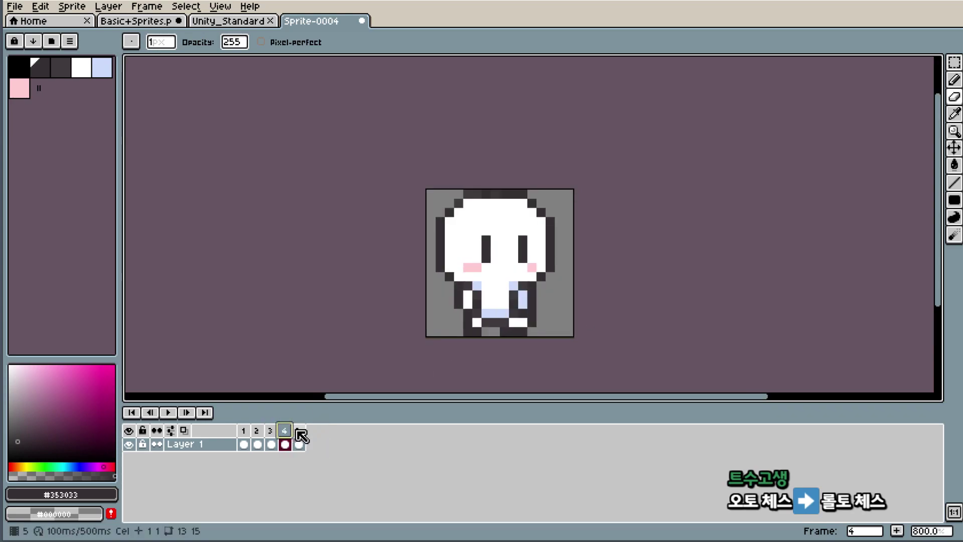
{"action": "left_click", "coordinate": [299, 435]}
{"action": "left_click", "coordinate": [285, 444]}
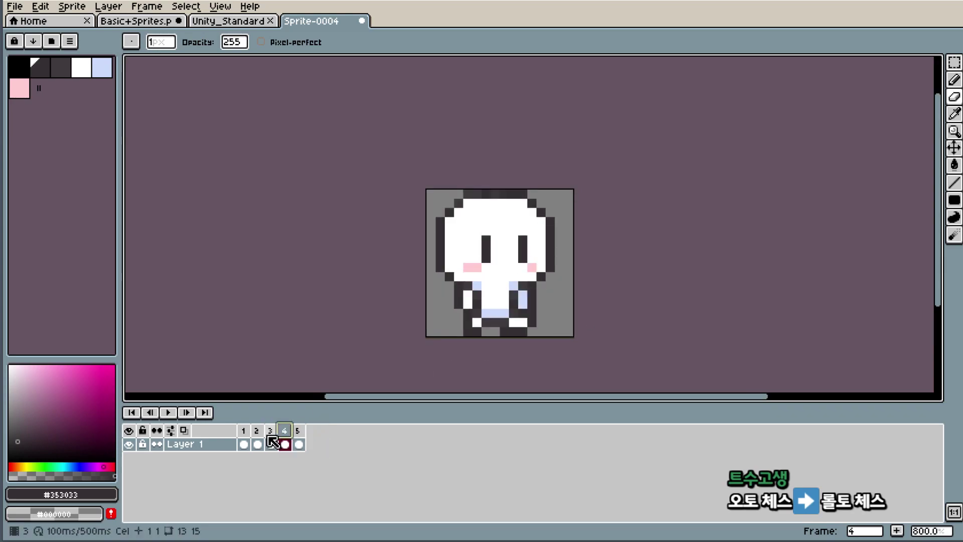
{"action": "key", "text": "plus"}
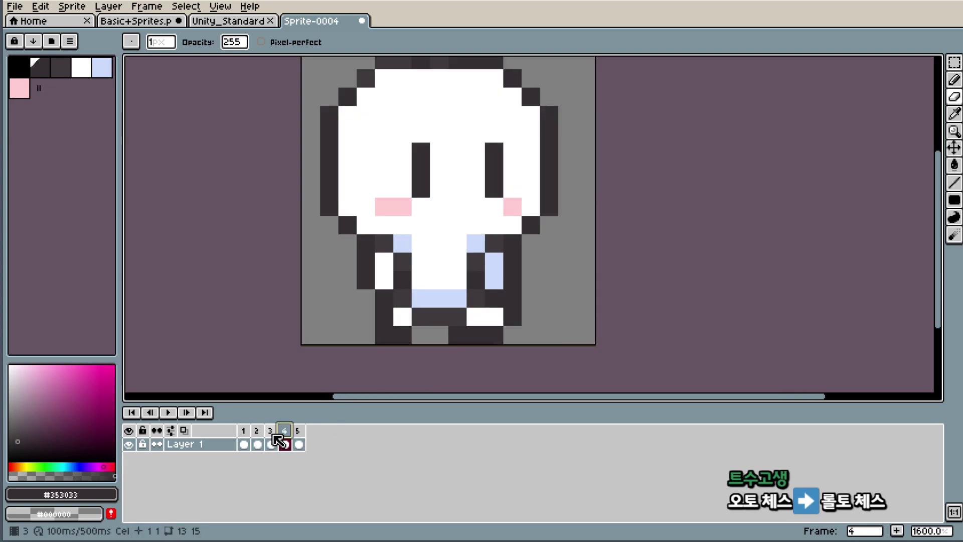
{"action": "left_click", "coordinate": [272, 442]}
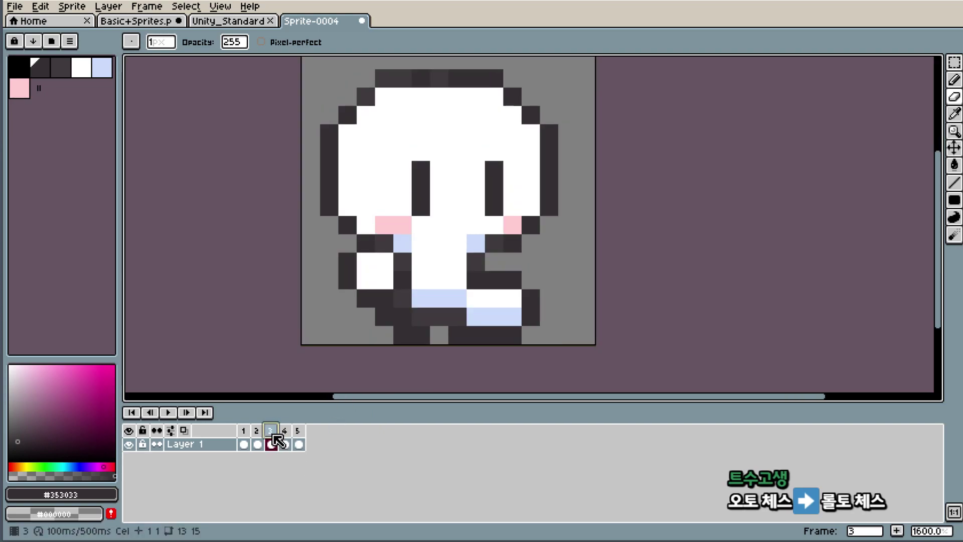
{"action": "left_click", "coordinate": [285, 442]}
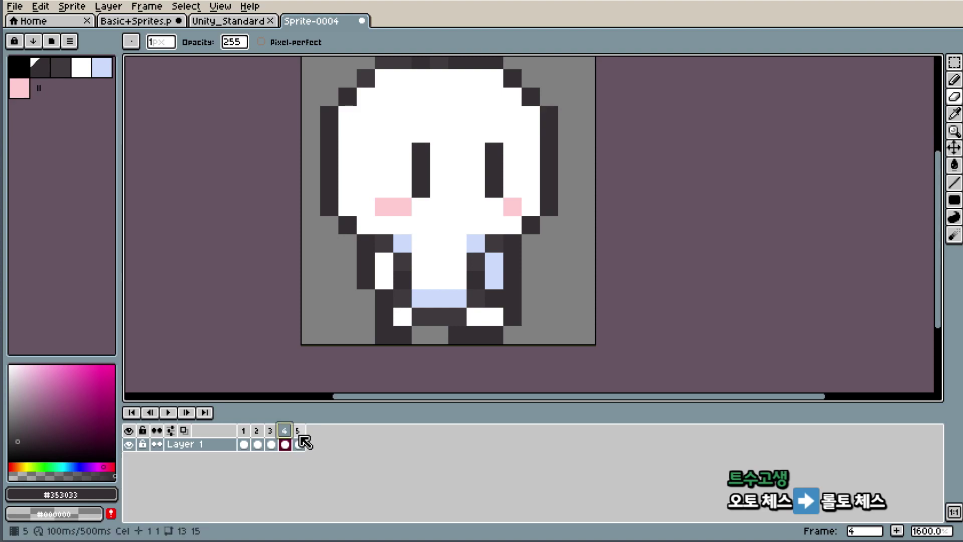
{"action": "left_click", "coordinate": [299, 444]}
{"action": "left_click", "coordinate": [275, 434]}
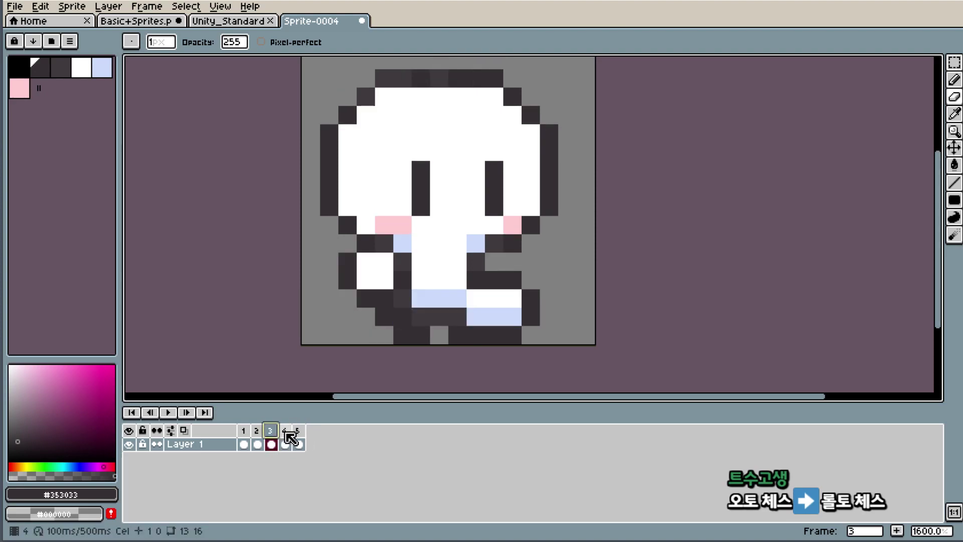
{"action": "left_click", "coordinate": [286, 442]}
{"action": "scroll", "coordinate": [509, 318], "scroll_direction": "up", "scroll_amount": 1}
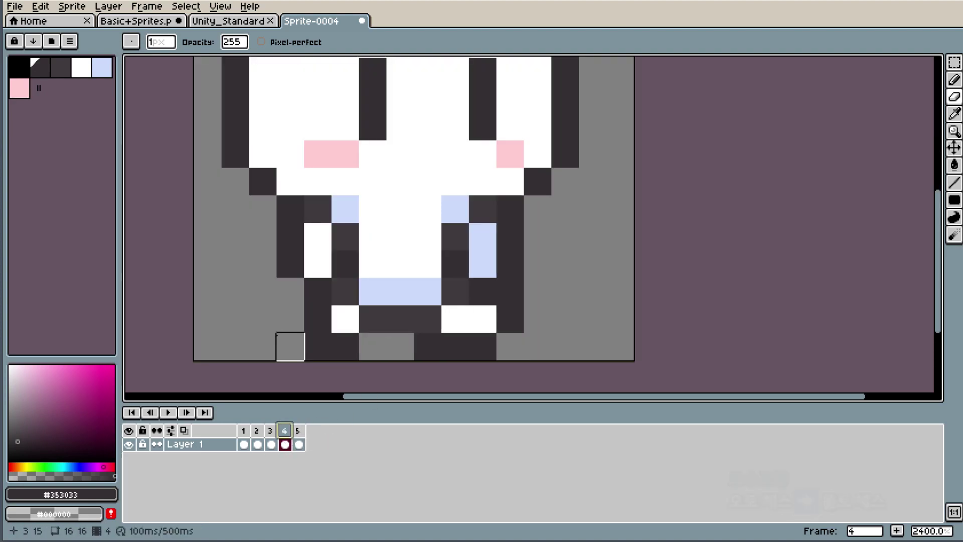
- Sample the leg shade and darken leg pixels on frames 4 and 1 with #353033
{"action": "left_click", "coordinate": [348, 227], "text": "alt"}
{"action": "key", "text": "ctrl+z"}
{"action": "left_click", "coordinate": [349, 262], "text": "alt"}
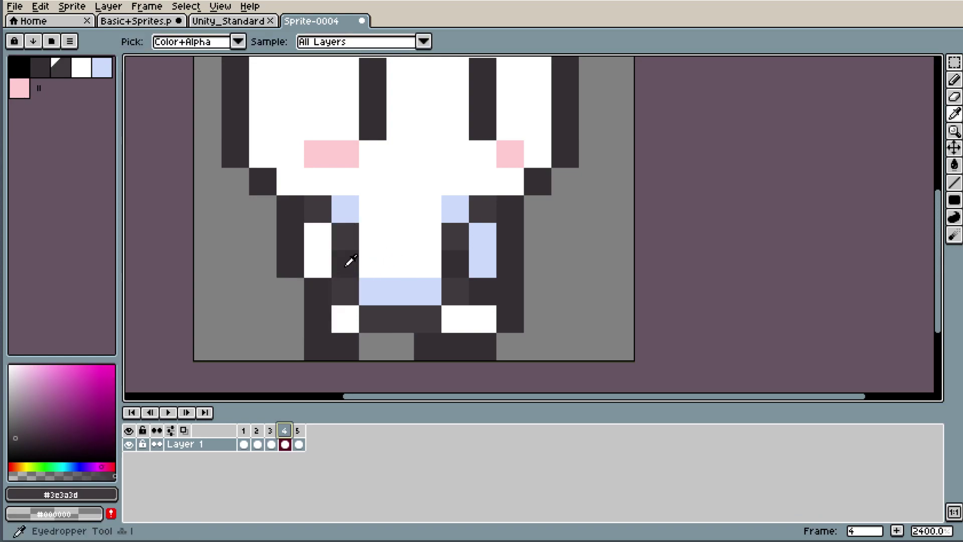
{"action": "left_click", "coordinate": [258, 444]}
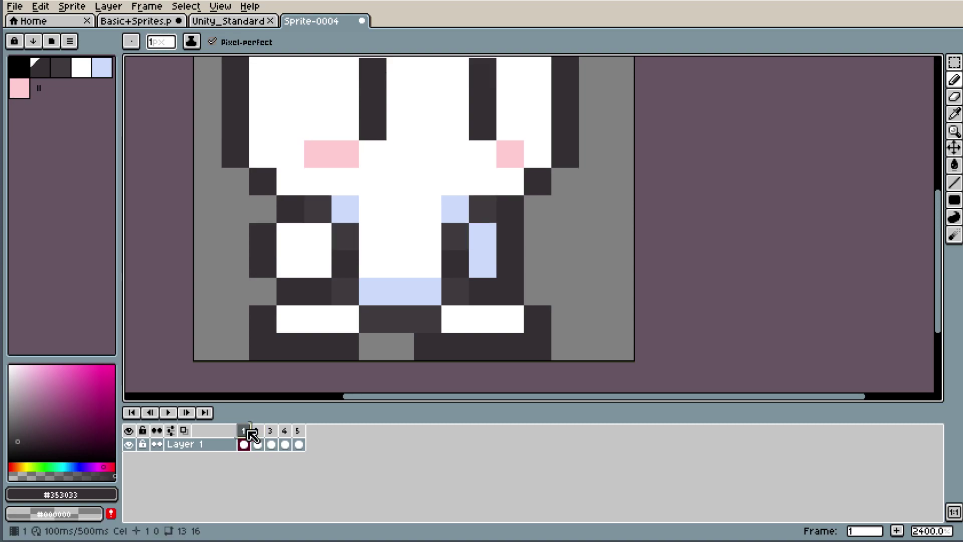
{"action": "left_click", "coordinate": [366, 256]}
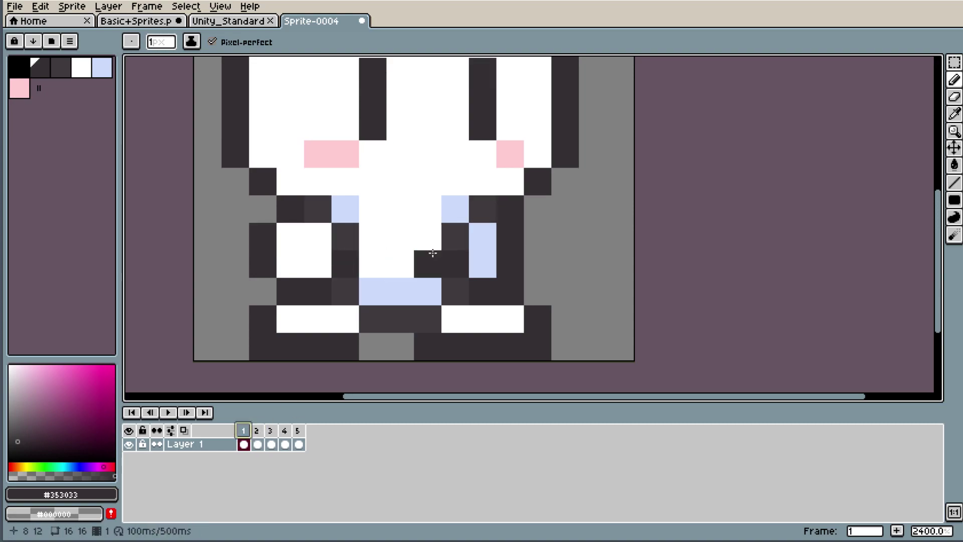
- Darken a leg pixel on frame 5, clear the frame selection and step back a frame
{"action": "left_click", "coordinate": [256, 431]}
{"action": "left_click", "coordinate": [284, 433]}
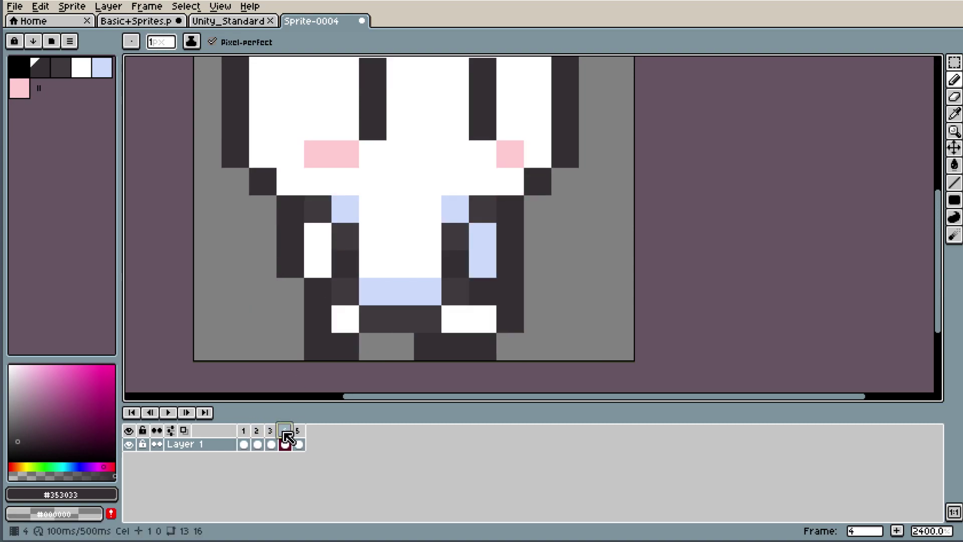
{"action": "left_click", "coordinate": [340, 227]}
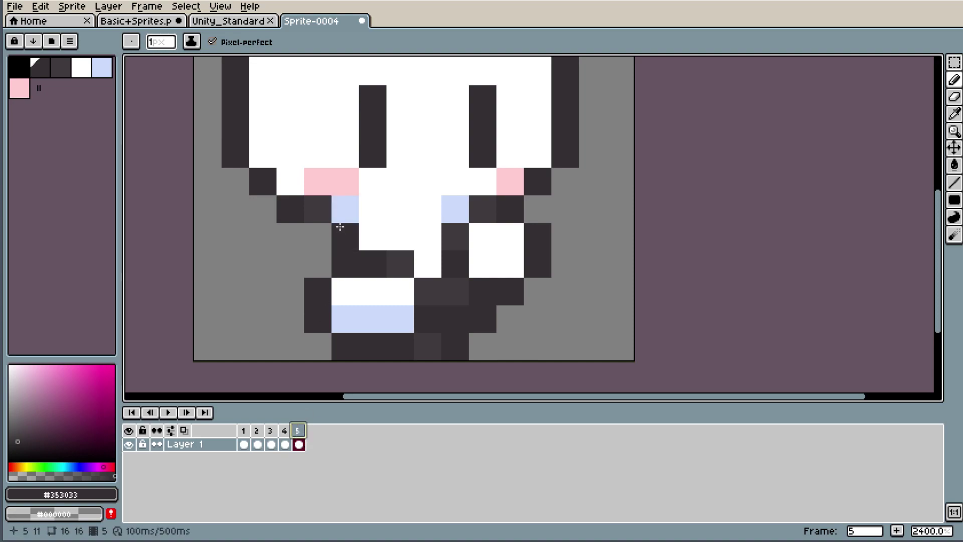
{"action": "key", "text": "Escape"}
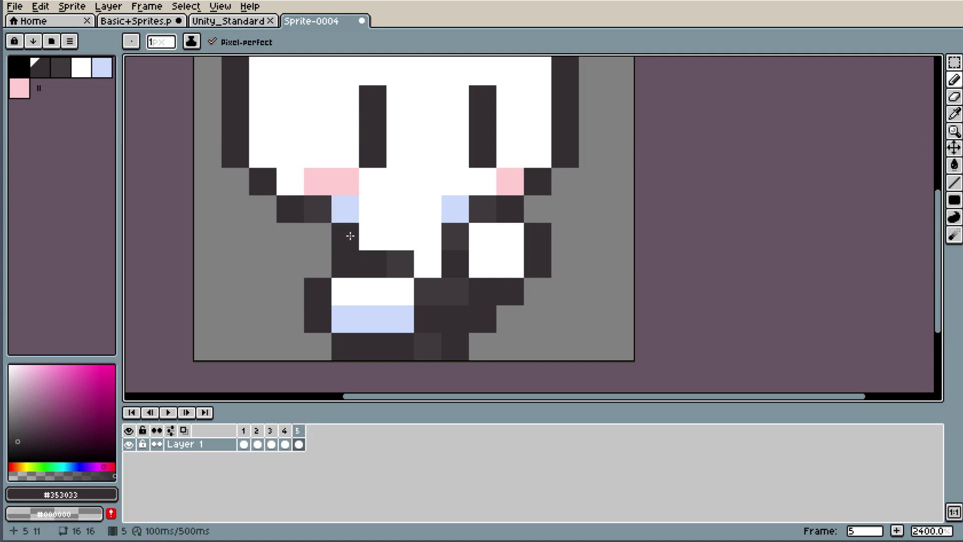
{"action": "scroll", "coordinate": [540, 189], "scroll_direction": "down", "scroll_amount": 4}
{"action": "scroll", "coordinate": [555, 137], "scroll_direction": "up", "scroll_amount": 2}
{"action": "scroll", "coordinate": [516, 146], "scroll_direction": "up", "scroll_amount": 2}
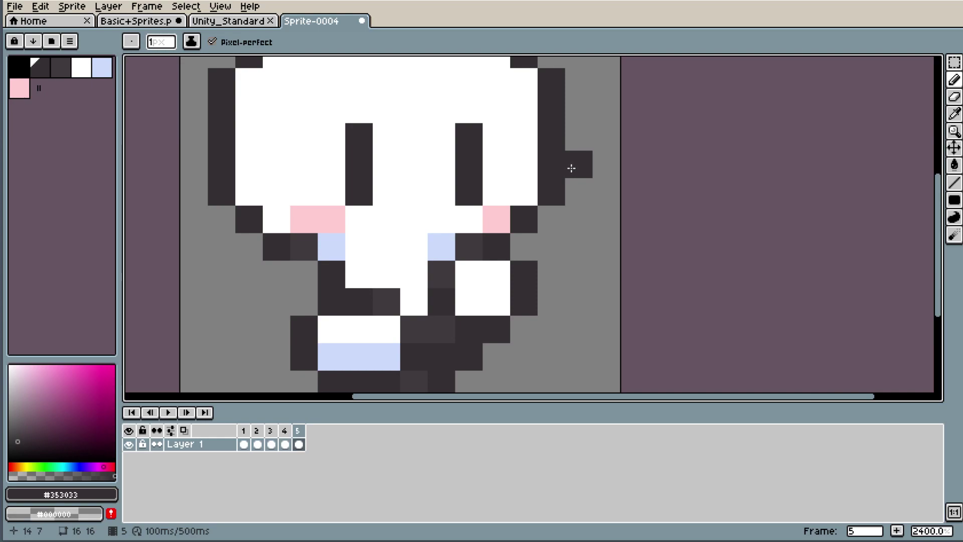
{"action": "scroll", "coordinate": [571, 165], "scroll_direction": "down", "scroll_amount": 2}
{"action": "scroll", "coordinate": [441, 266], "scroll_direction": "up", "scroll_amount": 2}
{"action": "scroll", "coordinate": [533, 258], "scroll_direction": "down", "scroll_amount": 1}
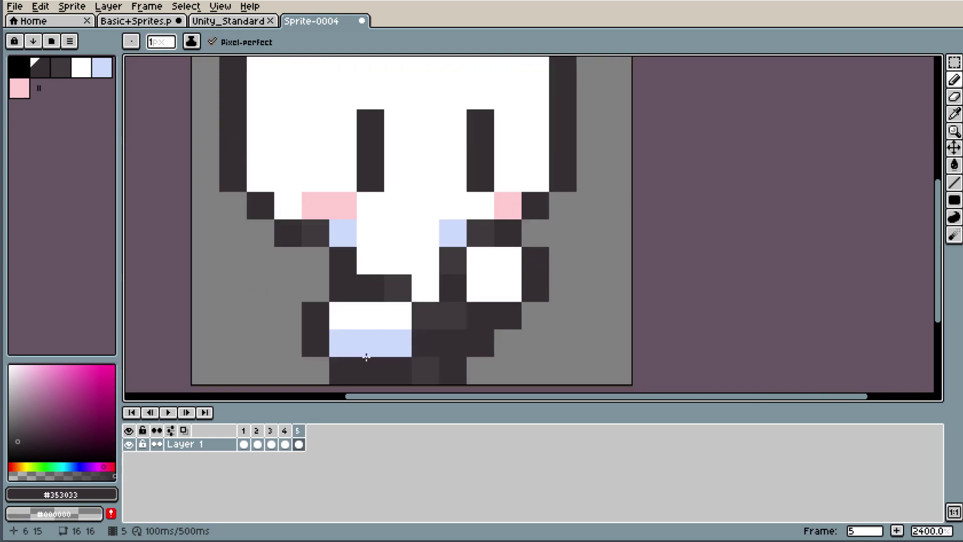
{"action": "key", "text": "Left"}
{"action": "key", "text": "Left"}
{"action": "left_click", "coordinate": [287, 432]}
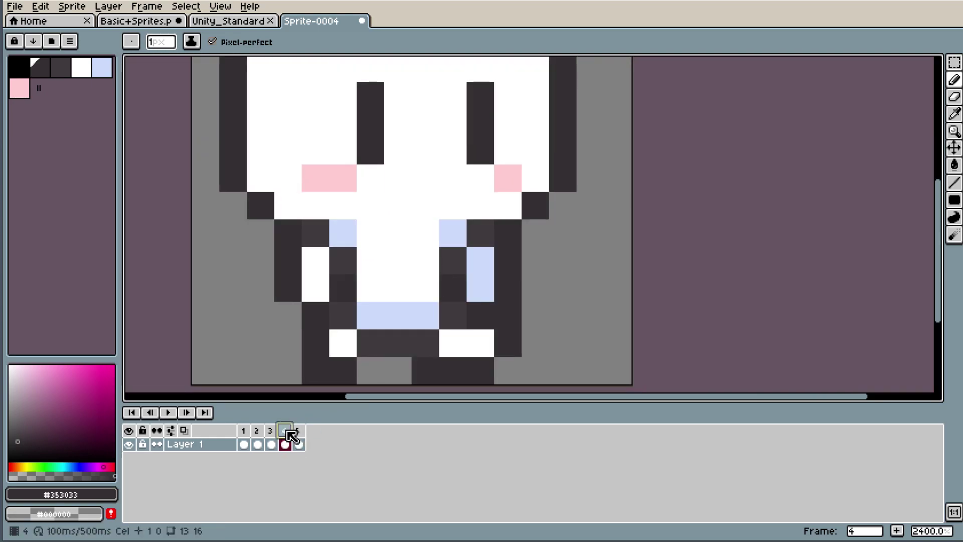
{"action": "left_click", "coordinate": [274, 432]}
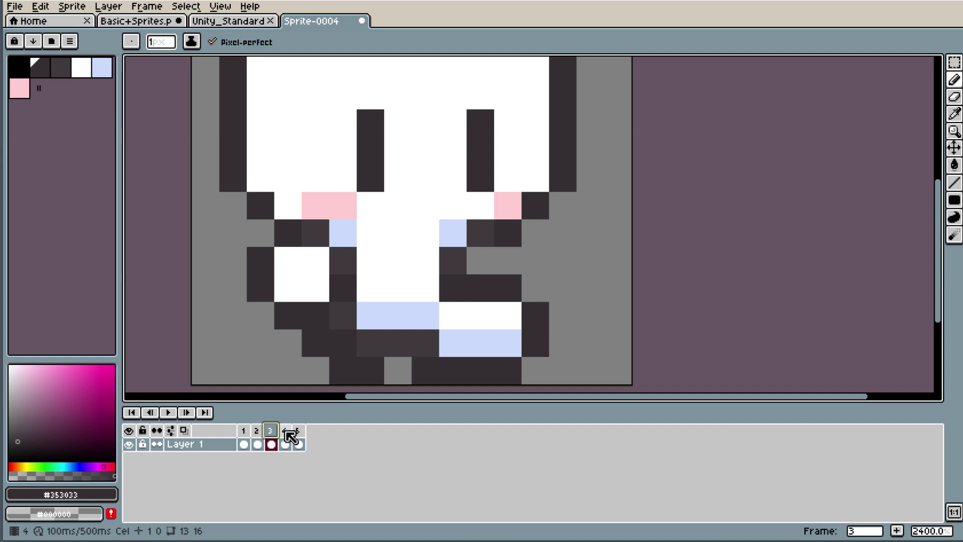
{"action": "left_click", "coordinate": [292, 431]}
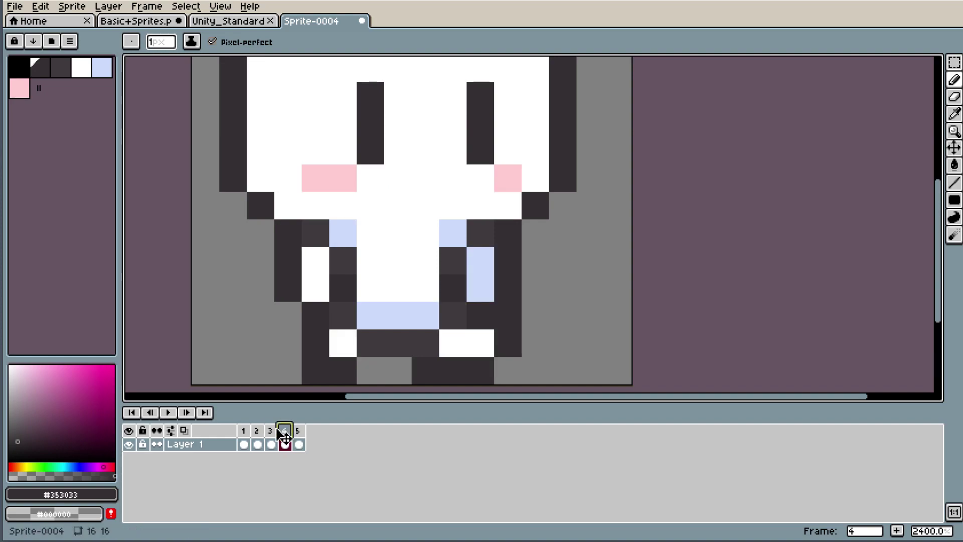
{"action": "left_click", "coordinate": [274, 431]}
{"action": "left_click", "coordinate": [285, 432]}
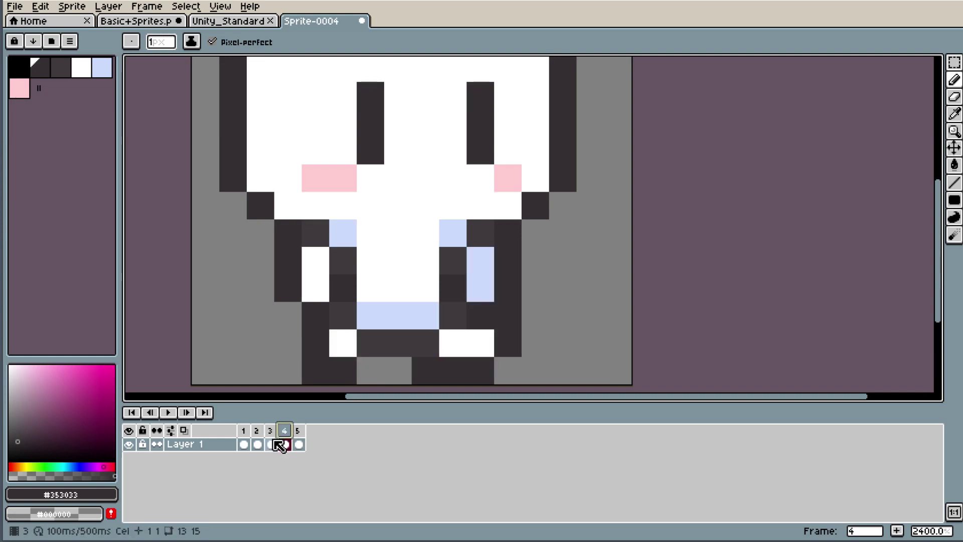
{"action": "left_click", "coordinate": [272, 444]}
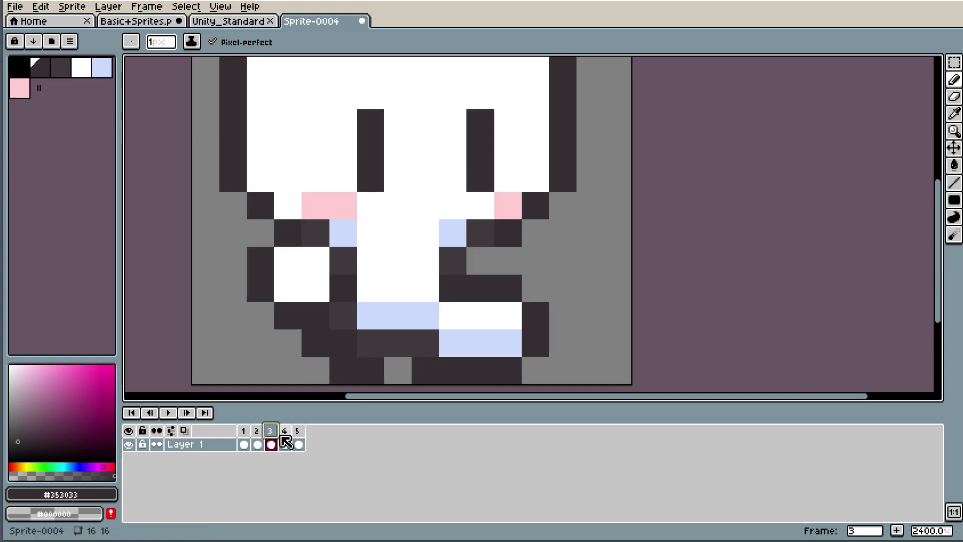
{"action": "left_click", "coordinate": [286, 442]}
{"action": "key", "text": "Left"}
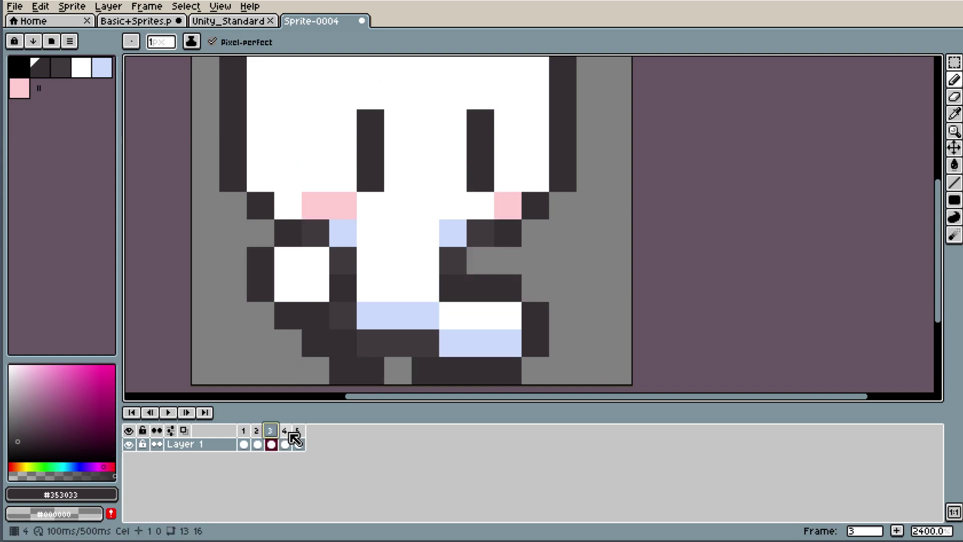
{"action": "left_click", "coordinate": [290, 441]}
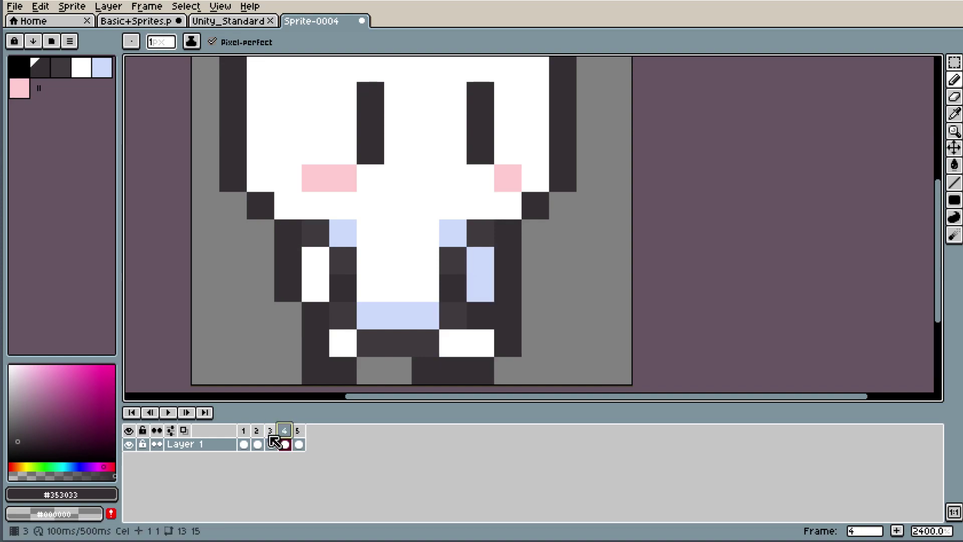
{"action": "key", "text": "Left"}
{"action": "left_click", "coordinate": [287, 442]}
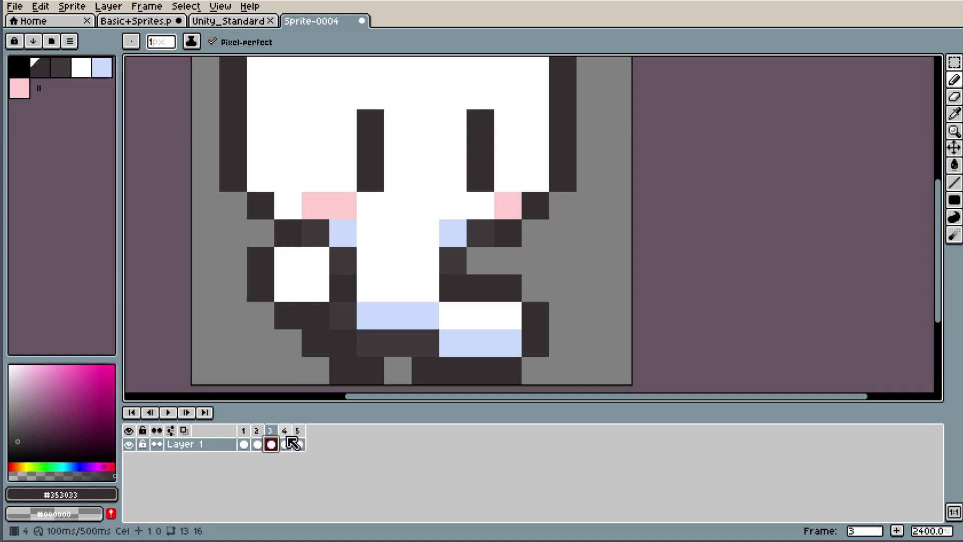
{"action": "left_click", "coordinate": [291, 442]}
{"action": "scroll", "coordinate": [550, 312], "scroll_direction": "down", "scroll_amount": 1}
{"action": "scroll", "coordinate": [454, 336], "scroll_direction": "up", "scroll_amount": 1}
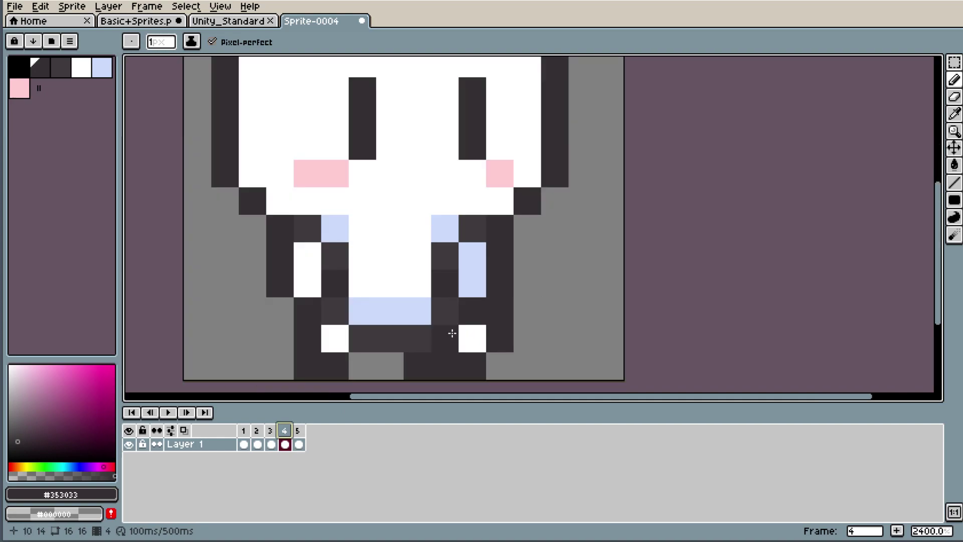
{"action": "left_click", "coordinate": [276, 431]}
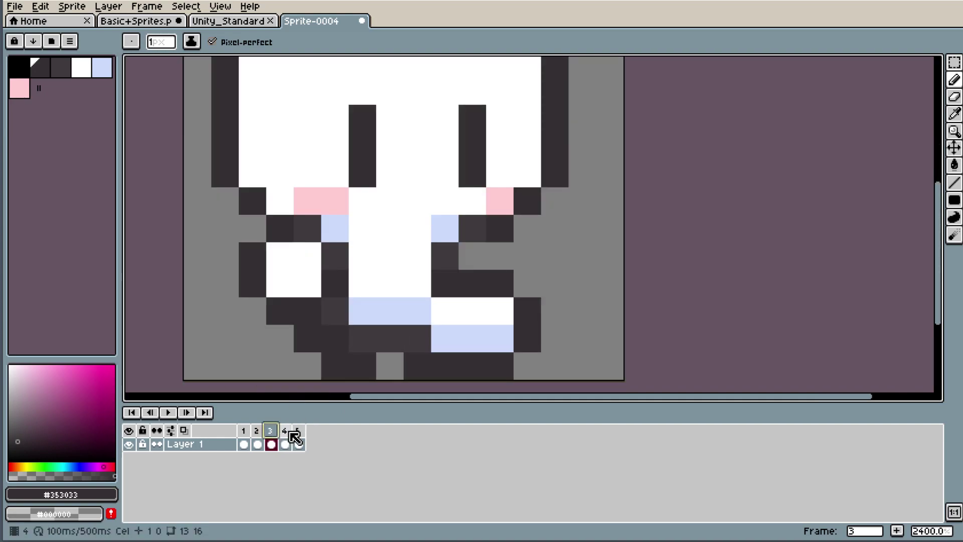
{"action": "left_click", "coordinate": [291, 434]}
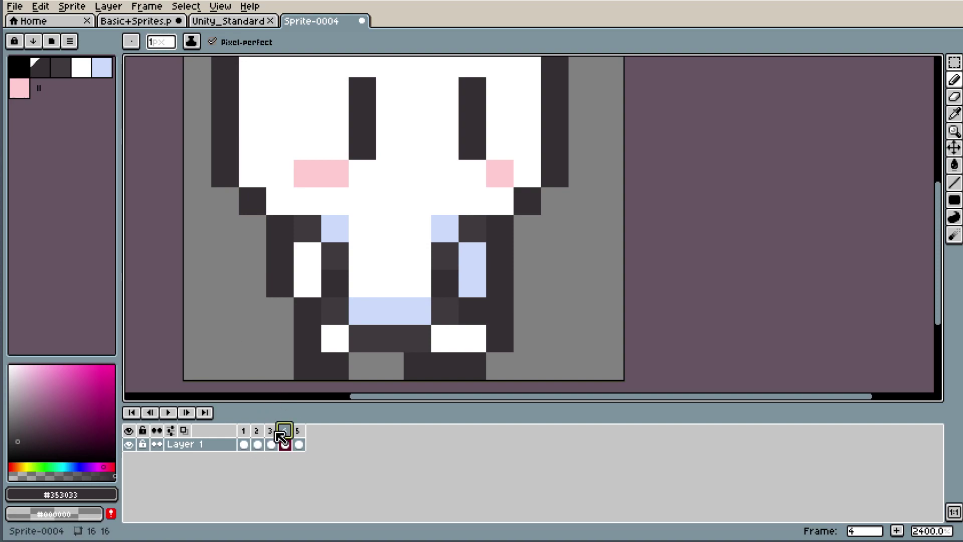
{"action": "left_click", "coordinate": [297, 442]}
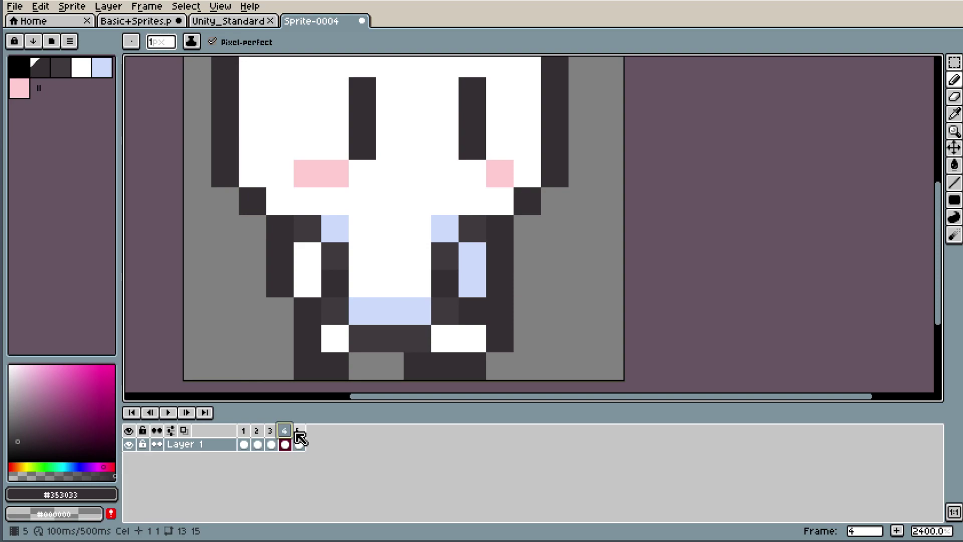
{"action": "left_click", "coordinate": [275, 430]}
{"action": "left_click", "coordinate": [285, 432]}
{"action": "left_click", "coordinate": [271, 432]}
{"action": "left_click", "coordinate": [290, 433]}
{"action": "left_click", "coordinate": [301, 431]}
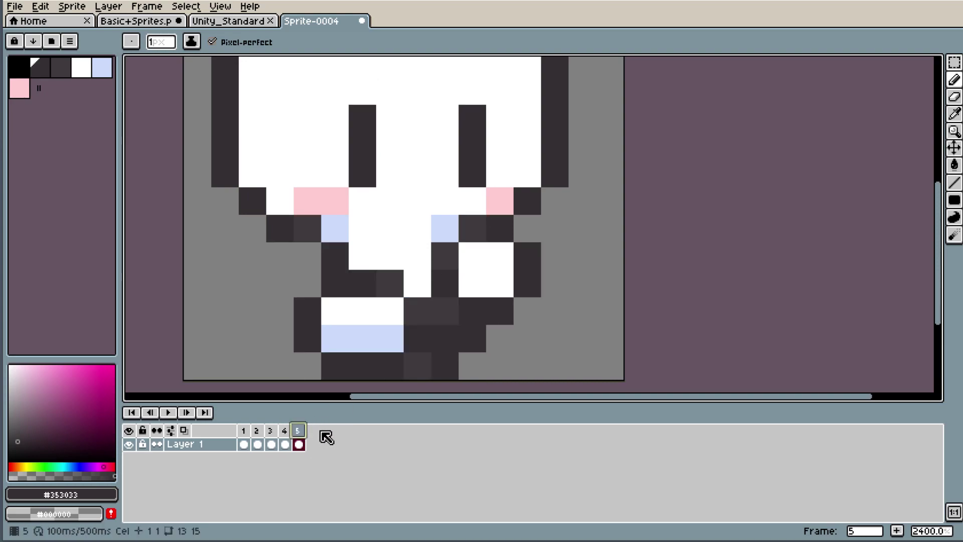
- Add a sixth frame and paste a copy of frame 1's standing character into it
{"action": "left_click", "coordinate": [893, 530]}
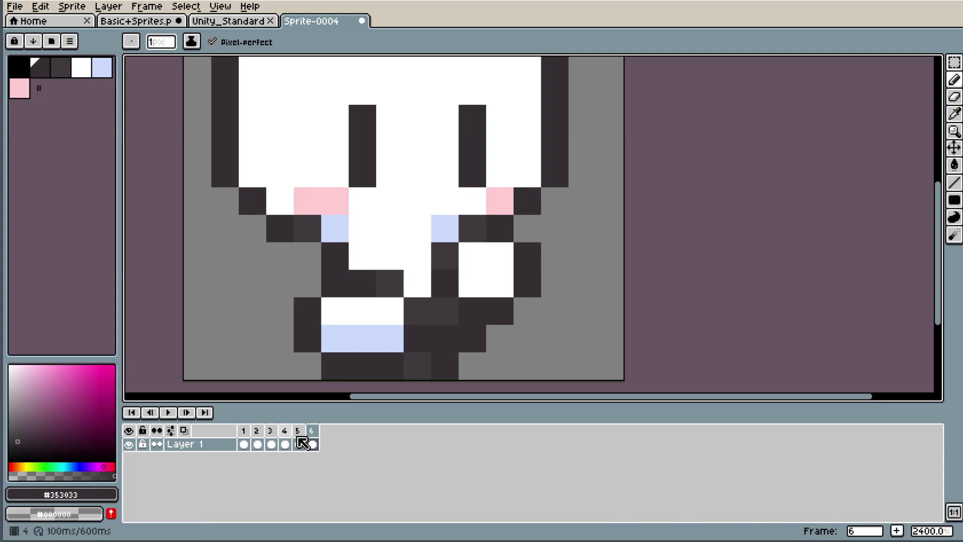
{"action": "left_click", "coordinate": [245, 444]}
{"action": "key", "text": "ctrl+a"}
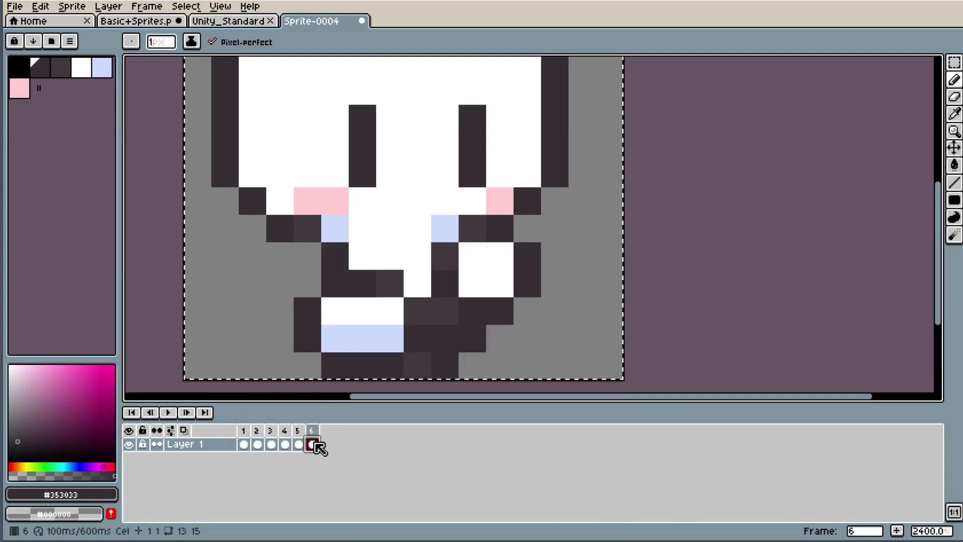
{"action": "left_click", "coordinate": [312, 431]}
{"action": "key", "text": "ctrl+v"}
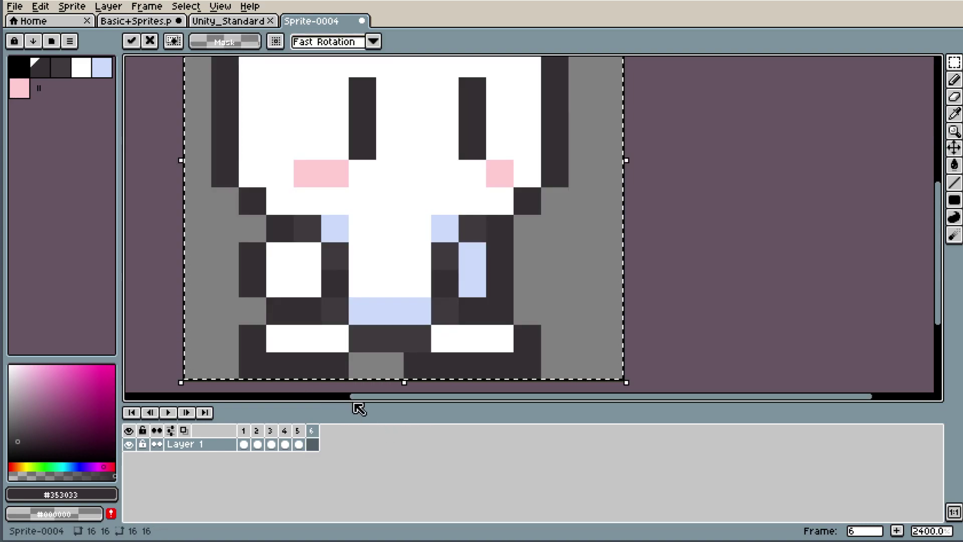
- Redraw frame 6's right foot in the dark outline colour, erasing its outer pixel
{"action": "key", "text": "i"}
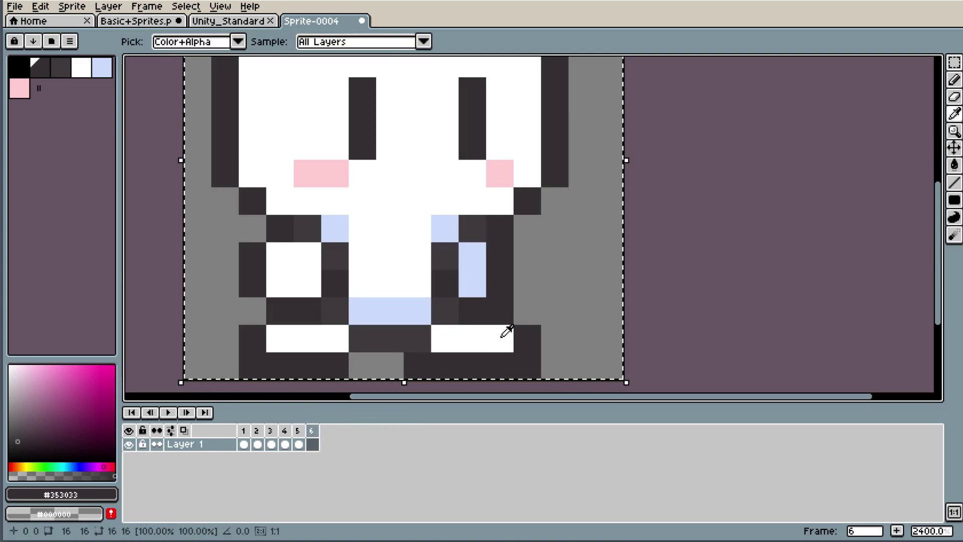
{"action": "key", "text": "e"}
{"action": "key", "text": "i"}
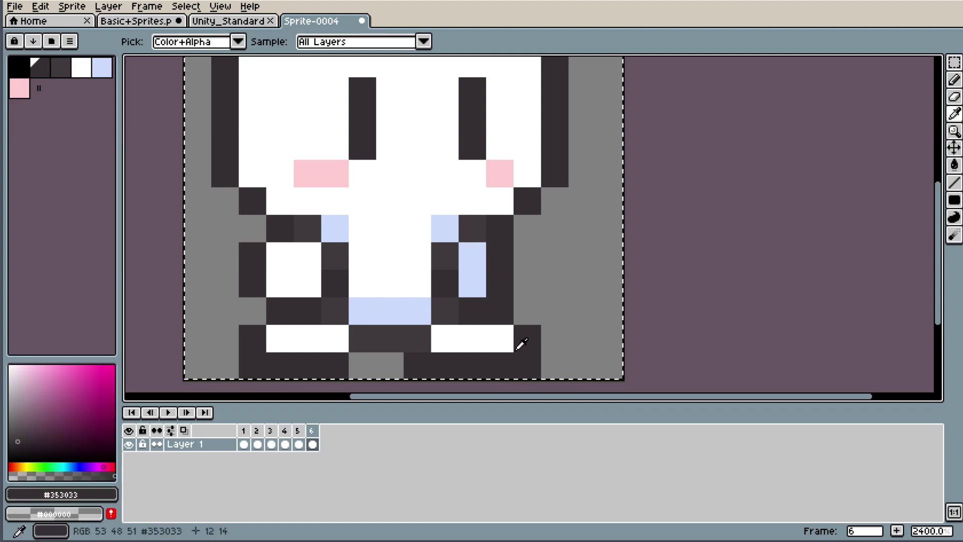
{"action": "key", "text": "b"}
{"action": "left_click", "coordinate": [476, 339]}
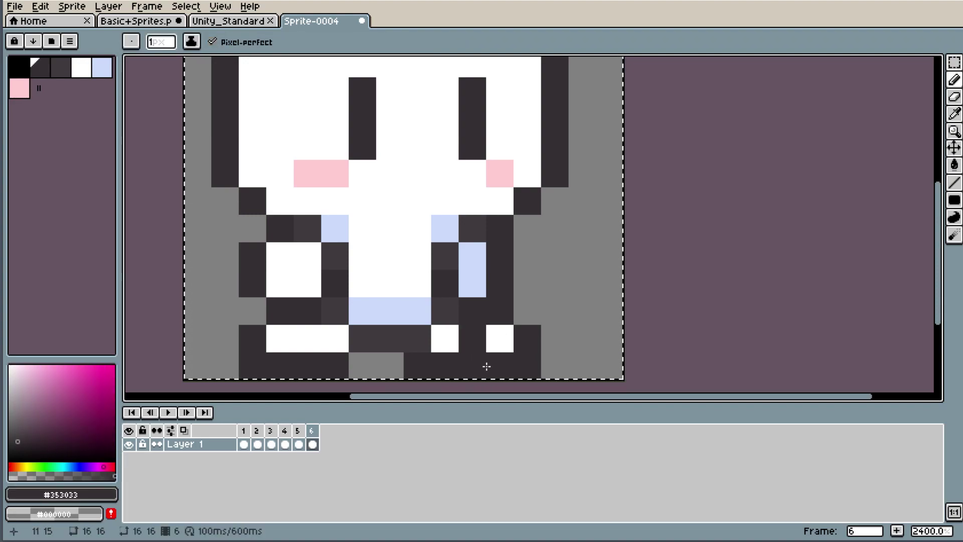
{"action": "key", "text": "e"}
{"action": "left_click_drag", "start_coordinate": [482, 366], "coordinate": [526, 339]}
{"action": "left_click", "coordinate": [522, 366]}
{"action": "key", "text": "ctrl+d"}
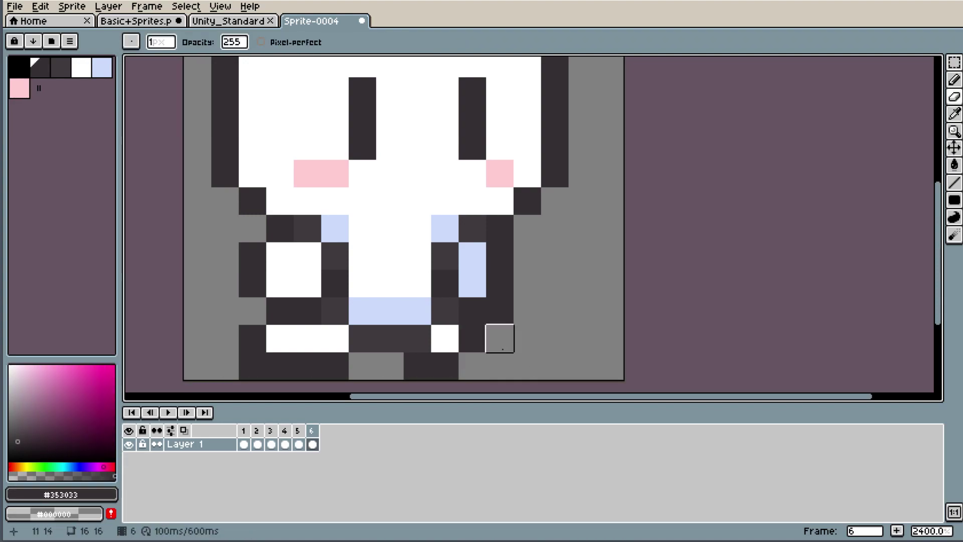
- Reshape the left foot's lower pixels with the white body colour and erase the pixel below
{"action": "key", "text": "i"}
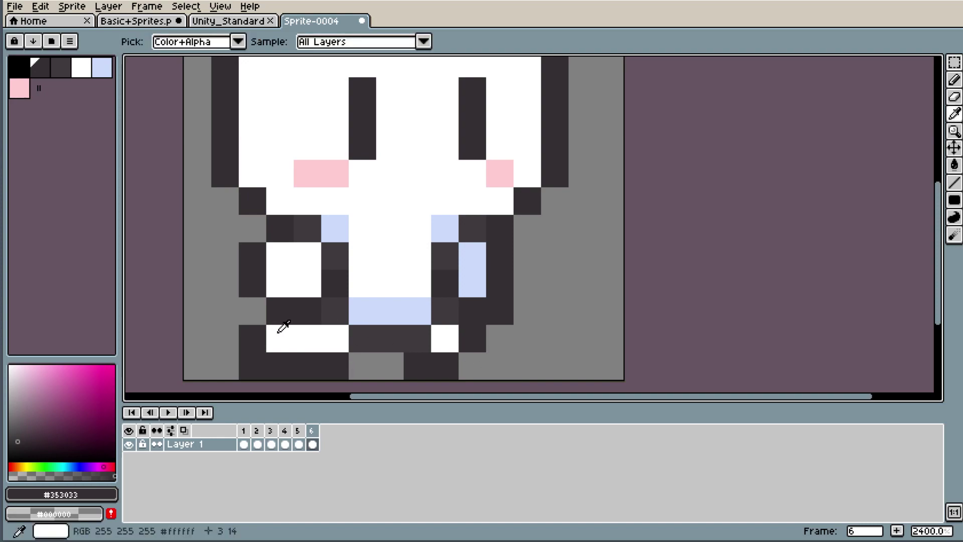
{"action": "key", "text": "b"}
{"action": "left_click", "coordinate": [280, 338]}
{"action": "key", "text": "e"}
{"action": "left_click_drag", "start_coordinate": [252, 339], "coordinate": [252, 366]}
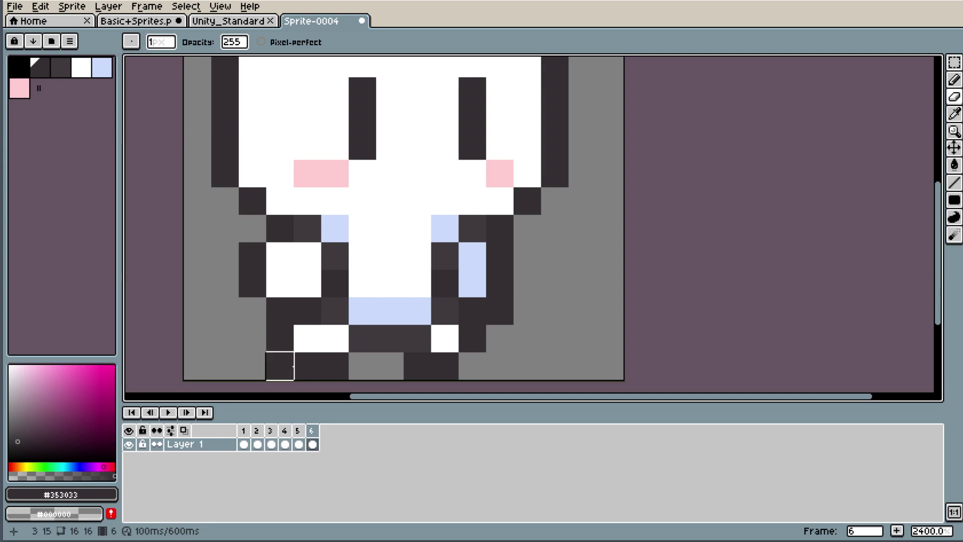
{"action": "left_click", "coordinate": [293, 366]}
- After comparing with frame 5, thicken and trim the dark outline beside the left arm
{"action": "left_click", "coordinate": [300, 431]}
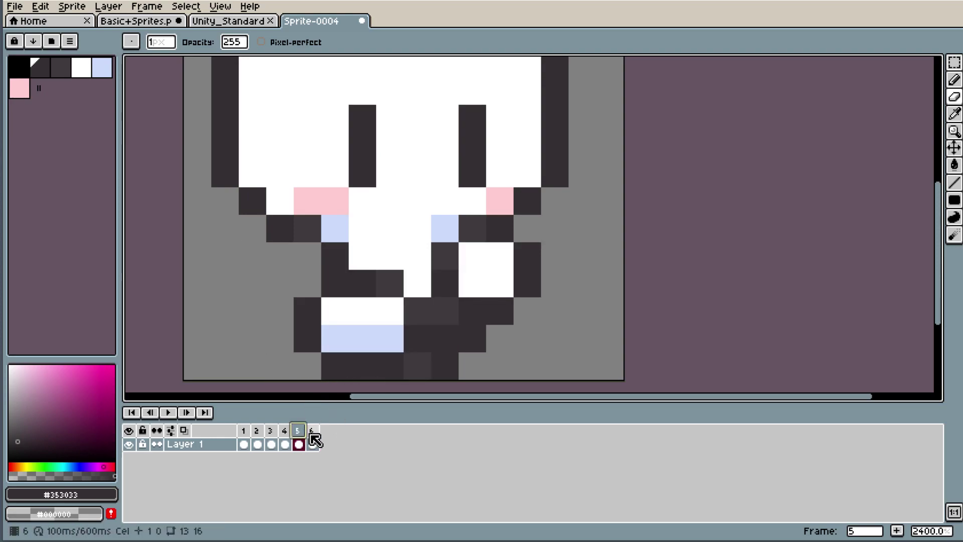
{"action": "left_click", "coordinate": [312, 432]}
{"action": "key", "text": "i"}
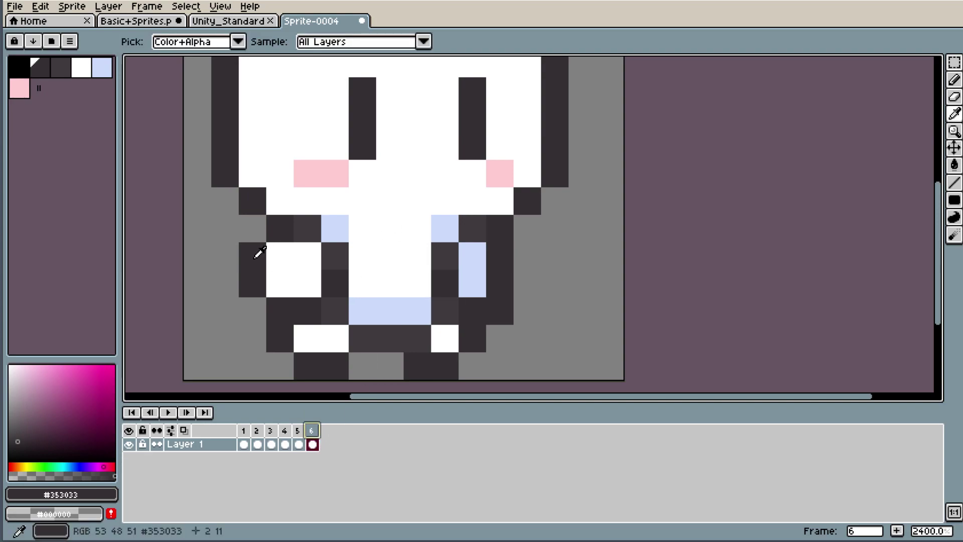
{"action": "key", "text": "b"}
{"action": "left_click_drag", "start_coordinate": [267, 256], "coordinate": [273, 286]}
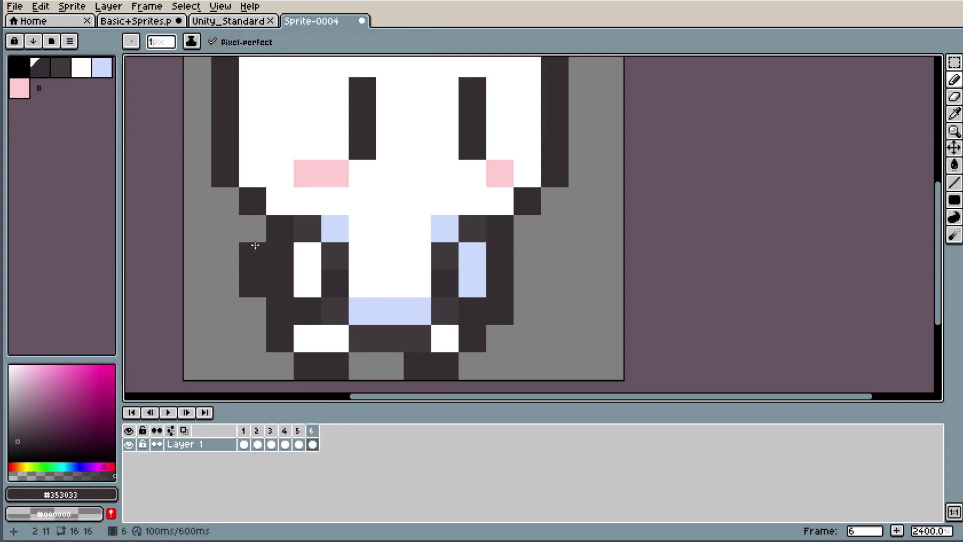
{"action": "key", "text": "e"}
{"action": "left_click_drag", "start_coordinate": [255, 244], "coordinate": [253, 284]}
- Add a lighter shadow pixel to the left leg
{"action": "key", "text": "i"}
{"action": "left_click", "coordinate": [335, 251]}
{"action": "key", "text": "b"}
{"action": "left_click", "coordinate": [276, 320]}
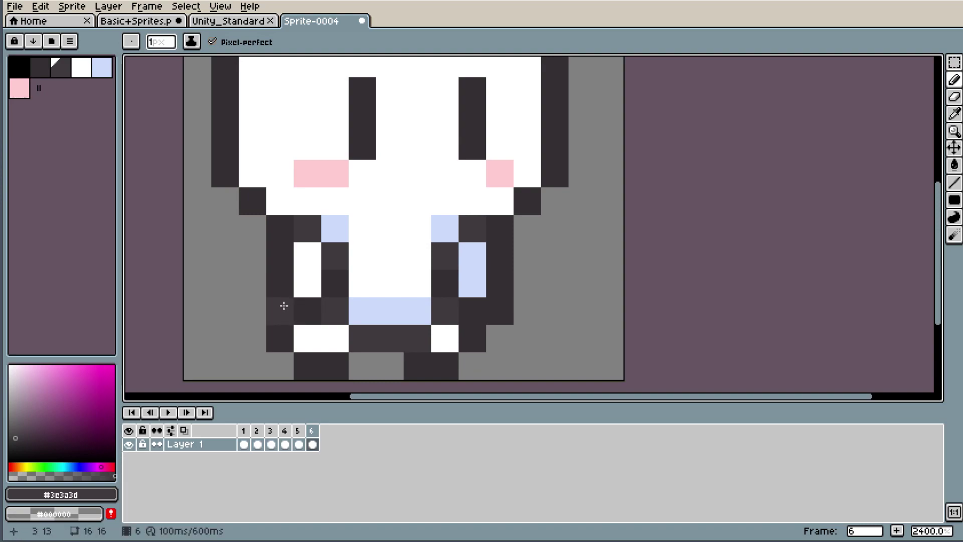
{"action": "key", "text": "i"}
- Flip between frames 4, 5 and 6 to compare the new walking step
{"action": "scroll", "coordinate": [516, 283], "scroll_direction": "down", "scroll_amount": 8}
{"action": "scroll", "coordinate": [496, 287], "scroll_direction": "up", "scroll_amount": 1}
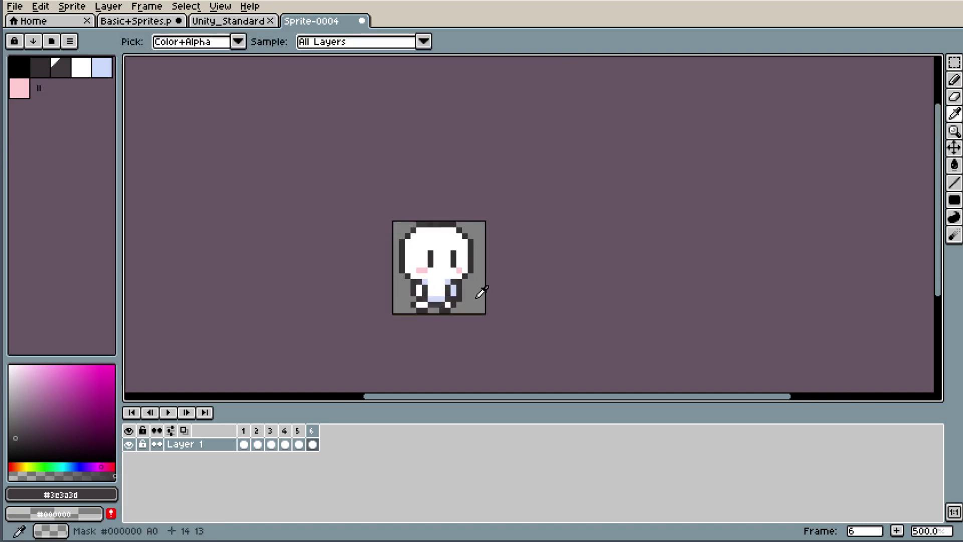
{"action": "scroll", "coordinate": [471, 301], "scroll_direction": "up", "scroll_amount": 4}
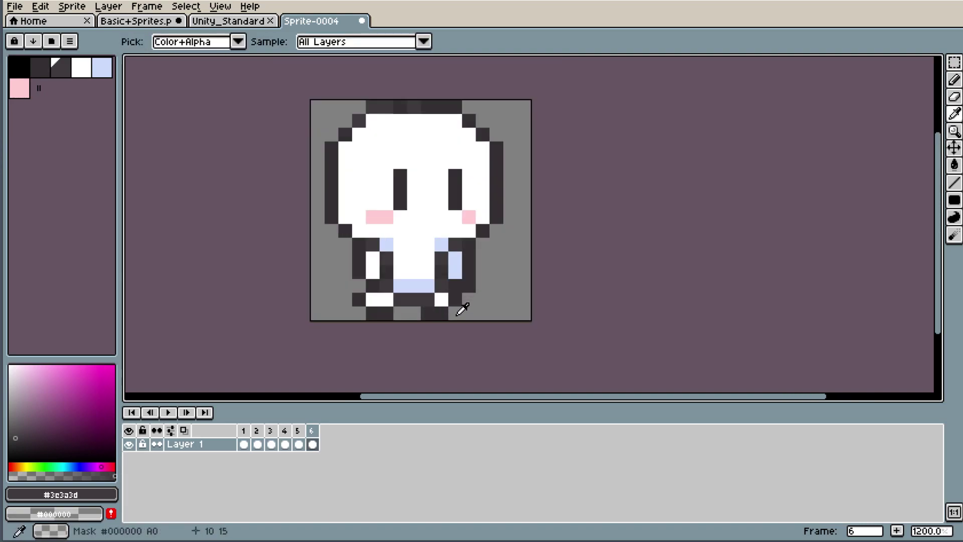
{"action": "left_click", "coordinate": [299, 435]}
{"action": "left_click", "coordinate": [311, 435]}
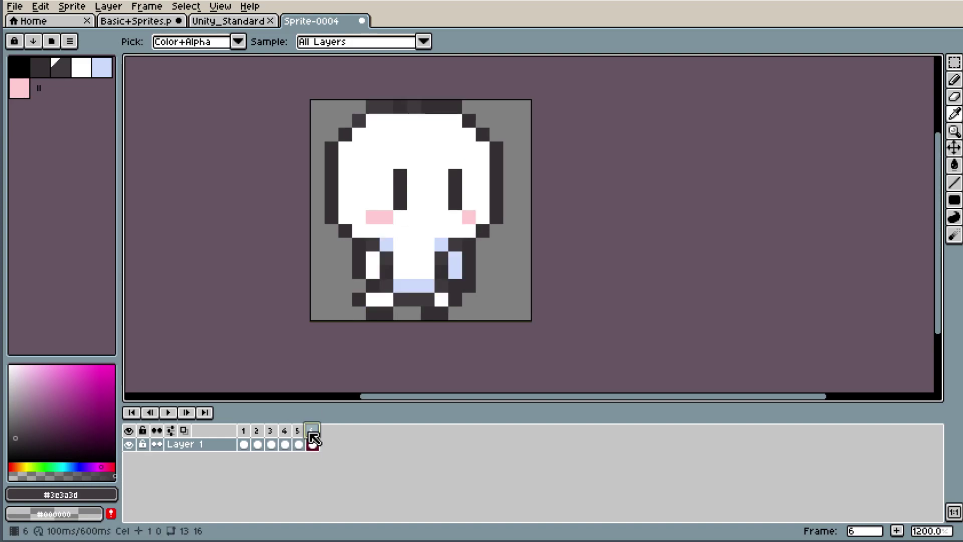
{"action": "left_click", "coordinate": [288, 442]}
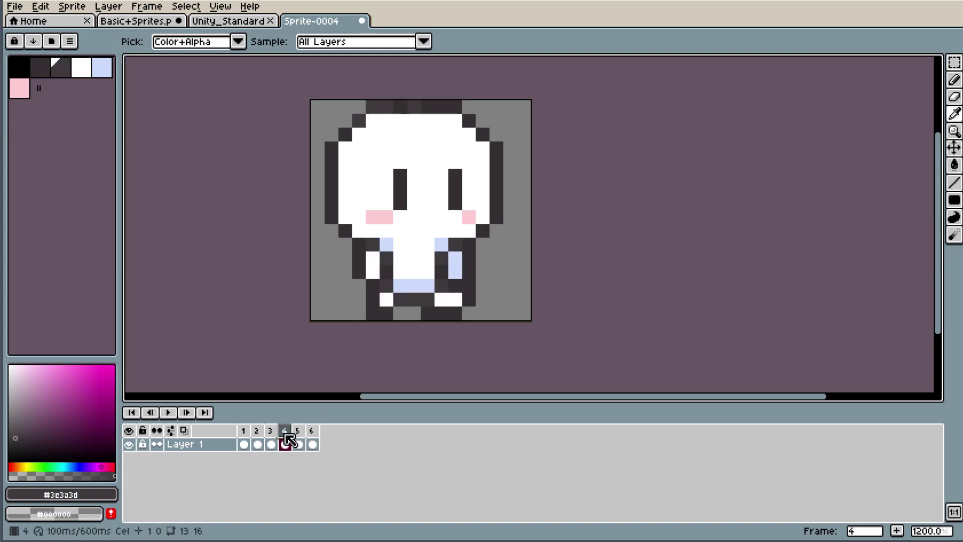
{"action": "left_click", "coordinate": [312, 433]}
{"action": "left_click", "coordinate": [289, 436]}
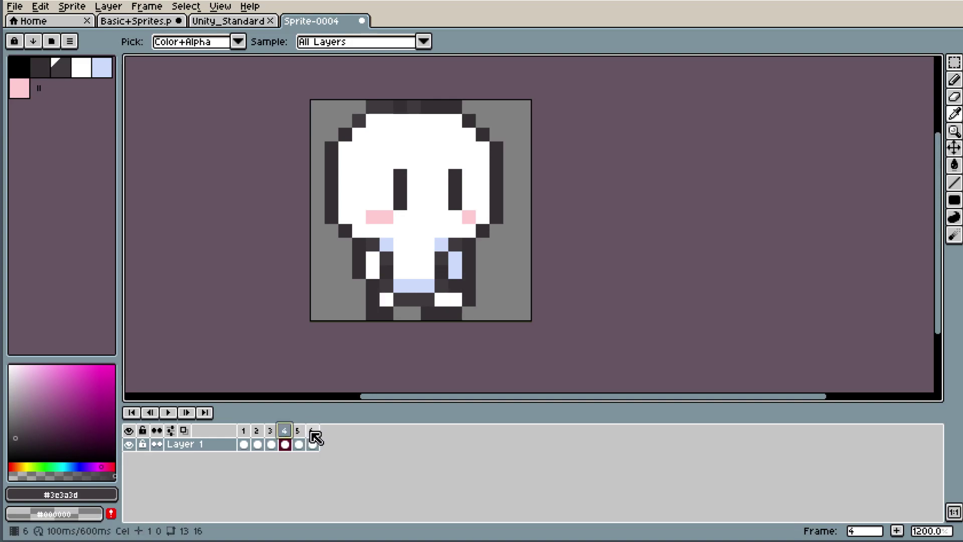
{"action": "left_click", "coordinate": [286, 434]}
- Step through frames 3, 4 and 5, then select frames 3–6 together
{"action": "scroll", "coordinate": [471, 247], "scroll_direction": "up", "scroll_amount": 4}
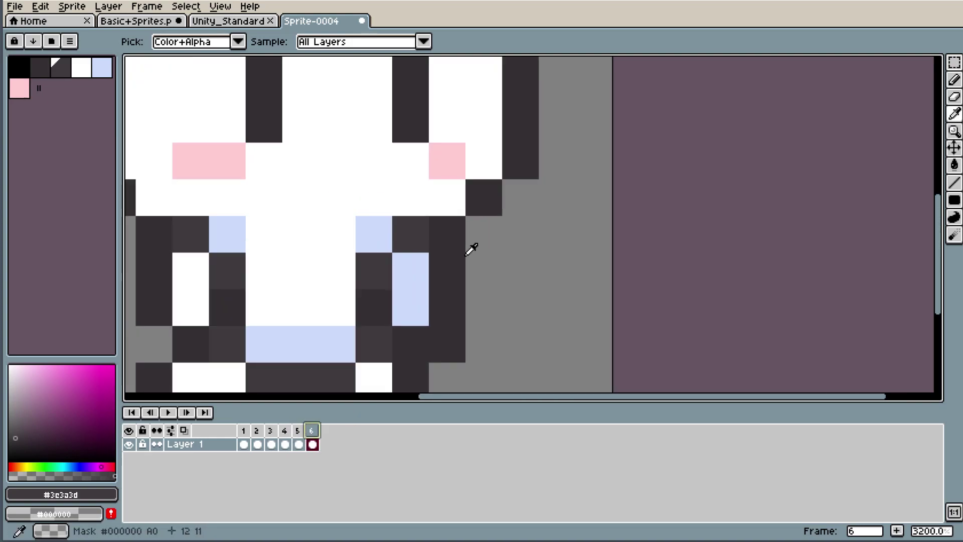
{"action": "scroll", "coordinate": [166, 307], "scroll_direction": "down", "scroll_amount": 2}
{"action": "scroll", "coordinate": [159, 311], "scroll_direction": "up", "scroll_amount": 2}
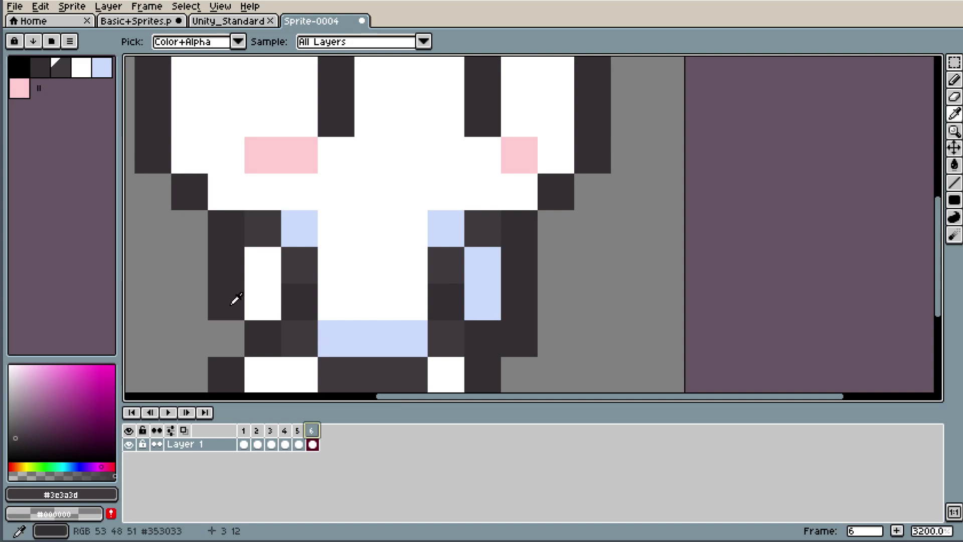
{"action": "scroll", "coordinate": [236, 299], "scroll_direction": "down", "scroll_amount": 1}
{"action": "scroll", "coordinate": [226, 298], "scroll_direction": "up", "scroll_amount": 1}
{"action": "scroll", "coordinate": [226, 318], "scroll_direction": "down", "scroll_amount": 2}
{"action": "scroll", "coordinate": [226, 318], "scroll_direction": "up", "scroll_amount": 1}
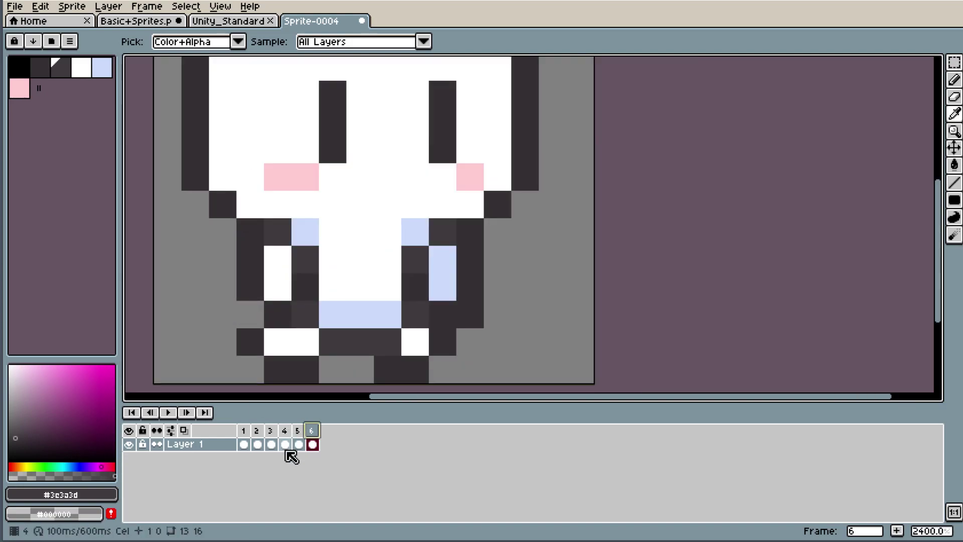
{"action": "left_click", "coordinate": [273, 434]}
{"action": "left_click", "coordinate": [286, 434]}
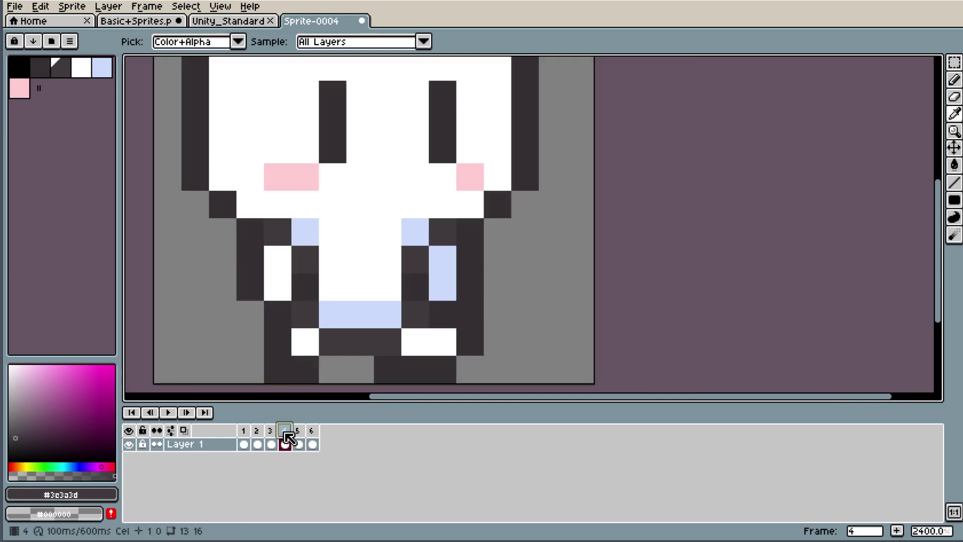
{"action": "left_click", "coordinate": [299, 435]}
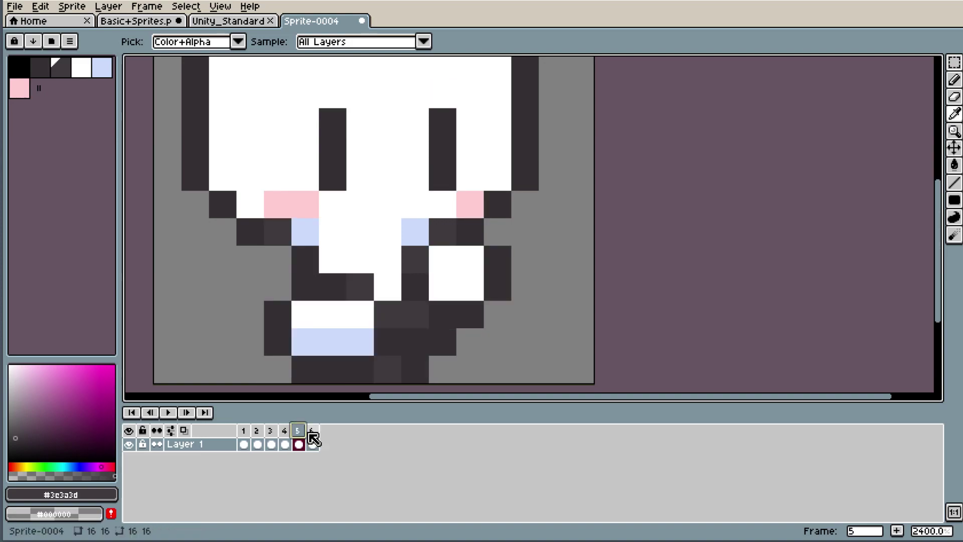
{"action": "left_click", "coordinate": [273, 441]}
{"action": "scroll", "coordinate": [241, 348], "scroll_direction": "down", "scroll_amount": 3}
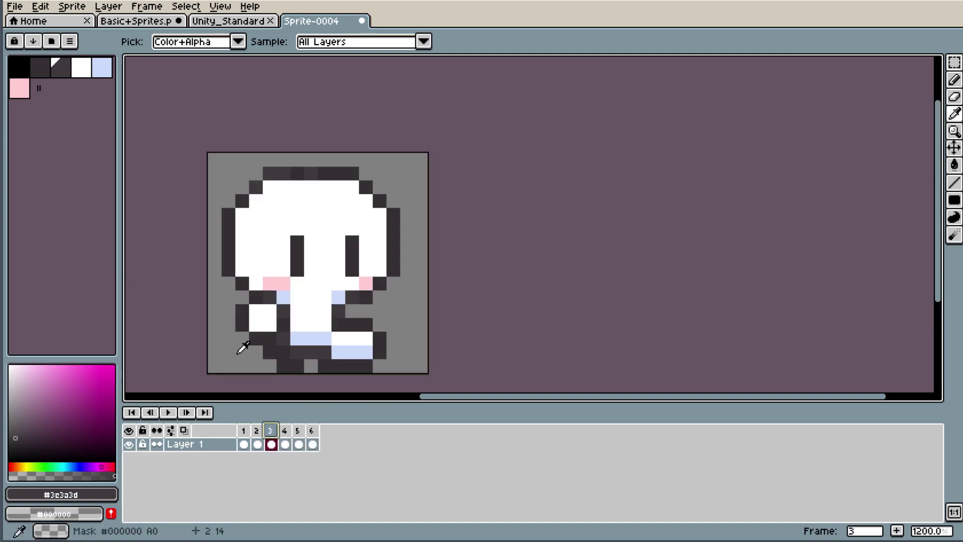
{"action": "scroll", "coordinate": [210, 358], "scroll_direction": "up", "scroll_amount": 1}
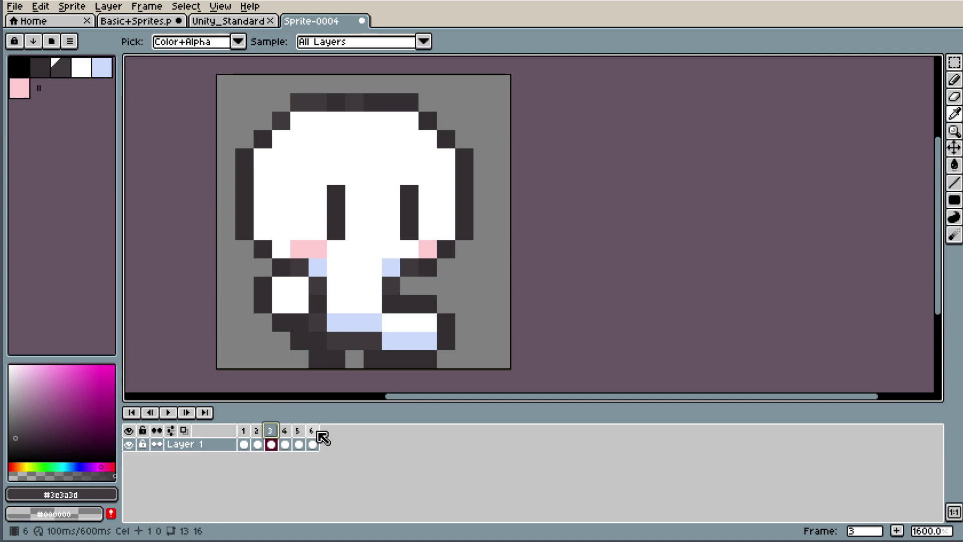
{"action": "left_click", "coordinate": [312, 431], "text": "shift"}
- Tag frames 3–6 as Move with a blue tag colour
{"action": "right_click", "coordinate": [300, 432]}
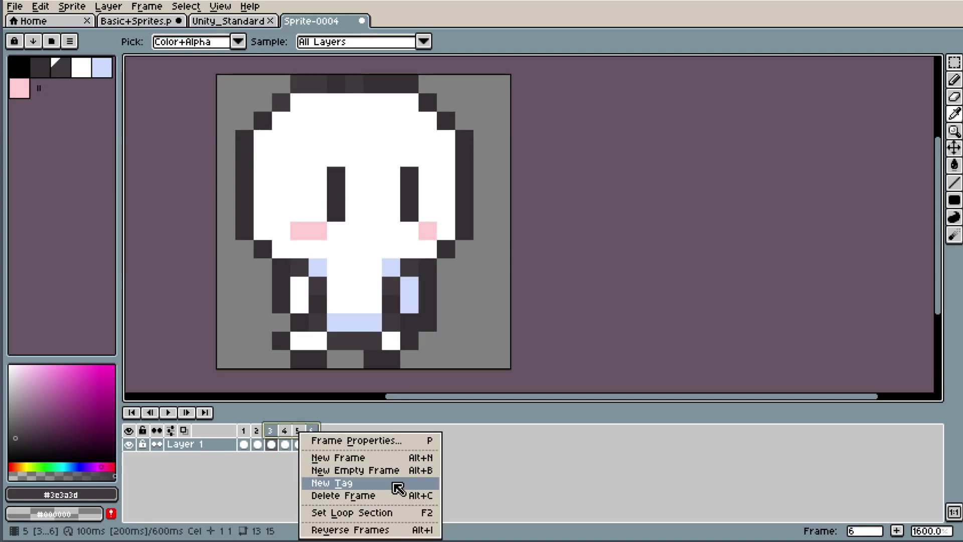
{"action": "left_click", "coordinate": [362, 486]}
{"action": "type", "text": "Move"}
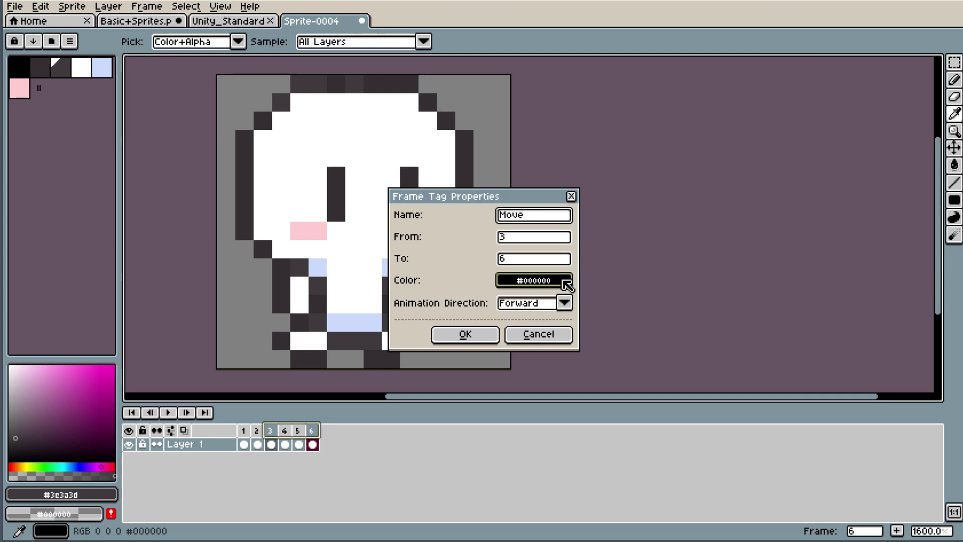
{"action": "left_click", "coordinate": [567, 285]}
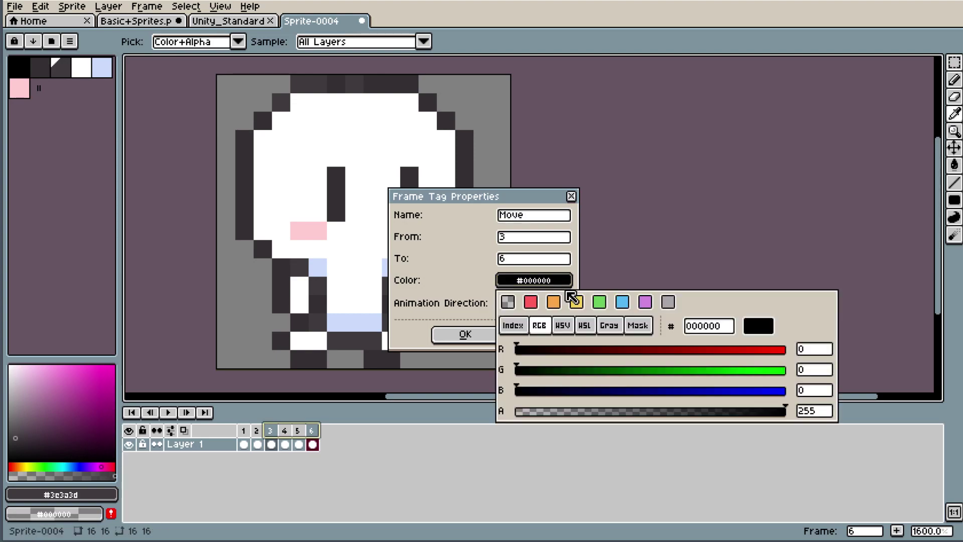
{"action": "left_click", "coordinate": [622, 302]}
{"action": "left_click", "coordinate": [465, 334]}
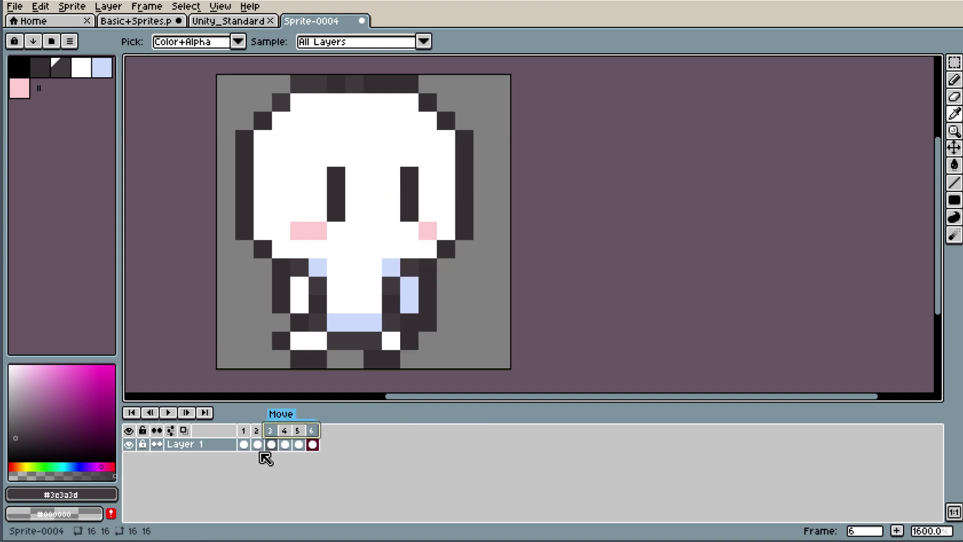
- Select frames 1–2 and create the orange Idle tag over them
{"action": "left_click_drag", "start_coordinate": [257, 430], "coordinate": [244, 430]}
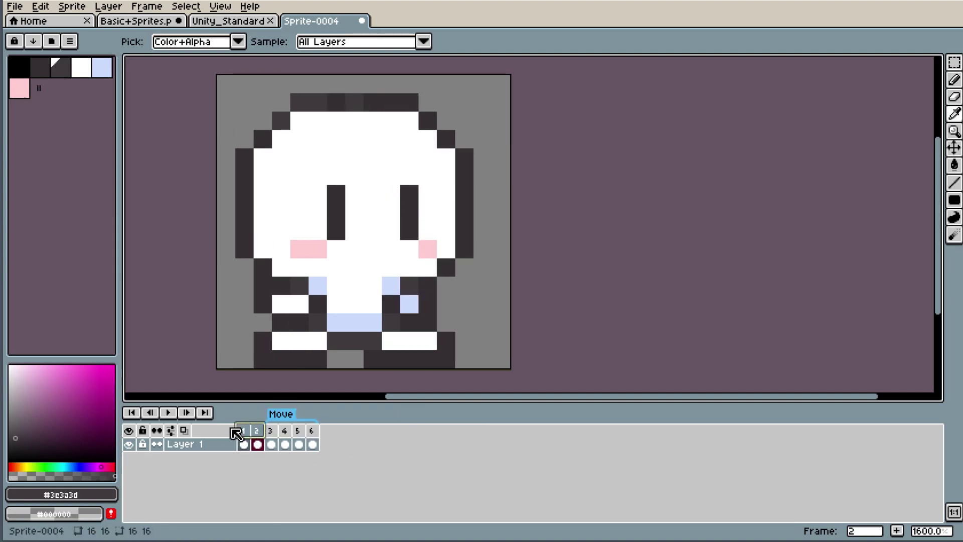
{"action": "right_click", "coordinate": [255, 434]}
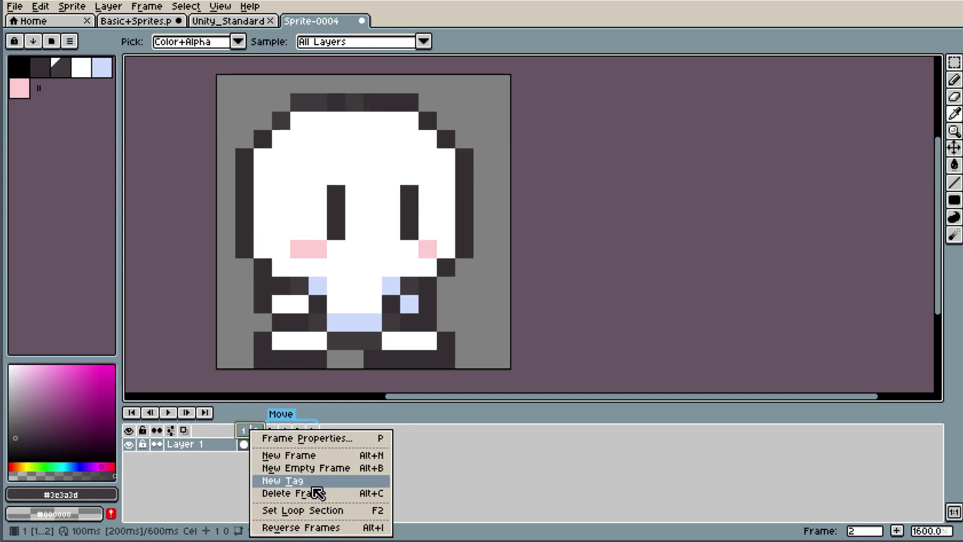
{"action": "left_click", "coordinate": [314, 484]}
{"action": "type", "text": "Idle"}
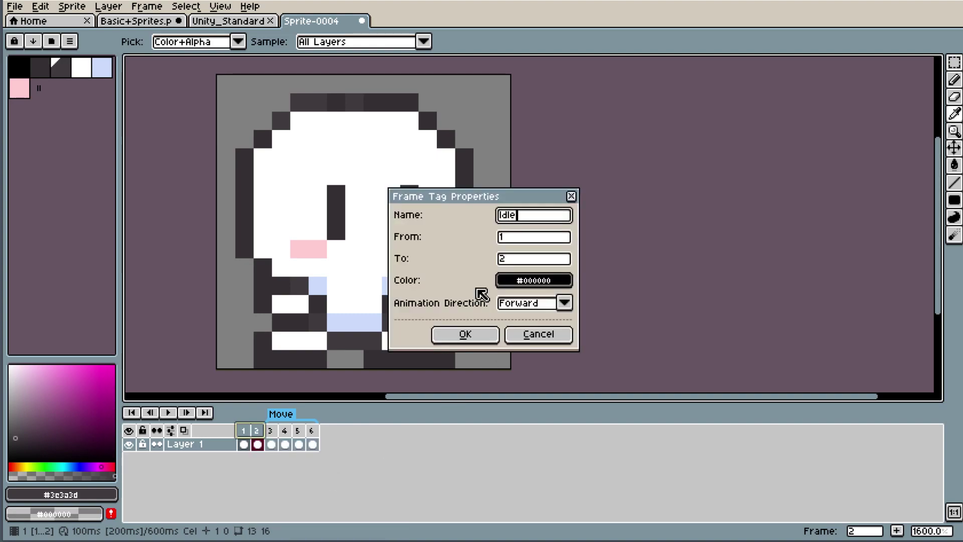
{"action": "left_click", "coordinate": [524, 280]}
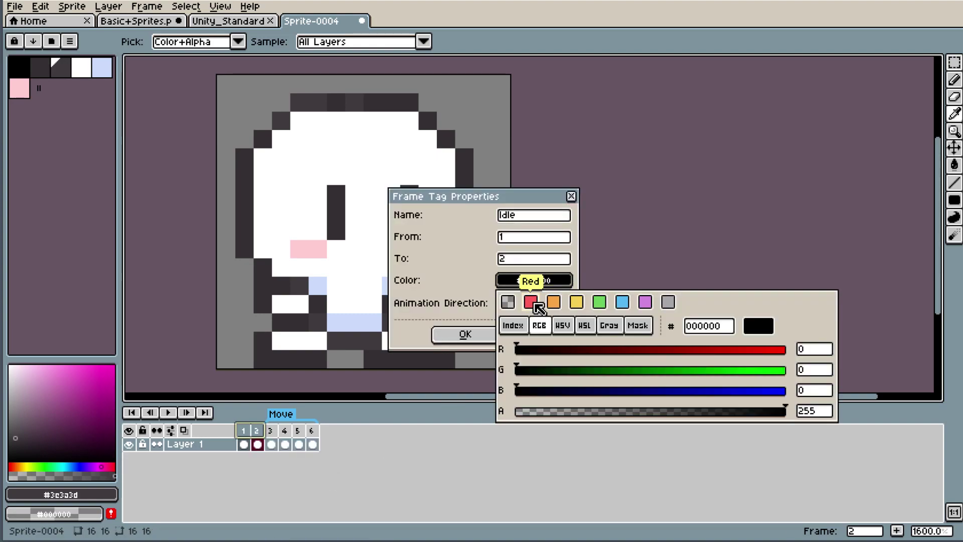
{"action": "left_click", "coordinate": [553, 302]}
{"action": "left_click", "coordinate": [464, 334]}
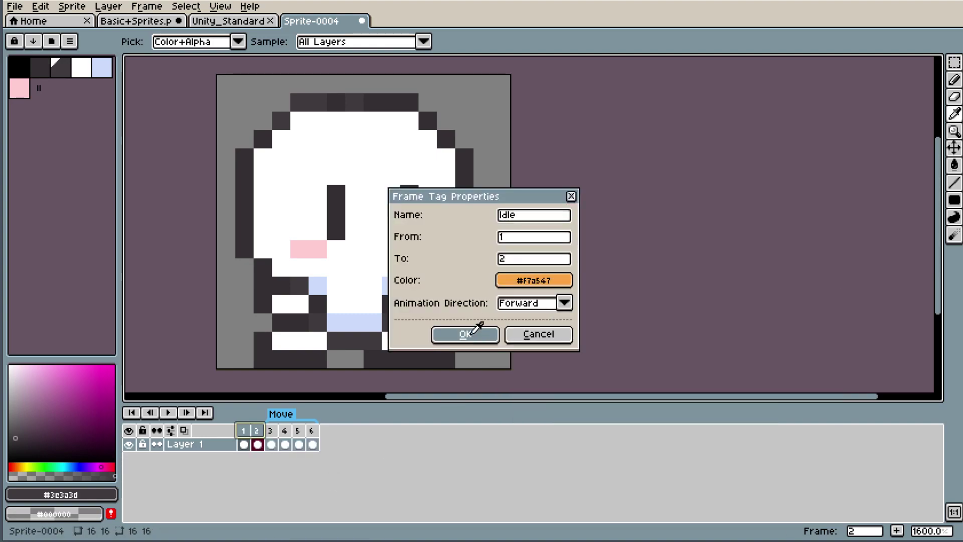
- Play and stop the animation to preview the walk cycle
{"action": "left_click", "coordinate": [169, 413]}
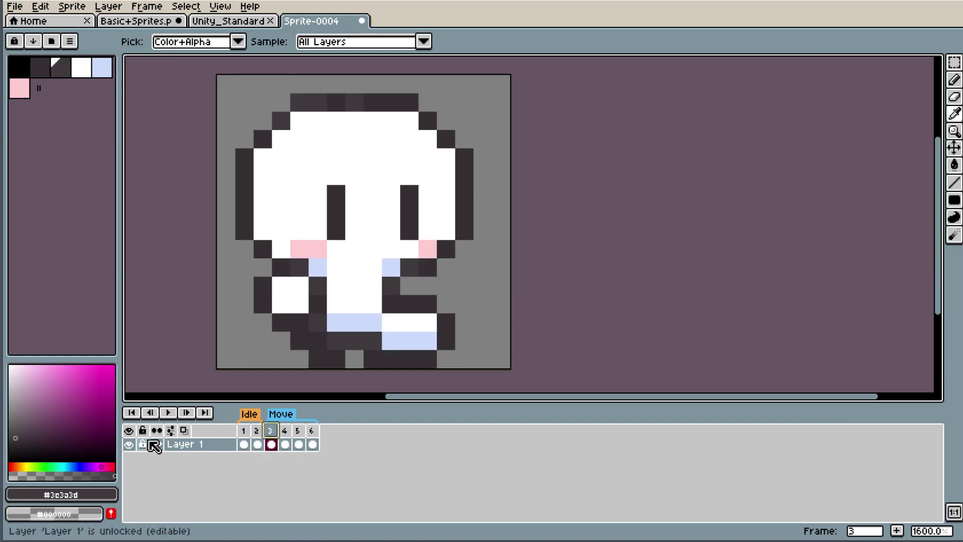
{"action": "left_click", "coordinate": [171, 413]}
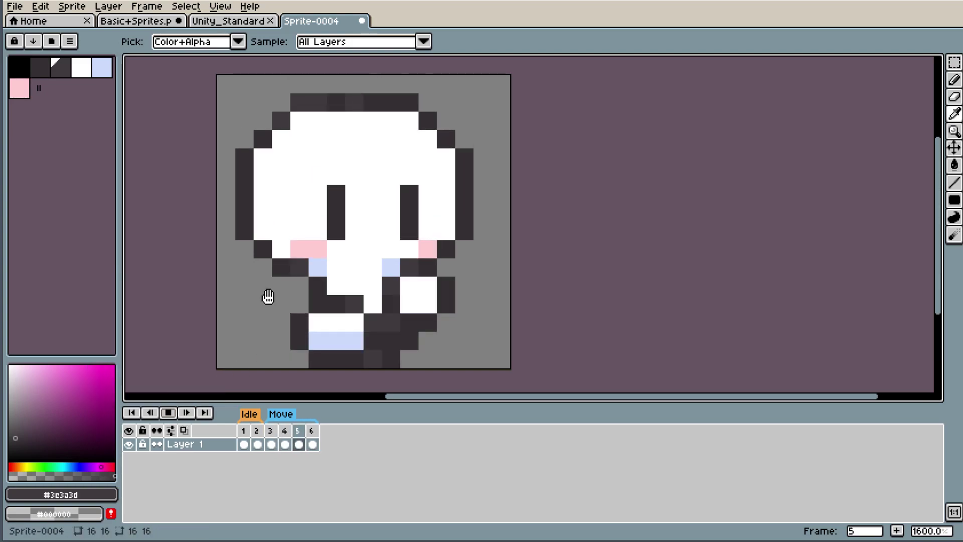
{"action": "scroll", "coordinate": [267, 297], "scroll_direction": "down", "scroll_amount": 6}
{"action": "scroll", "coordinate": [227, 341], "scroll_direction": "up", "scroll_amount": 2}
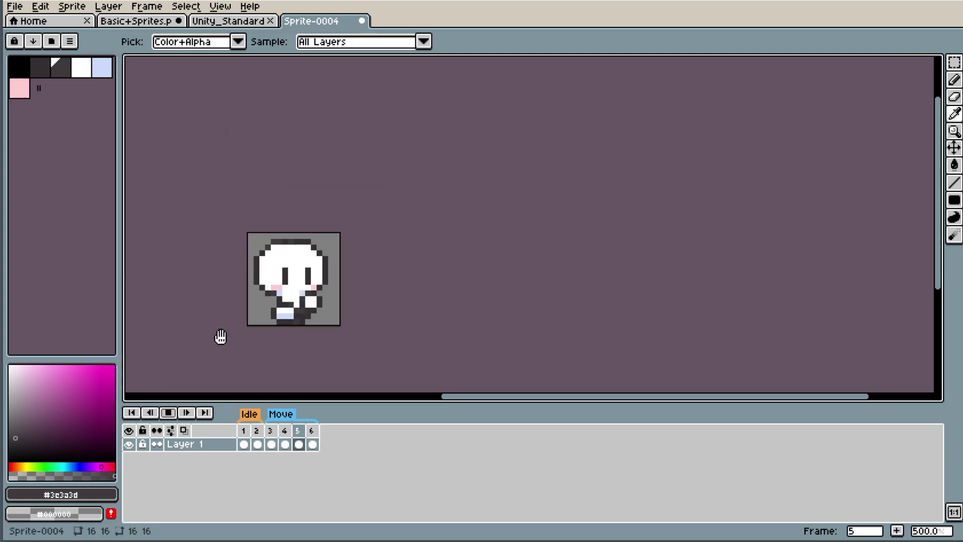
{"action": "scroll", "coordinate": [226, 331], "scroll_direction": "up", "scroll_amount": 2}
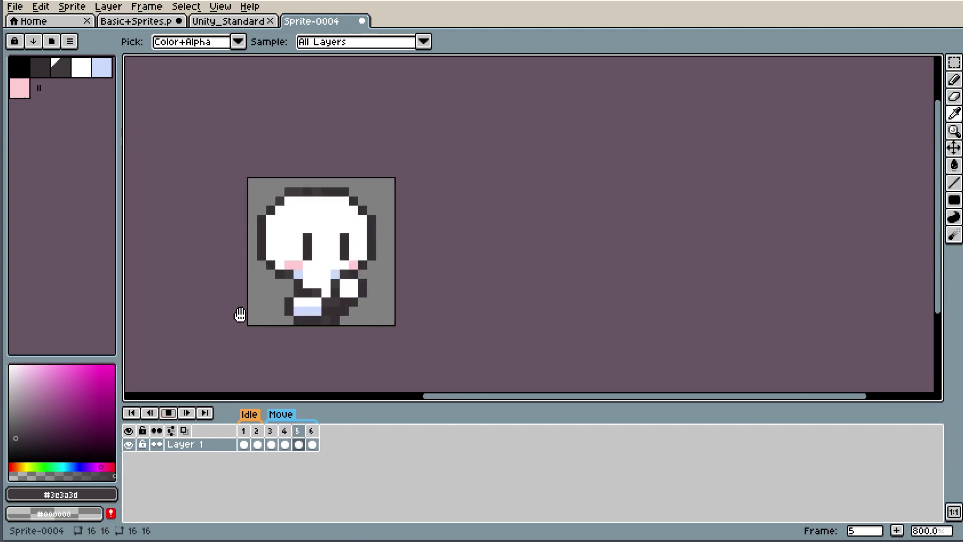
- On frame 4, eyedrop white and paint a left-foot pixel white
{"action": "left_click", "coordinate": [169, 413]}
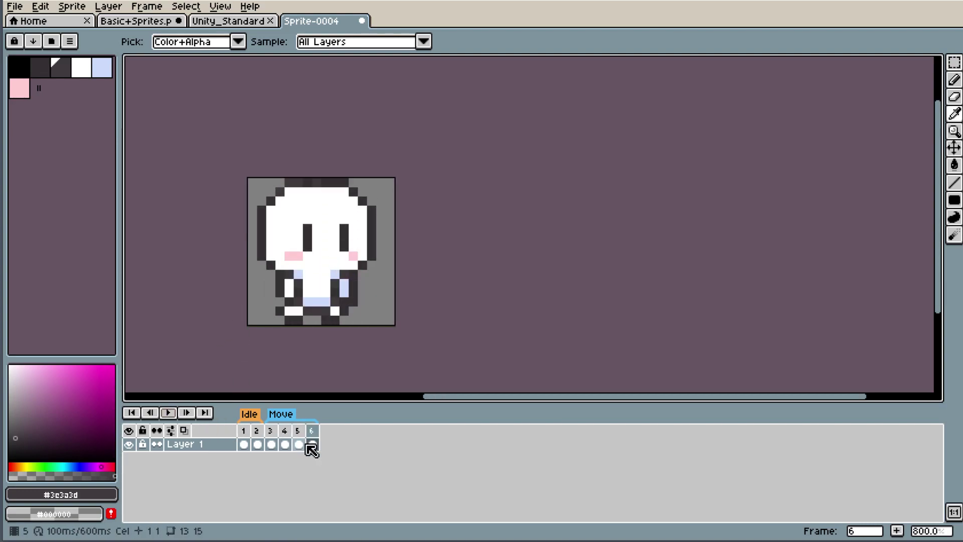
{"action": "left_click", "coordinate": [282, 431]}
{"action": "scroll", "coordinate": [289, 303], "scroll_direction": "up", "scroll_amount": 5}
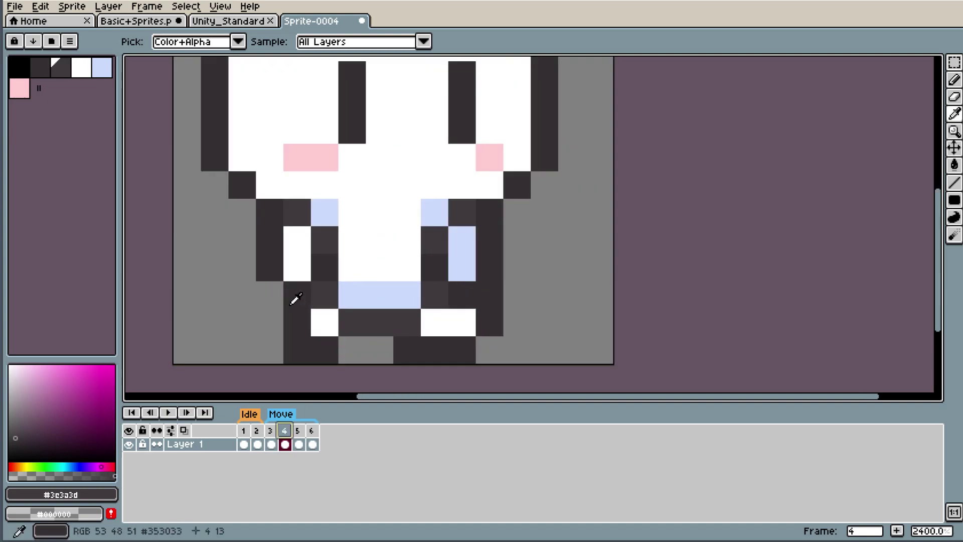
{"action": "left_click", "coordinate": [324, 316]}
{"action": "key", "text": "b"}
{"action": "left_click", "coordinate": [351, 321]}
- Sample the dark outline colour, toggle the eraser and pencil, then replay the animation
{"action": "key", "text": "i"}
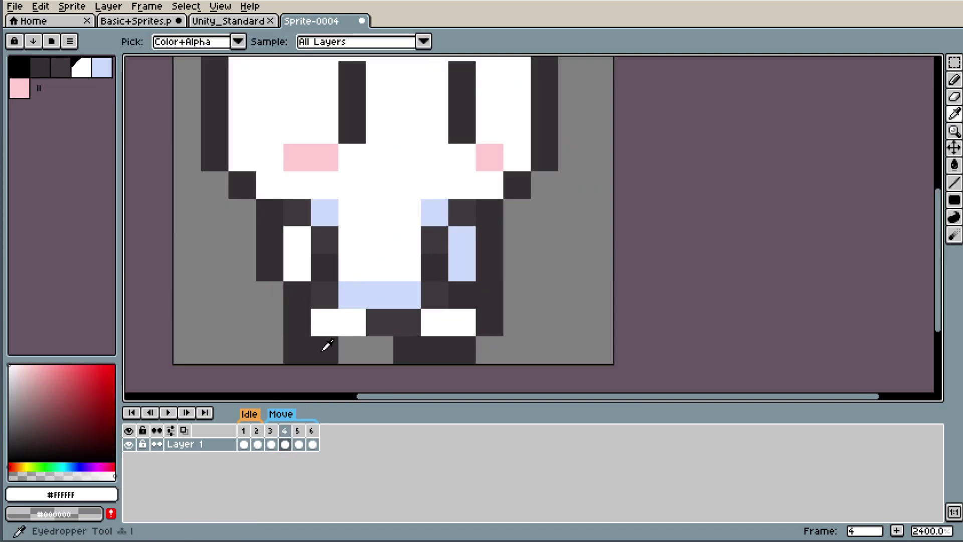
{"action": "left_click", "coordinate": [327, 345]}
{"action": "key", "text": "b"}
{"action": "scroll", "coordinate": [341, 346], "scroll_direction": "down", "scroll_amount": 5}
{"action": "scroll", "coordinate": [322, 317], "scroll_direction": "up", "scroll_amount": 3}
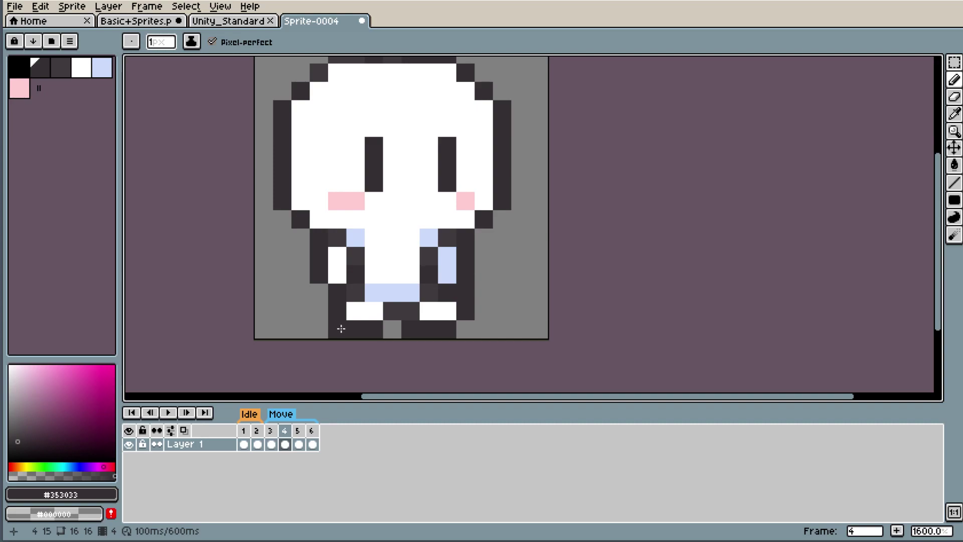
{"action": "key", "text": "e"}
{"action": "key", "text": "b"}
{"action": "scroll", "coordinate": [403, 237], "scroll_direction": "down", "scroll_amount": 5}
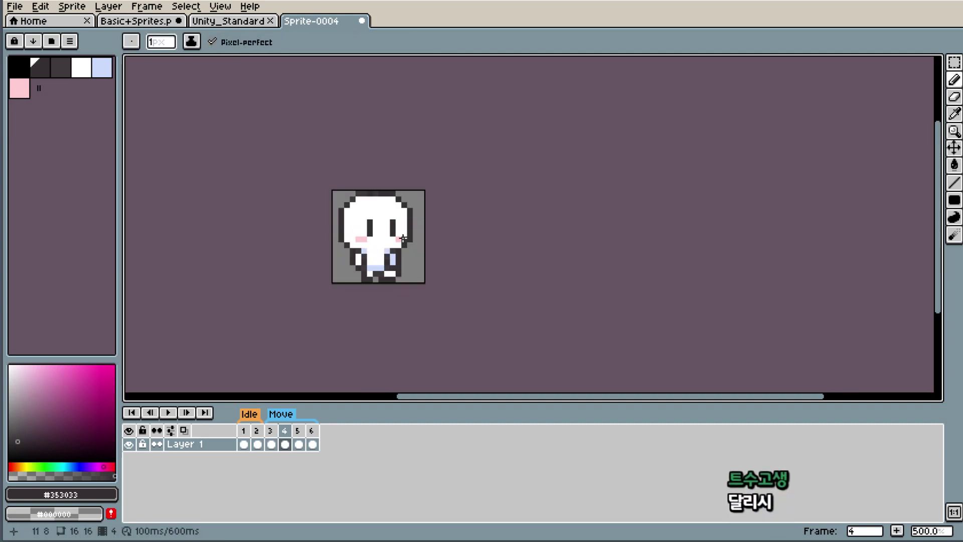
{"action": "scroll", "coordinate": [403, 238], "scroll_direction": "up", "scroll_amount": 1}
{"action": "scroll", "coordinate": [374, 248], "scroll_direction": "up", "scroll_amount": 1}
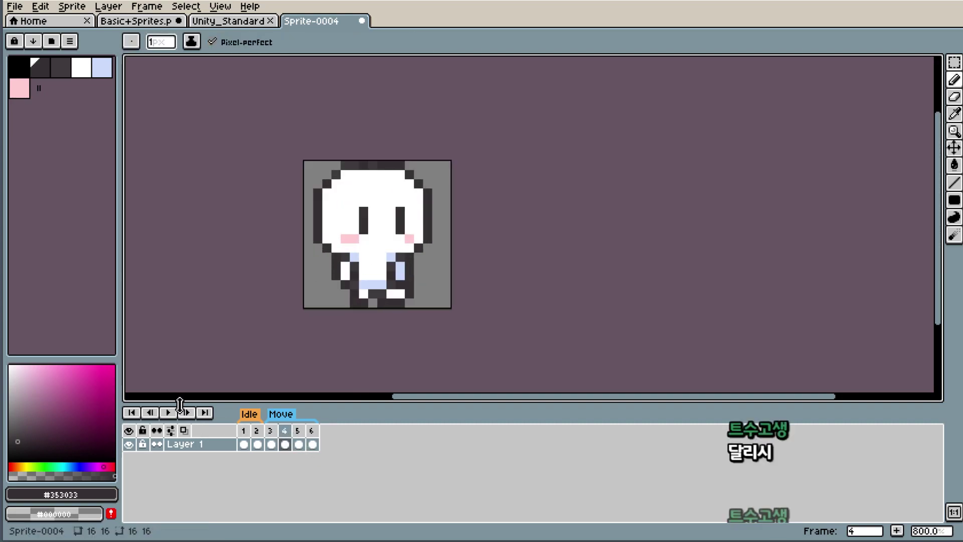
{"action": "left_click", "coordinate": [169, 413]}
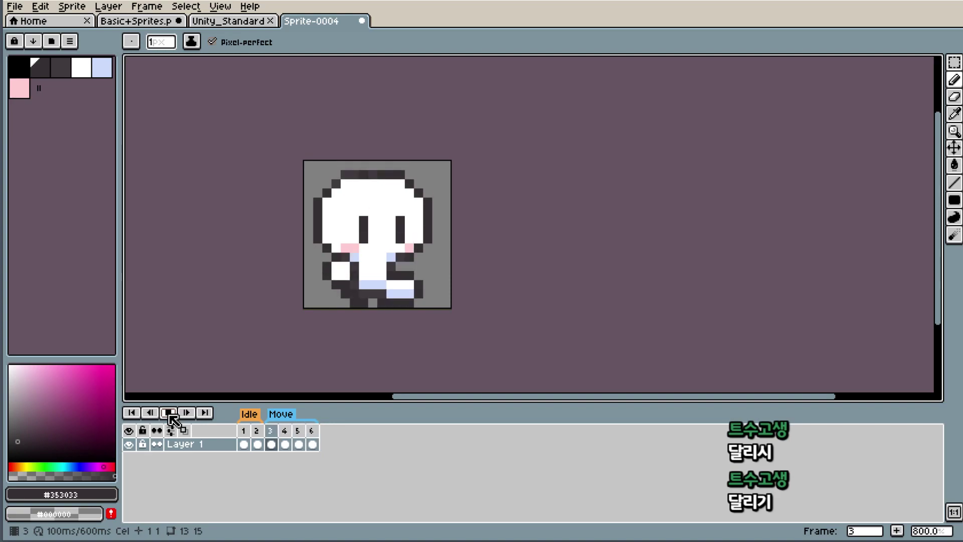
- Stop playback and check frames 6 and 5 on the canvas
{"action": "left_click", "coordinate": [170, 414]}
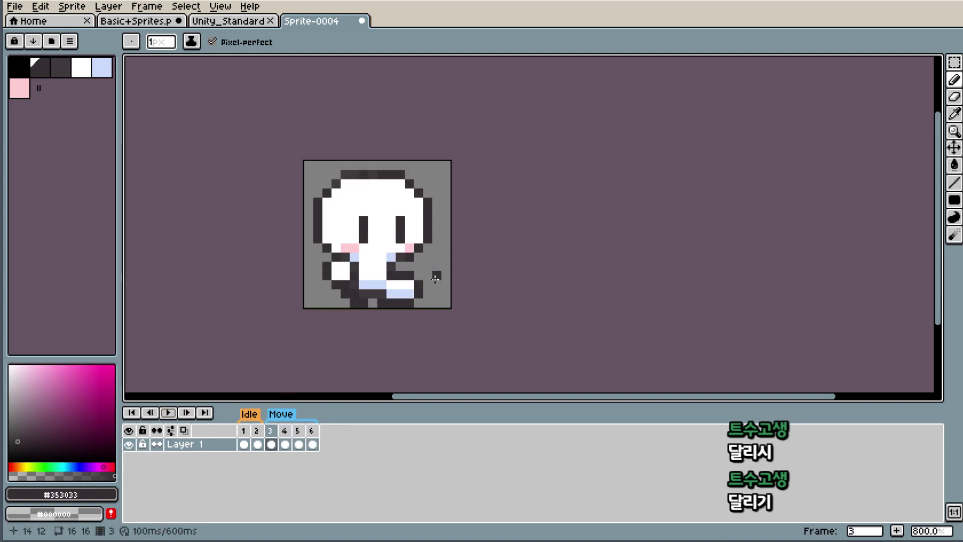
{"action": "scroll", "coordinate": [432, 273], "scroll_direction": "up", "scroll_amount": 5}
{"action": "left_click", "coordinate": [285, 444]}
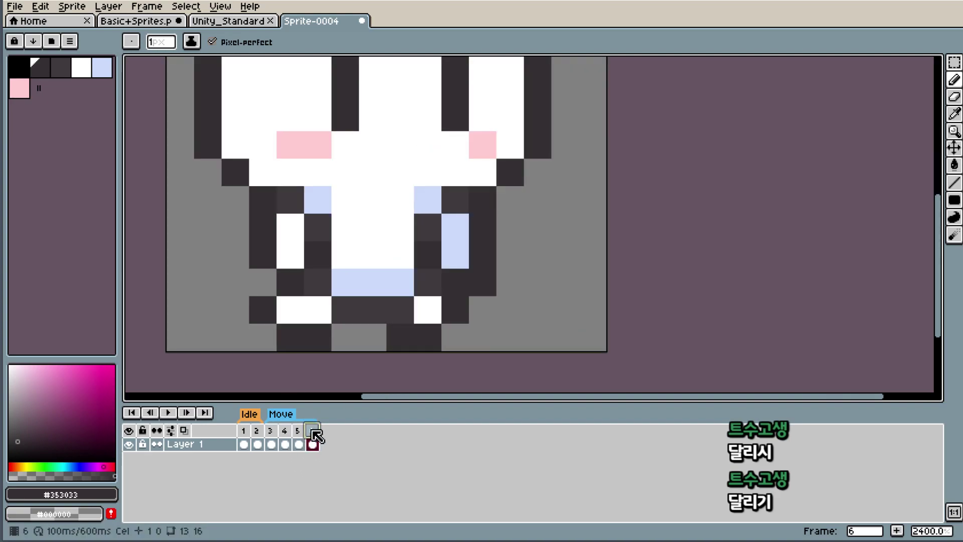
{"action": "left_click", "coordinate": [300, 442]}
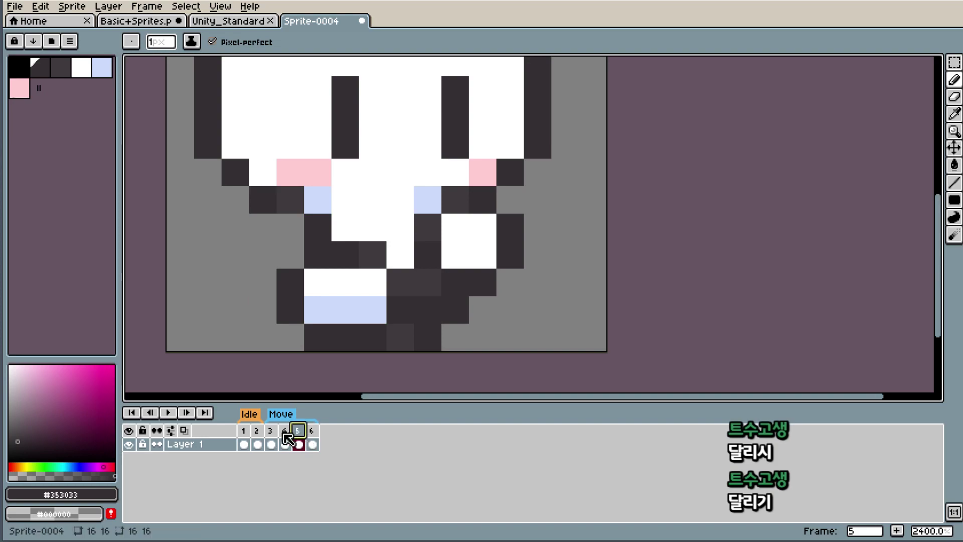
{"action": "scroll", "coordinate": [387, 265], "scroll_direction": "down", "scroll_amount": 5}
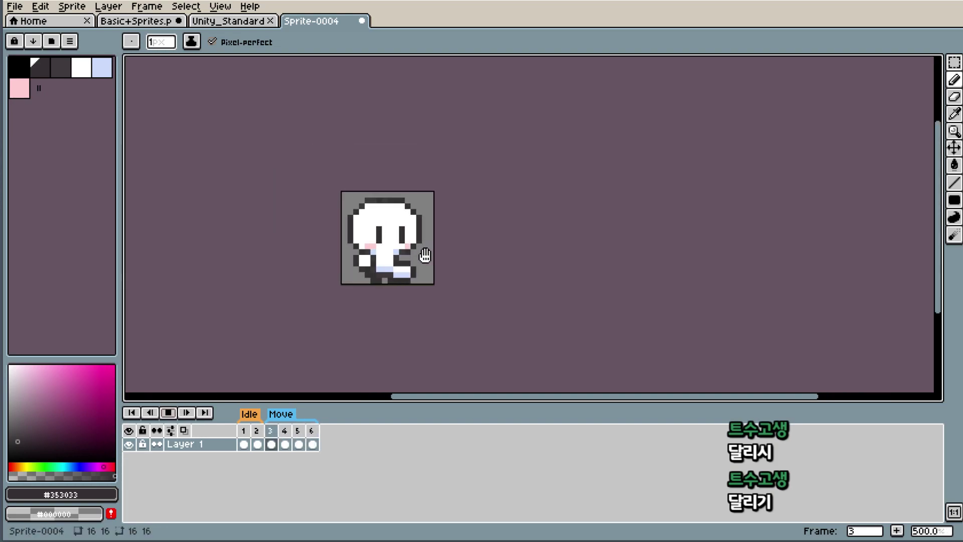
{"action": "scroll", "coordinate": [389, 274], "scroll_direction": "up", "scroll_amount": 4}
{"action": "left_click", "coordinate": [168, 412]}
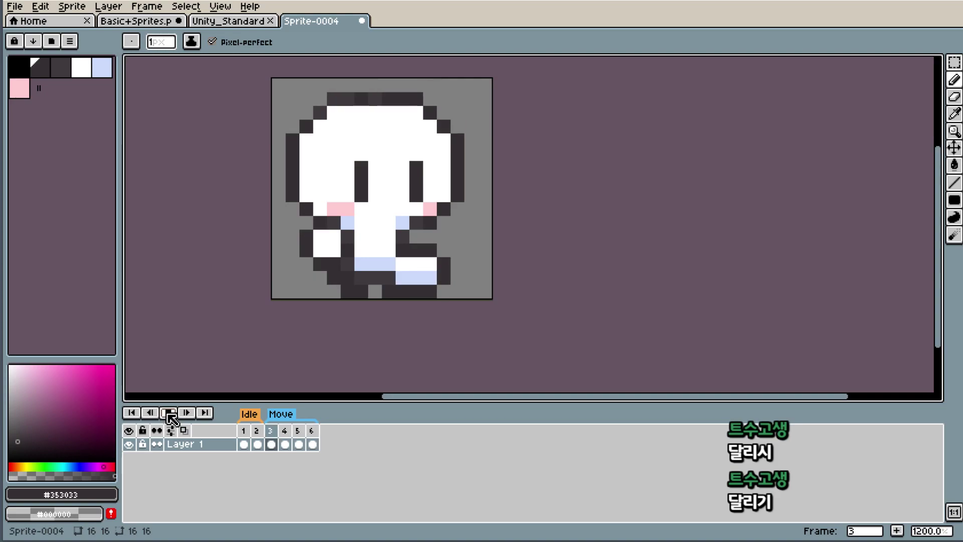
{"action": "scroll", "coordinate": [329, 292], "scroll_direction": "up", "scroll_amount": 3}
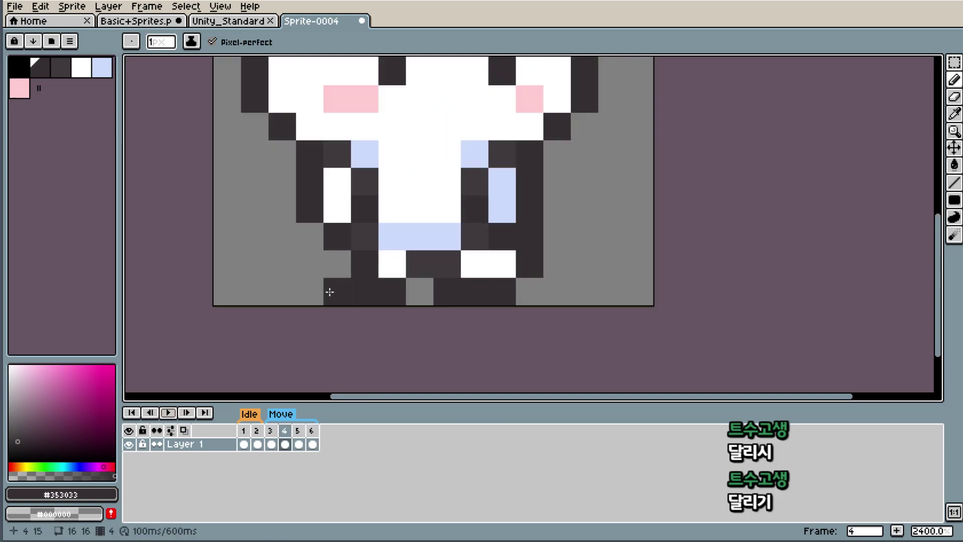
- Paint the pixel beside frame 4's left foot light blue #cbdbfc, undoing a stray white pixel
{"action": "left_click", "coordinate": [389, 256], "text": "alt"}
{"action": "left_click", "coordinate": [359, 264]}
{"action": "left_click", "coordinate": [457, 269]}
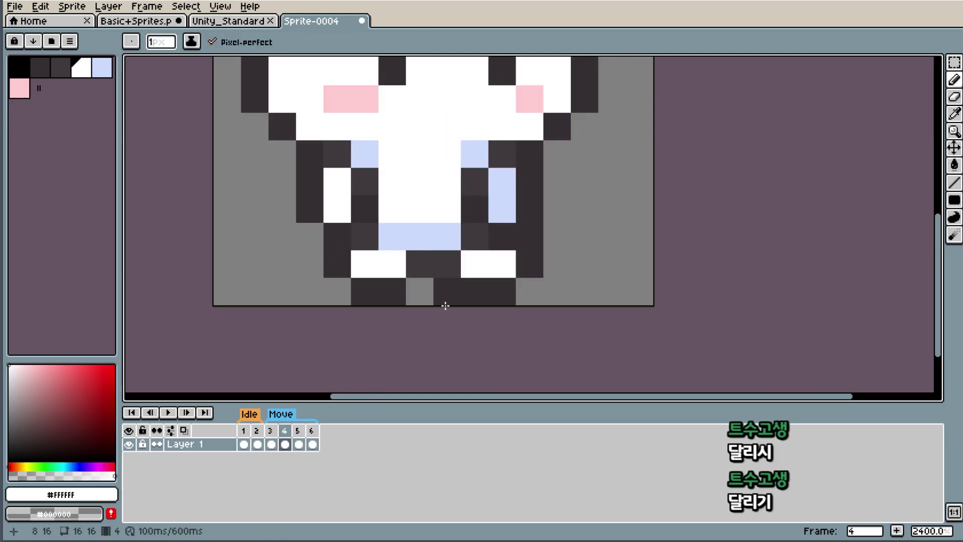
{"action": "key", "text": "ctrl+z"}
{"action": "left_click", "coordinate": [404, 230], "text": "alt"}
{"action": "left_click", "coordinate": [363, 268]}
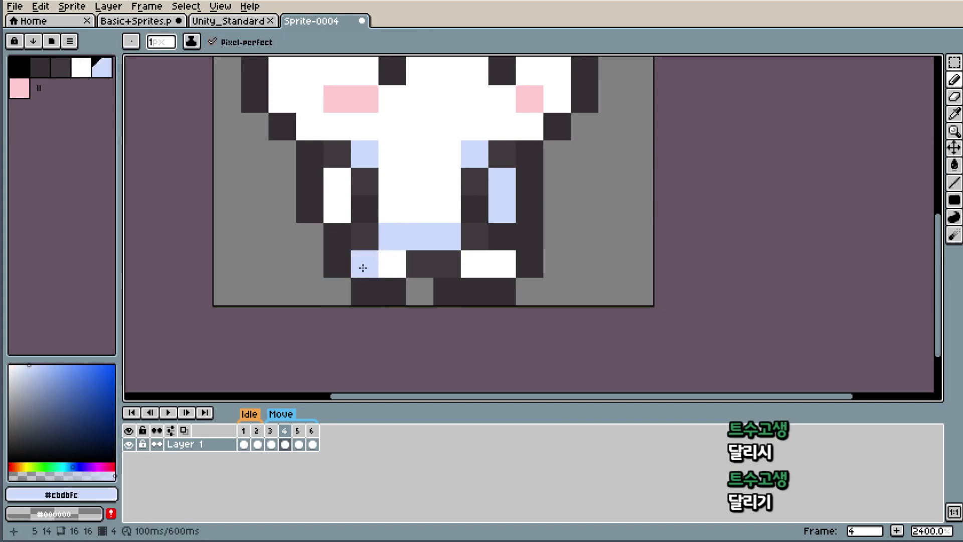
- Replay the walk cycle and stop it on frame 5
{"action": "scroll", "coordinate": [364, 266], "scroll_direction": "down", "scroll_amount": 5}
{"action": "scroll", "coordinate": [627, 146], "scroll_direction": "up", "scroll_amount": 2}
{"action": "scroll", "coordinate": [595, 142], "scroll_direction": "up", "scroll_amount": 2}
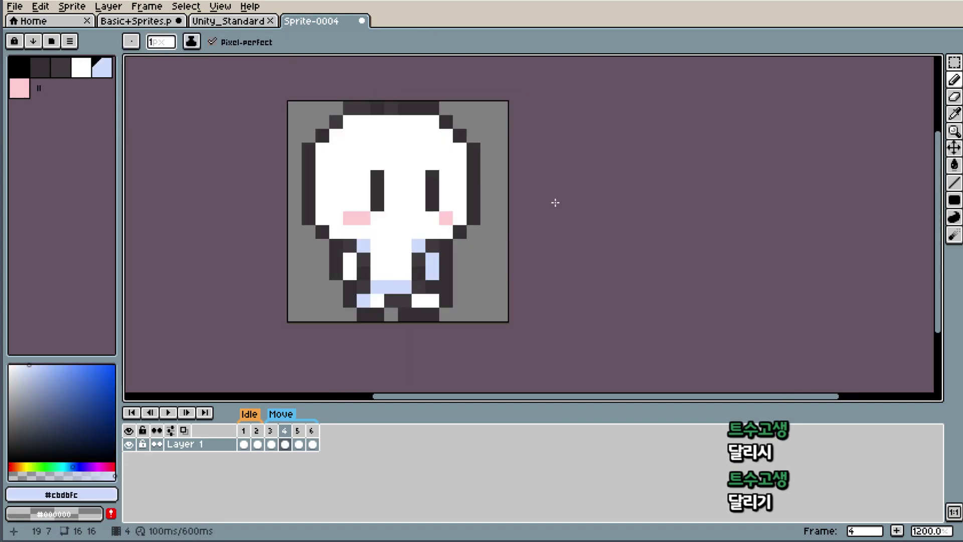
{"action": "left_click", "coordinate": [169, 413]}
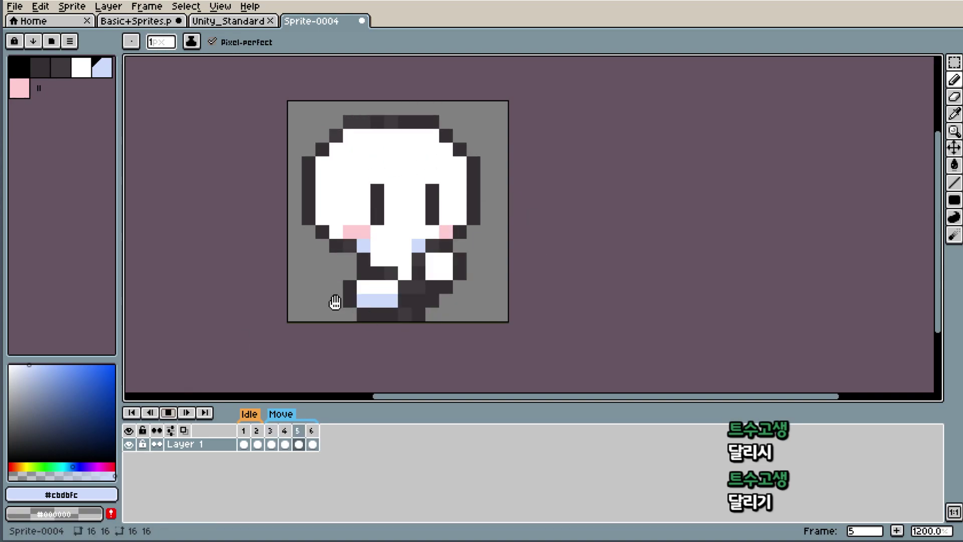
{"action": "left_click", "coordinate": [324, 445]}
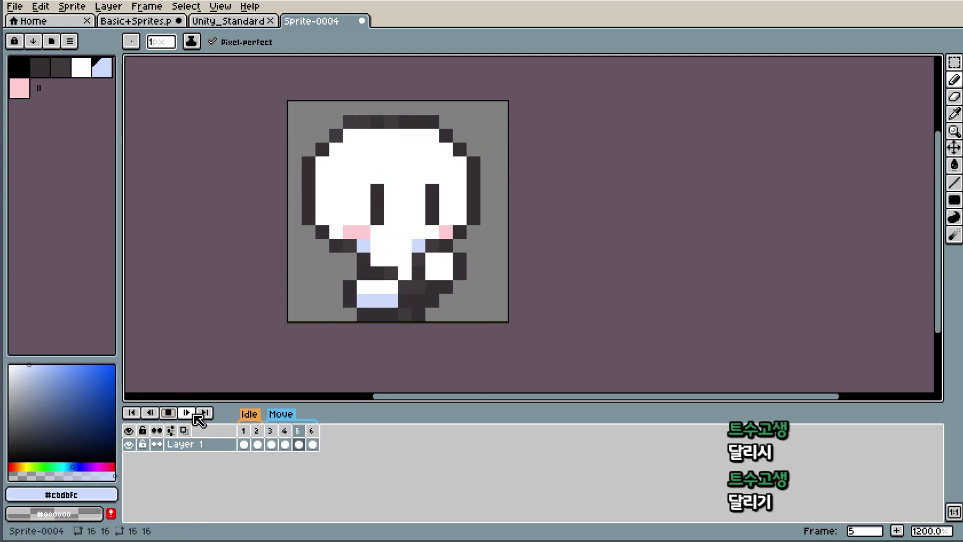
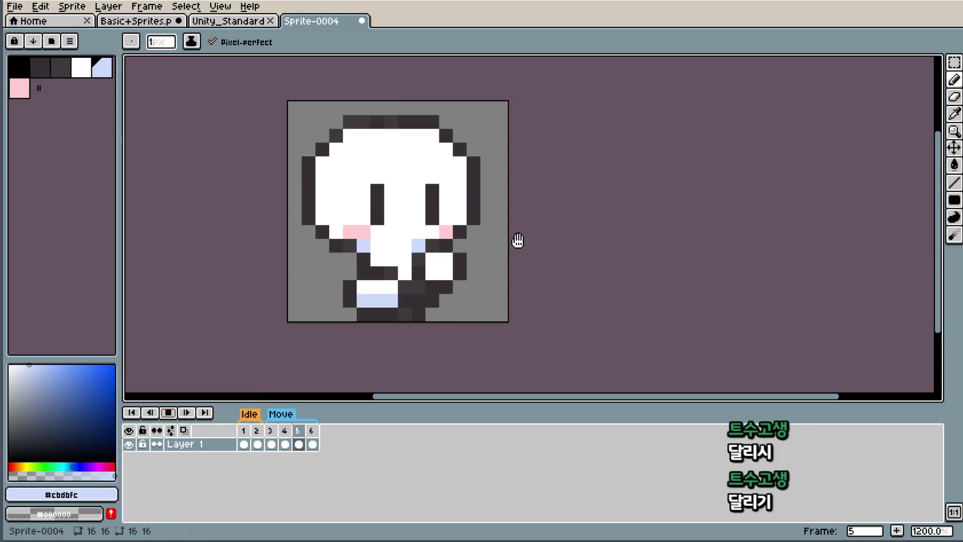
- Stop playback, step back a frame and add a dark #353033 outline pixel on the legs
{"action": "scroll", "coordinate": [531, 241], "scroll_direction": "down", "scroll_amount": 3}
{"action": "scroll", "coordinate": [502, 271], "scroll_direction": "up", "scroll_amount": 3}
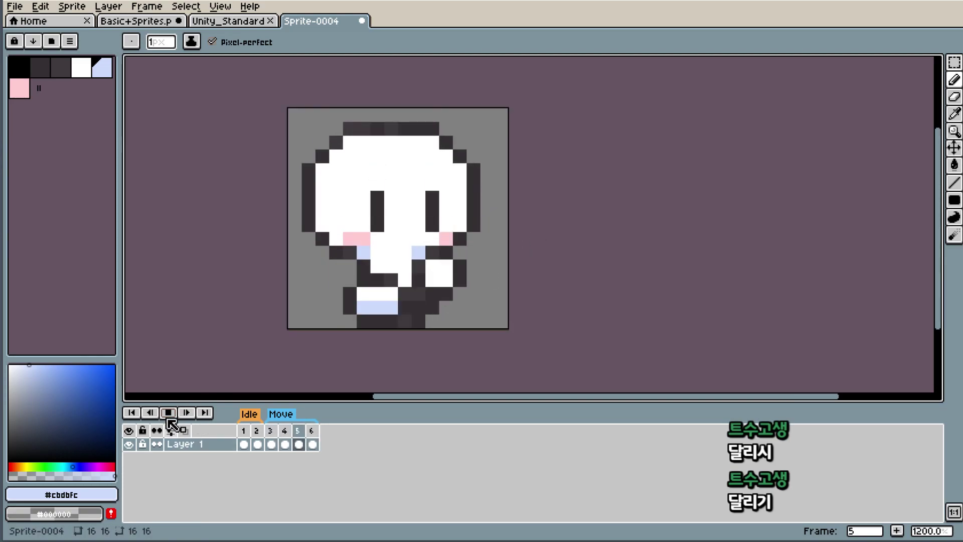
{"action": "left_click", "coordinate": [168, 412]}
{"action": "scroll", "coordinate": [308, 315], "scroll_direction": "up", "scroll_amount": 1}
{"action": "scroll", "coordinate": [321, 324], "scroll_direction": "up", "scroll_amount": 1}
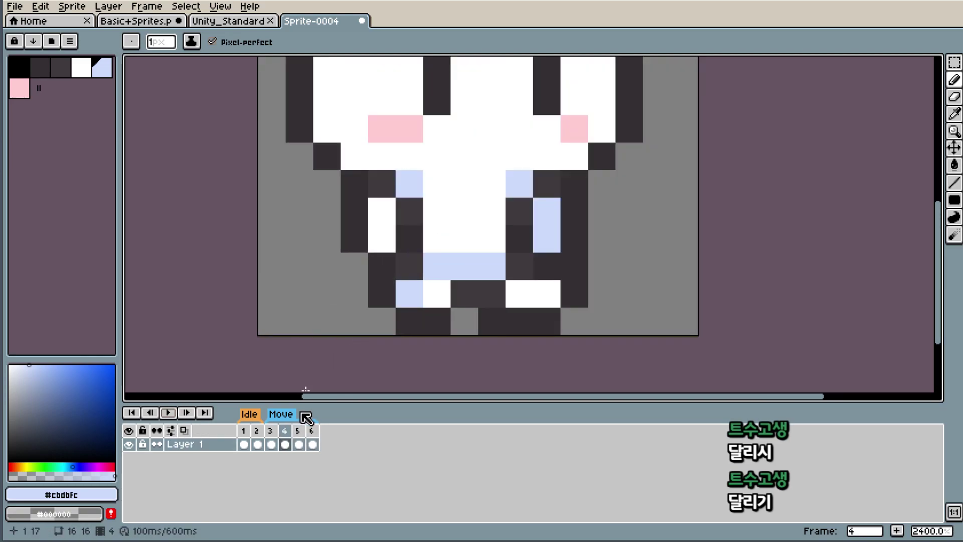
{"action": "key", "text": "Left"}
{"action": "key", "text": "i"}
{"action": "left_click", "coordinate": [437, 316]}
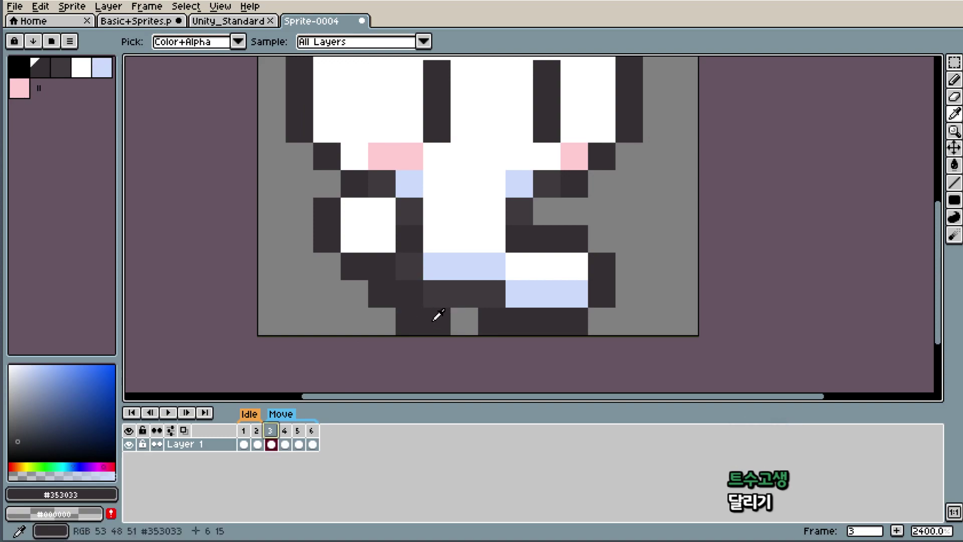
{"action": "key", "text": "b"}
{"action": "left_click", "coordinate": [386, 325]}
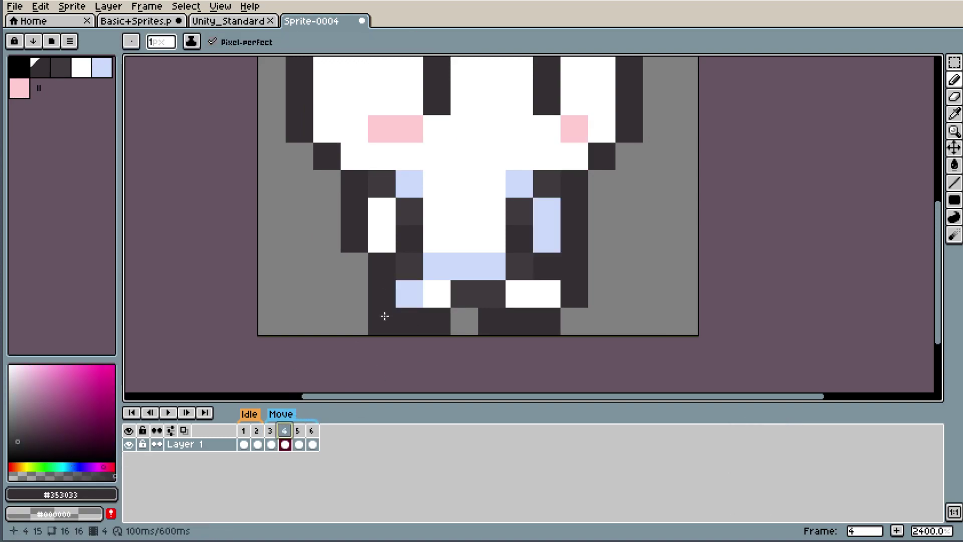
- In frame 6, darken the bottom-left and left-foot outline pixels, checking against frame 5
{"action": "left_click", "coordinate": [299, 444]}
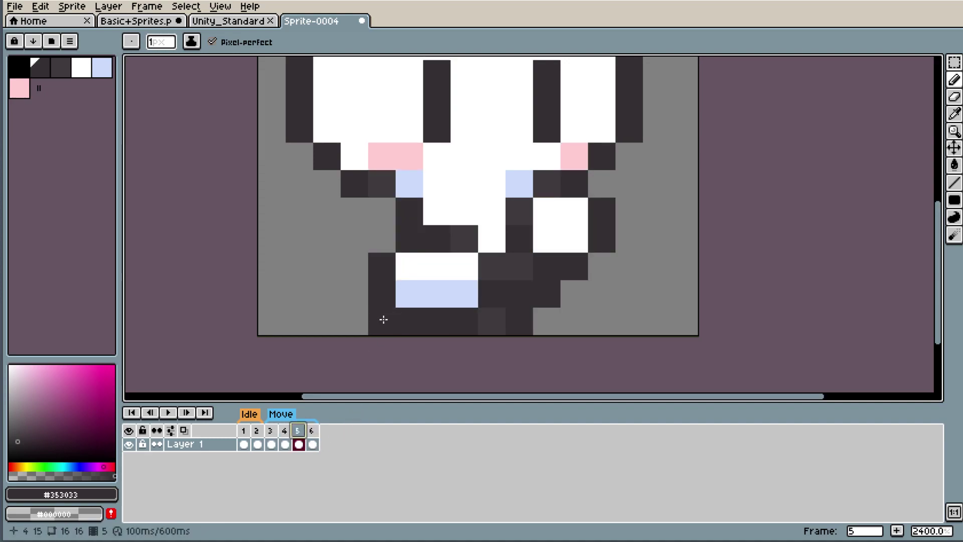
{"action": "left_click", "coordinate": [311, 430]}
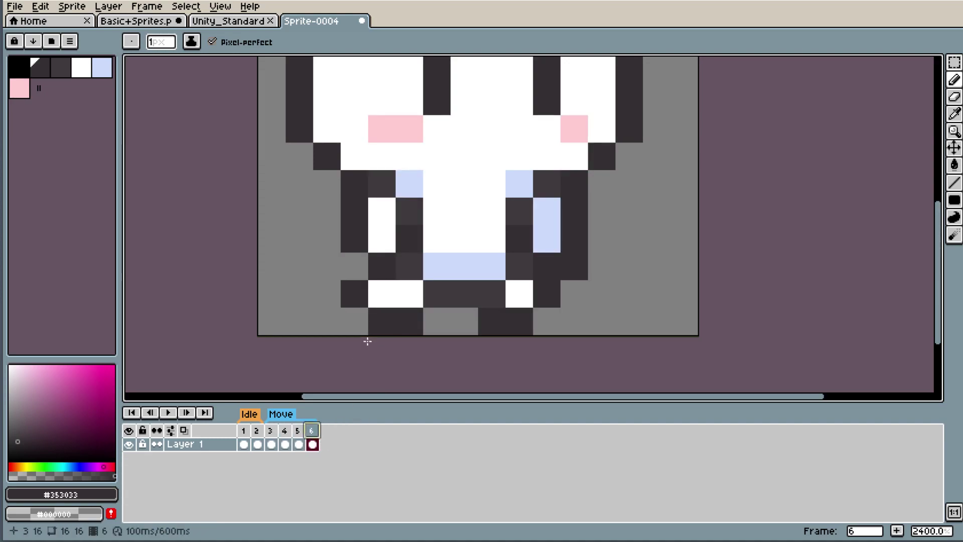
{"action": "left_click", "coordinate": [346, 327]}
{"action": "scroll", "coordinate": [515, 253], "scroll_direction": "down", "scroll_amount": 6}
{"action": "scroll", "coordinate": [463, 267], "scroll_direction": "up", "scroll_amount": 4}
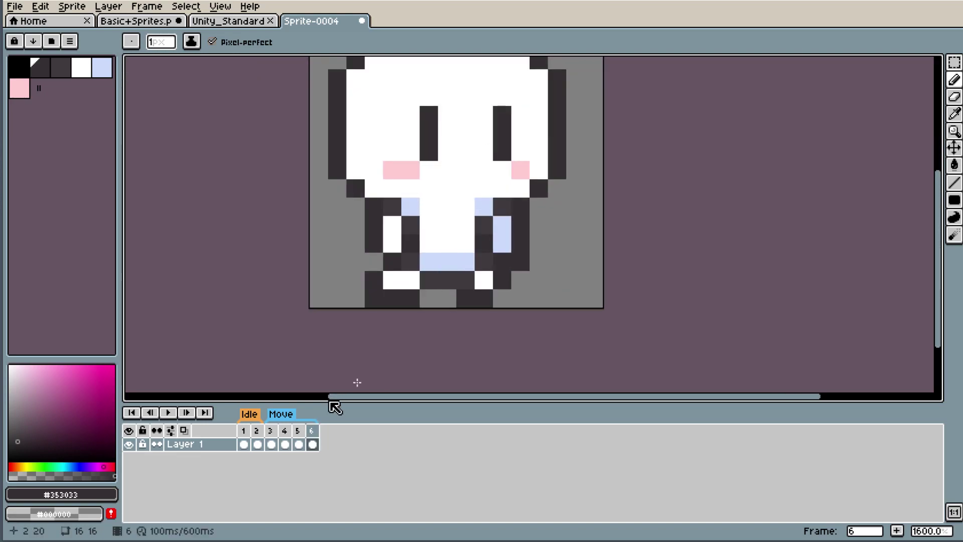
{"action": "left_click", "coordinate": [300, 430]}
{"action": "left_click", "coordinate": [312, 431]}
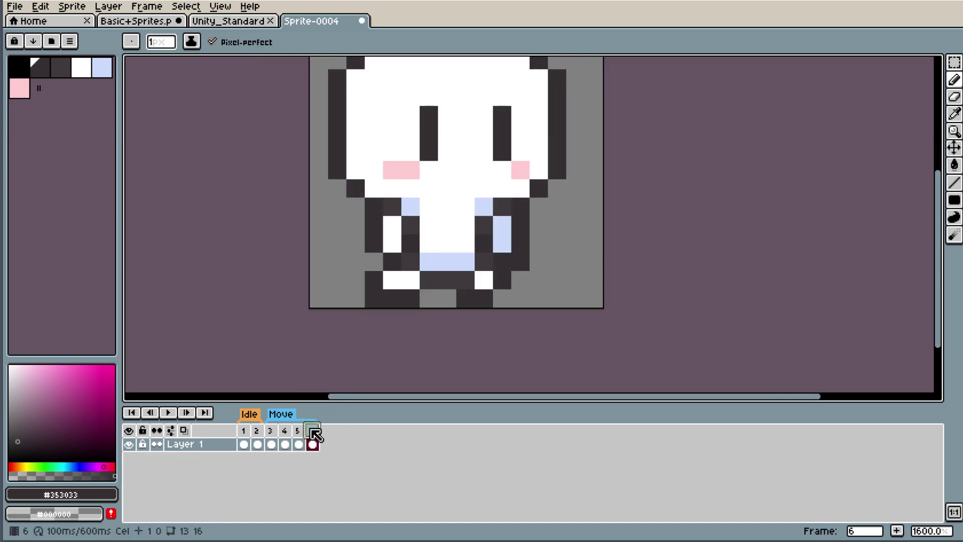
{"action": "scroll", "coordinate": [403, 252], "scroll_direction": "up", "scroll_amount": 3}
{"action": "left_click", "coordinate": [376, 305]}
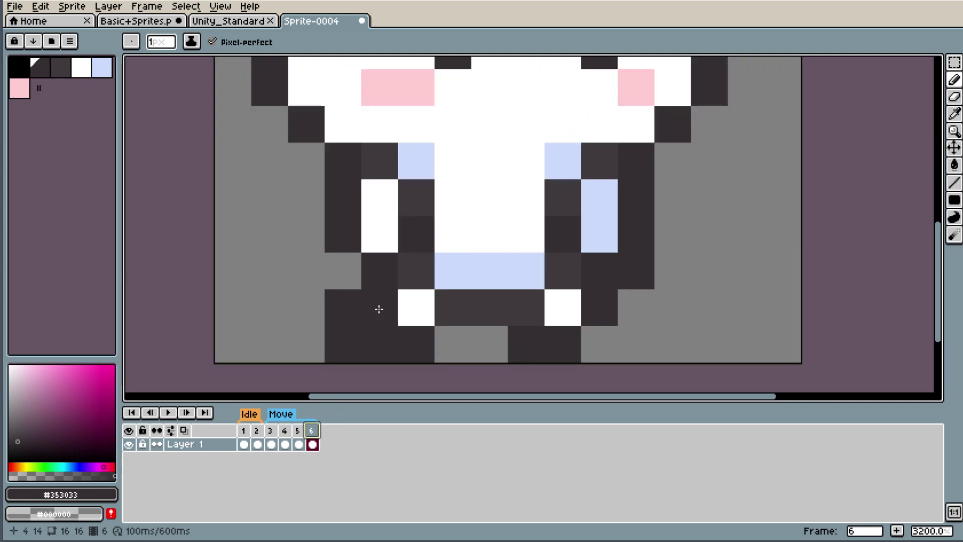
- After comparing frames 4 and 5, darken more foot pixels in frame 6 and extend the foot outline
{"action": "left_click", "coordinate": [297, 431]}
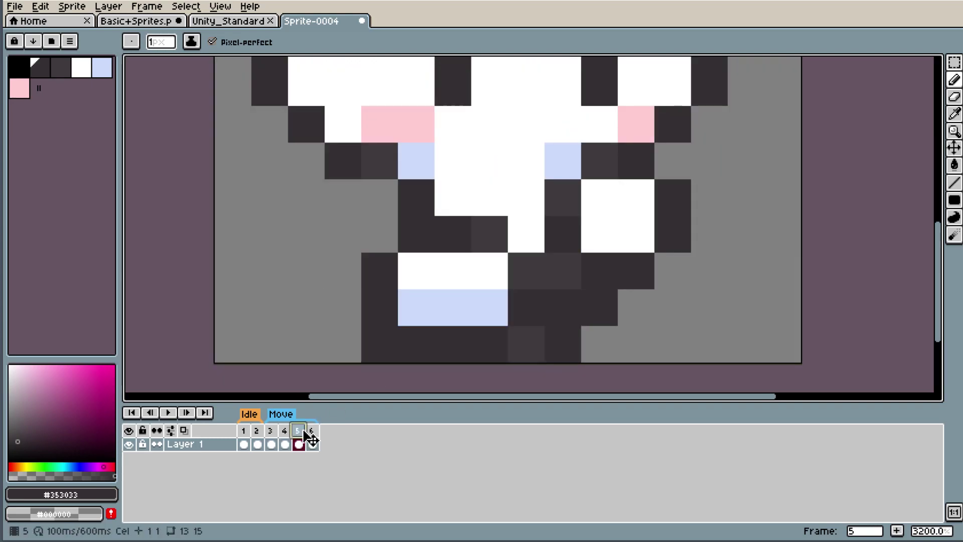
{"action": "left_click", "coordinate": [309, 432]}
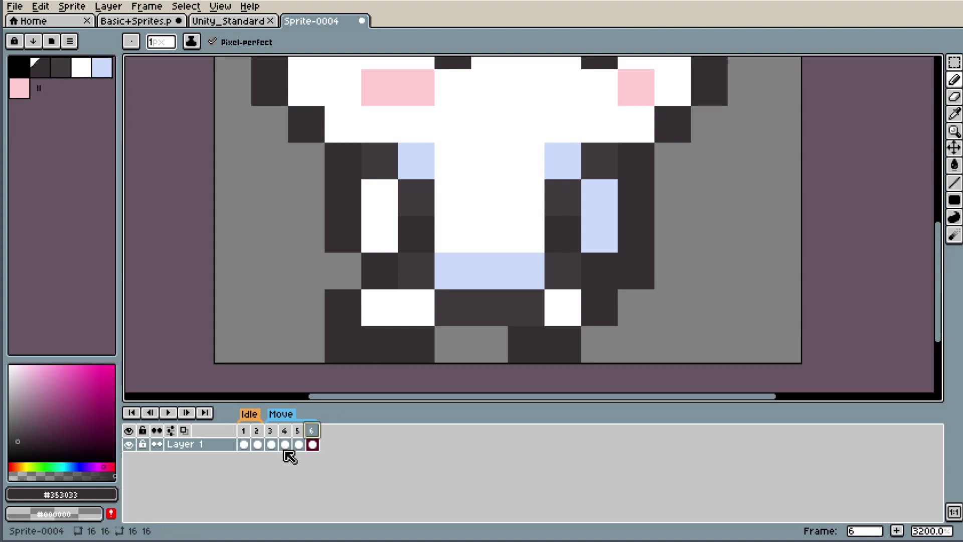
{"action": "left_click", "coordinate": [284, 431]}
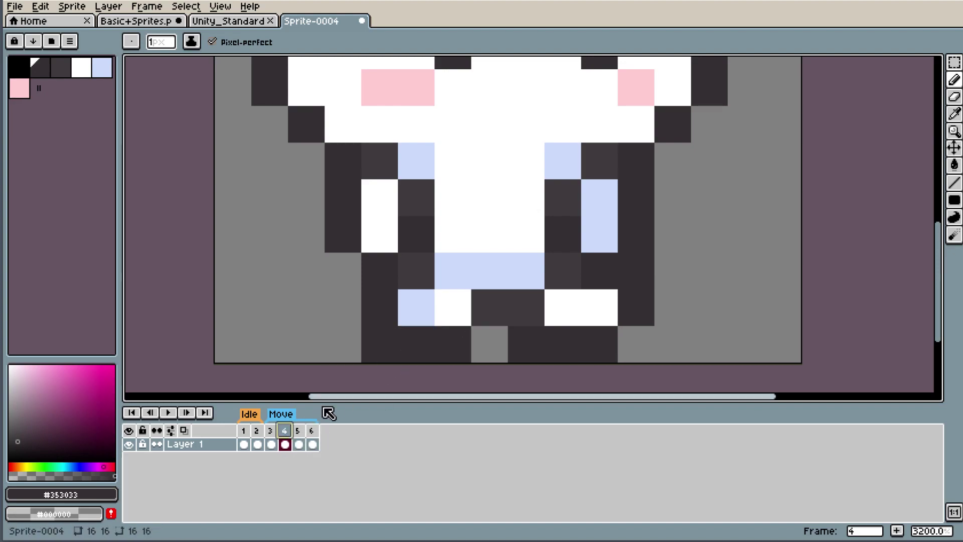
{"action": "left_click", "coordinate": [312, 432]}
{"action": "left_click", "coordinate": [438, 303], "text": "alt"}
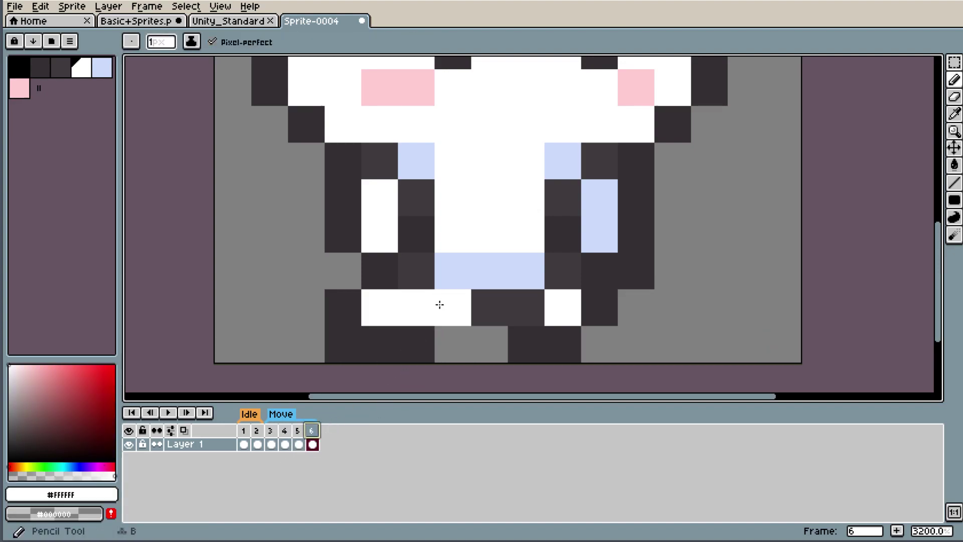
{"action": "left_click", "coordinate": [421, 333], "text": "alt"}
{"action": "left_click", "coordinate": [450, 341]}
{"action": "left_click", "coordinate": [375, 309]}
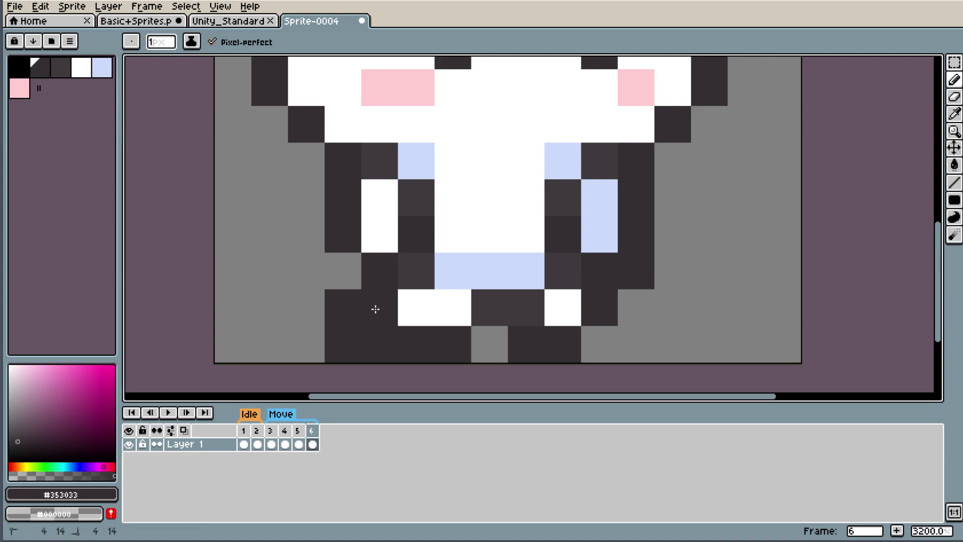
- Erase a stray bottom pixel and add one light-blue #cbdbfc foot pixel
{"action": "key", "text": "e"}
{"action": "left_click", "coordinate": [339, 306]}
{"action": "left_click", "coordinate": [492, 281], "text": "alt"}
{"action": "key", "text": "b"}
{"action": "left_click", "coordinate": [428, 299]}
- Preview the animation from frame 1, then stop playback
{"action": "scroll", "coordinate": [535, 266], "scroll_direction": "down", "scroll_amount": 5}
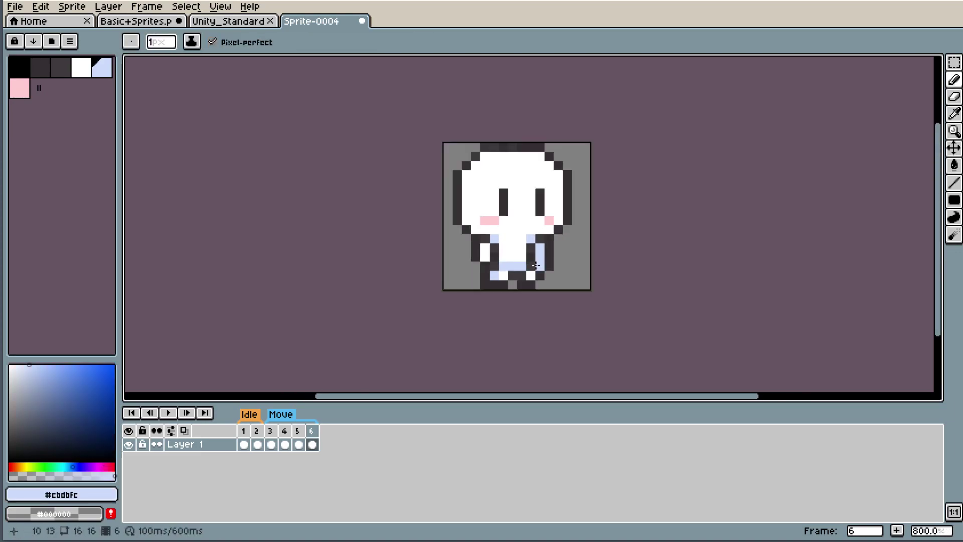
{"action": "left_click", "coordinate": [243, 430]}
{"action": "left_click", "coordinate": [168, 412]}
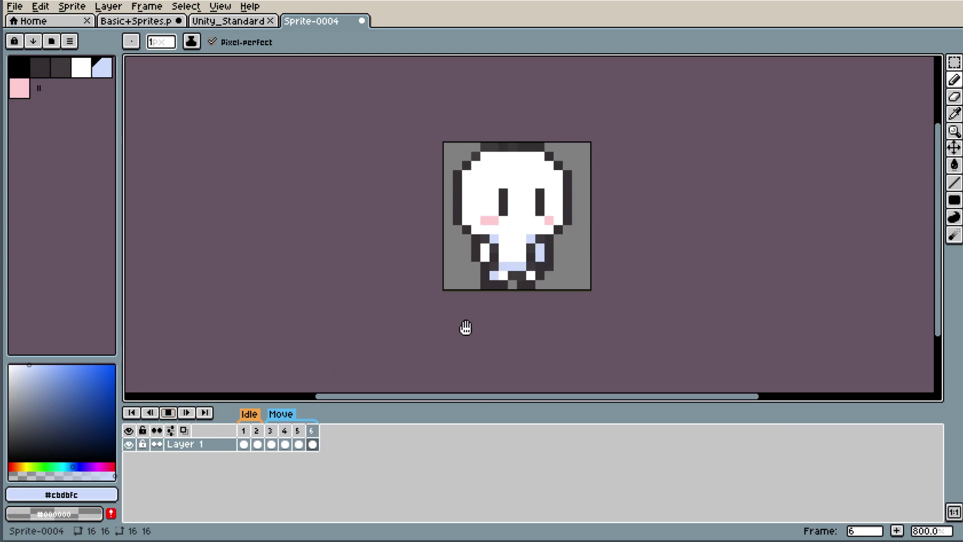
{"action": "scroll", "coordinate": [592, 215], "scroll_direction": "down", "scroll_amount": 1}
{"action": "scroll", "coordinate": [790, 202], "scroll_direction": "up", "scroll_amount": 3}
{"action": "scroll", "coordinate": [769, 217], "scroll_direction": "down", "scroll_amount": 2}
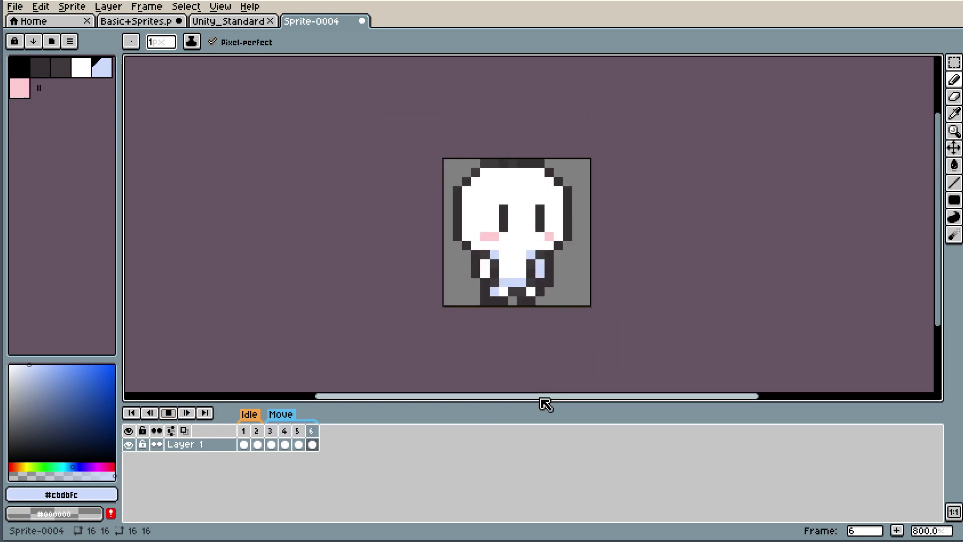
{"action": "left_click_drag", "start_coordinate": [543, 396], "coordinate": [622, 396]}
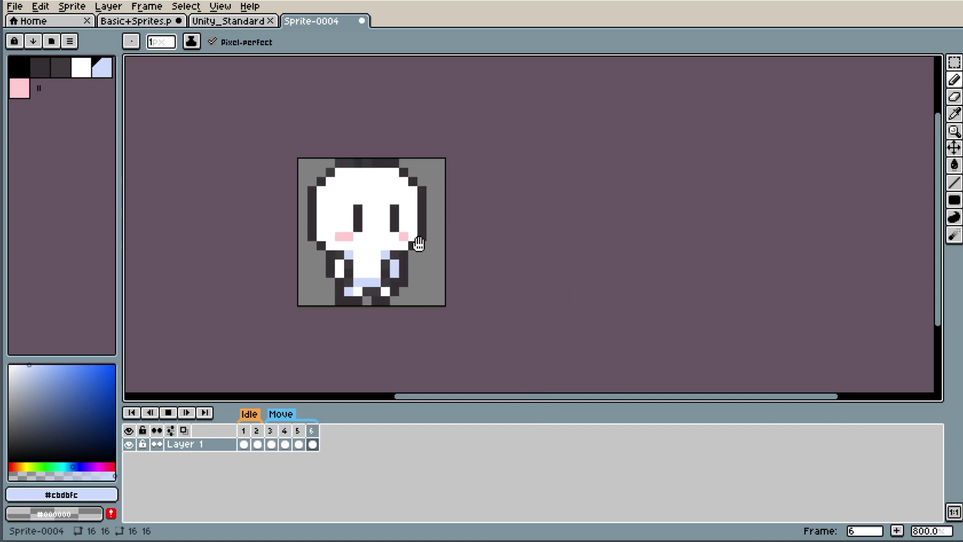
{"action": "left_click", "coordinate": [168, 413]}
- Zoom in on frame 1 and replace the arm's light-blue shading with white #FFFFFF
{"action": "key", "text": "plus"}
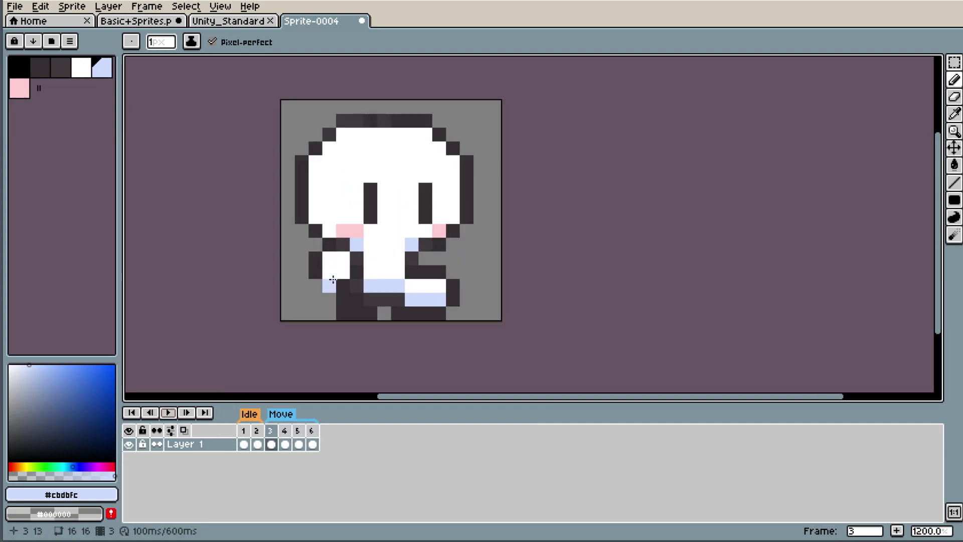
{"action": "key", "text": "plus"}
{"action": "left_click", "coordinate": [245, 431]}
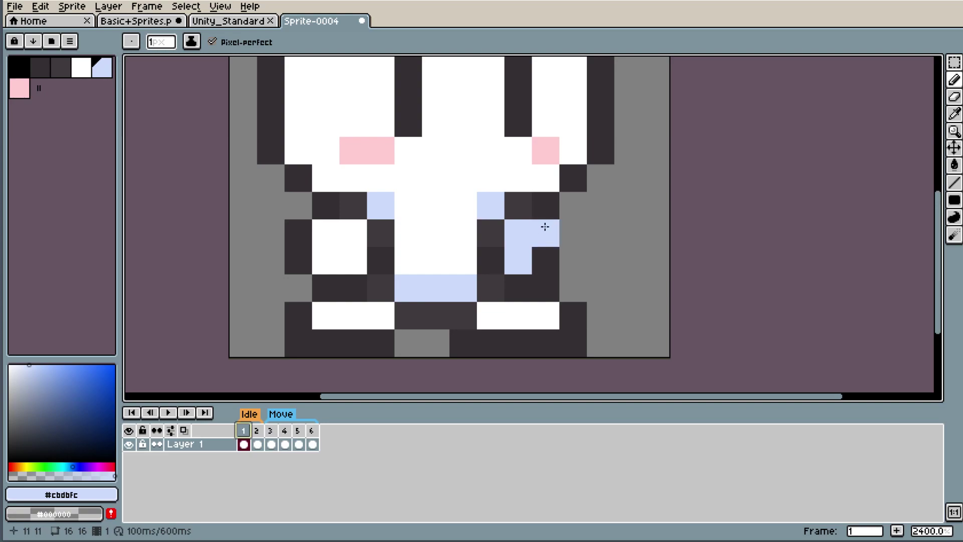
{"action": "key", "text": "ctrl+z"}
{"action": "left_click", "coordinate": [436, 246], "text": "alt"}
{"action": "left_click", "coordinate": [516, 258]}
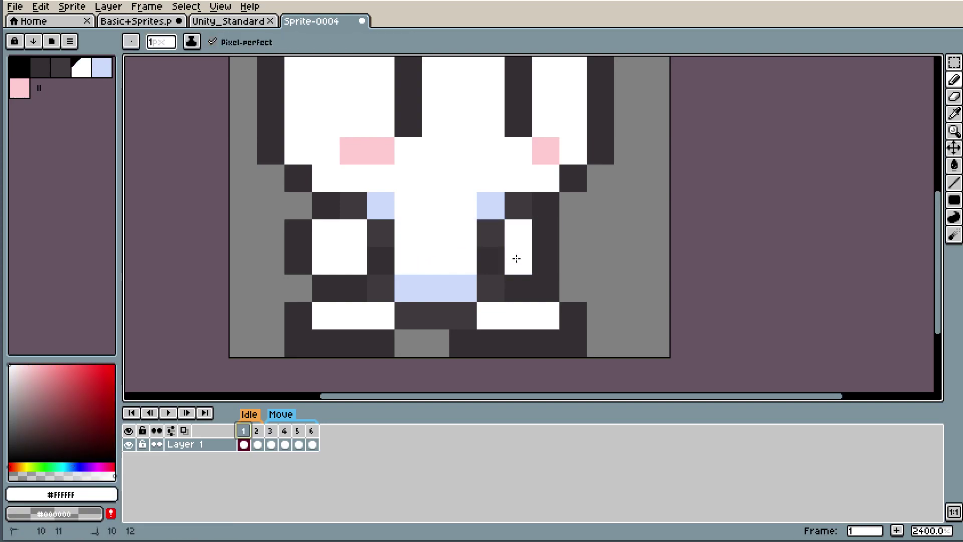
{"action": "key", "text": "ctrl+z"}
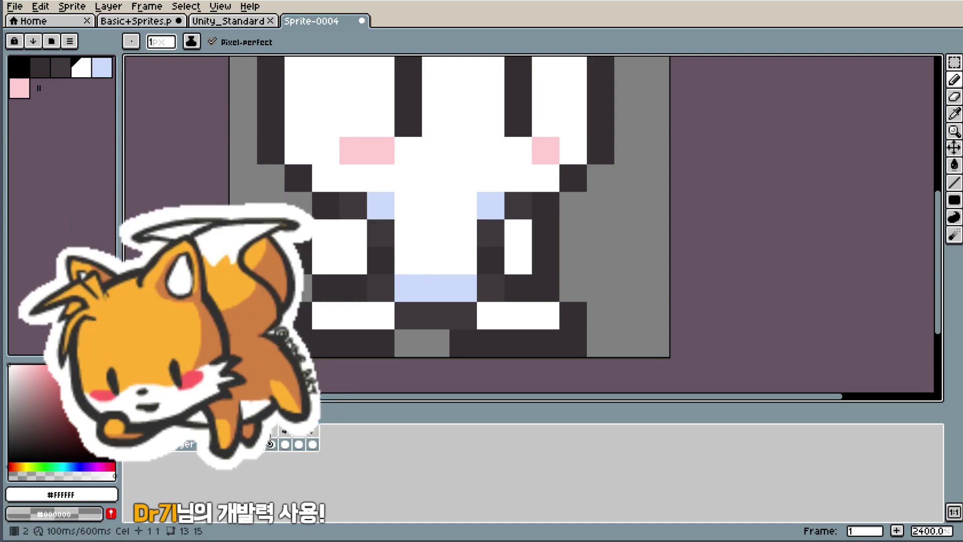
{"action": "scroll", "coordinate": [619, 221], "scroll_direction": "down", "scroll_amount": 5}
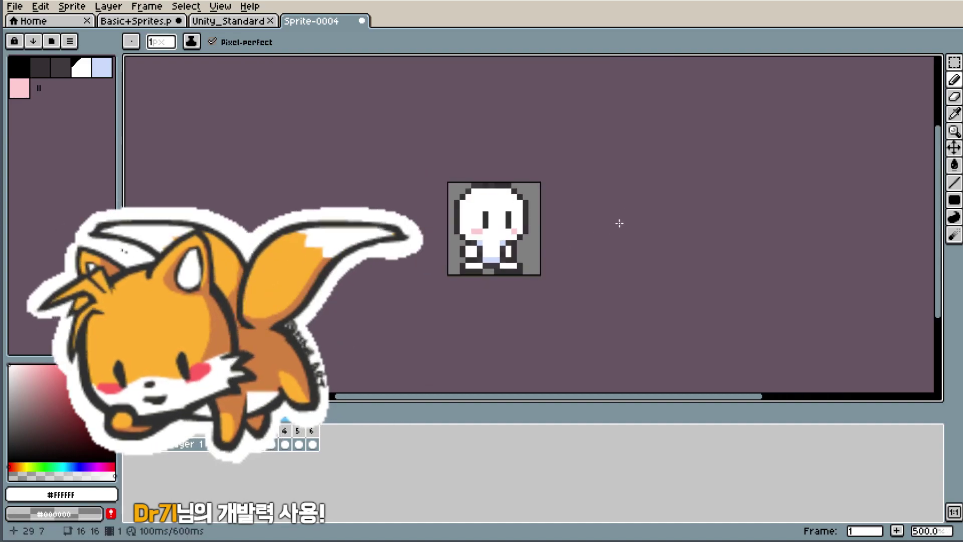
{"action": "scroll", "coordinate": [475, 254], "scroll_direction": "up", "scroll_amount": 4}
- Add a light-blue pixel on the right arm and two pixels in the darker outline shade
{"action": "left_click", "coordinate": [436, 259], "text": "alt"}
{"action": "left_click", "coordinate": [454, 277]}
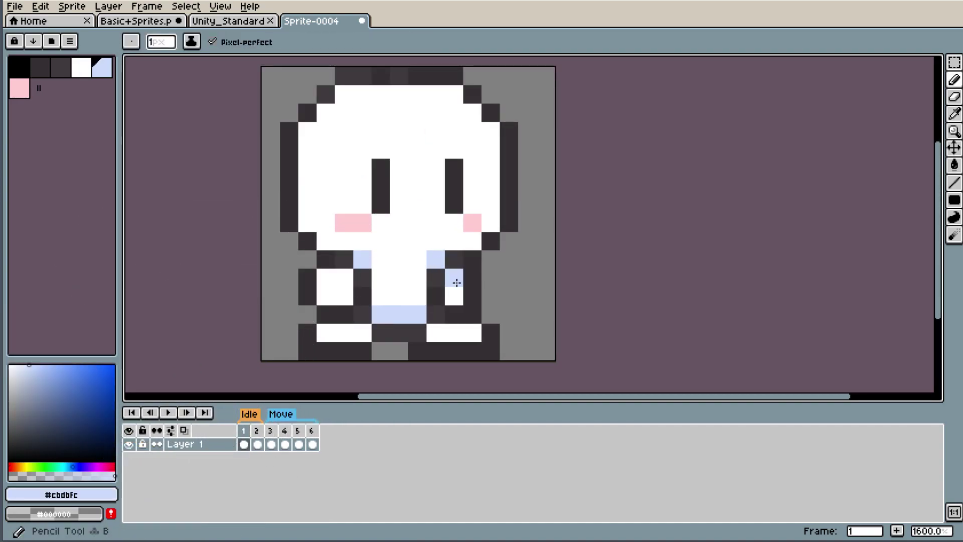
{"action": "scroll", "coordinate": [473, 333], "scroll_direction": "up", "scroll_amount": 2}
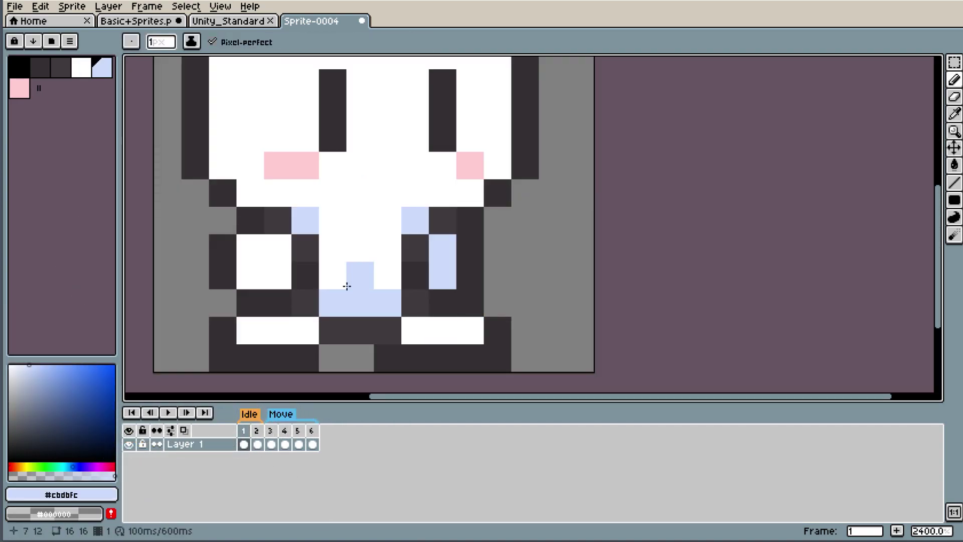
{"action": "left_click", "coordinate": [314, 297], "text": "alt"}
{"action": "left_click", "coordinate": [477, 296]}
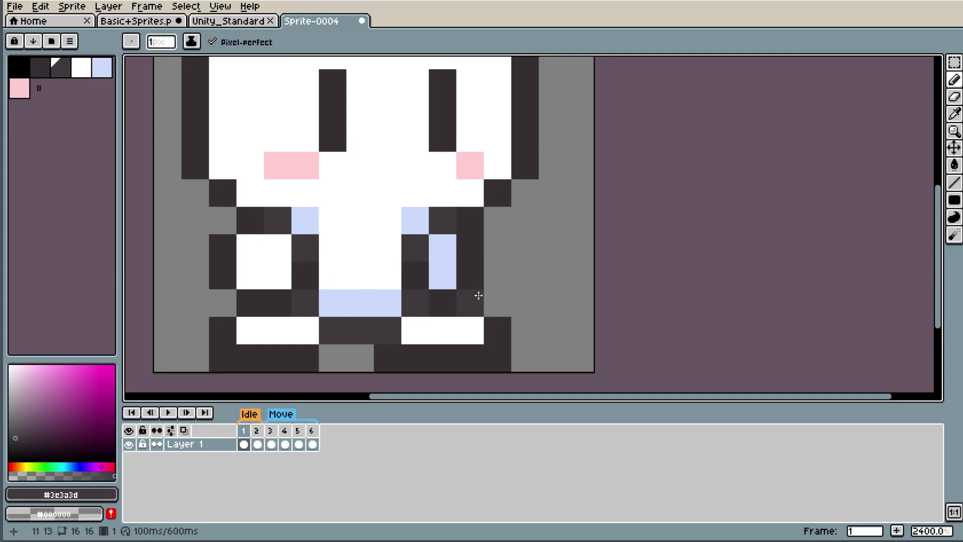
{"action": "left_click", "coordinate": [472, 240]}
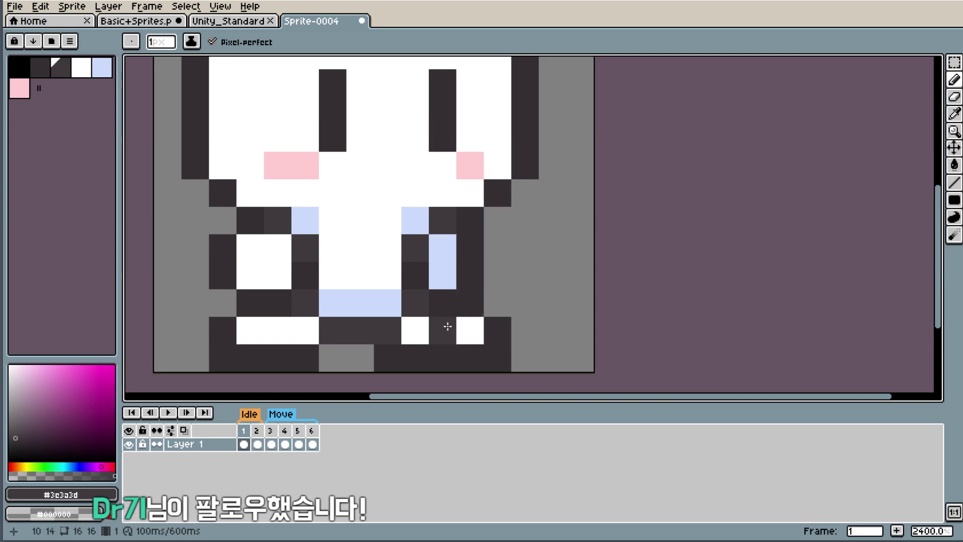
- Move to frame 5 and shade the raised white hand with light-blue #cbdbfc pixels
{"action": "left_click", "coordinate": [256, 430]}
{"action": "left_click", "coordinate": [271, 434]}
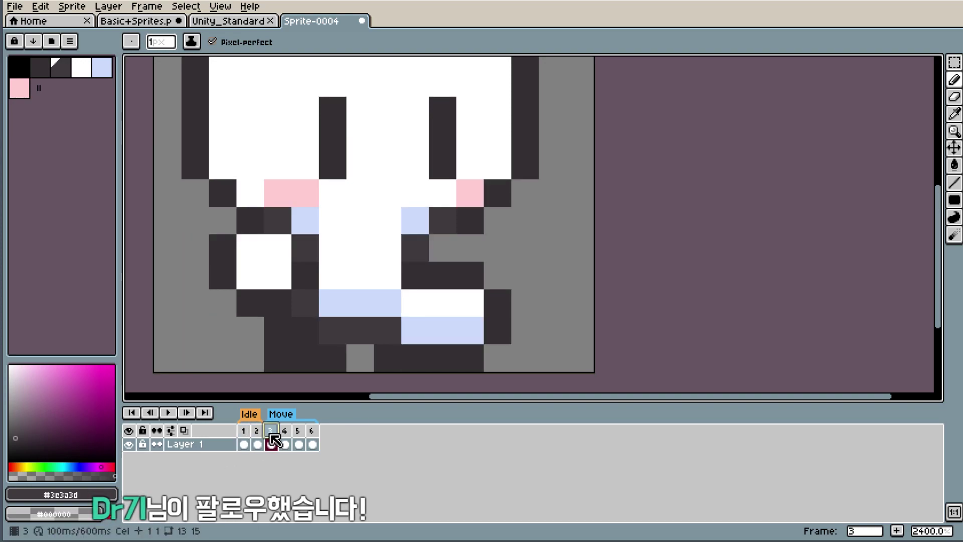
{"action": "left_click", "coordinate": [285, 431]}
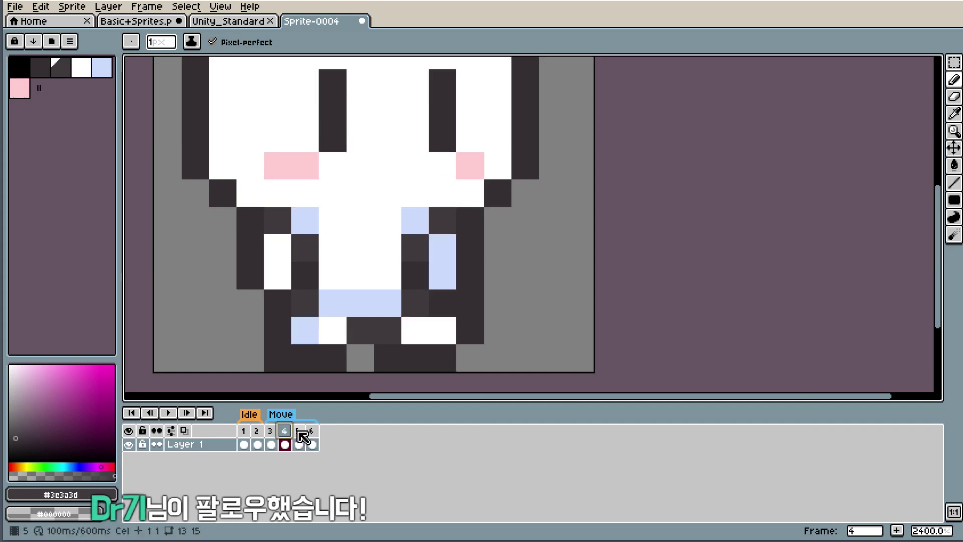
{"action": "left_click", "coordinate": [300, 431]}
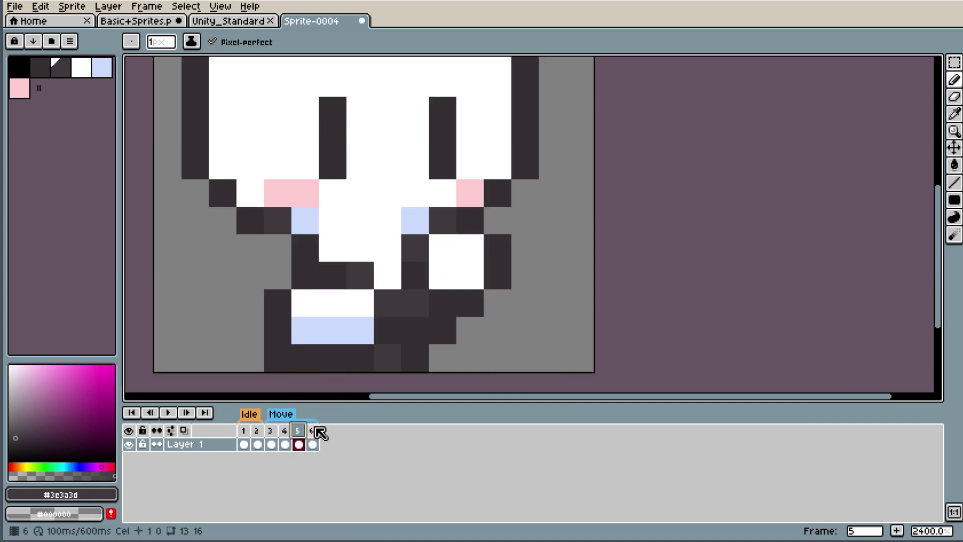
{"action": "left_click", "coordinate": [421, 221], "text": "alt"}
{"action": "left_click_drag", "start_coordinate": [441, 248], "coordinate": [466, 245]}
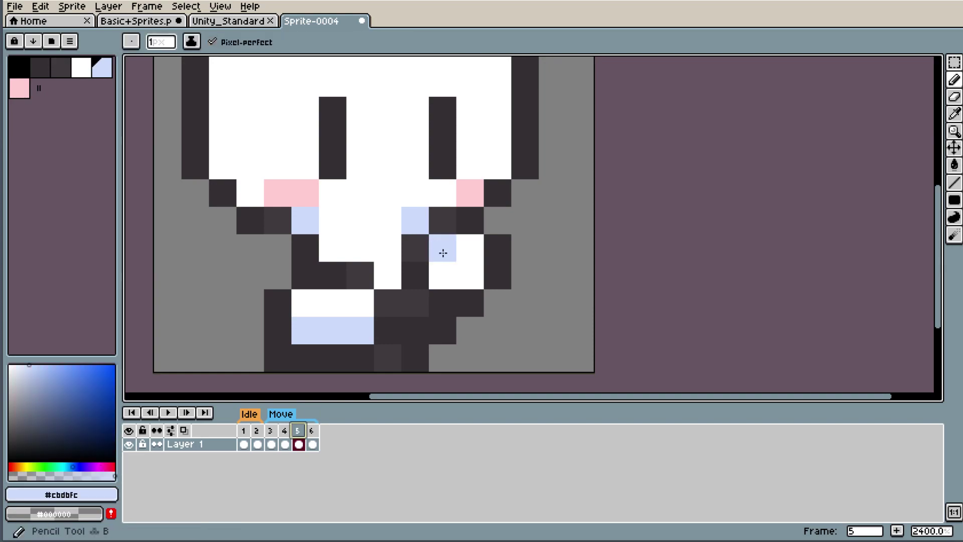
{"action": "left_click", "coordinate": [470, 275]}
- Review frame 6, then step back through frame 5 to frame 3
{"action": "scroll", "coordinate": [507, 252], "scroll_direction": "down", "scroll_amount": 3}
{"action": "scroll", "coordinate": [516, 281], "scroll_direction": "down", "scroll_amount": 1}
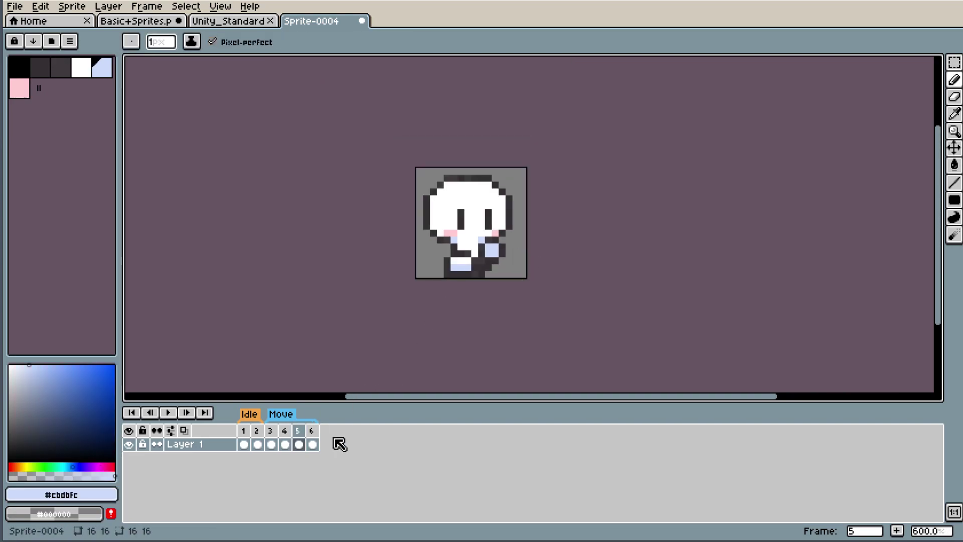
{"action": "left_click", "coordinate": [312, 444]}
{"action": "scroll", "coordinate": [474, 257], "scroll_direction": "up", "scroll_amount": 3}
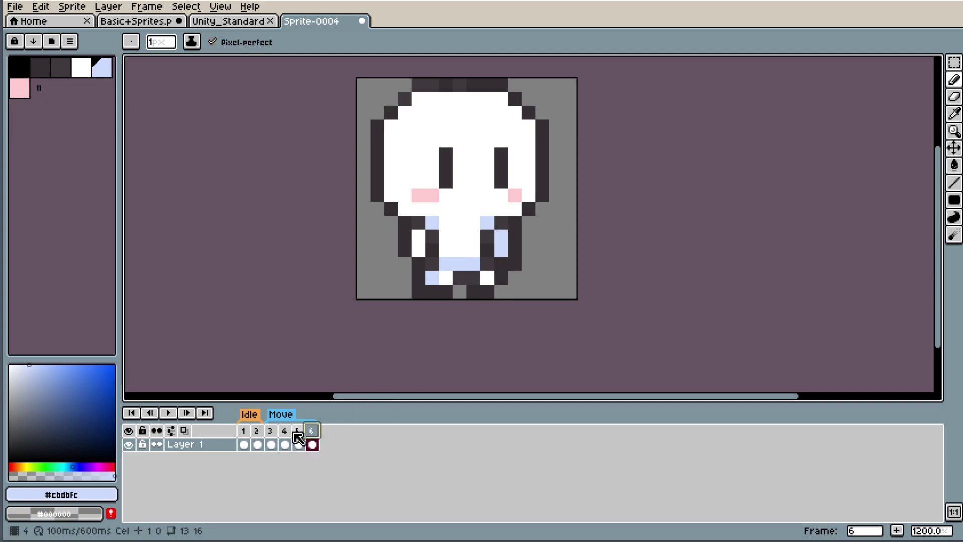
{"action": "left_click", "coordinate": [298, 443]}
{"action": "left_click", "coordinate": [271, 443]}
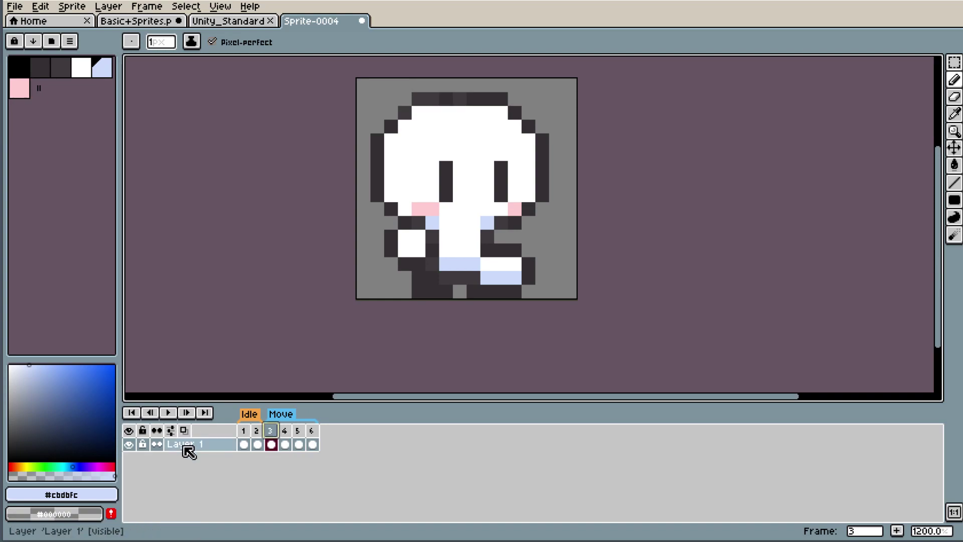
- Preview the Move animation playback, then stop it
{"action": "left_click", "coordinate": [168, 412]}
{"action": "scroll", "coordinate": [692, 245], "scroll_direction": "down", "scroll_amount": 5}
{"action": "scroll", "coordinate": [764, 235], "scroll_direction": "up", "scroll_amount": 2}
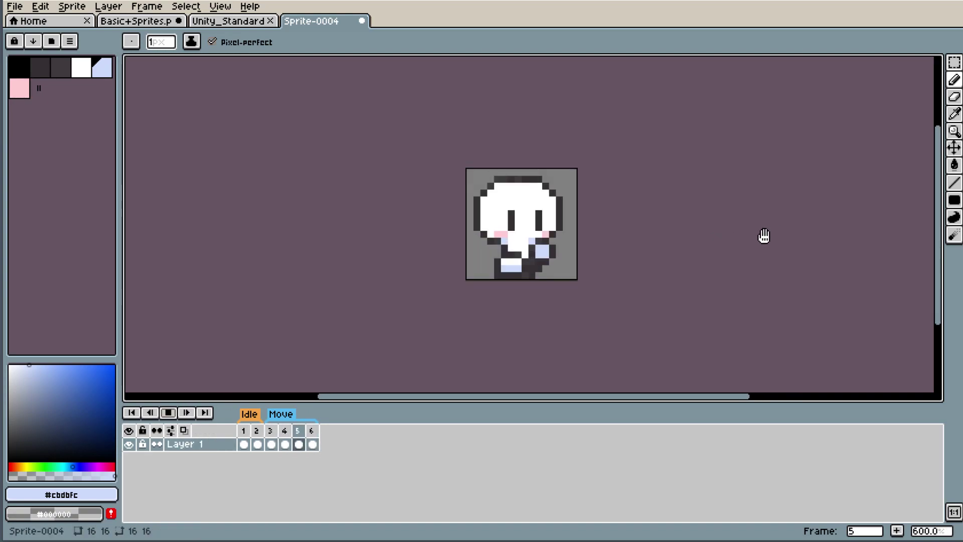
{"action": "scroll", "coordinate": [763, 235], "scroll_direction": "up", "scroll_amount": 1}
{"action": "scroll", "coordinate": [806, 222], "scroll_direction": "up", "scroll_amount": 2}
{"action": "scroll", "coordinate": [802, 233], "scroll_direction": "down", "scroll_amount": 6}
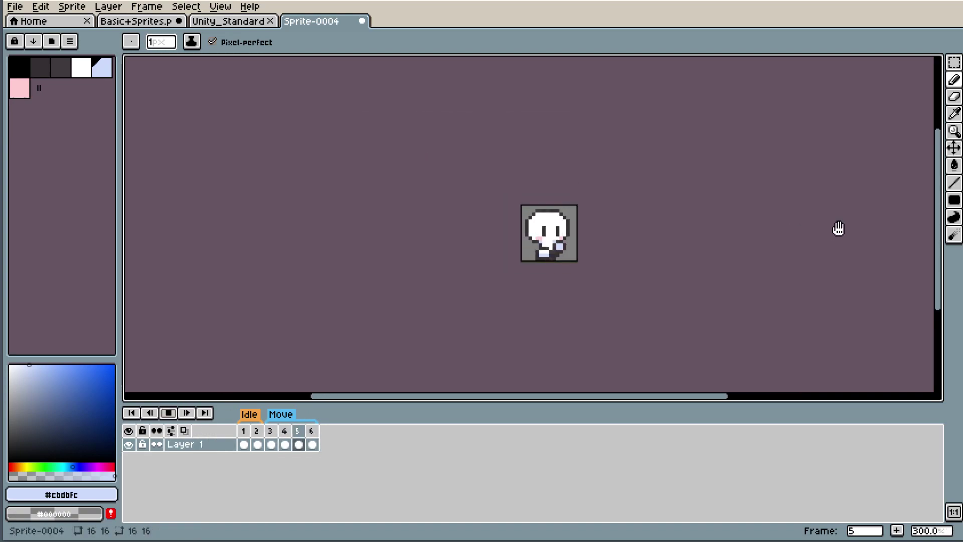
{"action": "scroll", "coordinate": [833, 233], "scroll_direction": "up", "scroll_amount": 2}
{"action": "scroll", "coordinate": [814, 246], "scroll_direction": "up", "scroll_amount": 2}
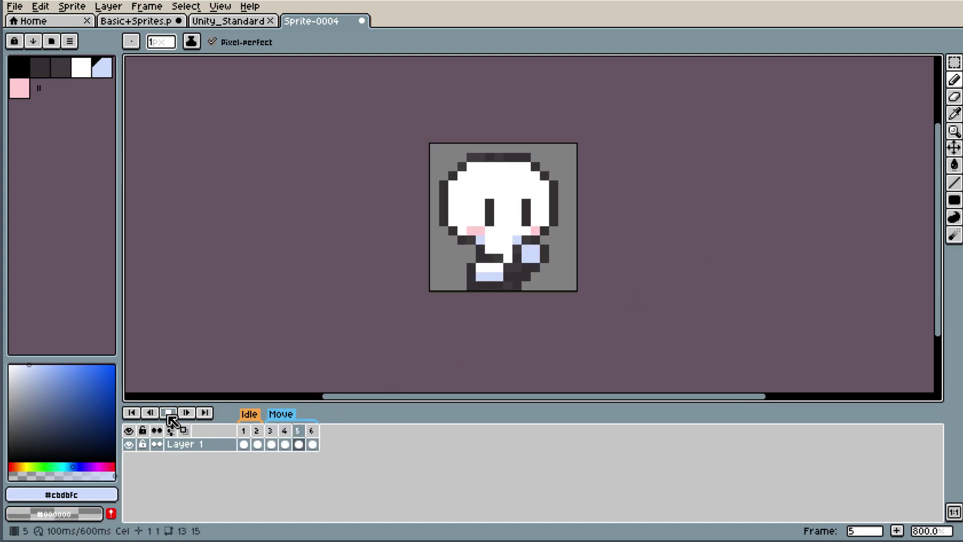
{"action": "left_click", "coordinate": [168, 412]}
- Paint the foot pixels light blue in frames 1 and 2
{"action": "left_click", "coordinate": [243, 443]}
{"action": "scroll", "coordinate": [557, 296], "scroll_direction": "up", "scroll_amount": 4}
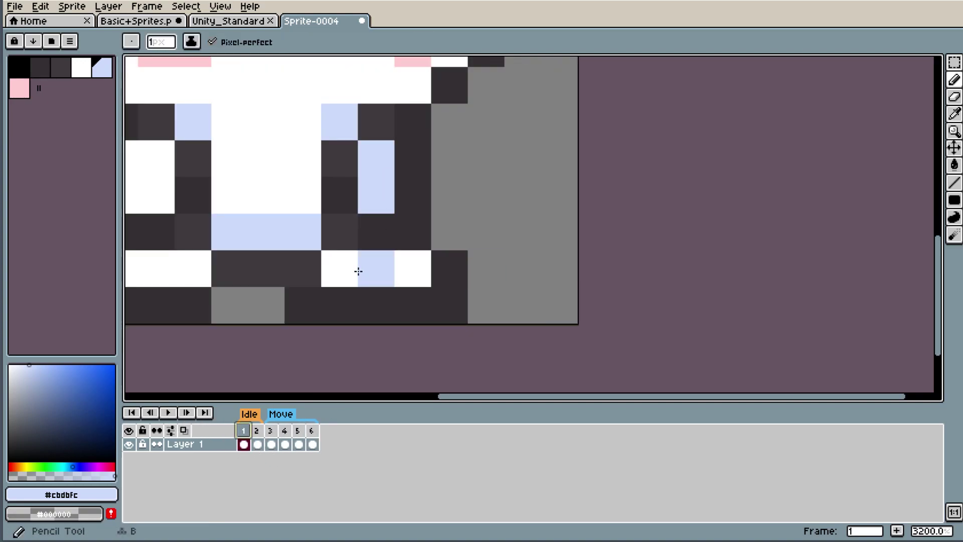
{"action": "left_click_drag", "start_coordinate": [358, 271], "coordinate": [406, 269]}
{"action": "scroll", "coordinate": [406, 268], "scroll_direction": "down", "scroll_amount": 4}
{"action": "left_click", "coordinate": [311, 172]}
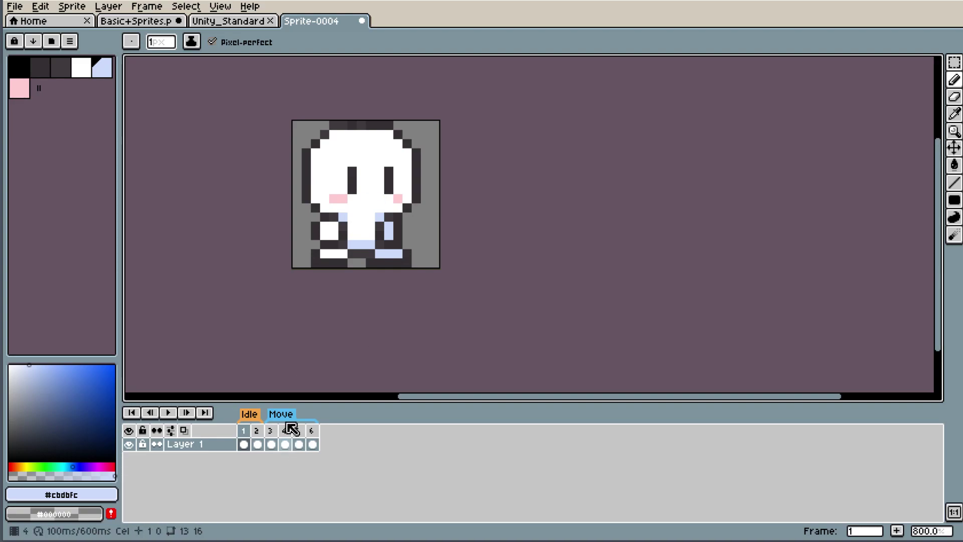
{"action": "left_click", "coordinate": [261, 430]}
{"action": "scroll", "coordinate": [344, 243], "scroll_direction": "up", "scroll_amount": 5}
{"action": "left_click_drag", "start_coordinate": [455, 269], "coordinate": [497, 266]}
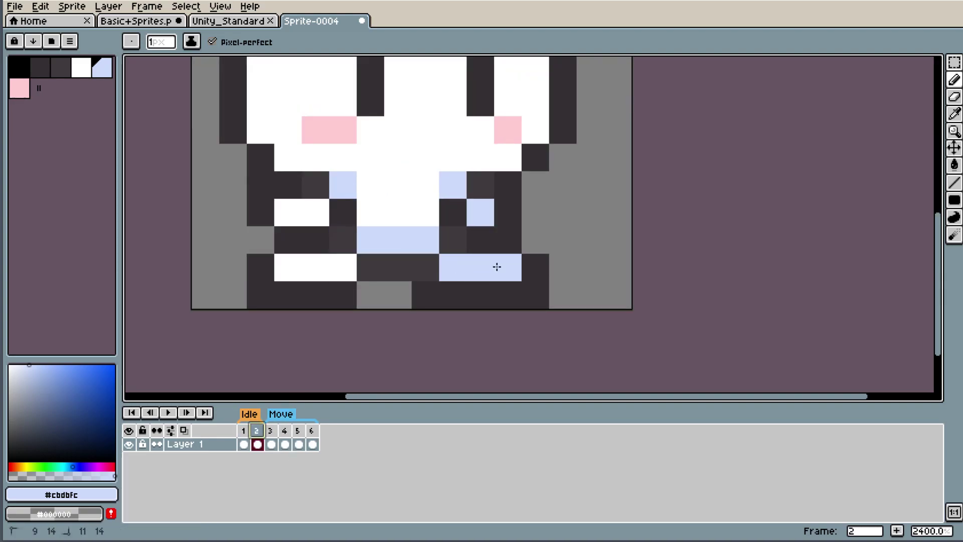
- Turn two white foot pixels light blue in frame 3, comparing with frame 4
{"action": "left_click", "coordinate": [273, 430]}
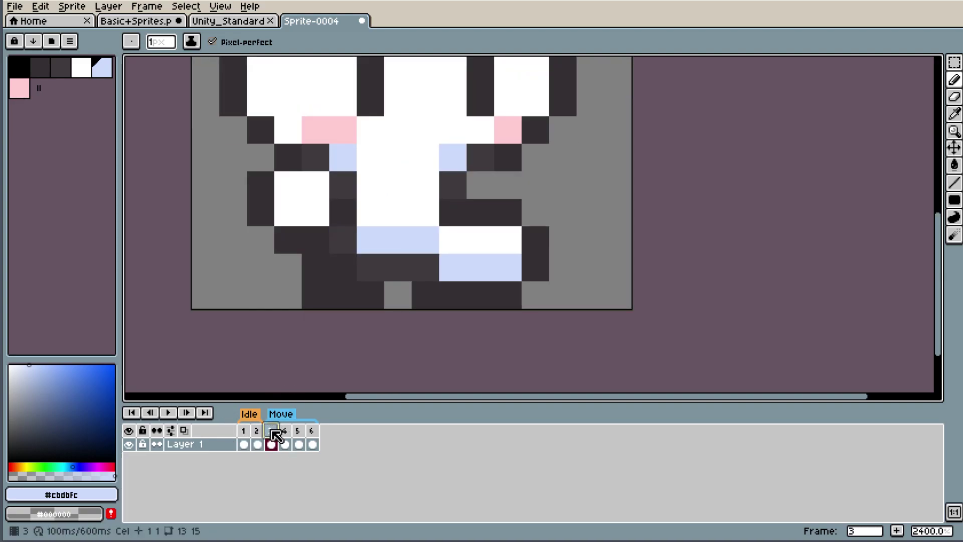
{"action": "left_click_drag", "start_coordinate": [462, 238], "coordinate": [515, 243]}
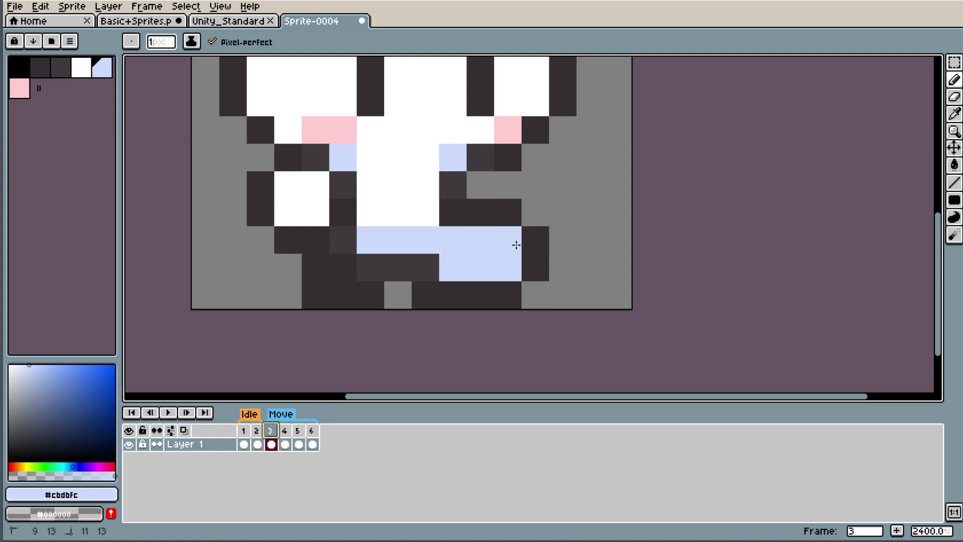
{"action": "scroll", "coordinate": [613, 161], "scroll_direction": "down", "scroll_amount": 5}
{"action": "scroll", "coordinate": [630, 146], "scroll_direction": "up", "scroll_amount": 3}
{"action": "scroll", "coordinate": [629, 146], "scroll_direction": "up", "scroll_amount": 2}
{"action": "scroll", "coordinate": [405, 359], "scroll_direction": "down", "scroll_amount": 3}
{"action": "scroll", "coordinate": [361, 386], "scroll_direction": "up", "scroll_amount": 3}
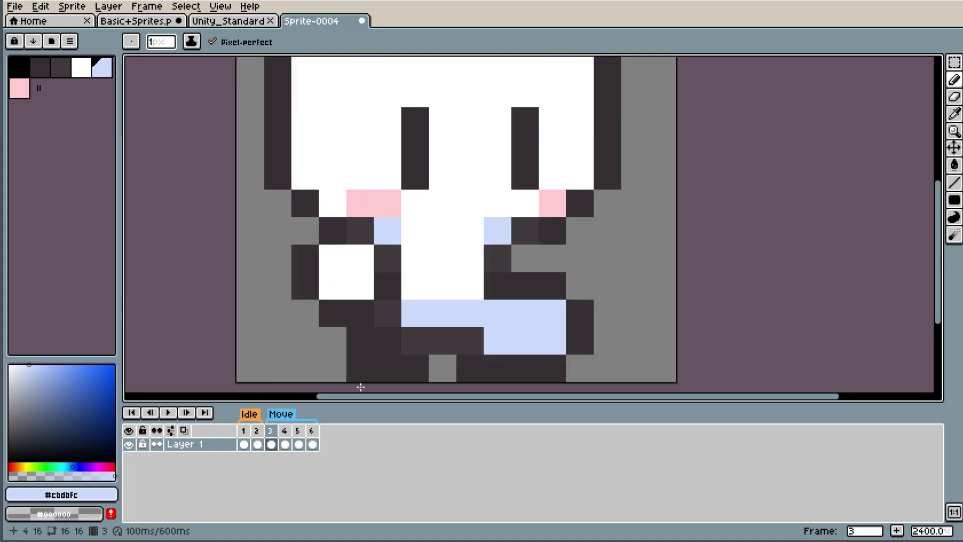
{"action": "left_click", "coordinate": [284, 443]}
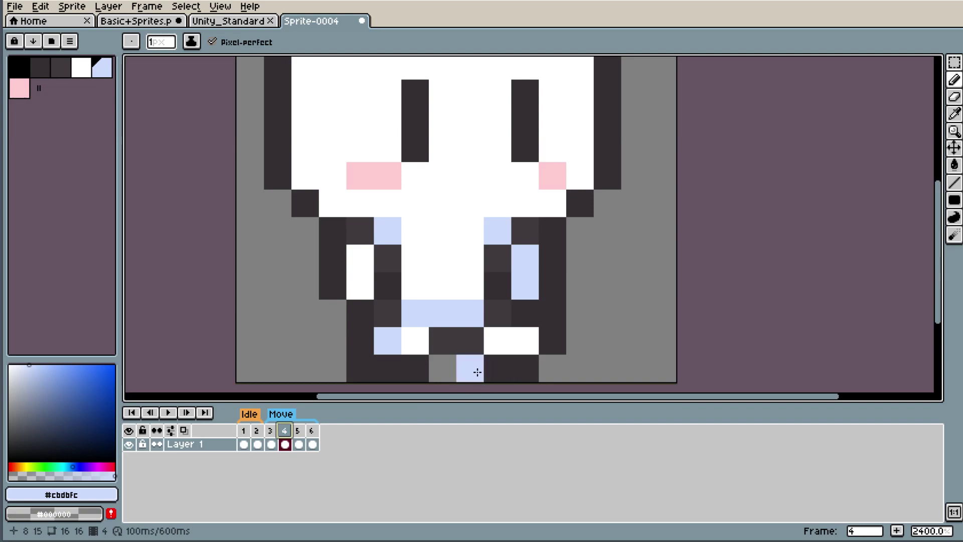
{"action": "left_click", "coordinate": [270, 431]}
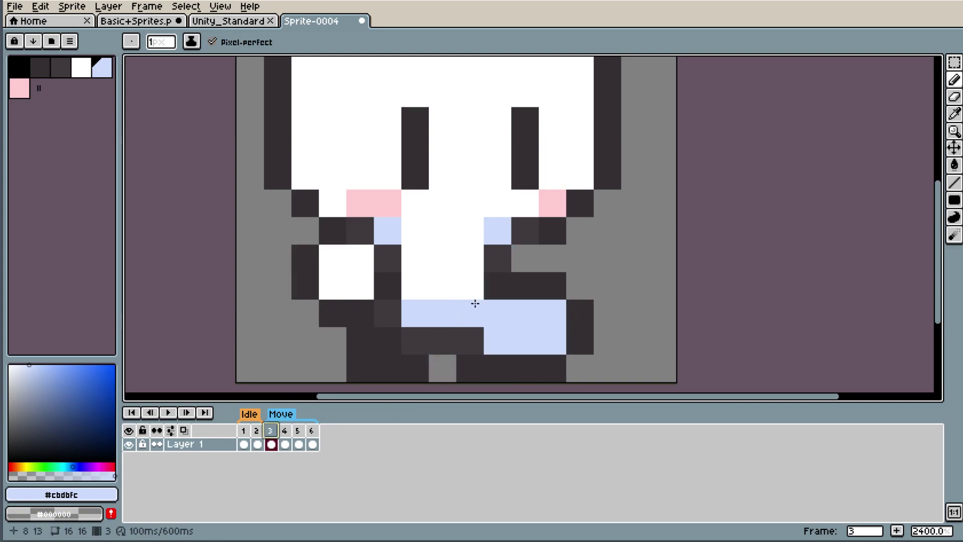
- Darken one pixel near the feet in frame 3 with a sampled dark shade
{"action": "key", "text": "i"}
{"action": "left_click", "coordinate": [473, 335]}
{"action": "key", "text": "b"}
{"action": "scroll", "coordinate": [468, 307], "scroll_direction": "down", "scroll_amount": 4}
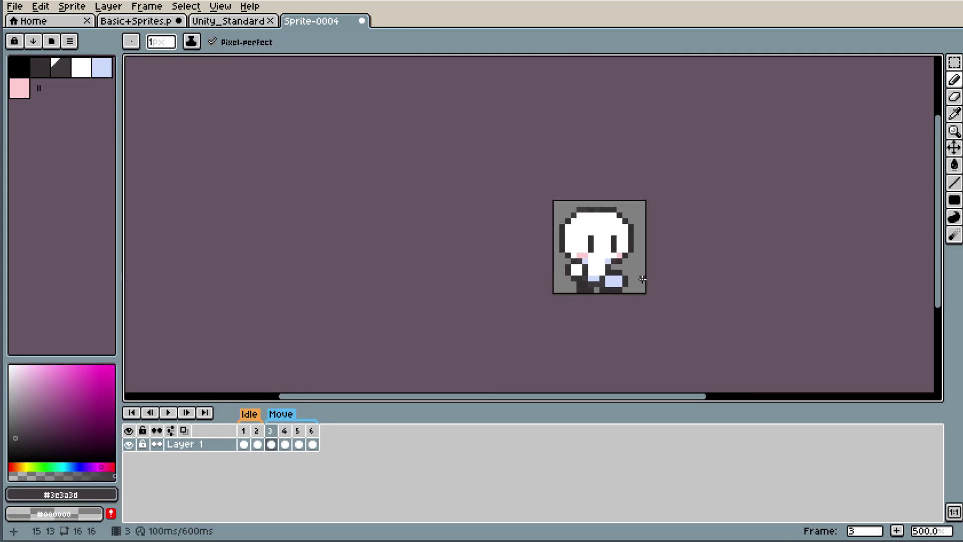
{"action": "scroll", "coordinate": [608, 275], "scroll_direction": "up", "scroll_amount": 1}
{"action": "scroll", "coordinate": [703, 277], "scroll_direction": "up", "scroll_amount": 2}
{"action": "scroll", "coordinate": [647, 230], "scroll_direction": "up", "scroll_amount": 3}
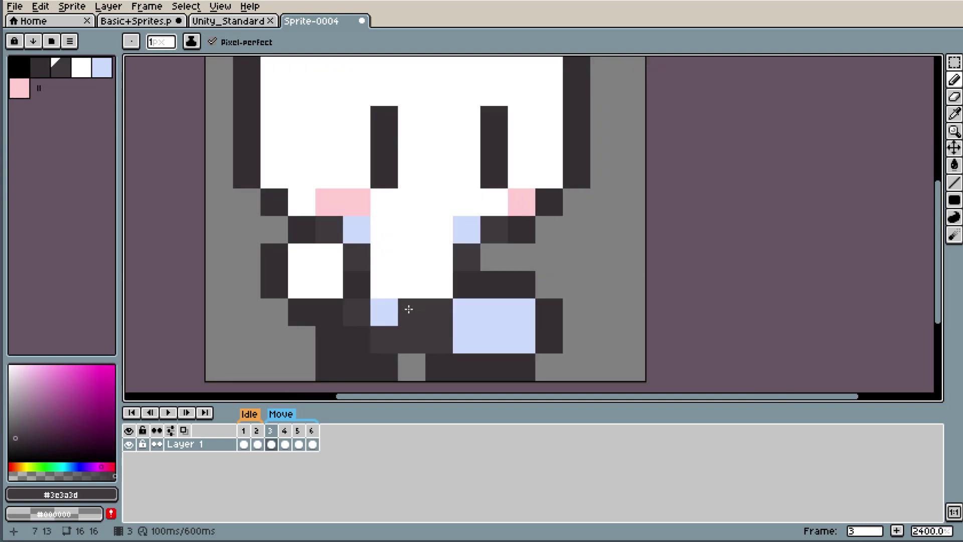
{"action": "left_click", "coordinate": [456, 365], "text": "alt"}
{"action": "left_click", "coordinate": [439, 340]}
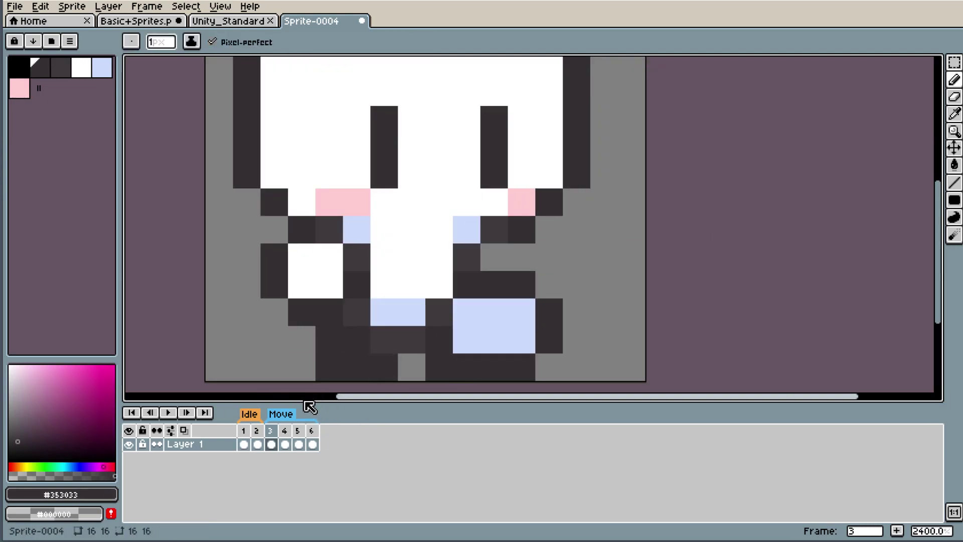
- In frame 4, paint two white foot pixels light blue and undo a stray white pixel
{"action": "left_click", "coordinate": [285, 430]}
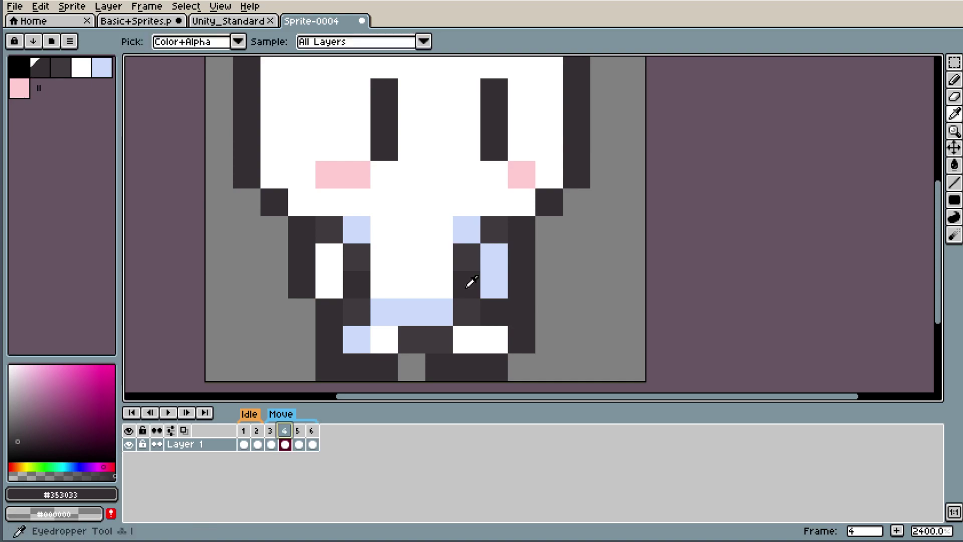
{"action": "left_click", "coordinate": [499, 269], "text": "alt"}
{"action": "left_click_drag", "start_coordinate": [481, 329], "coordinate": [464, 337]}
{"action": "left_click", "coordinate": [384, 346], "text": "alt"}
{"action": "left_click", "coordinate": [354, 354]}
{"action": "key", "text": "ctrl+z"}
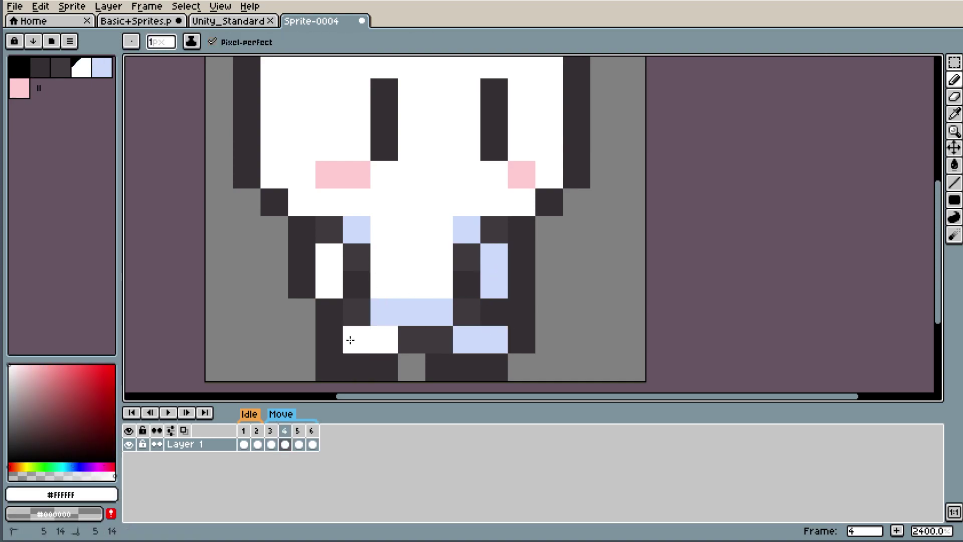
- Repaint the light-blue foot pixels white in frames 5 and 6
{"action": "key", "text": "period"}
{"action": "left_click_drag", "start_coordinate": [354, 329], "coordinate": [408, 331]}
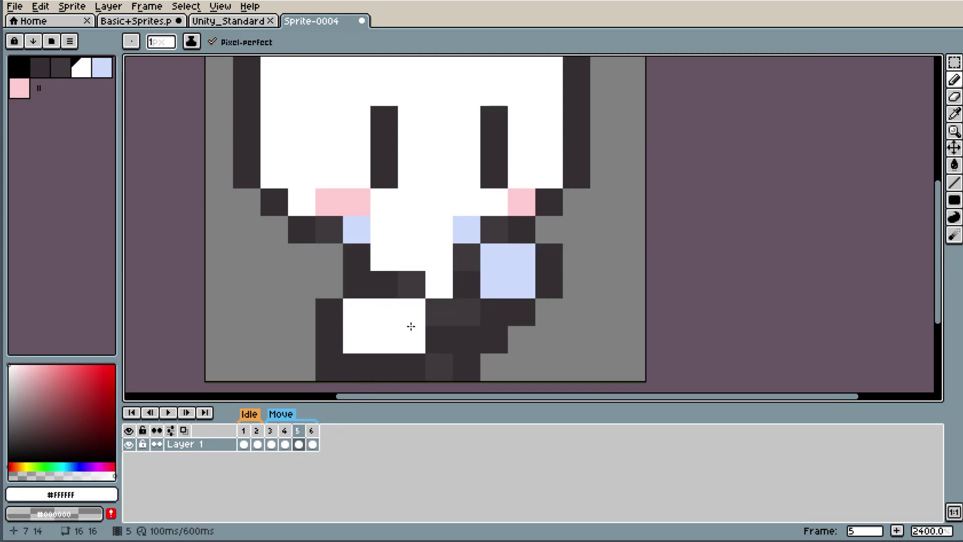
{"action": "left_click", "coordinate": [312, 440]}
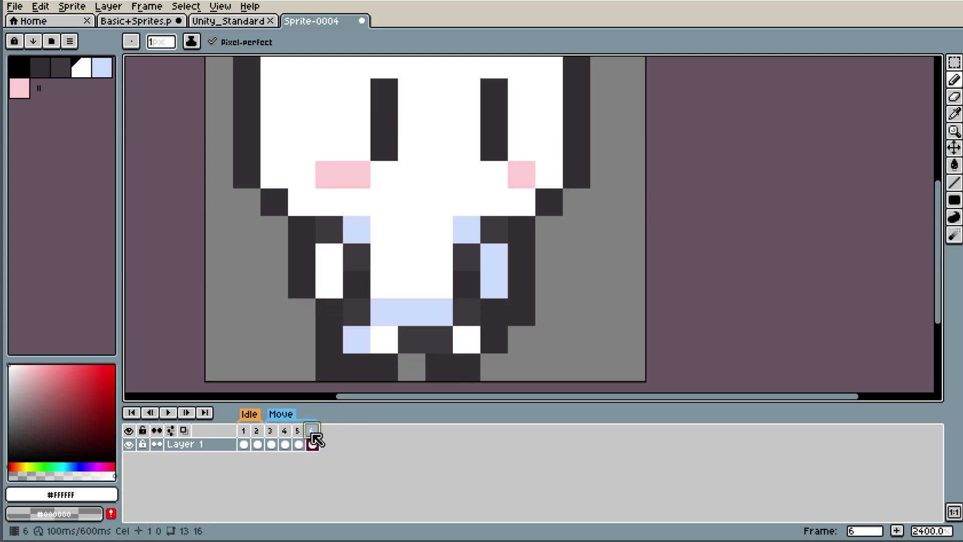
{"action": "left_click", "coordinate": [357, 340]}
{"action": "left_click", "coordinate": [420, 302], "text": "alt"}
- Play the animation to preview the shading edits, then stop it
{"action": "scroll", "coordinate": [468, 331], "scroll_direction": "down", "scroll_amount": 6}
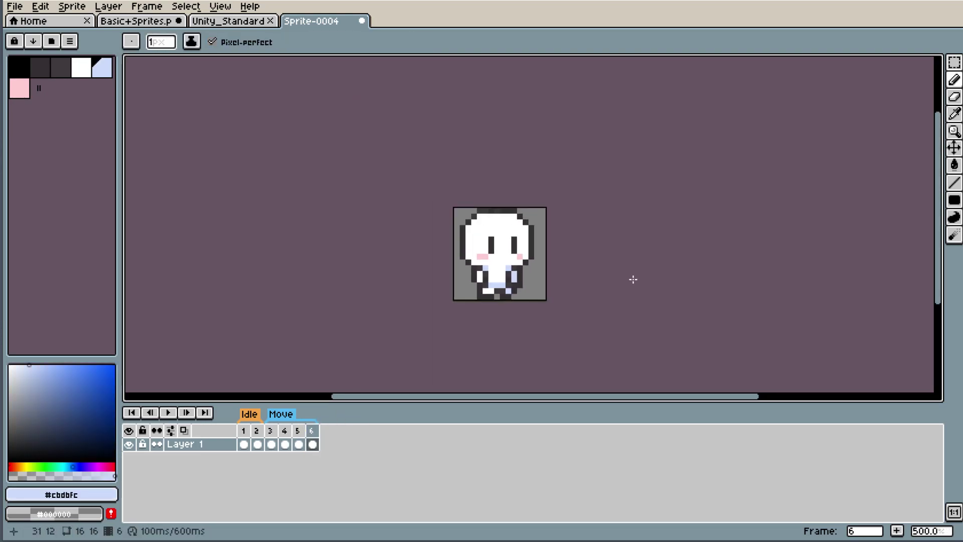
{"action": "scroll", "coordinate": [506, 340], "scroll_direction": "up", "scroll_amount": 2}
{"action": "left_click", "coordinate": [169, 412]}
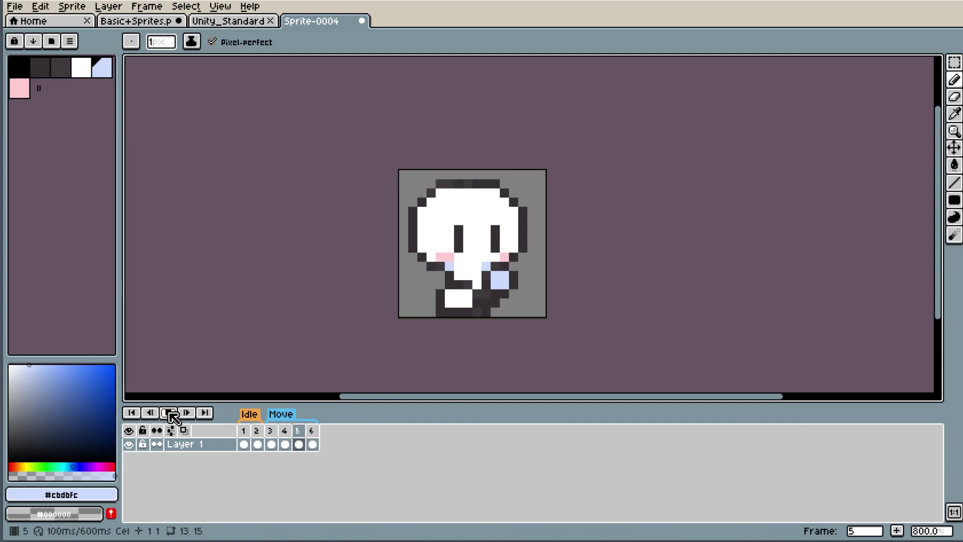
{"action": "scroll", "coordinate": [769, 297], "scroll_direction": "up", "scroll_amount": 1}
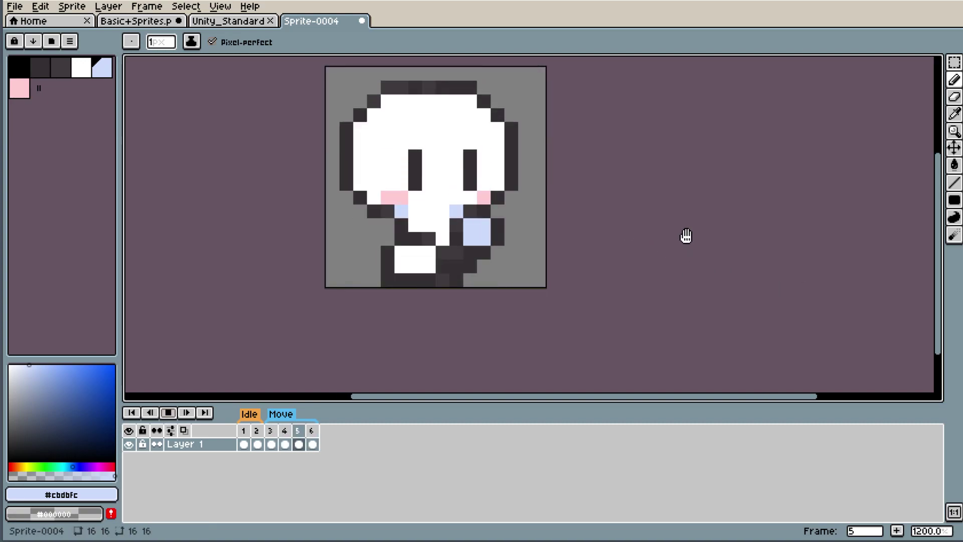
{"action": "scroll", "coordinate": [744, 170], "scroll_direction": "down", "scroll_amount": 4}
{"action": "scroll", "coordinate": [757, 163], "scroll_direction": "up", "scroll_amount": 2}
{"action": "scroll", "coordinate": [580, 234], "scroll_direction": "down", "scroll_amount": 1}
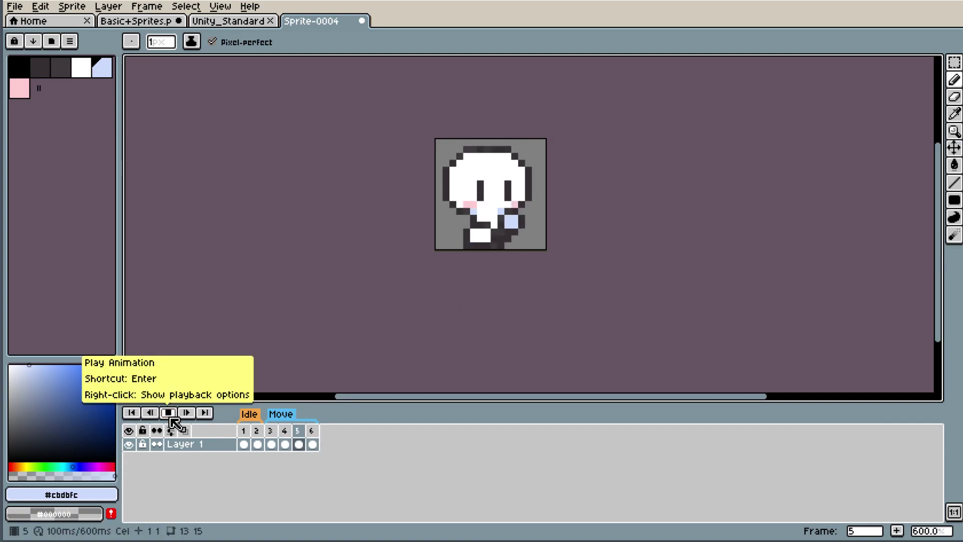
{"action": "left_click", "coordinate": [170, 418]}
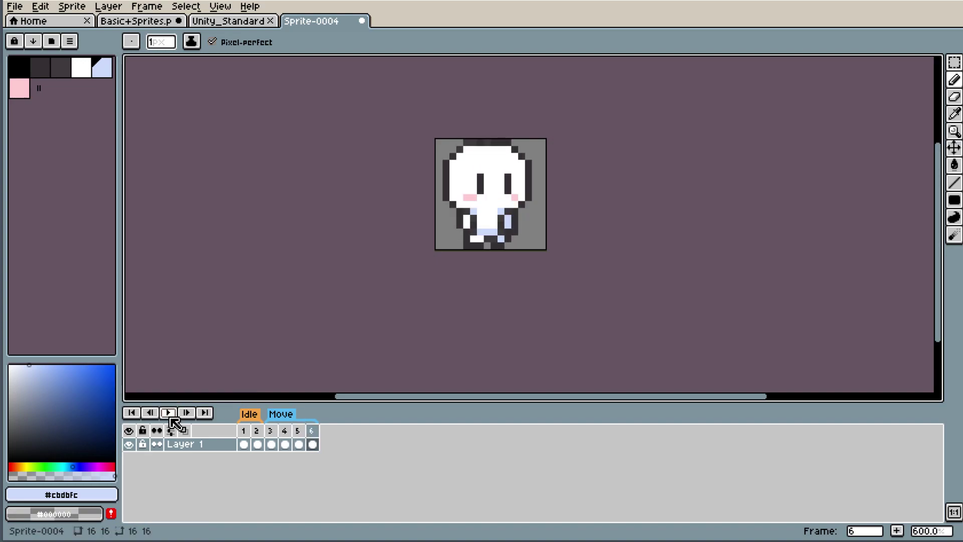
- Inspect the frame 2 and 3 poses, then replay and stop the animation
{"action": "left_click", "coordinate": [257, 430]}
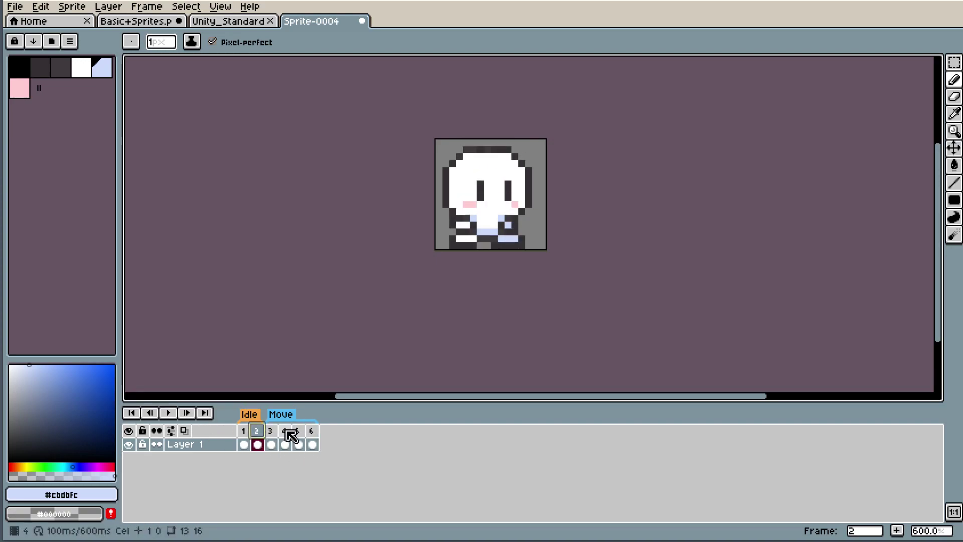
{"action": "left_click", "coordinate": [269, 431]}
{"action": "scroll", "coordinate": [477, 232], "scroll_direction": "up", "scroll_amount": 5}
{"action": "scroll", "coordinate": [431, 89], "scroll_direction": "down", "scroll_amount": 3}
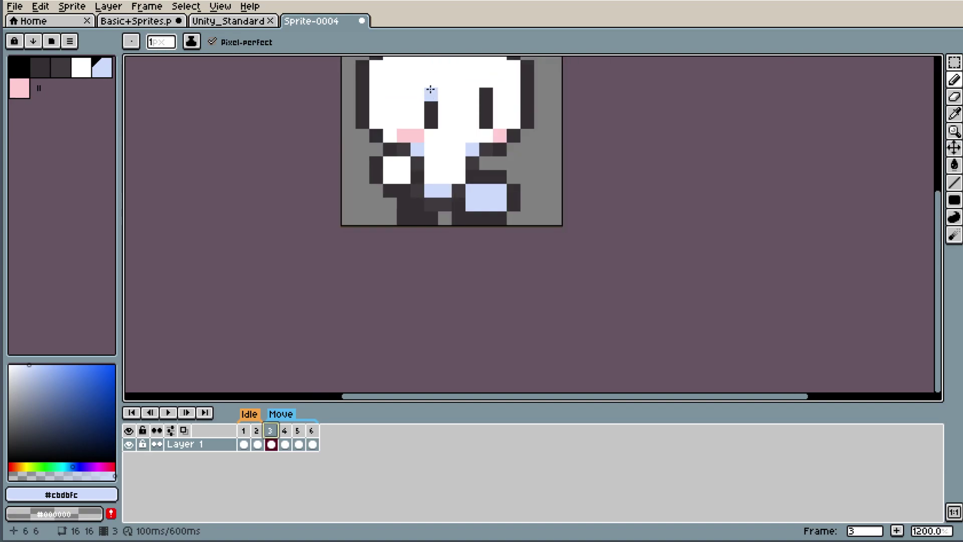
{"action": "scroll", "coordinate": [430, 89], "scroll_direction": "up", "scroll_amount": 2}
{"action": "scroll", "coordinate": [431, 89], "scroll_direction": "up", "scroll_amount": 1}
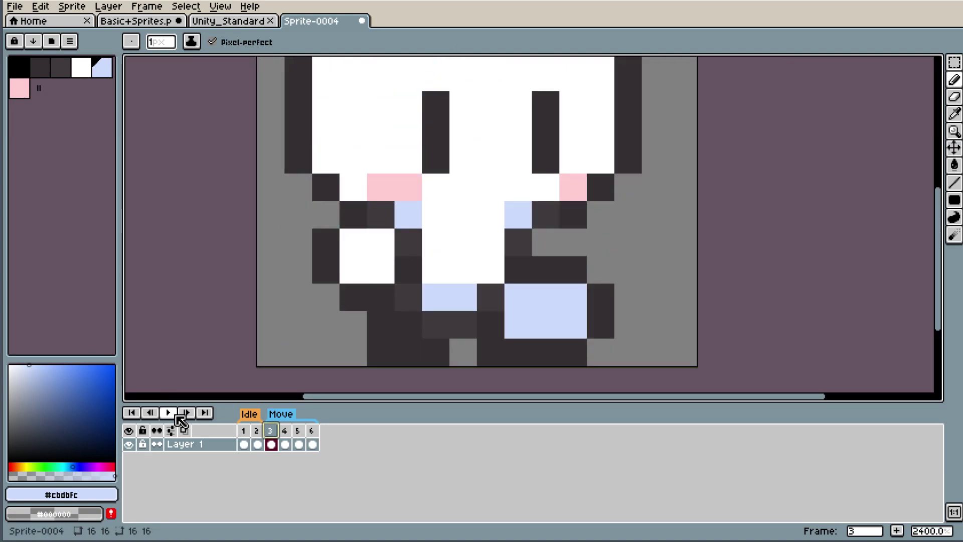
{"action": "left_click", "coordinate": [169, 412]}
{"action": "scroll", "coordinate": [596, 251], "scroll_direction": "down", "scroll_amount": 7}
{"action": "scroll", "coordinate": [669, 231], "scroll_direction": "down", "scroll_amount": 1}
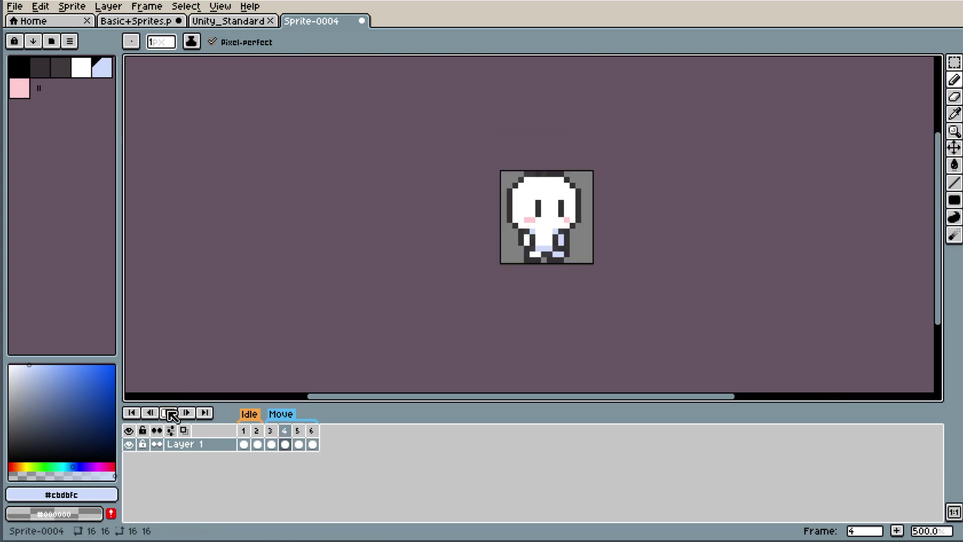
{"action": "left_click", "coordinate": [169, 413]}
- Step from frame 1 through frame 3 to the frame 6 pose
{"action": "left_click", "coordinate": [246, 434]}
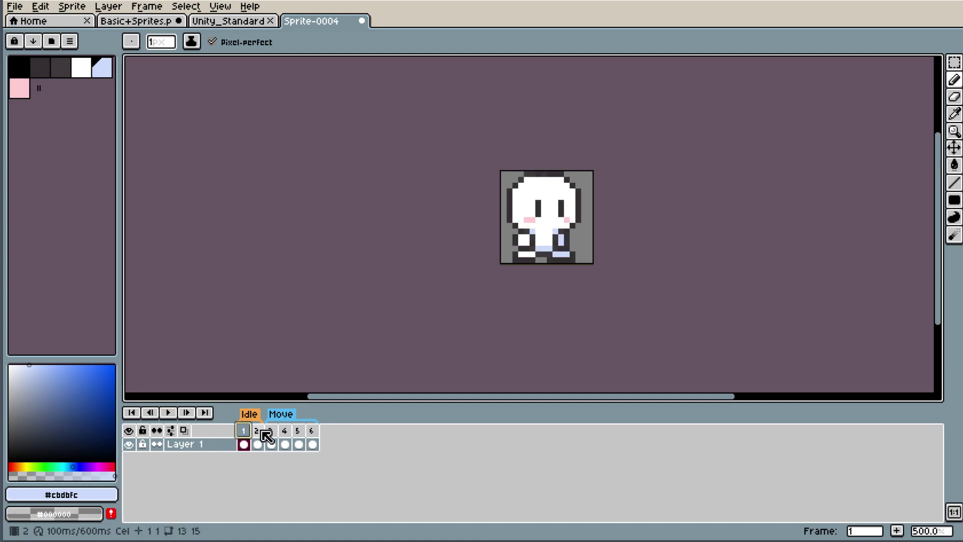
{"action": "left_click", "coordinate": [259, 430]}
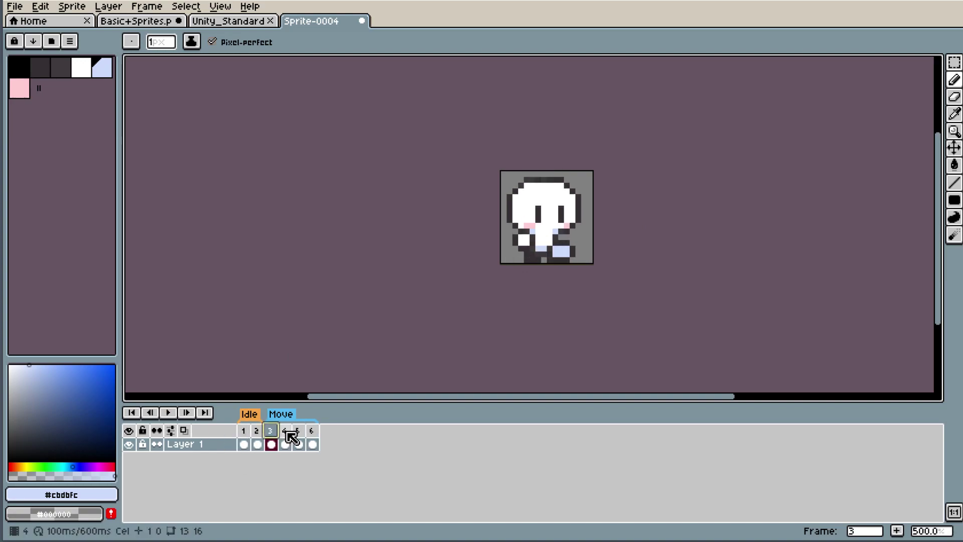
{"action": "scroll", "coordinate": [594, 215], "scroll_direction": "up", "scroll_amount": 2}
{"action": "left_click", "coordinate": [311, 434]}
{"action": "scroll", "coordinate": [656, 220], "scroll_direction": "up", "scroll_amount": 3}
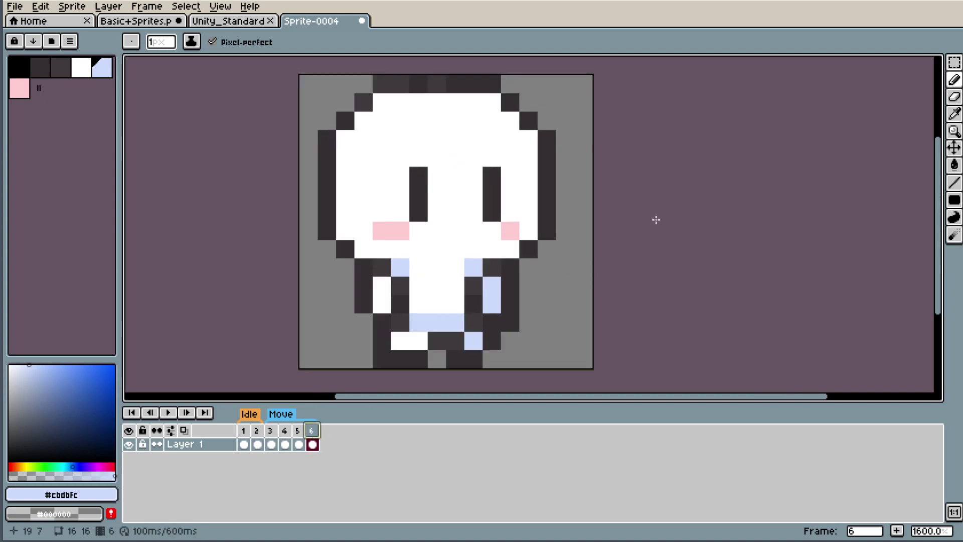
- Check the grass tile and reference sheet tabs, then duplicate frame 1 into a new frame 7 at the end
{"action": "left_click", "coordinate": [236, 21]}
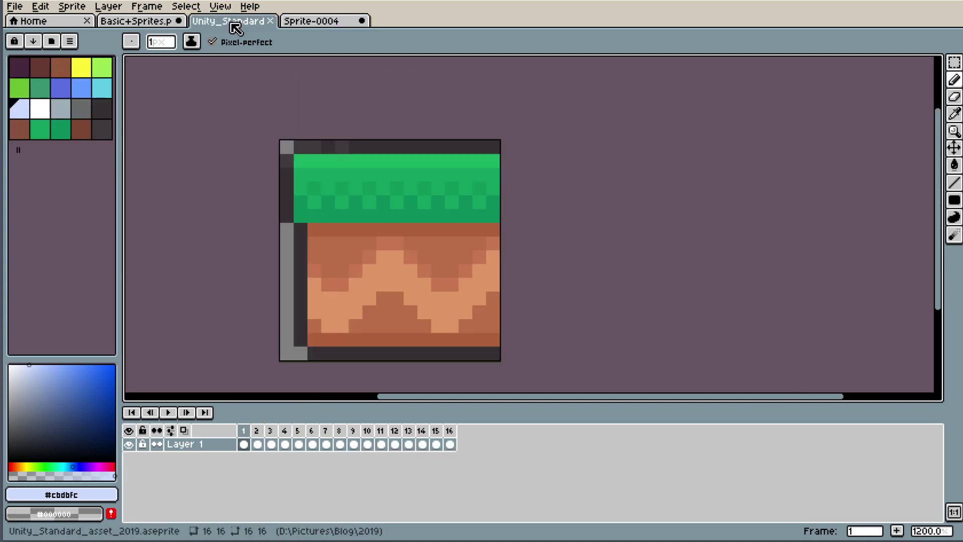
{"action": "left_click", "coordinate": [143, 23]}
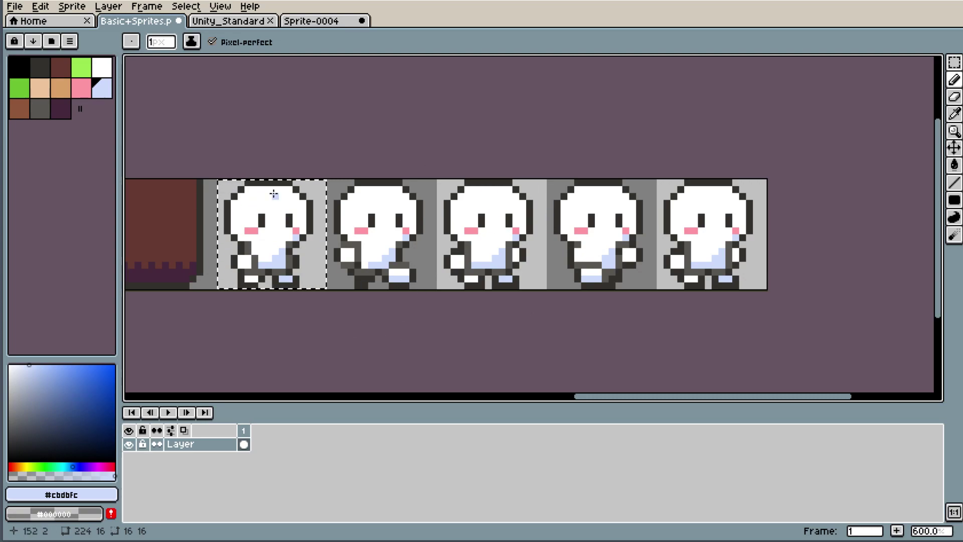
{"action": "left_click", "coordinate": [316, 21]}
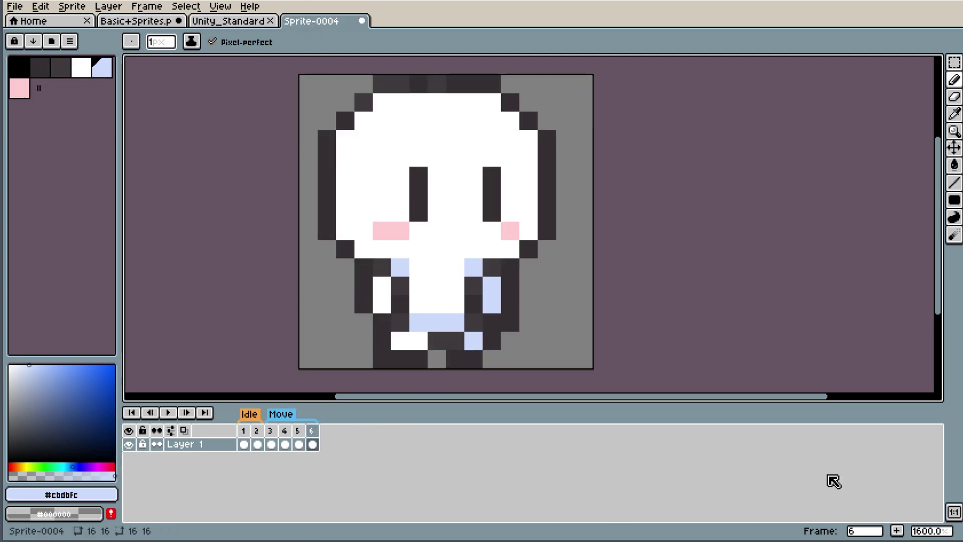
{"action": "left_click", "coordinate": [245, 431]}
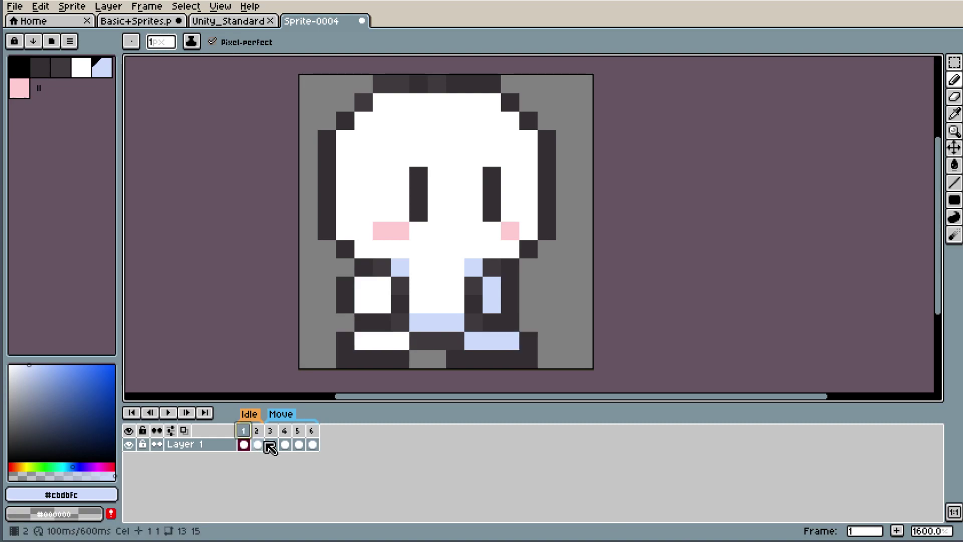
{"action": "left_click", "coordinate": [898, 530]}
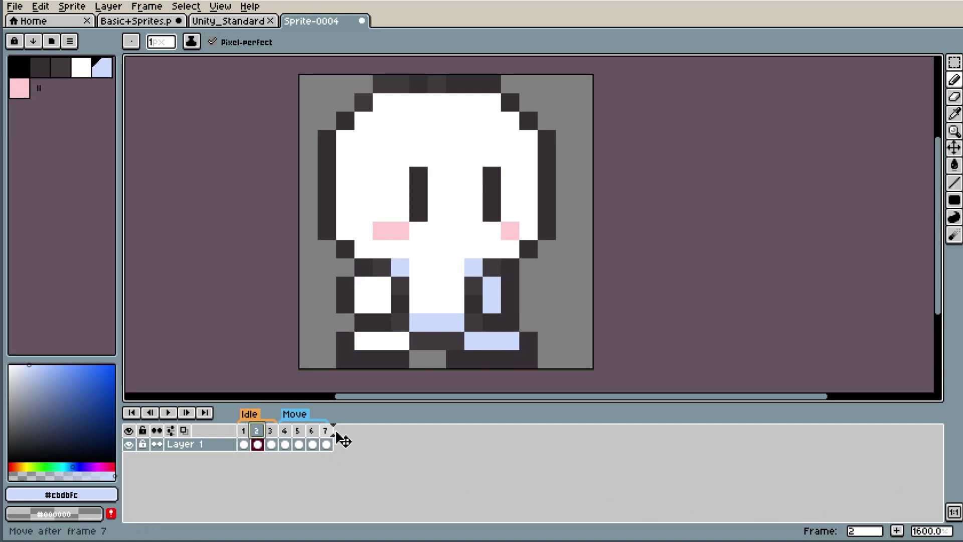
{"action": "left_click_drag", "start_coordinate": [338, 433], "coordinate": [337, 432]}
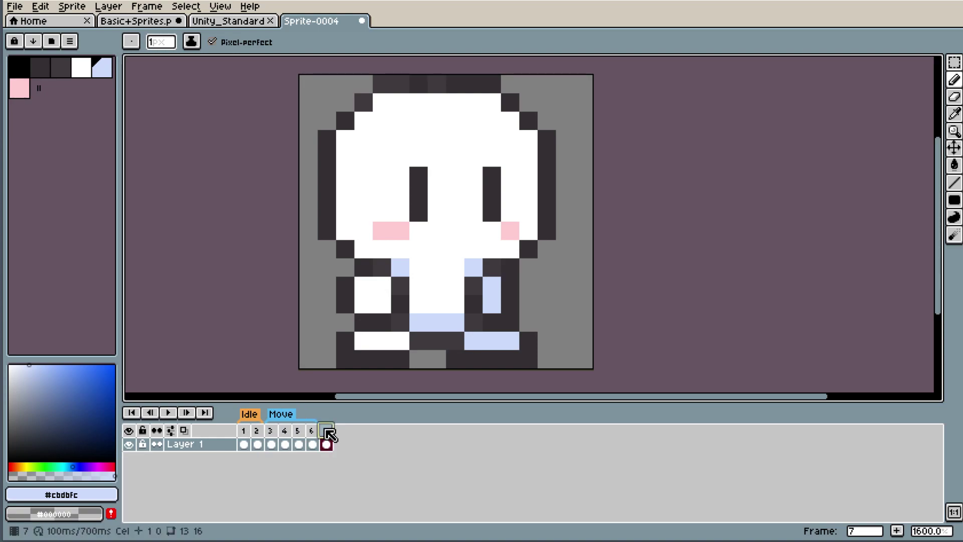
- On frame 7, raise the eyes and blush one pixel and paint the gap beneath white
{"action": "left_click", "coordinate": [366, 334]}
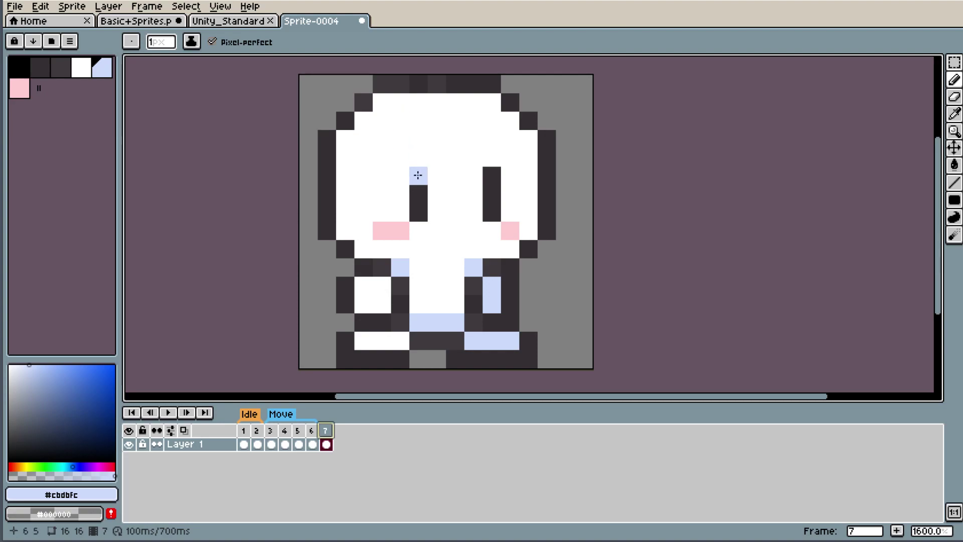
{"action": "key", "text": "w"}
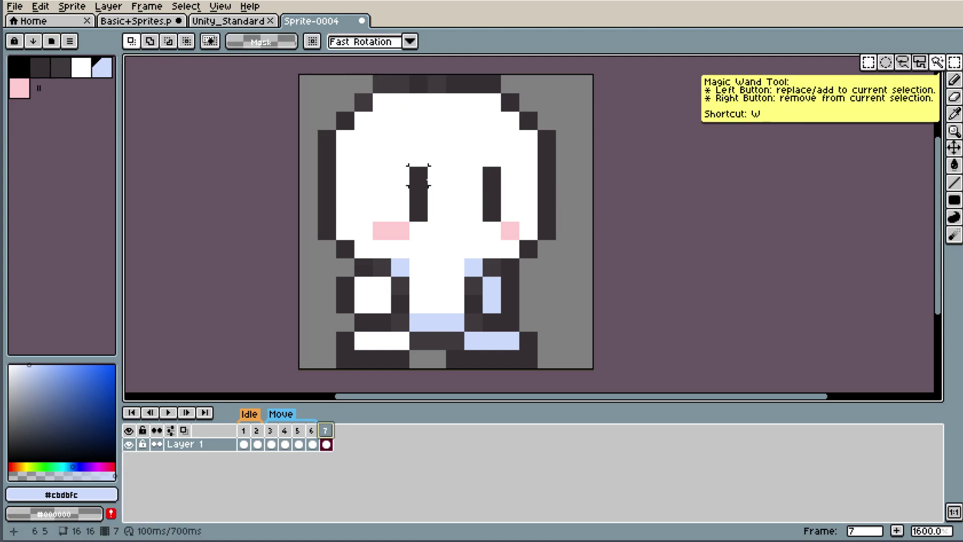
{"action": "left_click_drag", "start_coordinate": [381, 176], "coordinate": [514, 235]}
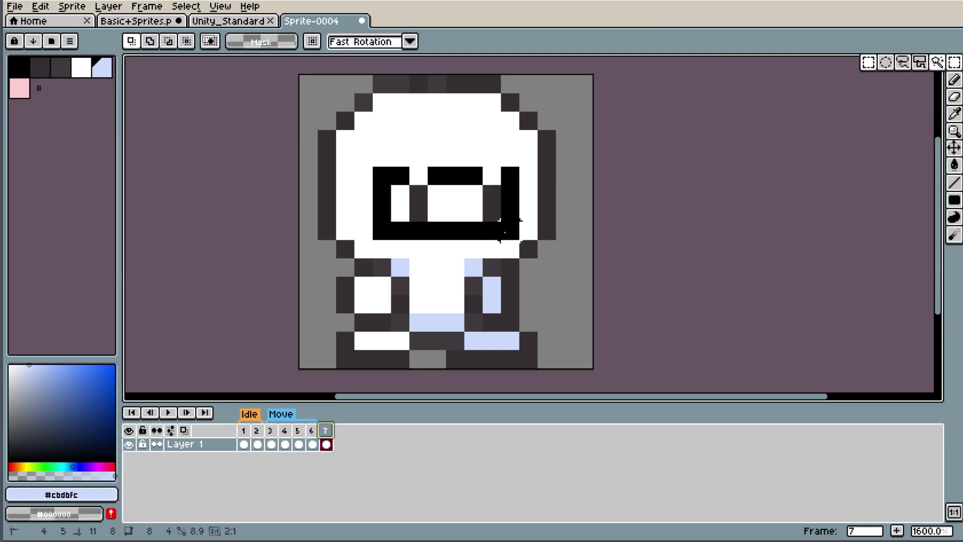
{"action": "mouse_move", "coordinate": [485, 206]}
{"action": "left_mouse_down"}
{"action": "mouse_move", "coordinate": [472, 168]}
{"action": "mouse_move", "coordinate": [471, 214]}
{"action": "mouse_move", "coordinate": [470, 191]}
{"action": "left_mouse_up"}
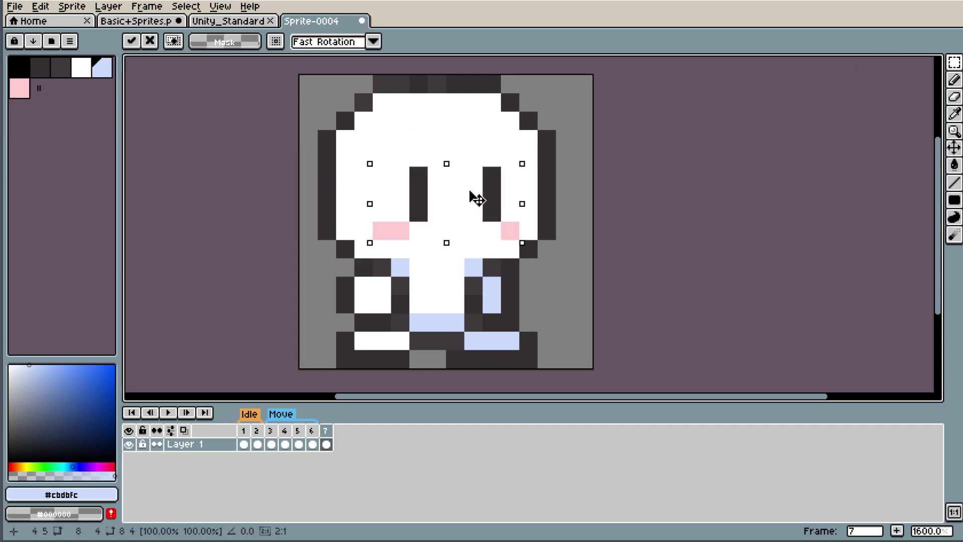
{"action": "left_click", "coordinate": [244, 432]}
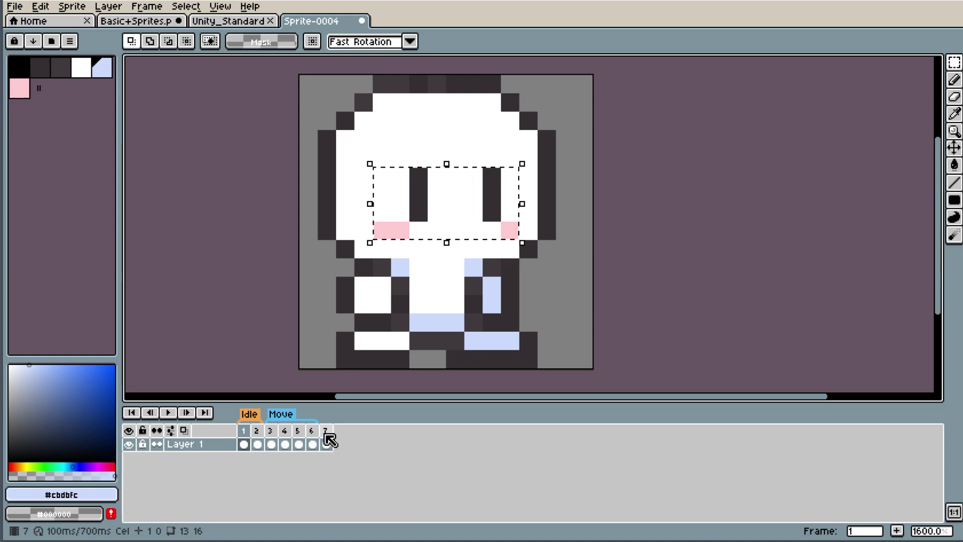
{"action": "left_click", "coordinate": [326, 435]}
{"action": "key", "text": "Up"}
{"action": "left_click", "coordinate": [602, 214]}
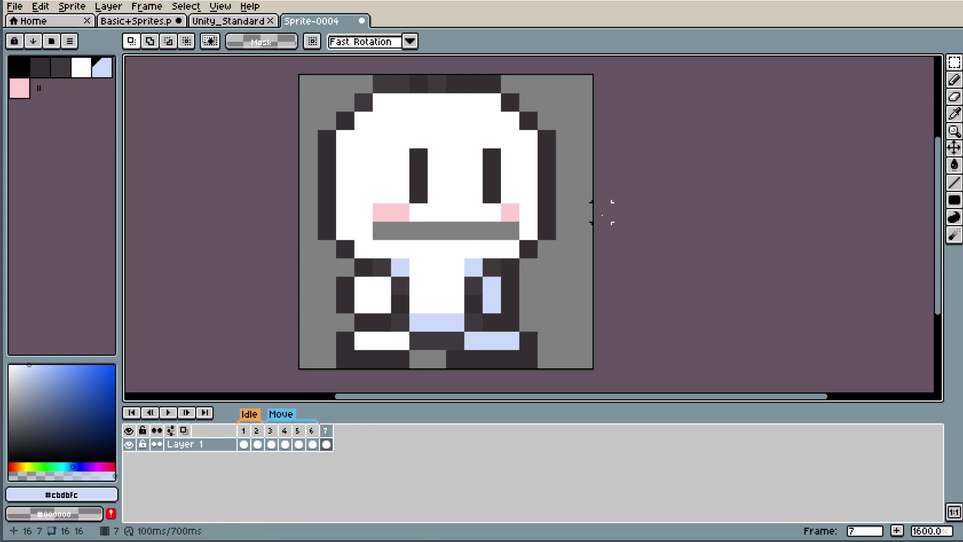
{"action": "key", "text": "i"}
{"action": "left_click", "coordinate": [366, 228]}
{"action": "key", "text": "b"}
{"action": "left_click_drag", "start_coordinate": [365, 227], "coordinate": [511, 234]}
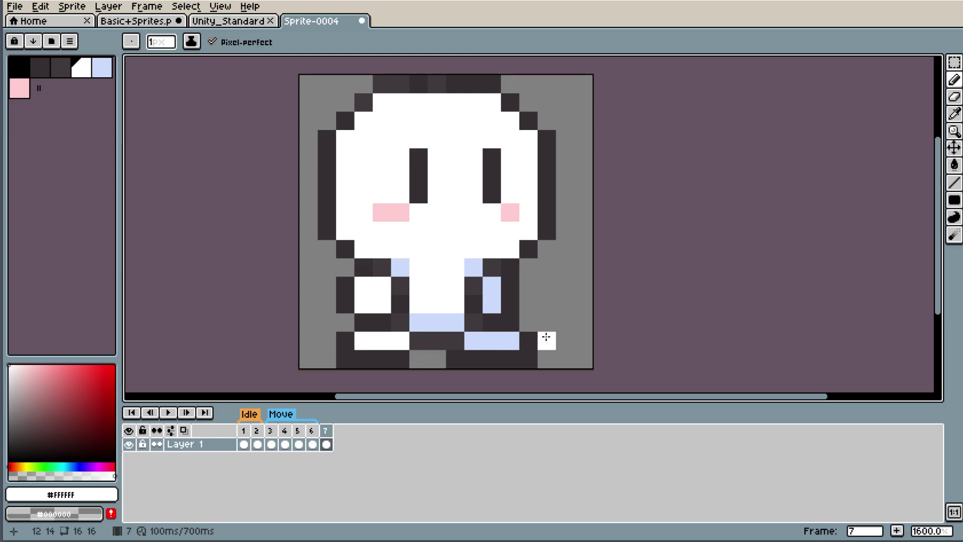
- Rework the right foot in dark #353033, erase two pixels beside it, and add a pixel by the right eye
{"action": "key", "text": "i"}
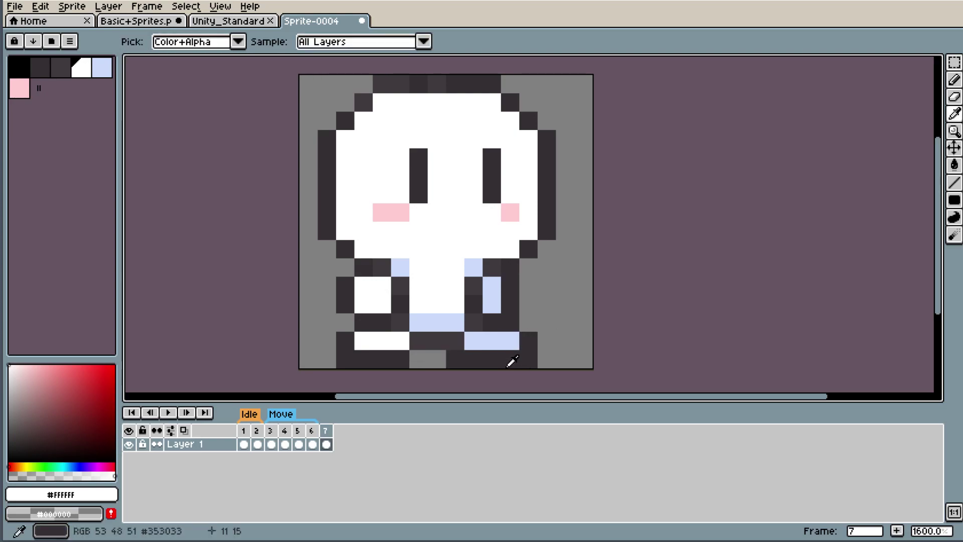
{"action": "left_click", "coordinate": [507, 366]}
{"action": "key", "text": "b"}
{"action": "left_click", "coordinate": [509, 341]}
{"action": "key", "text": "e"}
{"action": "left_click_drag", "start_coordinate": [528, 341], "coordinate": [527, 359]}
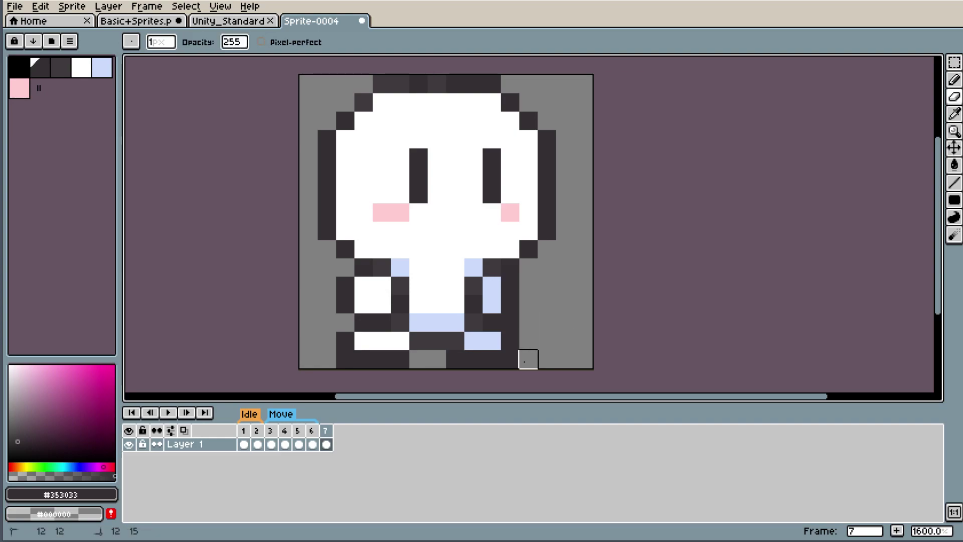
{"action": "key", "text": "i"}
{"action": "key", "text": "b"}
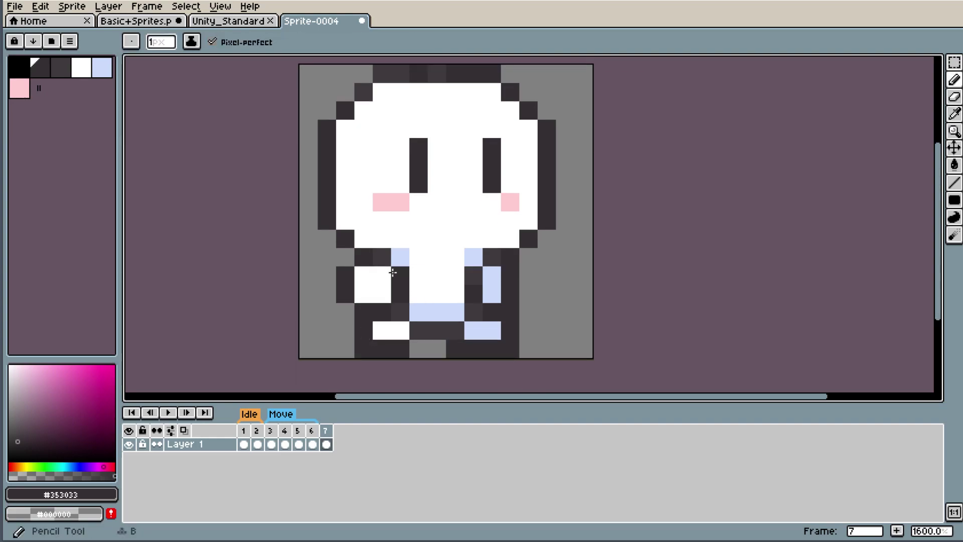
{"action": "scroll", "coordinate": [466, 270], "scroll_direction": "down", "scroll_amount": 5}
{"action": "scroll", "coordinate": [474, 245], "scroll_direction": "up", "scroll_amount": 2}
{"action": "scroll", "coordinate": [474, 244], "scroll_direction": "up", "scroll_amount": 3}
{"action": "left_click", "coordinate": [482, 251]}
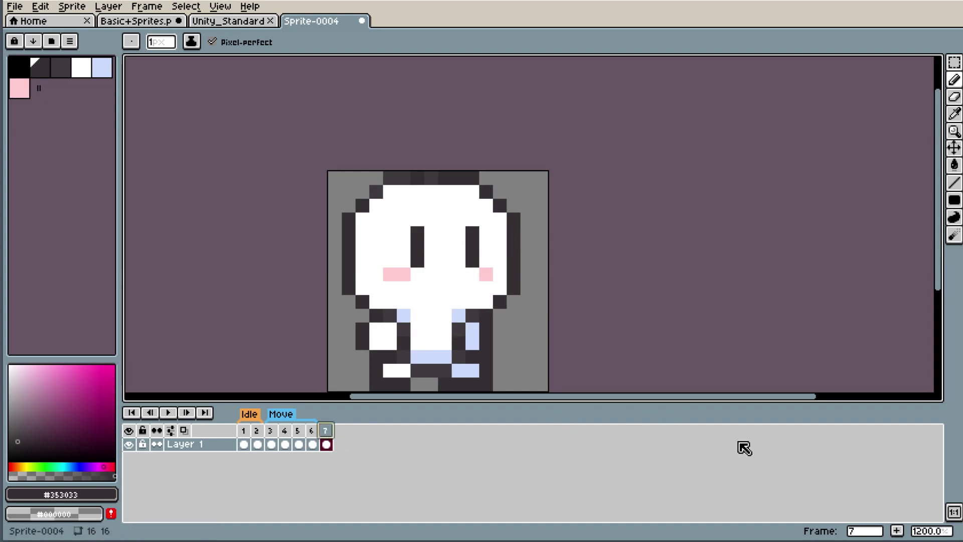
- Add an eighth frame and move its 4x4 left-arm block up one pixel
{"action": "left_click", "coordinate": [896, 530]}
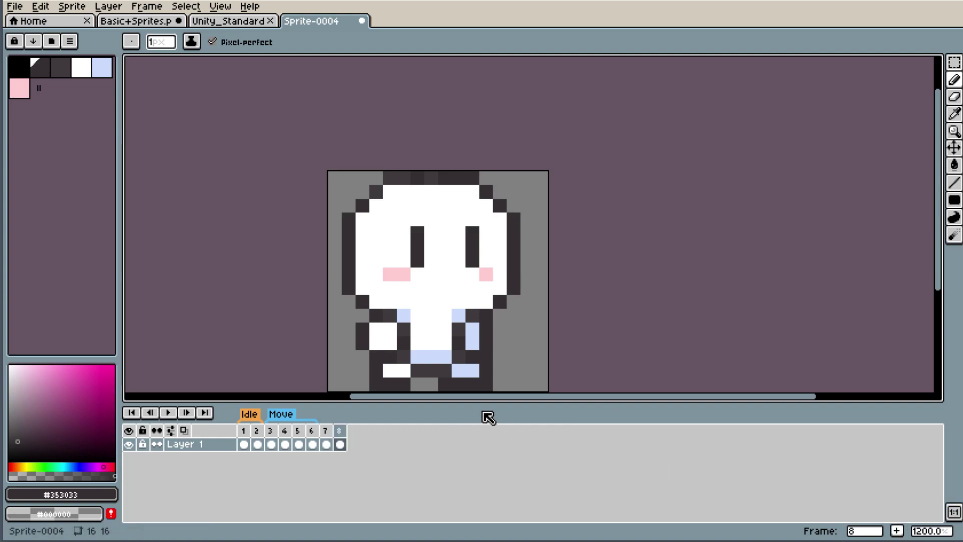
{"action": "left_click_drag", "start_coordinate": [939, 274], "coordinate": [939, 301]}
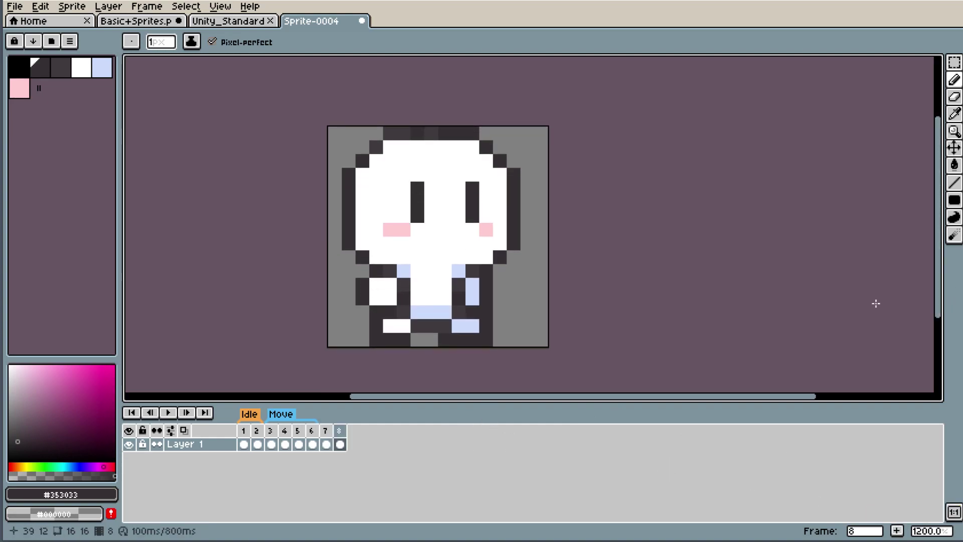
{"action": "scroll", "coordinate": [496, 297], "scroll_direction": "up", "scroll_amount": 3}
{"action": "left_click", "coordinate": [497, 296]}
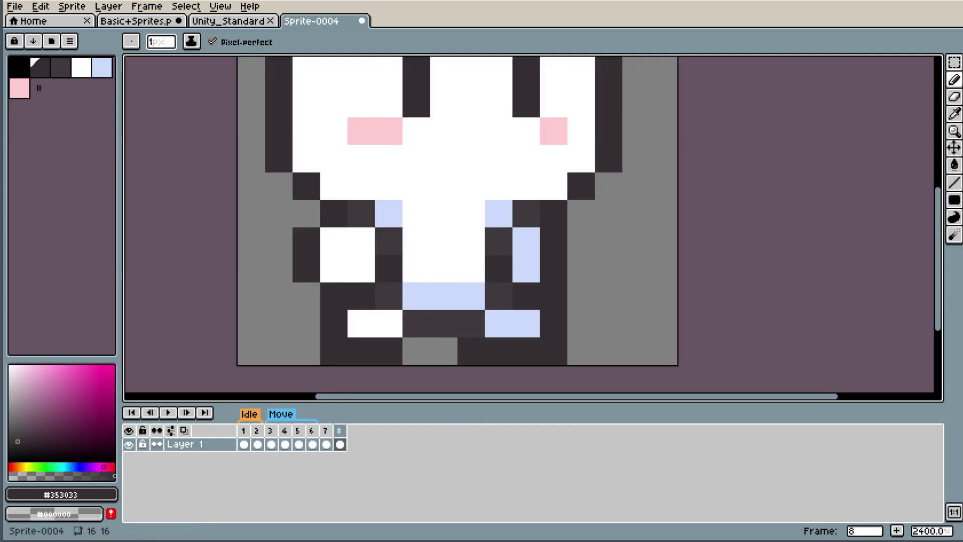
{"action": "left_click", "coordinate": [954, 63]}
{"action": "left_click_drag", "start_coordinate": [295, 201], "coordinate": [403, 308]}
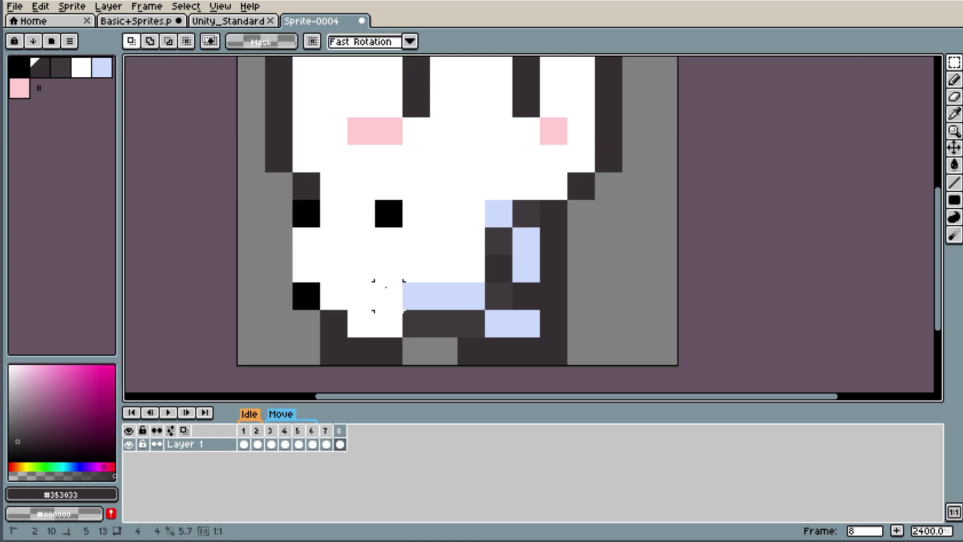
{"action": "left_click_drag", "start_coordinate": [371, 269], "coordinate": [366, 252]}
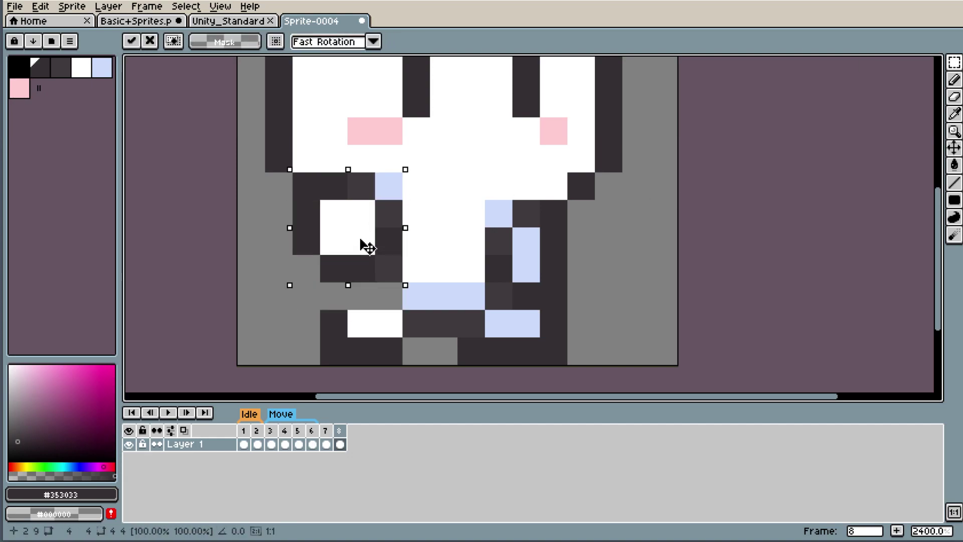
{"action": "key", "text": "Return"}
{"action": "key", "text": "ctrl+d"}
- Paint light blue #cbdbfc and dark #353033 pixels onto the right arm
{"action": "key", "text": "i"}
{"action": "left_click", "coordinate": [527, 253]}
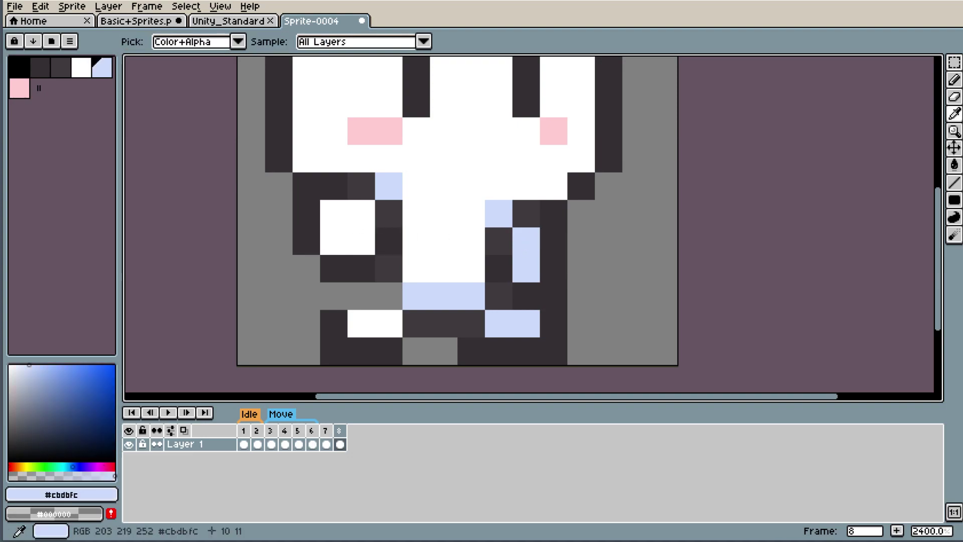
{"action": "key", "text": "b"}
{"action": "left_click", "coordinate": [522, 204]}
{"action": "left_click", "coordinate": [566, 236], "text": "alt"}
{"action": "left_click", "coordinate": [494, 211]}
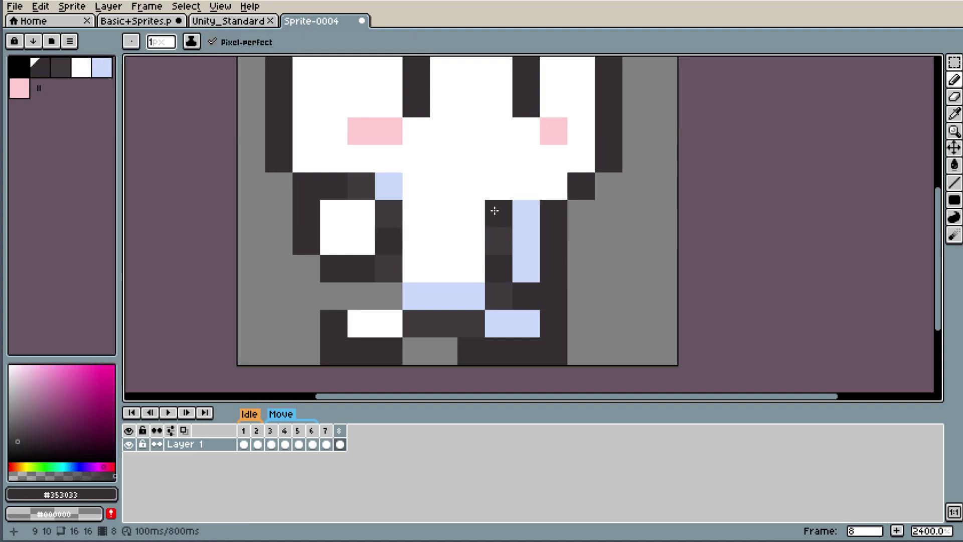
{"action": "key", "text": "ctrl+z"}
{"action": "left_click", "coordinate": [525, 186]}
- Widen the right arm by two light-blue pixels and extend its dark shoulder outline
{"action": "left_click", "coordinate": [551, 187]}
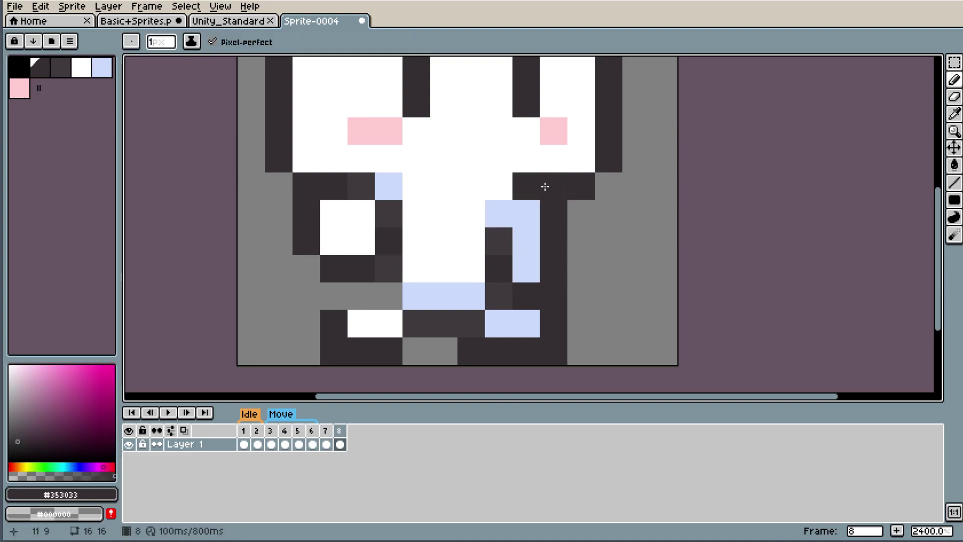
{"action": "left_click", "coordinate": [531, 208], "text": "alt"}
{"action": "left_click_drag", "start_coordinate": [552, 214], "coordinate": [552, 240]}
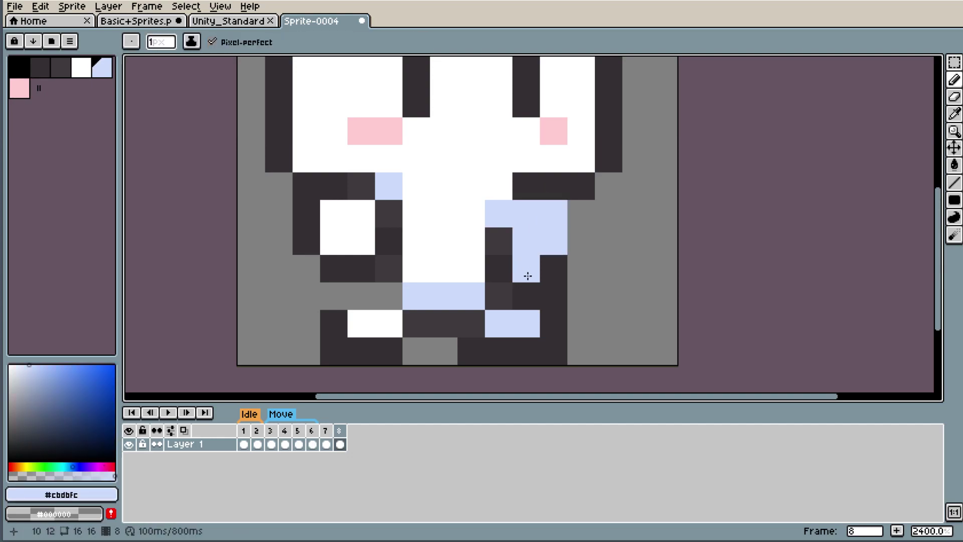
{"action": "key", "text": "alt"}
{"action": "left_click", "coordinate": [502, 266], "text": "alt"}
{"action": "left_click", "coordinate": [527, 270]}
{"action": "left_click", "coordinate": [584, 210]}
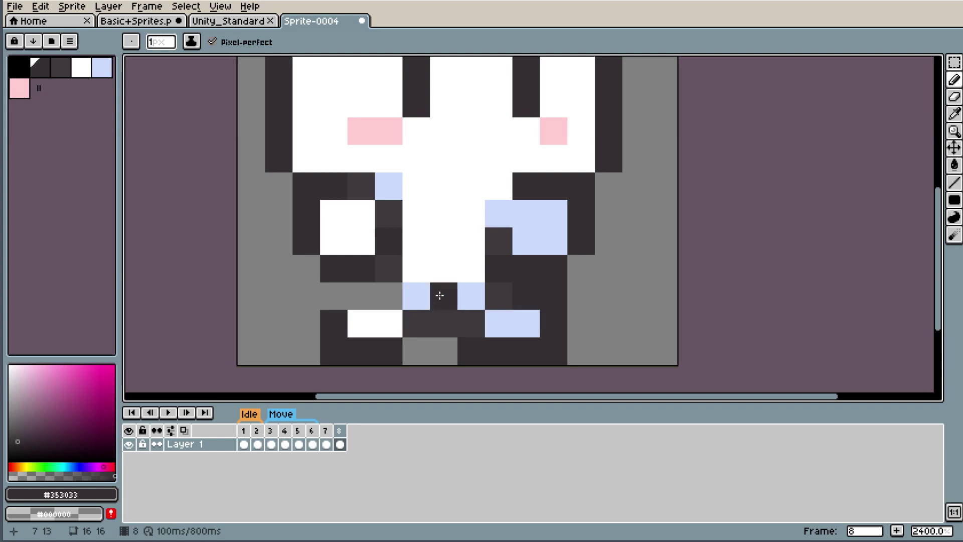
- Move the 3x2 block of blue and dark pixels up one pixel and erase two dark pixels to grey
{"action": "key", "text": "m"}
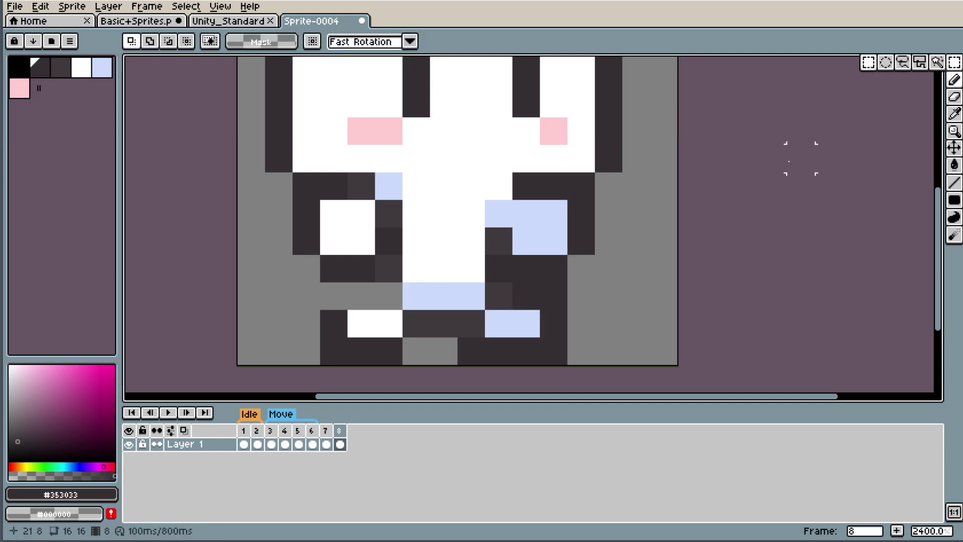
{"action": "left_click_drag", "start_coordinate": [403, 282], "coordinate": [485, 337]}
{"action": "left_click_drag", "start_coordinate": [441, 308], "coordinate": [441, 279]}
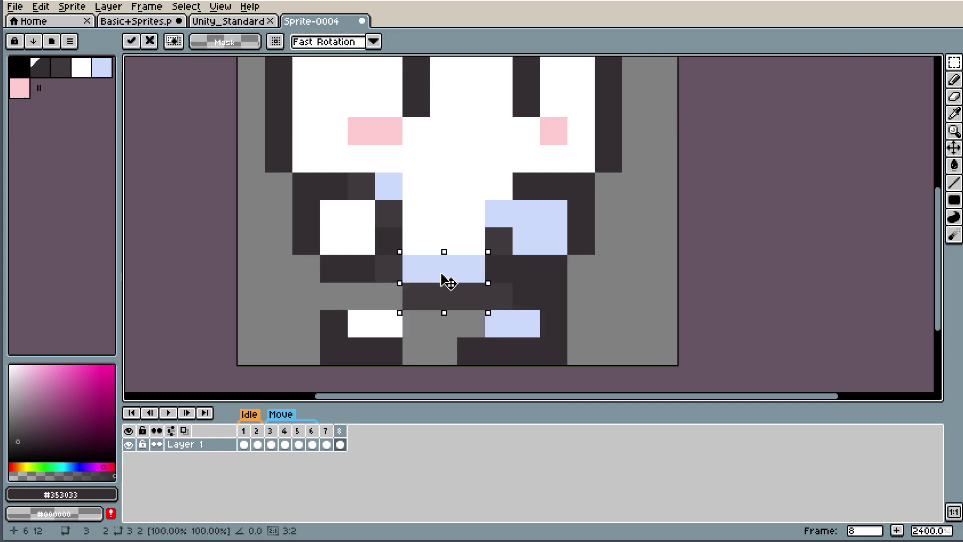
{"action": "scroll", "coordinate": [675, 285], "scroll_direction": "down", "scroll_amount": 5}
{"action": "scroll", "coordinate": [657, 225], "scroll_direction": "up", "scroll_amount": 5}
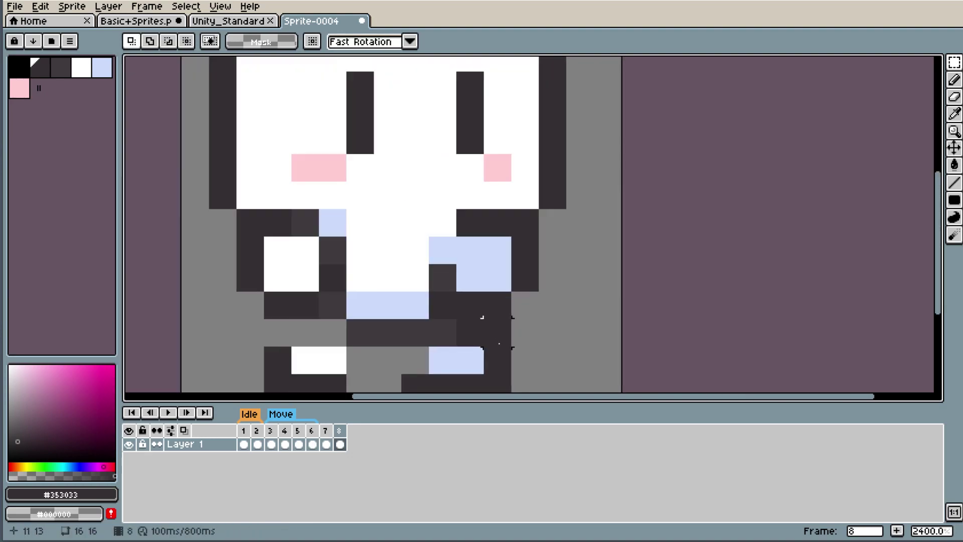
{"action": "scroll", "coordinate": [484, 318], "scroll_direction": "up", "scroll_amount": 1}
{"action": "scroll", "coordinate": [458, 350], "scroll_direction": "down", "scroll_amount": 2}
{"action": "scroll", "coordinate": [468, 326], "scroll_direction": "up", "scroll_amount": 2}
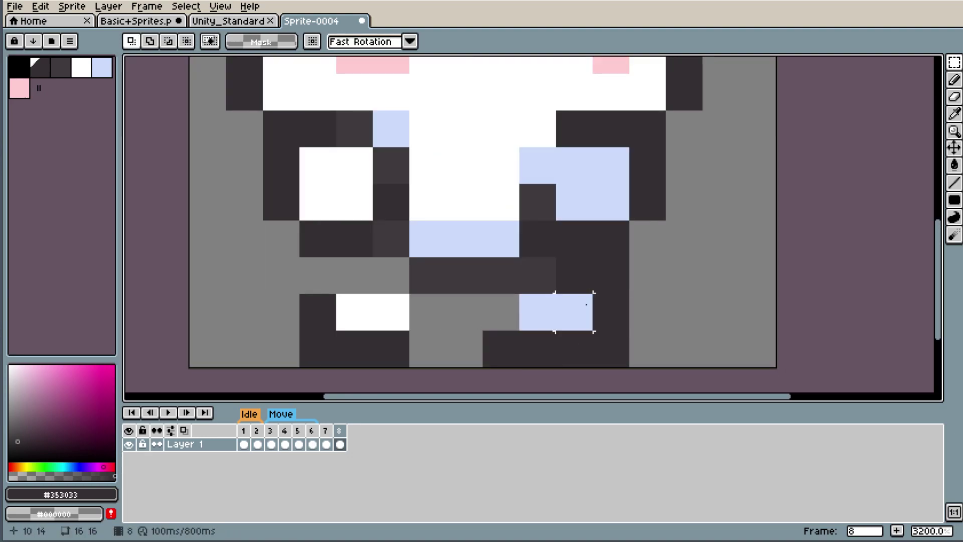
{"action": "key", "text": "e"}
{"action": "key", "text": "ctrl+d"}
{"action": "left_click_drag", "start_coordinate": [574, 274], "coordinate": [633, 270]}
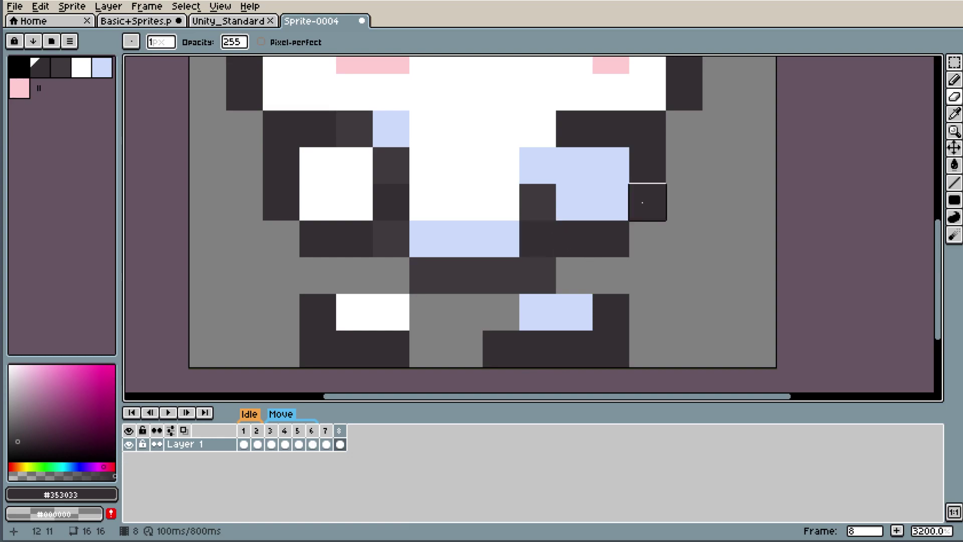
- Shift a dark leg pixel one row lower, clear the leftovers, and paint two grey leg pixels dark
{"action": "key", "text": "i"}
{"action": "left_click", "coordinate": [534, 195]}
{"action": "key", "text": "b"}
{"action": "scroll", "coordinate": [632, 156], "scroll_direction": "down", "scroll_amount": 4}
{"action": "scroll", "coordinate": [632, 156], "scroll_direction": "up", "scroll_amount": 1}
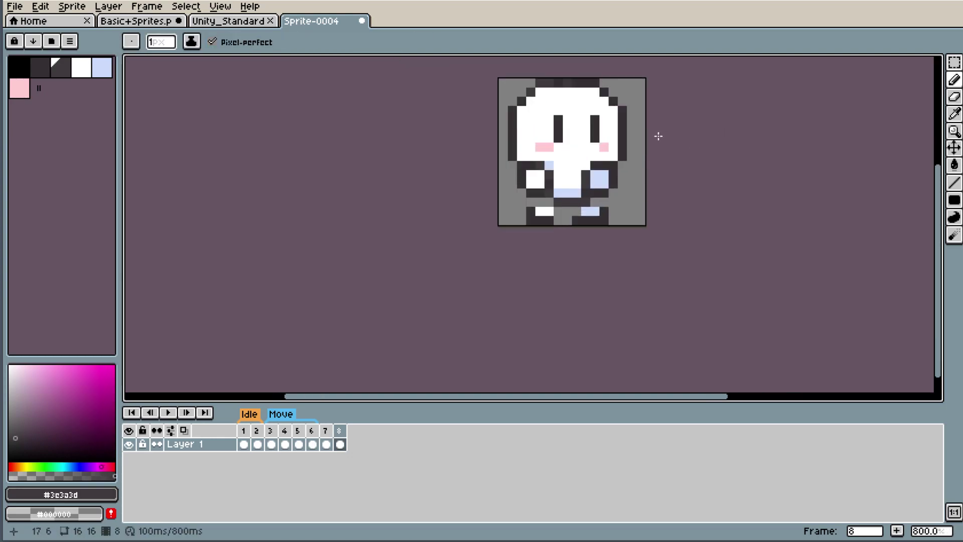
{"action": "scroll", "coordinate": [658, 135], "scroll_direction": "up", "scroll_amount": 2}
{"action": "scroll", "coordinate": [574, 204], "scroll_direction": "up", "scroll_amount": 3}
{"action": "key", "text": "i"}
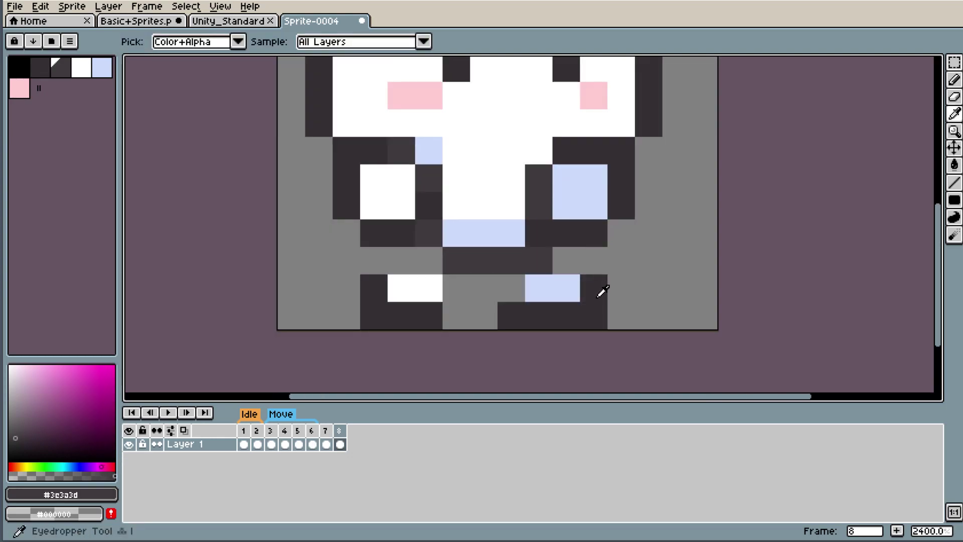
{"action": "left_click", "coordinate": [602, 288]}
{"action": "key", "text": "b"}
{"action": "left_click", "coordinate": [566, 287]}
{"action": "right_click", "coordinate": [565, 259]}
{"action": "key", "text": "i"}
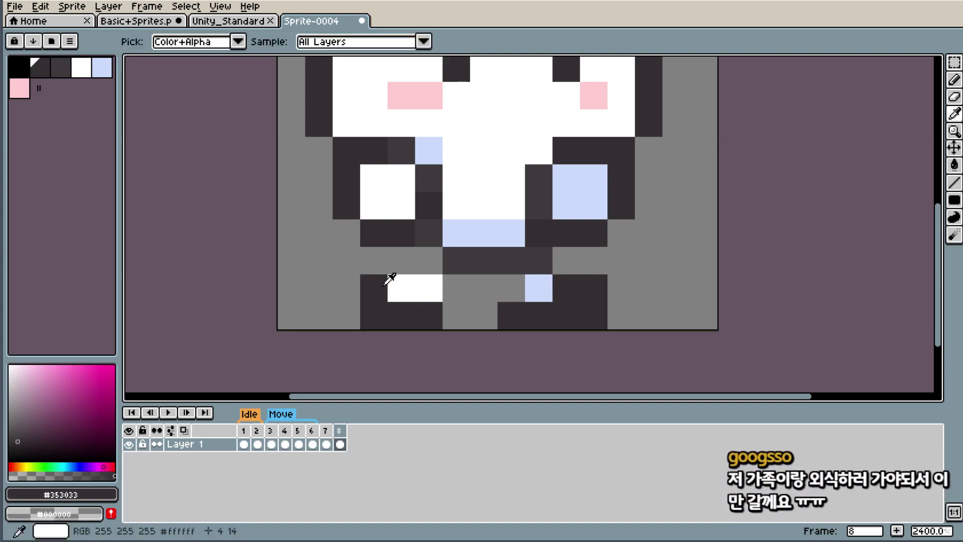
{"action": "key", "text": "b"}
{"action": "mouse_move", "coordinate": [394, 267]}
{"action": "left_mouse_down"}
{"action": "mouse_move", "coordinate": [428, 266]}
{"action": "mouse_move", "coordinate": [492, 308]}
{"action": "mouse_move", "coordinate": [490, 287]}
{"action": "mouse_move", "coordinate": [478, 318]}
{"action": "left_mouse_up"}
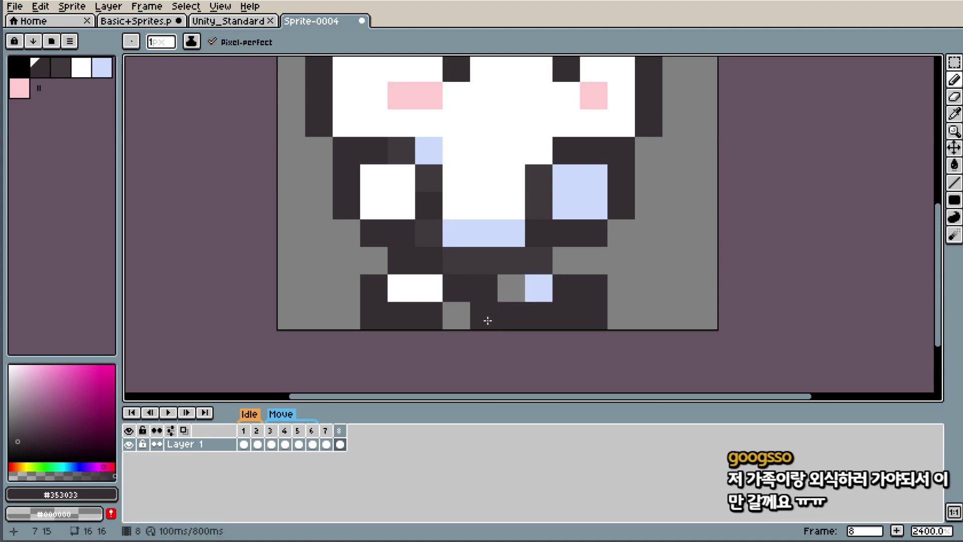
- Replace the bottom-right dark pixel with a light-blue pixel on the right foot
{"action": "key", "text": "e"}
{"action": "left_click_drag", "start_coordinate": [593, 288], "coordinate": [593, 315]}
{"action": "key", "text": "i"}
{"action": "left_click", "coordinate": [538, 287]}
{"action": "key", "text": "b"}
{"action": "left_click", "coordinate": [593, 287]}
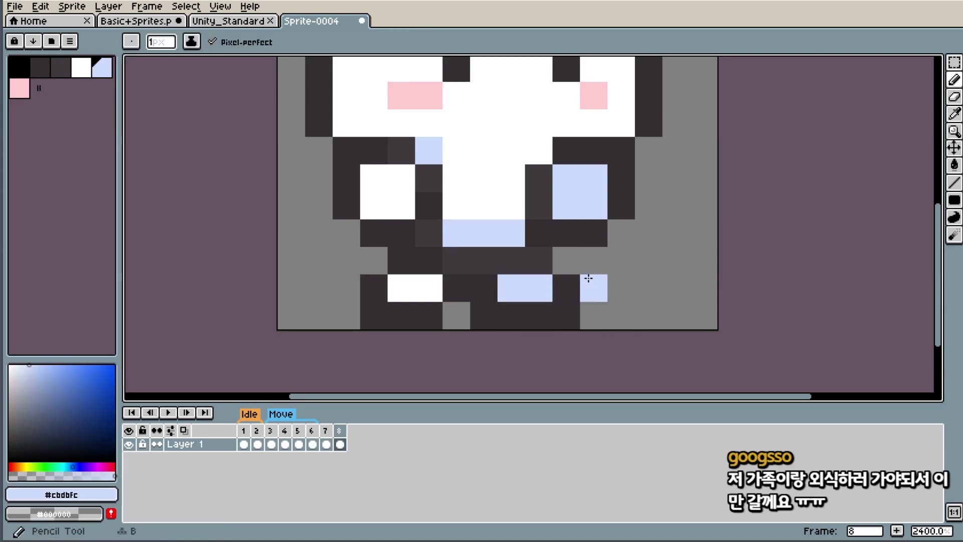
{"action": "scroll", "coordinate": [588, 278], "scroll_direction": "down", "scroll_amount": 7}
{"action": "scroll", "coordinate": [651, 230], "scroll_direction": "up", "scroll_amount": 4}
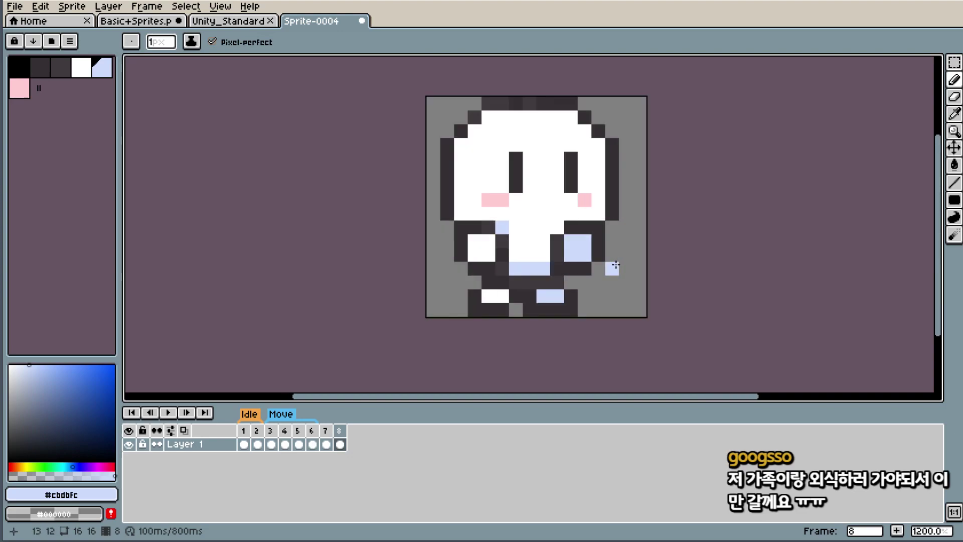
- Compare frame 7 against frame 8 and zoom in on the legs
{"action": "left_click", "coordinate": [331, 432]}
{"action": "left_click", "coordinate": [341, 432]}
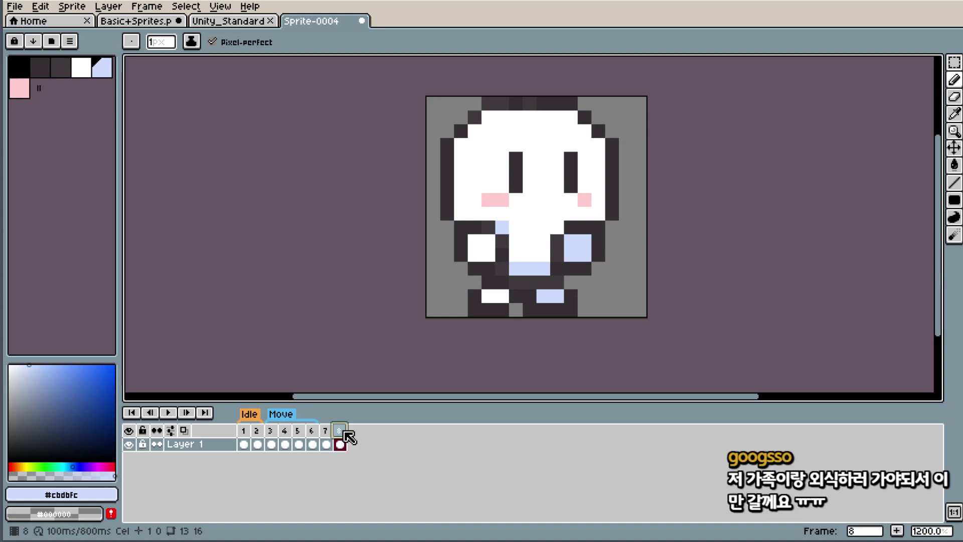
{"action": "scroll", "coordinate": [606, 219], "scroll_direction": "up", "scroll_amount": 3}
{"action": "scroll", "coordinate": [604, 199], "scroll_direction": "down", "scroll_amount": 3}
{"action": "scroll", "coordinate": [514, 258], "scroll_direction": "up", "scroll_amount": 3}
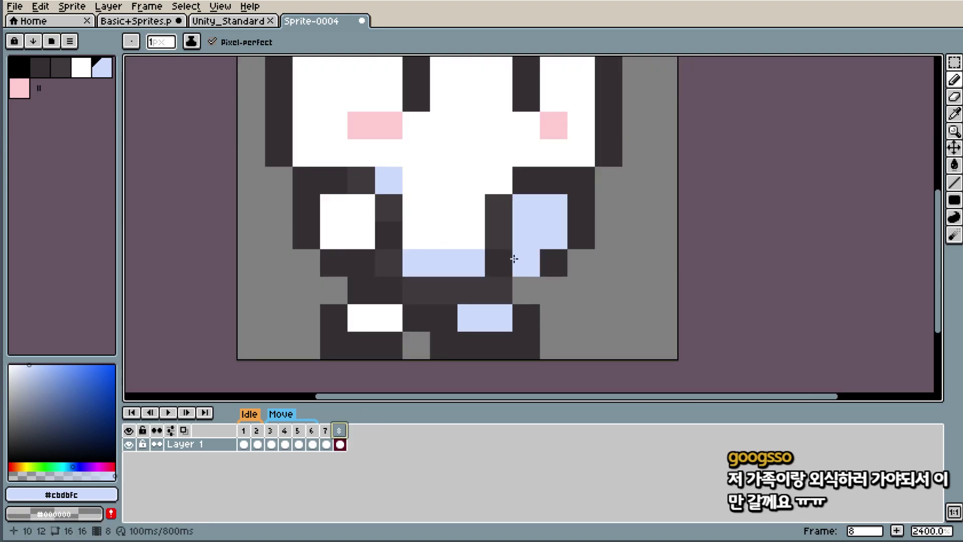
{"action": "scroll", "coordinate": [514, 259], "scroll_direction": "down", "scroll_amount": 3}
{"action": "scroll", "coordinate": [563, 258], "scroll_direction": "up", "scroll_amount": 3}
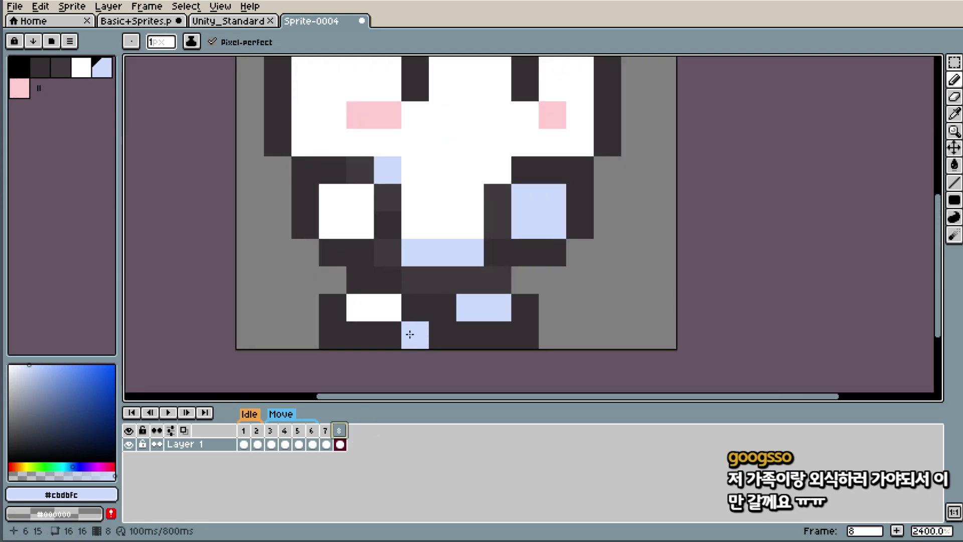
{"action": "scroll", "coordinate": [481, 236], "scroll_direction": "down", "scroll_amount": 3}
{"action": "scroll", "coordinate": [477, 226], "scroll_direction": "up", "scroll_amount": 4}
{"action": "scroll", "coordinate": [467, 250], "scroll_direction": "down", "scroll_amount": 1}
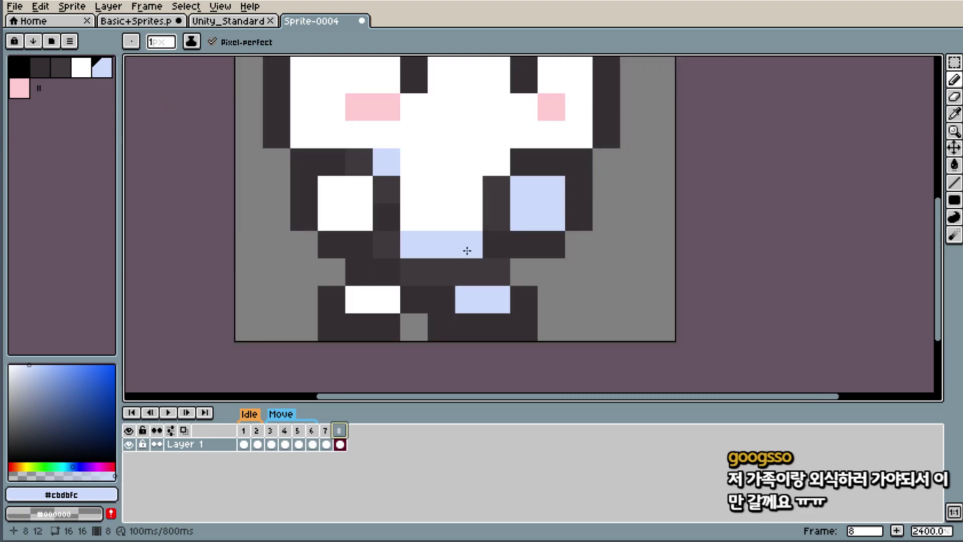
{"action": "scroll", "coordinate": [467, 250], "scroll_direction": "up", "scroll_amount": 1}
{"action": "scroll", "coordinate": [479, 249], "scroll_direction": "down", "scroll_amount": 3}
{"action": "scroll", "coordinate": [393, 262], "scroll_direction": "up", "scroll_amount": 3}
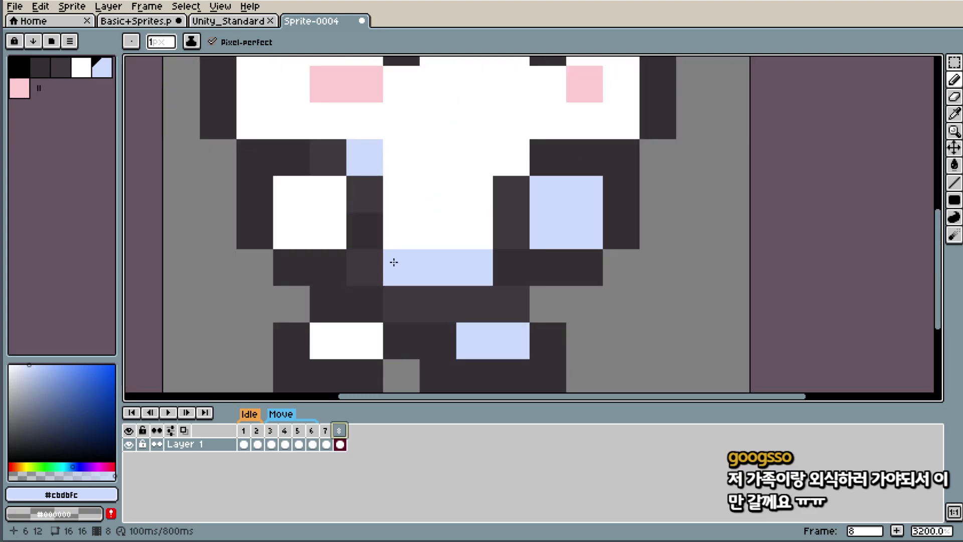
- Paint a row of white pixels for the left leg and extend the right leg in light blue
{"action": "key", "text": "i"}
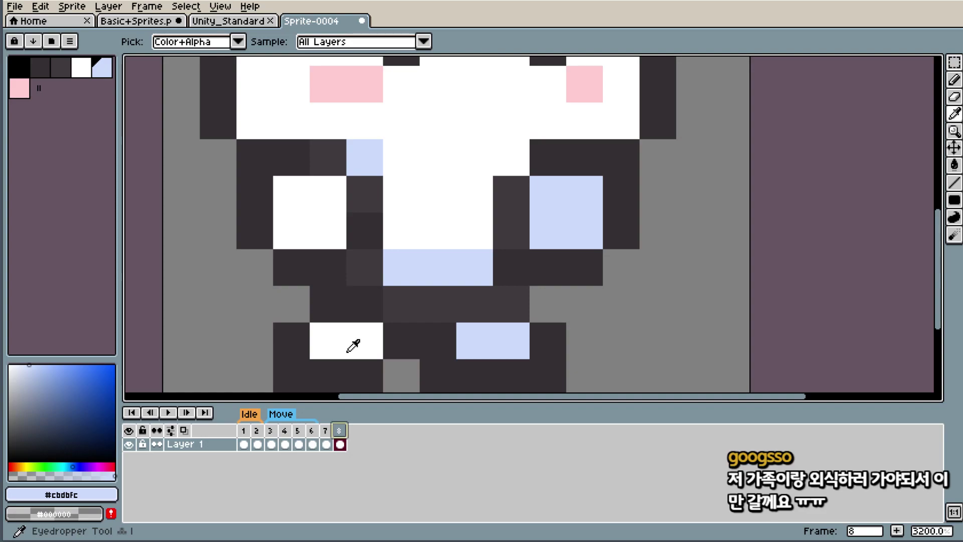
{"action": "left_click", "coordinate": [354, 346]}
{"action": "key", "text": "b"}
{"action": "left_click", "coordinate": [364, 304]}
{"action": "left_click", "coordinate": [328, 304]}
{"action": "left_click", "coordinate": [401, 304]}
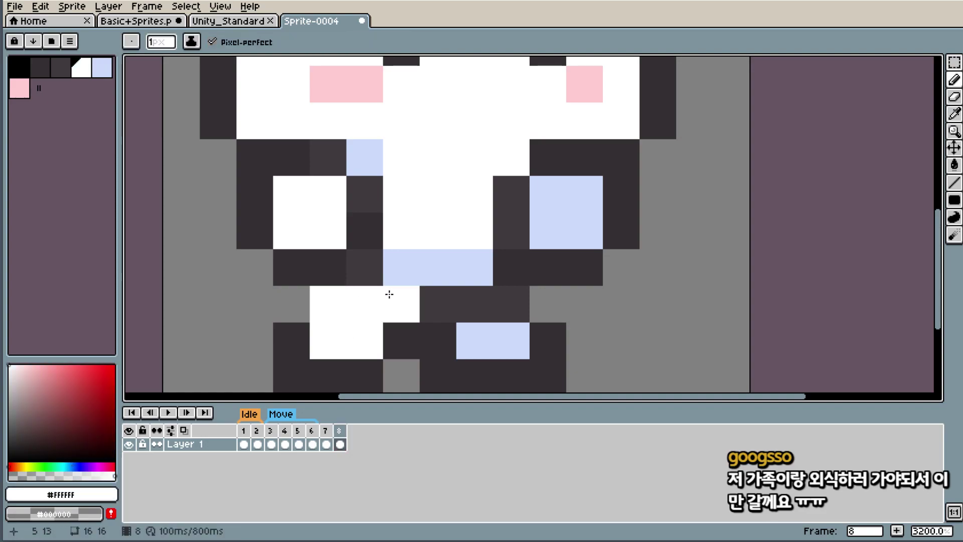
{"action": "scroll", "coordinate": [439, 265], "scroll_direction": "down", "scroll_amount": 5}
{"action": "scroll", "coordinate": [439, 265], "scroll_direction": "up", "scroll_amount": 4}
{"action": "left_click", "coordinate": [445, 301], "text": "alt"}
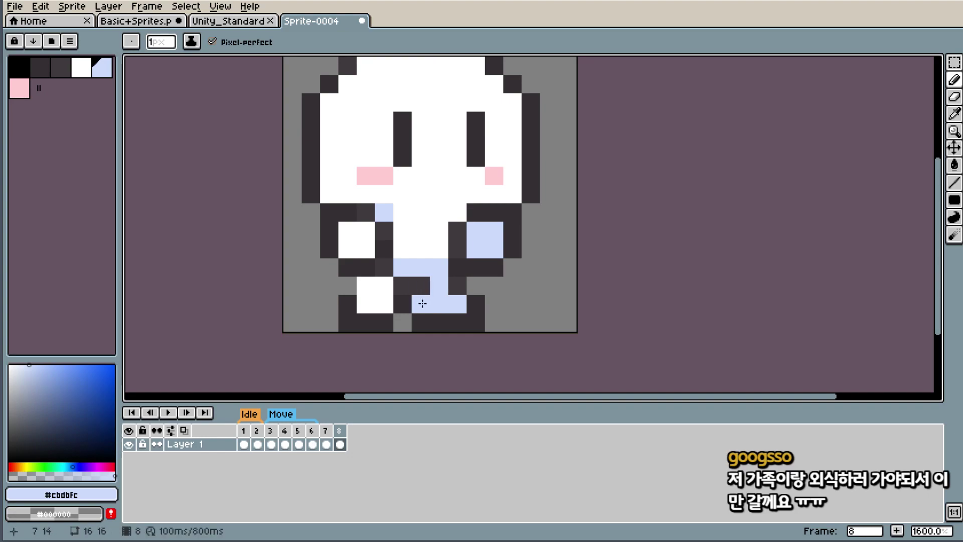
- Erase two dark pixels under the right leg, recolour a leg pixel light blue, and erase the bottom blue pixel
{"action": "key", "text": "e"}
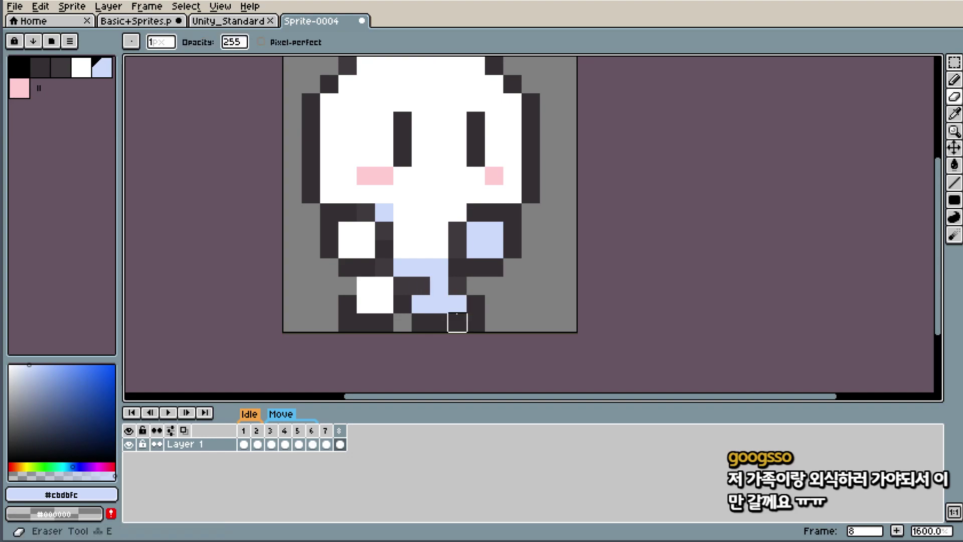
{"action": "left_click_drag", "start_coordinate": [475, 305], "coordinate": [475, 322]}
{"action": "left_click", "coordinate": [436, 316], "text": "alt"}
{"action": "key", "text": "b"}
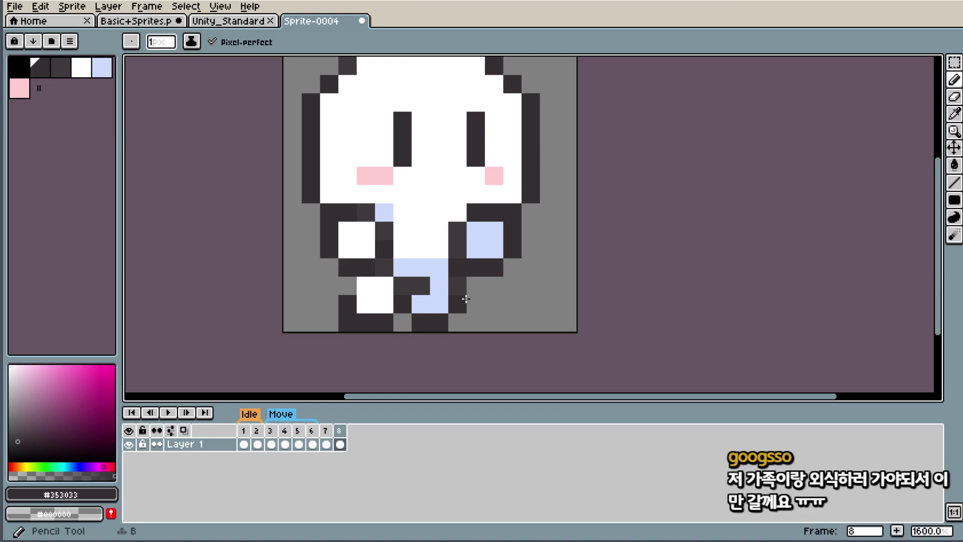
{"action": "scroll", "coordinate": [507, 258], "scroll_direction": "down", "scroll_amount": 5}
{"action": "scroll", "coordinate": [478, 262], "scroll_direction": "up", "scroll_amount": 4}
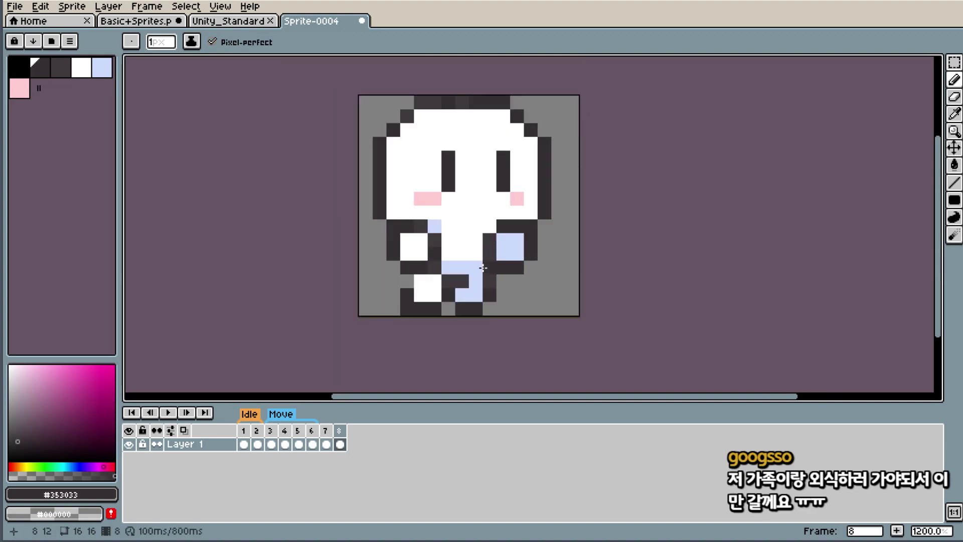
{"action": "scroll", "coordinate": [455, 266], "scroll_direction": "up", "scroll_amount": 1}
{"action": "left_click", "coordinate": [482, 290], "text": "alt"}
{"action": "left_click", "coordinate": [462, 264]}
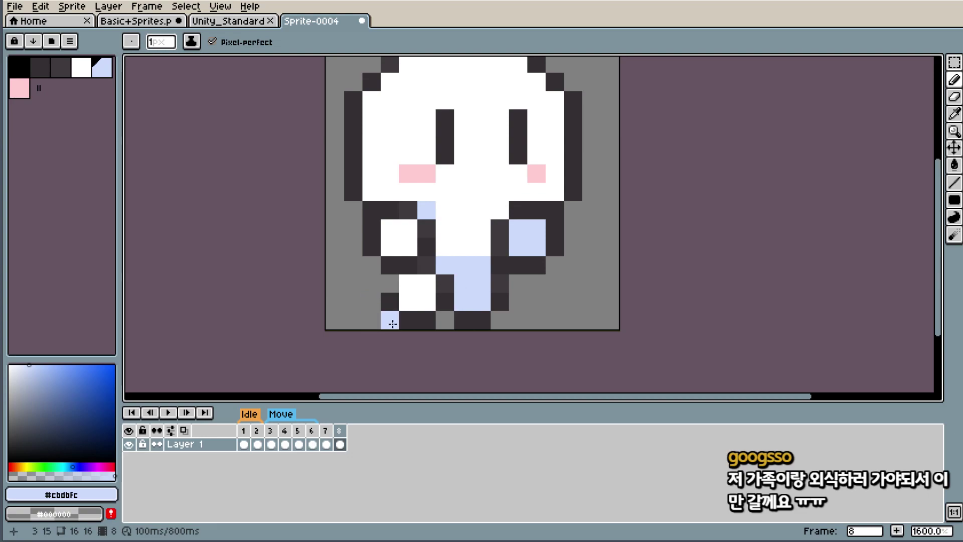
{"action": "key", "text": "e"}
{"action": "left_click", "coordinate": [392, 323]}
- Repaint a light-blue leg pixel in the dark outline colour to form the foot
{"action": "scroll", "coordinate": [546, 250], "scroll_direction": "down", "scroll_amount": 5}
{"action": "scroll", "coordinate": [490, 269], "scroll_direction": "up", "scroll_amount": 7}
{"action": "key", "text": "i"}
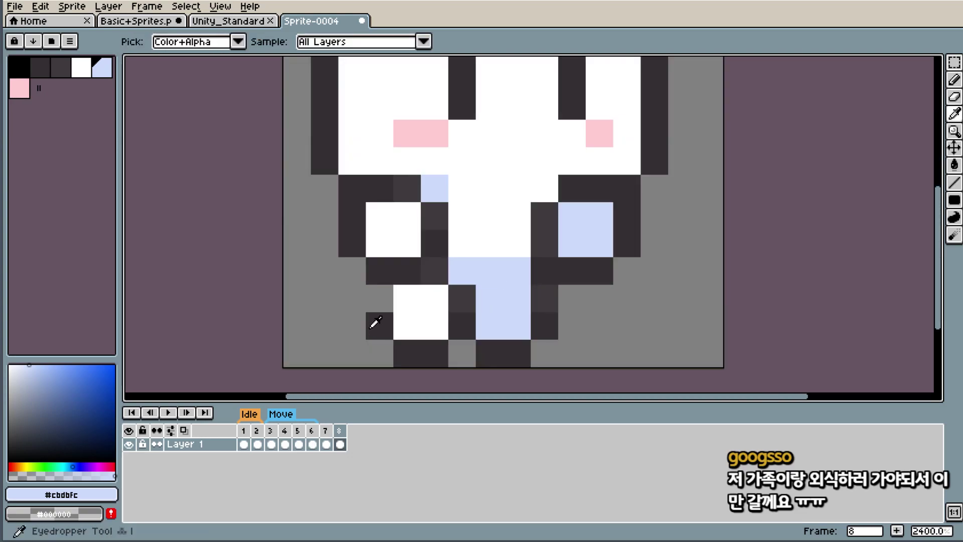
{"action": "left_click", "coordinate": [375, 322]}
{"action": "key", "text": "b"}
{"action": "left_click", "coordinate": [462, 262]}
{"action": "scroll", "coordinate": [598, 222], "scroll_direction": "down", "scroll_amount": 5}
{"action": "scroll", "coordinate": [610, 217], "scroll_direction": "down", "scroll_amount": 2}
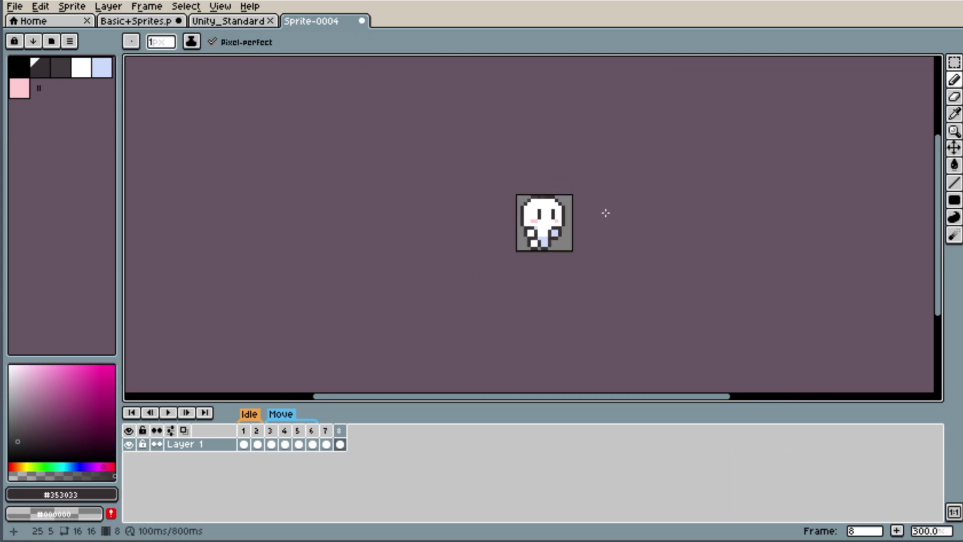
- Undo the stray dark pixel and repaint two light-blue leg pixels white on frame 8
{"action": "scroll", "coordinate": [552, 233], "scroll_direction": "up", "scroll_amount": 6}
{"action": "scroll", "coordinate": [510, 249], "scroll_direction": "up", "scroll_amount": 1}
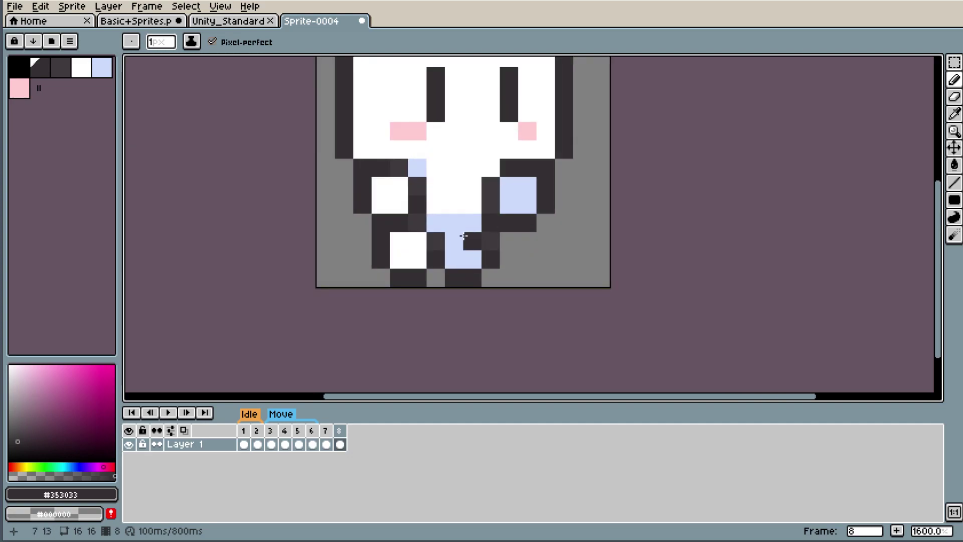
{"action": "scroll", "coordinate": [464, 236], "scroll_direction": "up", "scroll_amount": 2}
{"action": "key", "text": "ctrl+z"}
{"action": "left_click", "coordinate": [423, 193], "text": "alt"}
{"action": "left_click", "coordinate": [423, 203]}
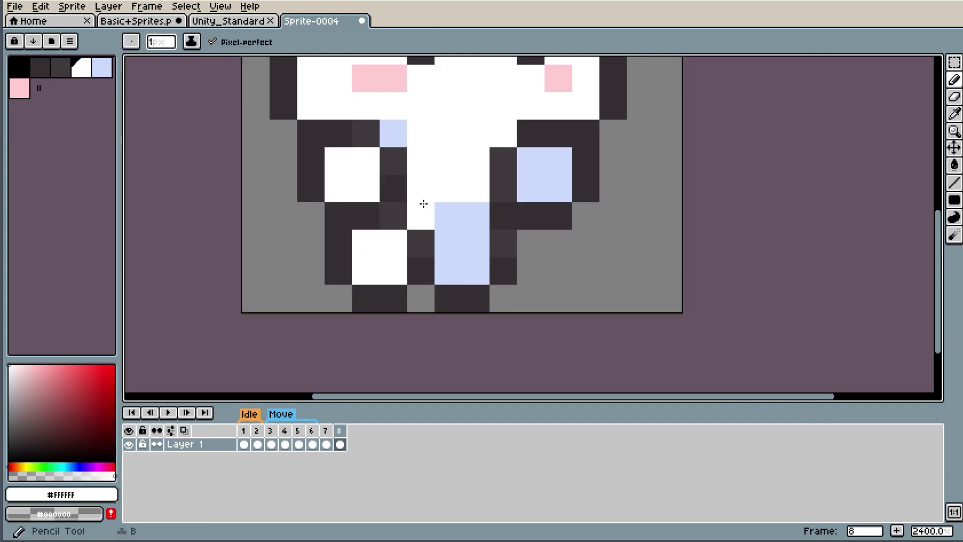
{"action": "left_click", "coordinate": [464, 216]}
{"action": "scroll", "coordinate": [510, 159], "scroll_direction": "down", "scroll_amount": 6}
{"action": "scroll", "coordinate": [498, 174], "scroll_direction": "up", "scroll_amount": 4}
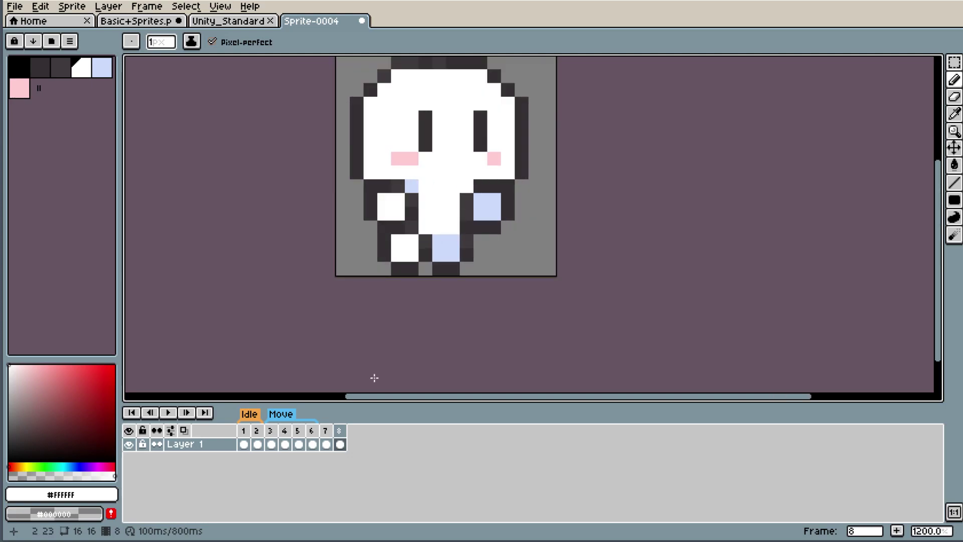
- Compare with frame 7, erase the dark pixel beside the left foot and whiten the foot
{"action": "key", "text": "Left"}
{"action": "key", "text": "Right"}
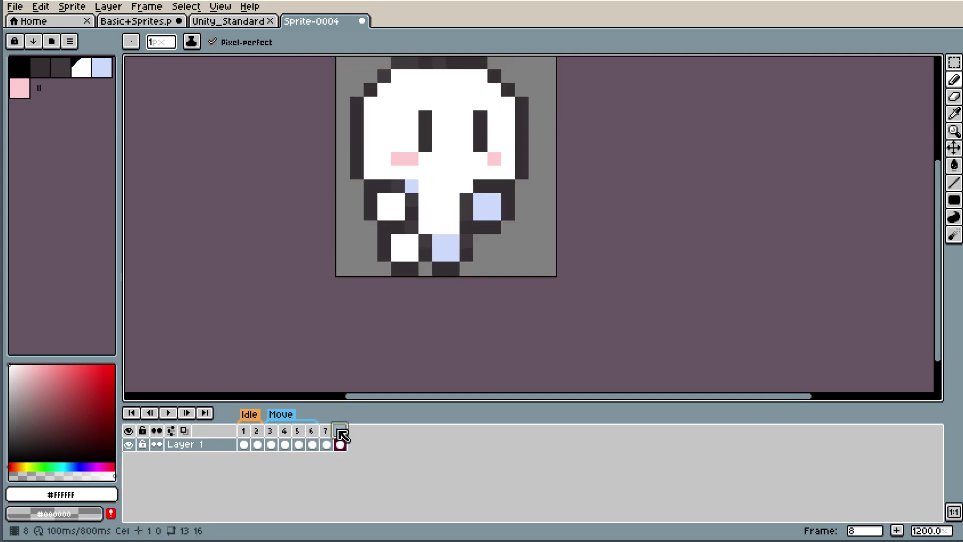
{"action": "scroll", "coordinate": [384, 242], "scroll_direction": "up", "scroll_amount": 1}
{"action": "left_click", "coordinate": [388, 240], "text": "alt"}
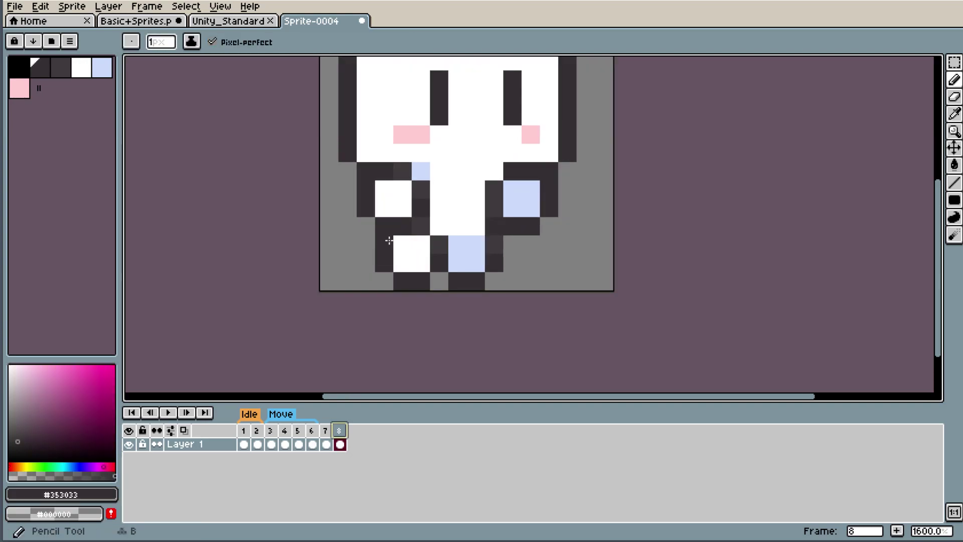
{"action": "key", "text": "e"}
{"action": "left_click", "coordinate": [402, 244]}
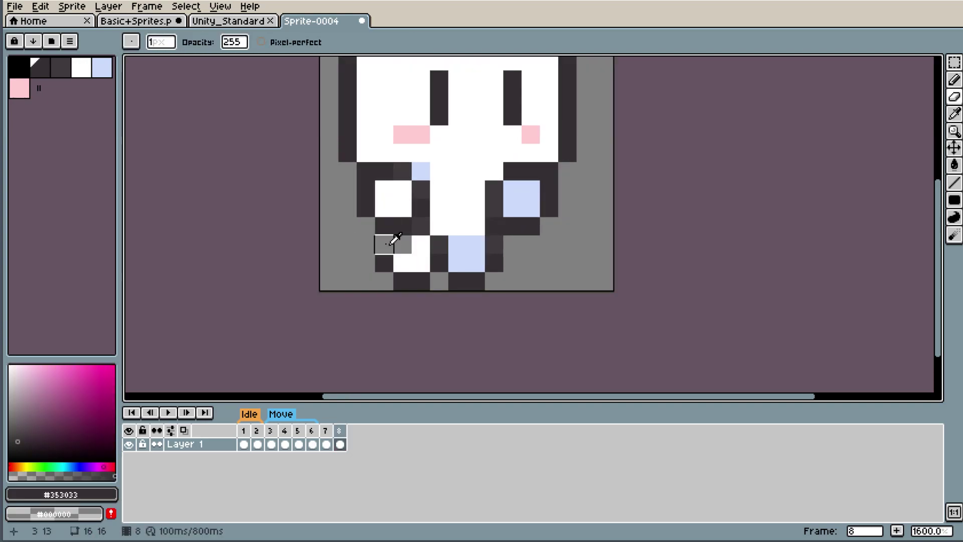
{"action": "key", "text": "b"}
{"action": "left_click", "coordinate": [421, 246], "text": "alt"}
{"action": "left_click", "coordinate": [407, 246]}
{"action": "left_click", "coordinate": [386, 258], "text": "alt"}
{"action": "scroll", "coordinate": [515, 138], "scroll_direction": "down", "scroll_amount": 6}
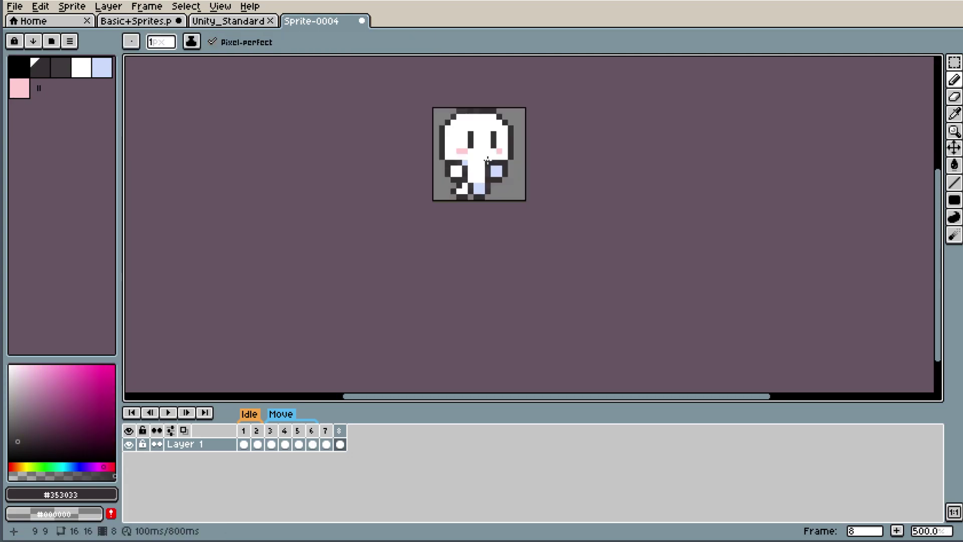
{"action": "scroll", "coordinate": [485, 160], "scroll_direction": "up", "scroll_amount": 6}
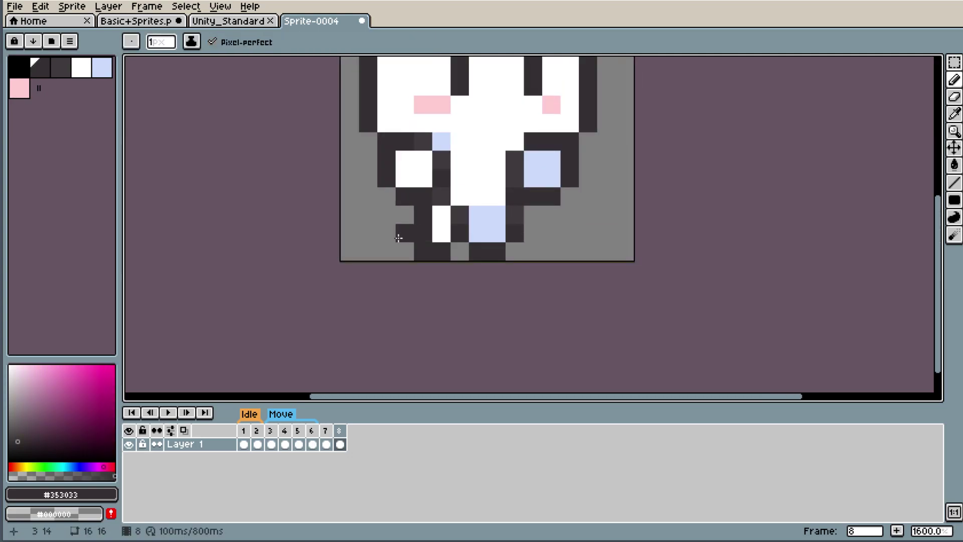
- Turn the bottom light-blue leg row dark #3c3a3d and paint the pixels above the foot white
{"action": "key", "text": "e"}
{"action": "scroll", "coordinate": [529, 158], "scroll_direction": "down", "scroll_amount": 6}
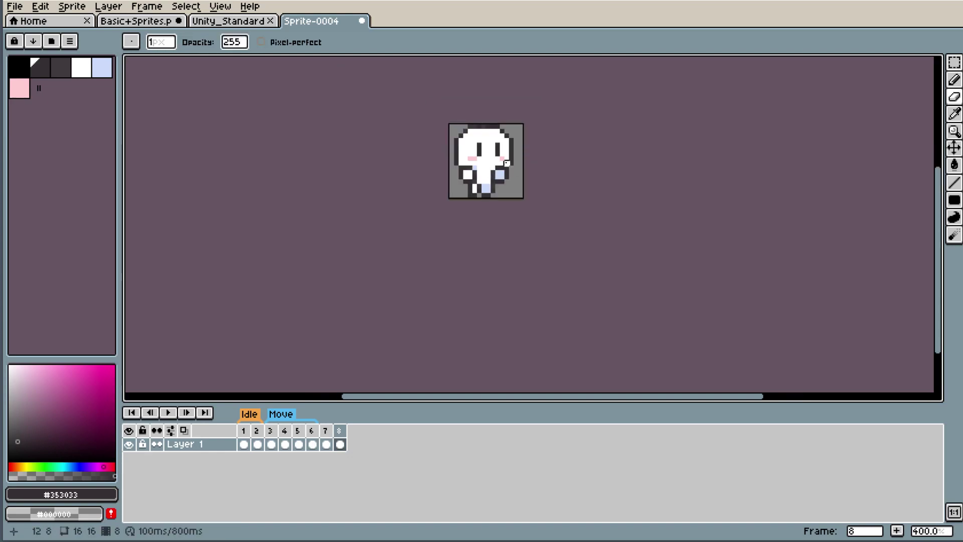
{"action": "scroll", "coordinate": [474, 172], "scroll_direction": "up", "scroll_amount": 8}
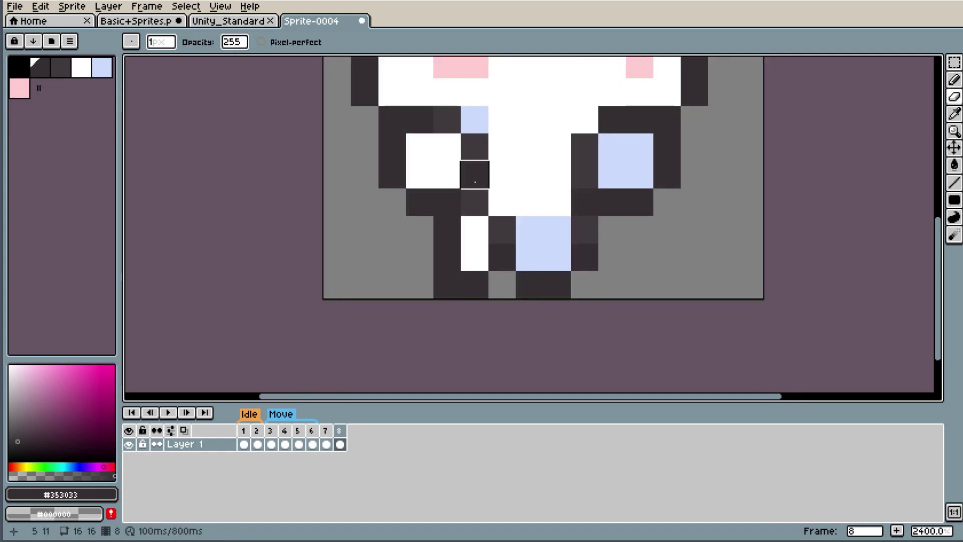
{"action": "key", "text": "i"}
{"action": "left_click", "coordinate": [483, 228]}
{"action": "key", "text": "b"}
{"action": "left_click", "coordinate": [531, 232]}
{"action": "key", "text": "ctrl+z"}
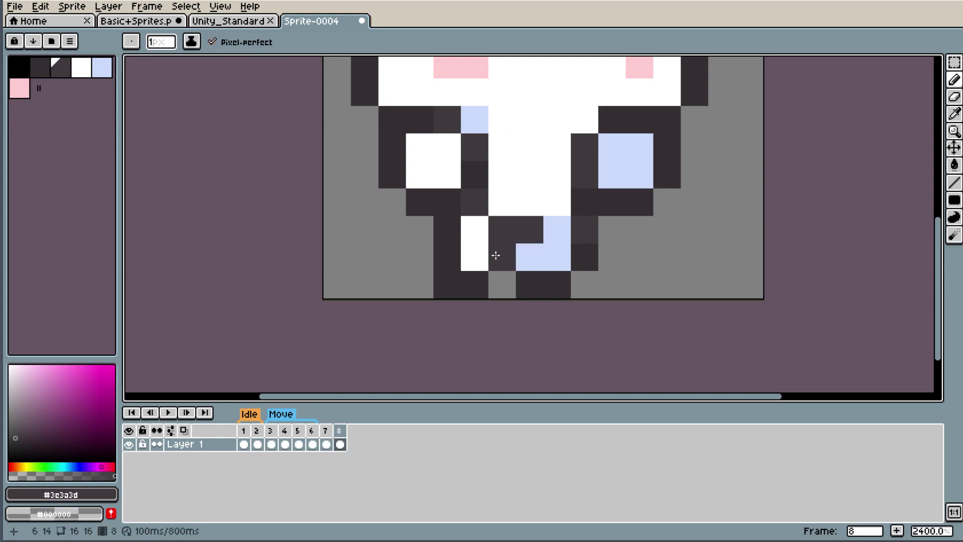
{"action": "left_click_drag", "start_coordinate": [494, 254], "coordinate": [534, 253]}
{"action": "left_click", "coordinate": [508, 203], "text": "alt"}
{"action": "left_click", "coordinate": [499, 235]}
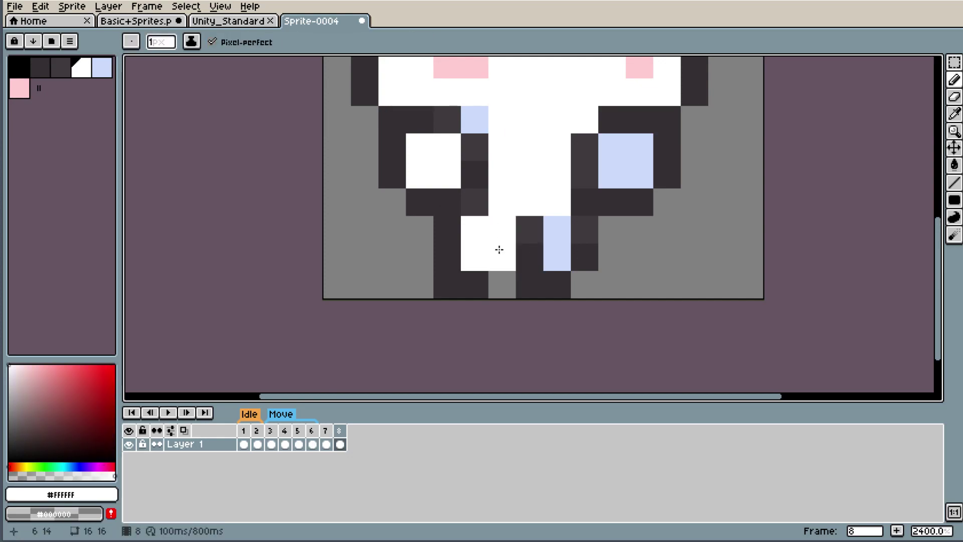
{"action": "left_click", "coordinate": [480, 275]}
- Paint two bottom white pixels dark #3c3a3d, then check the legs against frame 7
{"action": "scroll", "coordinate": [604, 189], "scroll_direction": "down", "scroll_amount": 10}
{"action": "scroll", "coordinate": [617, 183], "scroll_direction": "up", "scroll_amount": 2}
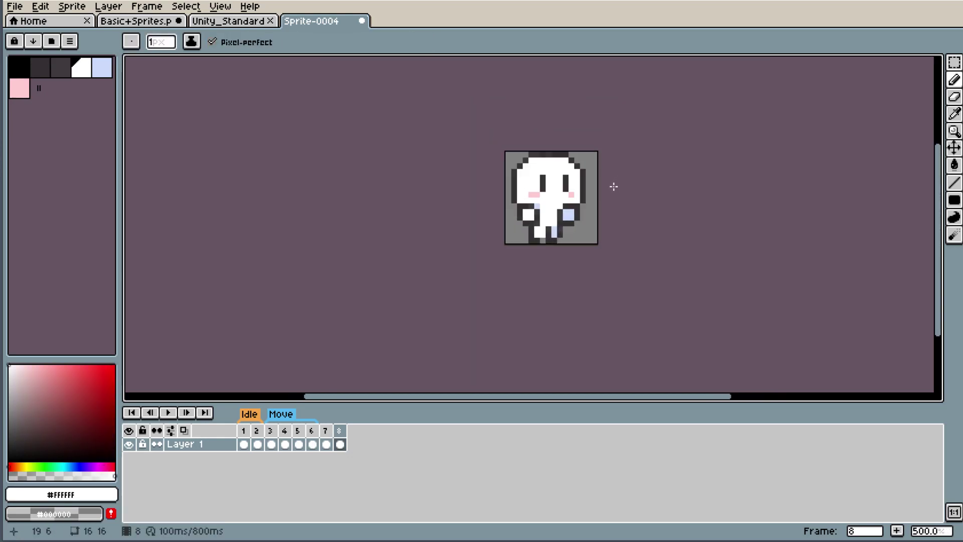
{"action": "scroll", "coordinate": [664, 170], "scroll_direction": "up", "scroll_amount": 2}
{"action": "scroll", "coordinate": [682, 219], "scroll_direction": "up", "scroll_amount": 1}
{"action": "scroll", "coordinate": [516, 325], "scroll_direction": "up", "scroll_amount": 1}
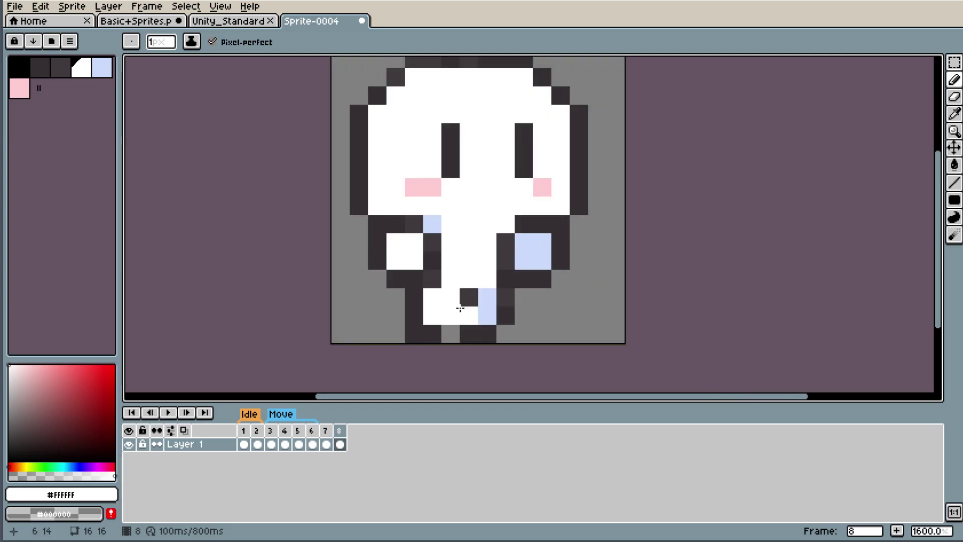
{"action": "left_click", "coordinate": [431, 328], "text": "alt"}
{"action": "left_click_drag", "start_coordinate": [462, 318], "coordinate": [452, 316]}
{"action": "scroll", "coordinate": [503, 291], "scroll_direction": "down", "scroll_amount": 1}
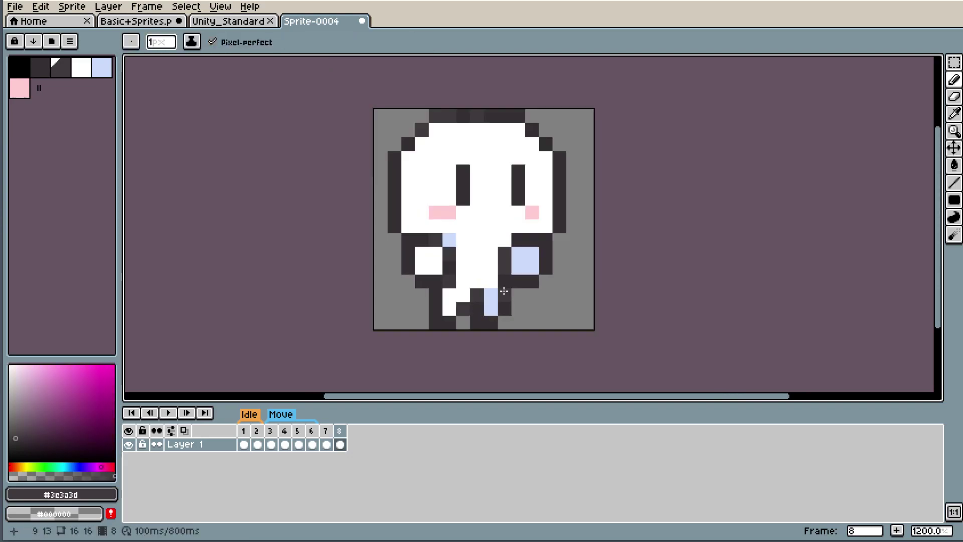
{"action": "scroll", "coordinate": [606, 263], "scroll_direction": "down", "scroll_amount": 4}
{"action": "scroll", "coordinate": [612, 253], "scroll_direction": "down", "scroll_amount": 1}
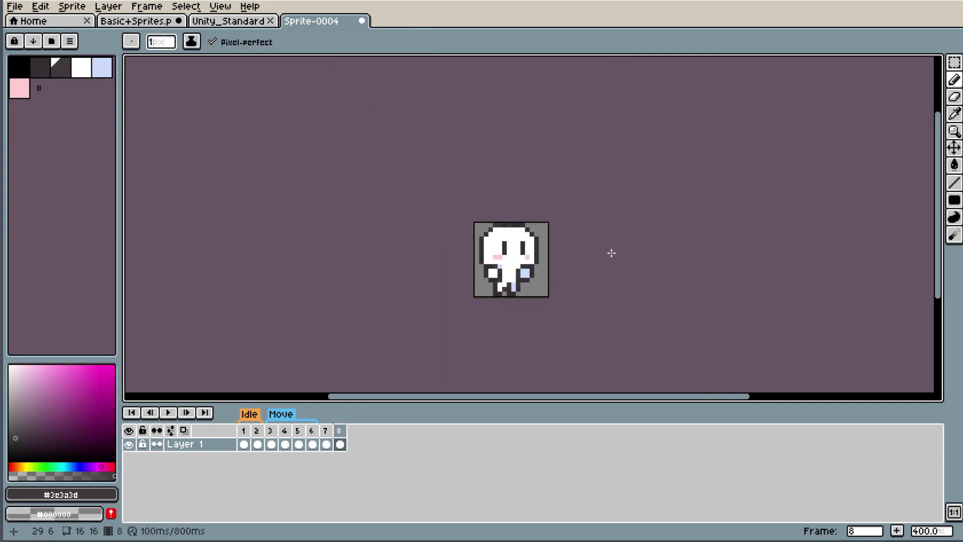
{"action": "left_click", "coordinate": [326, 443]}
{"action": "left_click", "coordinate": [339, 435]}
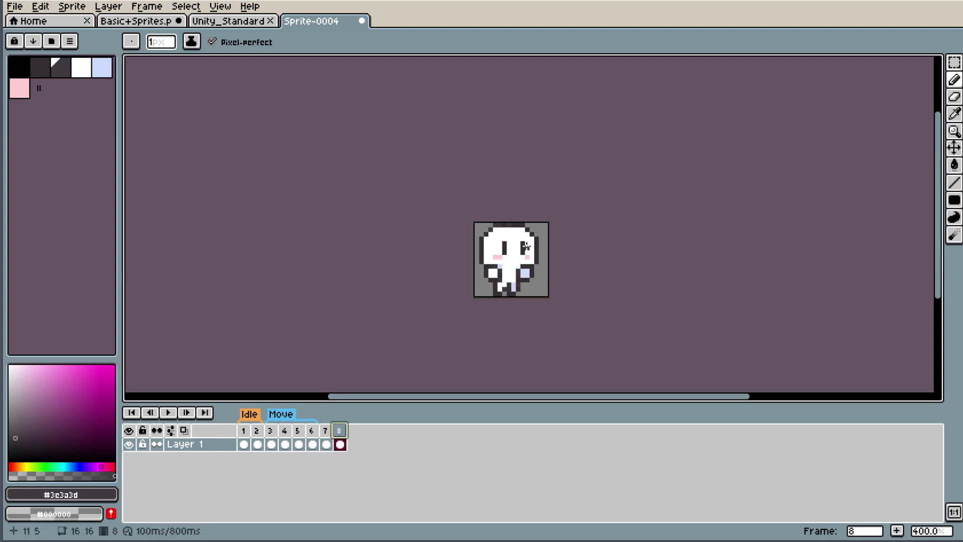
{"action": "scroll", "coordinate": [549, 241], "scroll_direction": "up", "scroll_amount": 1}
{"action": "scroll", "coordinate": [572, 271], "scroll_direction": "up", "scroll_amount": 1}
{"action": "scroll", "coordinate": [543, 290], "scroll_direction": "up", "scroll_amount": 3}
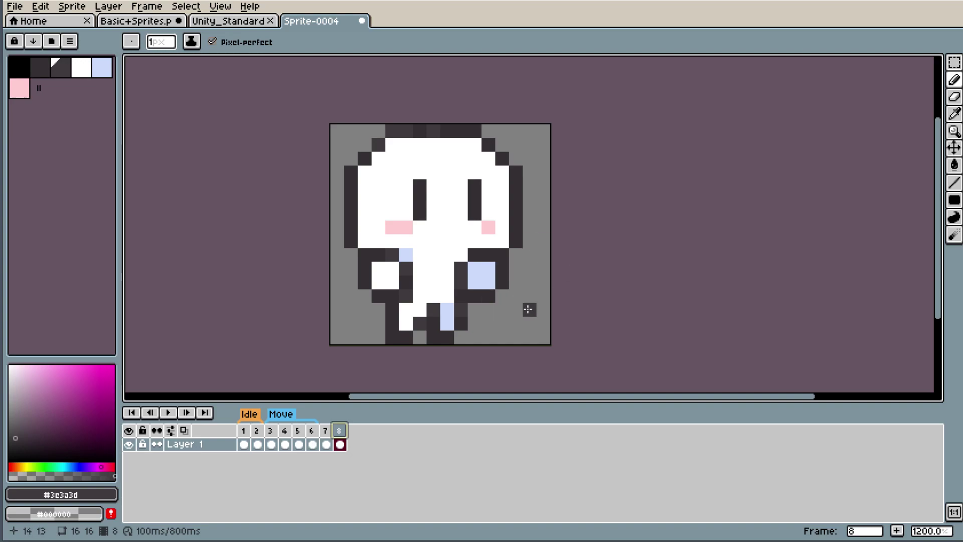
- Add frame 9 and erase its legs, using frame 8's legs as reference
{"action": "left_click", "coordinate": [897, 531]}
{"action": "scroll", "coordinate": [442, 354], "scroll_direction": "up", "scroll_amount": 3}
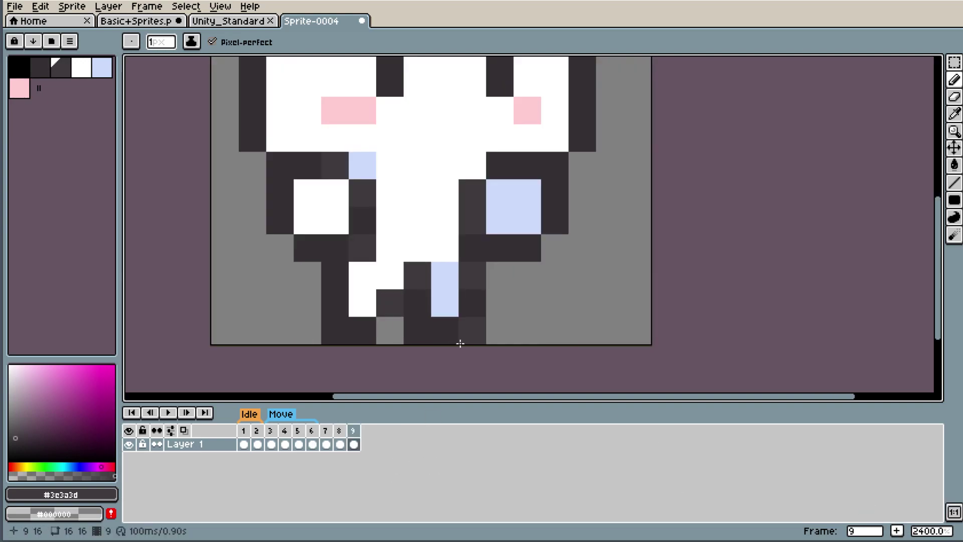
{"action": "key", "text": "e"}
{"action": "mouse_move", "coordinate": [417, 358]}
{"action": "left_mouse_down"}
{"action": "mouse_move", "coordinate": [305, 329]}
{"action": "mouse_move", "coordinate": [249, 300]}
{"action": "mouse_move", "coordinate": [417, 273]}
{"action": "mouse_move", "coordinate": [472, 220]}
{"action": "left_mouse_up"}
{"action": "scroll", "coordinate": [473, 220], "scroll_direction": "down", "scroll_amount": 5}
{"action": "scroll", "coordinate": [466, 219], "scroll_direction": "up", "scroll_amount": 3}
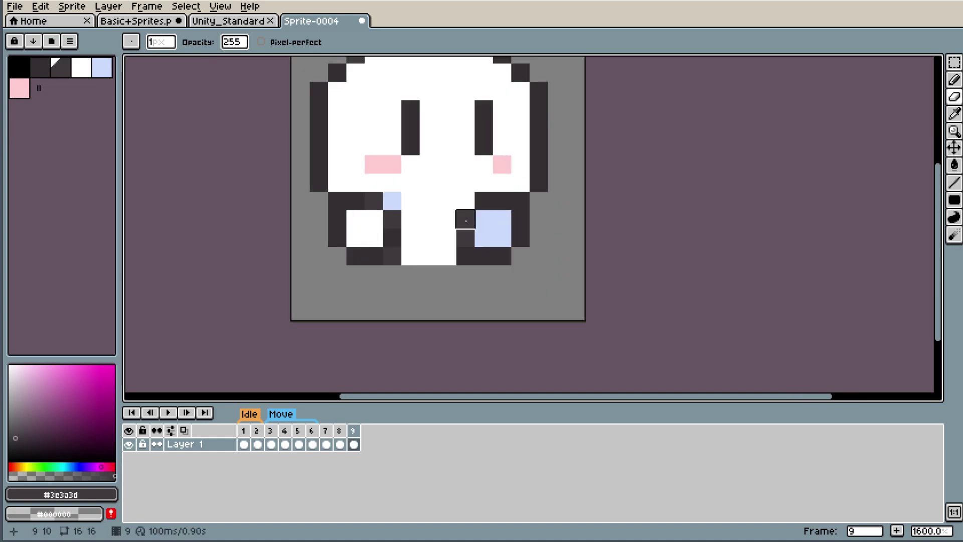
{"action": "left_click", "coordinate": [327, 442]}
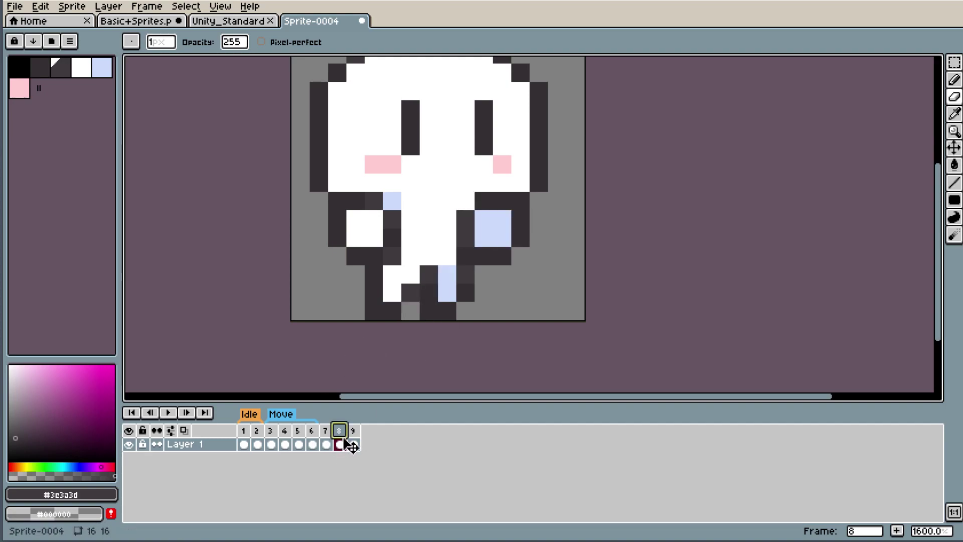
{"action": "left_click", "coordinate": [355, 443]}
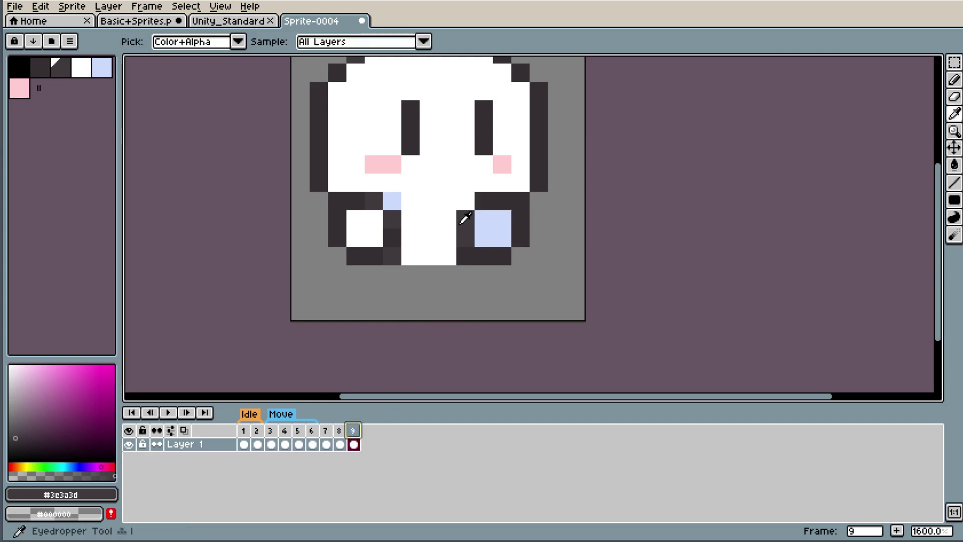
- Clean up the body column in white, add a dark row below and a light-blue #cbdbfc bottom row
{"action": "left_click_drag", "start_coordinate": [482, 216], "coordinate": [481, 246]}
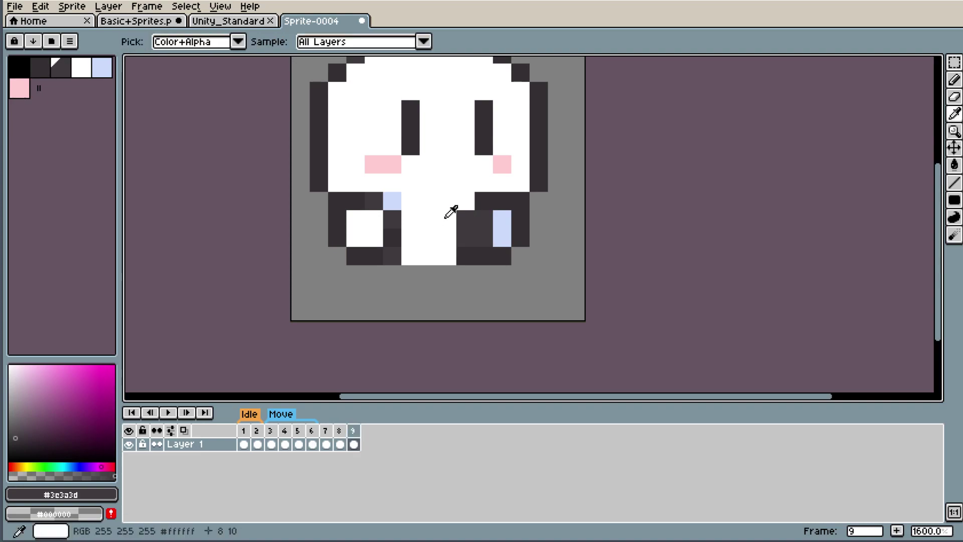
{"action": "left_click", "coordinate": [452, 210], "text": "alt"}
{"action": "left_click_drag", "start_coordinate": [460, 213], "coordinate": [462, 247]}
{"action": "left_click", "coordinate": [483, 221]}
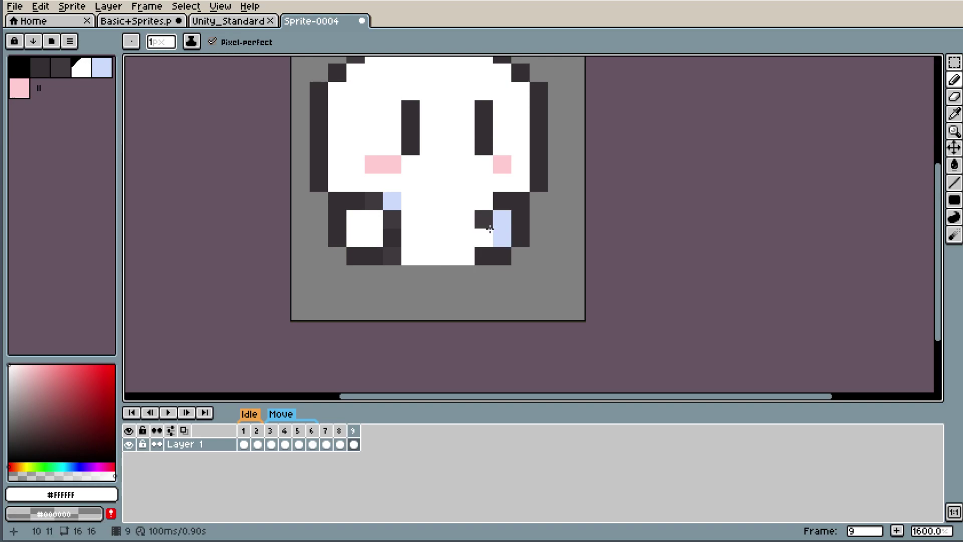
{"action": "left_click", "coordinate": [391, 256], "text": "alt"}
{"action": "left_click_drag", "start_coordinate": [408, 274], "coordinate": [464, 274]}
{"action": "left_click", "coordinate": [507, 226], "text": "alt"}
{"action": "left_click", "coordinate": [411, 256]}
{"action": "left_click_drag", "start_coordinate": [413, 257], "coordinate": [466, 256]}
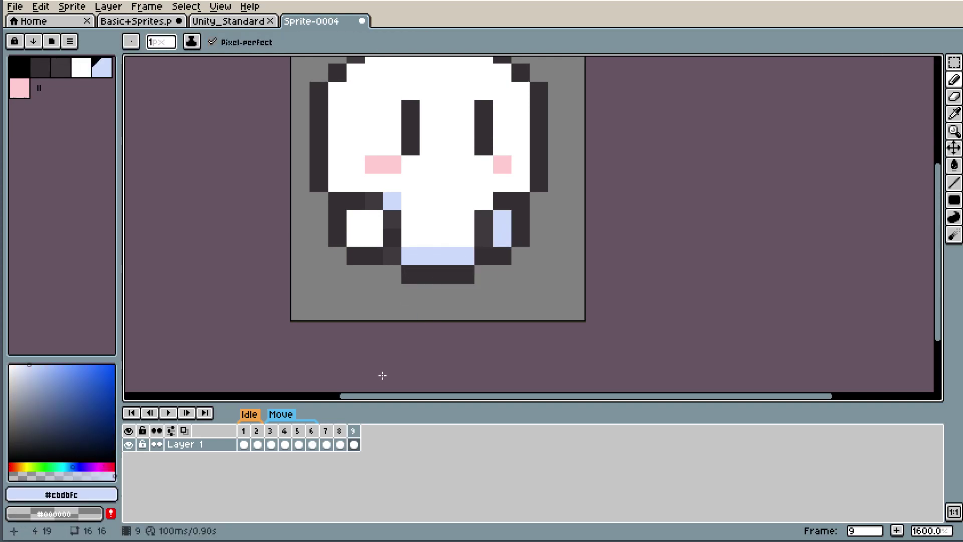
- Paint new white left and right legs below the body with diagonal strokes
{"action": "left_click", "coordinate": [430, 230], "text": "alt"}
{"action": "left_click", "coordinate": [477, 270]}
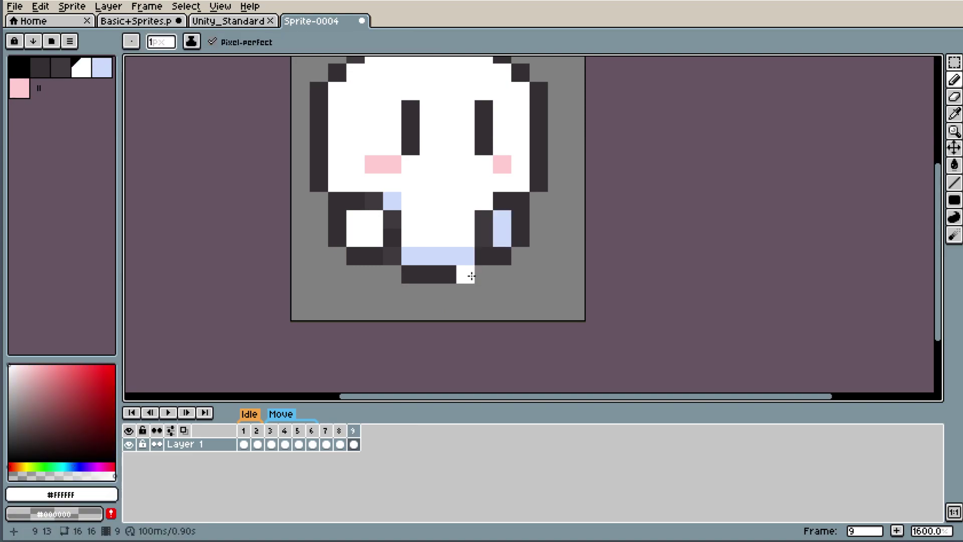
{"action": "left_click_drag", "start_coordinate": [457, 291], "coordinate": [494, 256]}
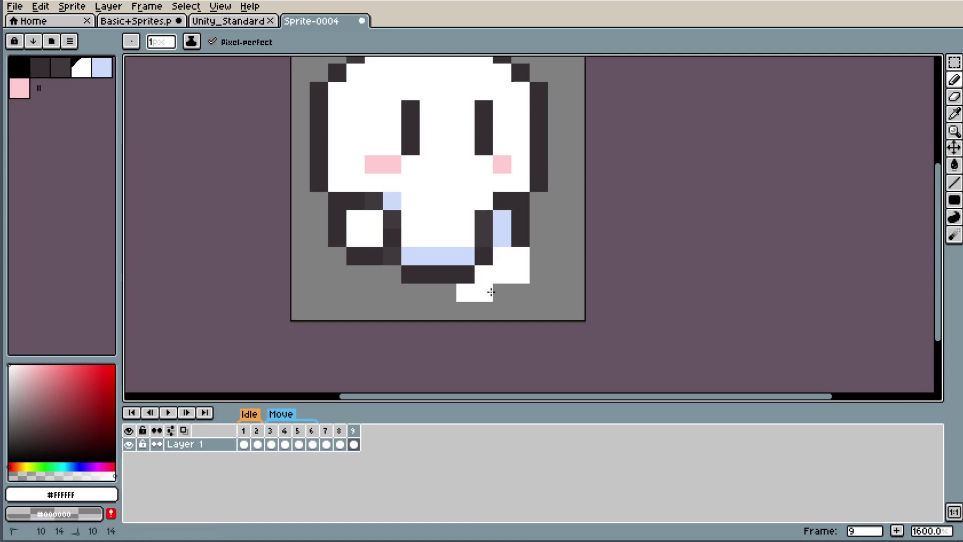
{"action": "left_click", "coordinate": [502, 292]}
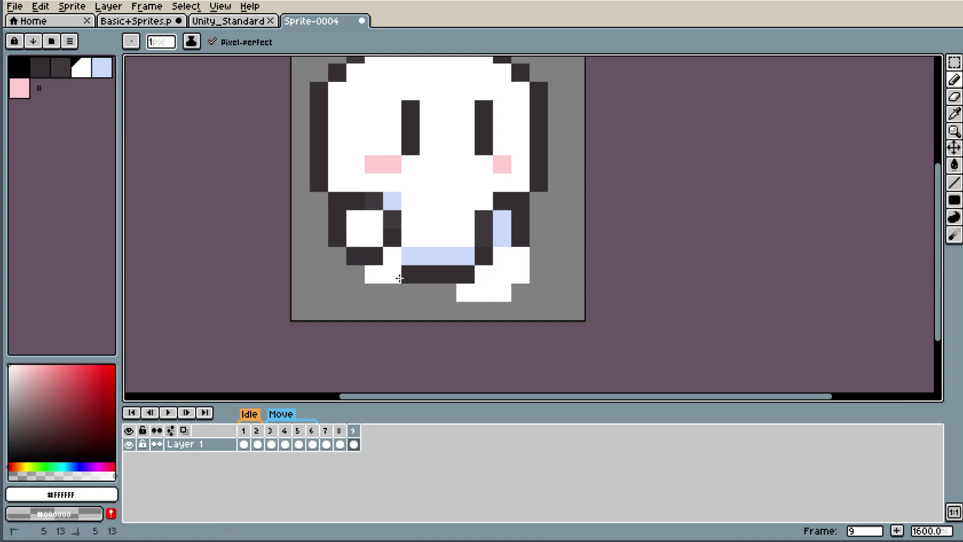
{"action": "left_click_drag", "start_coordinate": [373, 256], "coordinate": [406, 291]}
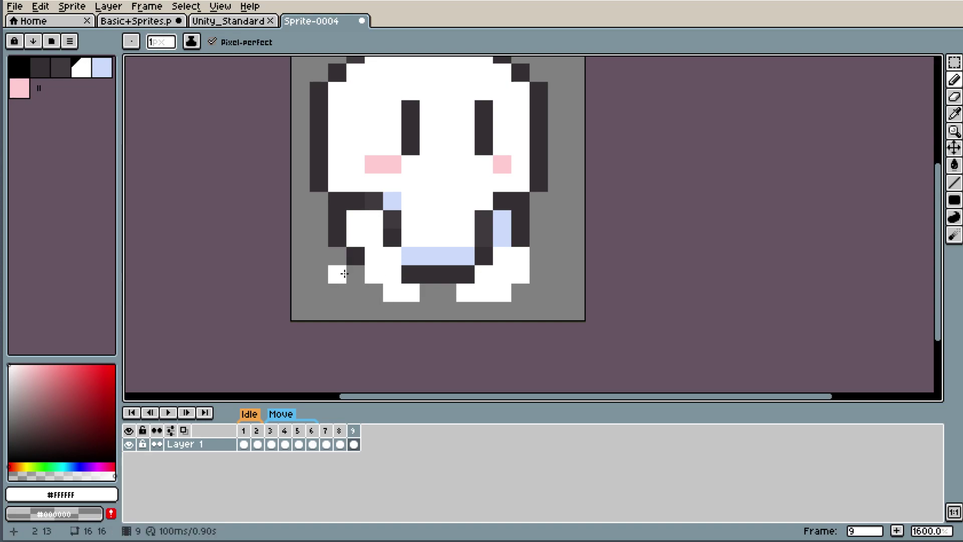
{"action": "scroll", "coordinate": [461, 242], "scroll_direction": "down", "scroll_amount": 3}
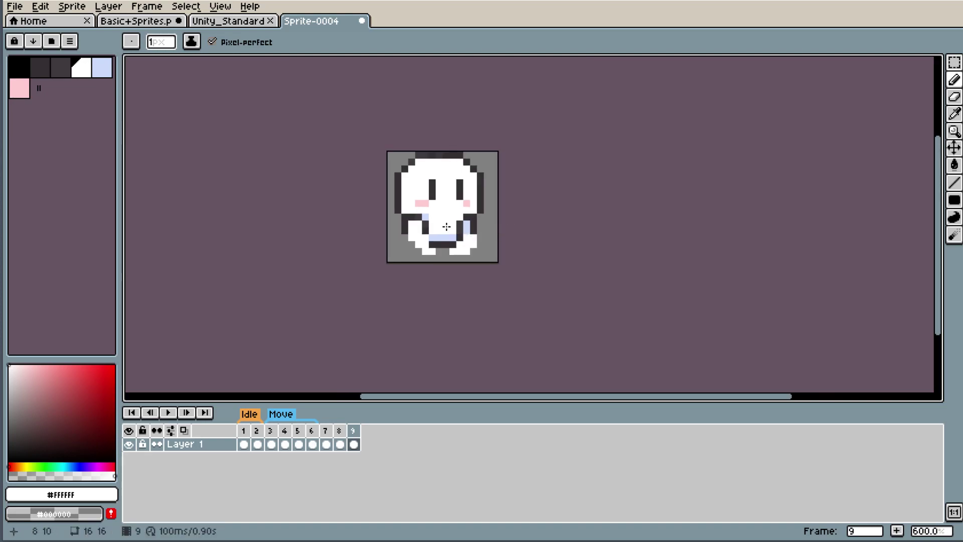
- Outline the lower-left foot and the sprite's bottom edge in dark, undoing one stray pixel
{"action": "scroll", "coordinate": [447, 227], "scroll_direction": "up", "scroll_amount": 4}
{"action": "left_click", "coordinate": [430, 279], "text": "alt"}
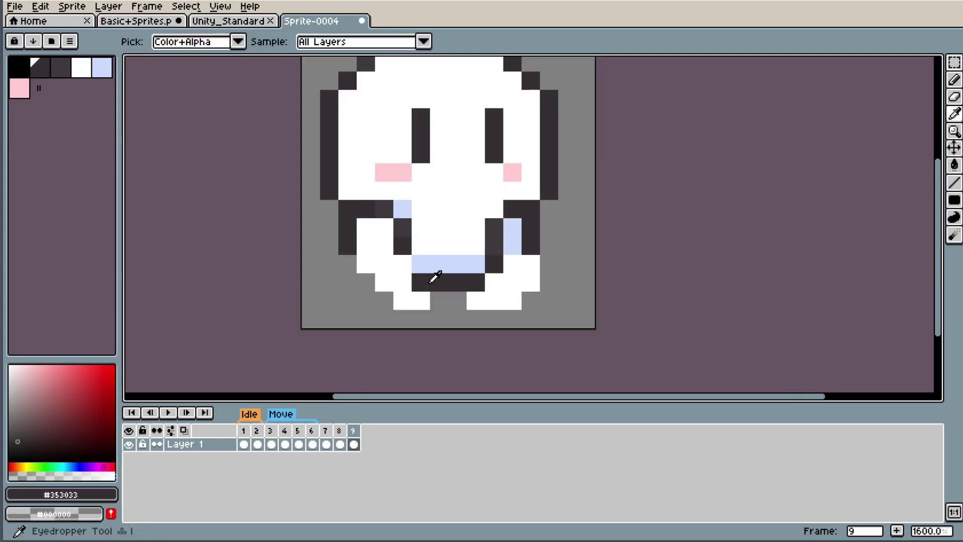
{"action": "left_click_drag", "start_coordinate": [339, 265], "coordinate": [367, 295]}
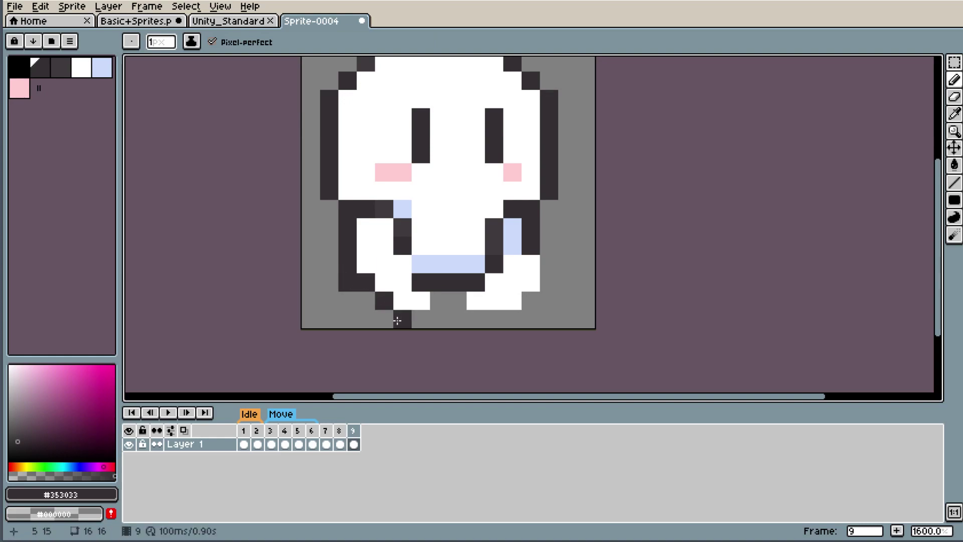
{"action": "mouse_move", "coordinate": [420, 319]}
{"action": "left_mouse_down"}
{"action": "mouse_move", "coordinate": [439, 300]}
{"action": "mouse_move", "coordinate": [502, 319]}
{"action": "mouse_move", "coordinate": [532, 302]}
{"action": "left_mouse_up"}
{"action": "left_click", "coordinate": [457, 301]}
{"action": "scroll", "coordinate": [554, 264], "scroll_direction": "down", "scroll_amount": 1}
{"action": "scroll", "coordinate": [592, 214], "scroll_direction": "down", "scroll_amount": 4}
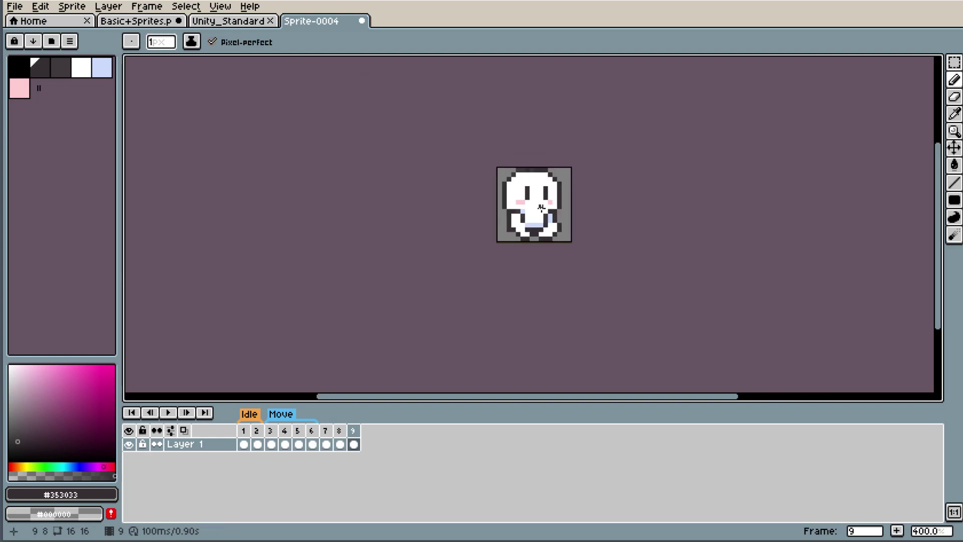
{"action": "scroll", "coordinate": [563, 206], "scroll_direction": "up", "scroll_amount": 3}
{"action": "scroll", "coordinate": [564, 216], "scroll_direction": "up", "scroll_amount": 3}
{"action": "scroll", "coordinate": [571, 251], "scroll_direction": "up", "scroll_amount": 2}
{"action": "key", "text": "ctrl+z"}
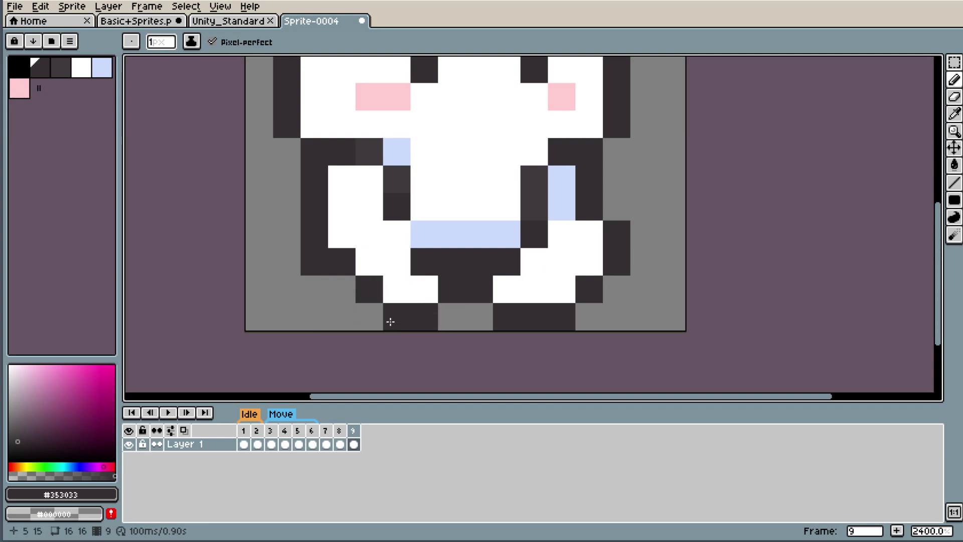
- Reshape the lower-left foot with two white pixels, a dark diagonal and two dark leg pixels
{"action": "left_click", "coordinate": [414, 295], "text": "alt"}
{"action": "left_click_drag", "start_coordinate": [370, 289], "coordinate": [340, 266]}
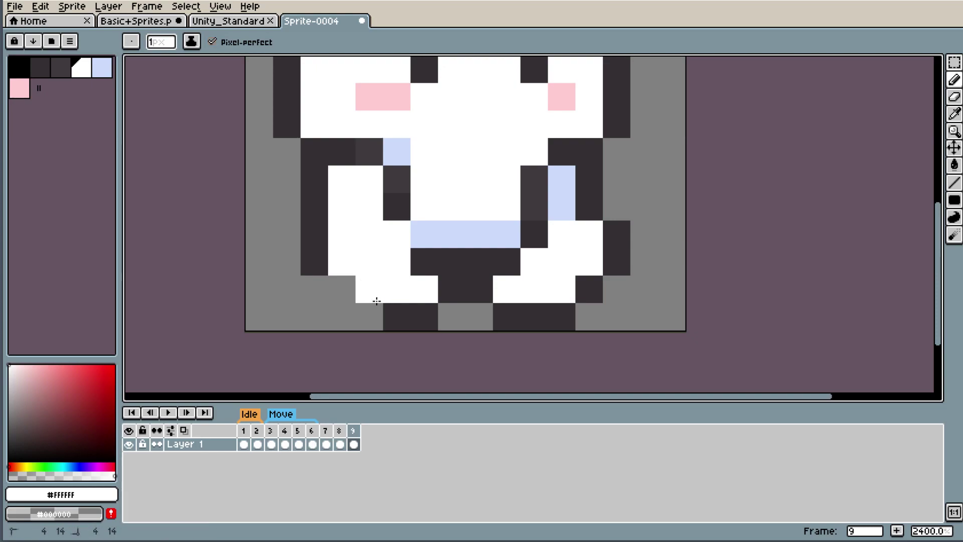
{"action": "left_click", "coordinate": [393, 313], "text": "alt"}
{"action": "left_click_drag", "start_coordinate": [370, 317], "coordinate": [341, 289]}
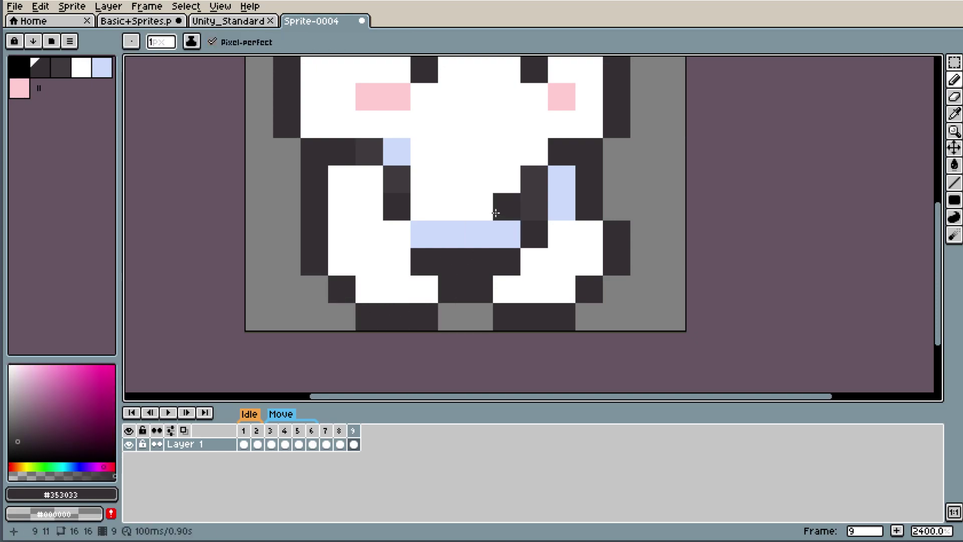
{"action": "scroll", "coordinate": [496, 213], "scroll_direction": "down", "scroll_amount": 7}
{"action": "scroll", "coordinate": [516, 182], "scroll_direction": "down", "scroll_amount": 1}
{"action": "scroll", "coordinate": [533, 161], "scroll_direction": "up", "scroll_amount": 6}
{"action": "scroll", "coordinate": [491, 189], "scroll_direction": "up", "scroll_amount": 2}
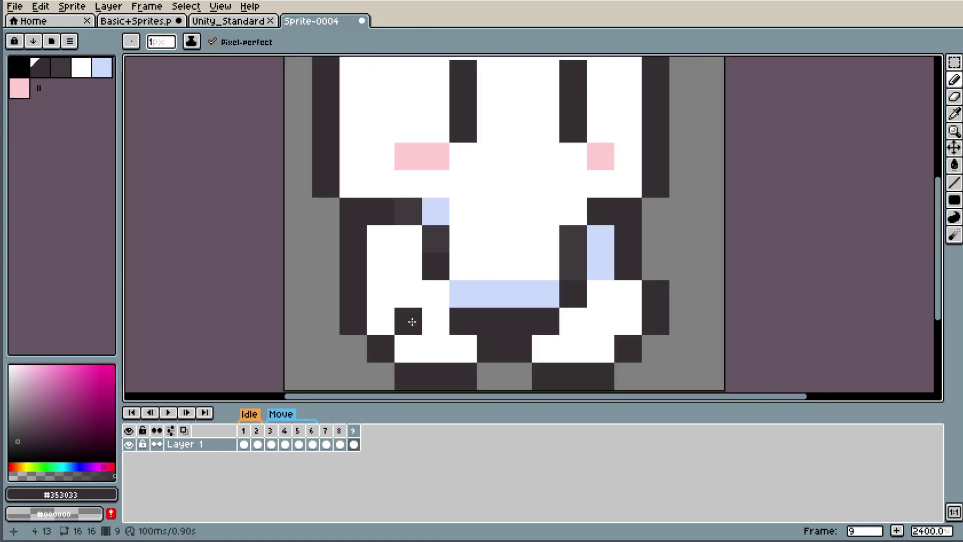
{"action": "left_click_drag", "start_coordinate": [378, 299], "coordinate": [400, 299]}
{"action": "scroll", "coordinate": [400, 299], "scroll_direction": "down", "scroll_amount": 6}
{"action": "scroll", "coordinate": [549, 254], "scroll_direction": "up", "scroll_amount": 4}
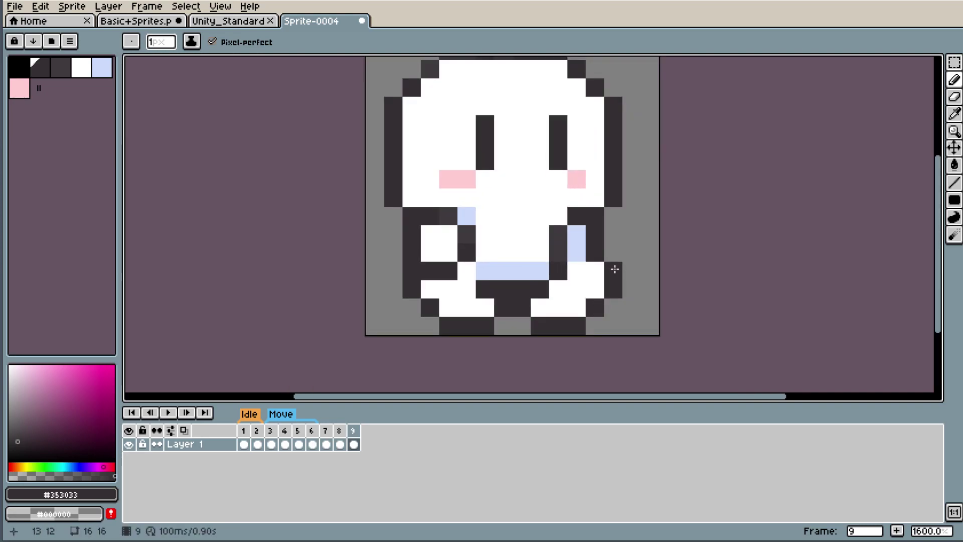
{"action": "scroll", "coordinate": [679, 269], "scroll_direction": "down", "scroll_amount": 4}
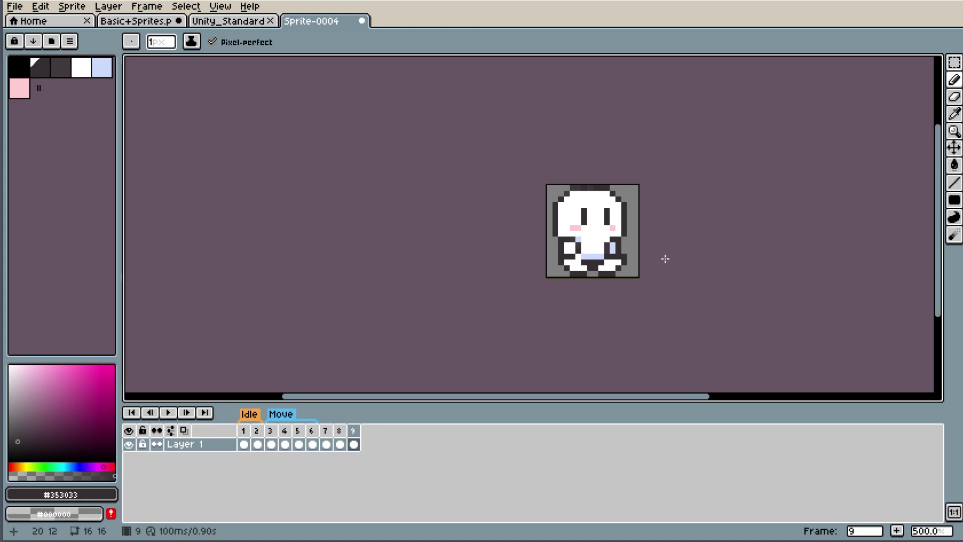
{"action": "scroll", "coordinate": [639, 262], "scroll_direction": "up", "scroll_amount": 4}
{"action": "scroll", "coordinate": [639, 263], "scroll_direction": "up", "scroll_amount": 1}
{"action": "scroll", "coordinate": [601, 211], "scroll_direction": "down", "scroll_amount": 4}
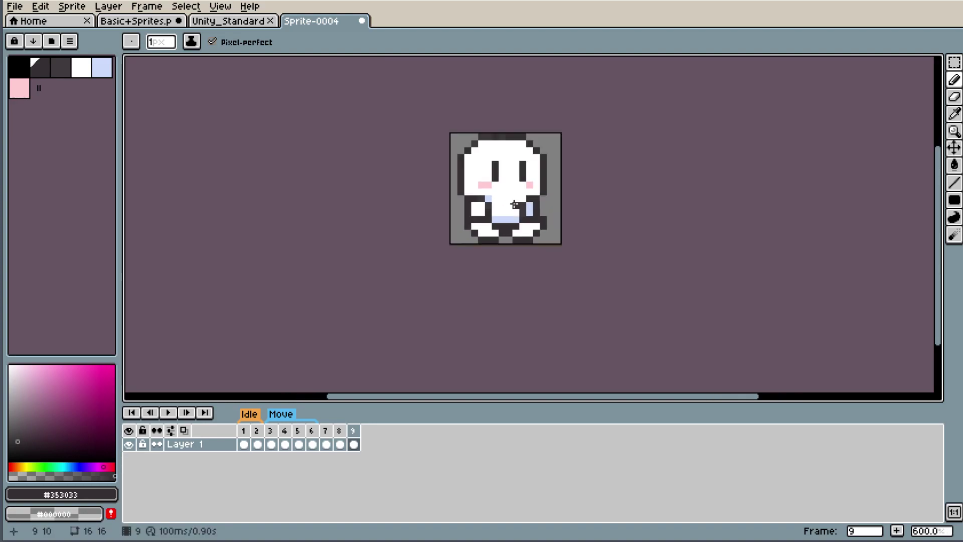
{"action": "scroll", "coordinate": [579, 181], "scroll_direction": "down", "scroll_amount": 2}
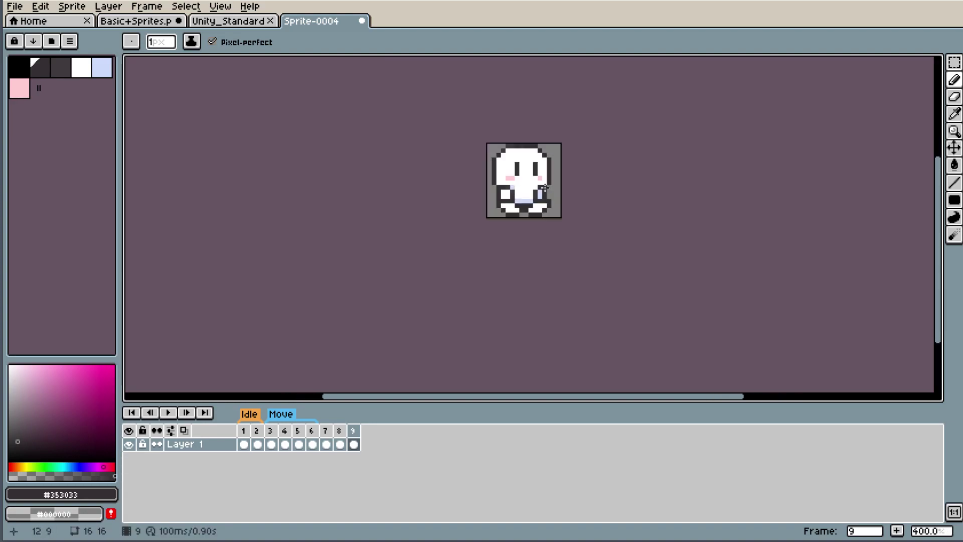
{"action": "scroll", "coordinate": [551, 190], "scroll_direction": "up", "scroll_amount": 5}
{"action": "scroll", "coordinate": [498, 216], "scroll_direction": "up", "scroll_amount": 1}
{"action": "scroll", "coordinate": [498, 216], "scroll_direction": "up", "scroll_amount": 1}
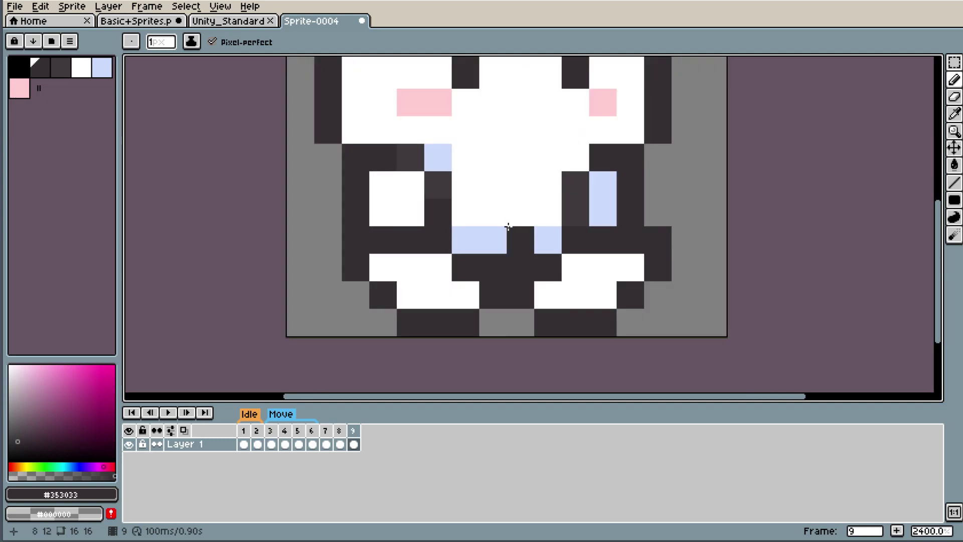
- Undo the transformation of the selected lower-right part of the sprite
{"action": "left_click", "coordinate": [955, 62]}
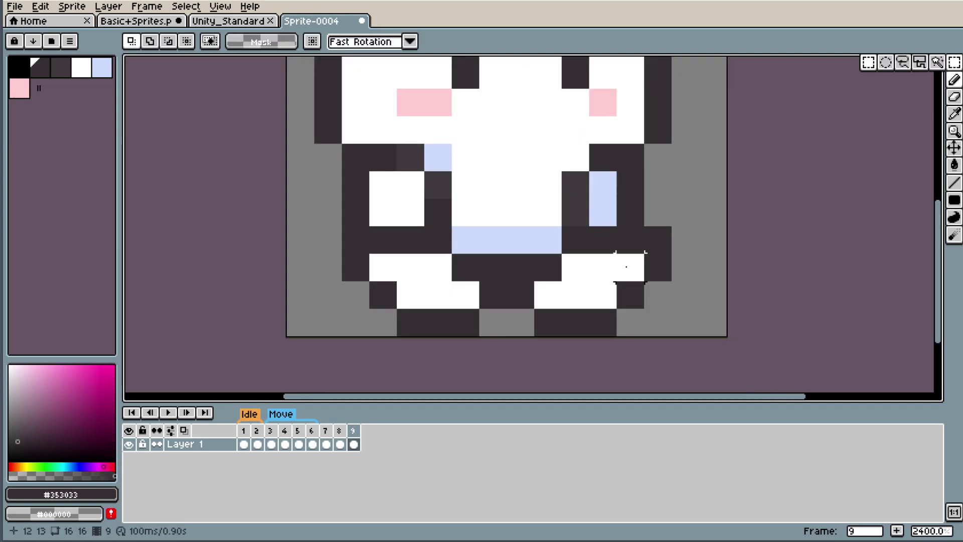
{"action": "left_click_drag", "start_coordinate": [654, 238], "coordinate": [547, 322]}
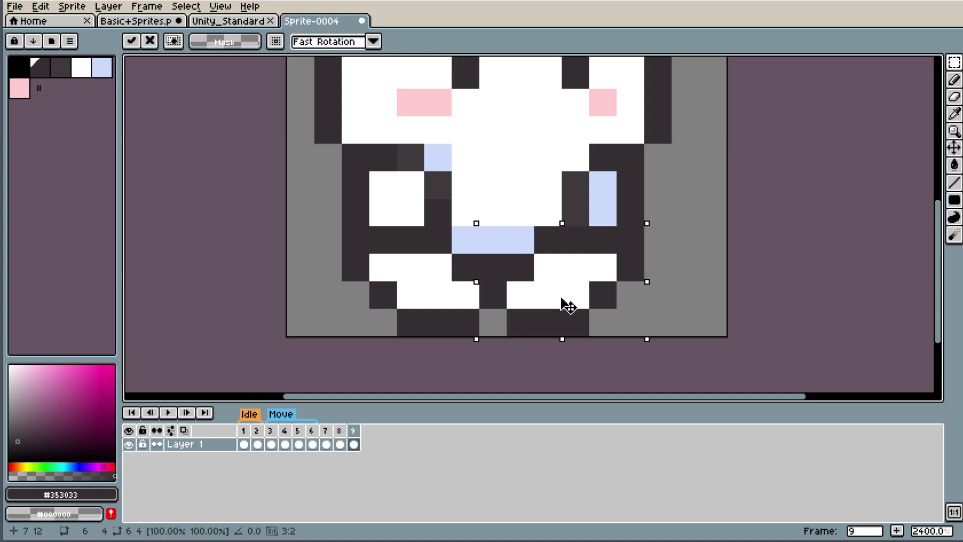
{"action": "scroll", "coordinate": [728, 236], "scroll_direction": "down", "scroll_amount": 5}
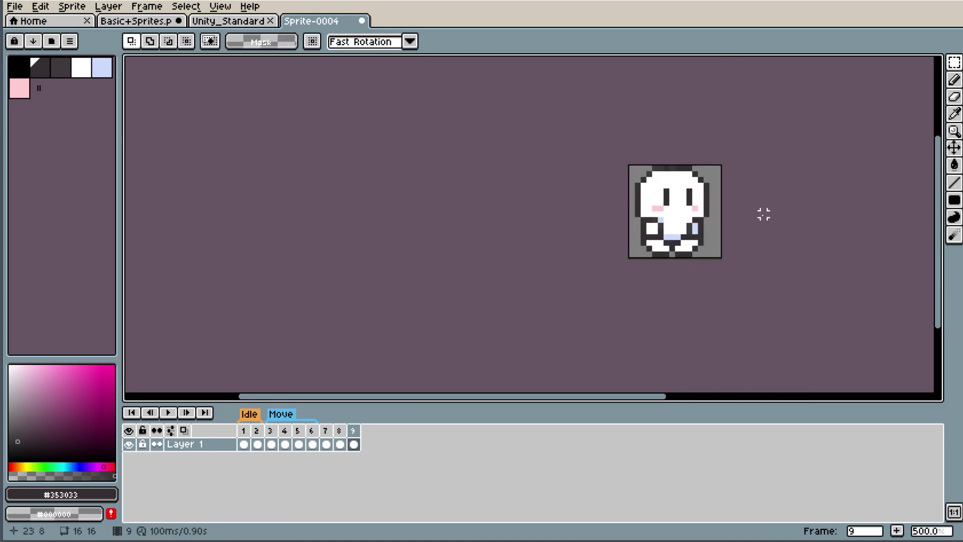
{"action": "key", "text": "ctrl+z"}
{"action": "key", "text": "ctrl+z"}
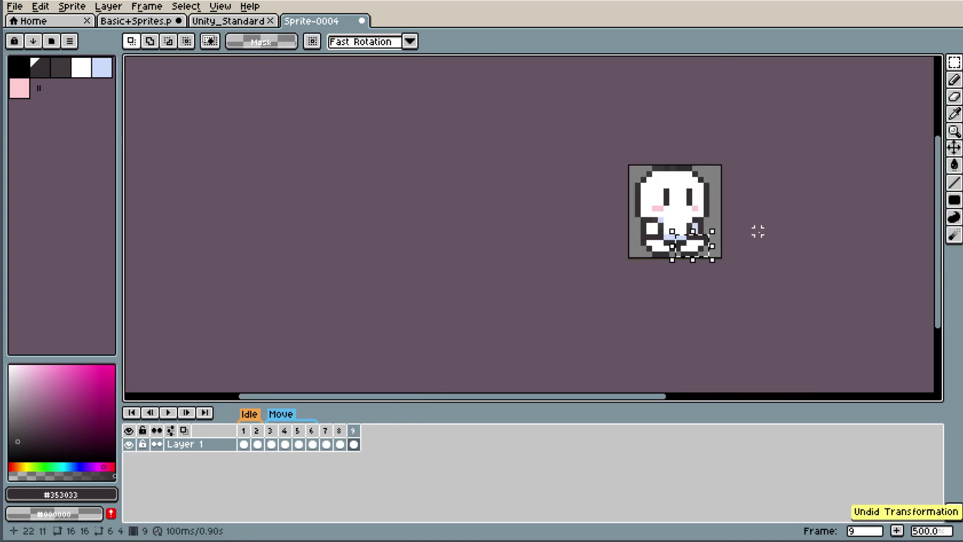
{"action": "scroll", "coordinate": [758, 231], "scroll_direction": "up", "scroll_amount": 5}
- Compare frames 8 and 7, then paint light blue on frame 9's lower-right foot
{"action": "left_click", "coordinate": [339, 430]}
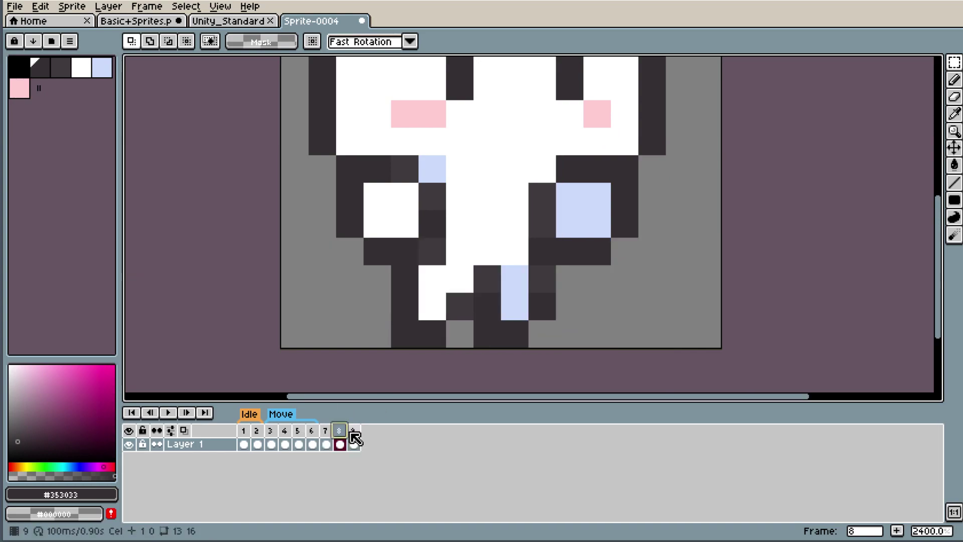
{"action": "left_click", "coordinate": [329, 436]}
{"action": "left_click", "coordinate": [355, 432]}
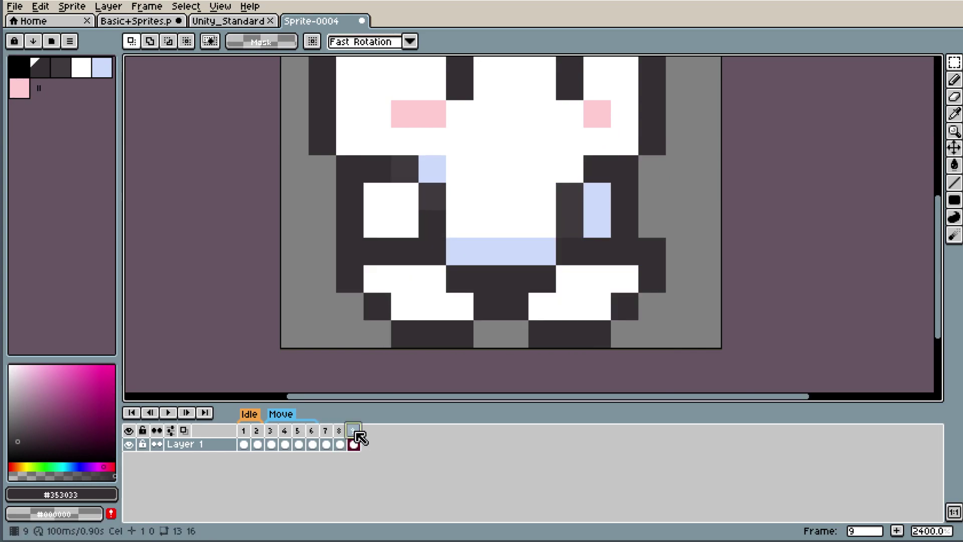
{"action": "key", "text": "i"}
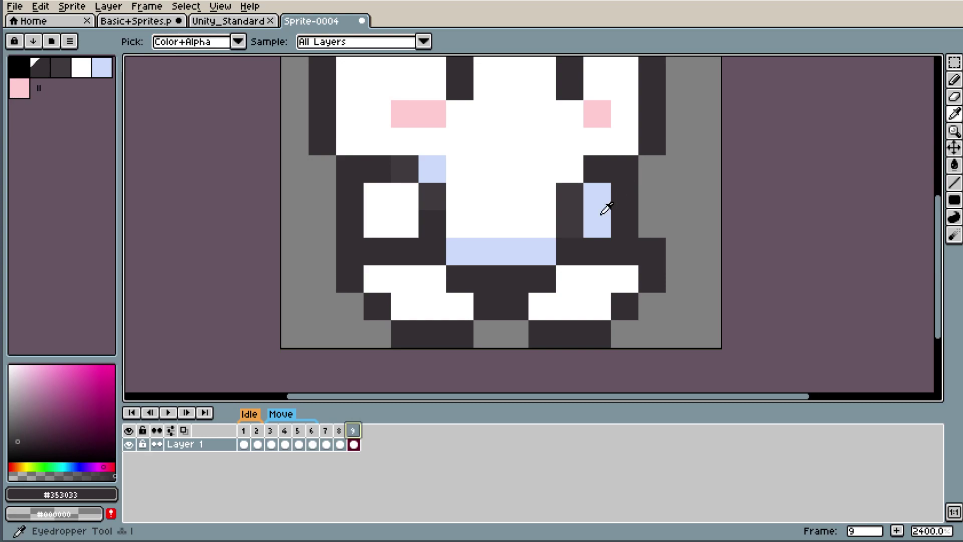
{"action": "left_click", "coordinate": [604, 206]}
{"action": "key", "text": "b"}
{"action": "mouse_move", "coordinate": [570, 280]}
{"action": "left_mouse_down"}
{"action": "mouse_move", "coordinate": [587, 303]}
{"action": "mouse_move", "coordinate": [588, 292]}
{"action": "left_mouse_up"}
- Paint white on the lower-left foot and draw a dark diagonal near the left leg
{"action": "scroll", "coordinate": [589, 292], "scroll_direction": "down", "scroll_amount": 3}
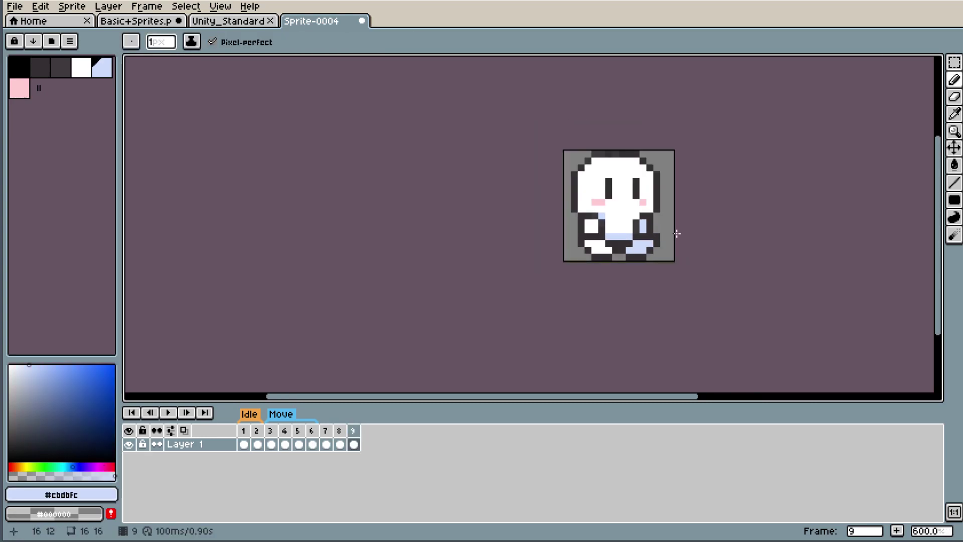
{"action": "scroll", "coordinate": [675, 232], "scroll_direction": "up", "scroll_amount": 3}
{"action": "left_click", "coordinate": [455, 274], "text": "alt"}
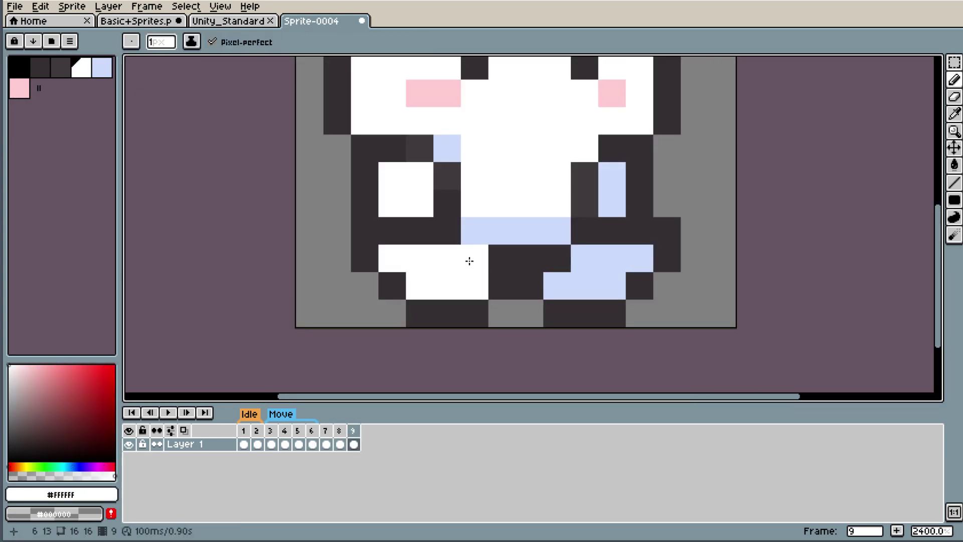
{"action": "left_click", "coordinate": [494, 286]}
{"action": "left_click", "coordinate": [466, 316], "text": "alt"}
{"action": "left_click_drag", "start_coordinate": [501, 314], "coordinate": [482, 285]}
- Redo the left leg with a dark pixel and shade along it in #3c3a3d
{"action": "key", "text": "ctrl+z"}
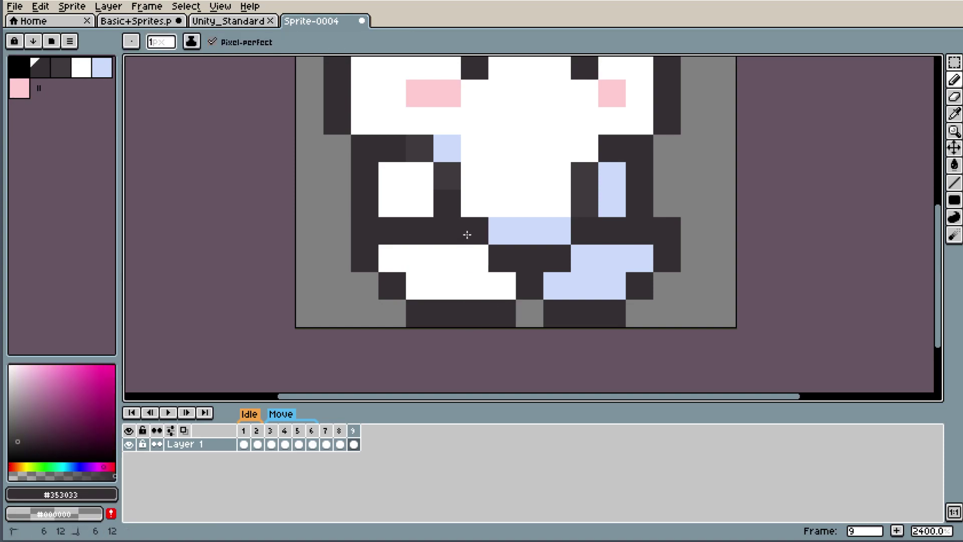
{"action": "left_click", "coordinate": [471, 230]}
{"action": "left_click", "coordinate": [424, 144], "text": "alt"}
{"action": "left_click", "coordinate": [419, 230]}
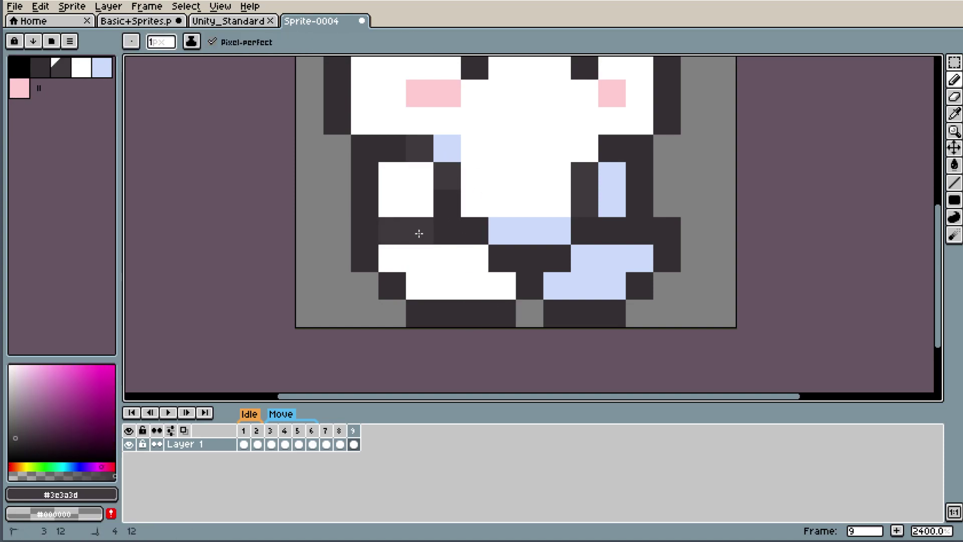
{"action": "left_click", "coordinate": [448, 228]}
{"action": "left_click", "coordinate": [348, 232]}
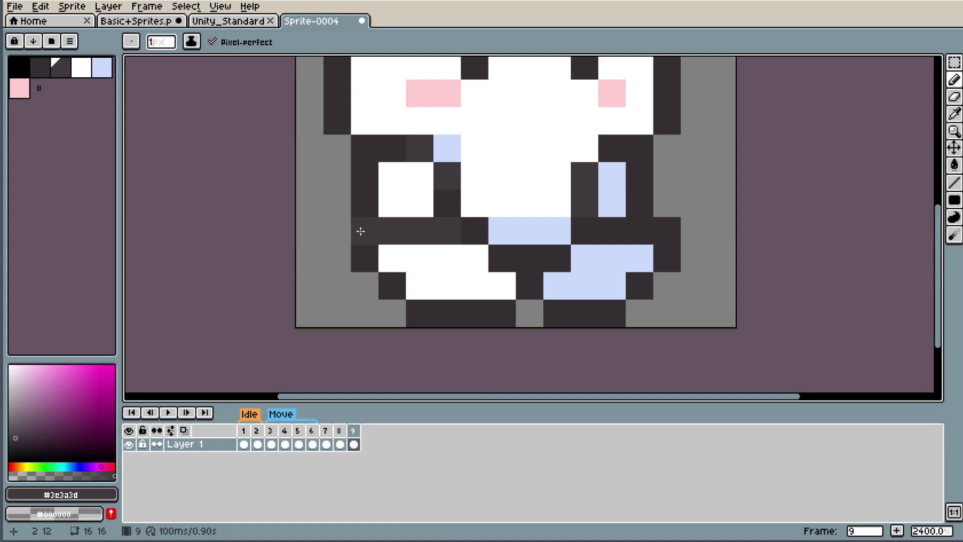
- Undo the last two pencil strokes and repaint one dark pixel on the body
{"action": "key", "text": "alt"}
{"action": "scroll", "coordinate": [444, 223], "scroll_direction": "down", "scroll_amount": 8}
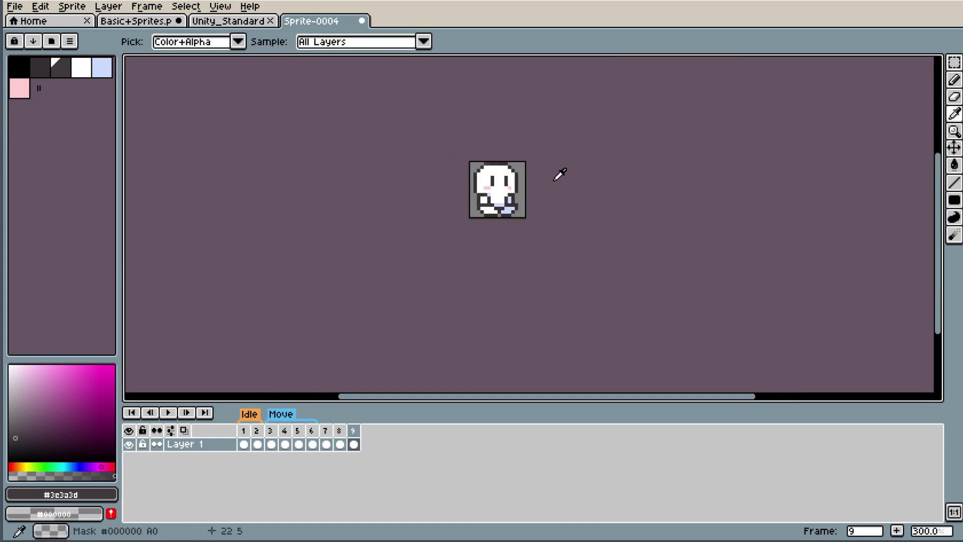
{"action": "scroll", "coordinate": [445, 215], "scroll_direction": "up", "scroll_amount": 7}
{"action": "scroll", "coordinate": [485, 153], "scroll_direction": "down", "scroll_amount": 6}
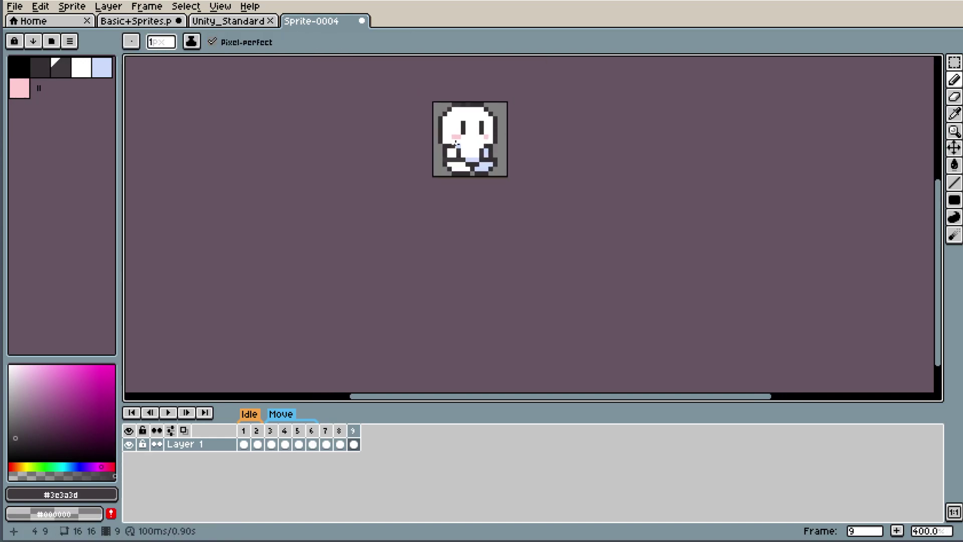
{"action": "scroll", "coordinate": [498, 108], "scroll_direction": "up", "scroll_amount": 1}
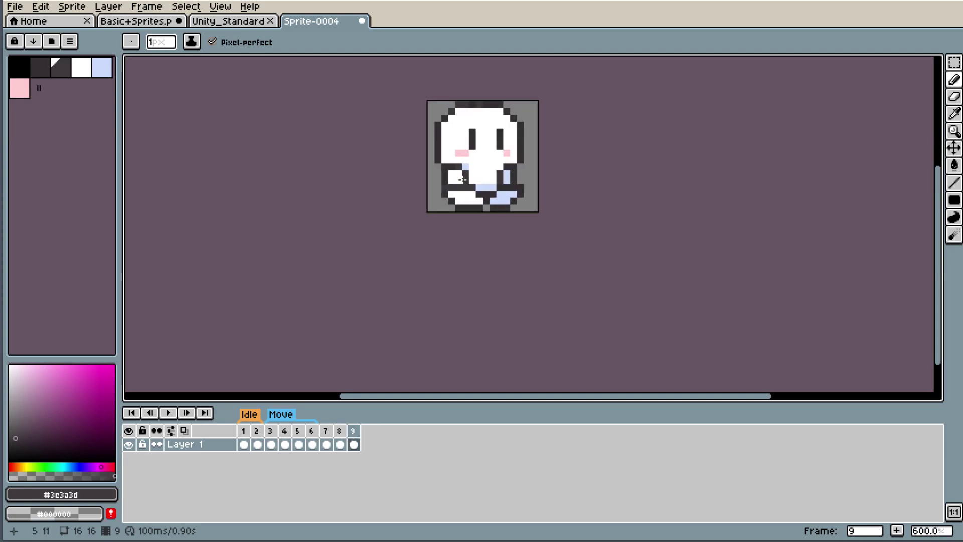
{"action": "scroll", "coordinate": [462, 170], "scroll_direction": "up", "scroll_amount": 3}
{"action": "scroll", "coordinate": [482, 226], "scroll_direction": "up", "scroll_amount": 1}
{"action": "key", "text": "ctrl+z"}
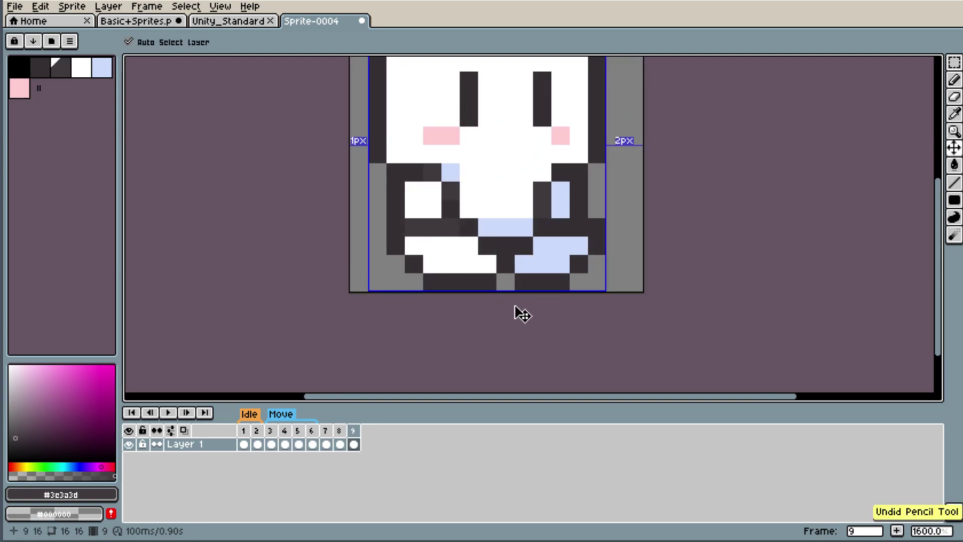
{"action": "key", "text": "ctrl+z"}
{"action": "key", "text": "ctrl+z"}
{"action": "key", "text": "ctrl+z"}
{"action": "key", "text": "ctrl+z"}
{"action": "left_click", "coordinate": [469, 246]}
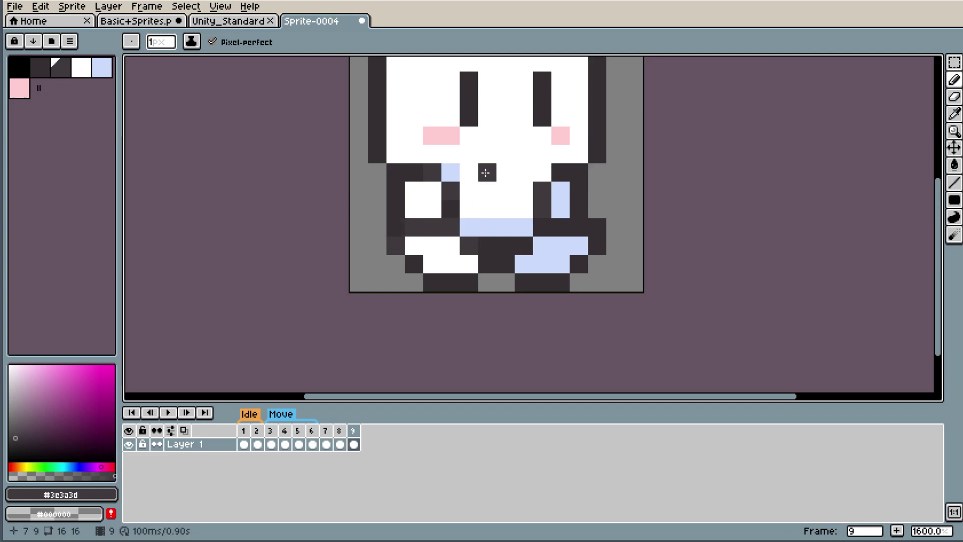
{"action": "scroll", "coordinate": [530, 161], "scroll_direction": "down", "scroll_amount": 4}
{"action": "scroll", "coordinate": [547, 118], "scroll_direction": "up", "scroll_amount": 1}
{"action": "scroll", "coordinate": [547, 118], "scroll_direction": "up", "scroll_amount": 1}
{"action": "scroll", "coordinate": [632, 168], "scroll_direction": "down", "scroll_amount": 2}
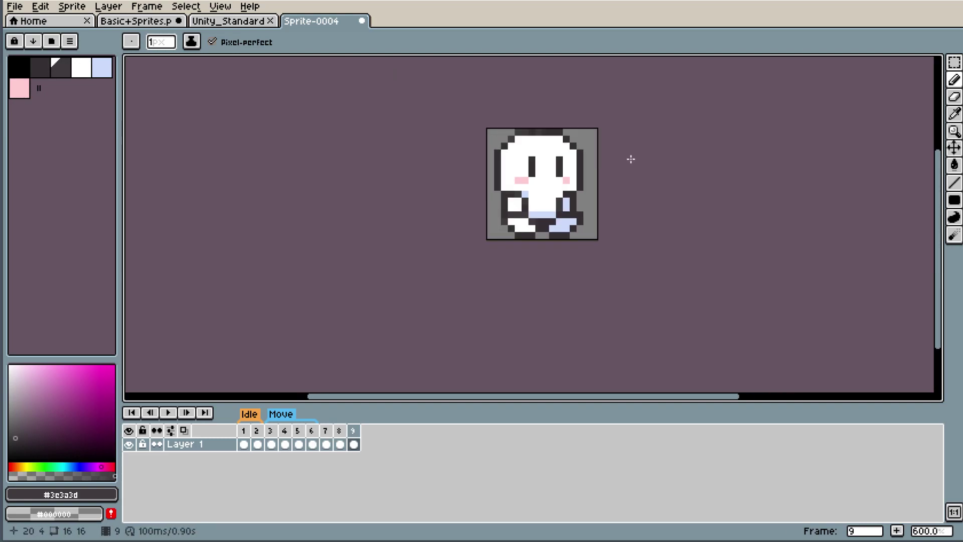
{"action": "scroll", "coordinate": [616, 165], "scroll_direction": "up", "scroll_amount": 1}
{"action": "scroll", "coordinate": [590, 169], "scroll_direction": "up", "scroll_amount": 1}
- Preview the animation from frame 7, then stop it
{"action": "left_click", "coordinate": [325, 432]}
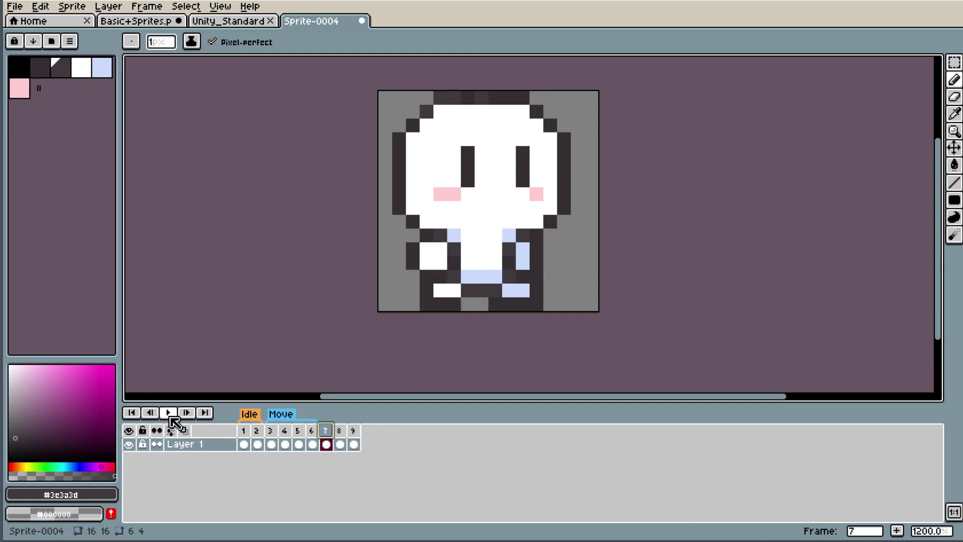
{"action": "left_click", "coordinate": [169, 413]}
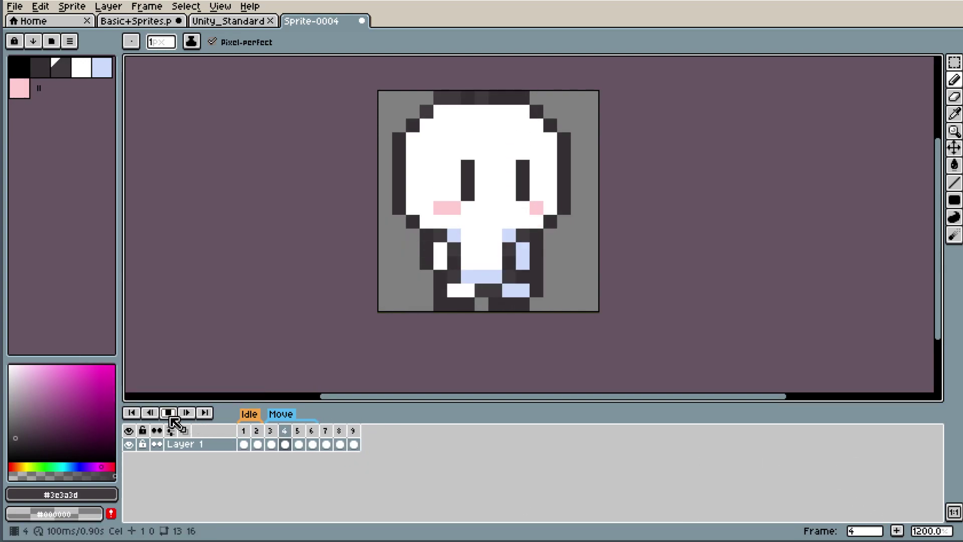
{"action": "left_click", "coordinate": [171, 417]}
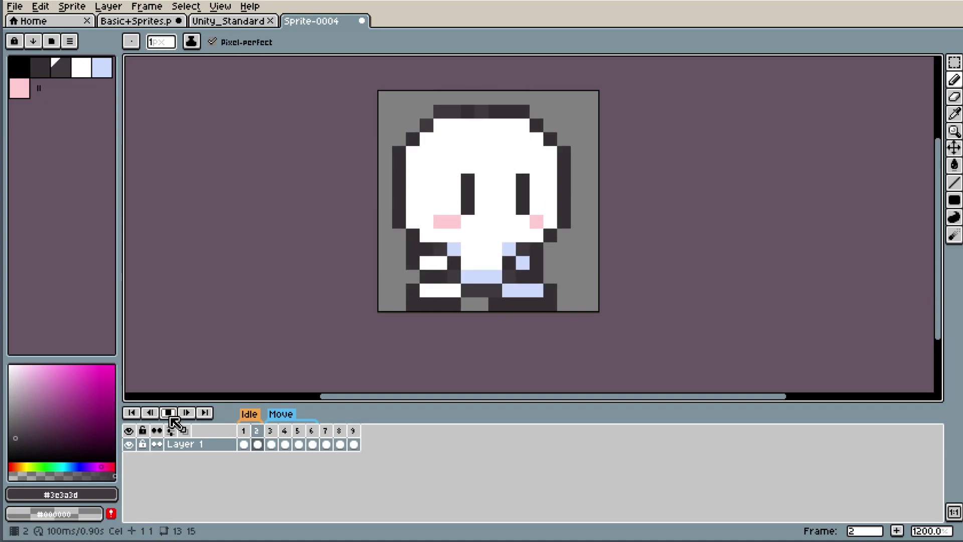
{"action": "left_click", "coordinate": [171, 417]}
- Tag frames 7–9 as 'Jump' with a purple tag colour
{"action": "left_click", "coordinate": [326, 443]}
{"action": "left_click_drag", "start_coordinate": [334, 440], "coordinate": [354, 442]}
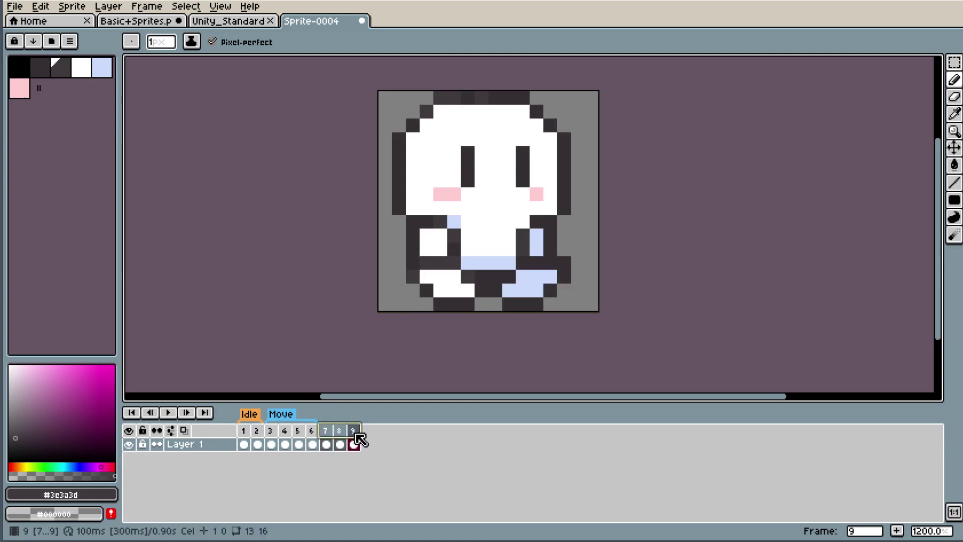
{"action": "right_click", "coordinate": [353, 433]}
{"action": "left_click", "coordinate": [421, 484]}
{"action": "type", "text": "Jump"}
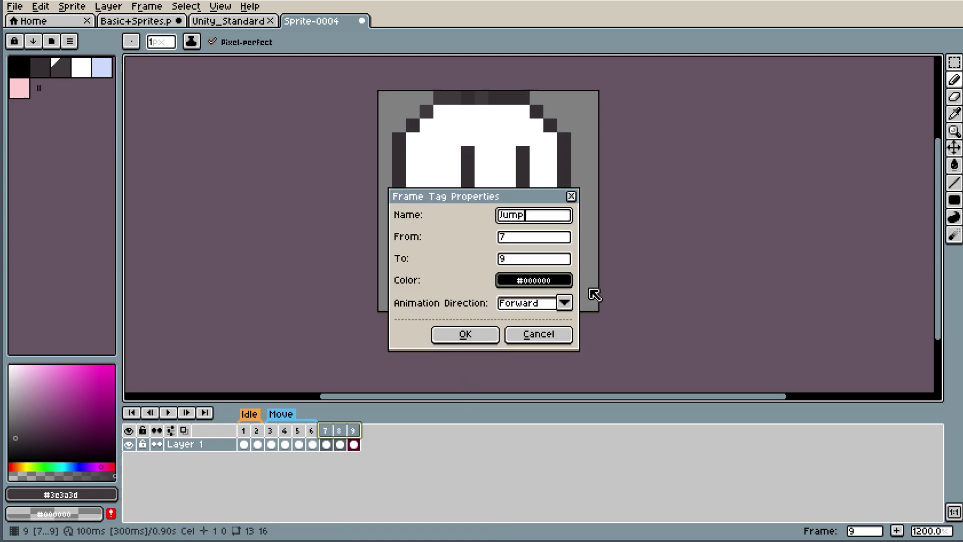
{"action": "left_click", "coordinate": [534, 280]}
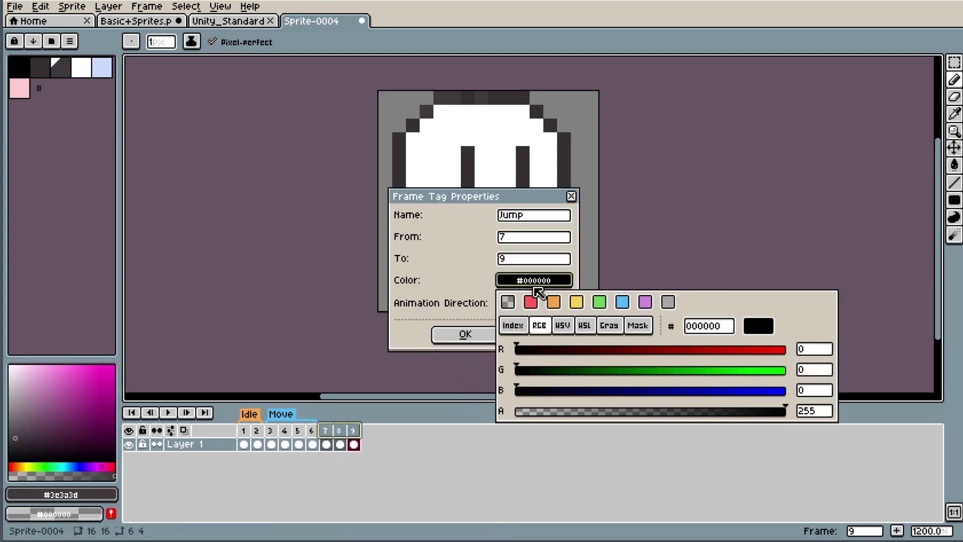
{"action": "left_click", "coordinate": [652, 303]}
{"action": "left_click", "coordinate": [458, 333]}
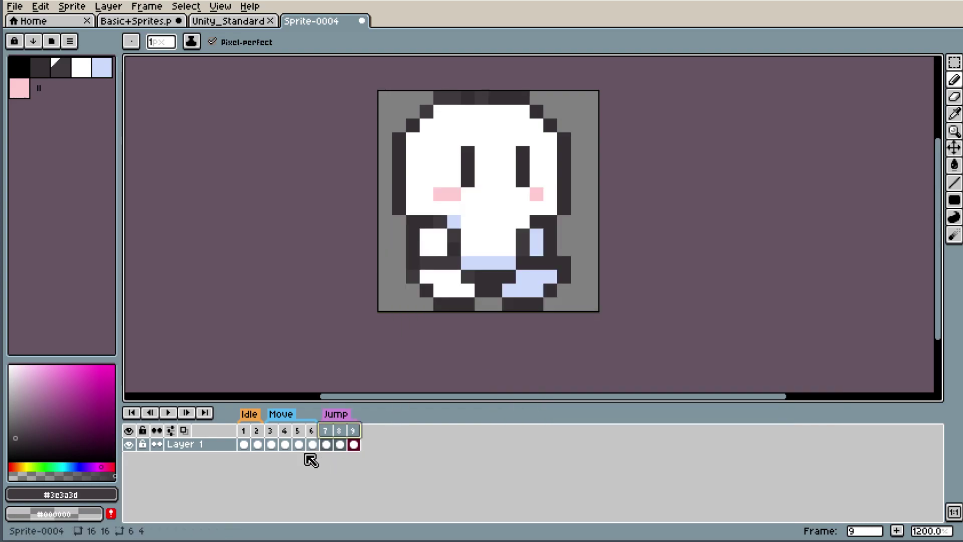
{"action": "left_click", "coordinate": [169, 412]}
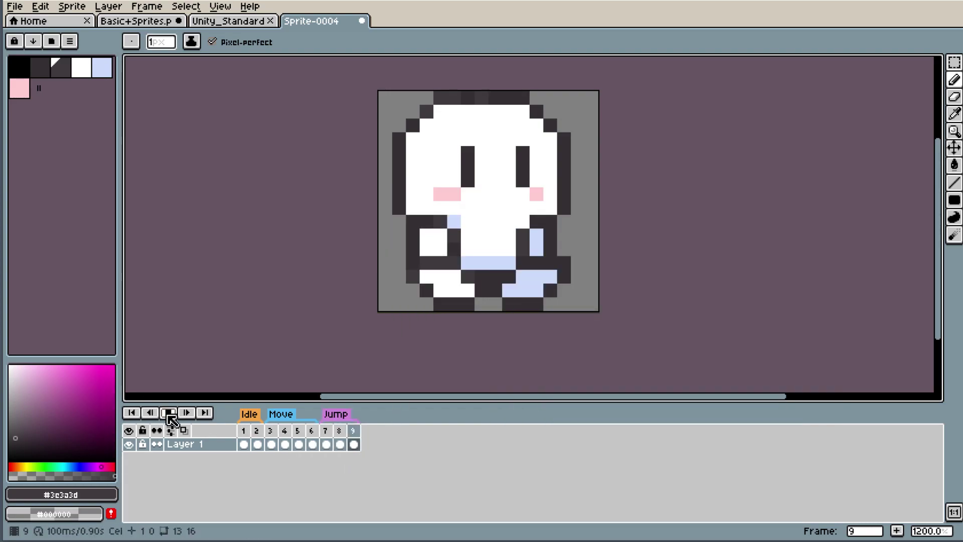
{"action": "left_click", "coordinate": [168, 412]}
{"action": "left_click", "coordinate": [168, 412]}
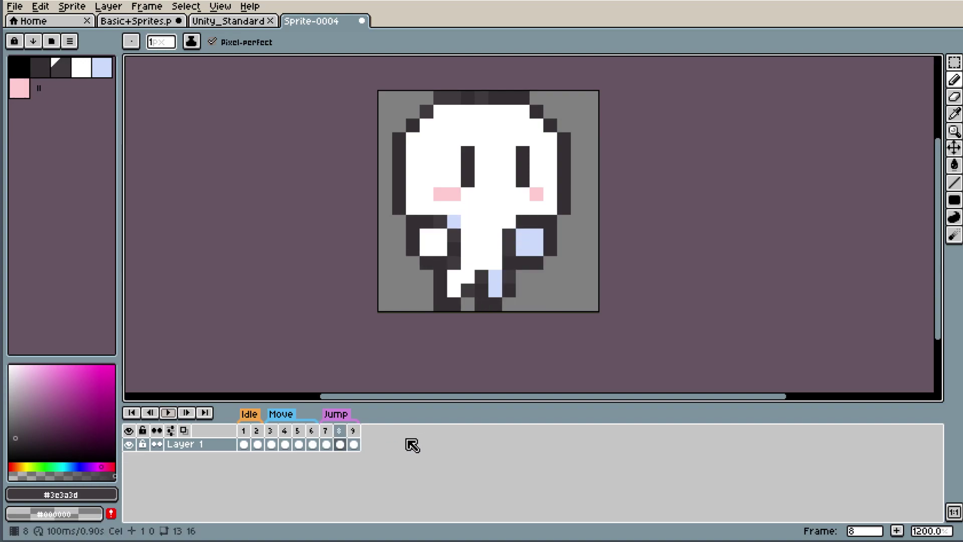
{"action": "key", "text": "alt+n"}
{"action": "key", "text": "alt+n"}
{"action": "key", "text": "alt+n"}
{"action": "key", "text": "alt+n"}
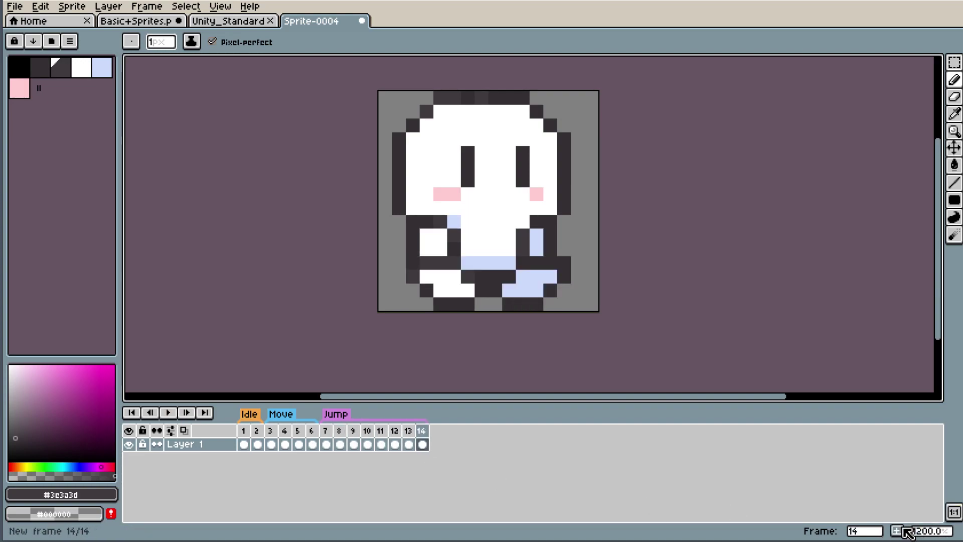
{"action": "key", "text": "alt+n"}
{"action": "key", "text": "alt+n"}
{"action": "key", "text": "alt+n"}
{"action": "key", "text": "alt+n"}
{"action": "key", "text": "alt+n"}
{"action": "key", "text": "alt+n"}
{"action": "left_click", "coordinate": [326, 444]}
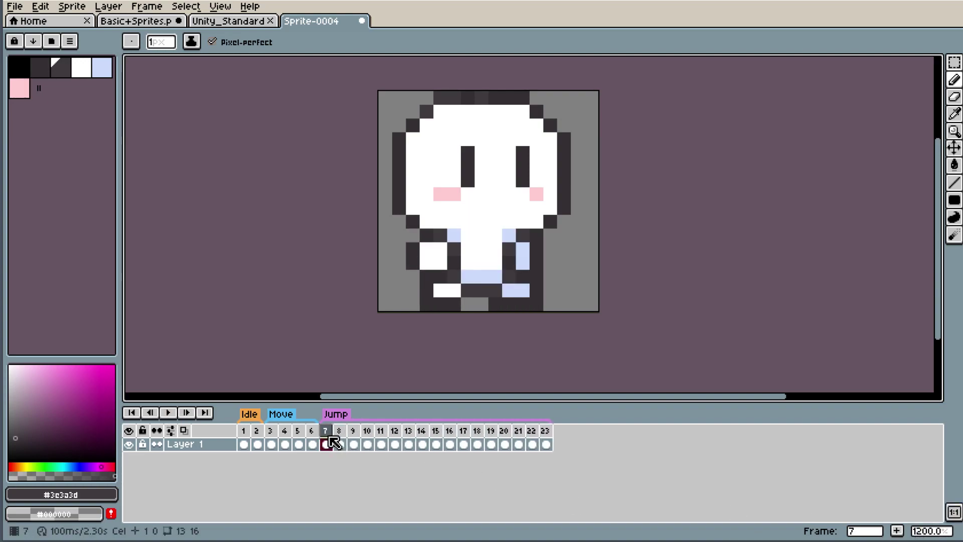
{"action": "left_click", "coordinate": [168, 412]}
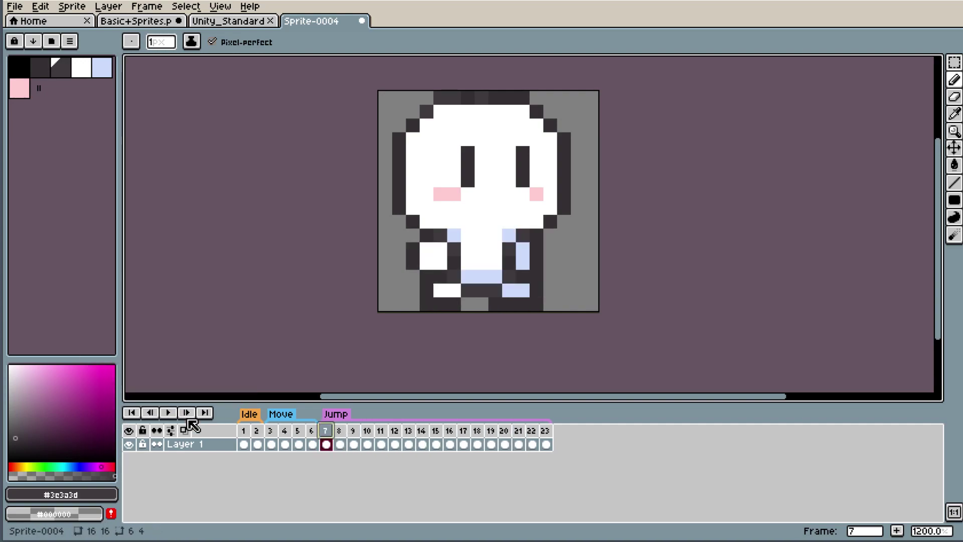
{"action": "left_click", "coordinate": [168, 413]}
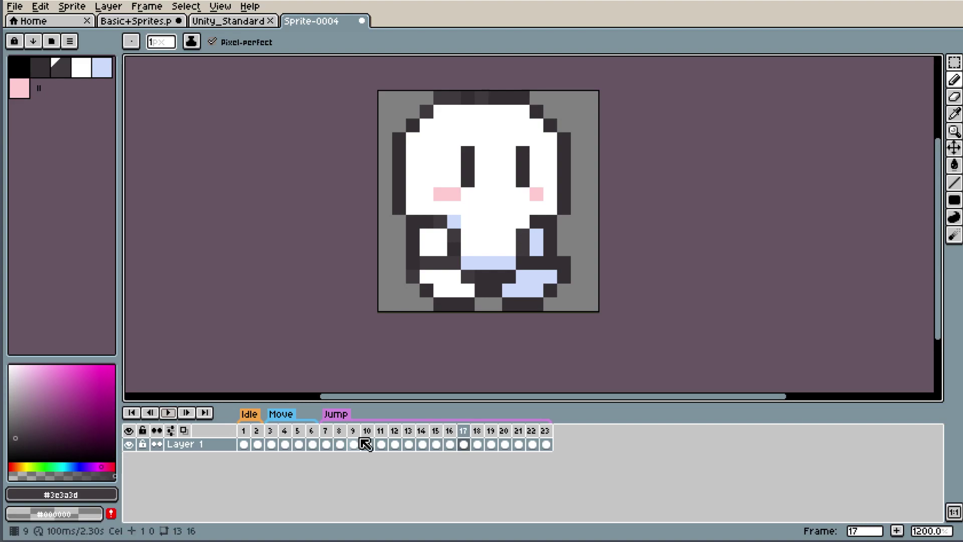
{"action": "left_click", "coordinate": [339, 444]}
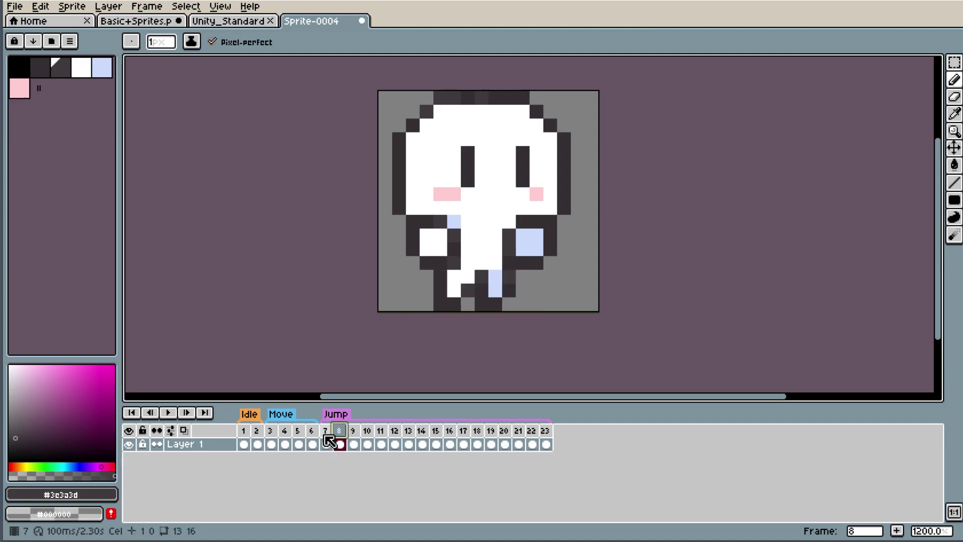
{"action": "left_click", "coordinate": [326, 442]}
{"action": "left_click", "coordinate": [168, 413]}
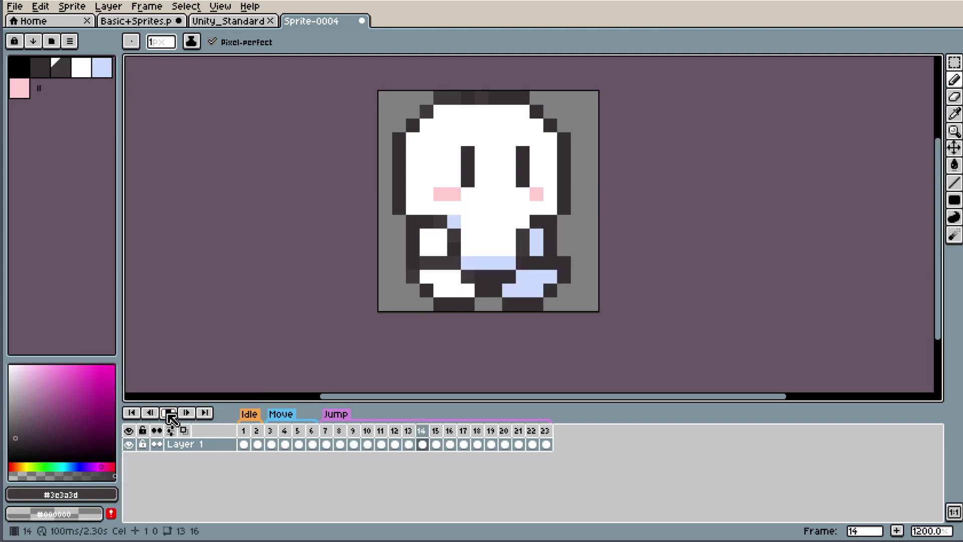
{"action": "left_click", "coordinate": [170, 412]}
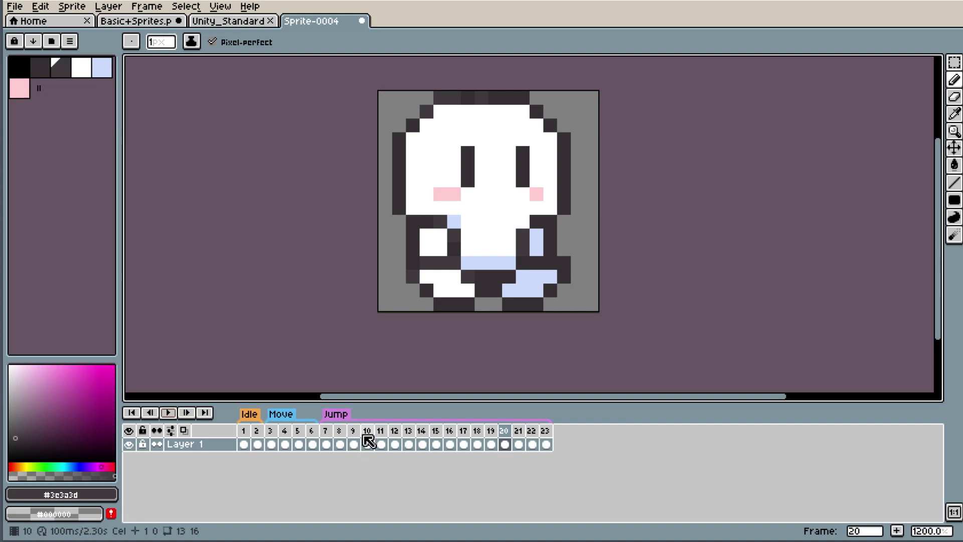
{"action": "left_click_drag", "start_coordinate": [367, 430], "coordinate": [550, 428]}
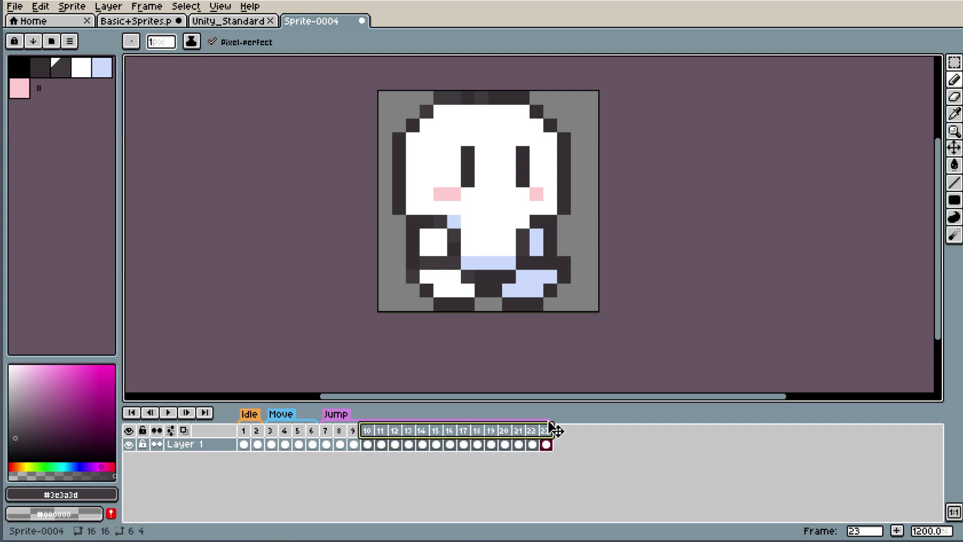
{"action": "key", "text": "Delete"}
- Move the eyes and blush down a pixel and nudge them one pixel left
{"action": "left_click", "coordinate": [954, 64]}
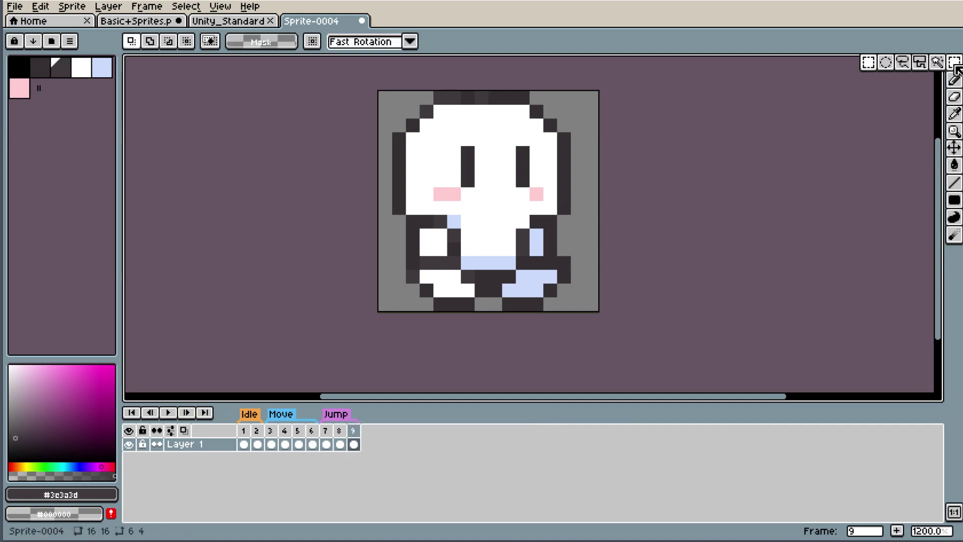
{"action": "left_click_drag", "start_coordinate": [440, 150], "coordinate": [536, 201]}
{"action": "left_click", "coordinate": [536, 153]}
{"action": "left_click_drag", "start_coordinate": [446, 159], "coordinate": [558, 215]}
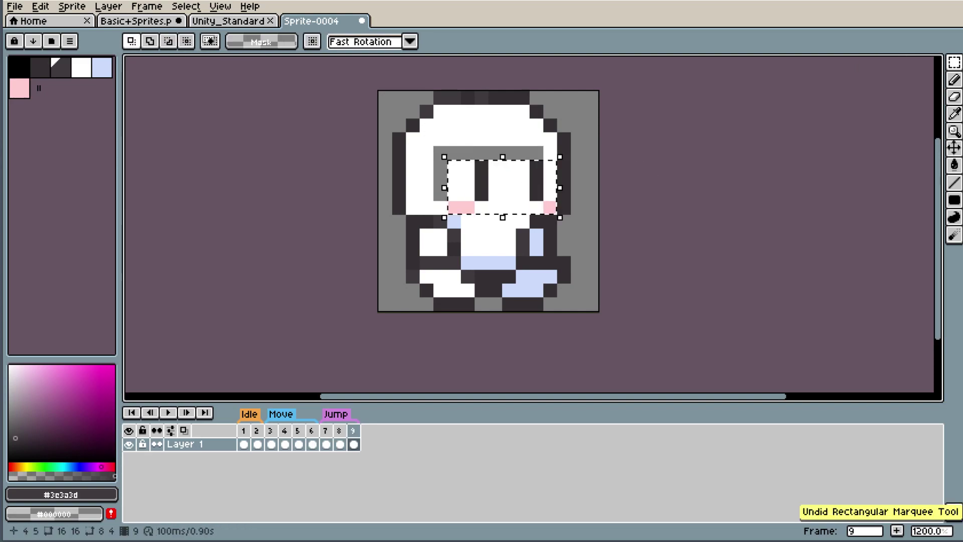
{"action": "key", "text": "Left"}
{"action": "left_click", "coordinate": [591, 139]}
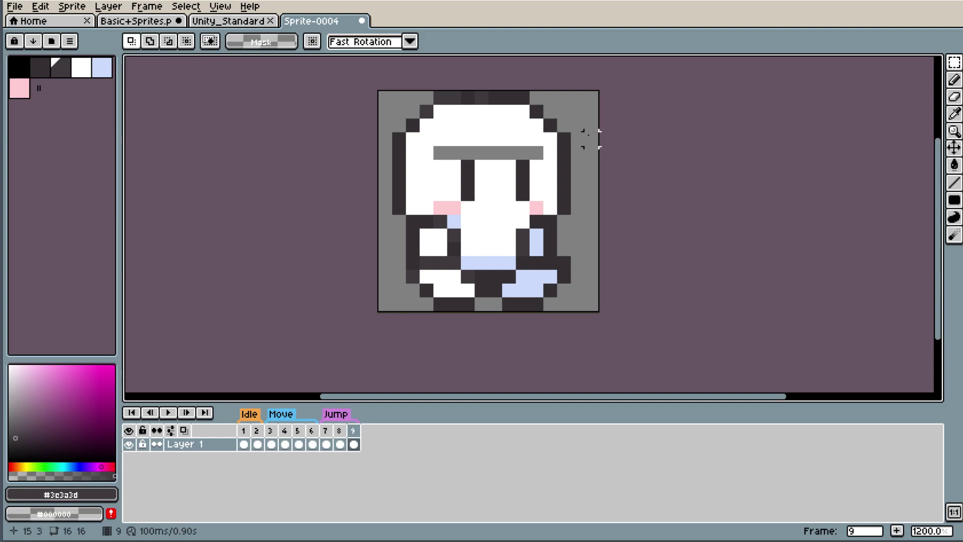
- Fill the grey gap above the eyes with white
{"action": "key", "text": "i"}
{"action": "left_click", "coordinate": [451, 129]}
{"action": "key", "text": "b"}
{"action": "left_click_drag", "start_coordinate": [435, 153], "coordinate": [541, 153]}
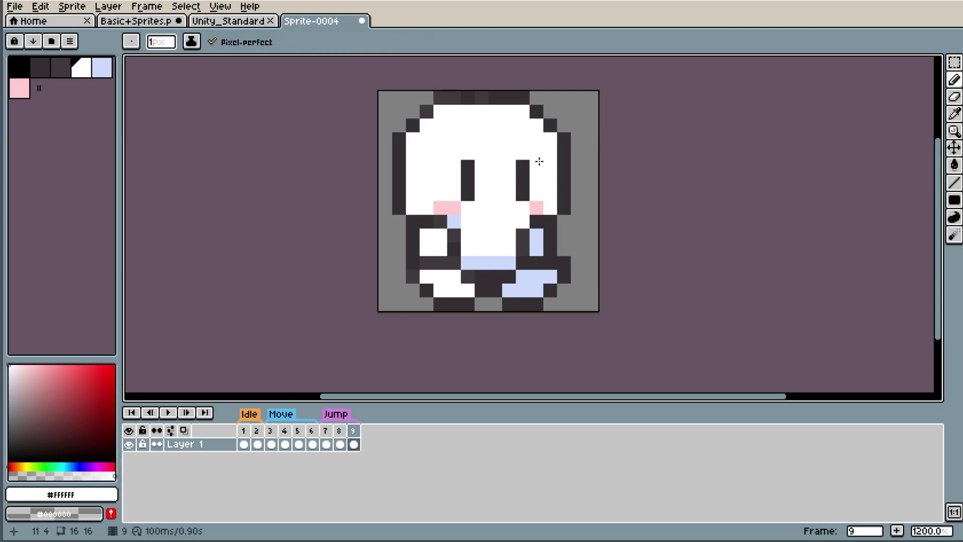
- Paint a foot pixel white and sample the dark outline colour #353033
{"action": "scroll", "coordinate": [461, 285], "scroll_direction": "up", "scroll_amount": 1}
{"action": "left_click", "coordinate": [497, 278]}
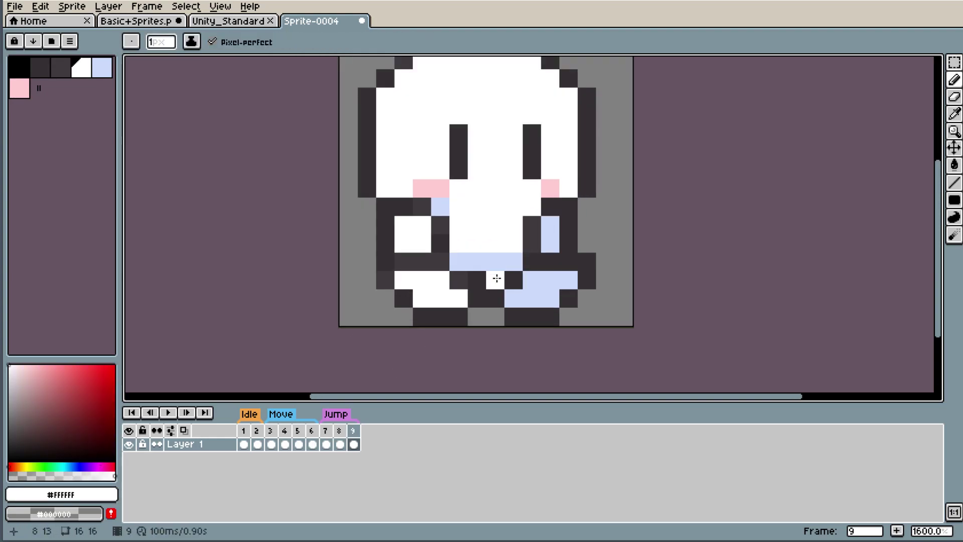
{"action": "key", "text": "ctrl+z"}
{"action": "left_click", "coordinate": [455, 283]}
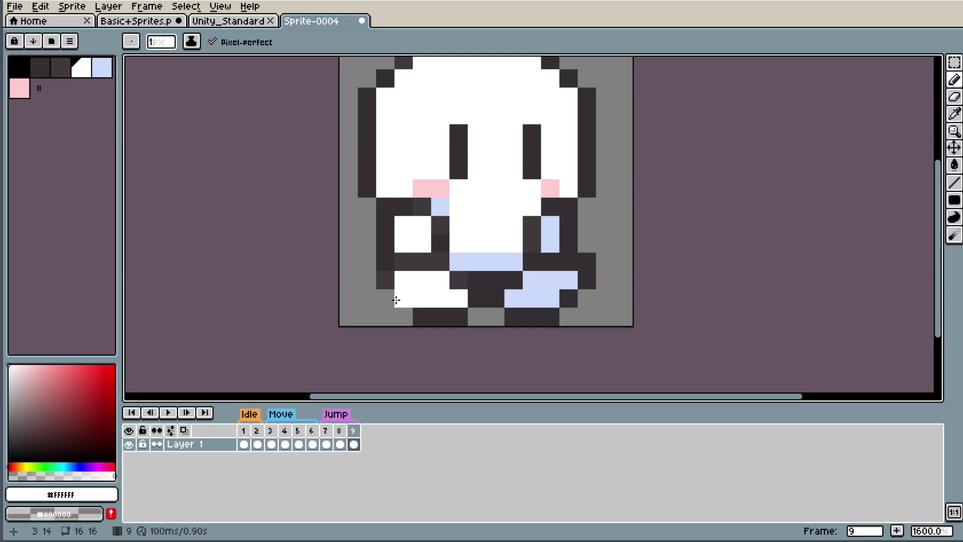
{"action": "key", "text": "i"}
{"action": "left_click", "coordinate": [506, 284]}
- Erase a stray dark pixel from frame 9's legs
{"action": "key", "text": "b"}
{"action": "scroll", "coordinate": [616, 213], "scroll_direction": "down", "scroll_amount": 5}
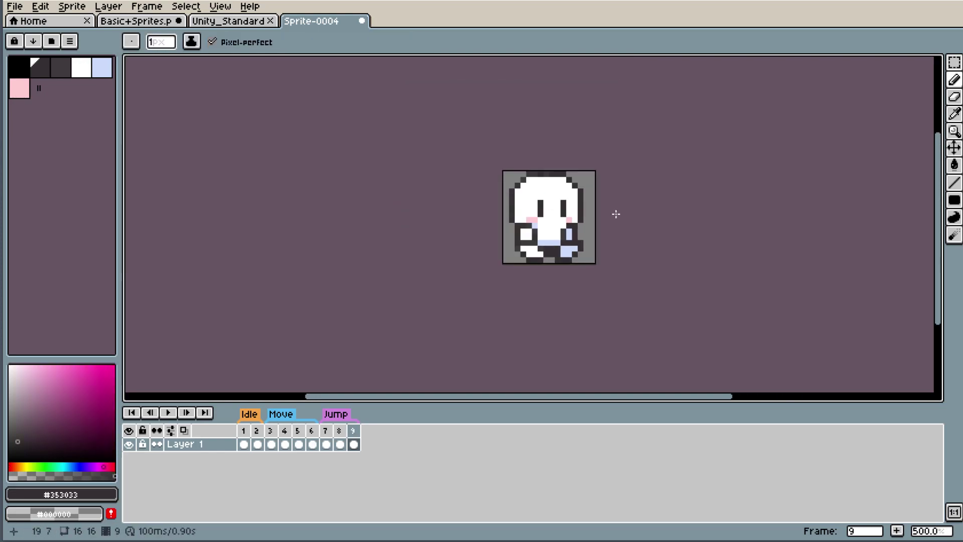
{"action": "scroll", "coordinate": [566, 228], "scroll_direction": "up", "scroll_amount": 2}
{"action": "scroll", "coordinate": [552, 246], "scroll_direction": "up", "scroll_amount": 5}
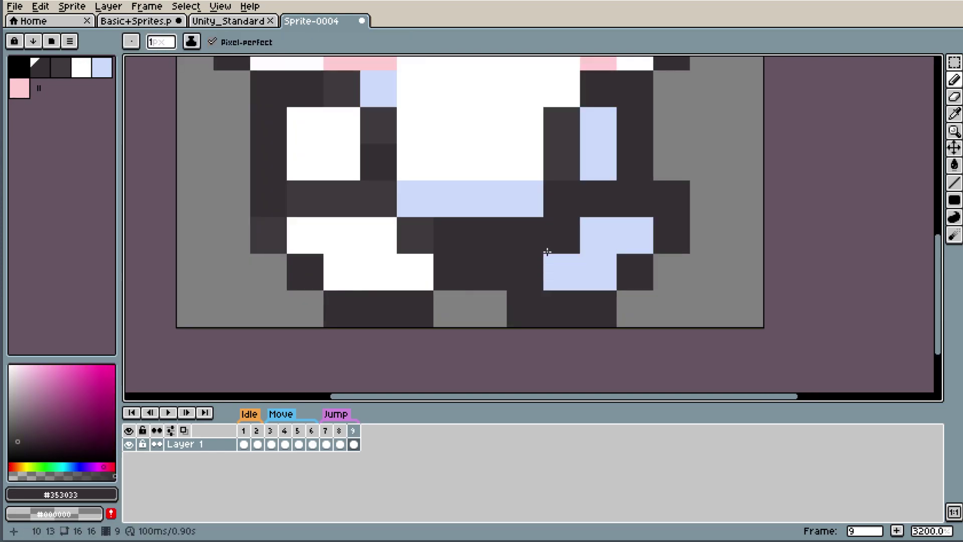
{"action": "key", "text": "i"}
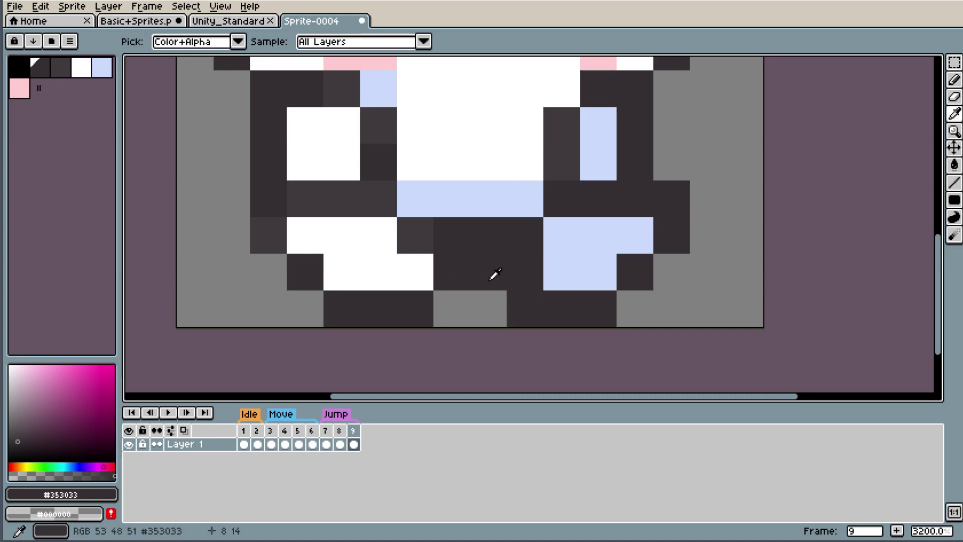
{"action": "key", "text": "e"}
{"action": "left_click", "coordinate": [488, 271]}
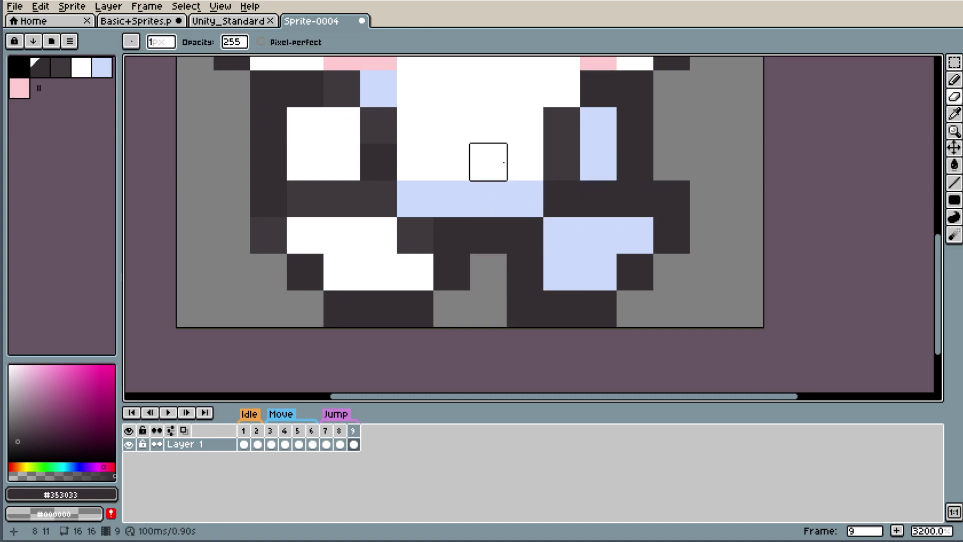
- Paint a leg pixel dark grey #3c3a3d
{"action": "key", "text": "i"}
{"action": "left_click", "coordinate": [574, 144]}
{"action": "key", "text": "b"}
{"action": "left_click", "coordinate": [445, 242]}
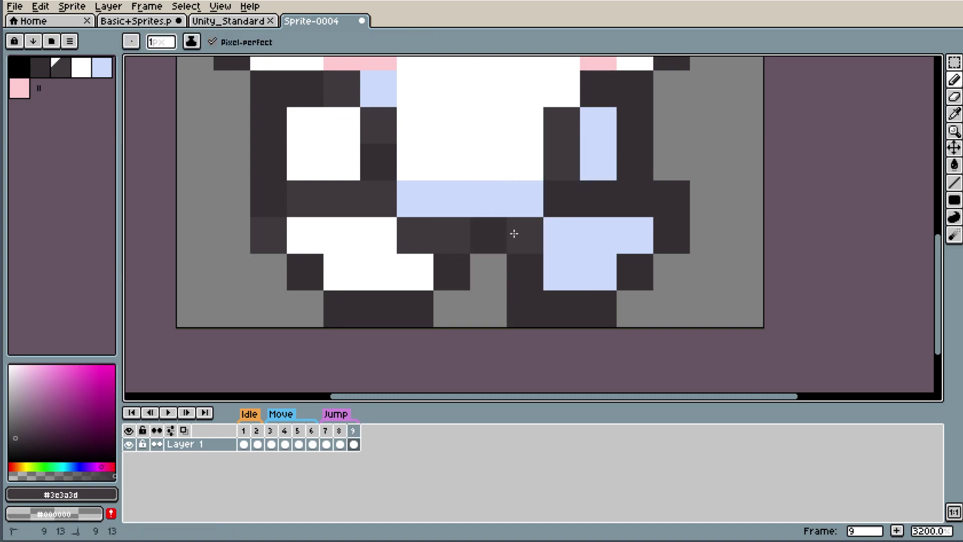
{"action": "scroll", "coordinate": [524, 161], "scroll_direction": "down", "scroll_amount": 5}
{"action": "scroll", "coordinate": [702, 121], "scroll_direction": "up", "scroll_amount": 1}
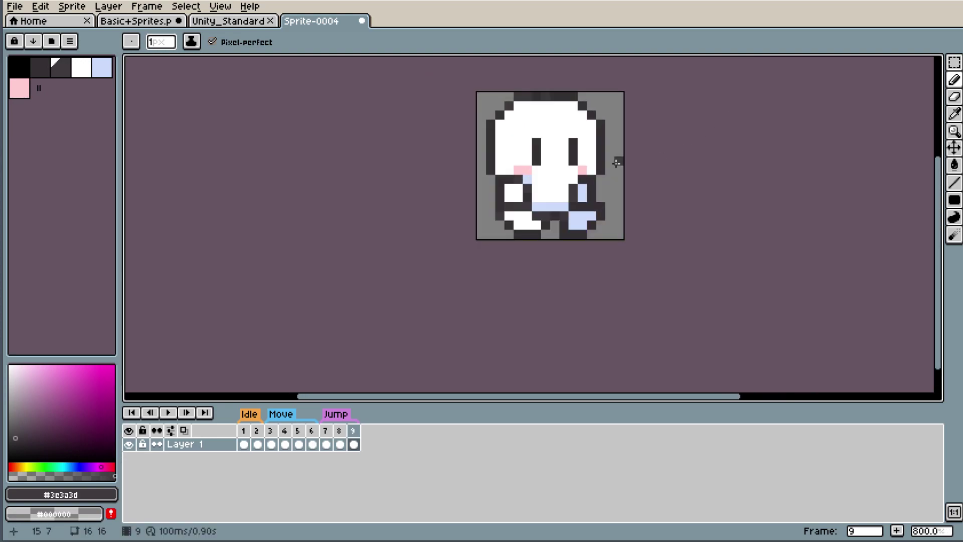
{"action": "scroll", "coordinate": [613, 166], "scroll_direction": "up", "scroll_amount": 3}
- Try dark #353033 pixels on the legs and undo them
{"action": "left_click", "coordinate": [522, 260], "text": "alt"}
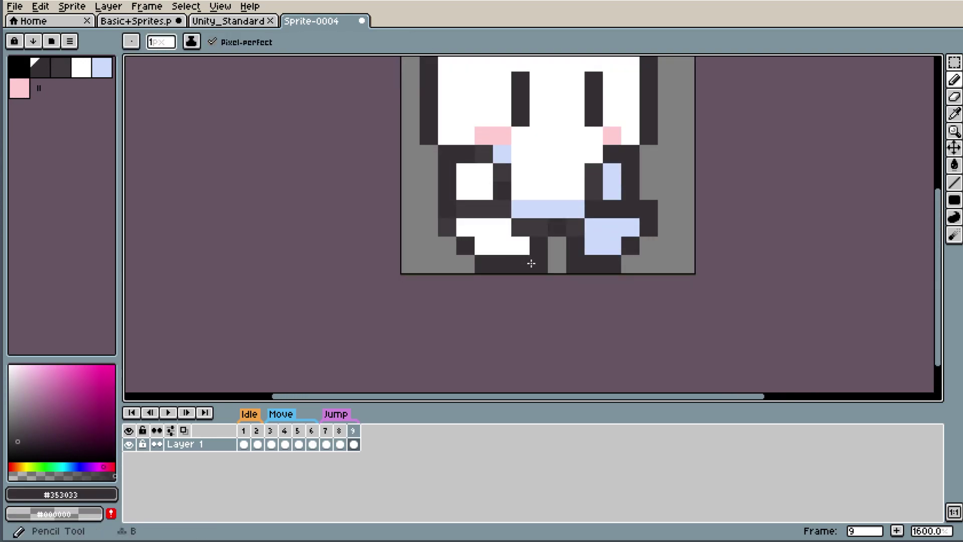
{"action": "scroll", "coordinate": [690, 172], "scroll_direction": "down", "scroll_amount": 6}
{"action": "scroll", "coordinate": [711, 152], "scroll_direction": "up", "scroll_amount": 1}
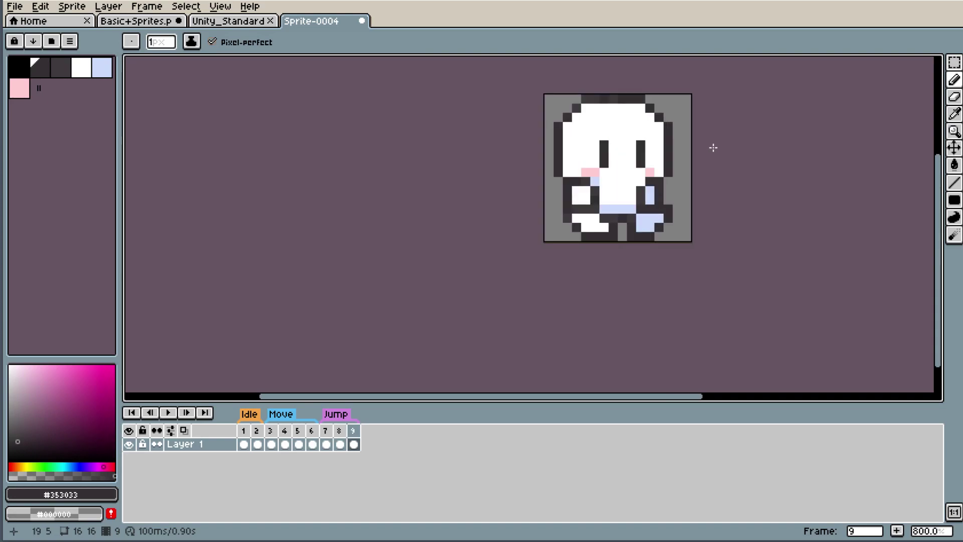
{"action": "key", "text": "ctrl+z"}
{"action": "scroll", "coordinate": [727, 140], "scroll_direction": "up", "scroll_amount": 2}
{"action": "left_click", "coordinate": [458, 371]}
{"action": "scroll", "coordinate": [459, 325], "scroll_direction": "down", "scroll_amount": 1}
{"action": "key", "text": "ctrl+z"}
{"action": "scroll", "coordinate": [439, 385], "scroll_direction": "down", "scroll_amount": 1}
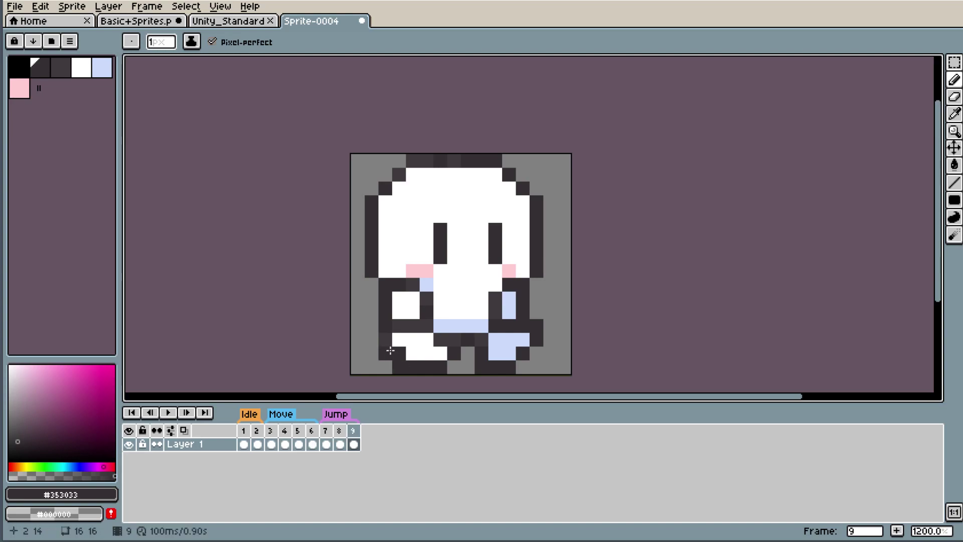
- Erase the dark outline pixels beside and below the left leg
{"action": "left_click", "coordinate": [417, 335], "text": "alt"}
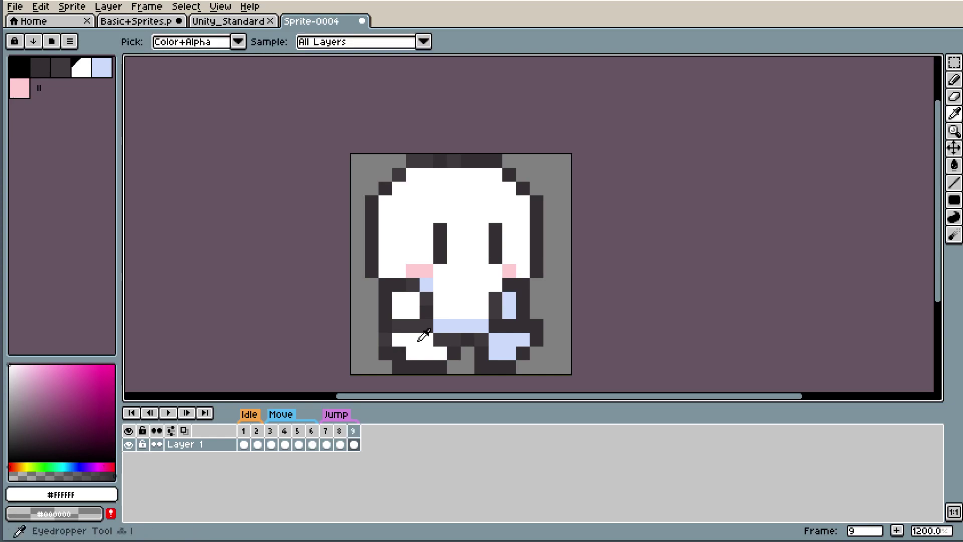
{"action": "scroll", "coordinate": [494, 316], "scroll_direction": "down", "scroll_amount": 5}
{"action": "scroll", "coordinate": [530, 332], "scroll_direction": "down", "scroll_amount": 1}
{"action": "scroll", "coordinate": [521, 332], "scroll_direction": "up", "scroll_amount": 4}
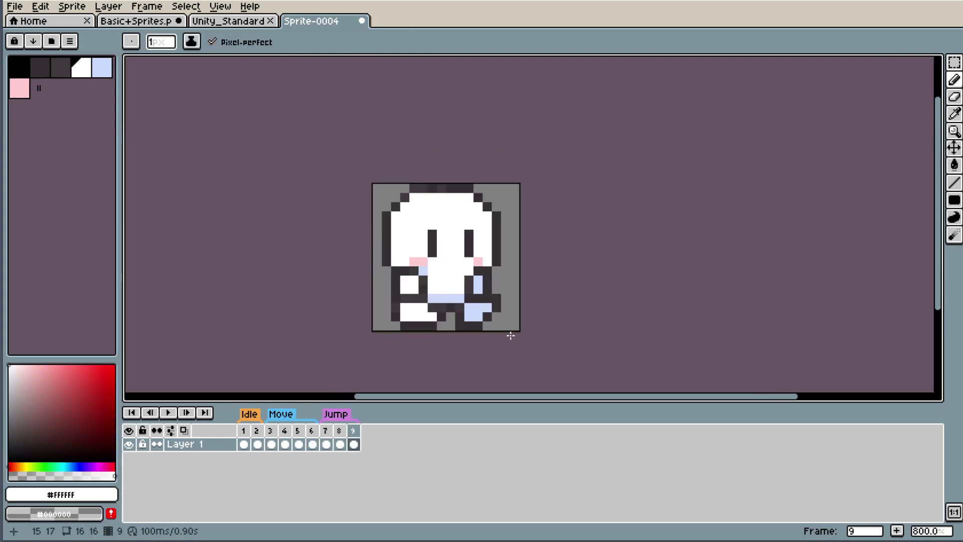
{"action": "key", "text": "e"}
{"action": "scroll", "coordinate": [451, 328], "scroll_direction": "up", "scroll_amount": 6}
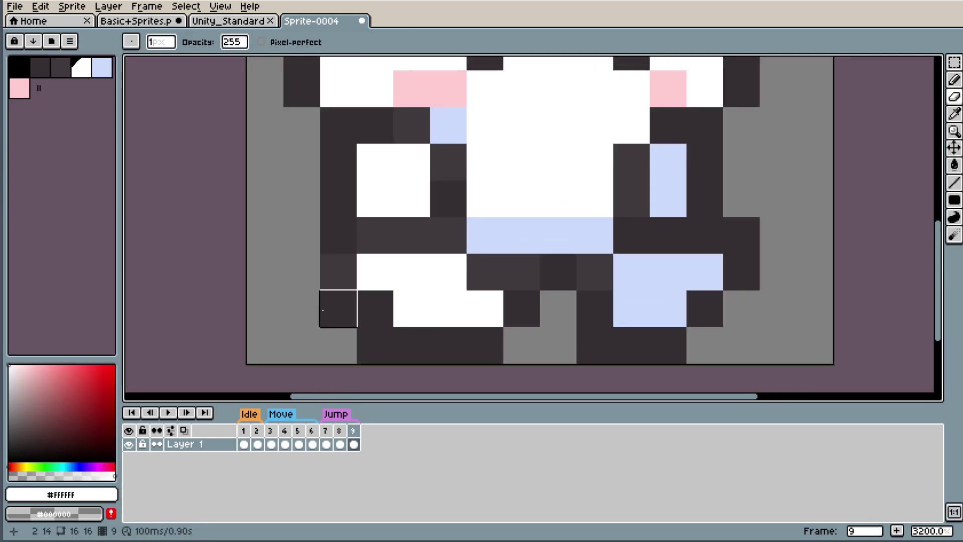
{"action": "left_click", "coordinate": [338, 308]}
{"action": "left_click", "coordinate": [380, 344]}
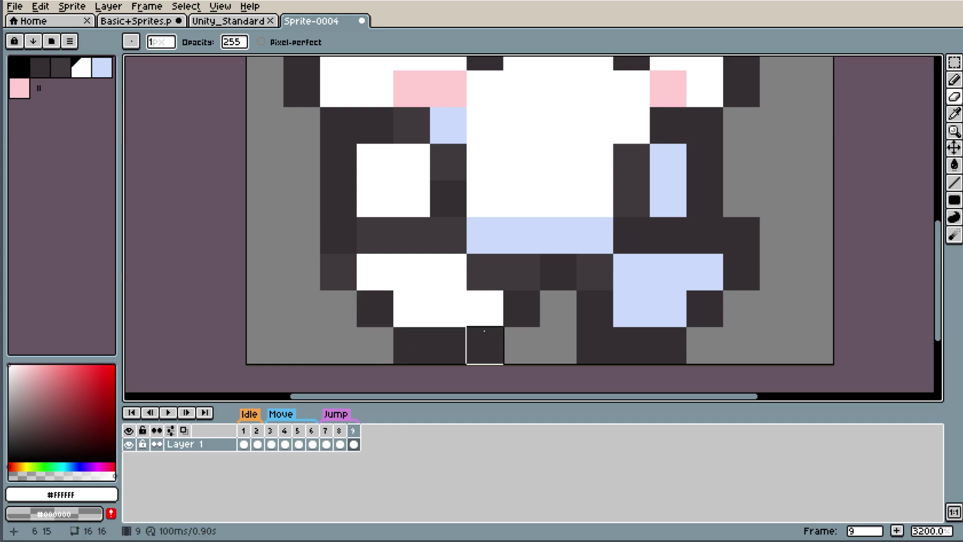
- Fill the gap between the feet with dark #353033 and add a new frame
{"action": "key", "text": "i"}
{"action": "left_click", "coordinate": [486, 345]}
{"action": "key", "text": "b"}
{"action": "left_click", "coordinate": [523, 335]}
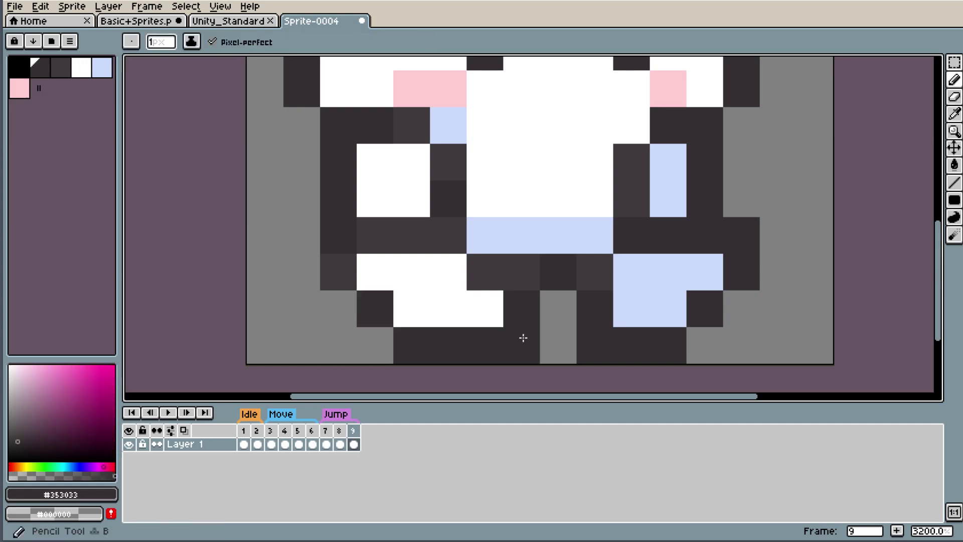
{"action": "scroll", "coordinate": [827, 227], "scroll_direction": "down", "scroll_amount": 5}
{"action": "scroll", "coordinate": [882, 203], "scroll_direction": "up", "scroll_amount": 2}
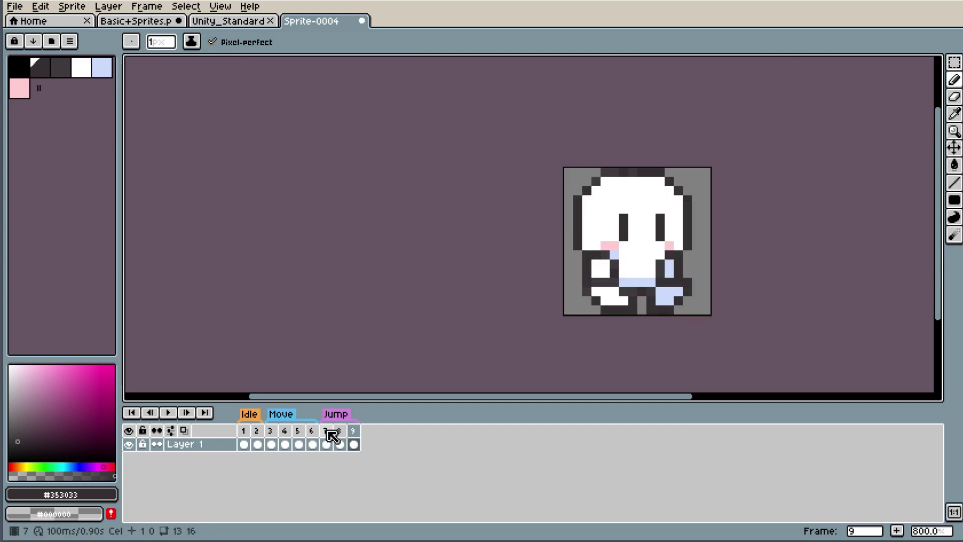
{"action": "key", "text": "alt+n"}
{"action": "key", "text": "alt+n"}
- Add one more frame, preview the animation, then delete the extra frames 10–16
{"action": "key", "text": "alt+n"}
{"action": "key", "text": "alt+n"}
{"action": "key", "text": "alt+n"}
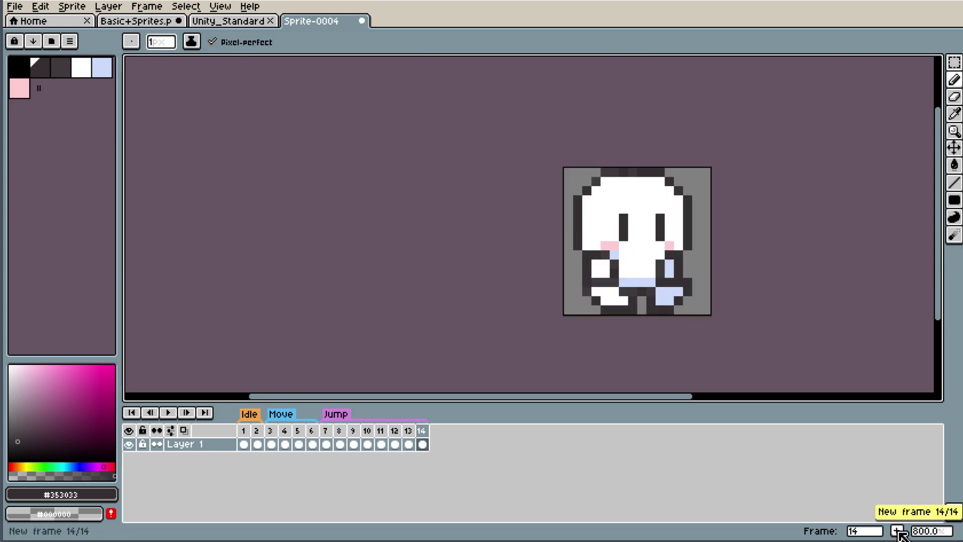
{"action": "key", "text": "alt+n"}
{"action": "key", "text": "alt+n"}
{"action": "left_click", "coordinate": [326, 431]}
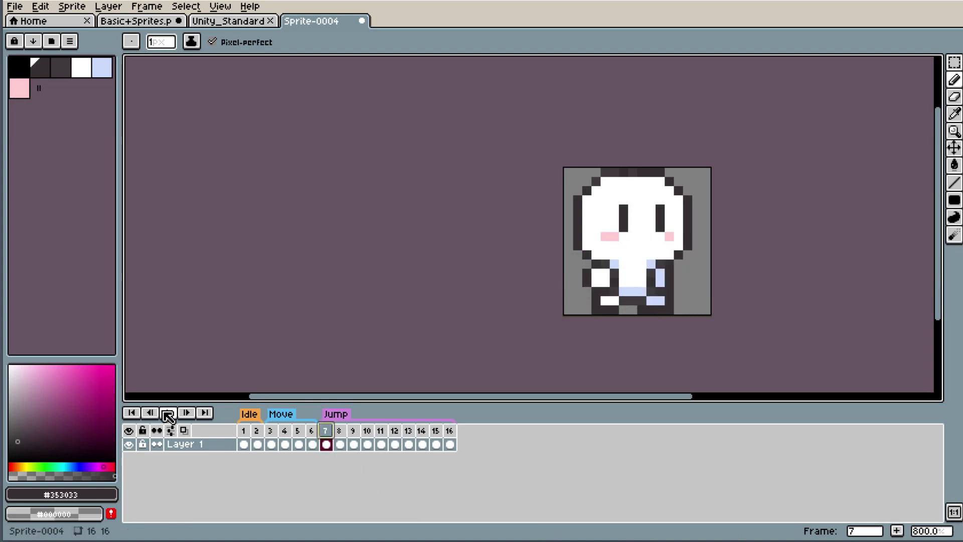
{"action": "left_click", "coordinate": [168, 413]}
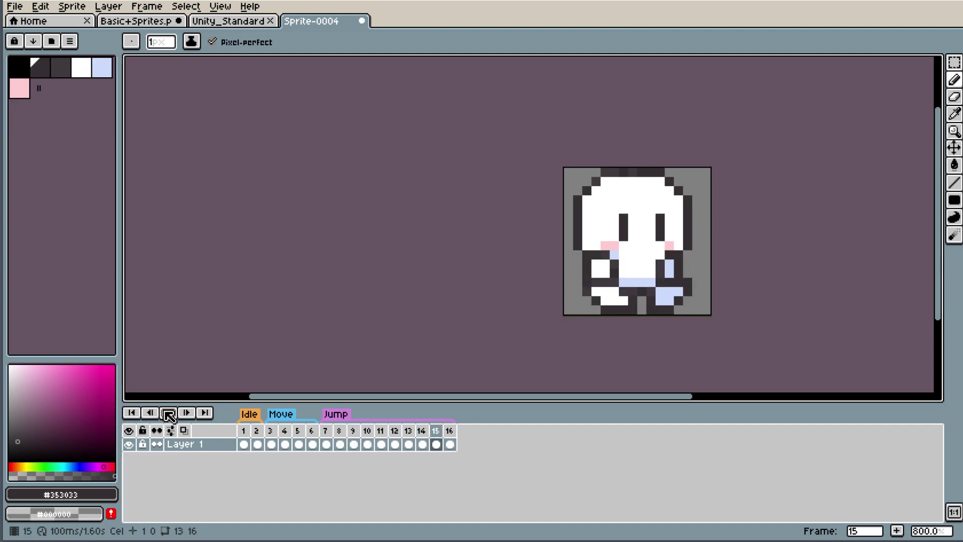
{"action": "left_click", "coordinate": [168, 414]}
{"action": "left_click_drag", "start_coordinate": [366, 430], "coordinate": [487, 426]}
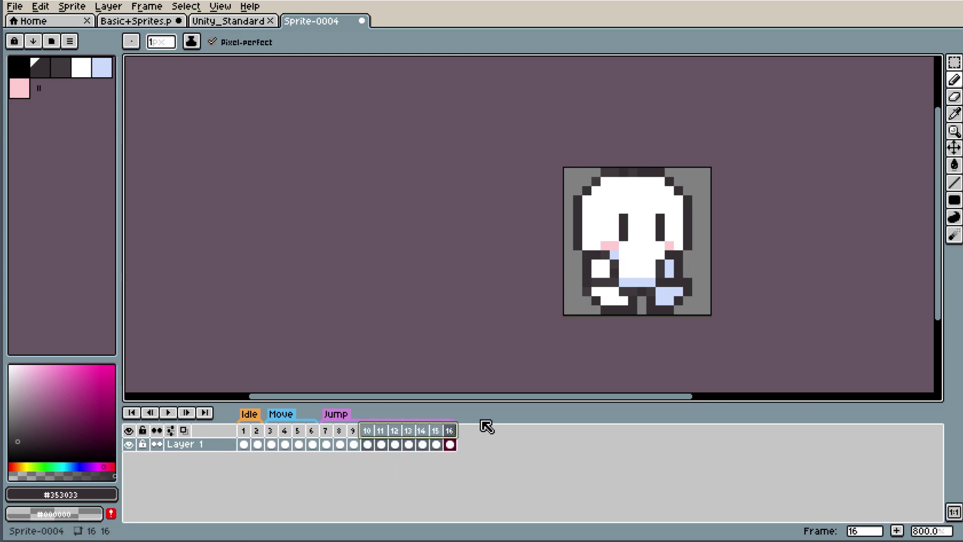
{"action": "key", "text": "Delete"}
- On frame 8, extend the light-blue #cbdbfc shorts by two pixels
{"action": "scroll", "coordinate": [808, 246], "scroll_direction": "up", "scroll_amount": 1}
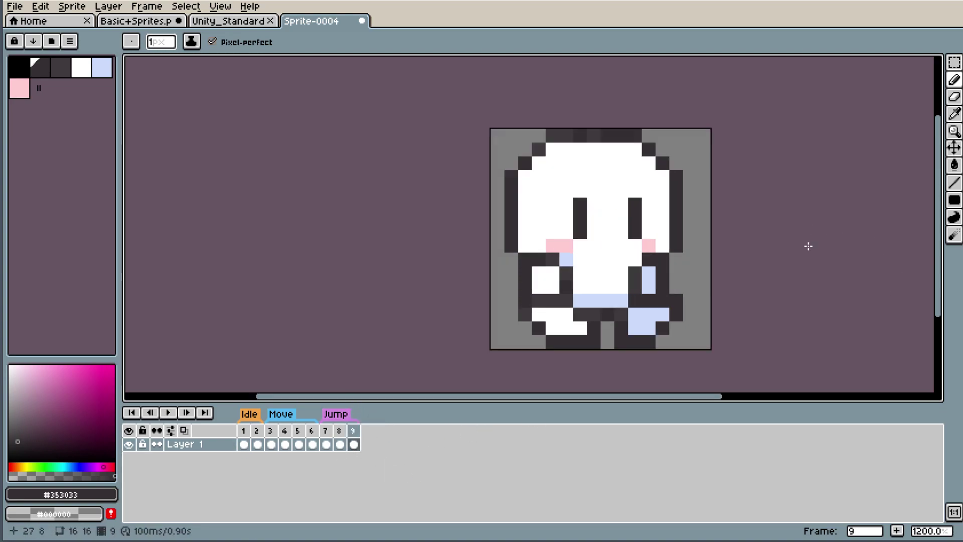
{"action": "scroll", "coordinate": [808, 246], "scroll_direction": "up", "scroll_amount": 3}
{"action": "left_click", "coordinate": [334, 445]}
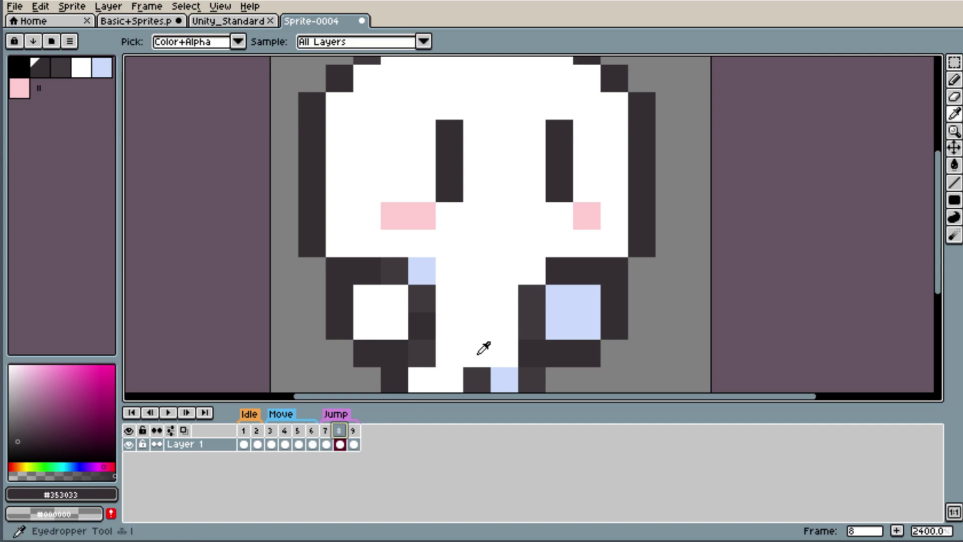
{"action": "left_click", "coordinate": [491, 371], "text": "alt"}
{"action": "left_click_drag", "start_coordinate": [447, 355], "coordinate": [494, 355]}
{"action": "scroll", "coordinate": [733, 280], "scroll_direction": "down", "scroll_amount": 5}
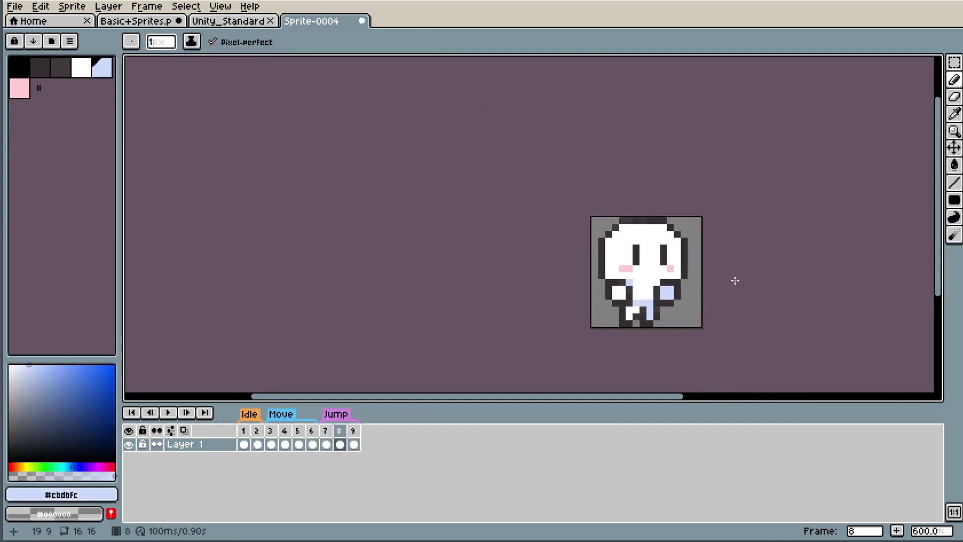
{"action": "scroll", "coordinate": [807, 299], "scroll_direction": "up", "scroll_amount": 2}
{"action": "left_click_drag", "start_coordinate": [576, 397], "coordinate": [664, 397]}
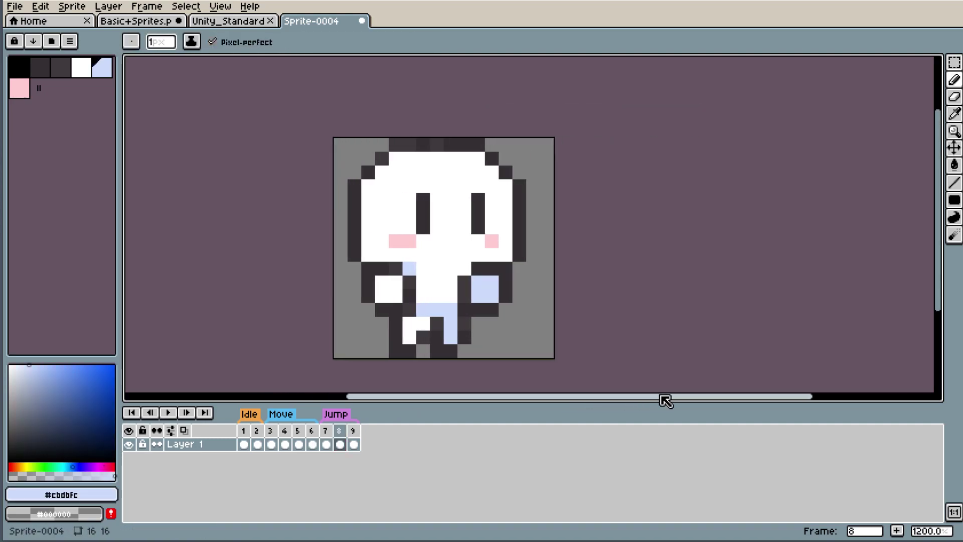
- Play the animation from frame 1, then flip between frames 6, 8 and 9 to compare
{"action": "left_click", "coordinate": [250, 444]}
{"action": "key", "text": "Return"}
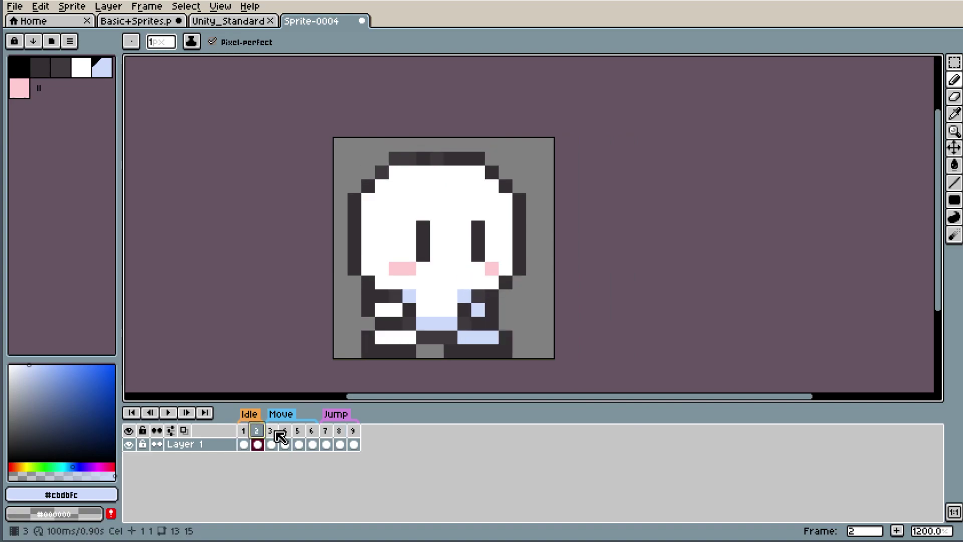
{"action": "left_click", "coordinate": [316, 435]}
{"action": "left_click", "coordinate": [327, 432]}
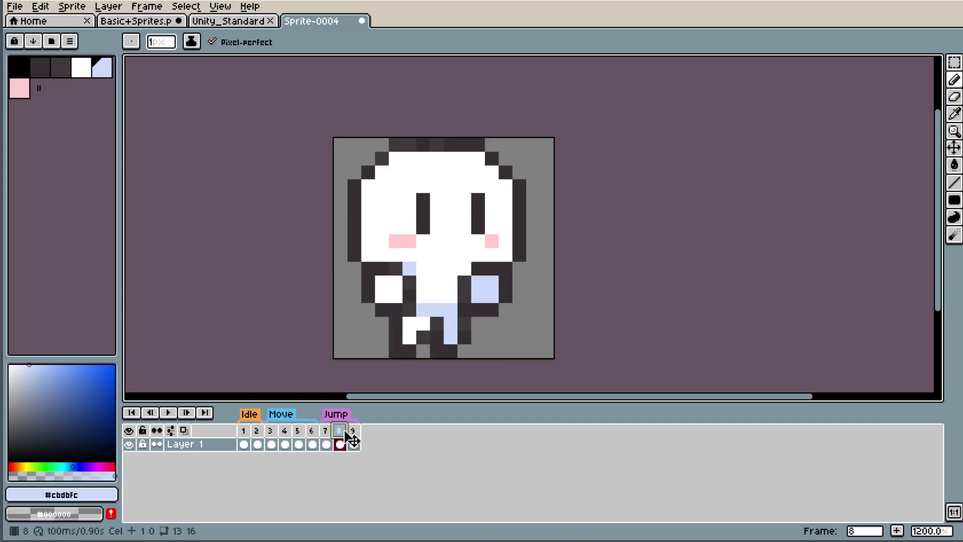
{"action": "left_click", "coordinate": [354, 432]}
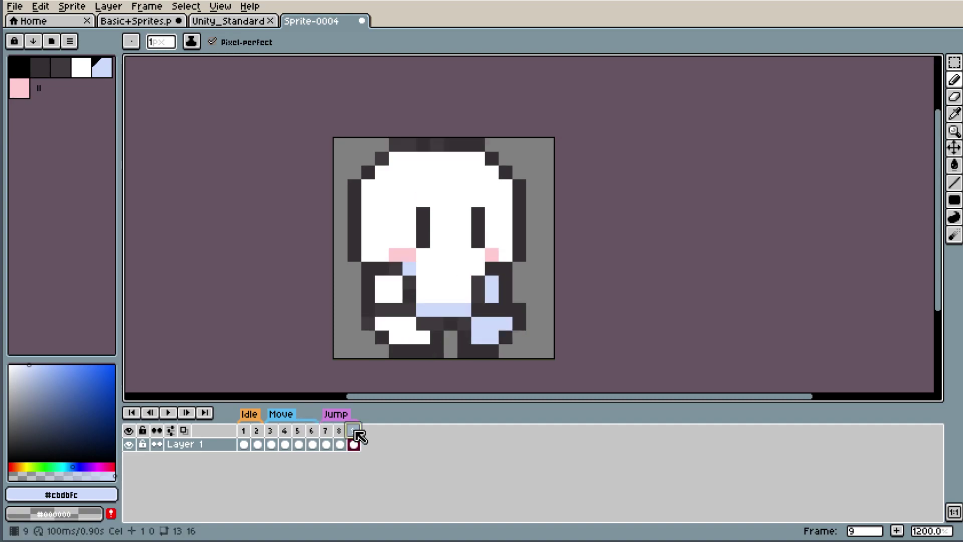
{"action": "left_click", "coordinate": [339, 432]}
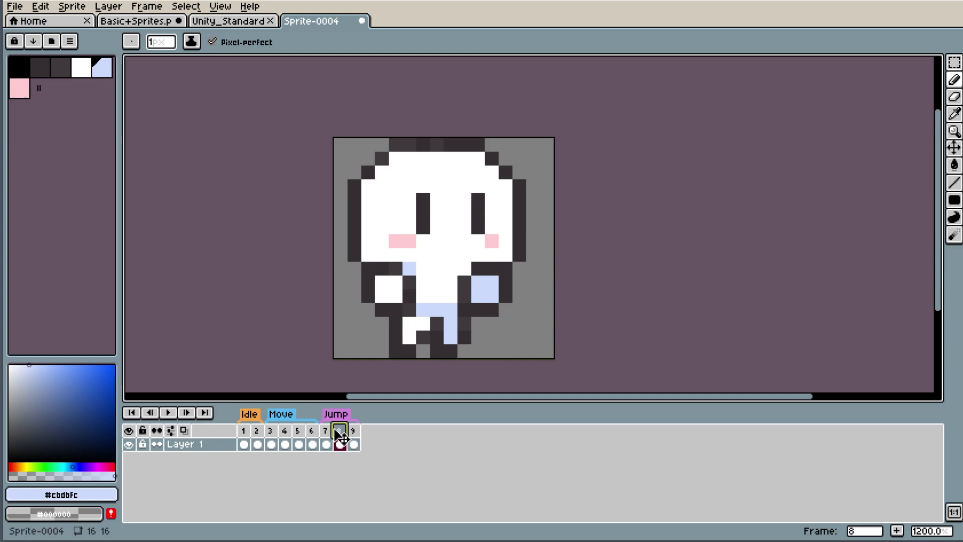
{"action": "left_click", "coordinate": [354, 432]}
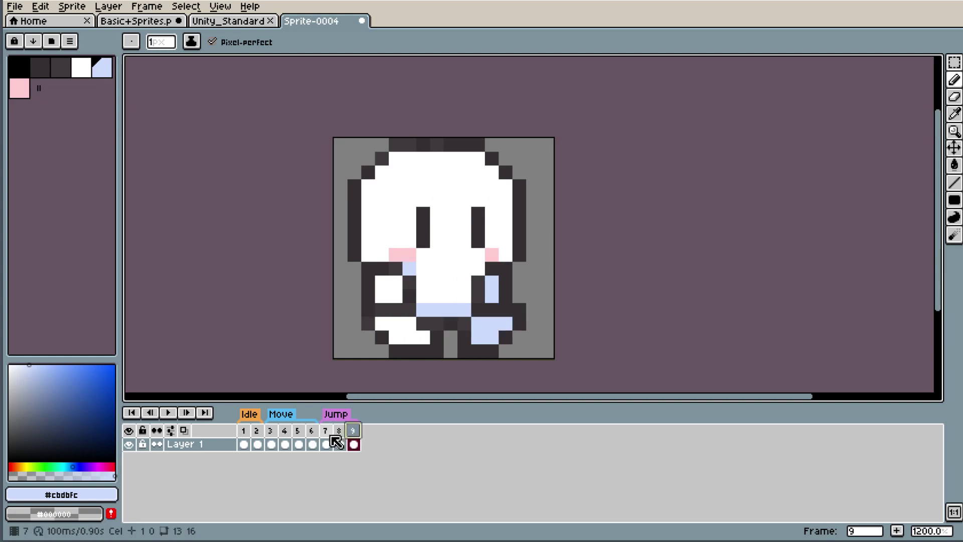
{"action": "left_click", "coordinate": [339, 431]}
- Undo a stray light-blue pixel and erase a dark outline pixel on frame 8
{"action": "left_click", "coordinate": [432, 247]}
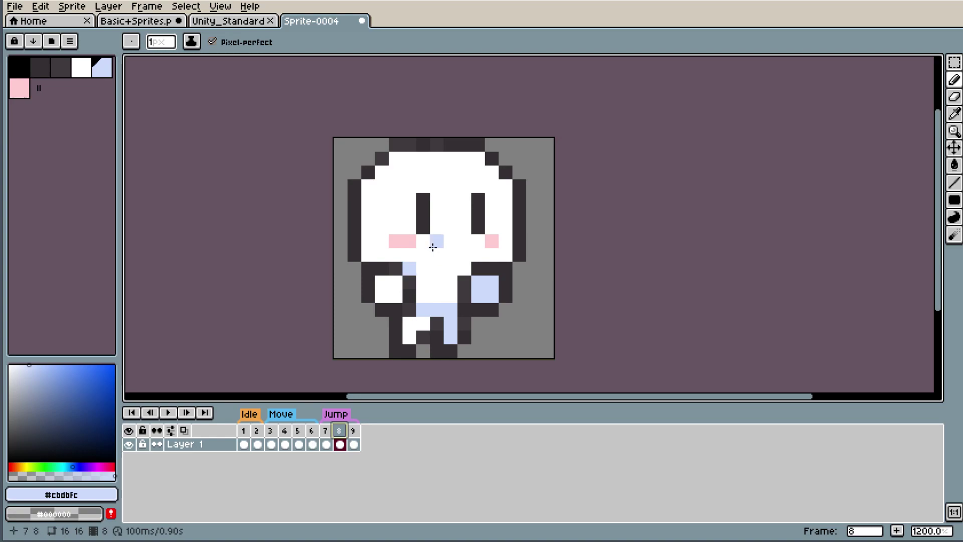
{"action": "key", "text": "ctrl+z"}
{"action": "scroll", "coordinate": [411, 228], "scroll_direction": "up", "scroll_amount": 1}
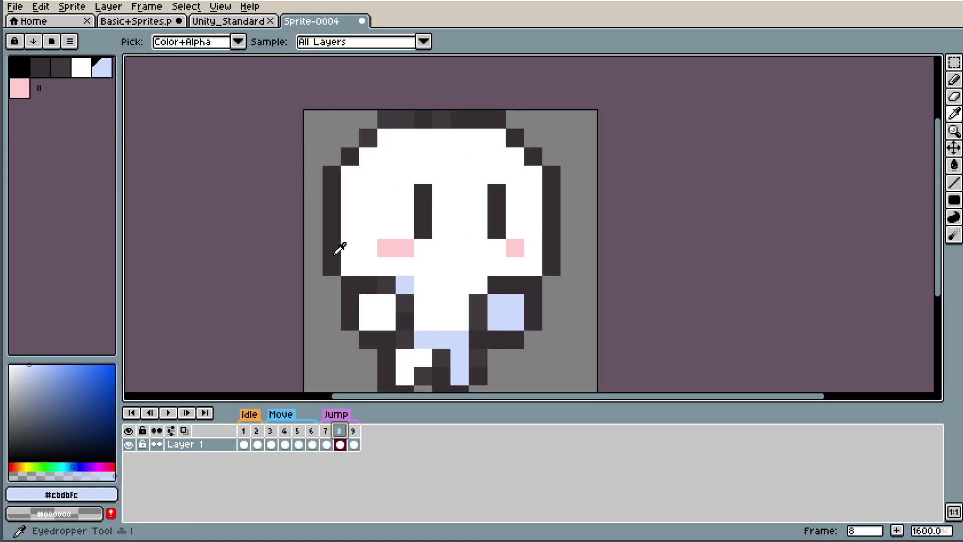
{"action": "left_click", "coordinate": [337, 249], "text": "alt"}
{"action": "key", "text": "e"}
{"action": "left_click", "coordinate": [552, 266]}
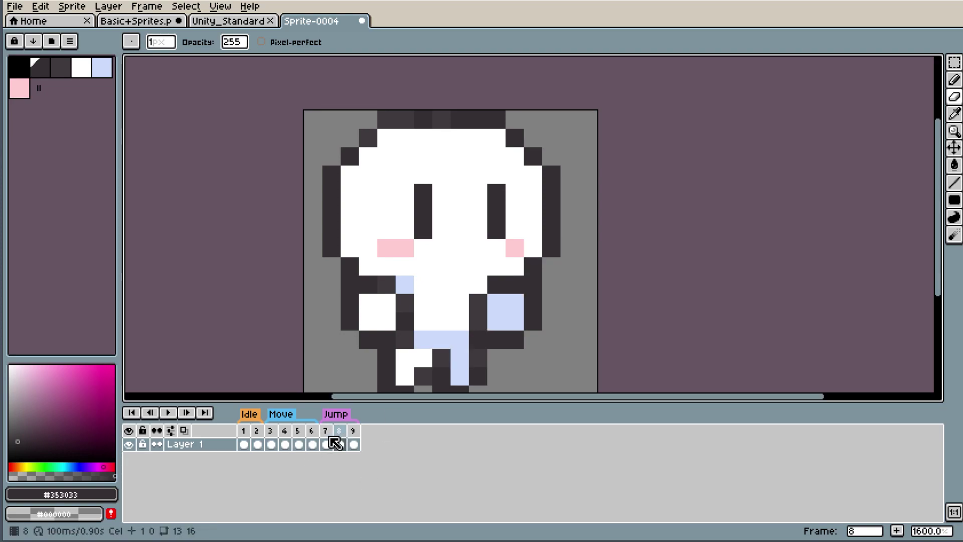
- Replay the animation preview, stop it, and return to frame 1
{"action": "left_click_drag", "start_coordinate": [340, 444], "coordinate": [357, 440]}
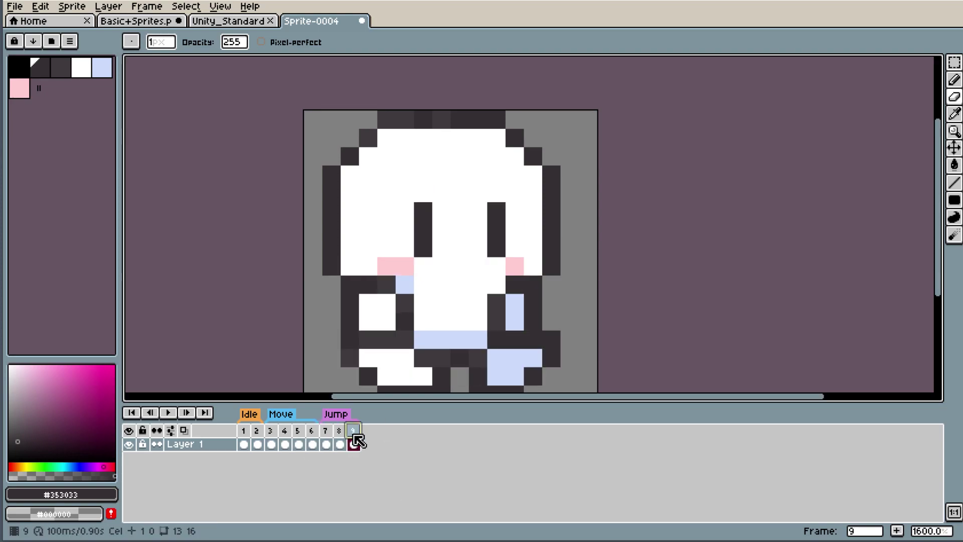
{"action": "left_click", "coordinate": [326, 444]}
{"action": "left_click", "coordinate": [168, 412]}
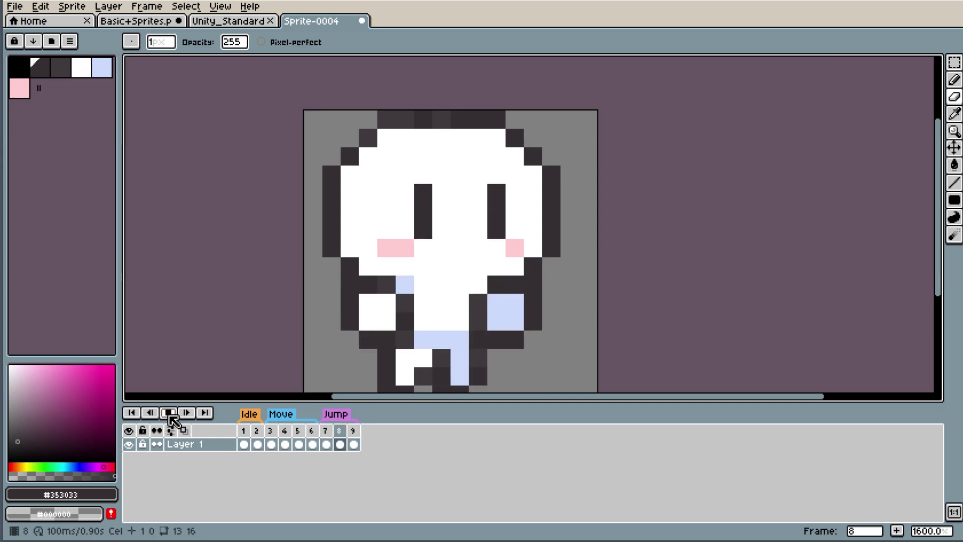
{"action": "left_click", "coordinate": [170, 413]}
{"action": "left_click", "coordinate": [244, 443]}
{"action": "scroll", "coordinate": [599, 243], "scroll_direction": "down", "scroll_amount": 4}
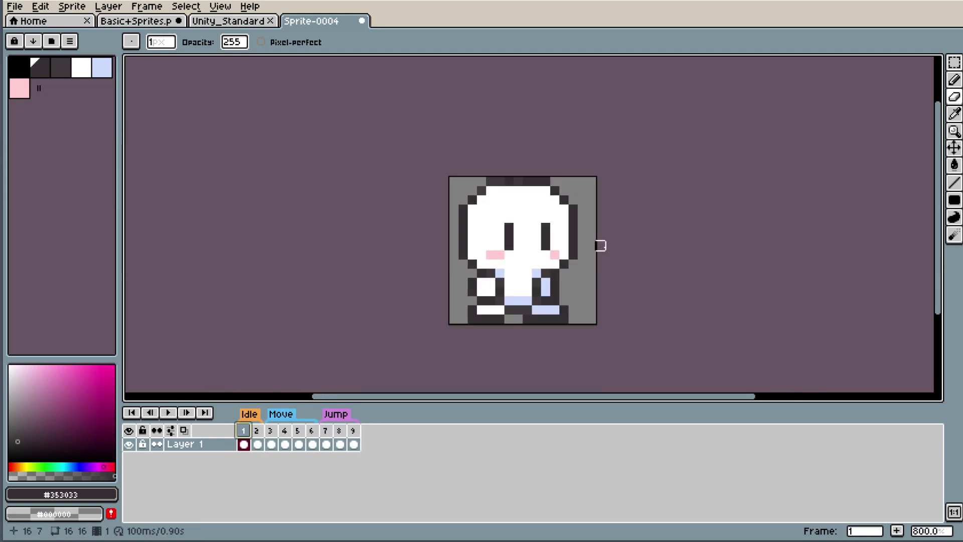
{"action": "scroll", "coordinate": [658, 293], "scroll_direction": "up", "scroll_amount": 3}
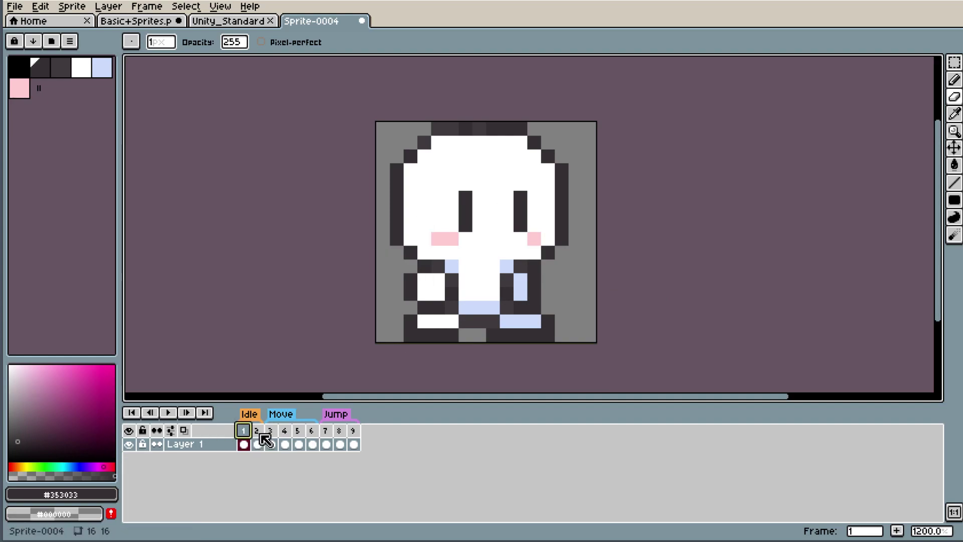
- Save the nine-frame sprite in the 2019 folder as Unity_Standard_Char_2019.aseprite
{"action": "left_click", "coordinate": [20, 6]}
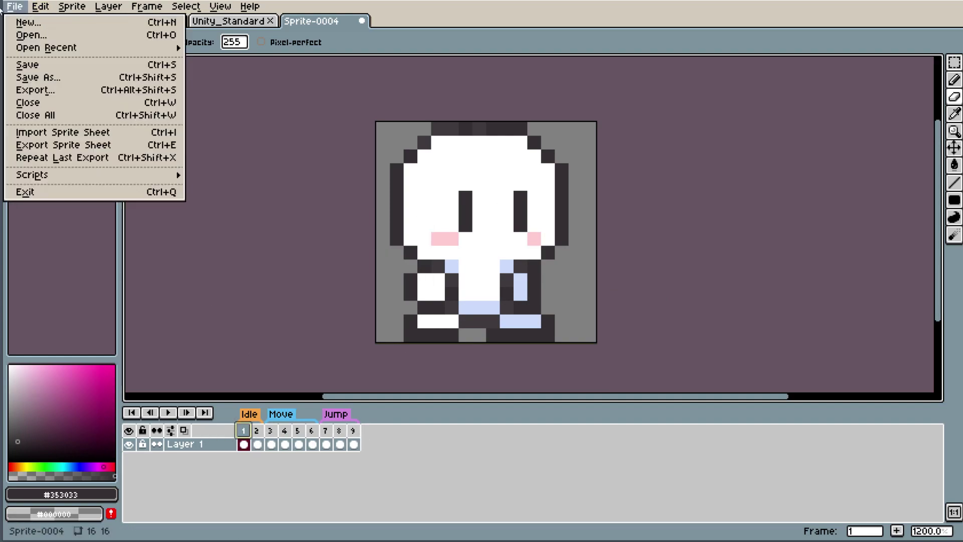
{"action": "left_click", "coordinate": [66, 80]}
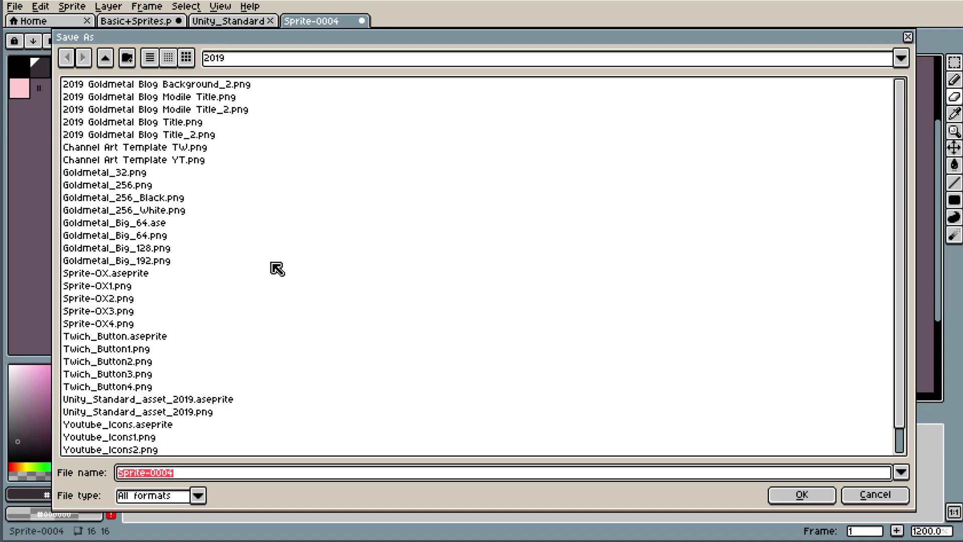
{"action": "key", "text": "BackSpace"}
{"action": "type", "text": "Unit"}
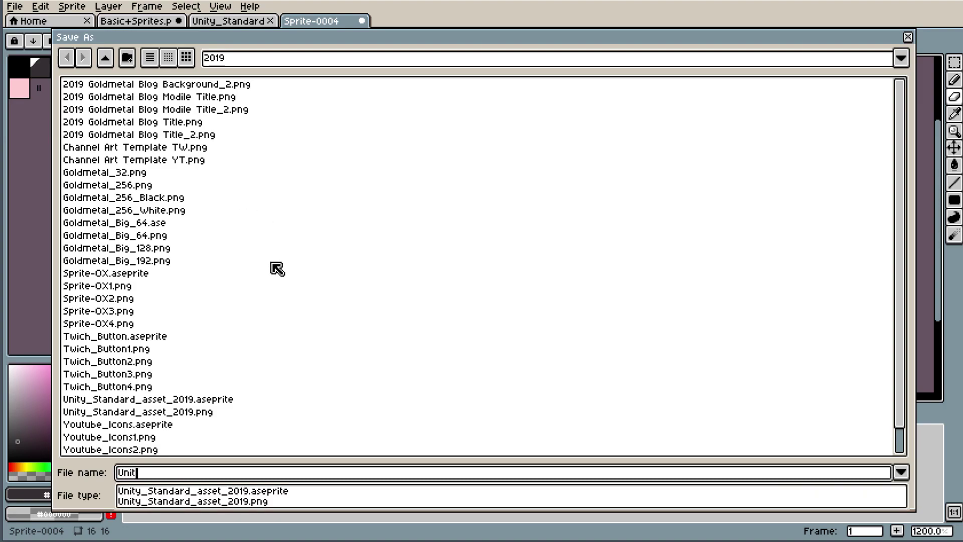
{"action": "type", "text": "y_Stabnd"}
{"action": "key", "text": "BackSpace"}
{"action": "key", "text": "BackSpace"}
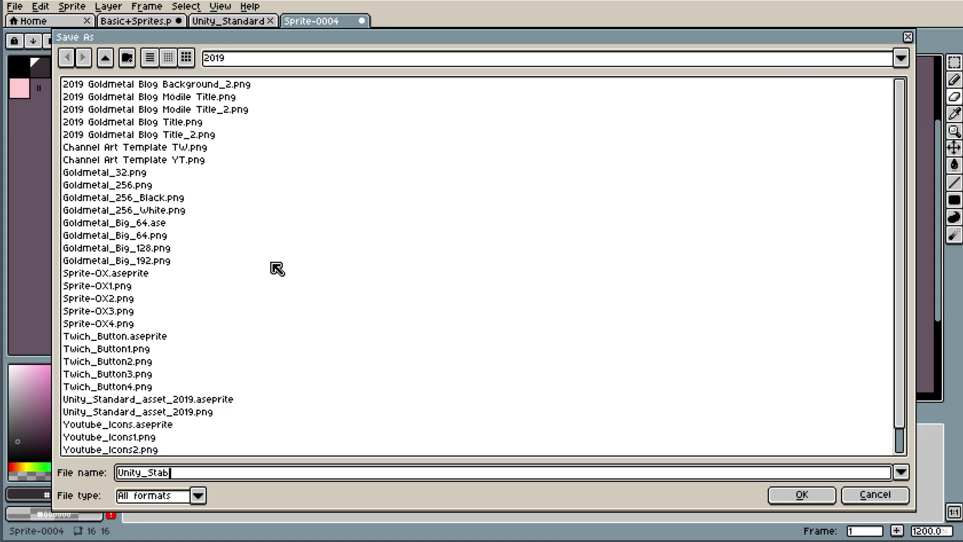
{"action": "key", "text": "BackSpace"}
{"action": "key", "text": "BackSpace"}
{"action": "key", "text": "BackSpace"}
{"action": "type", "text": "tandar"}
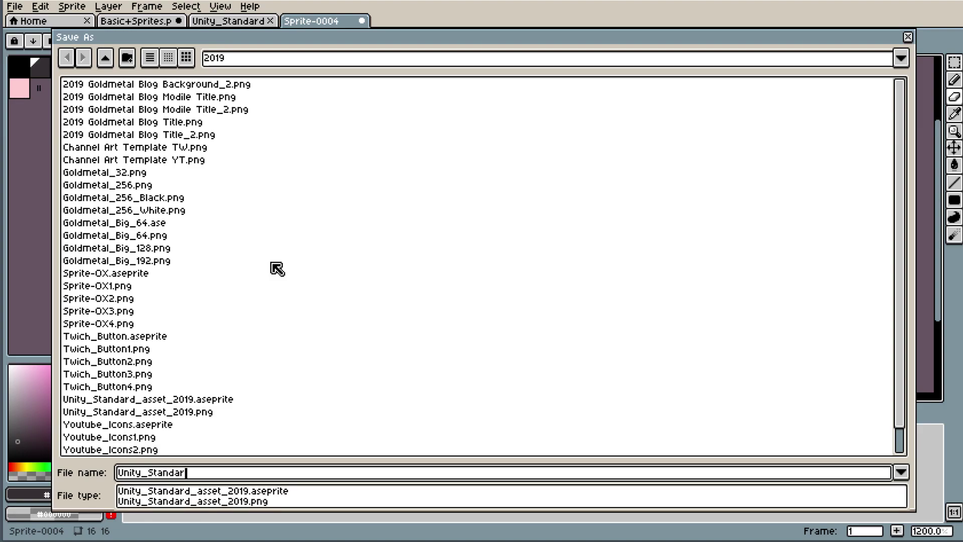
{"action": "type", "text": "d_"}
{"action": "type", "text": "Char"}
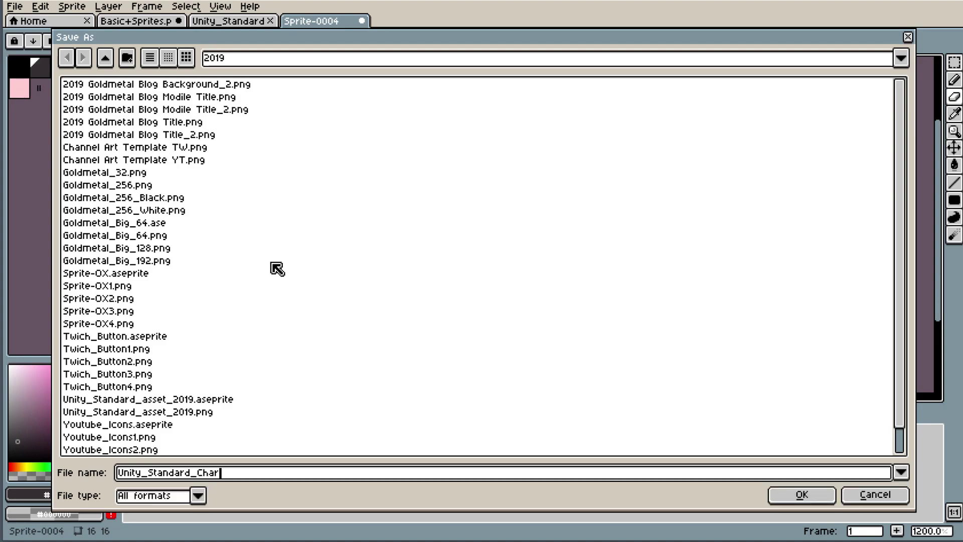
{"action": "type", "text": "_2019"}
{"action": "key", "text": "Return"}
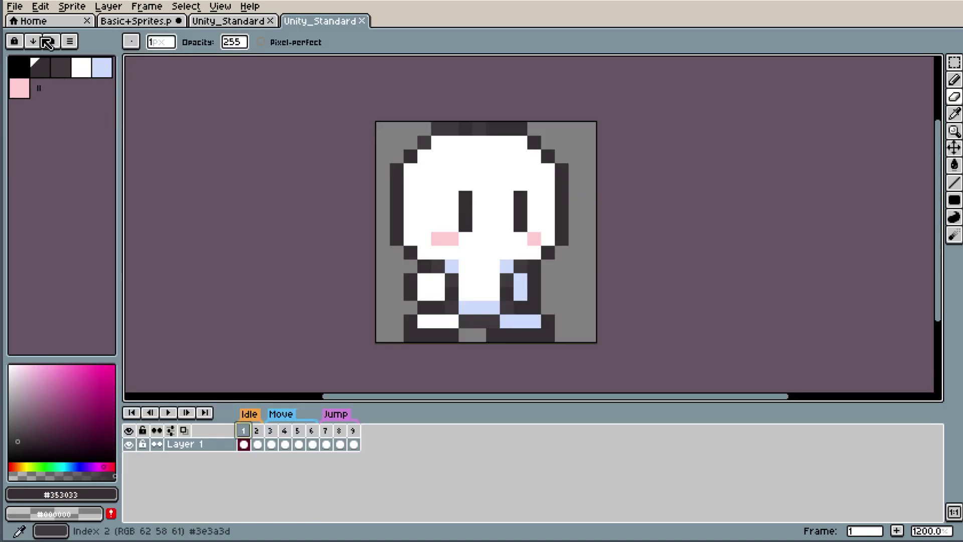
- Export all frames as a 3-column sprite sheet named Unity_Standard_Char_2019.png
{"action": "left_click", "coordinate": [14, 6]}
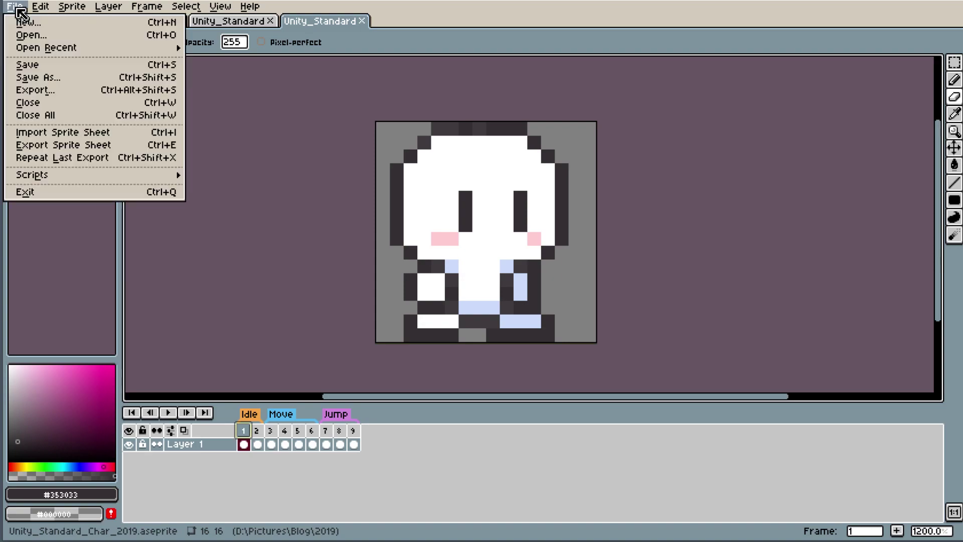
{"action": "left_click", "coordinate": [70, 145]}
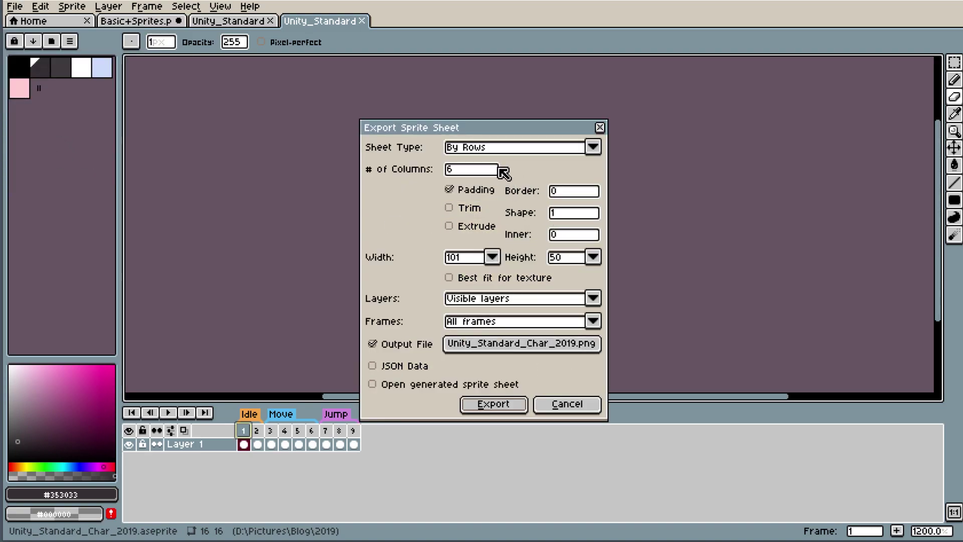
{"action": "left_click_drag", "start_coordinate": [496, 130], "coordinate": [591, 138]}
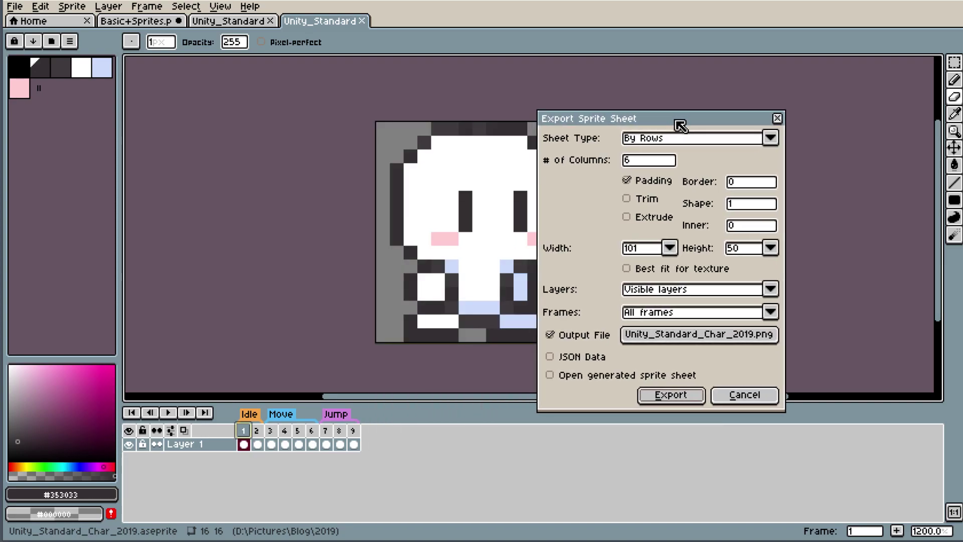
{"action": "left_click", "coordinate": [576, 180]}
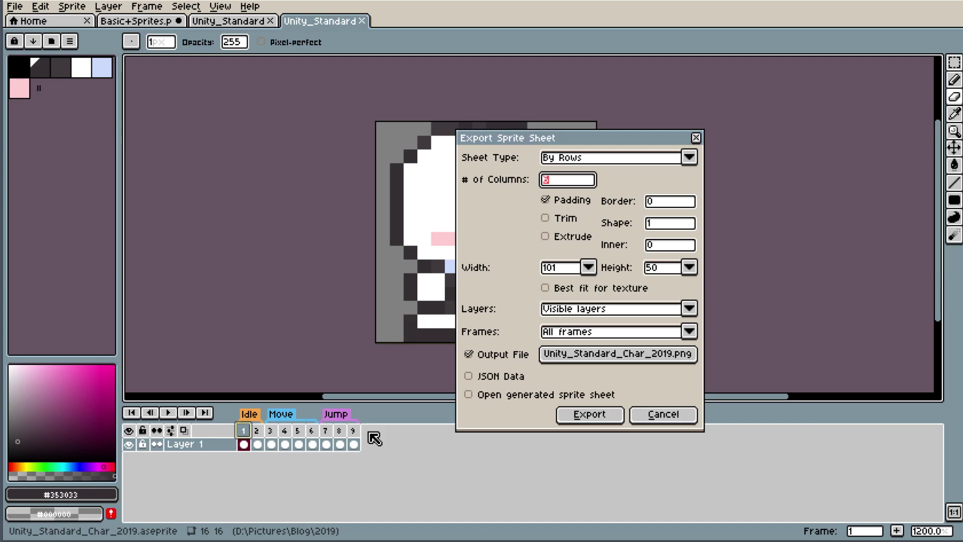
{"action": "type", "text": "3"}
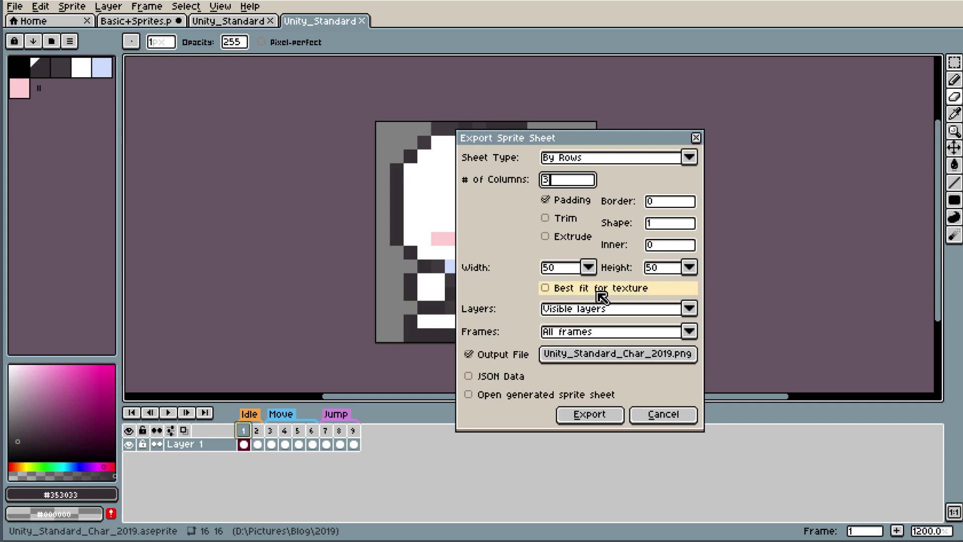
{"action": "left_click", "coordinate": [590, 415]}
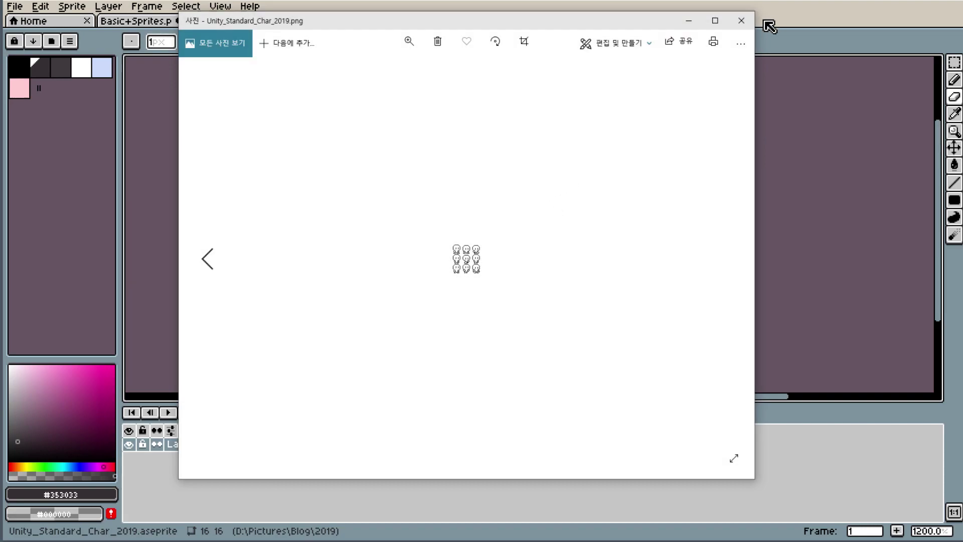
- Open the exported Unity_Standard_Char_2019.png and zoom in on its 3x3 pose grid
{"action": "left_click", "coordinate": [740, 18]}
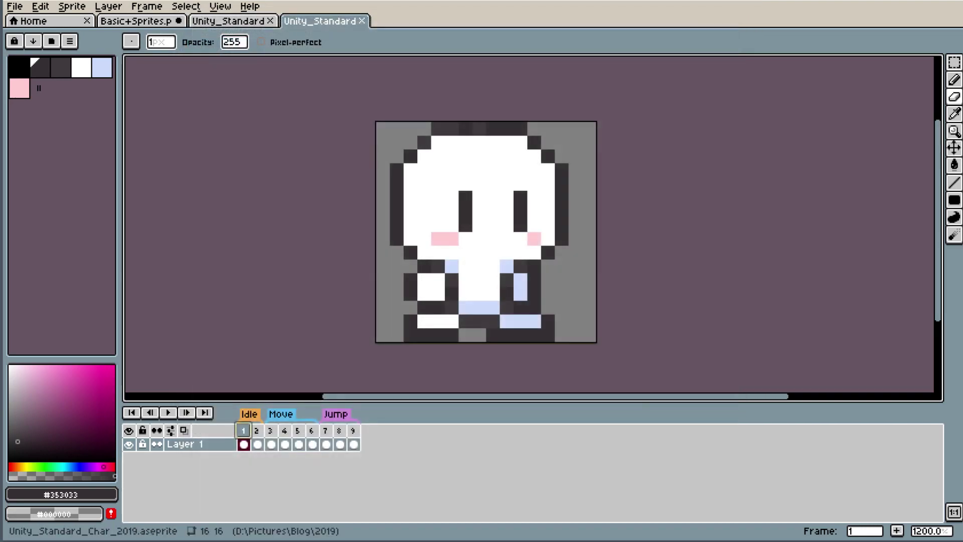
{"action": "scroll", "coordinate": [639, 226], "scroll_direction": "up", "scroll_amount": 1}
{"action": "scroll", "coordinate": [572, 170], "scroll_direction": "up", "scroll_amount": 2}
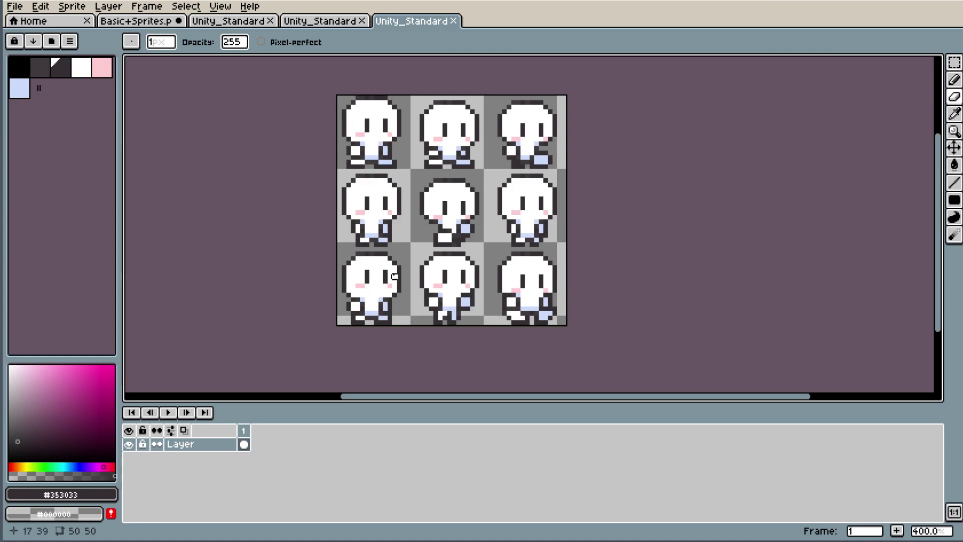
{"action": "scroll", "coordinate": [636, 259], "scroll_direction": "down", "scroll_amount": 1}
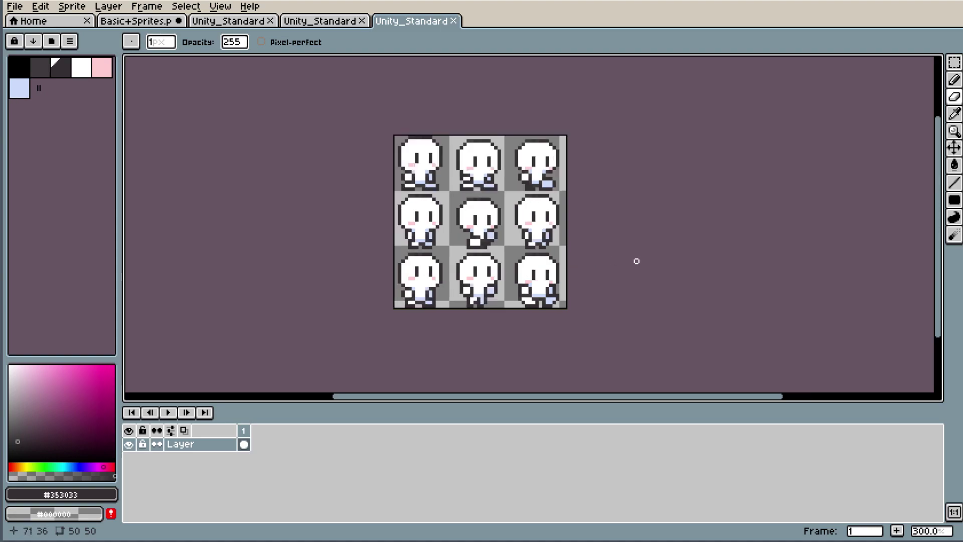
{"action": "scroll", "coordinate": [578, 254], "scroll_direction": "up", "scroll_amount": 1}
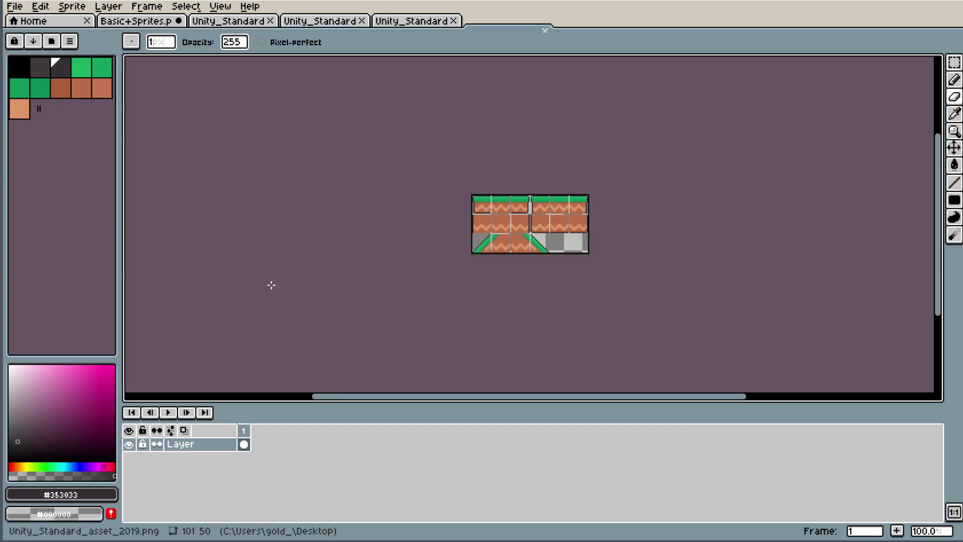
- Alternate between the character sheet and grass-and-dirt tileset tabs, finishing on the character sheet
{"action": "scroll", "coordinate": [557, 232], "scroll_direction": "up", "scroll_amount": 4}
{"action": "scroll", "coordinate": [327, 179], "scroll_direction": "down", "scroll_amount": 3}
{"action": "scroll", "coordinate": [225, 196], "scroll_direction": "up", "scroll_amount": 2}
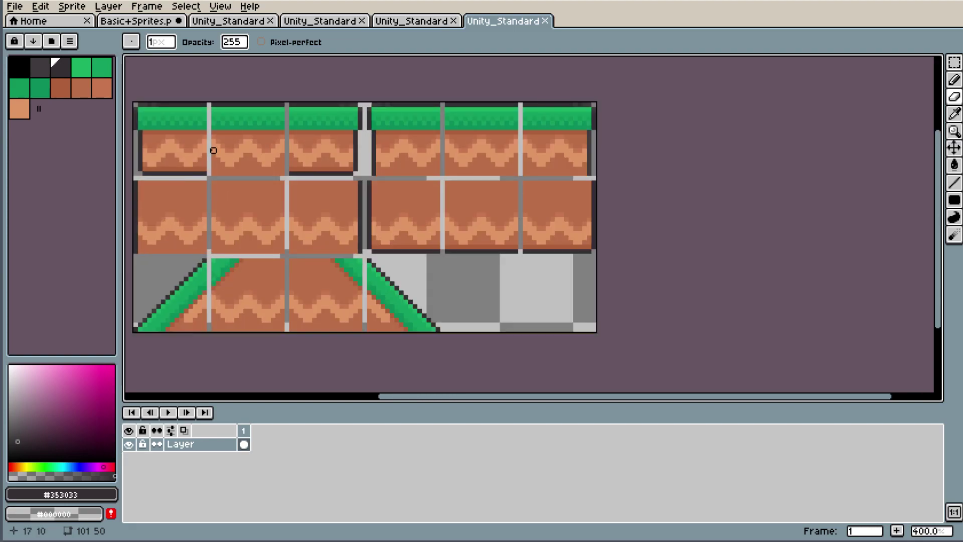
{"action": "left_click", "coordinate": [429, 22]}
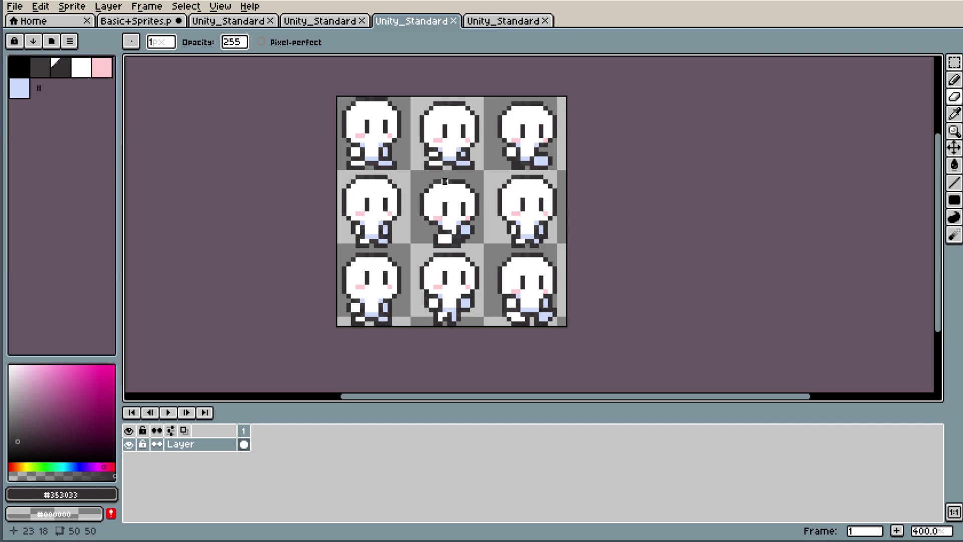
{"action": "left_click", "coordinate": [321, 21]}
{"action": "left_click", "coordinate": [411, 21]}
{"action": "left_click", "coordinate": [501, 21]}
{"action": "left_click", "coordinate": [428, 25]}
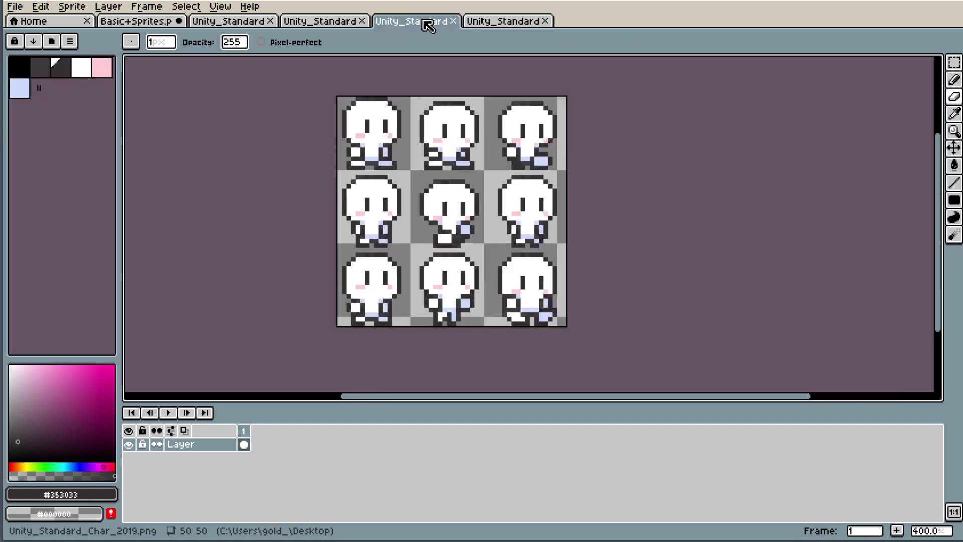
{"action": "left_click", "coordinate": [499, 21]}
{"action": "key", "text": "ctrl+shift+Tab"}
{"action": "left_click", "coordinate": [501, 21]}
{"action": "key", "text": "ctrl+shift+Tab"}
{"action": "left_click", "coordinate": [484, 23]}
{"action": "left_click", "coordinate": [423, 22]}
{"action": "left_click", "coordinate": [498, 21]}
{"action": "left_click", "coordinate": [423, 23]}
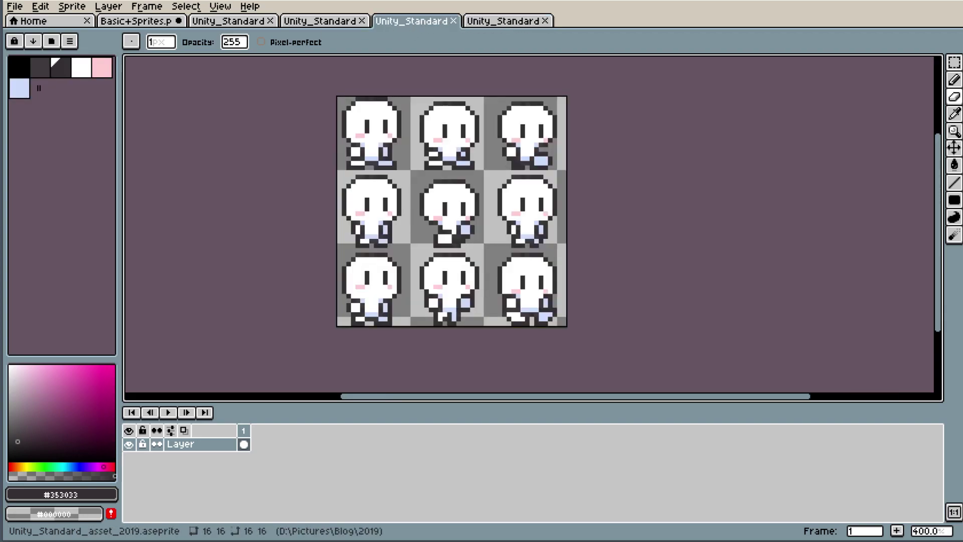
{"action": "left_click", "coordinate": [499, 21]}
{"action": "left_click", "coordinate": [444, 23]}
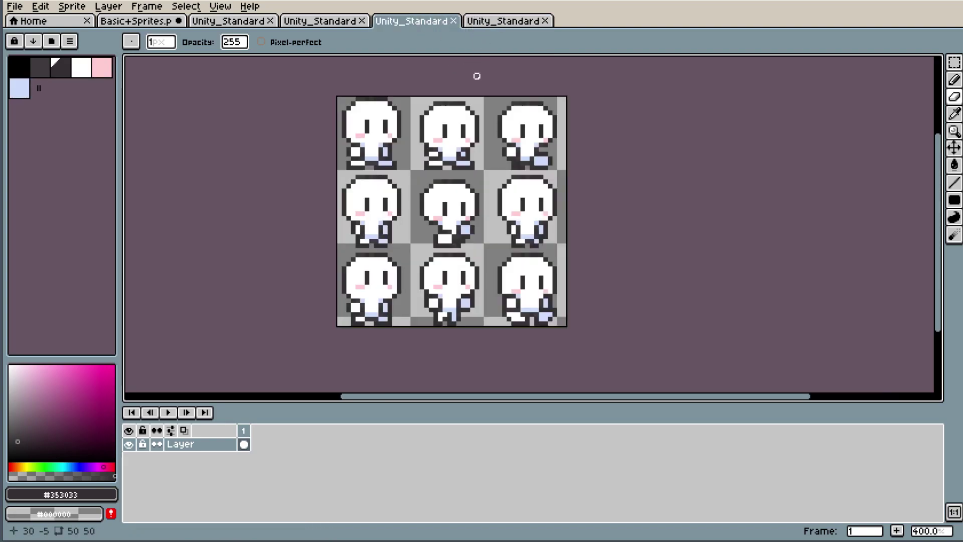
{"action": "left_click", "coordinate": [506, 21]}
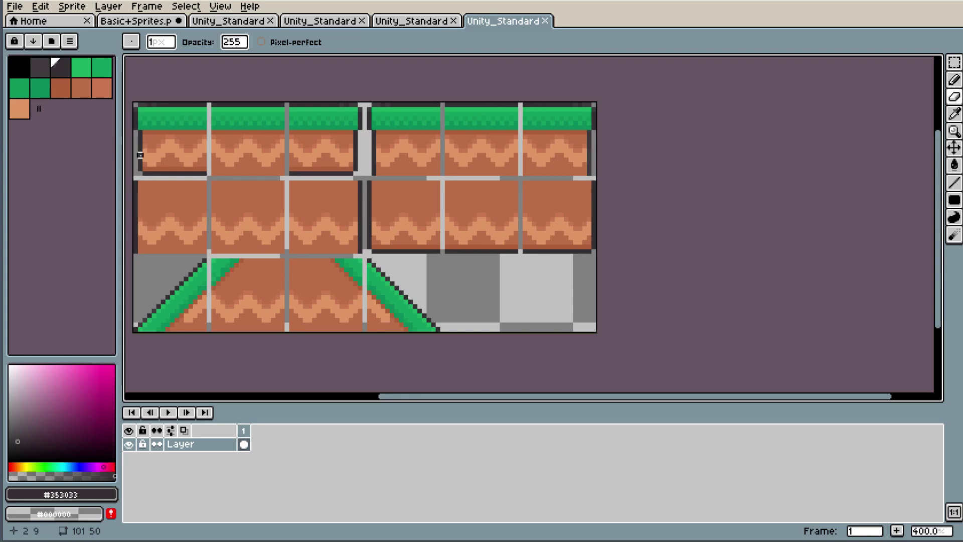
{"action": "left_click", "coordinate": [423, 27]}
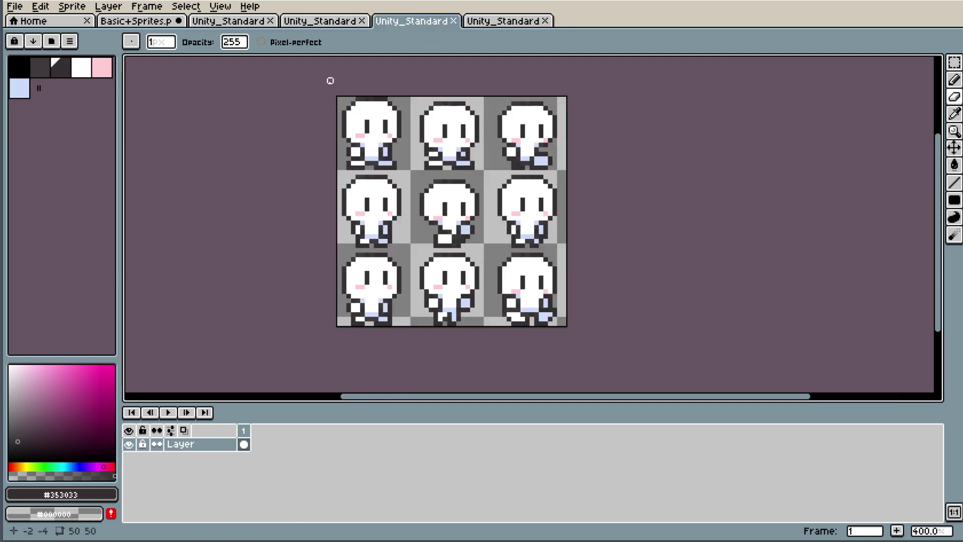